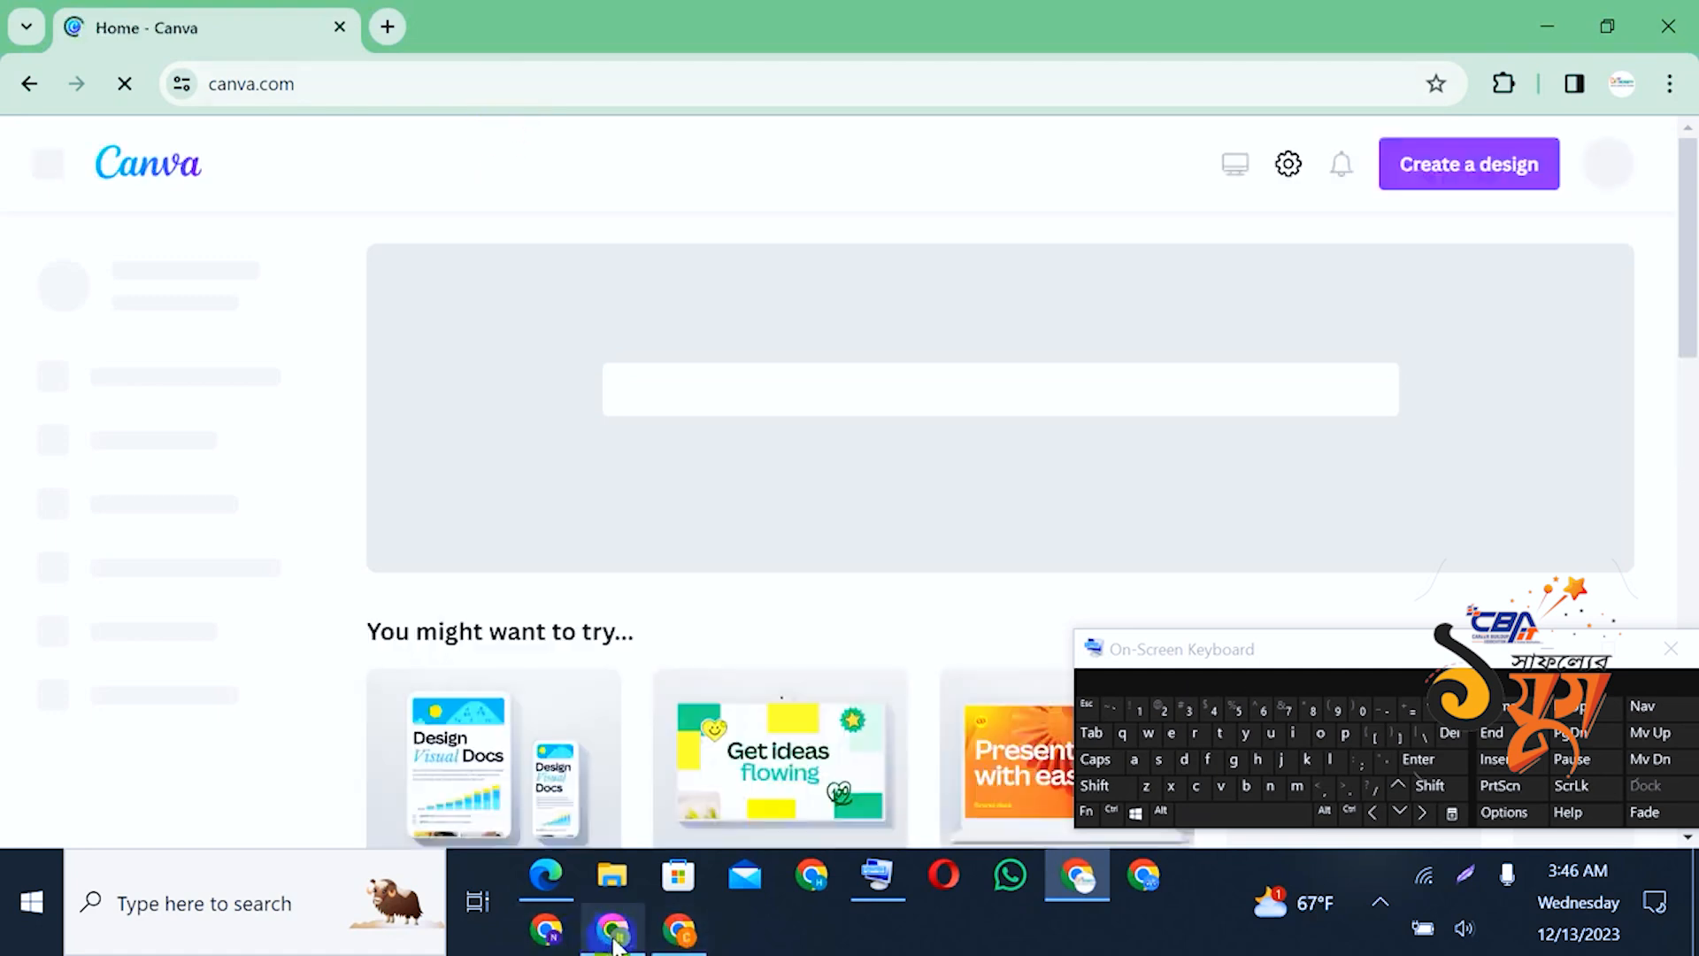
click(609, 929)
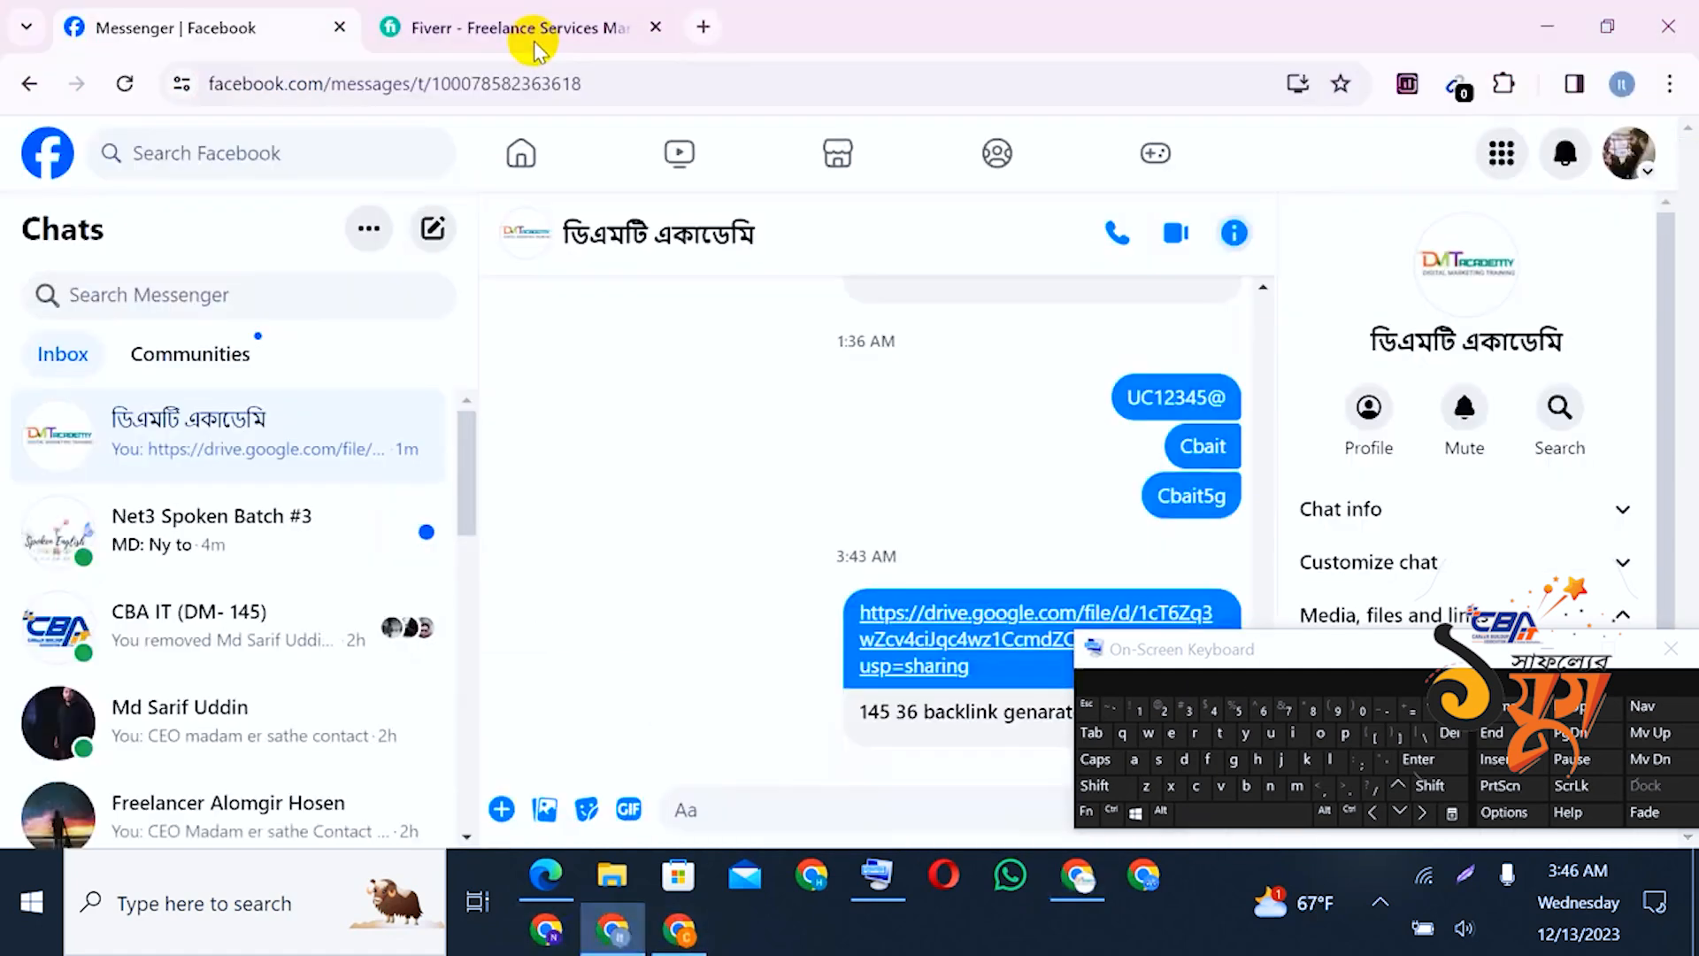
click(261, 162)
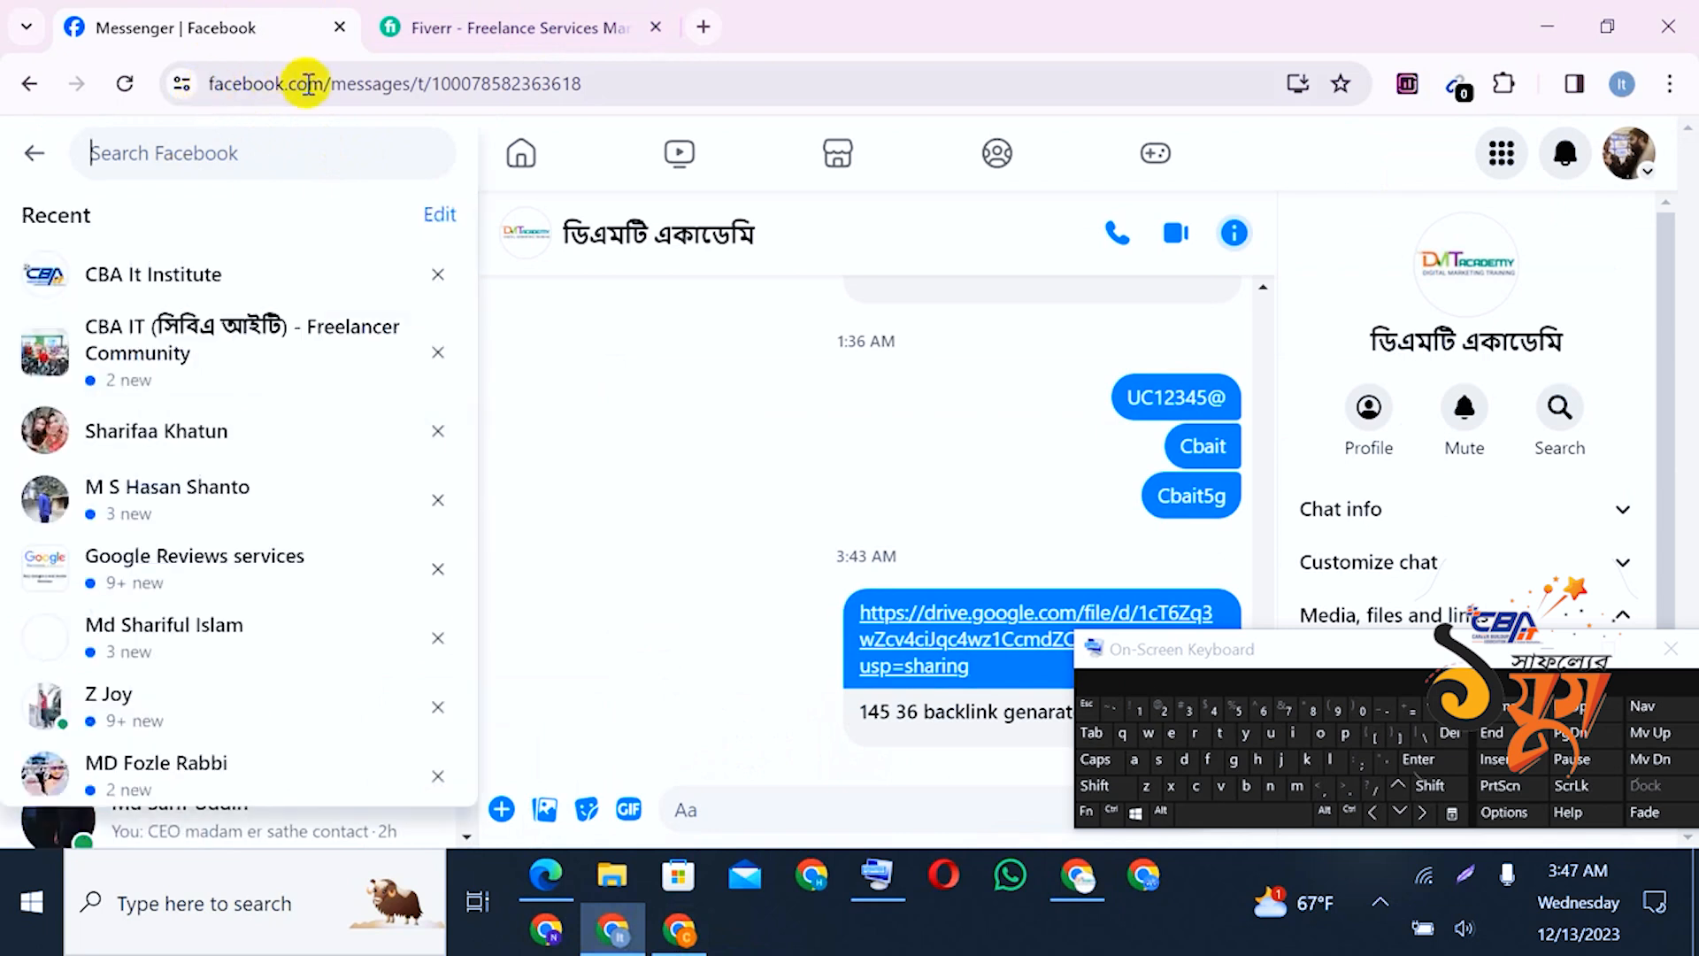
click(679, 390)
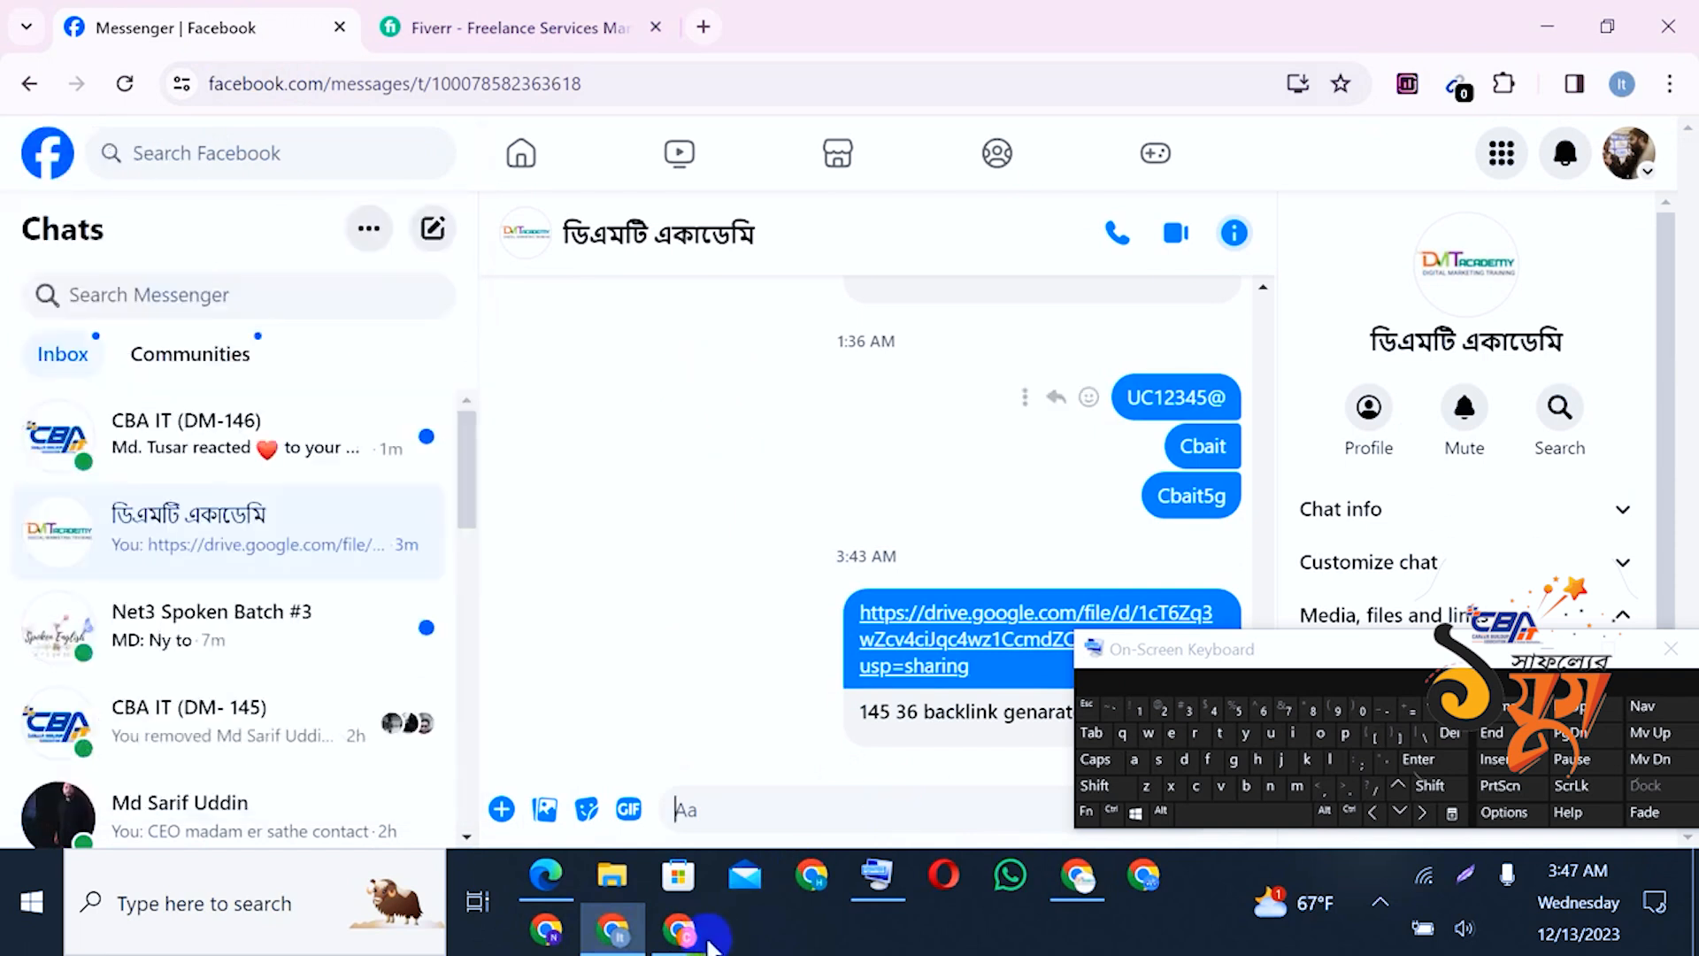
click(678, 929)
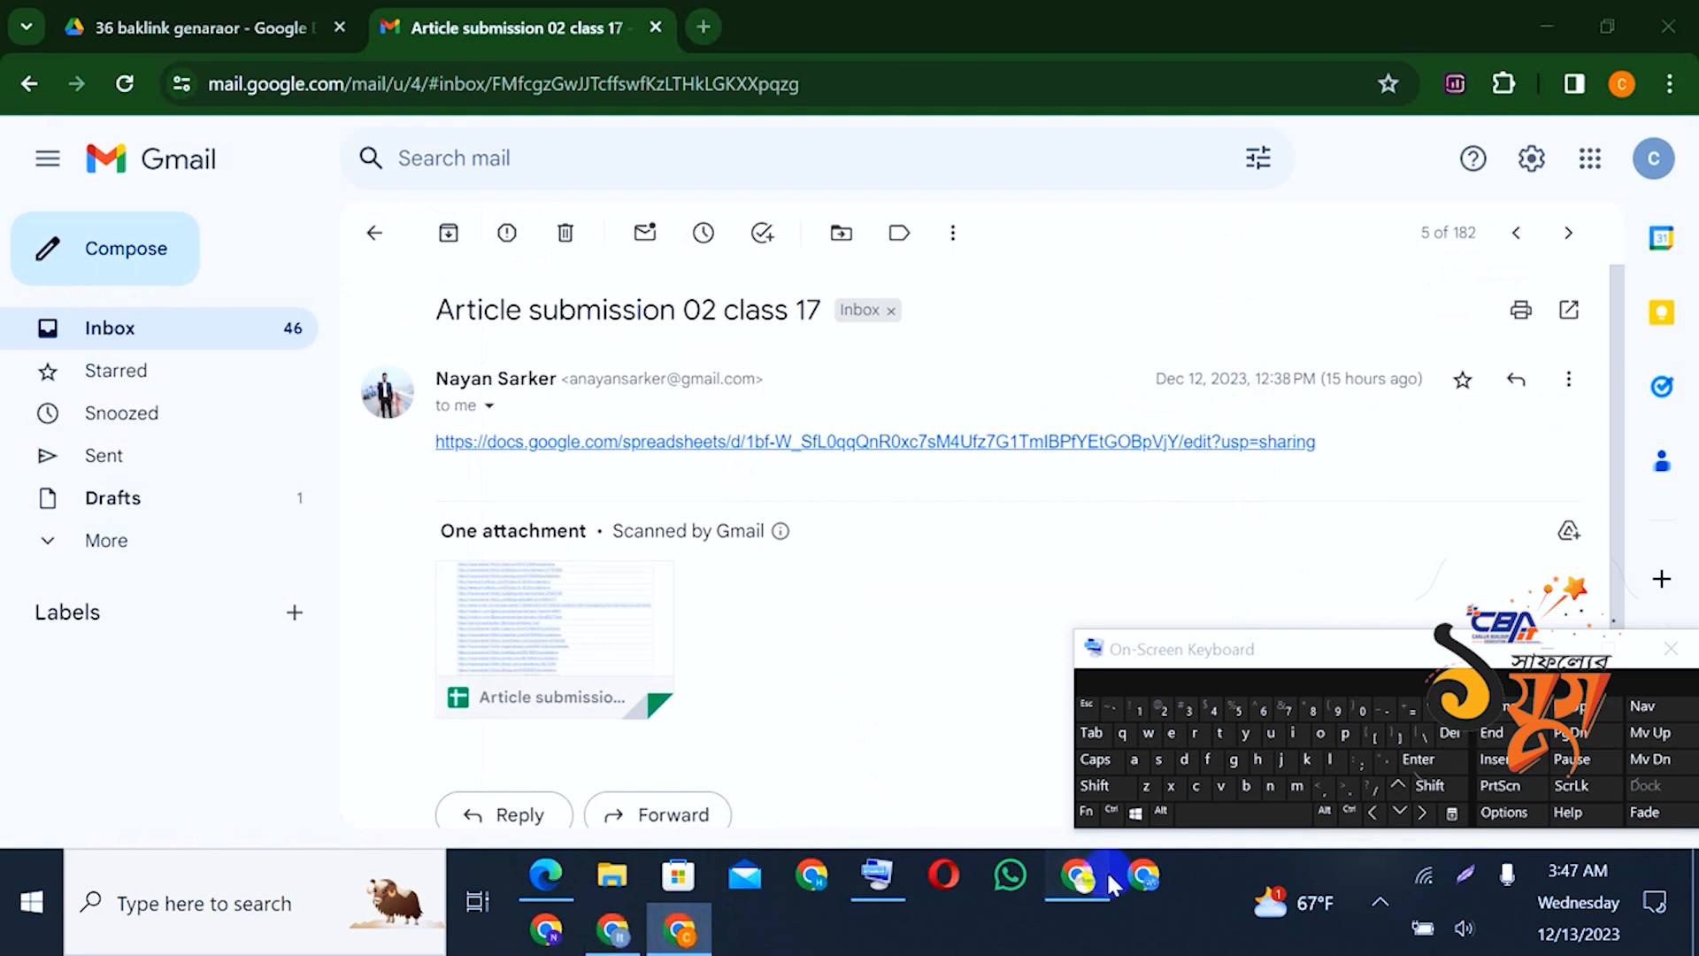
click(1080, 872)
Move the on-screen keyboard clear of the Canva home page and look through the recent designs
drag(1282, 653, 1374, 874)
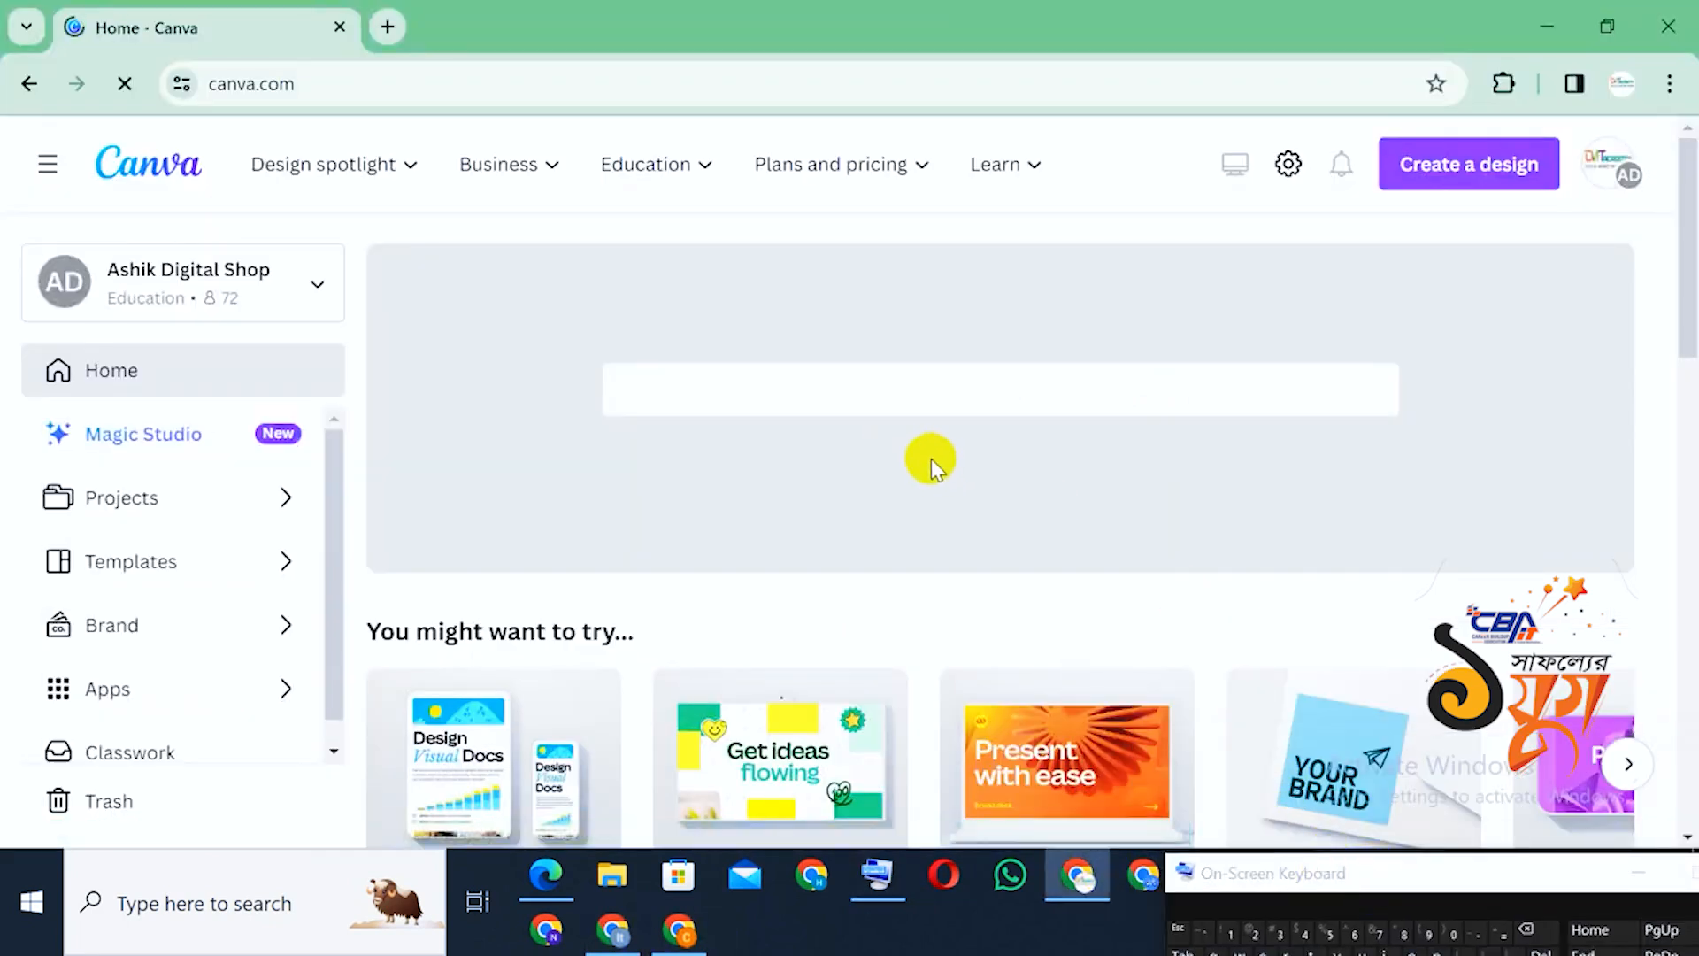
scroll(918, 433, down, 4)
scroll(917, 433, up, 4)
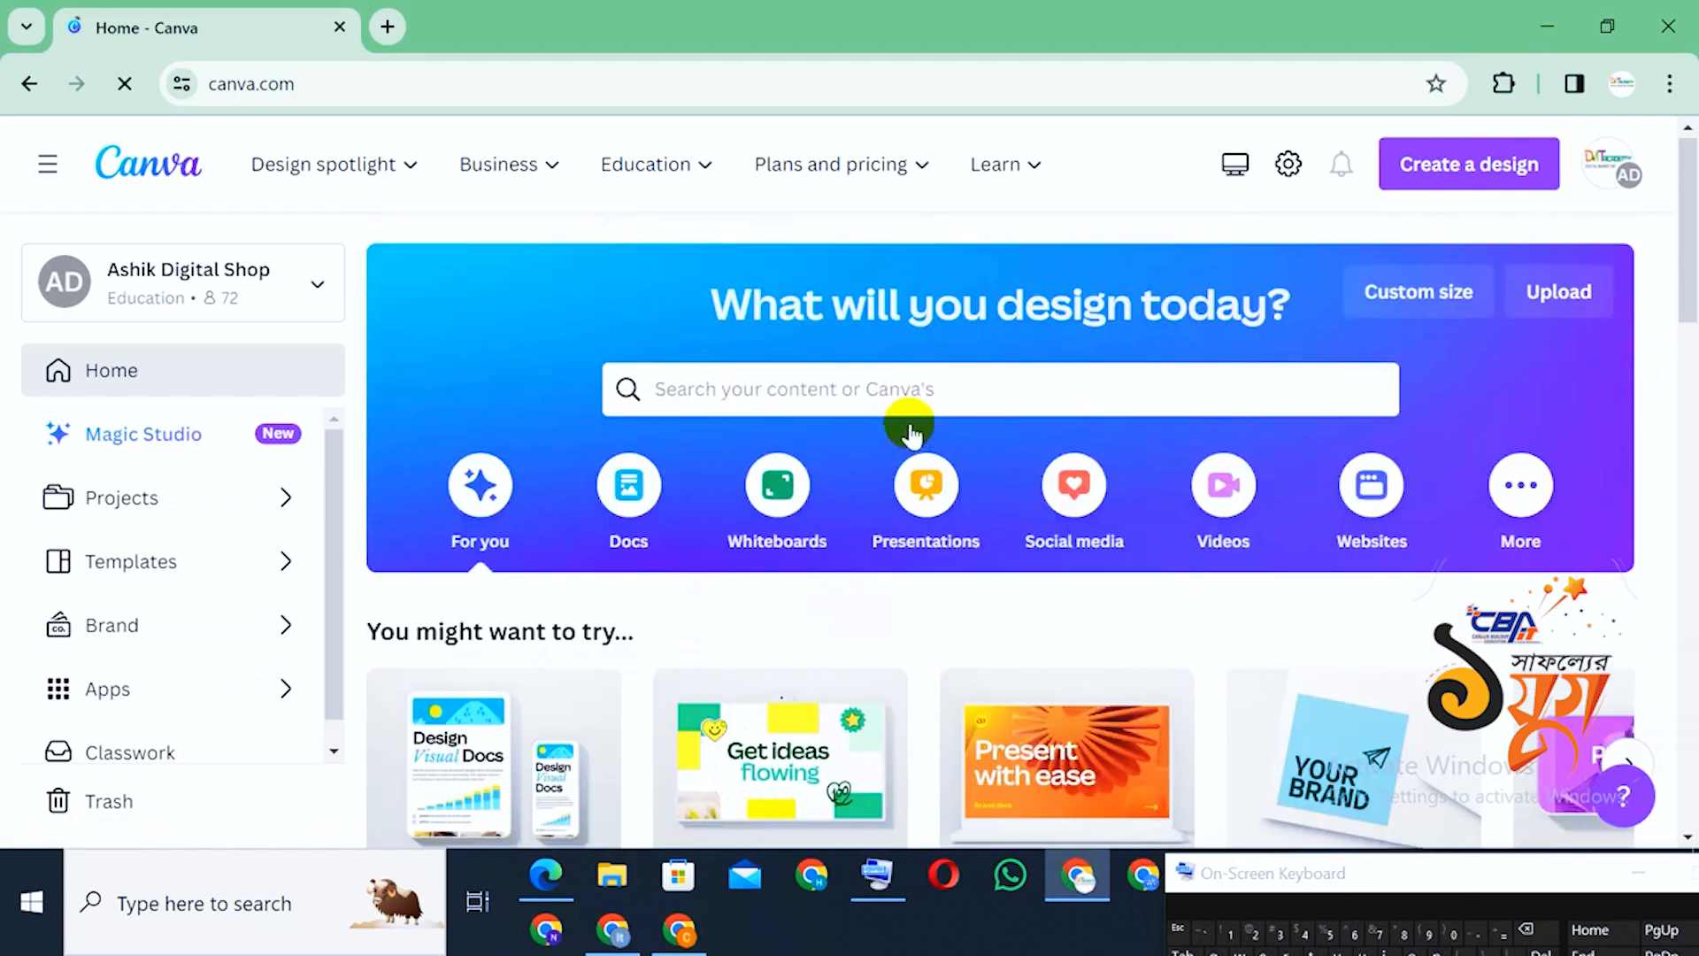
scroll(886, 407, down, 7)
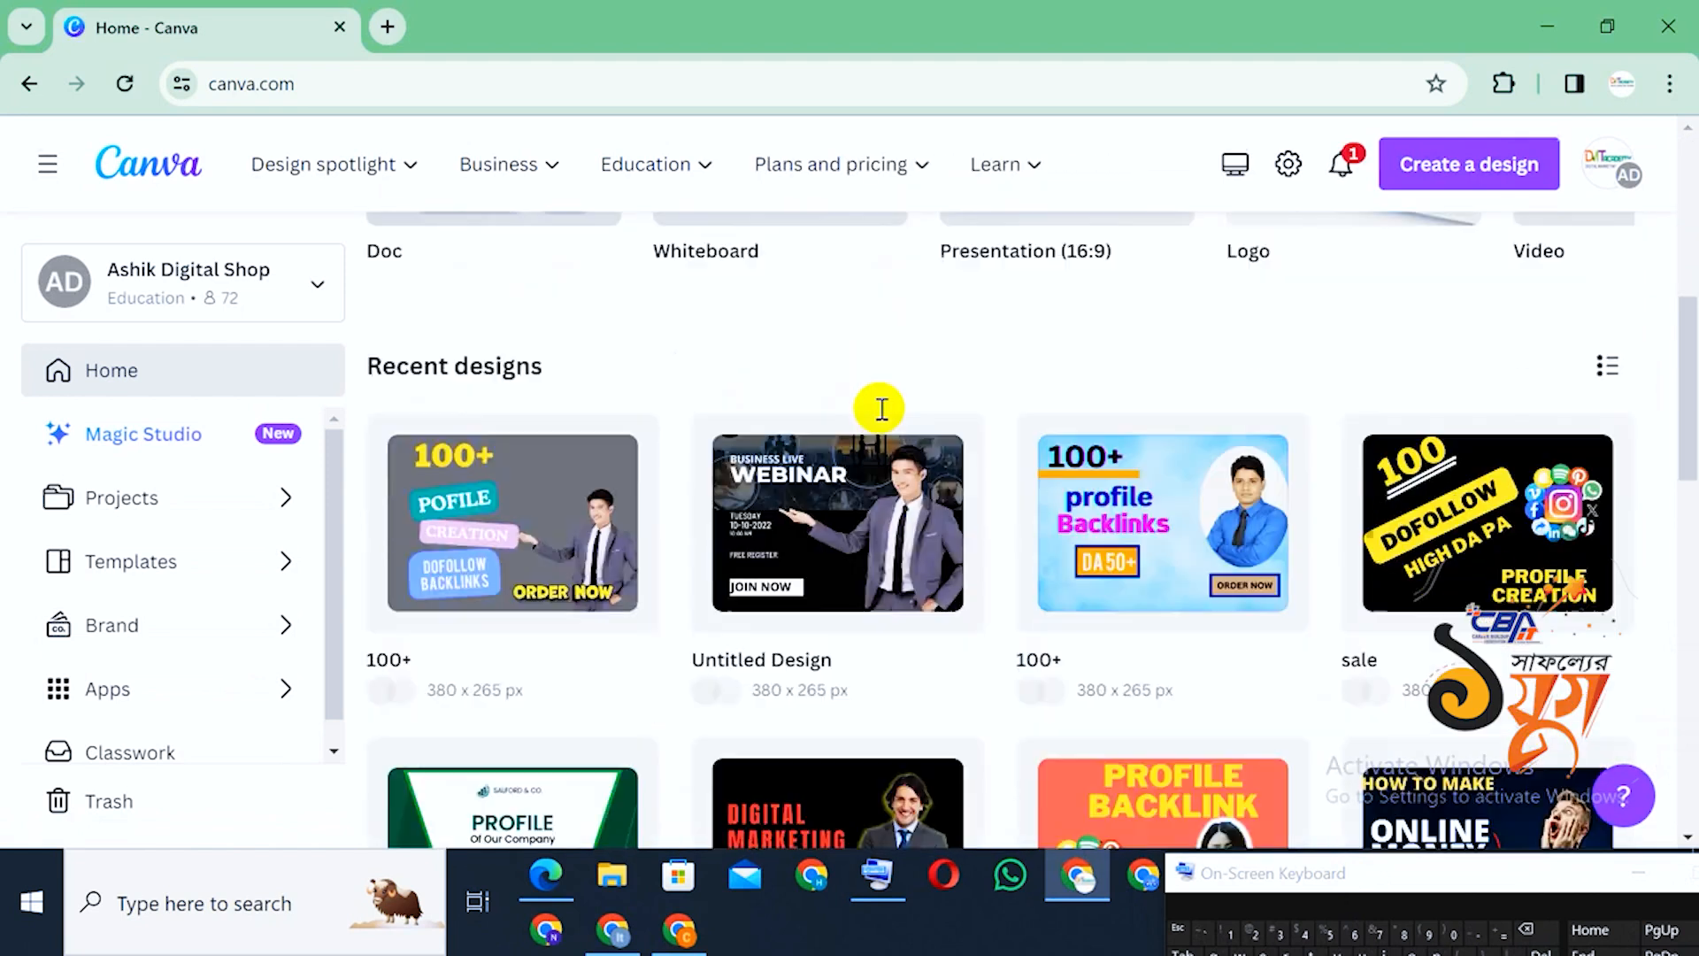
scroll(881, 416, up, 1)
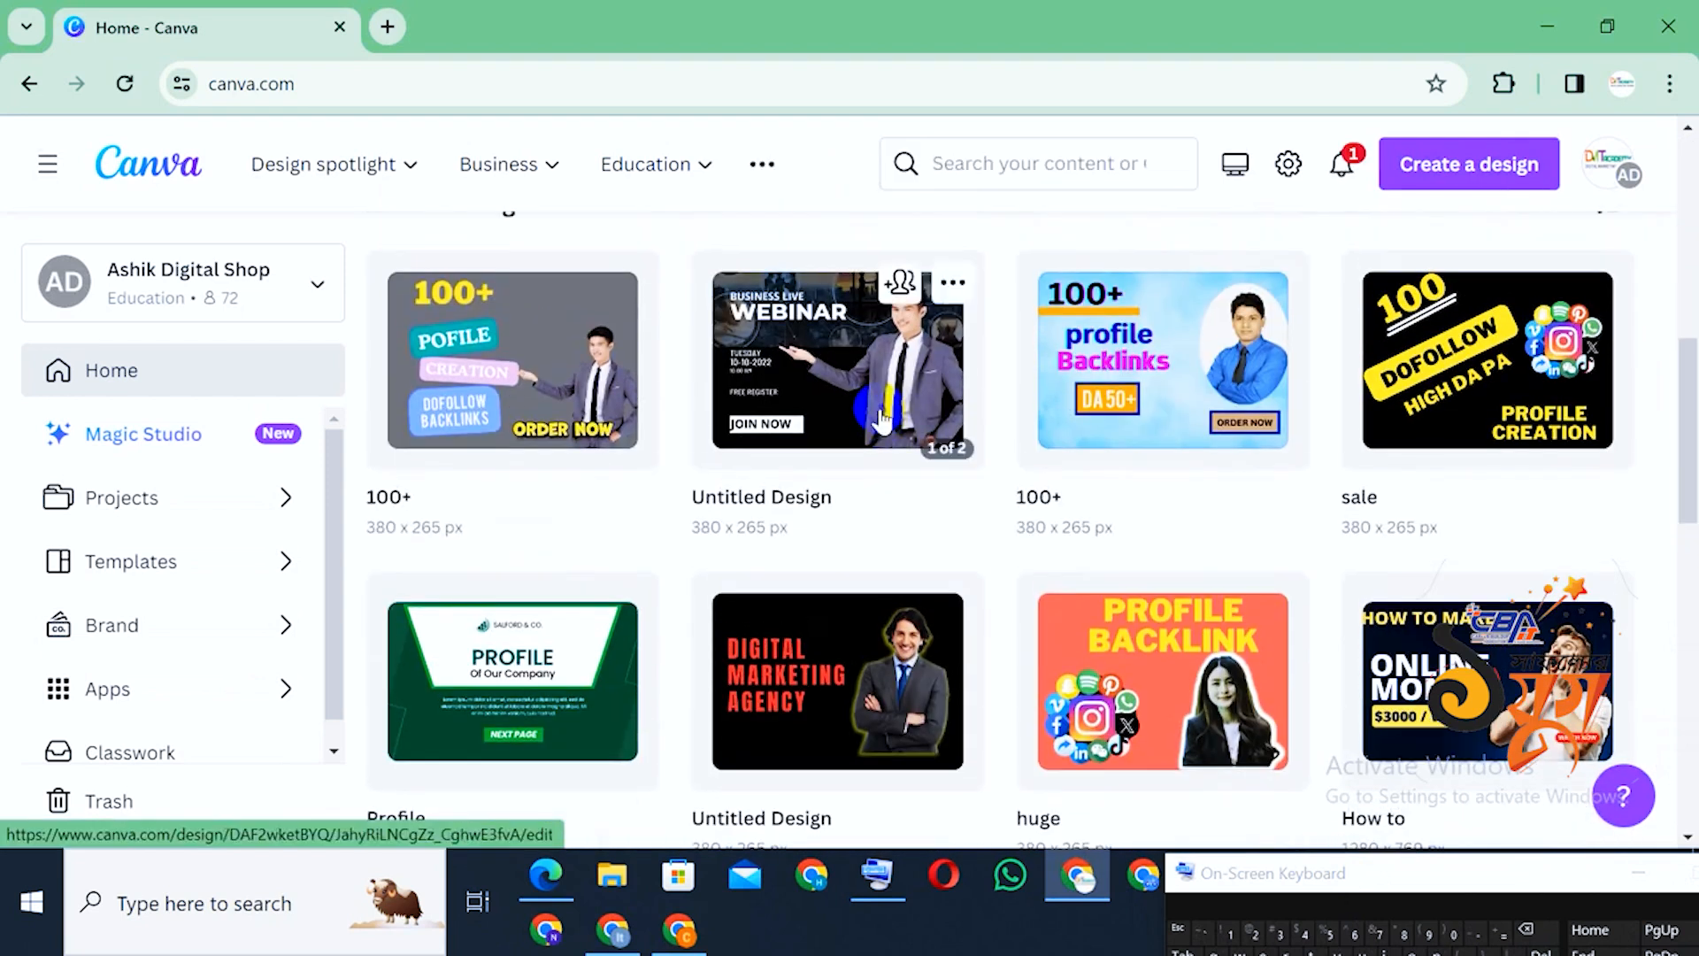
scroll(882, 420, up, 2)
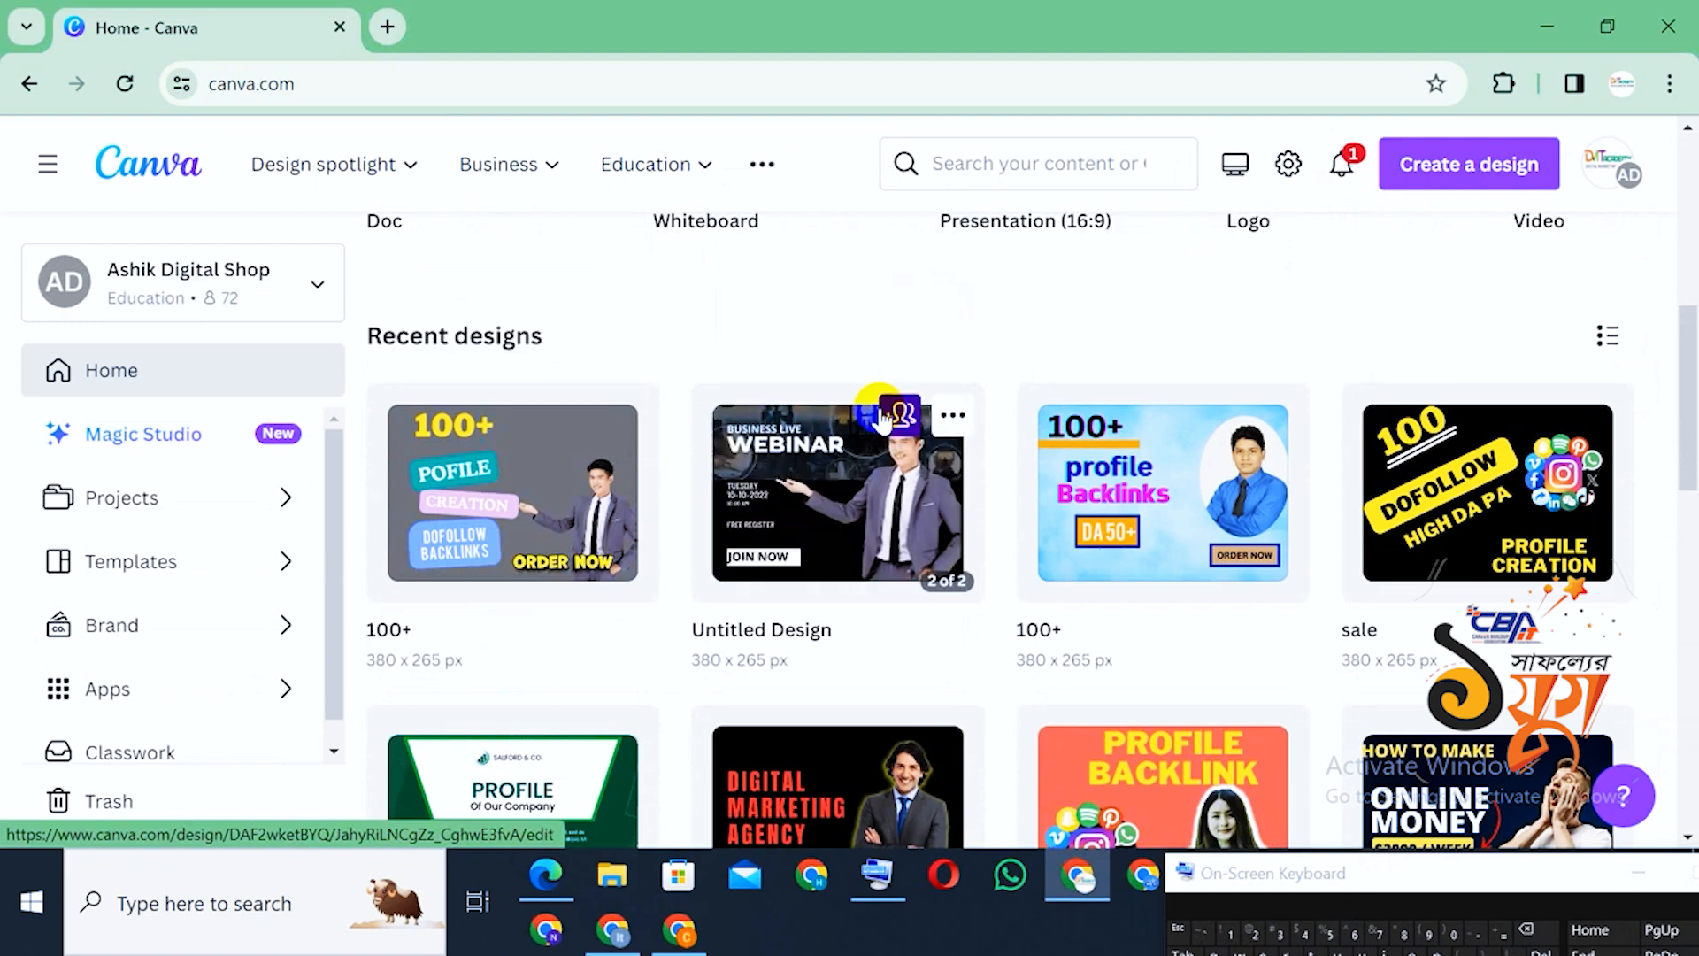
scroll(880, 416, up, 5)
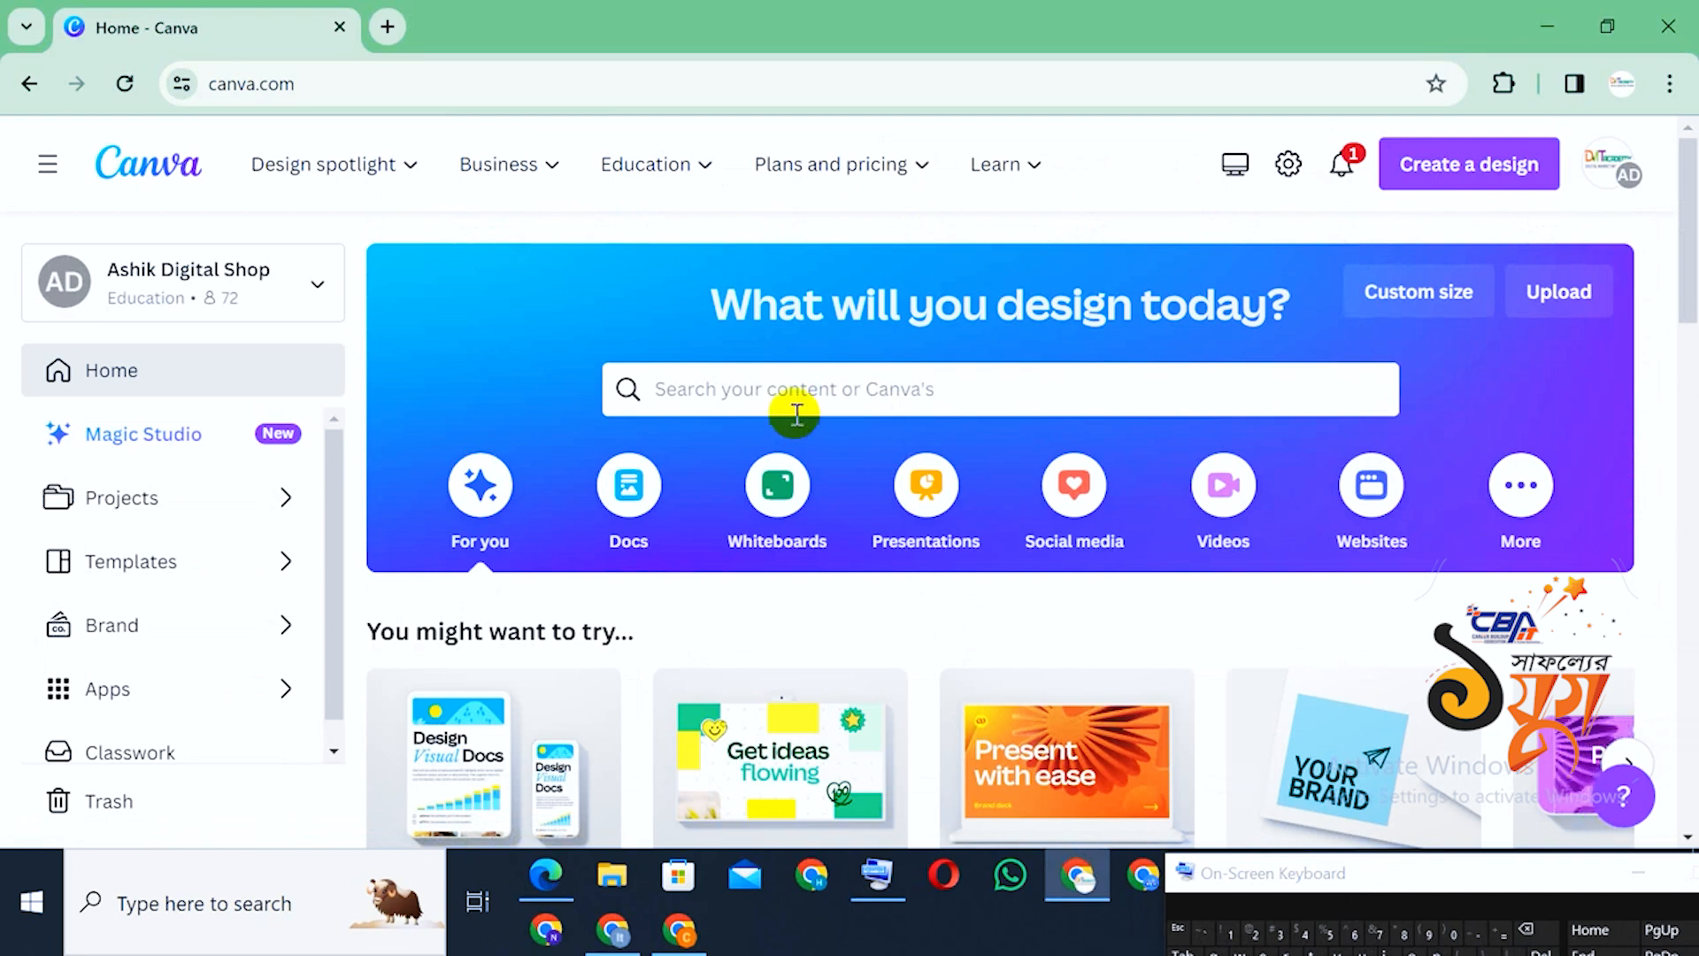
Move the on-screen keyboard further down until only its title bar remains in view and the taskbar clock area is uncovered
drag(1460, 885, 1023, 955)
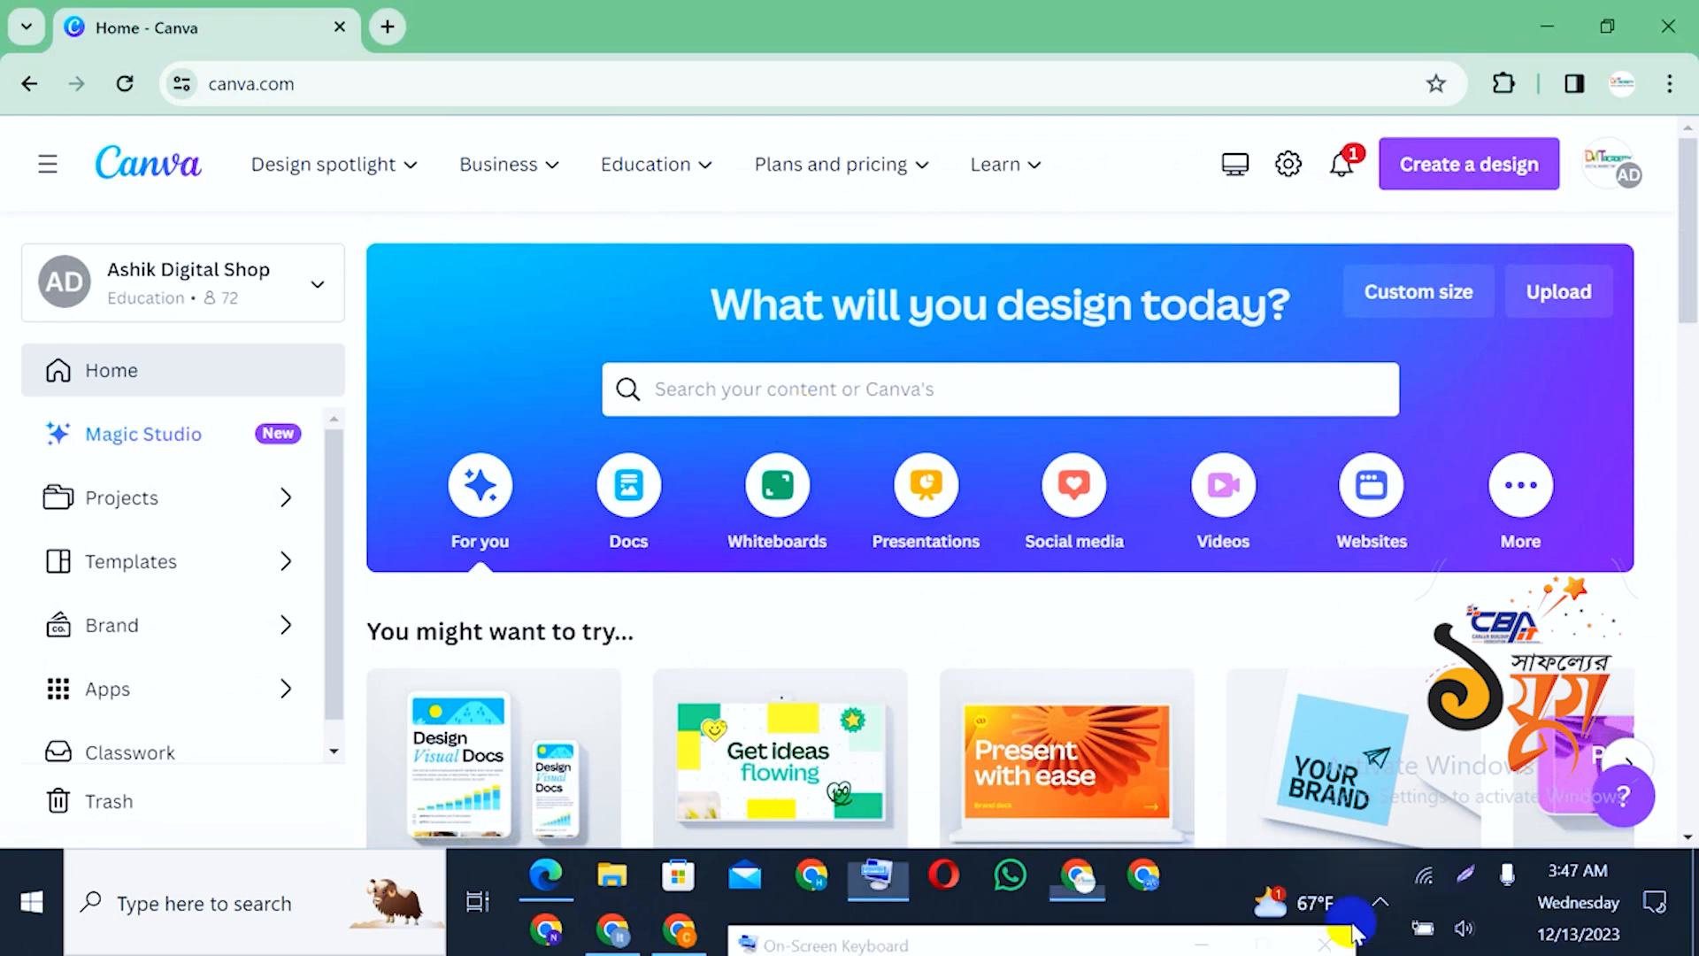
click(1387, 899)
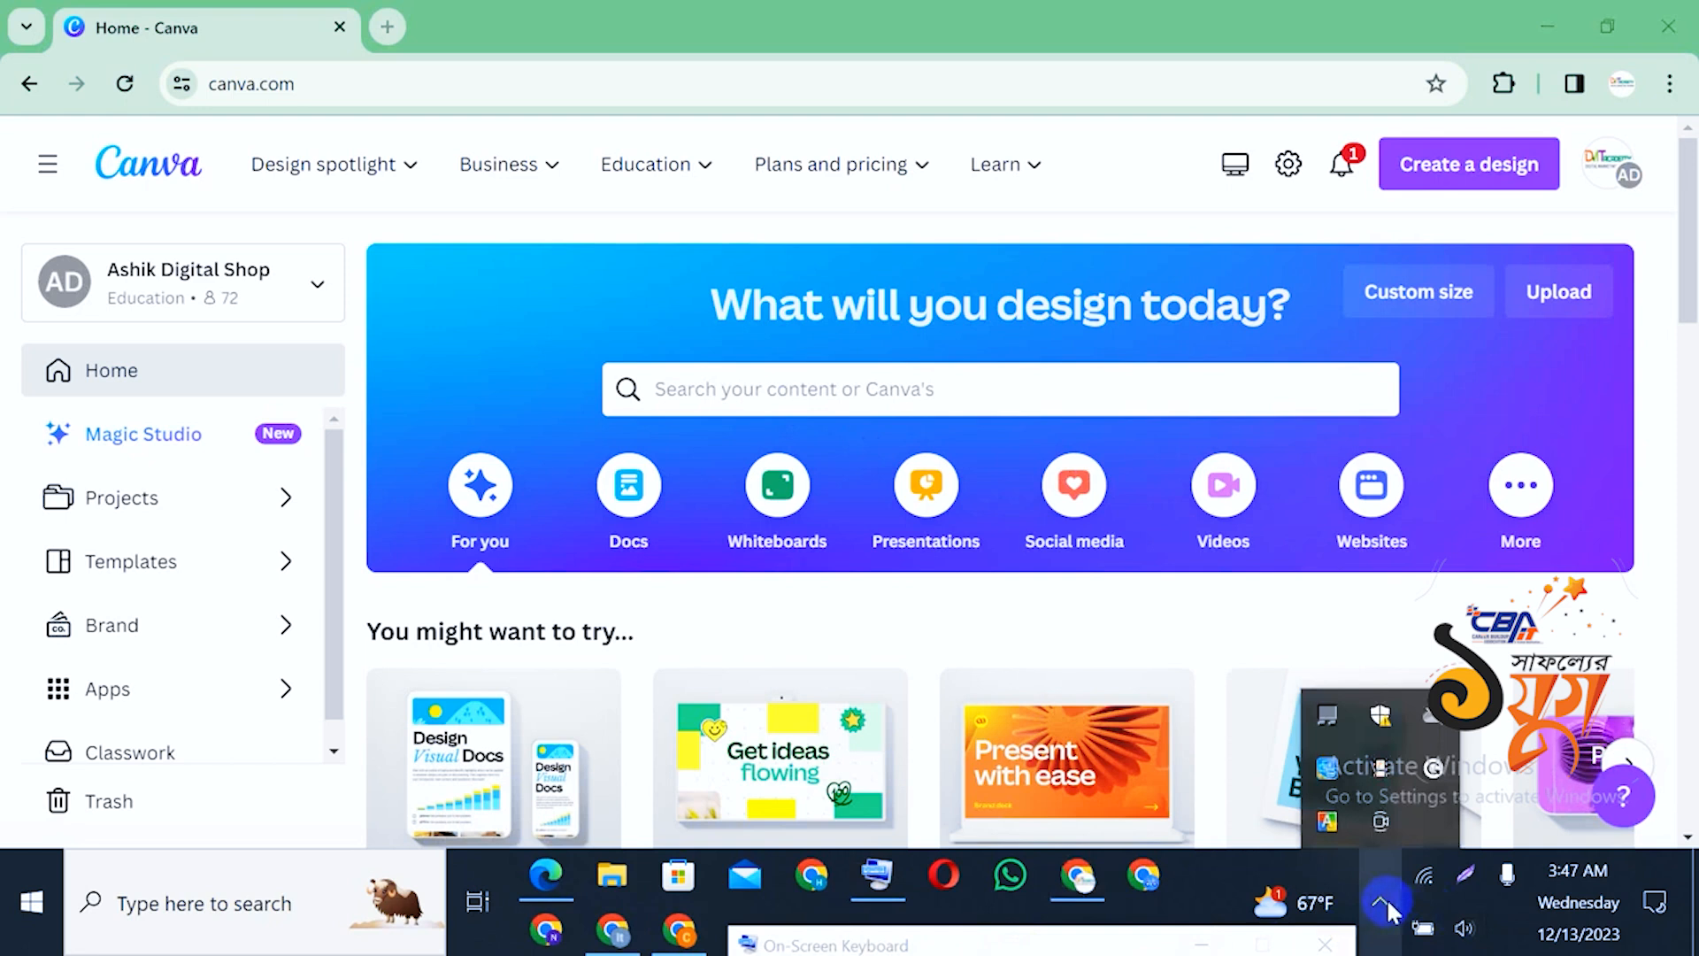
click(1386, 903)
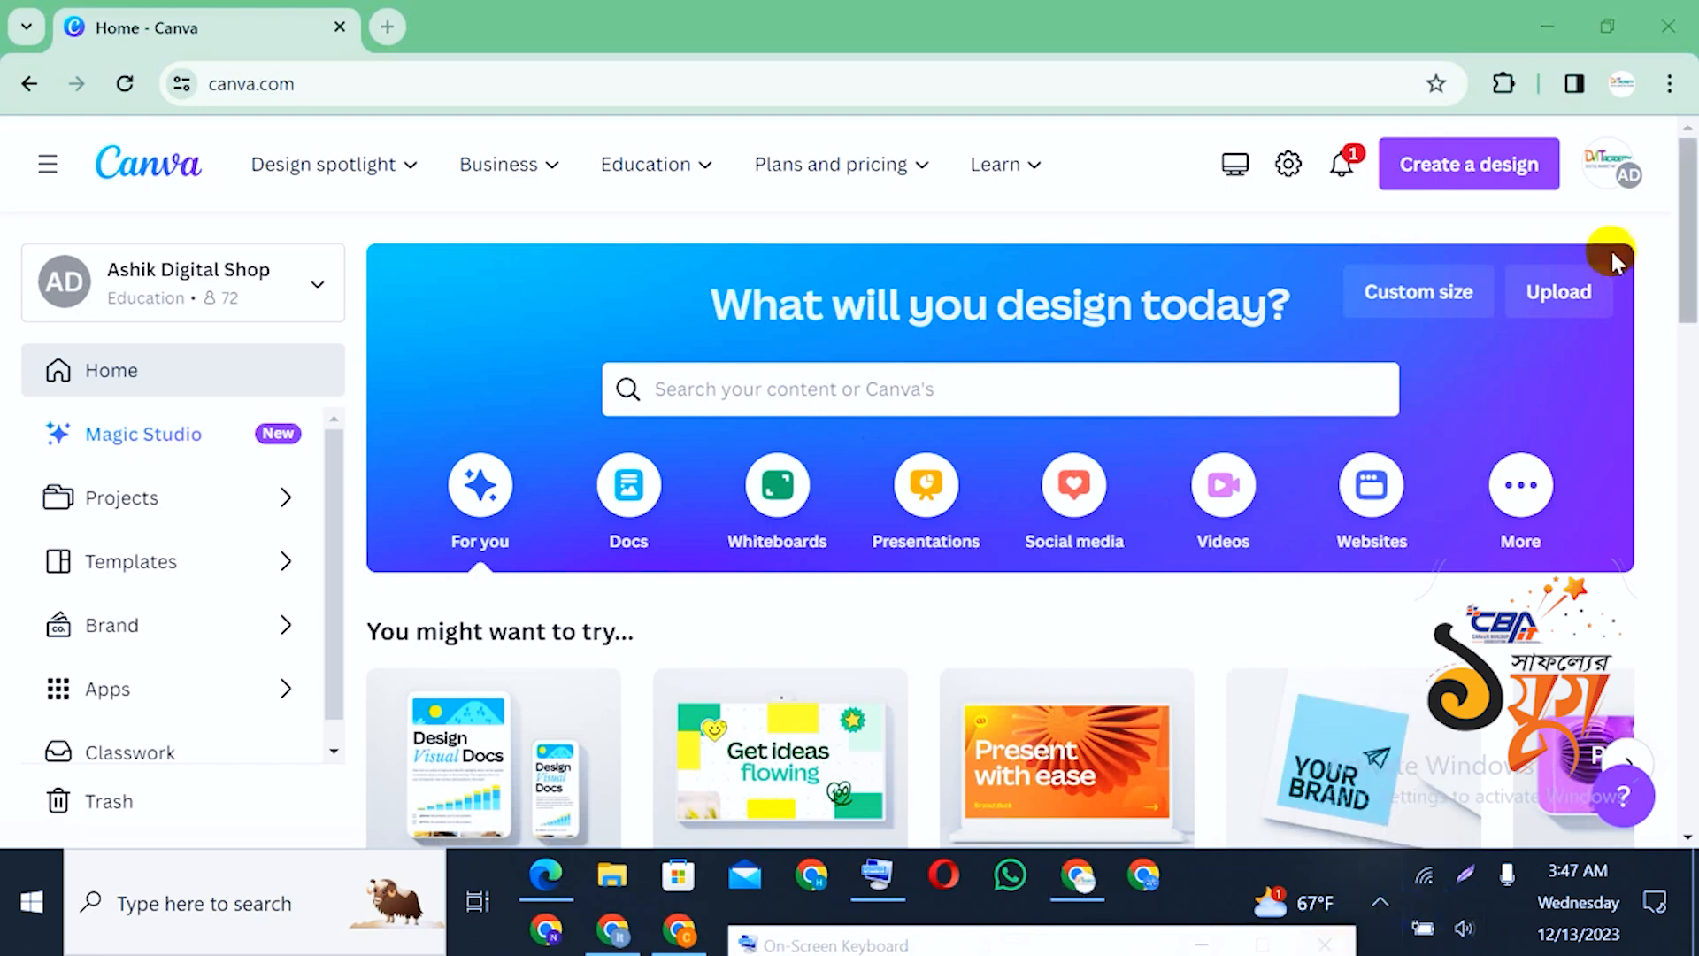
Create a new blank design with a custom size of 380 × 265 px
click(1486, 177)
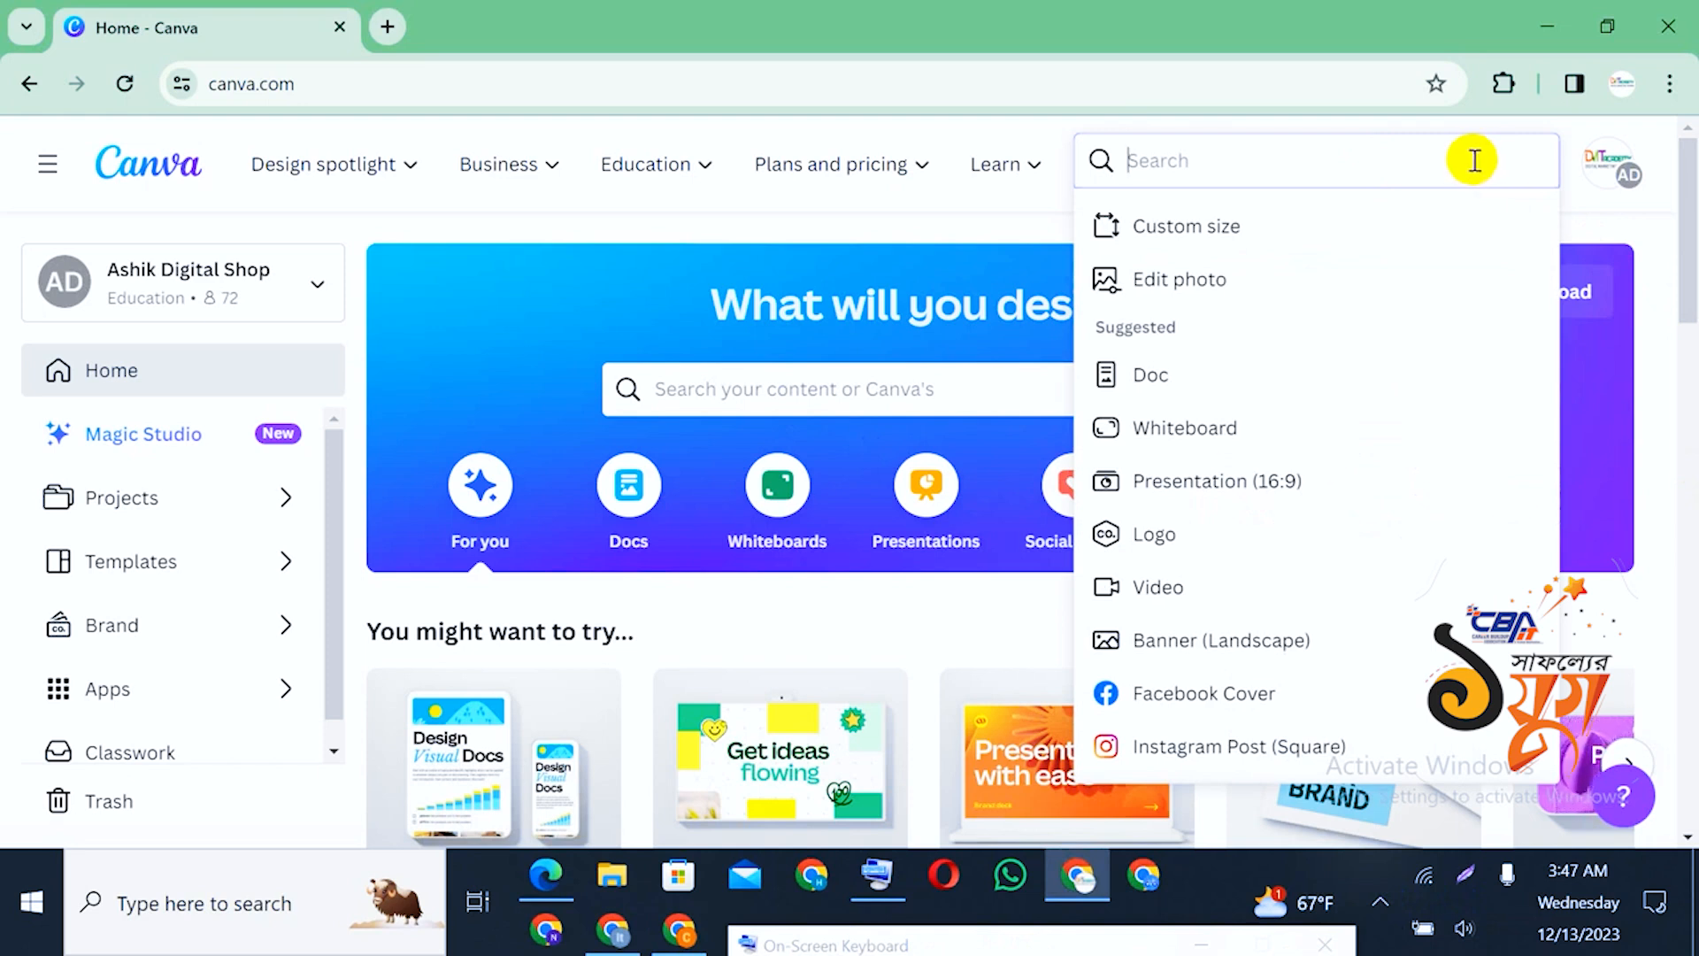
click(1320, 232)
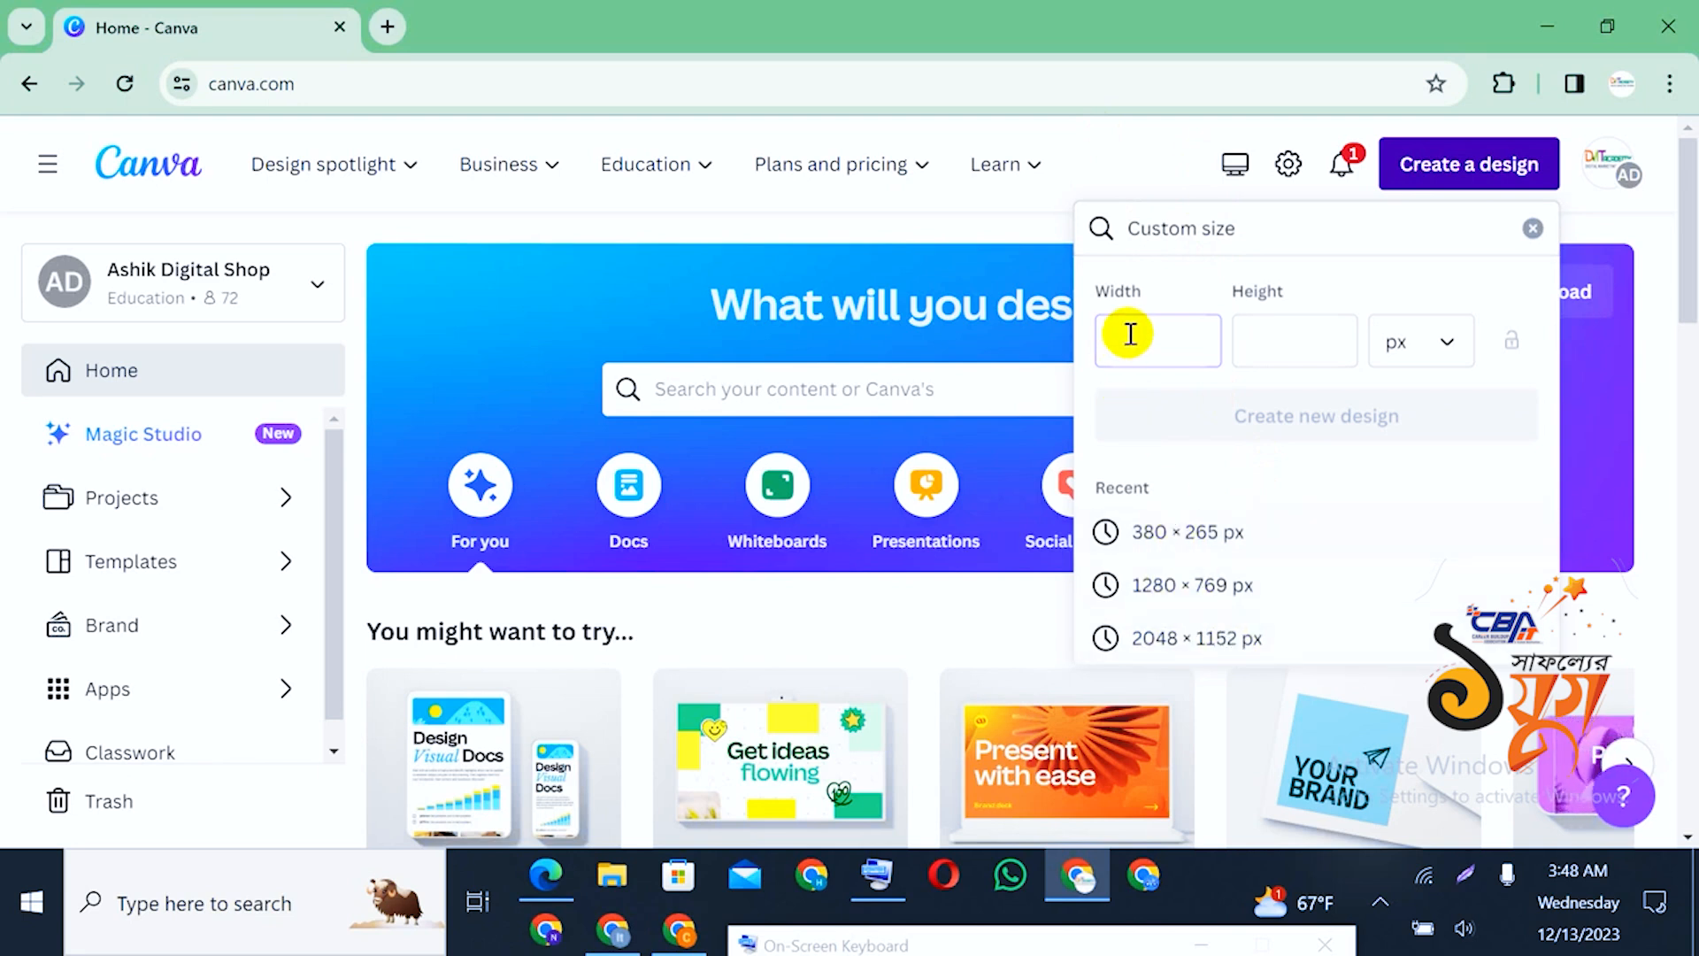
text(38)
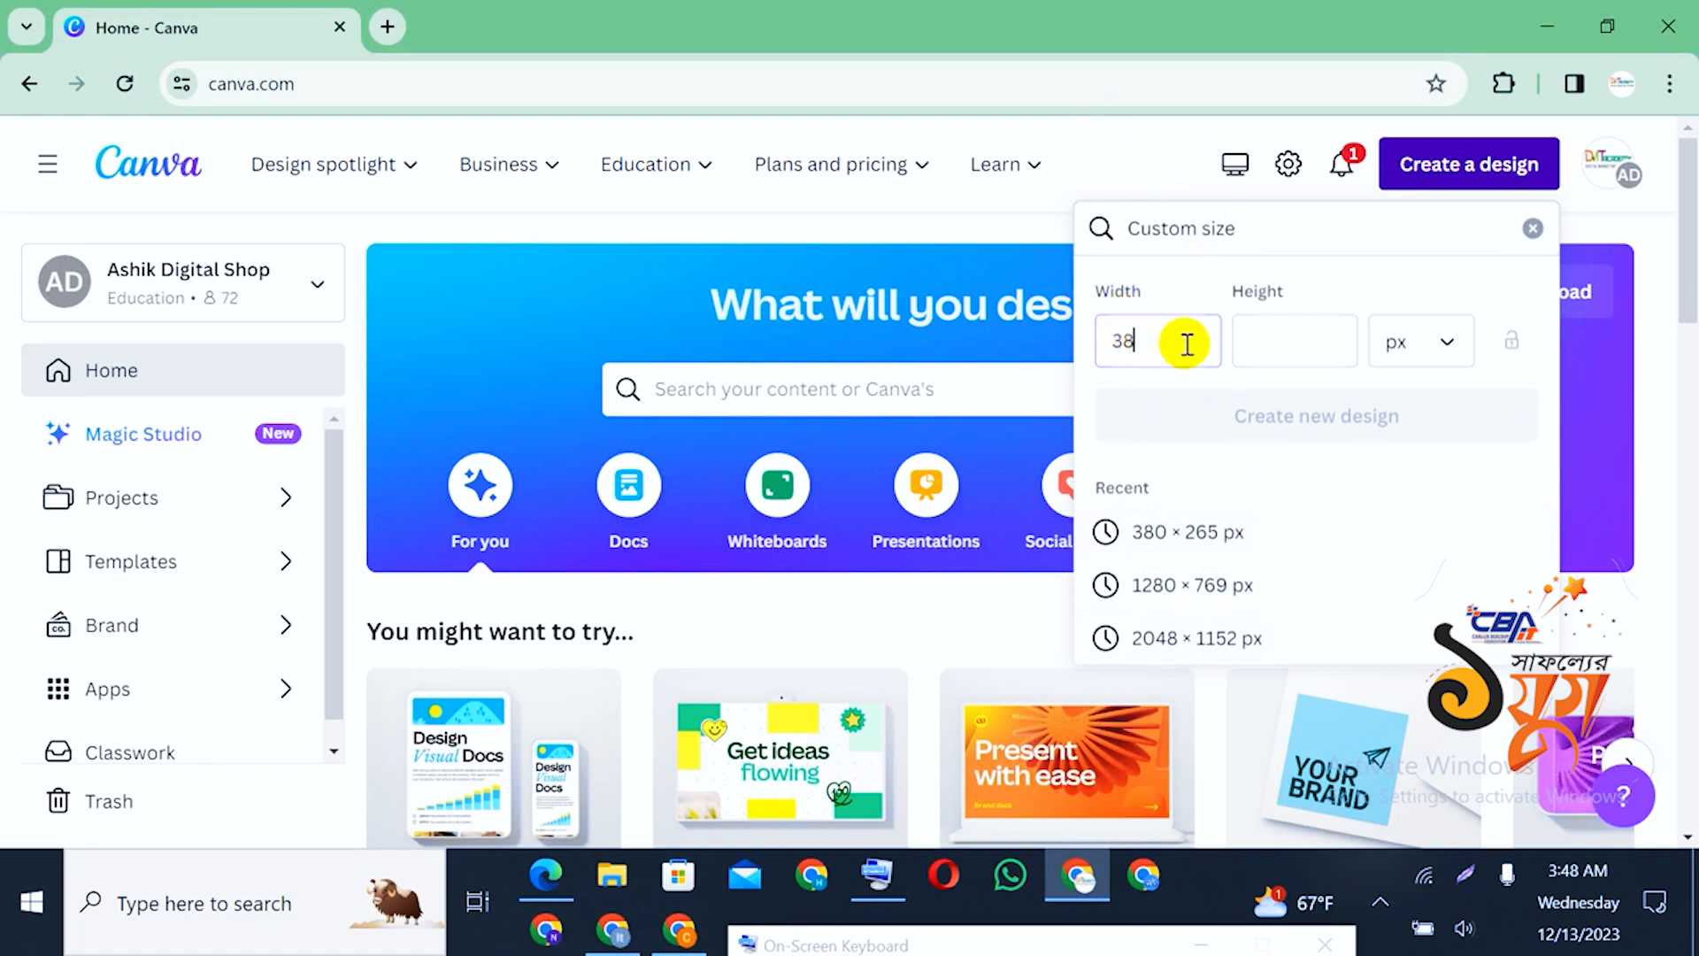
text(0)
click(1274, 332)
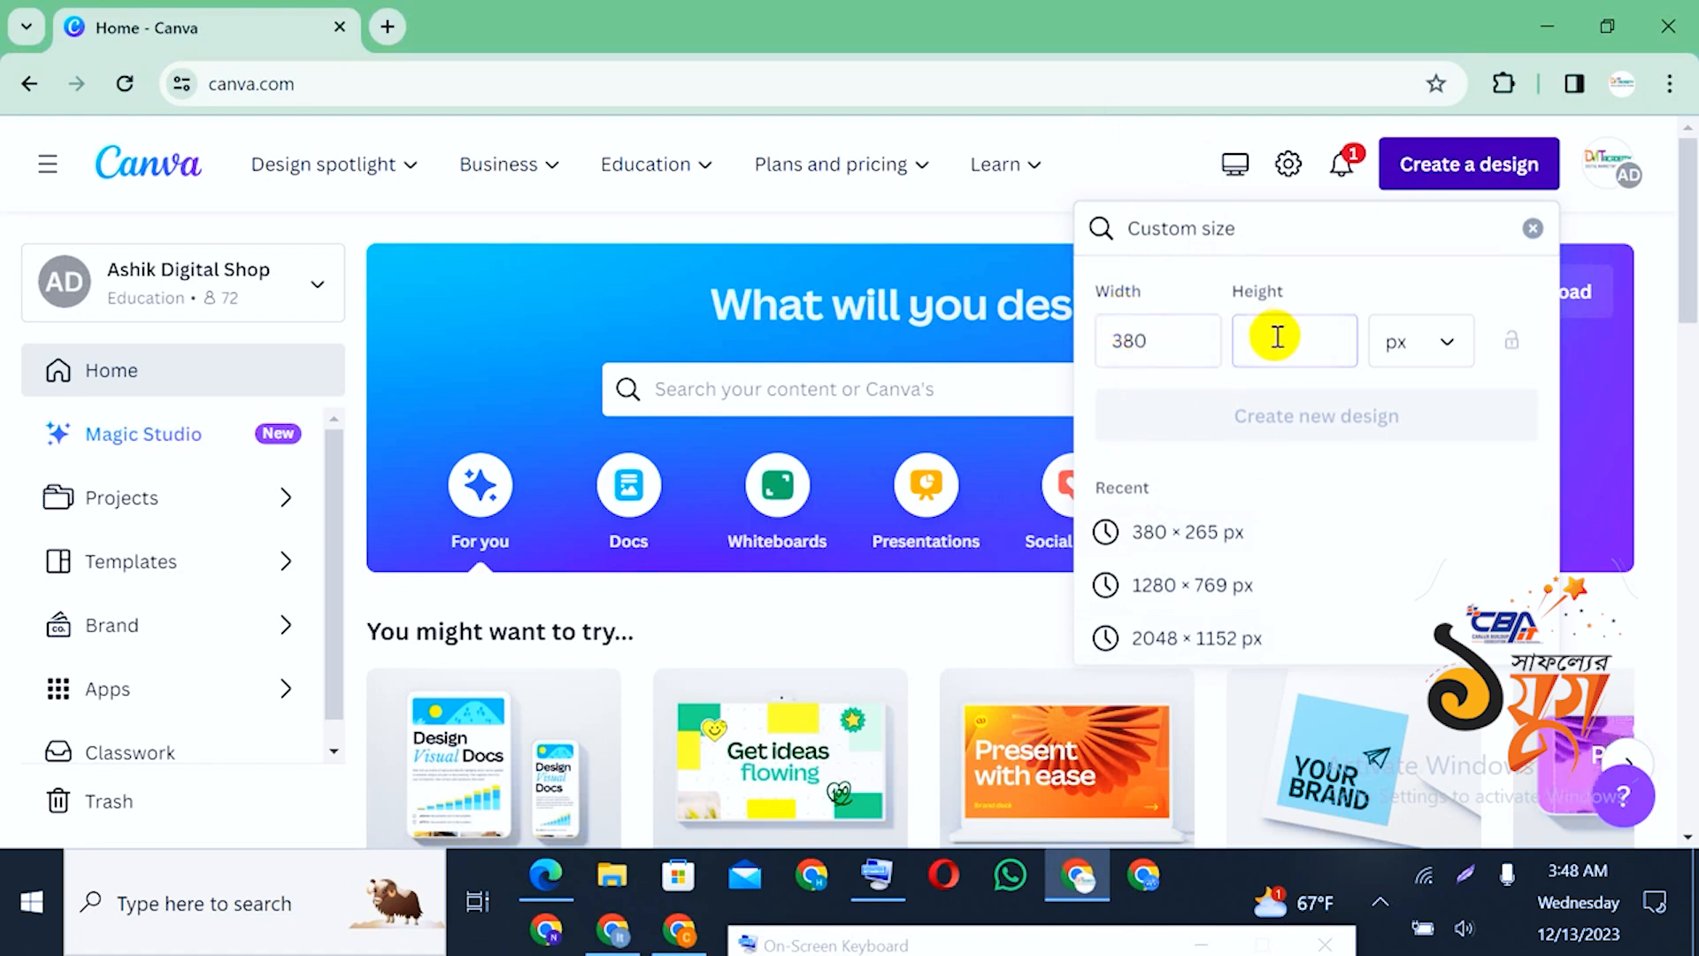
text(265)
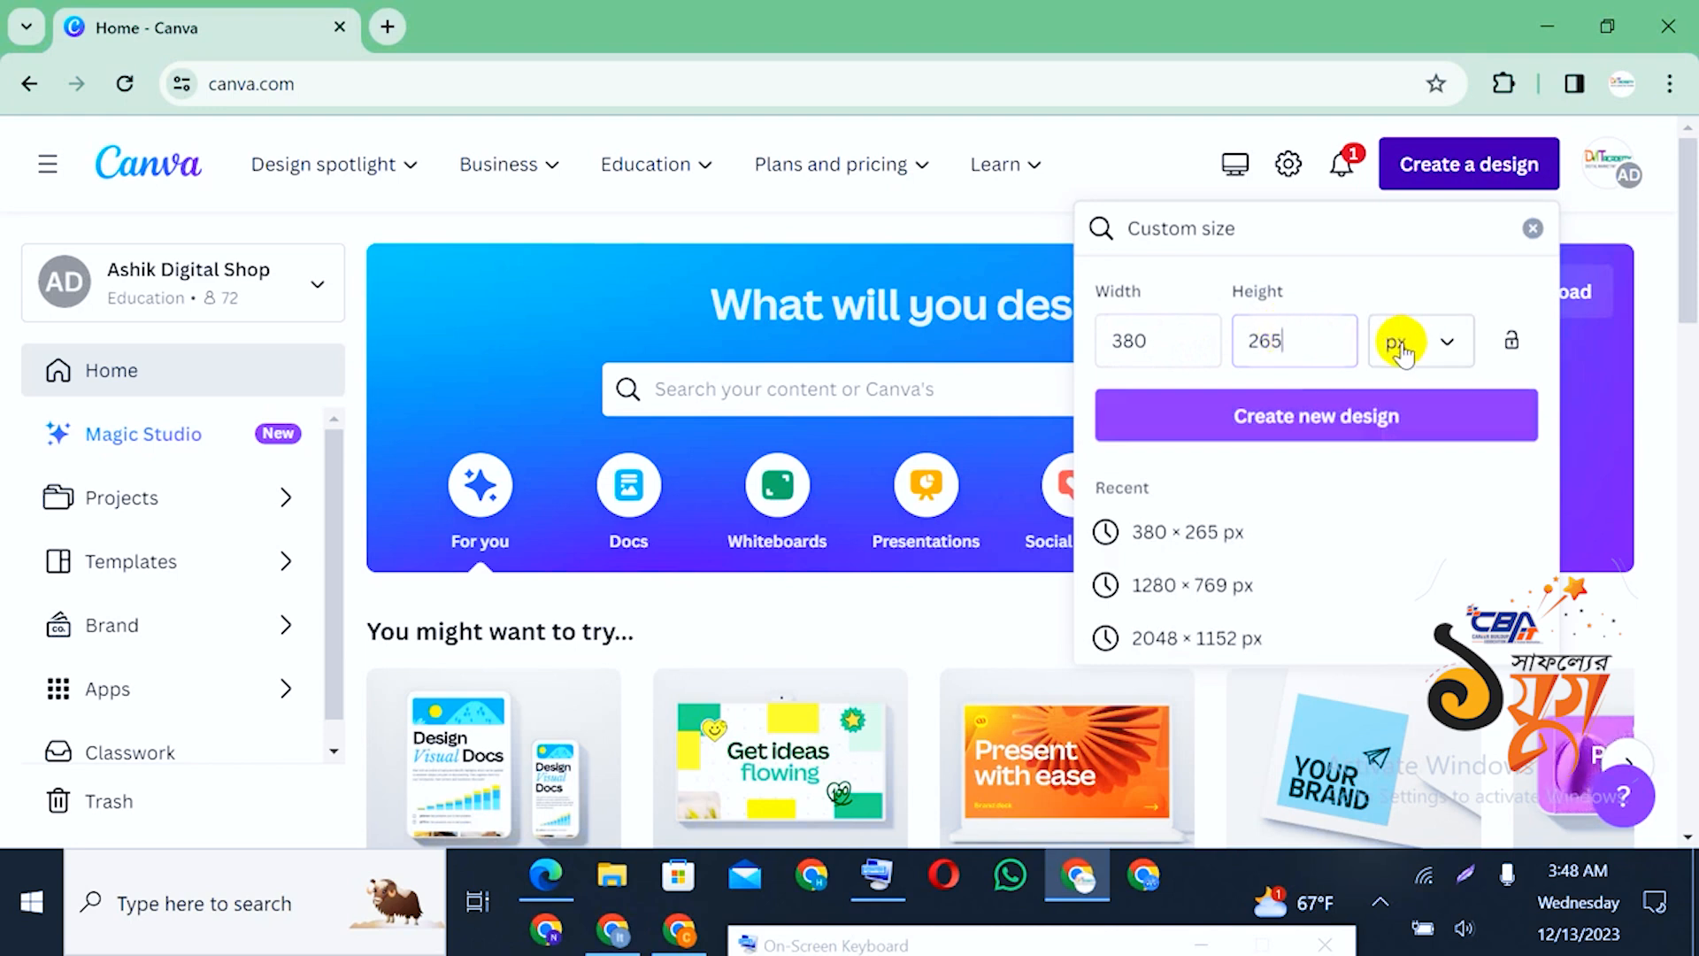
click(1388, 413)
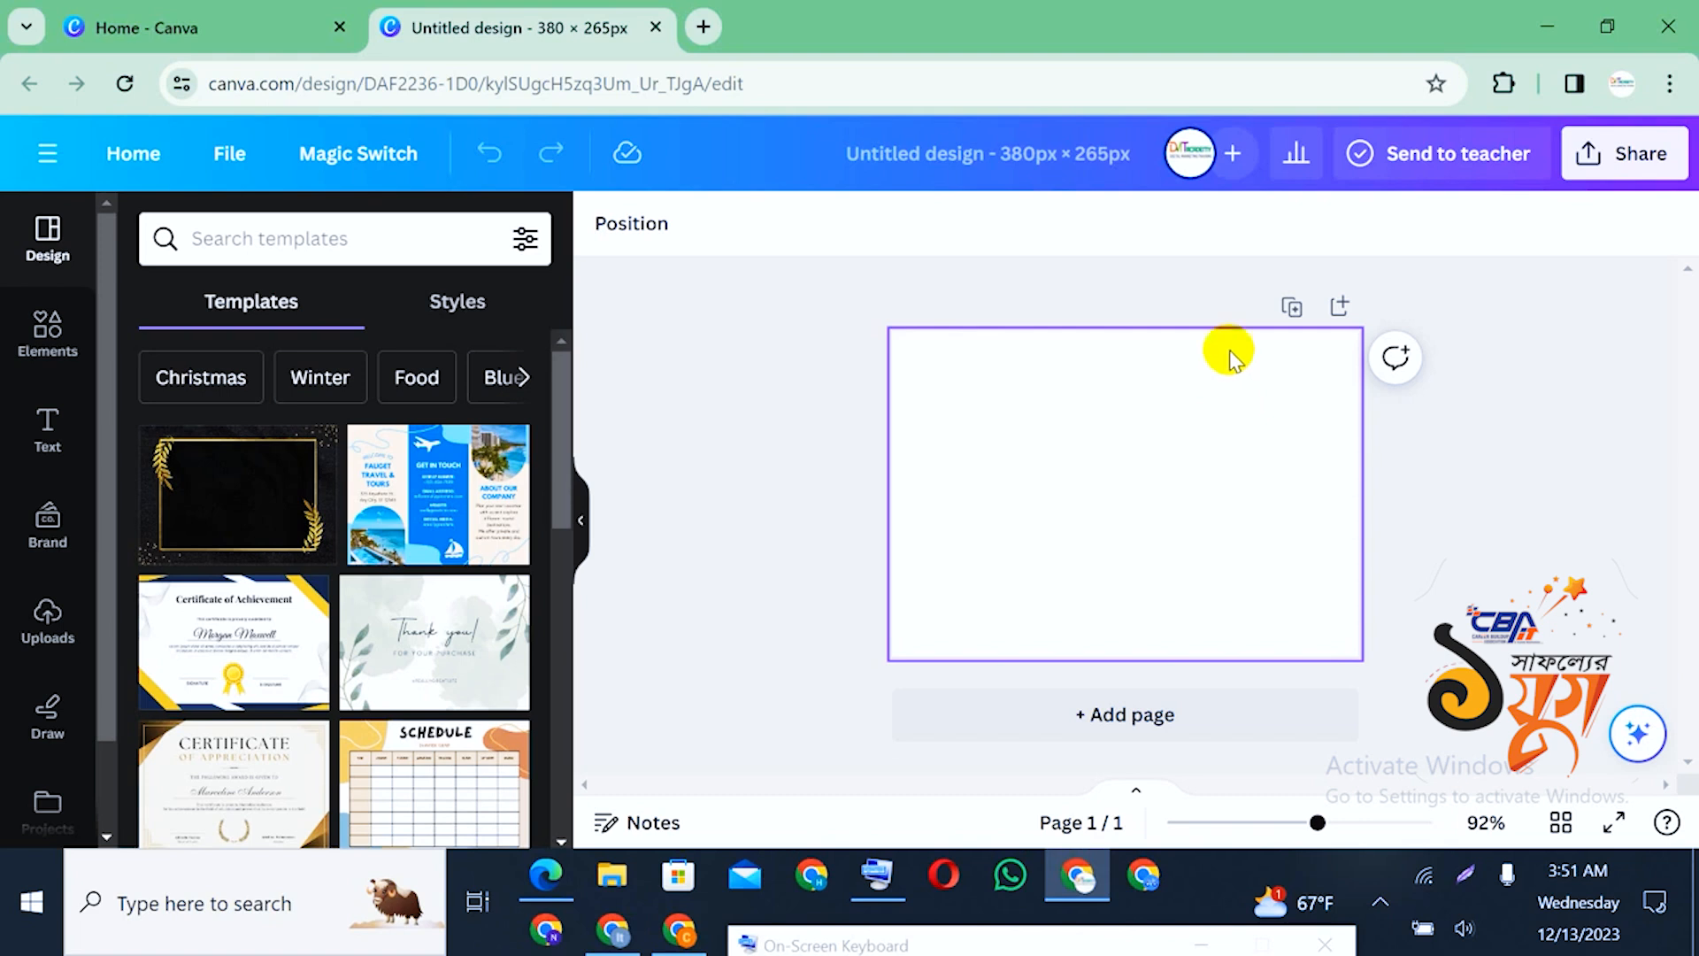
Try several default solid and gradient colors as the blank page's background, ending with the dark blue to purple gradient
click(1234, 391)
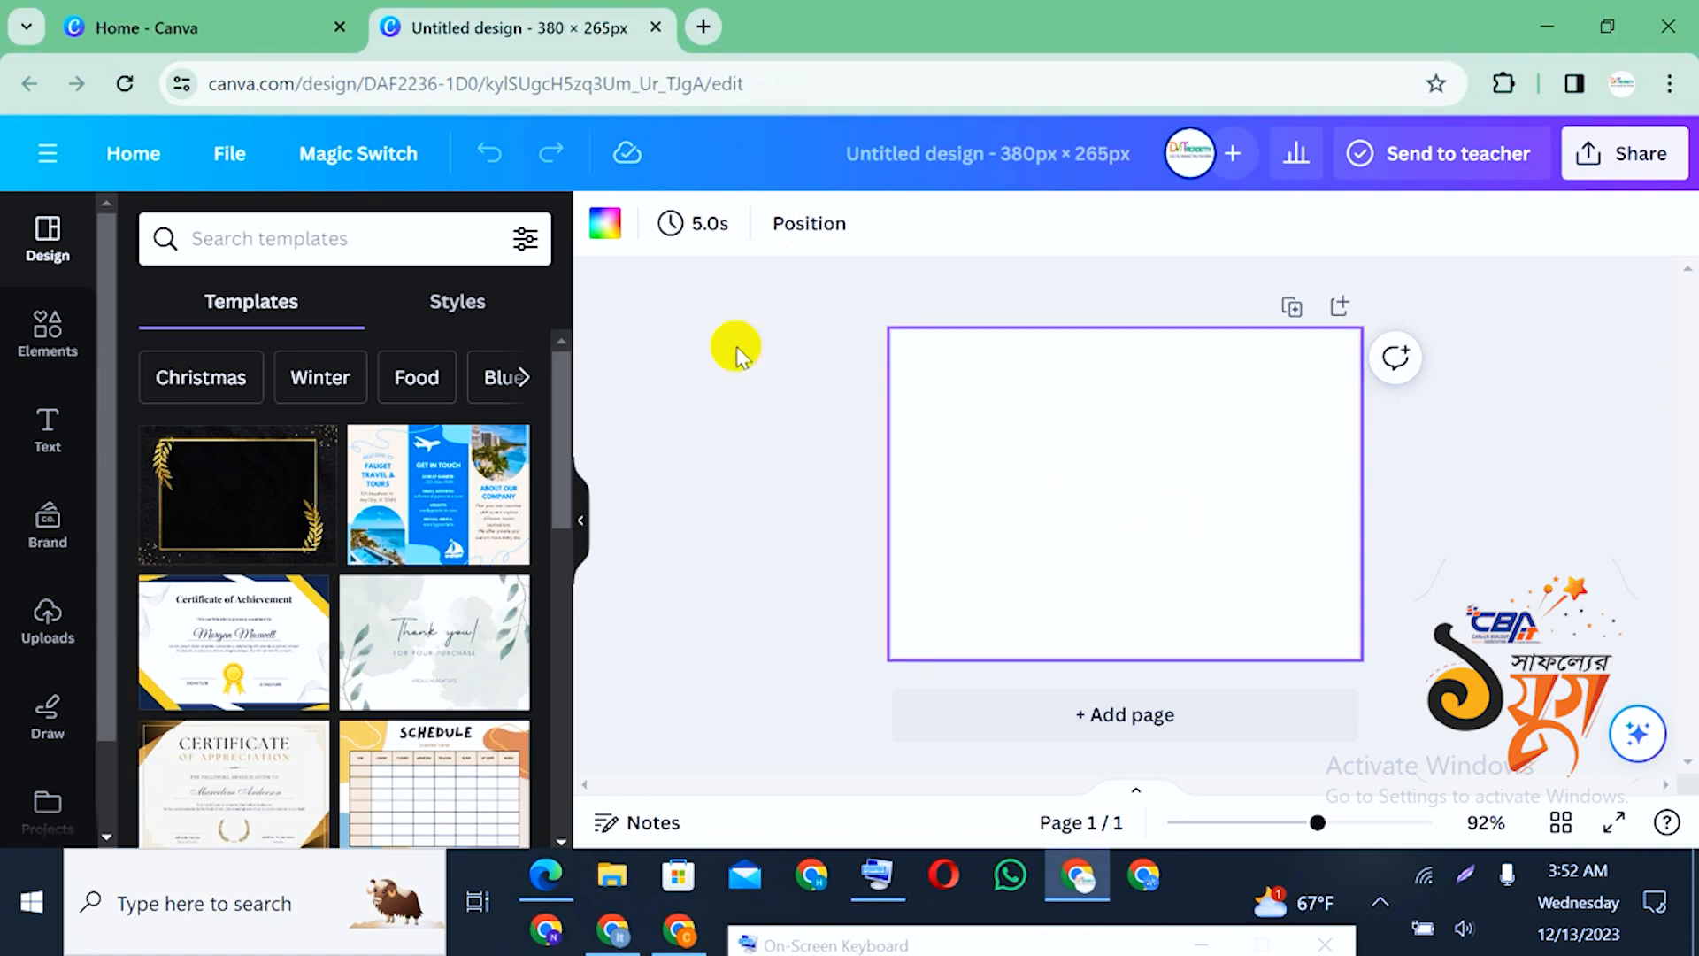
click(1089, 455)
click(1086, 454)
click(597, 231)
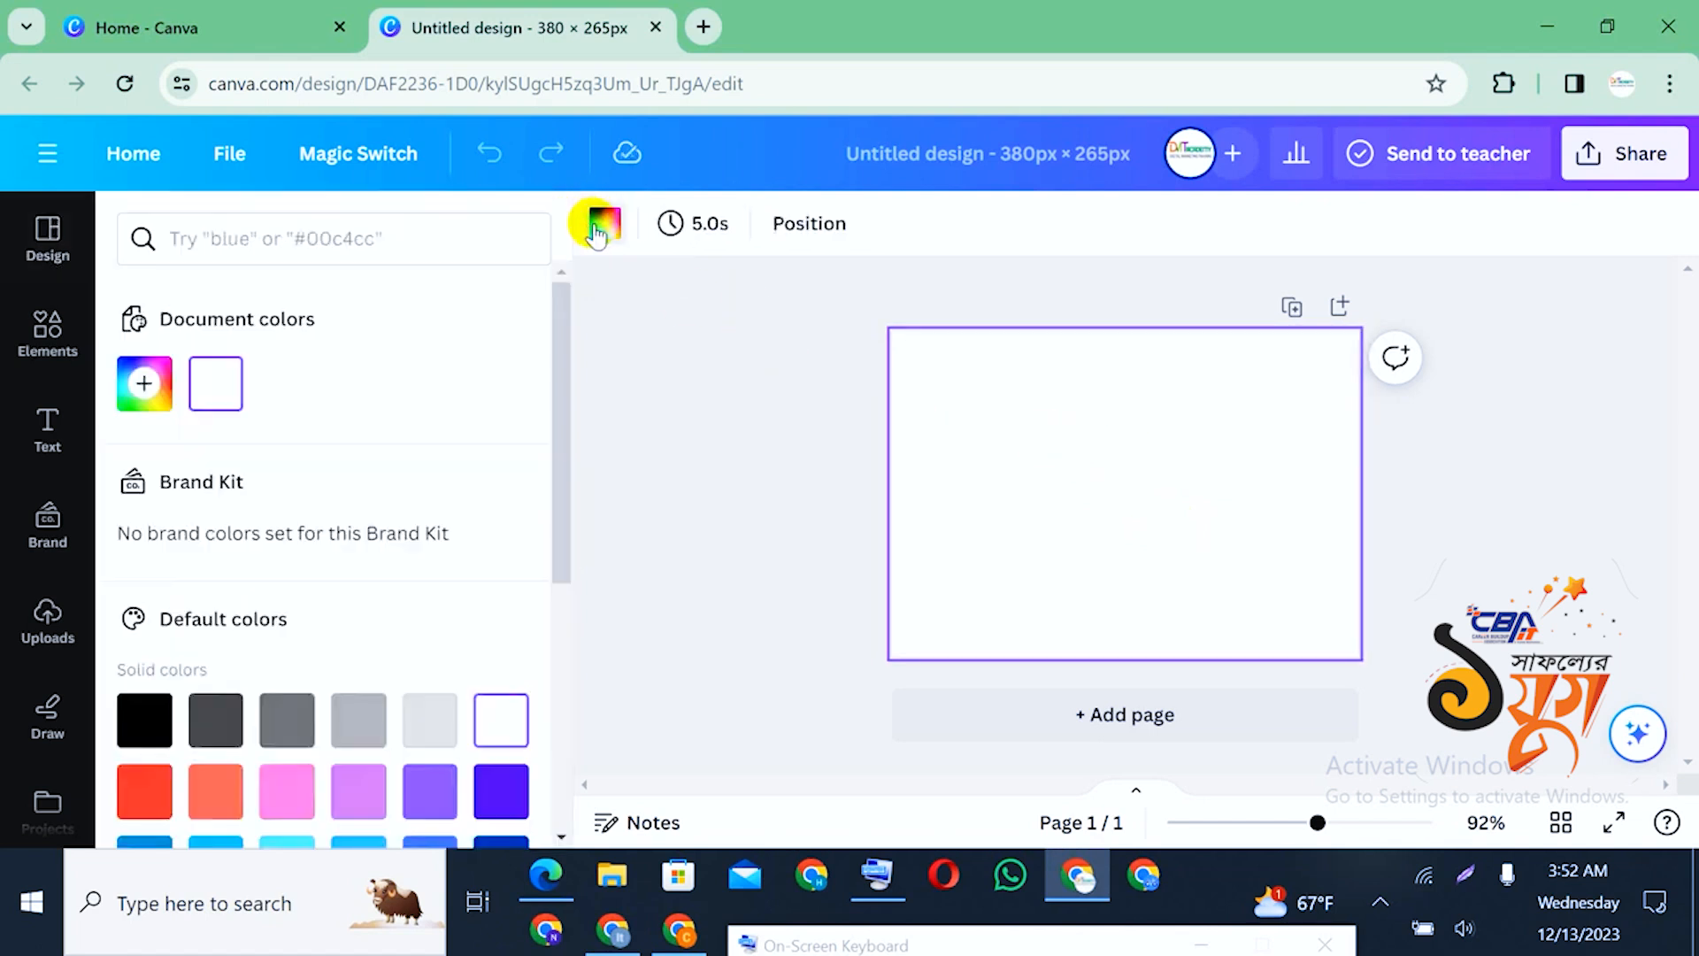
scroll(301, 752, down, 5)
click(292, 721)
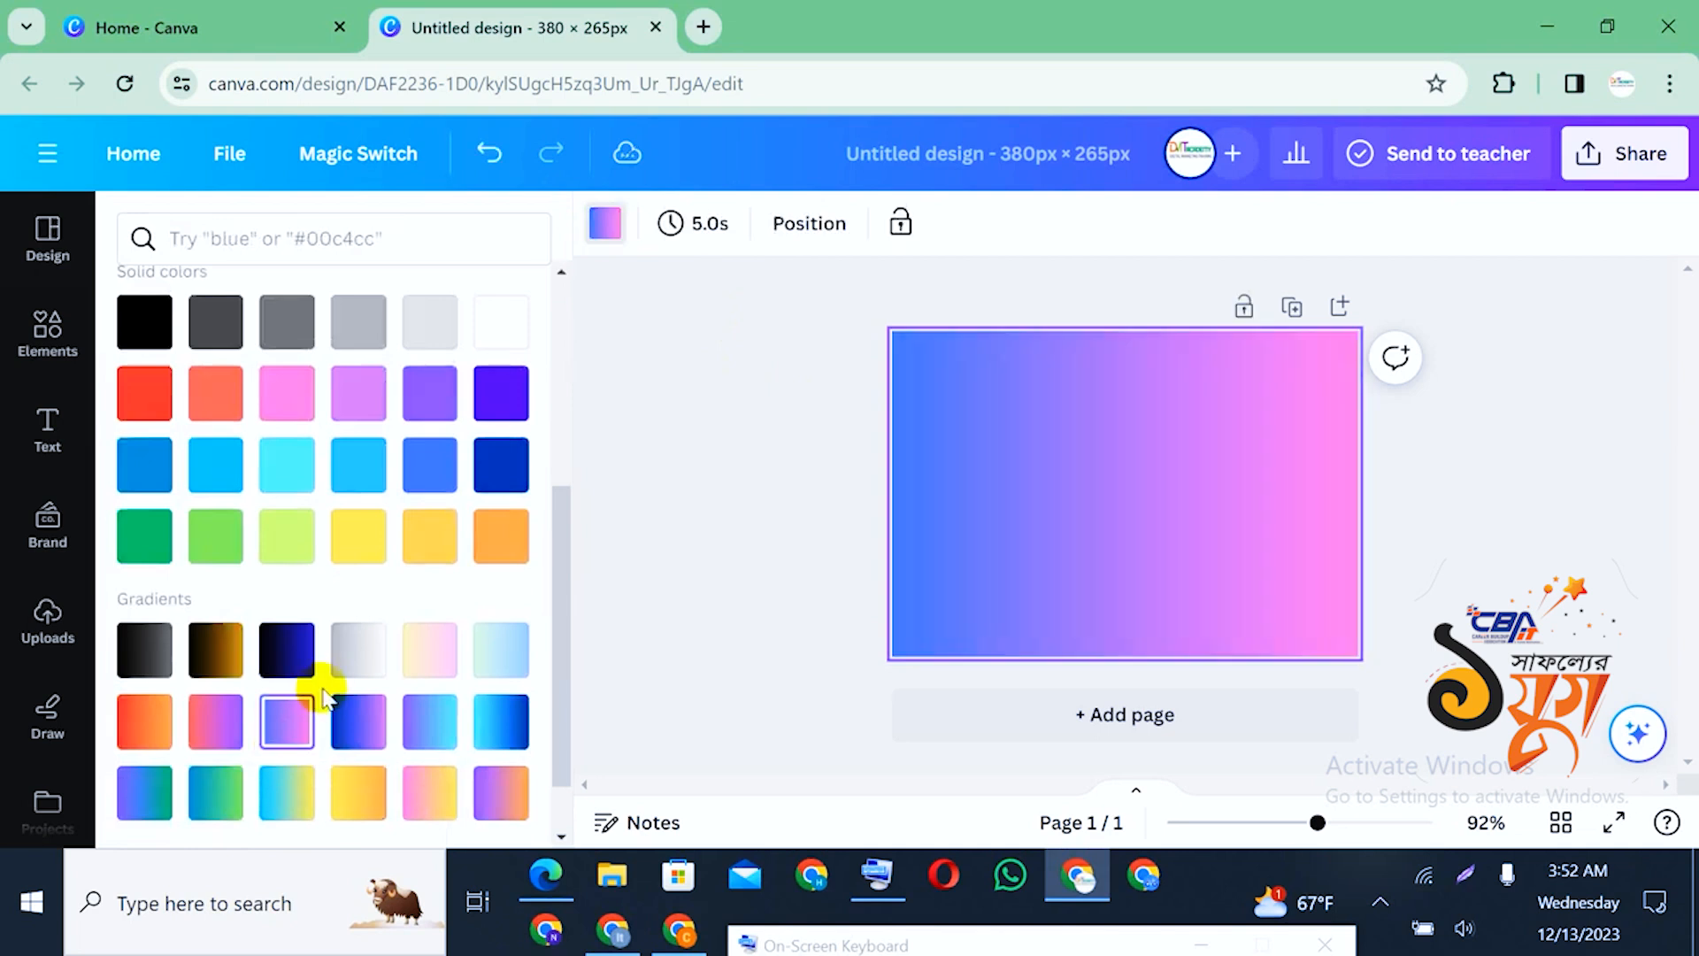
click(442, 544)
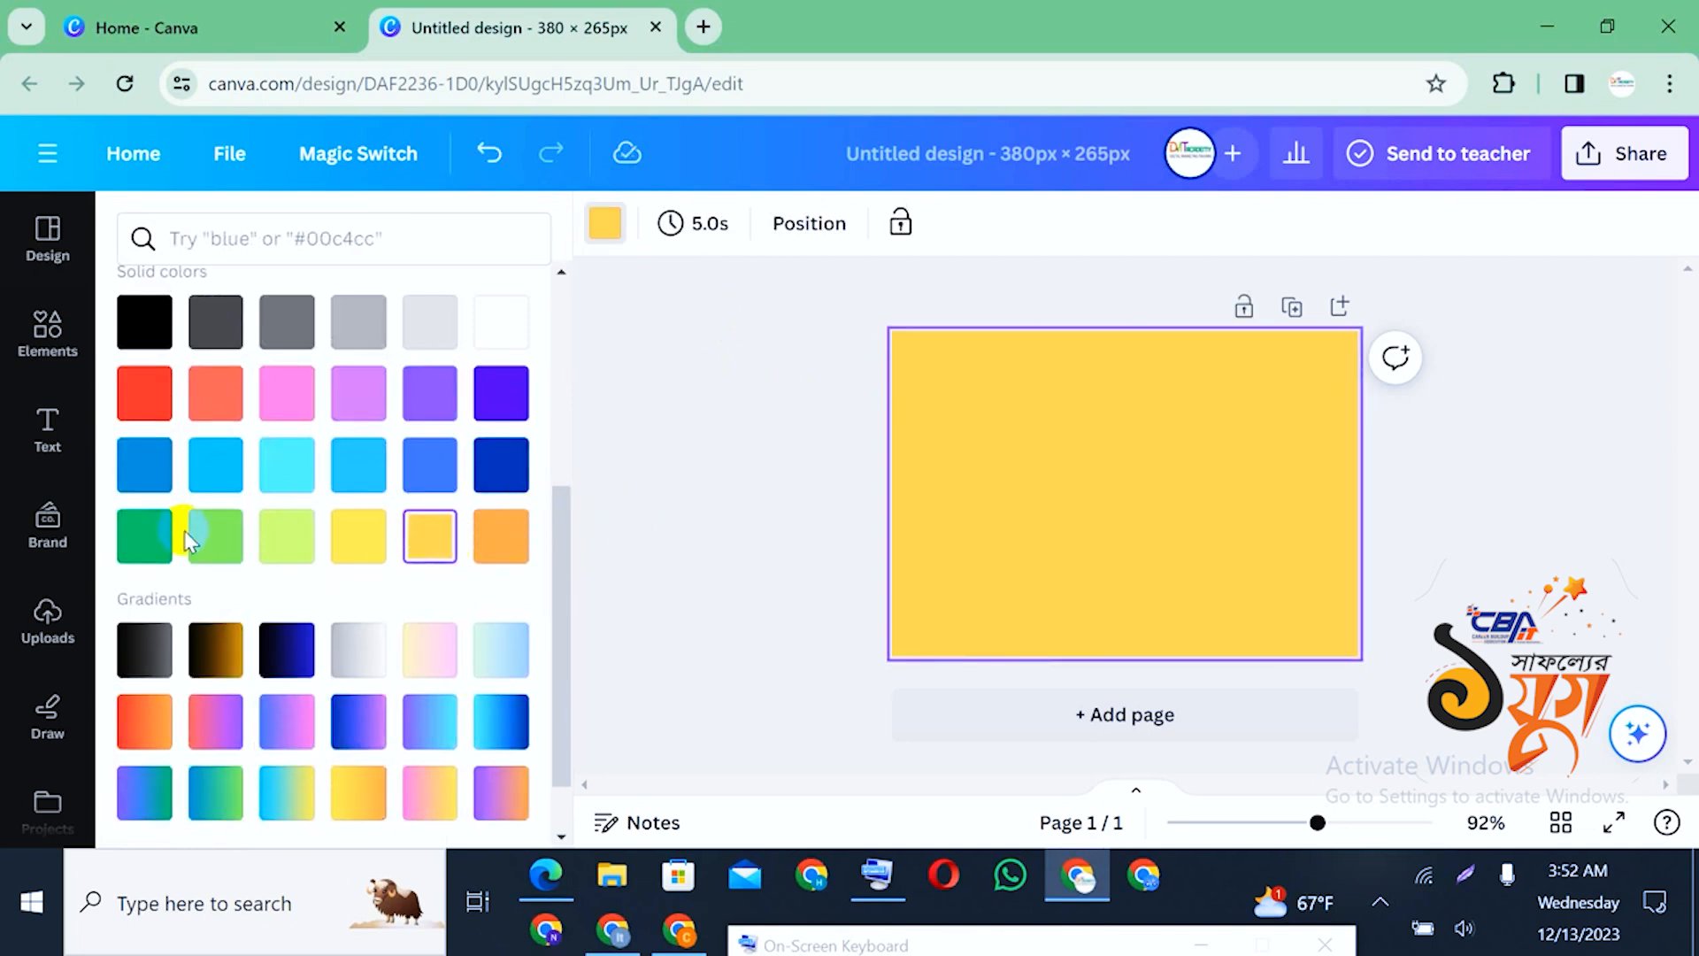
click(442, 462)
click(511, 472)
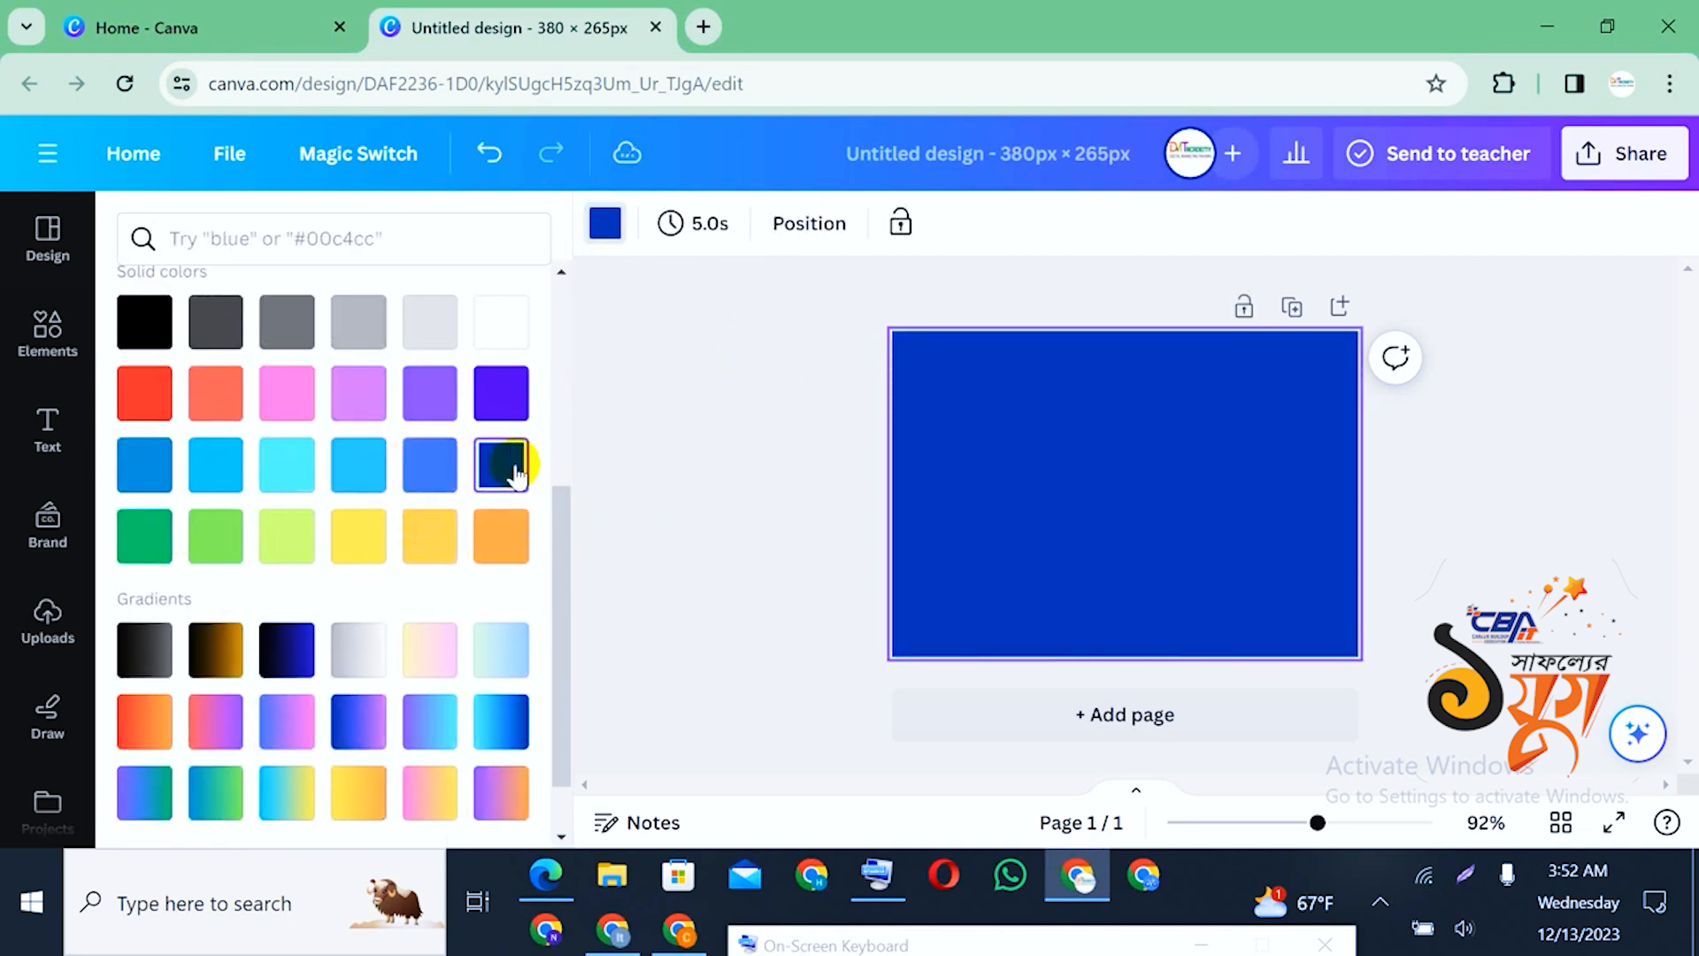
click(226, 721)
click(301, 721)
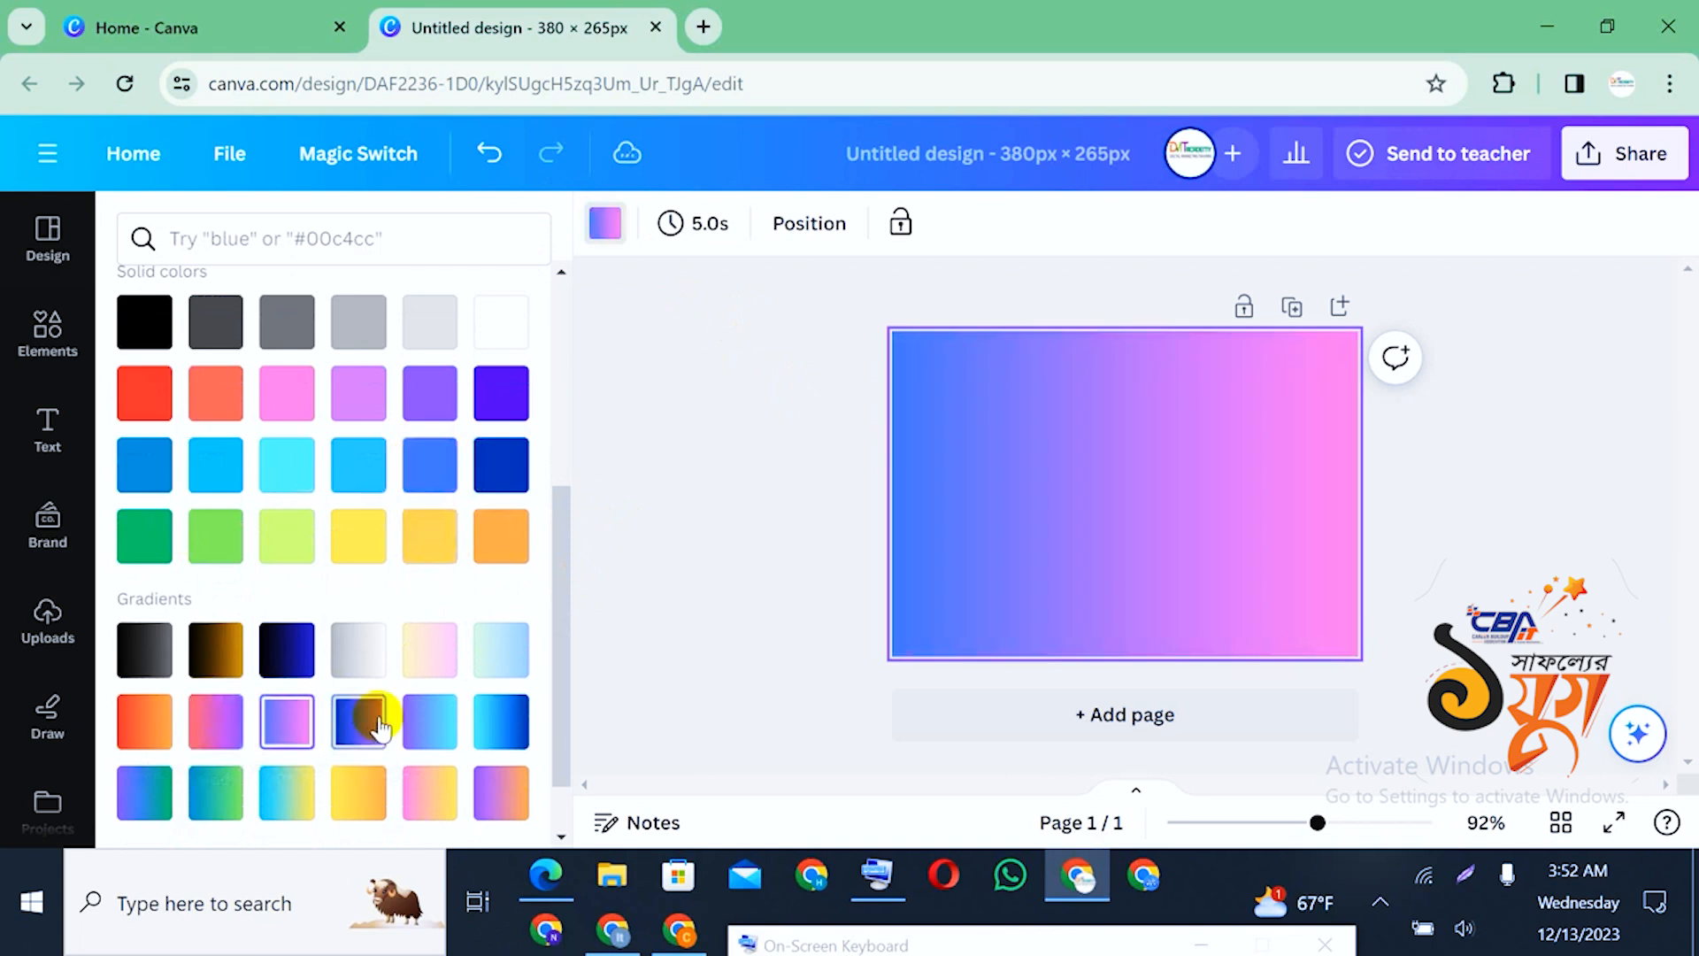
click(381, 726)
Change the background gradient to the vertical style and add a third gradient color in blue-violet
scroll(330, 683, up, 5)
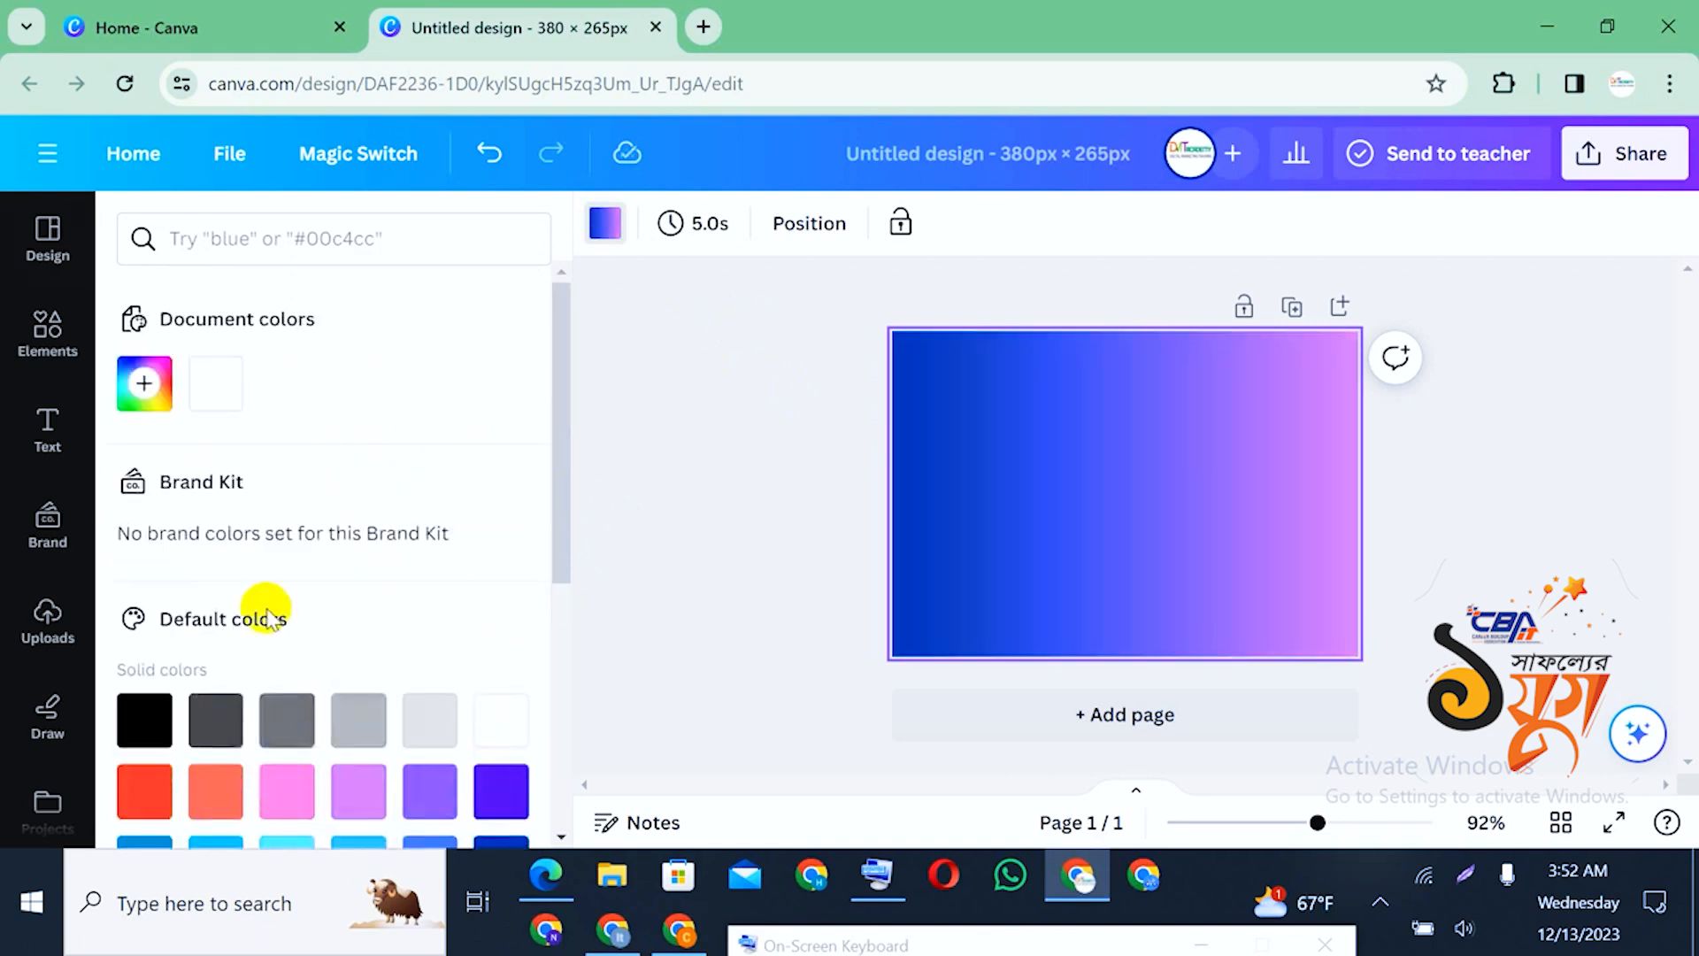
click(144, 385)
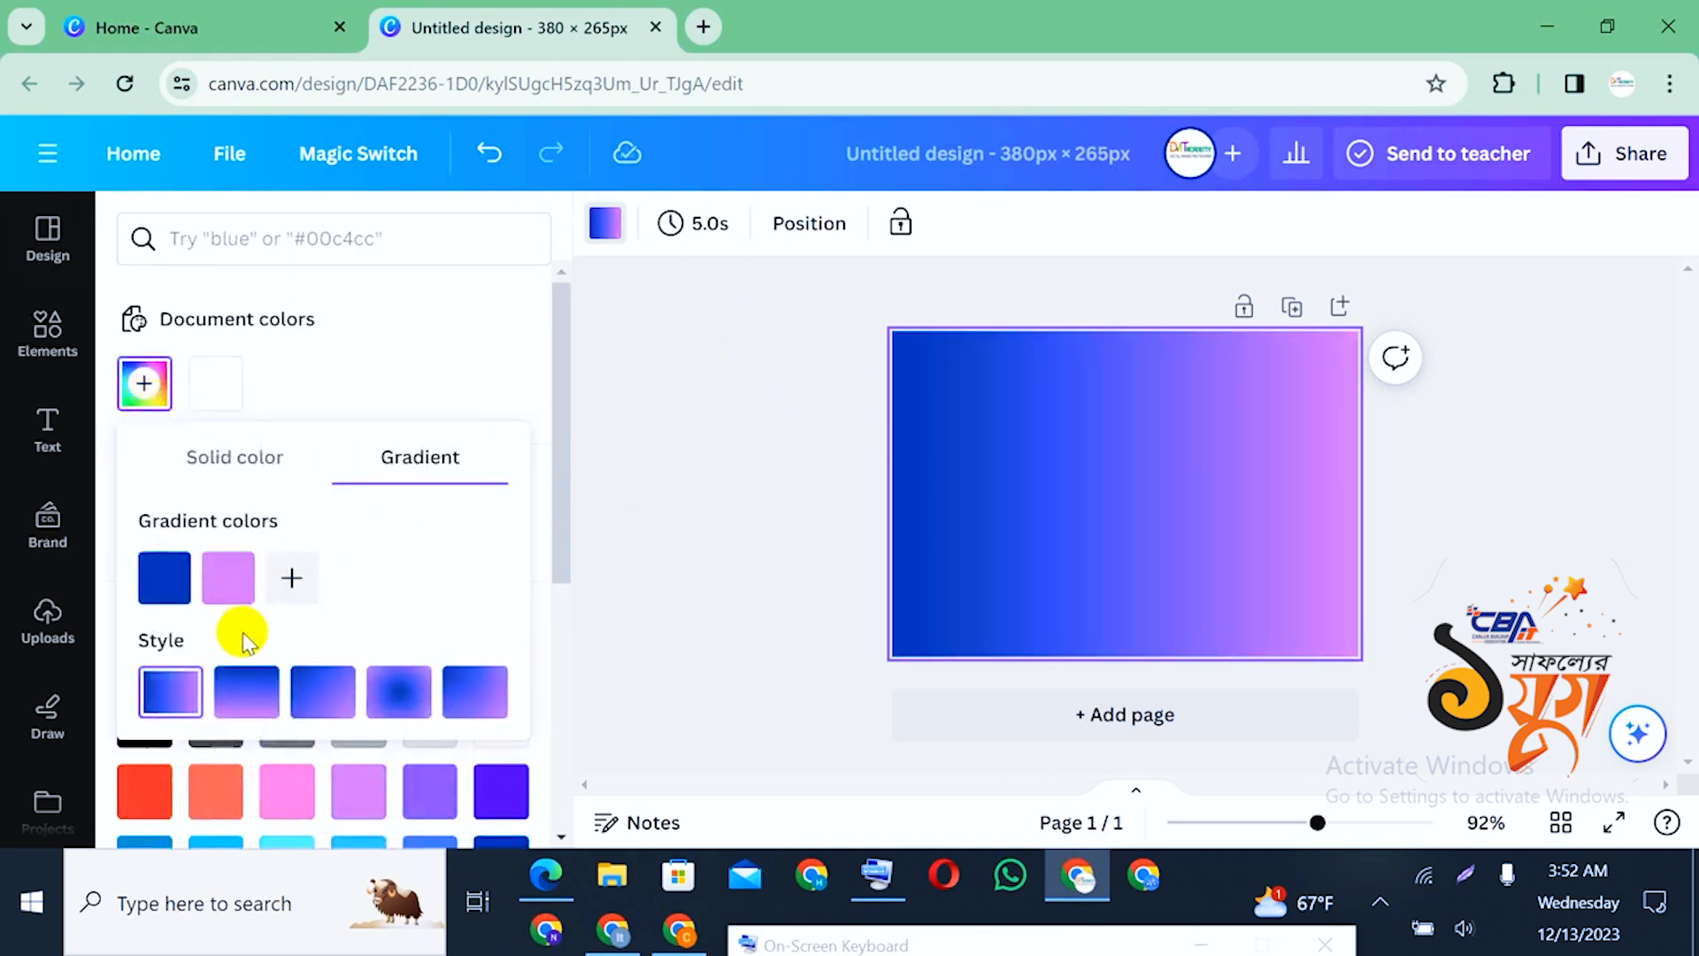
click(246, 691)
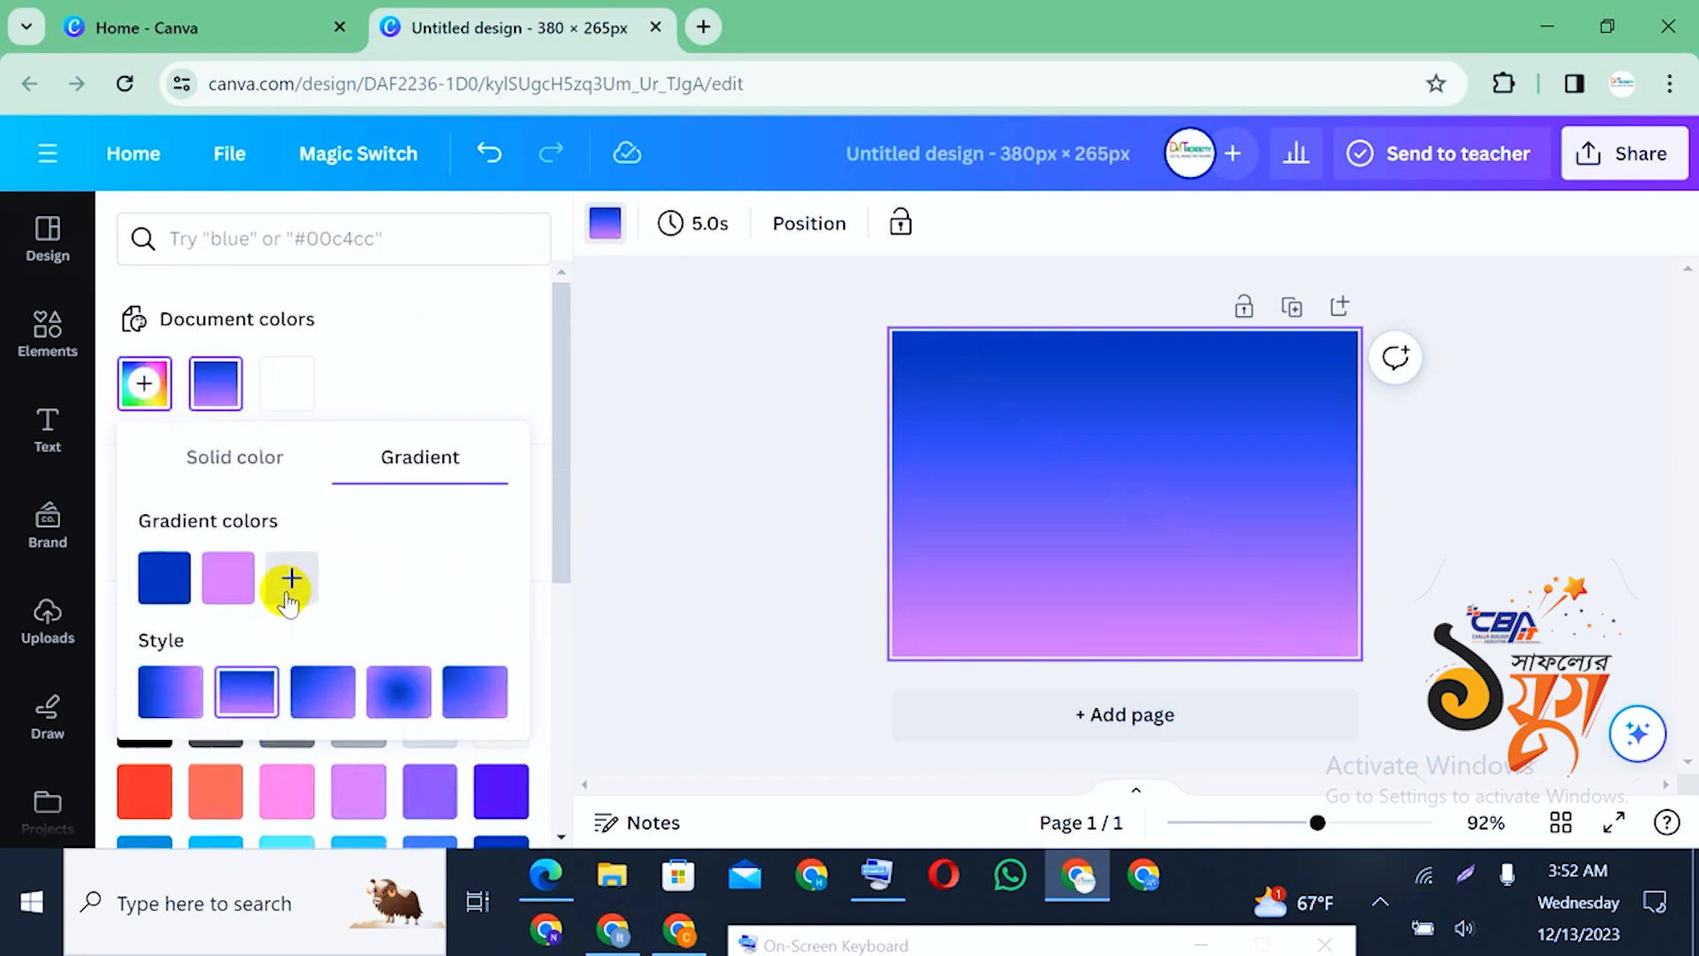
click(290, 579)
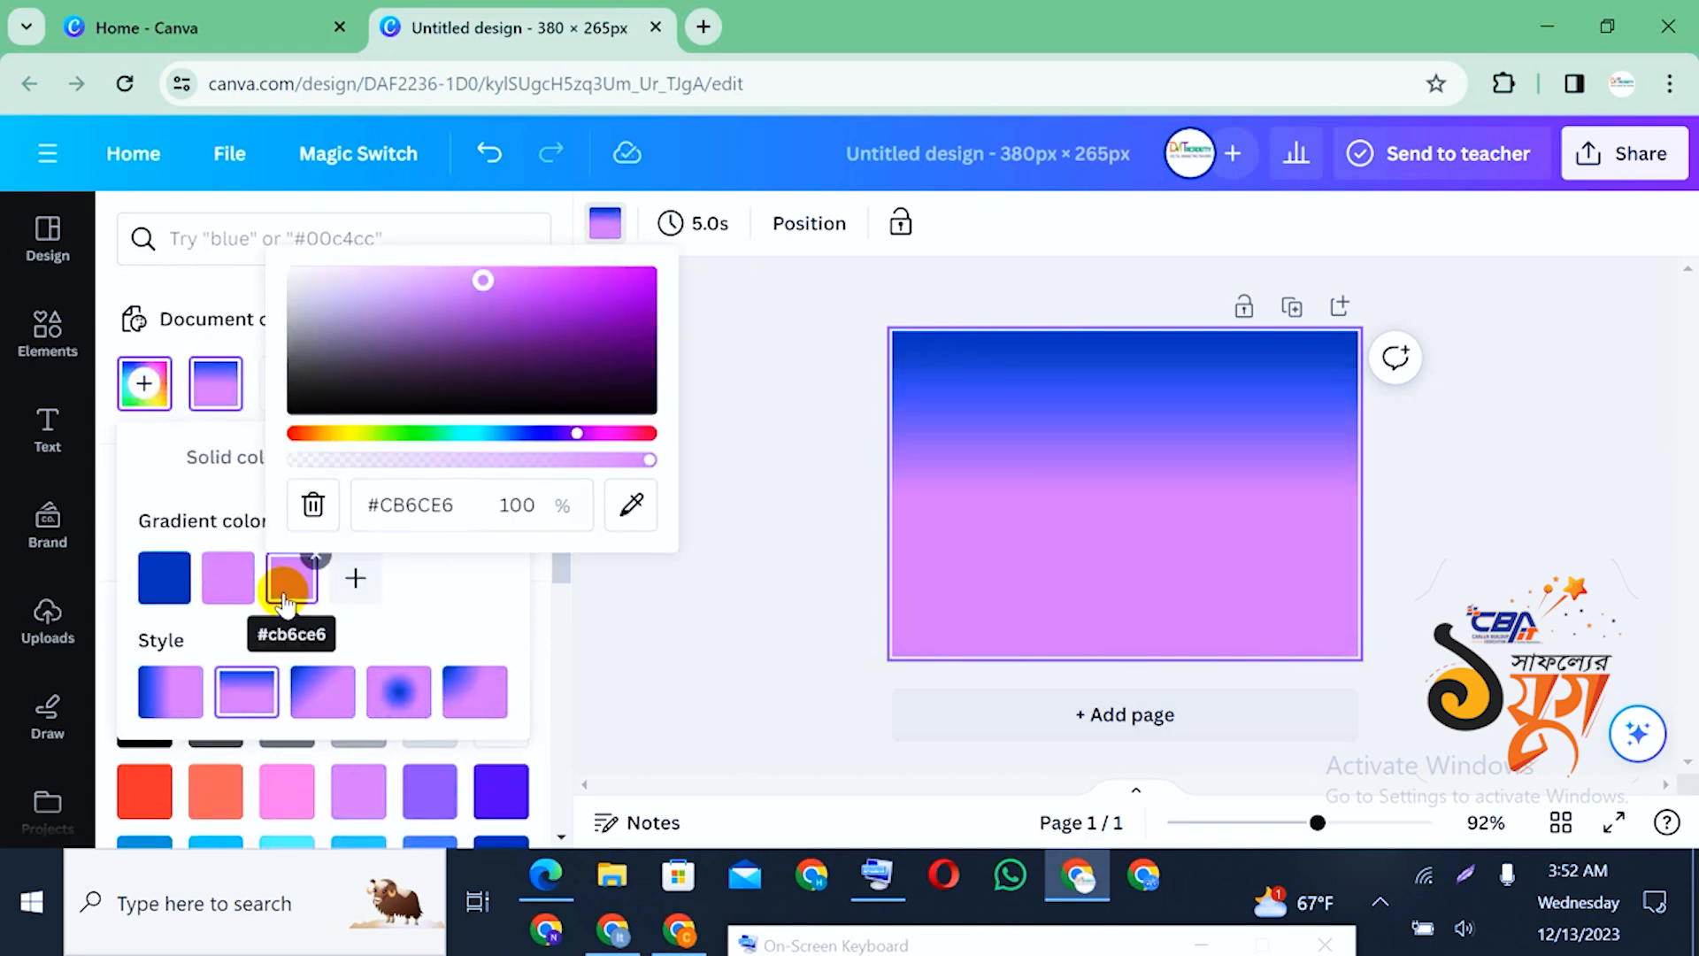
click(429, 433)
drag(430, 435, 535, 447)
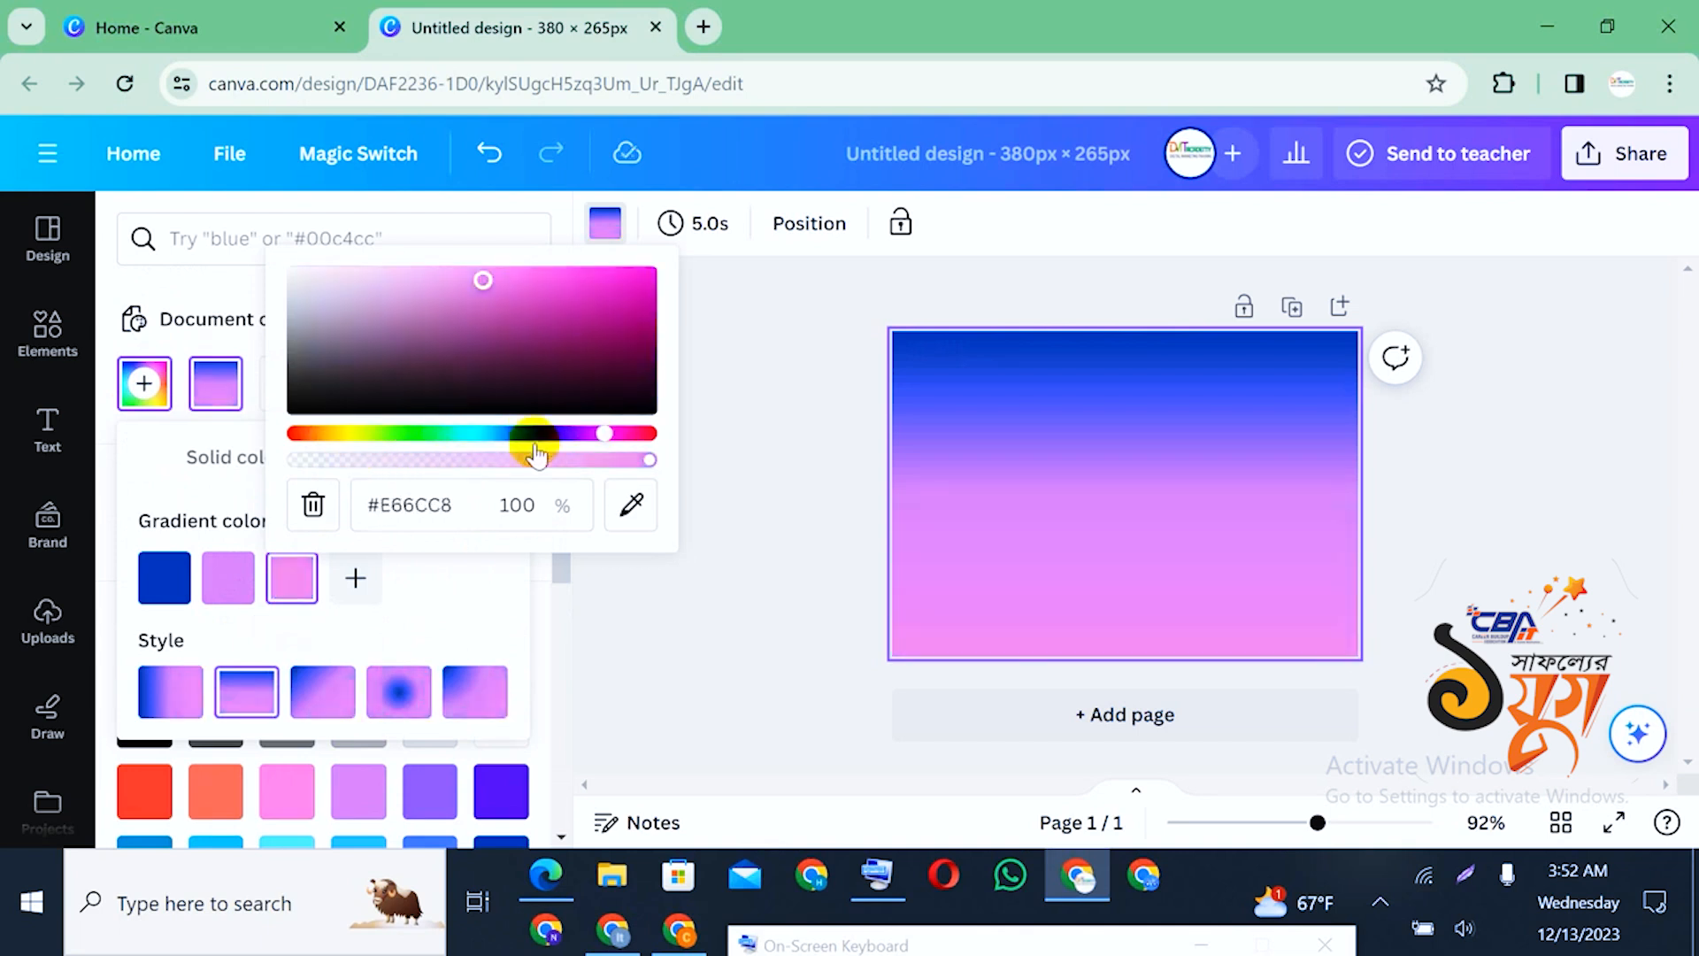
click(763, 507)
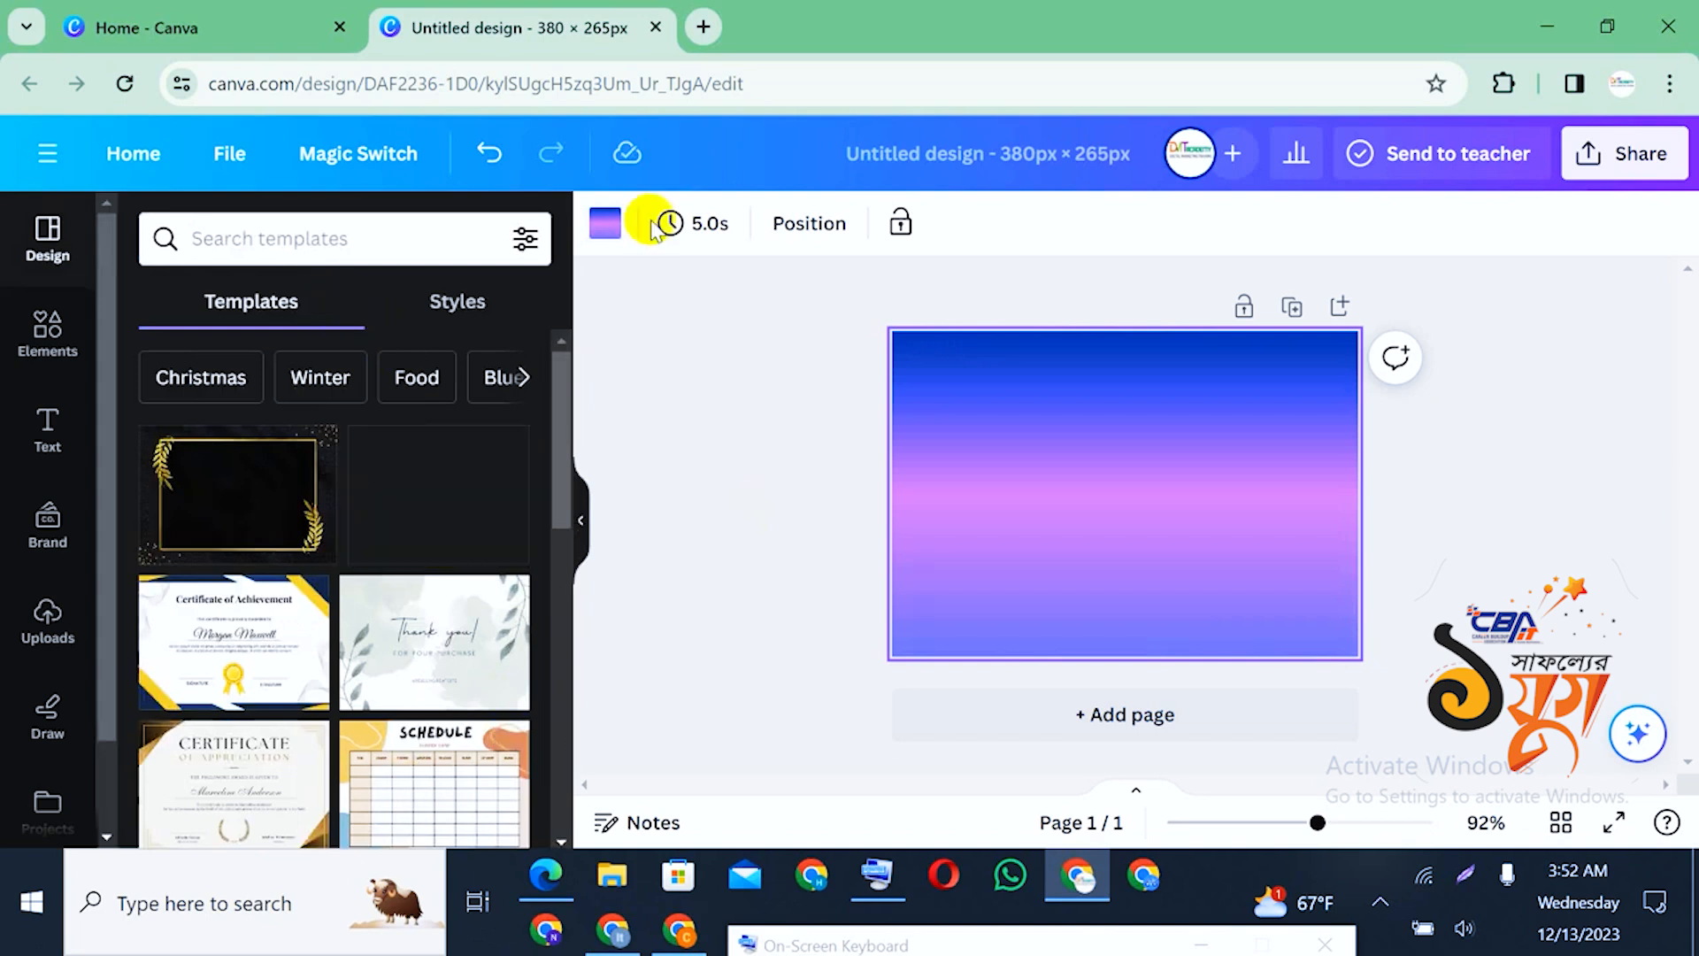
Replace the gradient background with a solid color, trying the greens and settling on the medium blue in the default colors
click(605, 223)
scroll(202, 533, down, 5)
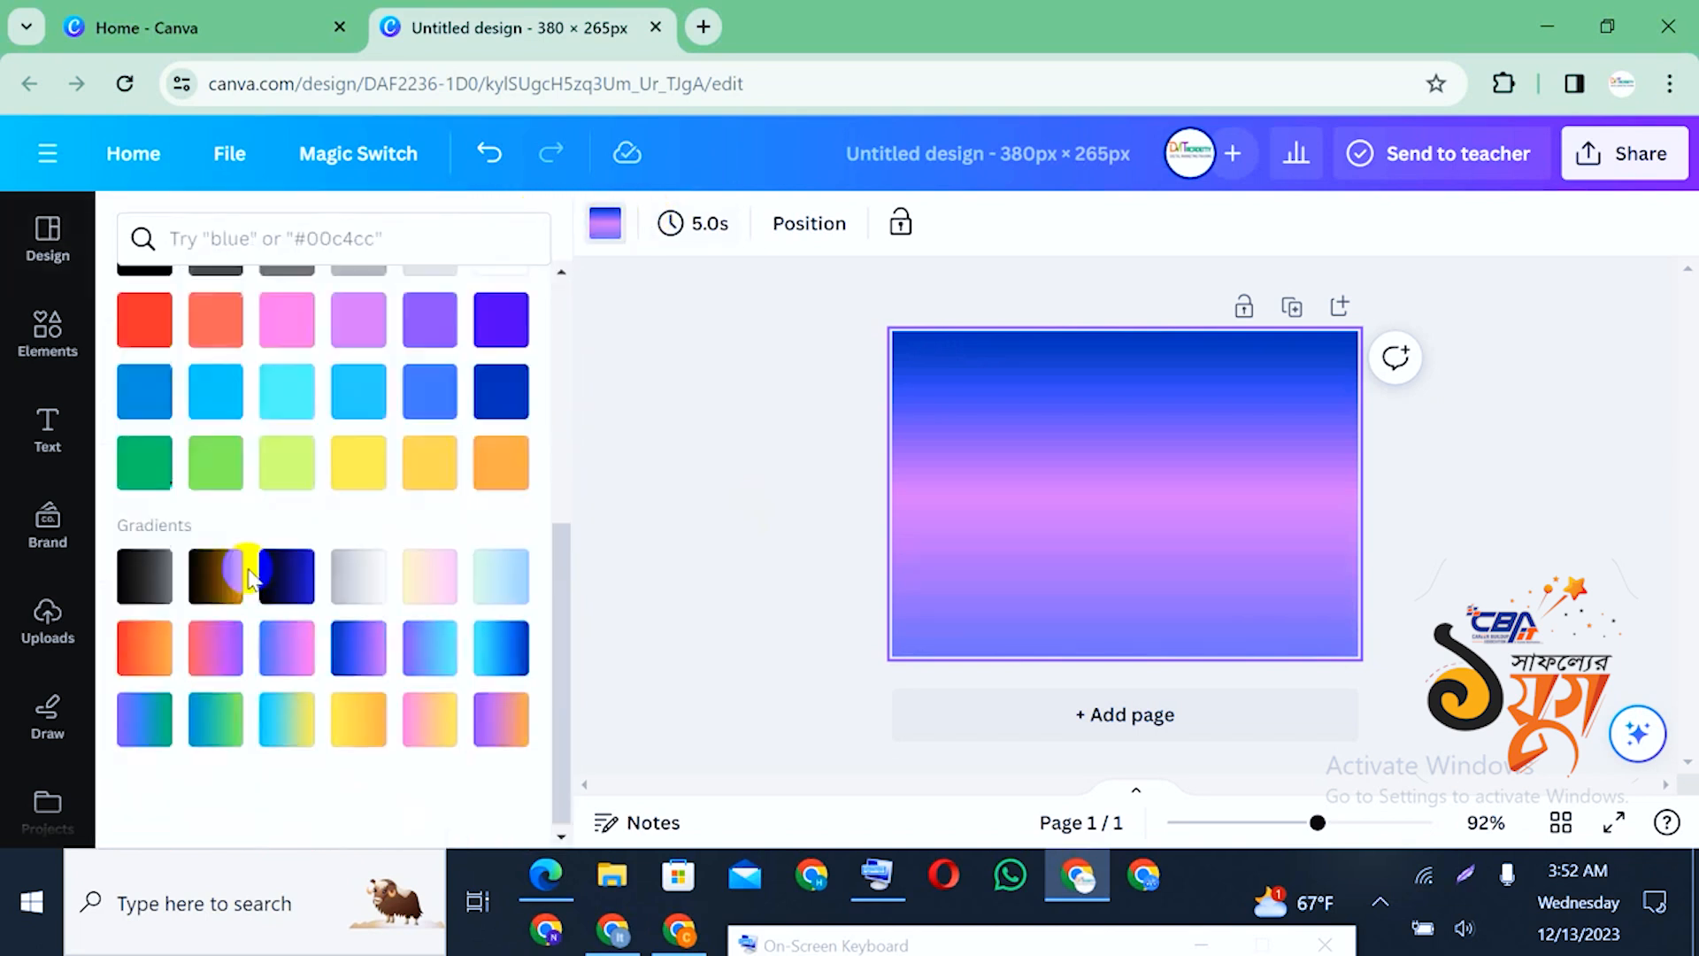
click(215, 458)
click(156, 462)
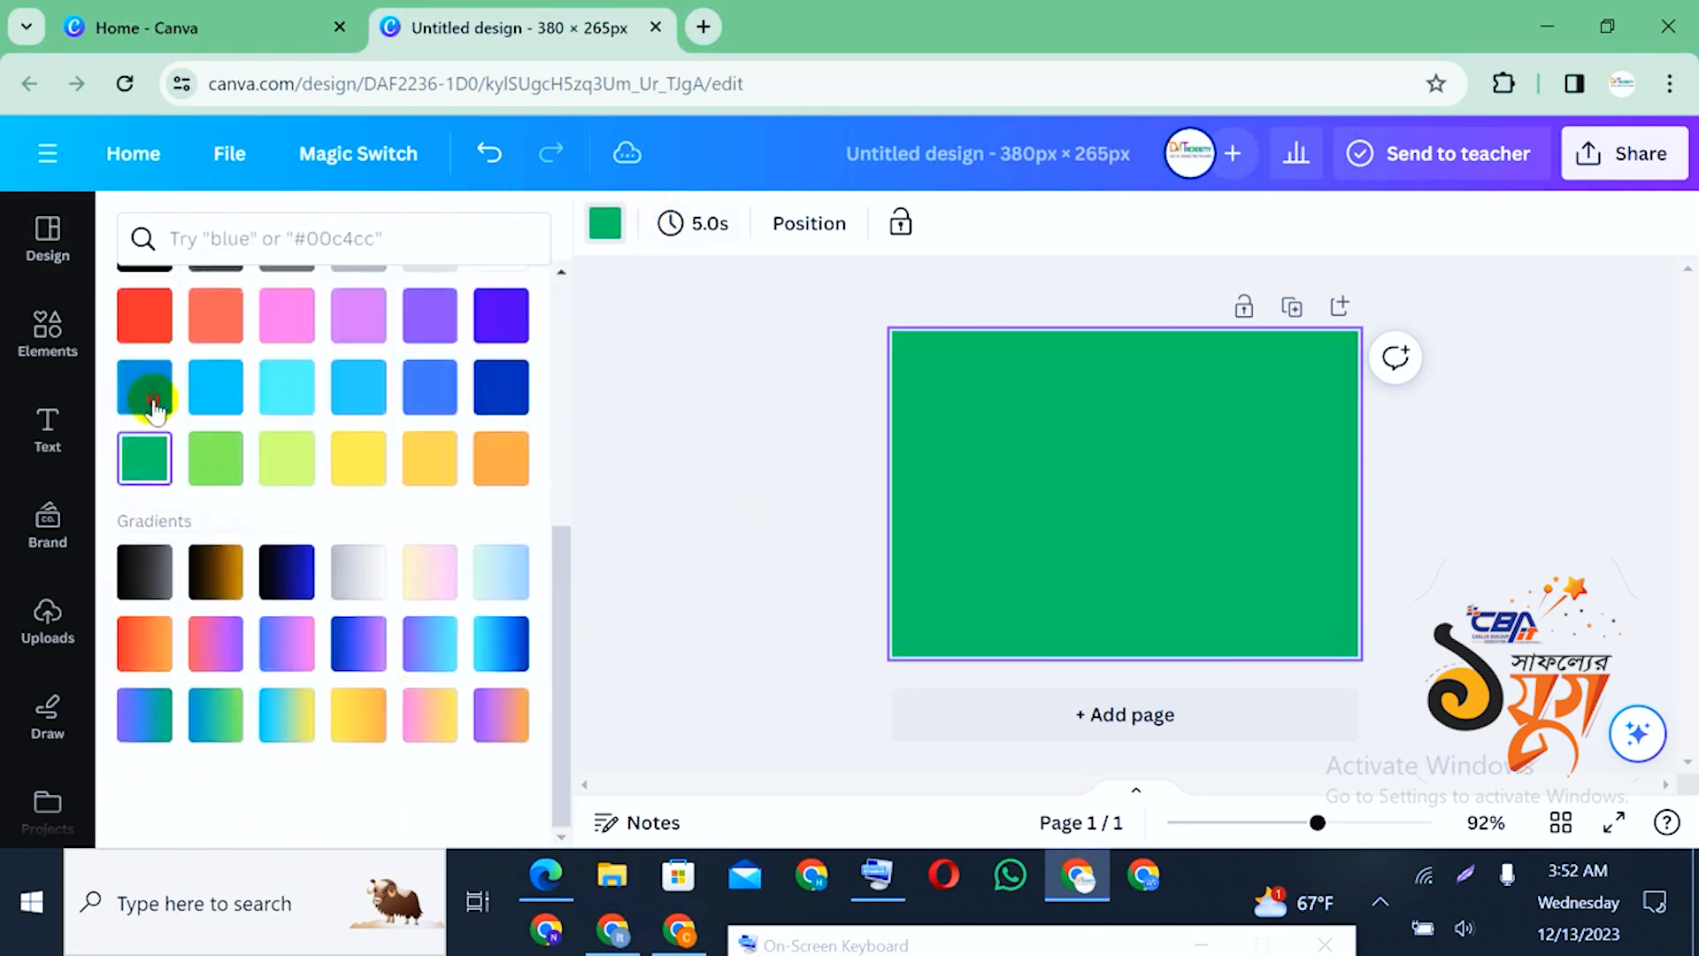
click(150, 389)
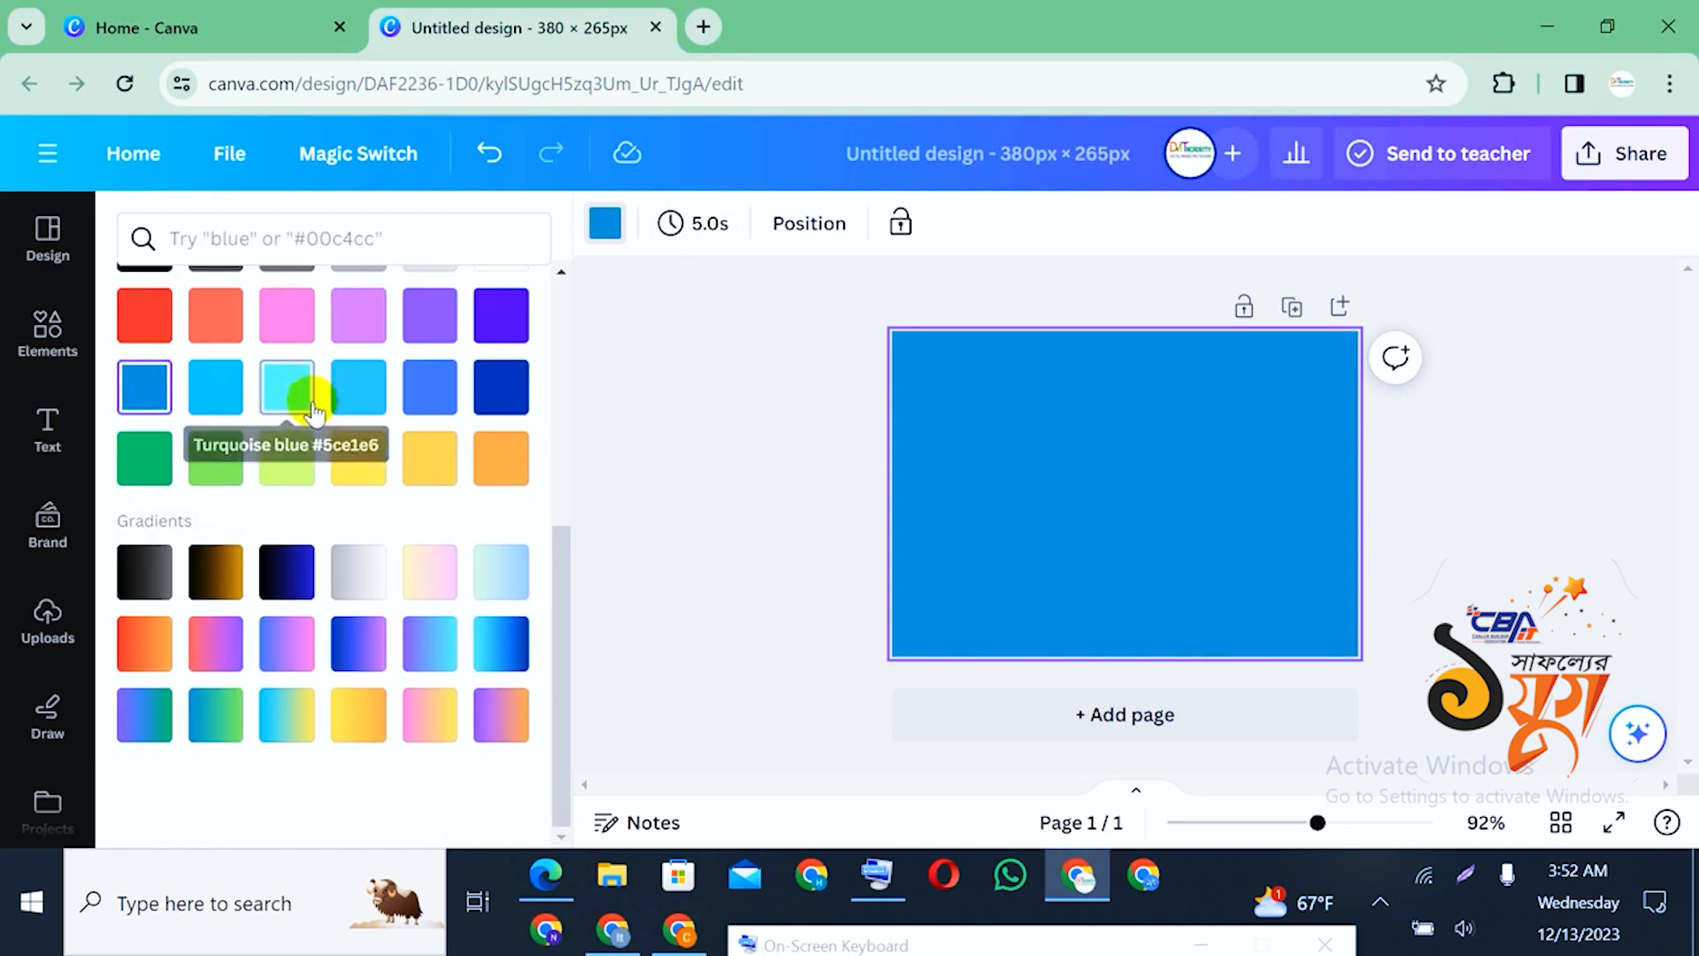
scroll(443, 591, up, 5)
scroll(451, 576, down, 2)
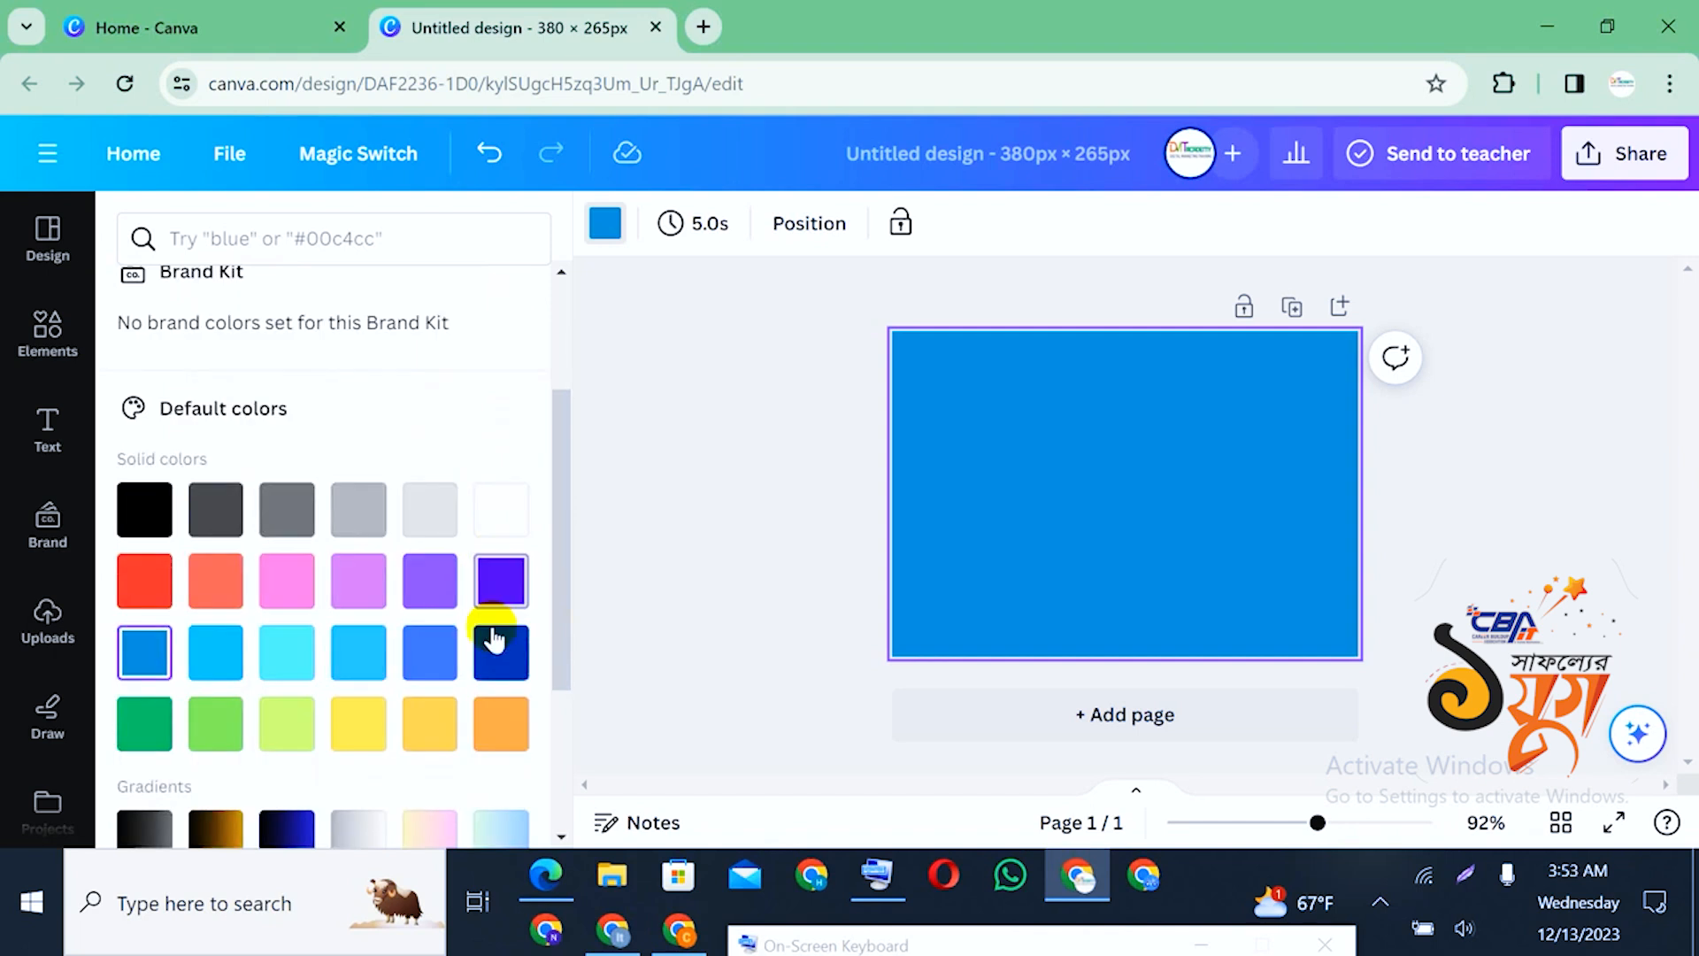
Change the page background to the dark blue in the default solid colors
click(497, 648)
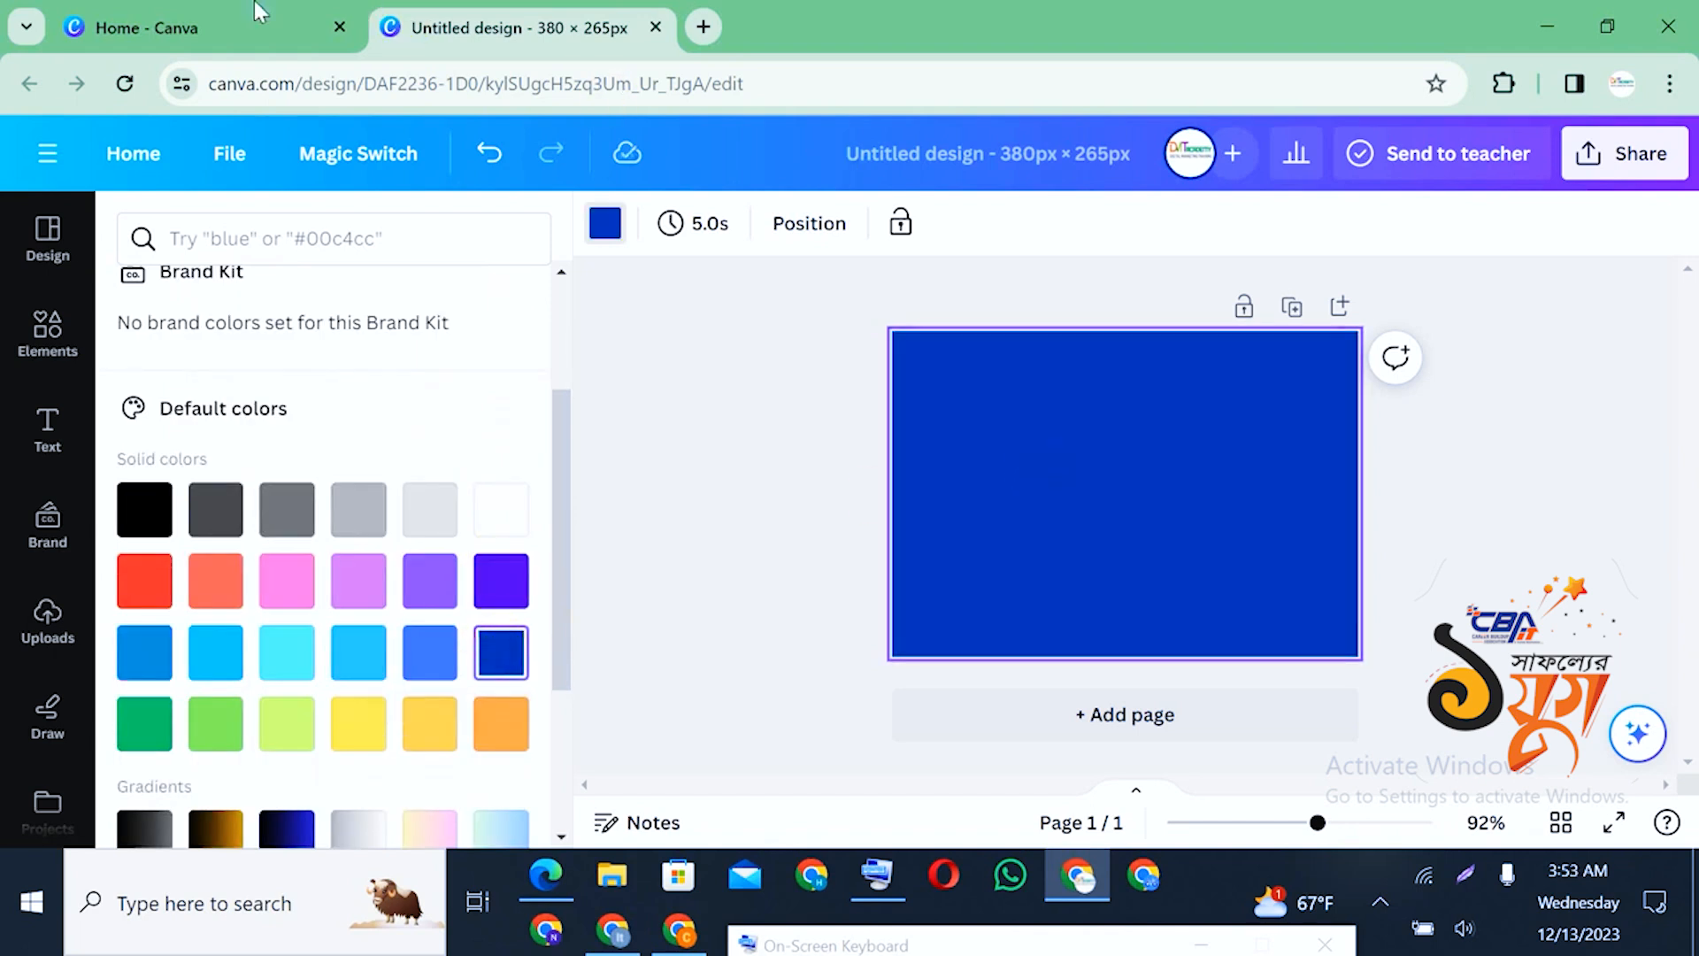
Look over the recent 380 × 265 px designs on the Canva home page and return to the untitled design
click(212, 28)
scroll(1354, 575, down, 6)
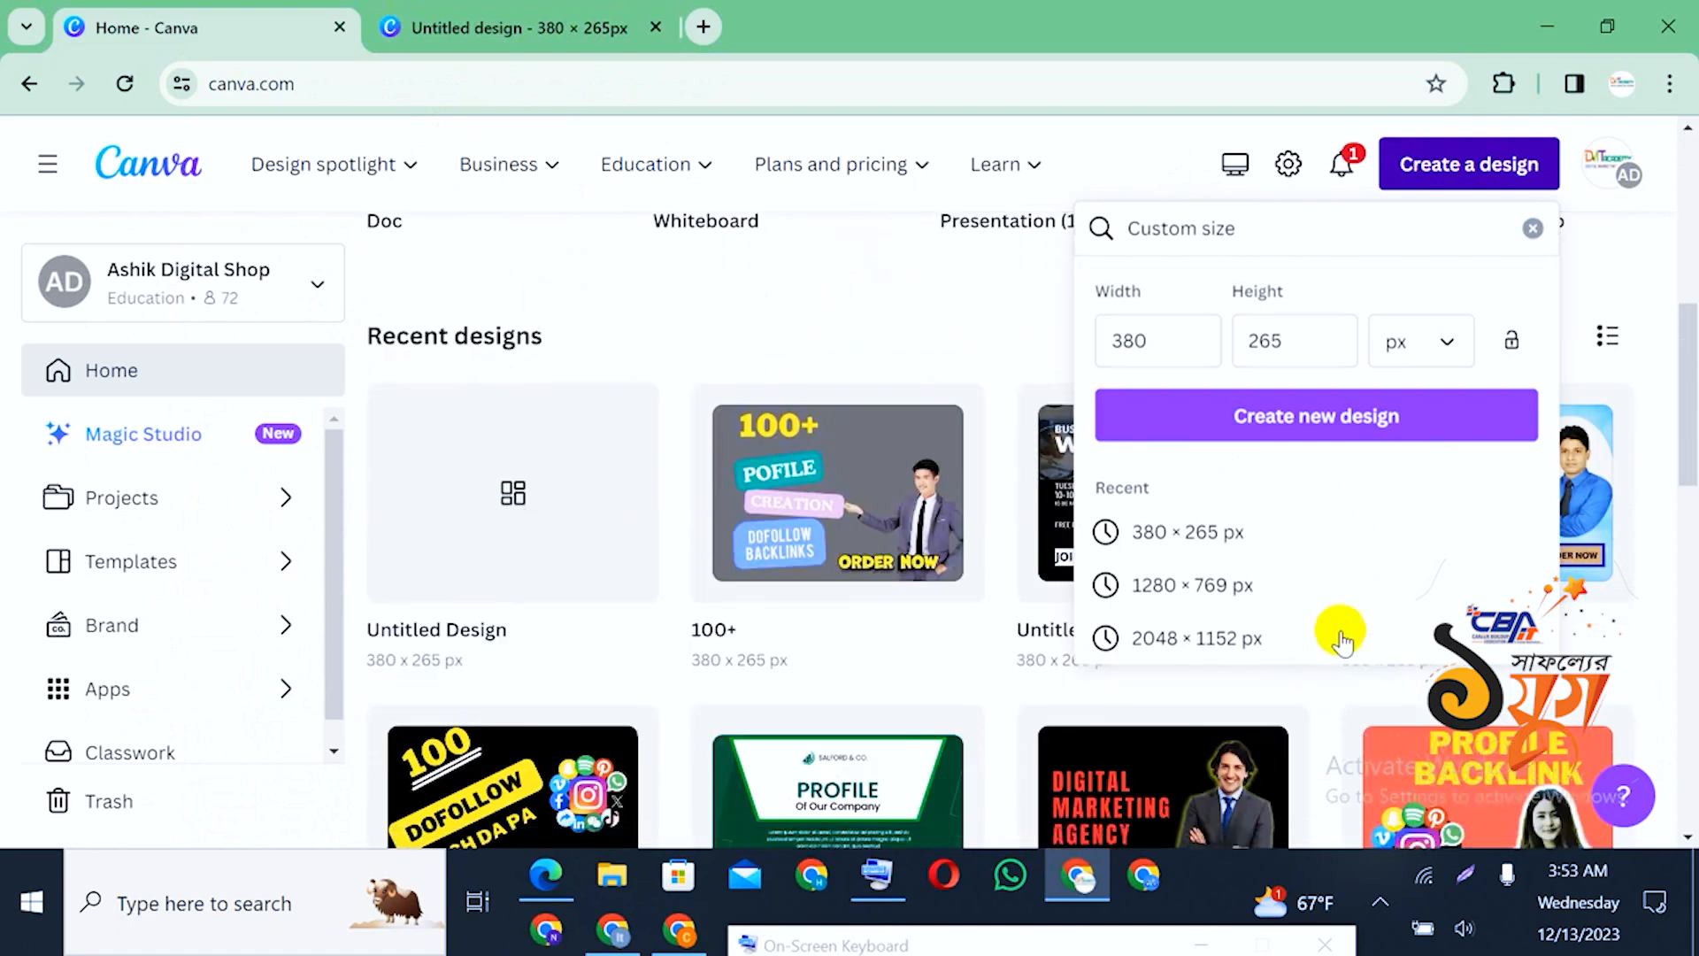
click(1623, 638)
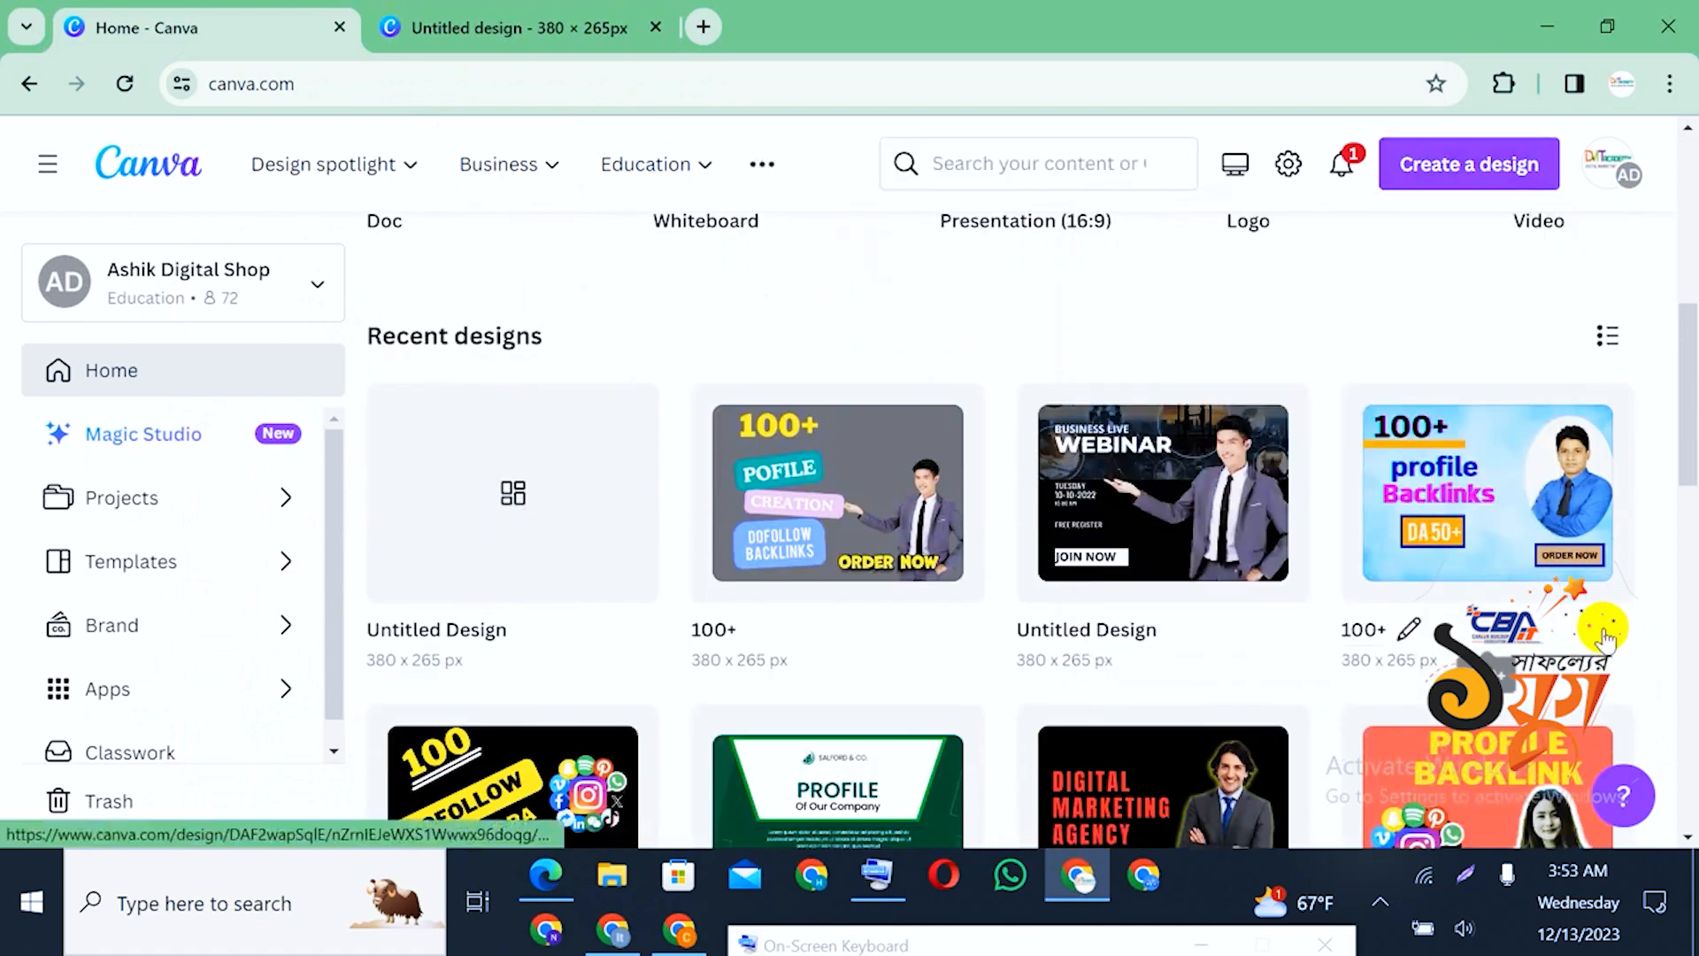
scroll(1592, 531, down, 3)
scroll(1593, 531, up, 5)
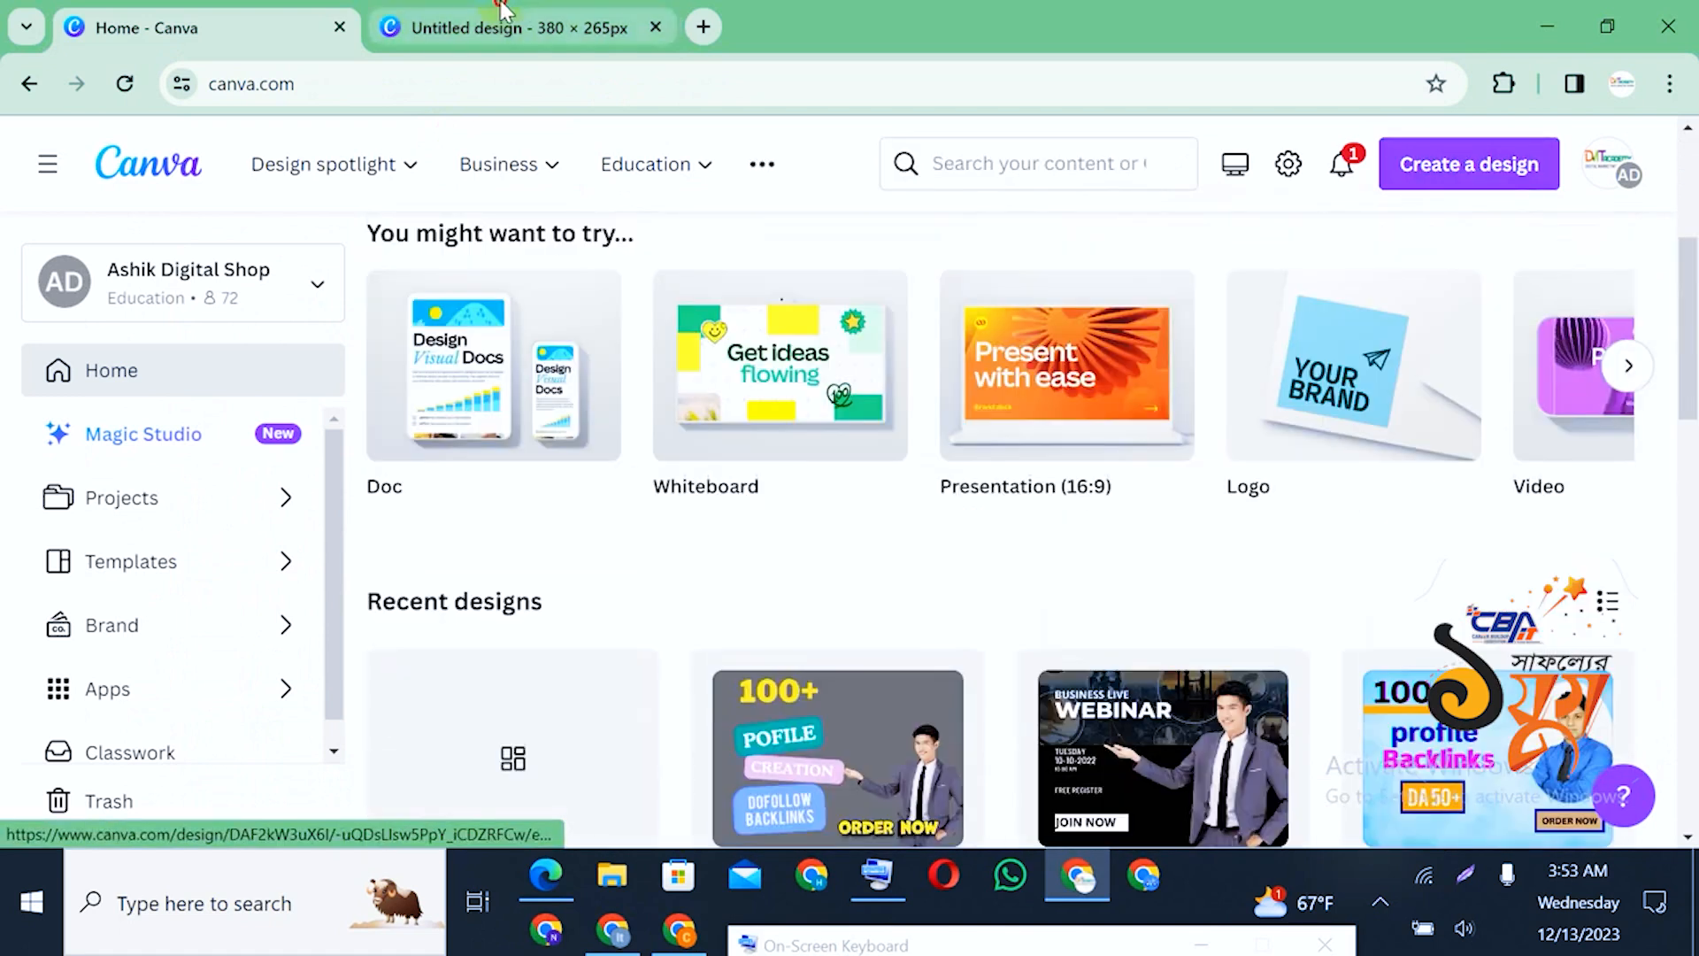
click(513, 27)
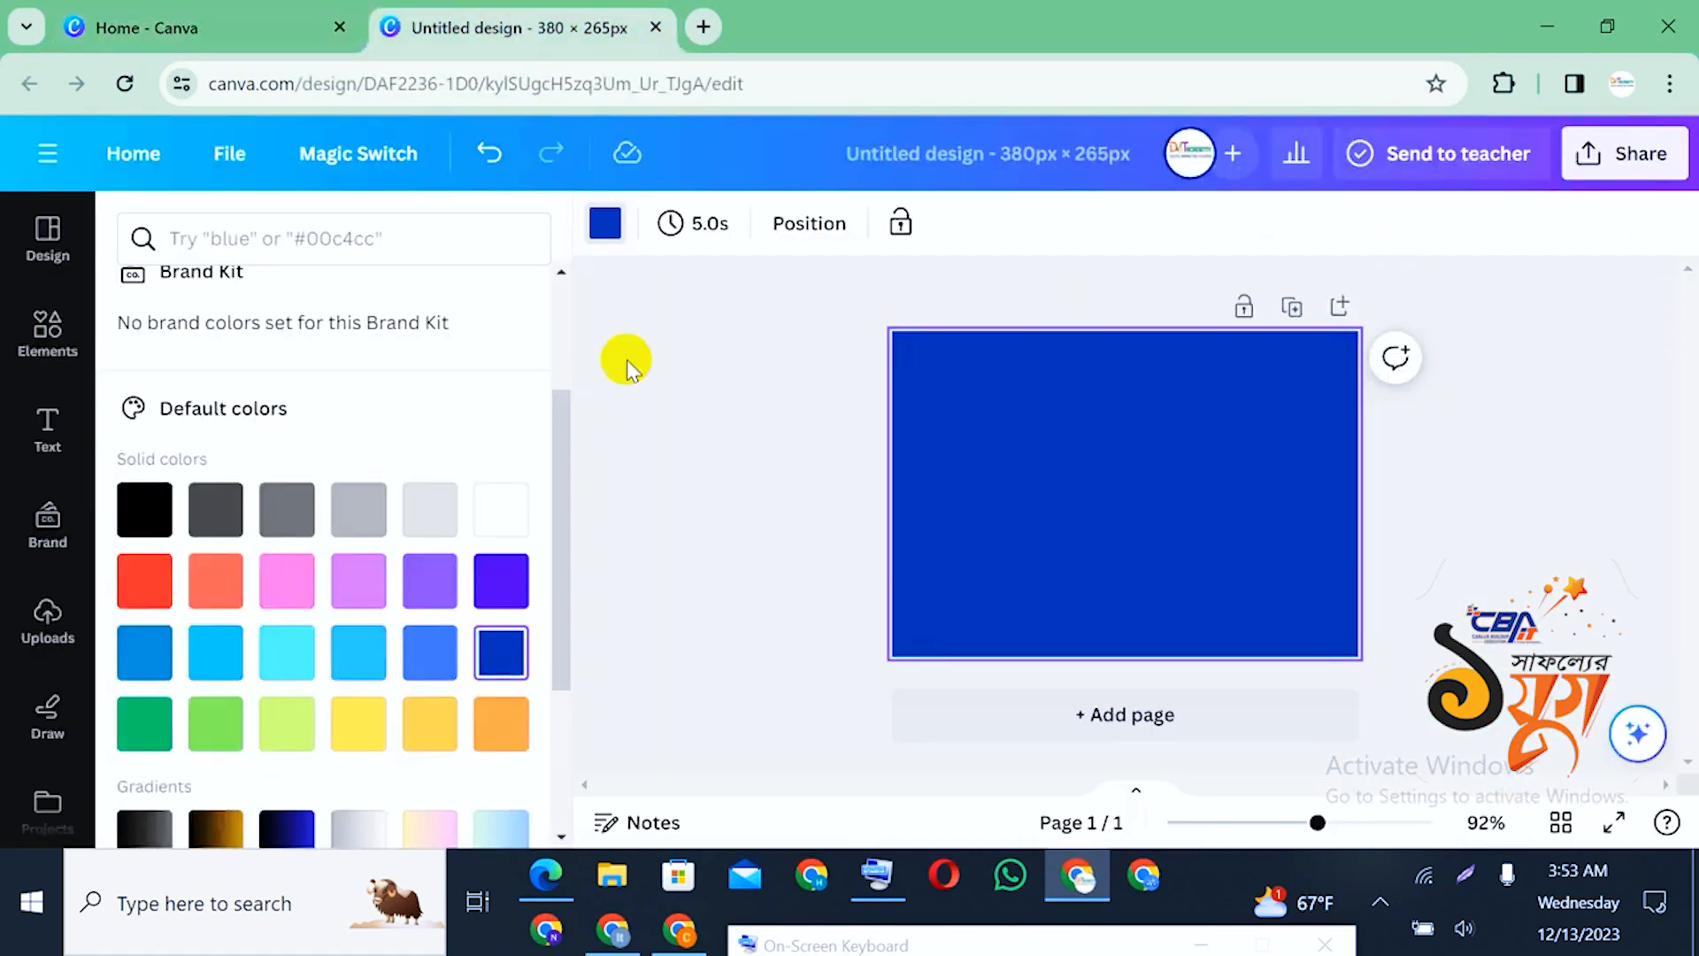
Set the page background to black from the default solid colors
click(593, 226)
click(605, 223)
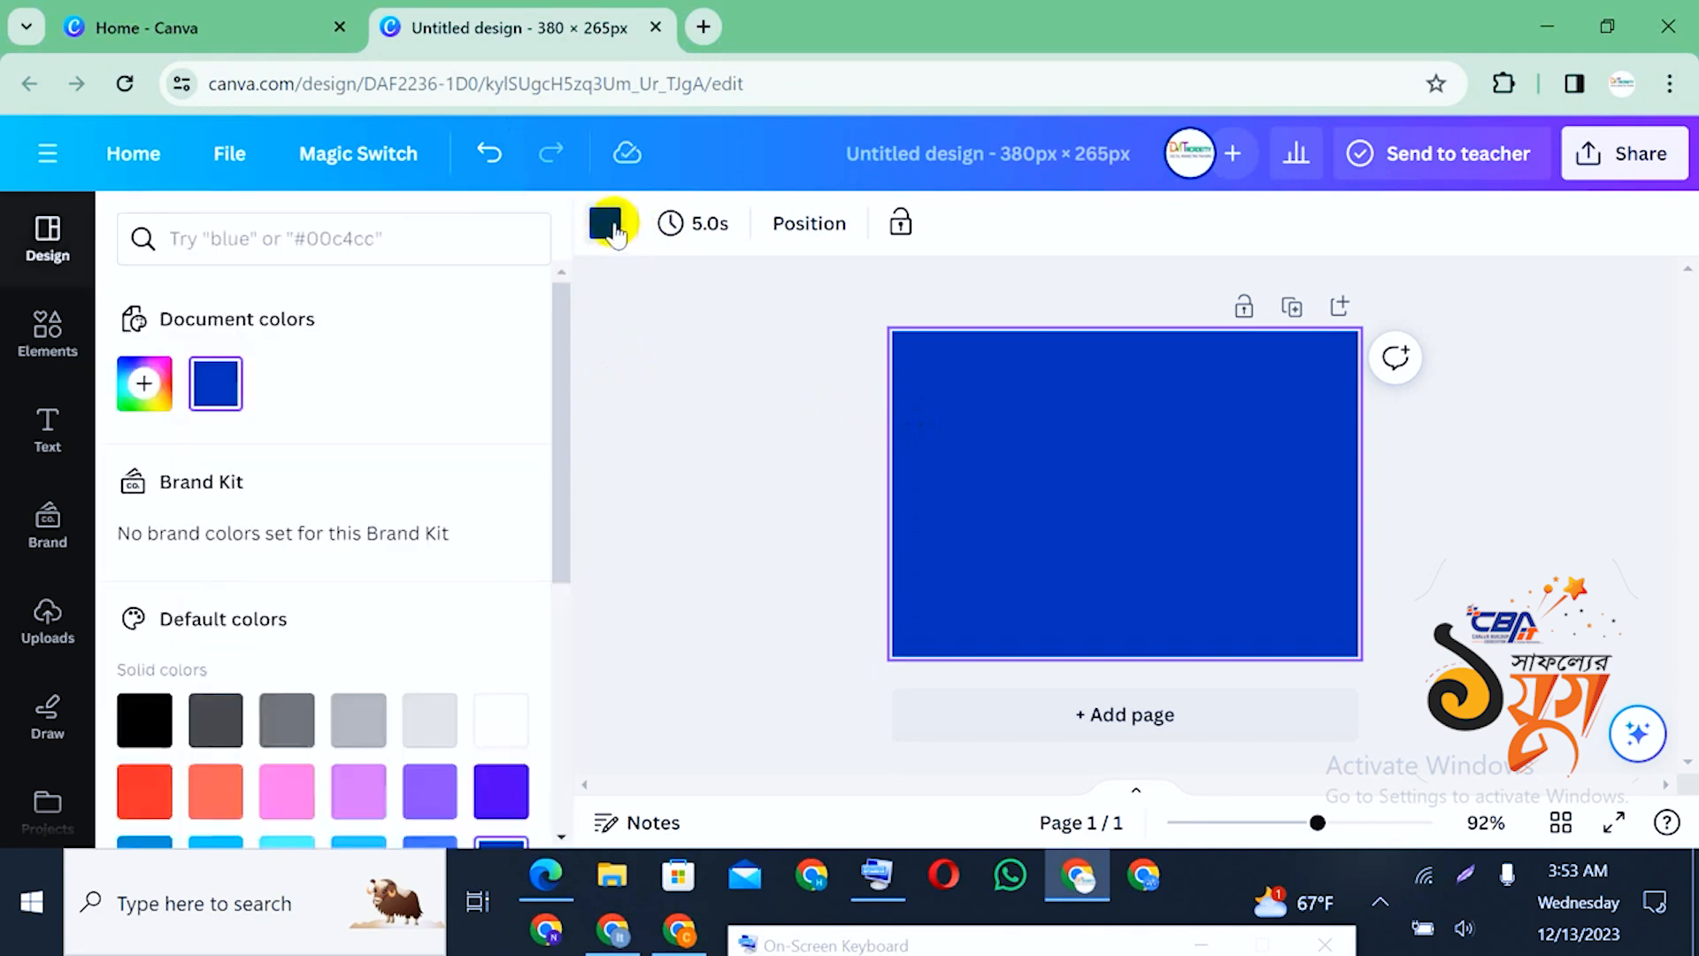
scroll(308, 630, down, 2)
click(144, 587)
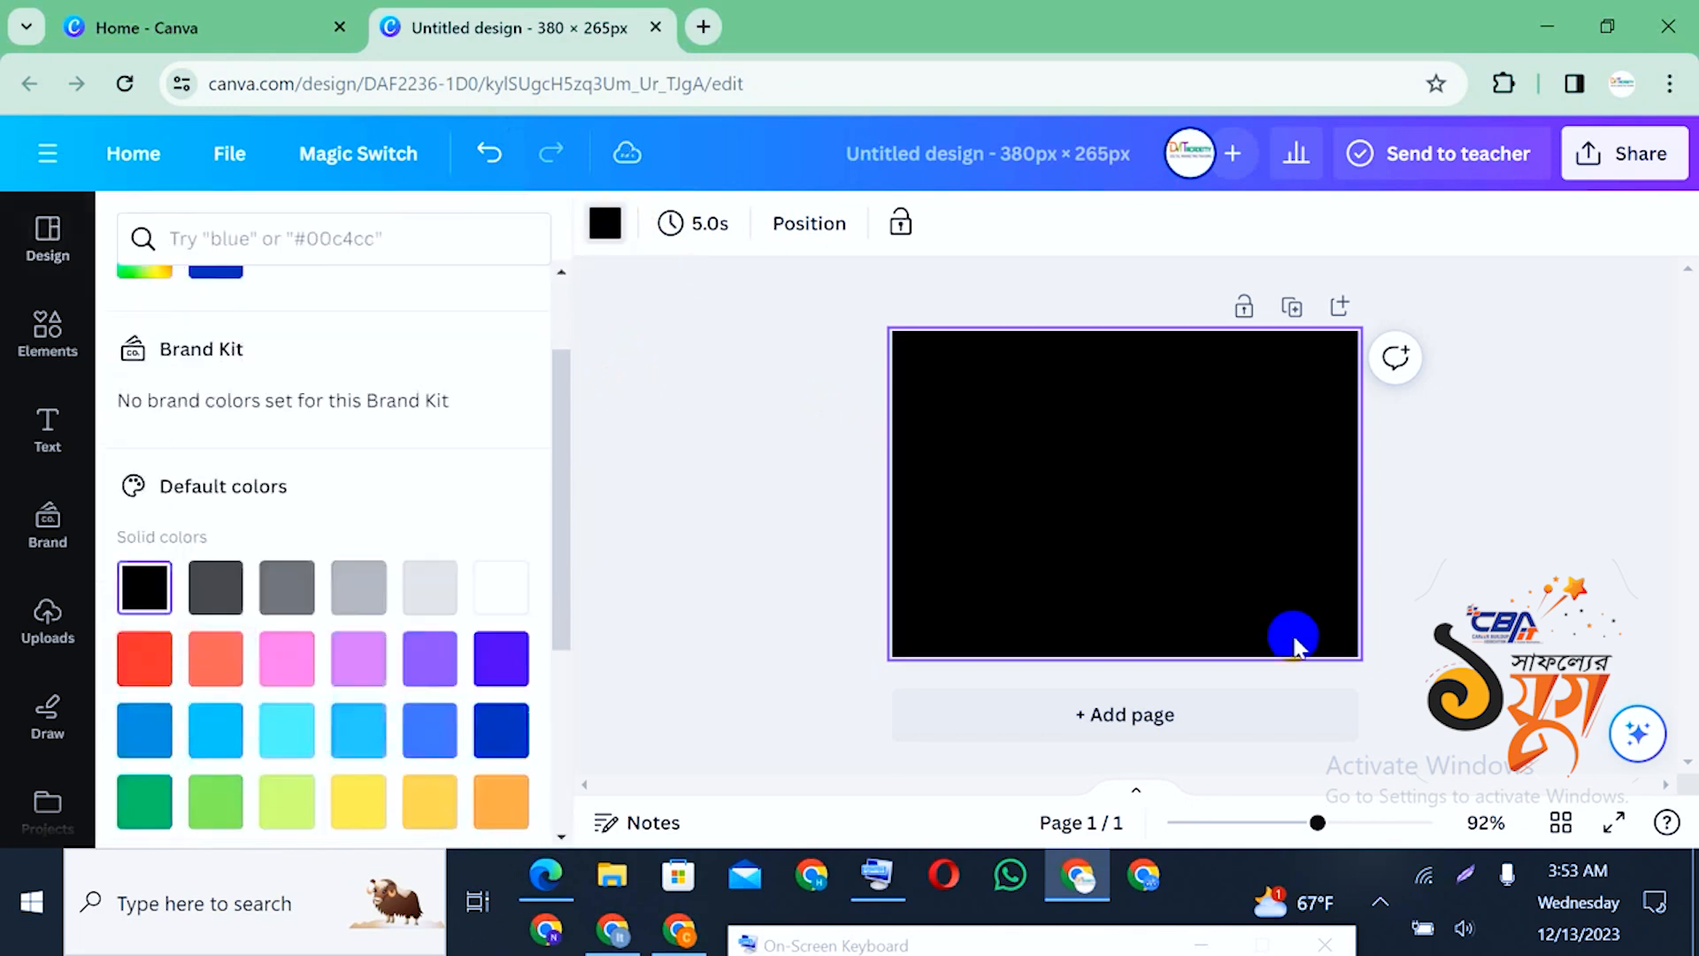
click(1453, 531)
click(1113, 502)
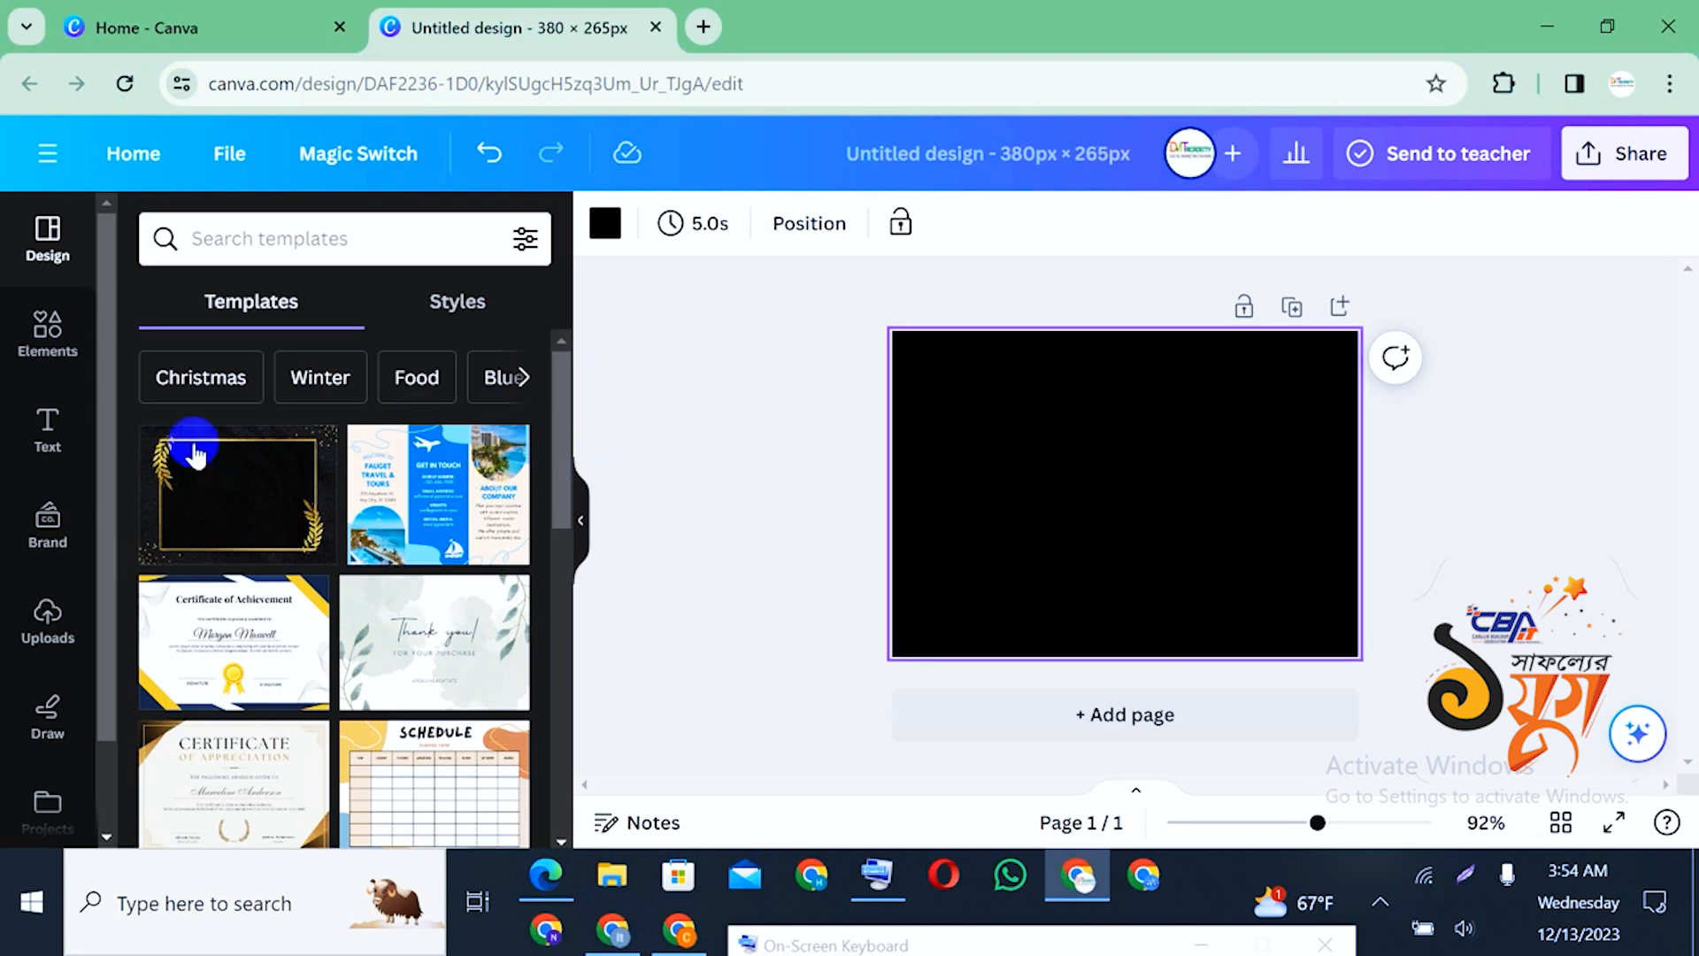
Add the yellow "HUGE SALE" font combination to the black page
click(50, 440)
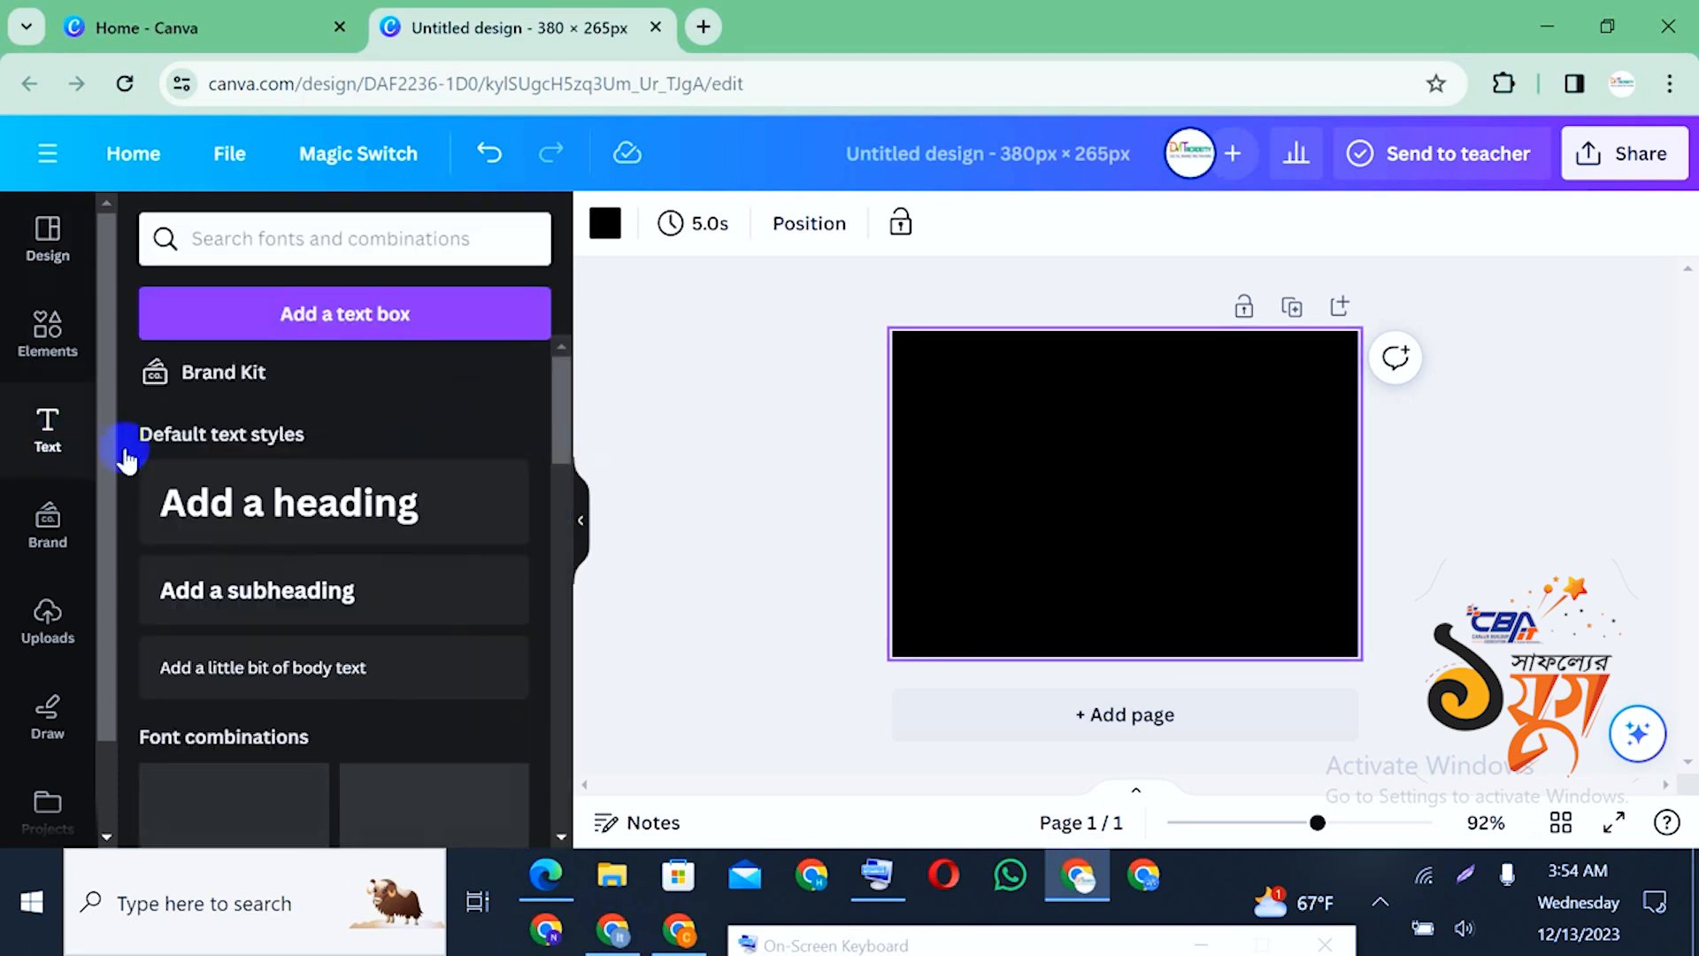
scroll(329, 448, down, 5)
scroll(336, 465, down, 2)
scroll(359, 500, up, 3)
scroll(364, 519, down, 5)
scroll(407, 493, down, 6)
scroll(410, 493, up, 3)
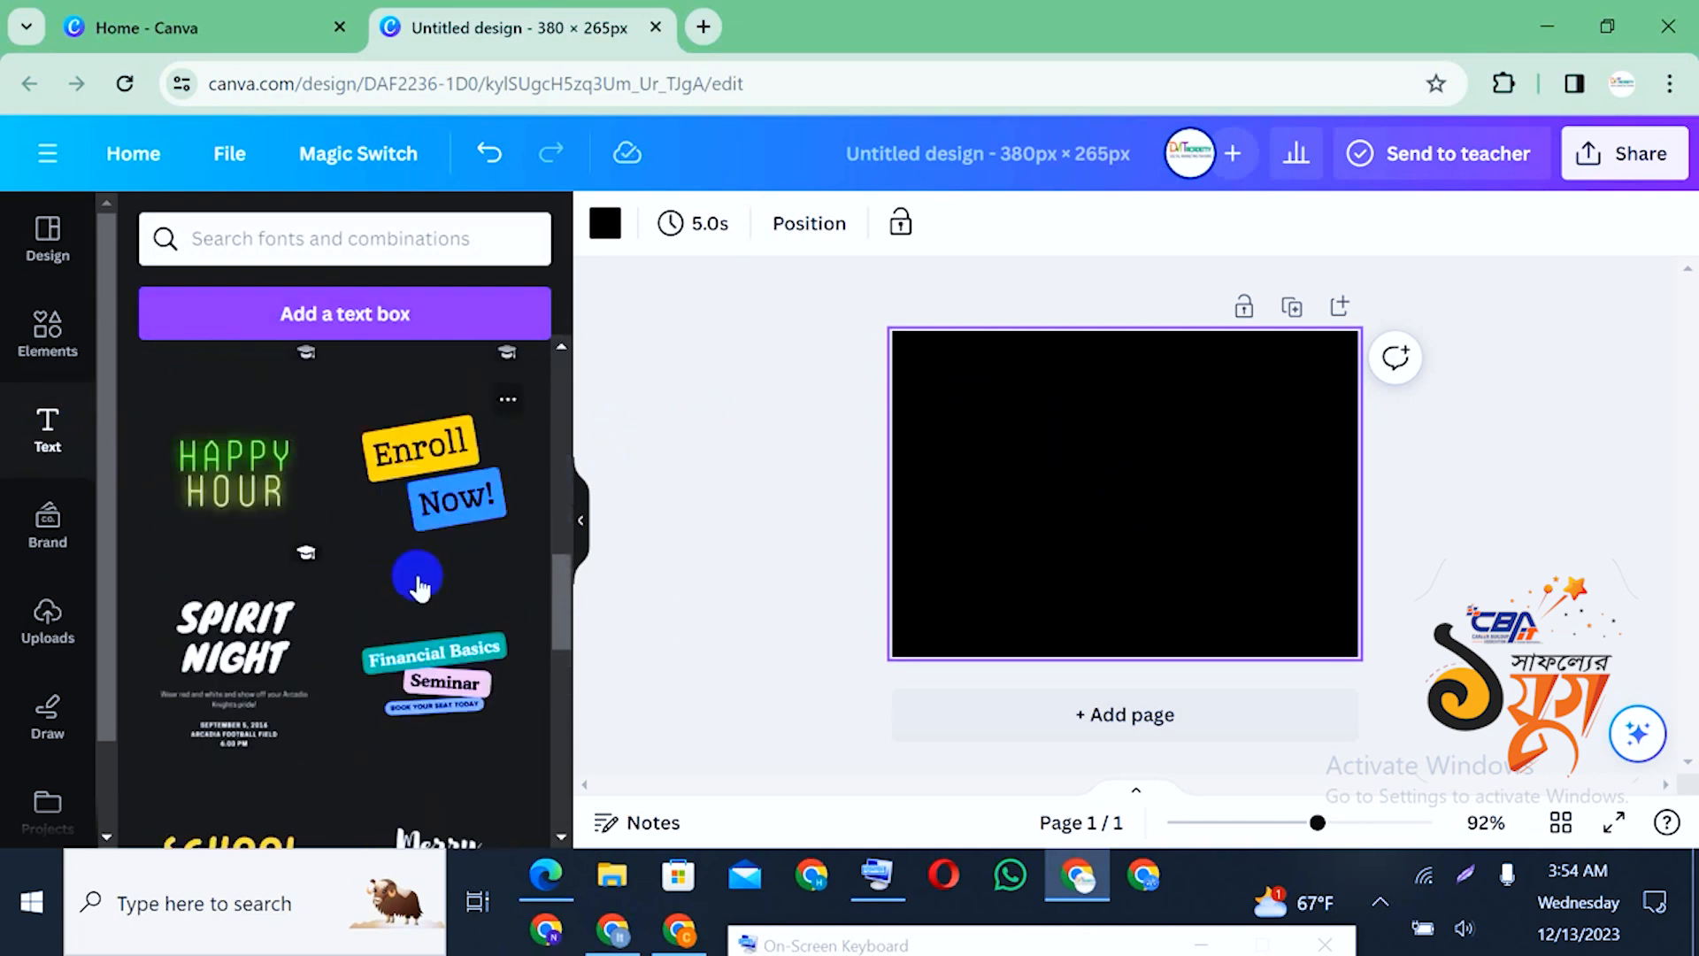
scroll(418, 652, down, 3)
scroll(422, 657, down, 3)
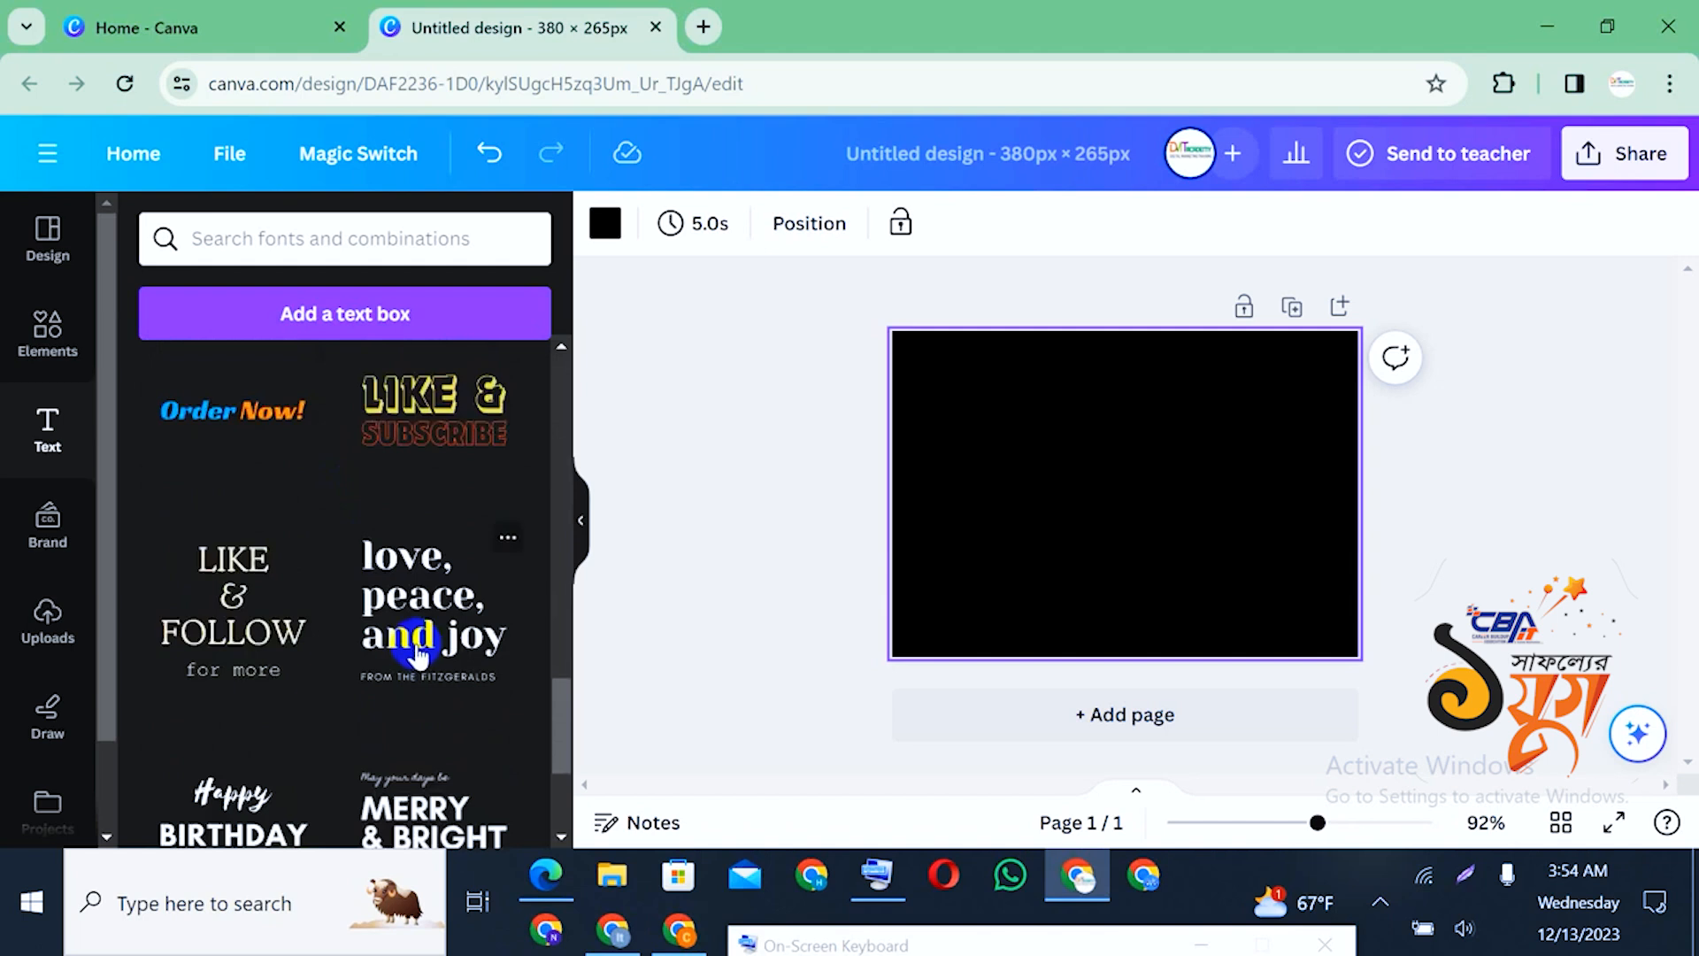
scroll(416, 645, up, 1)
scroll(410, 638, down, 8)
scroll(409, 642, down, 3)
scroll(407, 639, up, 2)
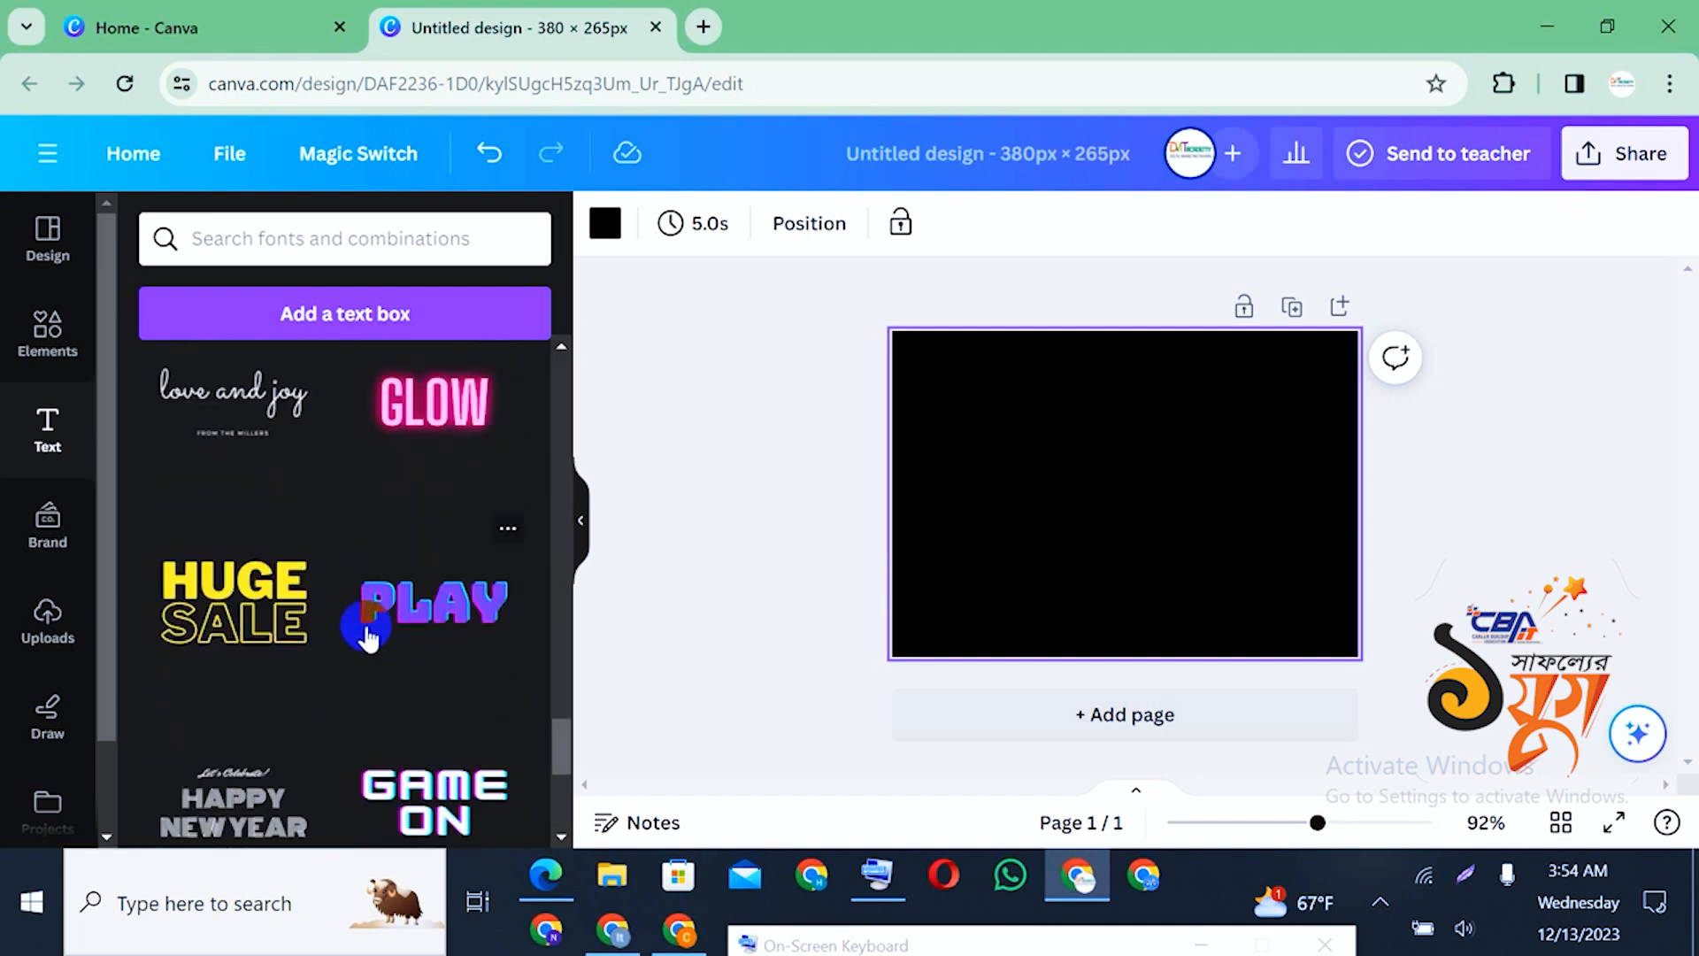
click(264, 623)
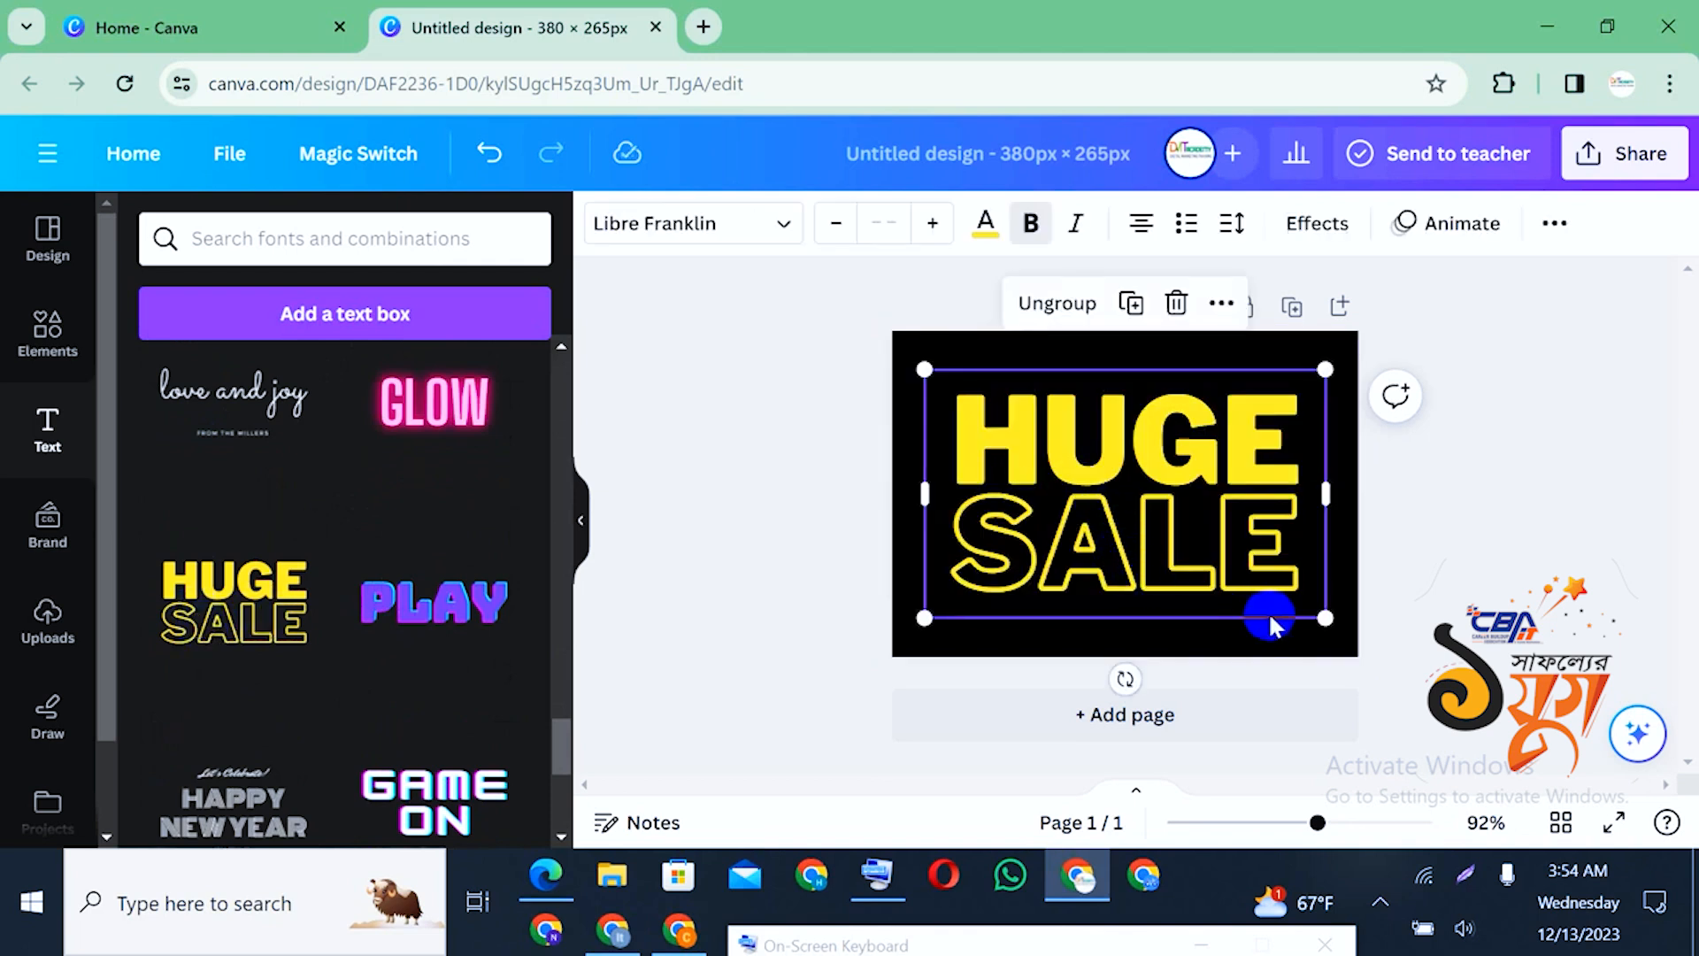
Delete the outlined "SALE" text from the added font combination
click(1299, 639)
click(1188, 565)
key(Delete)
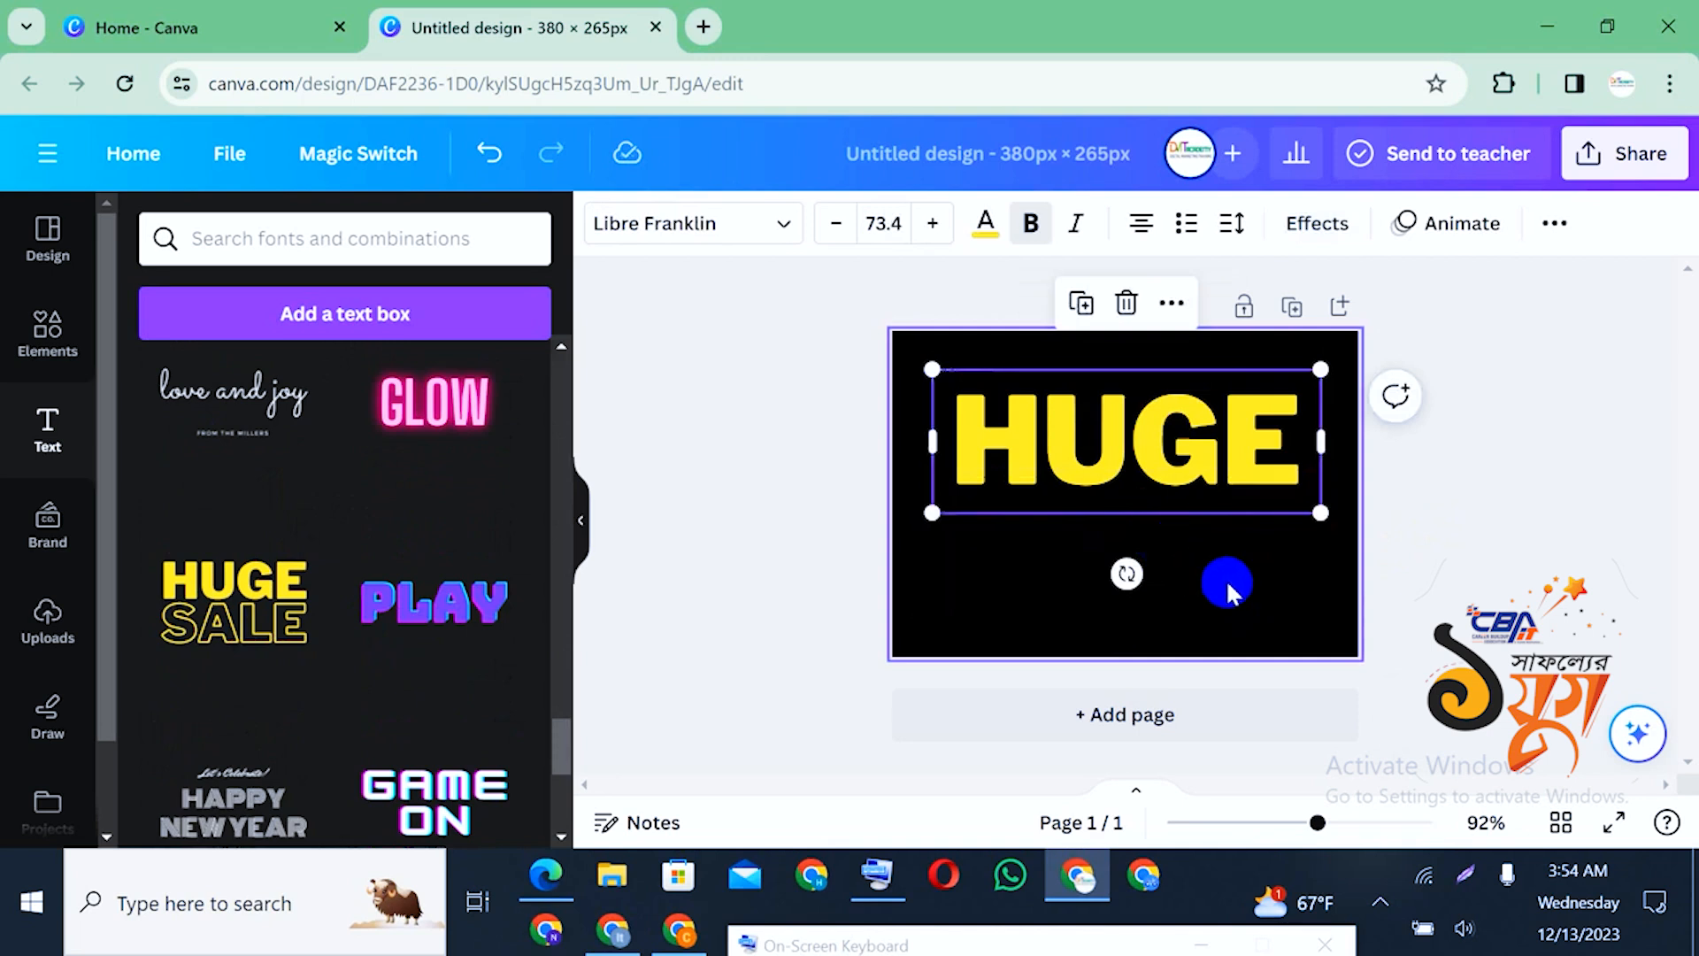
Replace the word "HUGE" with "PROFILE BACKLINK" and move the on-screen keyboard clear of the page
double_click(1072, 449)
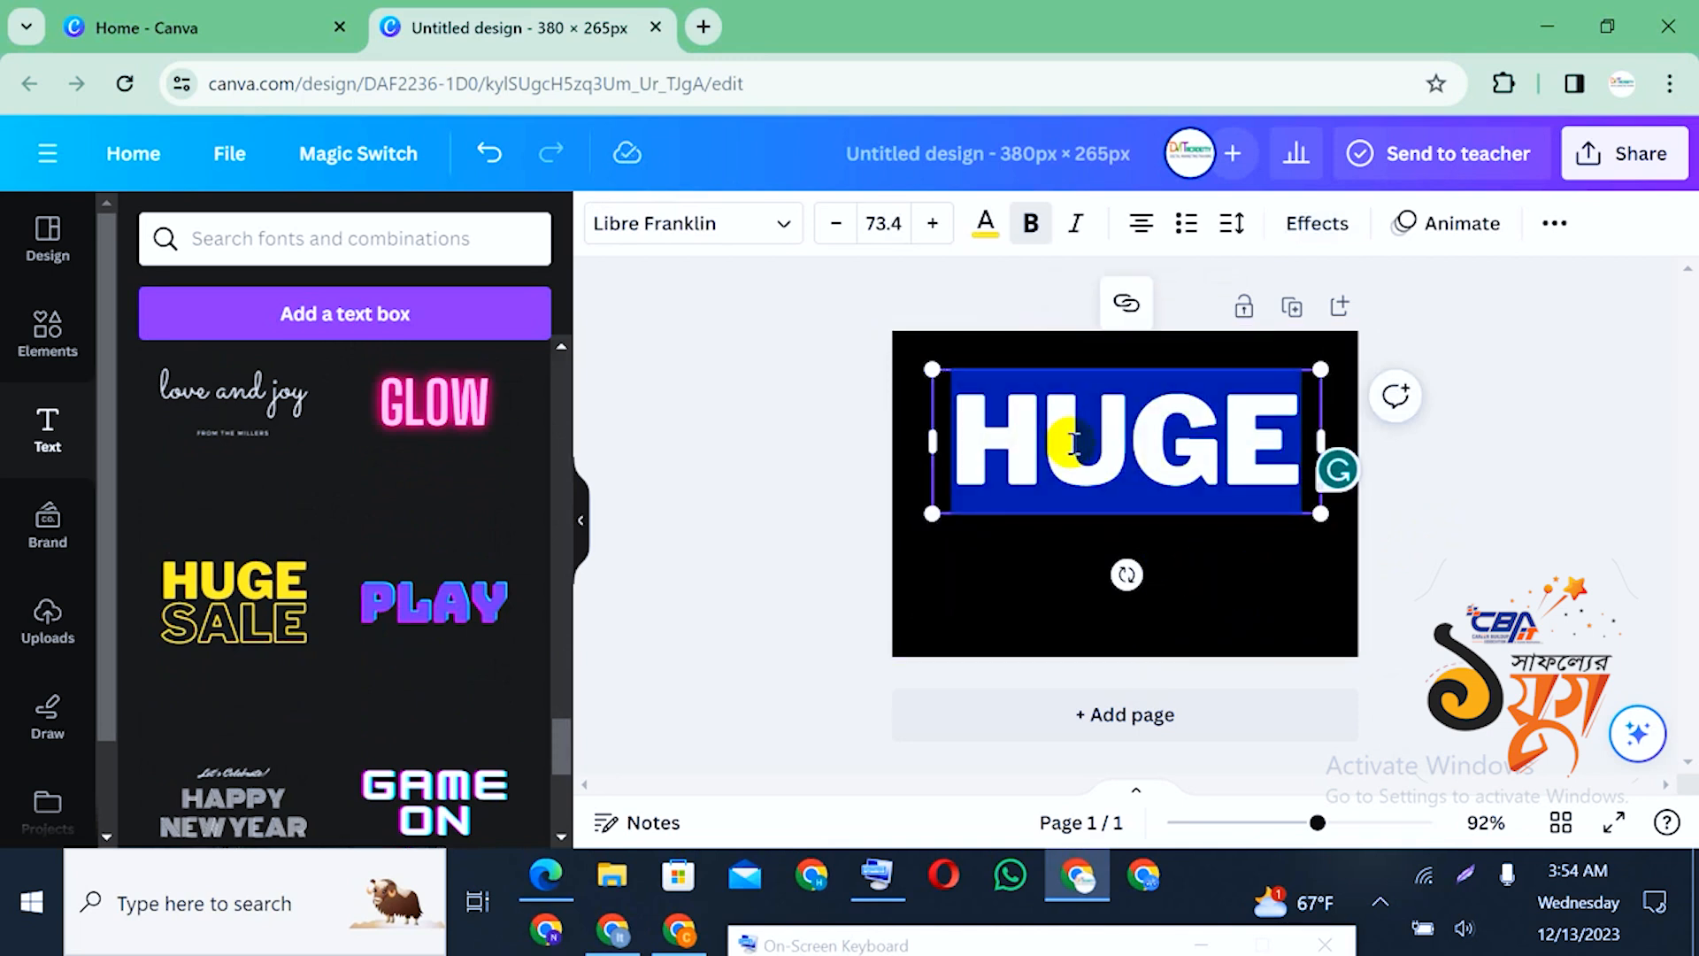
text(PROFILE)
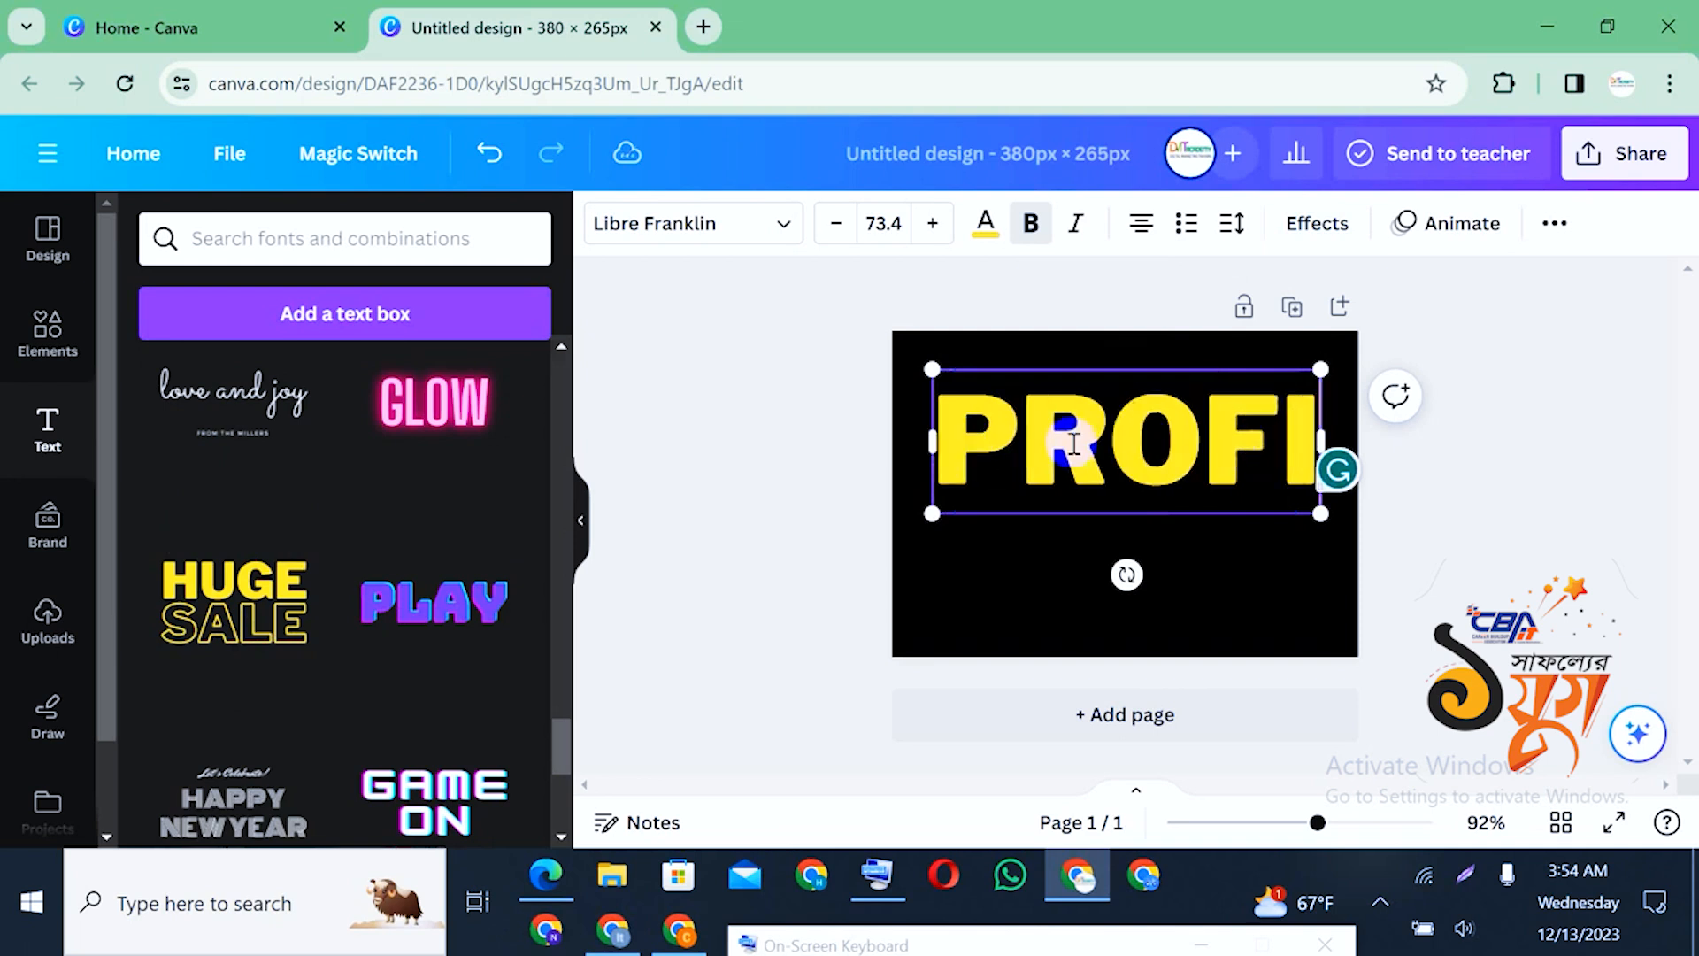
click(1015, 942)
click(1219, 559)
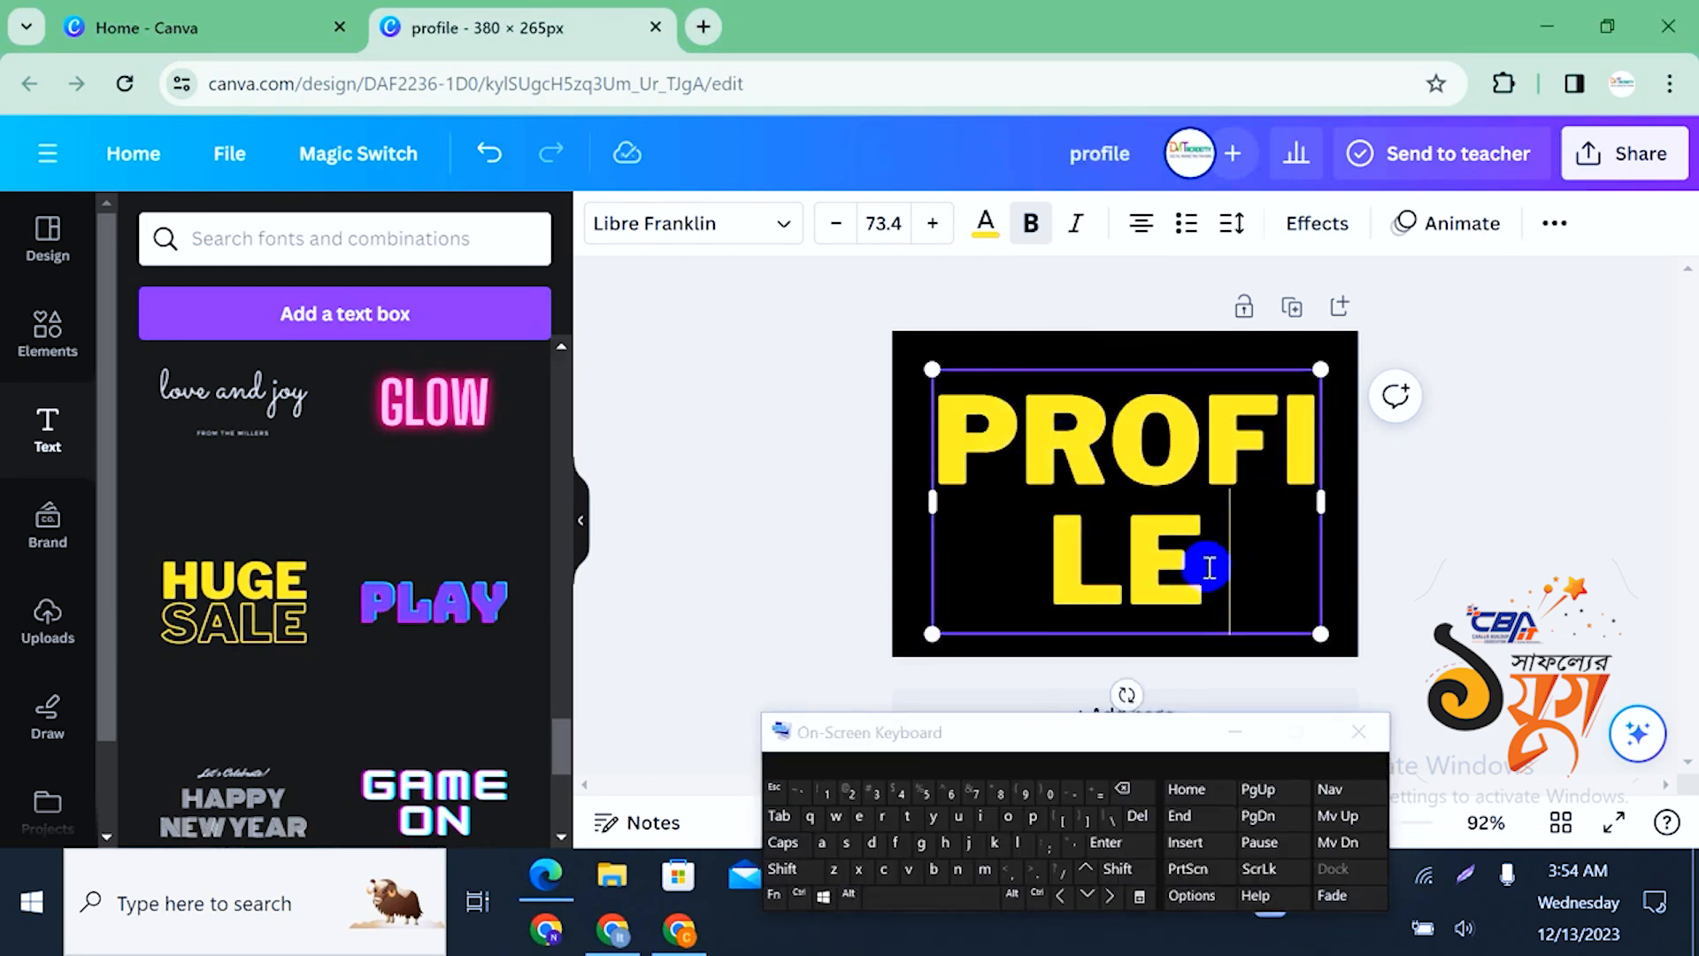
text(B)
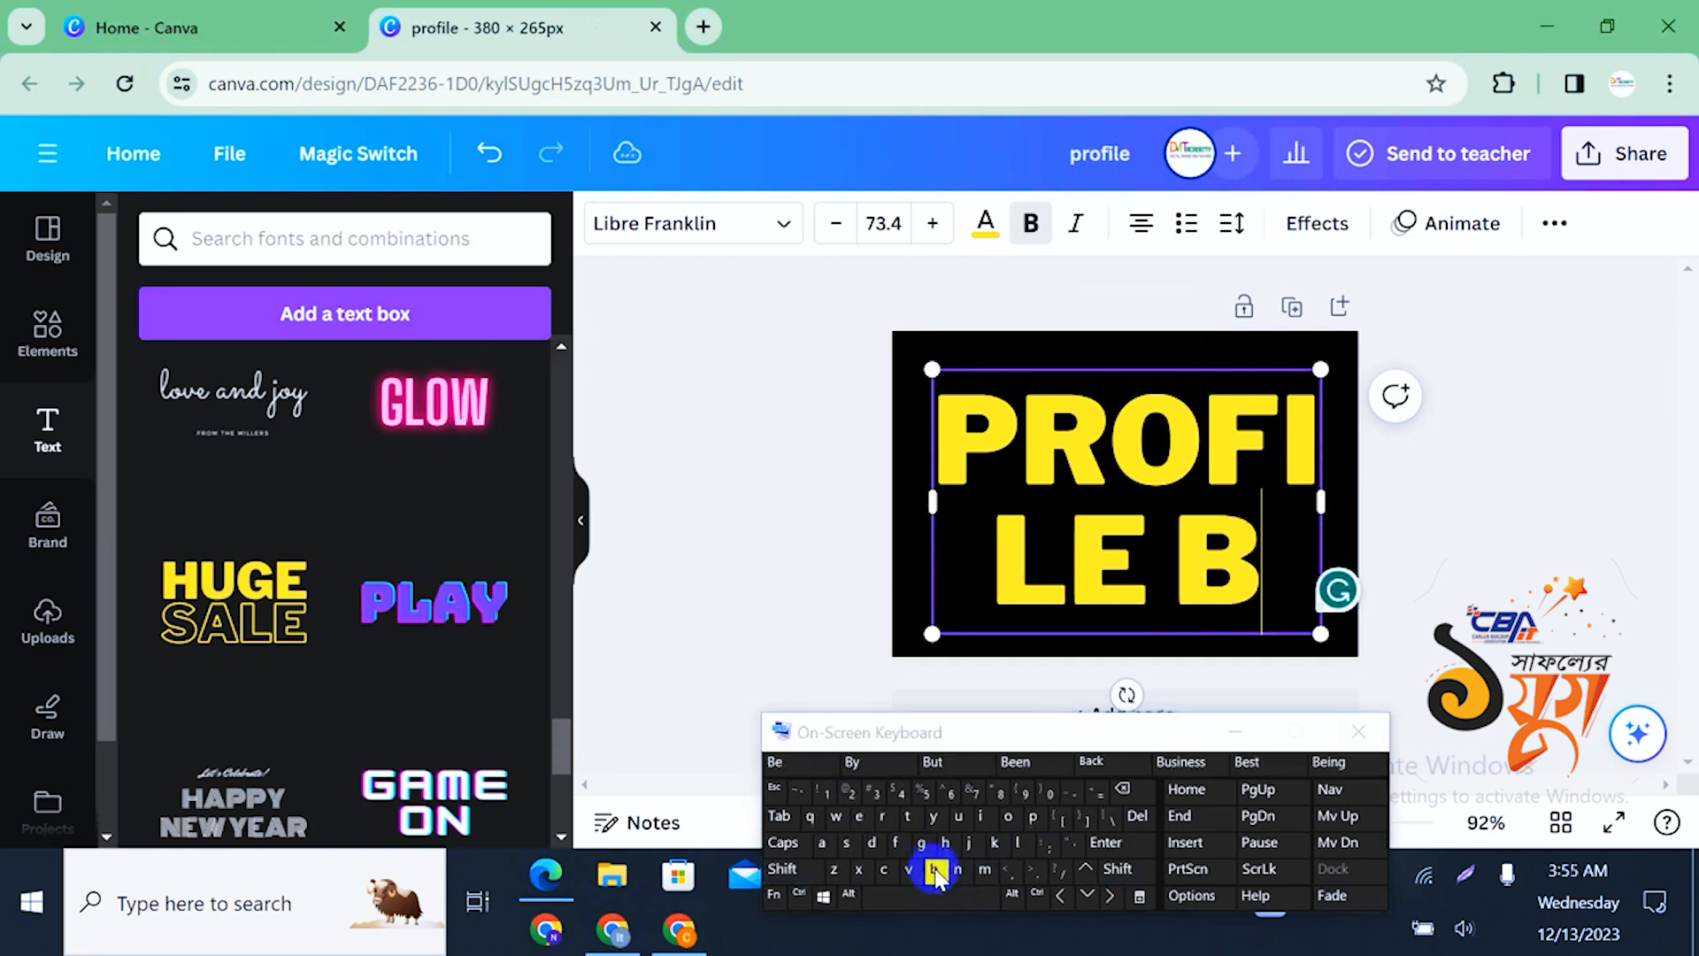
text(AC)
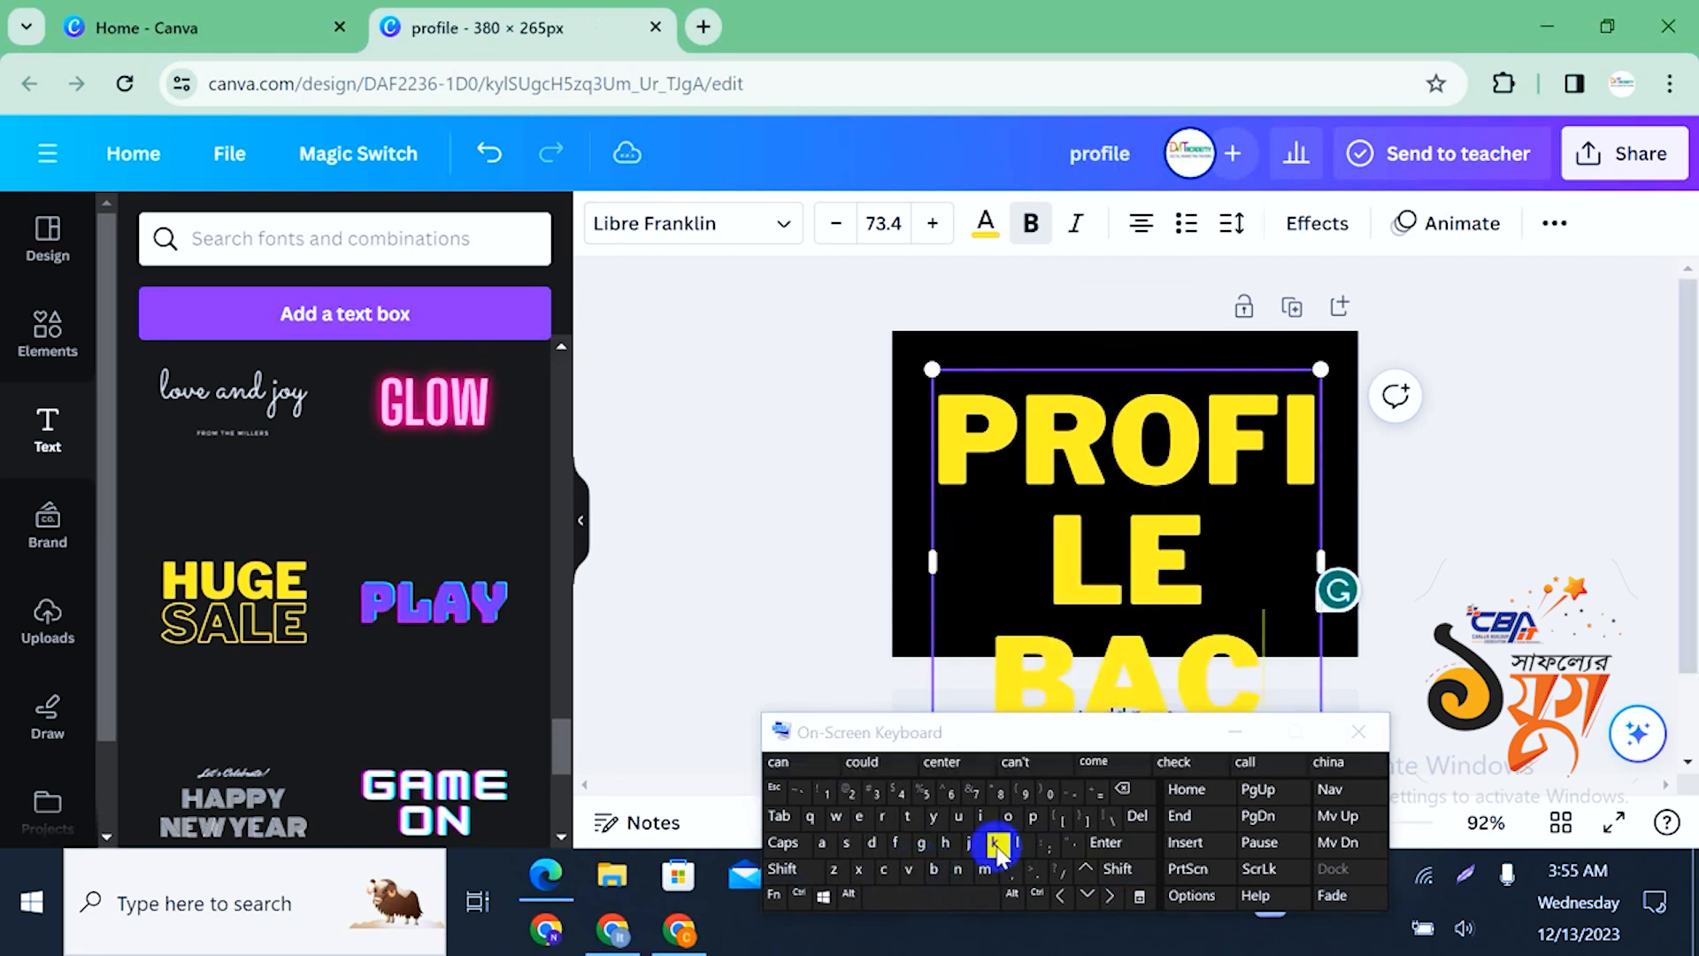
text(KLIN)
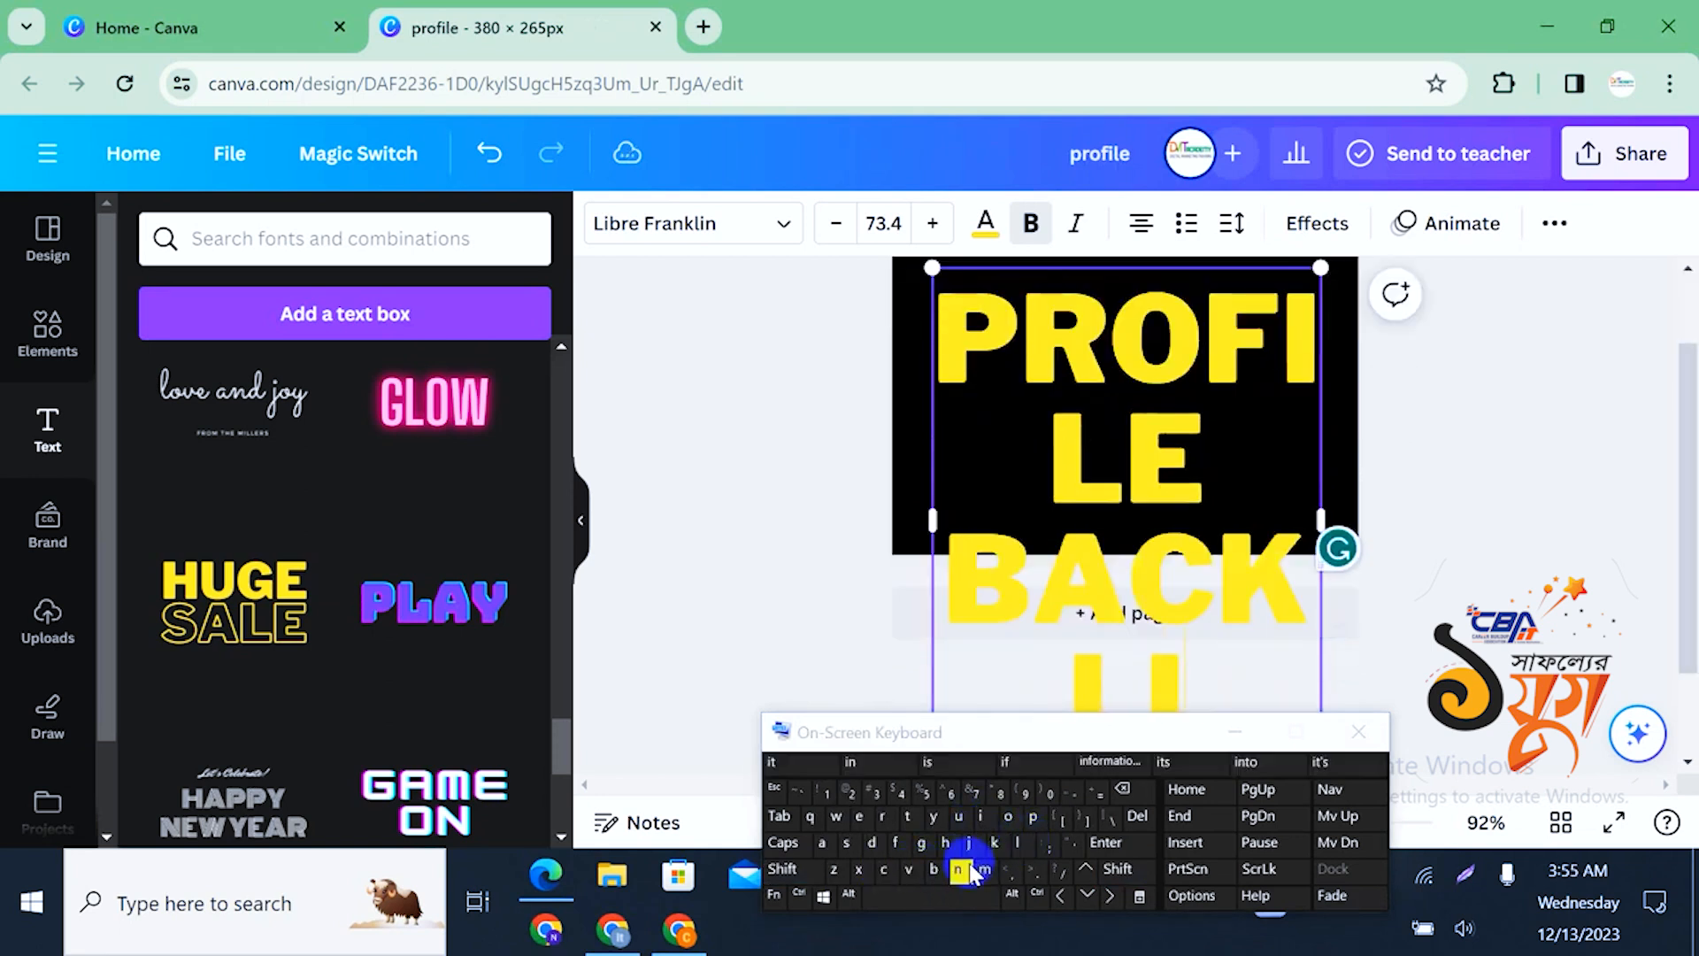
click(994, 841)
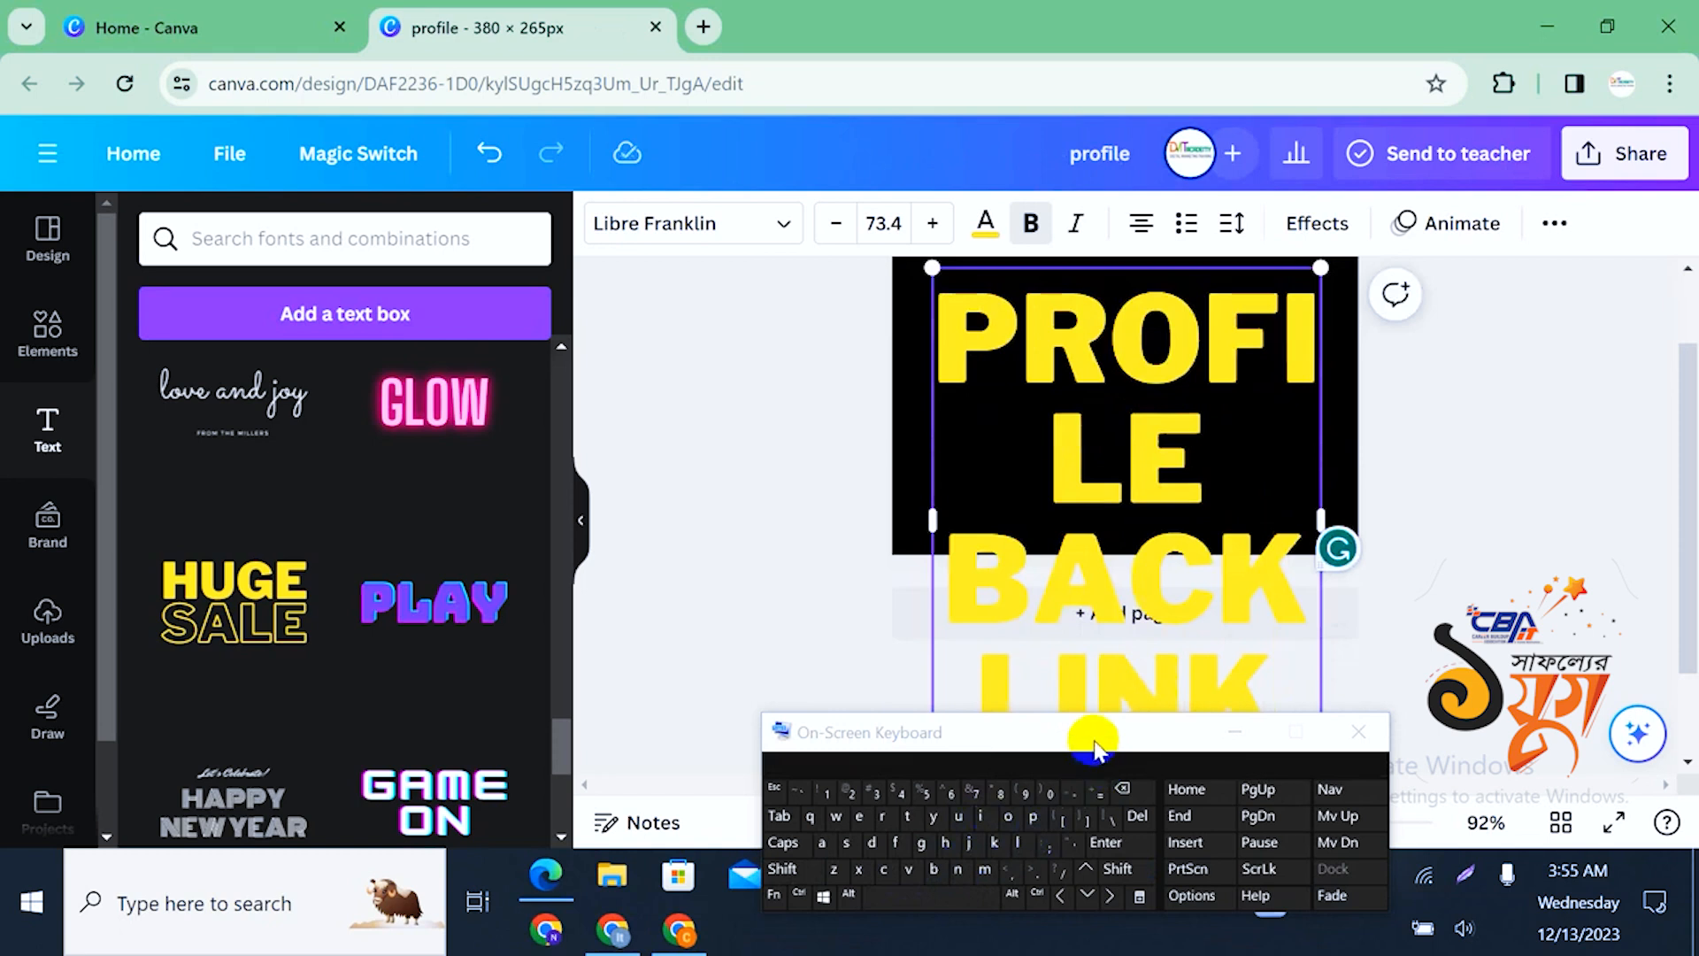
drag(1090, 741, 1133, 901)
click(1482, 575)
Reduce the "PROFILE BACKLINK" text to size 33.4 and move it to the page's upper edge
scroll(1481, 575, up, 2)
click(834, 225)
drag(834, 229, 837, 233)
click(1183, 492)
drag(1168, 448, 1160, 412)
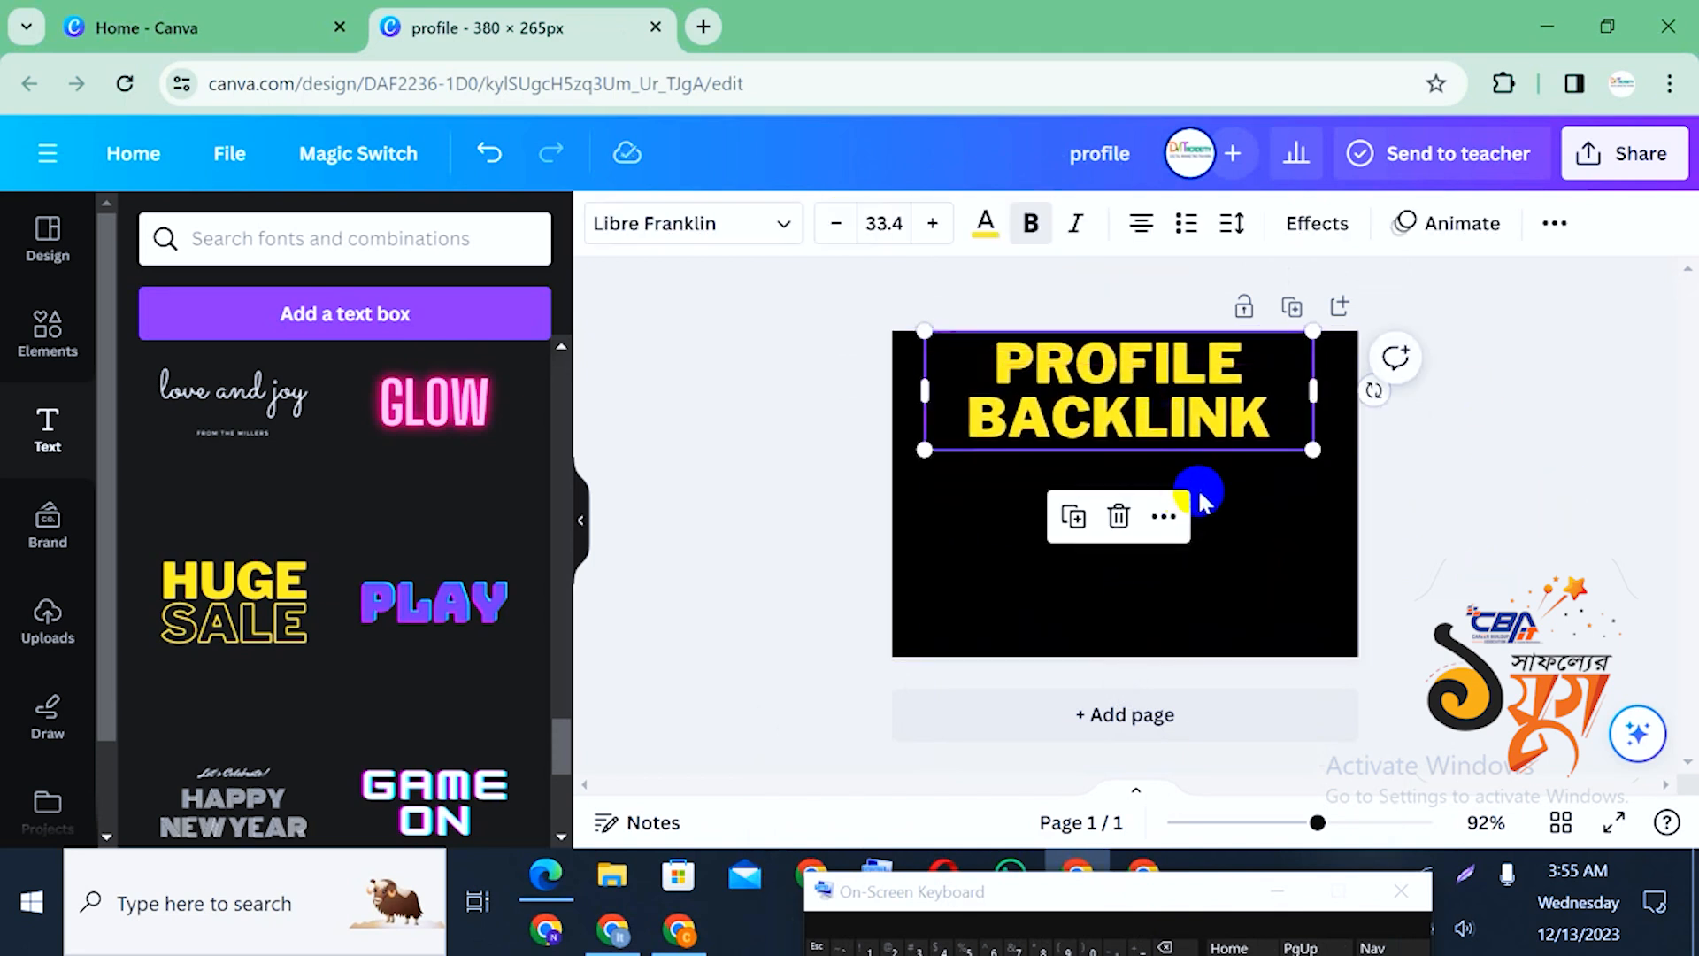
Reduce the "PROFILE BACKLINK" text to size 17.4 and move it down from the page's upper edge
click(1236, 517)
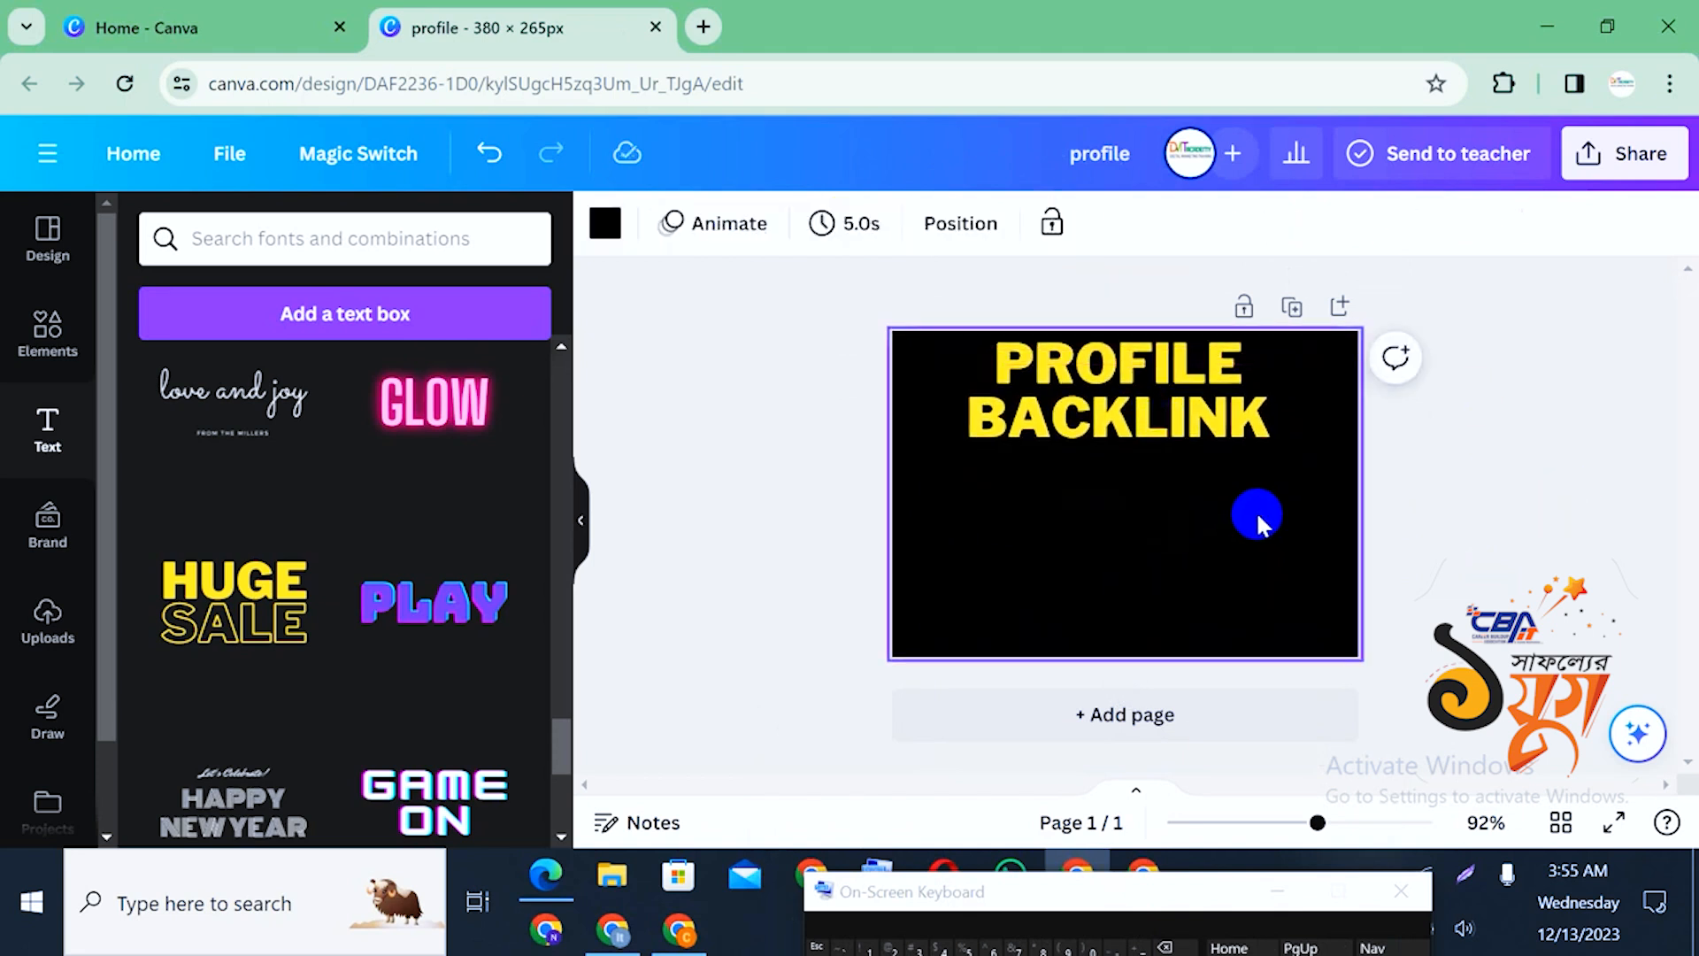
click(1145, 399)
drag(823, 223, 823, 225)
click(1611, 508)
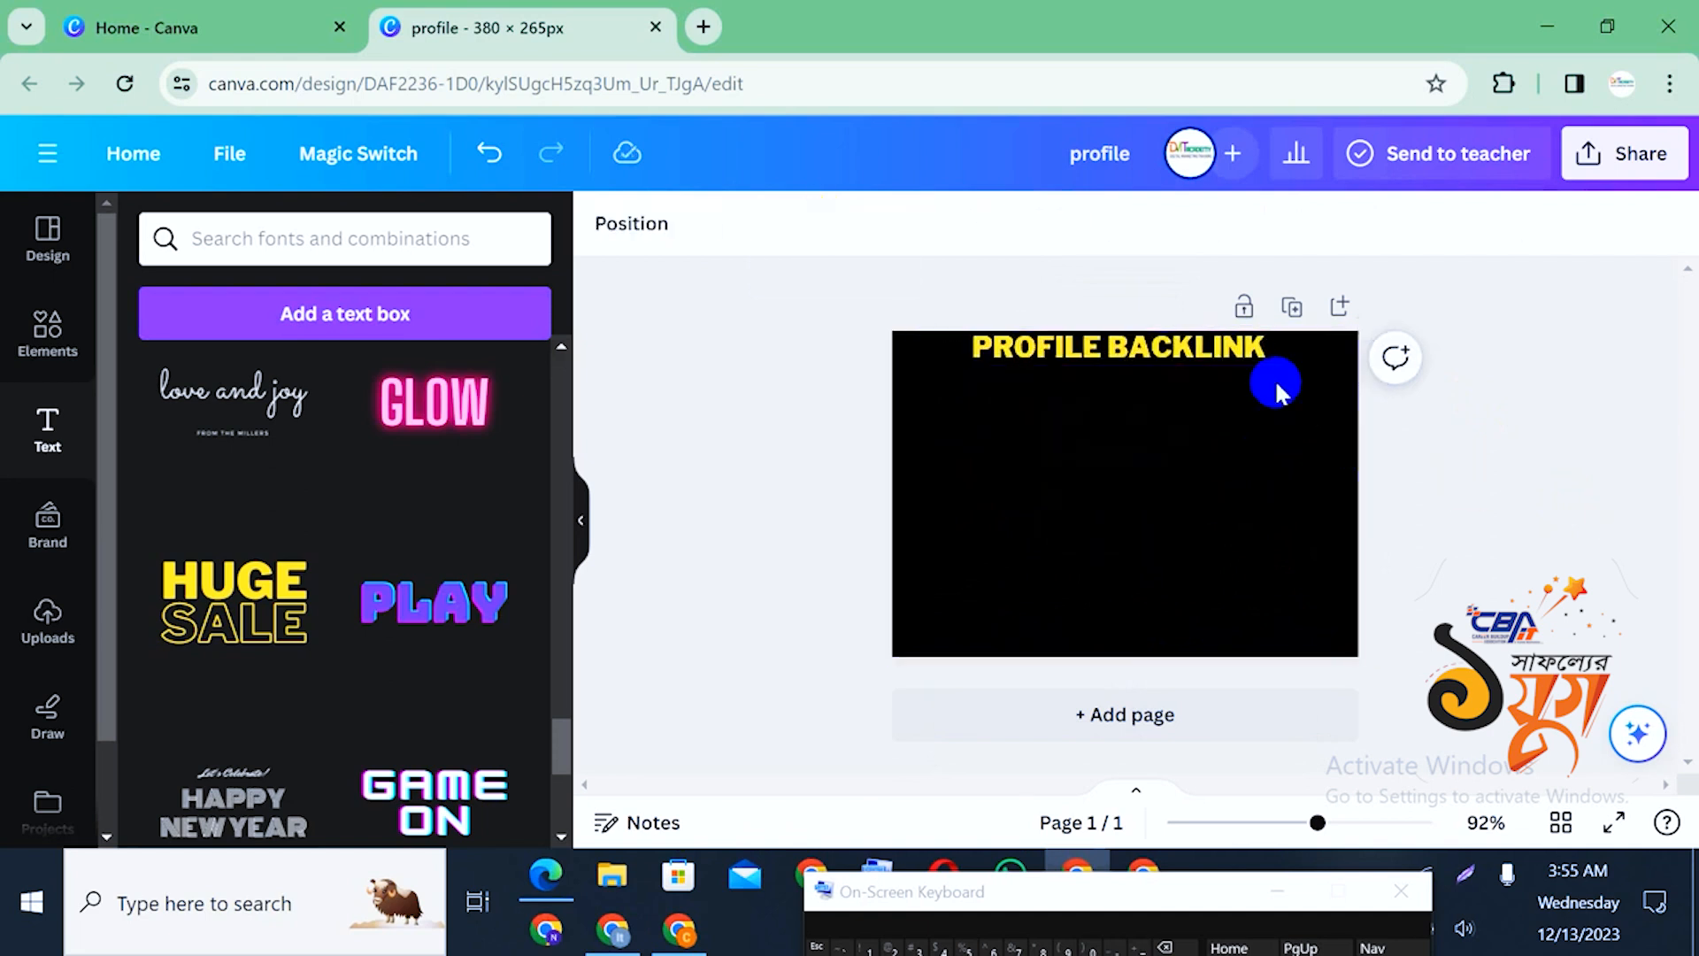
drag(1212, 376, 1228, 452)
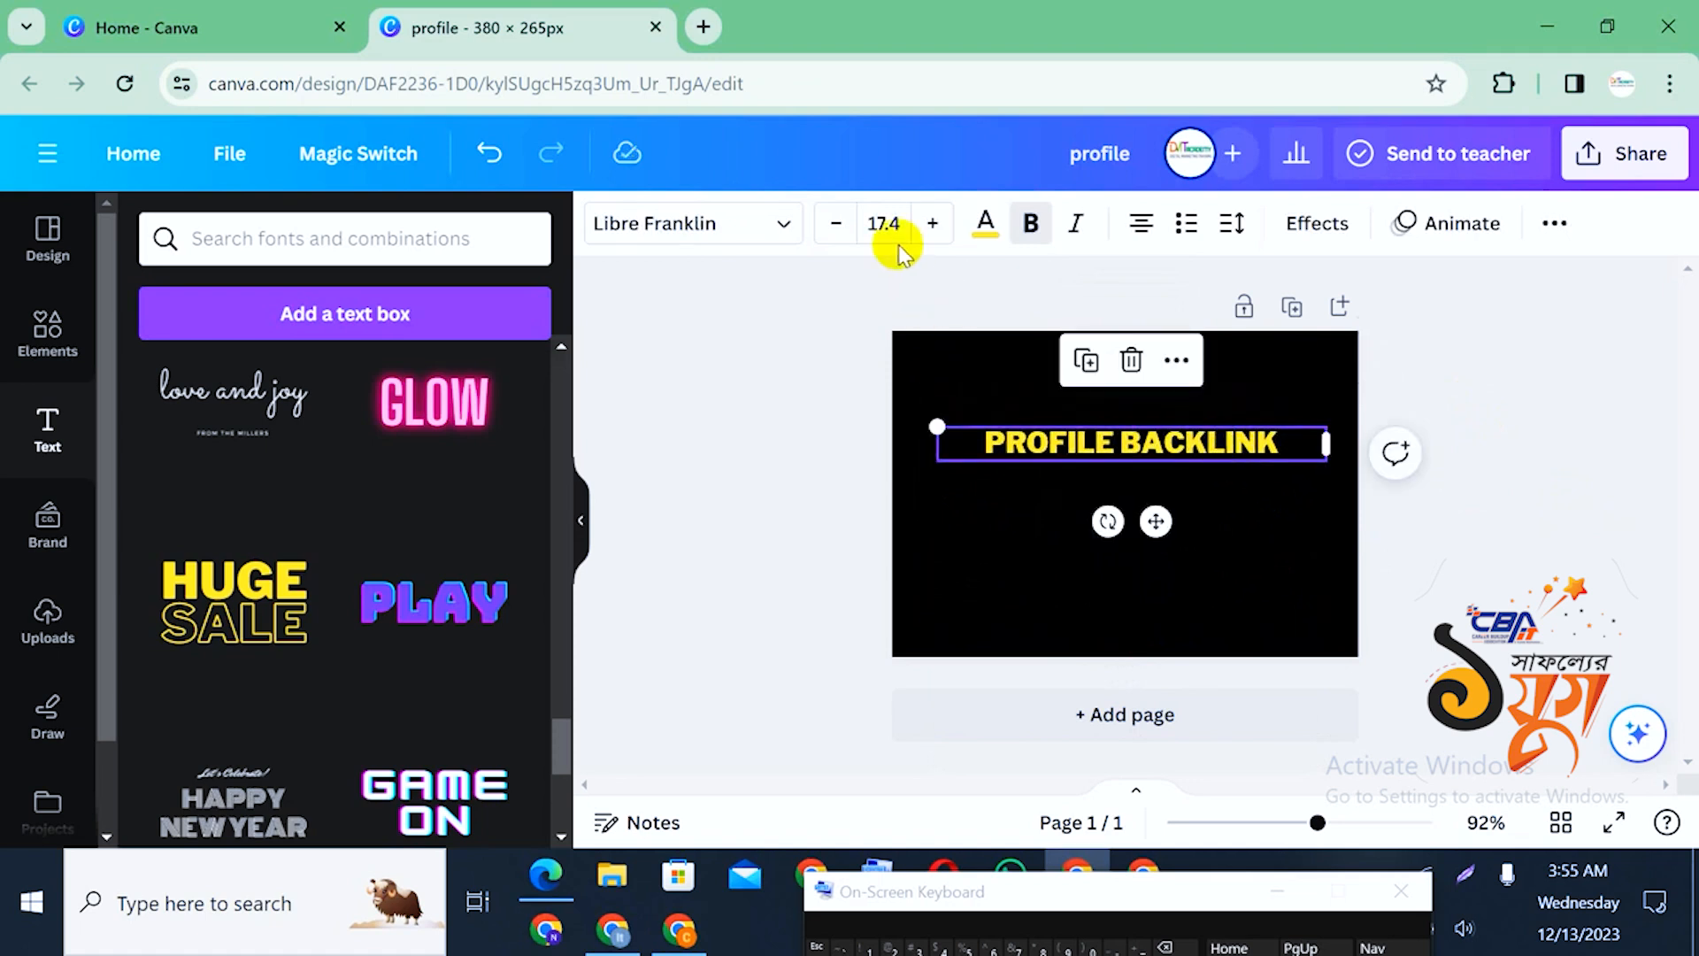
Enlarge the "PROFILE BACKLINK" text to size 22.4 so it fills its text box on one line
drag(936, 232, 935, 236)
click(932, 226)
click(932, 226)
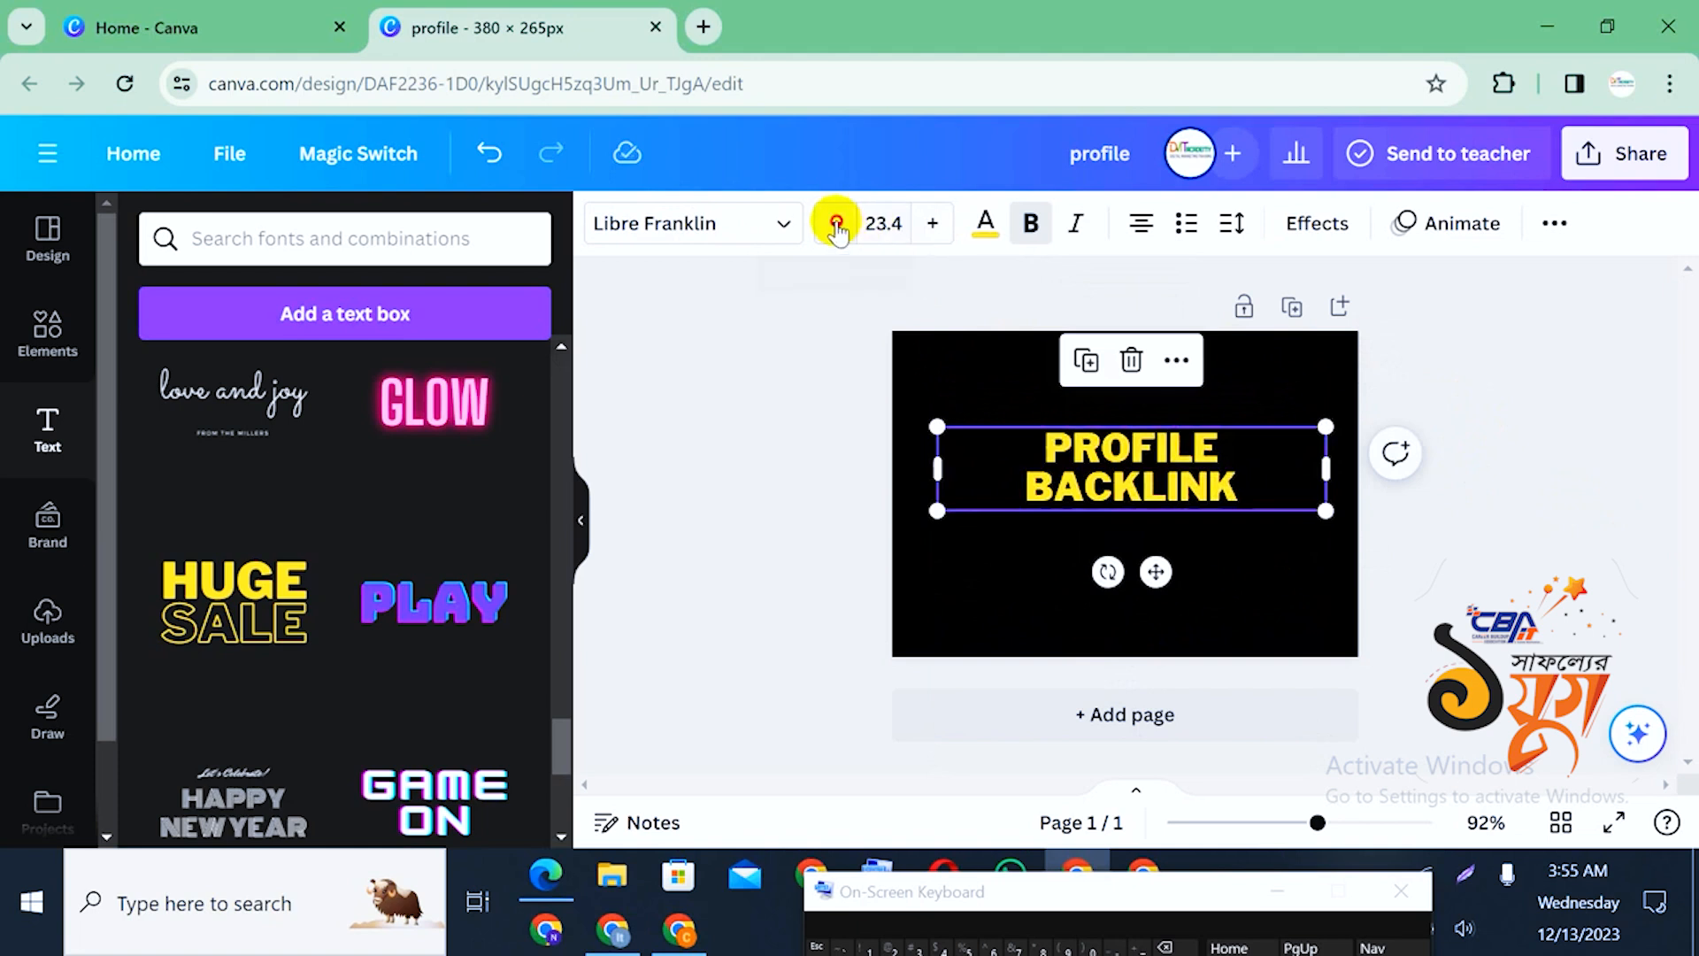
click(837, 227)
click(1468, 459)
click(1274, 474)
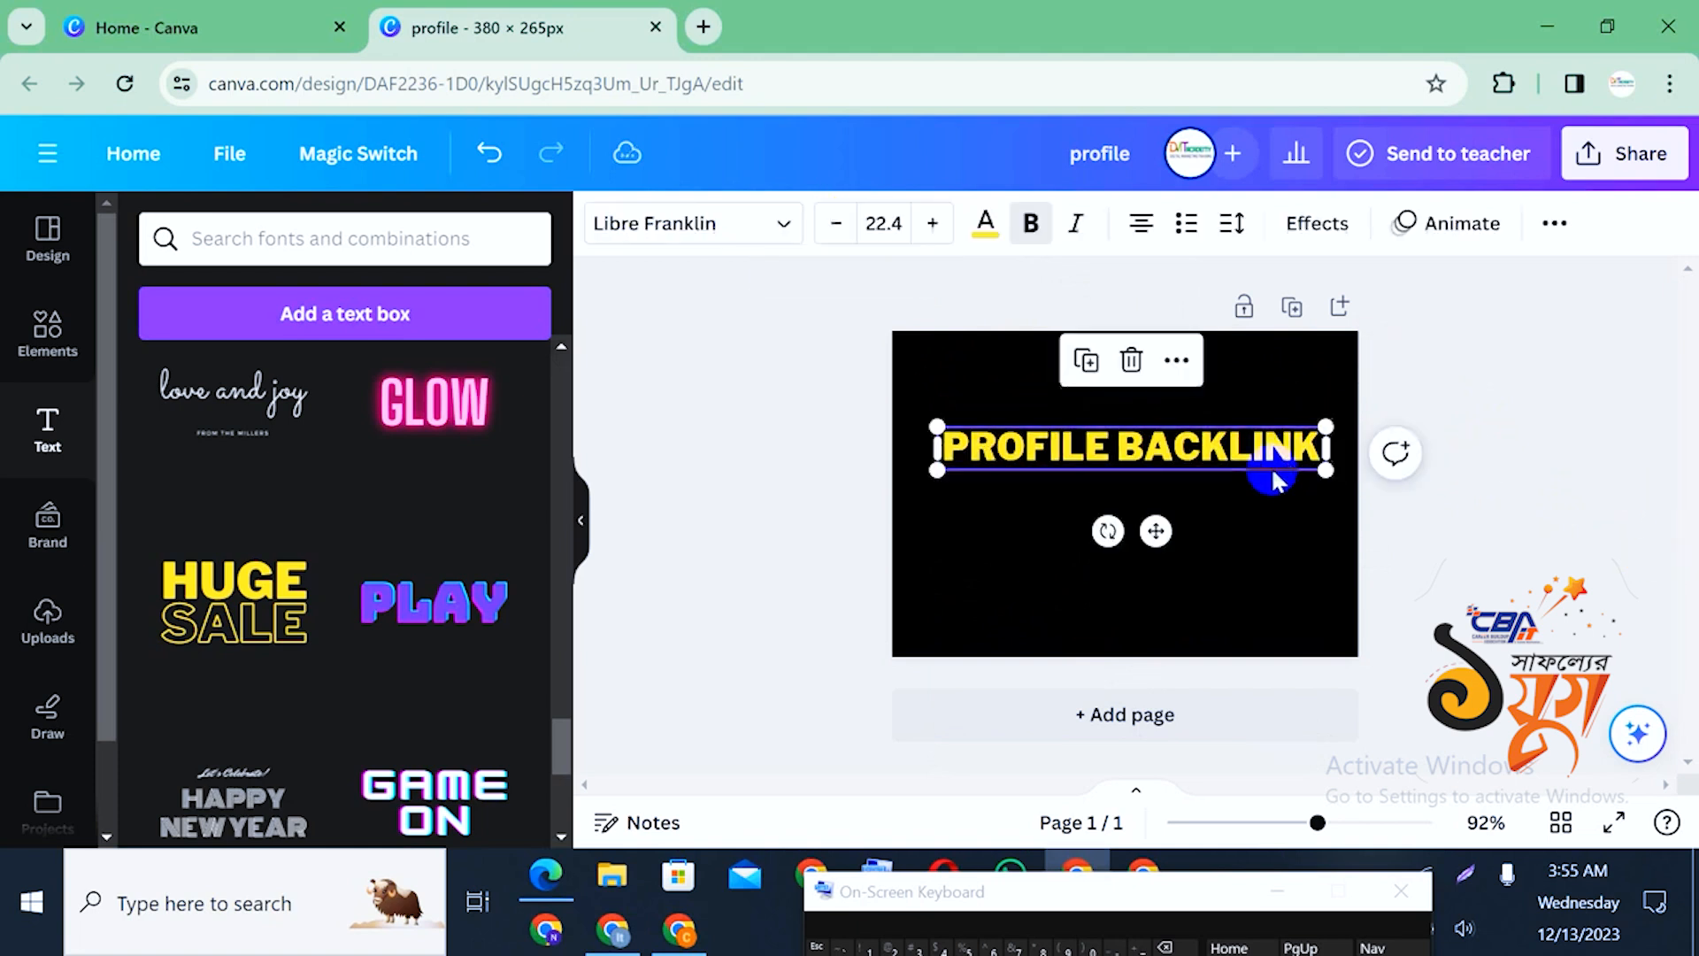
click(1514, 573)
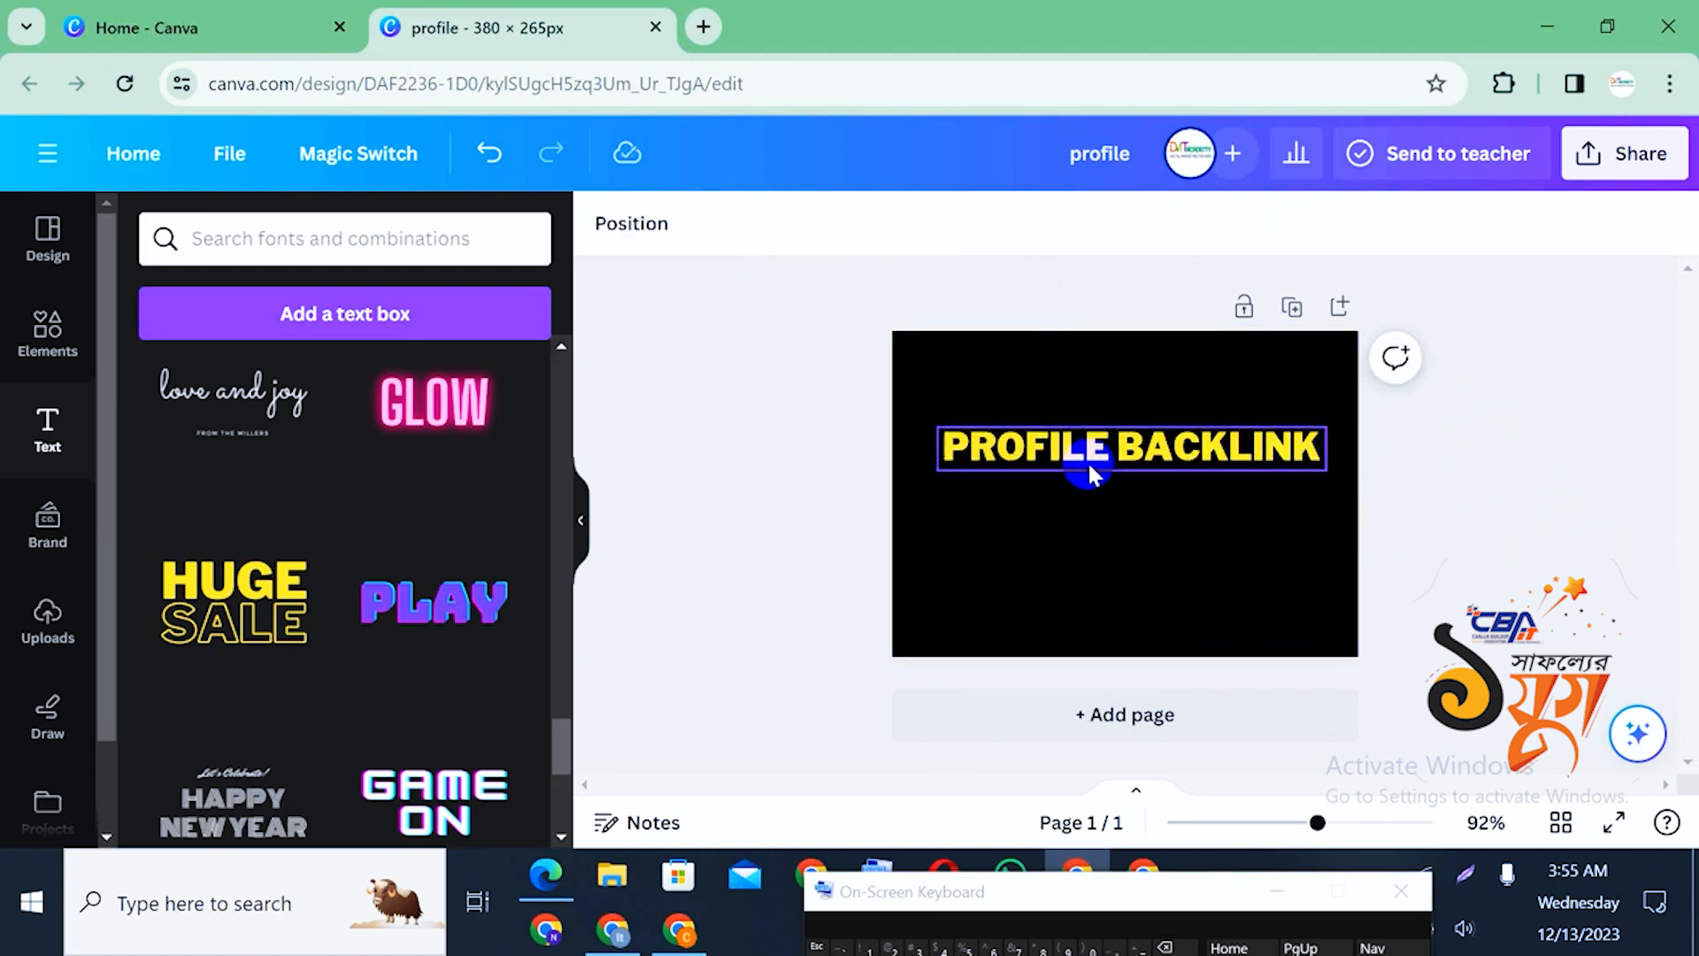
Rotate the "PROFILE BACKLINK" text counterclockwise into an upward slant and place it slightly below the page's middle
drag(1087, 461, 1078, 462)
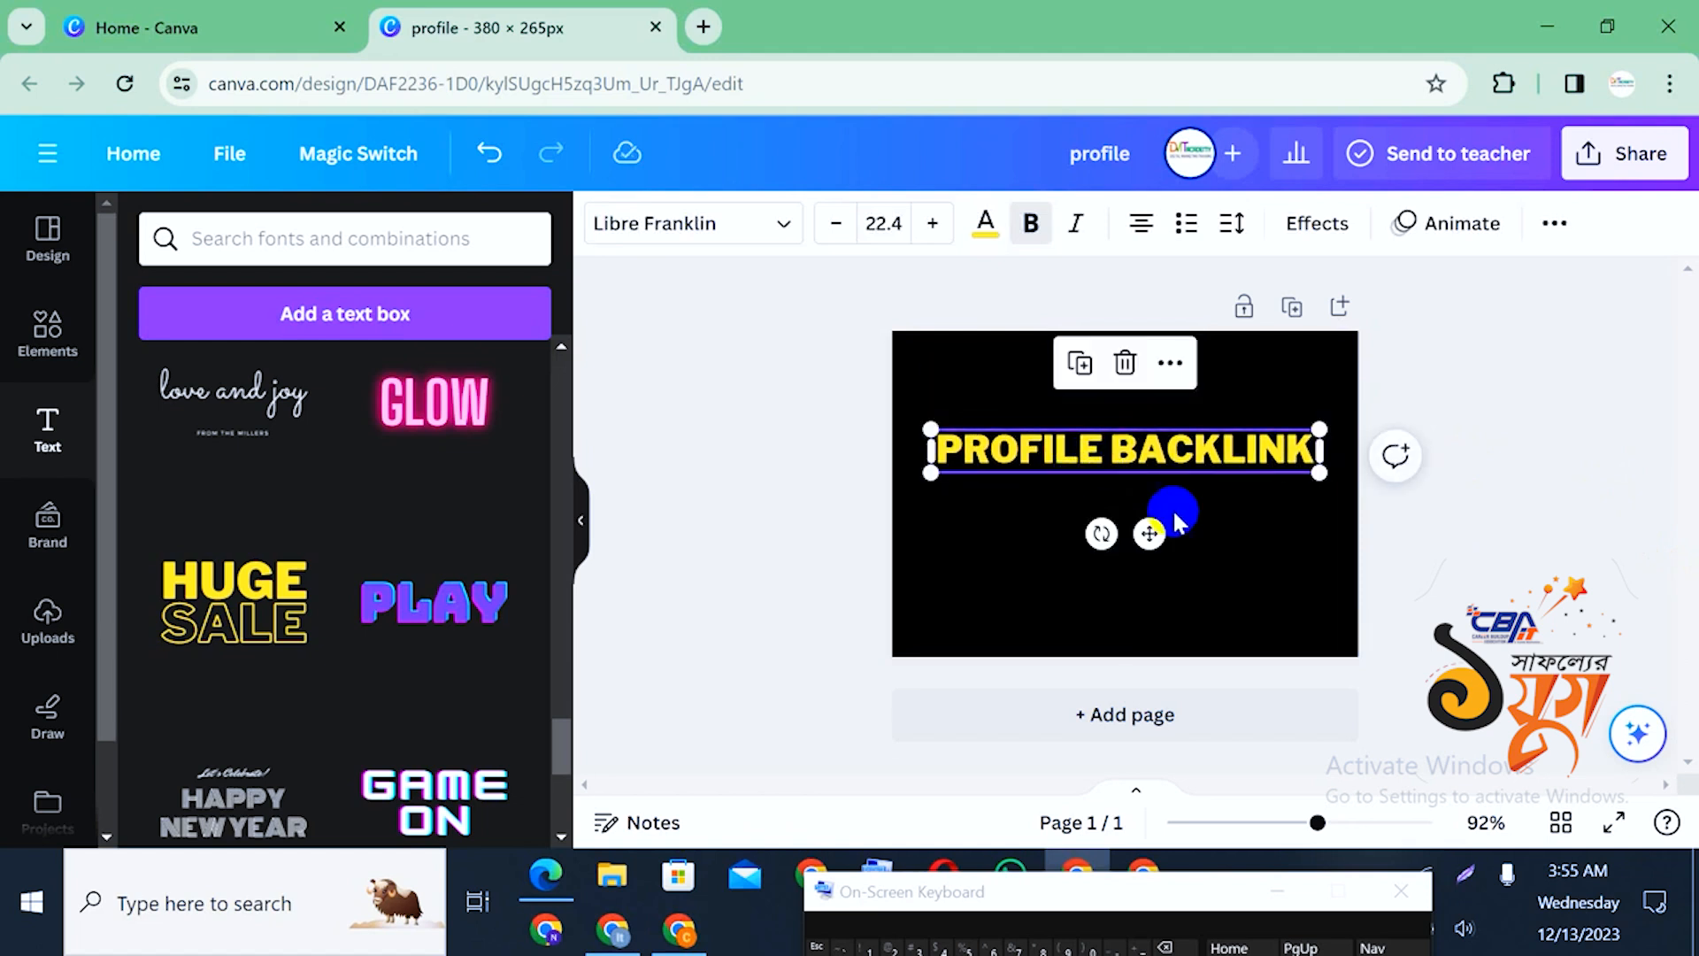
drag(1103, 535, 1149, 509)
drag(1141, 441, 1153, 511)
click(1245, 571)
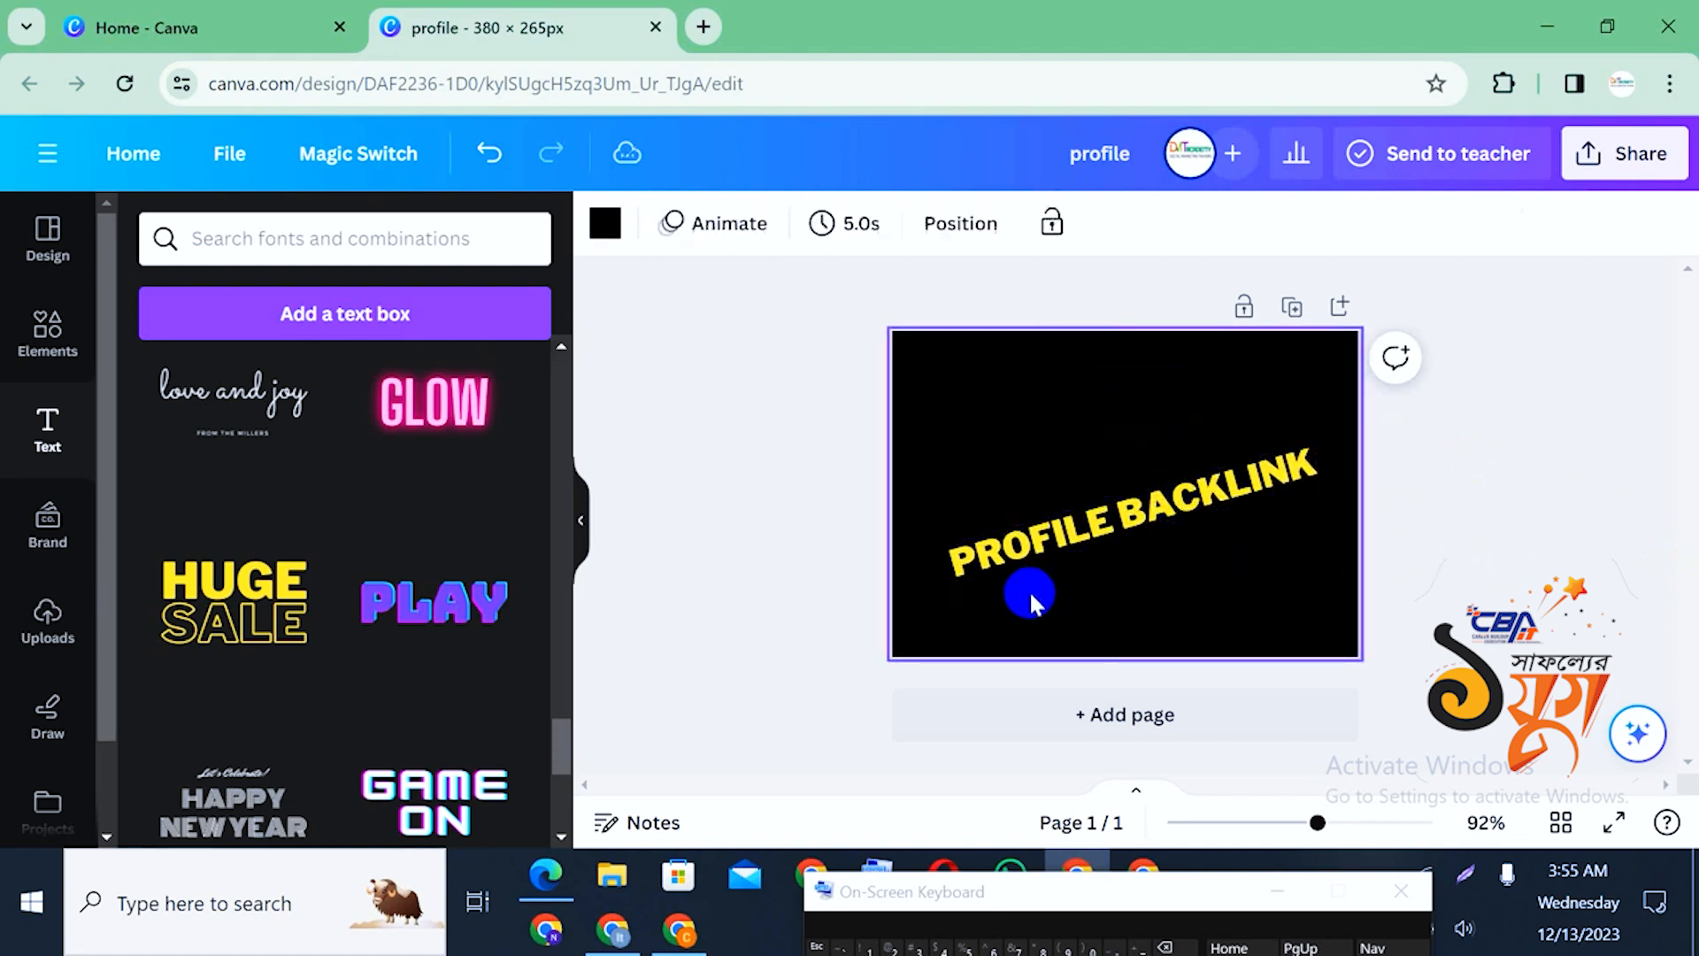
Place a copy of the slanted "PROFILE BACKLINK" text above the original and change its wording to "300+"
click(44, 425)
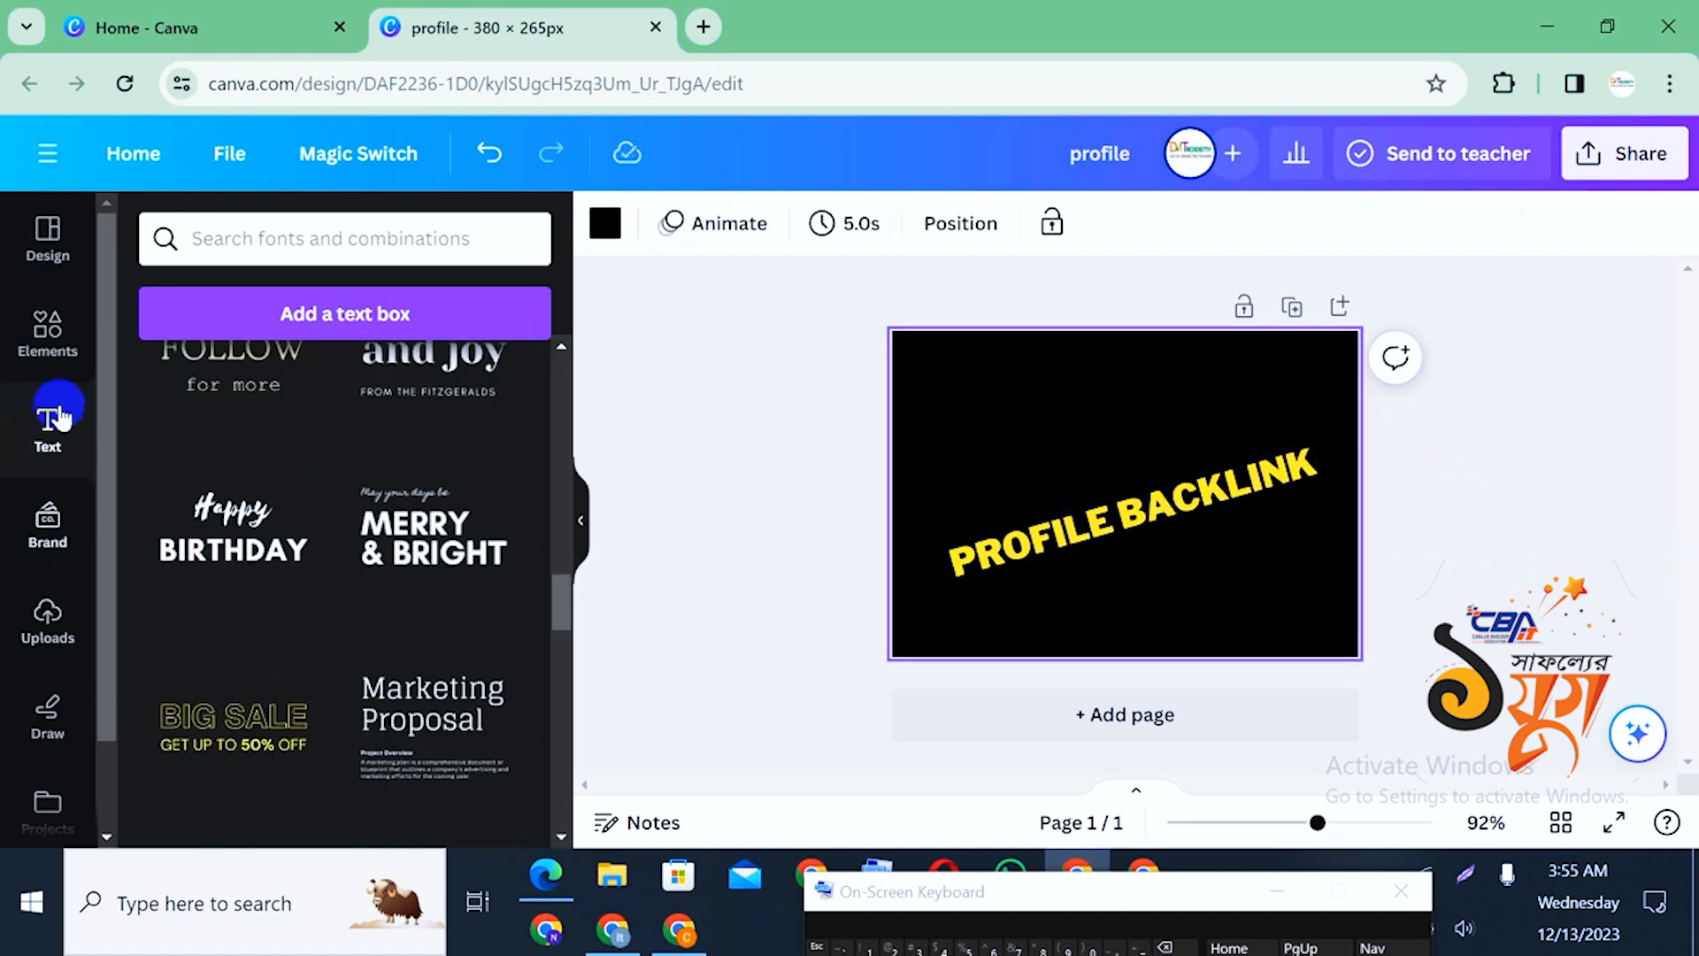
click(35, 442)
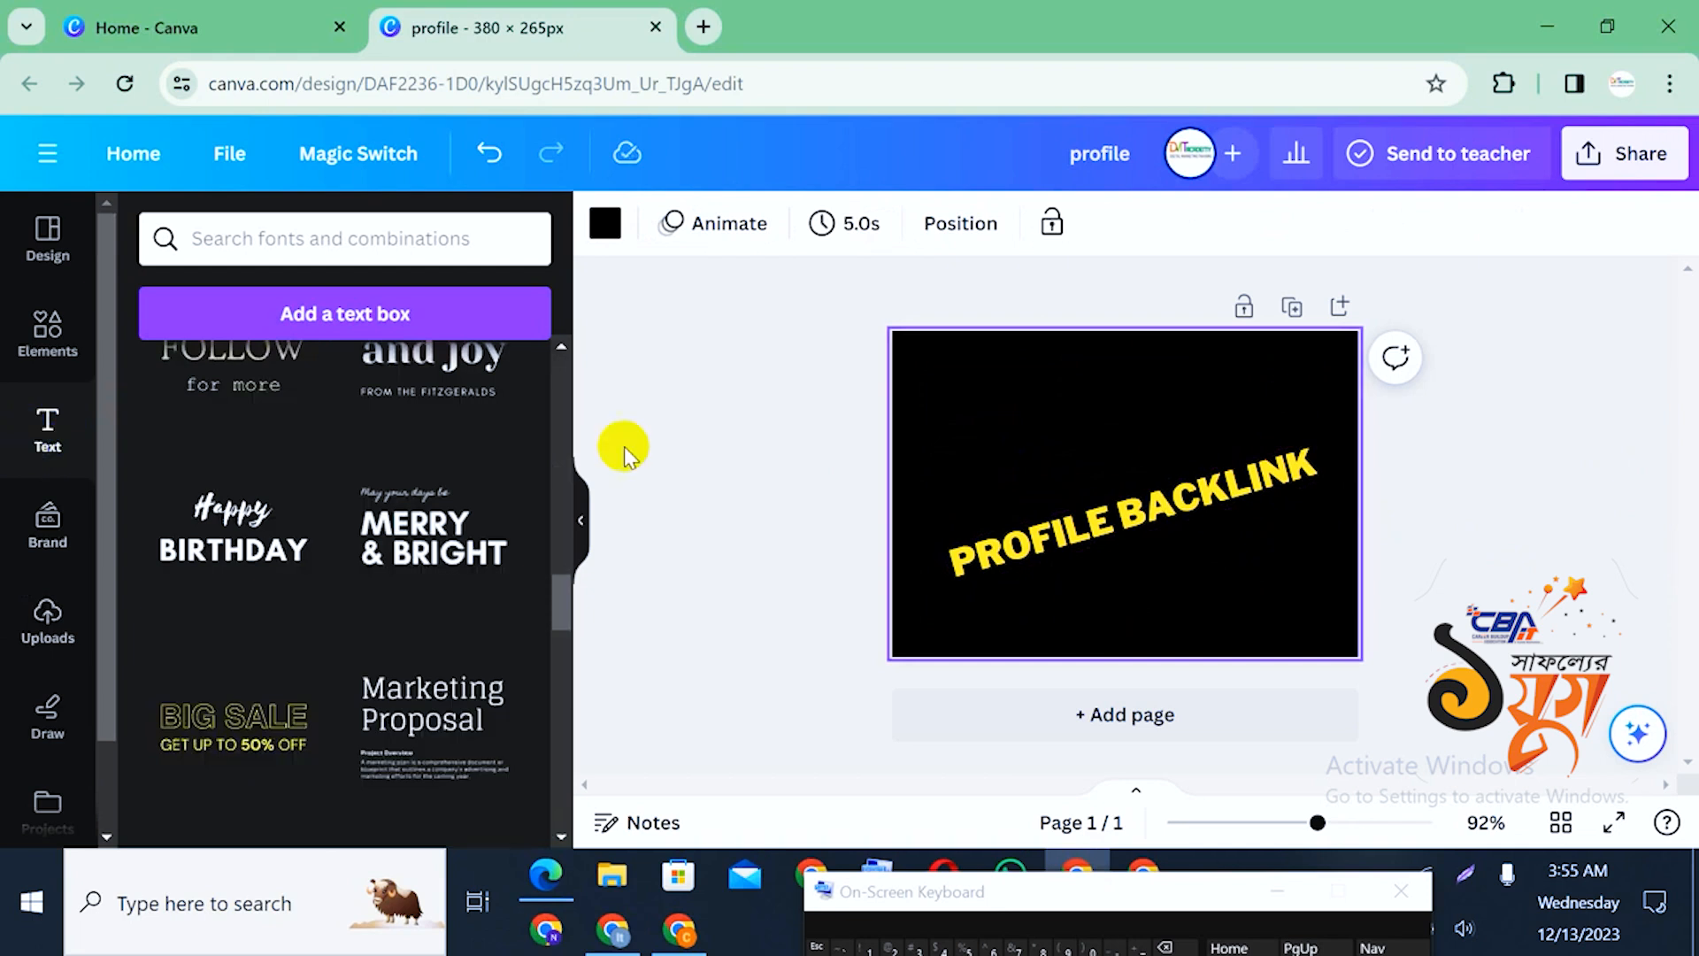
click(1148, 522)
drag(1143, 522, 1075, 424)
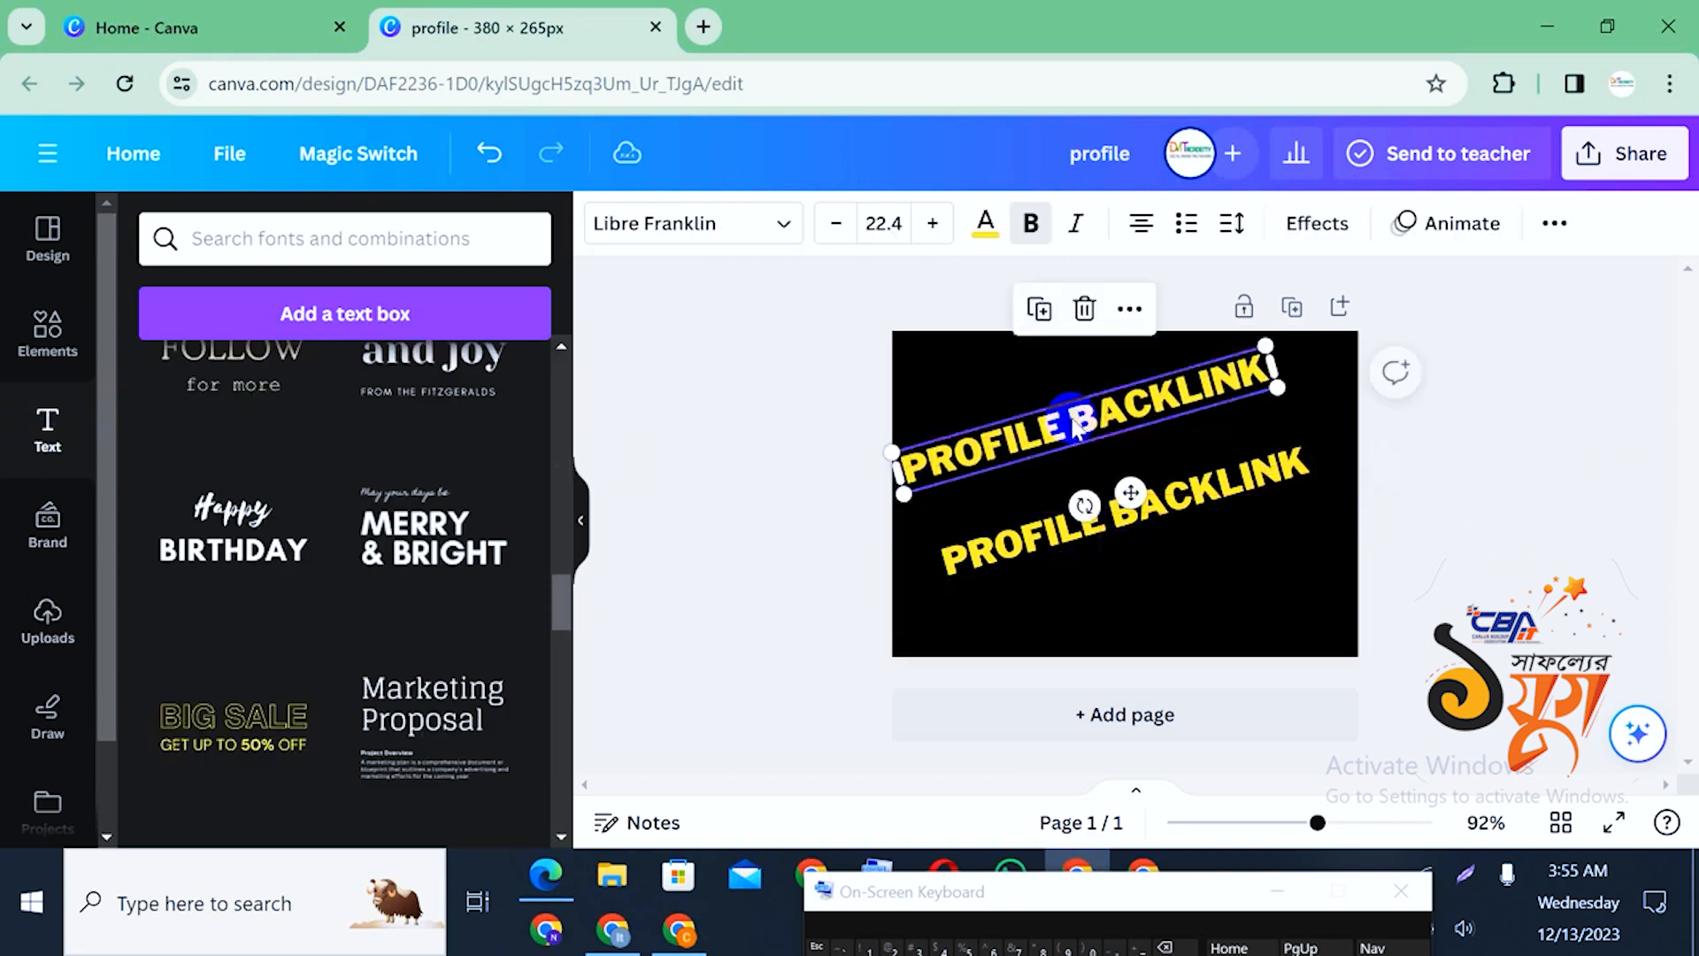
double_click(1075, 424)
text(300)
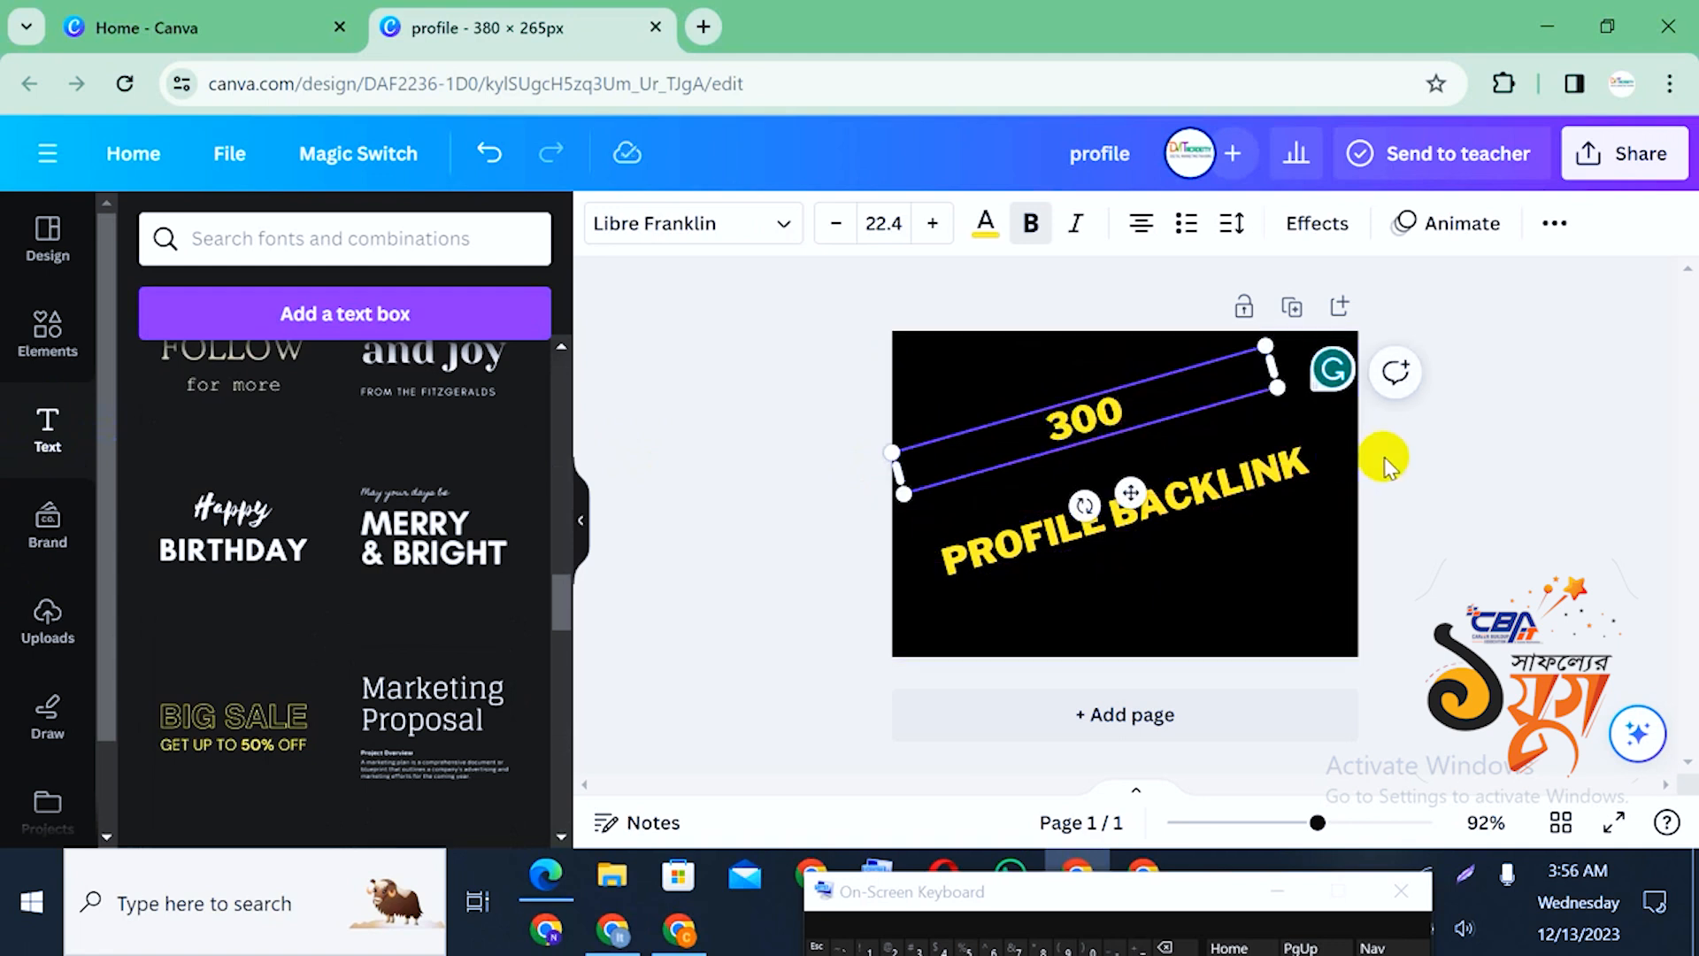
text(+)
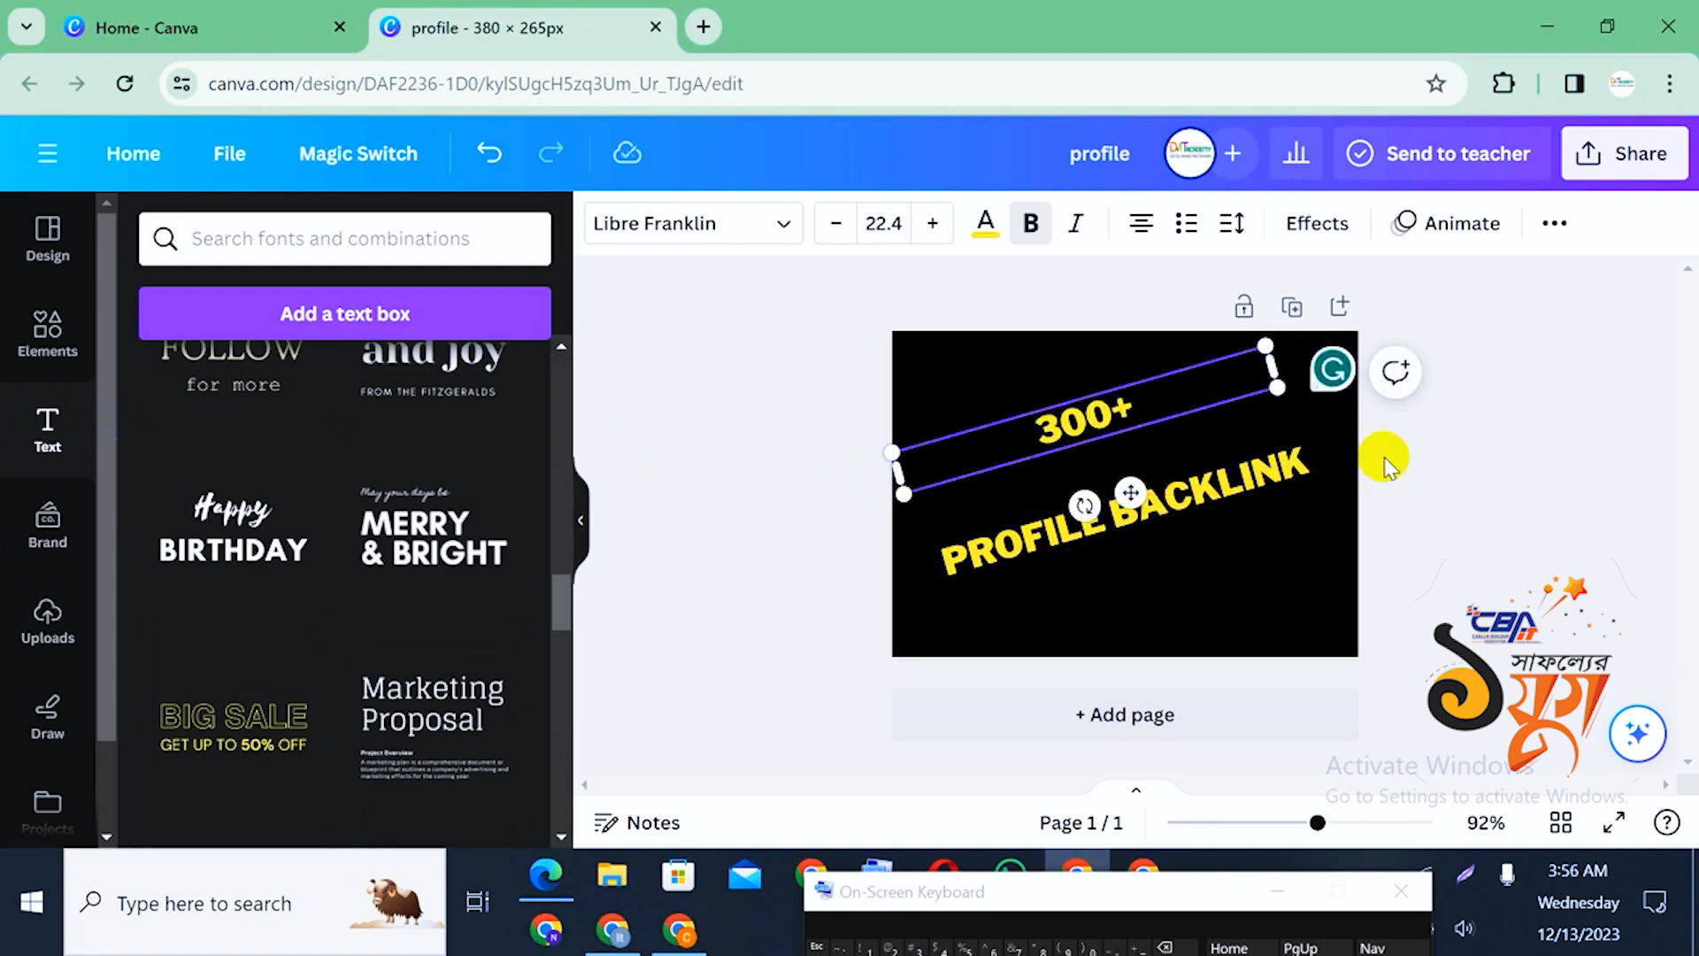
Move the slanted "PROFILE BACKLINK" text and the "300+" text lower on the page, keeping "300+" above
click(1498, 517)
drag(1113, 425, 1186, 507)
click(1505, 417)
click(1479, 512)
click(1479, 528)
drag(1060, 481, 1098, 493)
click(1487, 502)
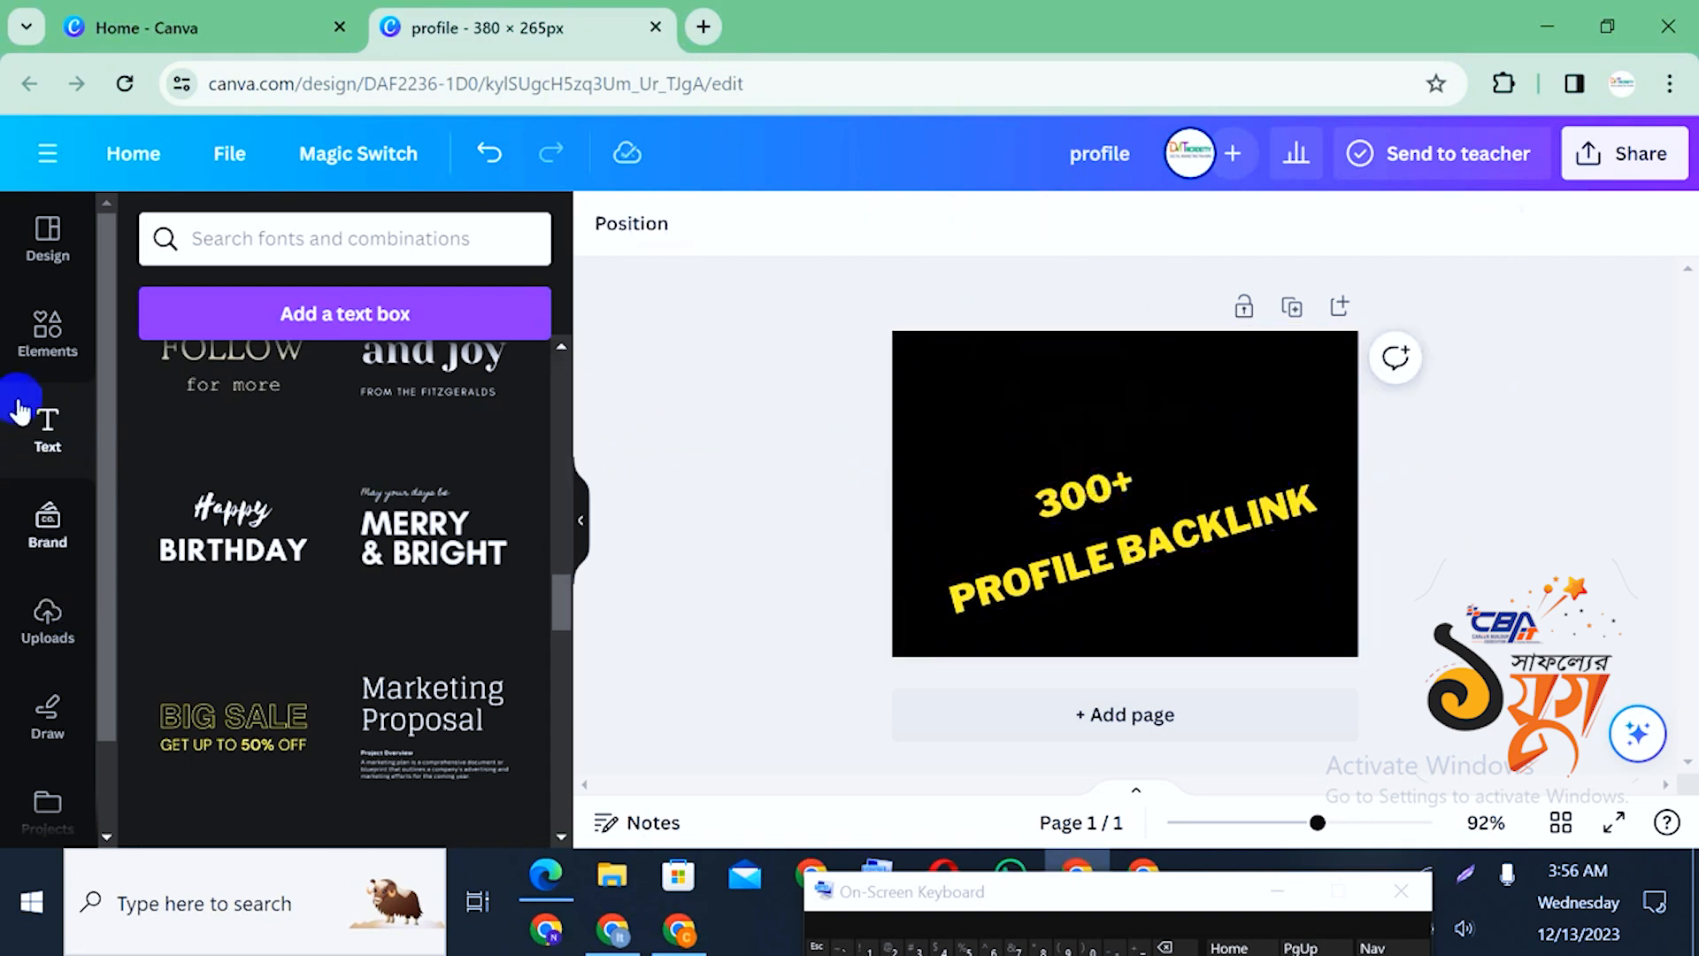
Add a small yellow rounded rectangle and place it in the page's upper-left area, clear of the texts
click(31, 353)
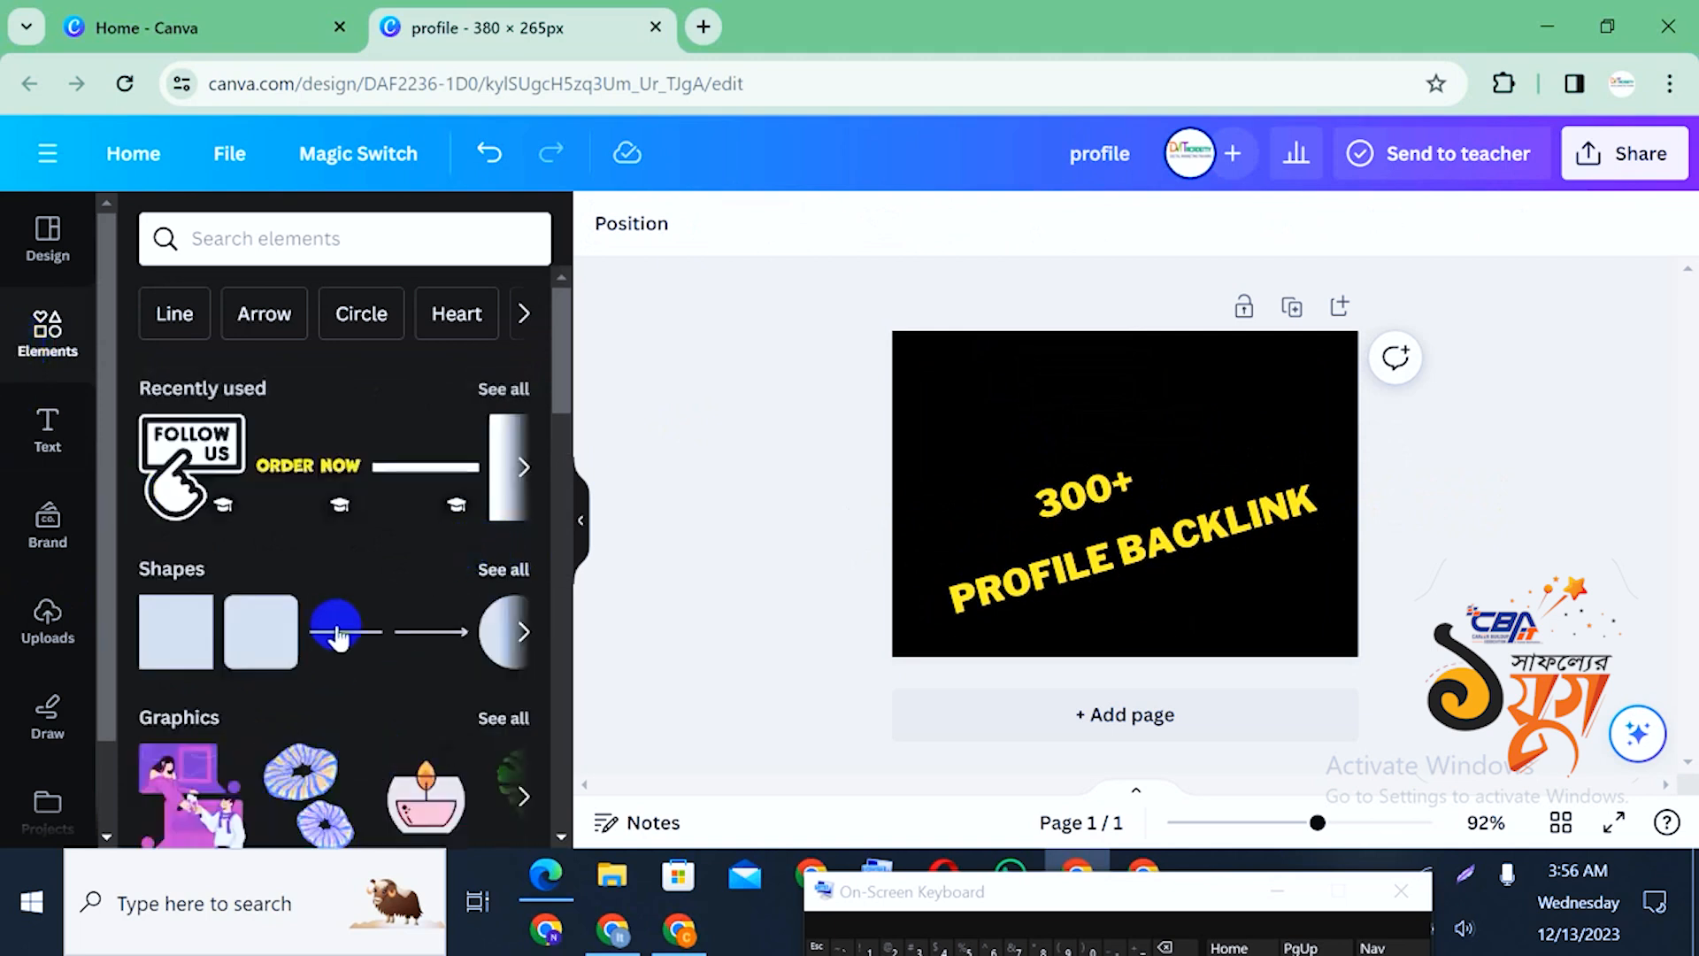
scroll(336, 633, down, 3)
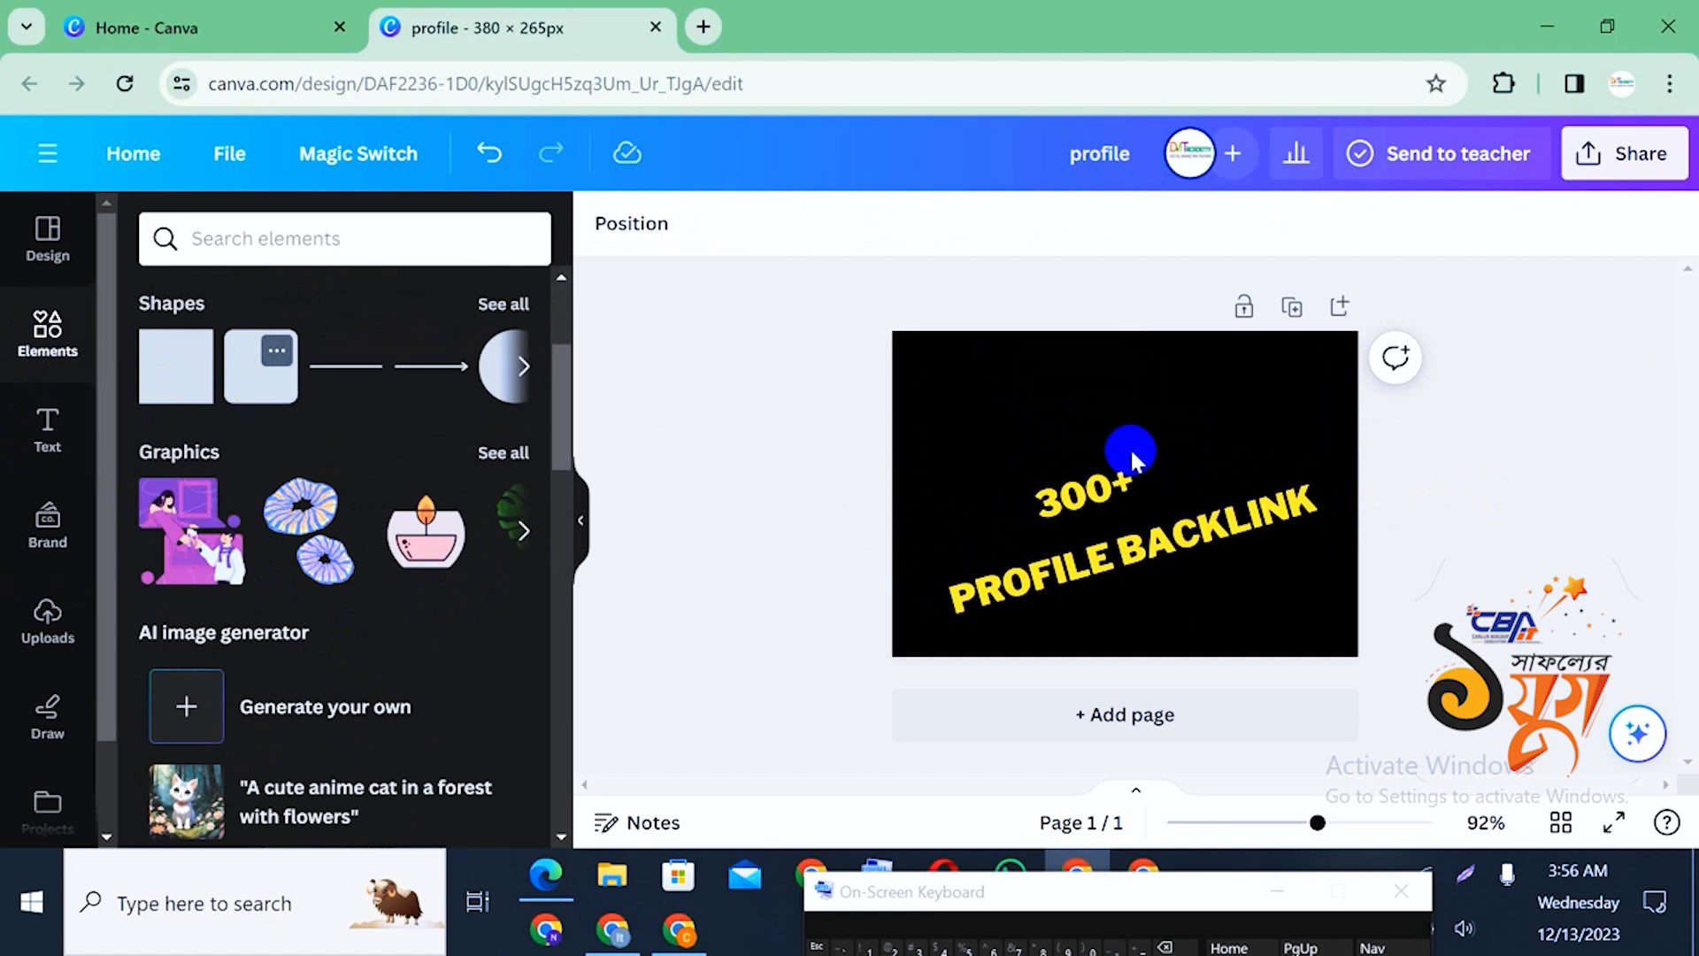
key(r)
drag(1126, 541, 1136, 485)
click(1396, 471)
click(1405, 380)
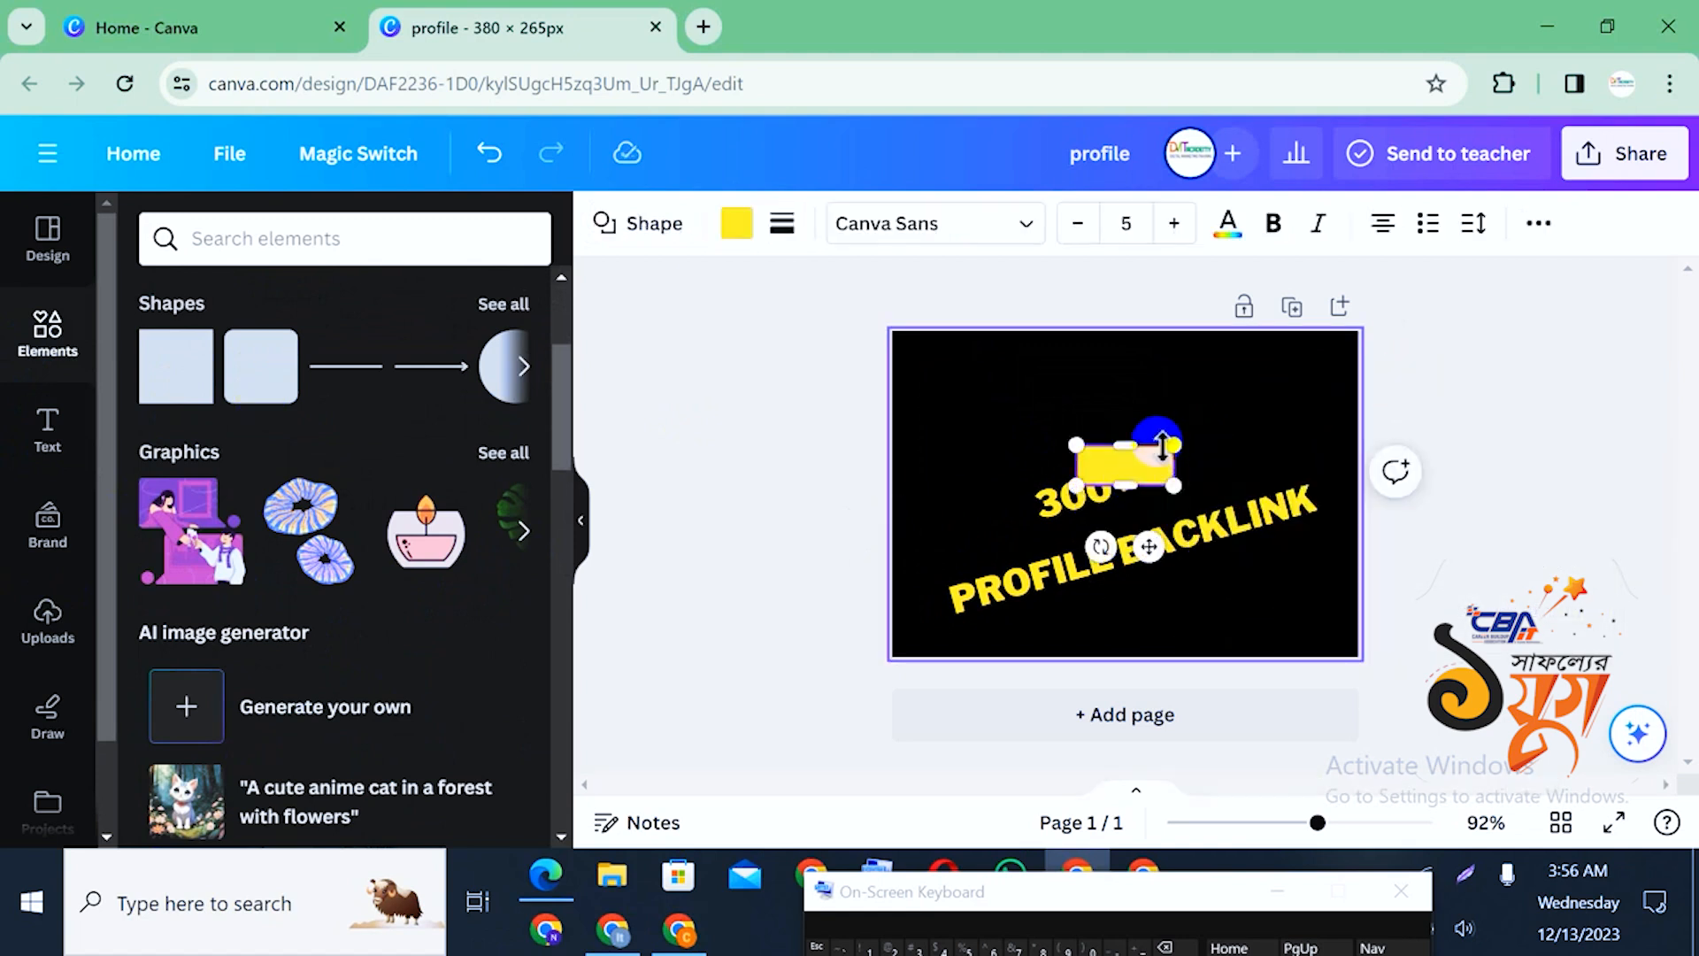
click(1141, 433)
drag(1135, 427, 993, 405)
click(1149, 401)
click(1048, 408)
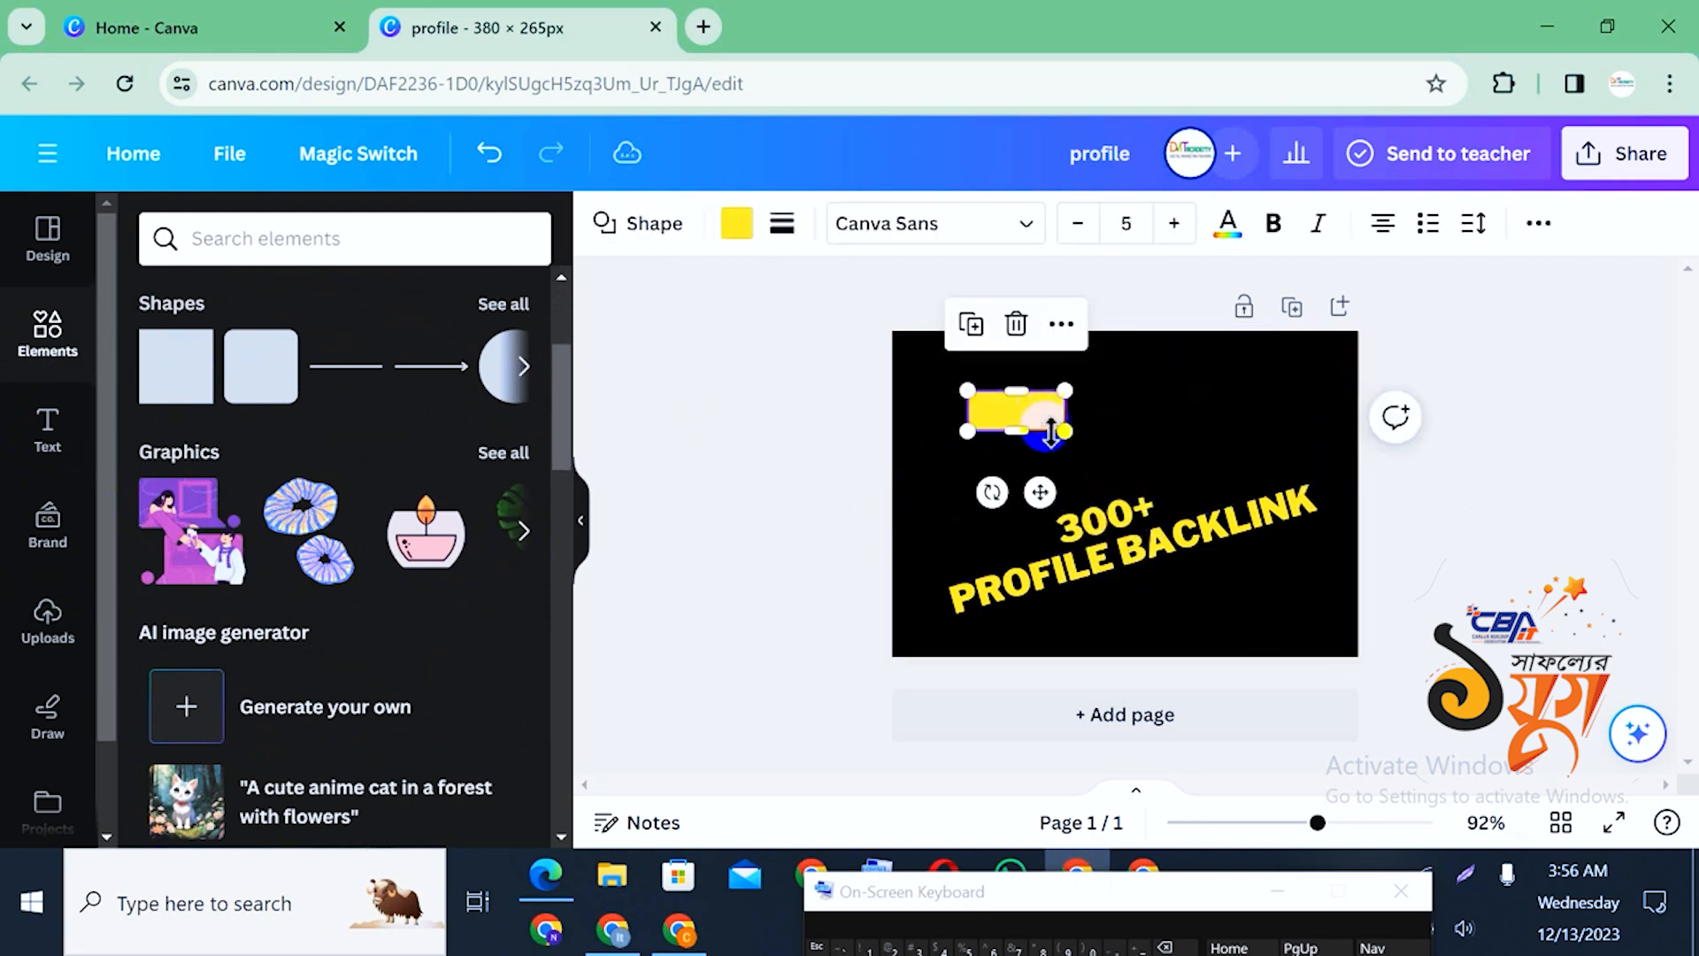
Rotate the yellow rectangle counterclockwise into an upward slant and place it near the page's upper-left corner
drag(992, 492, 1024, 482)
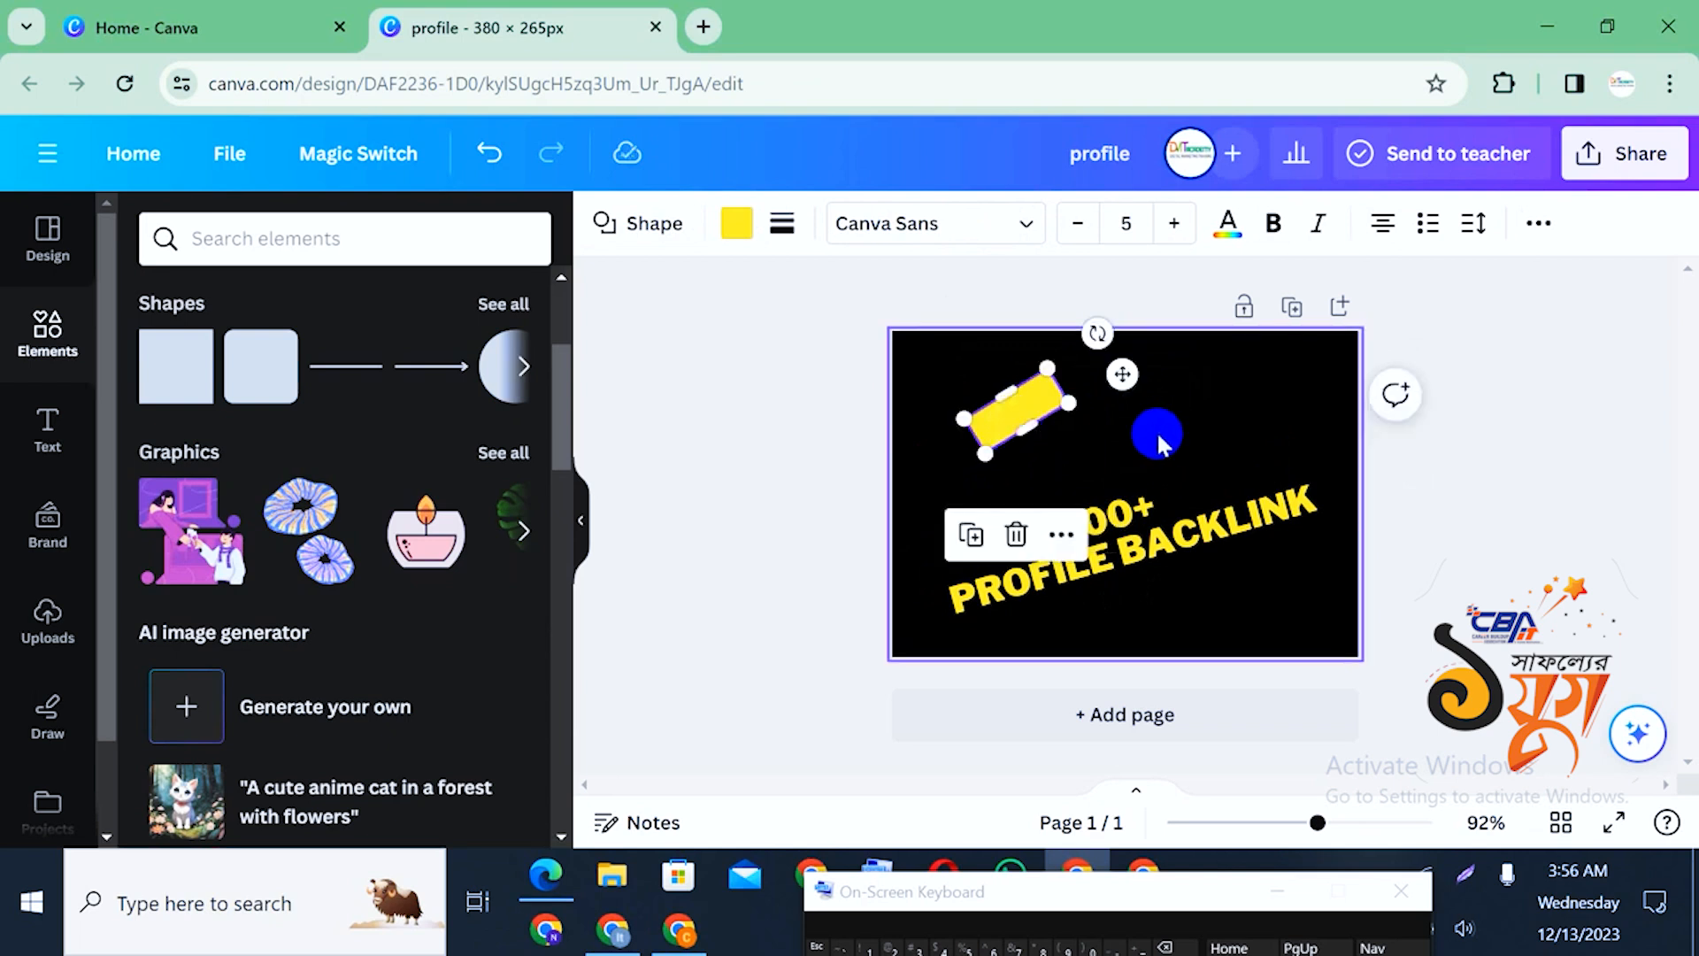
click(1159, 443)
drag(1033, 412, 982, 380)
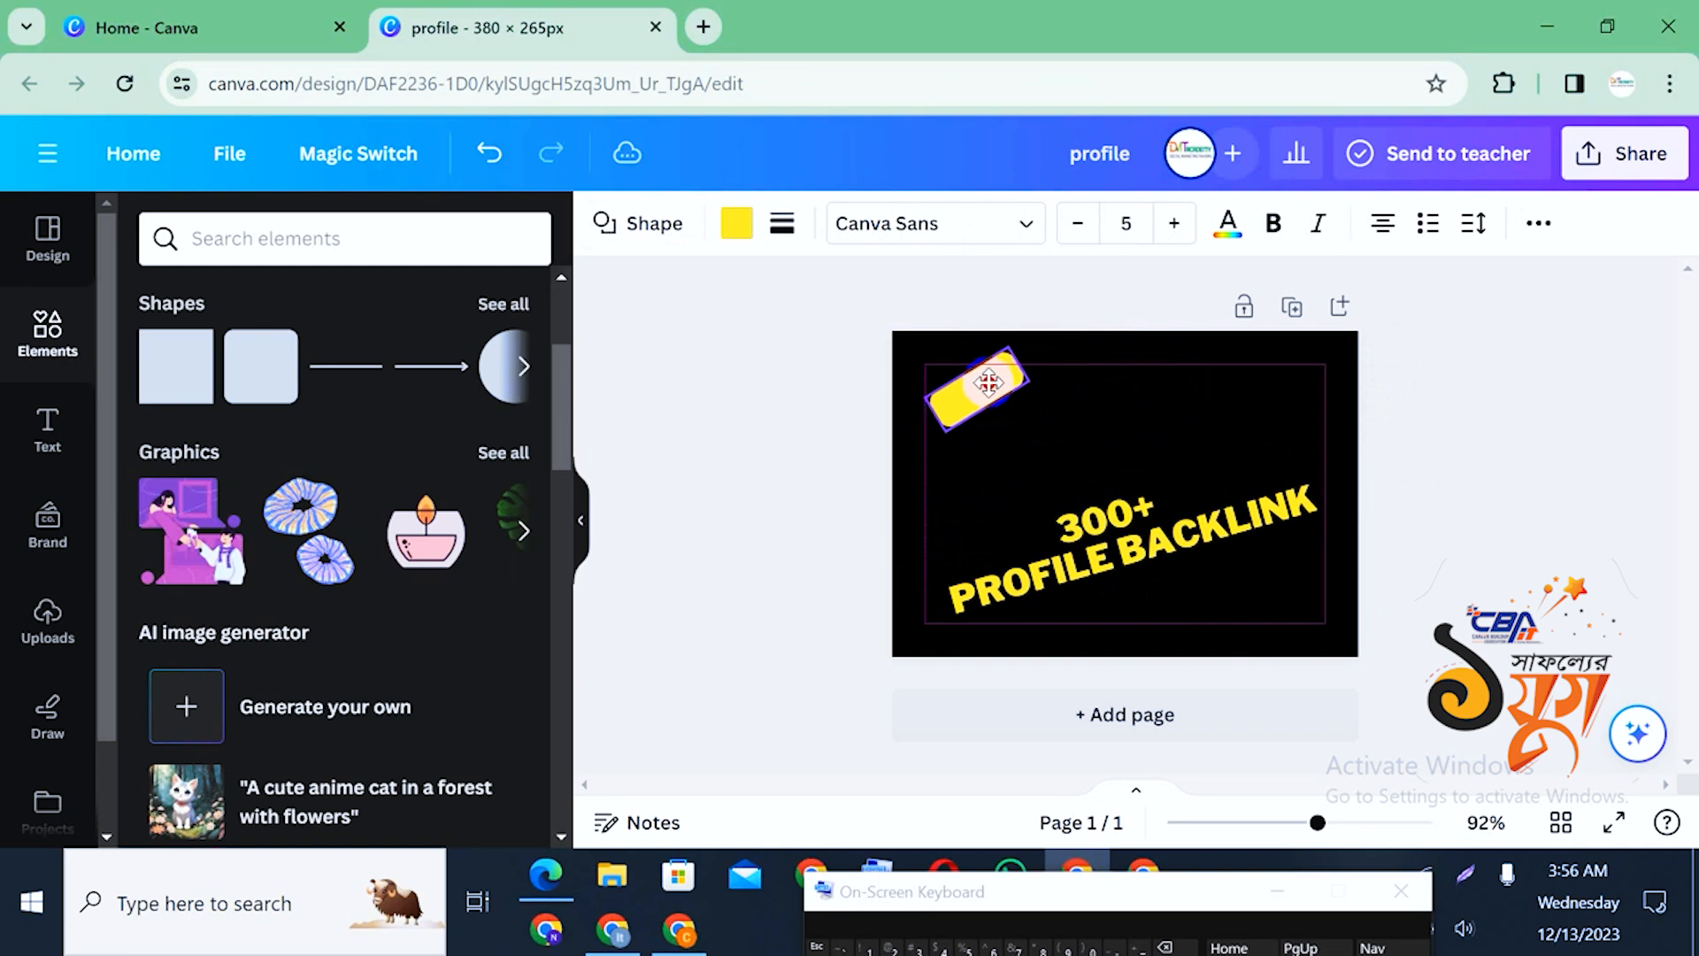
mouse_move(1029, 389)
mouse_down()
mouse_move(1089, 383)
mouse_move(997, 389)
mouse_up()
click(1144, 413)
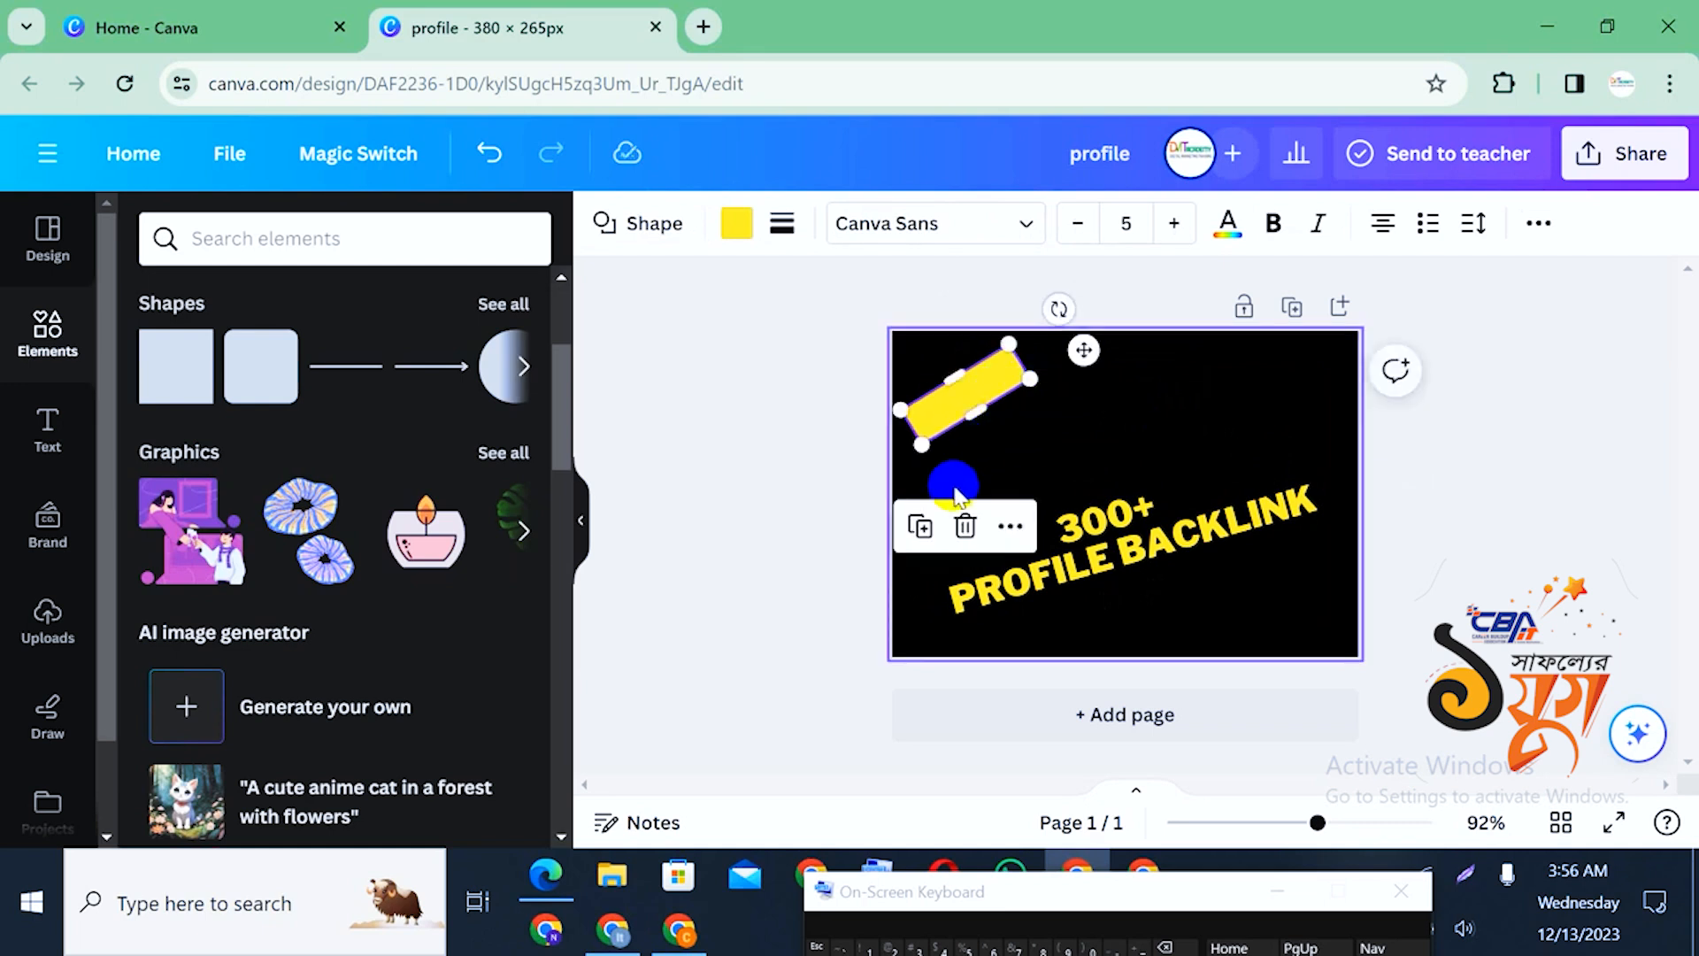
drag(1070, 317, 1078, 328)
click(1013, 419)
drag(990, 375, 1004, 371)
click(1221, 398)
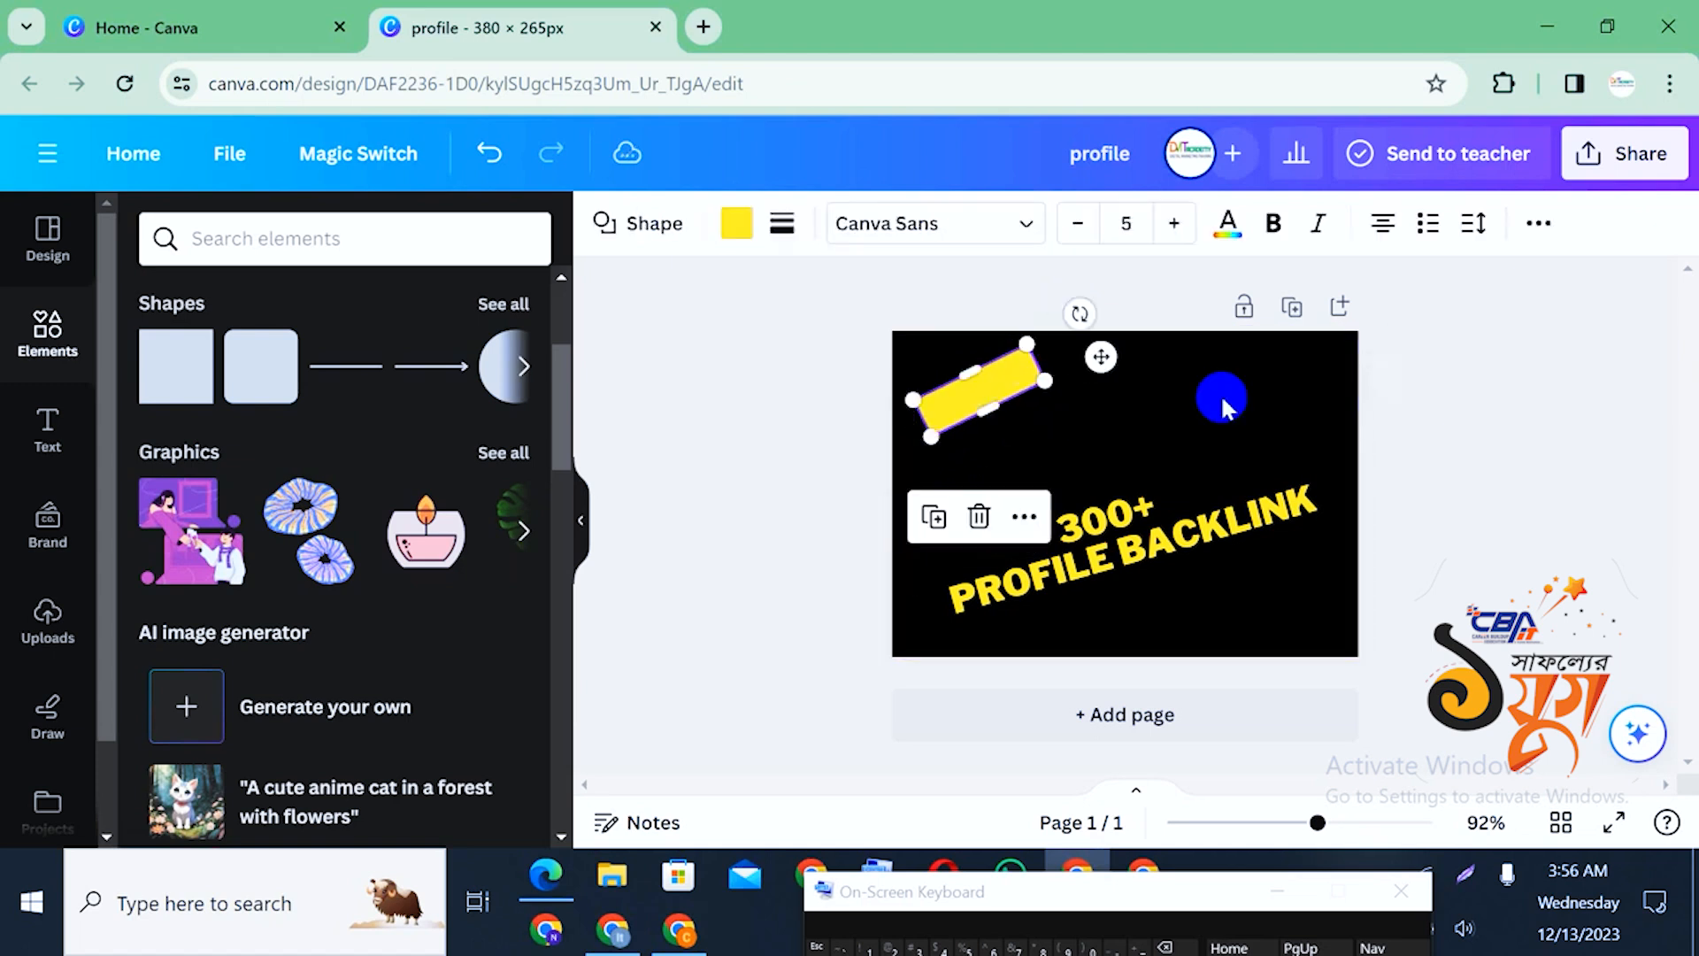
Move the "300+" text onto the yellow rectangle and color it dark blue
drag(1122, 513, 1002, 370)
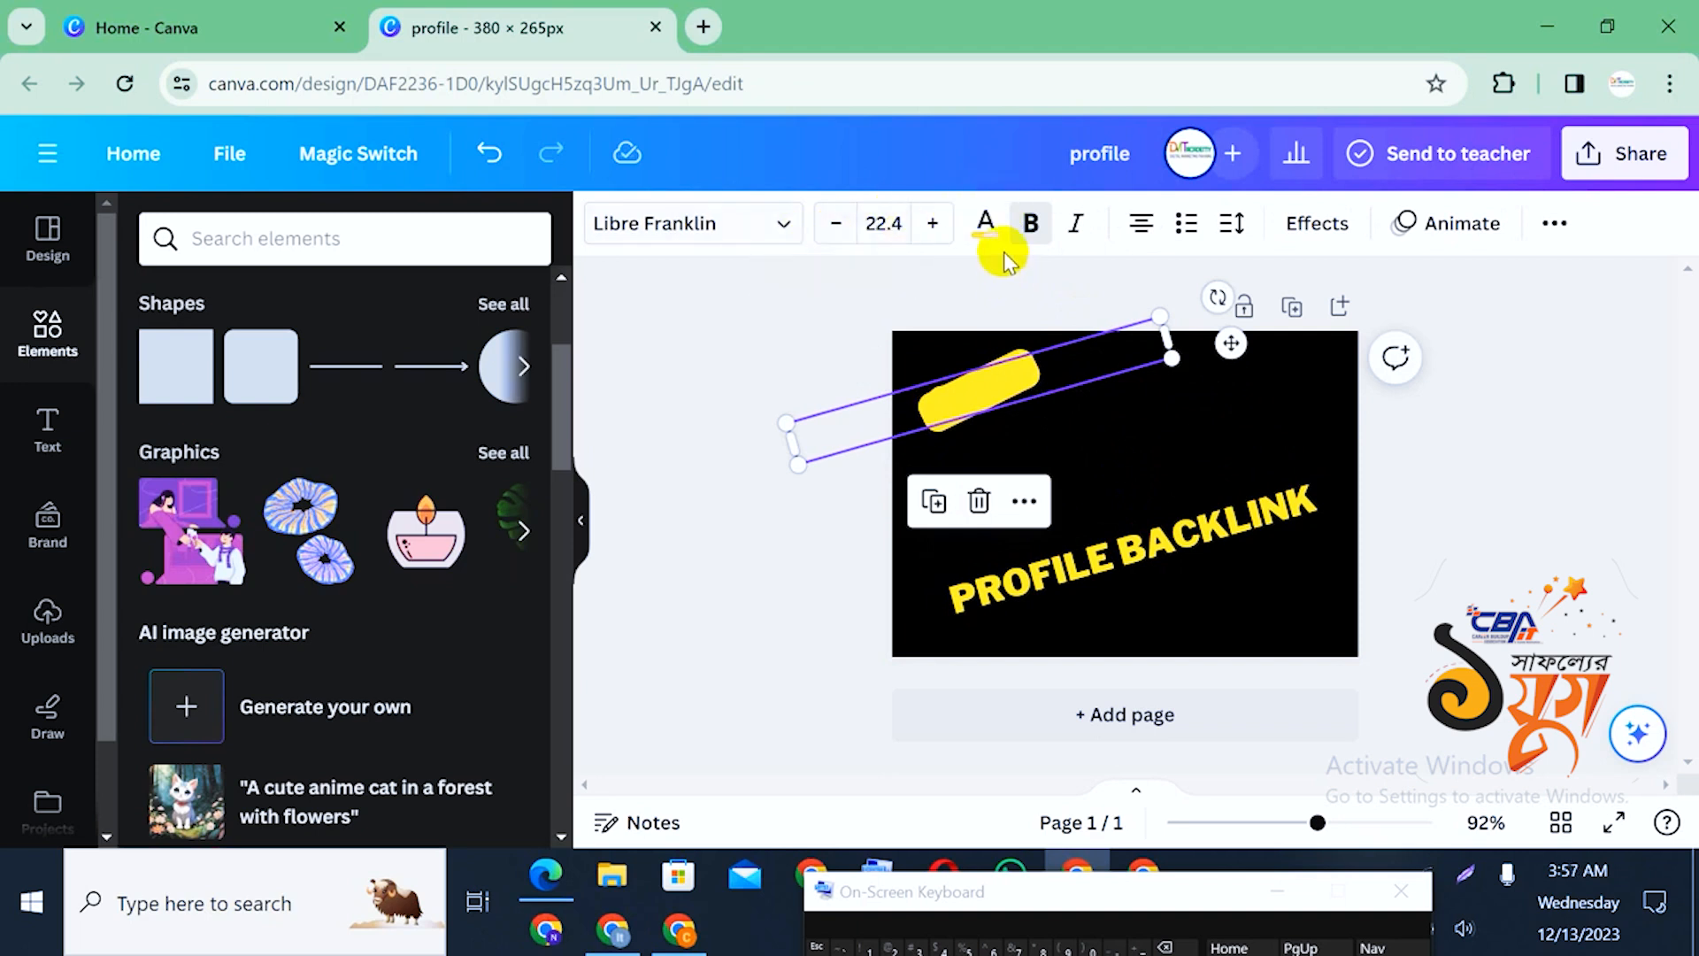
click(982, 234)
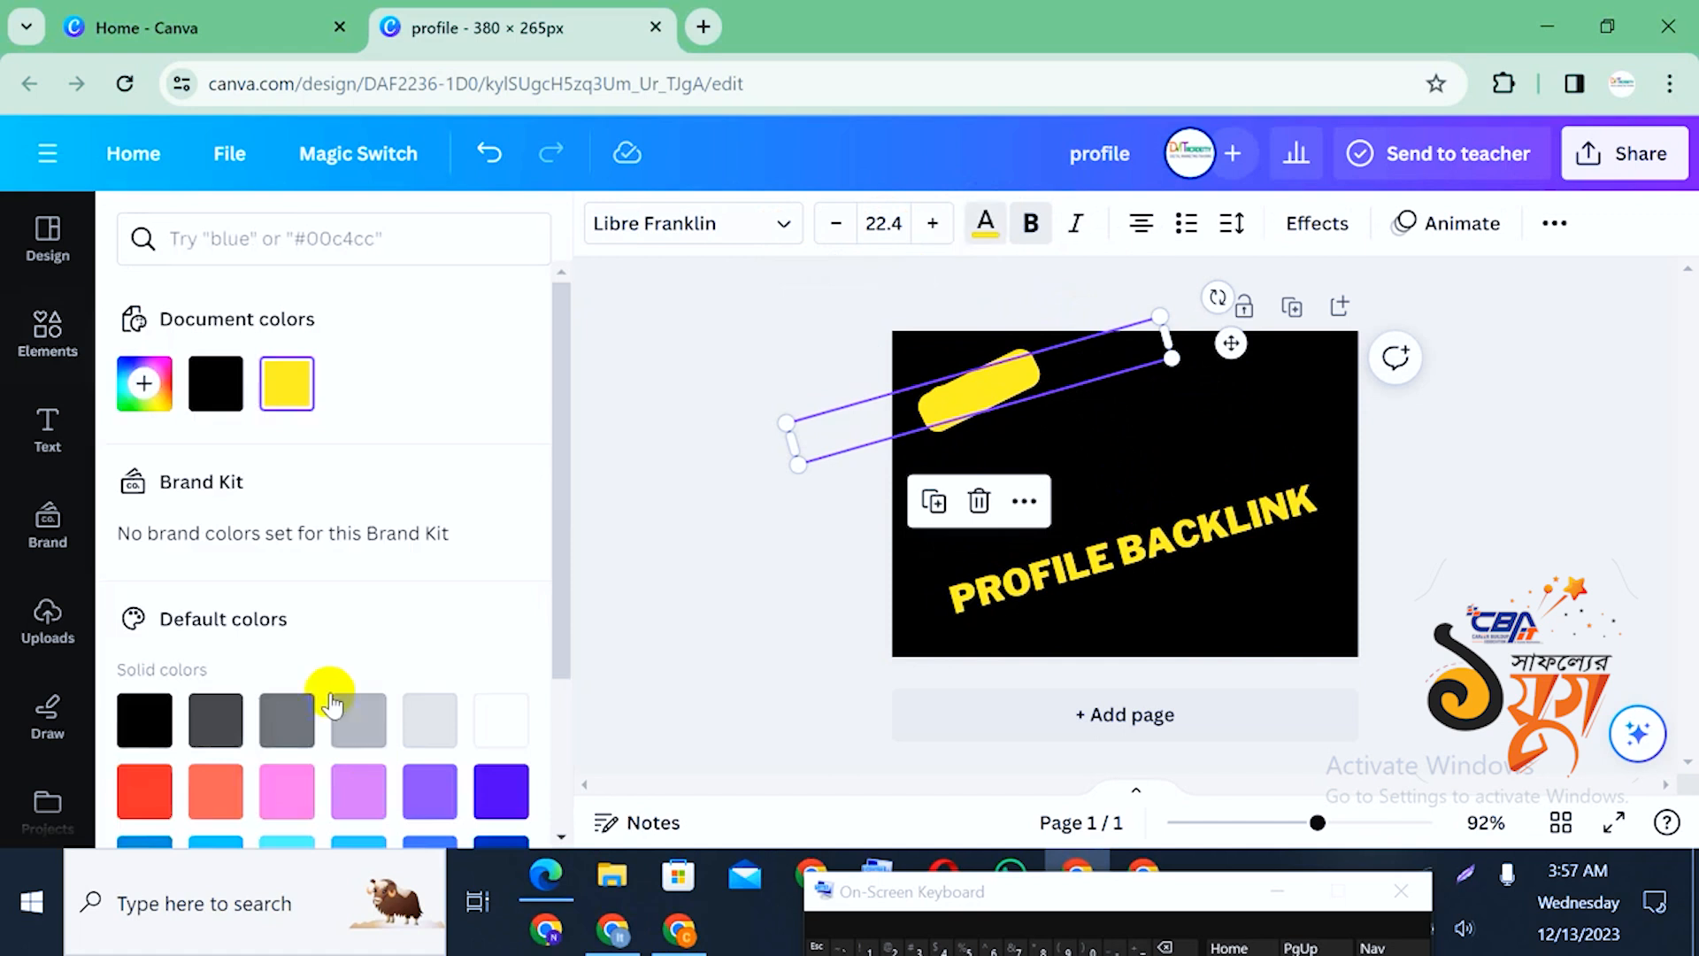
scroll(292, 646, down, 3)
click(215, 579)
click(371, 644)
click(429, 644)
click(502, 643)
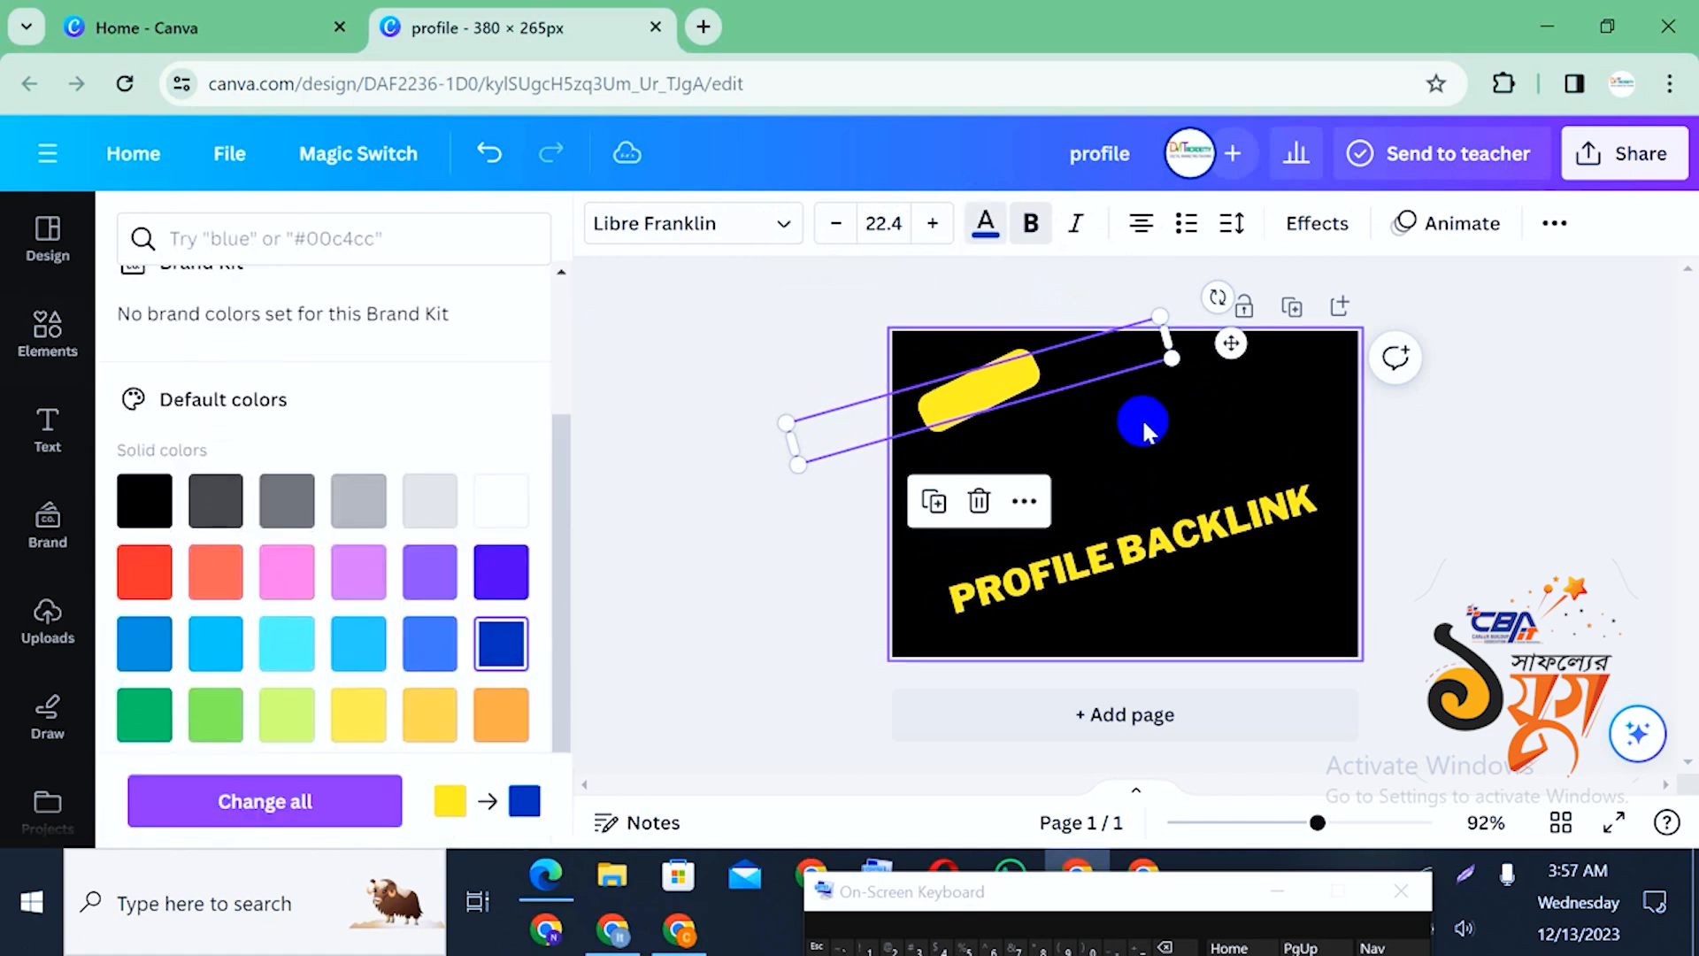
Move the "300+" text off the yellow rectangle, copy its wording and delete the text box
click(1001, 388)
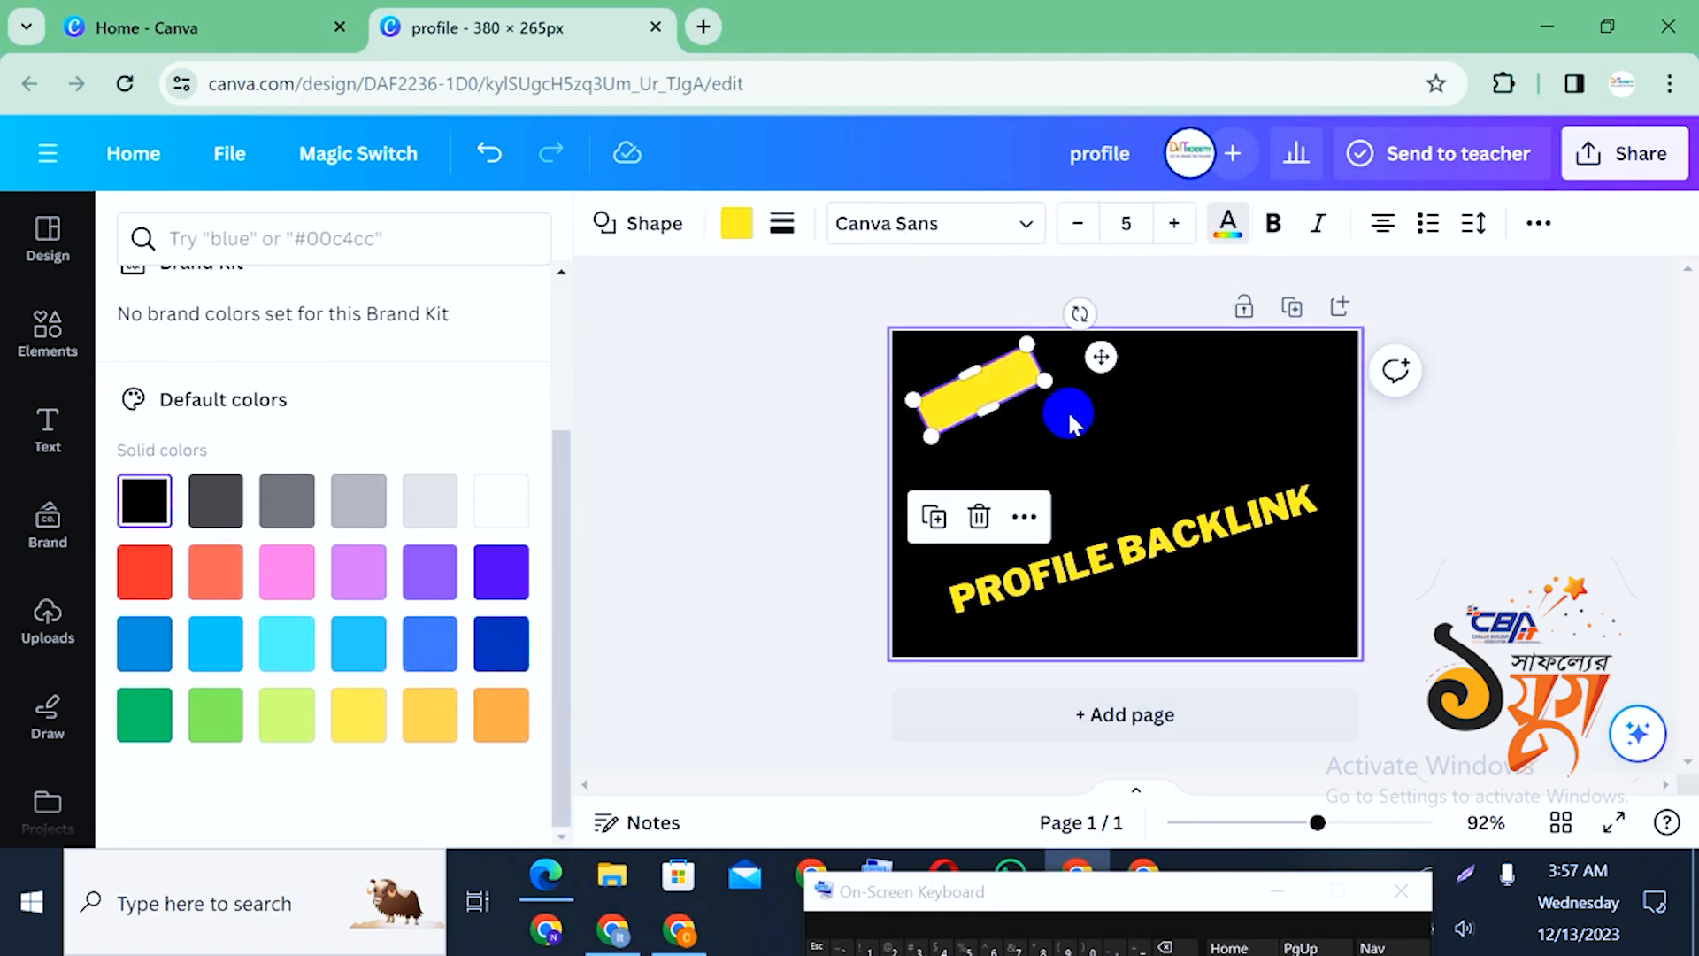
click(1075, 417)
click(1076, 368)
drag(1076, 365, 1095, 458)
double_click(1083, 461)
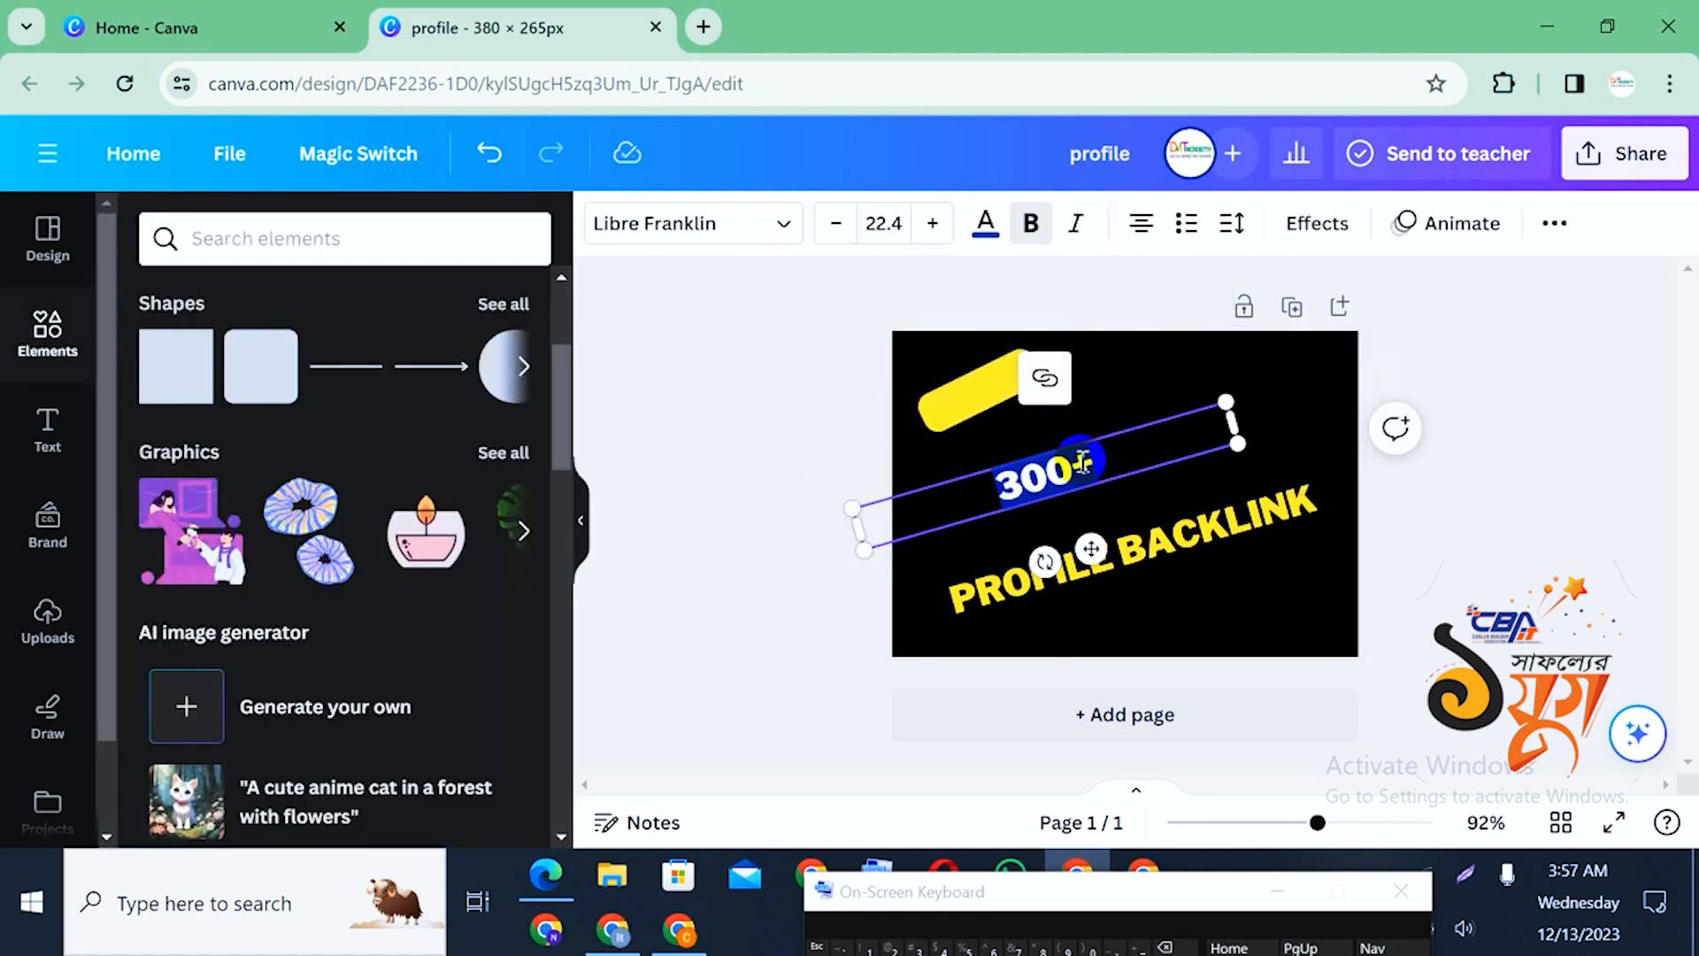
right_click(1083, 461)
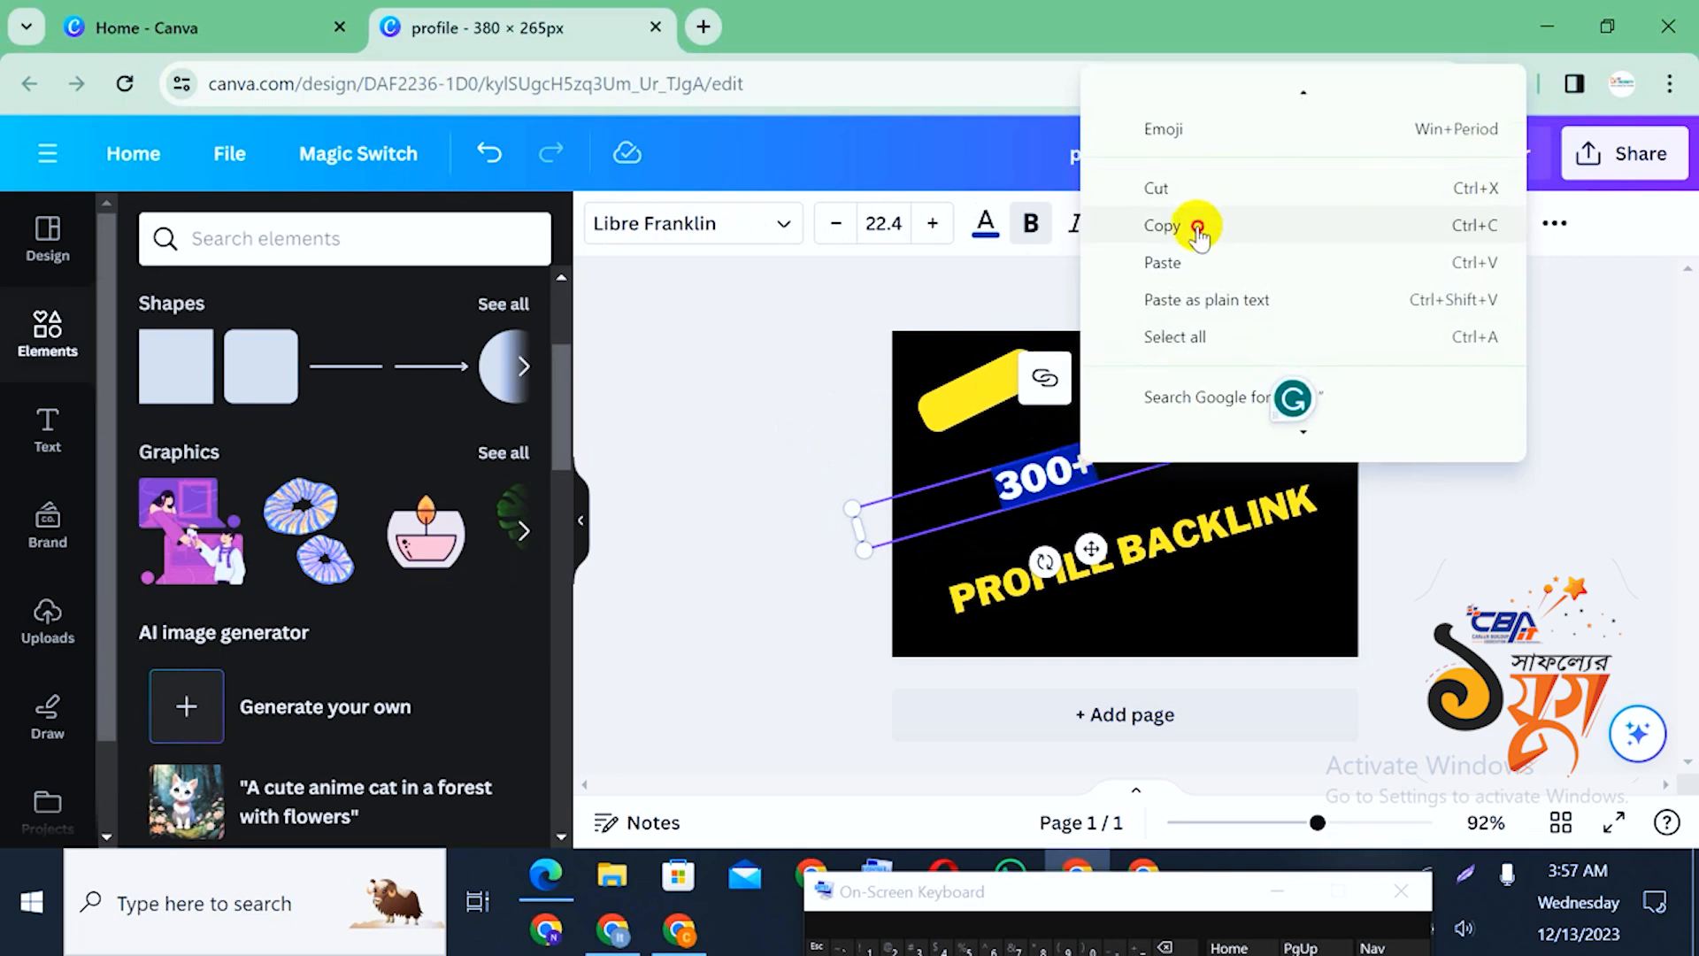
click(1197, 228)
click(1119, 454)
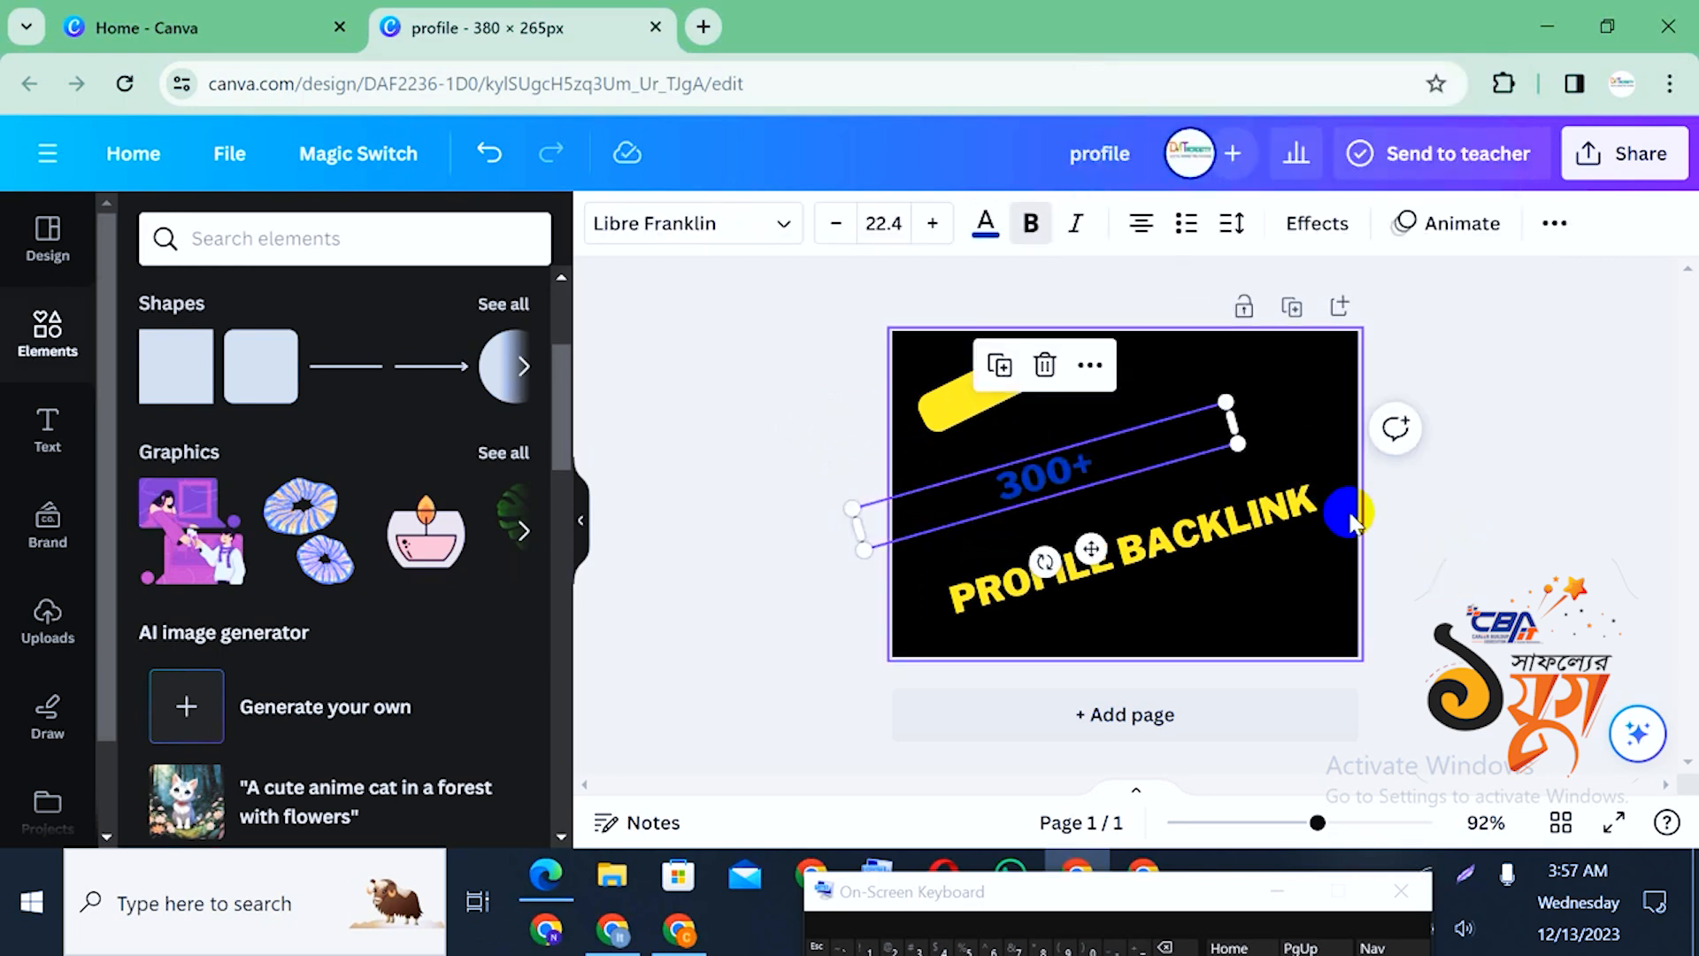
key(Delete)
Place a copy of the "PROFILE BACKLINK" text over the yellow rectangle and replace its wording with "300+"
drag(1186, 553, 1035, 376)
click(1037, 375)
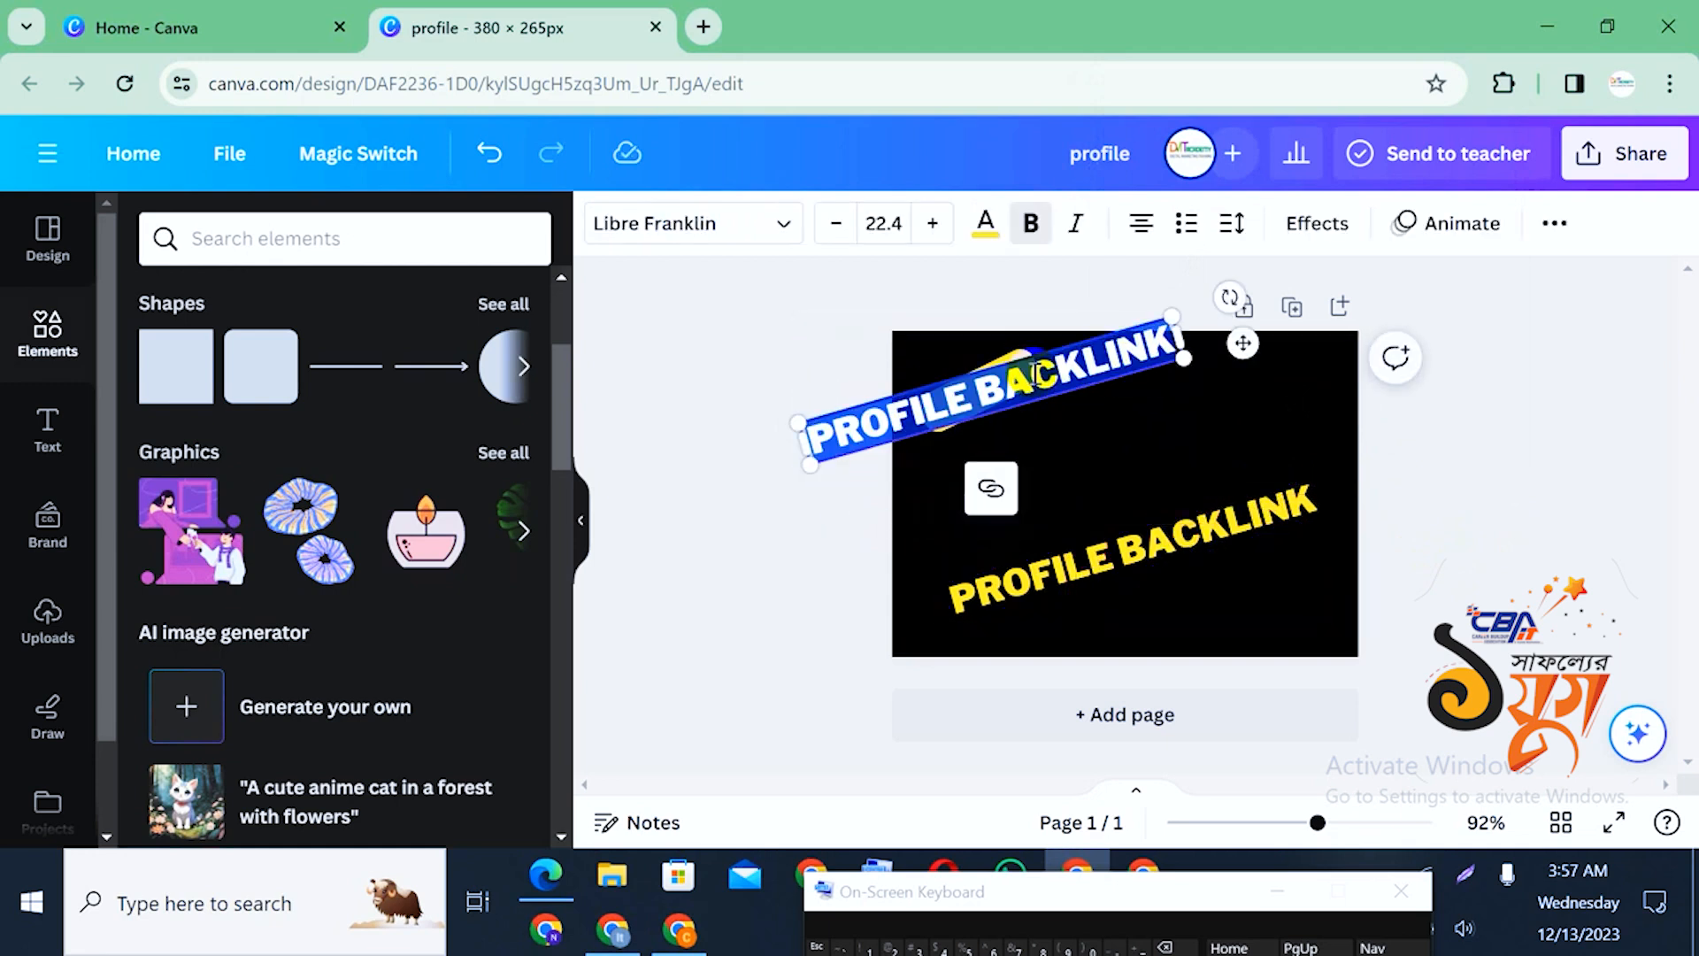
key(BackSpace)
click(1225, 415)
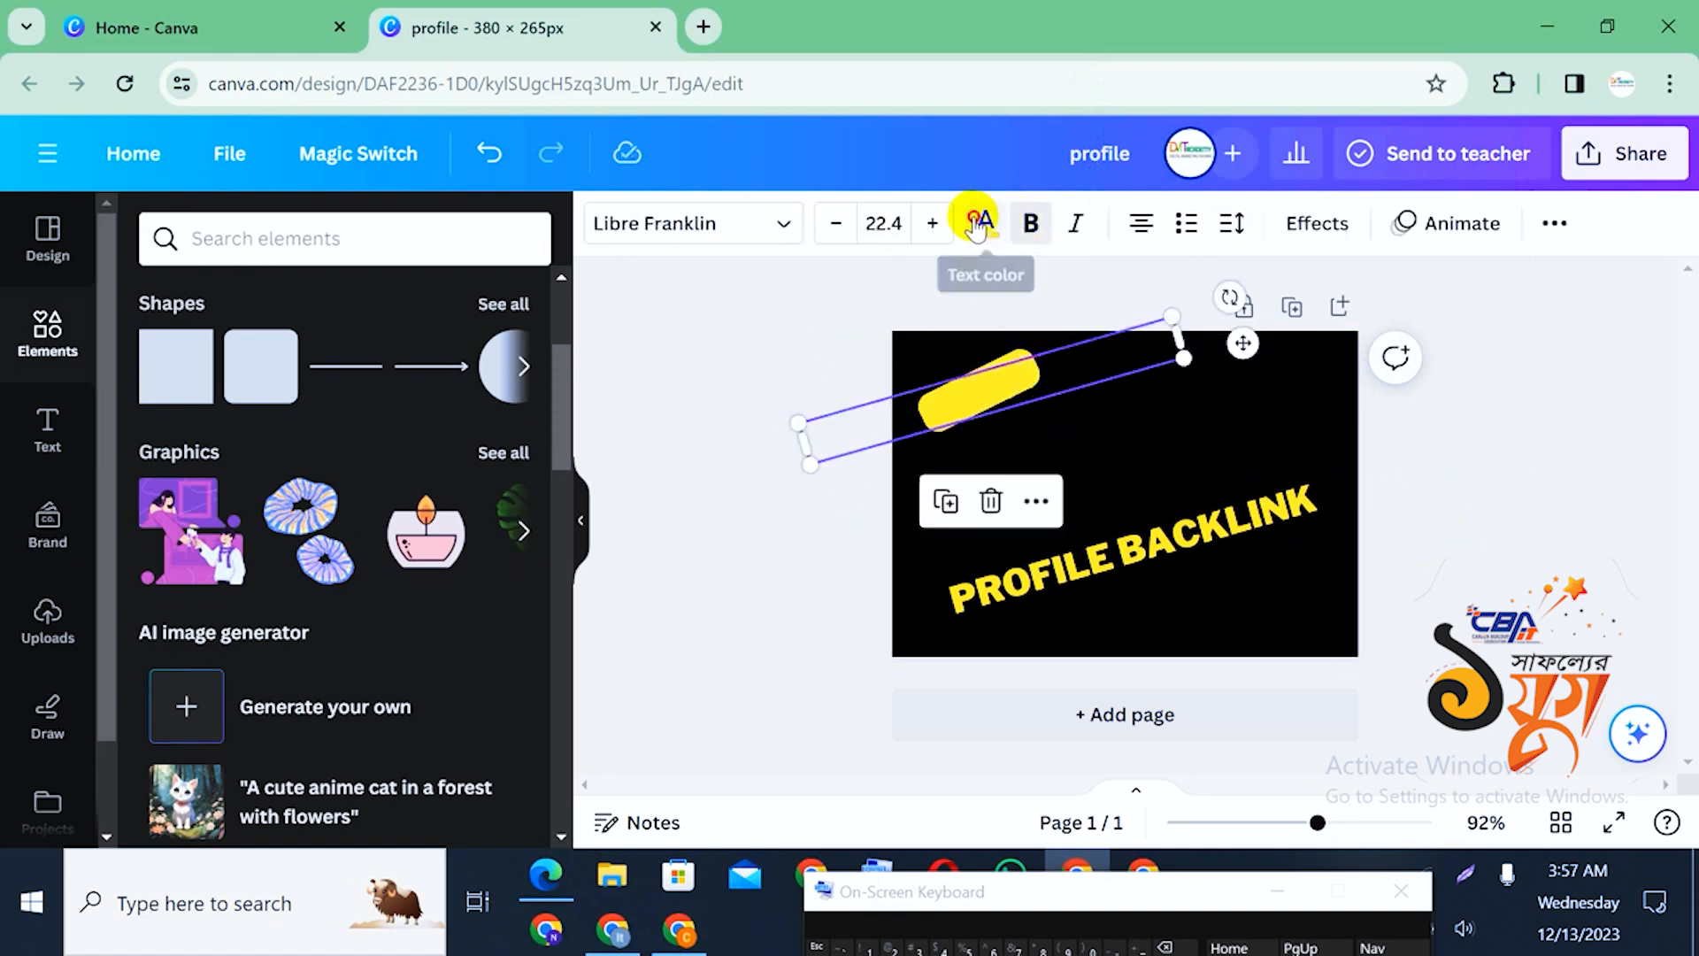
Color the "300+" text on the yellow rectangle black
click(975, 226)
click(215, 383)
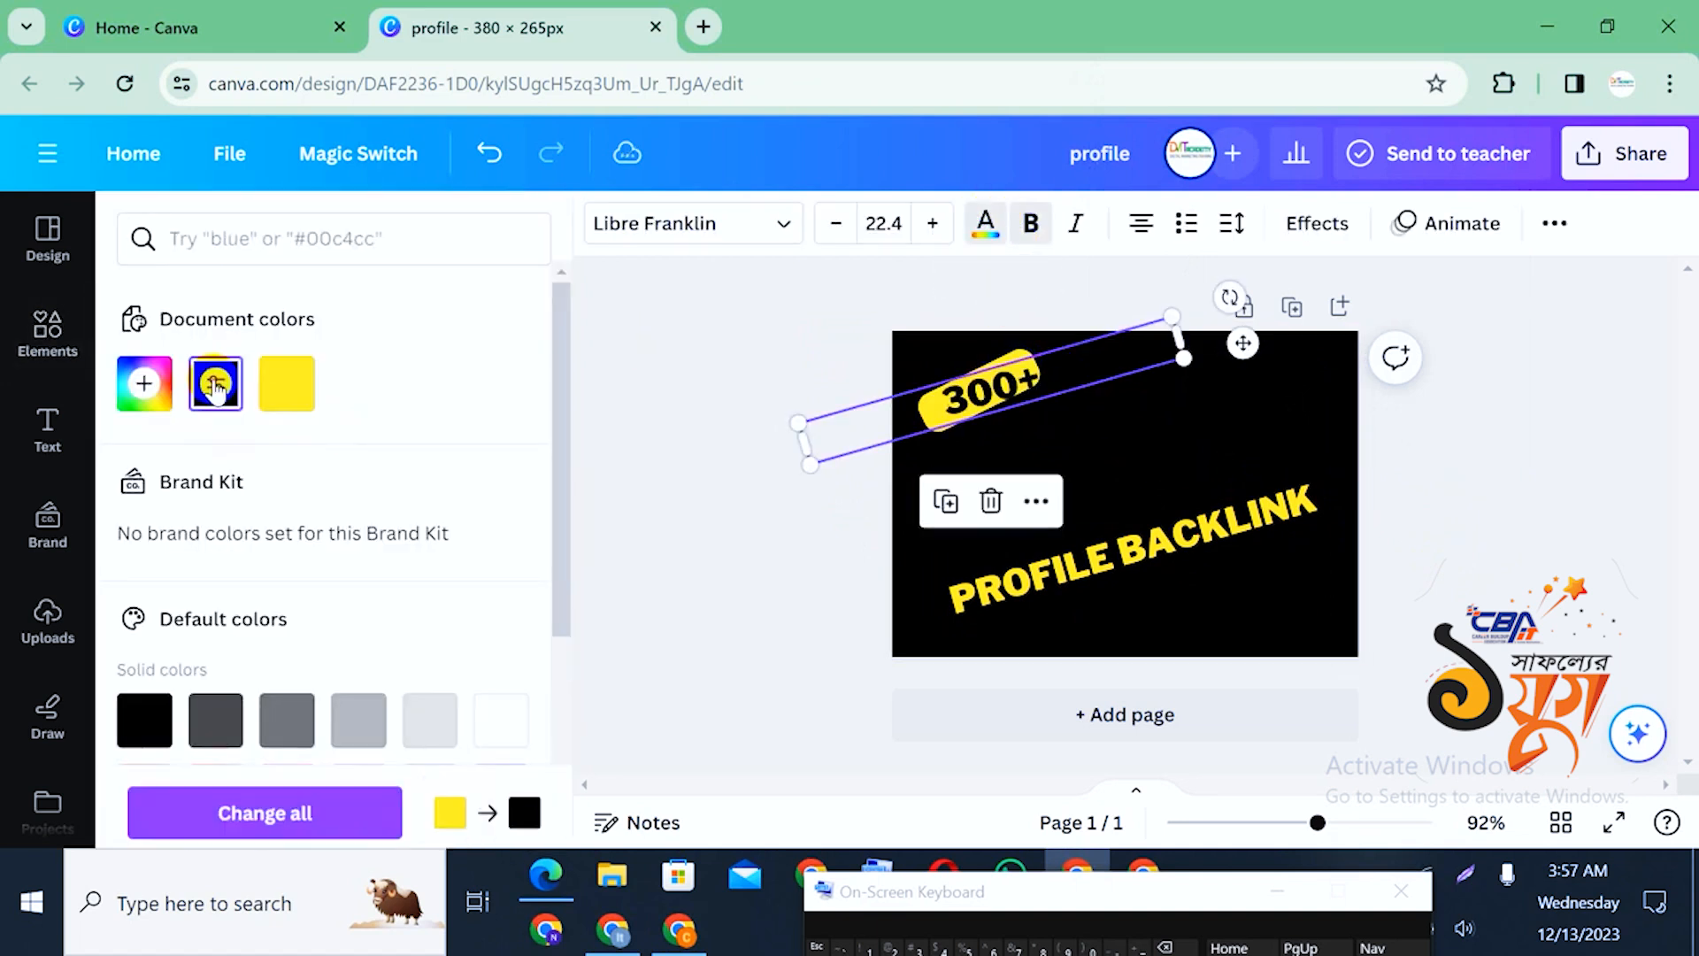
click(1100, 428)
click(1044, 390)
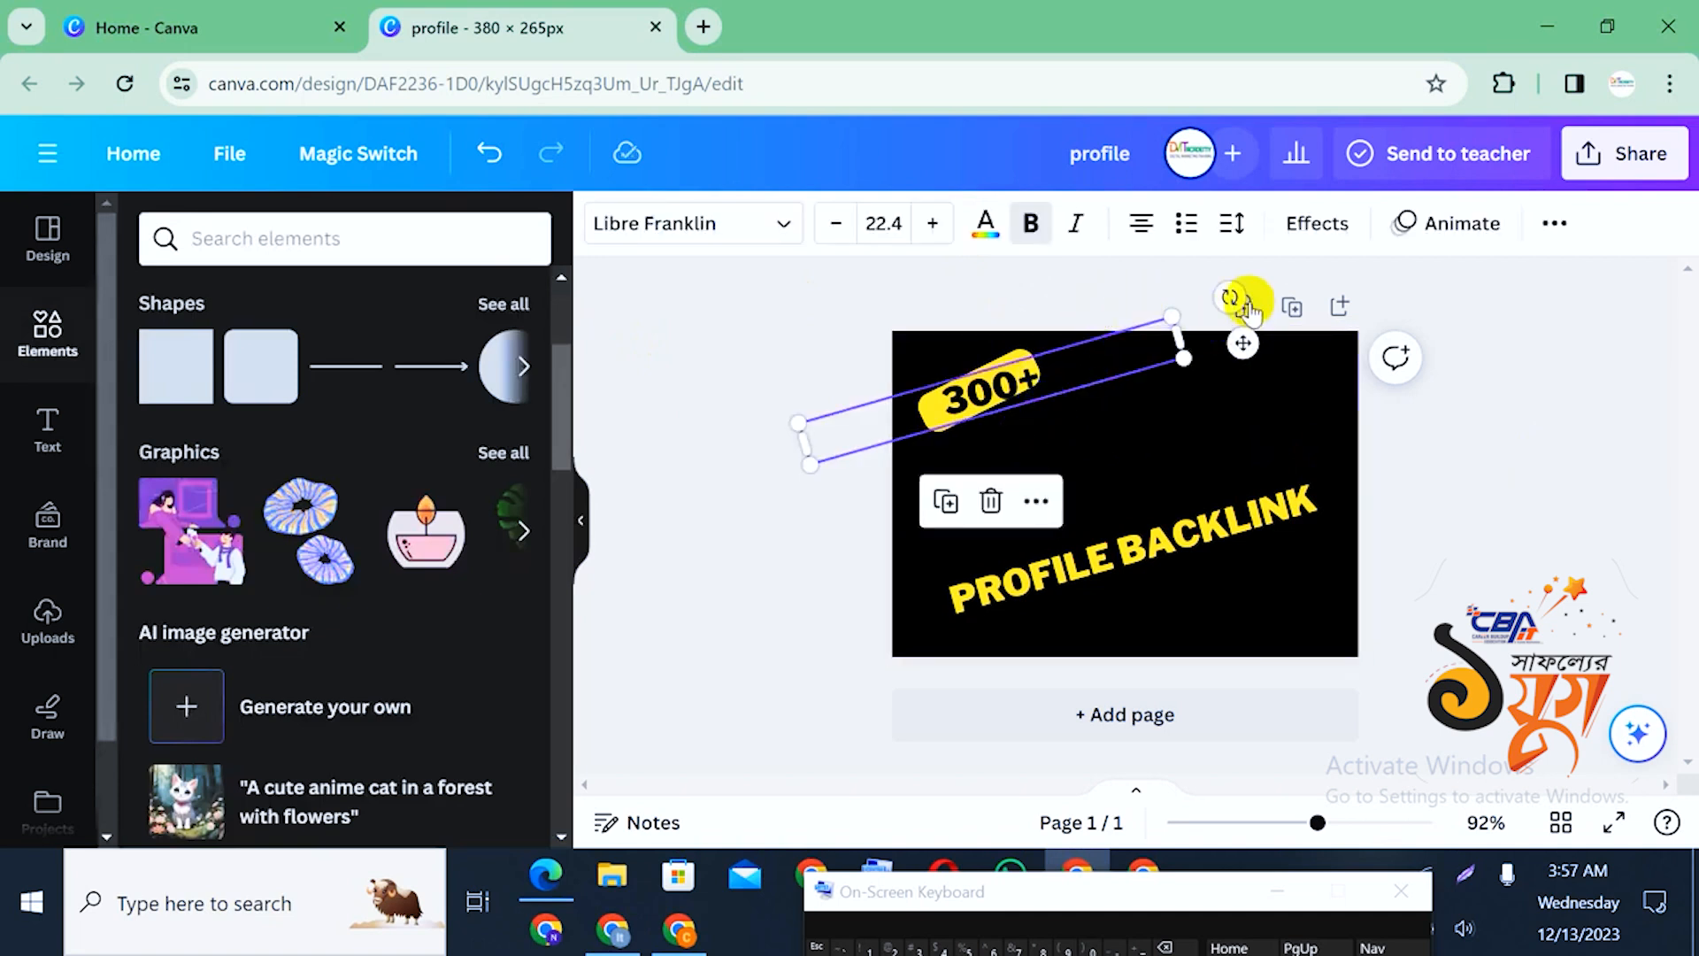
Rotate the "300+" text to match the yellow rectangle's slant and center it on the shape
drag(1227, 295, 1260, 232)
click(1446, 492)
drag(988, 393, 994, 398)
click(1448, 493)
Move the "PROFILE BACKLINK" text up beside the "300+" label, flatten its slant and place it against the page's right edge
drag(1168, 508, 1066, 424)
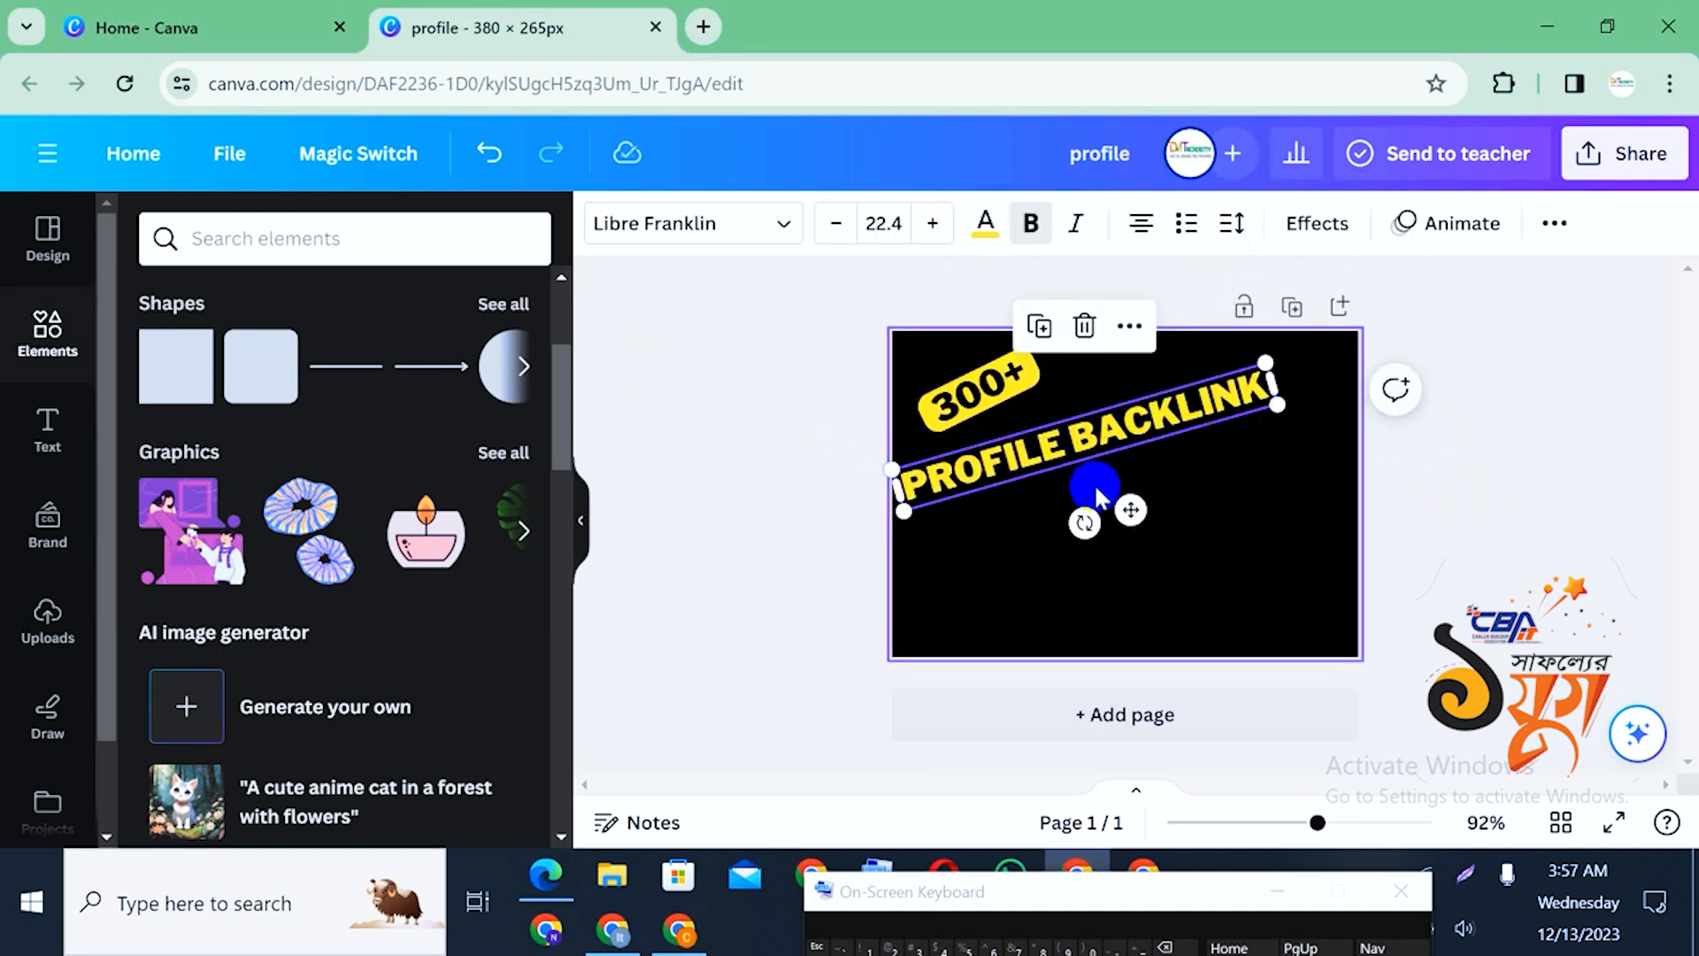
drag(1090, 516, 1108, 460)
drag(1107, 460, 1183, 418)
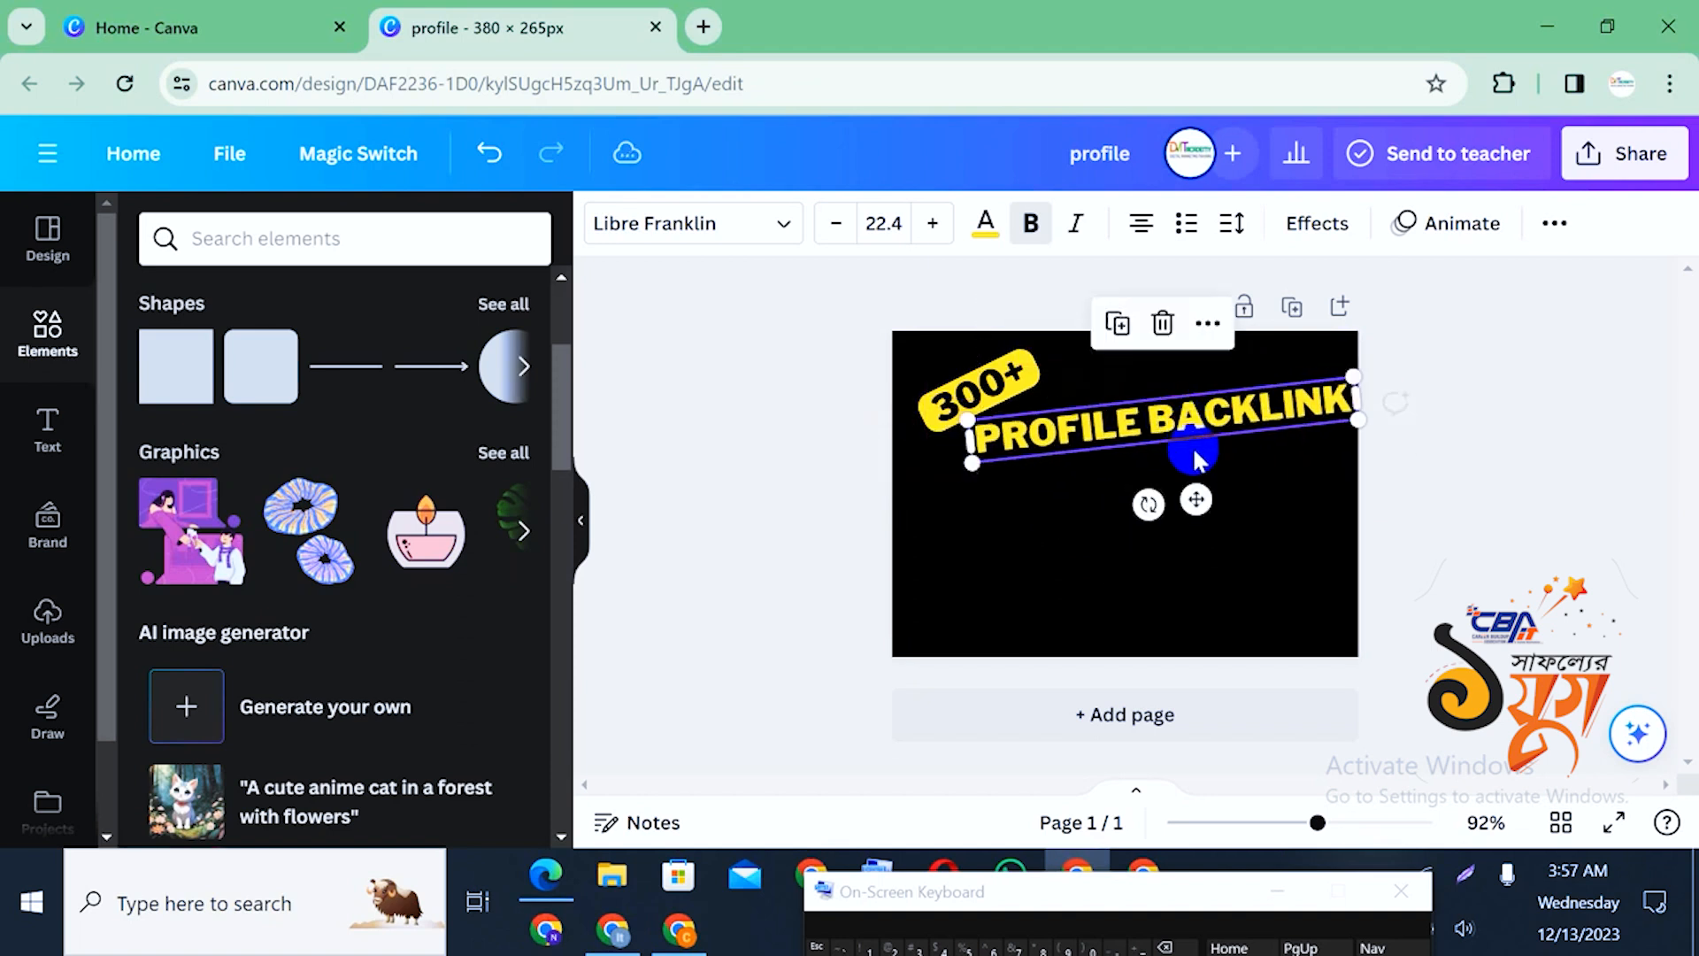
click(1447, 556)
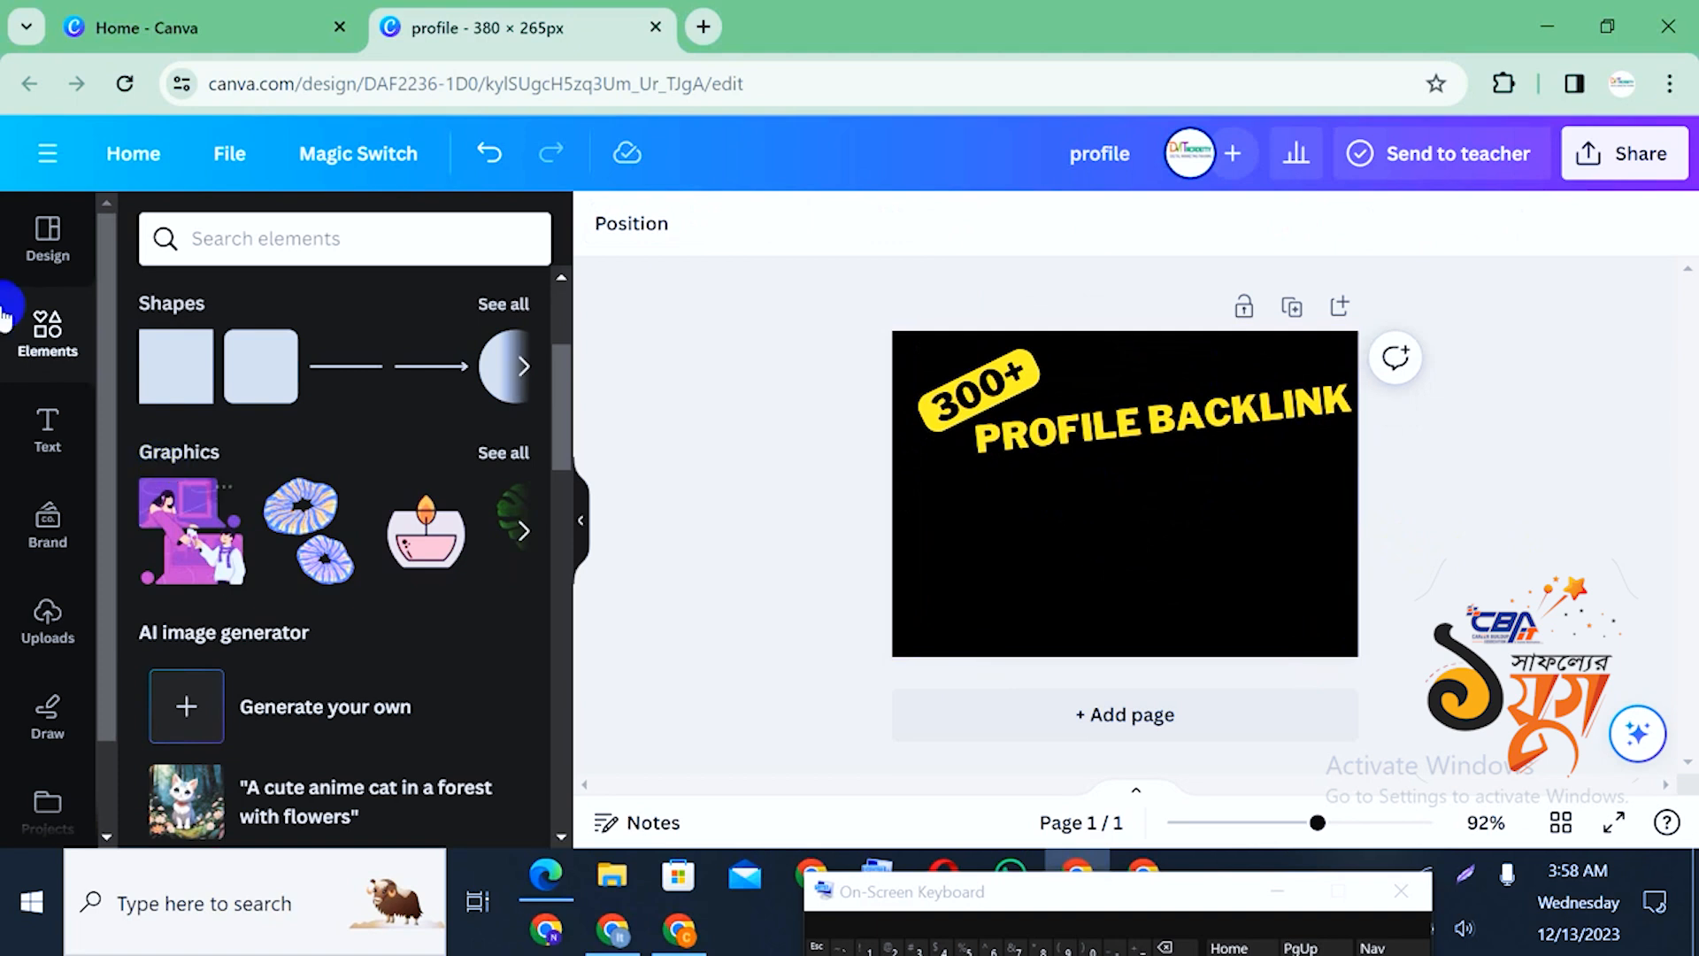
Add the uploaded social media icons image and size it to fit the page's lower-left area
click(51, 632)
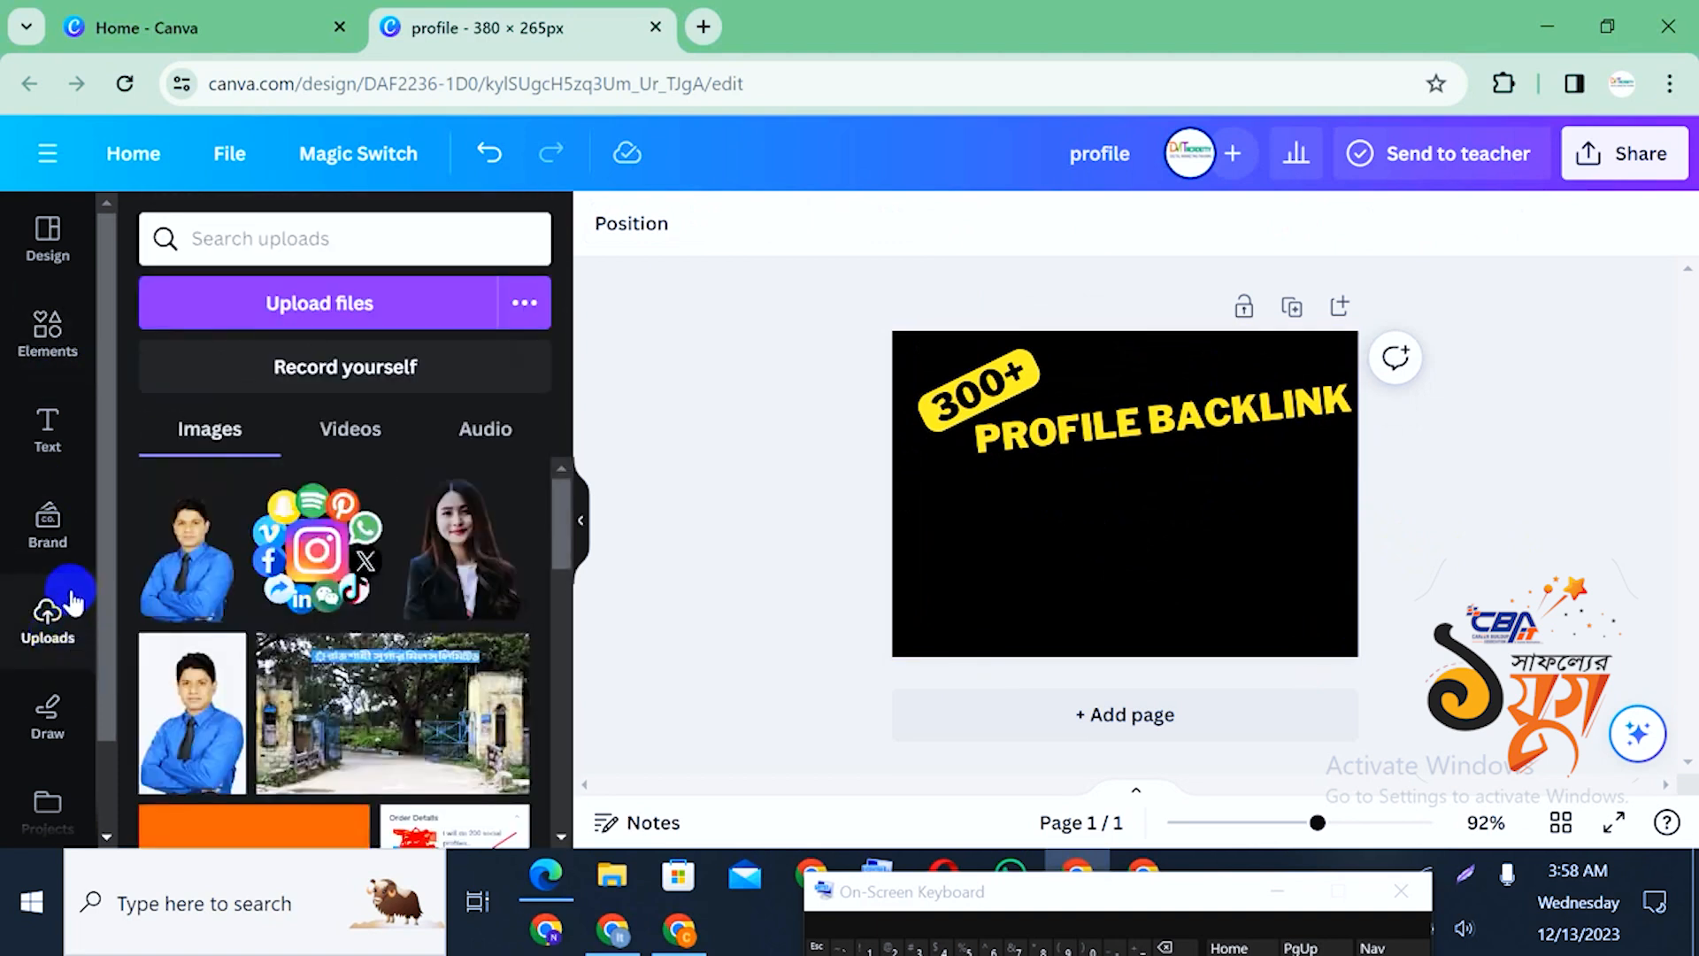
click(316, 553)
drag(1119, 506, 996, 559)
drag(917, 455, 943, 535)
click(1395, 603)
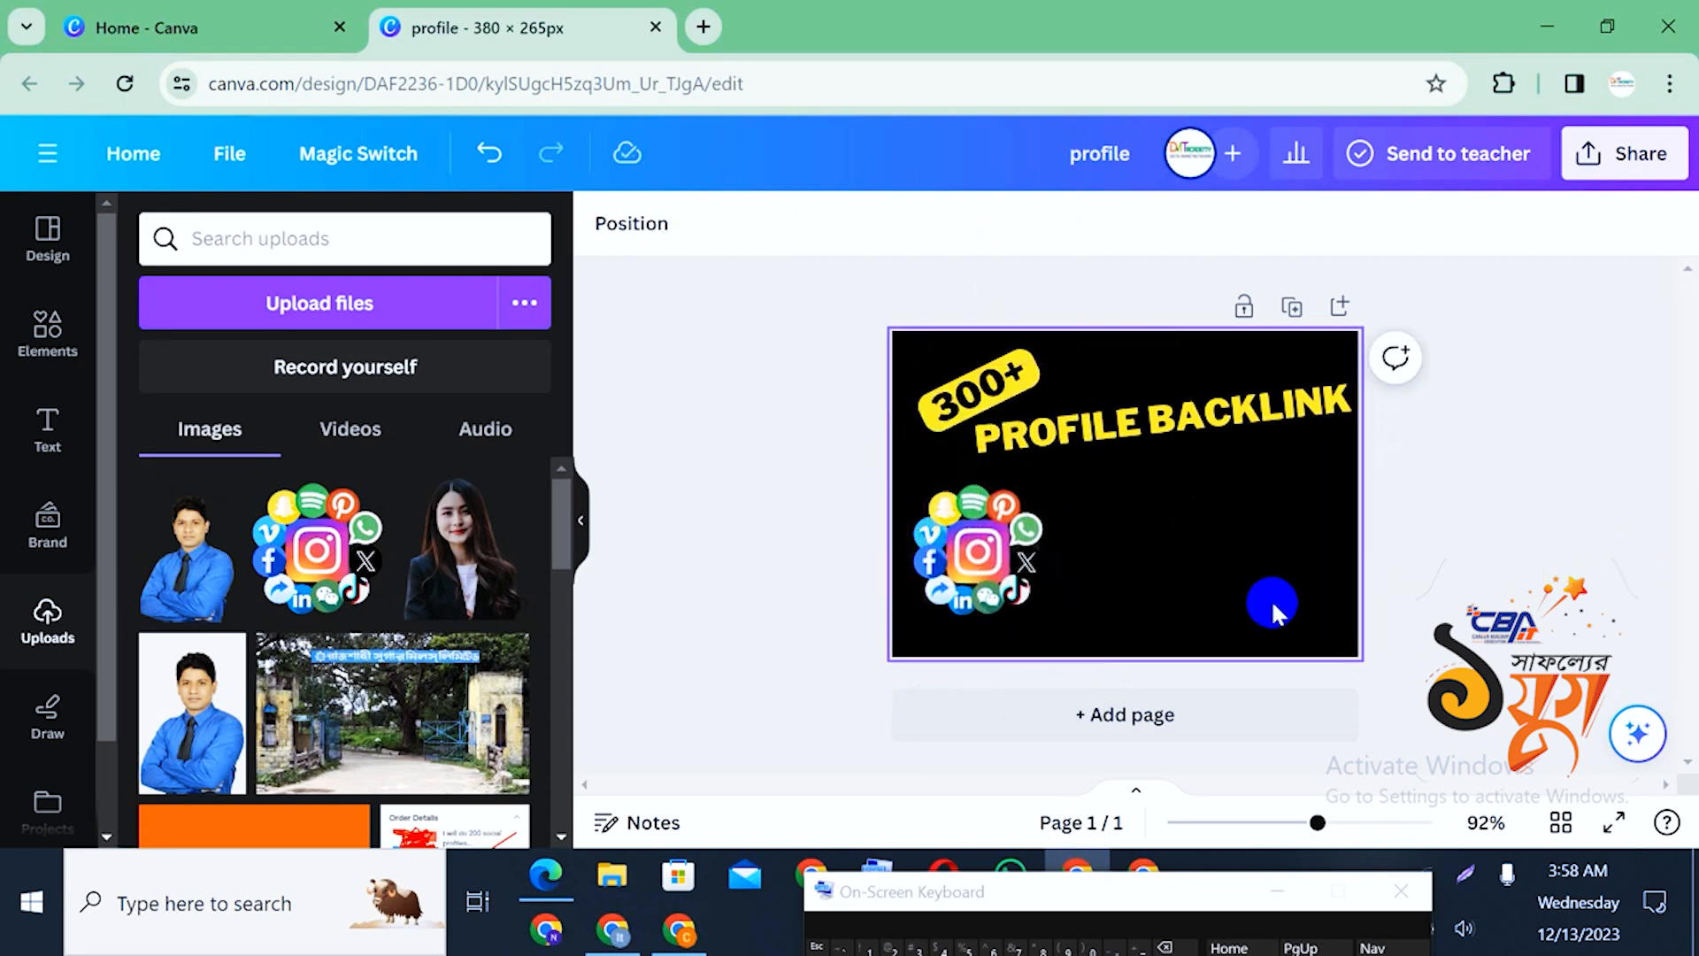
click(984, 599)
drag(1050, 622, 1068, 643)
click(1232, 609)
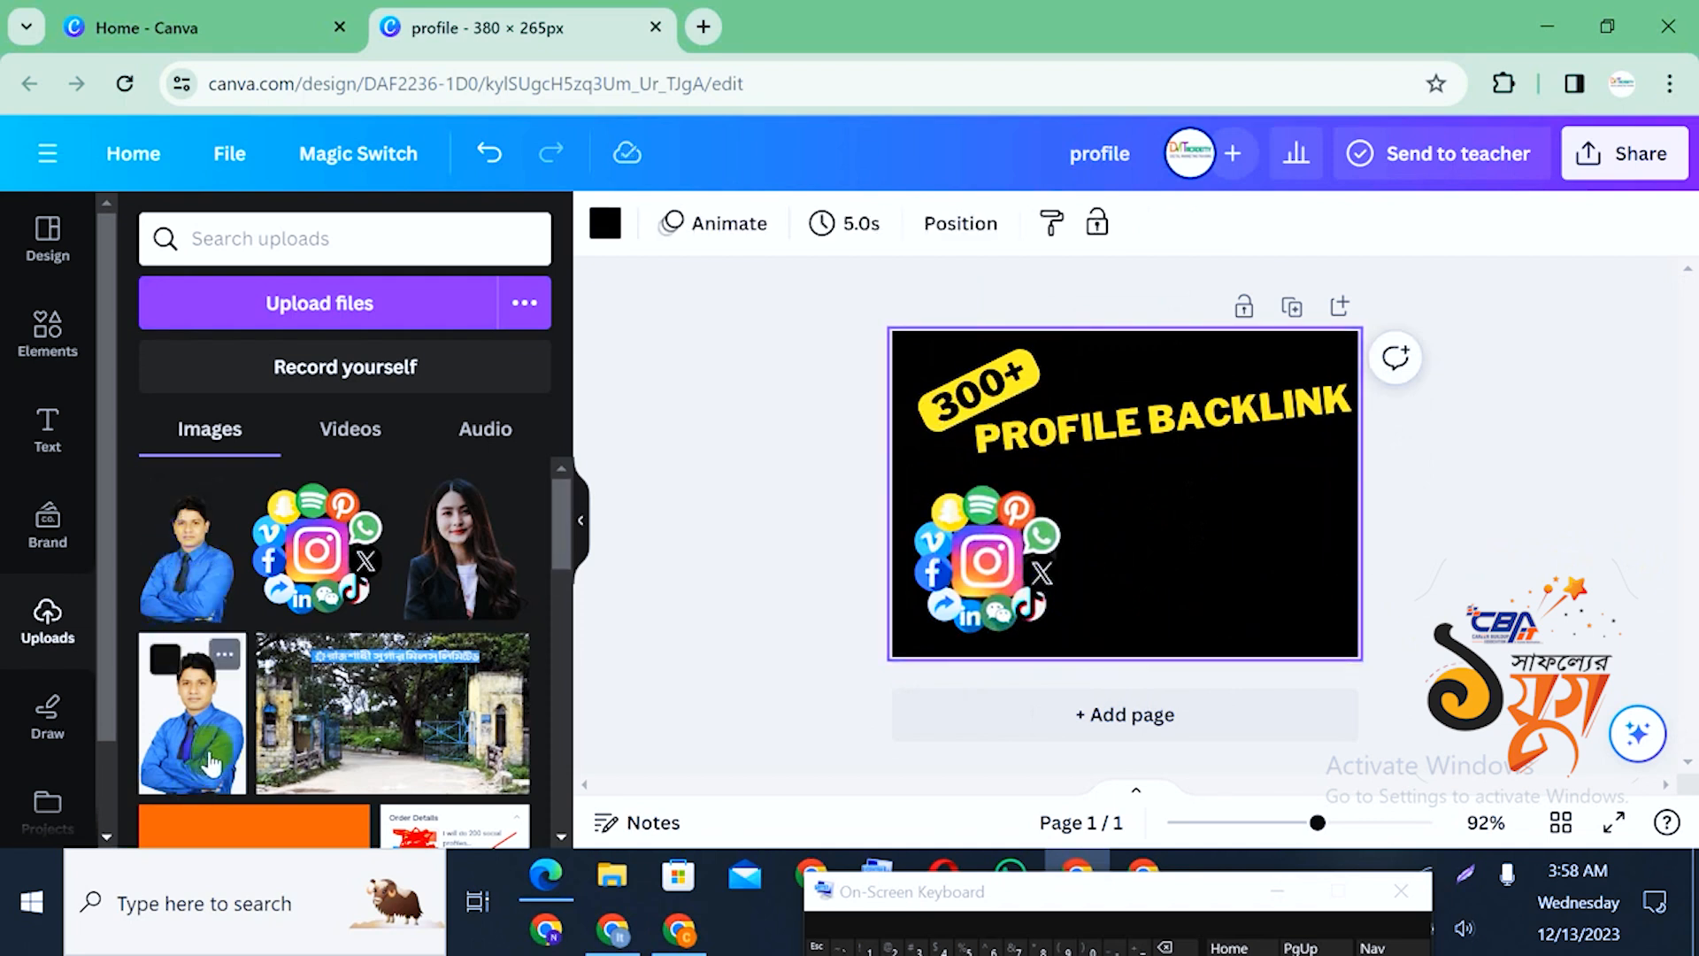
Add the uploaded background-free portrait of the man in the blue shirt at the page's lower right
scroll(402, 677, down, 2)
scroll(398, 638, up, 2)
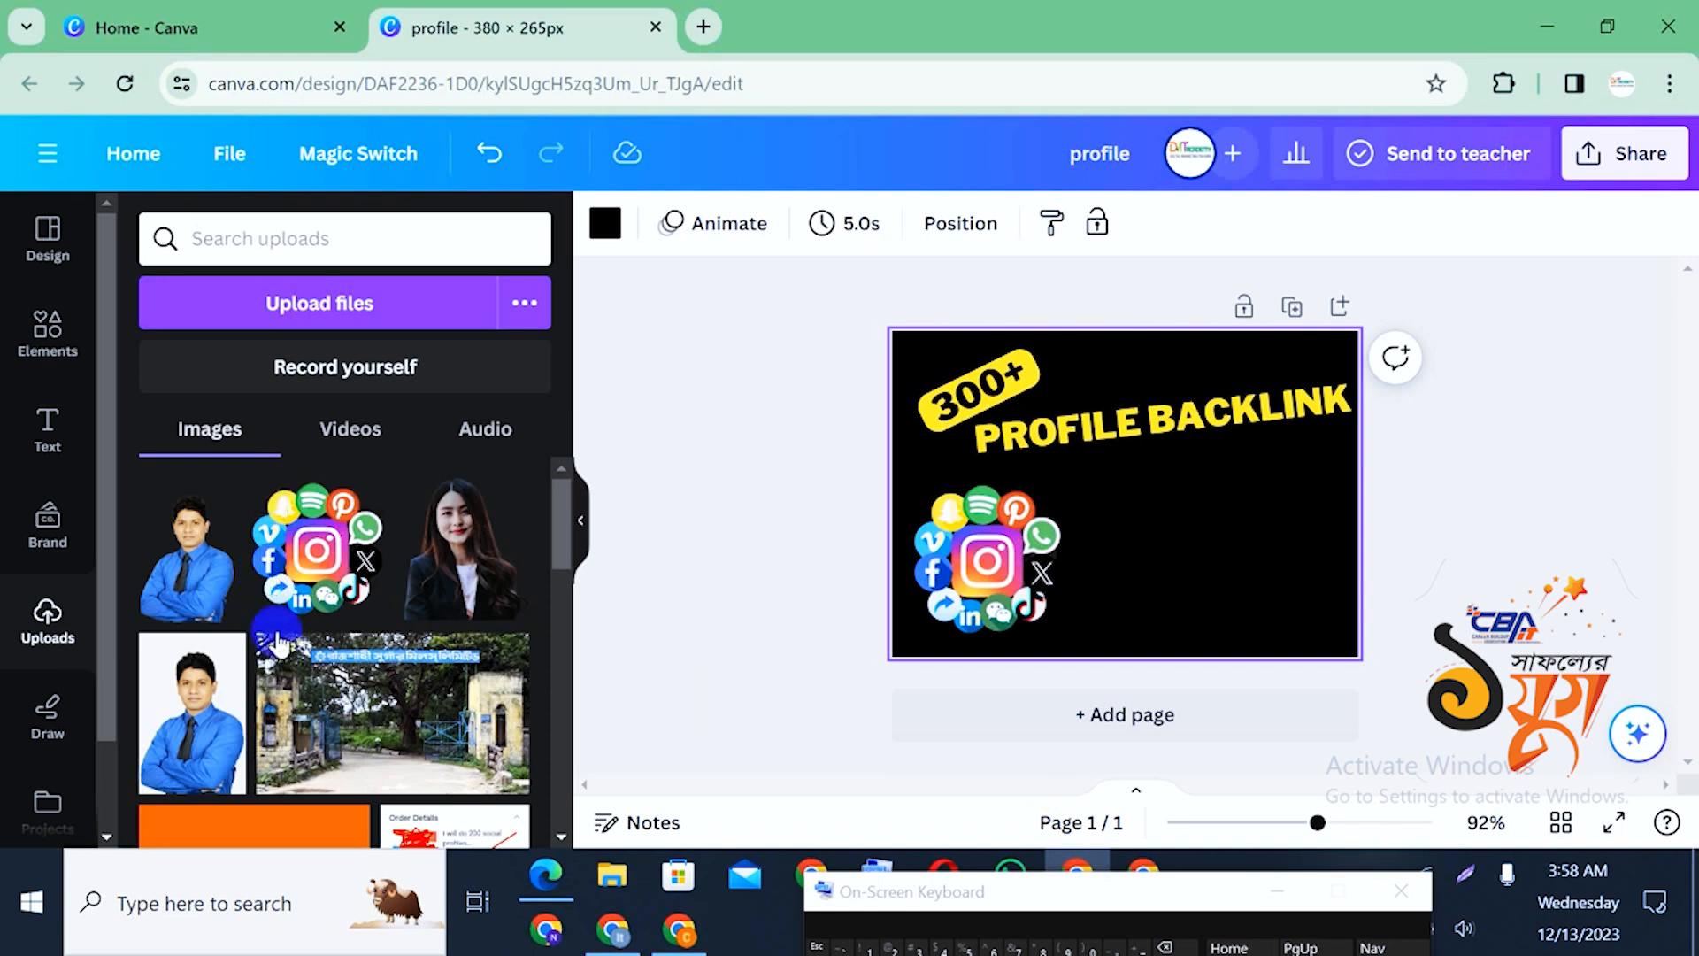
click(188, 570)
drag(1126, 539, 1251, 571)
click(1540, 573)
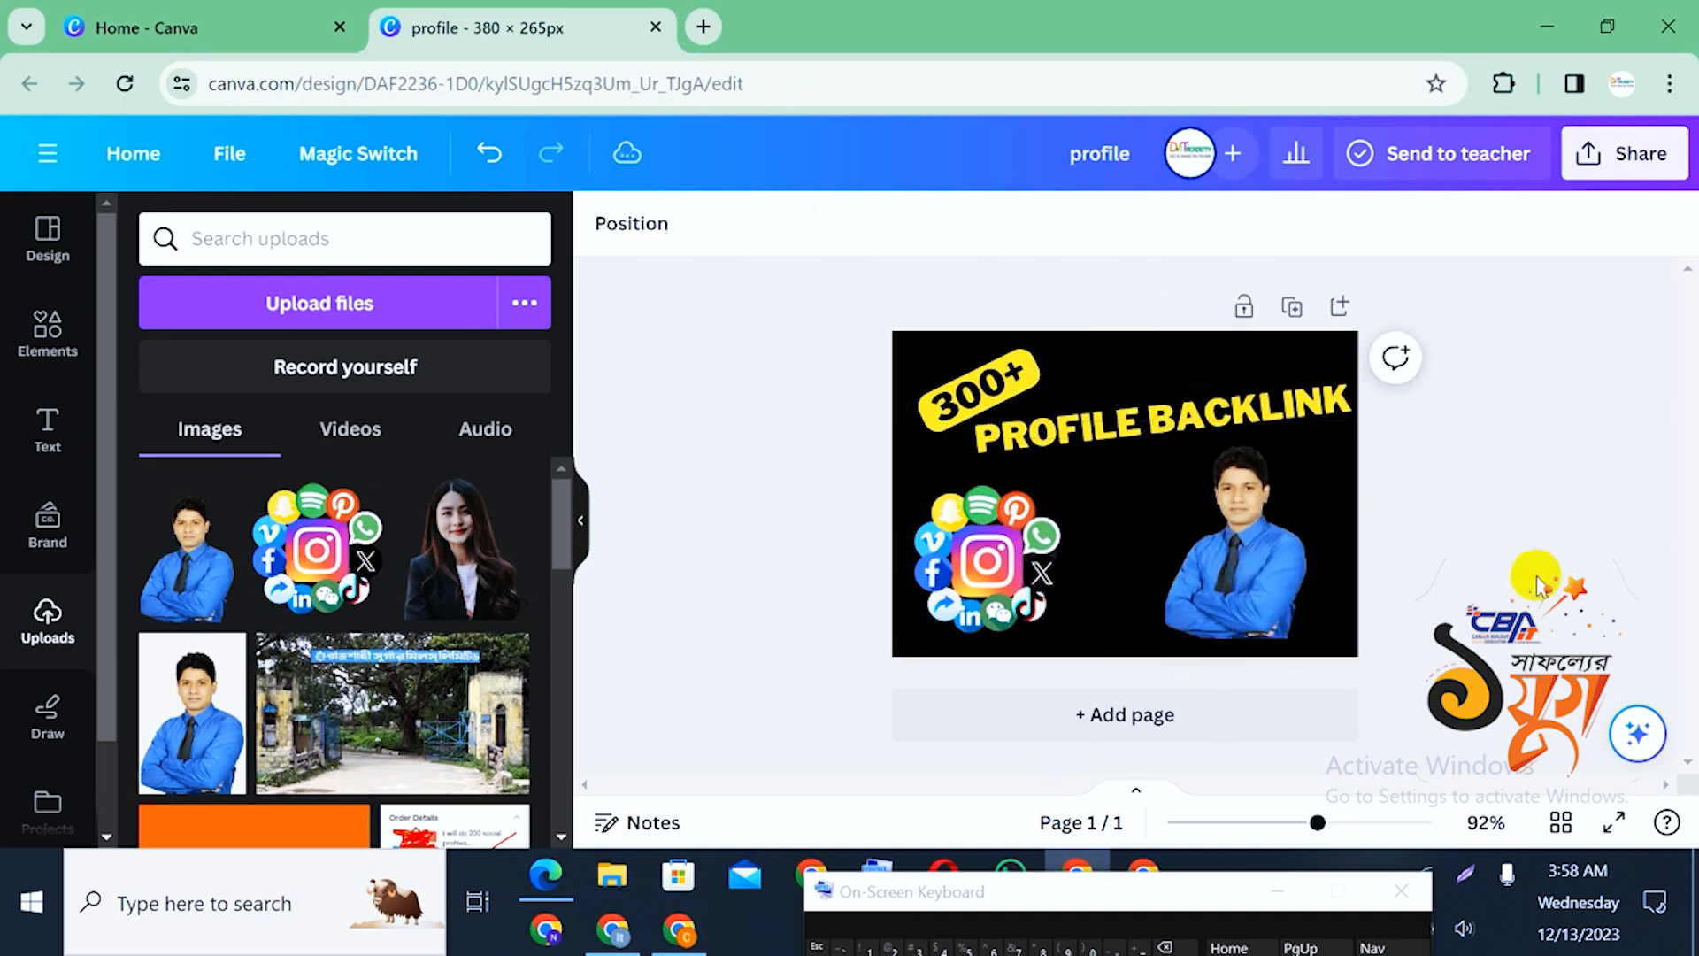
click(1270, 559)
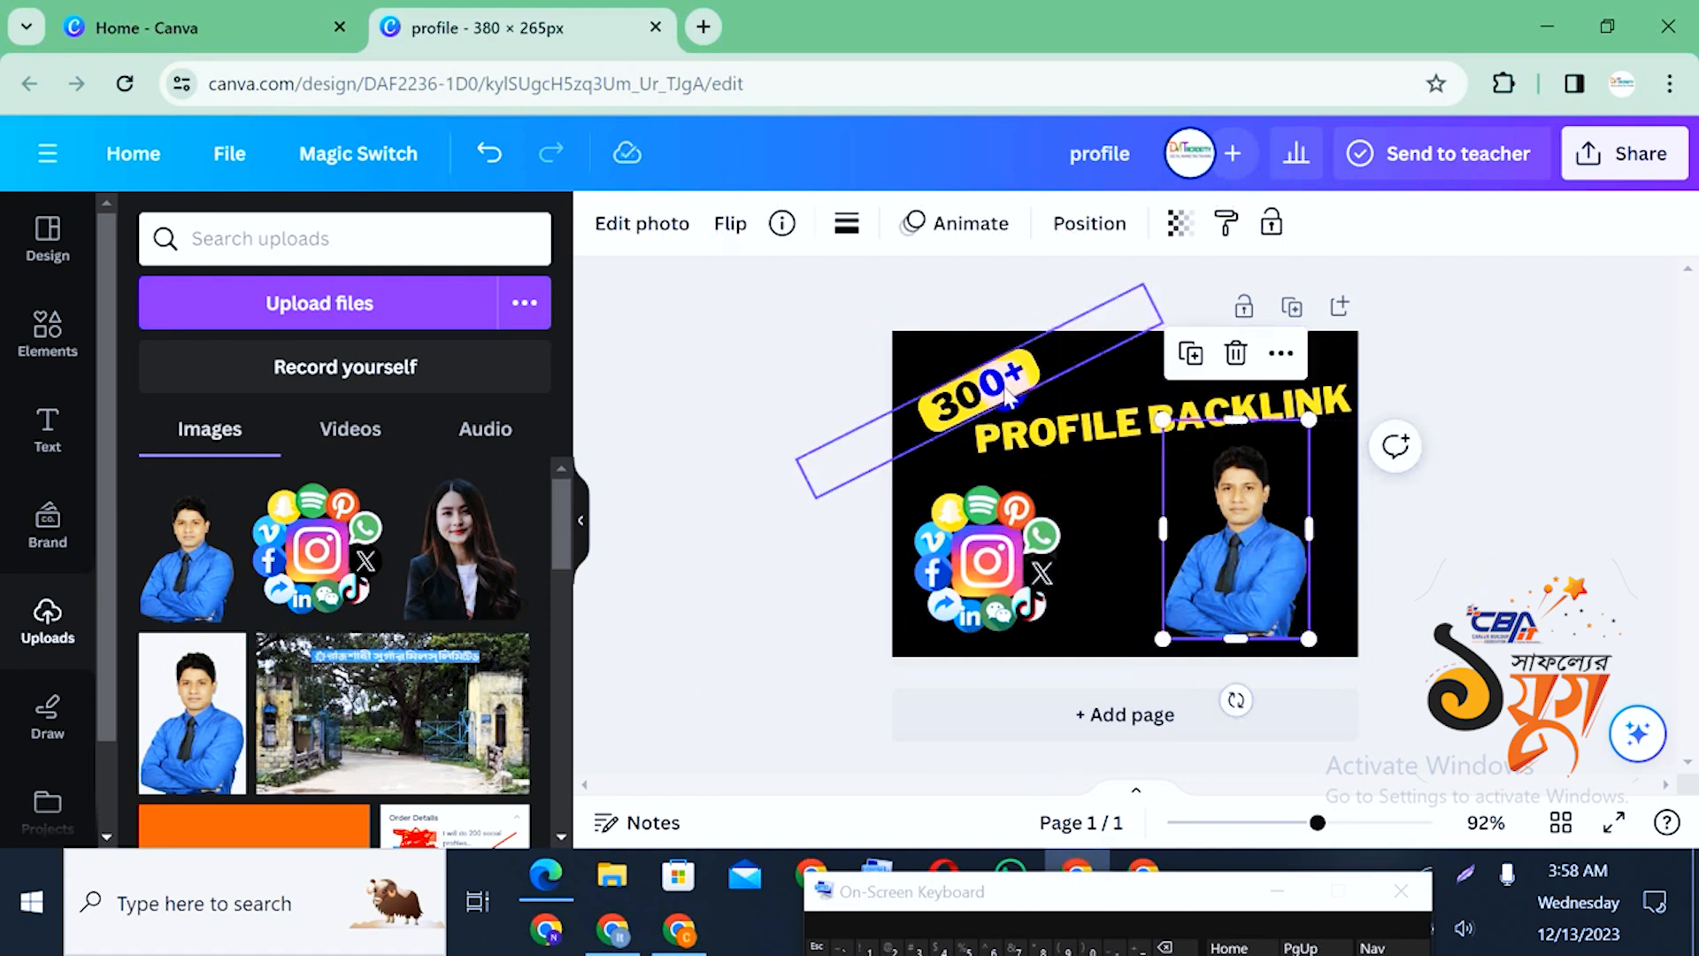
Enlarge the yellow rectangle behind the "300+" text and keep it in the page's upper-left corner
click(993, 389)
click(1027, 388)
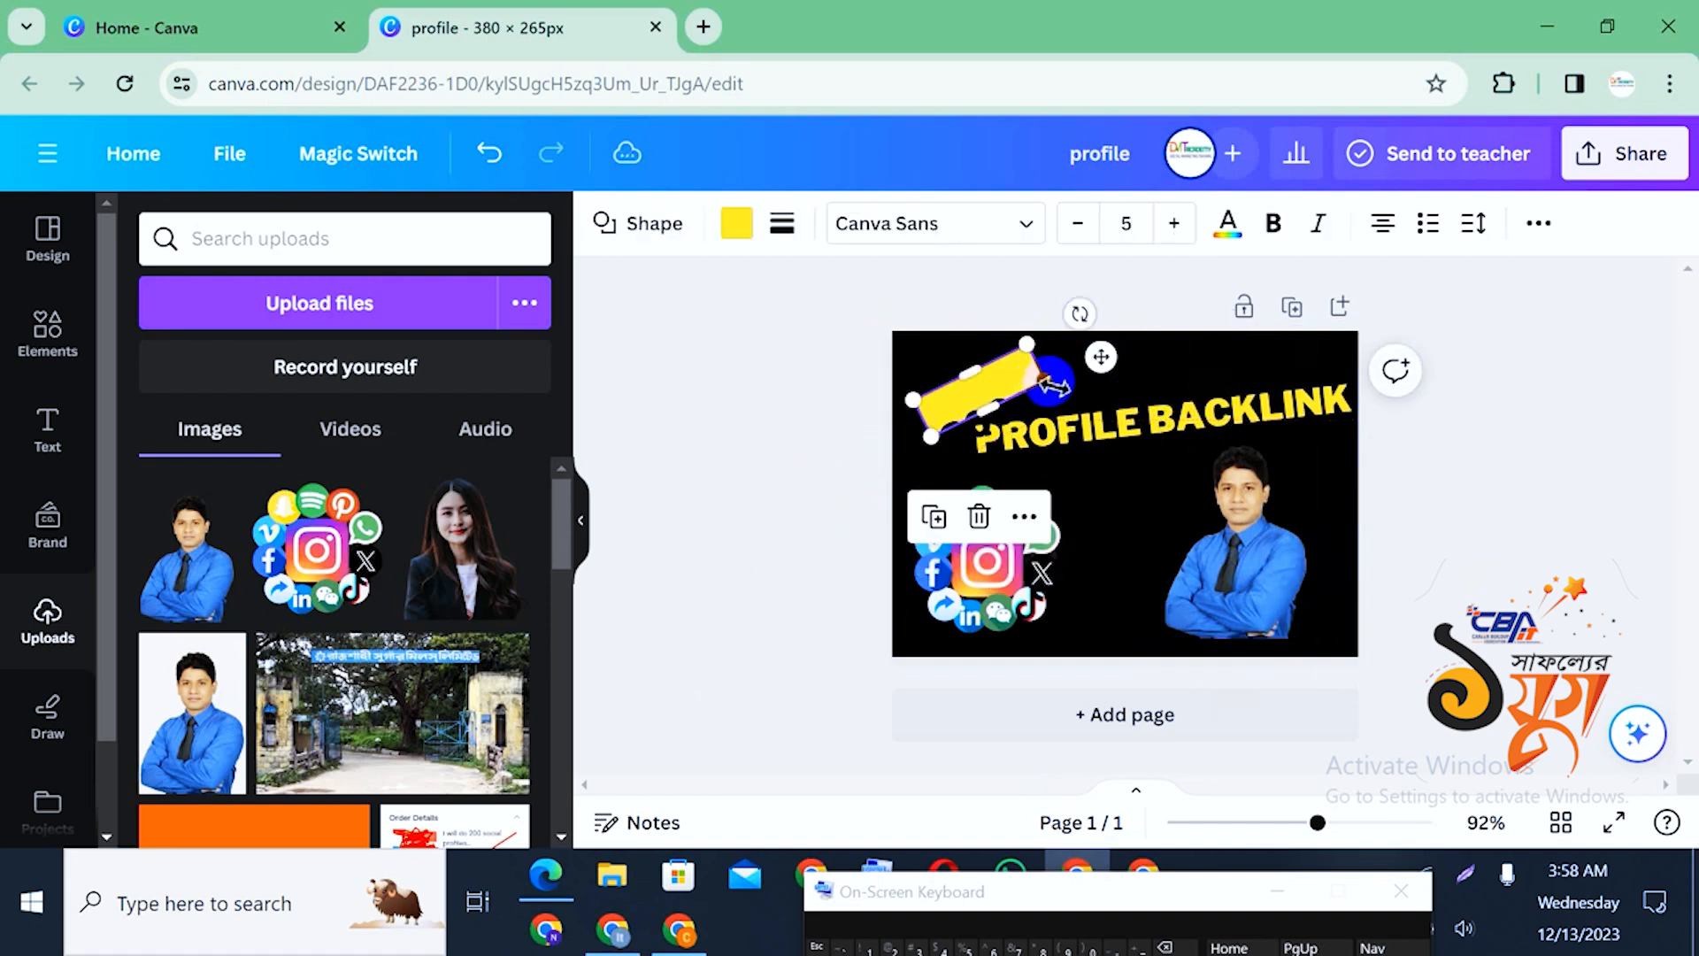
drag(1050, 386, 1004, 376)
click(1170, 383)
Increase the "300+" text size to 30.4
click(1026, 411)
click(930, 227)
click(930, 227)
click(930, 227)
click(930, 227)
click(929, 227)
click(929, 226)
click(926, 228)
click(926, 228)
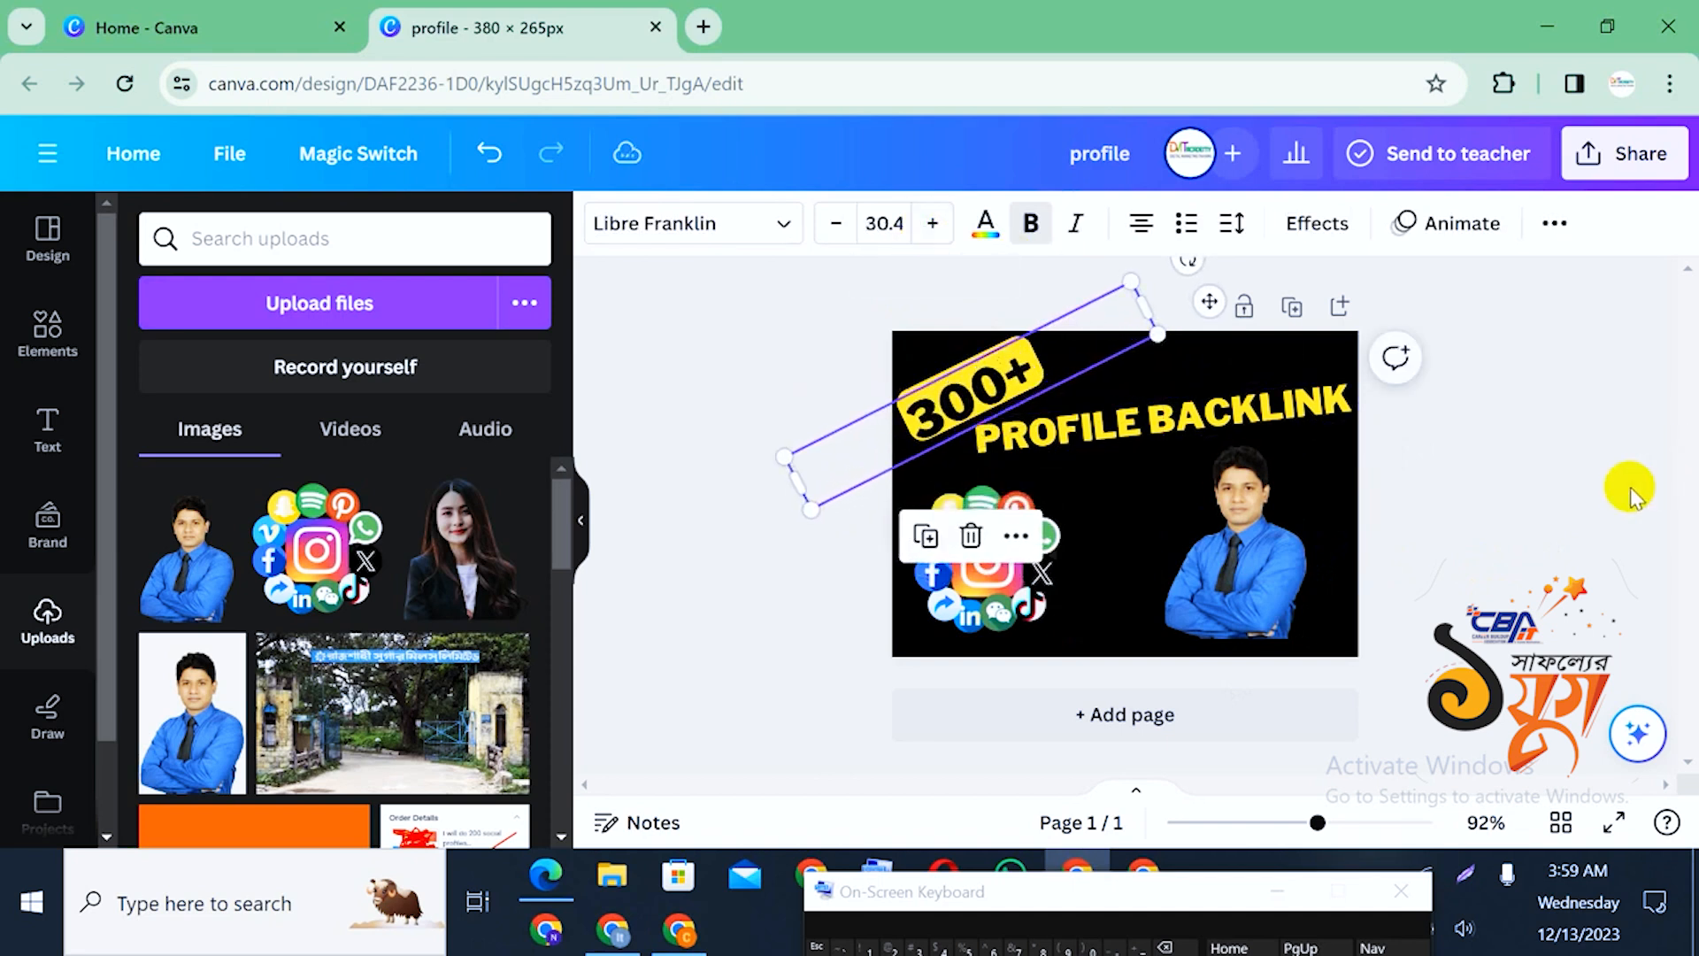
Shift the enlarged "300+" text slightly upward to center it within the yellow rectangle
click(1516, 468)
drag(1002, 396, 998, 377)
click(1464, 543)
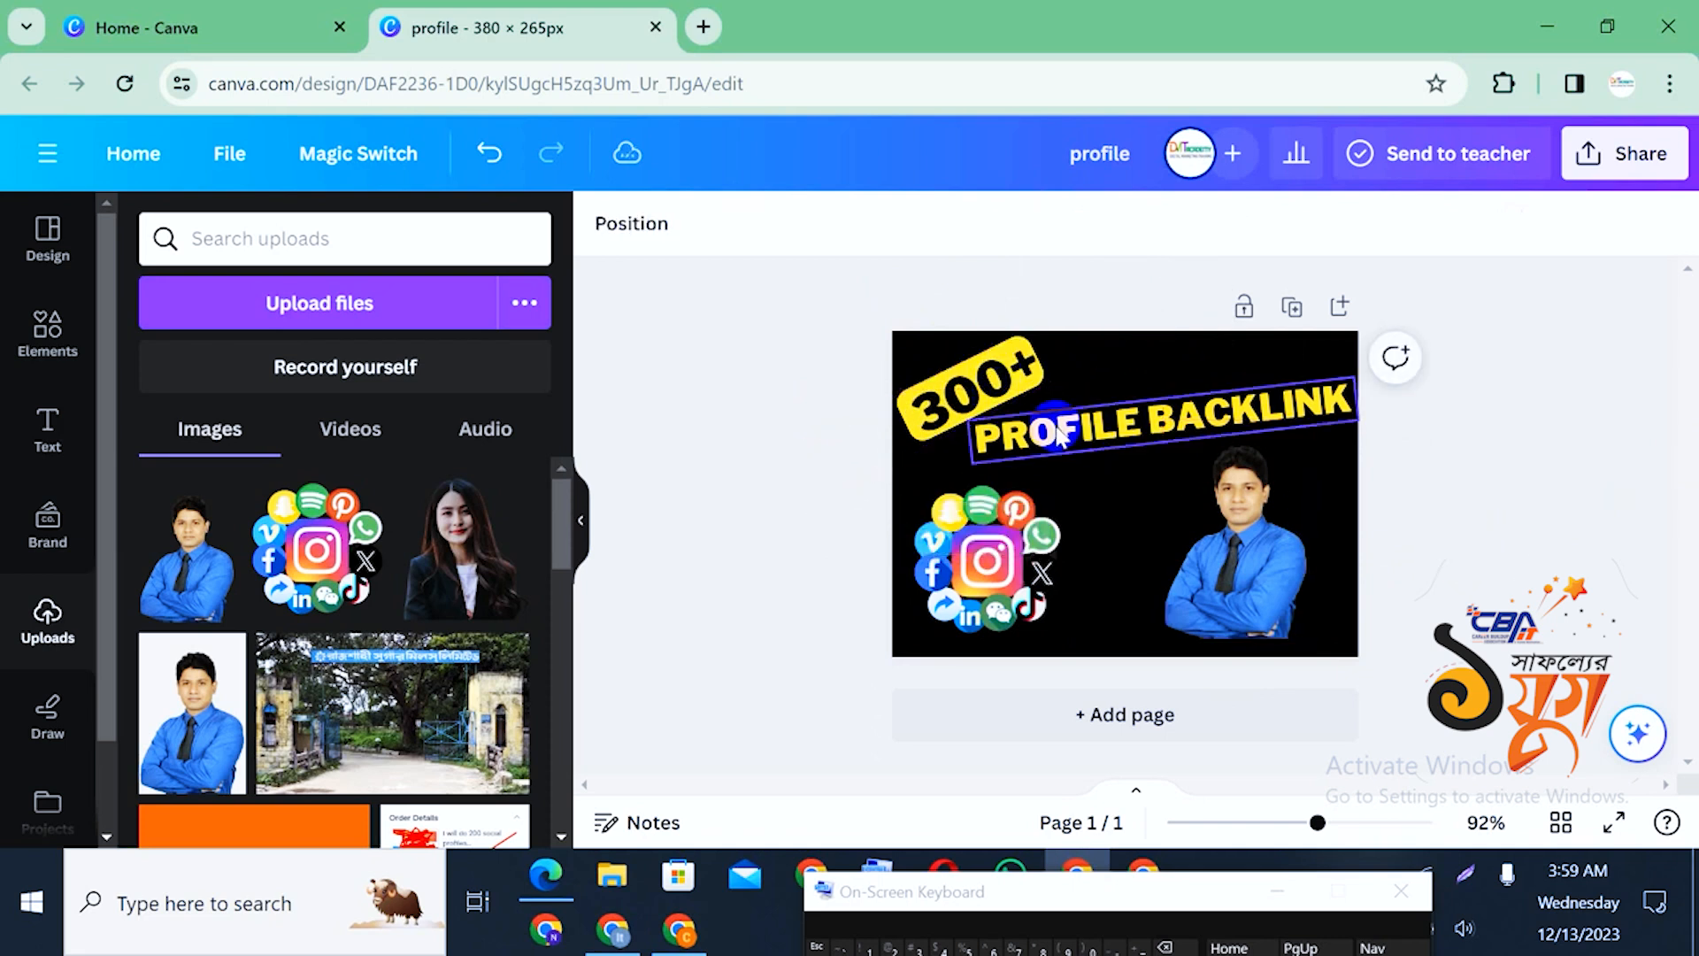
click(1014, 384)
click(1445, 512)
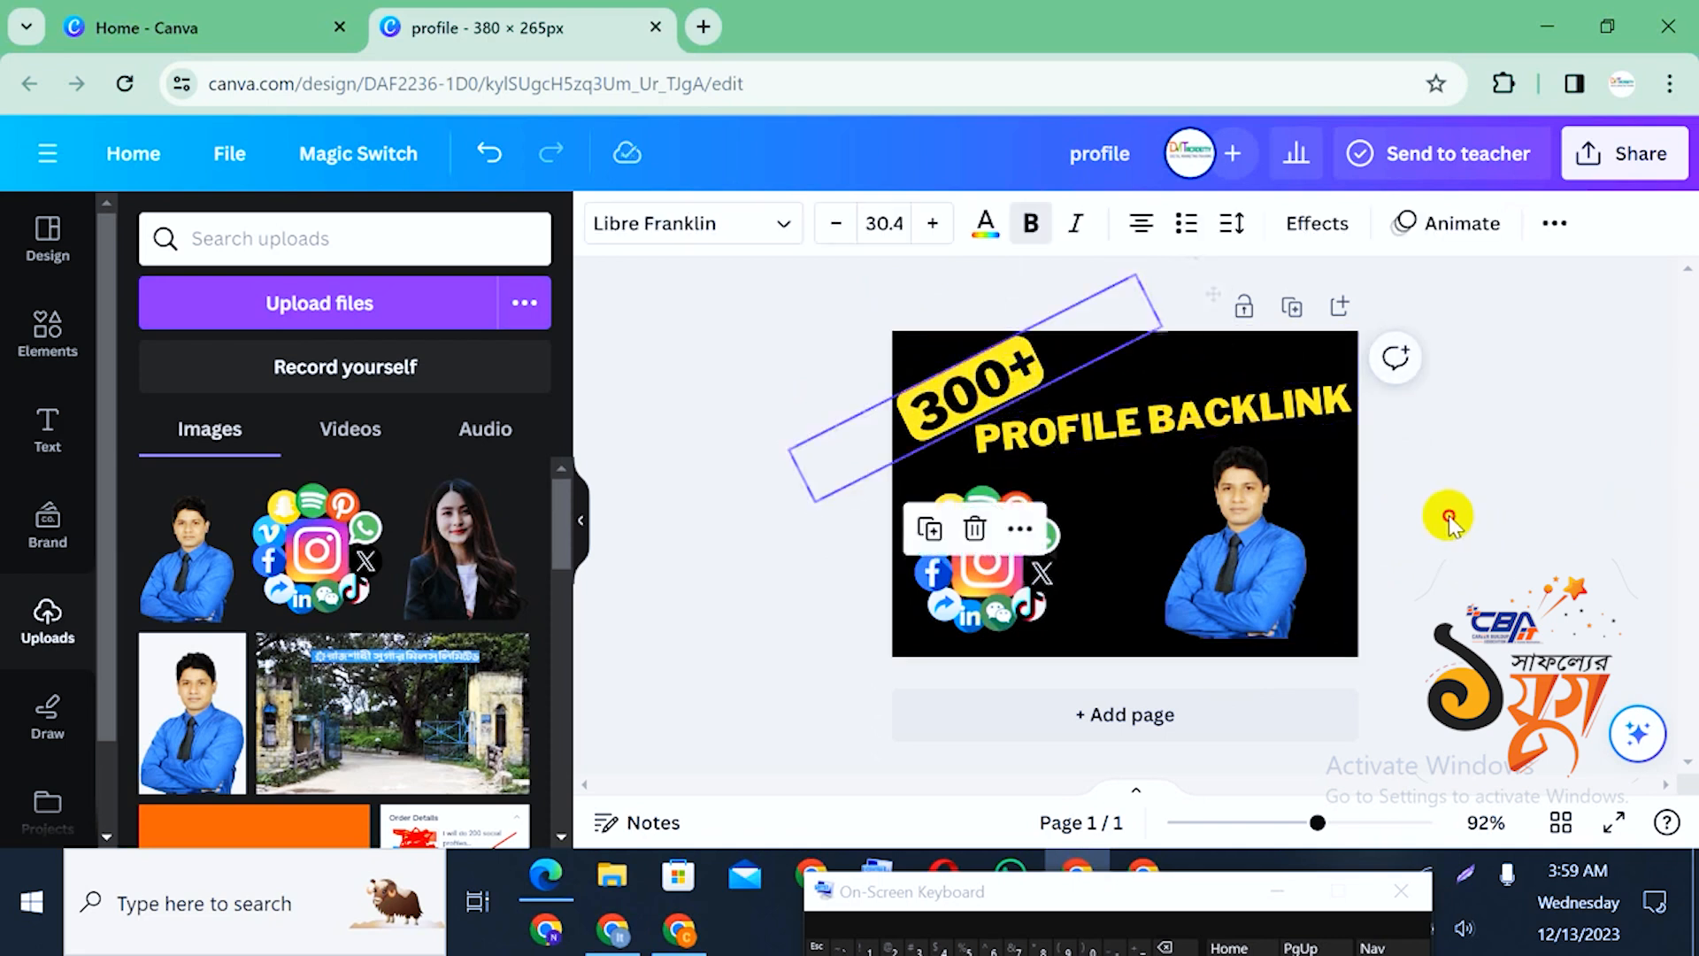
Try the Auto Focus effect on the portrait of the man in the blue shirt
click(1284, 540)
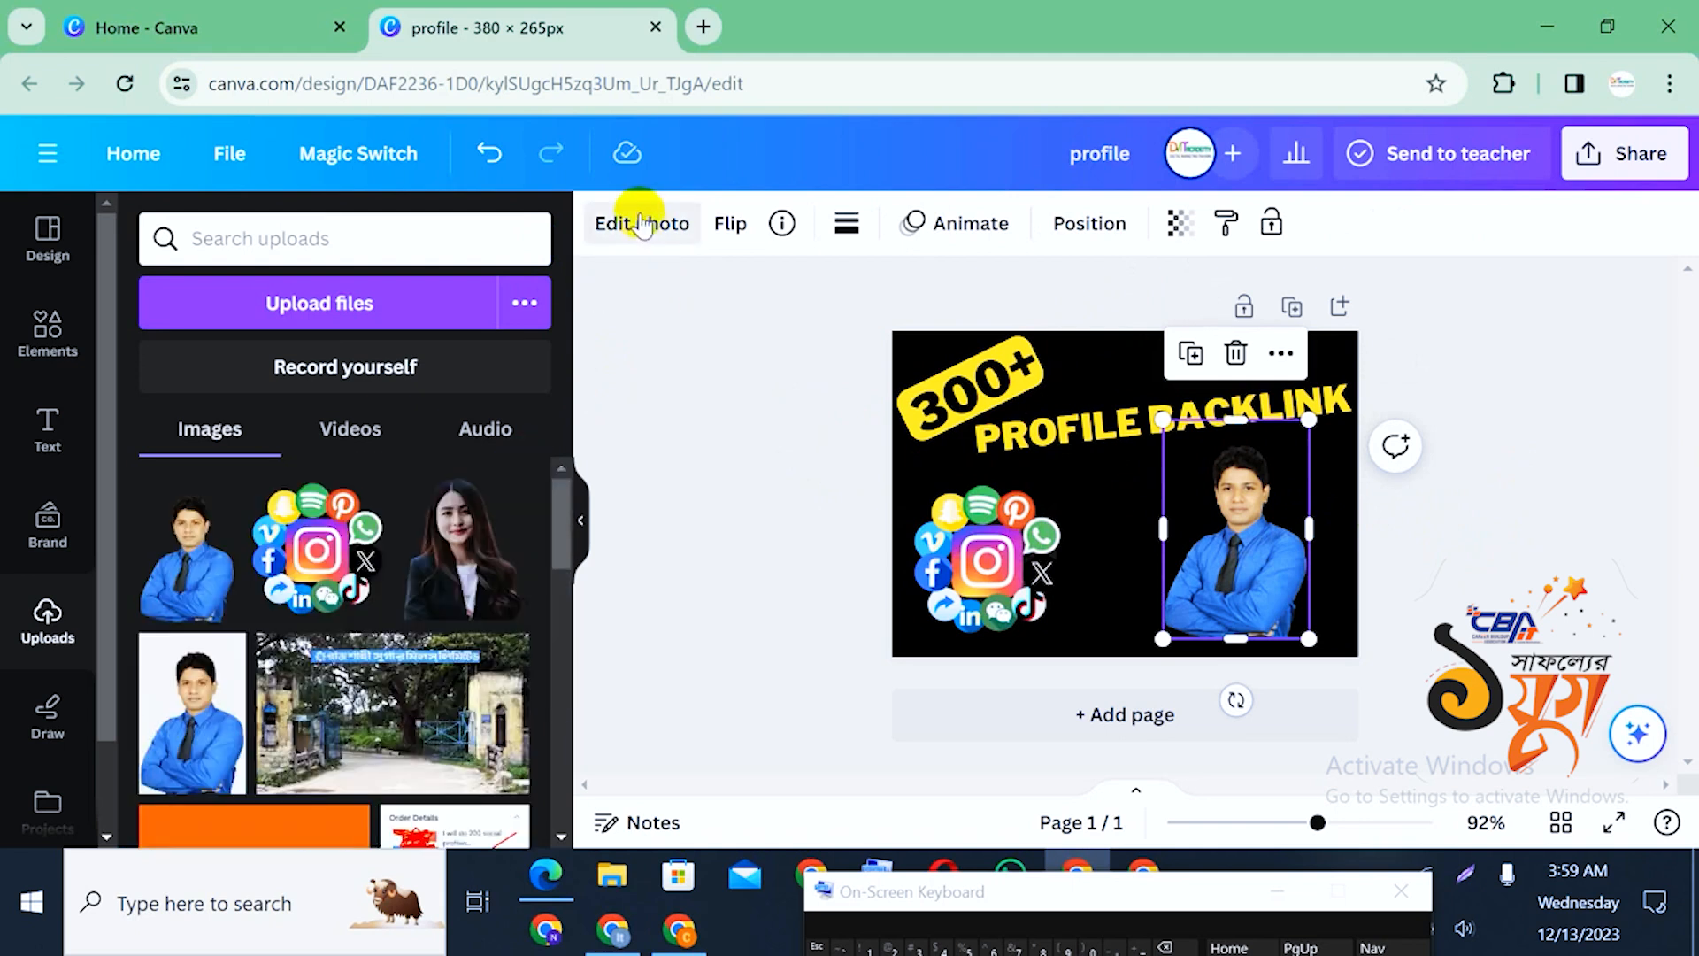
click(641, 225)
scroll(120, 681, down, 4)
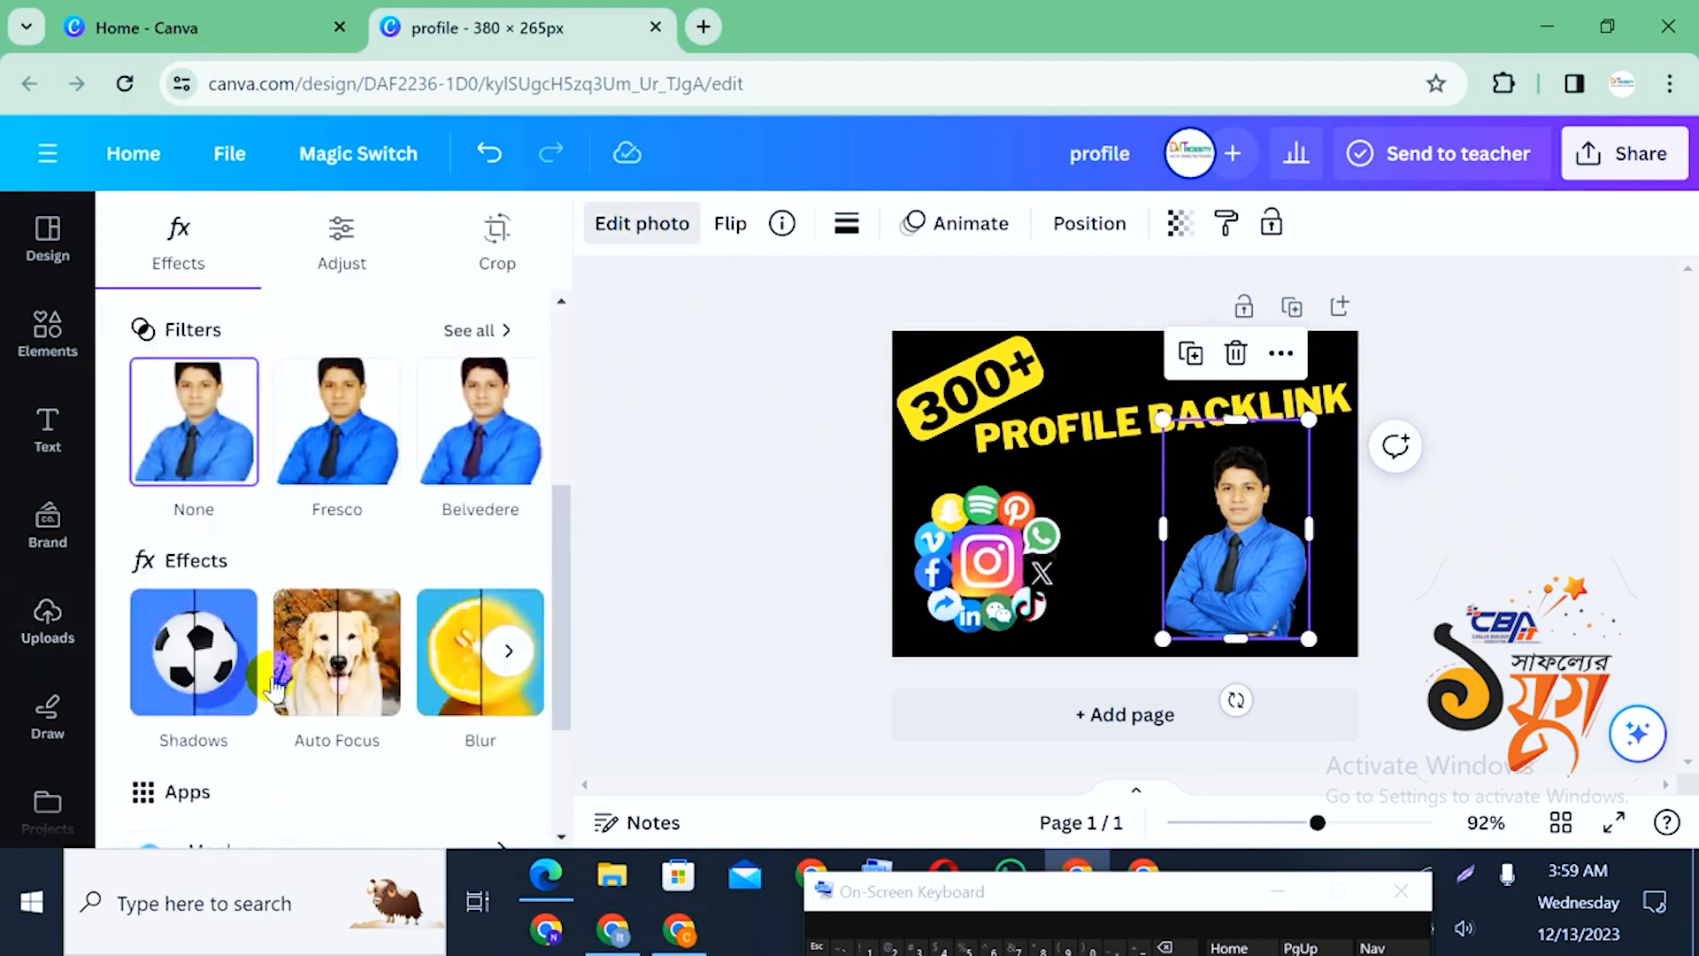
click(206, 659)
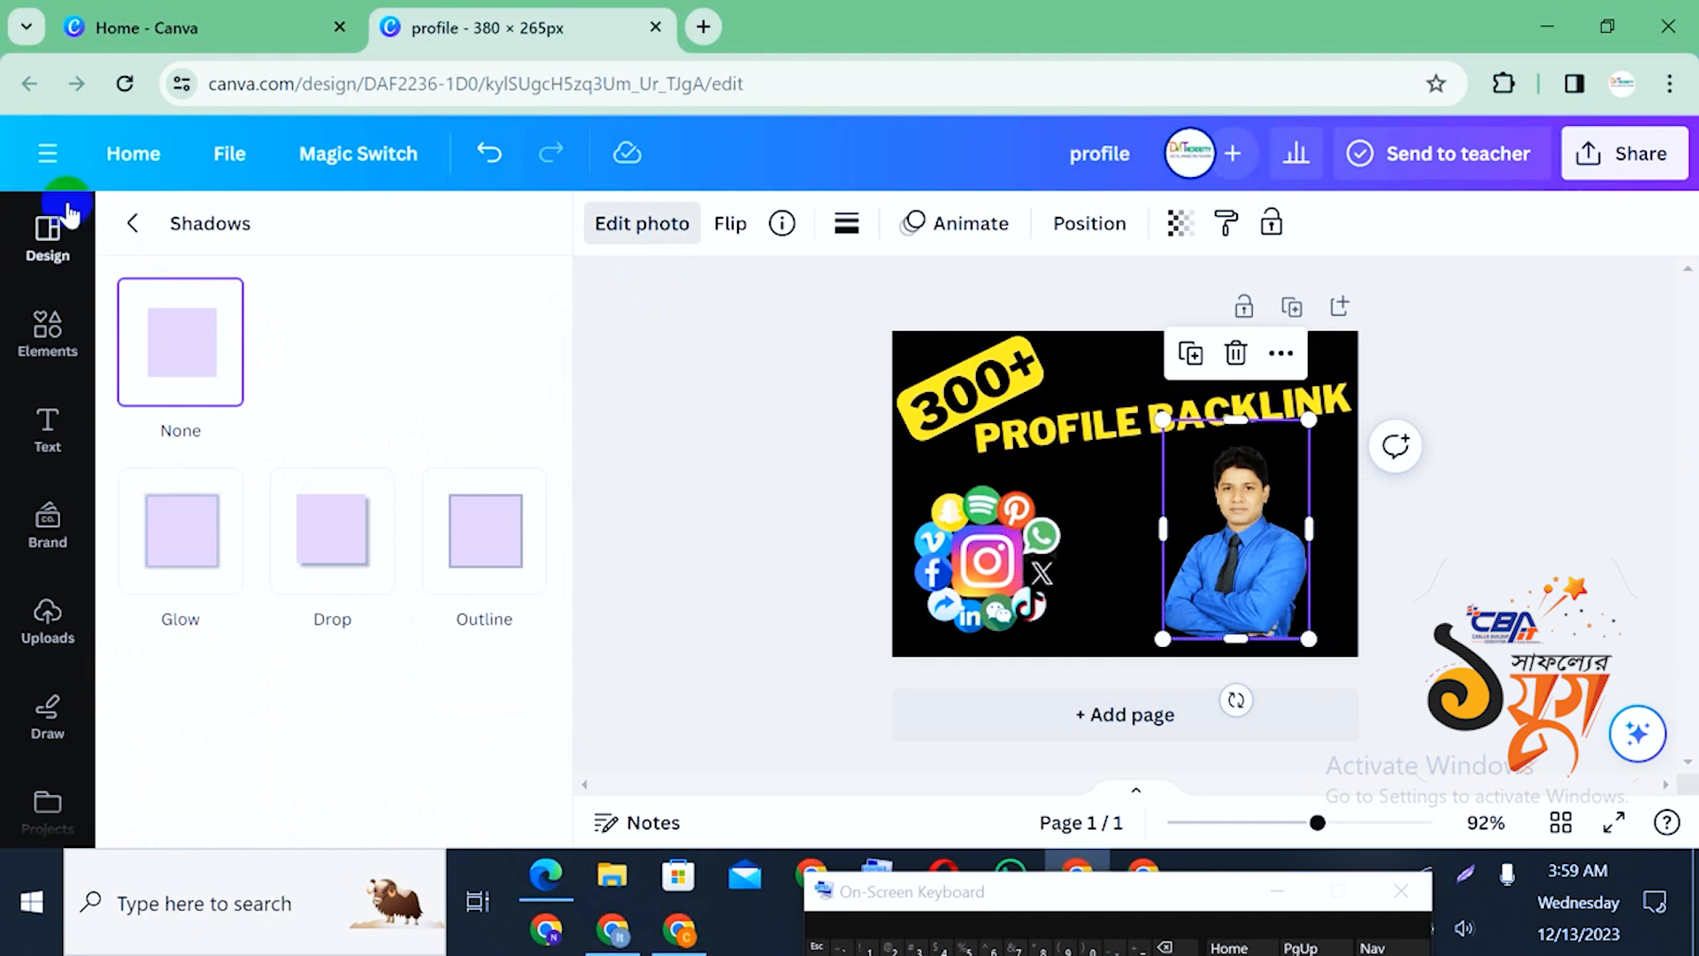
click(133, 223)
click(360, 677)
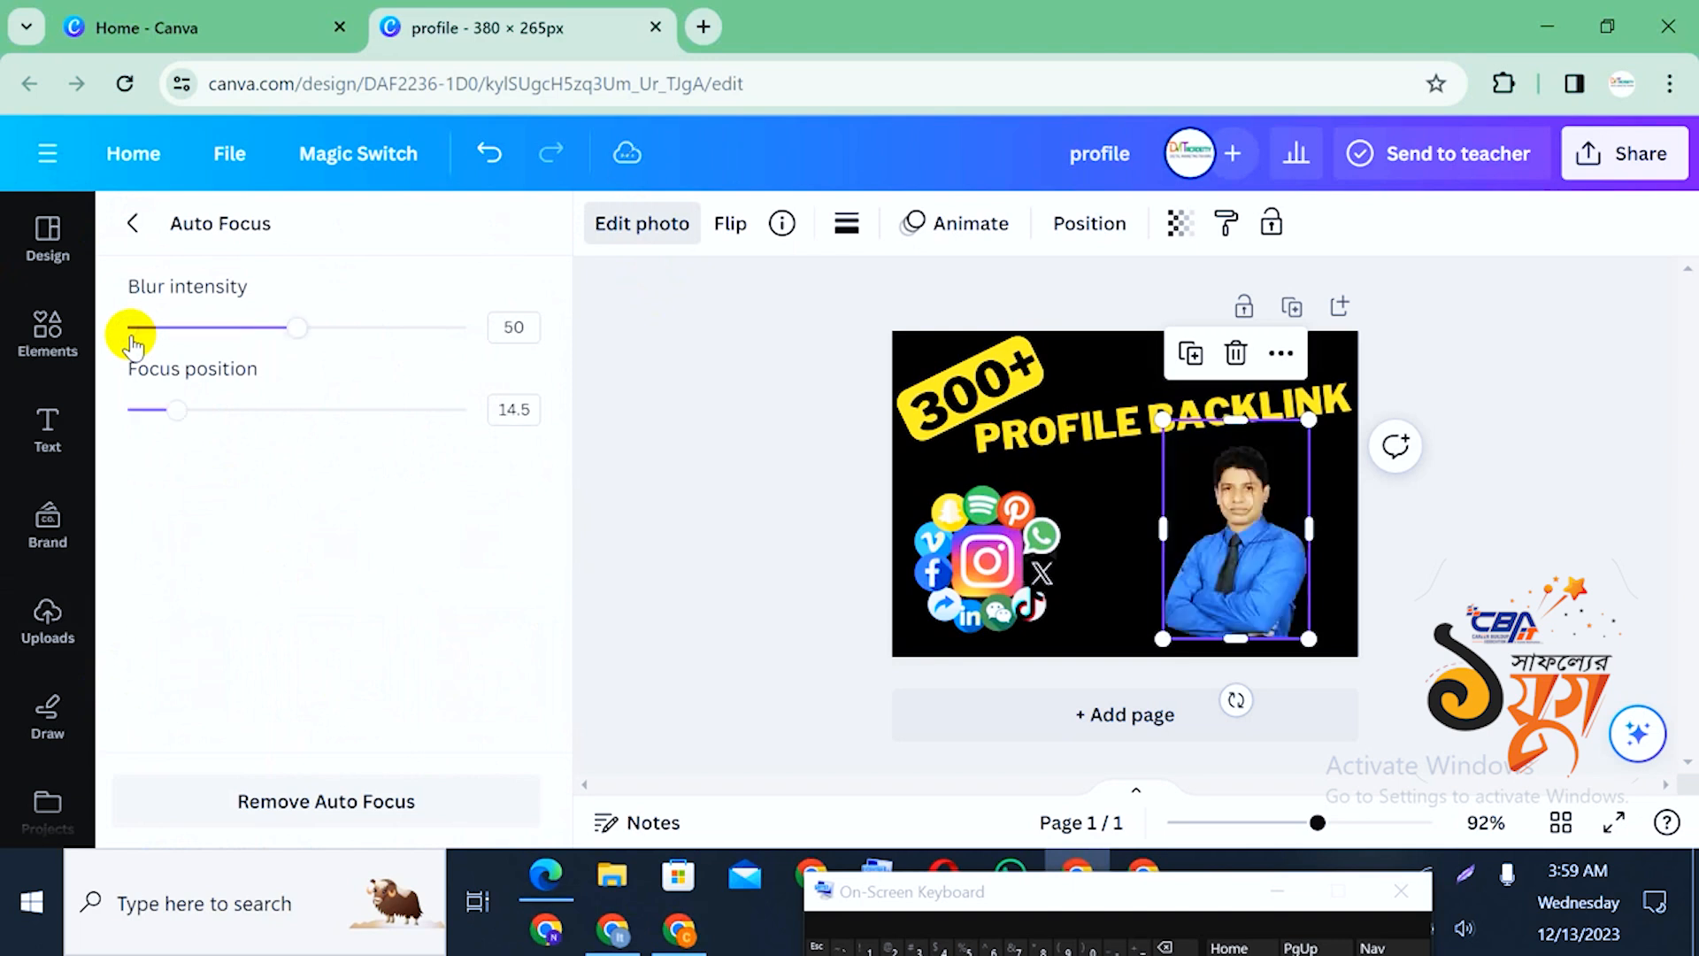
click(135, 225)
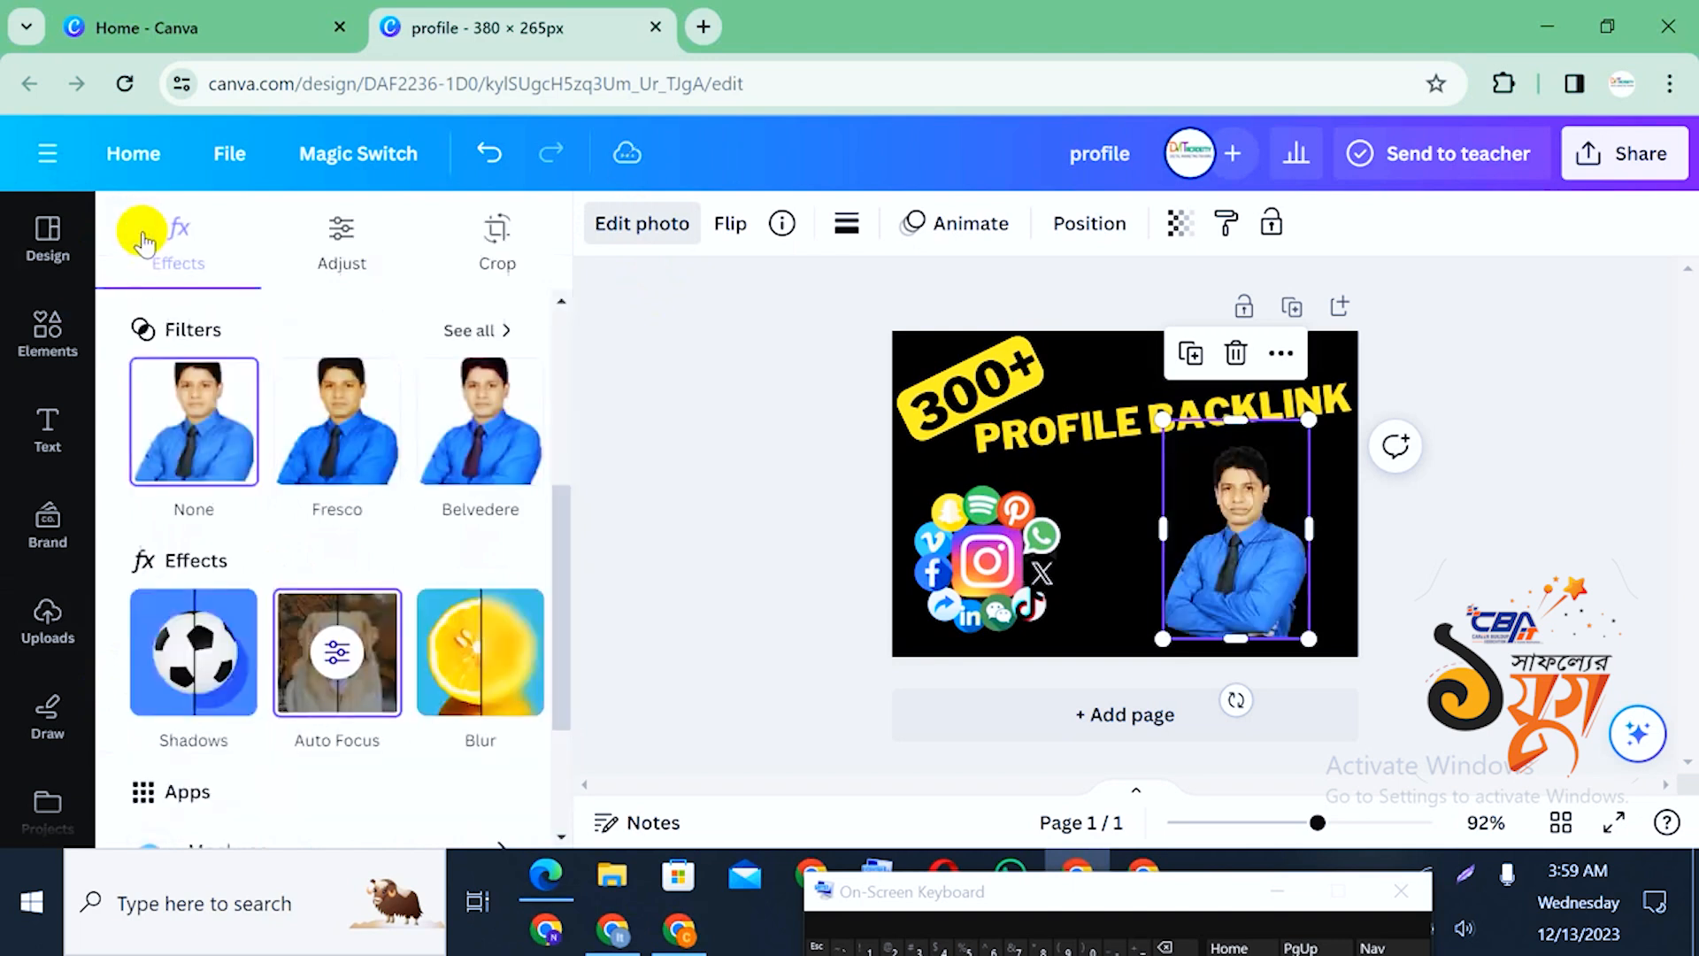
Move the on-screen keyboard aside and try to undo the portrait's Auto Focus effect
drag(1042, 893, 1673, 688)
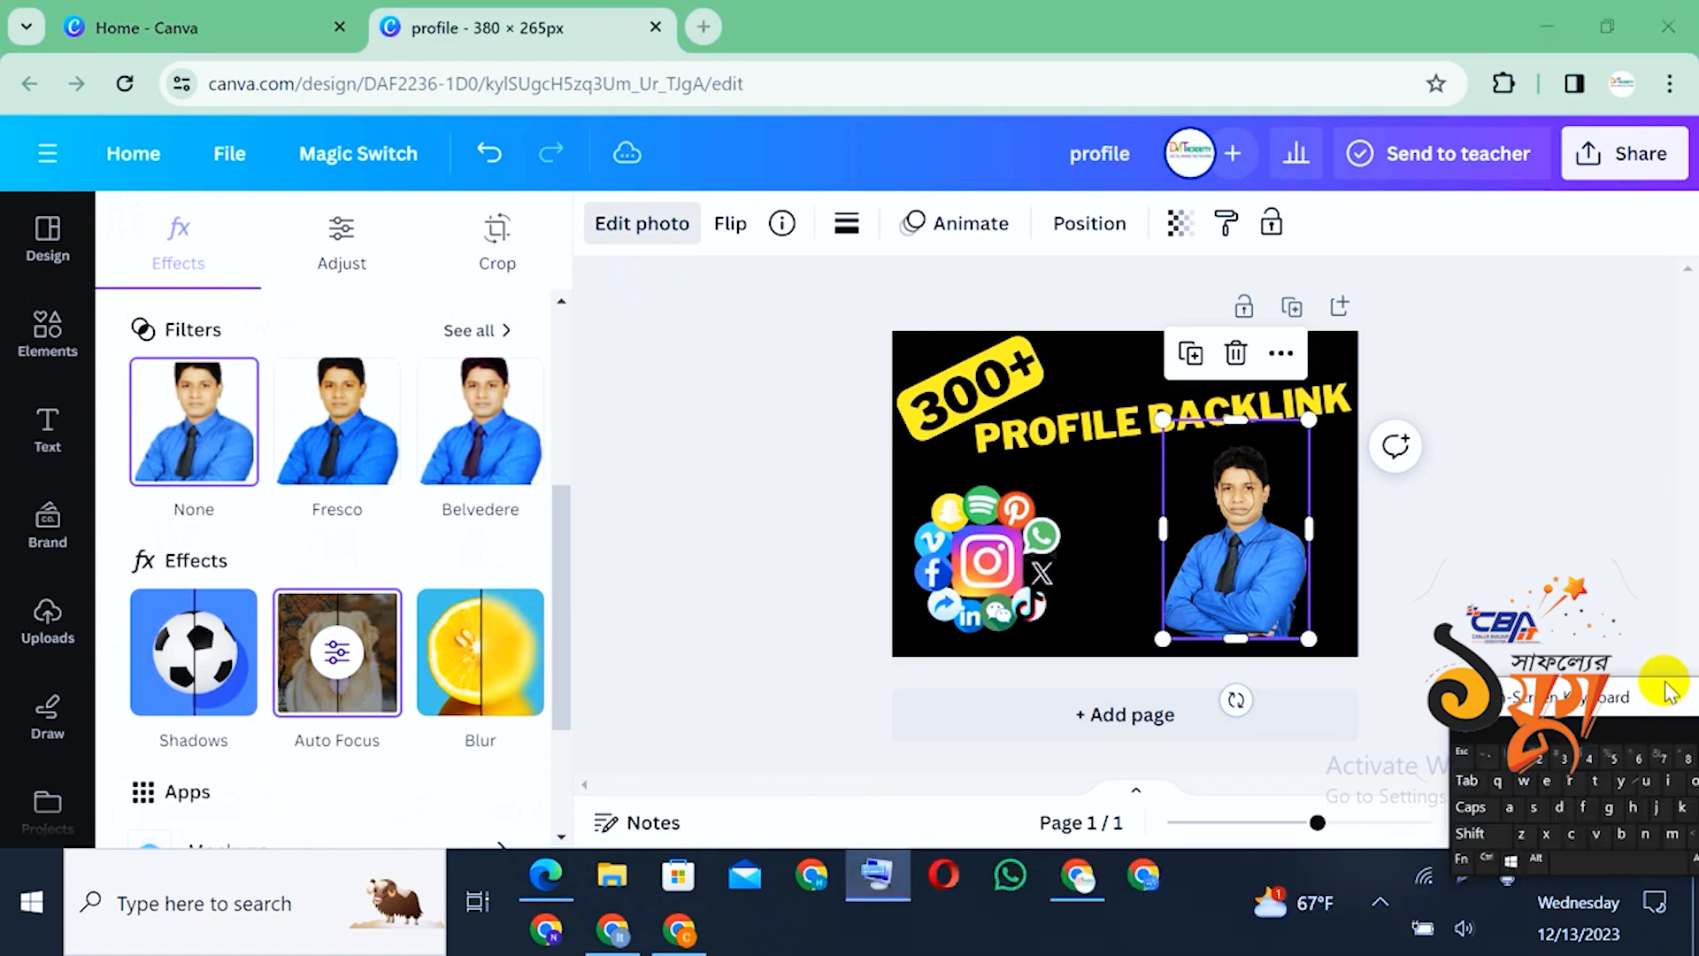
click(1474, 849)
click(1510, 826)
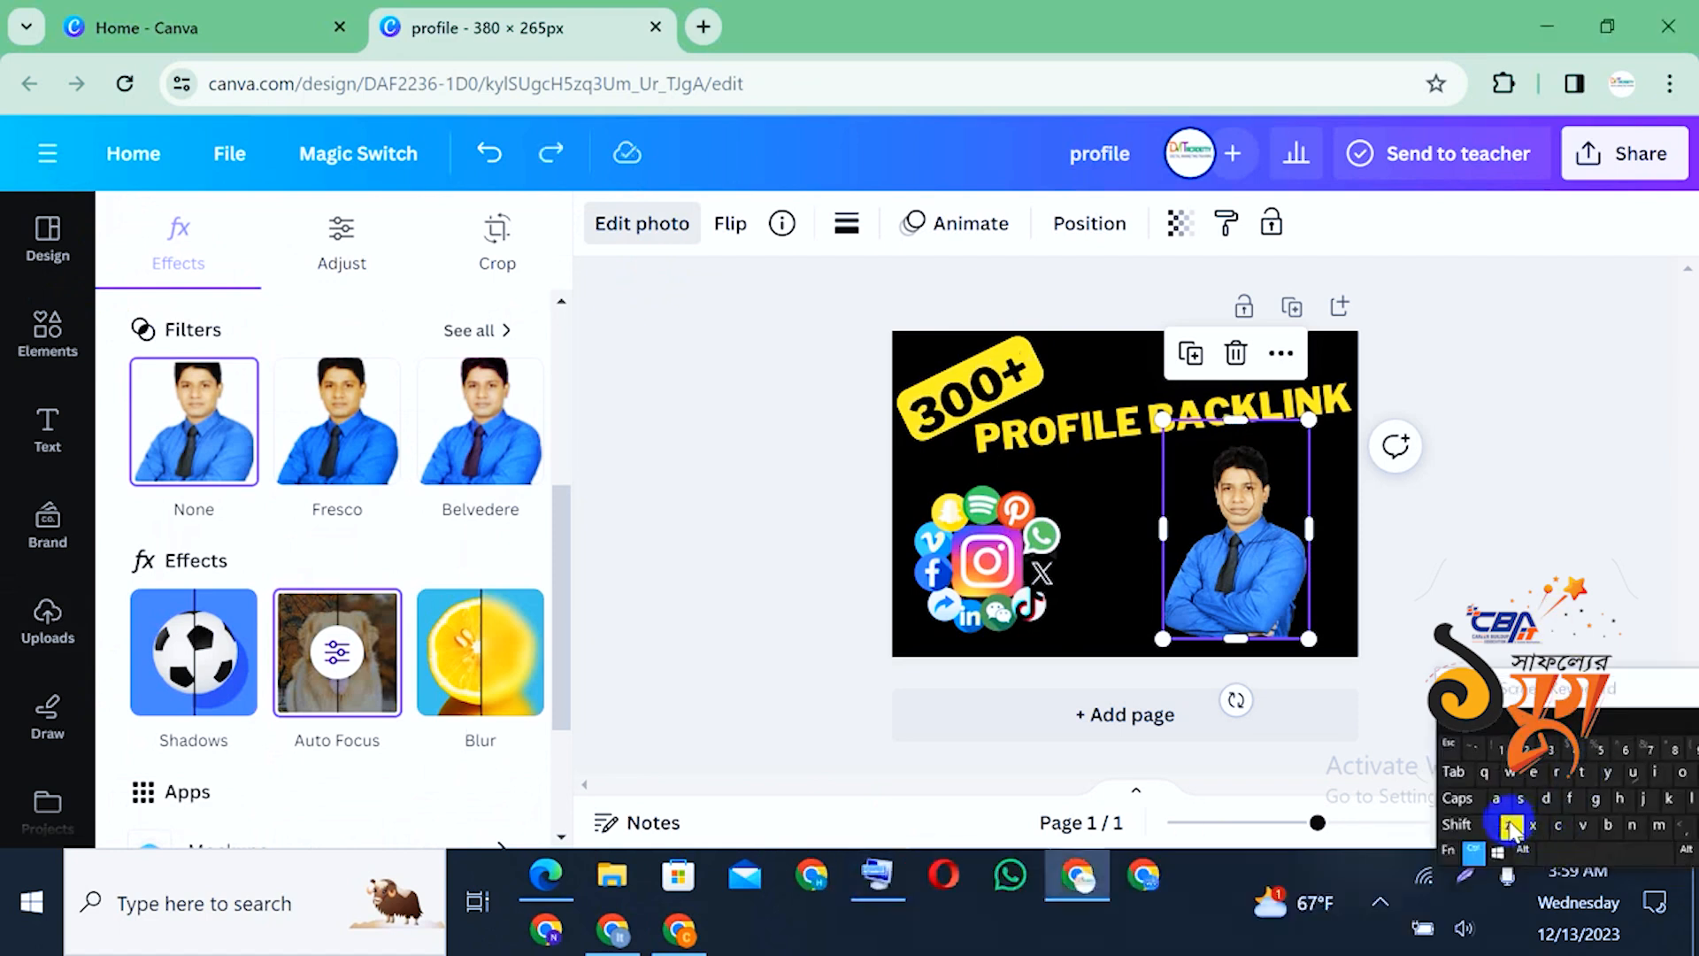
click(1510, 826)
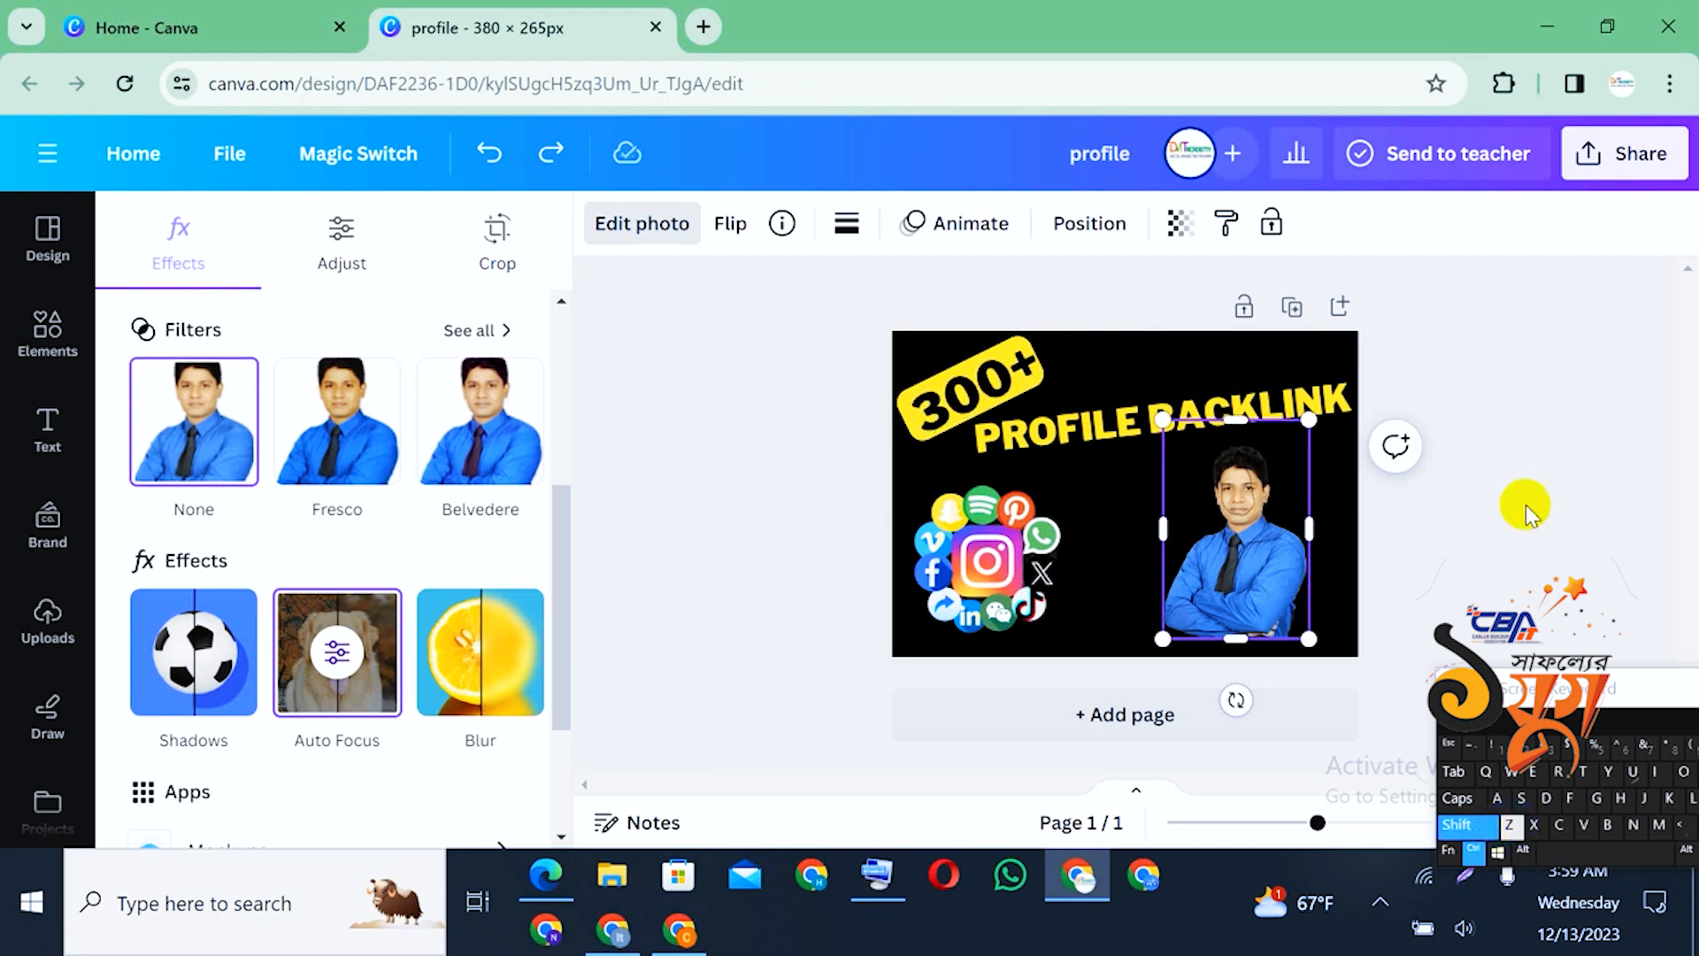
click(1502, 489)
click(1492, 589)
Apply a Glow shadow to the portrait and shift the portrait slightly upward
click(1303, 584)
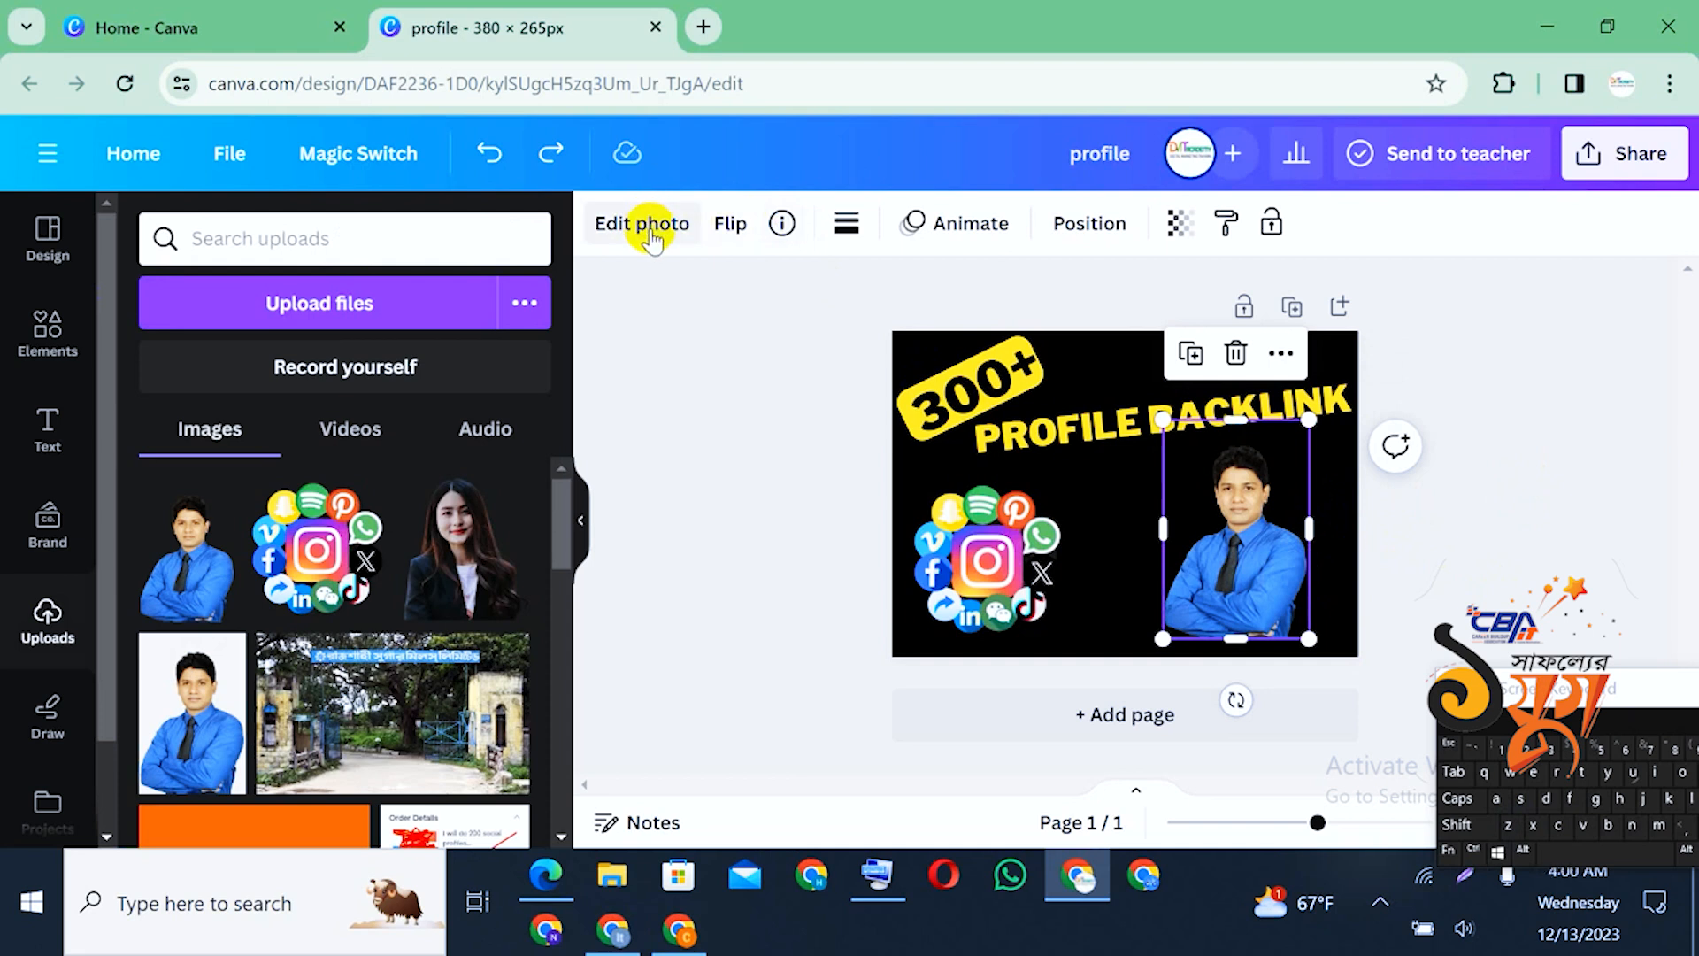
click(649, 232)
scroll(204, 619, down, 4)
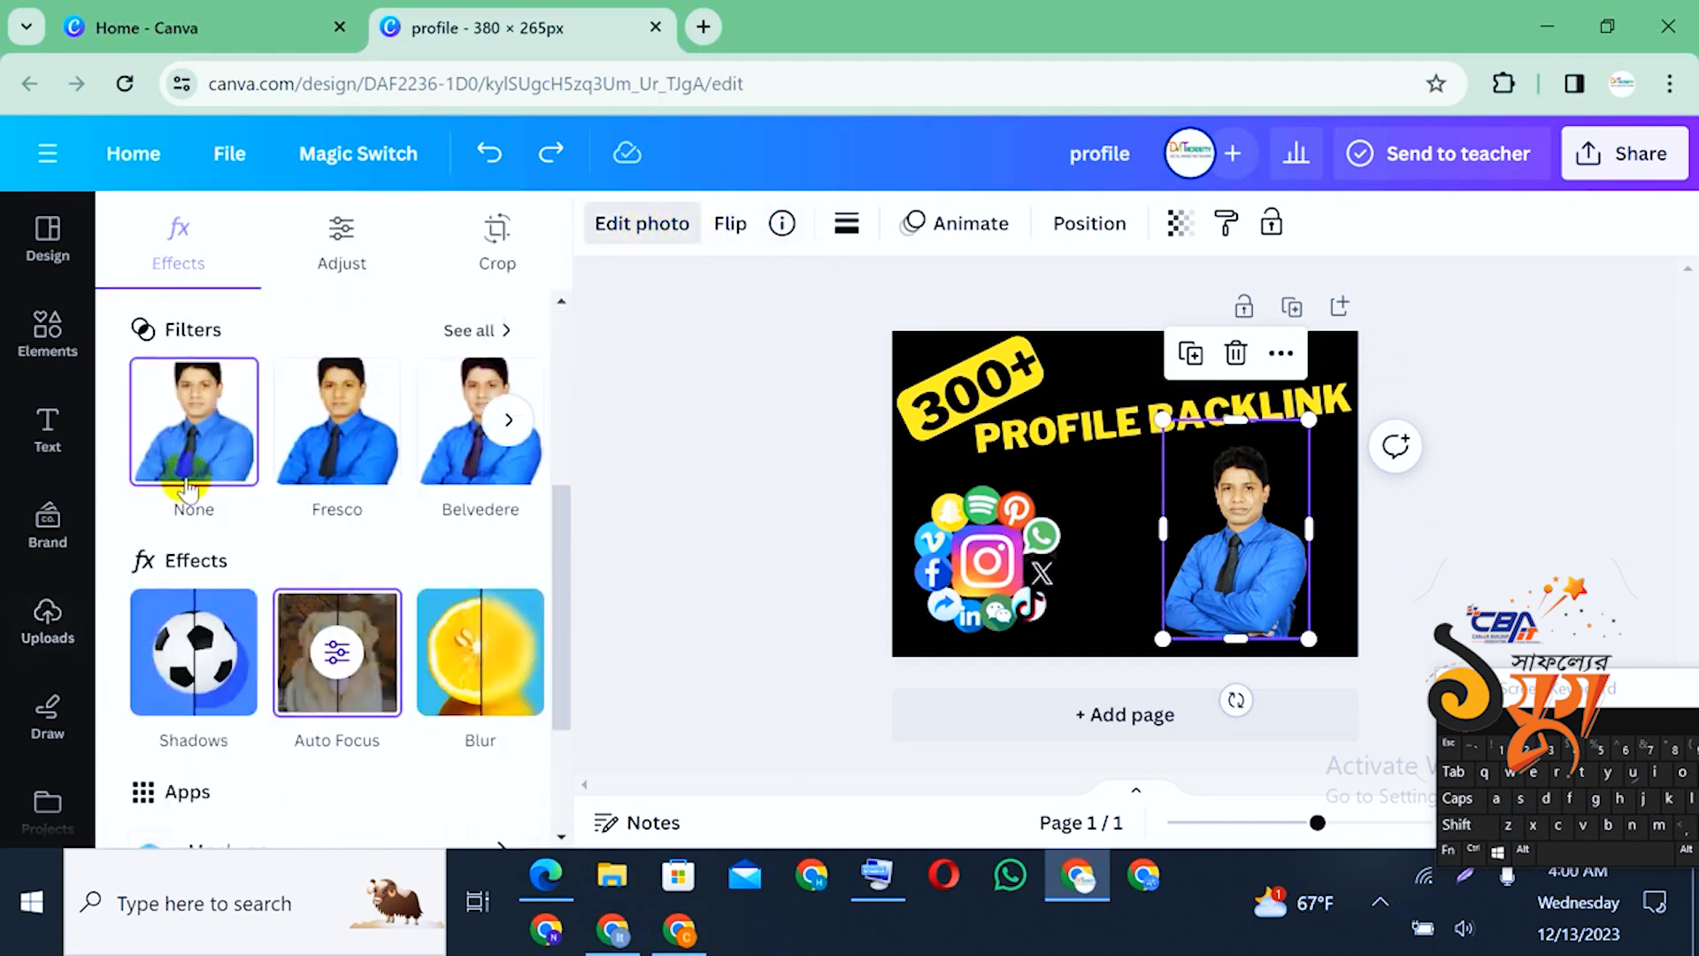
click(200, 643)
click(183, 529)
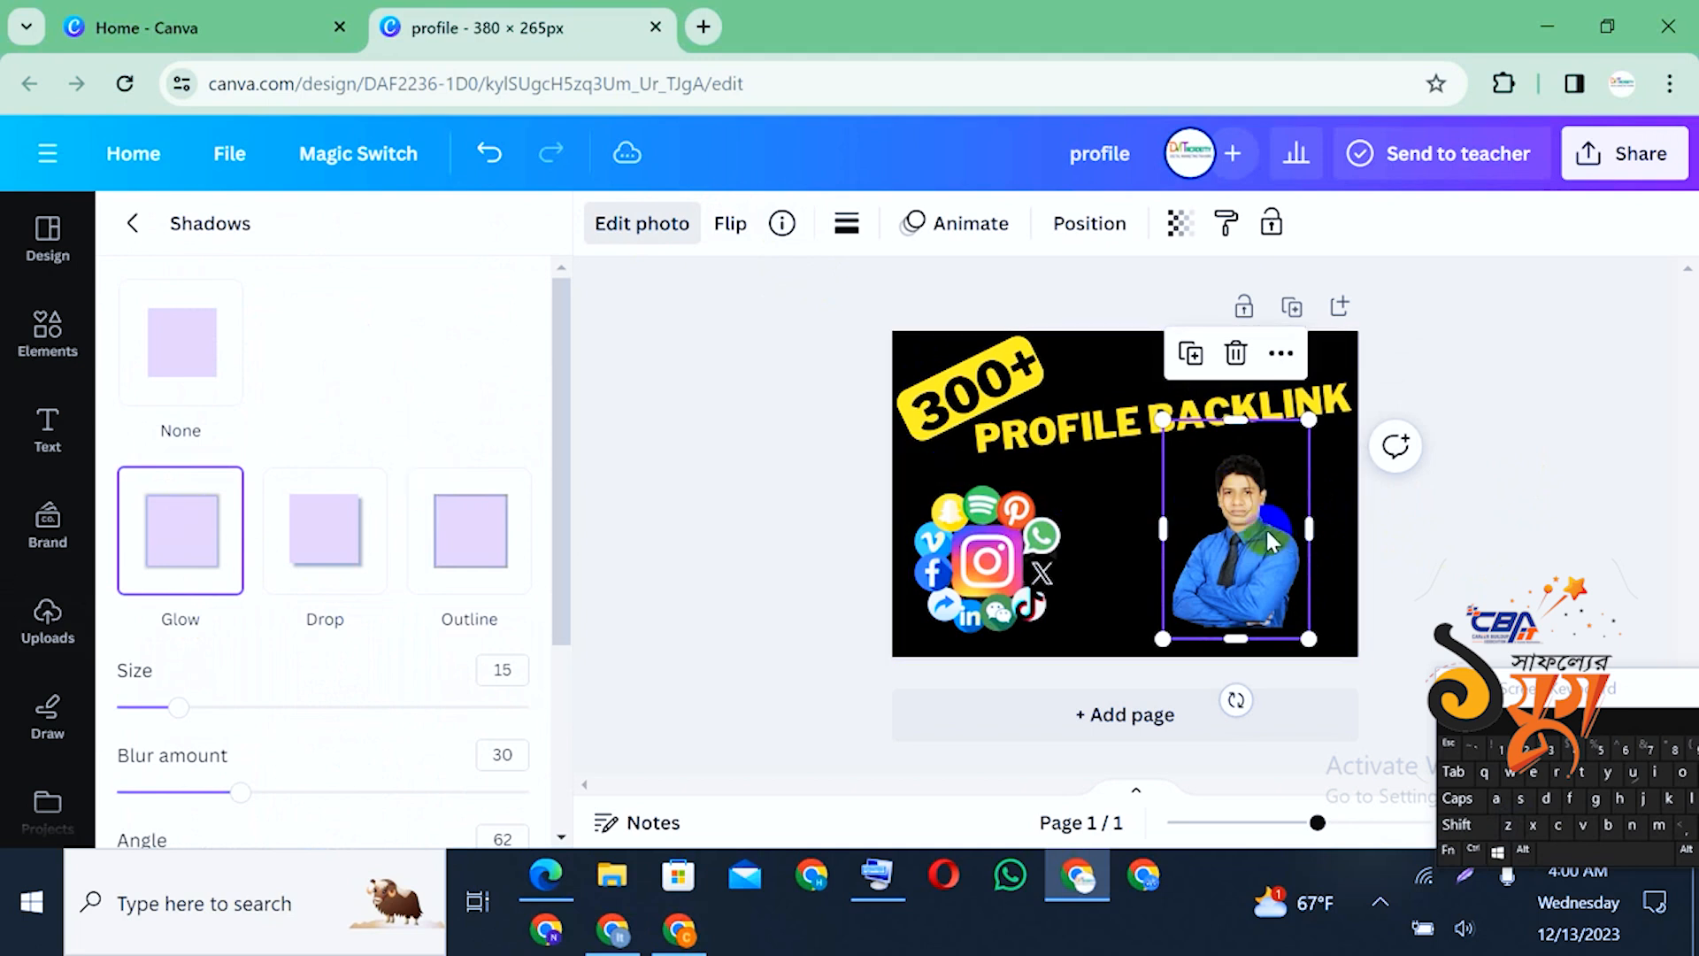
drag(1257, 529, 1246, 492)
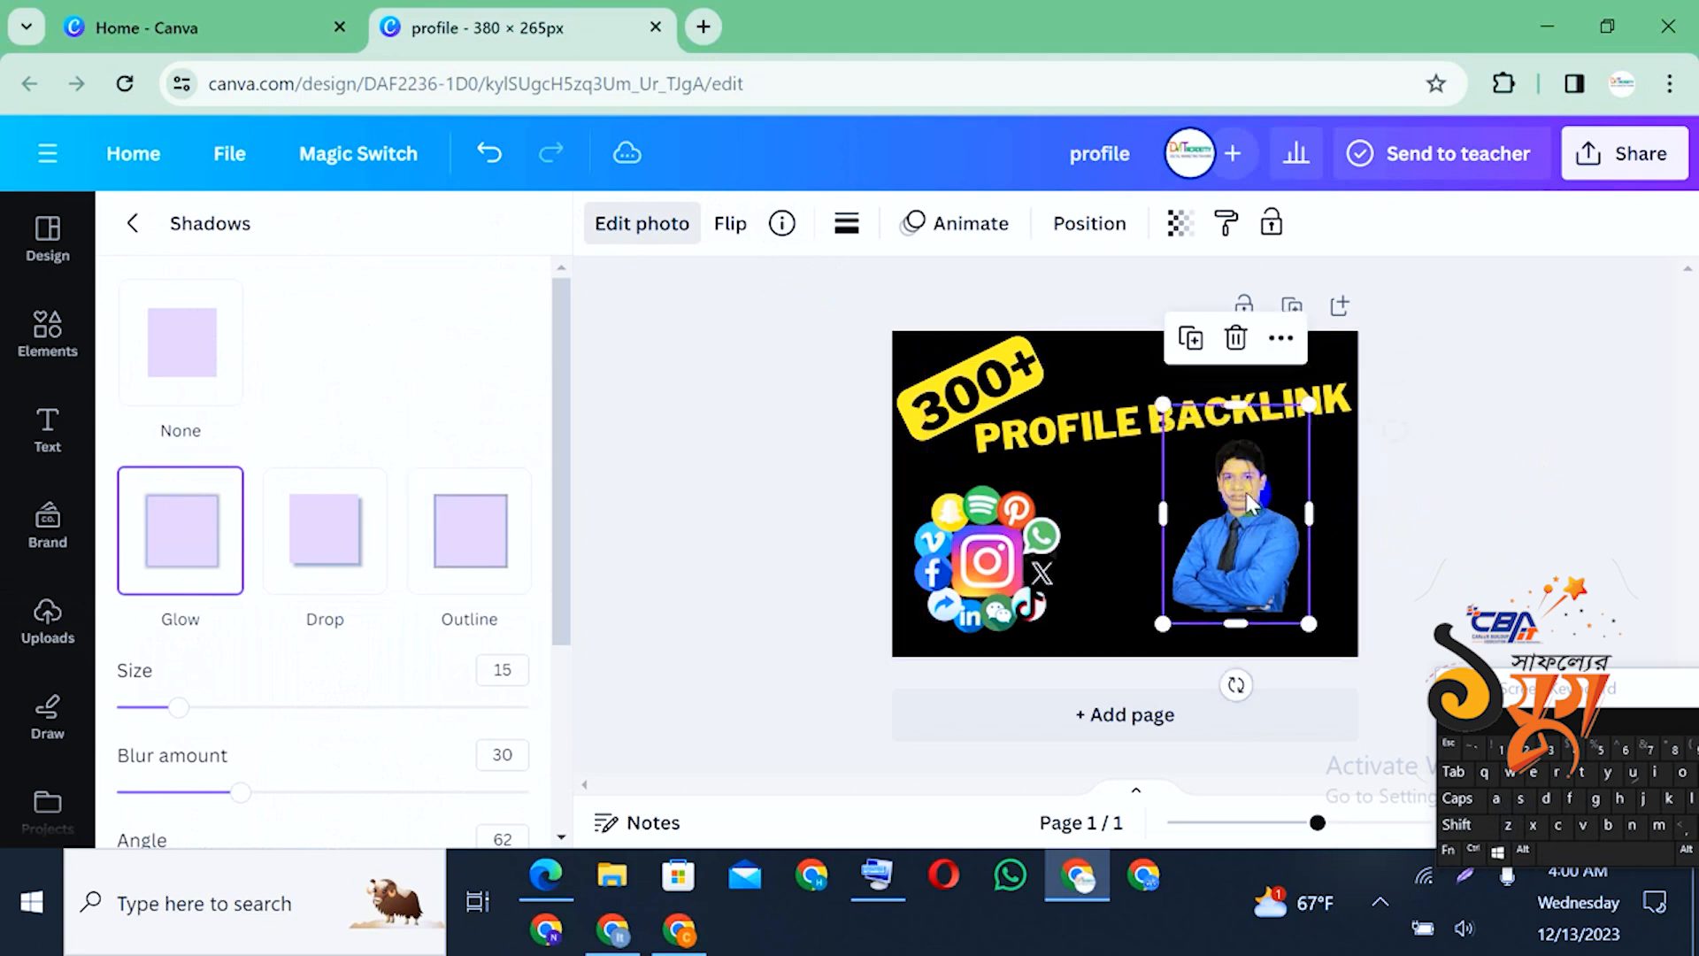
Replace the portrait with a fresh copy of the uploaded image, enlarged at the page's lower right
key(Delete)
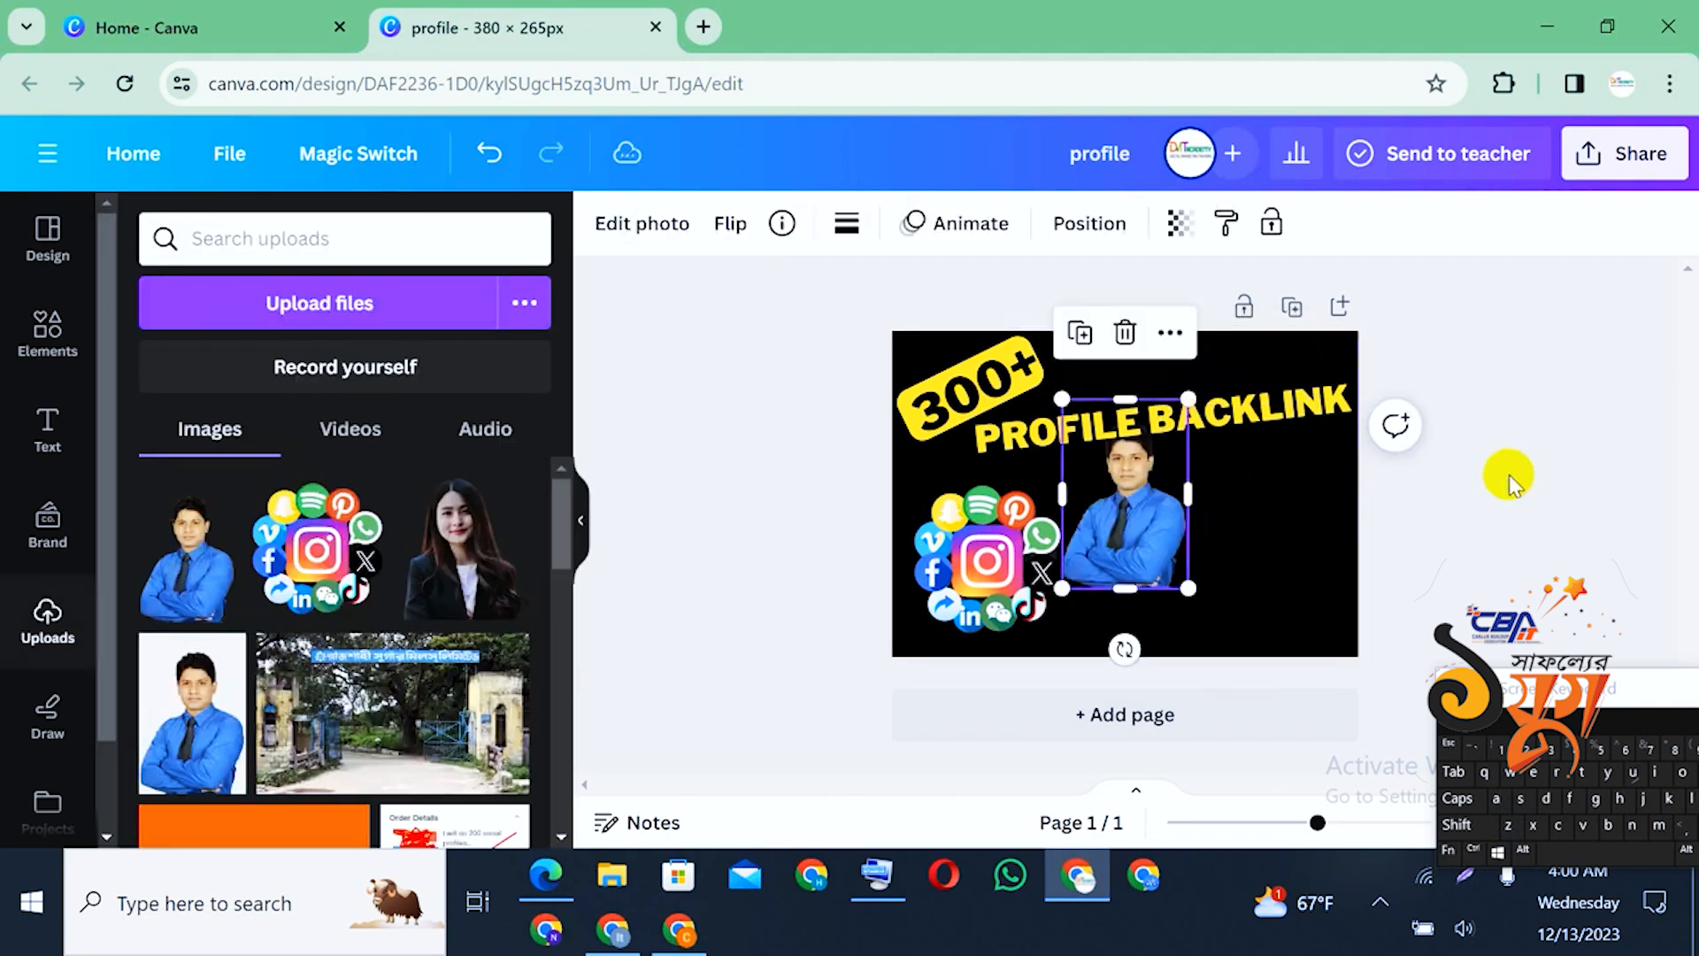
drag(1206, 546, 1302, 662)
drag(1256, 561, 1261, 541)
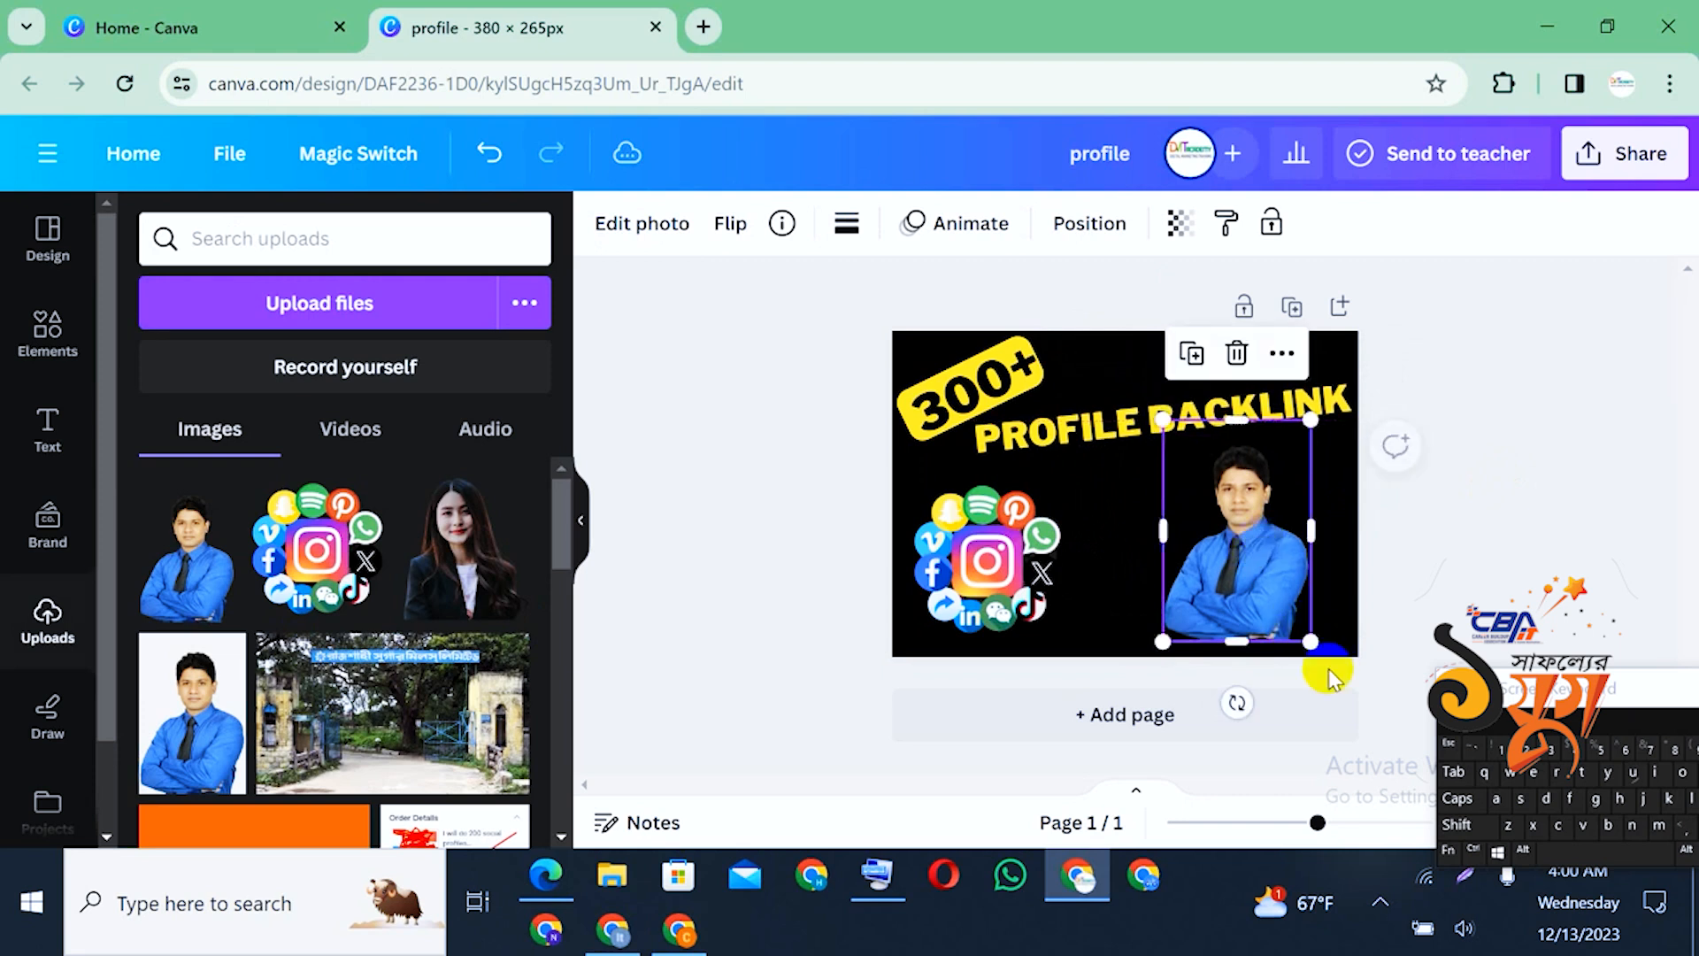
Rotate the portrait slightly clockwise and nudge it upward
drag(1236, 699, 1219, 655)
drag(1241, 543, 1239, 534)
drag(1204, 693, 1215, 695)
click(1540, 535)
Apply an Outline shadow to the portrait with blur amount 1 and distance 26
click(1281, 552)
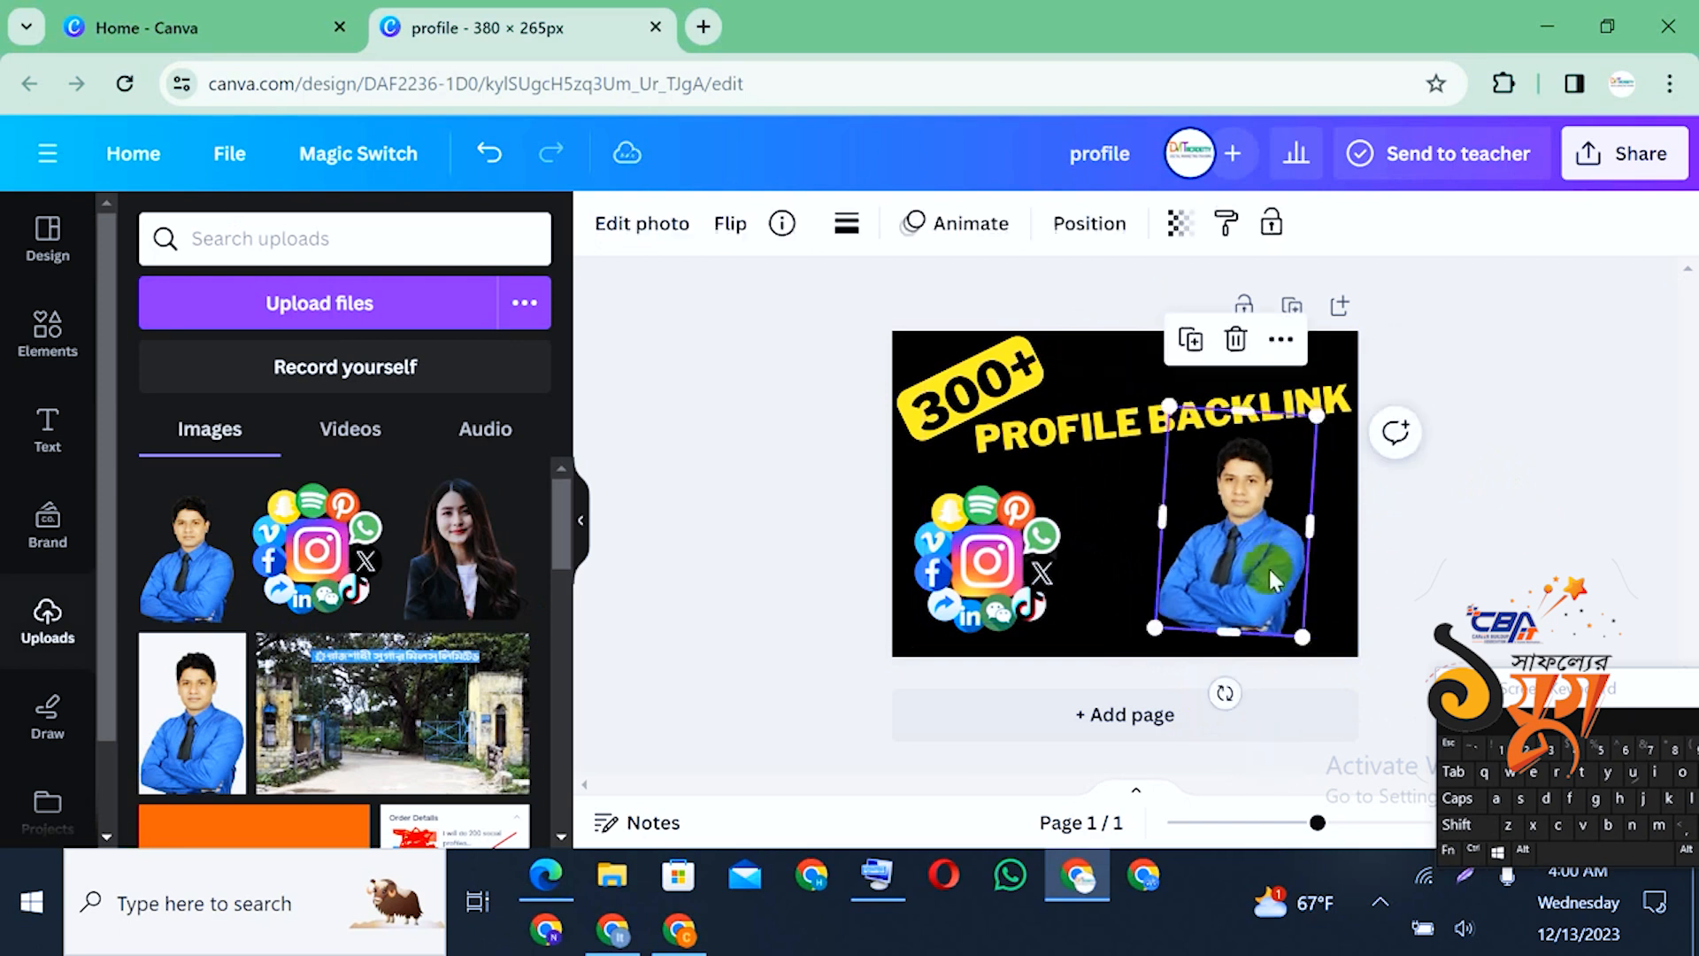
click(643, 224)
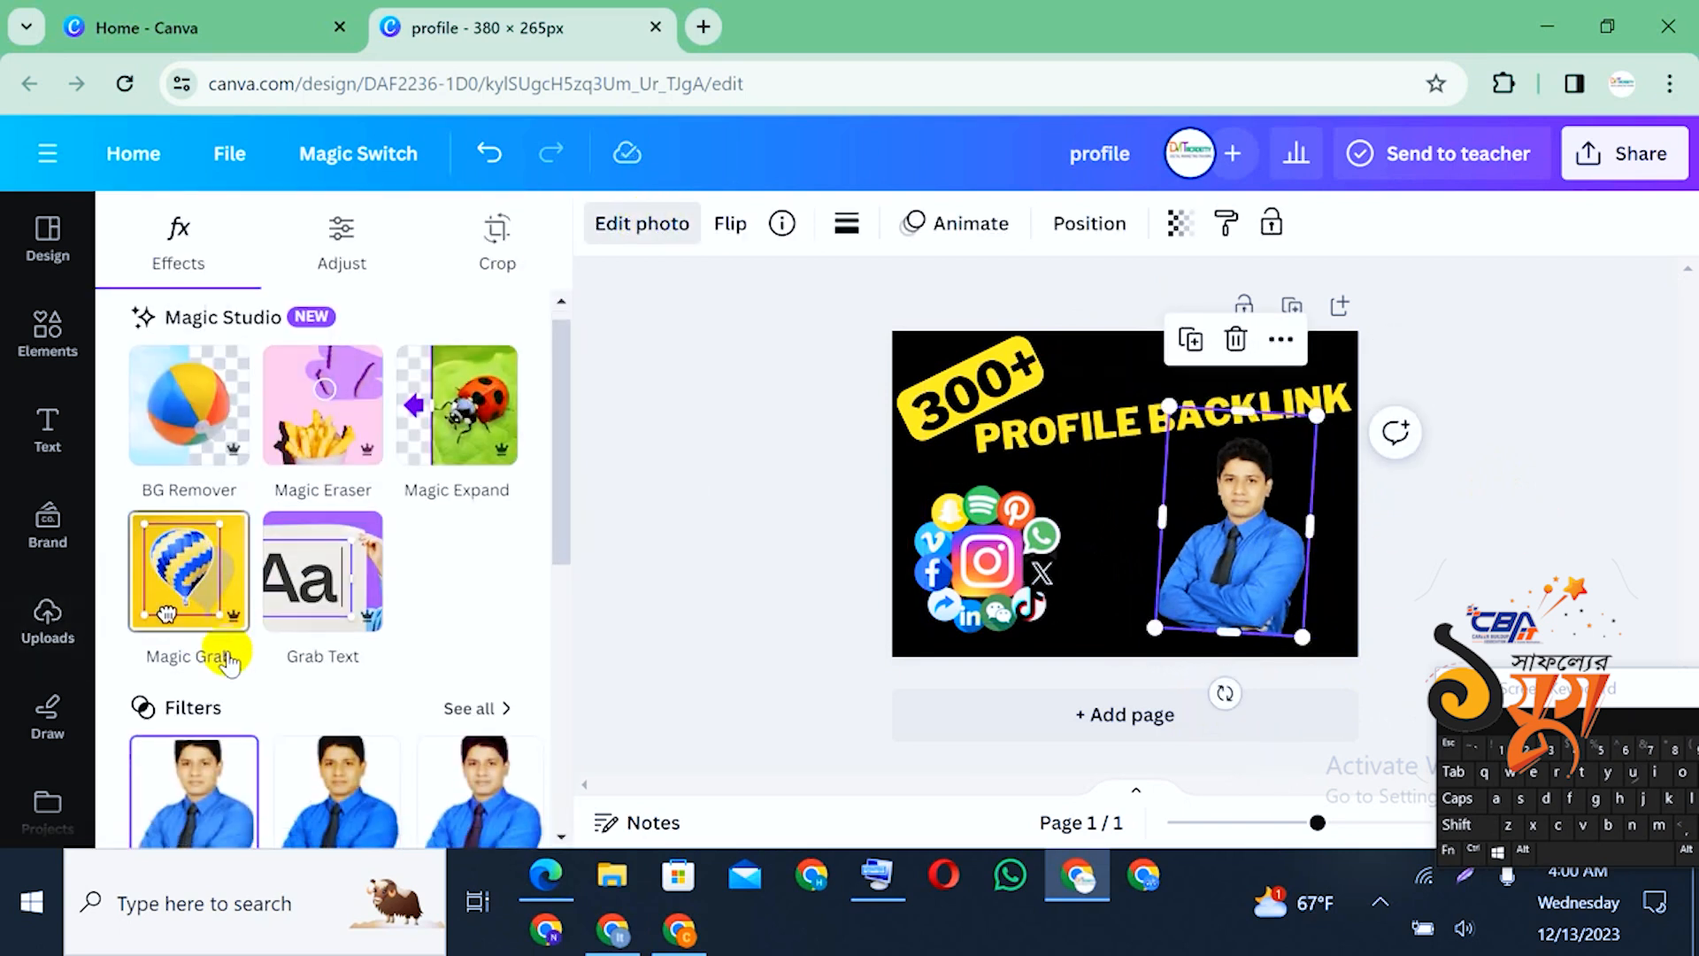
scroll(186, 549, down, 5)
click(183, 516)
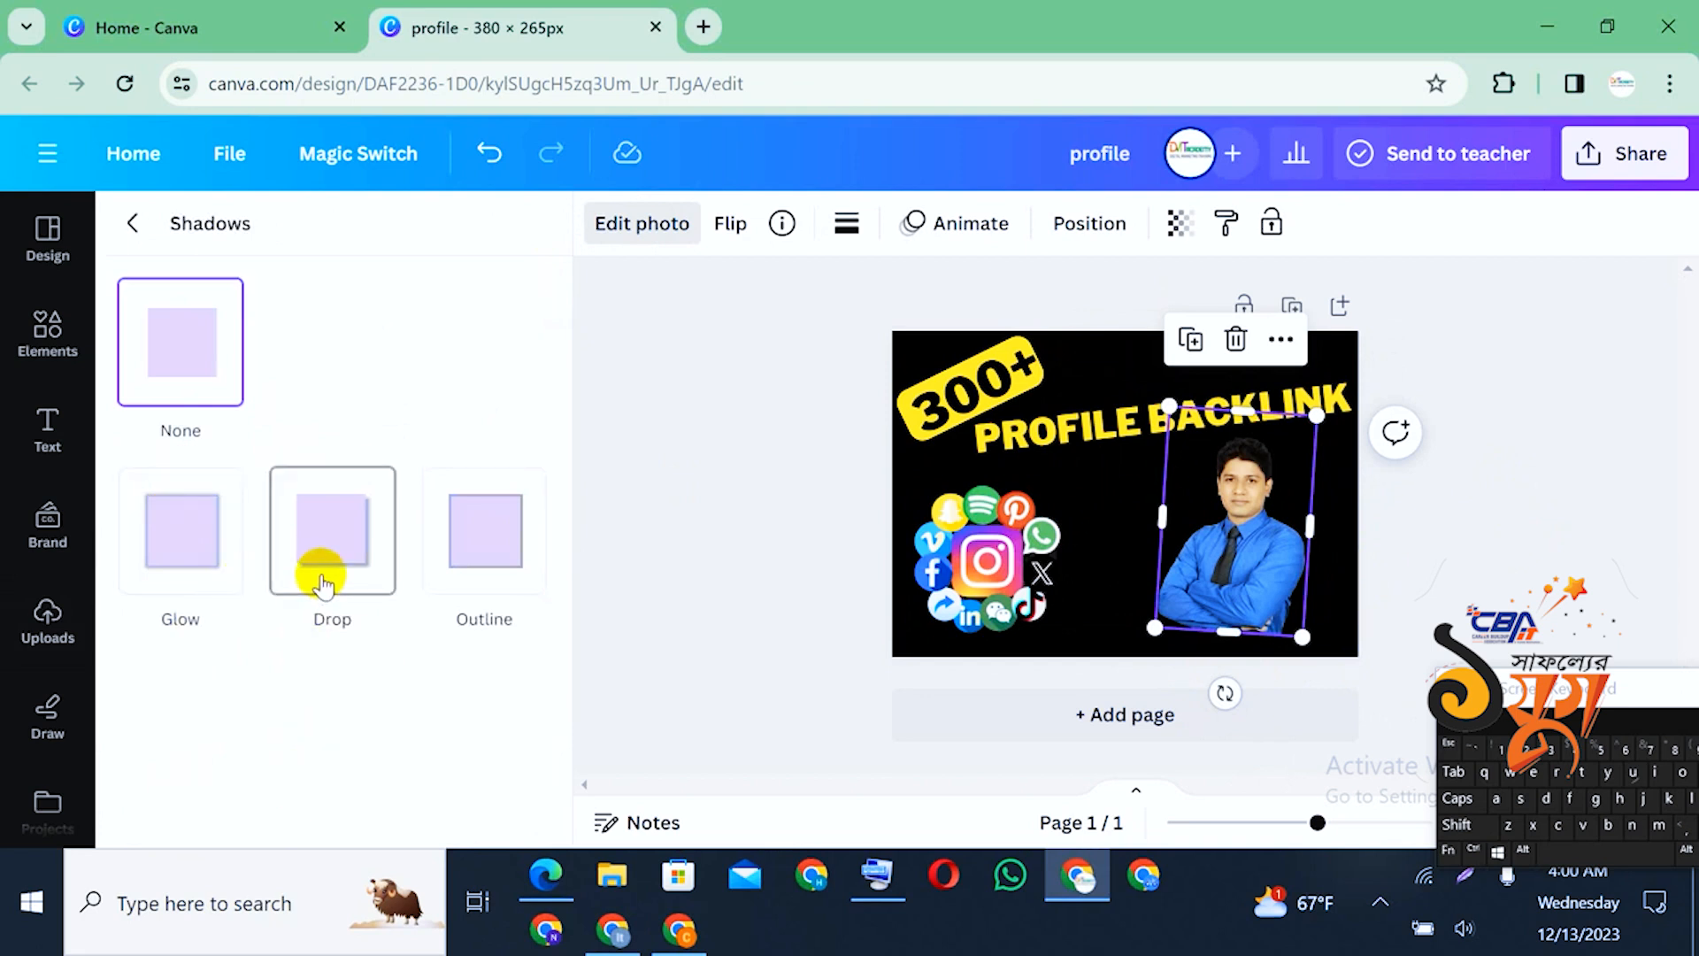
click(445, 564)
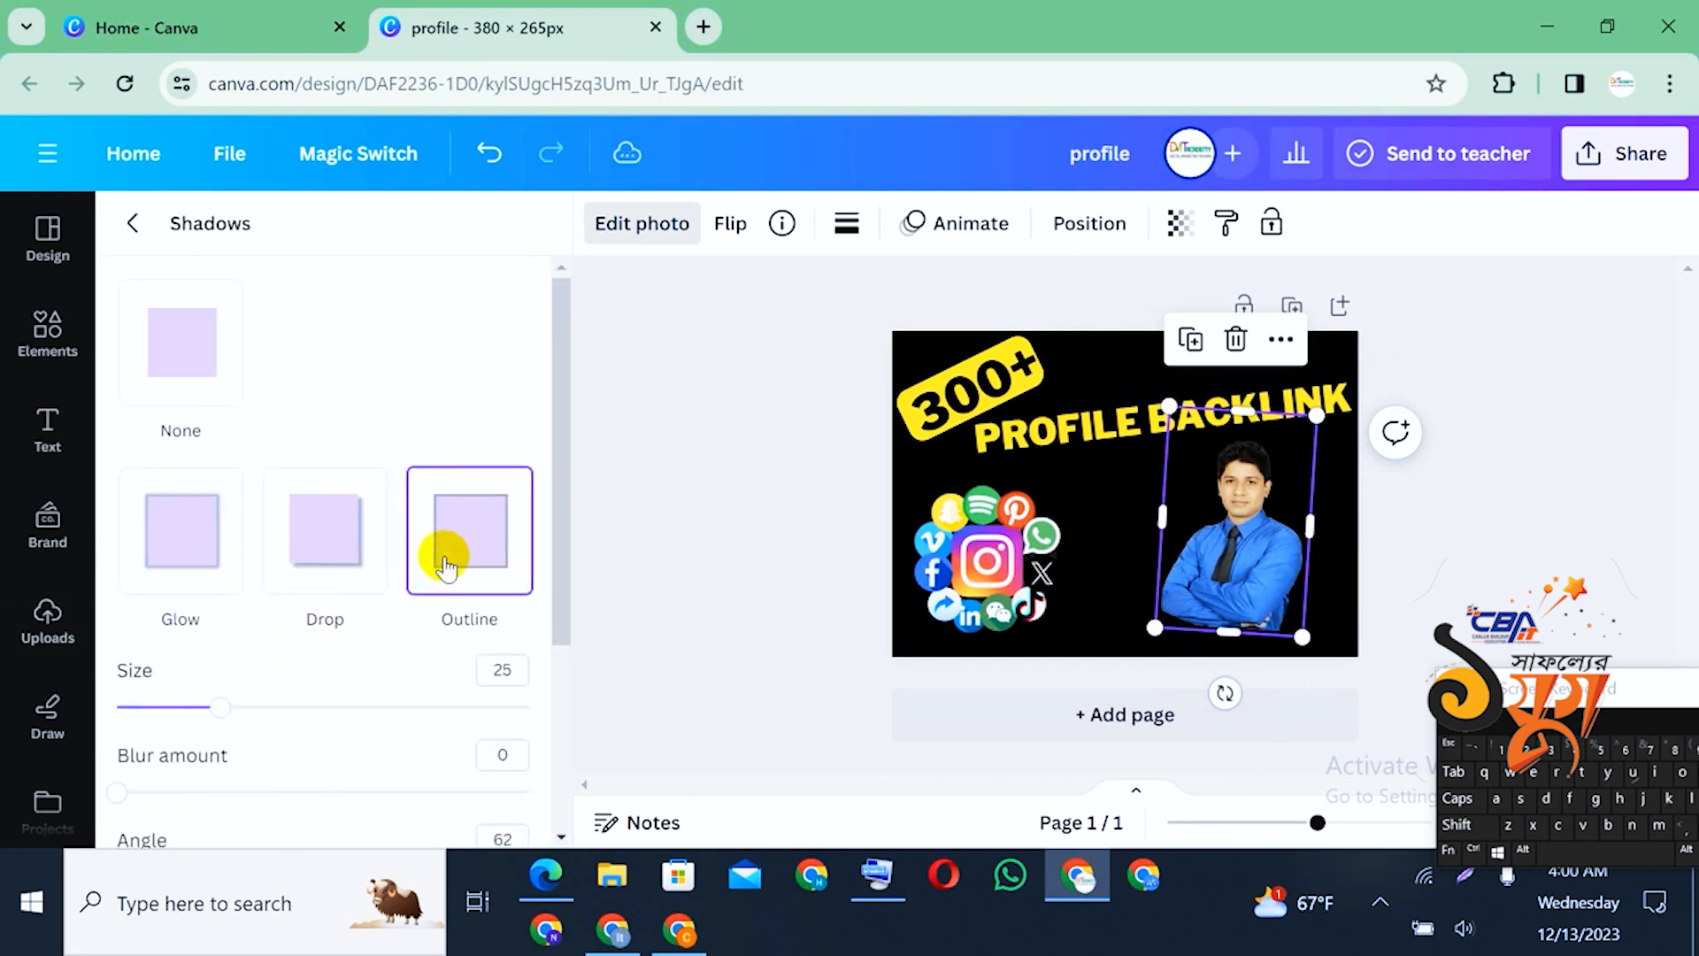
mouse_move(115, 790)
mouse_down()
mouse_move(156, 788)
mouse_move(121, 791)
mouse_up()
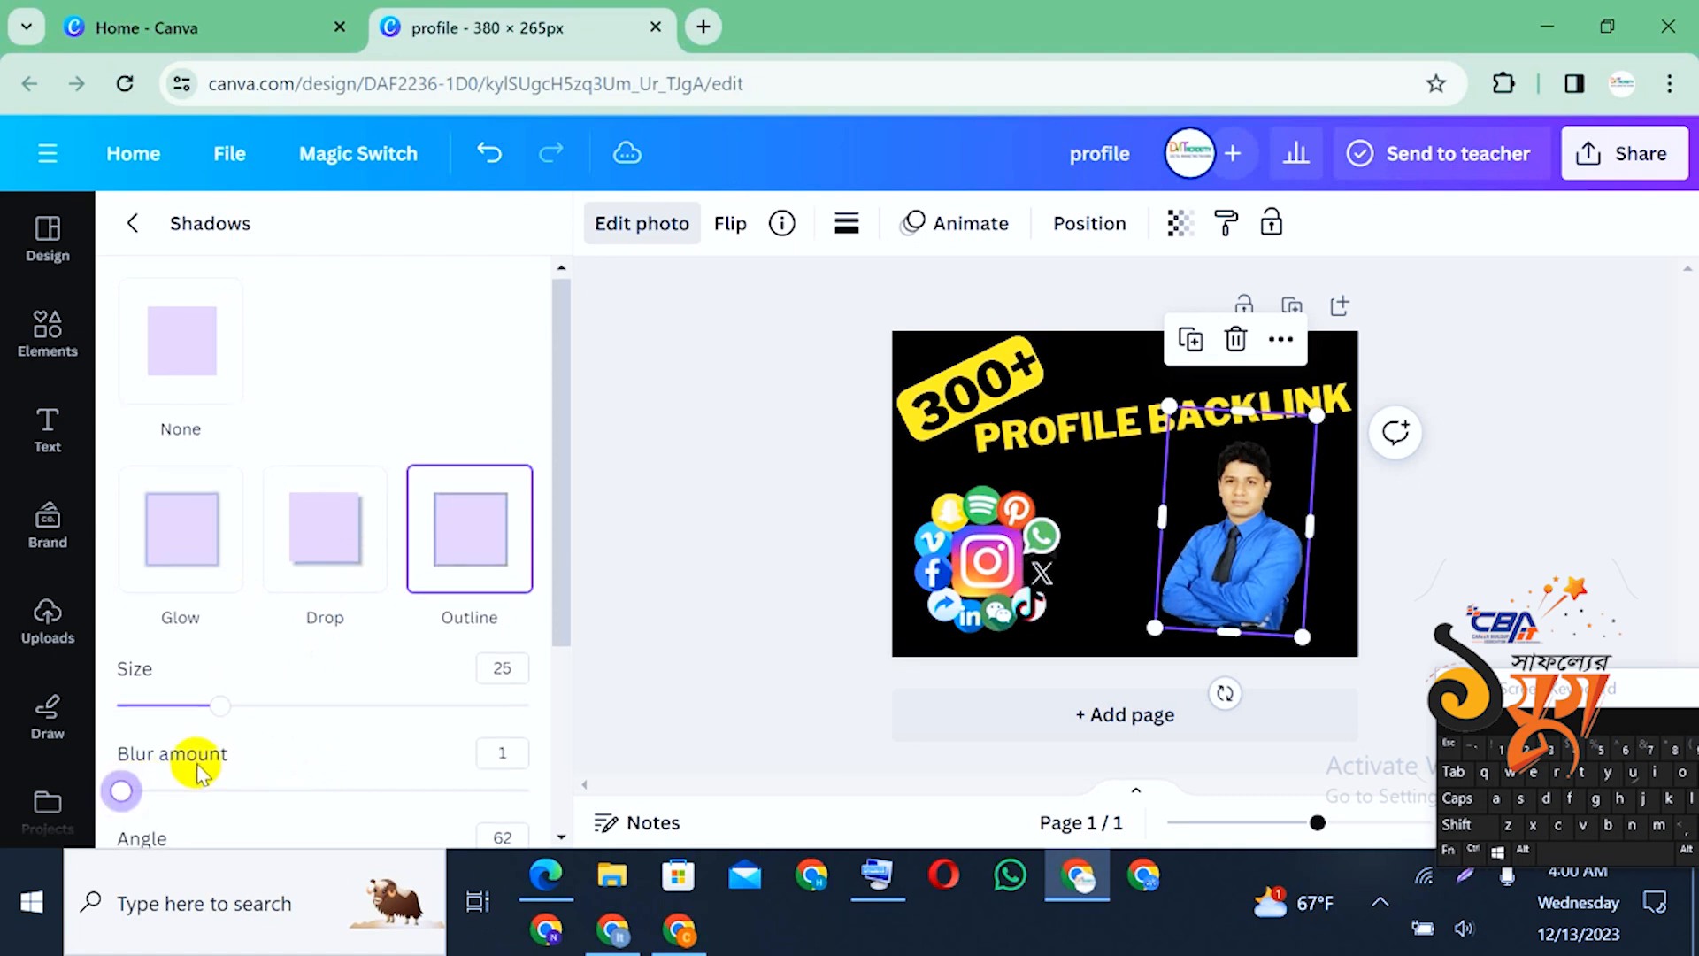
scroll(198, 773, down, 3)
drag(122, 696, 222, 699)
scroll(460, 699, down, 1)
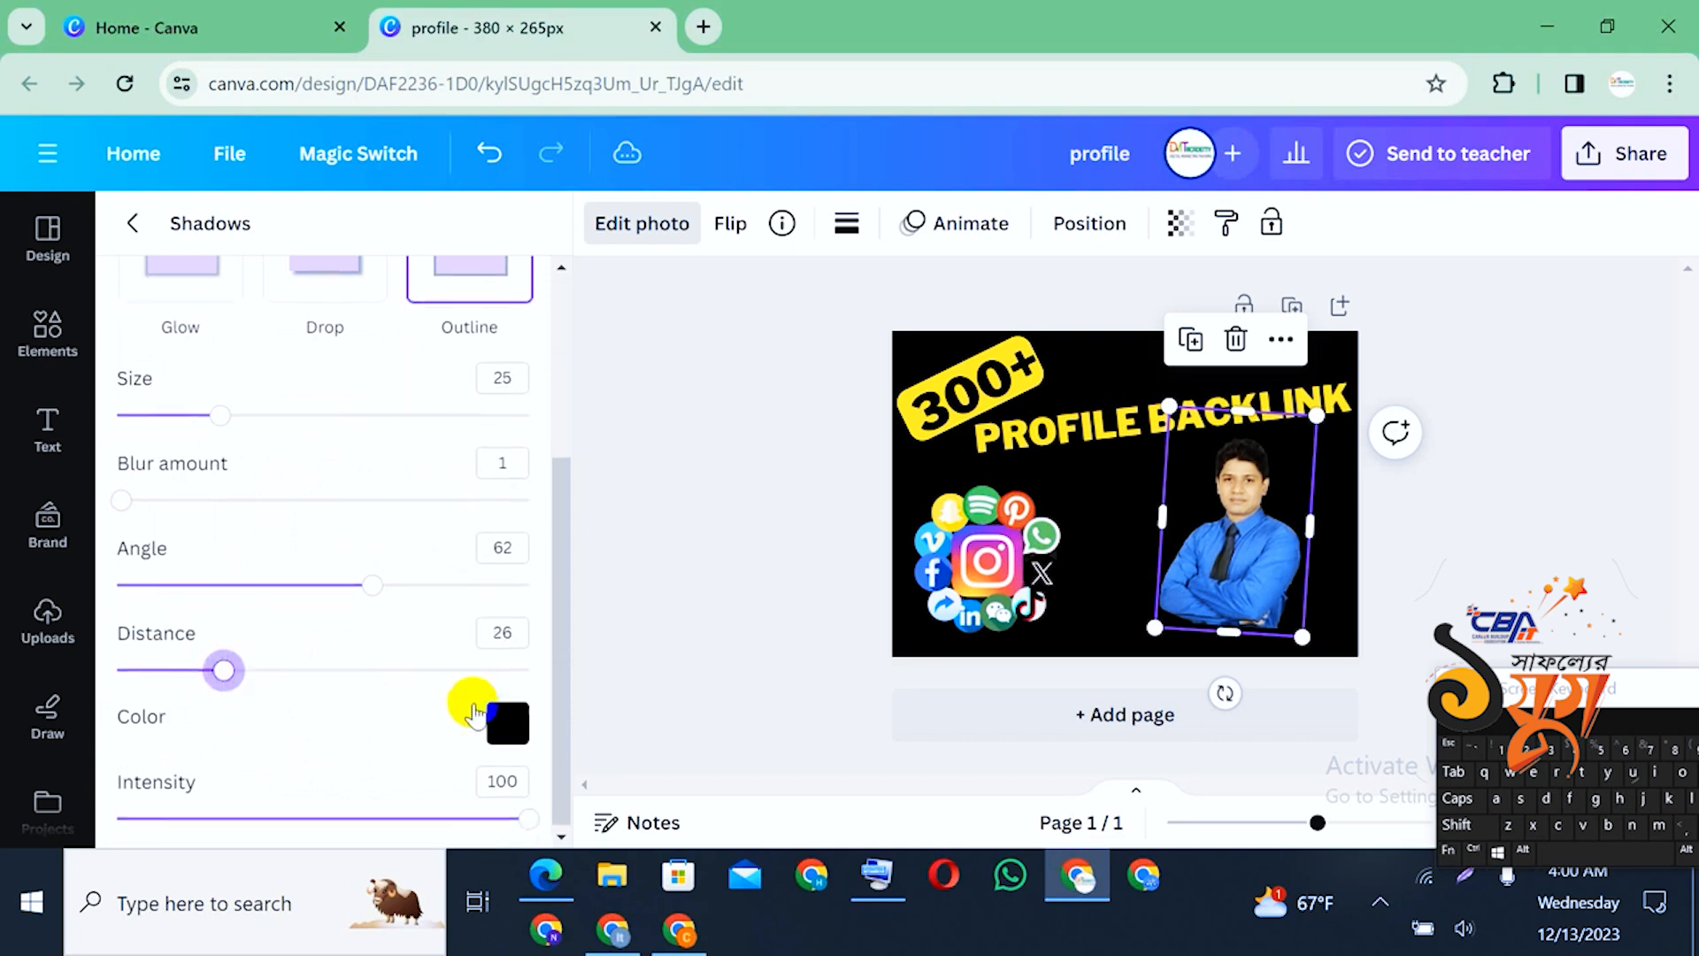
Set the portrait's shadow color to yellow #FFE604
click(492, 719)
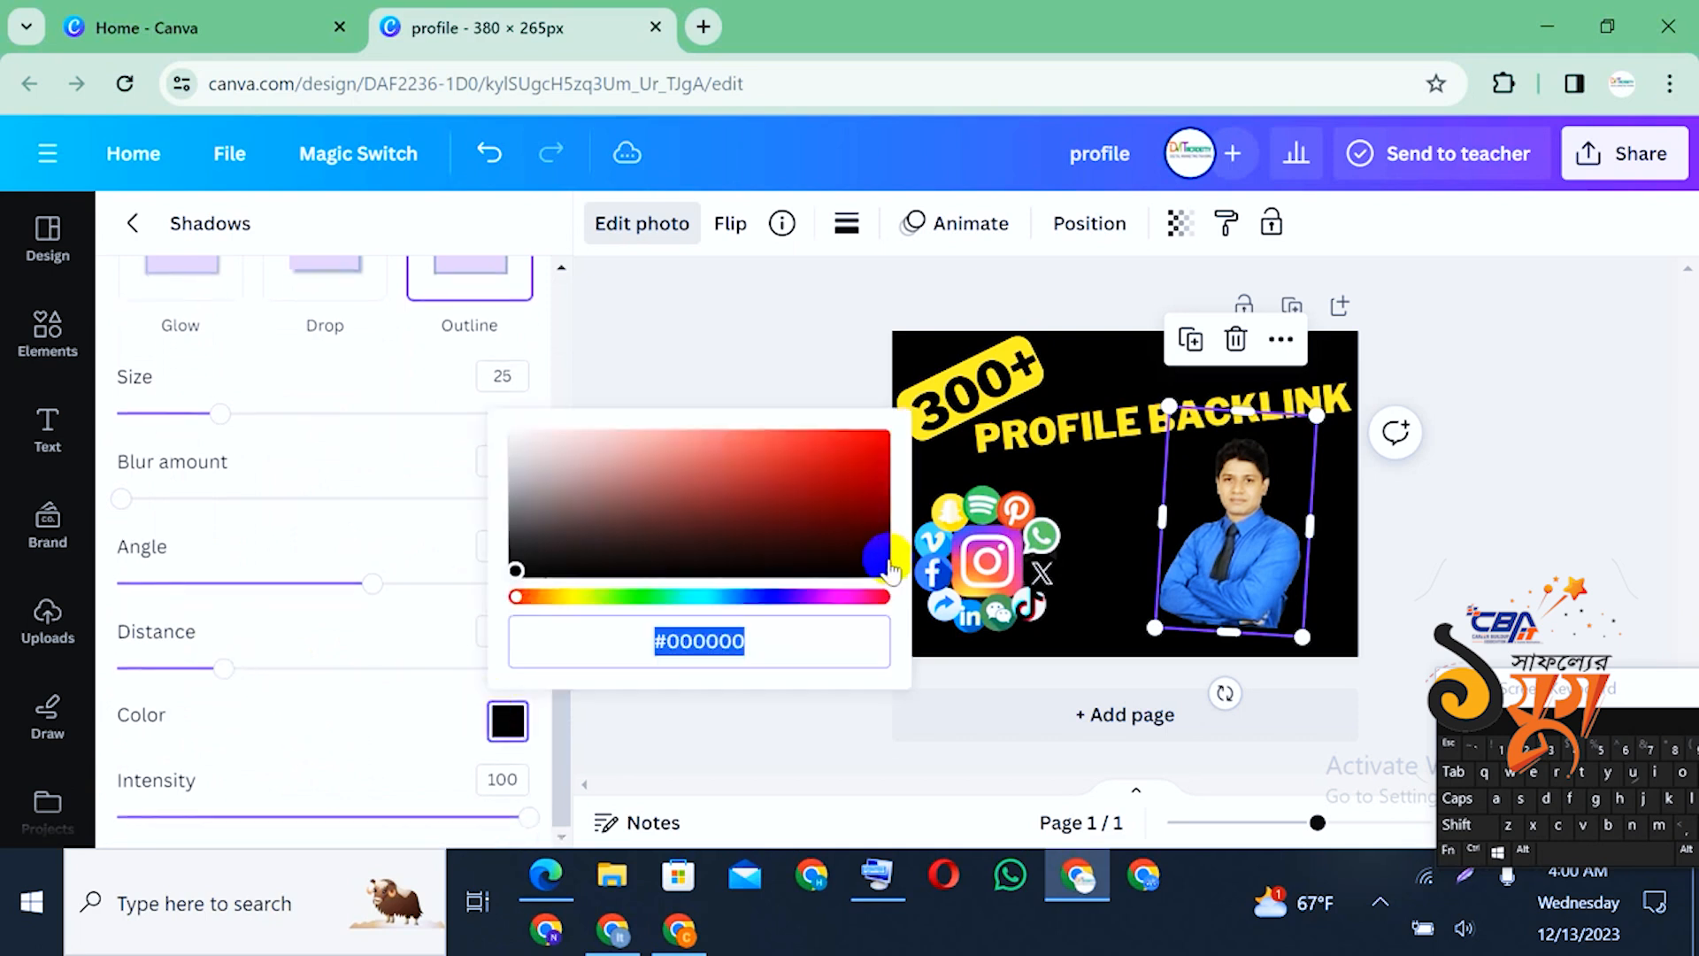
drag(552, 600, 573, 600)
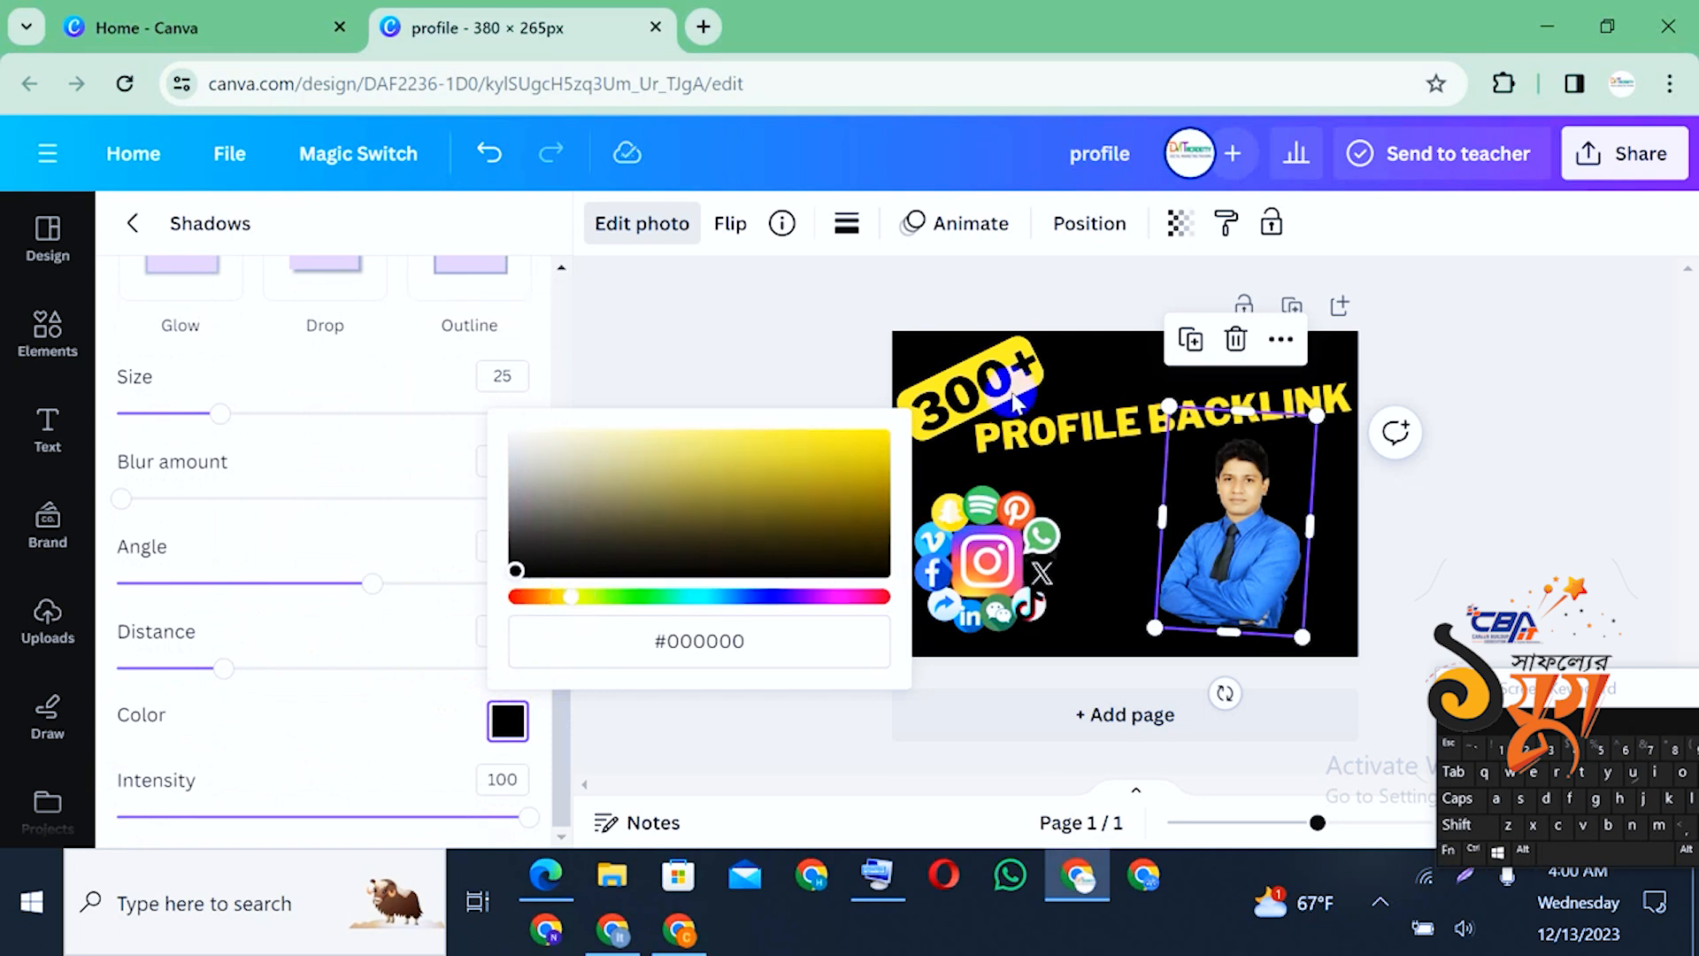
click(867, 434)
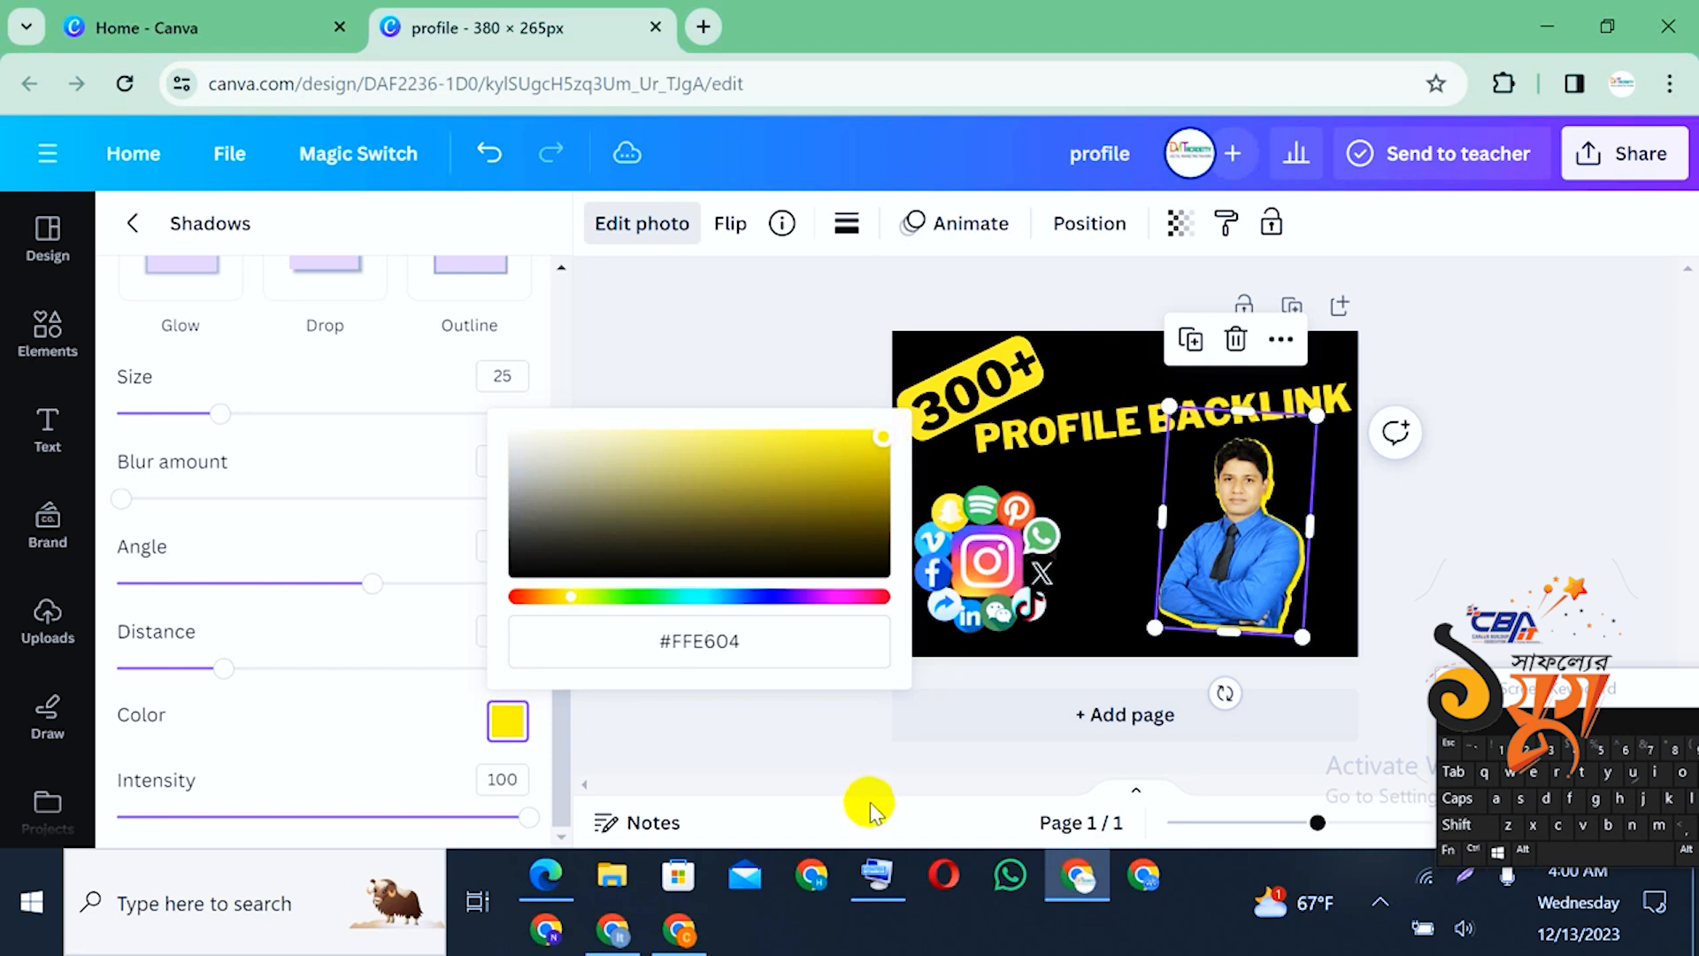
click(834, 747)
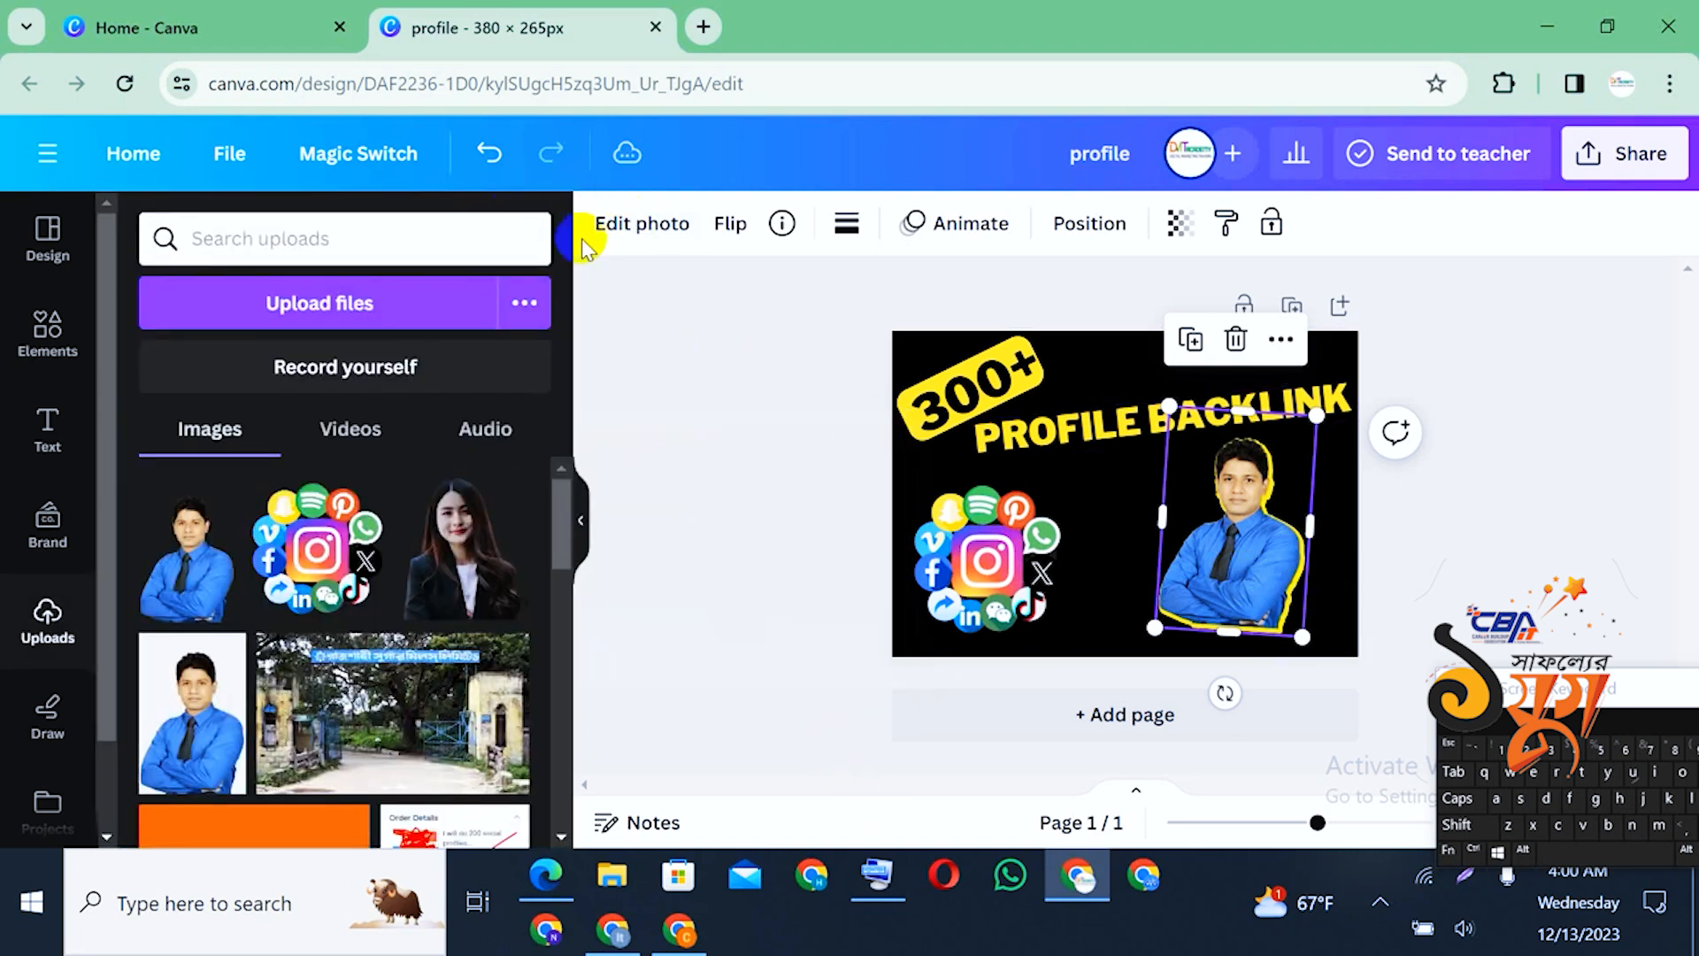
Adjust the portrait's yellow shadow to angle 53, distance 17 and intensity 93
click(655, 223)
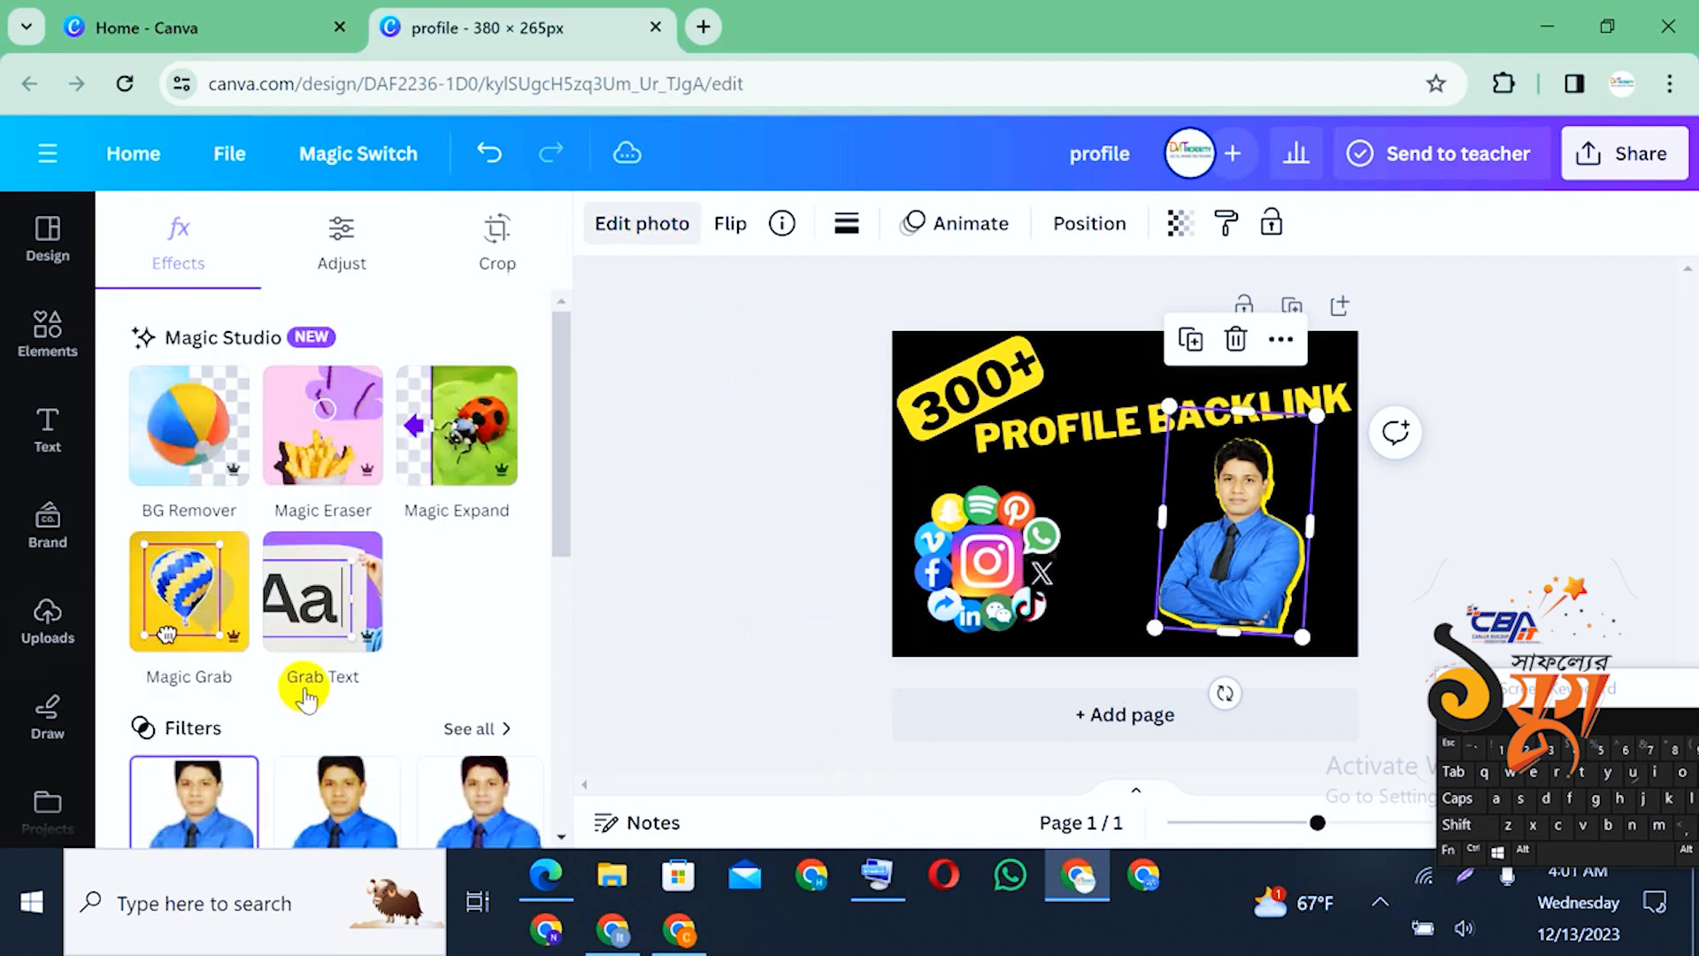
scroll(301, 686, down, 5)
click(206, 663)
click(305, 522)
scroll(305, 642, down, 3)
drag(372, 600, 305, 585)
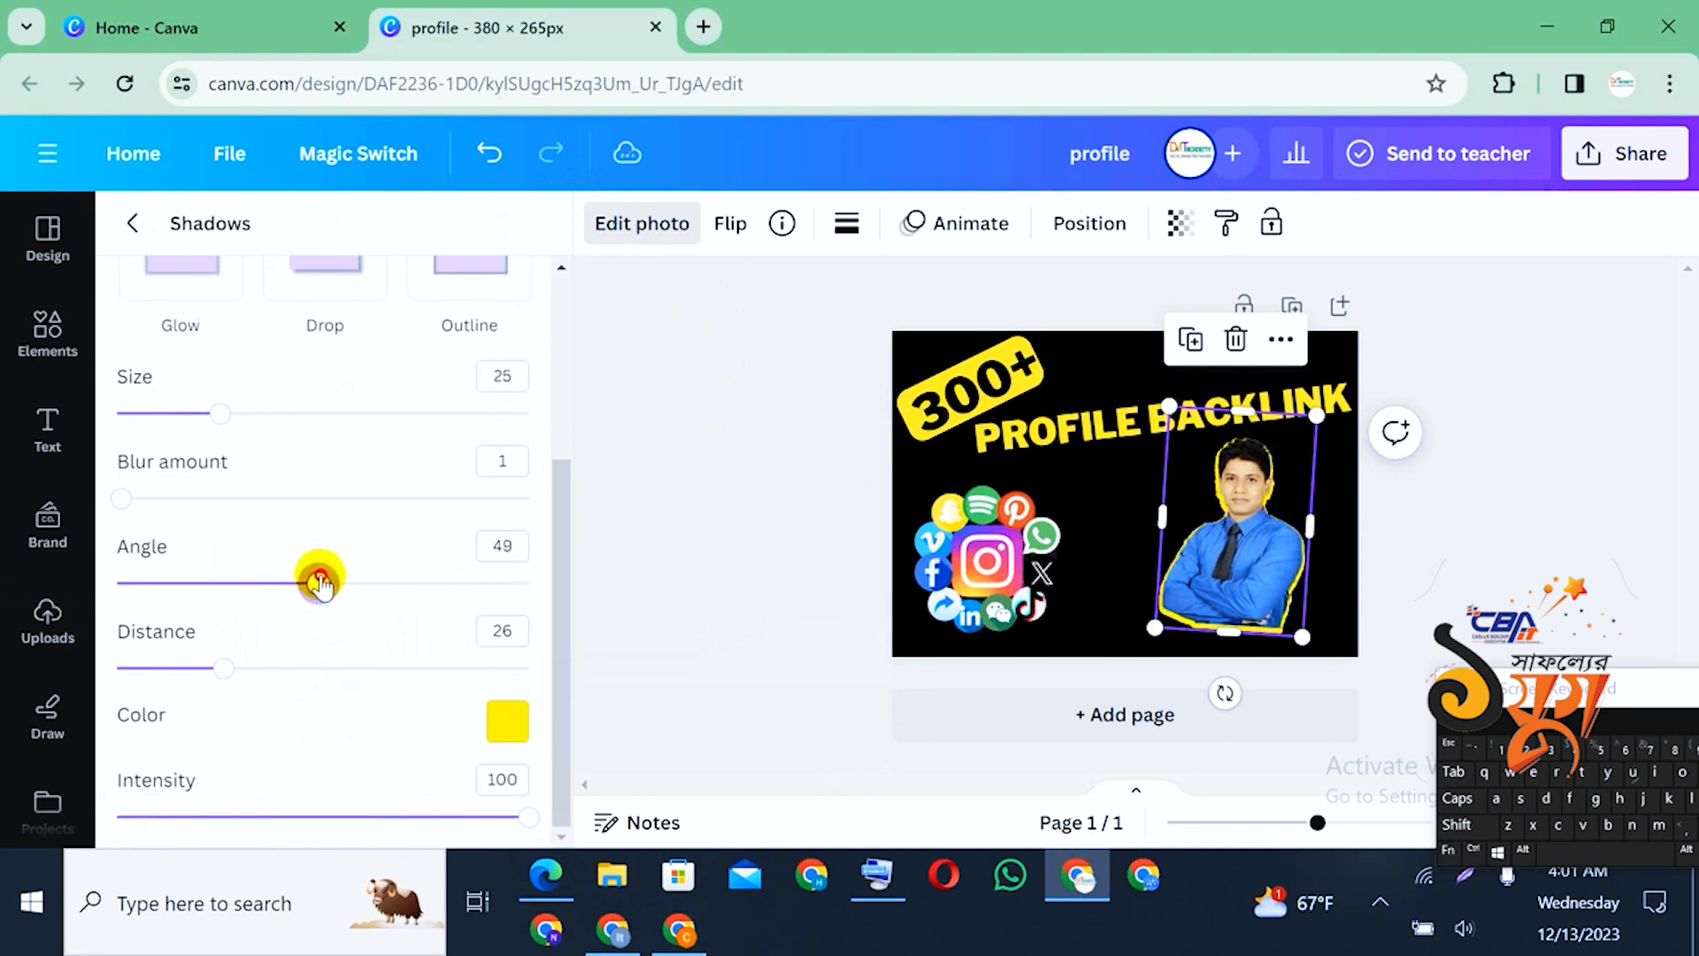
drag(226, 678, 183, 681)
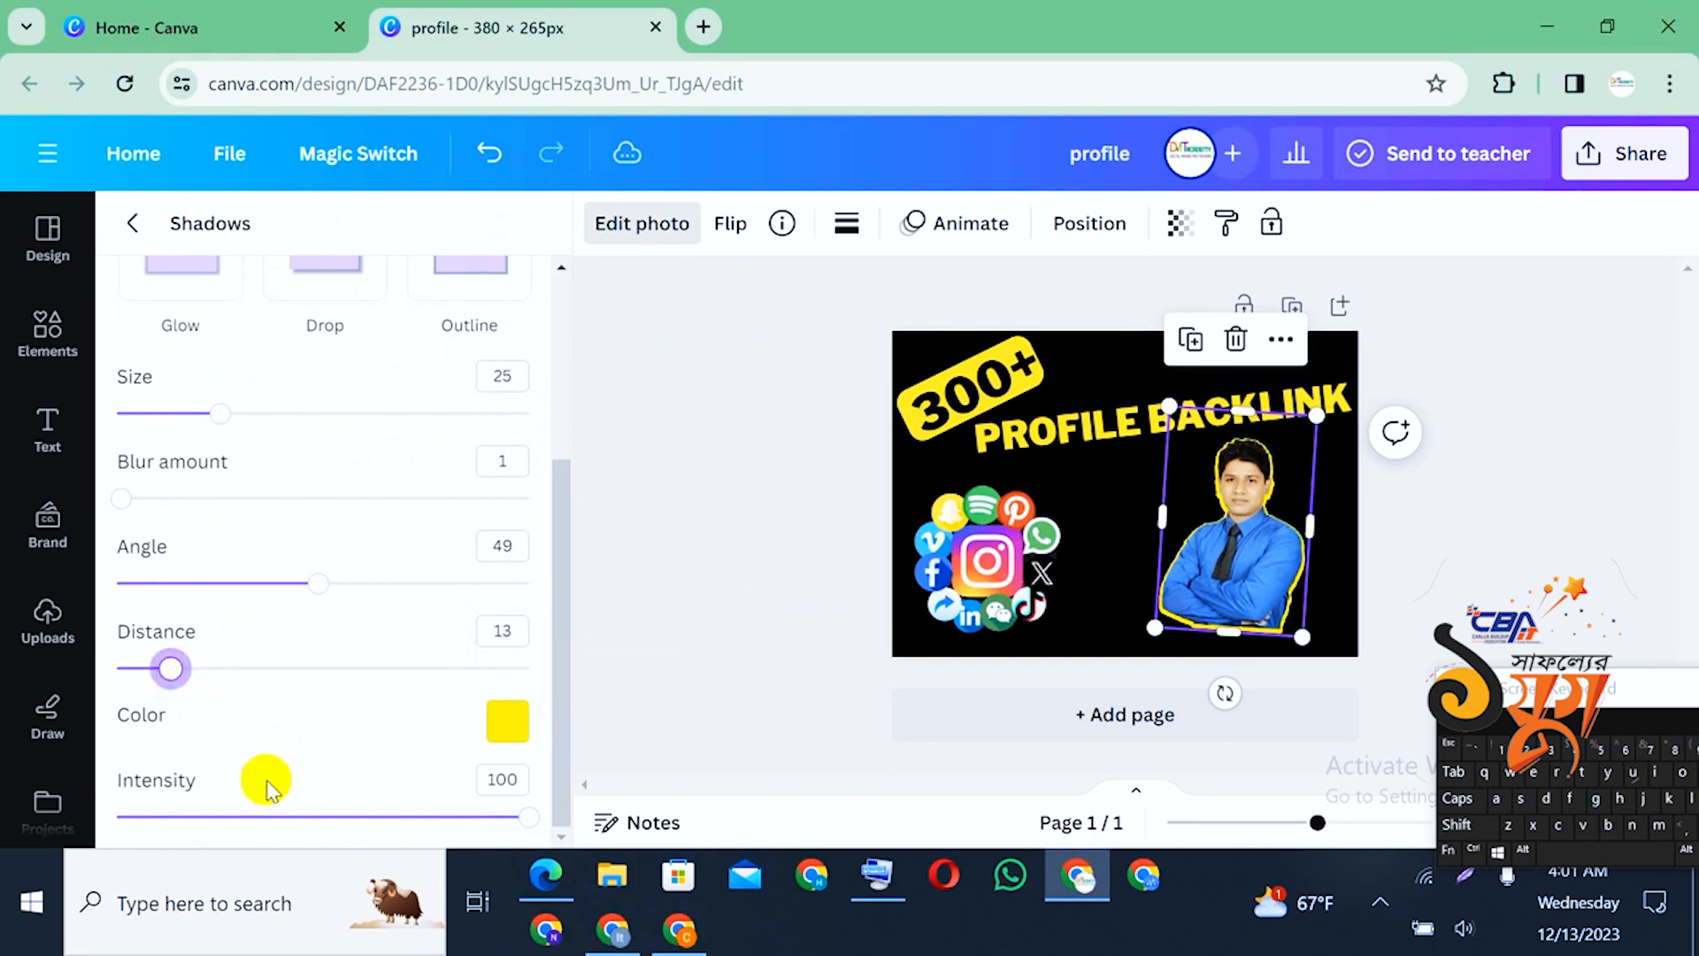
mouse_move(518, 813)
mouse_down()
mouse_move(436, 812)
mouse_move(500, 814)
mouse_up()
mouse_move(171, 668)
mouse_down()
mouse_move(224, 669)
mouse_move(204, 669)
mouse_up()
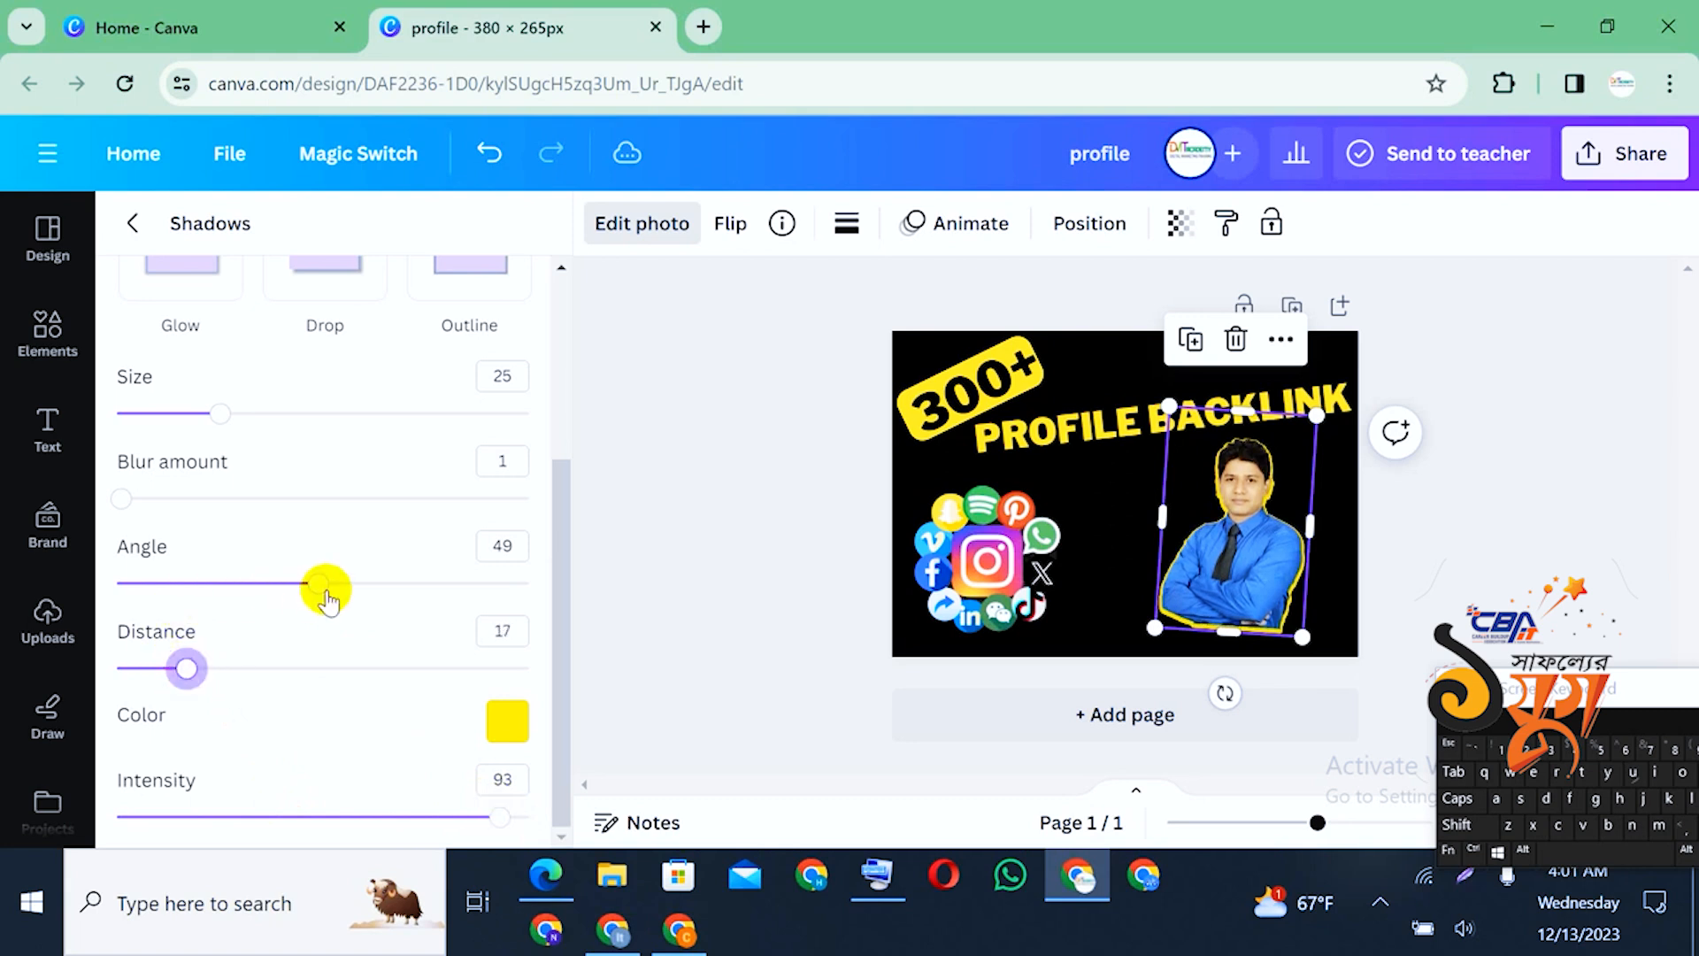
drag(324, 595, 333, 597)
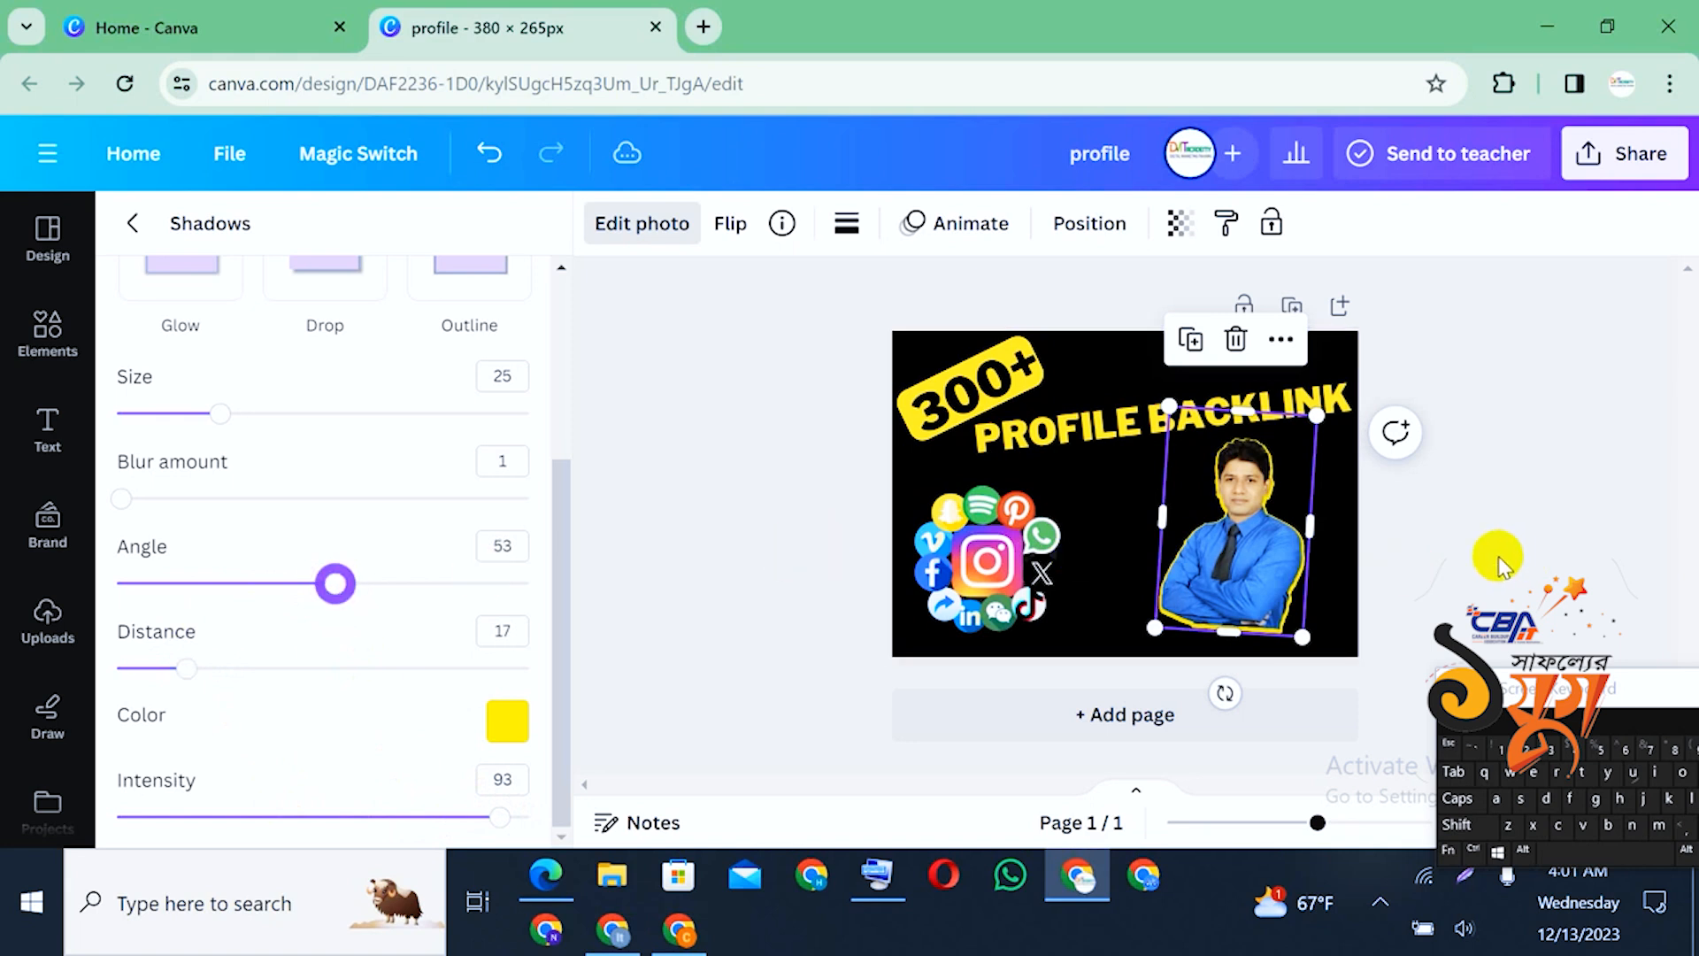
Enlarge the outlined portrait and position it along the page's bottom edge, just below the "PROFILE BACKLINK" text
click(1301, 637)
drag(1301, 637, 1326, 676)
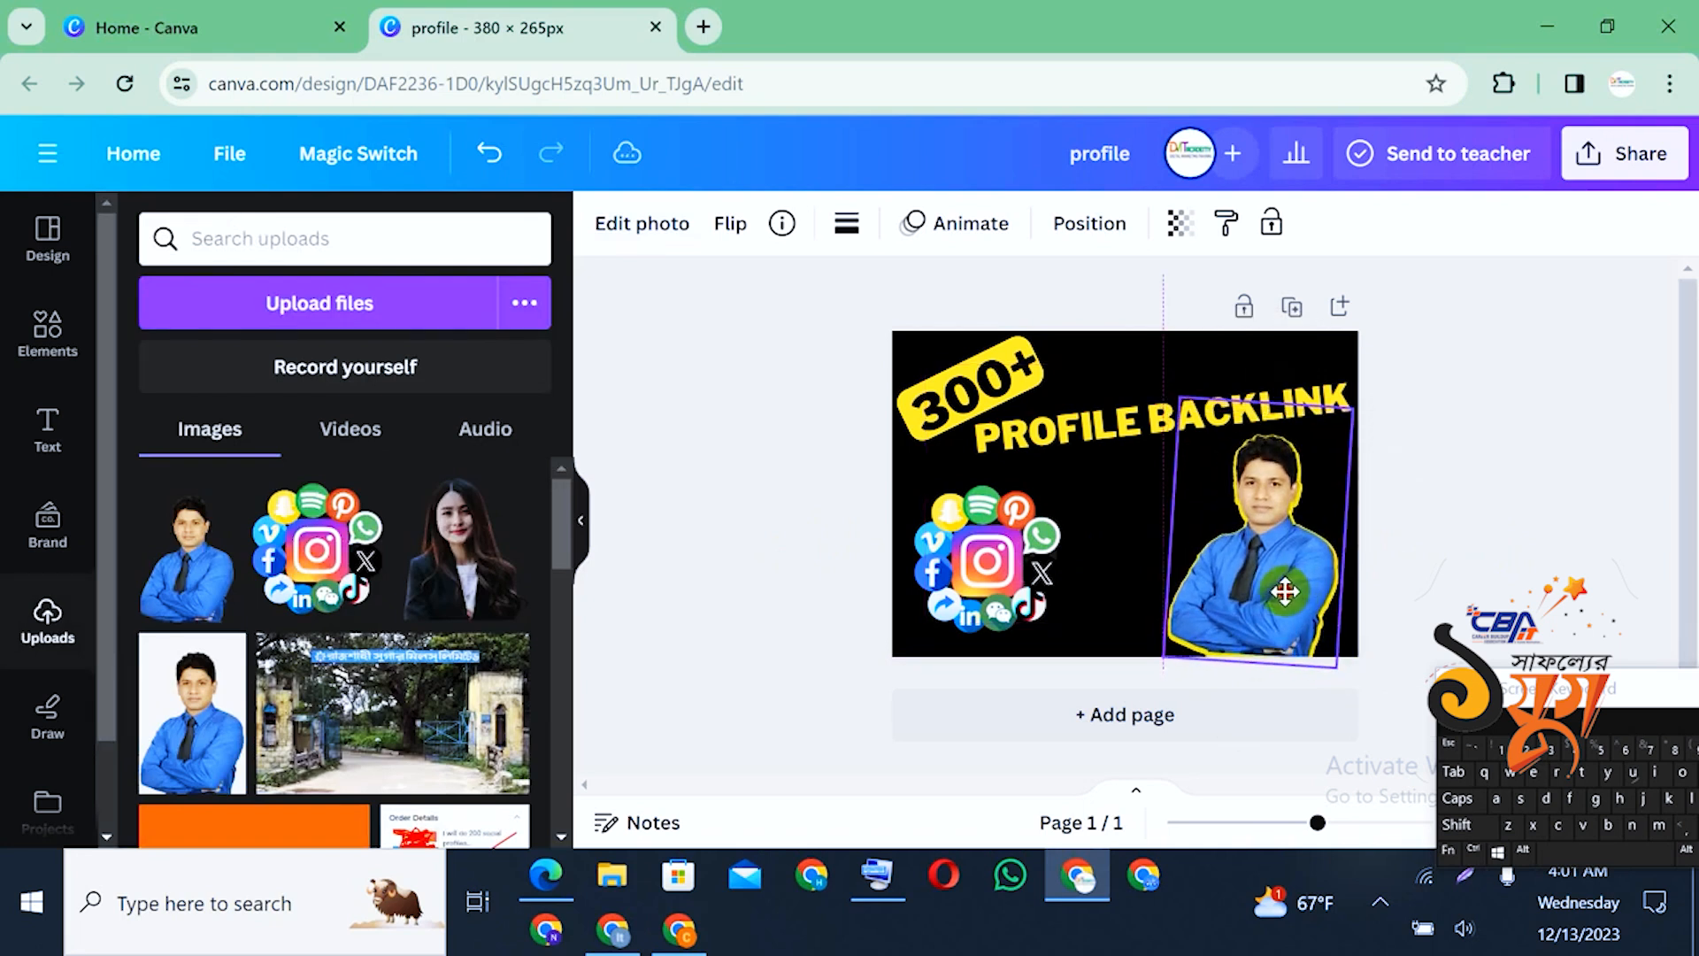
drag(1290, 596, 1288, 579)
click(1495, 563)
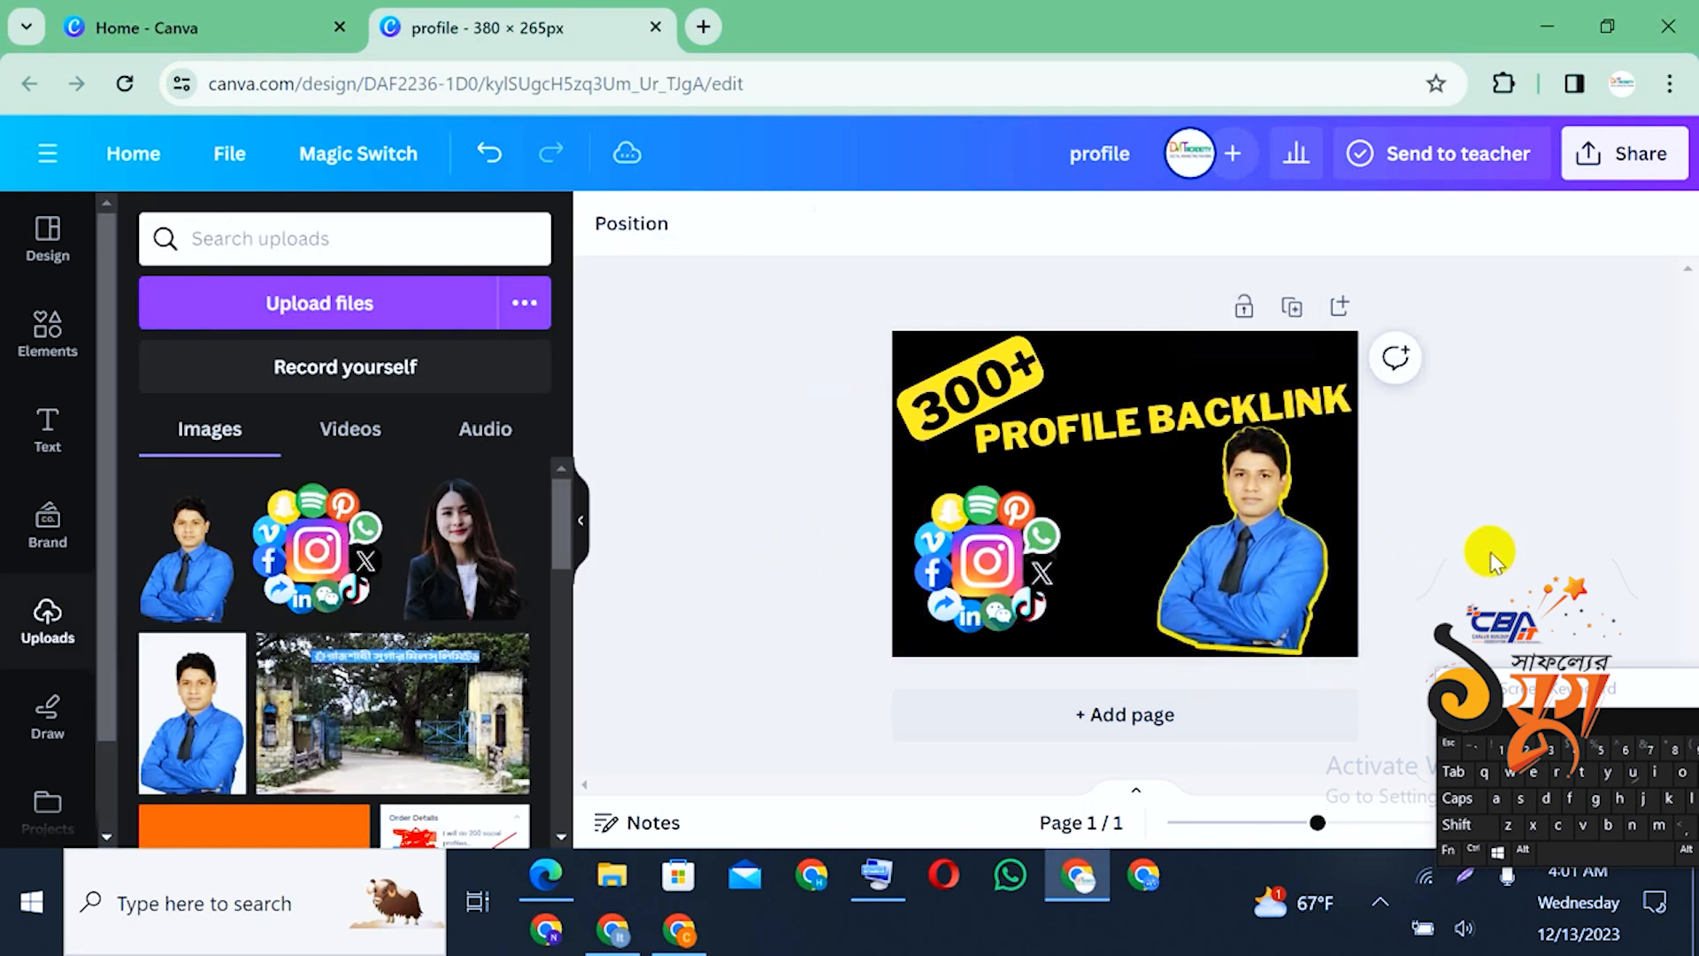
Give the yellow label behind "300+" a solid white border with a weight of 4, shifting the text off it
click(963, 383)
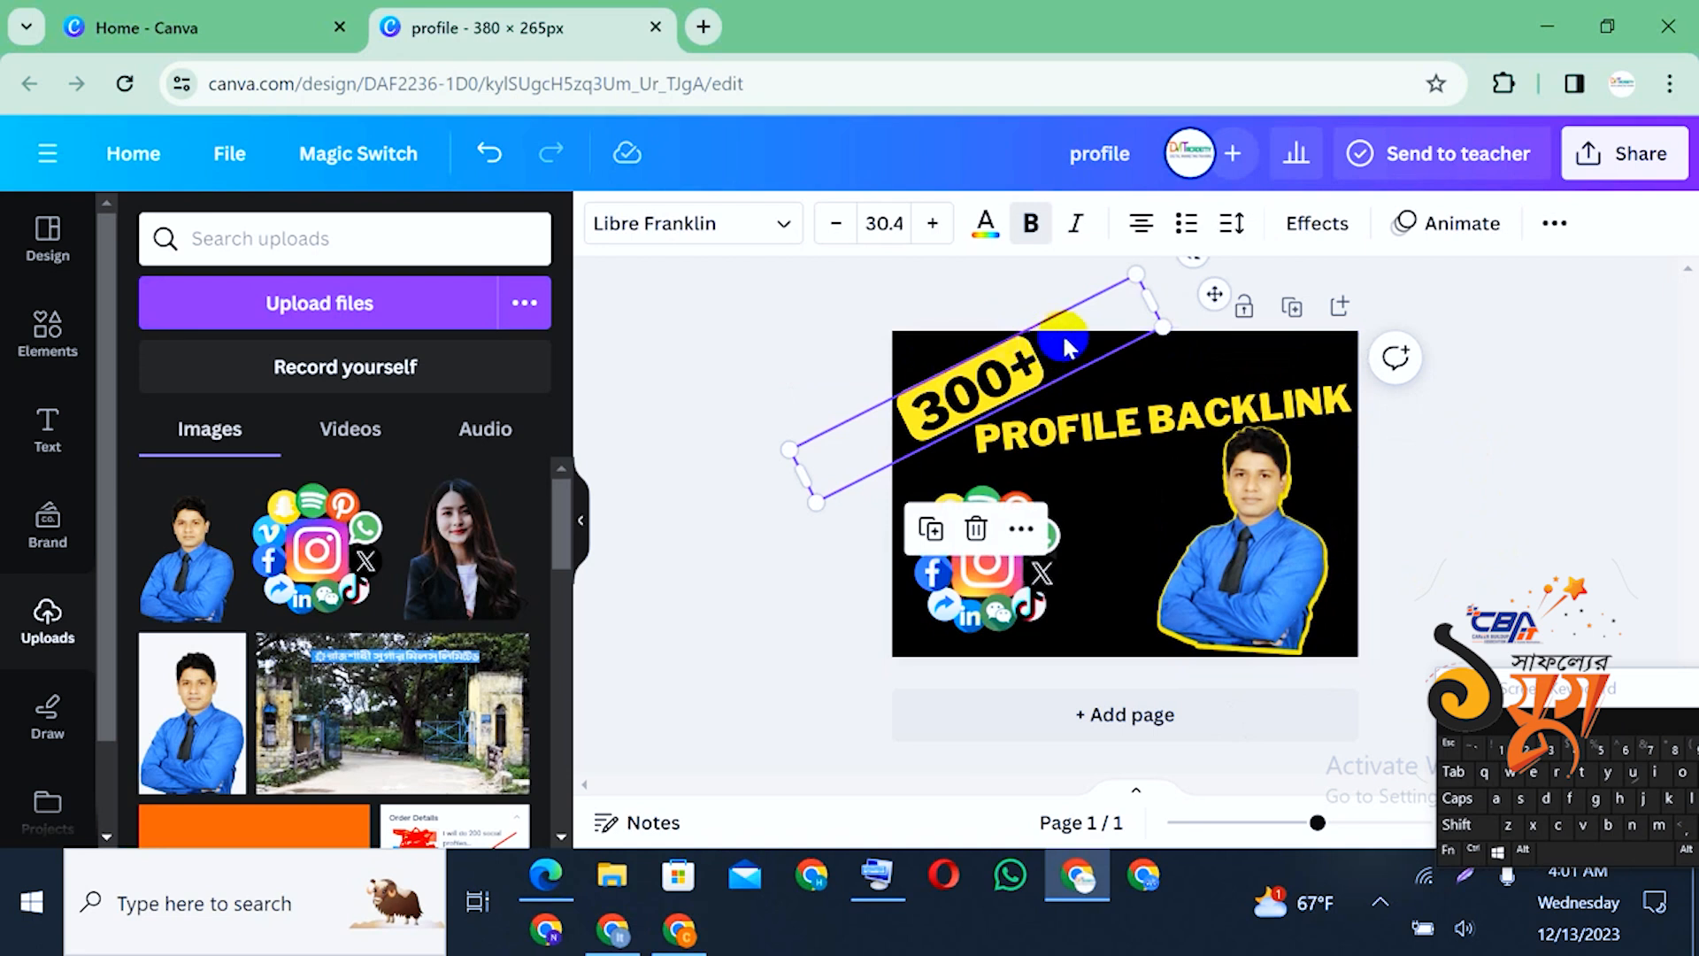
click(1108, 371)
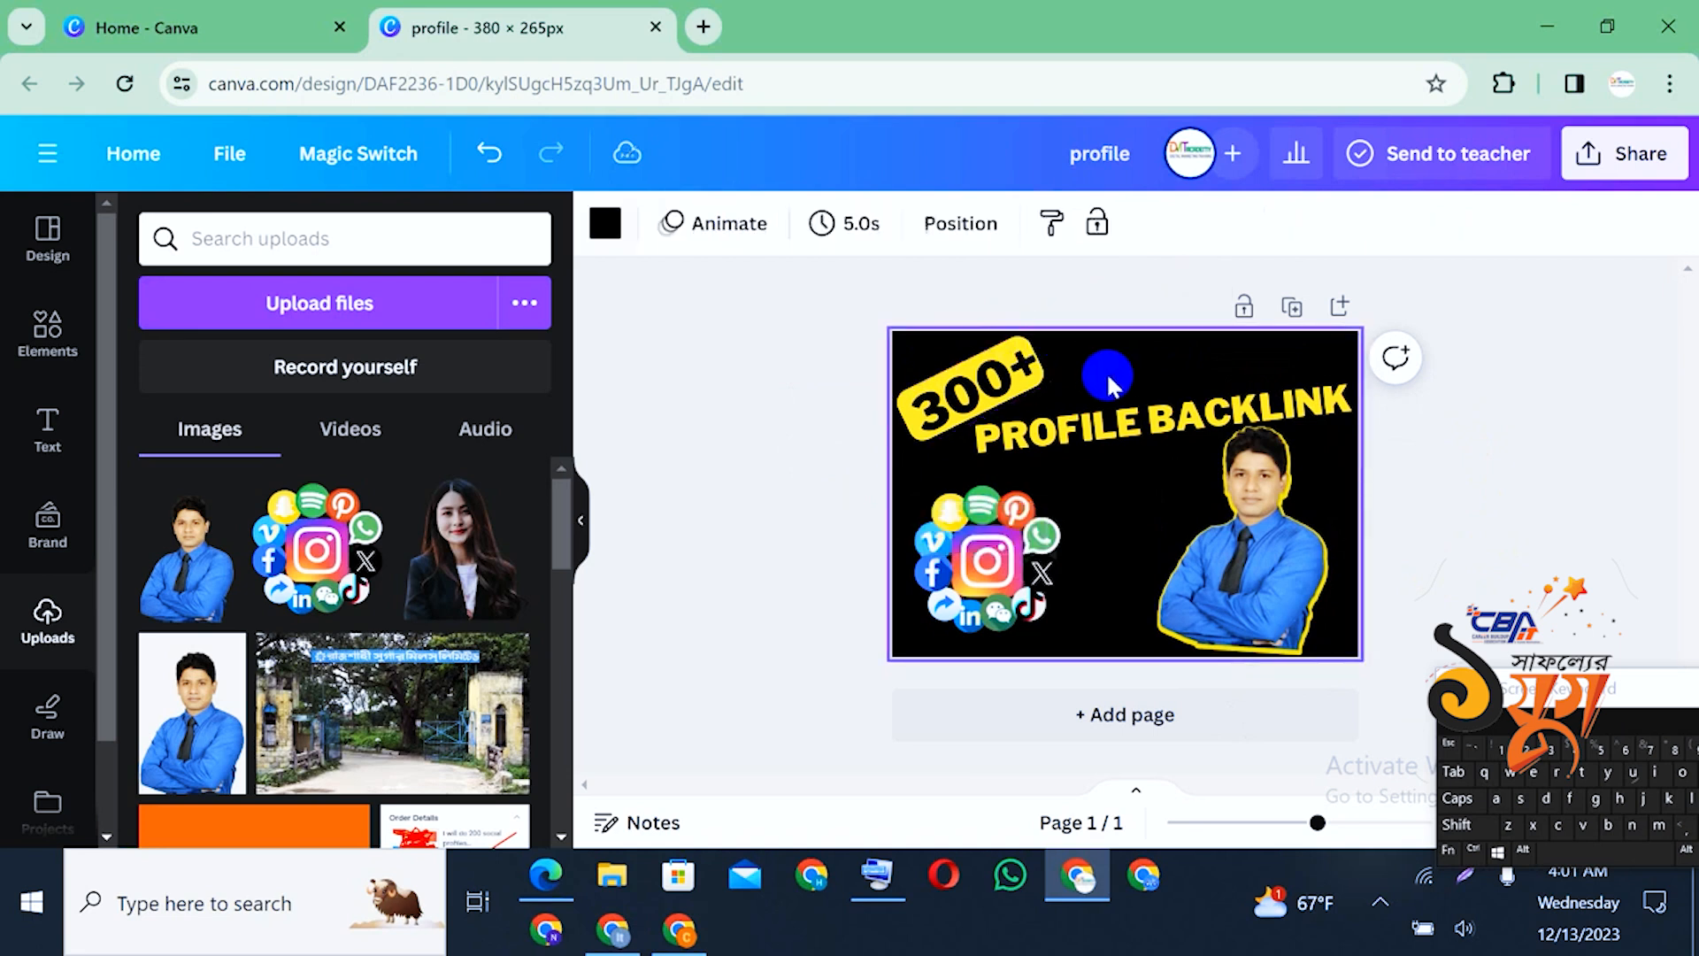
click(1044, 371)
click(980, 359)
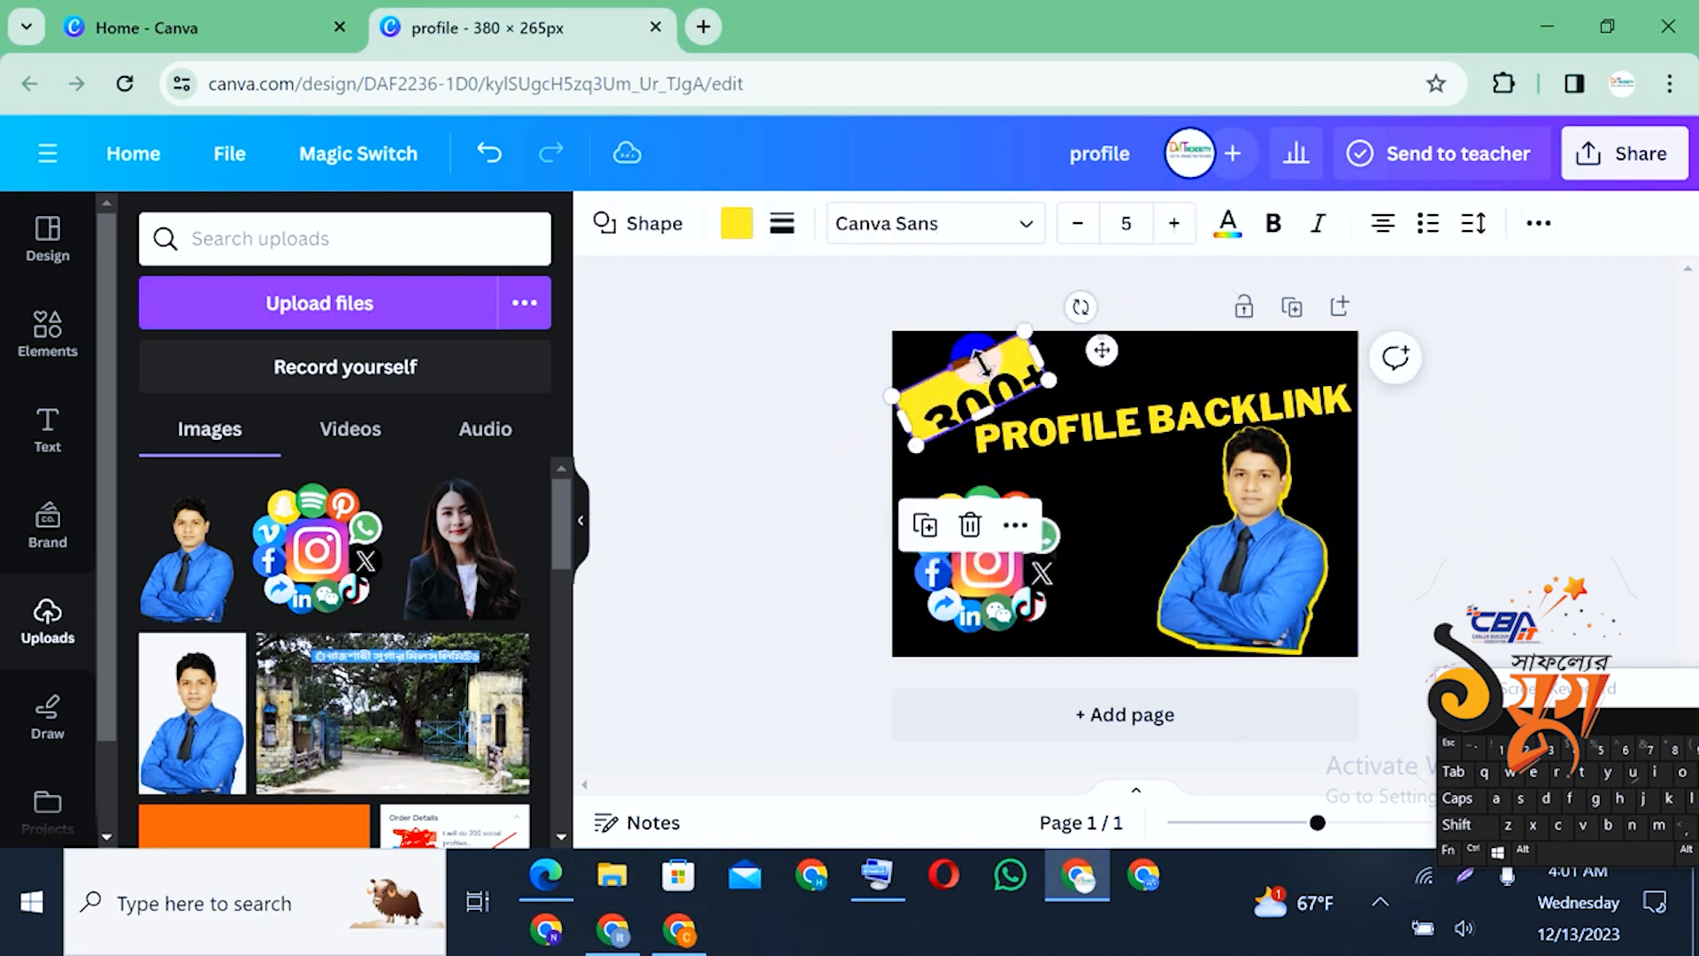
click(780, 227)
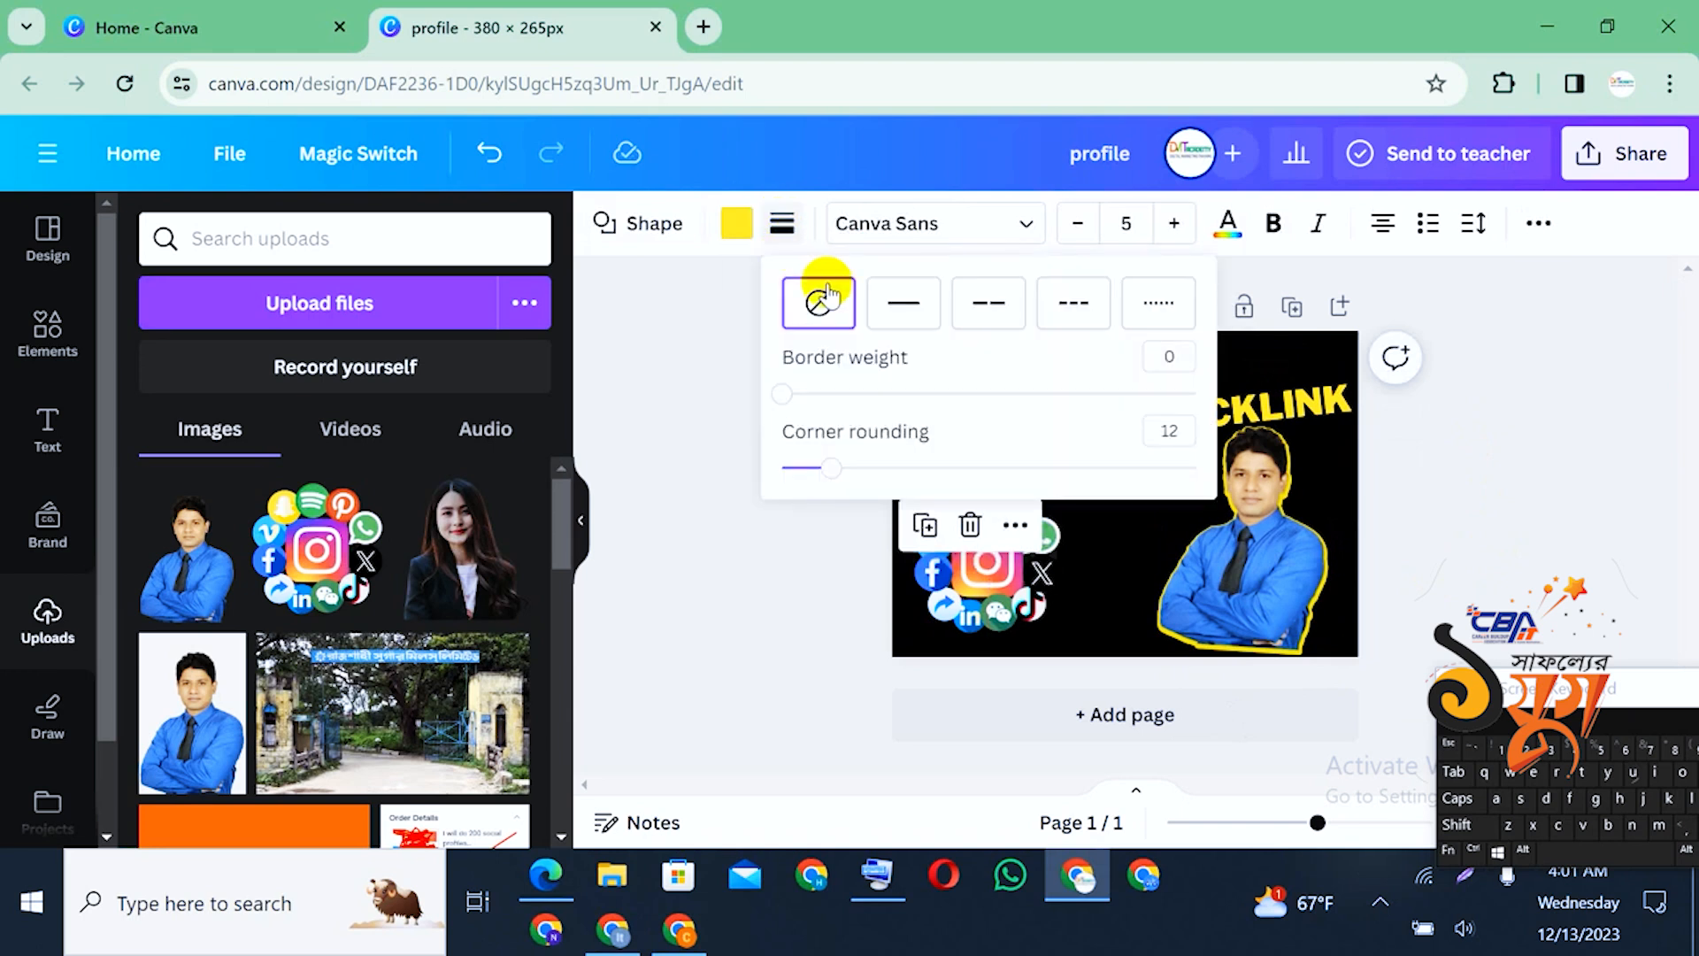
click(890, 311)
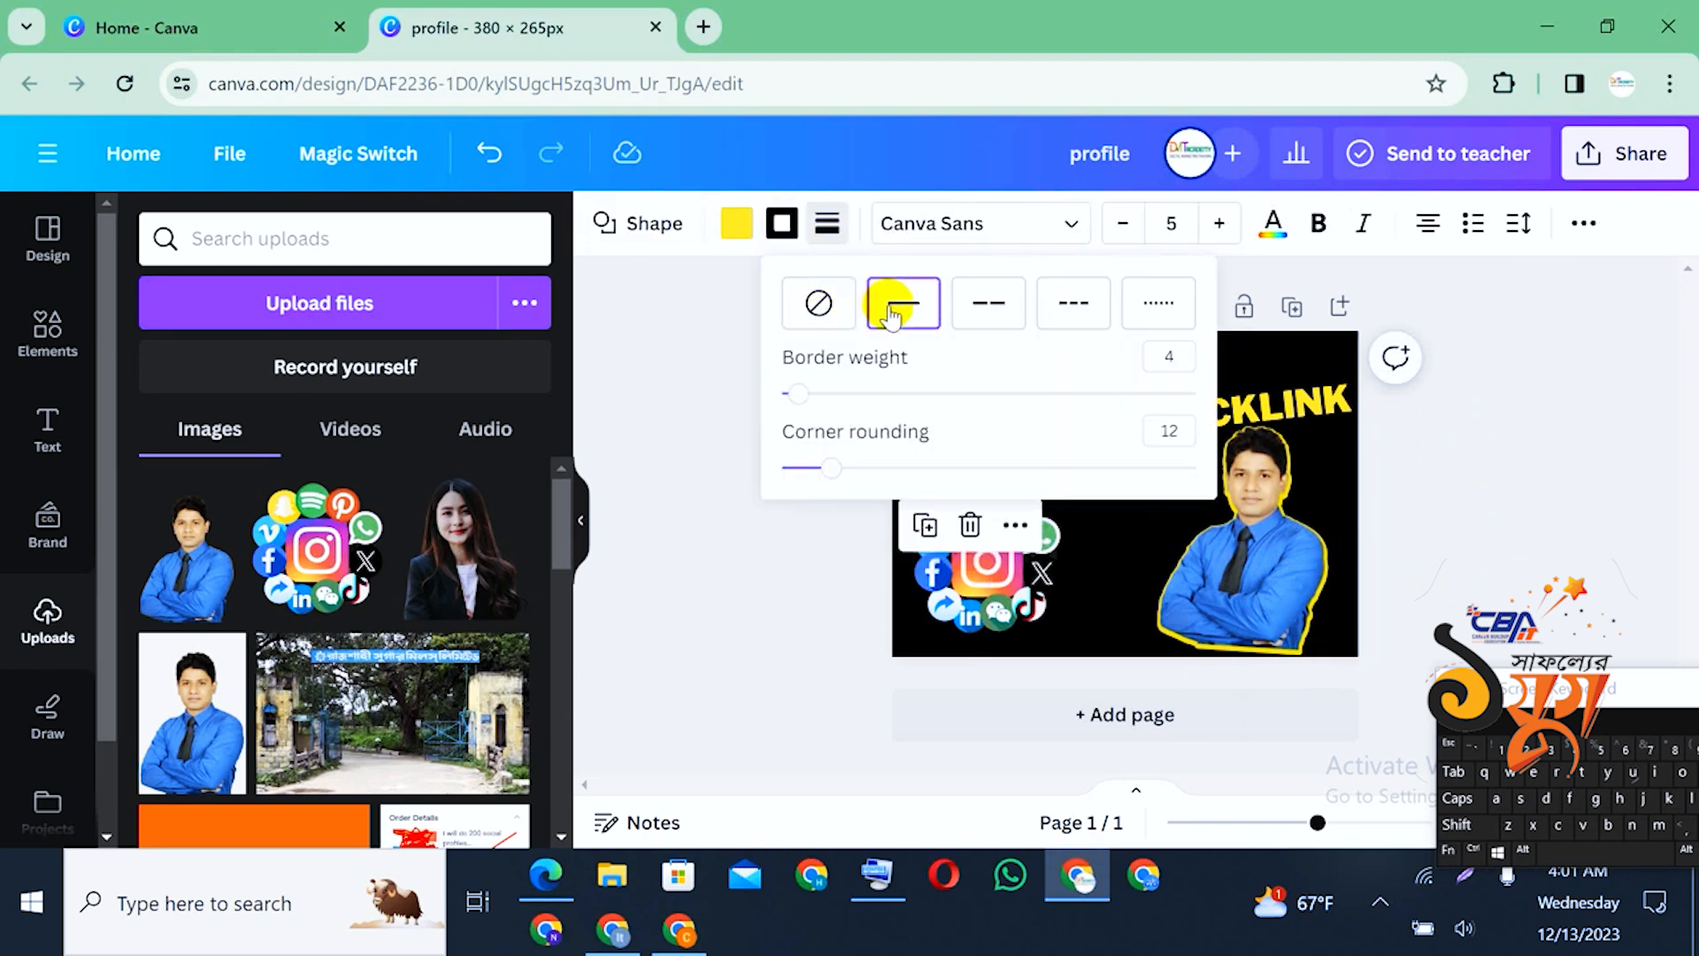
click(781, 224)
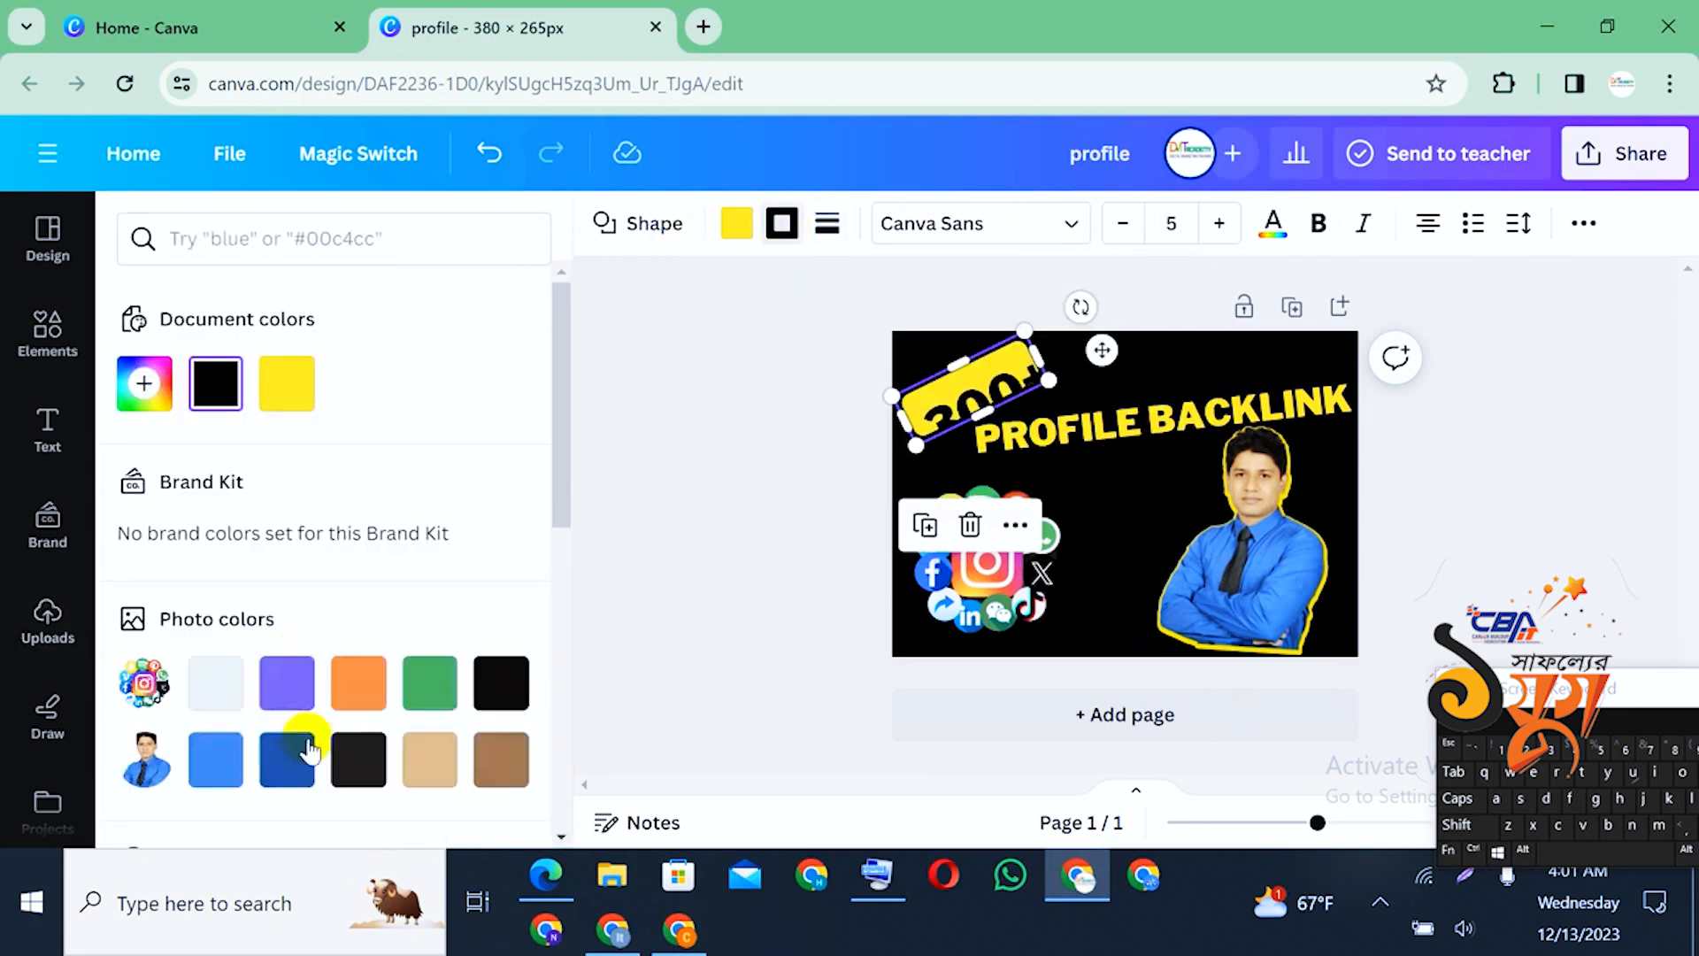
scroll(292, 613, down, 3)
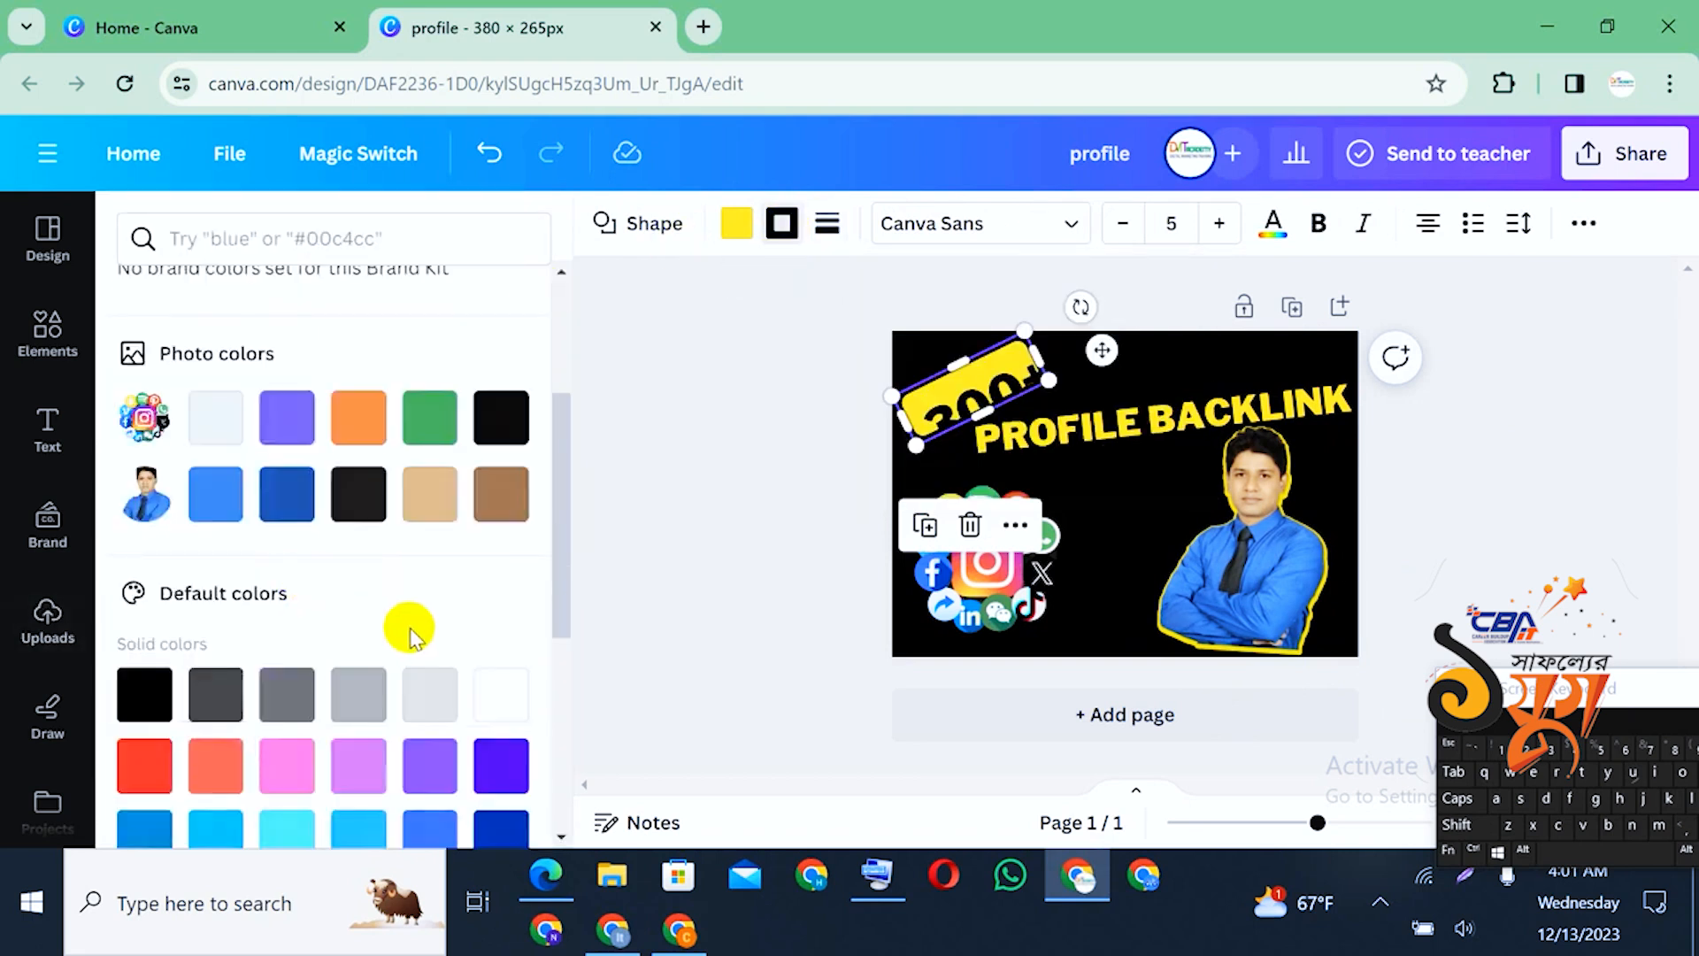
click(501, 693)
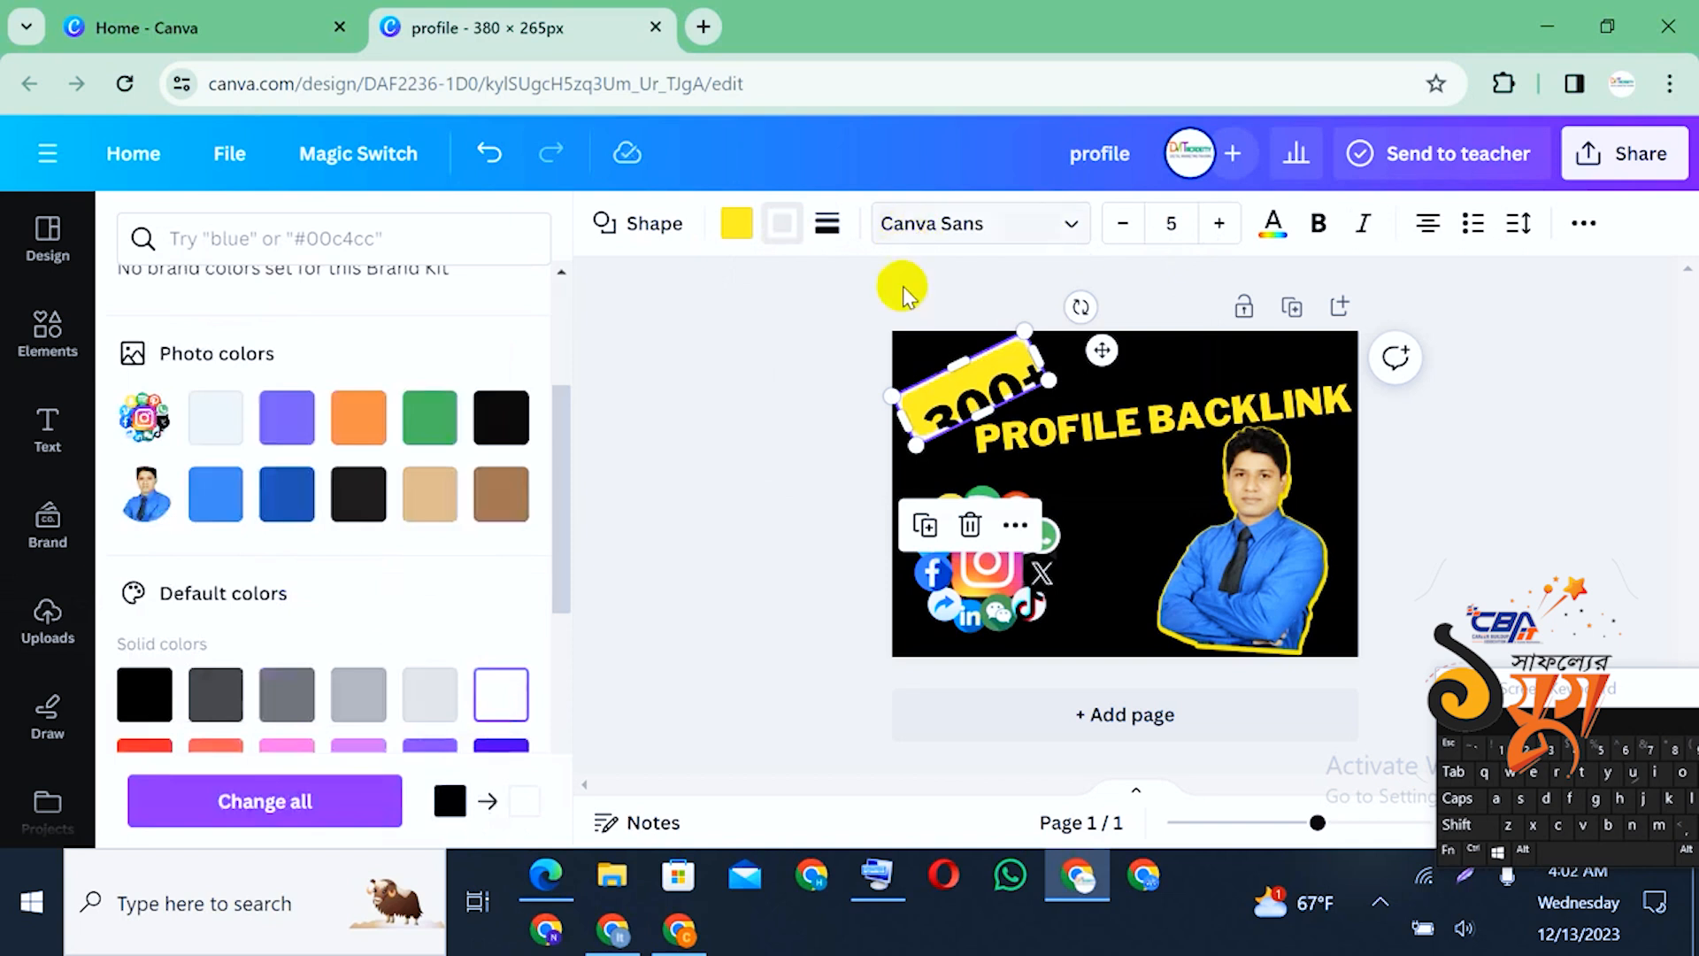
Reposition the "300+" text so it sits centered on the white-bordered yellow label
mouse_move(1007, 389)
mouse_down()
mouse_move(965, 403)
mouse_move(980, 381)
mouse_up()
click(1081, 378)
click(998, 400)
click(1502, 494)
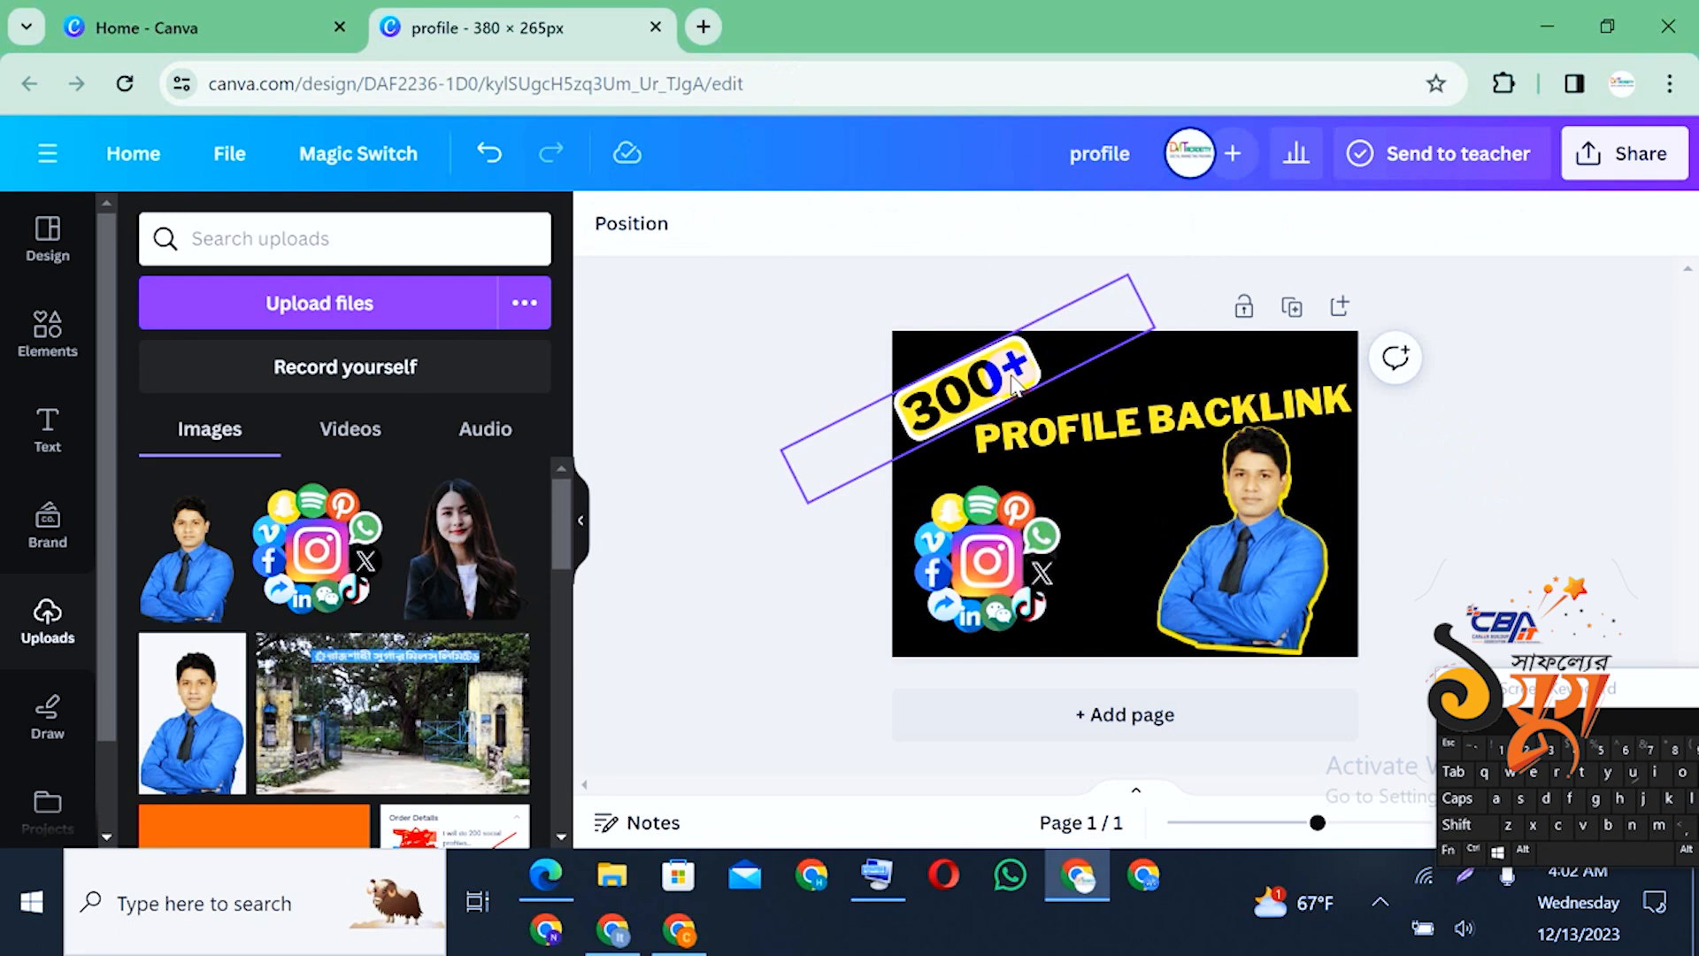
Move the "PROFILE BACKLINK" text down over the social icons and portrait to free the space beside "300+"
click(1294, 407)
drag(1289, 405, 1287, 407)
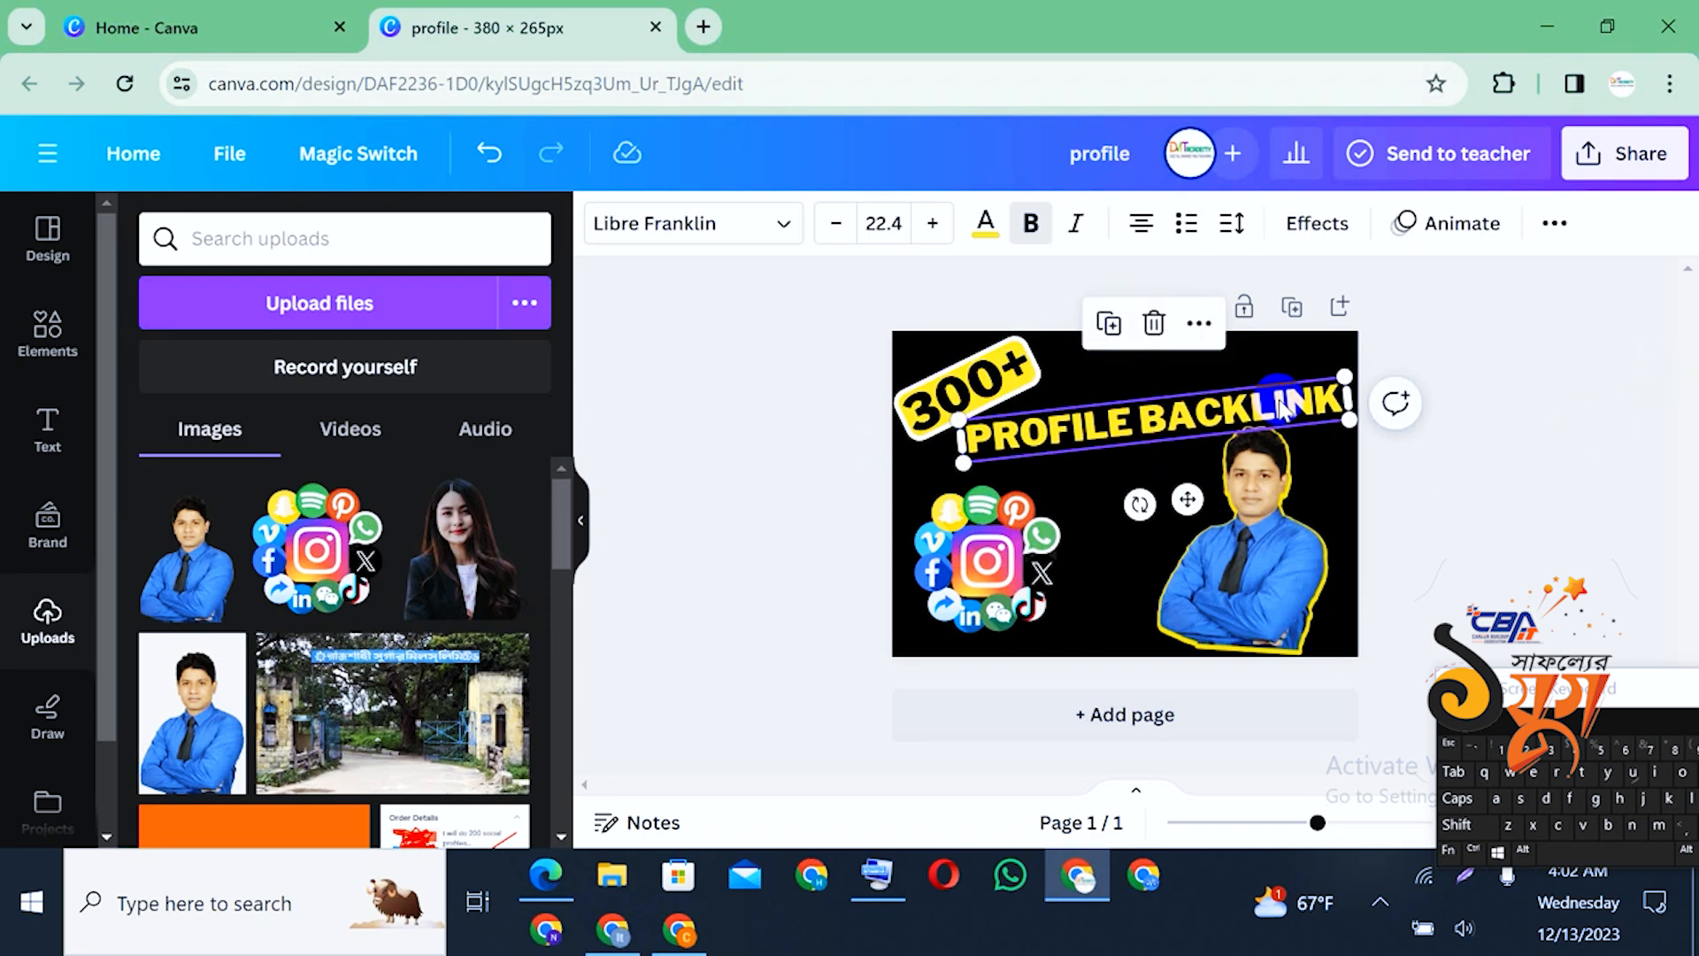
drag(1280, 407, 1250, 481)
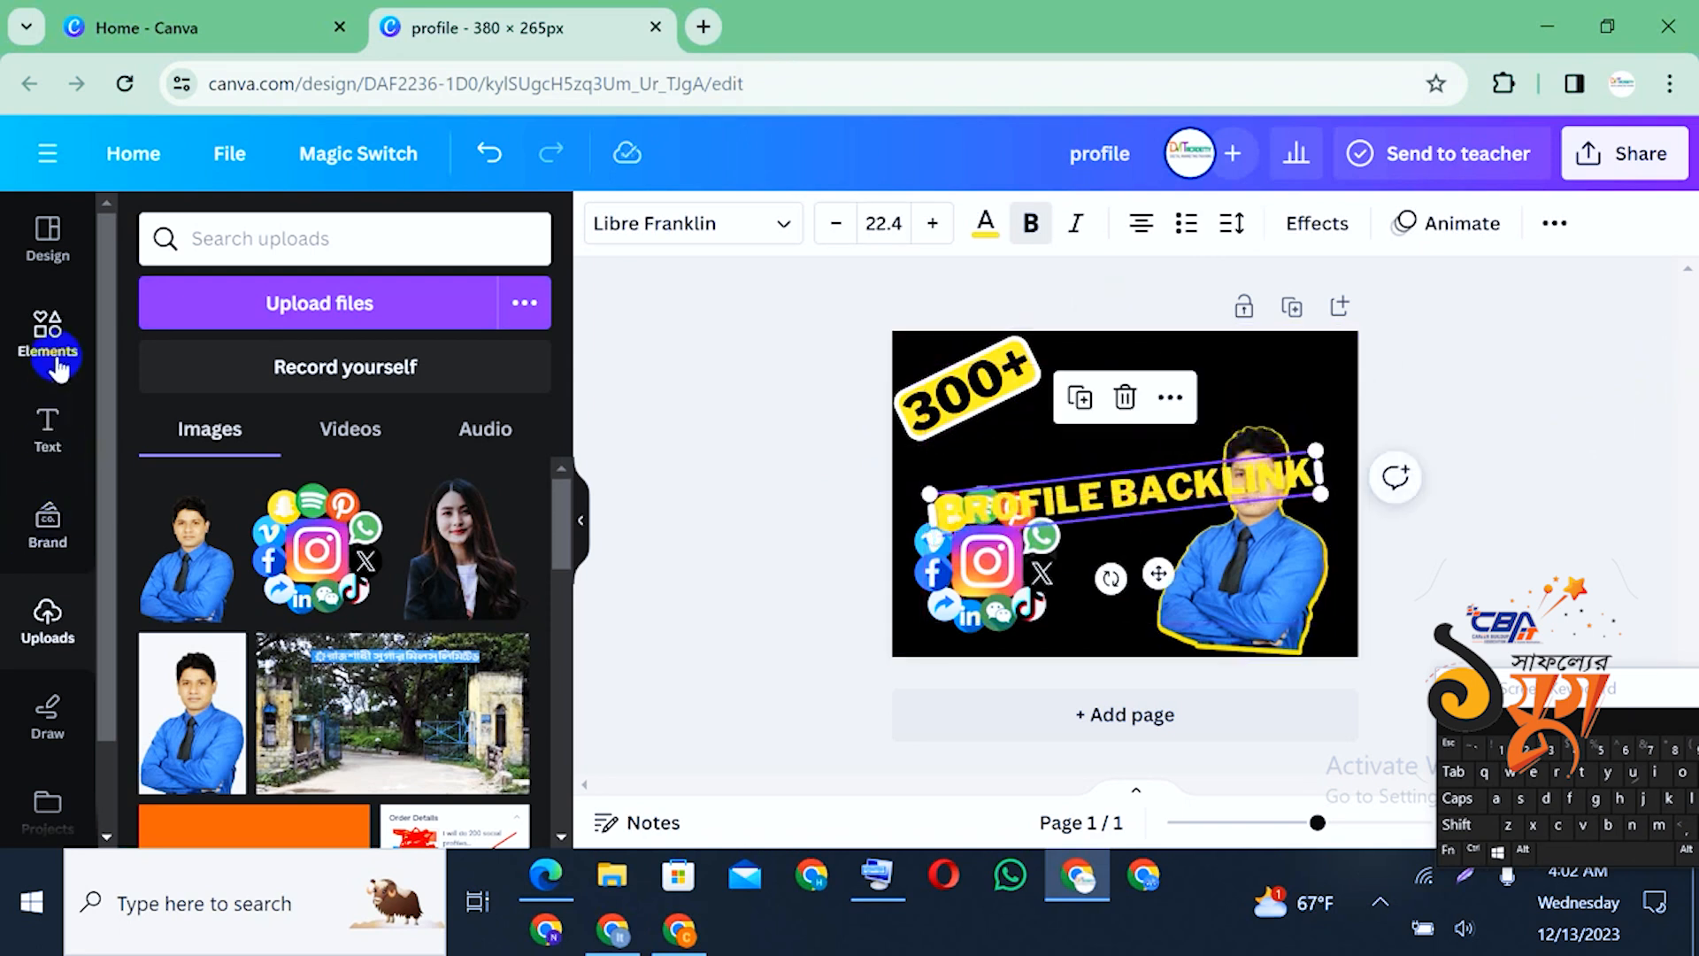
Insert a rounded rectangle and stretch it into a long, thin bar across the portrait's head
click(49, 336)
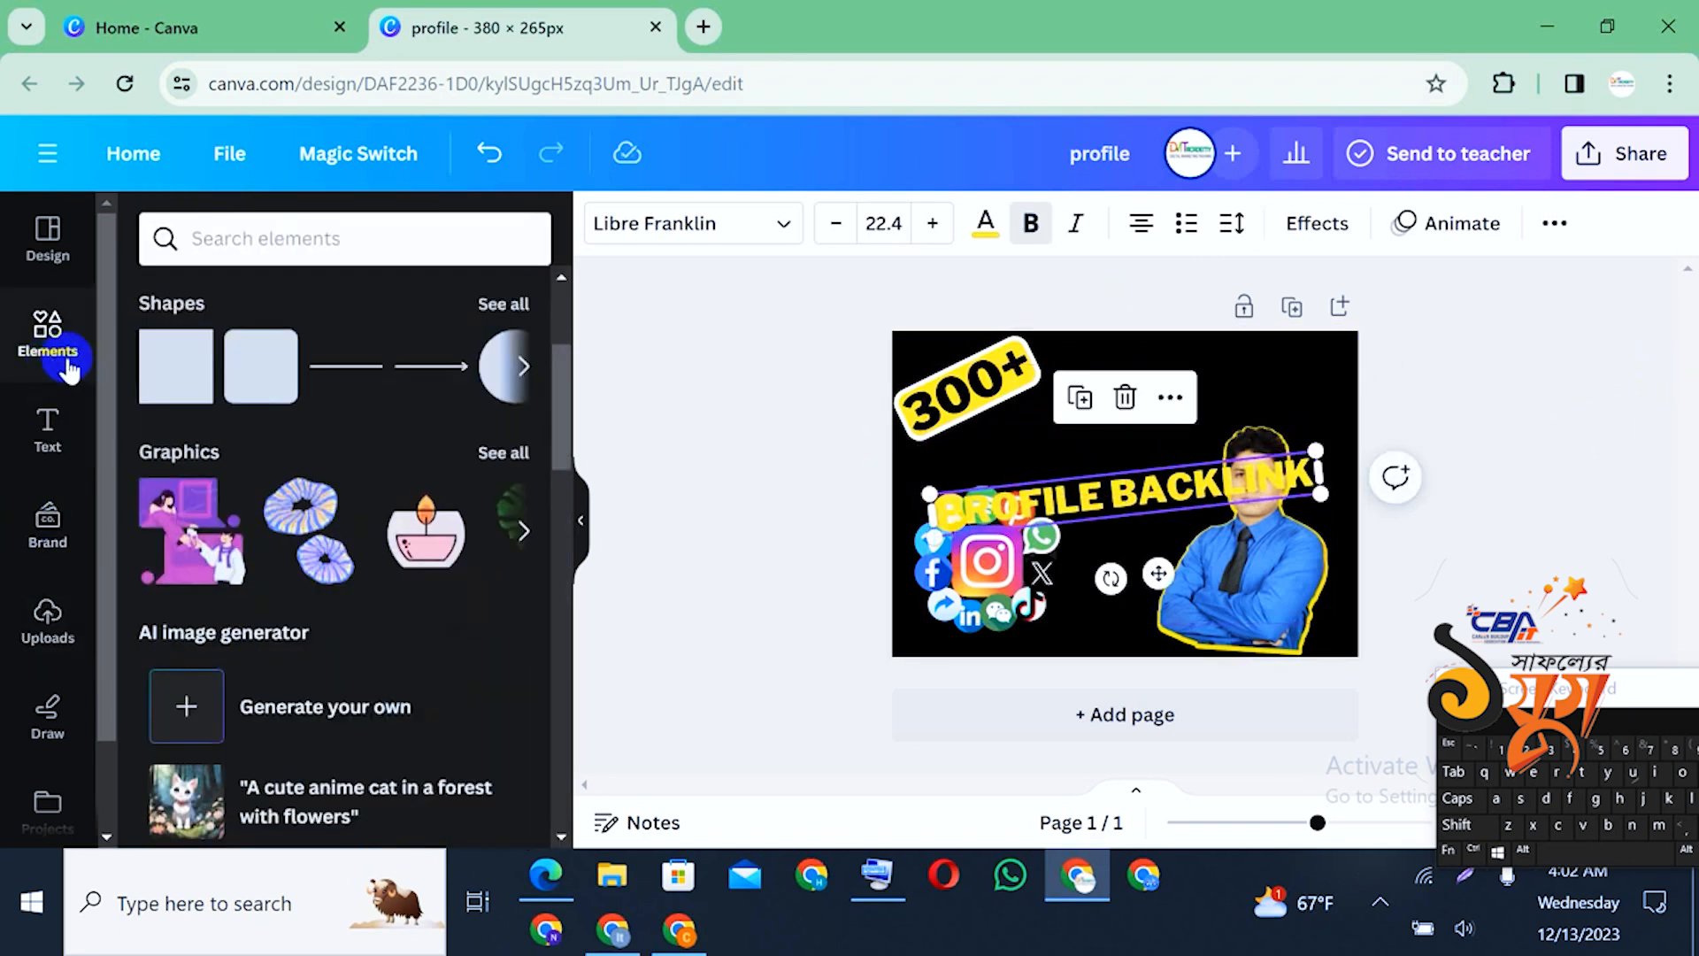
click(279, 354)
click(261, 396)
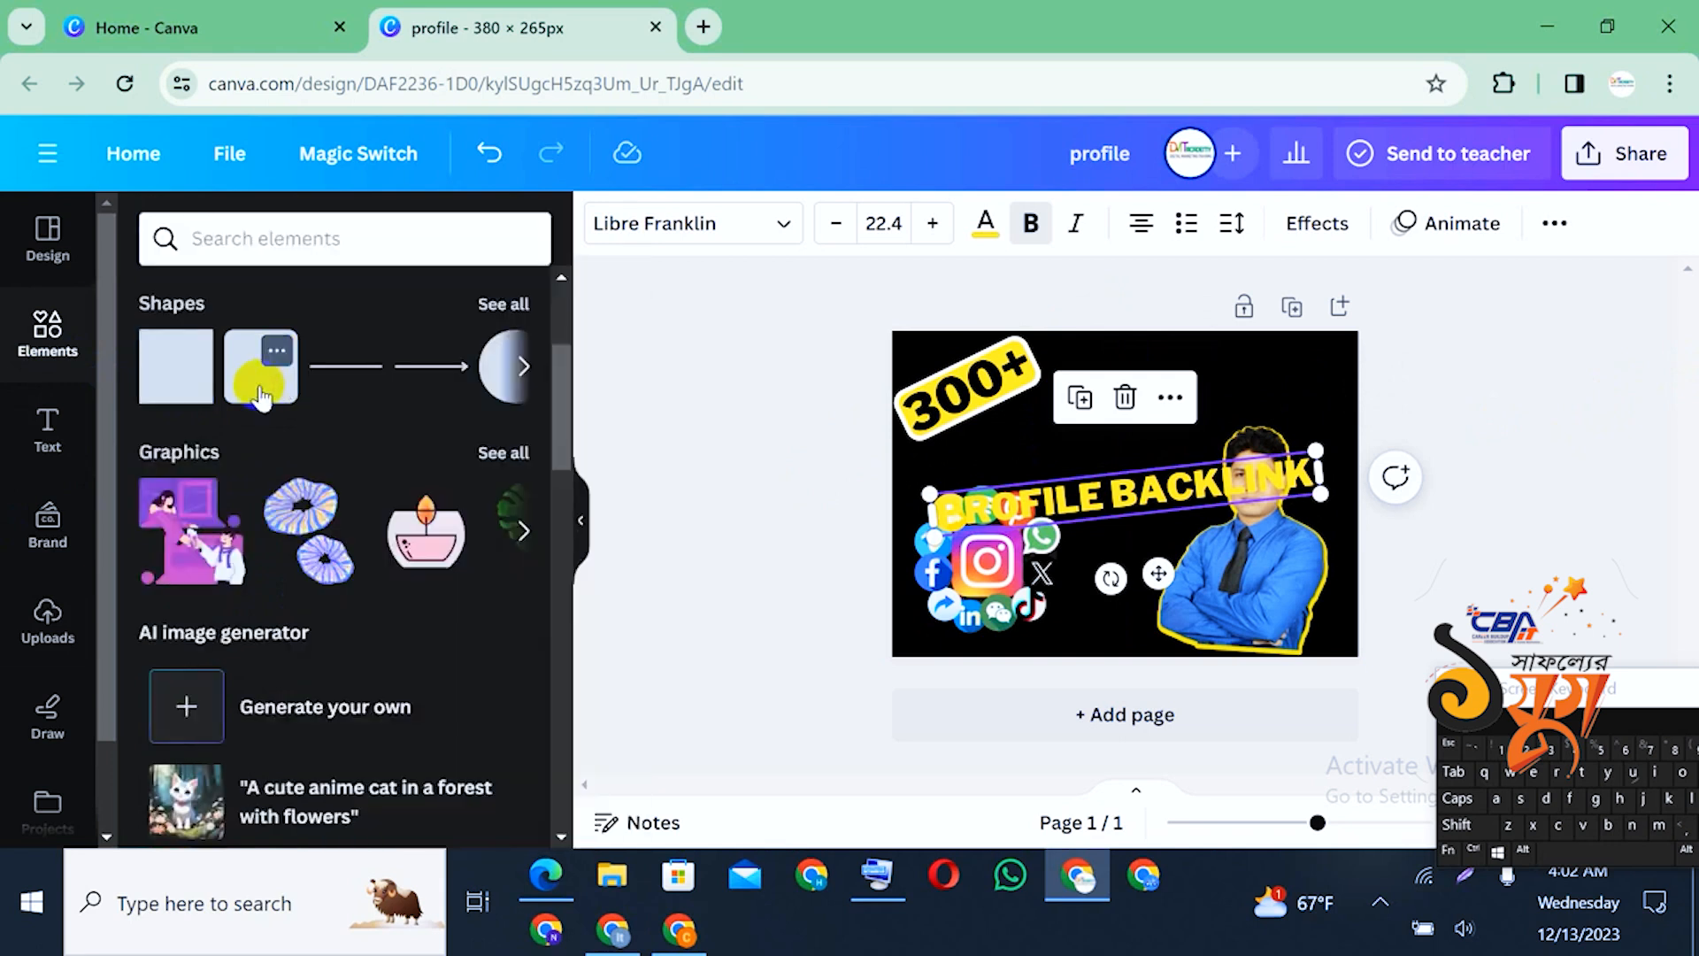
drag(1139, 548, 1369, 486)
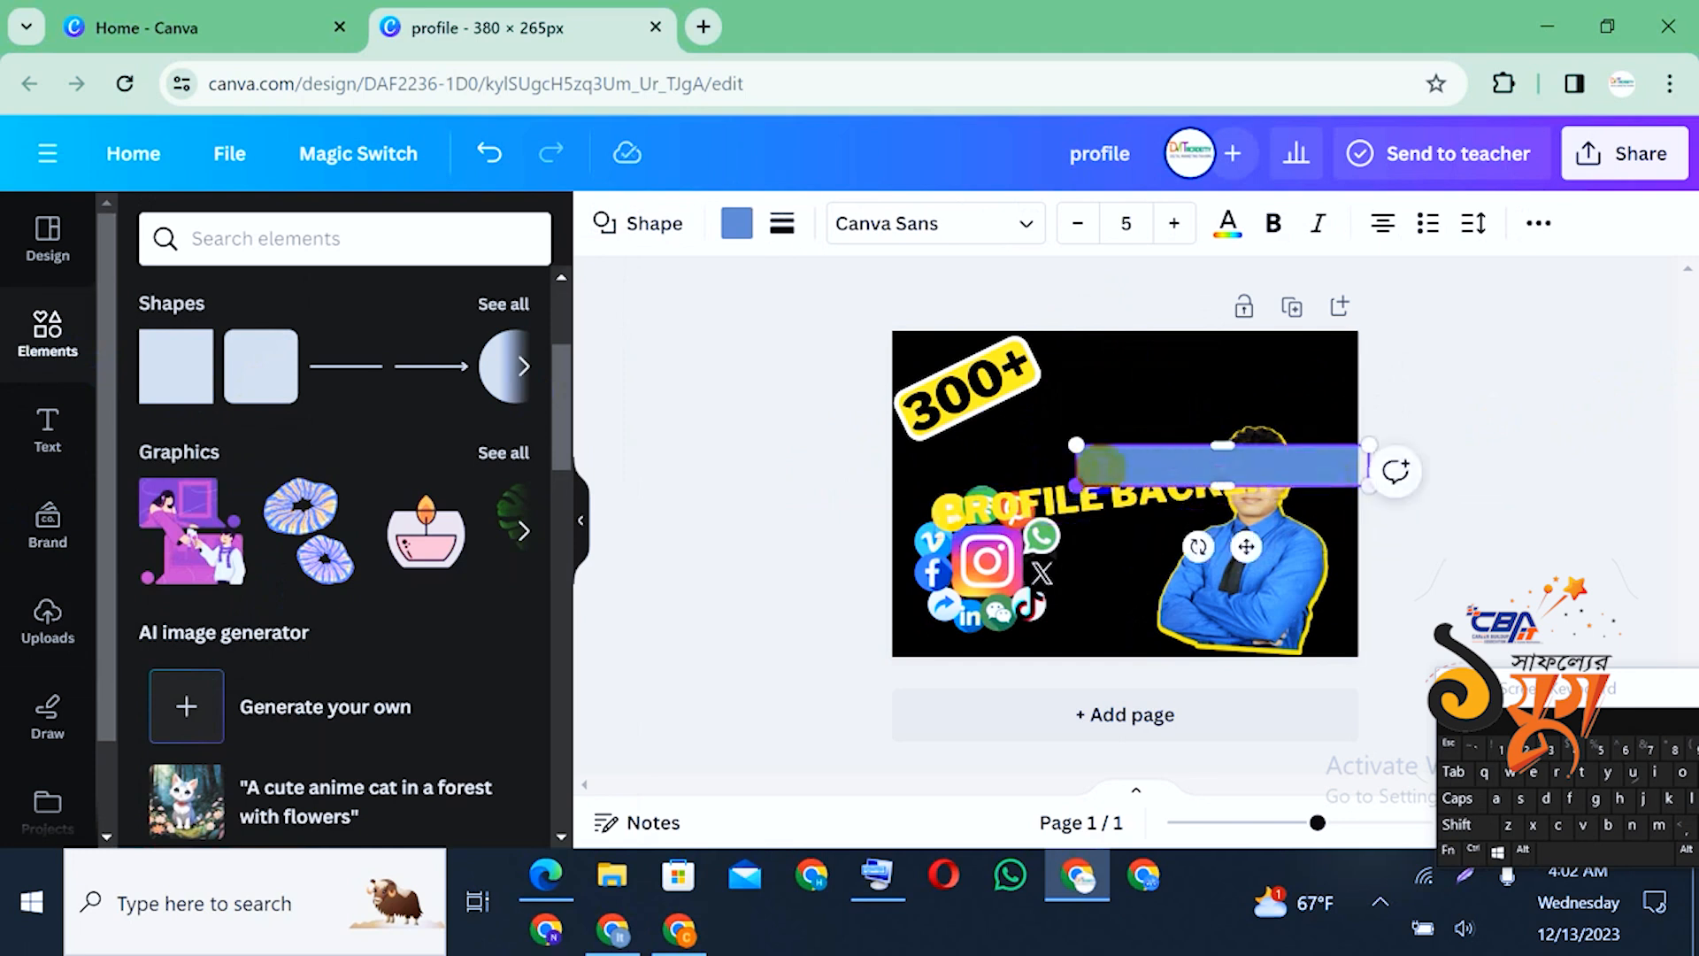
drag(1079, 485, 988, 485)
Tilt the blue bar upward to the right and place it beside the "300+" label, above the portrait
drag(1154, 547, 1226, 564)
drag(1192, 455, 1163, 404)
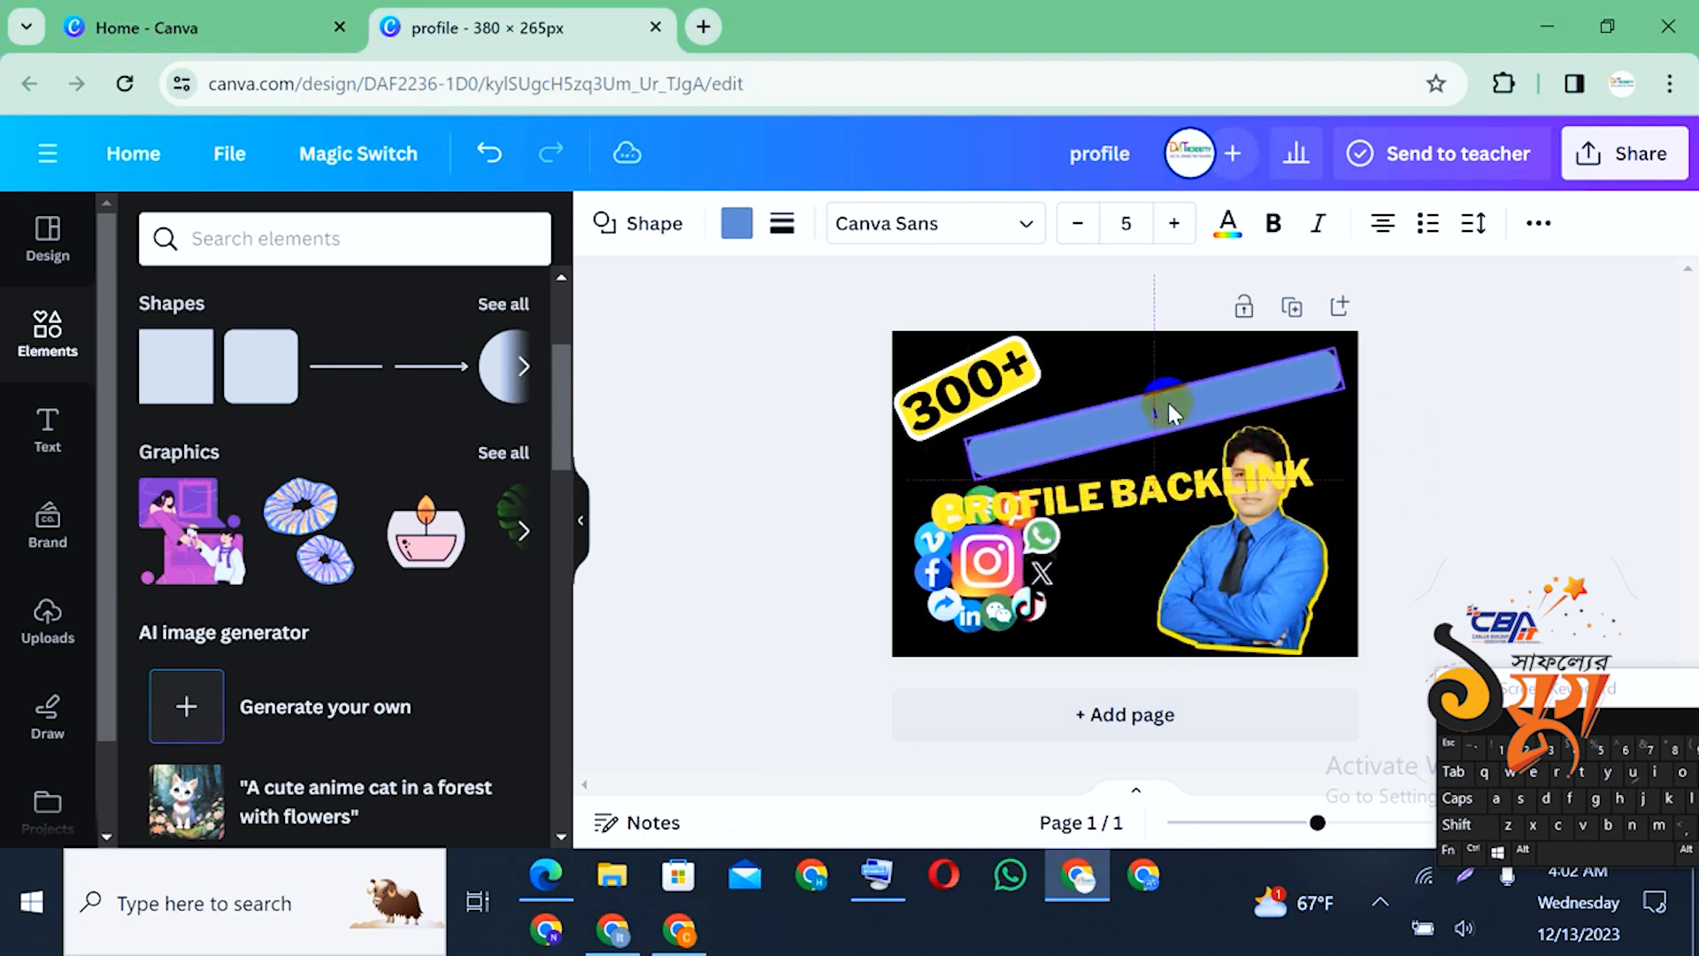
click(1566, 447)
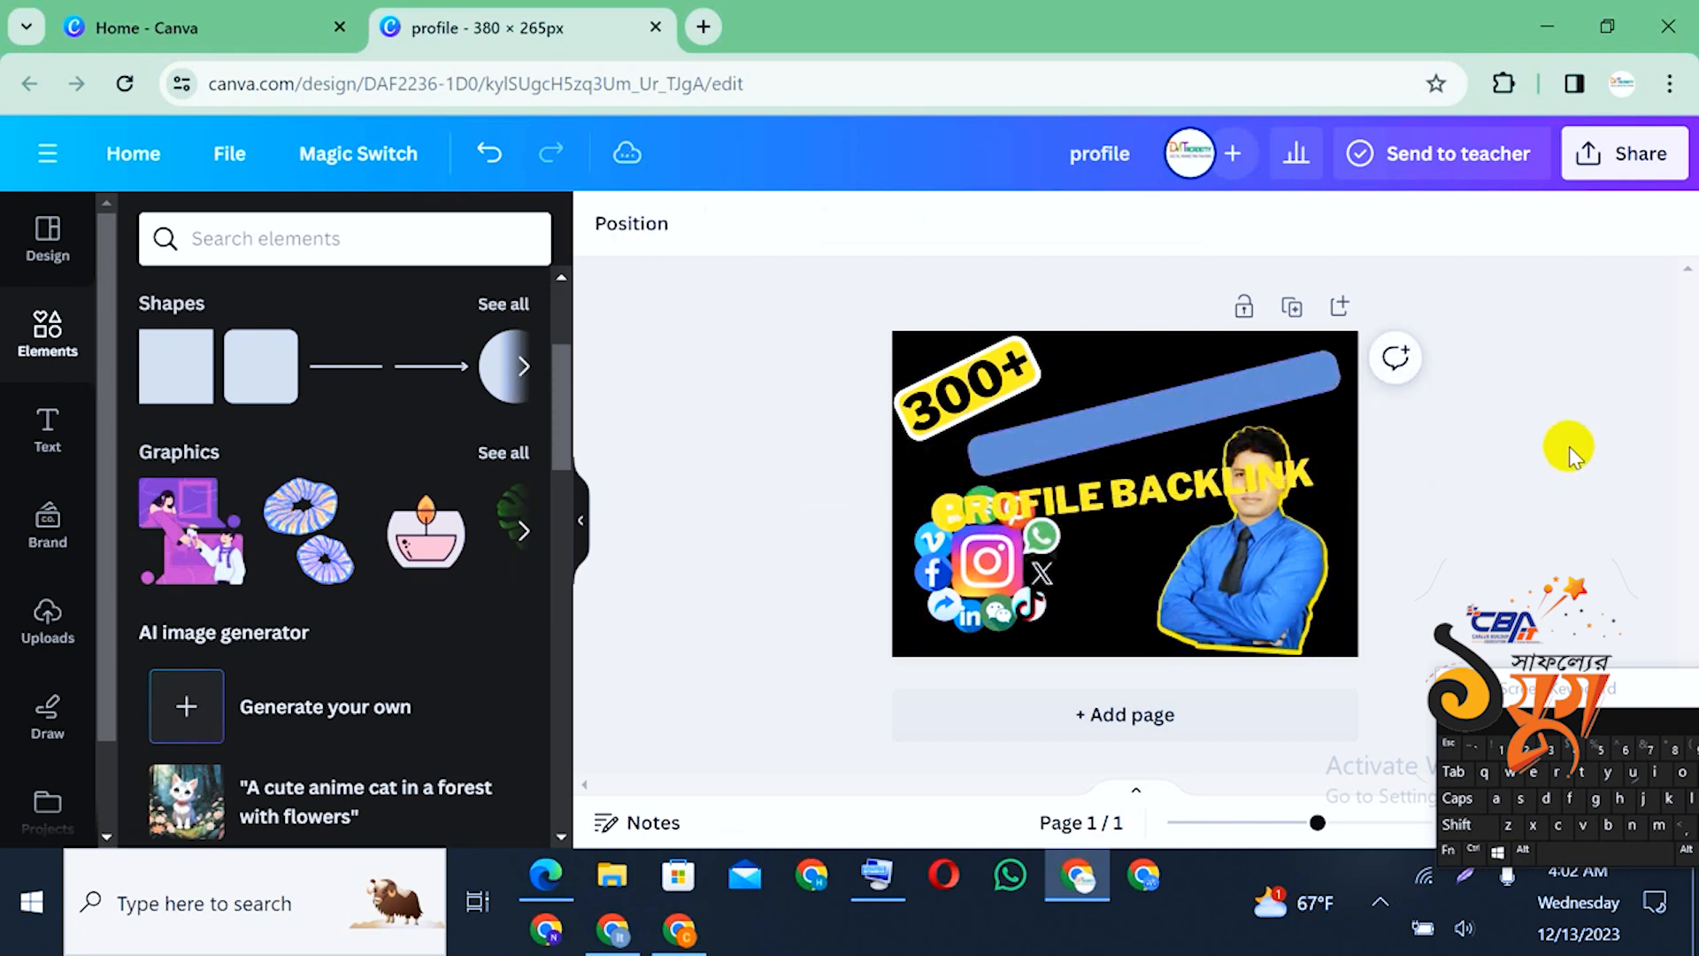
Change the slanted bar's fill color from the document colors to white
click(1234, 391)
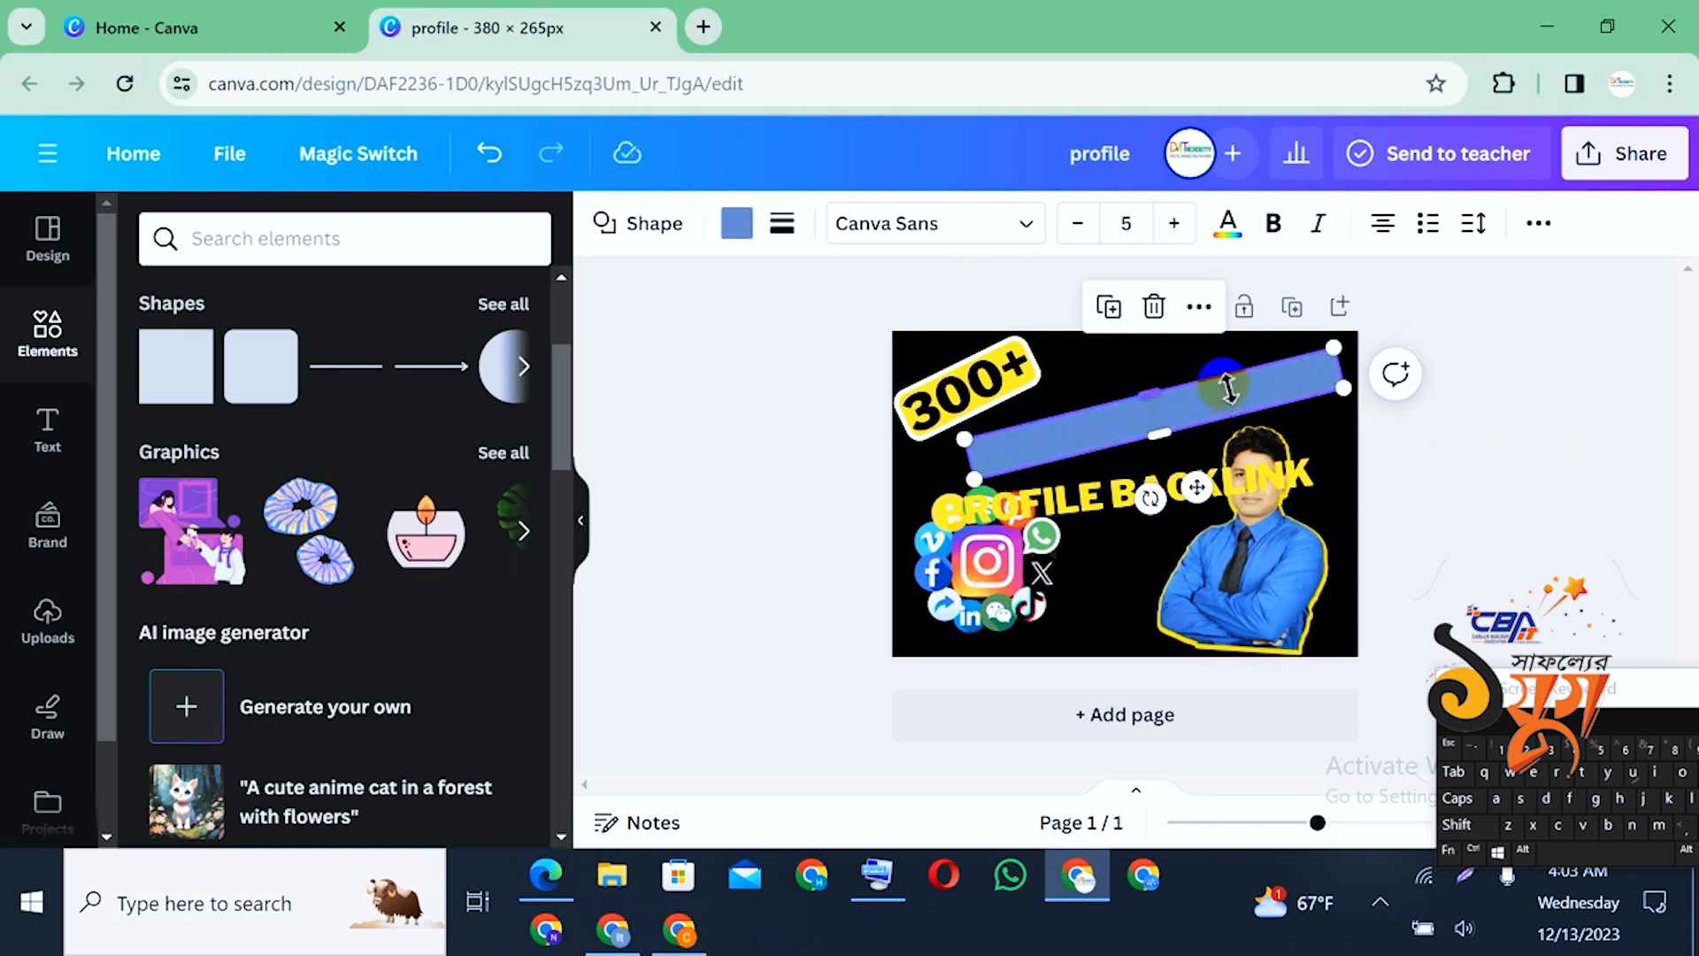
click(739, 226)
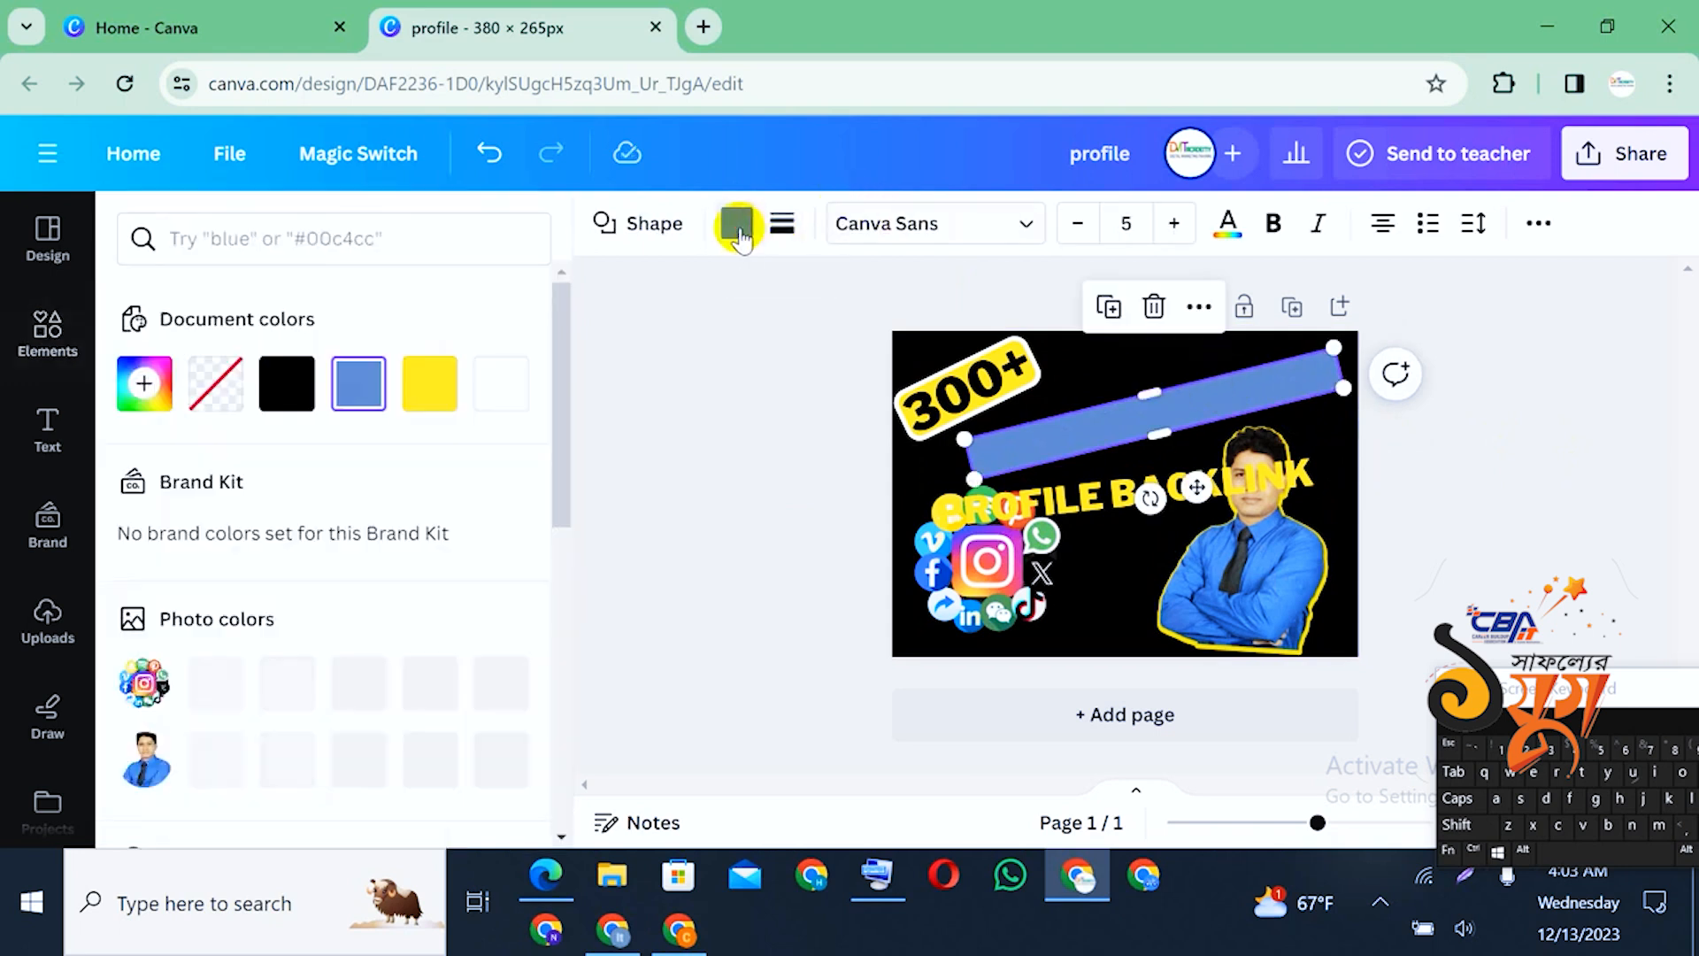
click(509, 378)
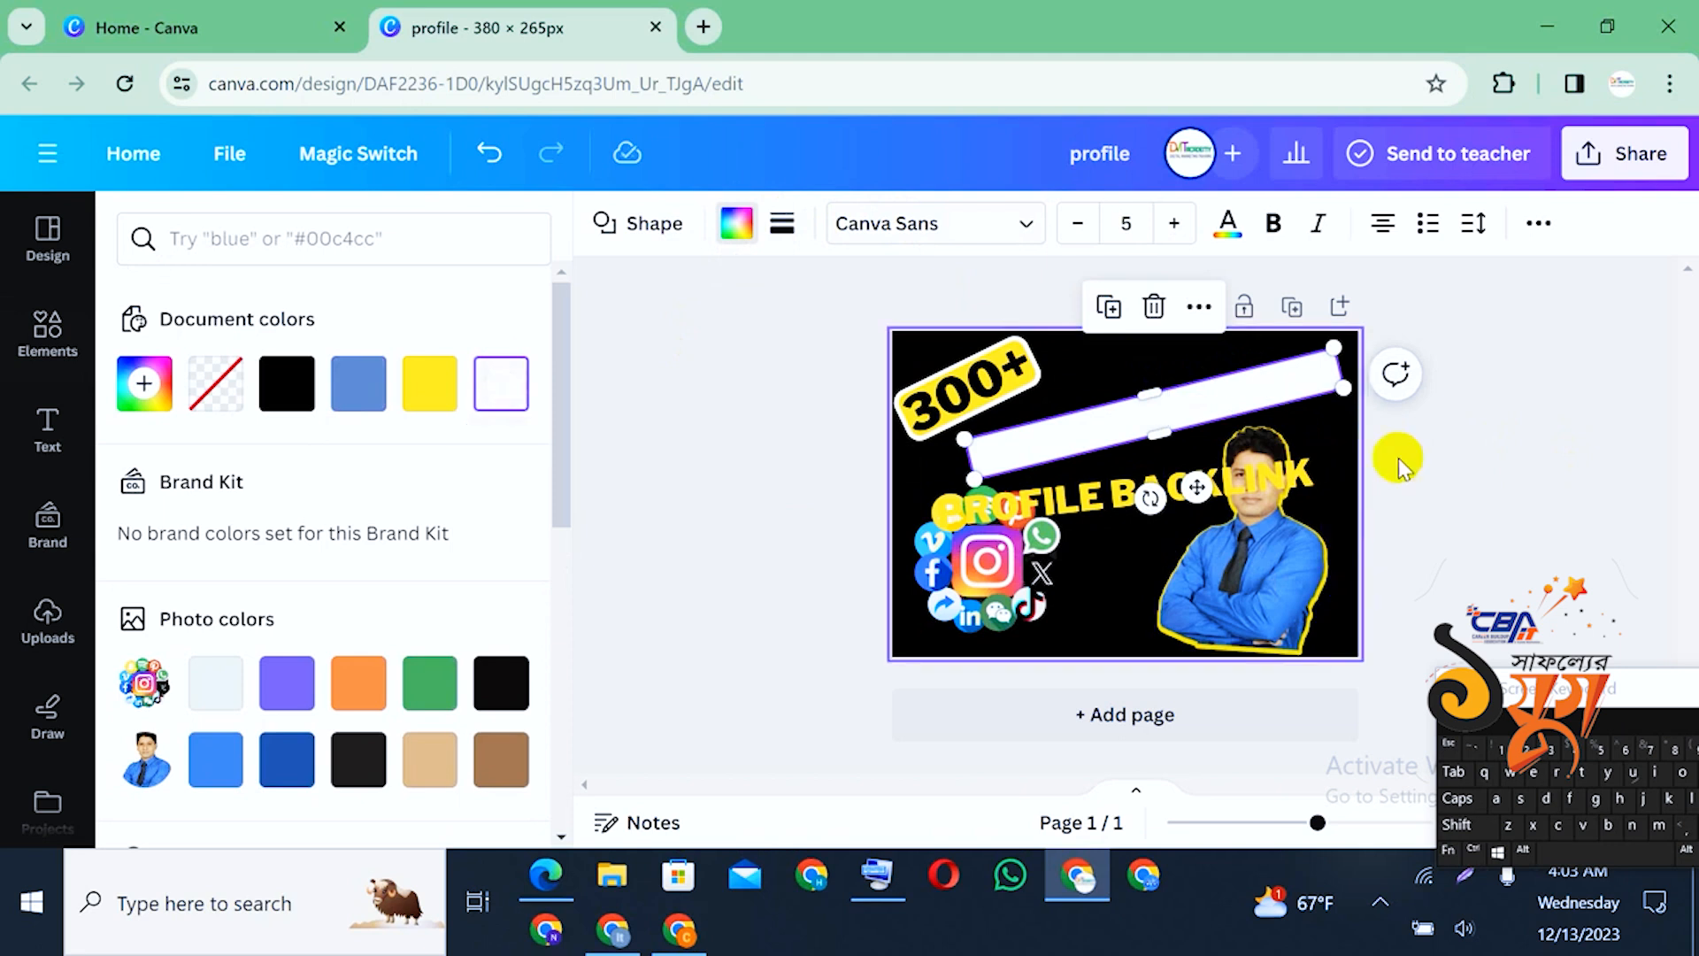
click(1456, 439)
Move the yellow "PROFILE BACKLINK" text up to the white bar and cut all of its wording
drag(1241, 486, 1310, 423)
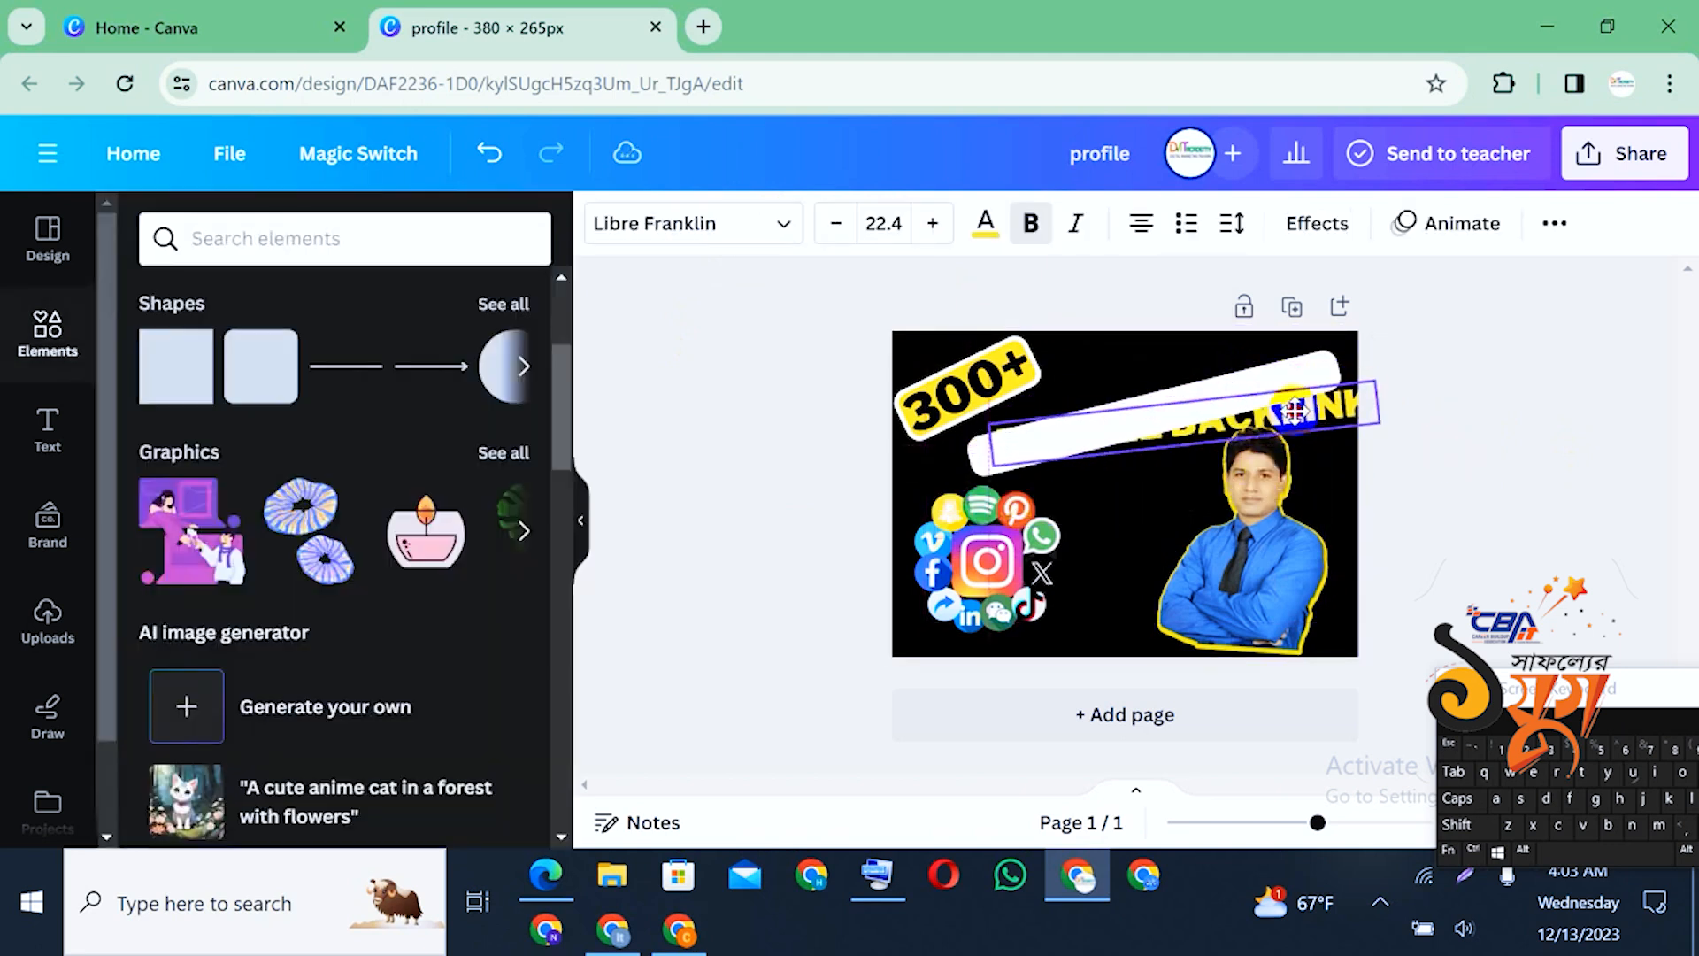
double_click(1309, 414)
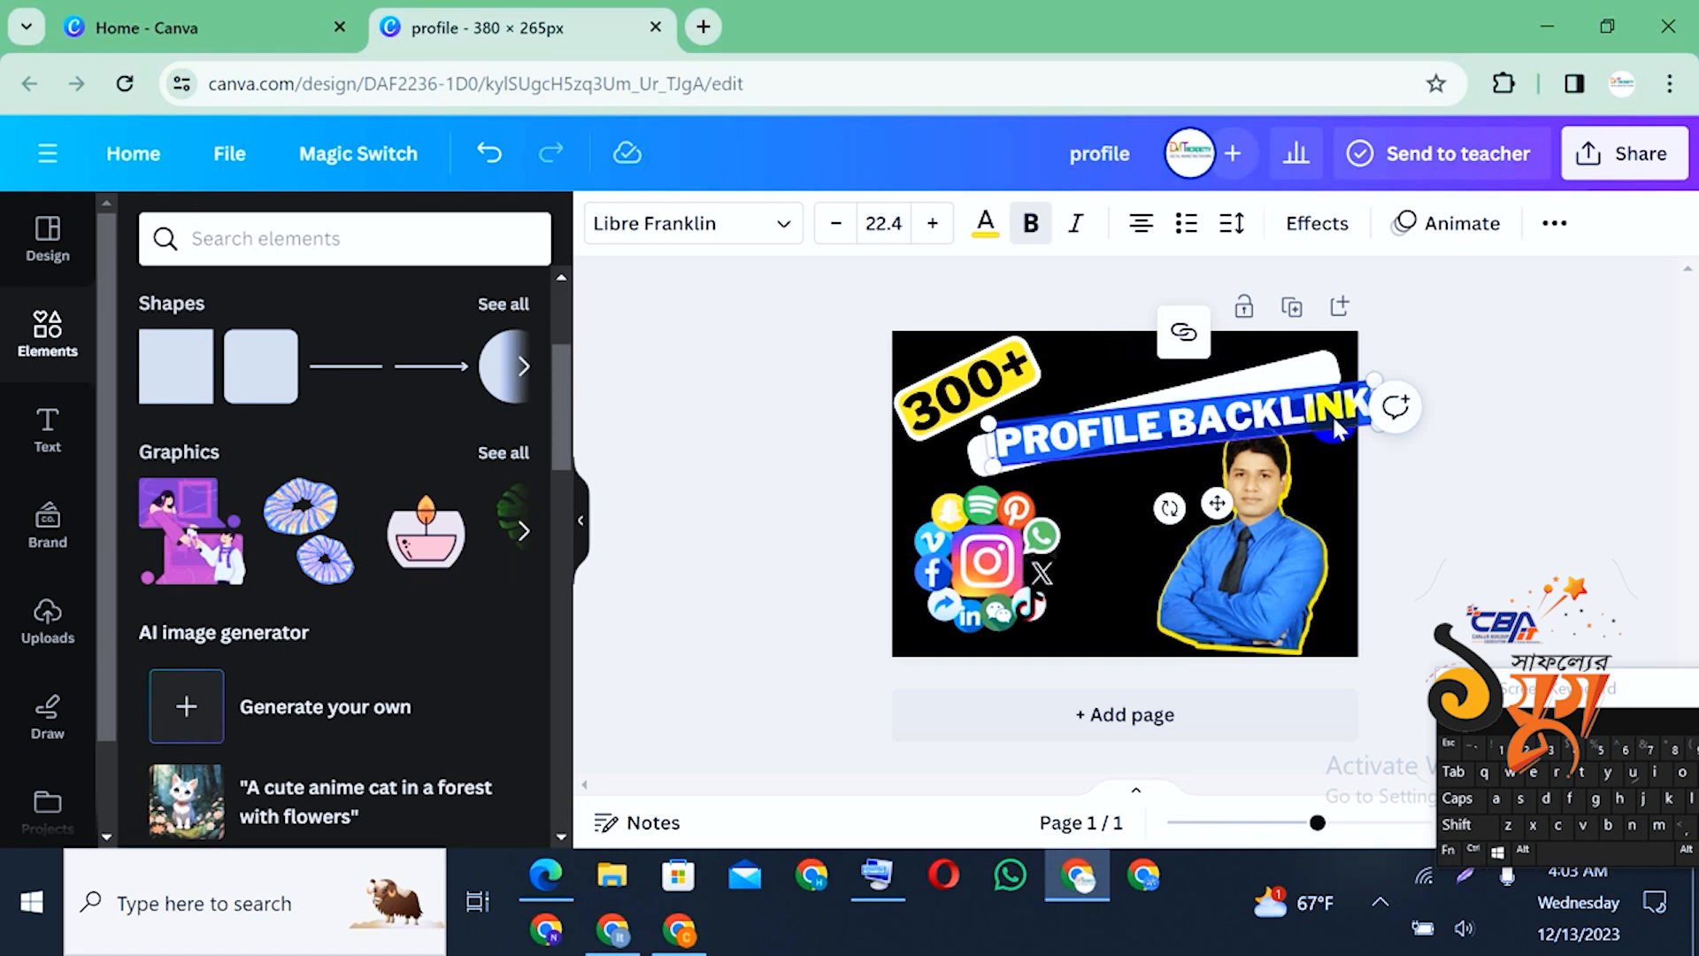
right_click(1317, 416)
click(916, 503)
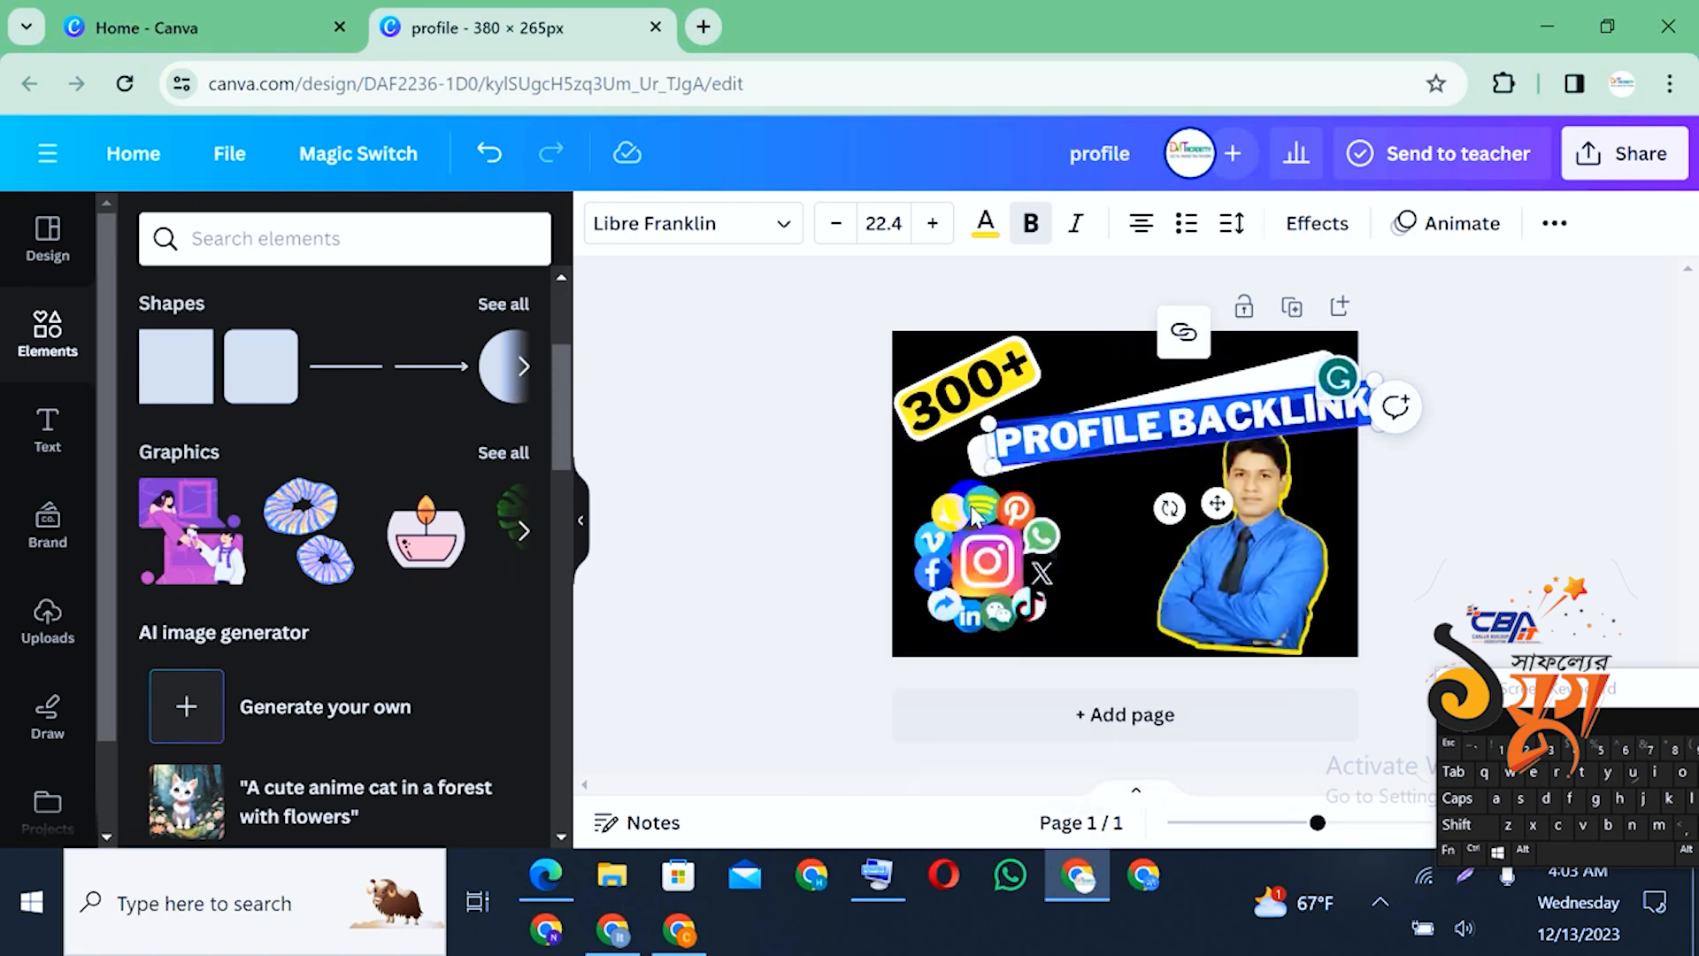
Place a copy of the "300+" text on the white bar and replace its wording with "PROFILE BACKLINK"
click(998, 389)
drag(998, 389, 1214, 421)
click(1191, 403)
key(ctrl+a)
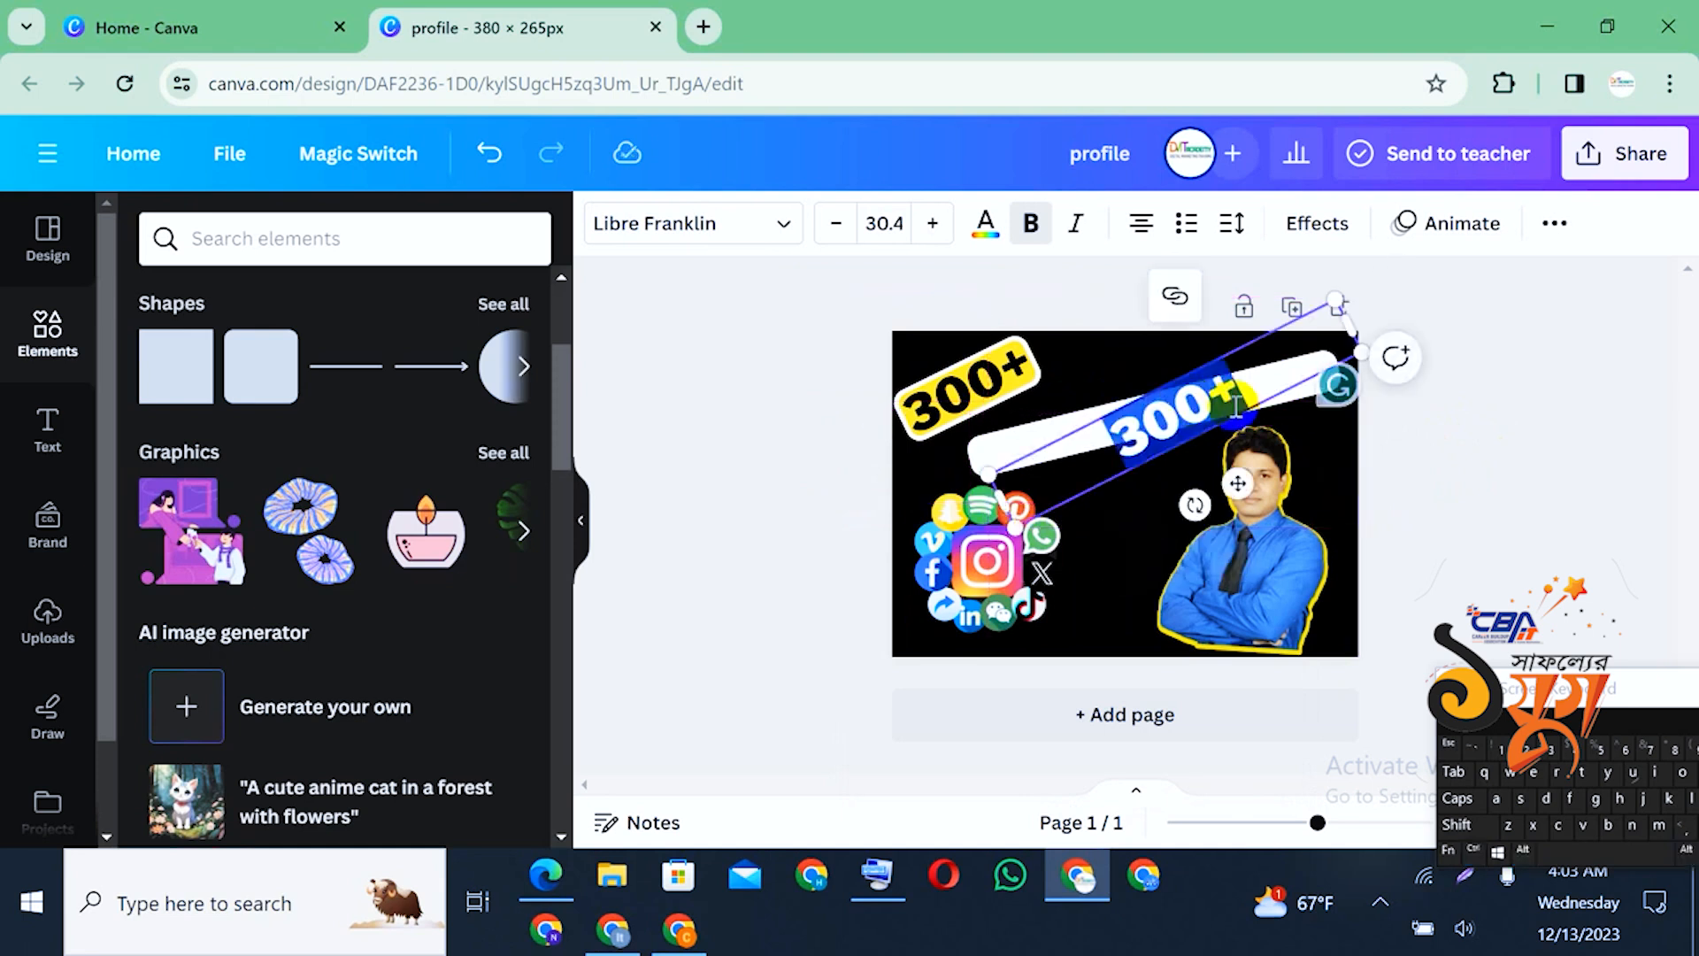
key(ctrl+v)
click(1368, 414)
Reduce the black "PROFILE BACKLINK" text to font size 18.4 so it fits on one line
drag(1229, 395, 1229, 384)
click(835, 223)
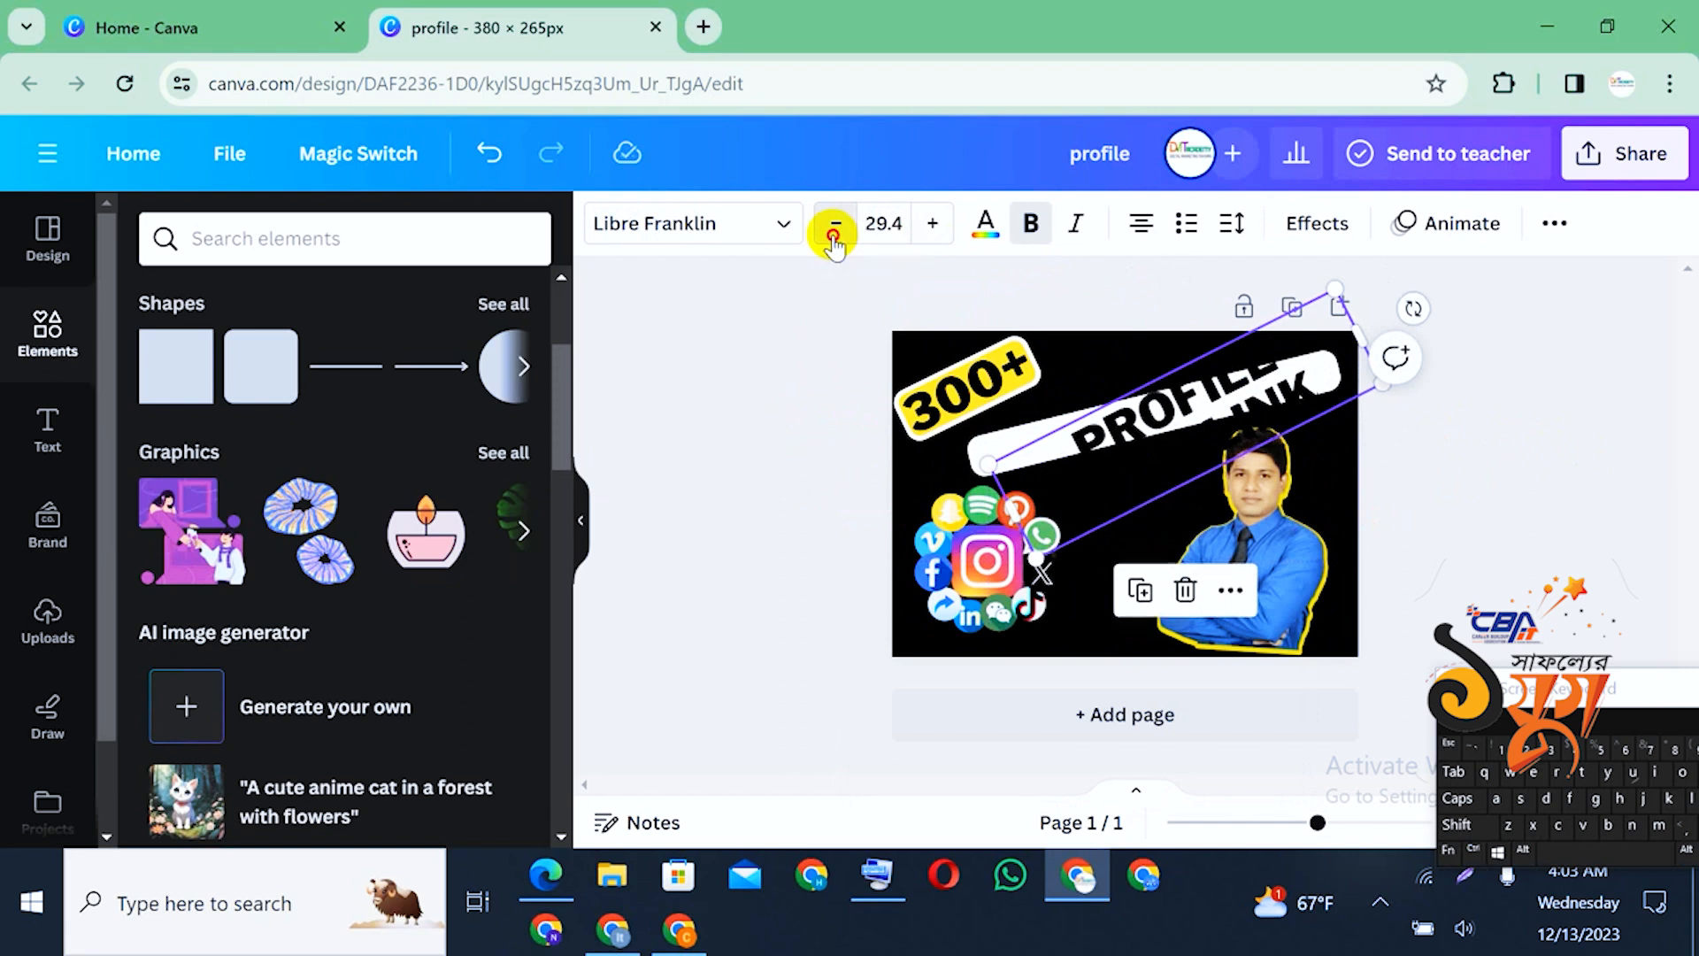
click(835, 223)
click(834, 223)
click(835, 223)
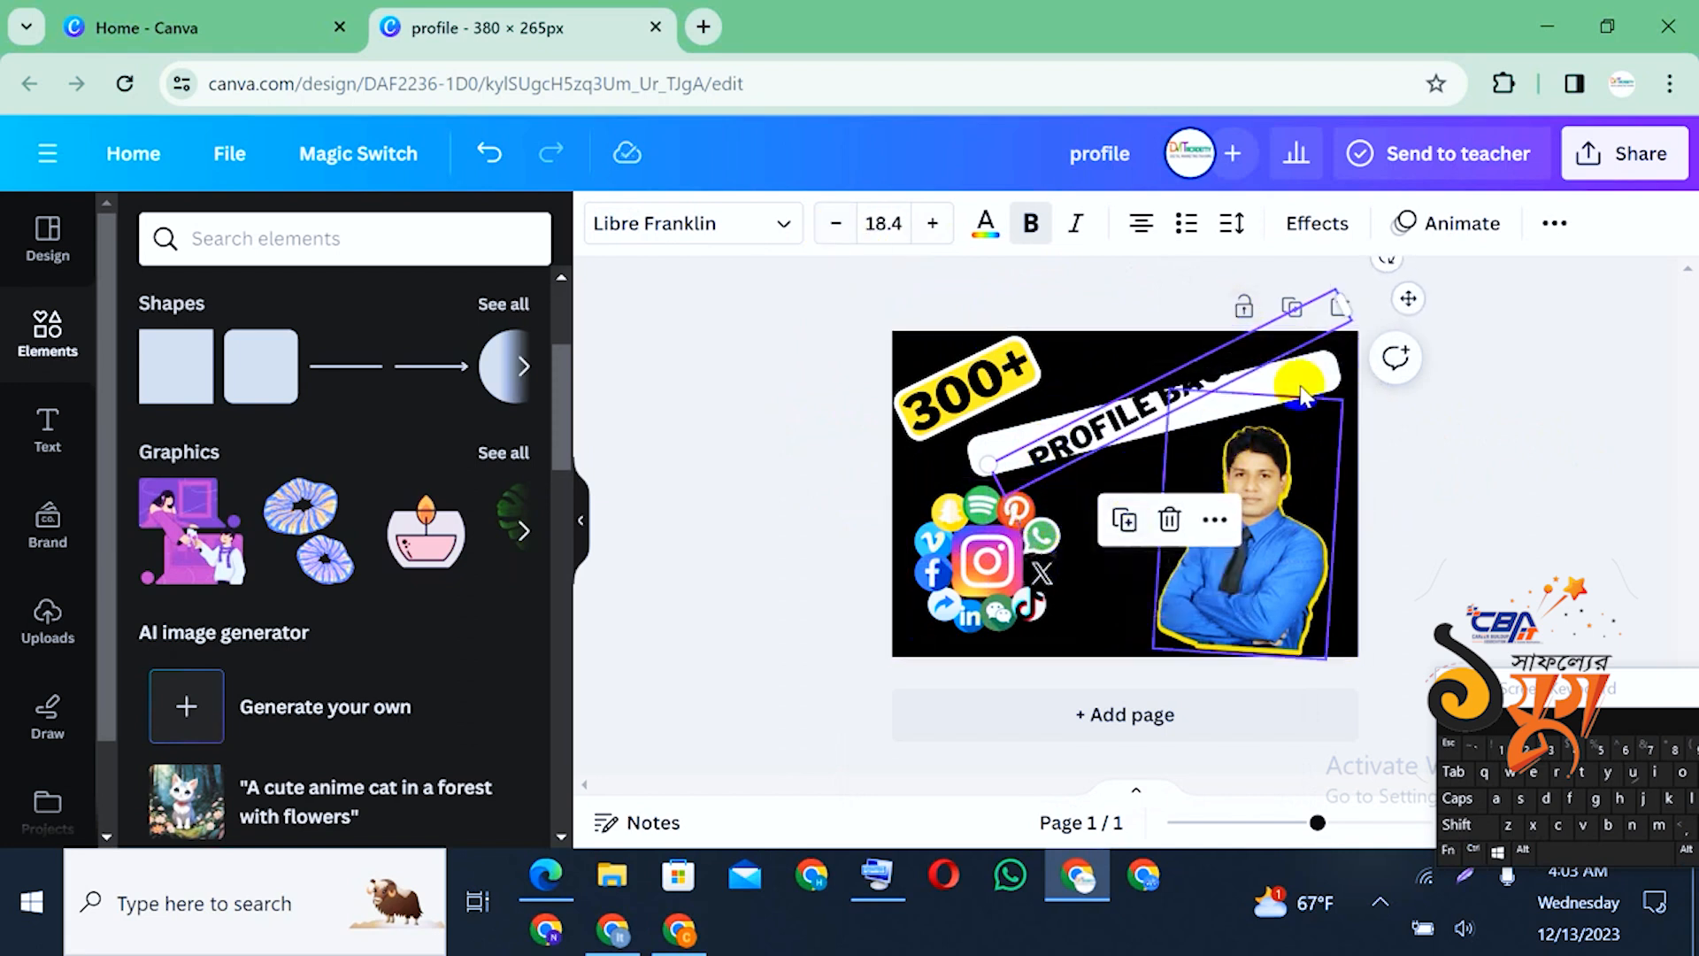
Rotate the black "PROFILE BACKLINK" text to match the white bar's slant and position it on the bar
drag(1128, 398, 1083, 423)
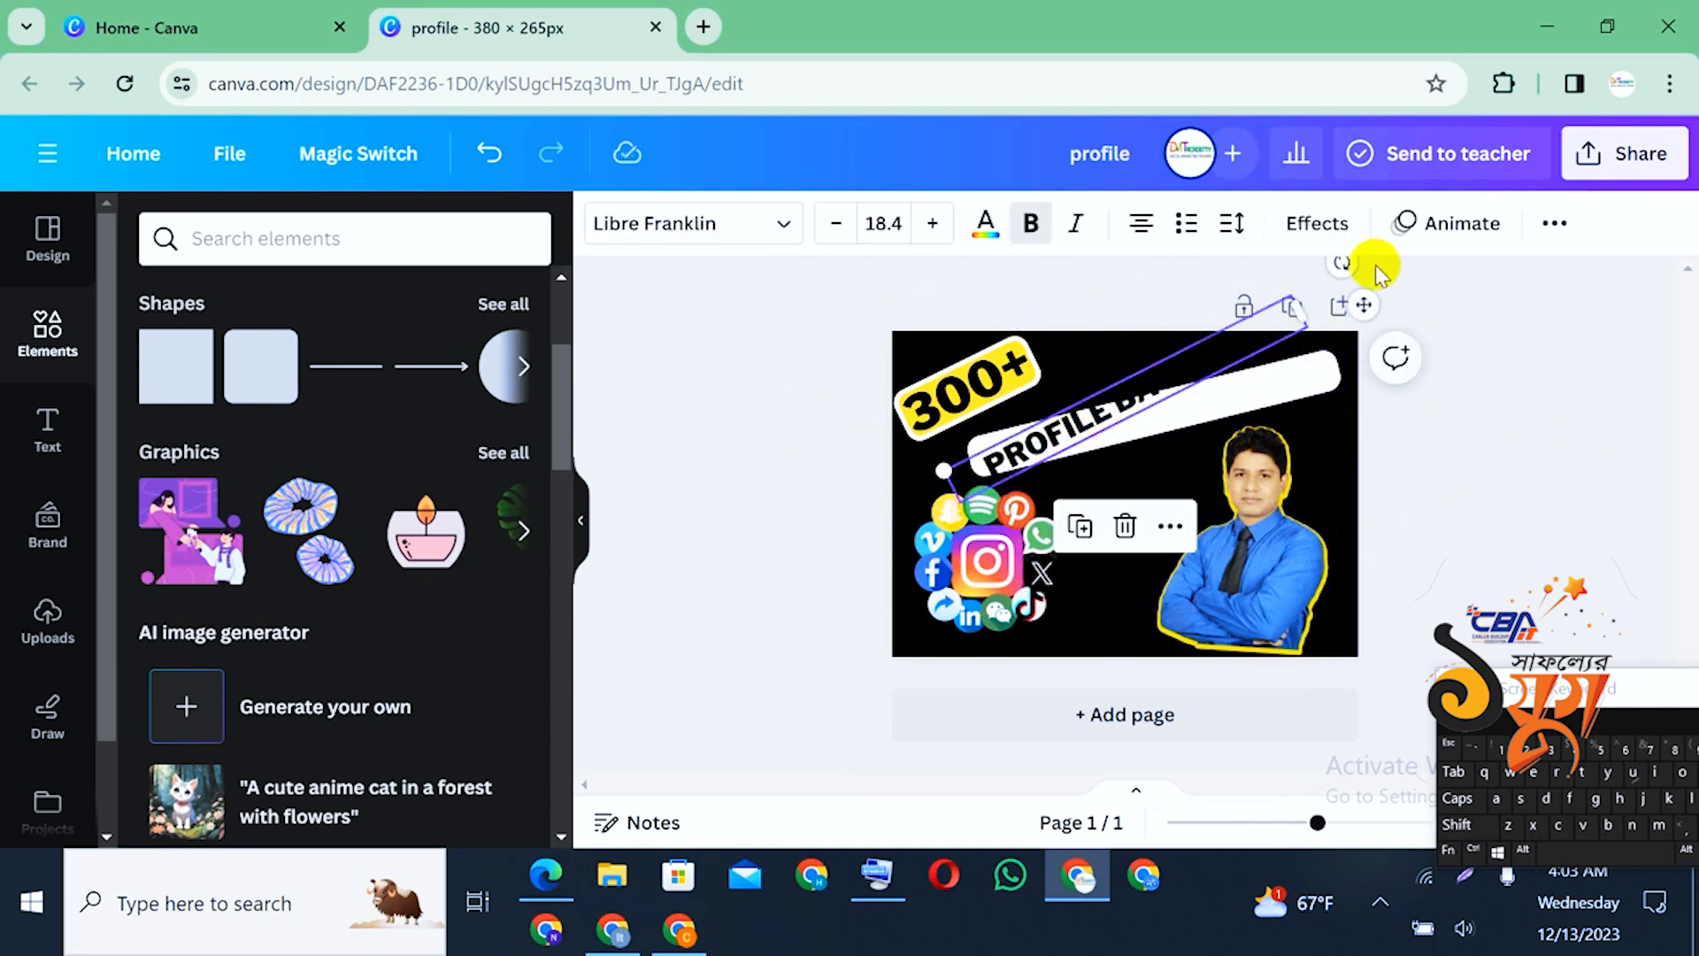
drag(1335, 268, 1330, 280)
drag(1283, 314, 1187, 395)
drag(1158, 493, 1156, 492)
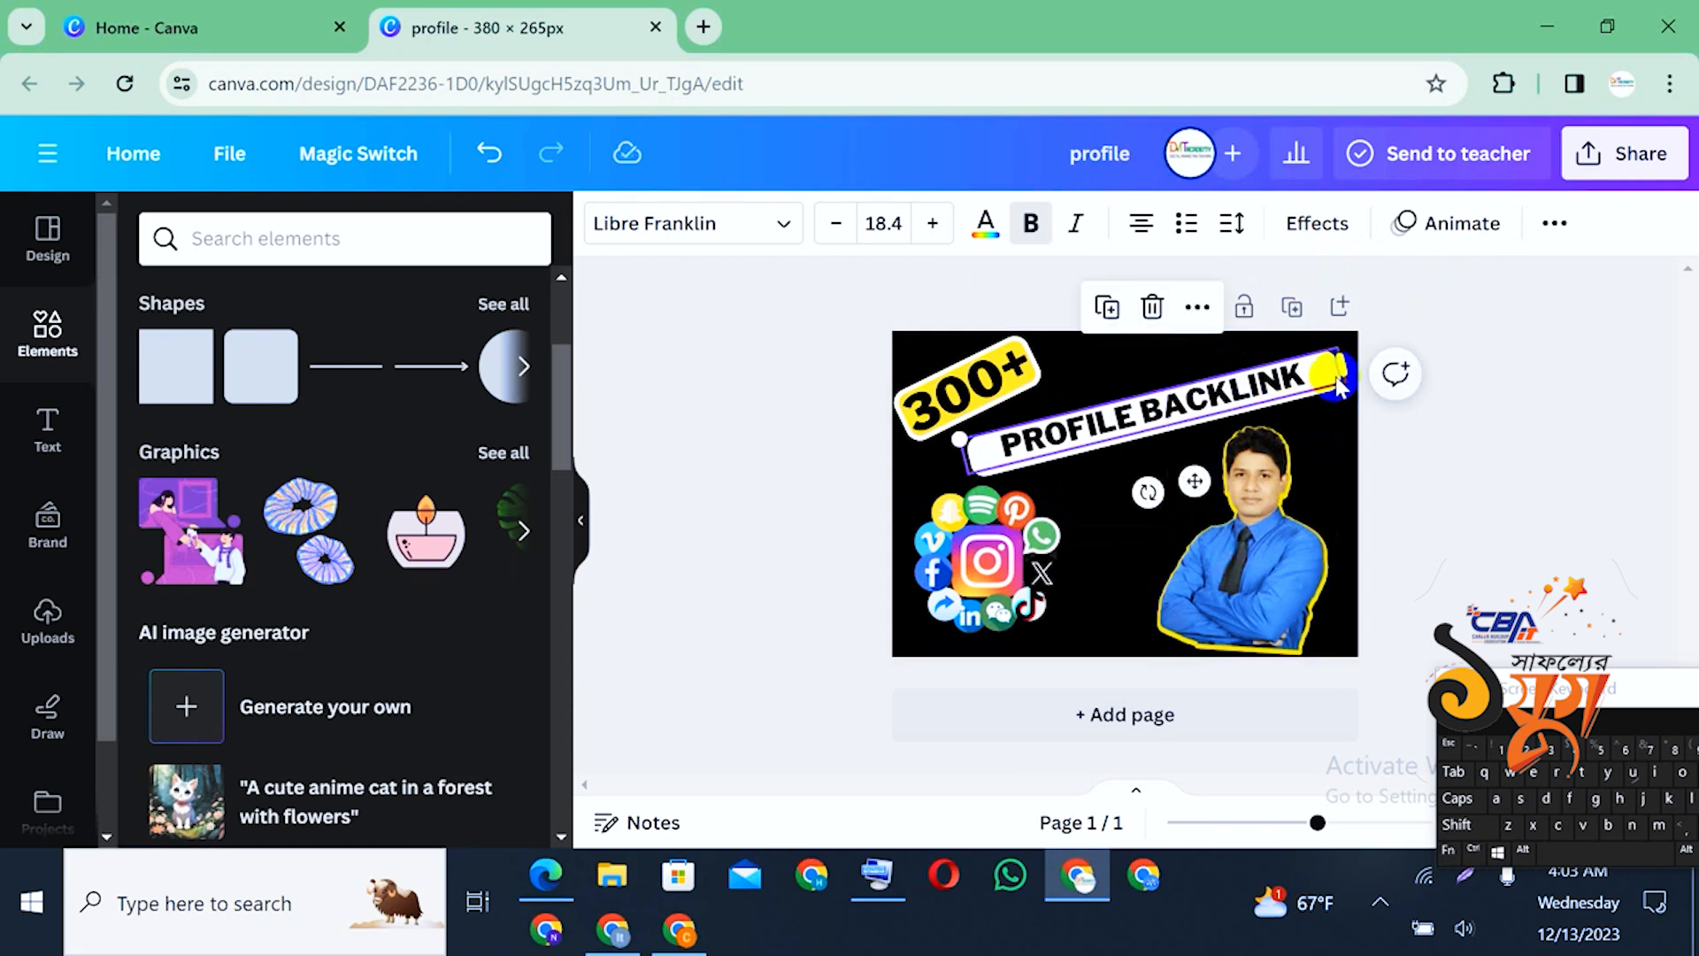
Shift the black "PROFILE BACKLINK" text toward the bar's right end and enlarge it to font size 20.5
drag(1362, 374, 1372, 379)
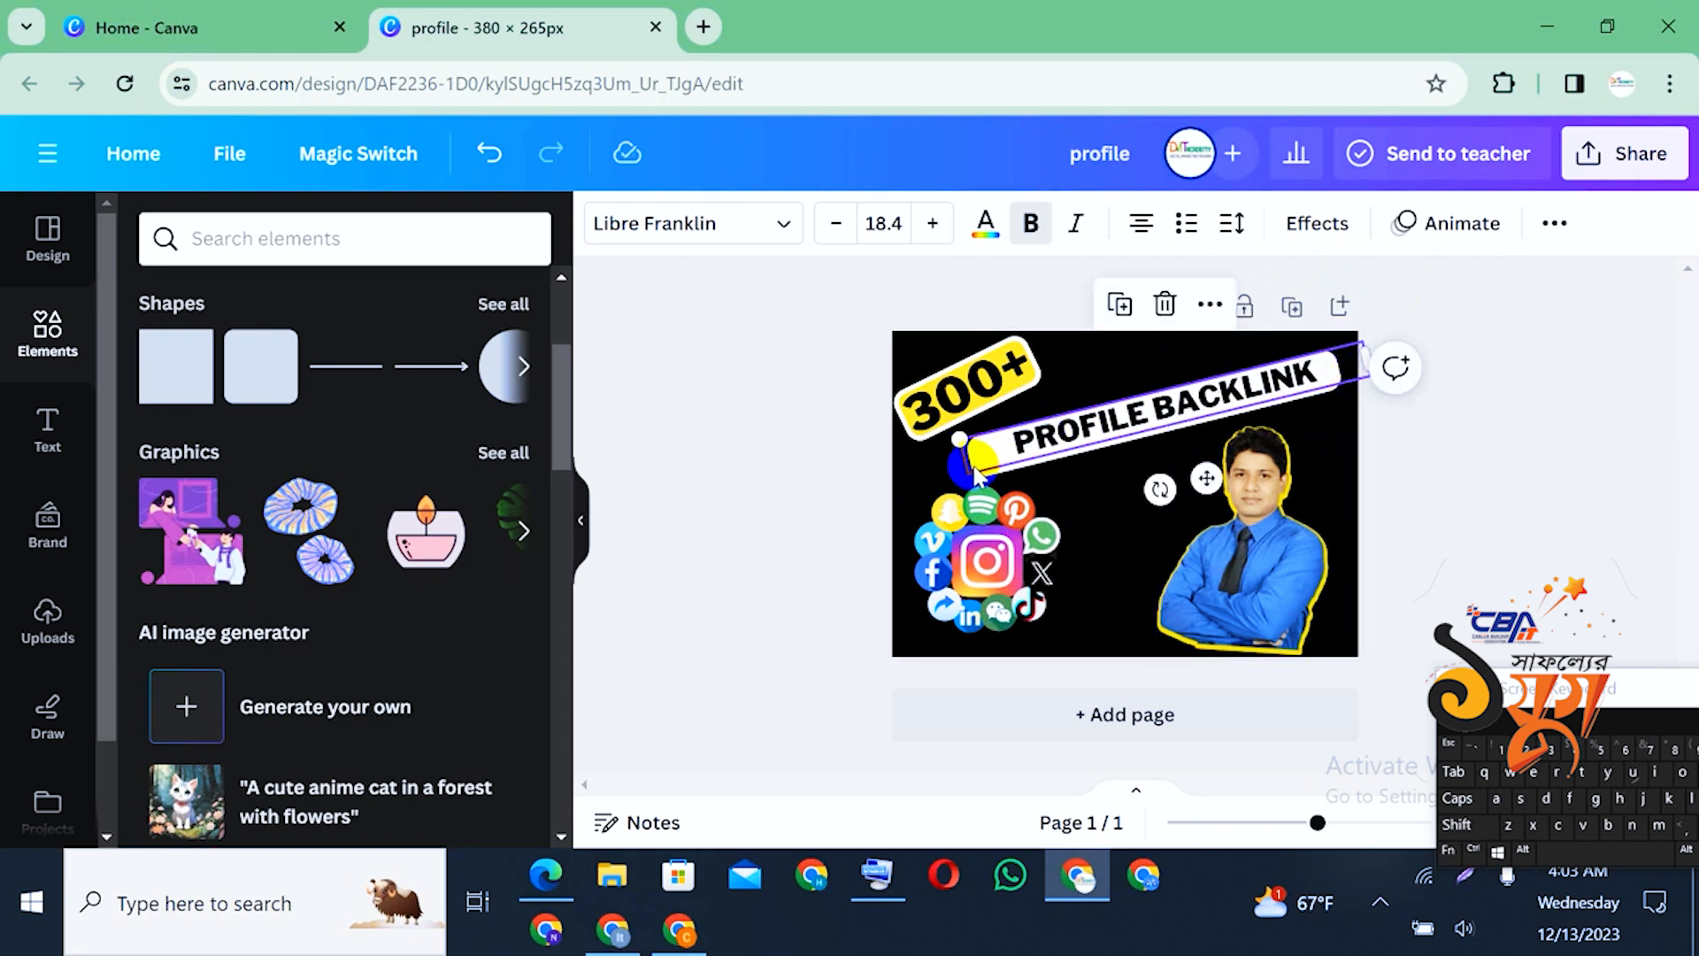
drag(973, 469, 929, 482)
click(1642, 433)
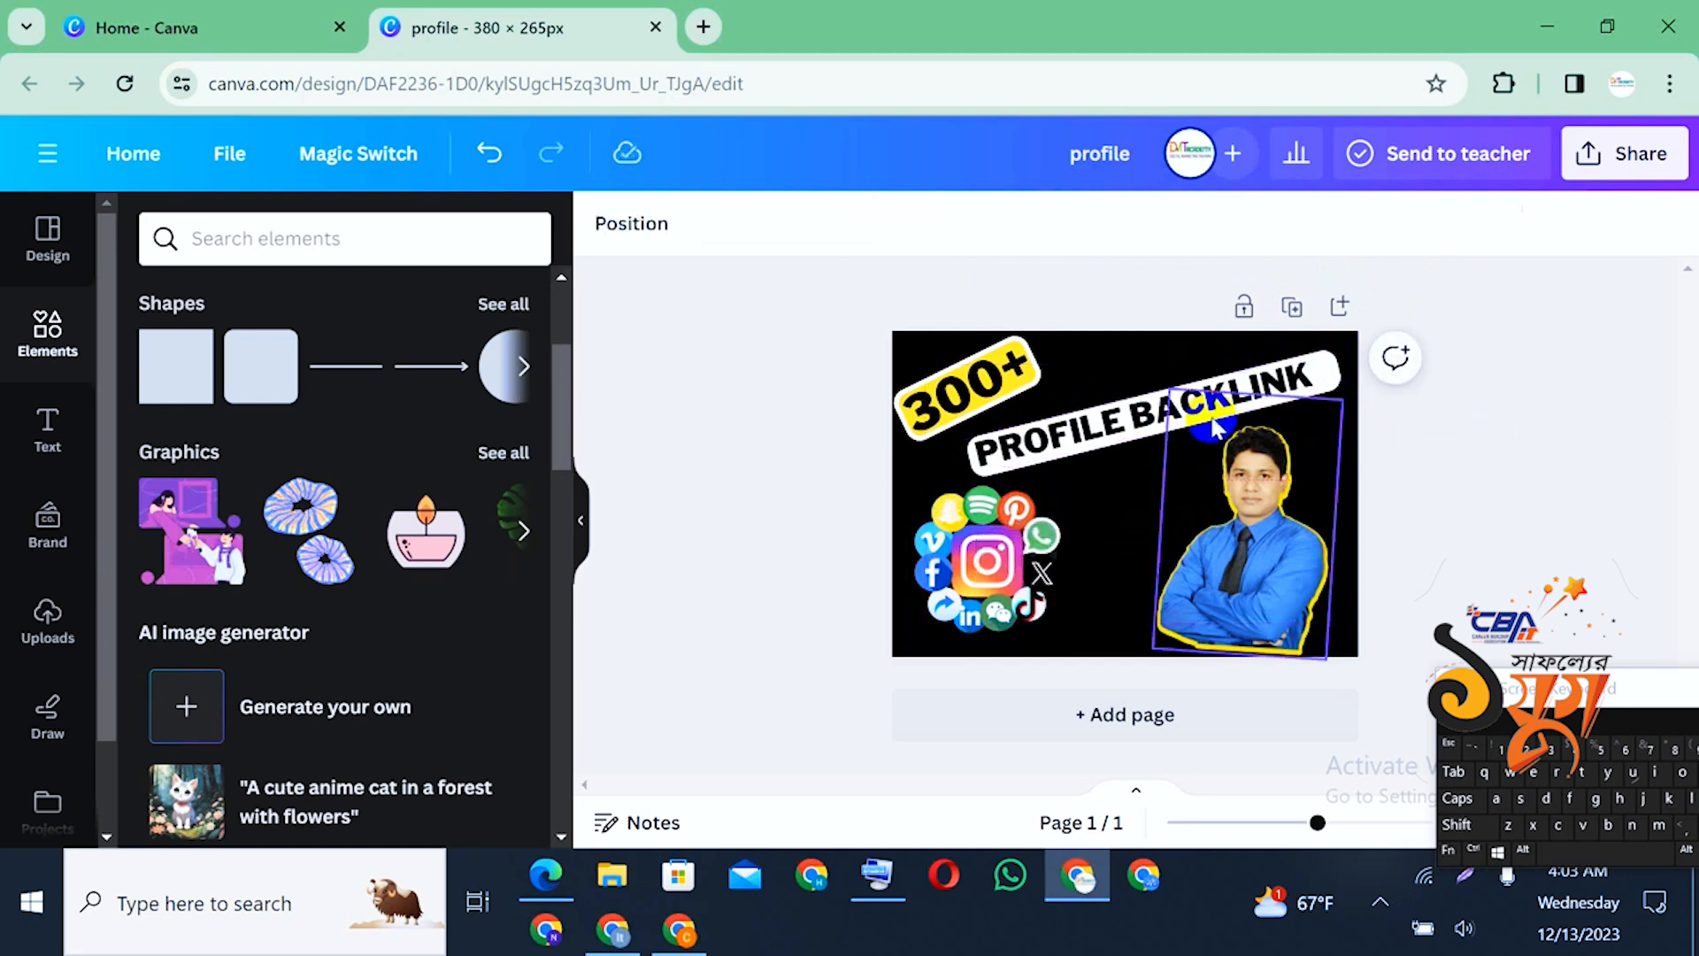
Nudge the "PROFILE BACKLINK" text slightly down and to the right to center it on the white bar
click(1219, 410)
key(Down)
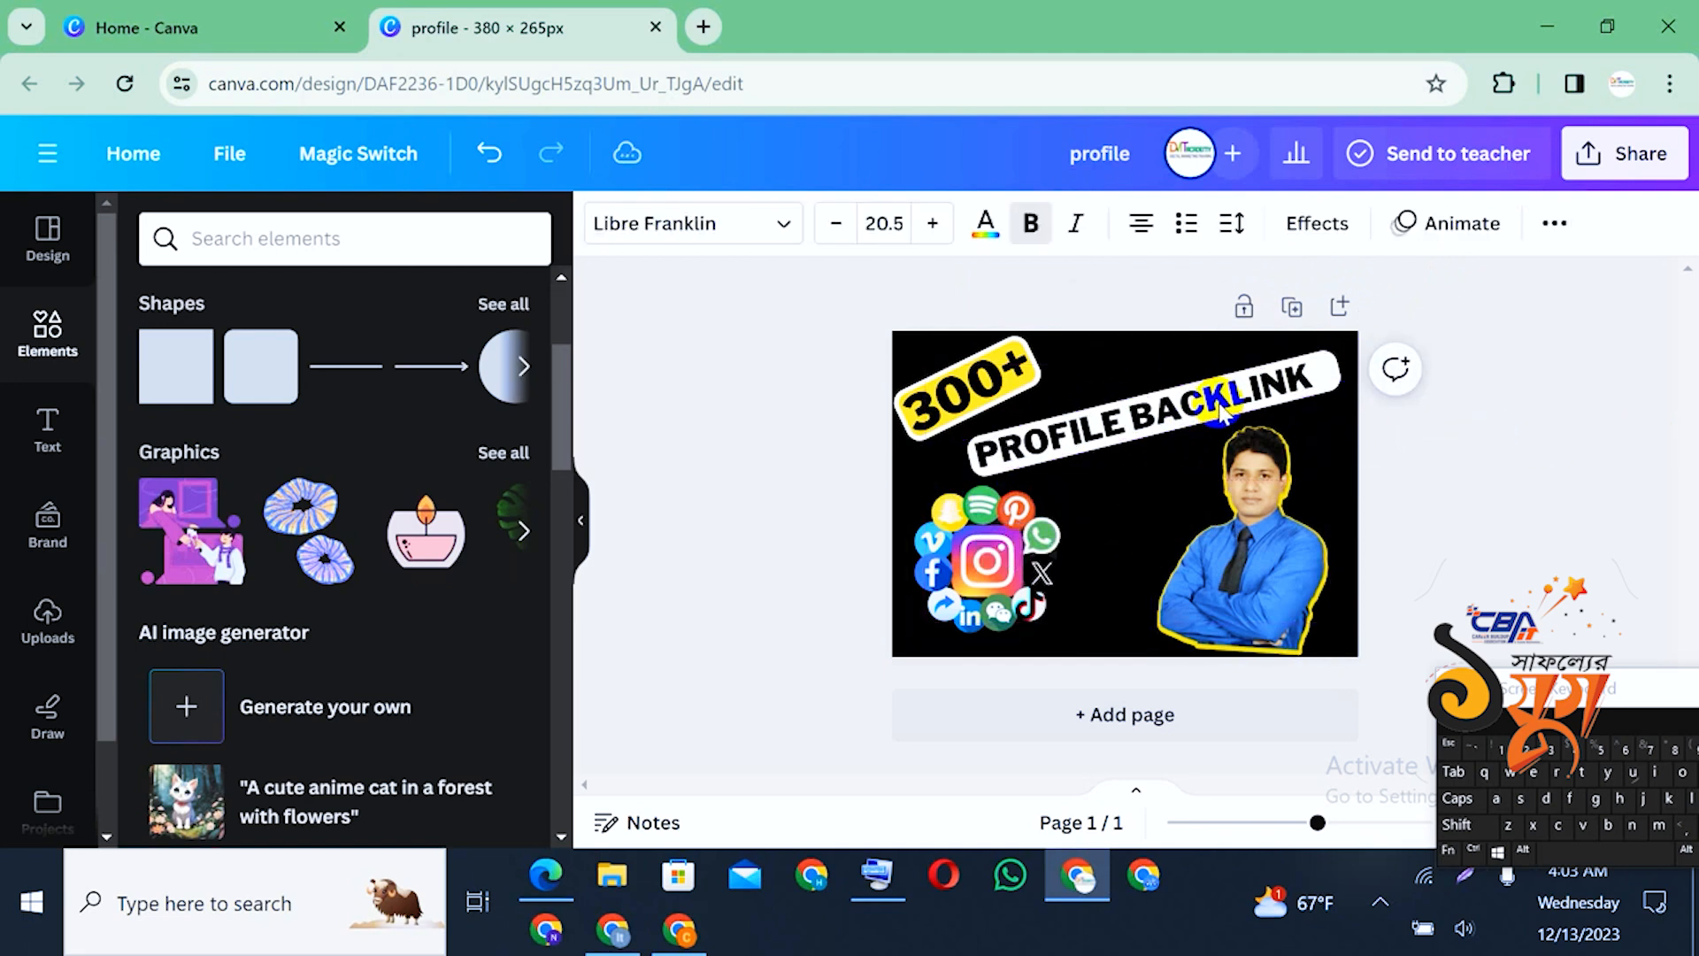
key(Right)
key(Right)
key(Right)
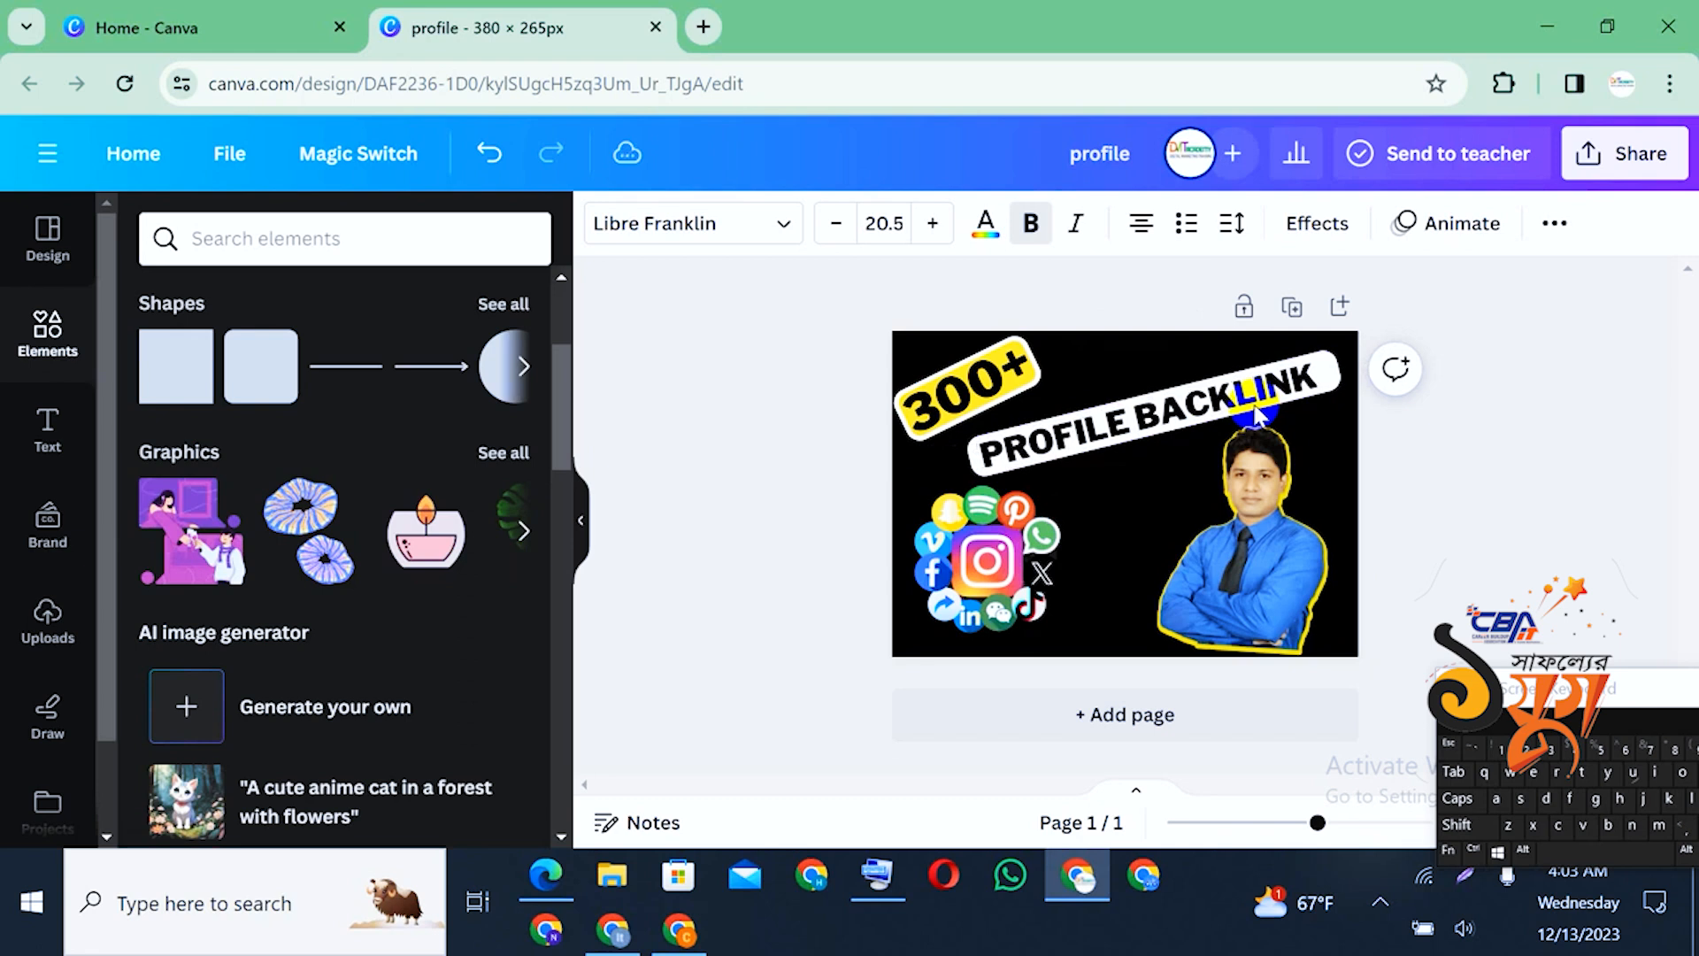
click(1444, 436)
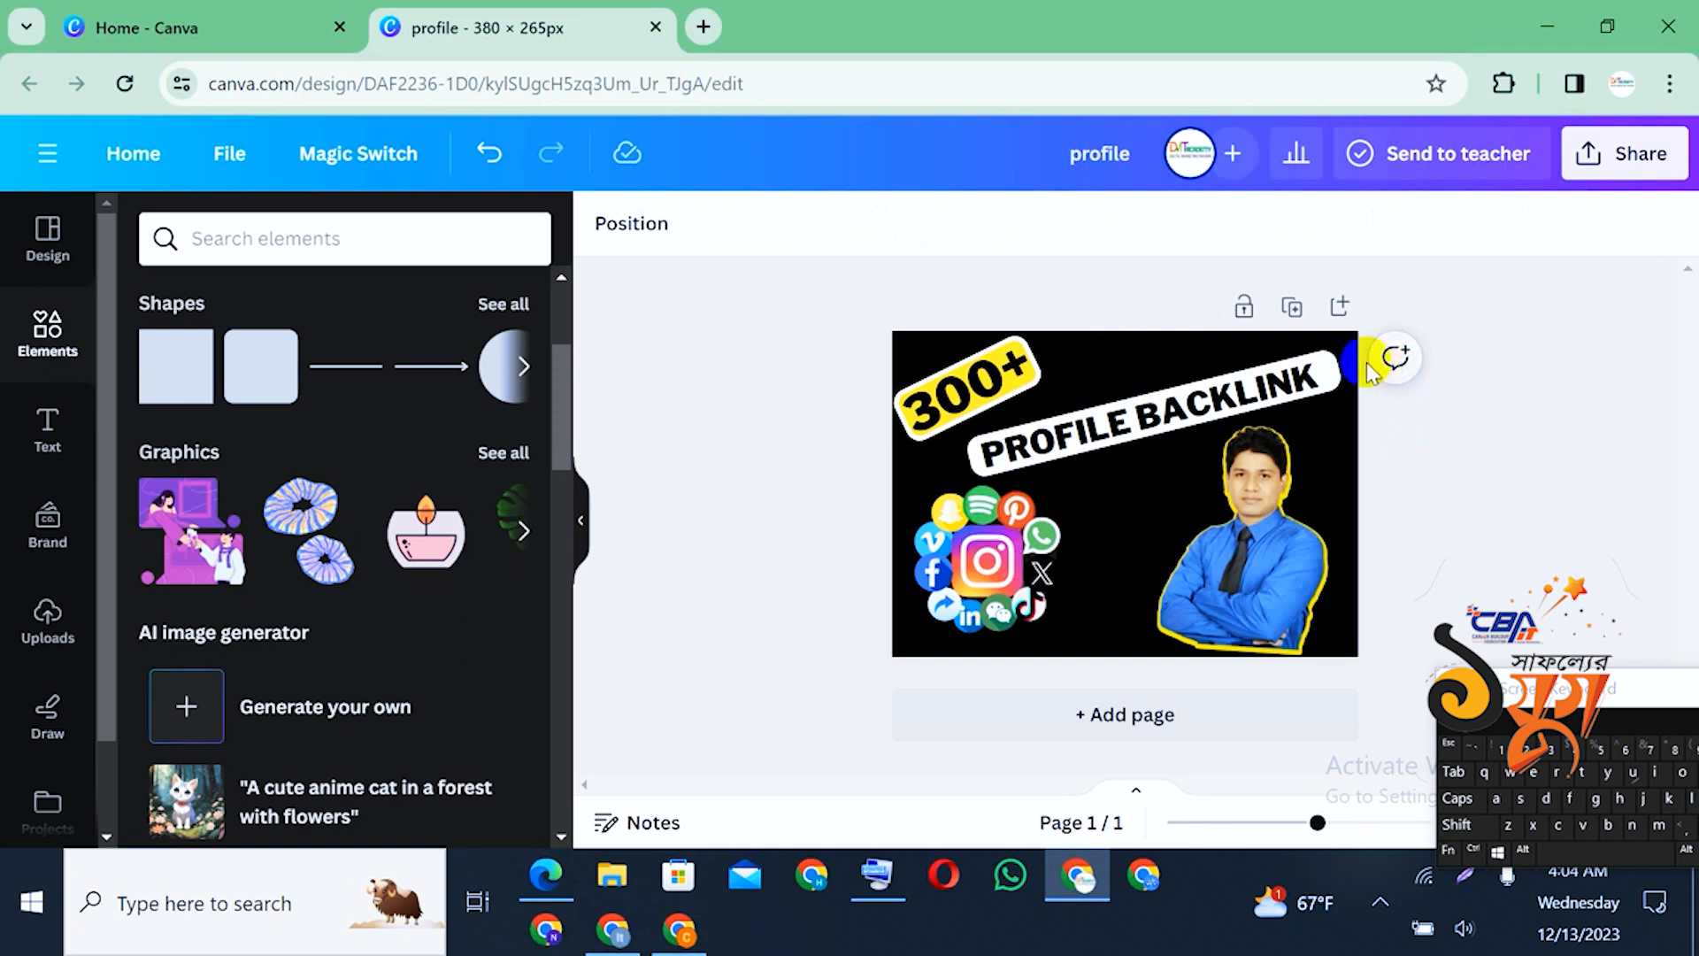
Shift the "PROFILE BACKLINK" text down off the white bar and give the bar a solid border of weight 4
click(1307, 394)
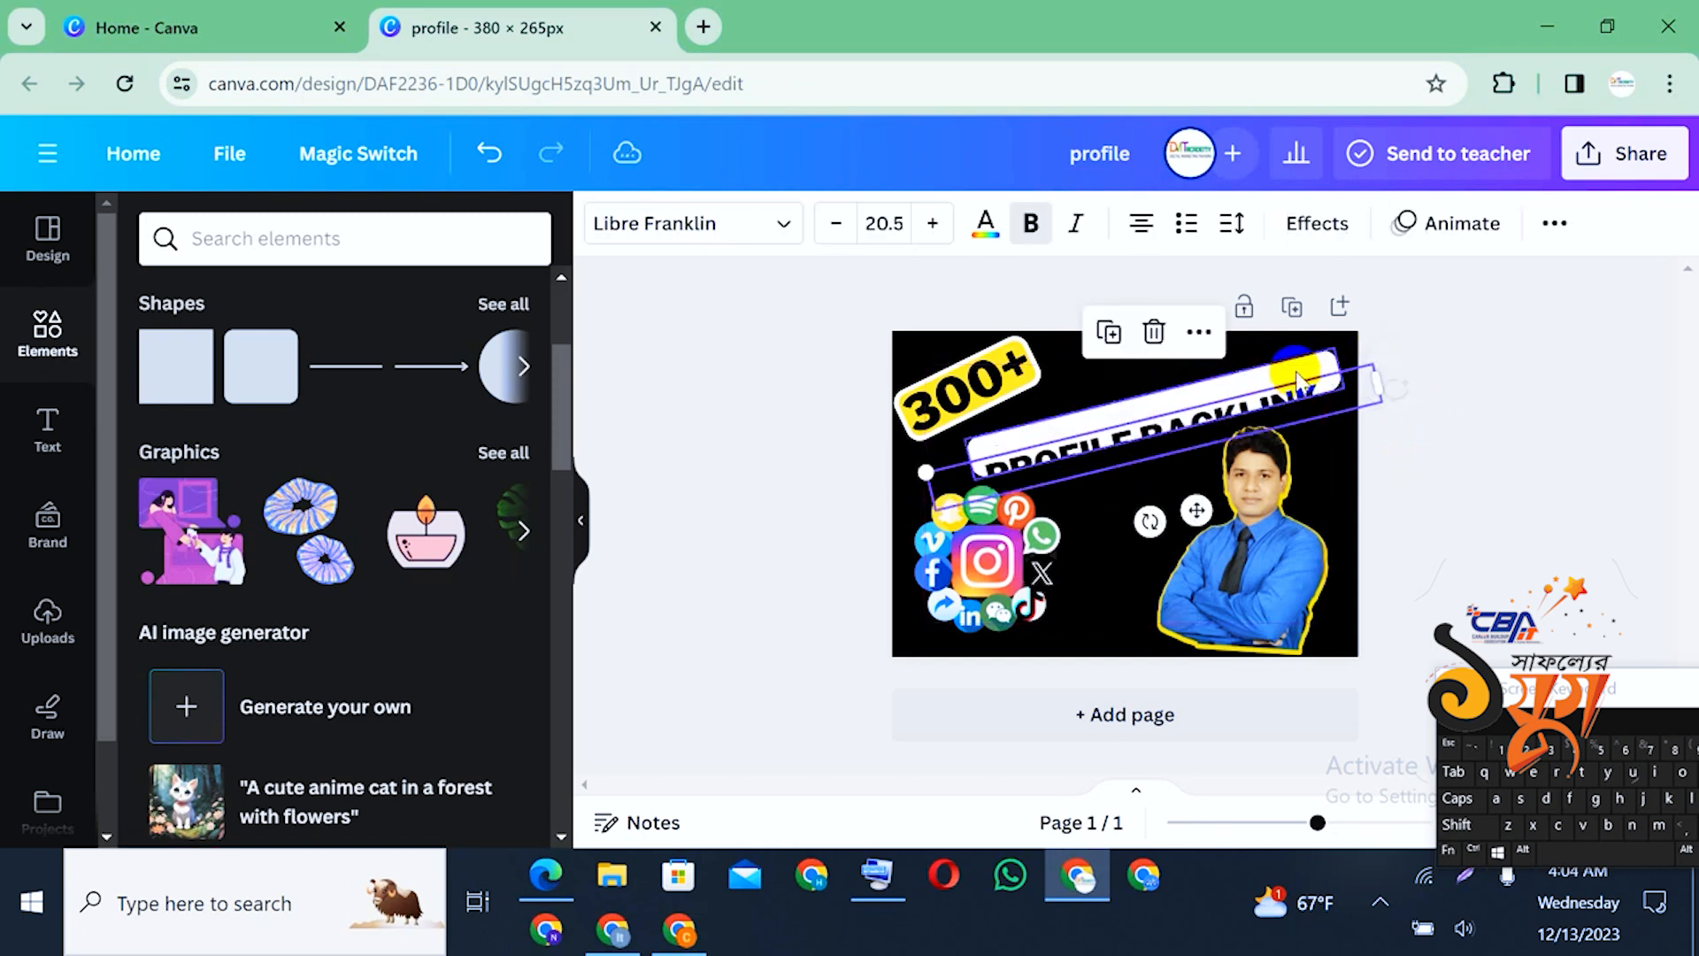
click(1315, 379)
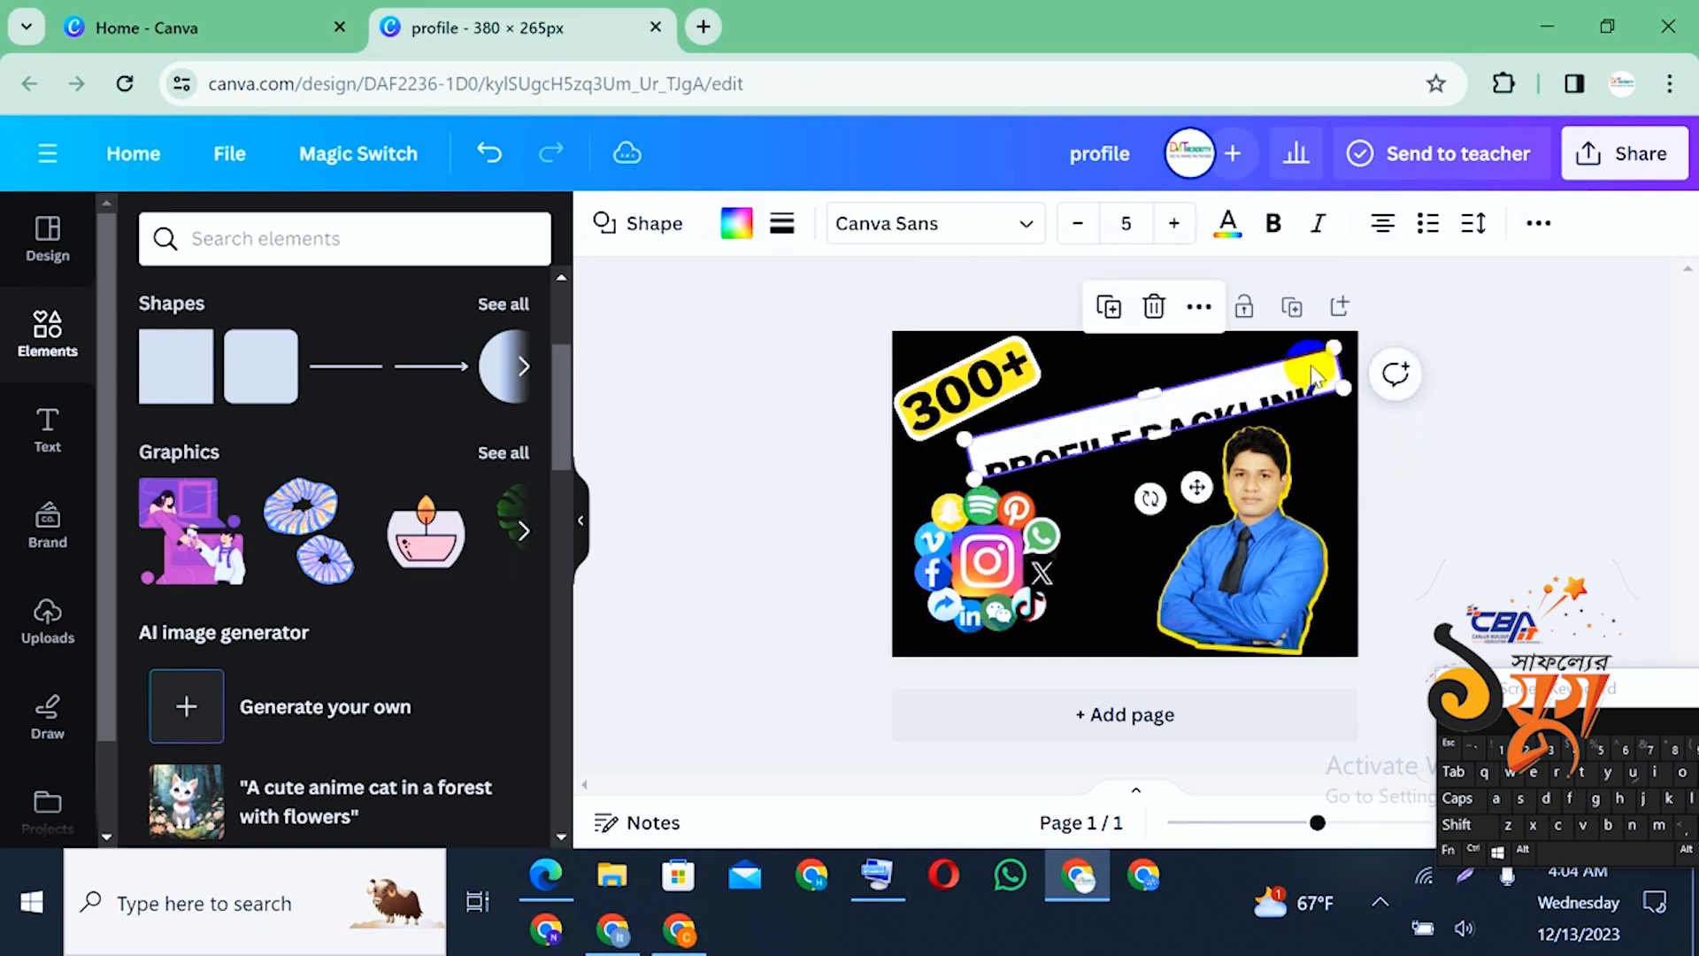
click(777, 227)
click(902, 301)
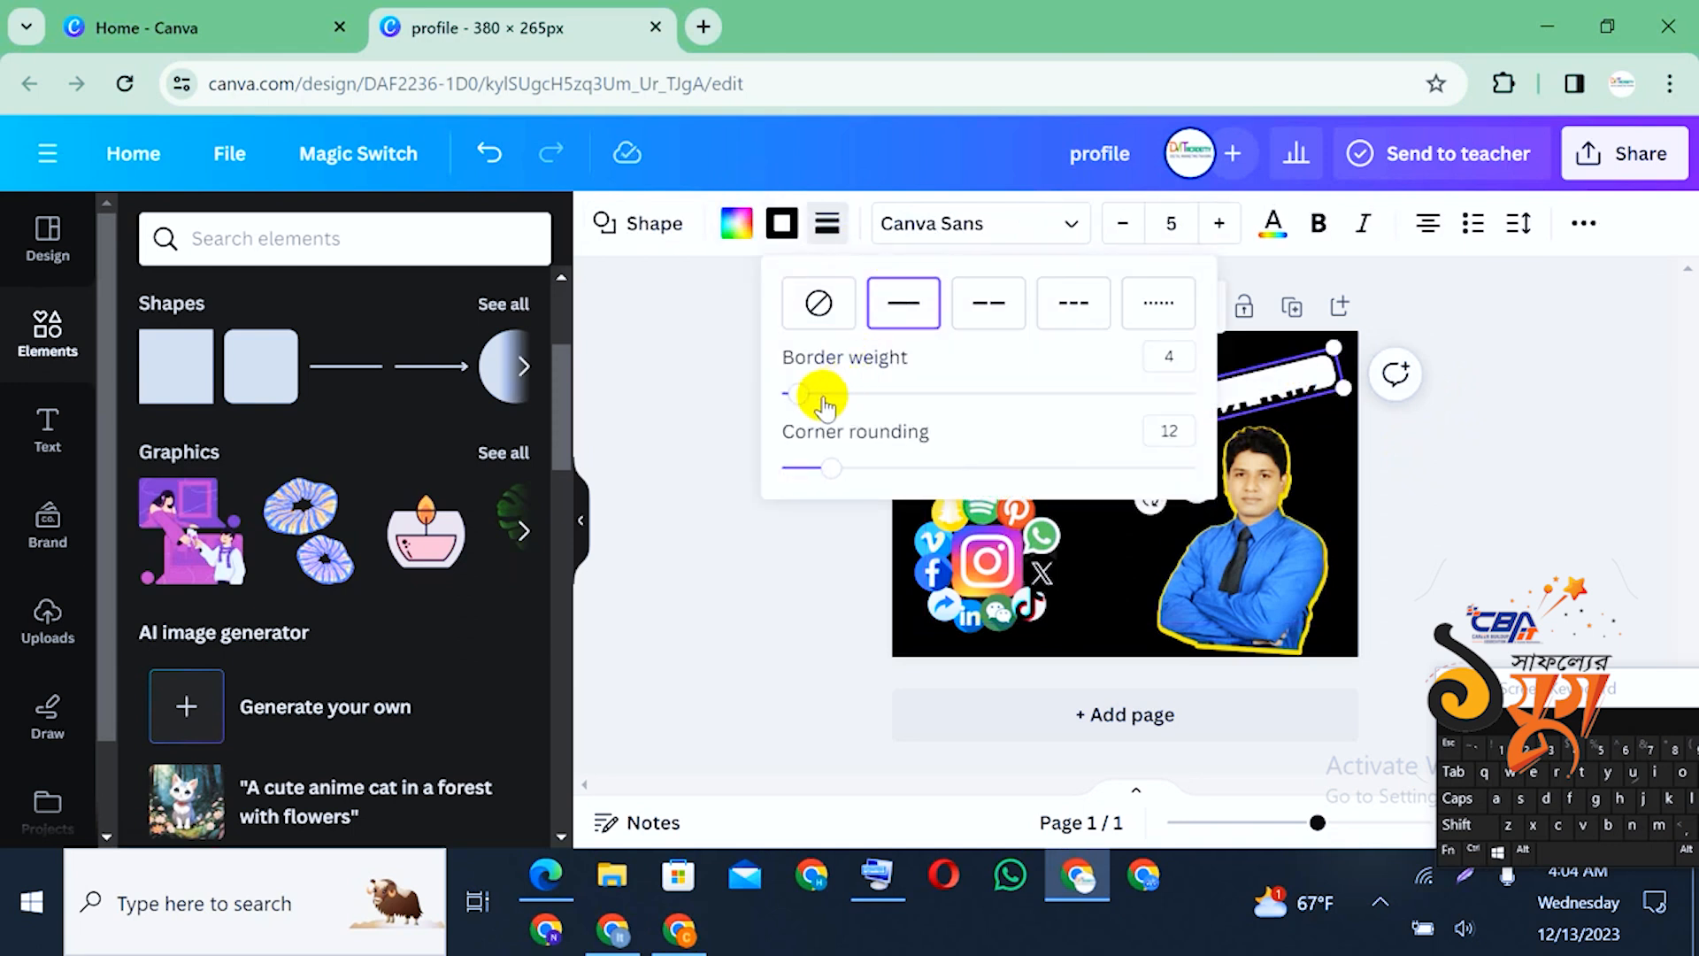
Reduce the white bar's border weight to 1 and change its border color to yellow #FDD90E
mouse_move(801, 392)
mouse_down()
mouse_move(827, 395)
mouse_move(787, 395)
mouse_up()
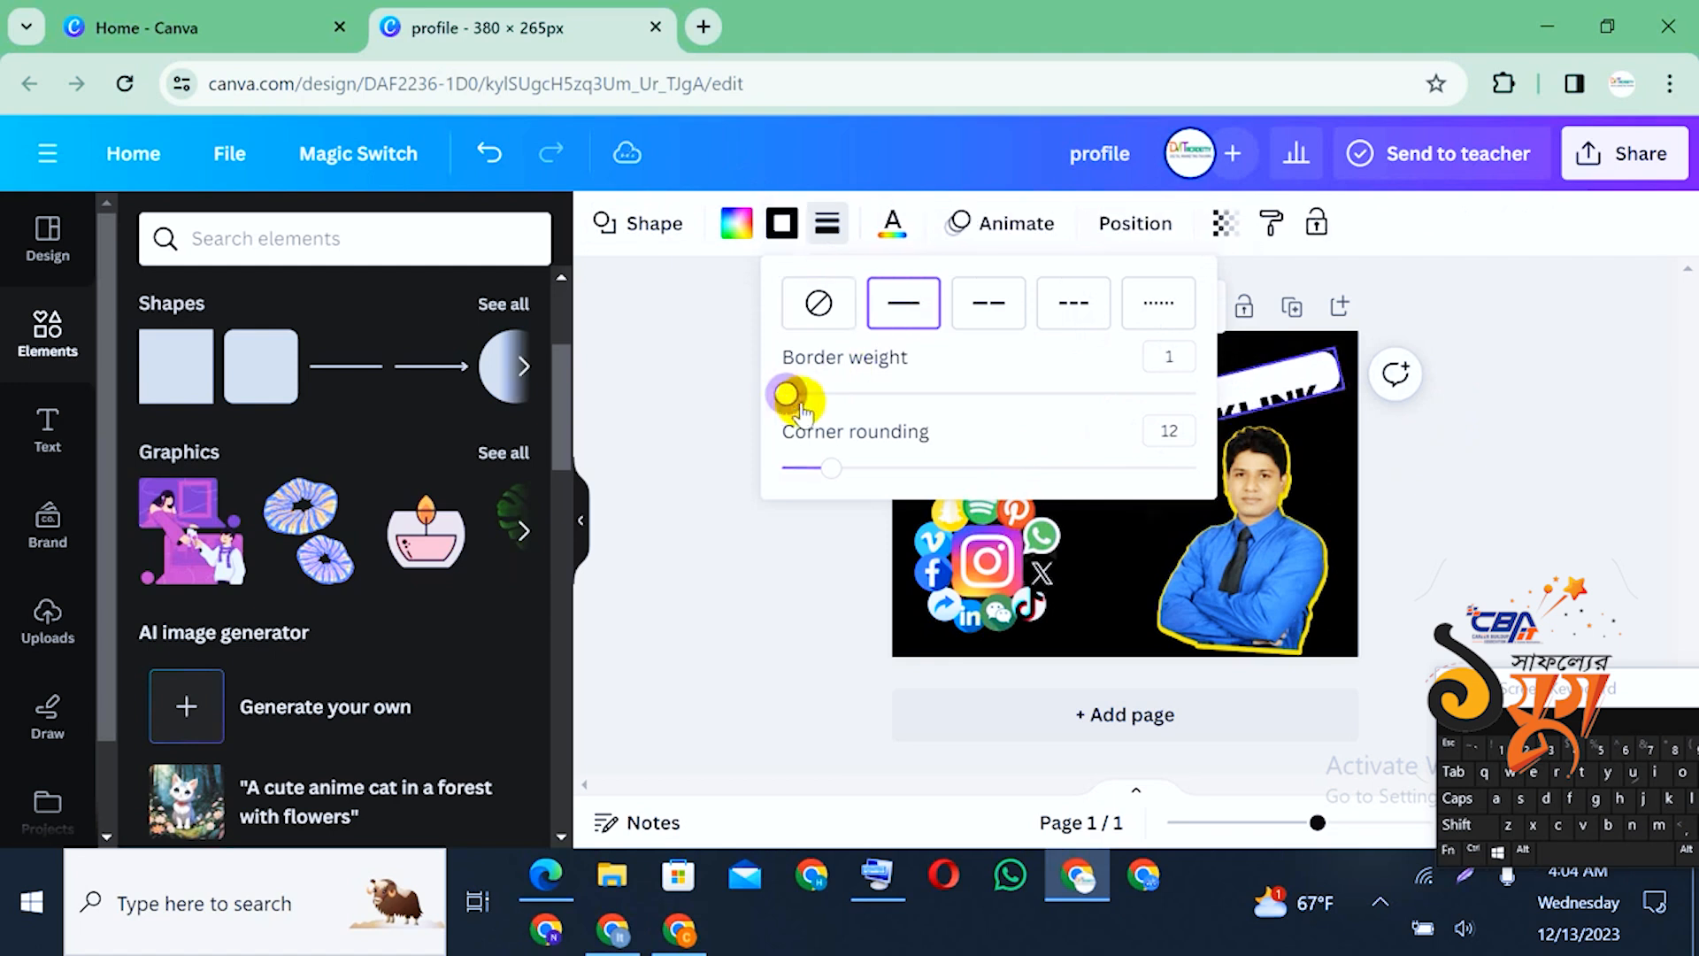
click(781, 223)
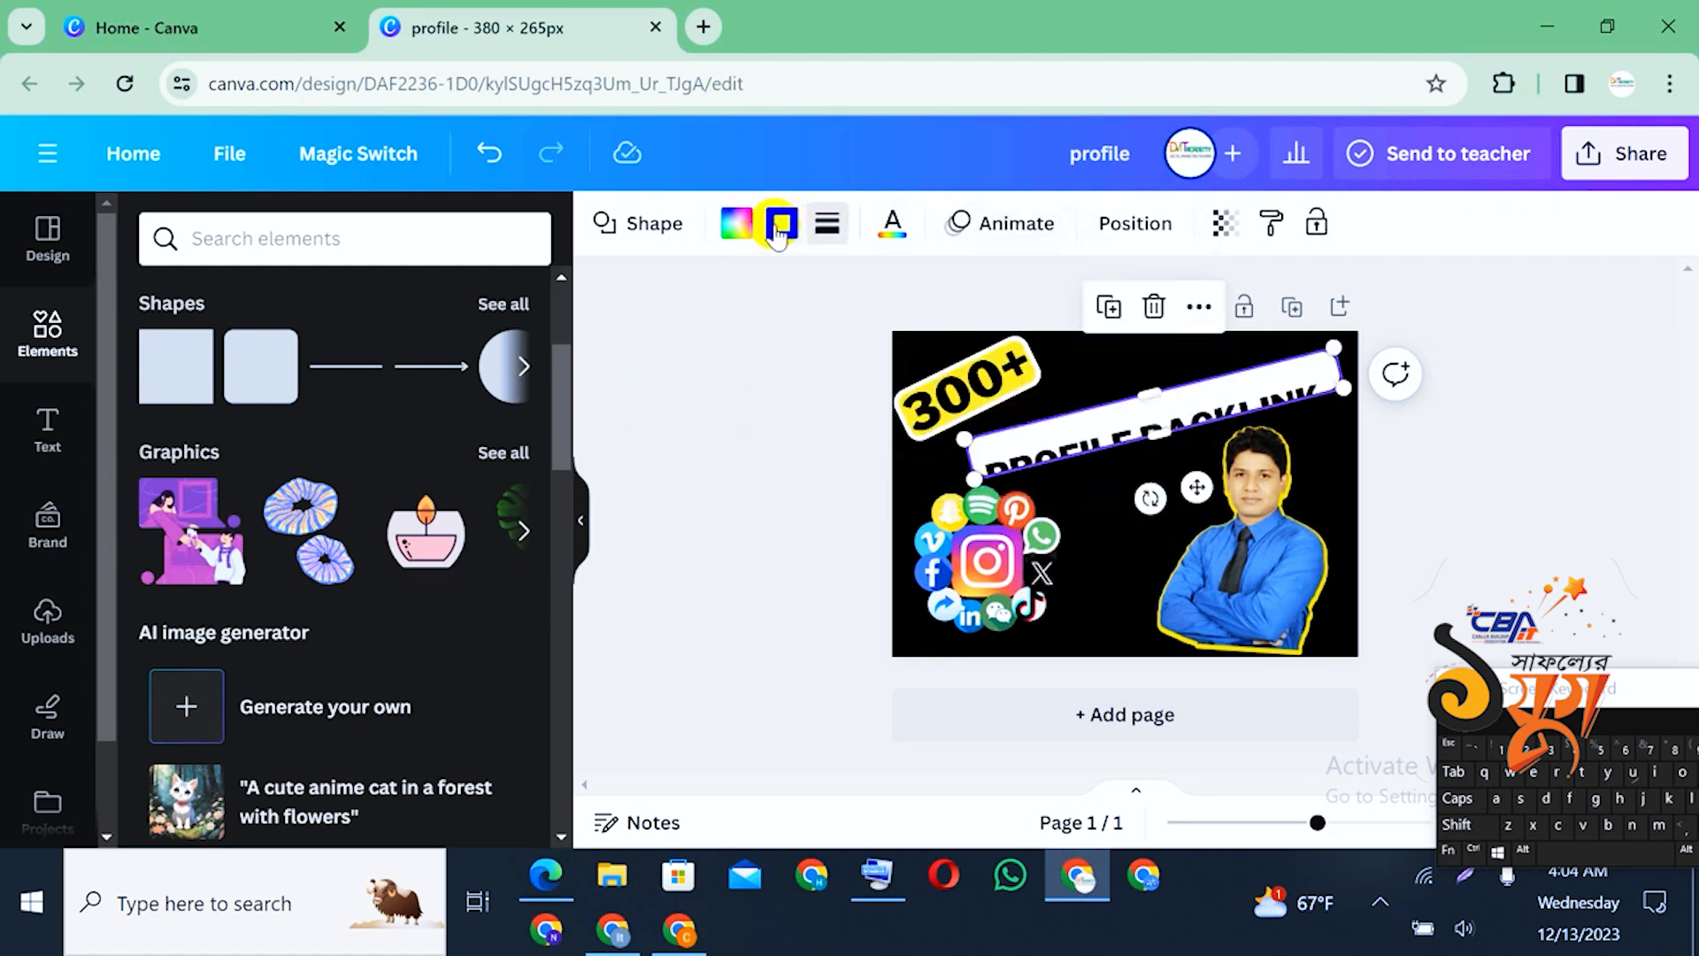
click(268, 409)
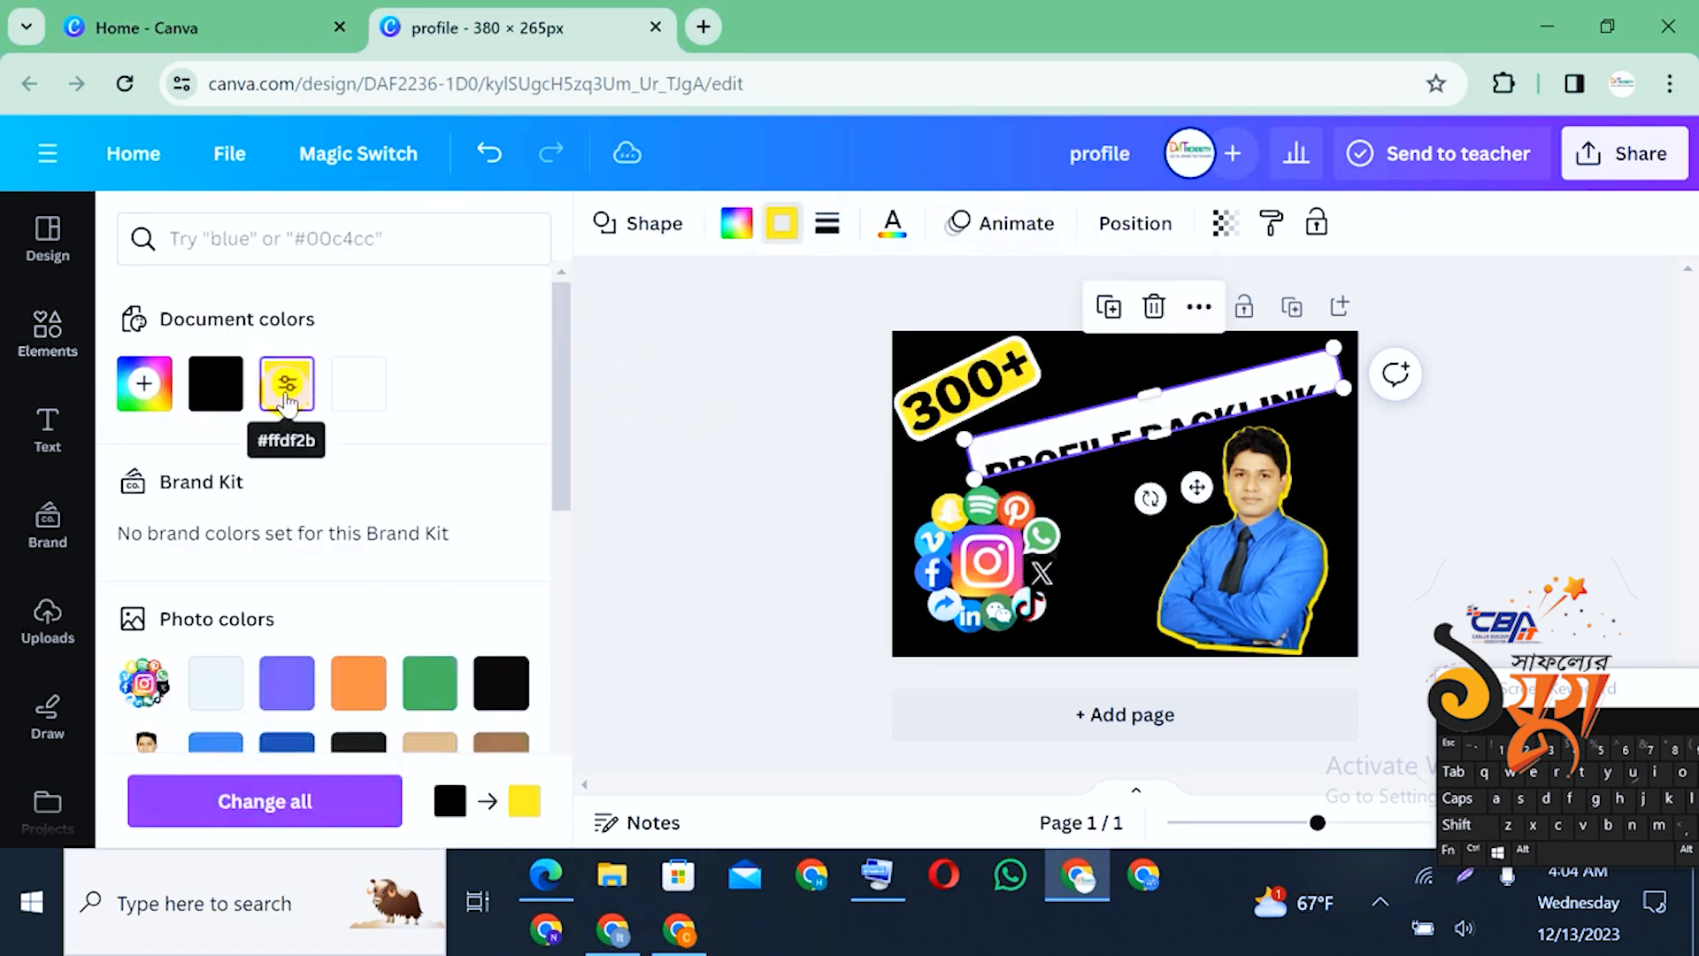
click(286, 398)
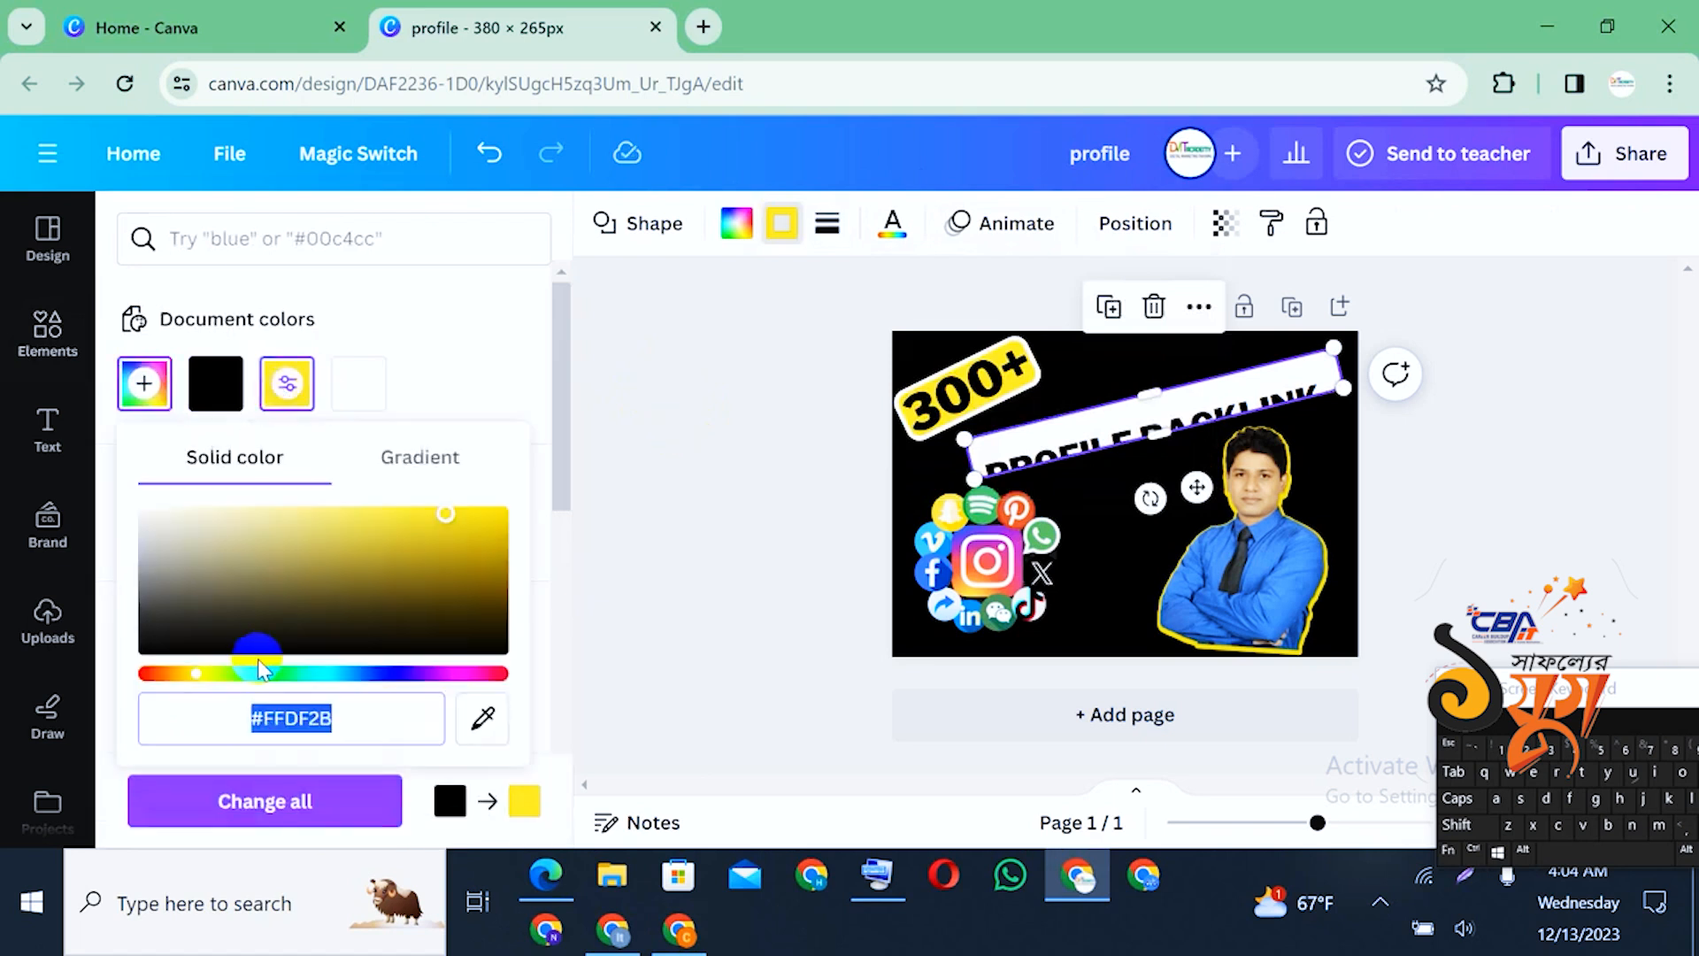
click(487, 509)
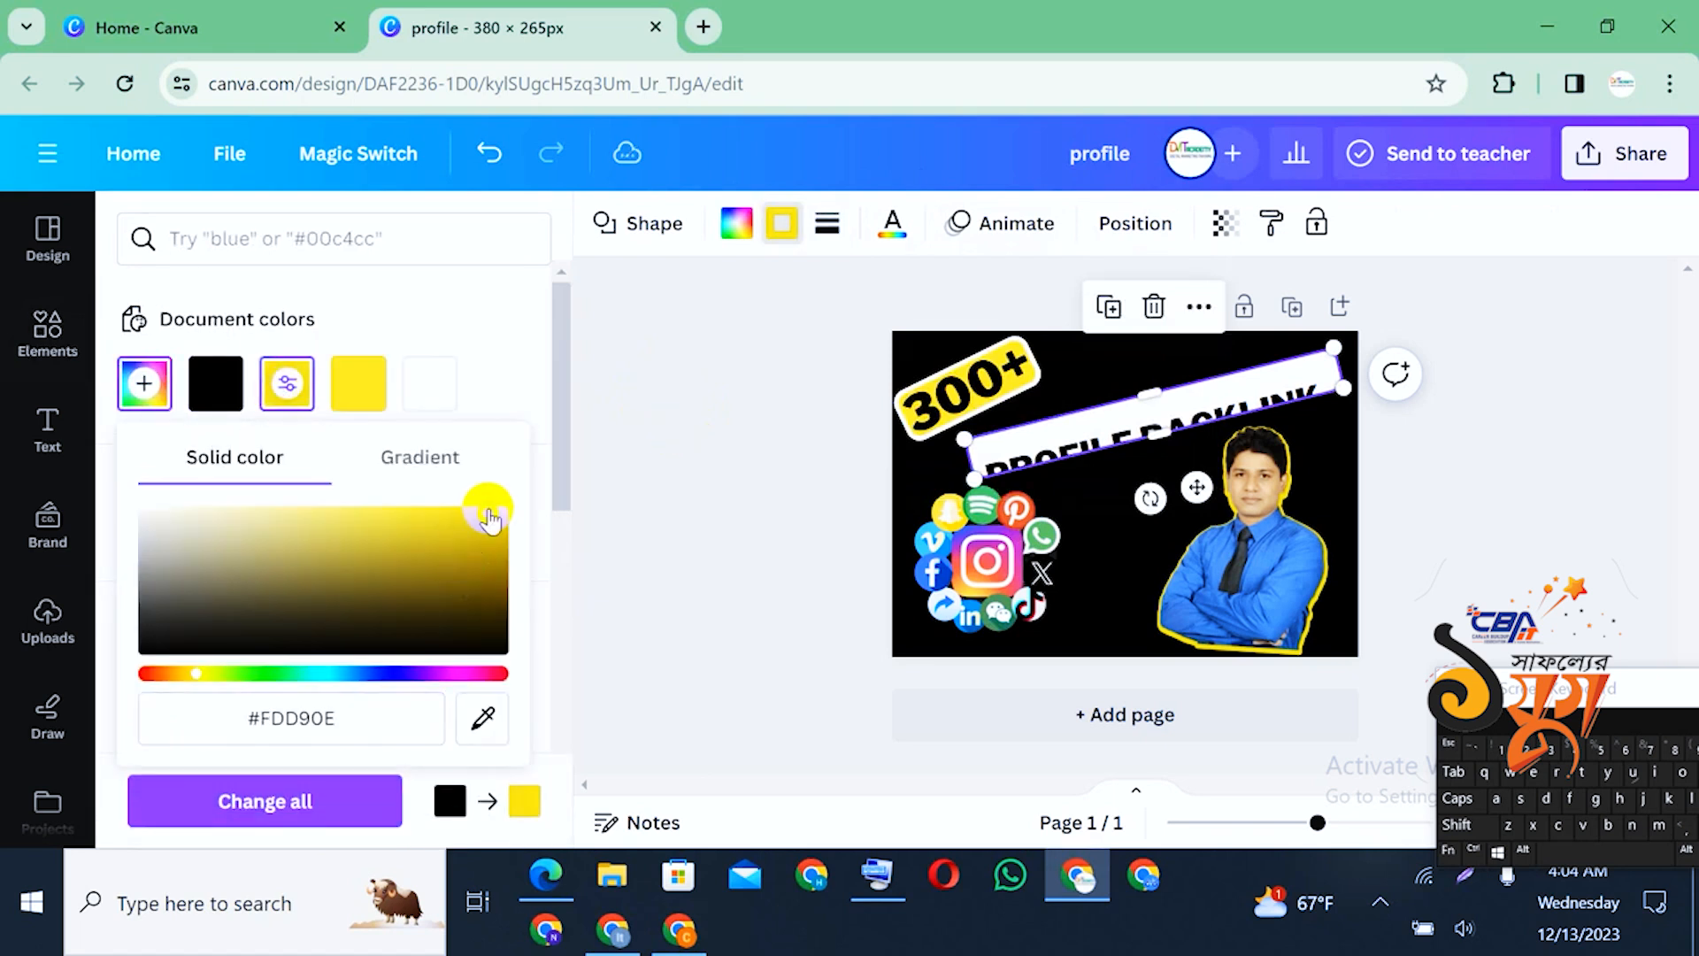
Try replacing all black in the design with the same yellow, and undo that replacement
click(273, 807)
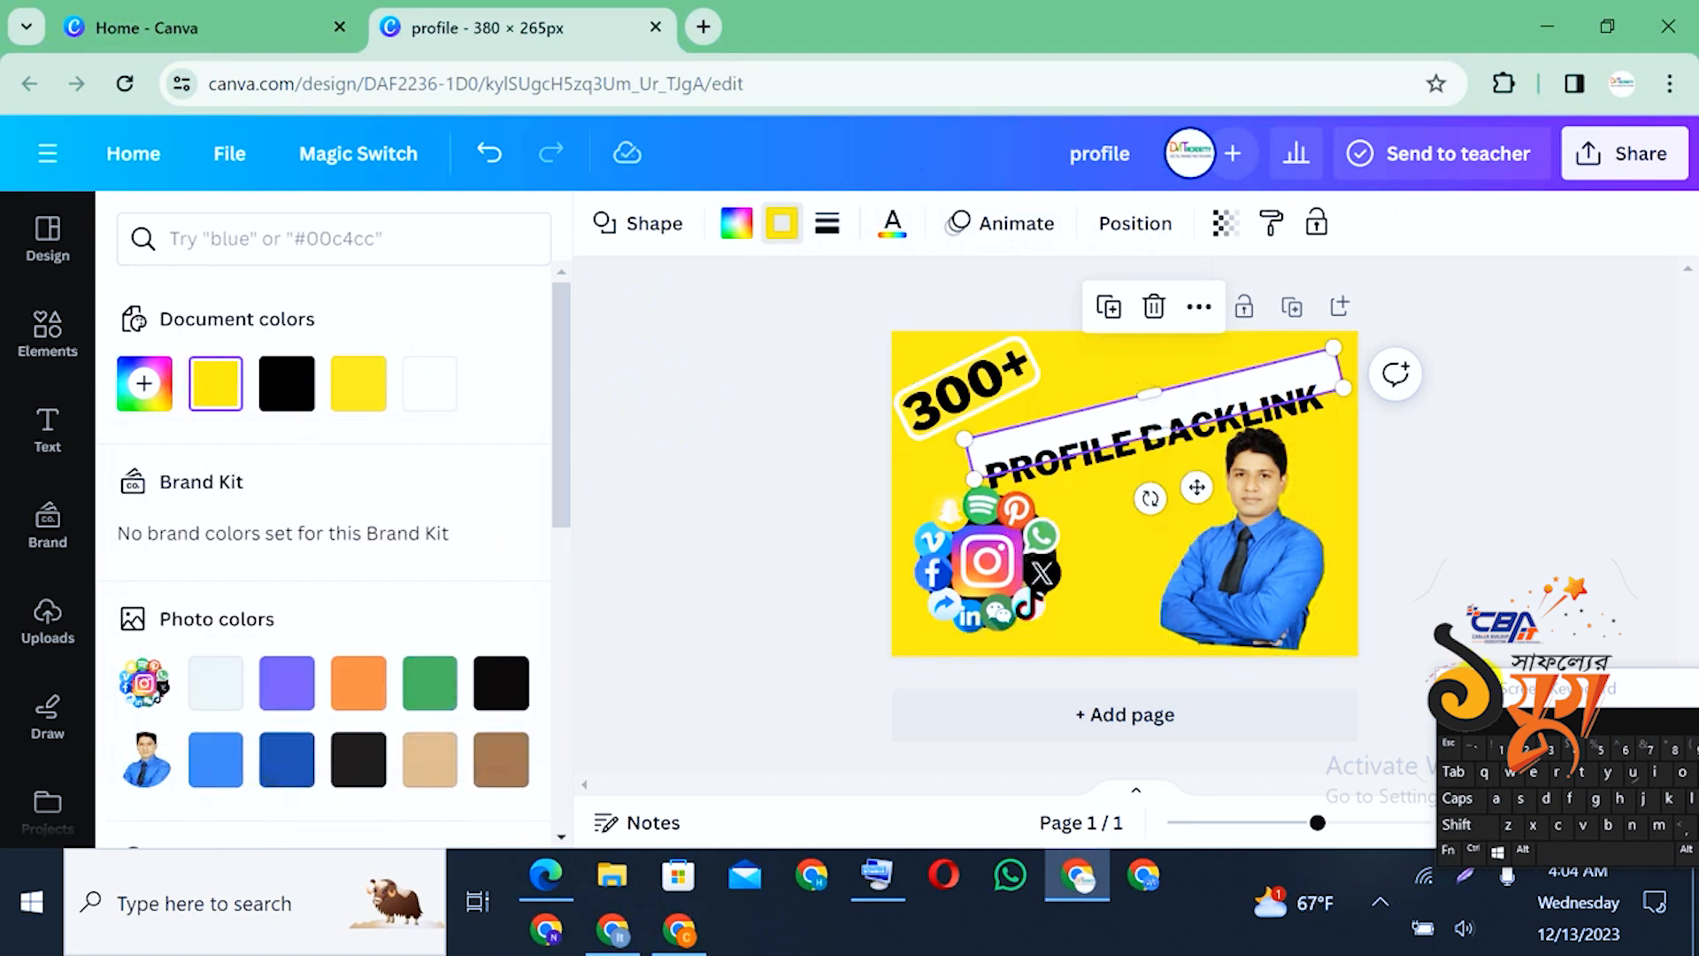
drag(1475, 687, 1474, 593)
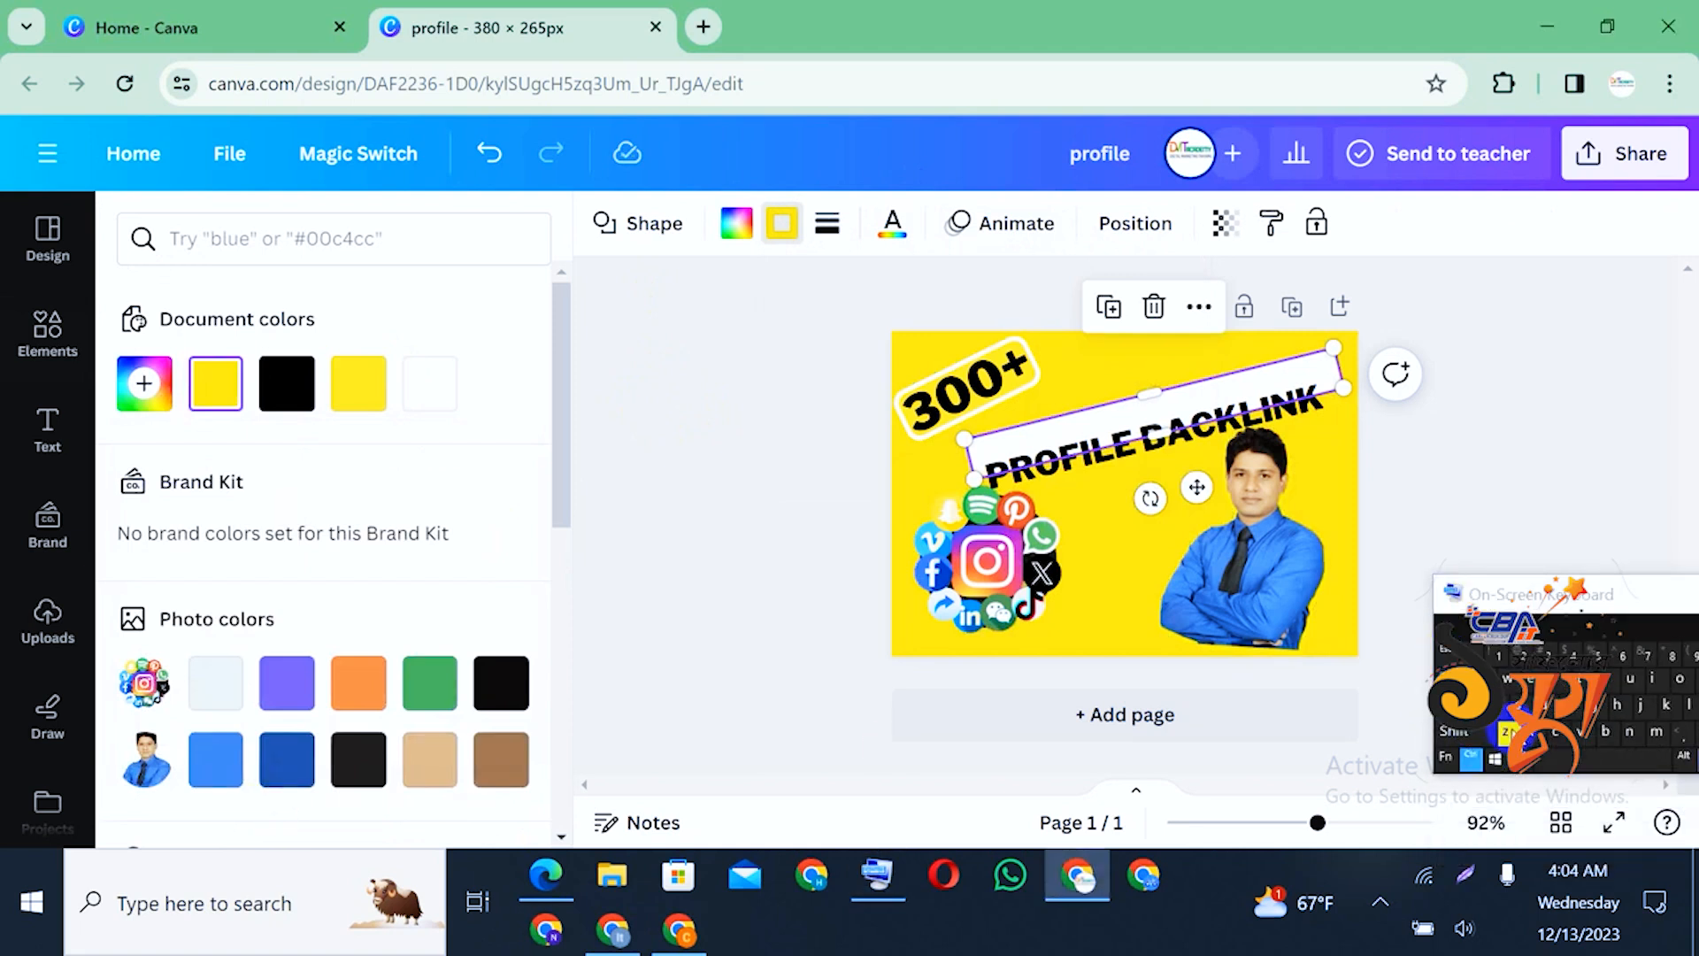
click(1504, 732)
Move the portrait toward the page's lower-right corner and the "PROFILE BACKLINK" text down off the white bar
click(1318, 367)
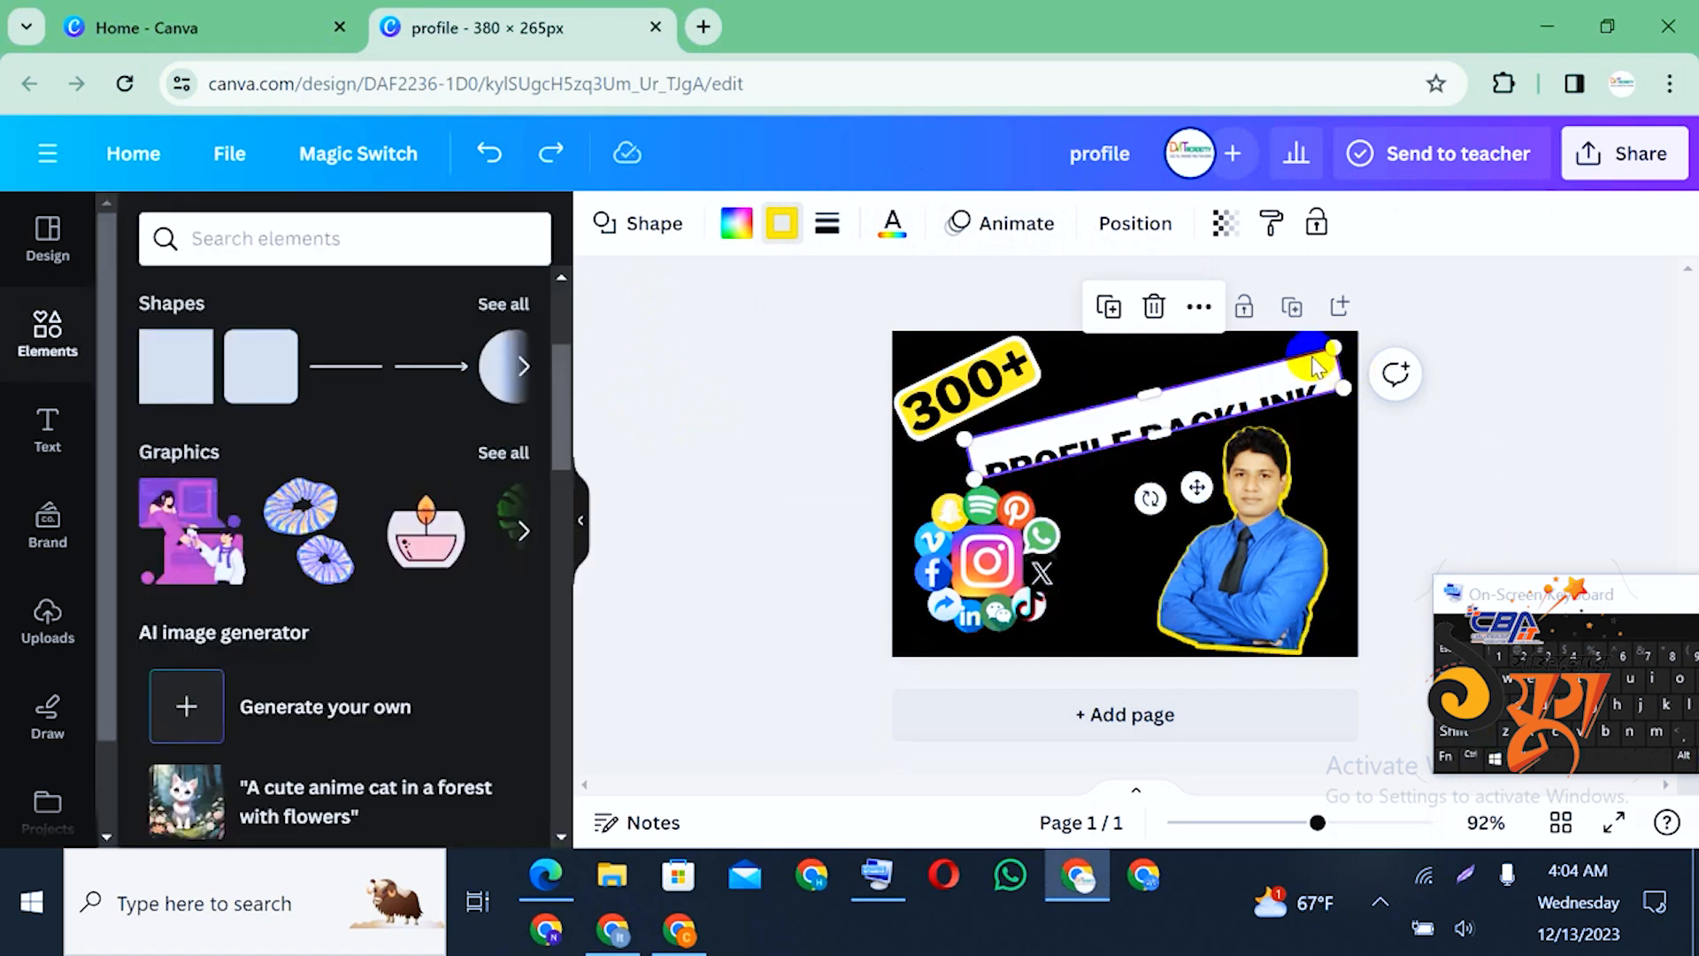
click(1247, 411)
drag(1251, 412, 1290, 451)
click(1074, 443)
drag(1074, 444, 1078, 484)
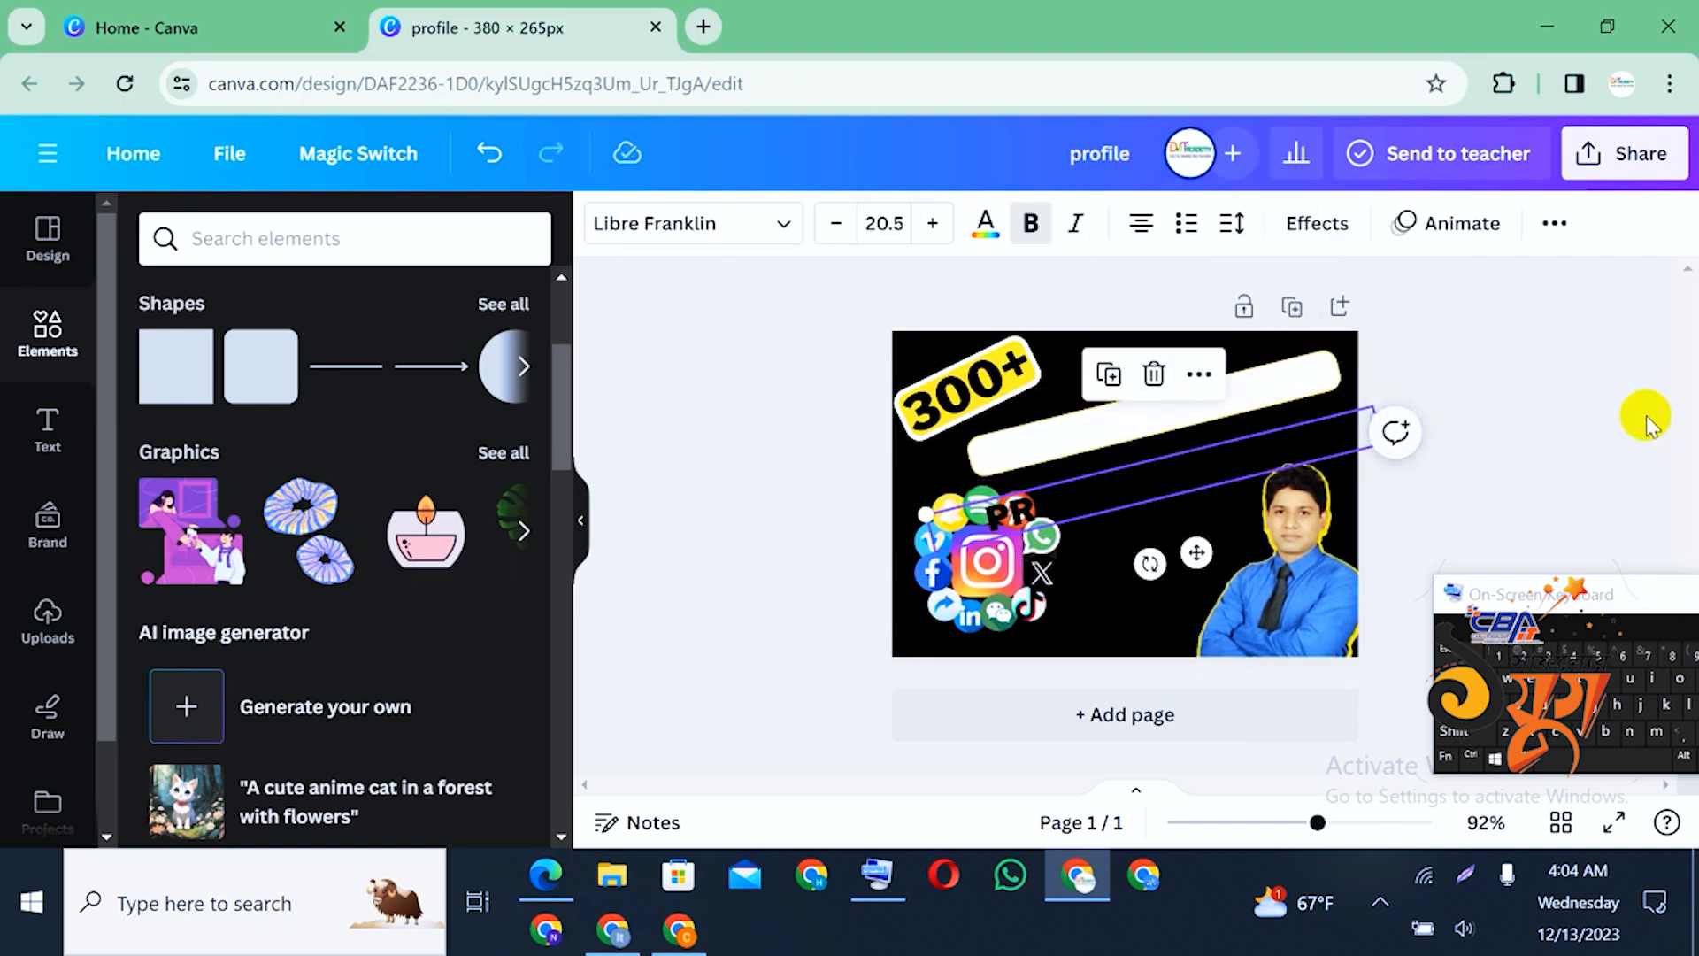
Set the white bar's corner rounding to 30 and its yellow border weight to 5
key(ctrl+plus)
key(ctrl+plus)
key(ctrl+plus)
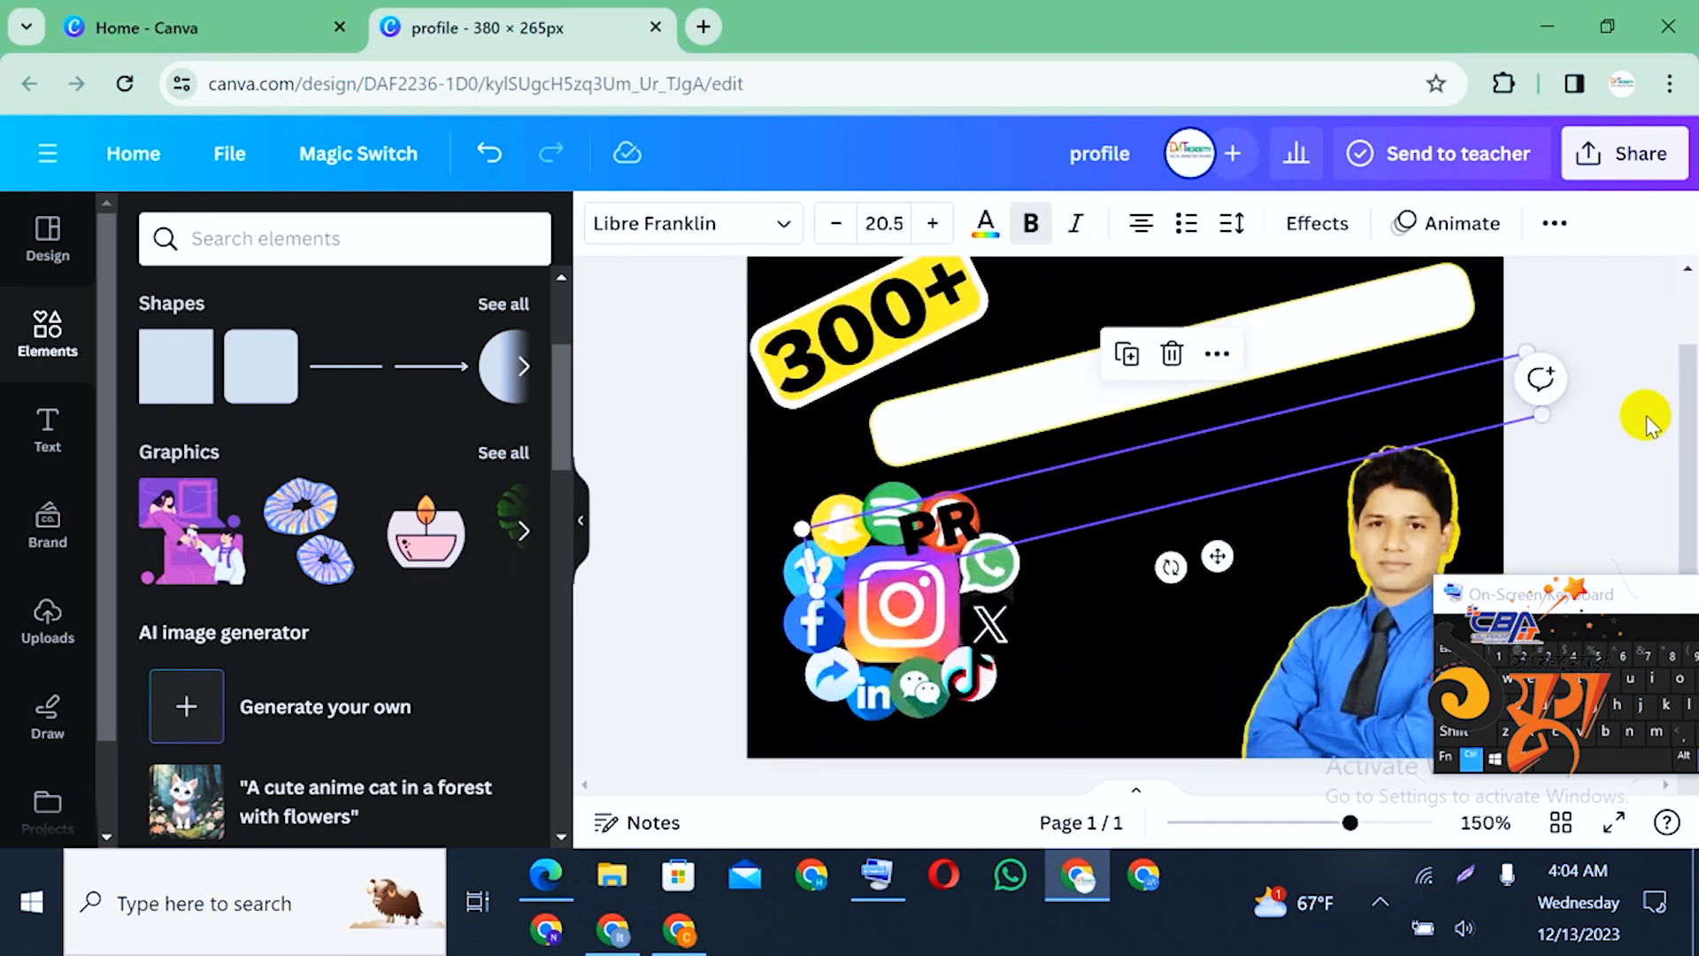
key(ctrl+plus)
key(ctrl+plus)
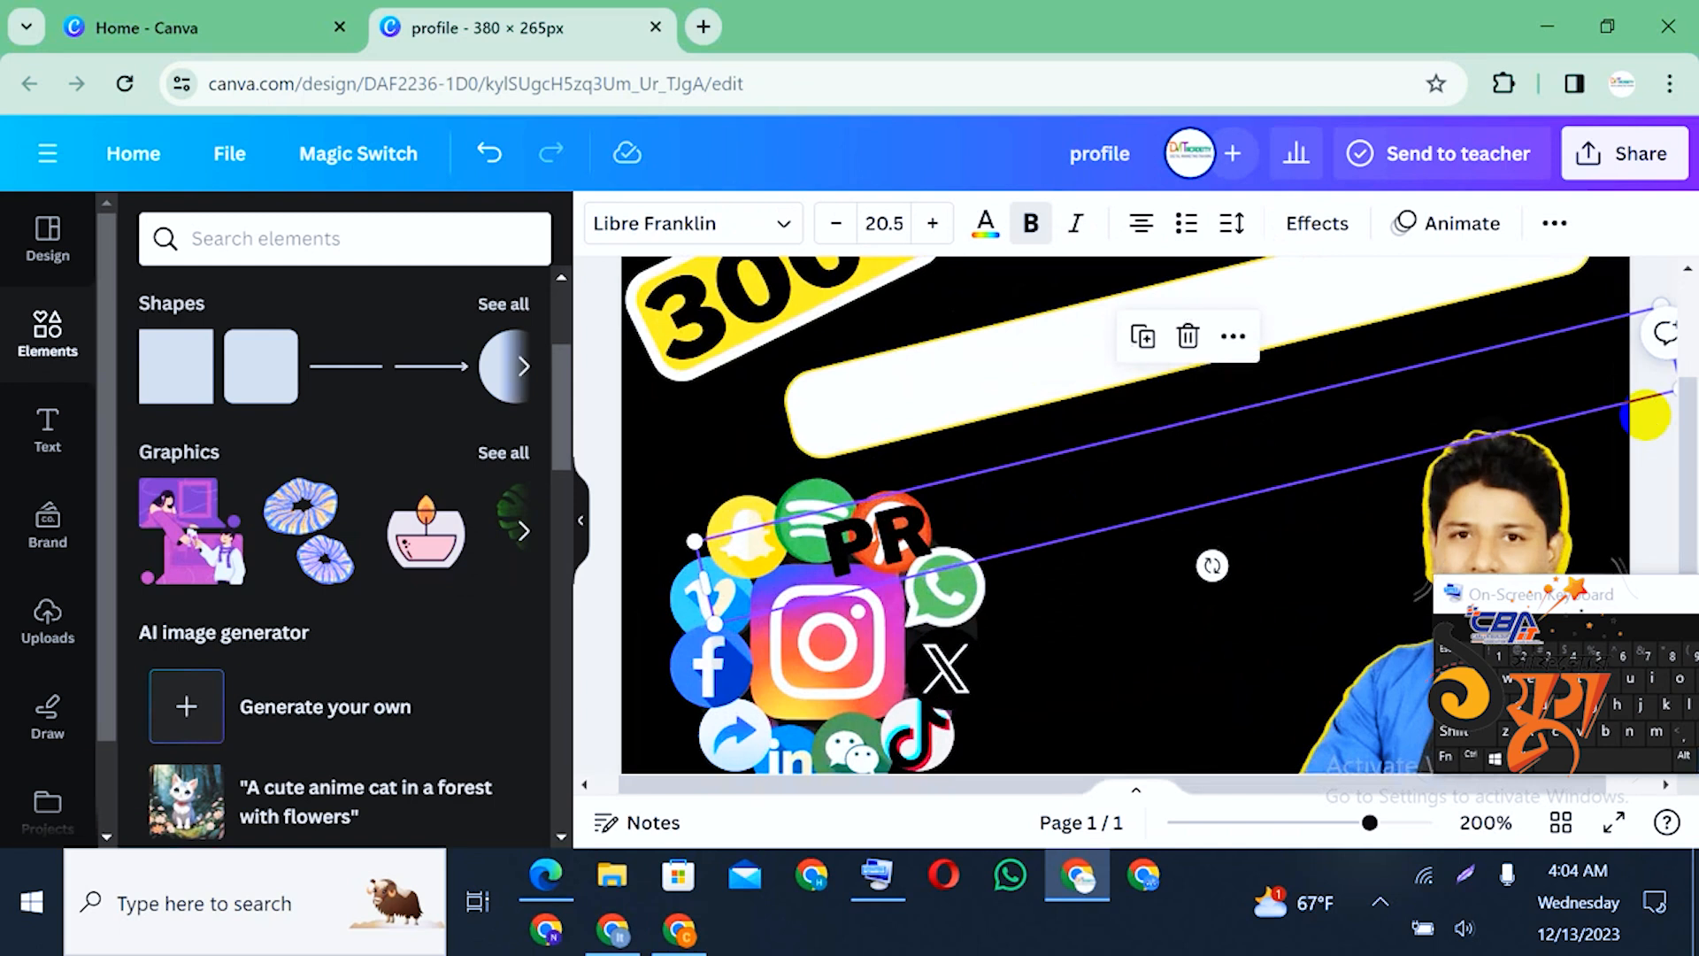
scroll(1123, 514, up, 3)
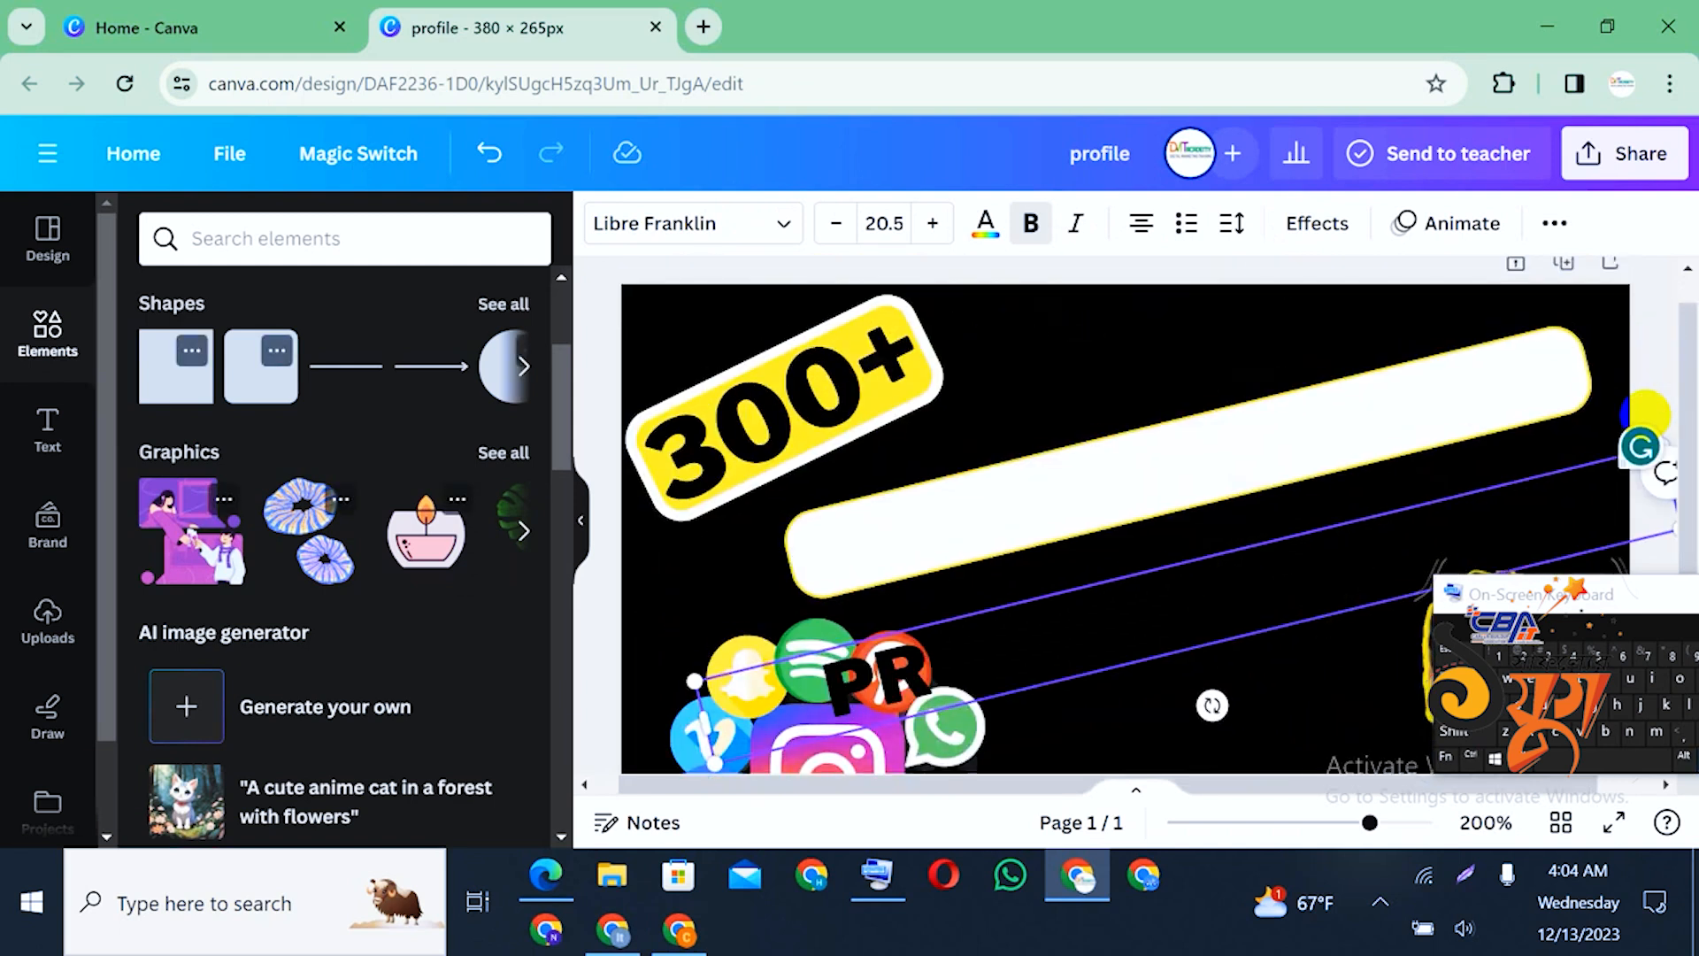
click(1060, 504)
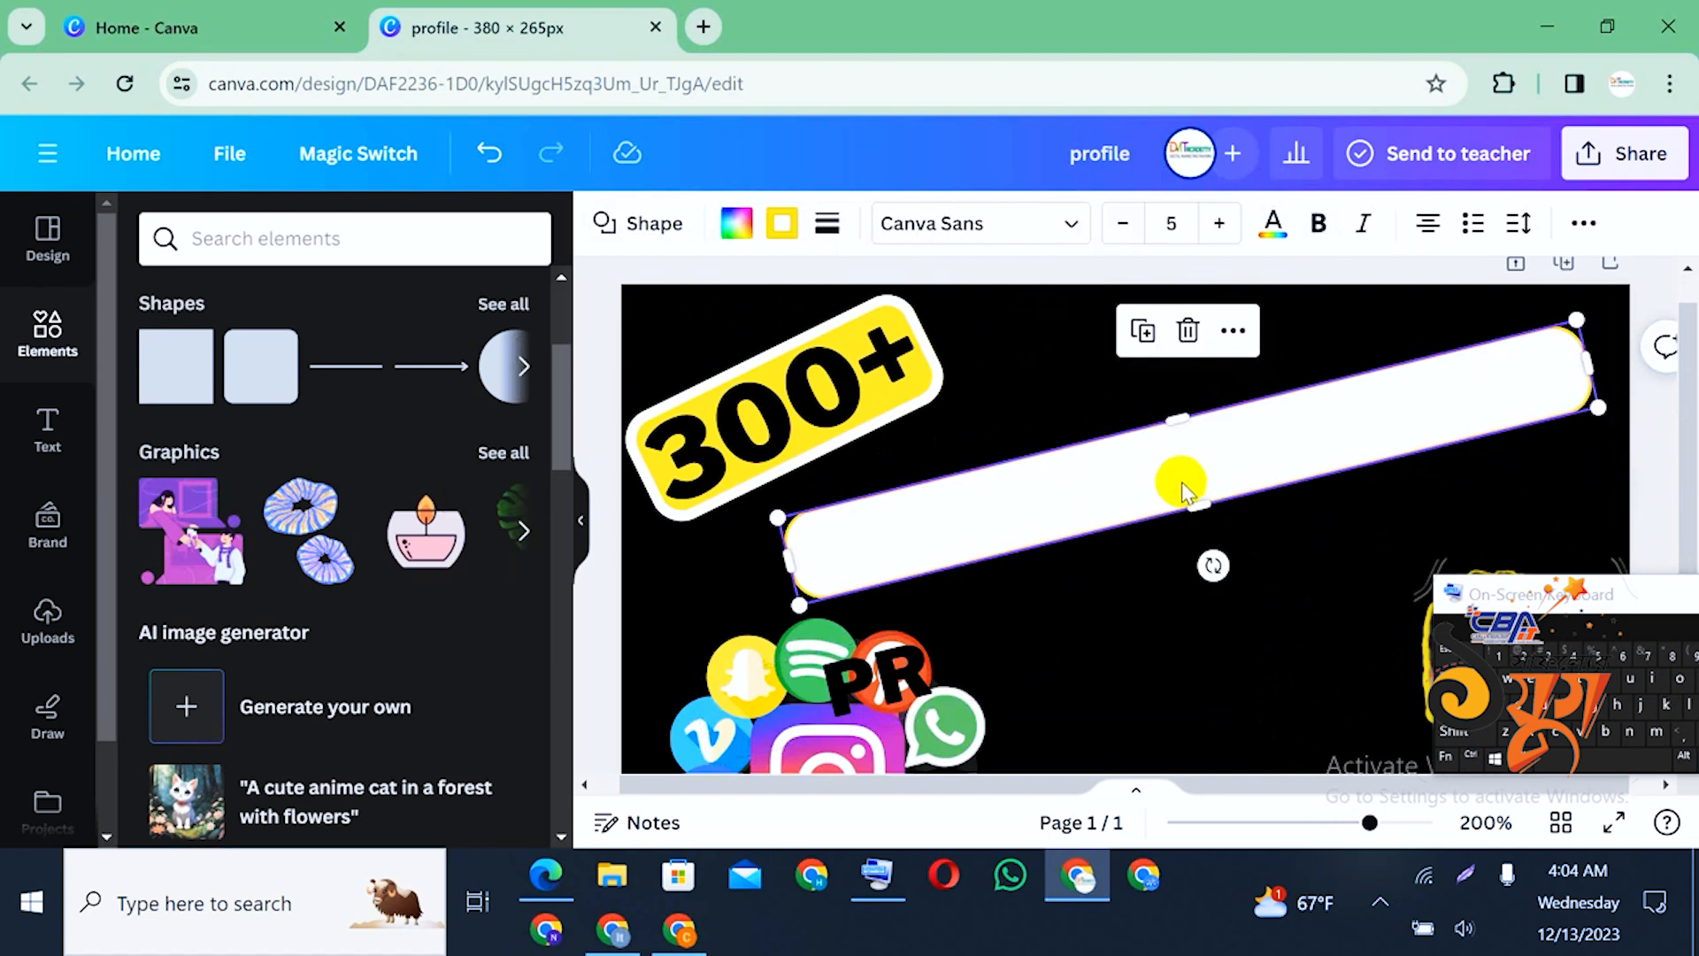
click(783, 227)
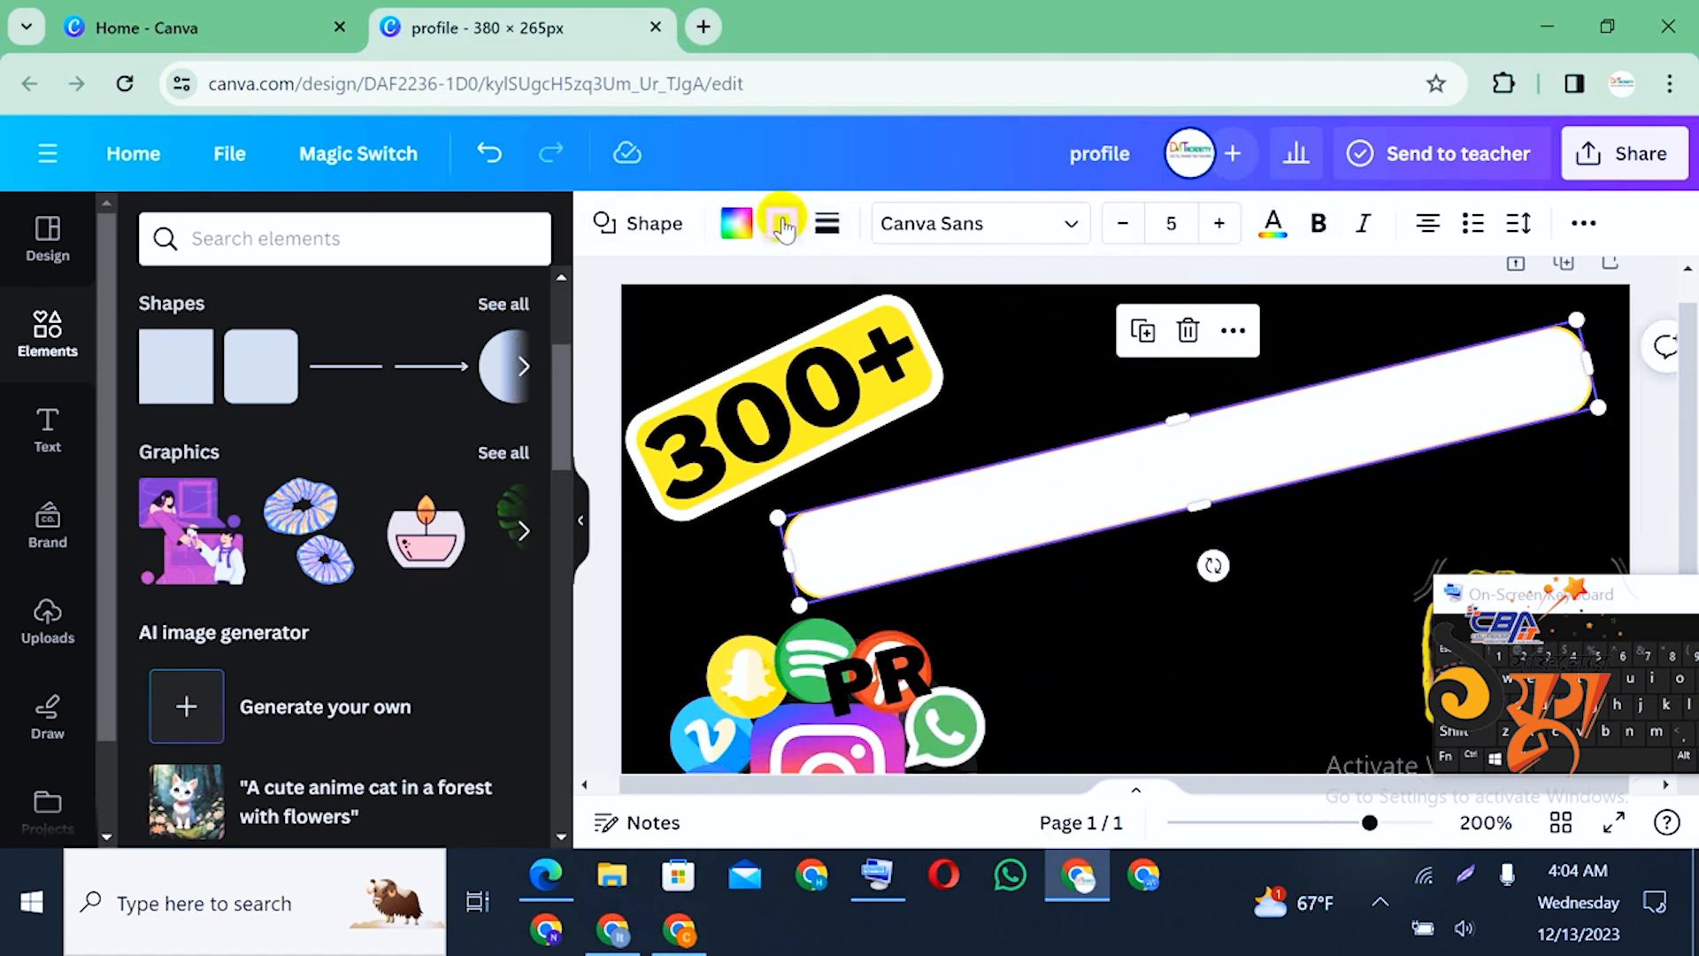
scroll(430, 470, down, 6)
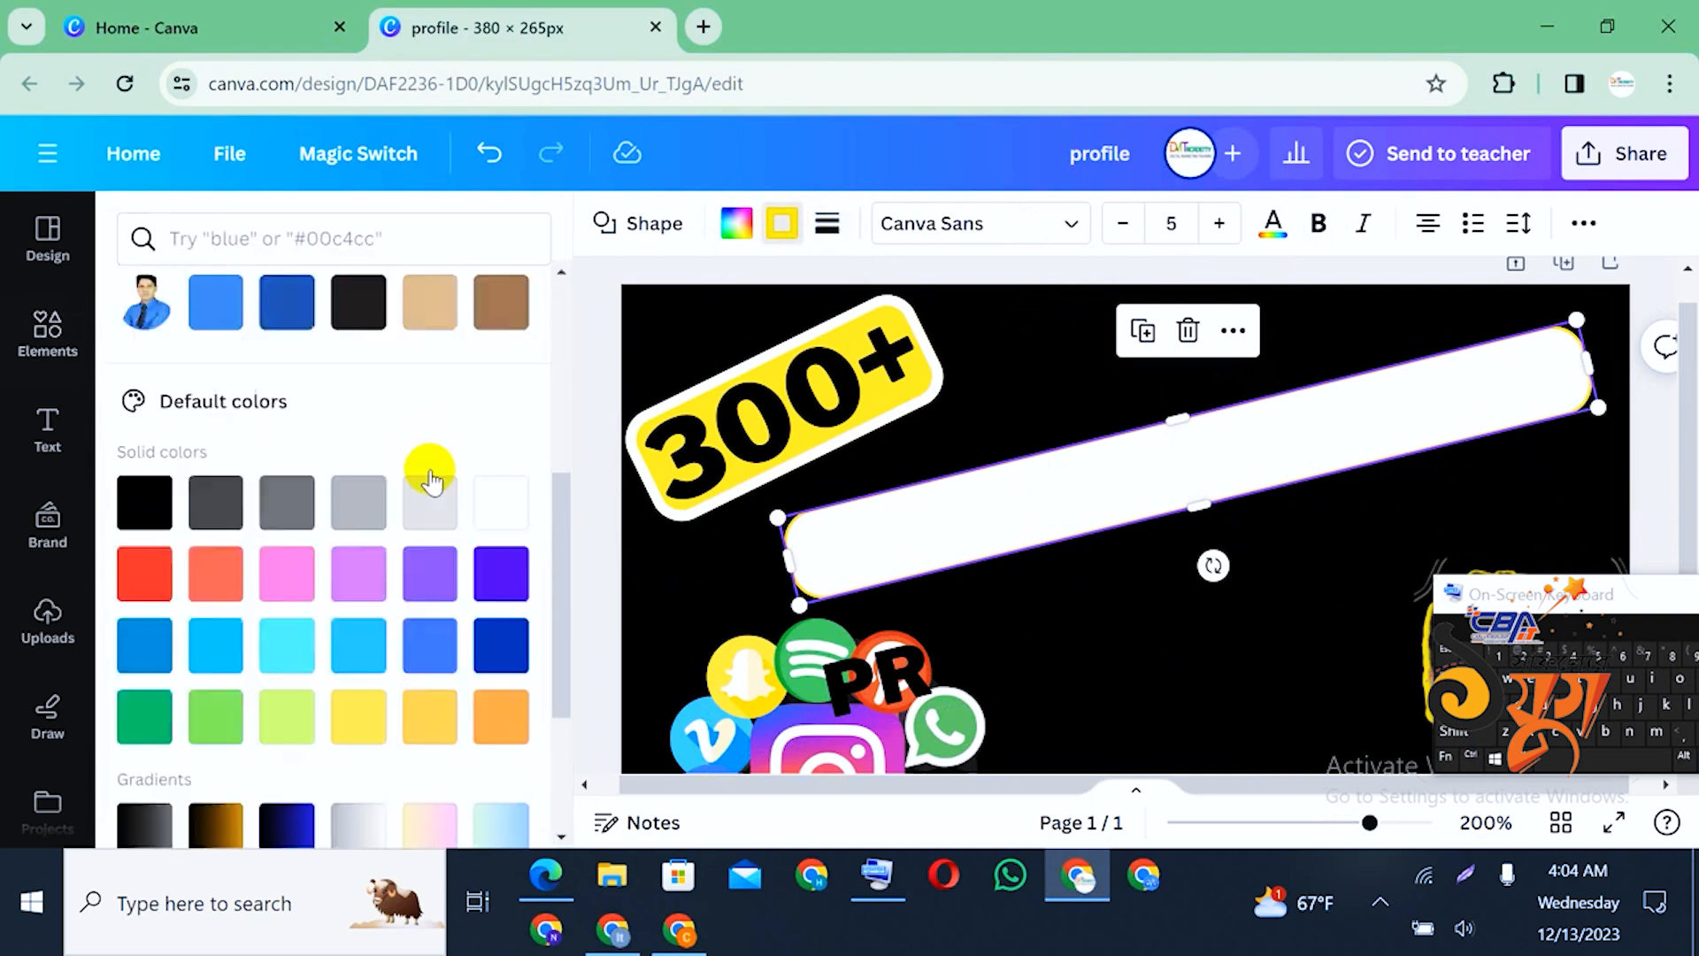
scroll(430, 470, up, 6)
click(828, 222)
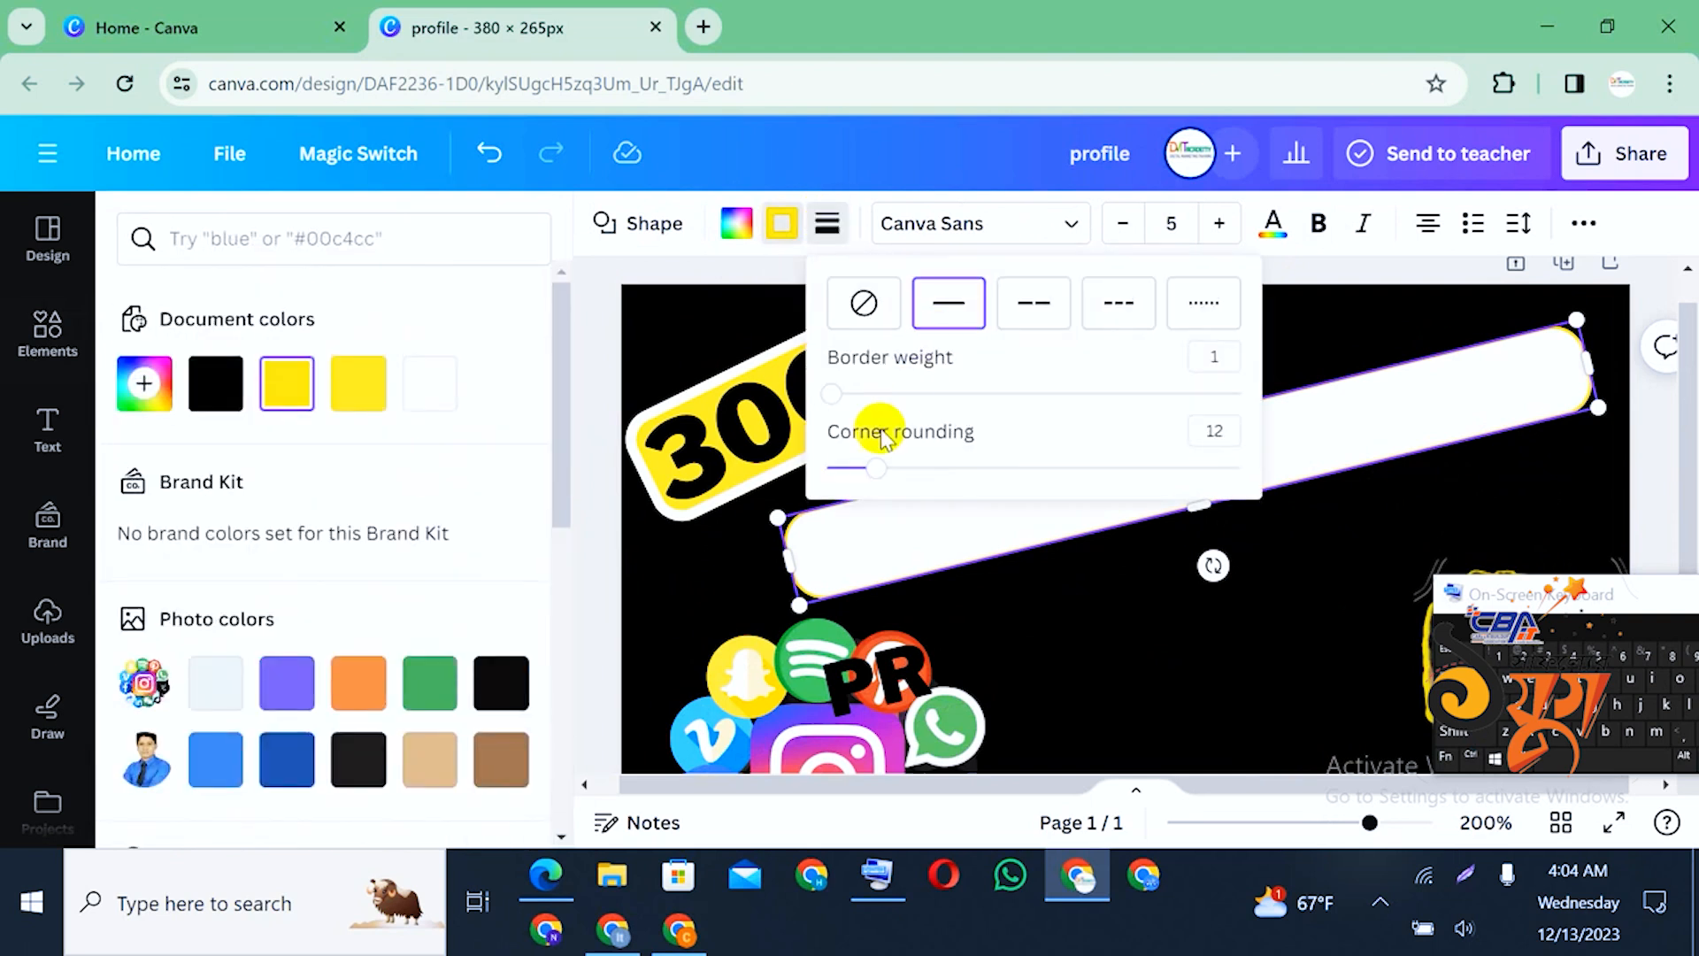
drag(876, 467, 951, 468)
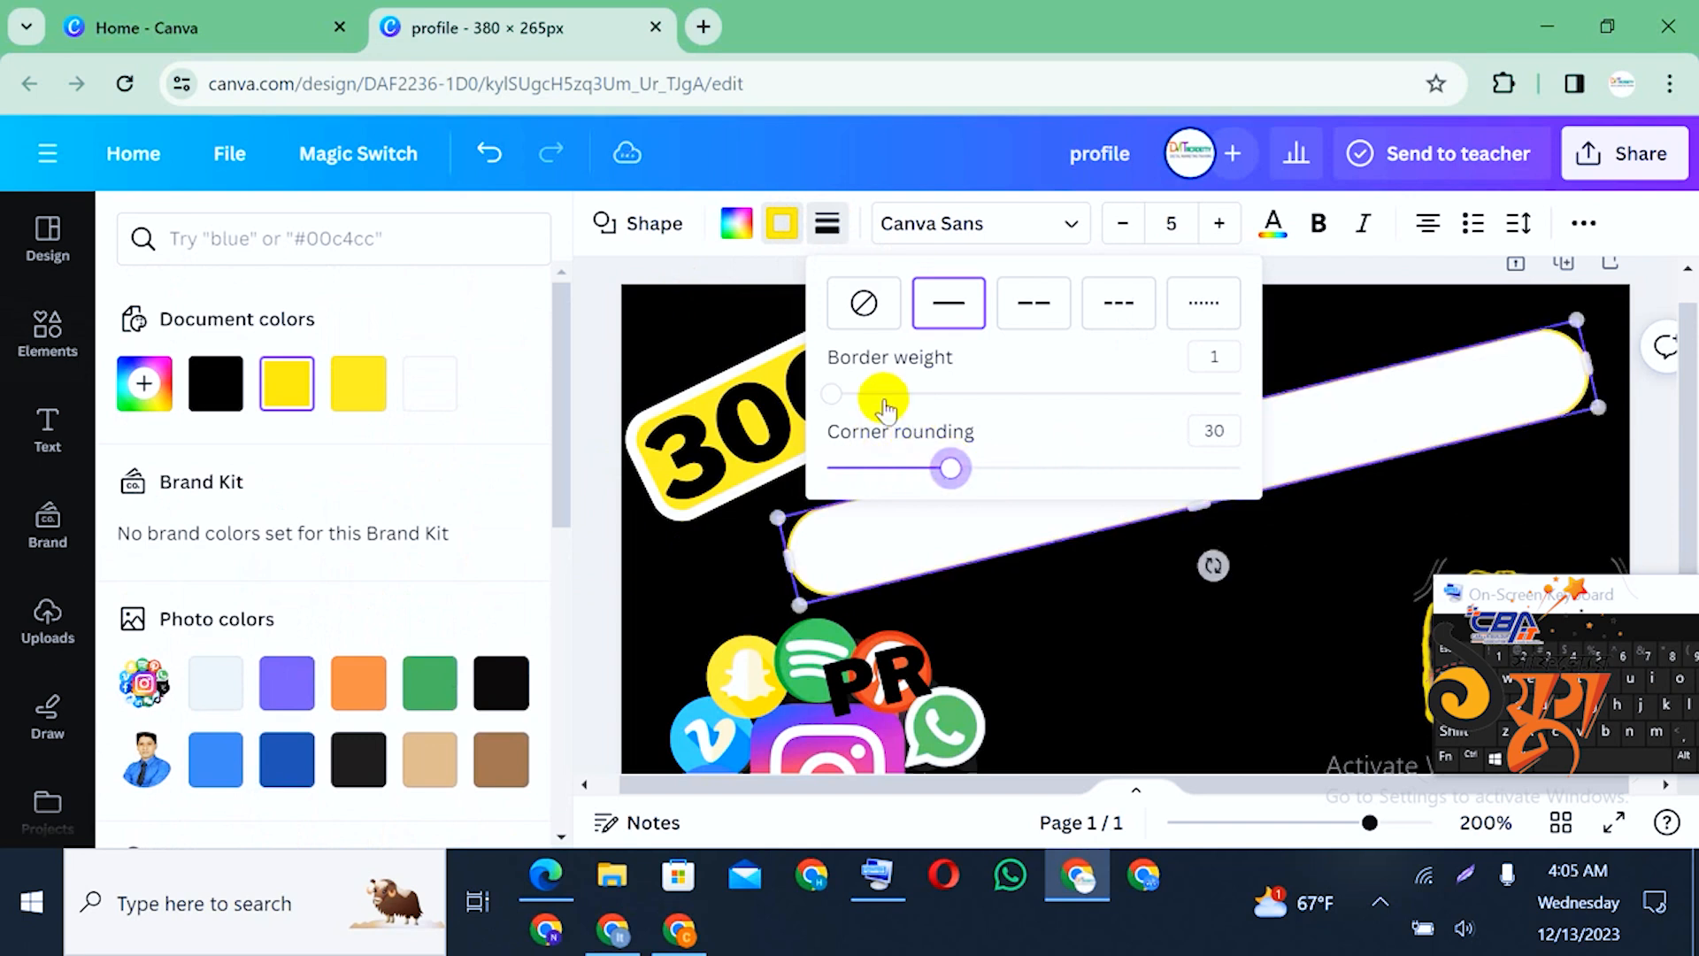
mouse_move(836, 392)
mouse_down()
mouse_move(873, 390)
mouse_move(849, 400)
mouse_up()
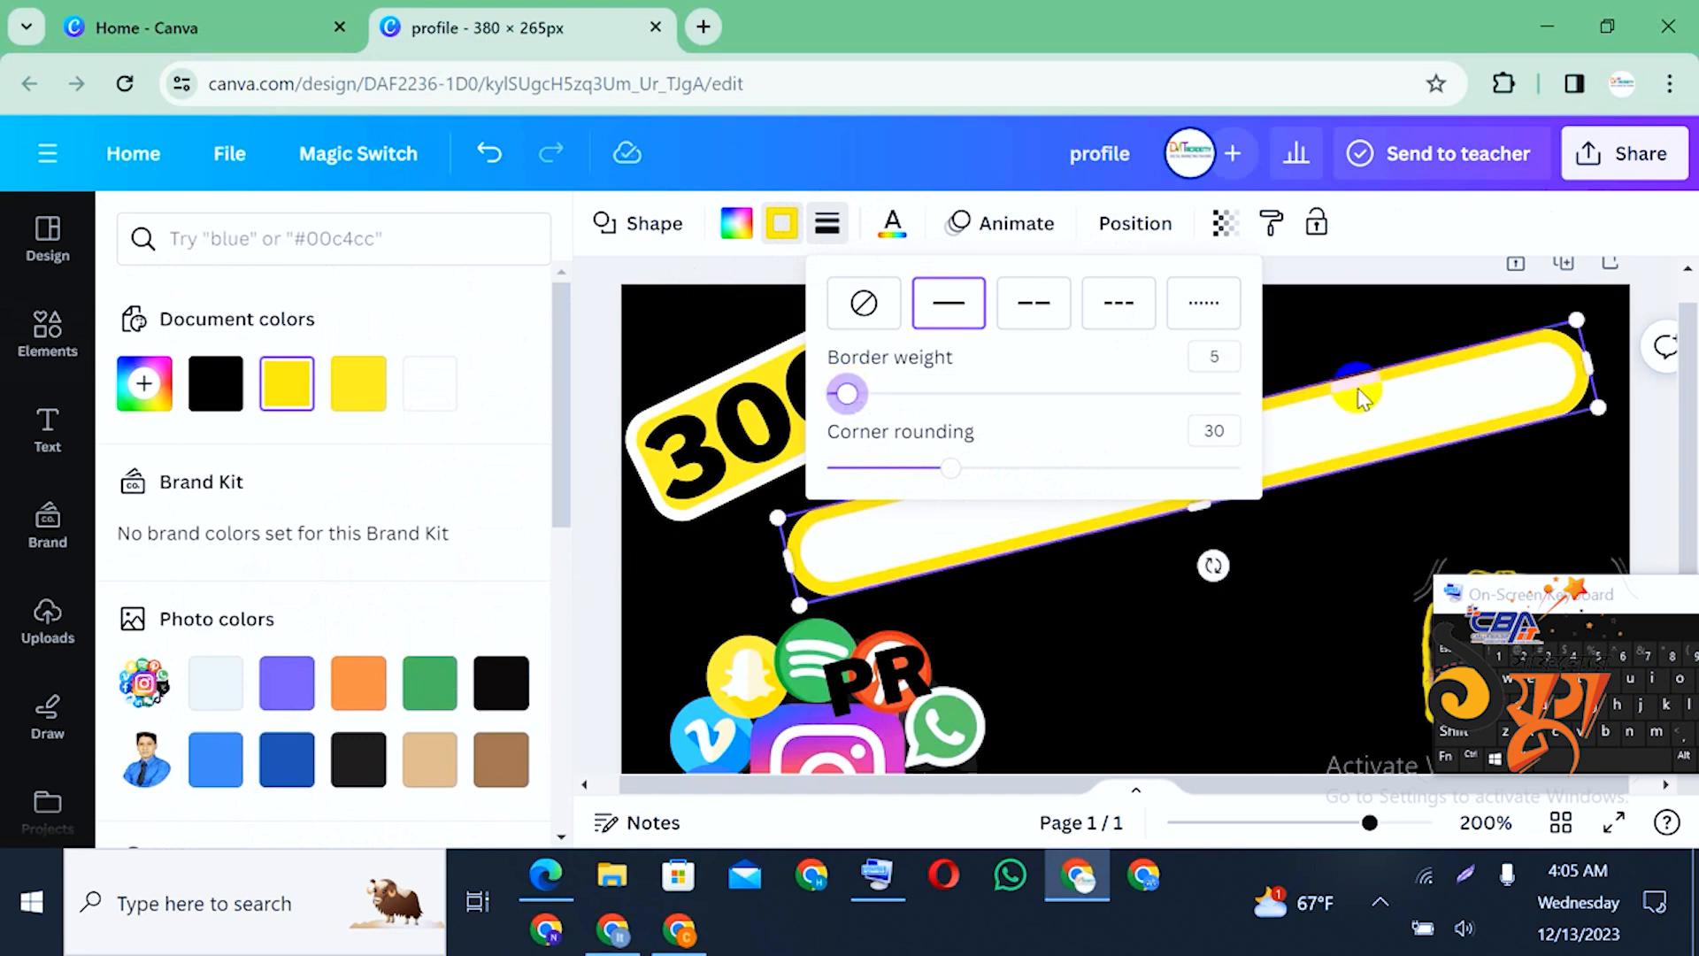
Move the "PROFILE BACKLINK" text back up so it sits centered on the yellow-bordered bar
click(1359, 350)
drag(948, 644, 943, 502)
click(1660, 270)
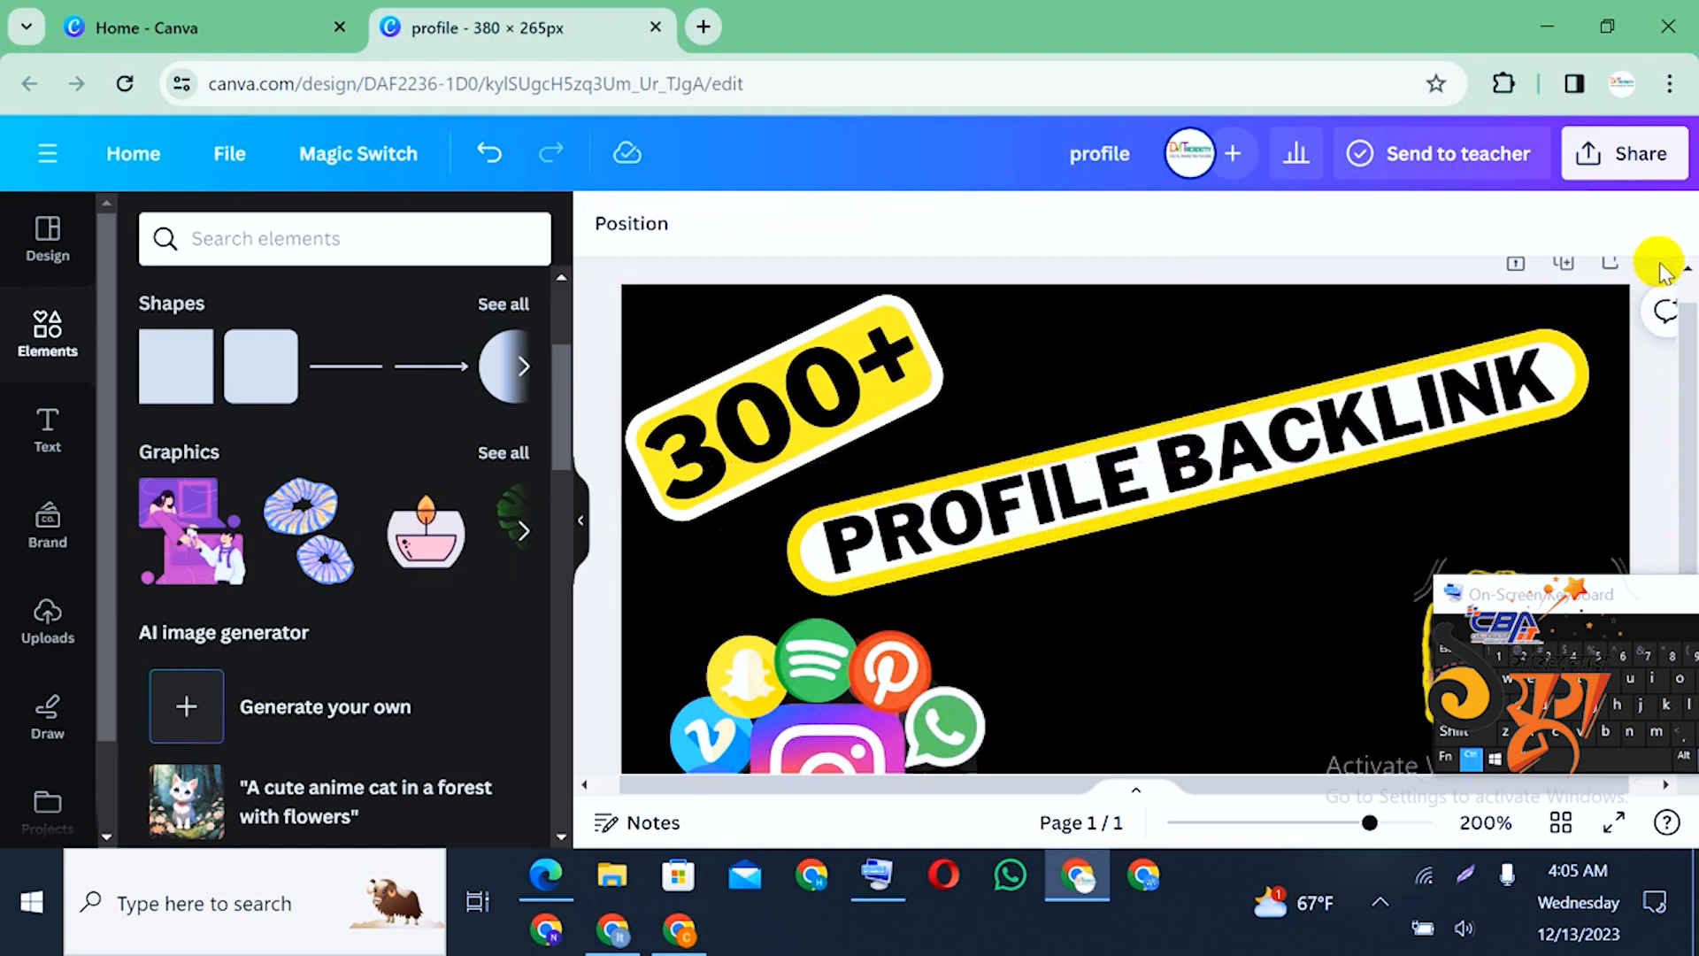
key(ctrl+minus)
key(ctrl+minus)
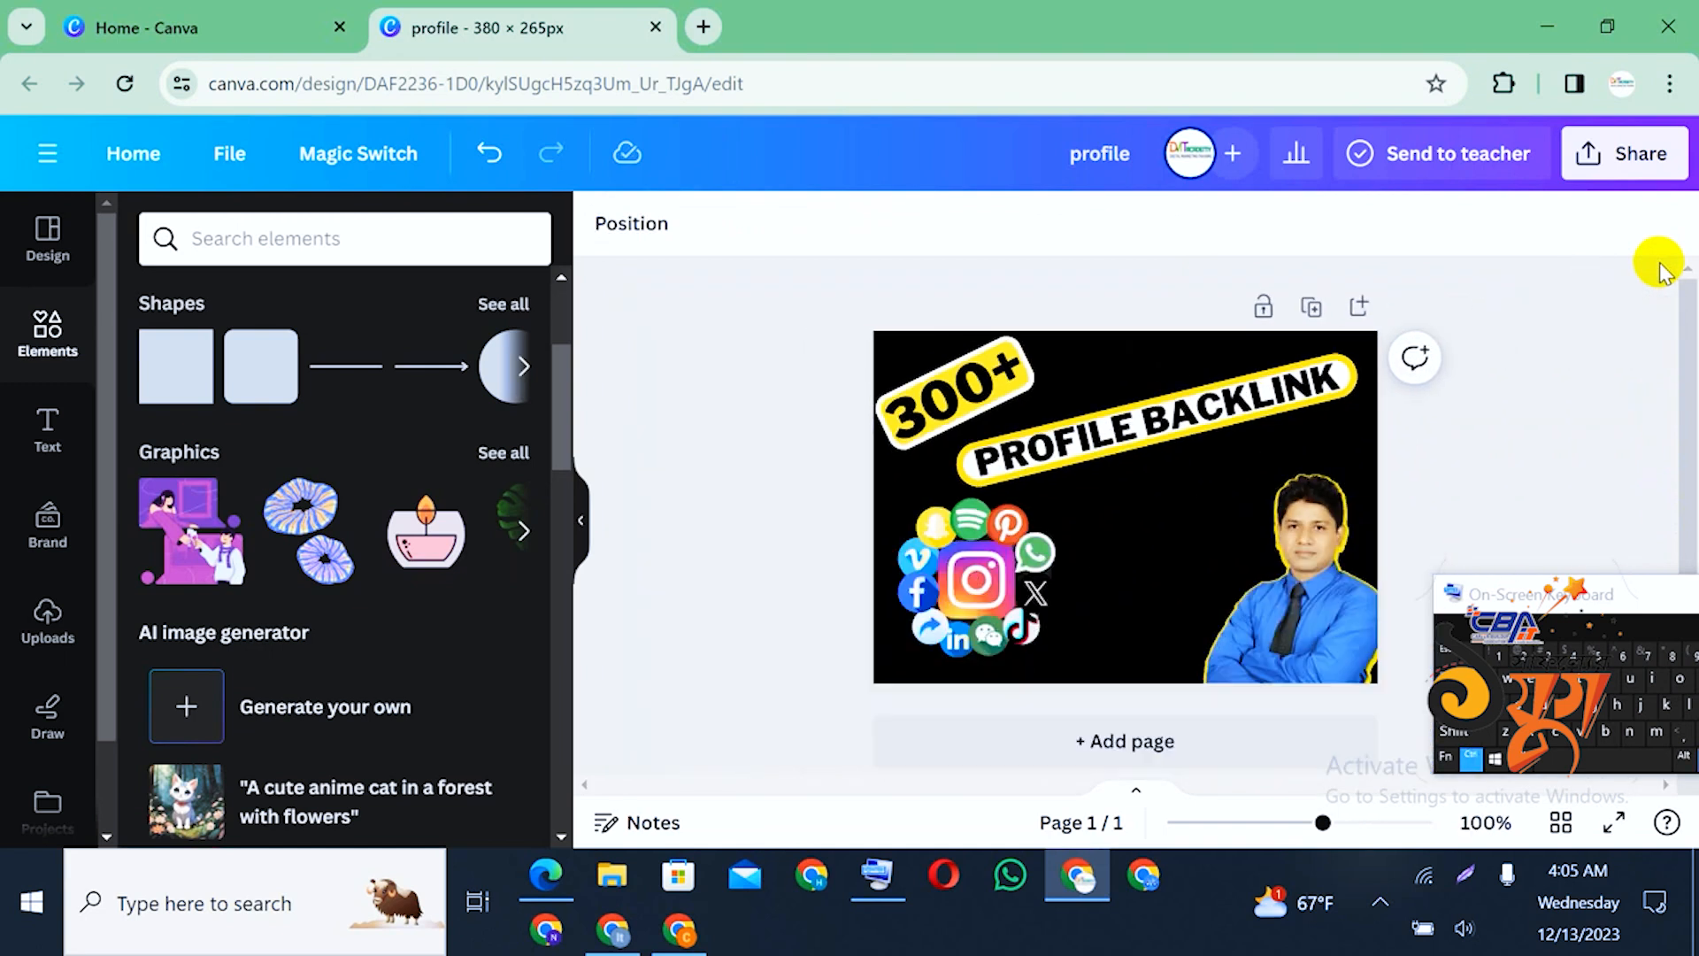
click(1242, 397)
click(1237, 377)
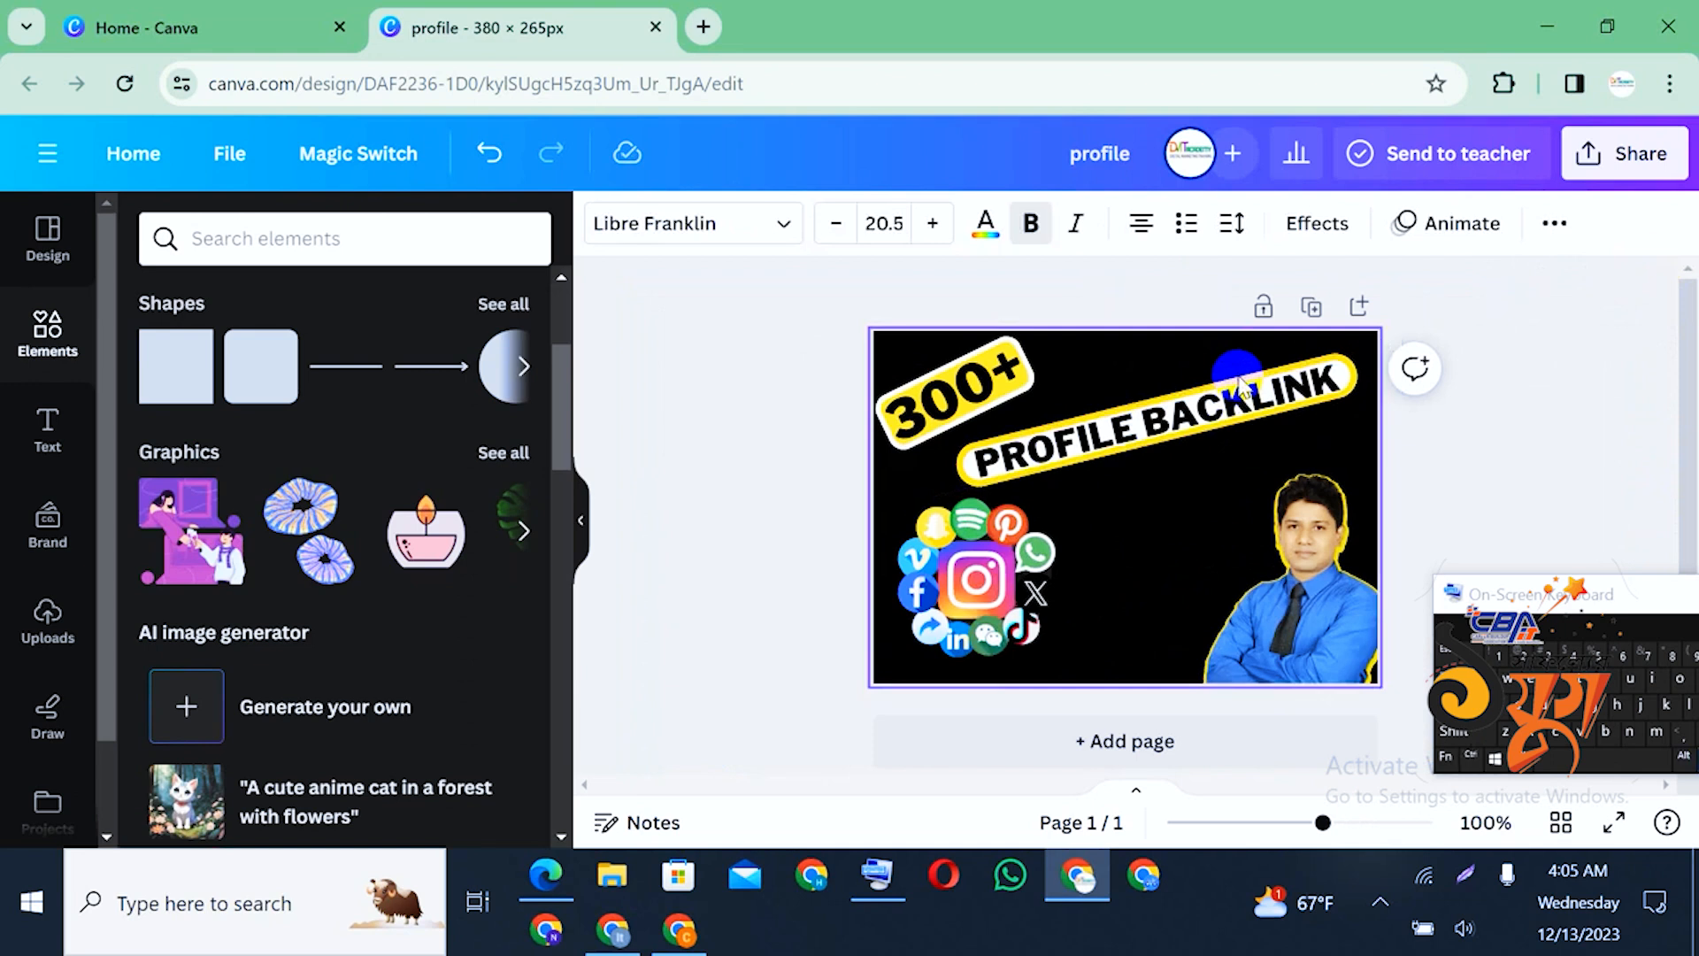
click(1437, 489)
Move the portrait up below the slanted bar, enlarge it slightly and align it with the page's lower-right corner
drag(1343, 588, 1277, 541)
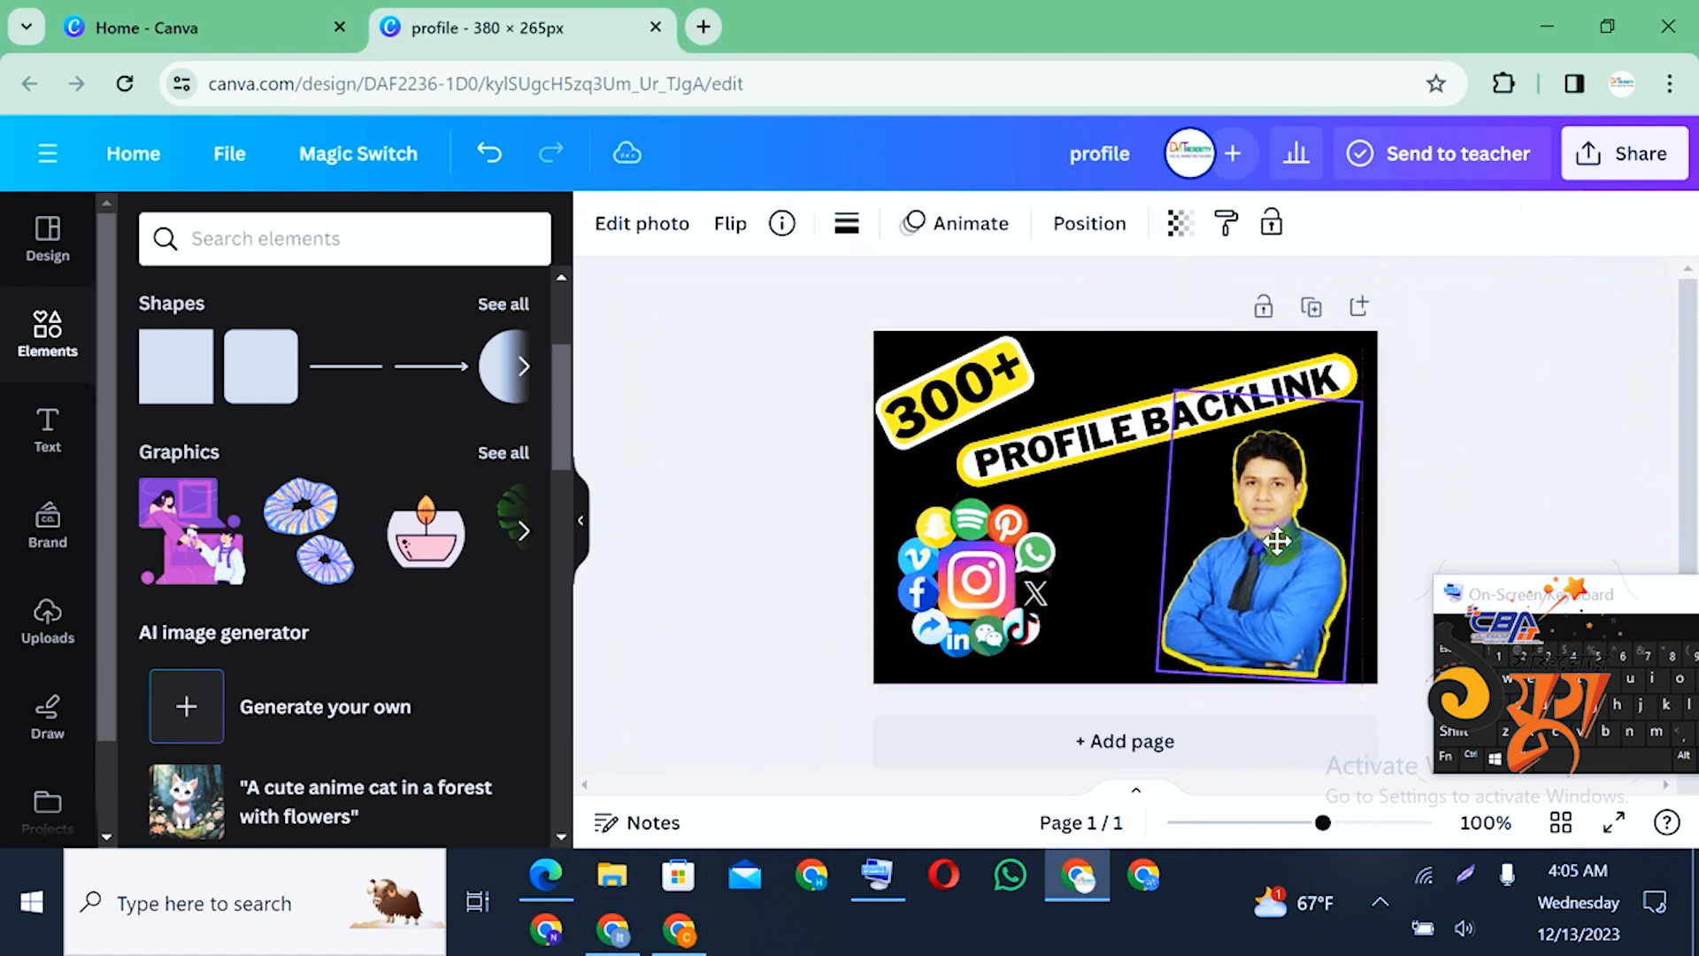
drag(1342, 681, 1358, 703)
drag(1288, 593, 1297, 595)
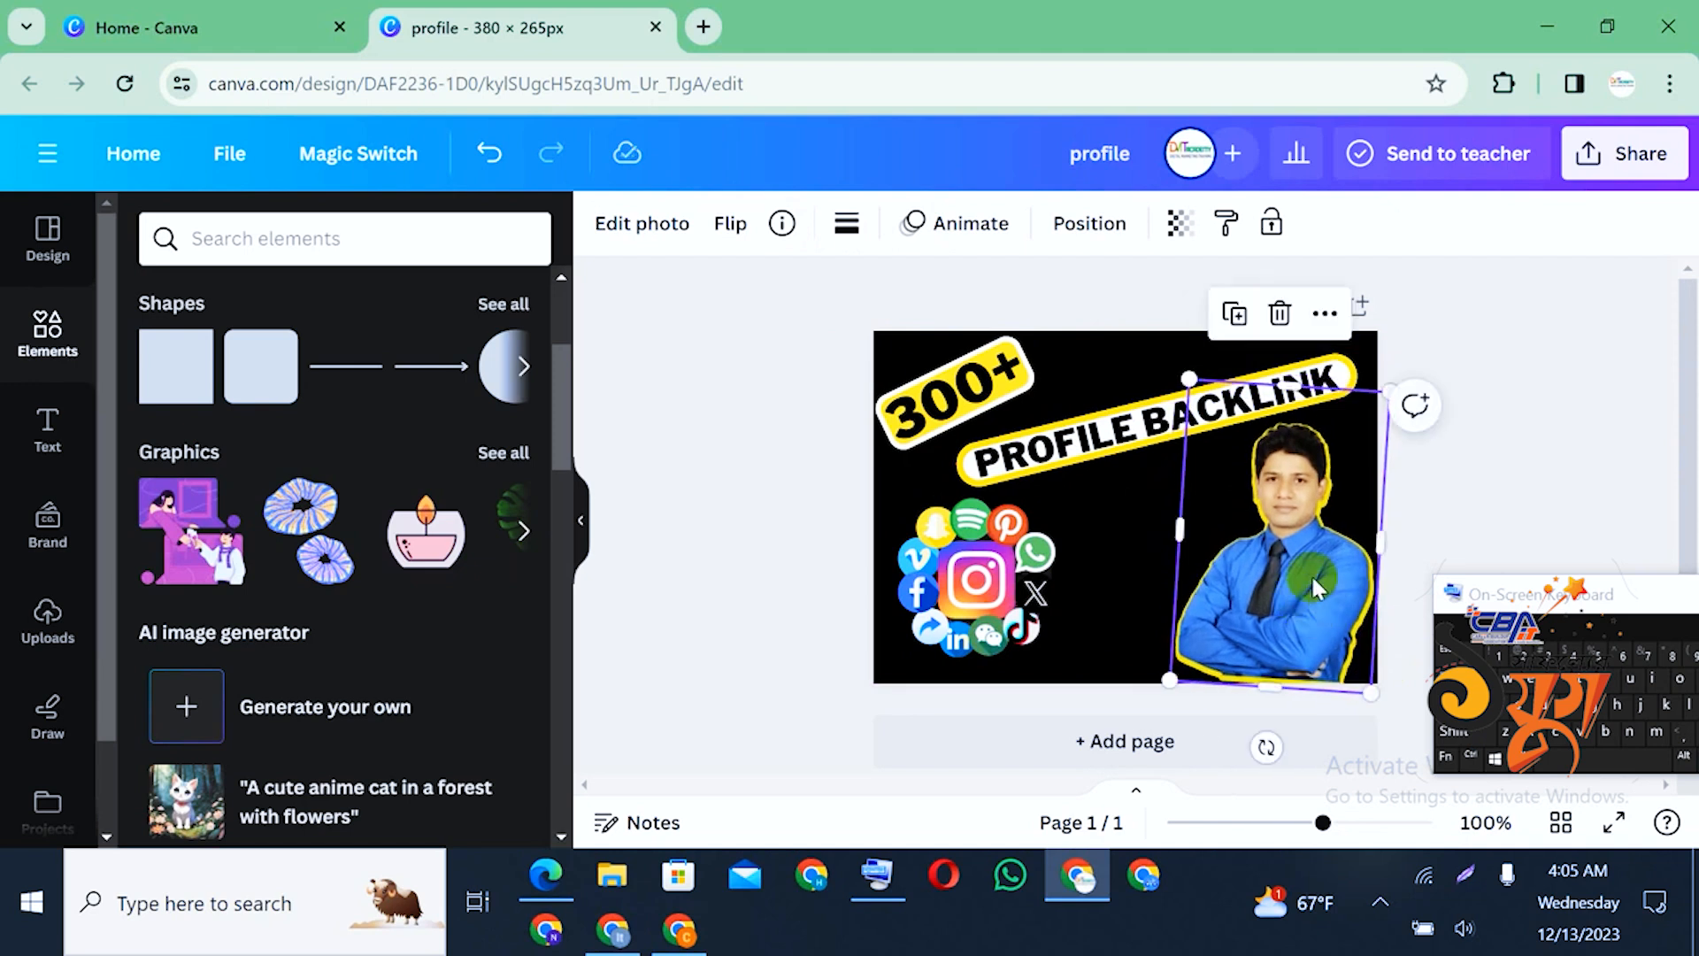
click(1625, 494)
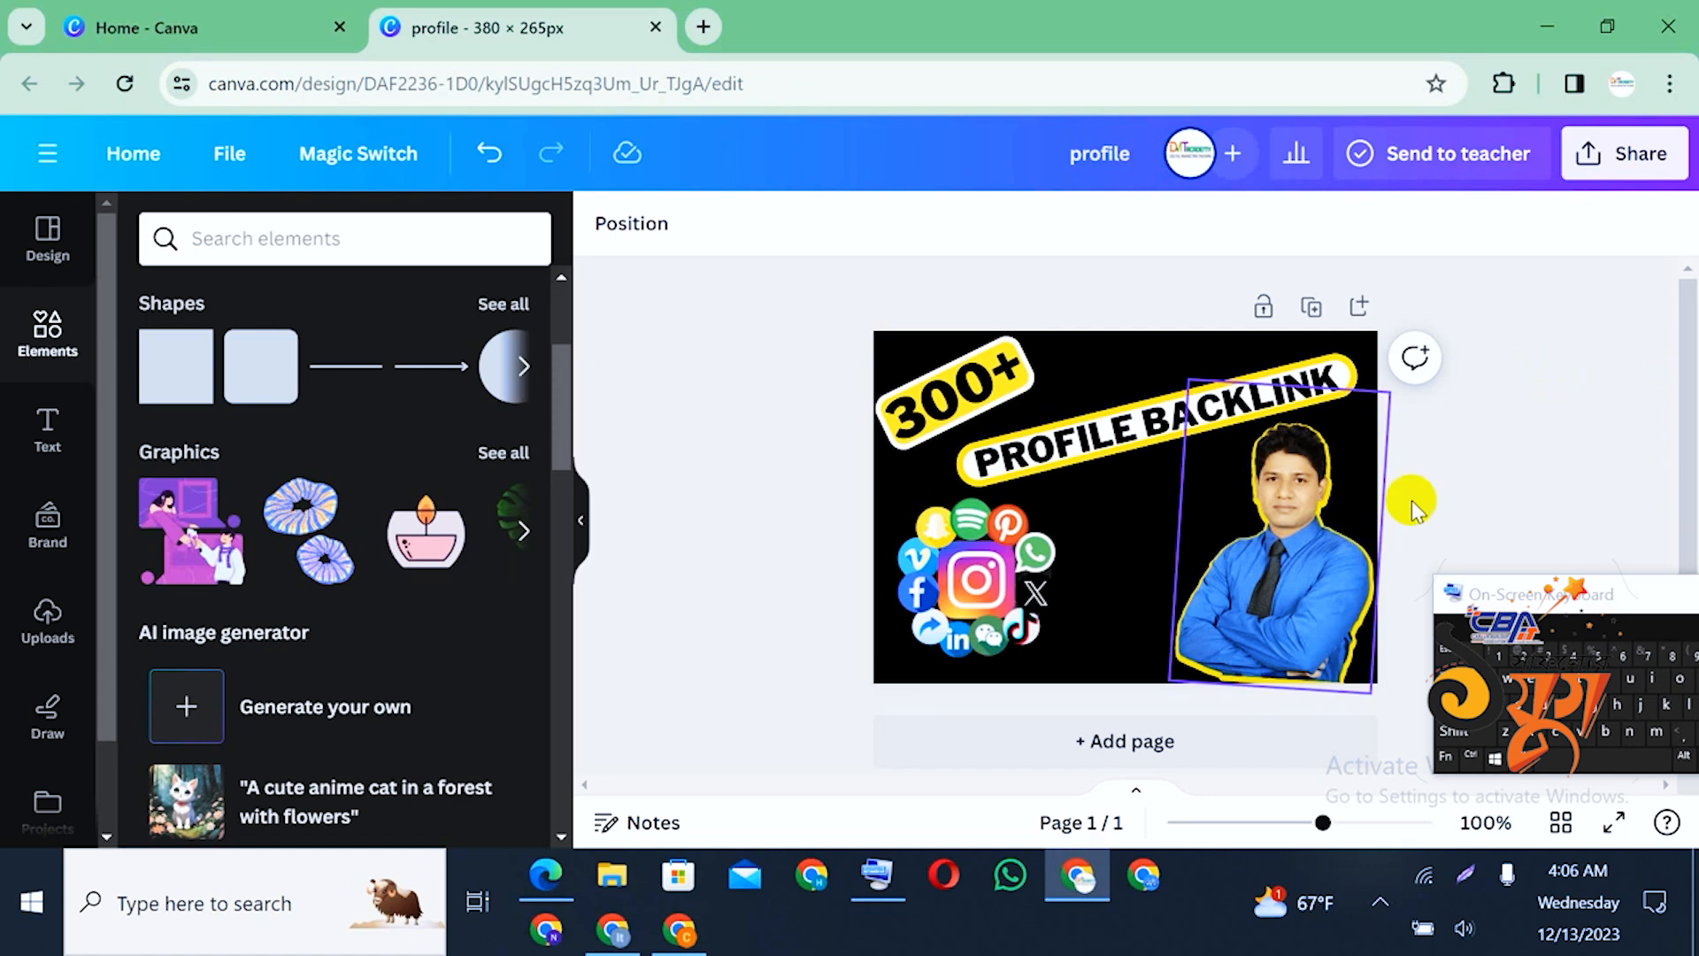
Move the social icons image into the lower-left corner of the page
drag(1017, 586, 1003, 599)
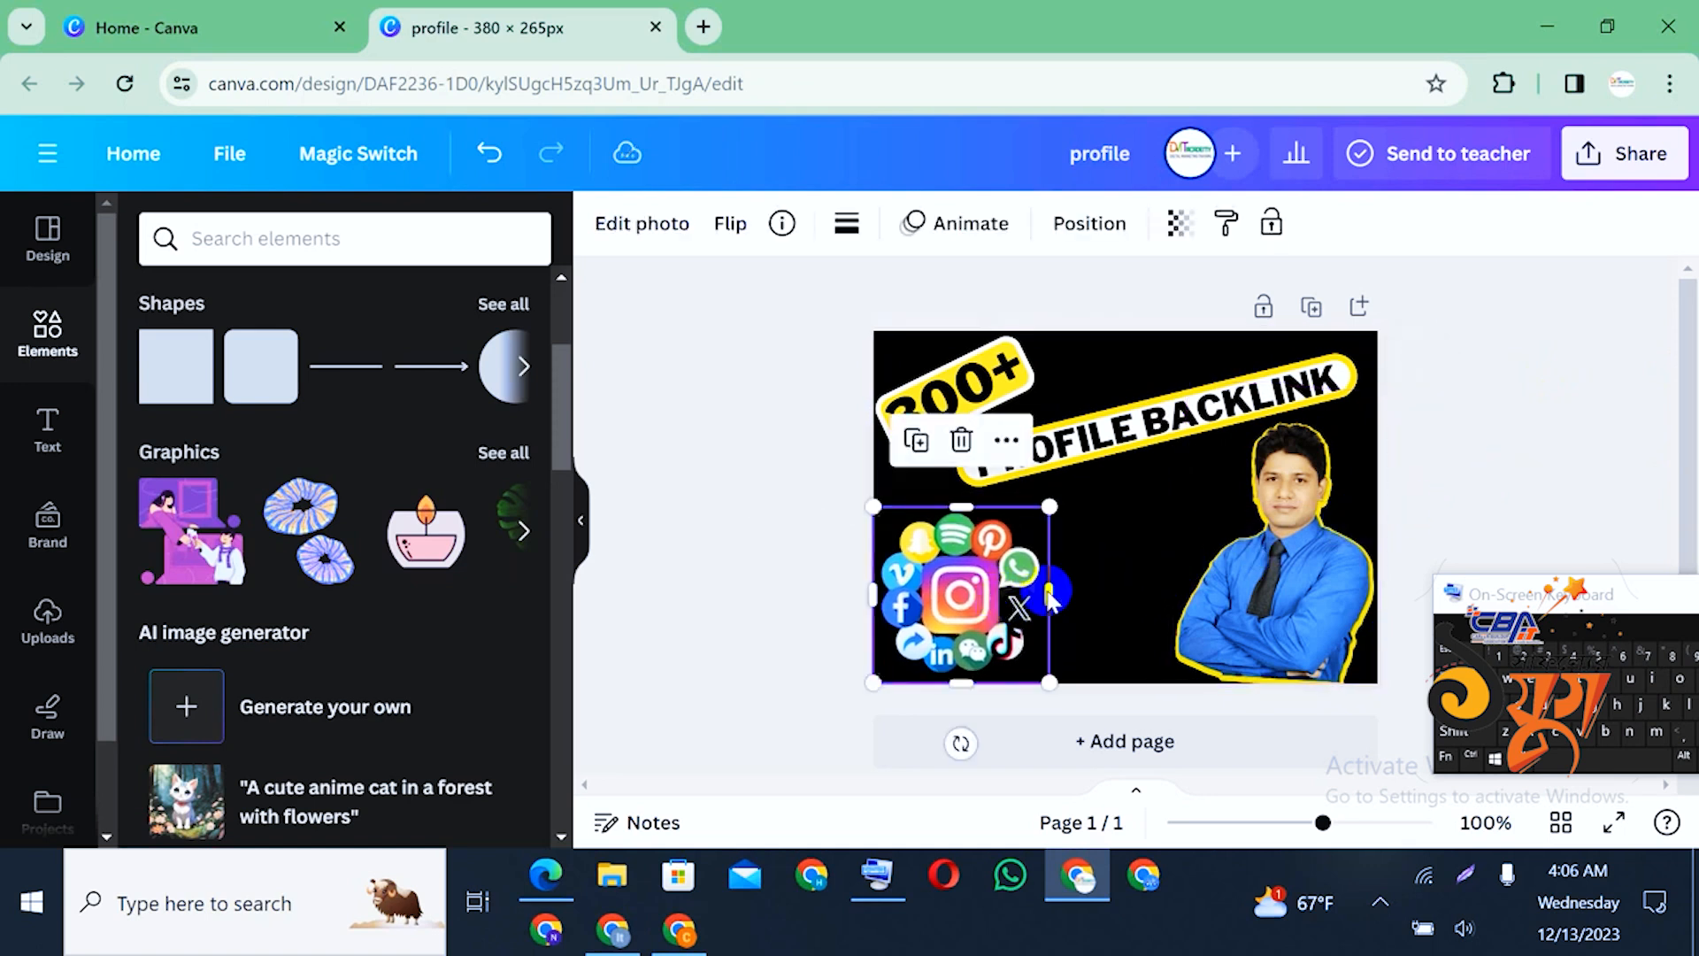
click(1107, 567)
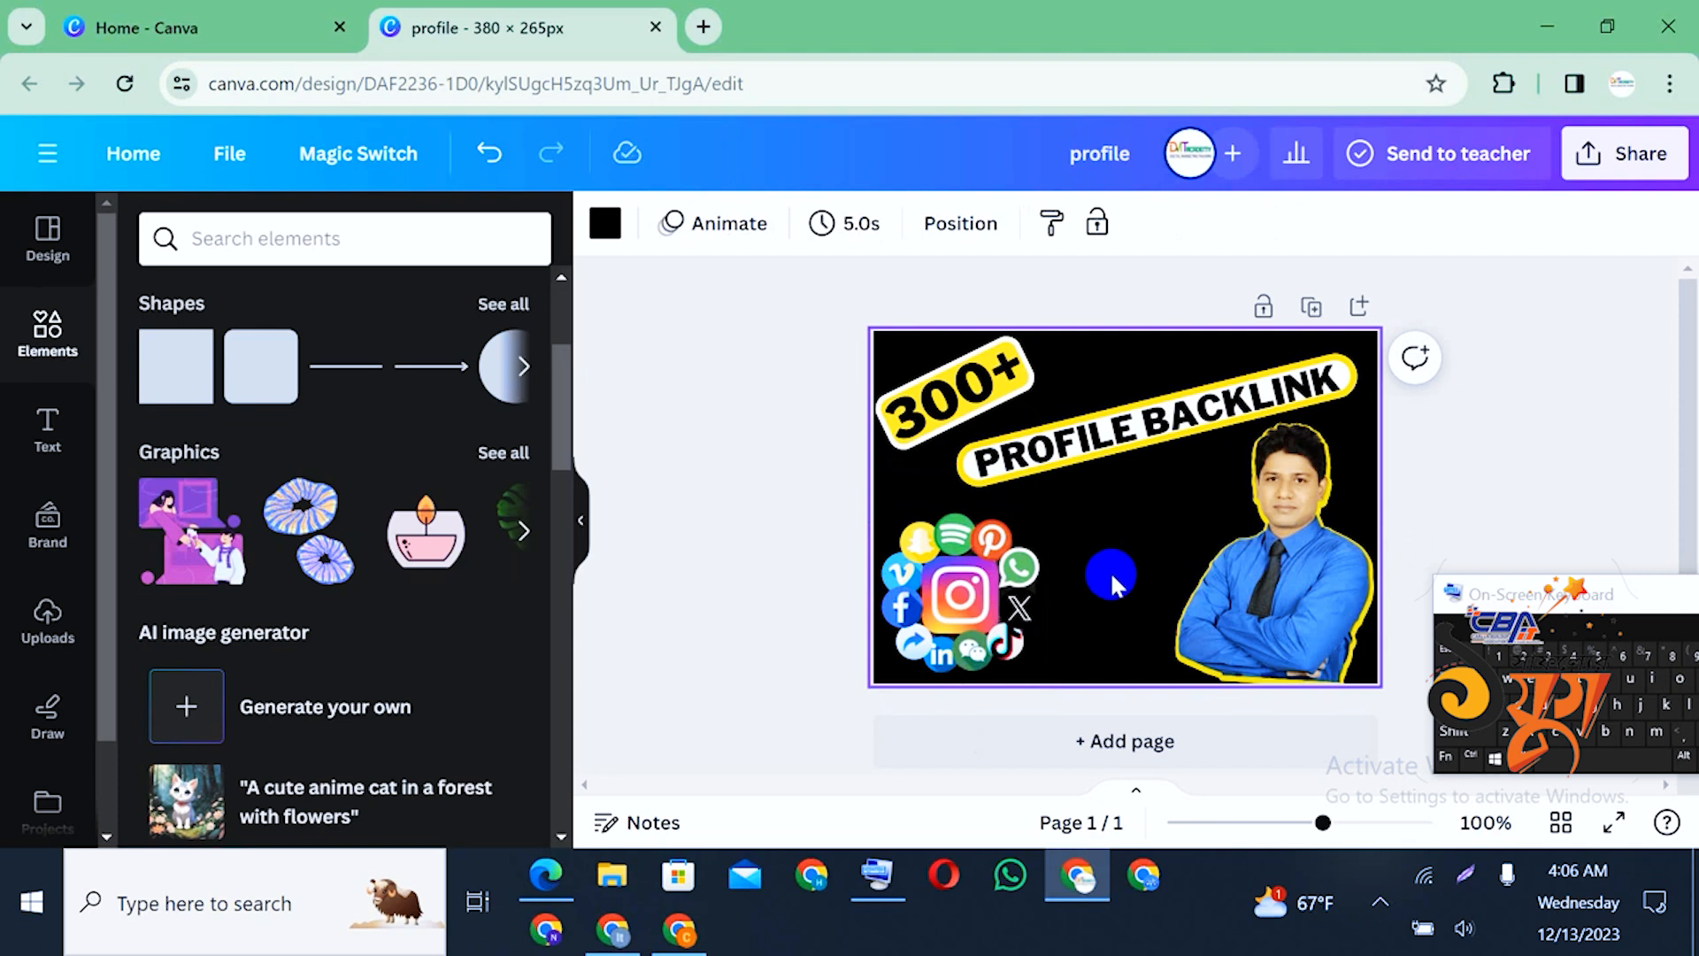
click(1604, 494)
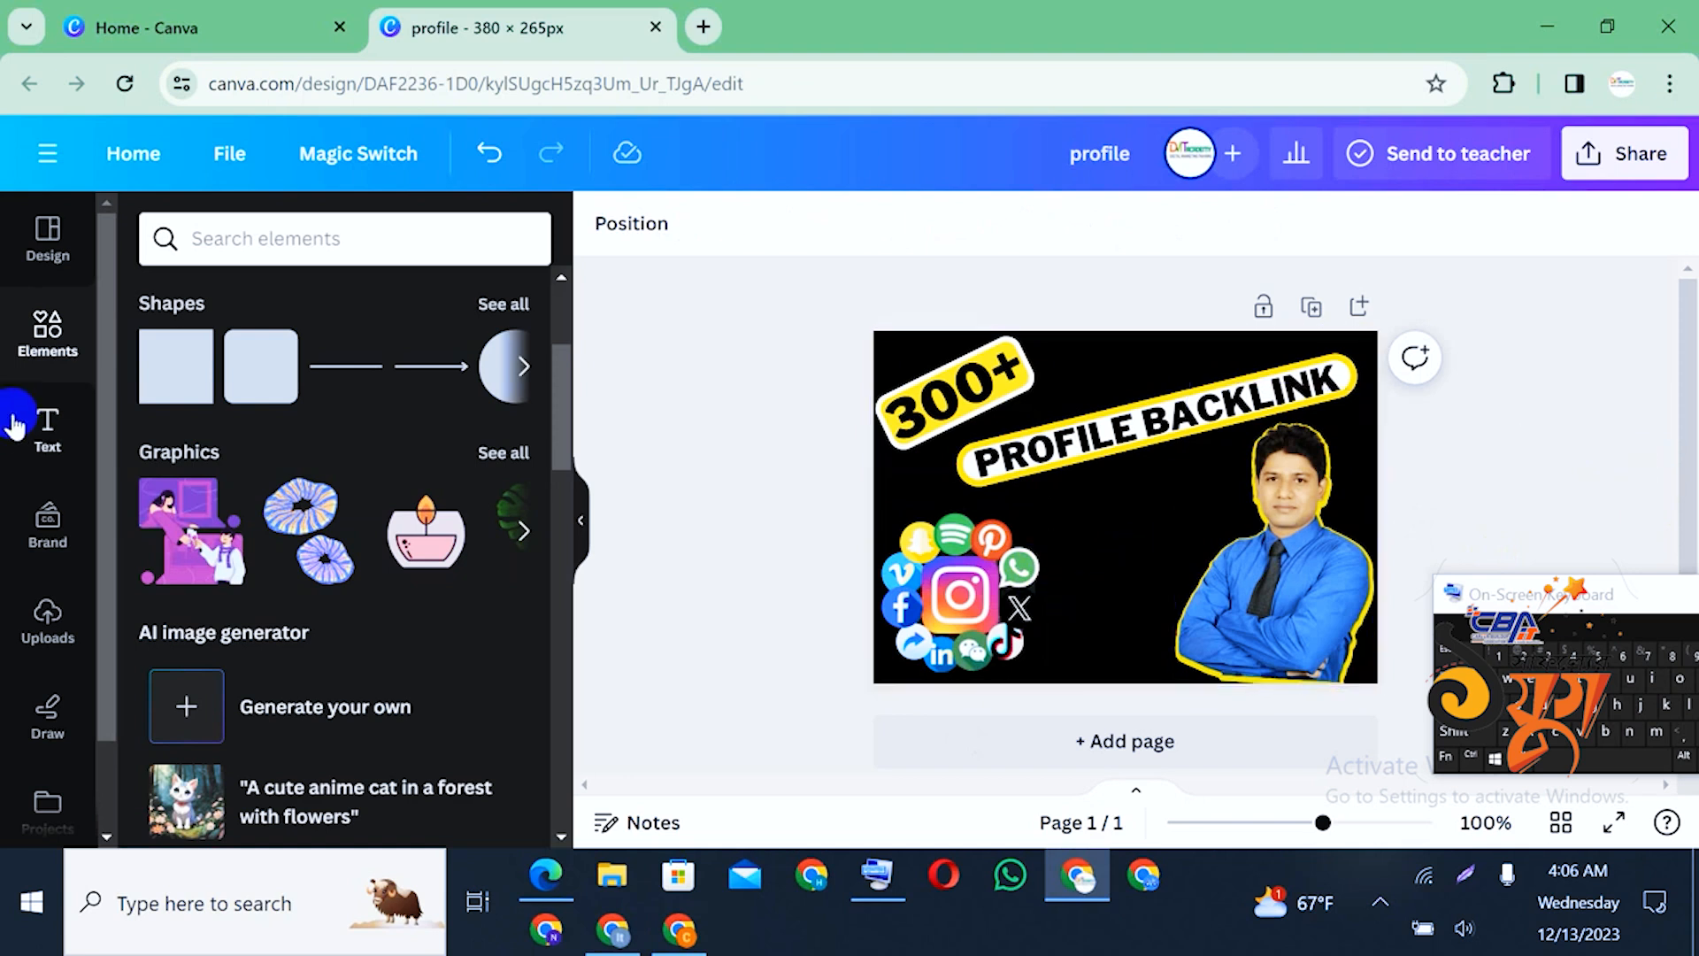
click(261, 248)
click(50, 235)
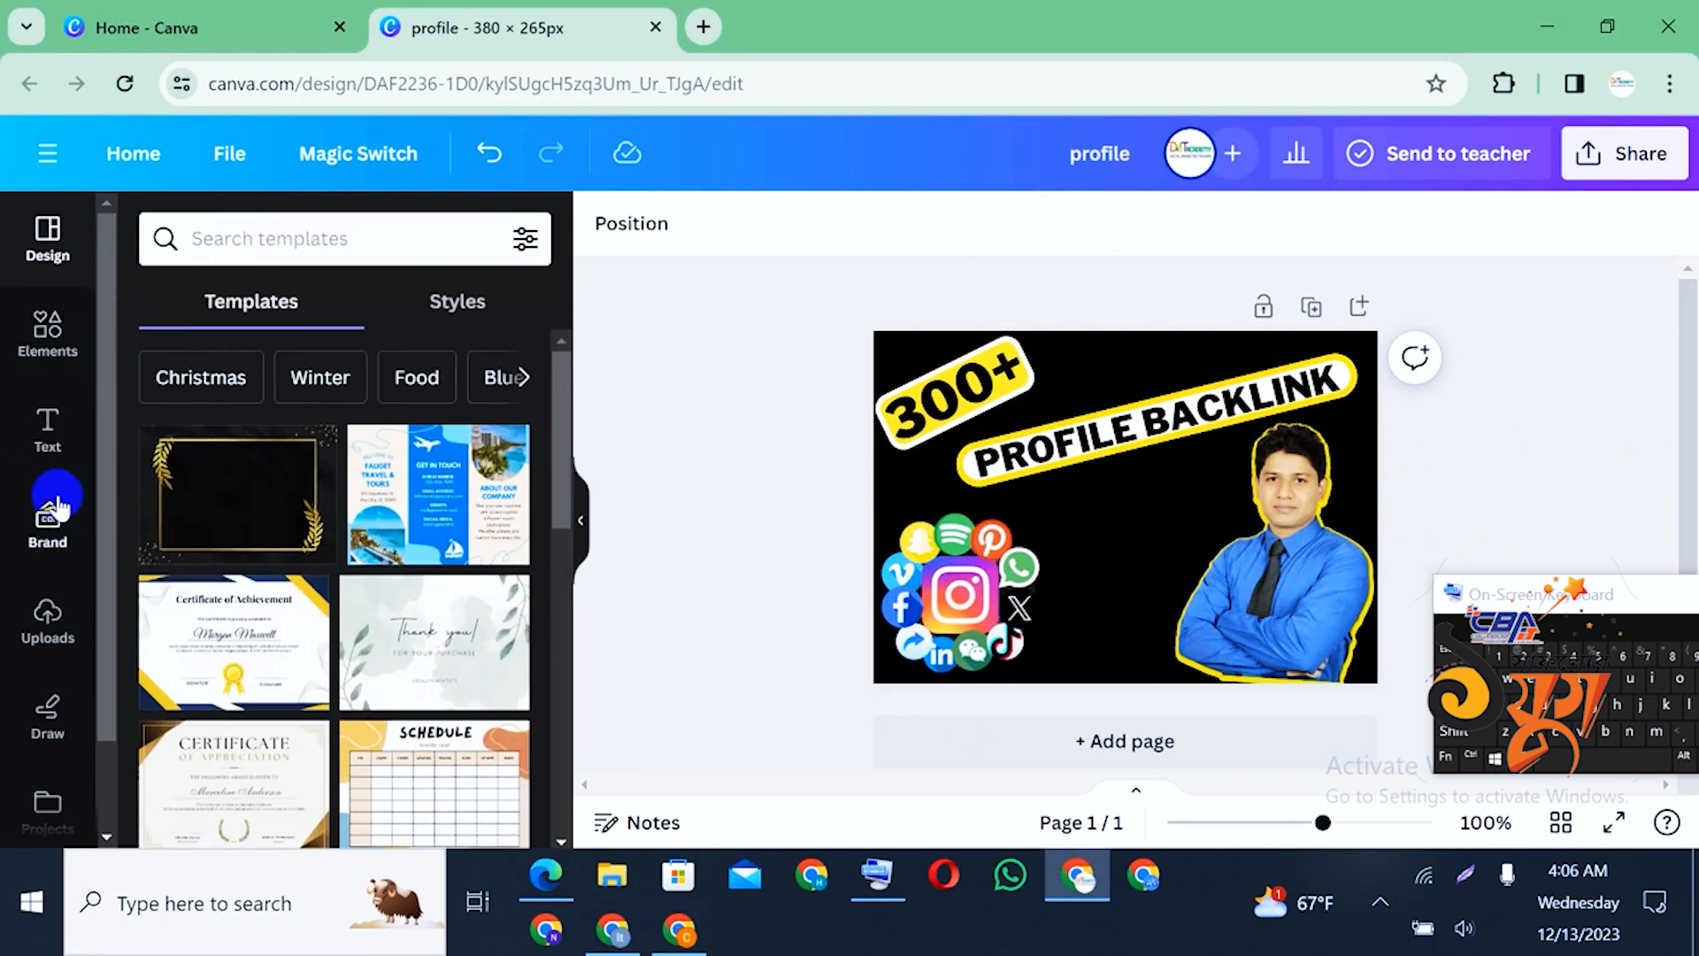
click(322, 237)
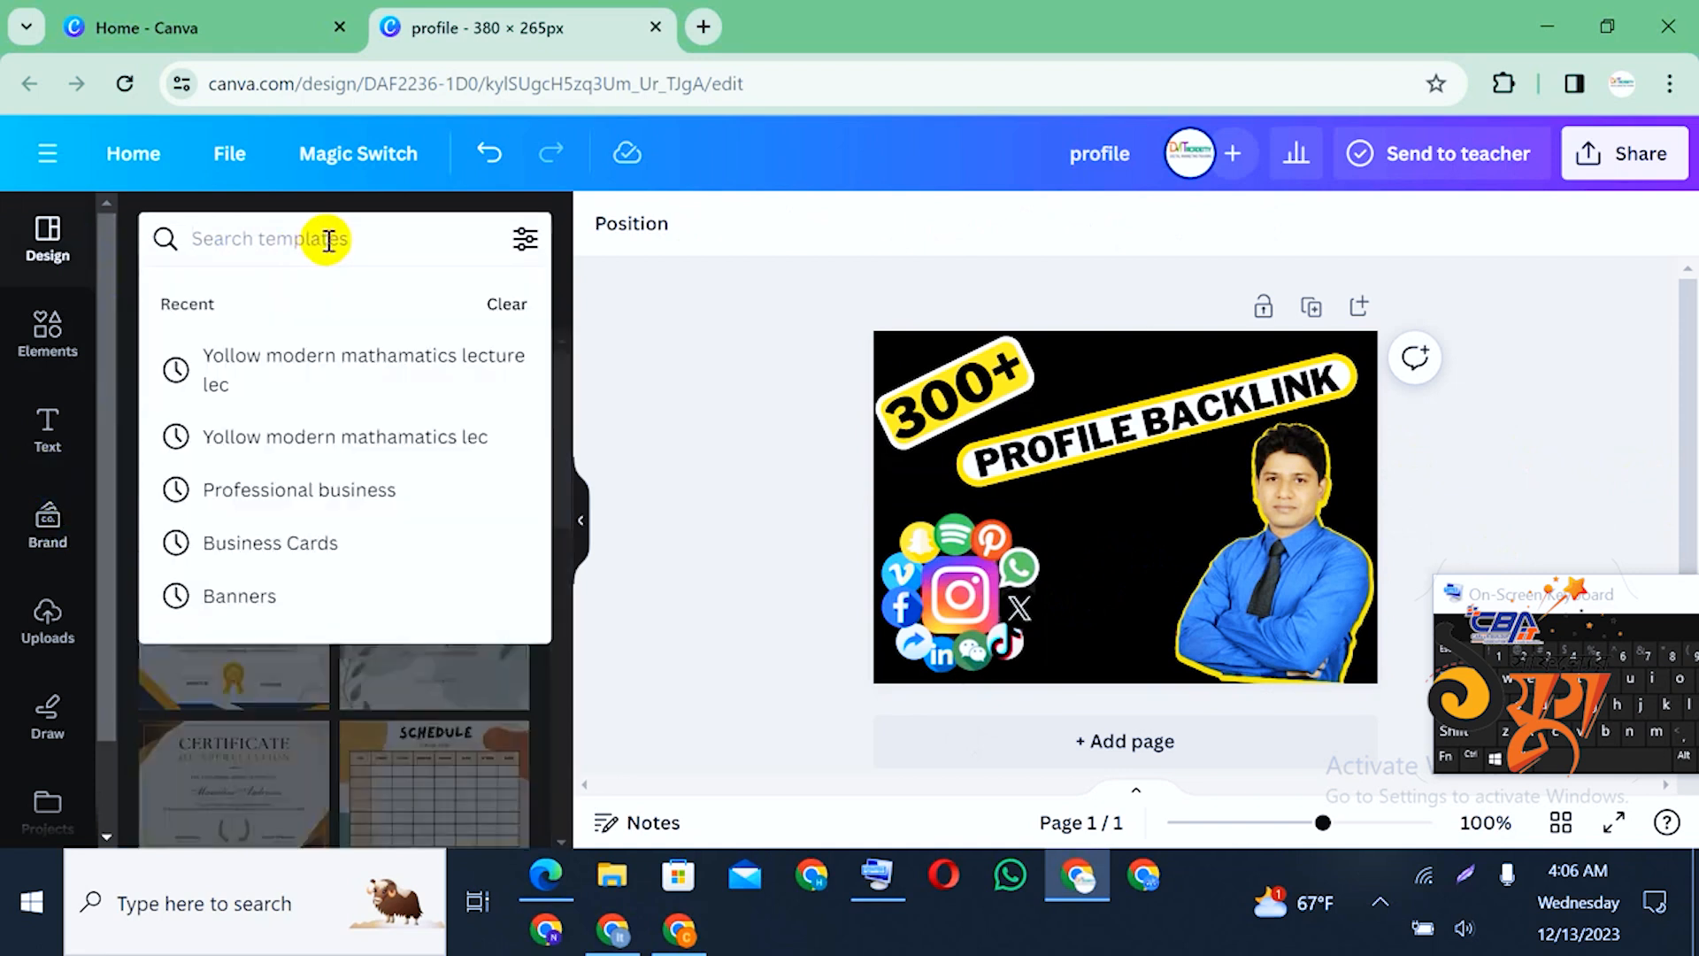
text(bu)
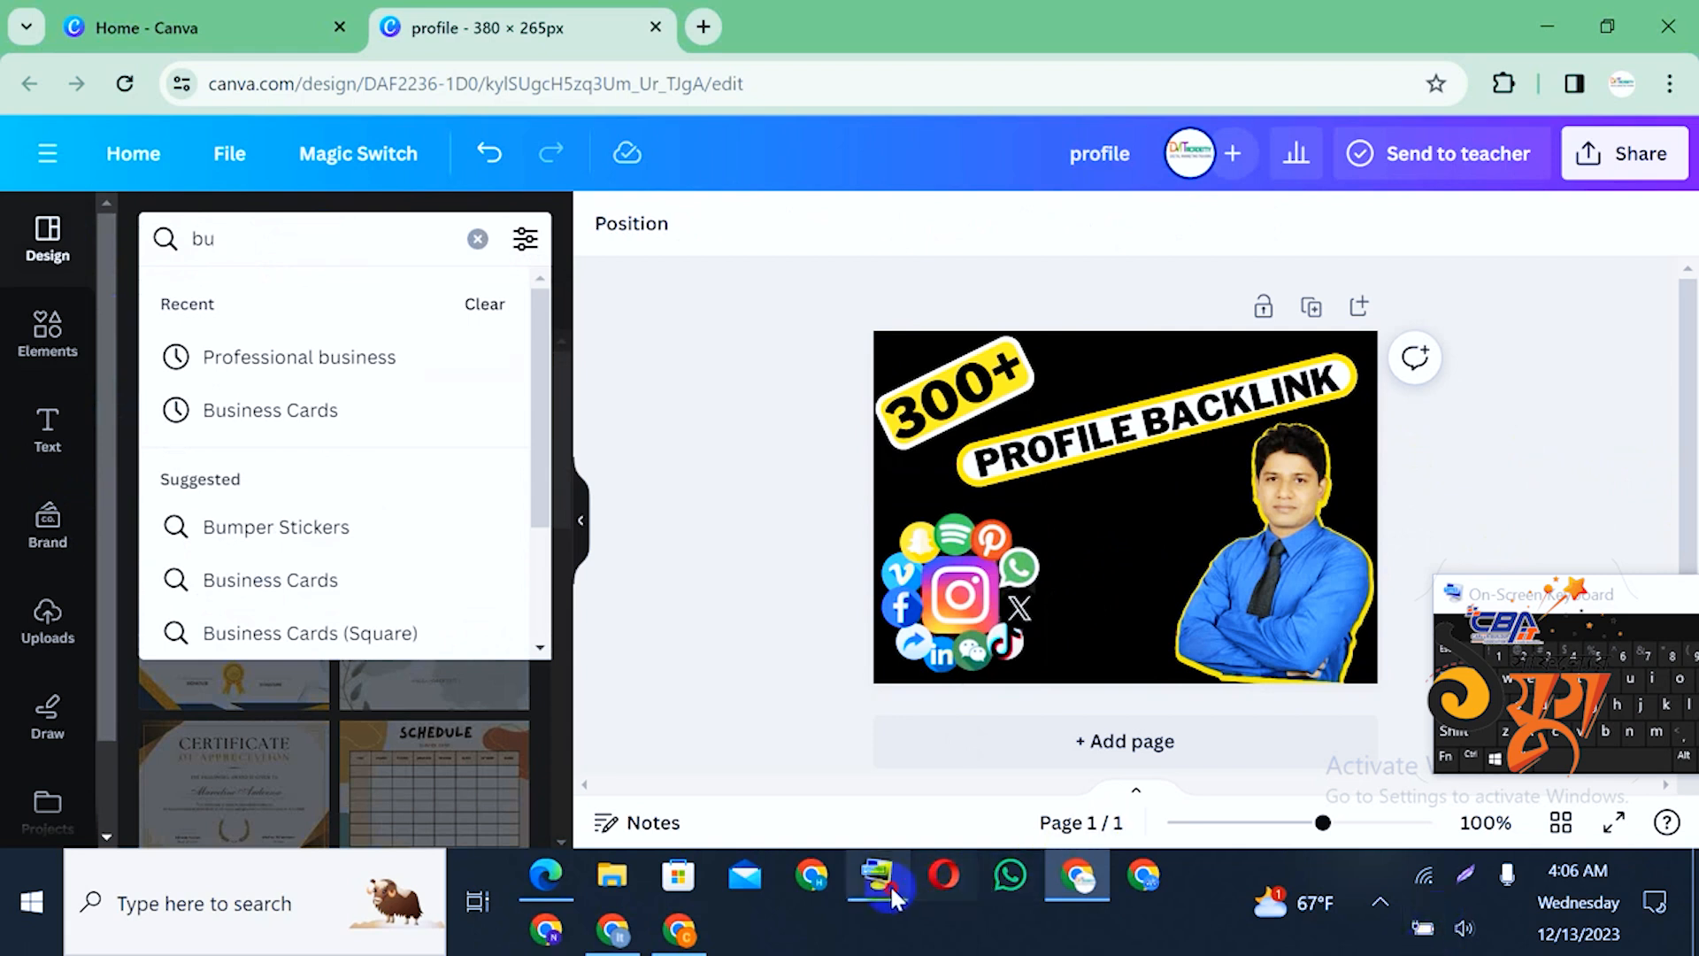
click(274, 235)
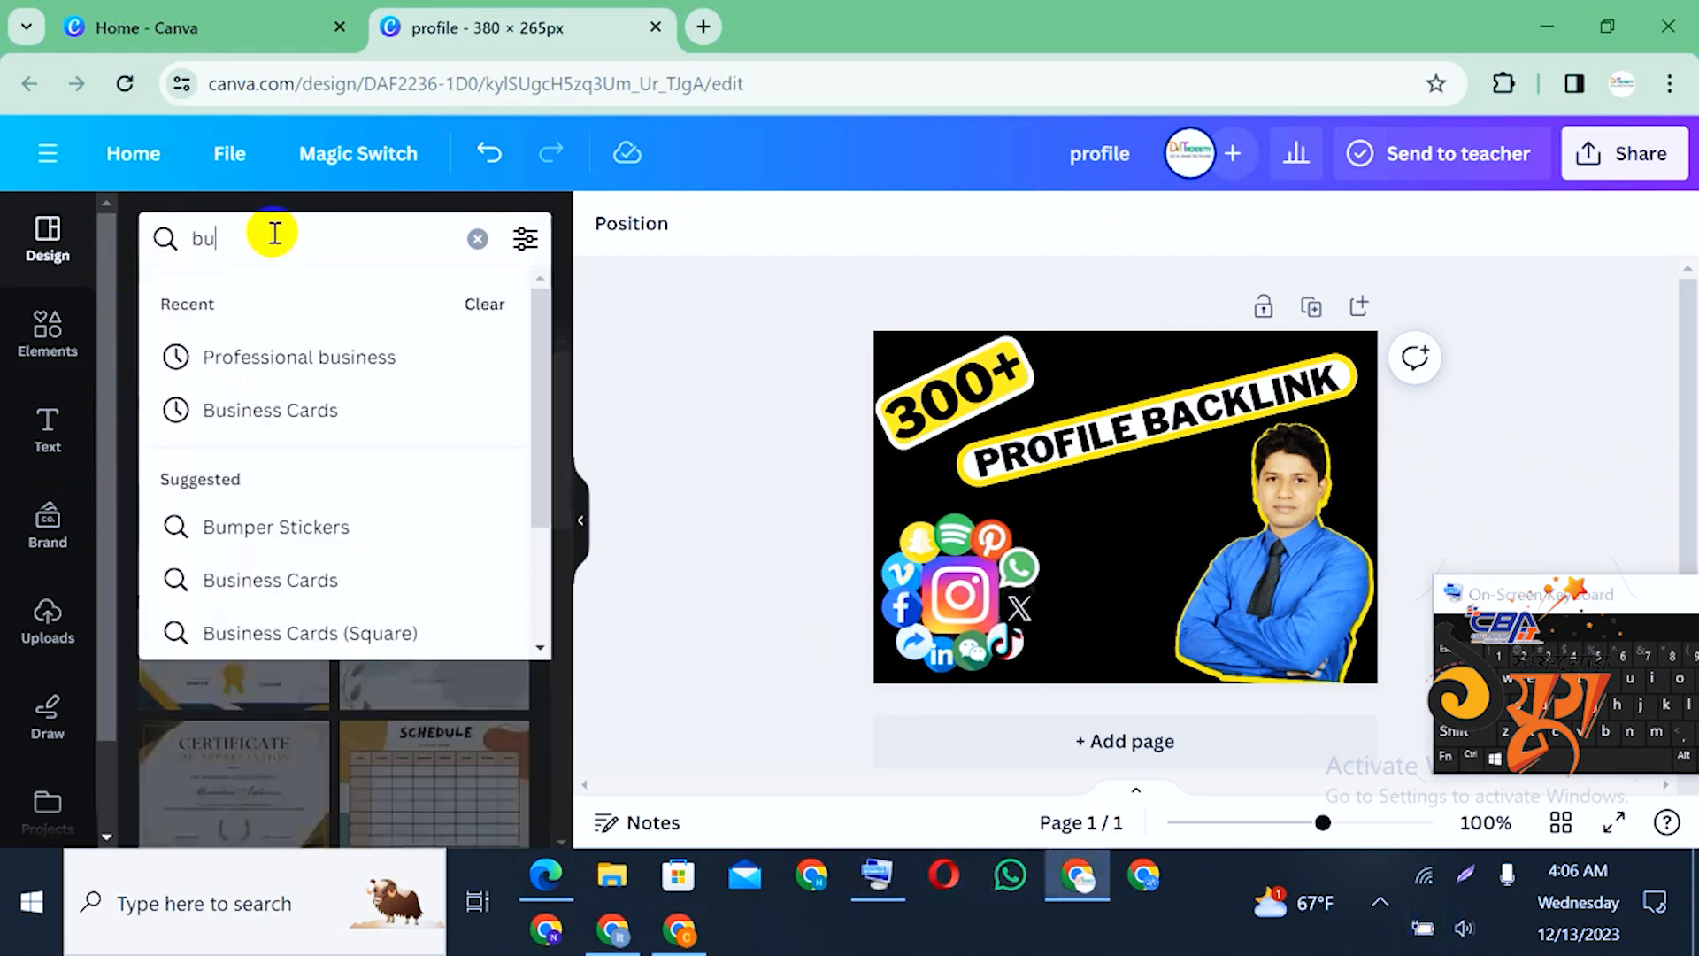
click(880, 885)
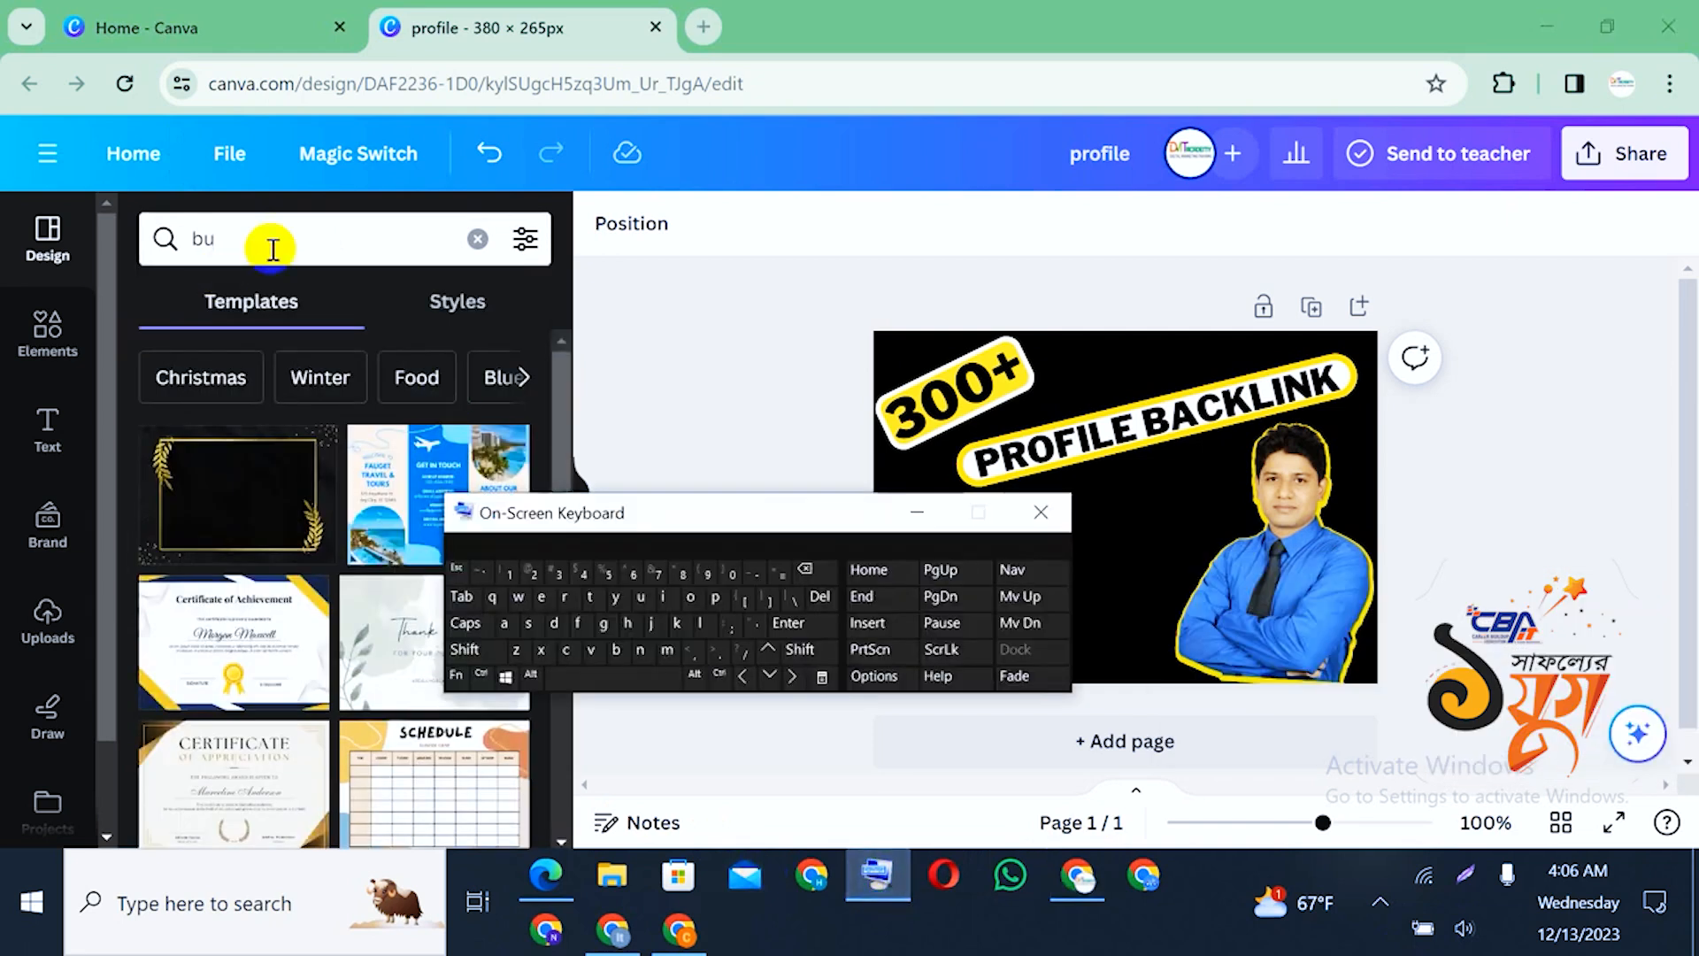
click(343, 252)
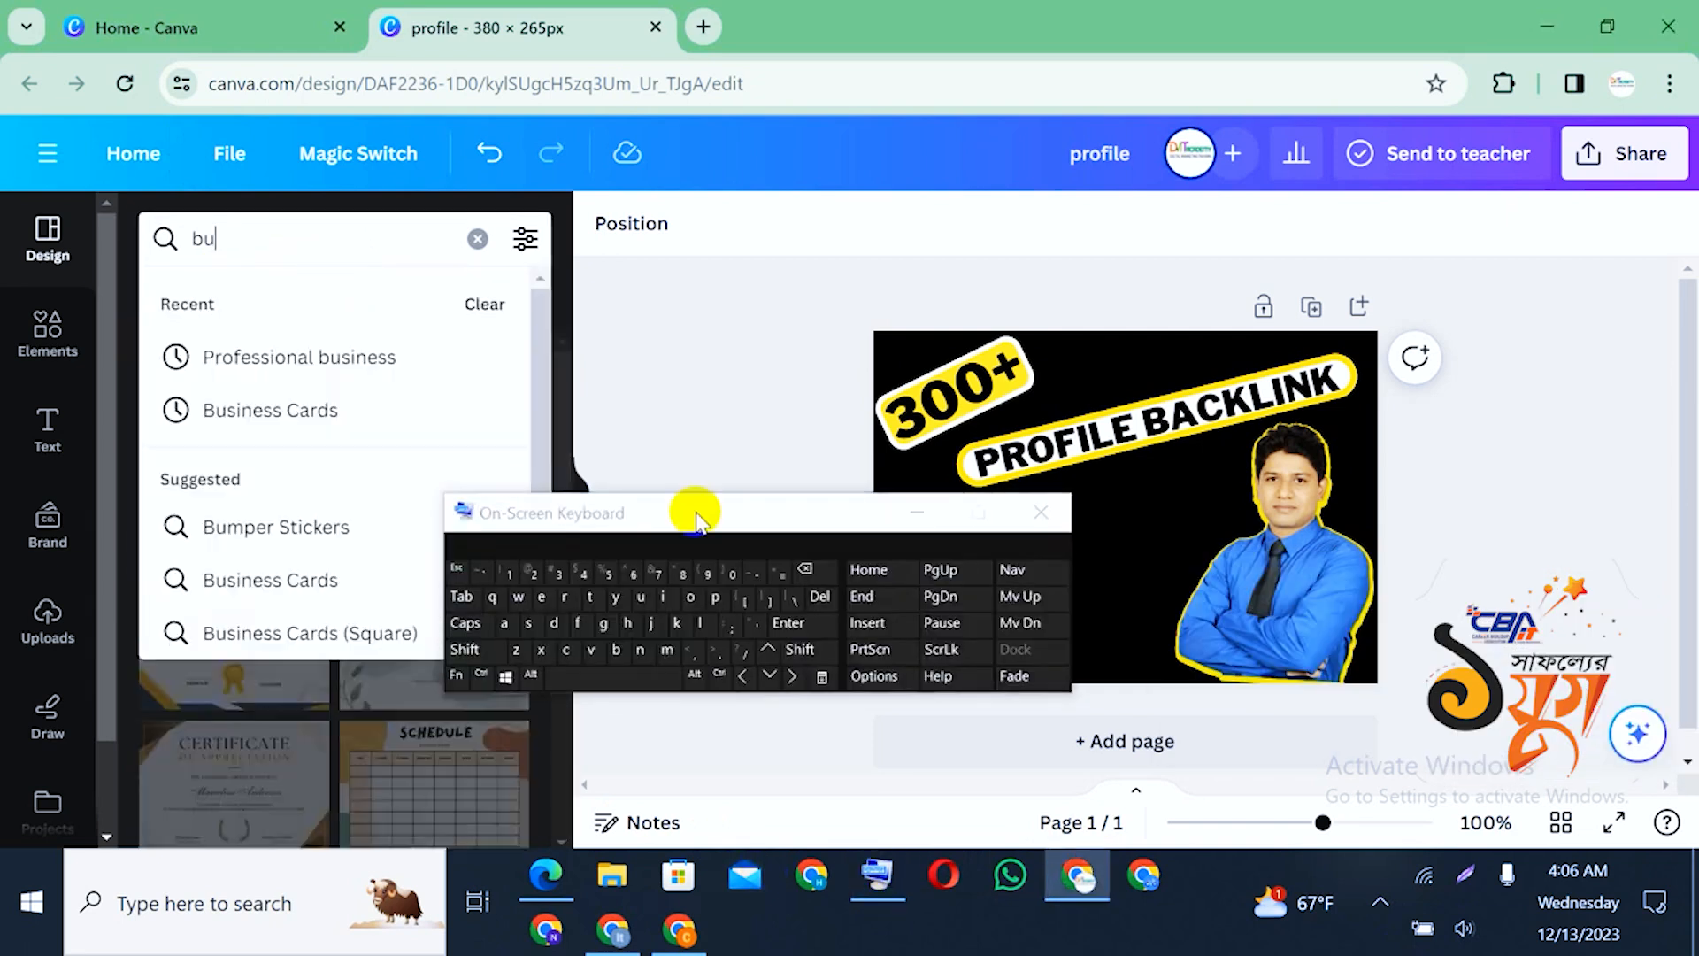
click(591, 600)
click(591, 600)
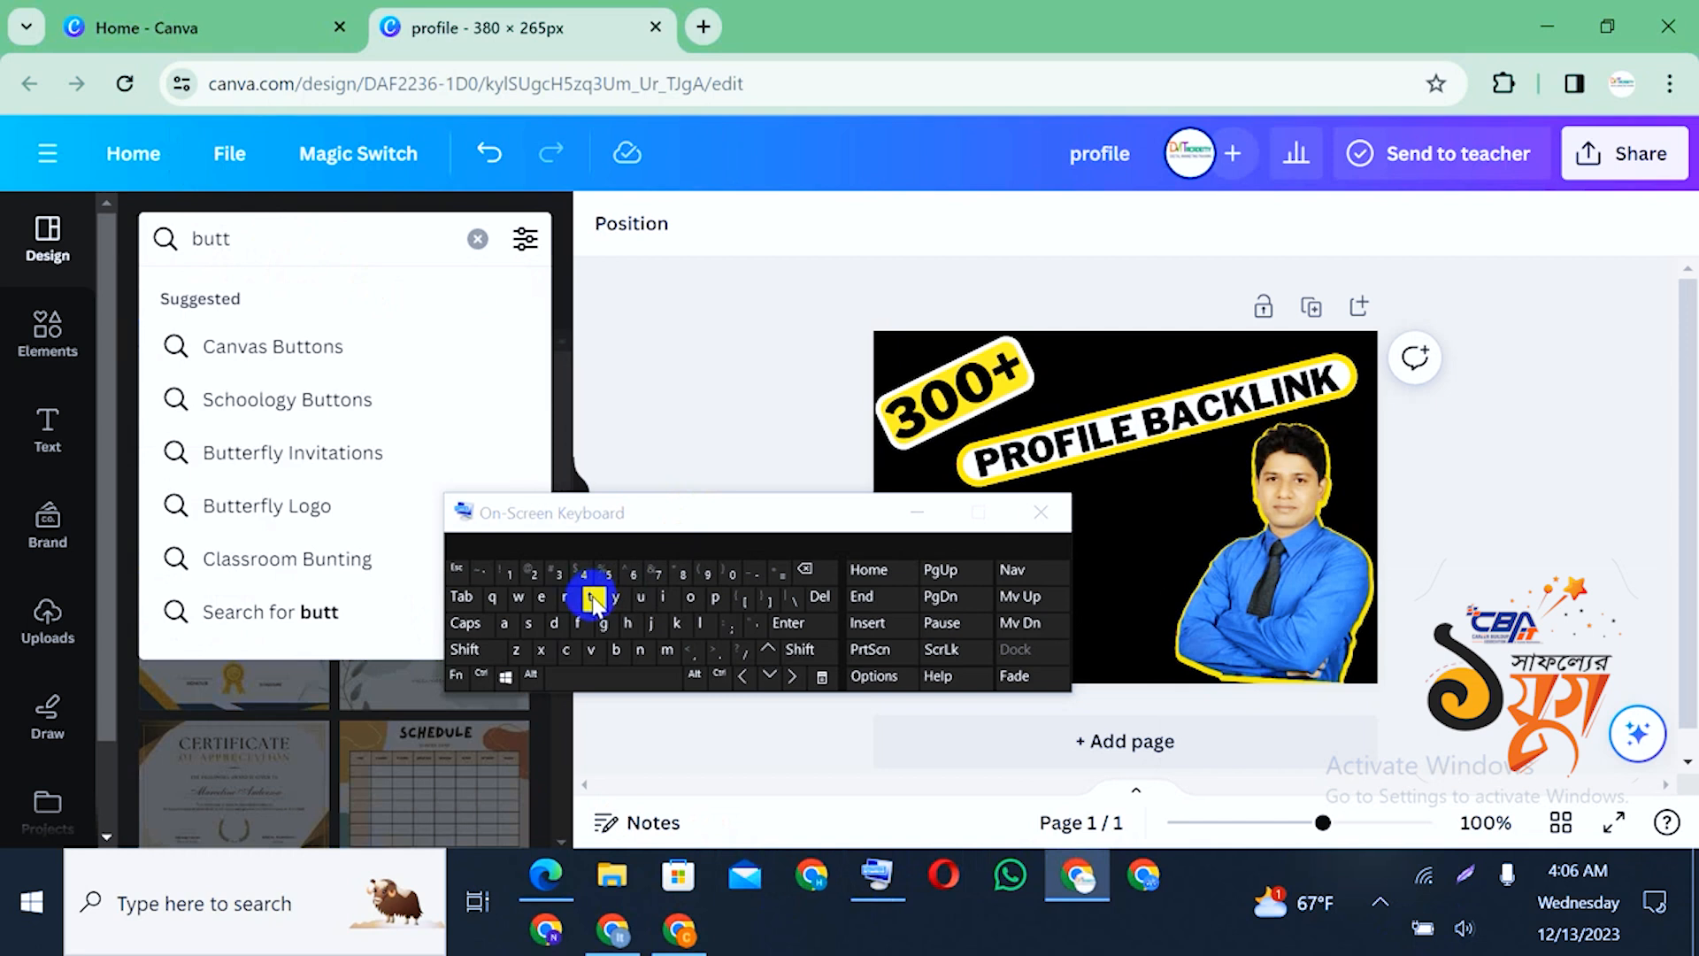
click(477, 239)
Search the elements library for "button" and move the on-screen keyboard clear of the design
click(65, 349)
click(251, 235)
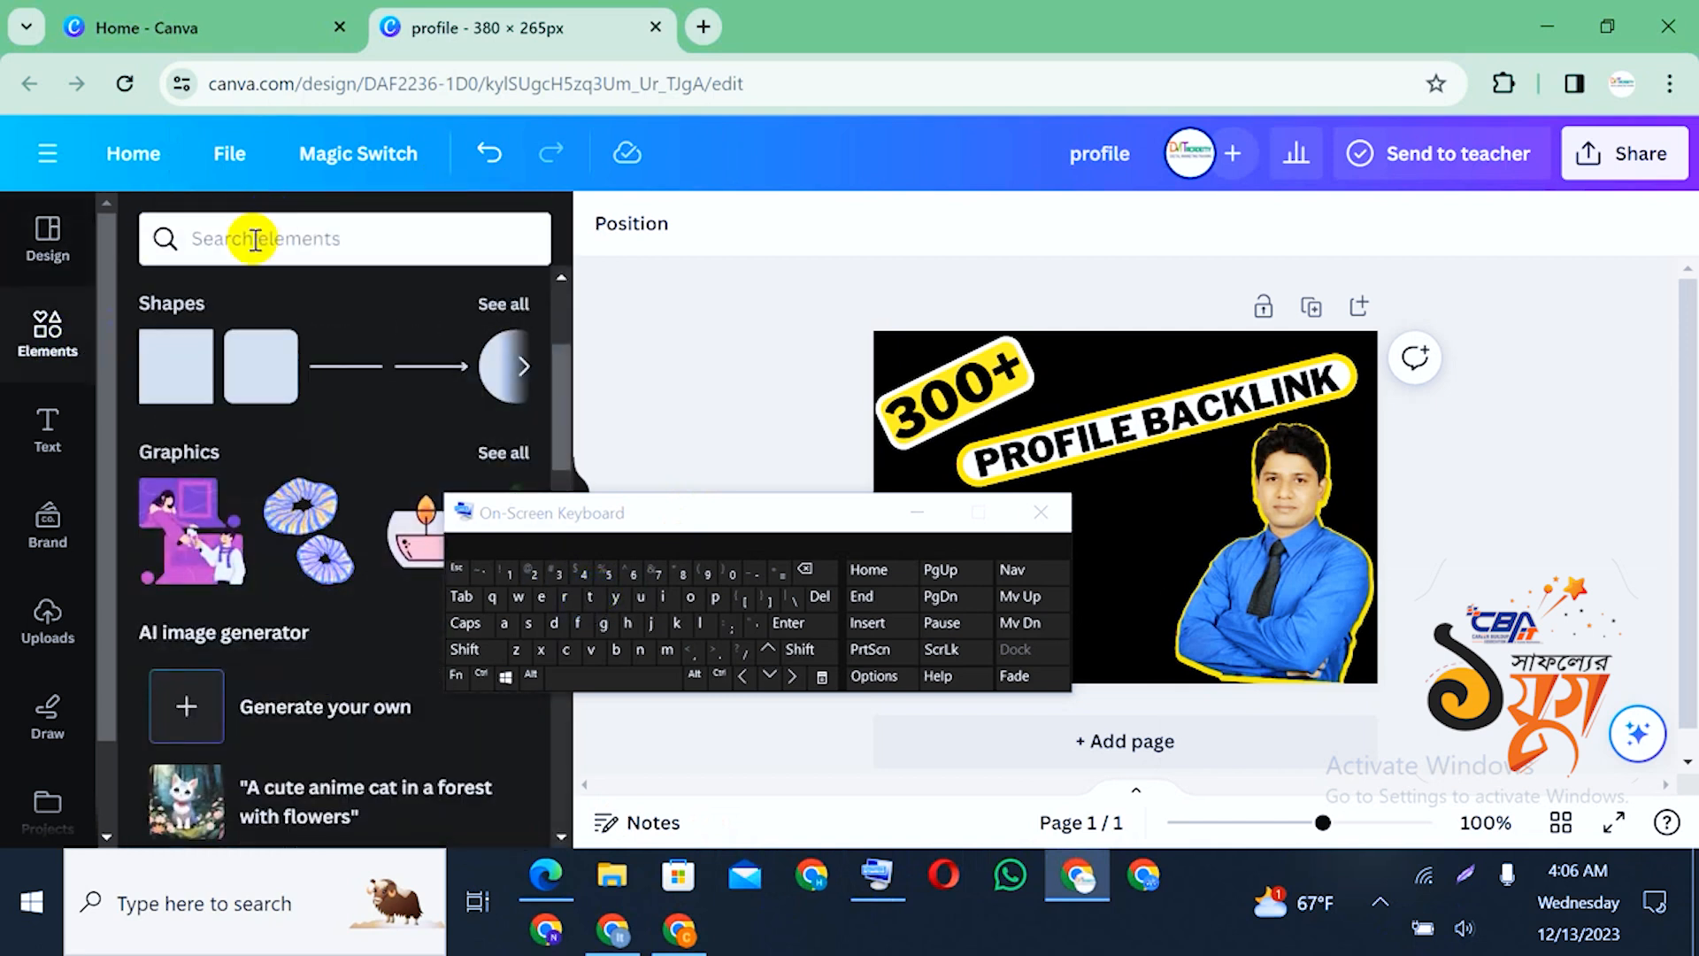
click(616, 649)
click(643, 599)
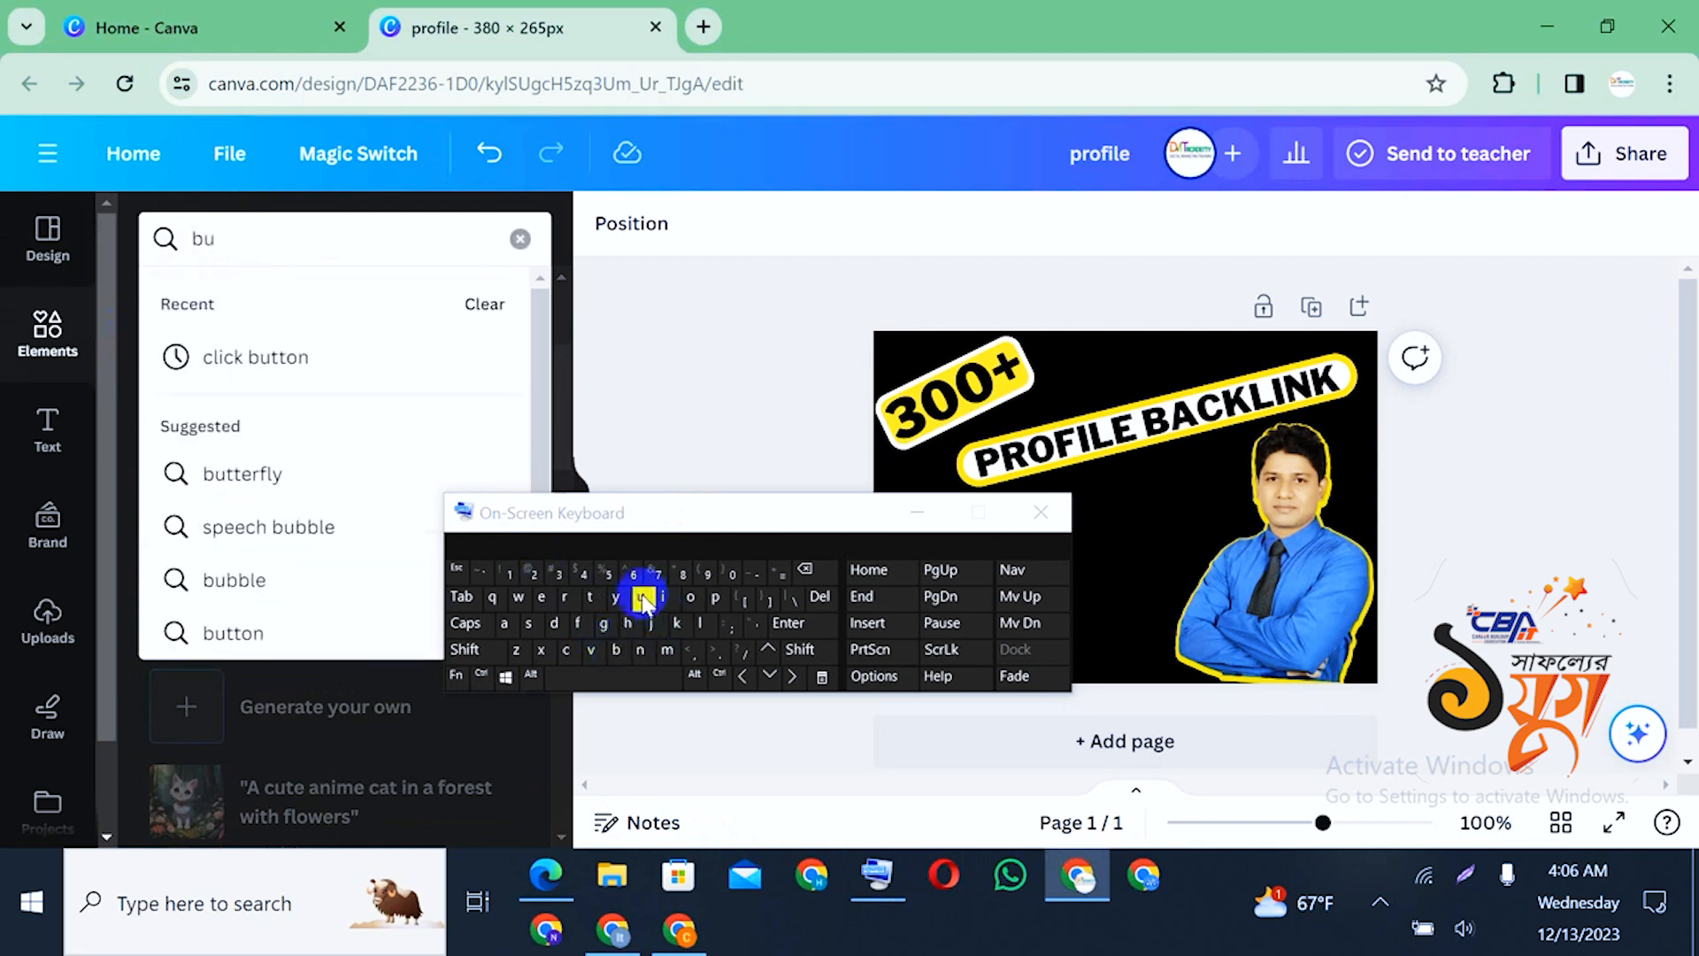
click(295, 652)
drag(588, 512, 1186, 796)
drag(1204, 919, 1203, 916)
click(782, 684)
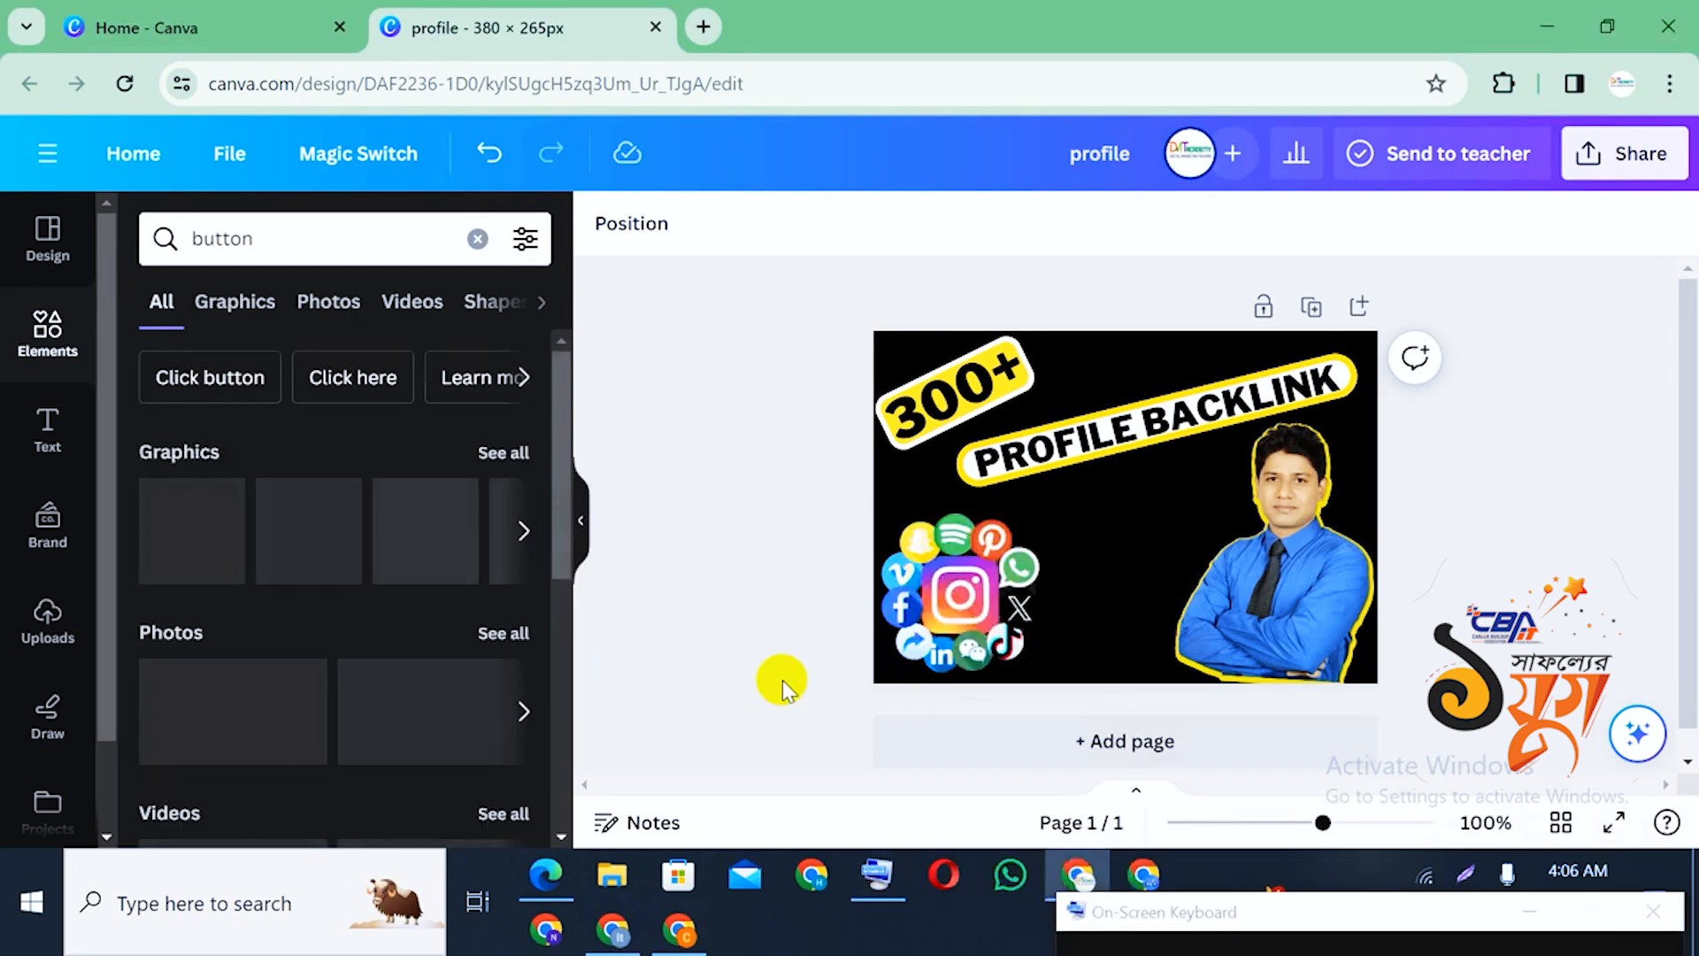
Refine the elements search to "order now button"
click(327, 225)
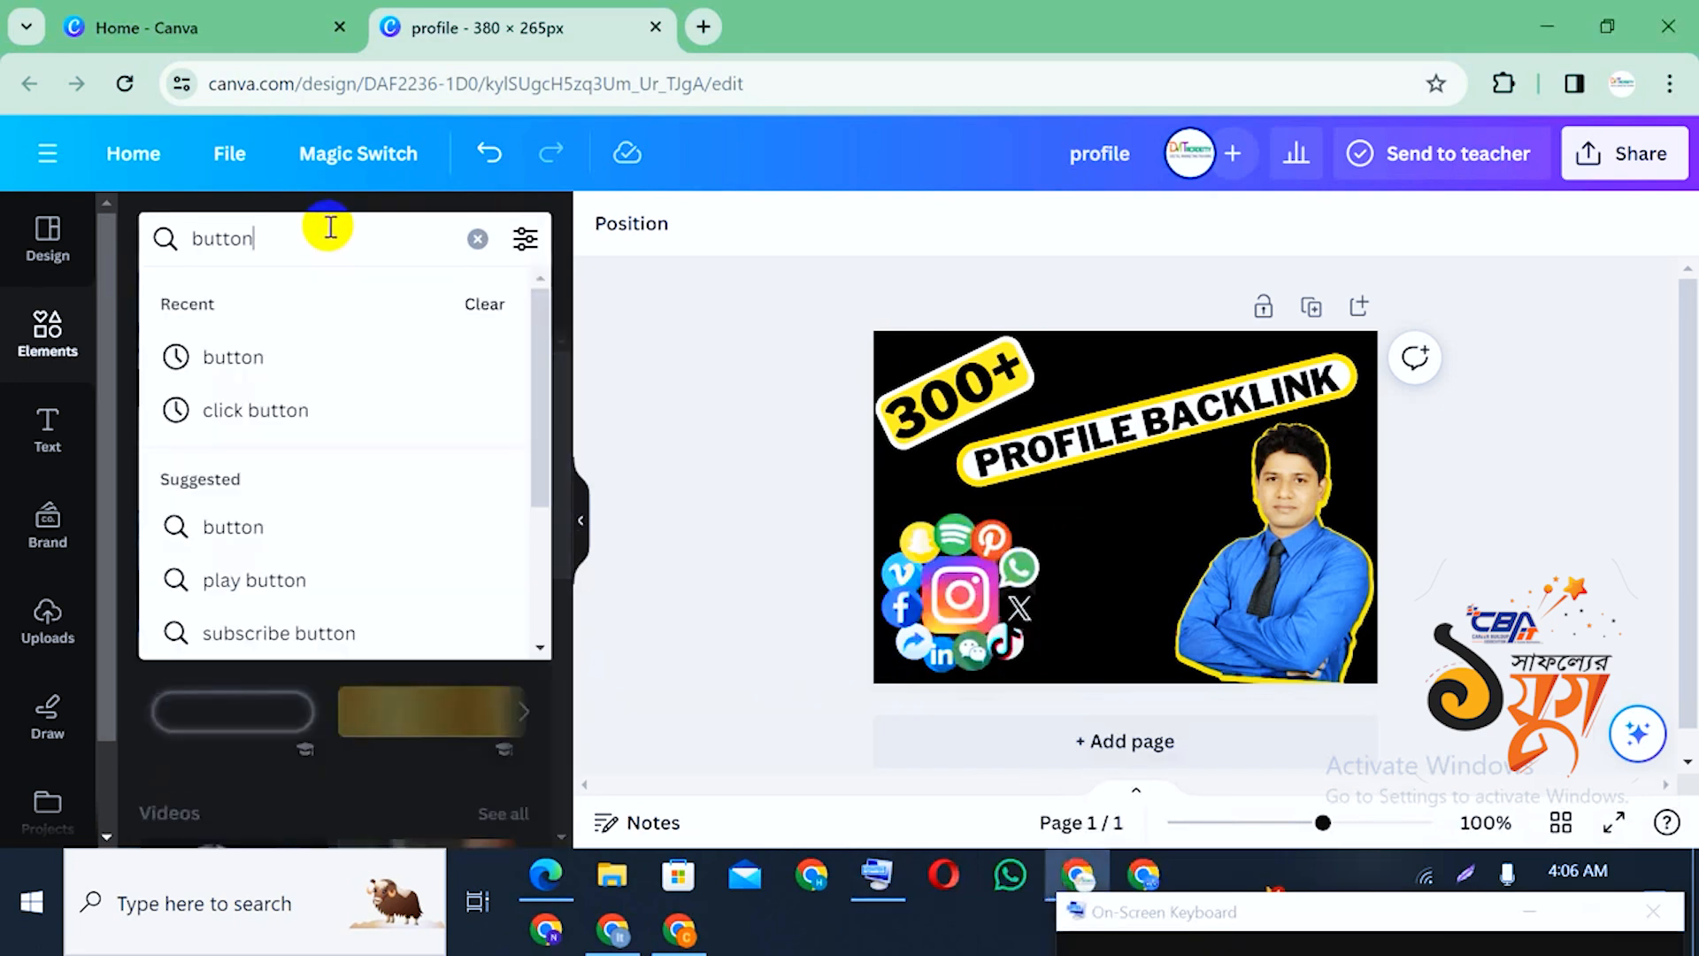
text(ore)
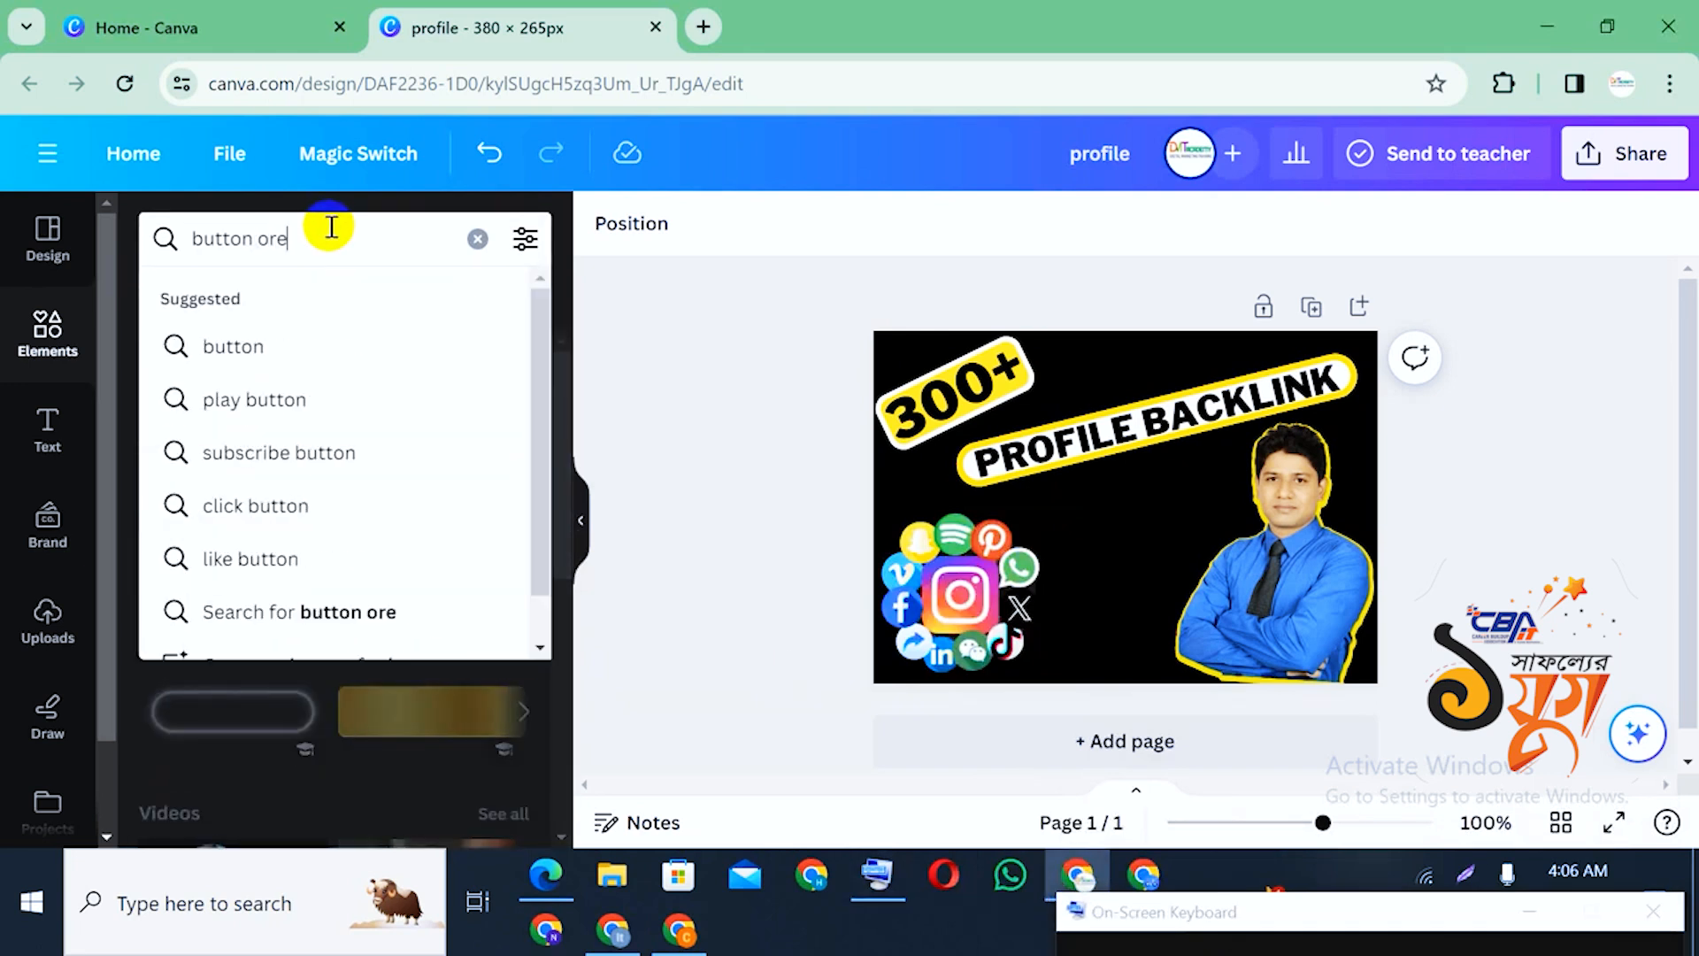
key(BackSpace)
text(d)
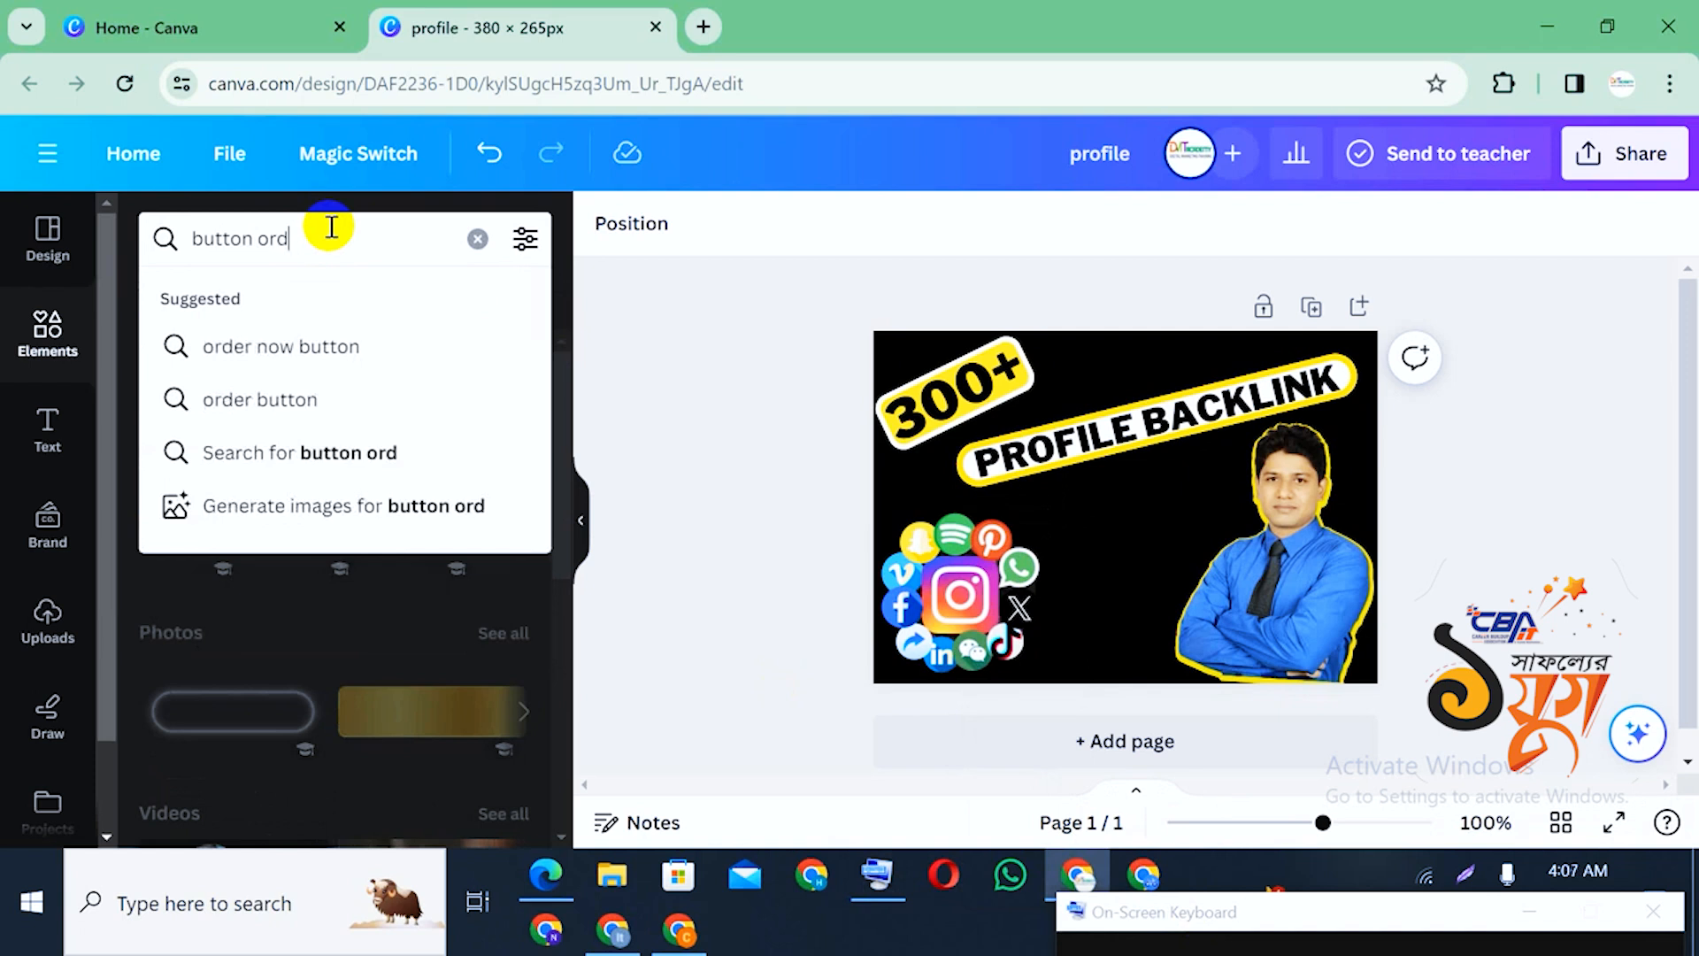
click(290, 348)
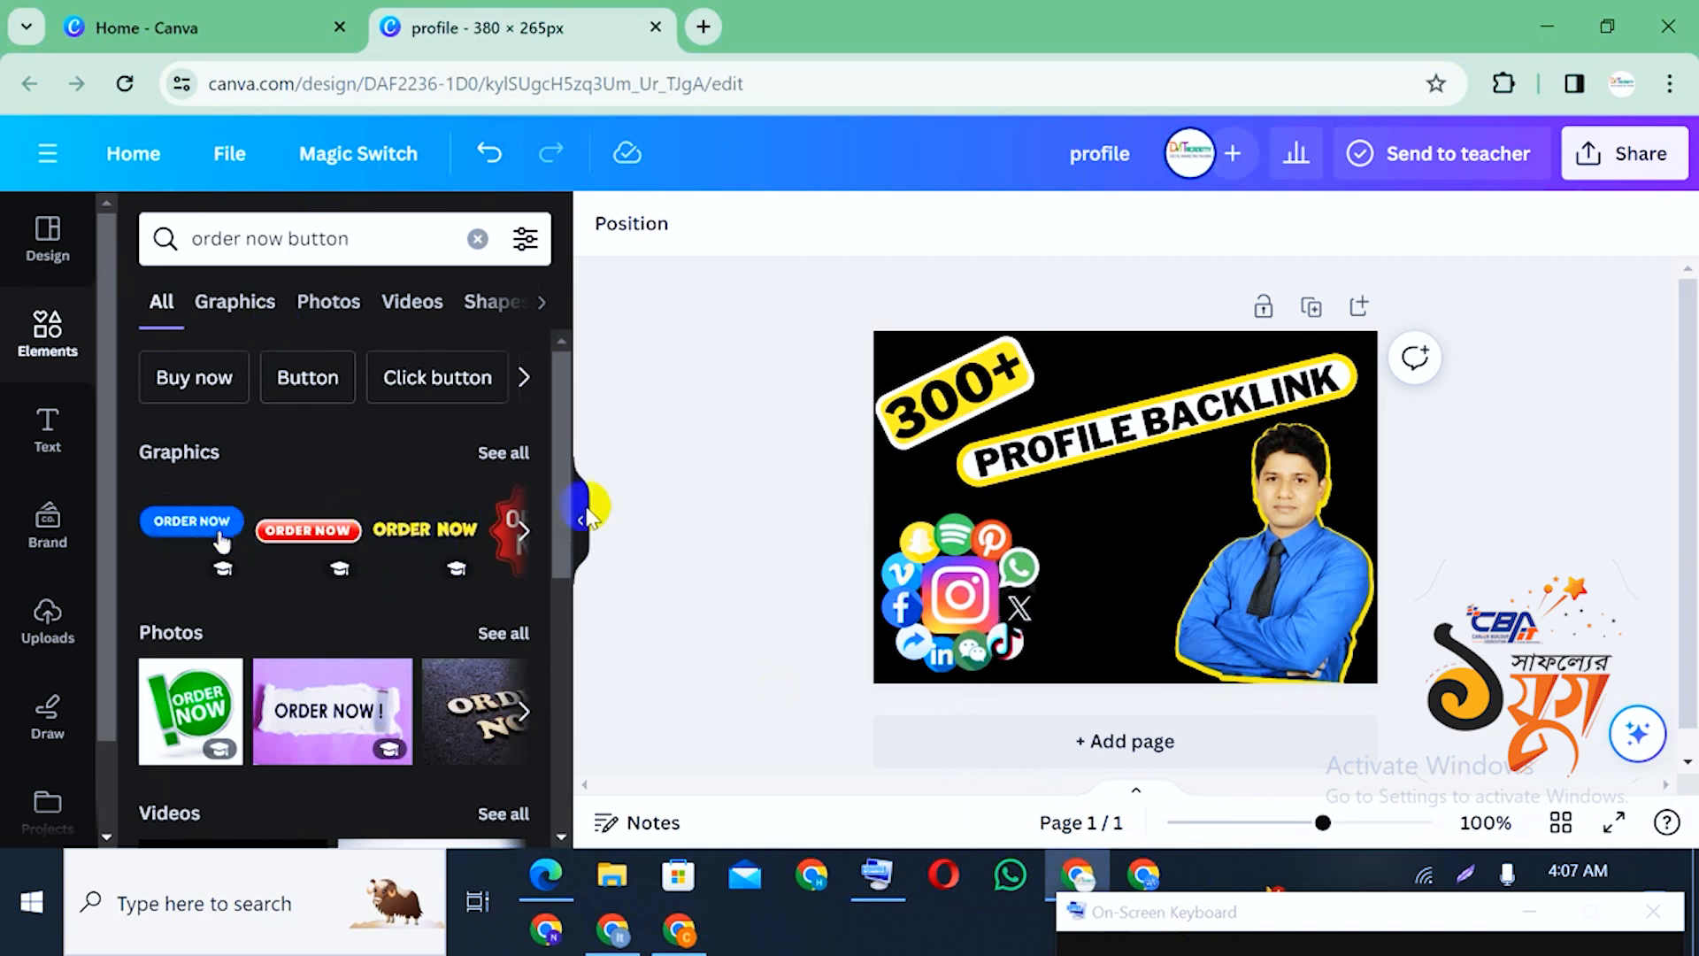
Add the red "ORDER NOW" button graphic with the hand cursor, shrink it slightly and place it between the social icons and the portrait
click(523, 531)
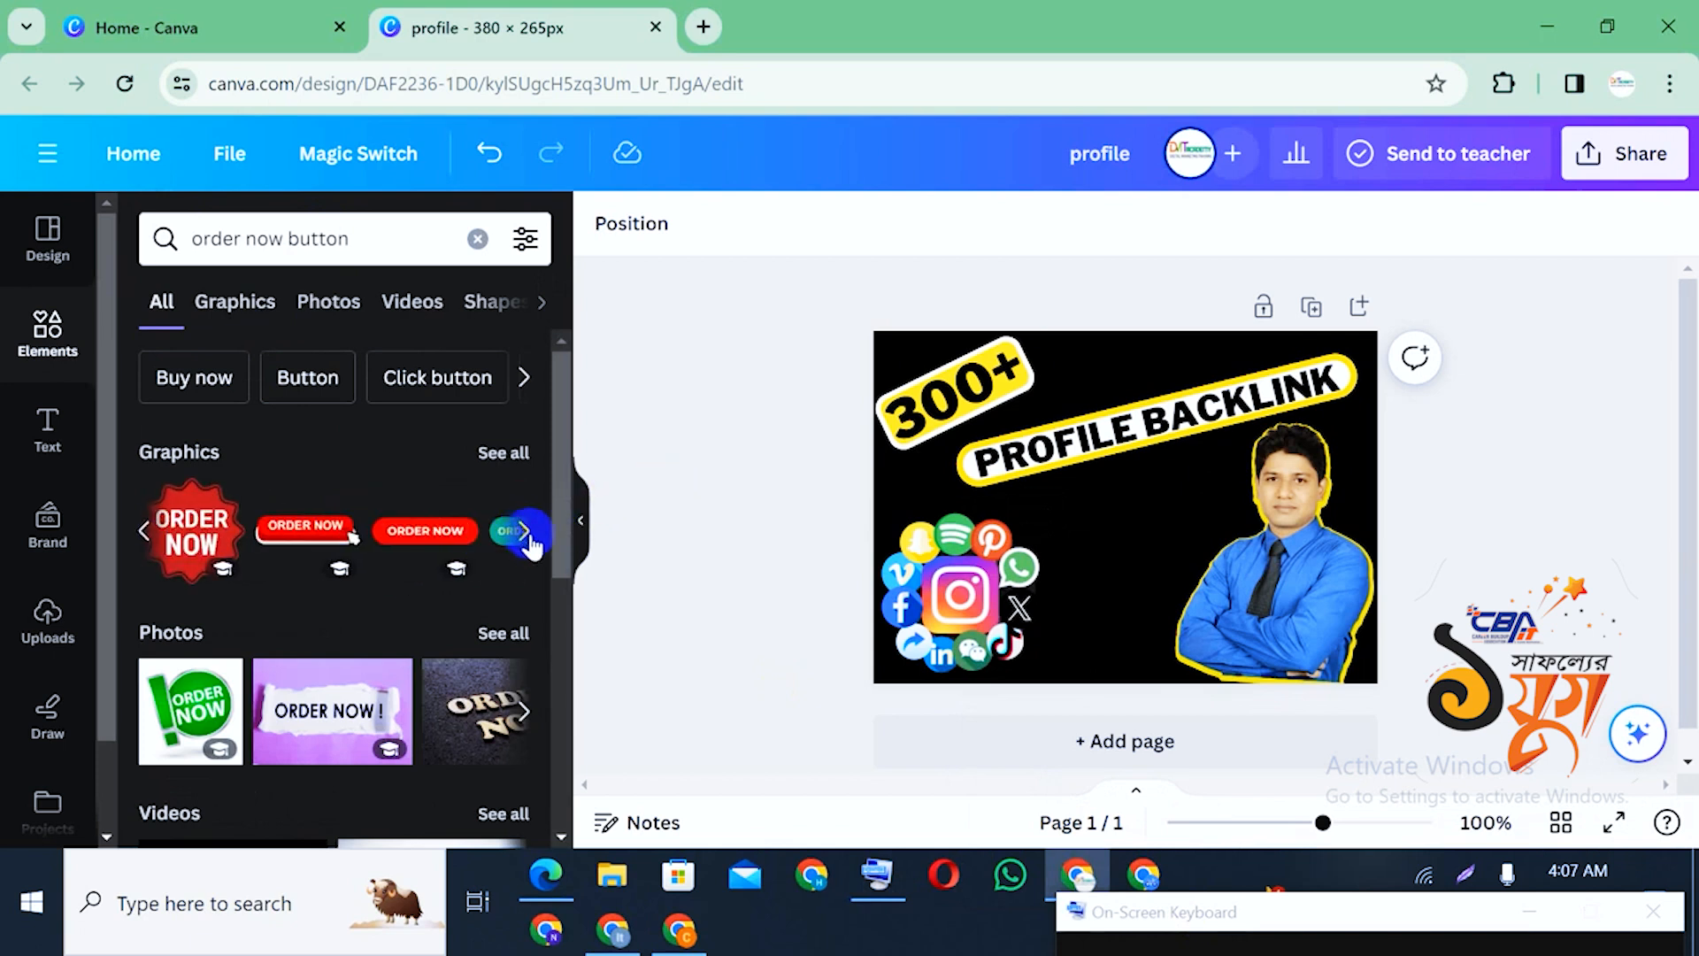
click(516, 530)
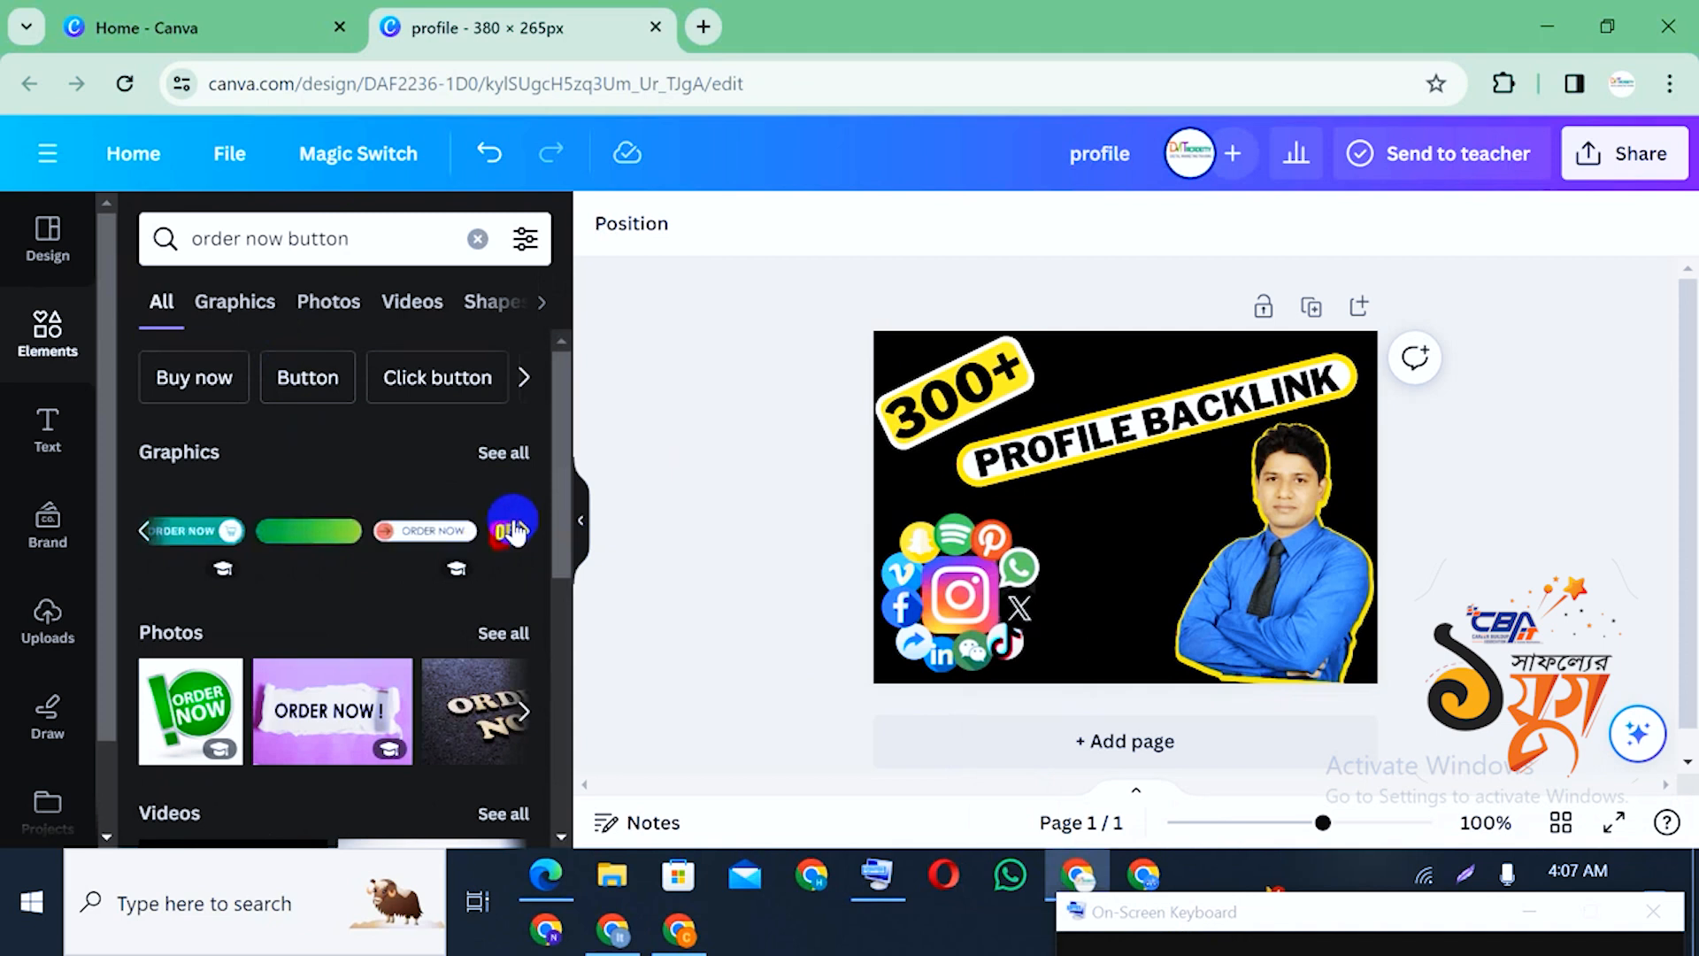
click(157, 541)
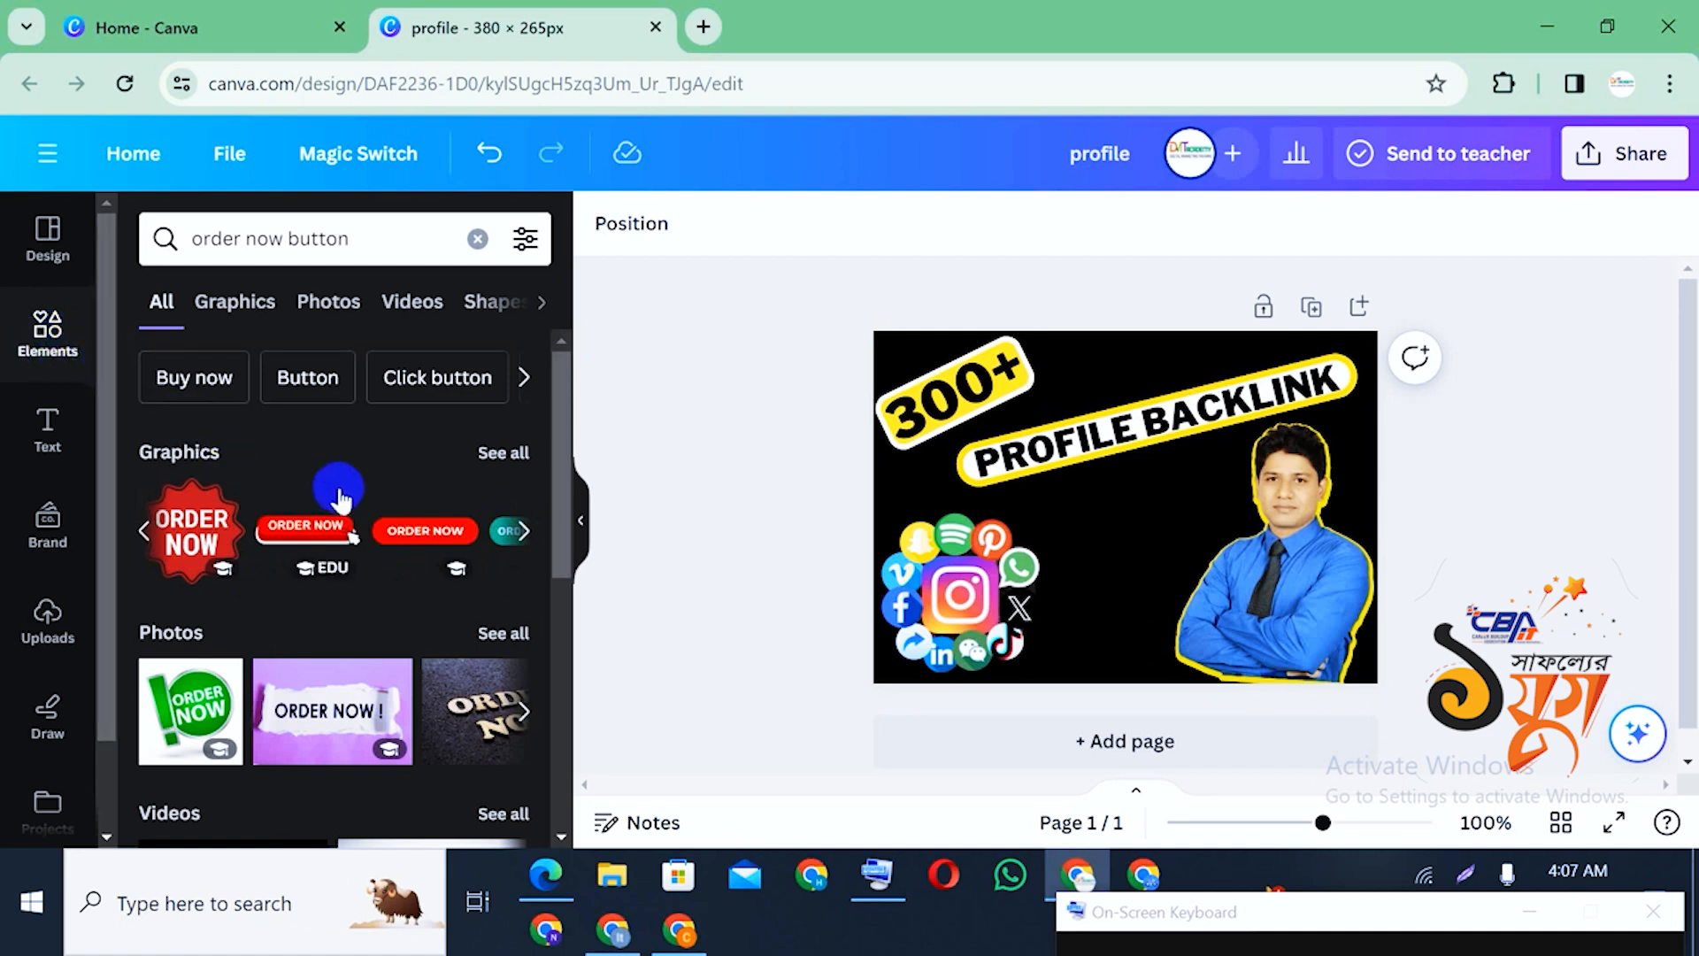
click(350, 529)
drag(1141, 526, 1155, 561)
mouse_move(1241, 594)
mouse_down()
mouse_move(1186, 533)
mouse_move(1214, 583)
mouse_up()
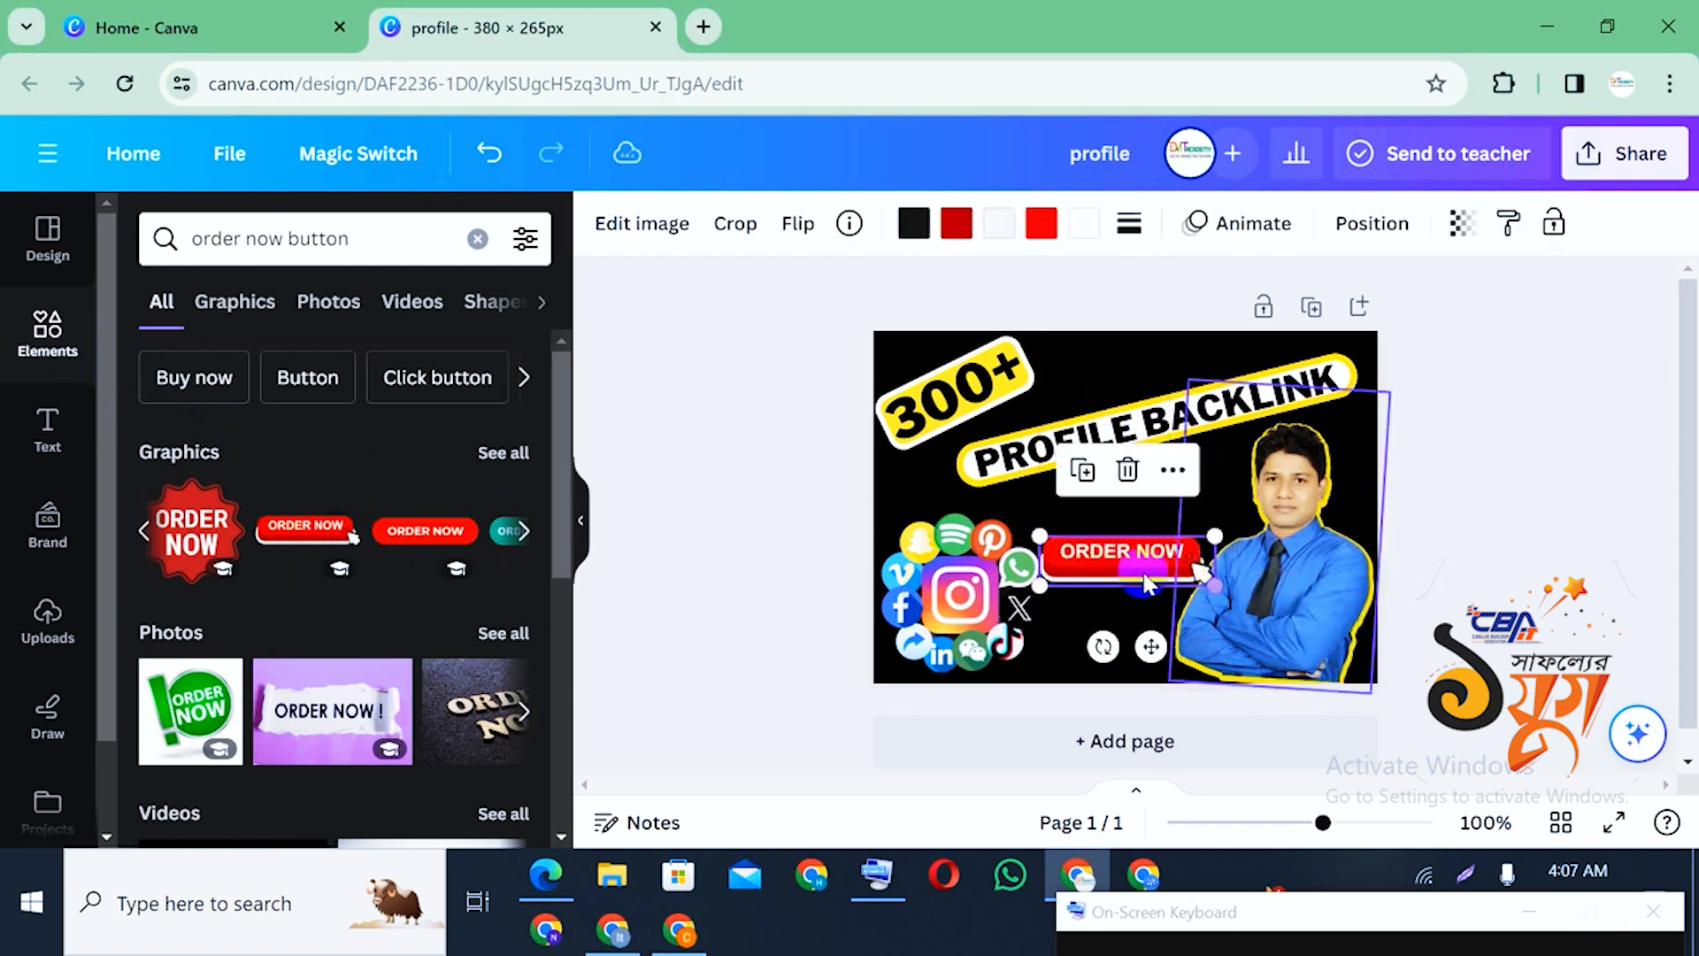
Tilt the "ORDER NOW" button upward to the right, move it lower beside the portrait, and move the social icons image up
drag(1100, 646, 1136, 650)
drag(1129, 569, 1122, 615)
click(981, 564)
drag(980, 563, 982, 529)
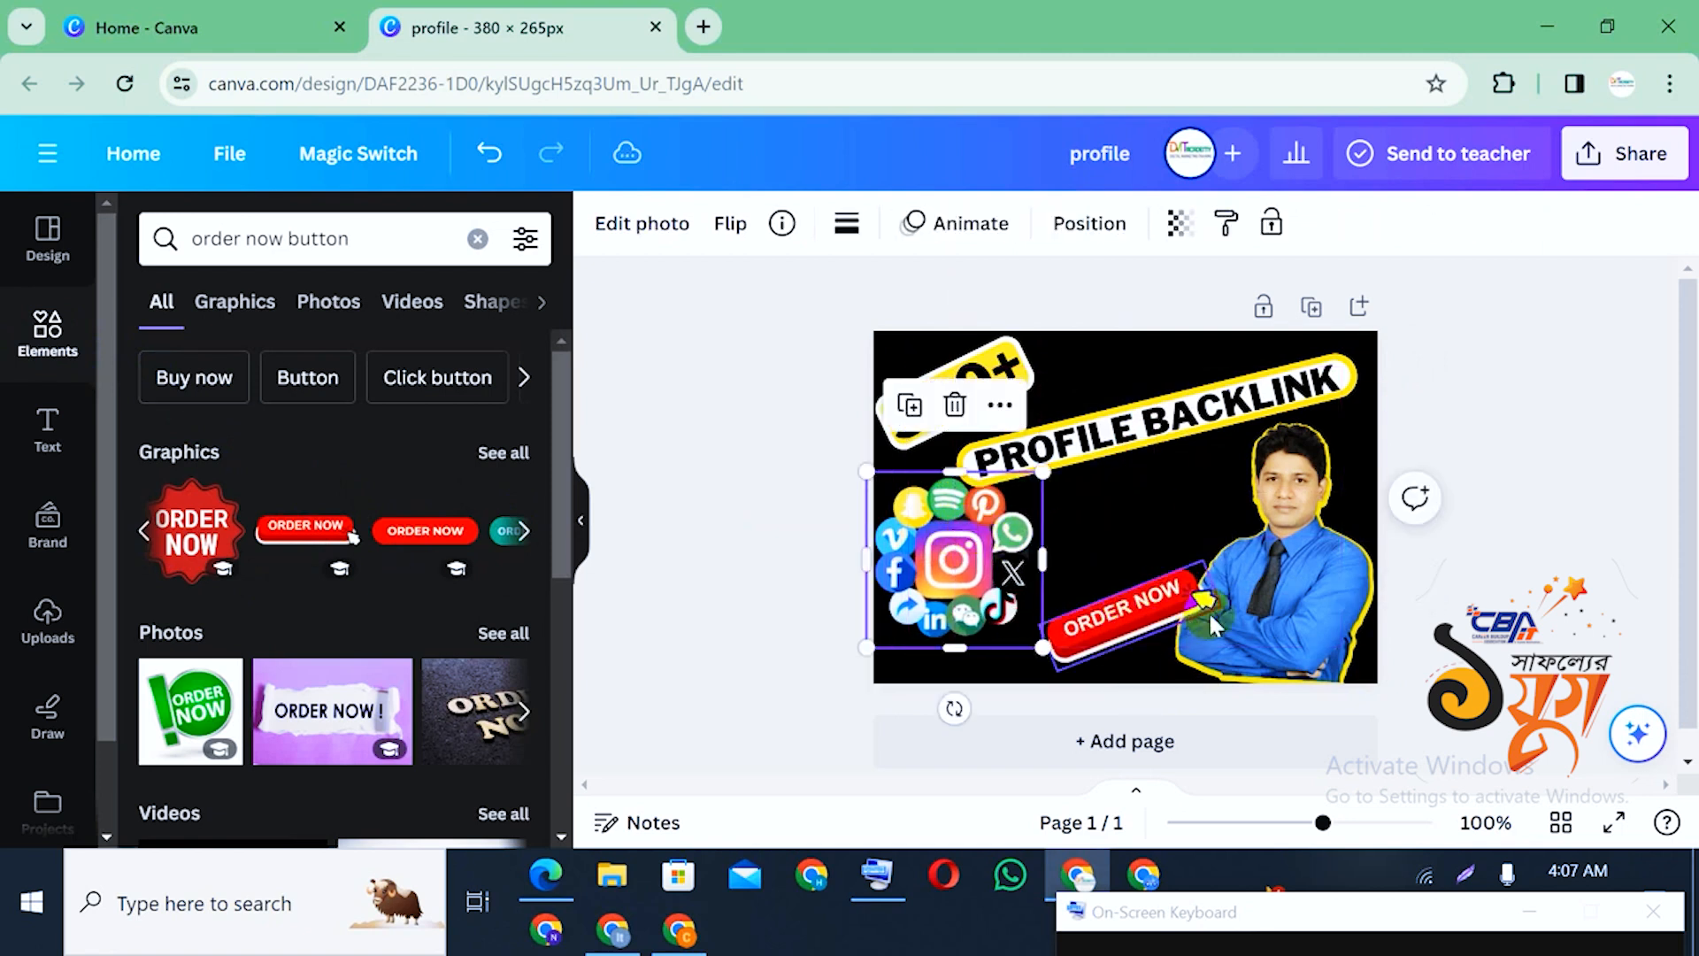
Rotate the "ORDER NOW" button back to horizontal and move it to the page's bottom edge beside the portrait
click(1208, 611)
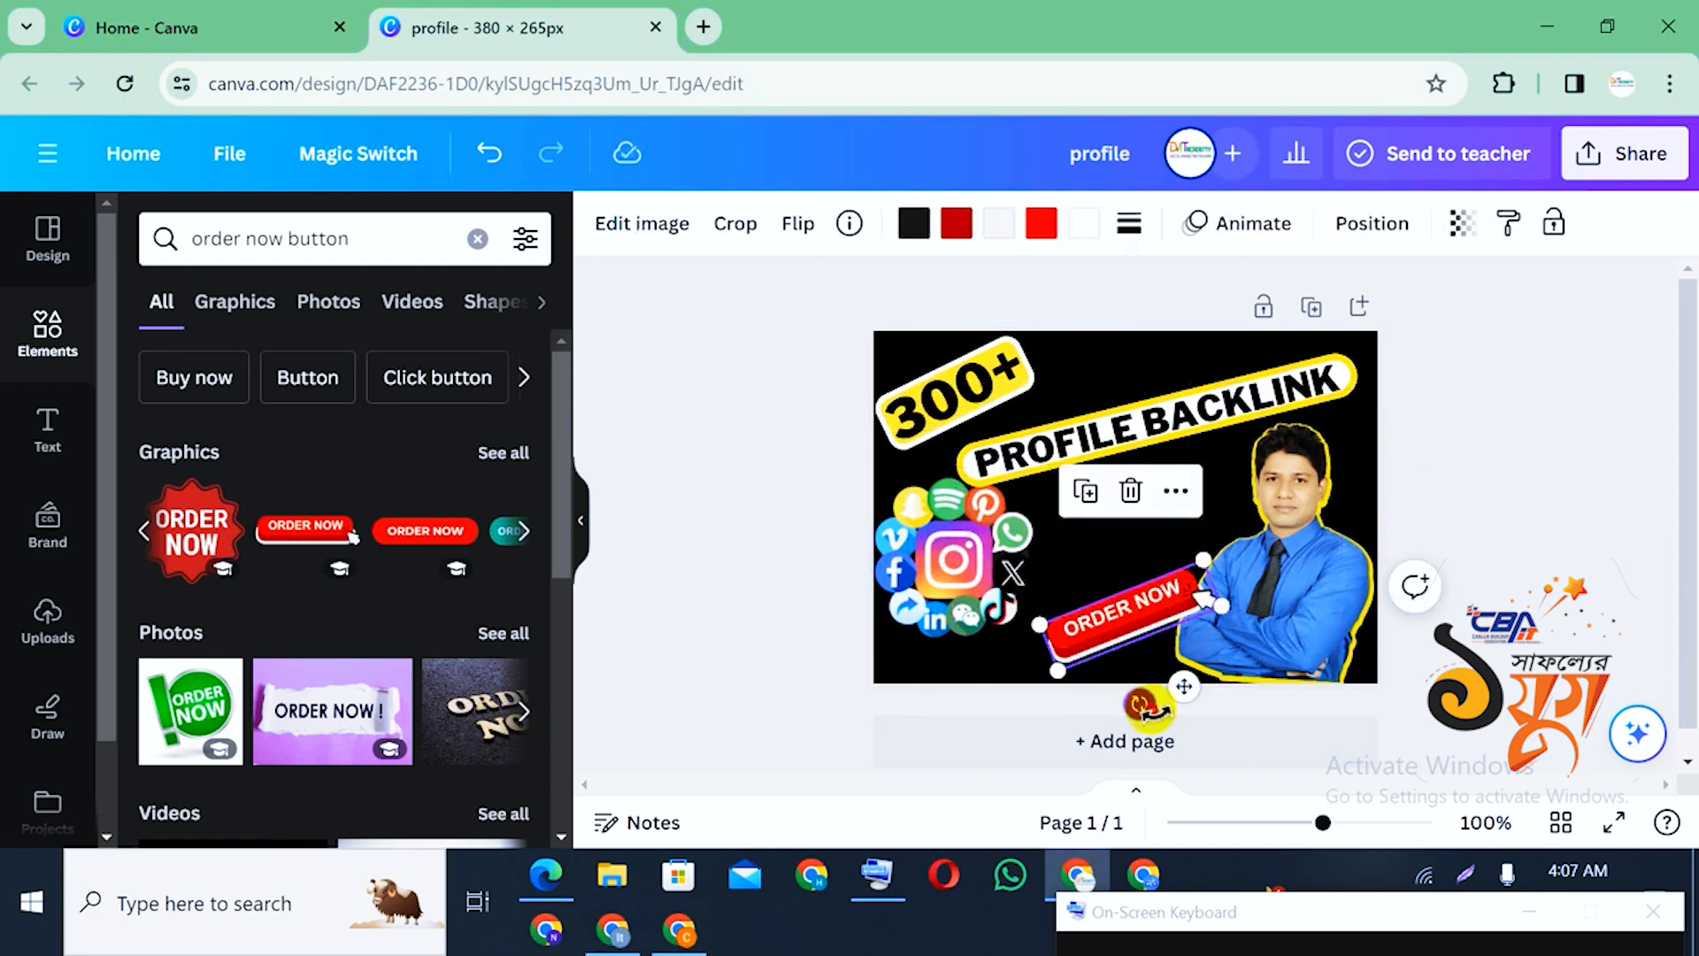
drag(1148, 703, 1122, 742)
drag(1112, 601, 1086, 657)
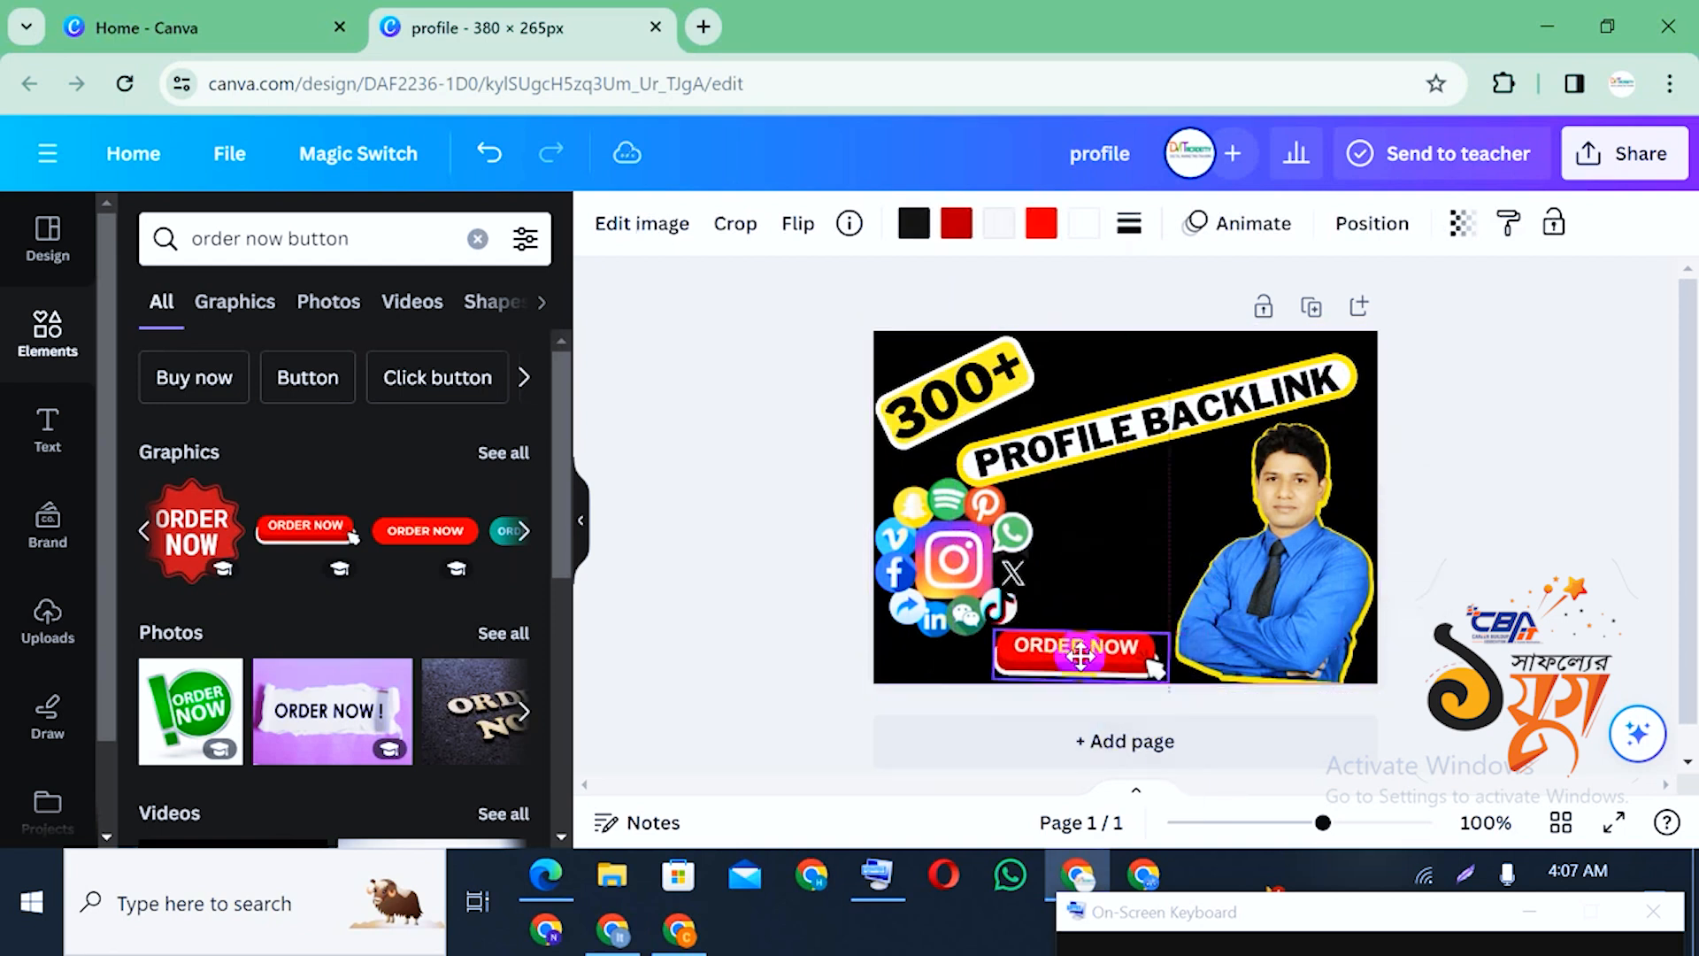
Shrink the social icons image slightly and position it inward from the page's left edge, above the "ORDER NOW" button
drag(961, 561, 913, 517)
drag(943, 592, 919, 568)
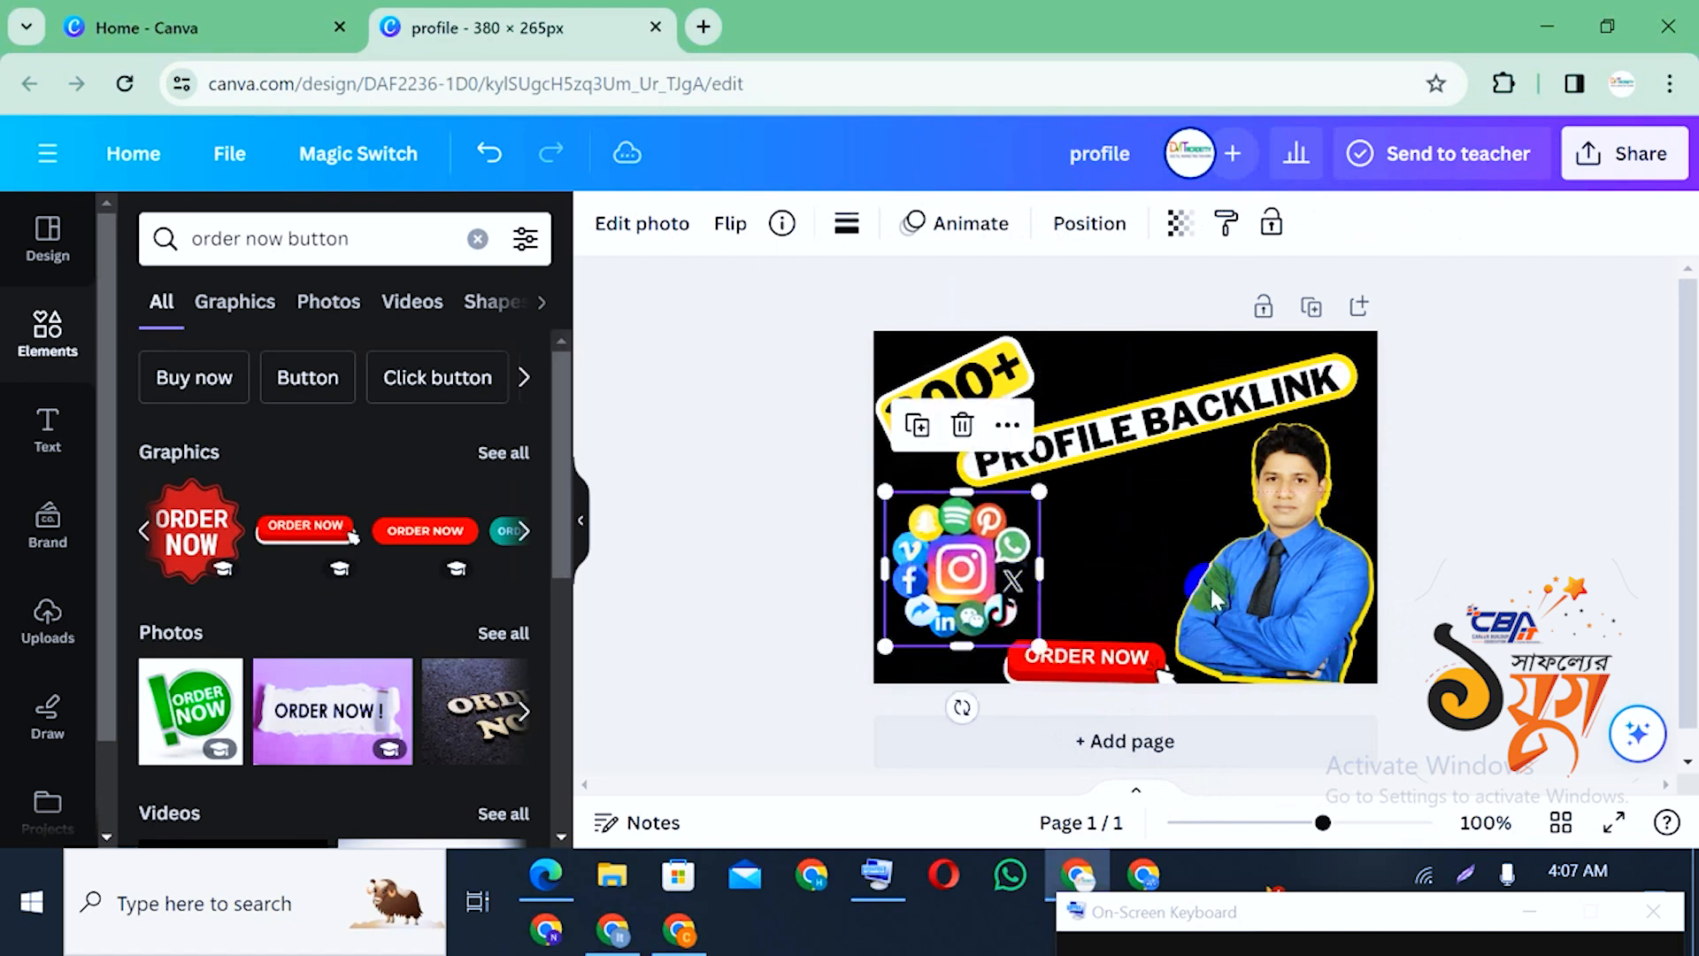
click(1538, 567)
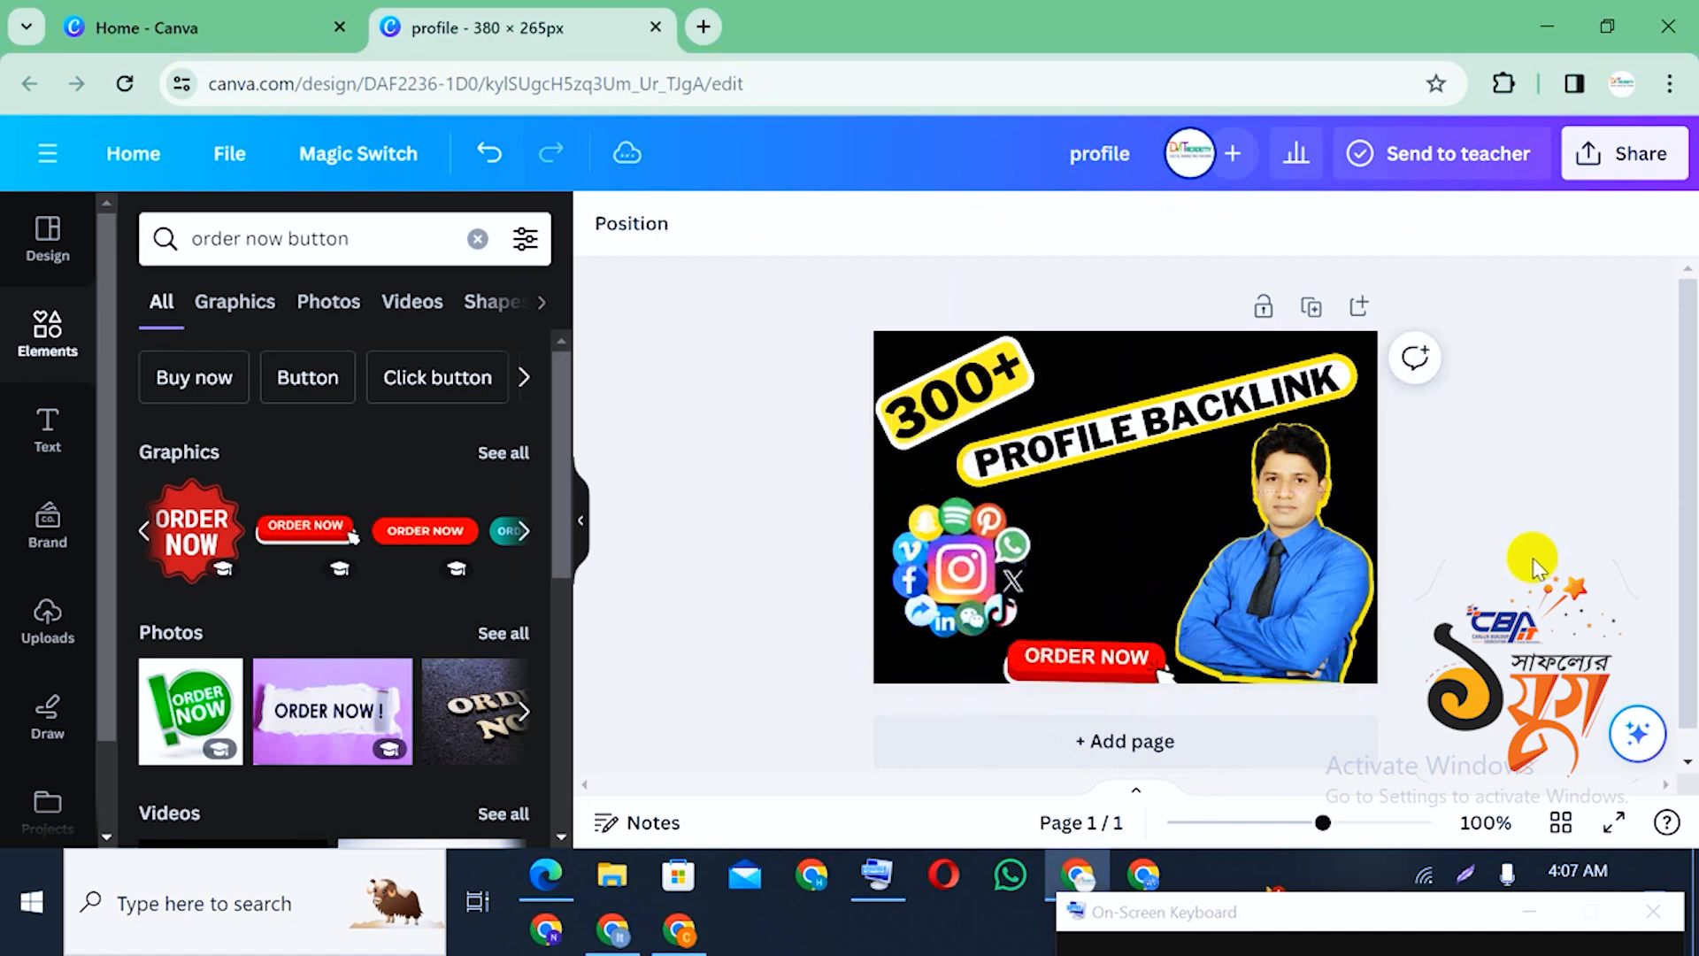
Try placing a copy of the "300+" text in the empty area between the social icons and the portrait
click(1023, 387)
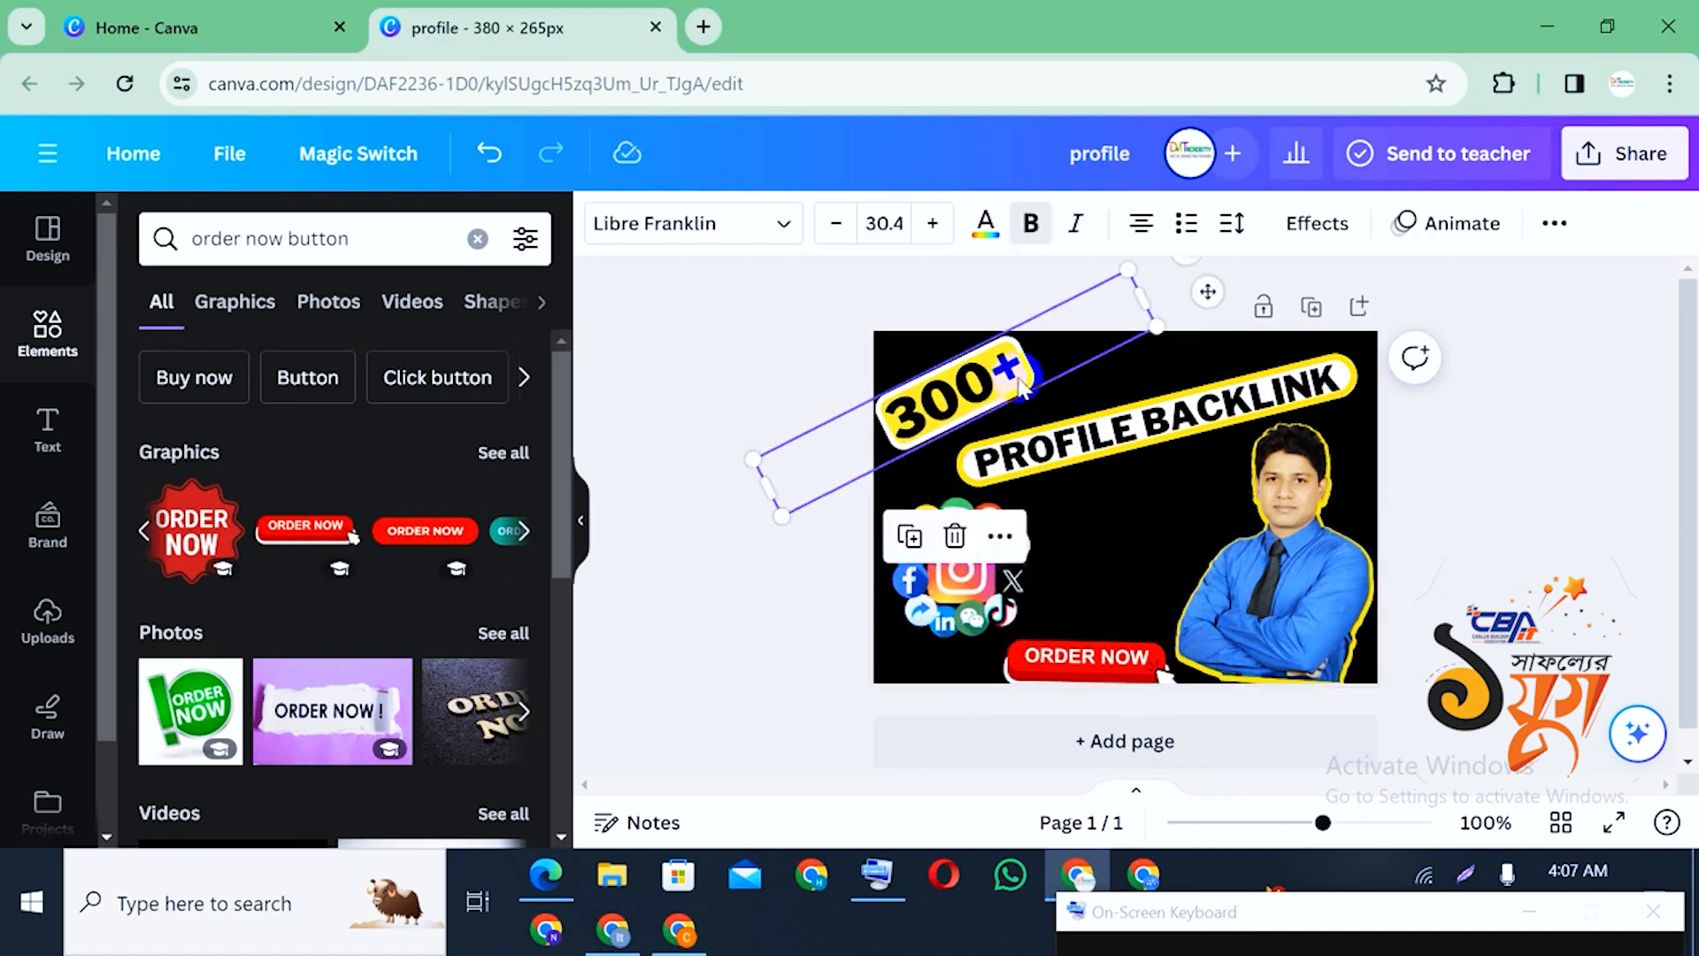
drag(1023, 386, 1146, 571)
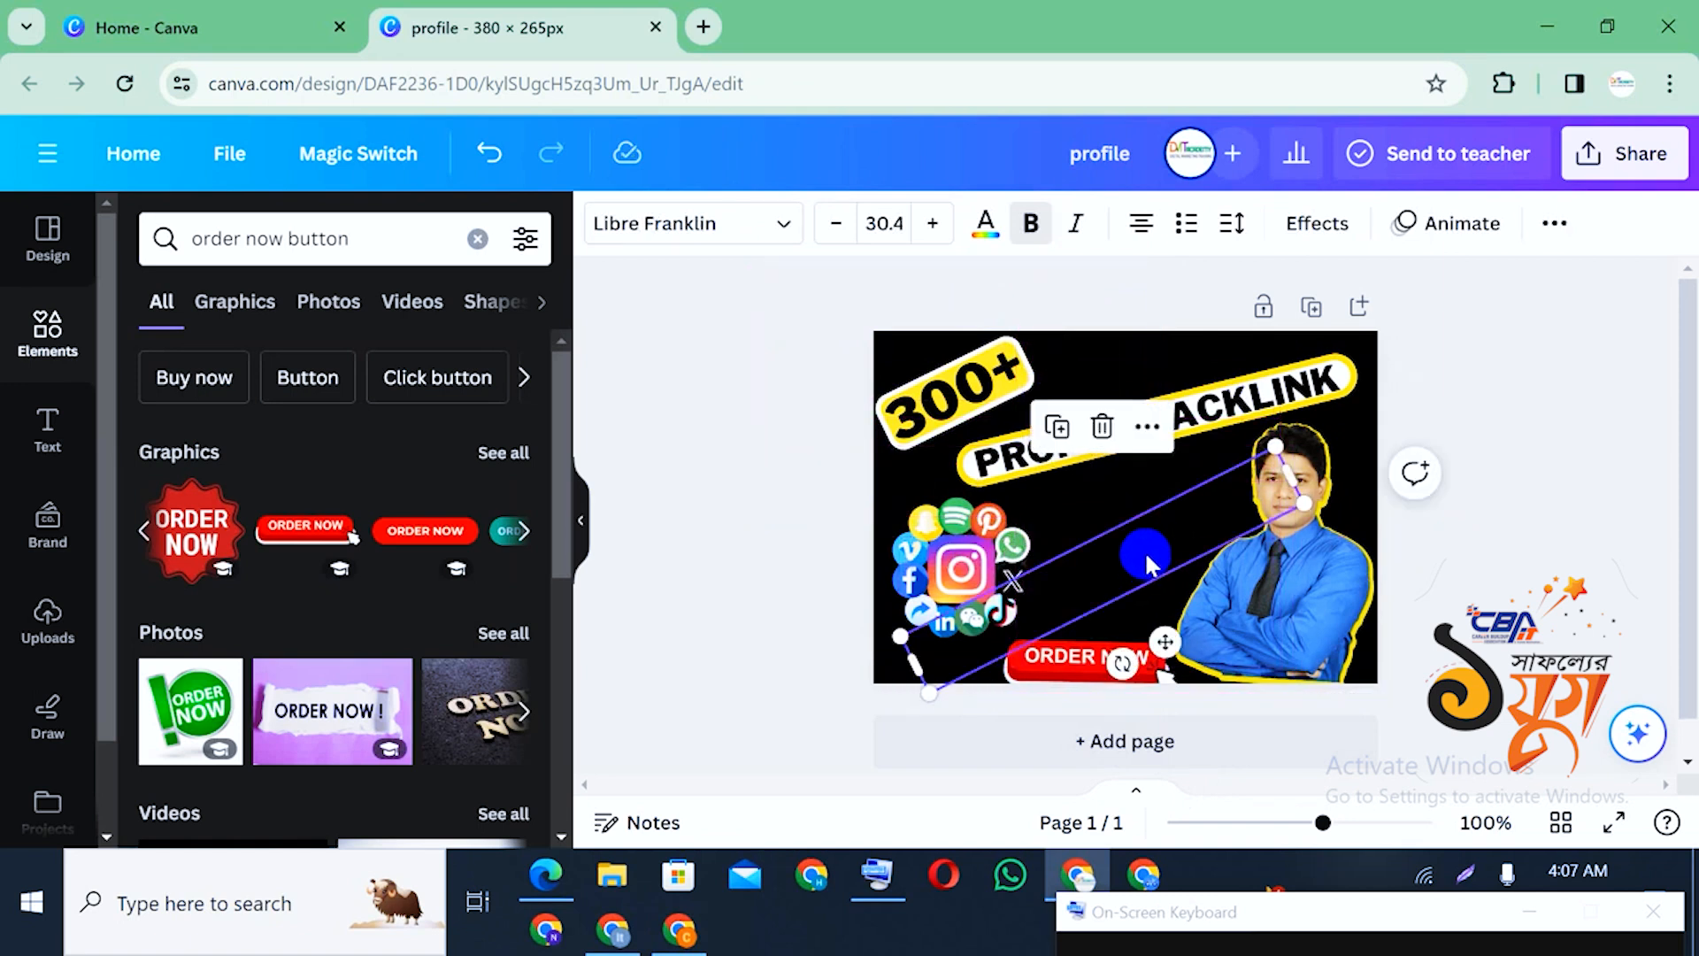
click(1144, 545)
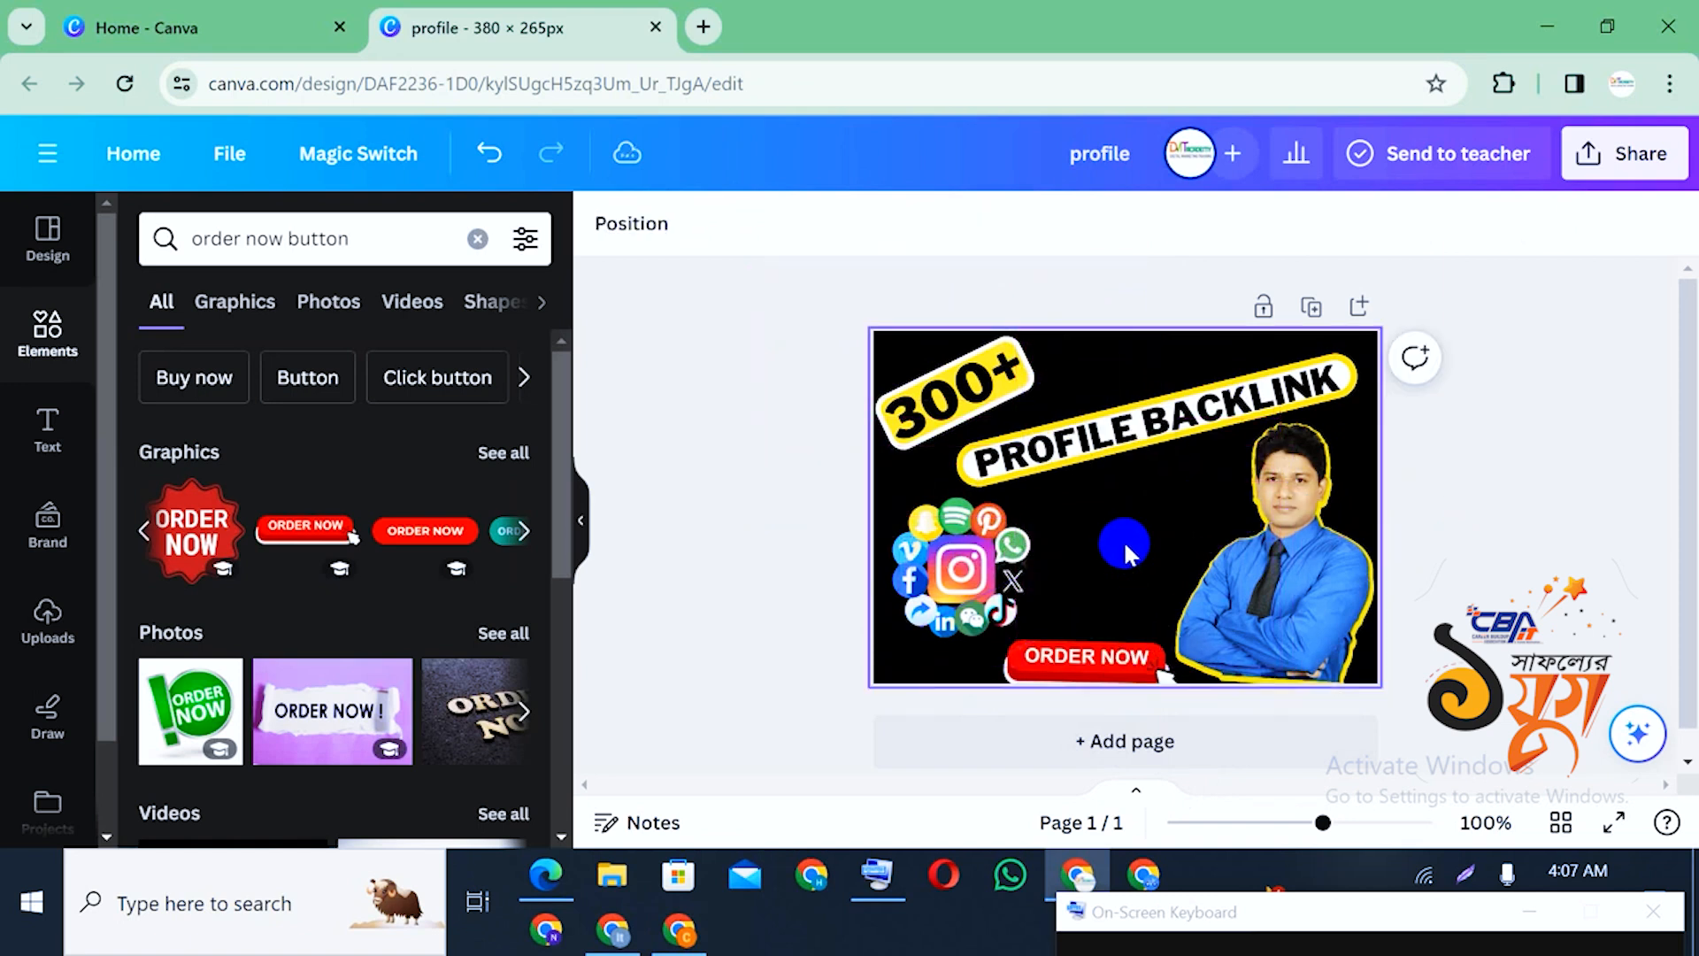
Browse the element categories and check the Shapes results for "order now button"
click(55, 531)
click(40, 332)
scroll(289, 400, down, 5)
scroll(292, 400, up, 5)
click(299, 316)
click(537, 310)
click(259, 315)
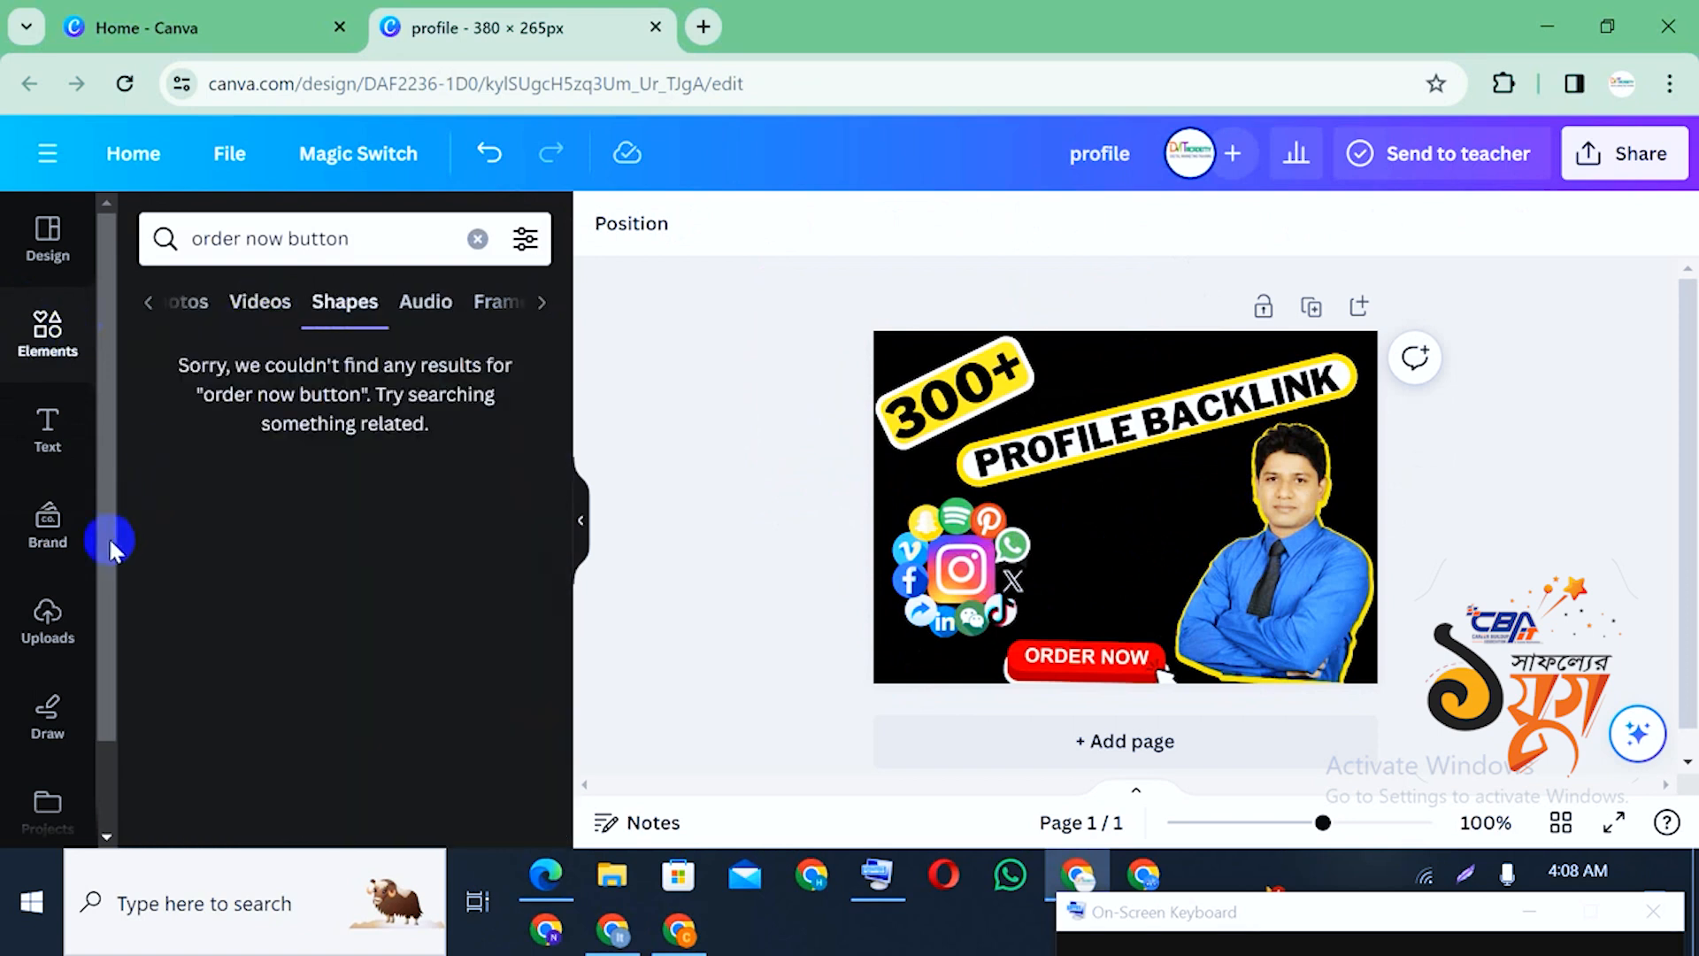
click(146, 302)
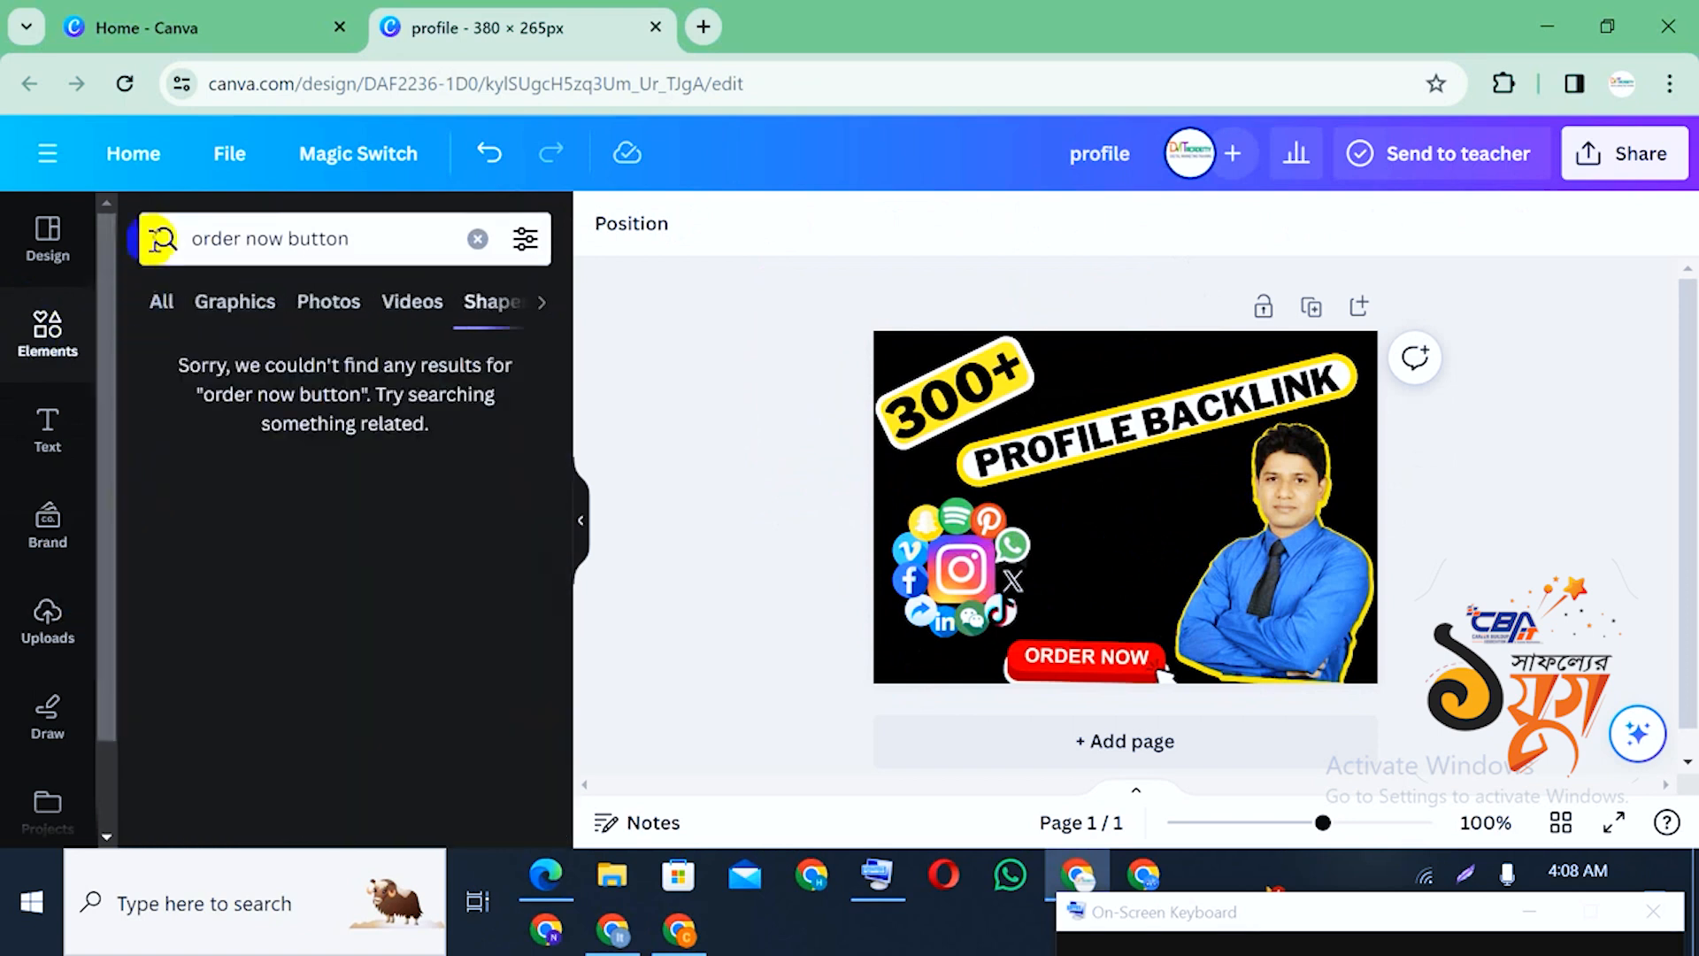
click(39, 350)
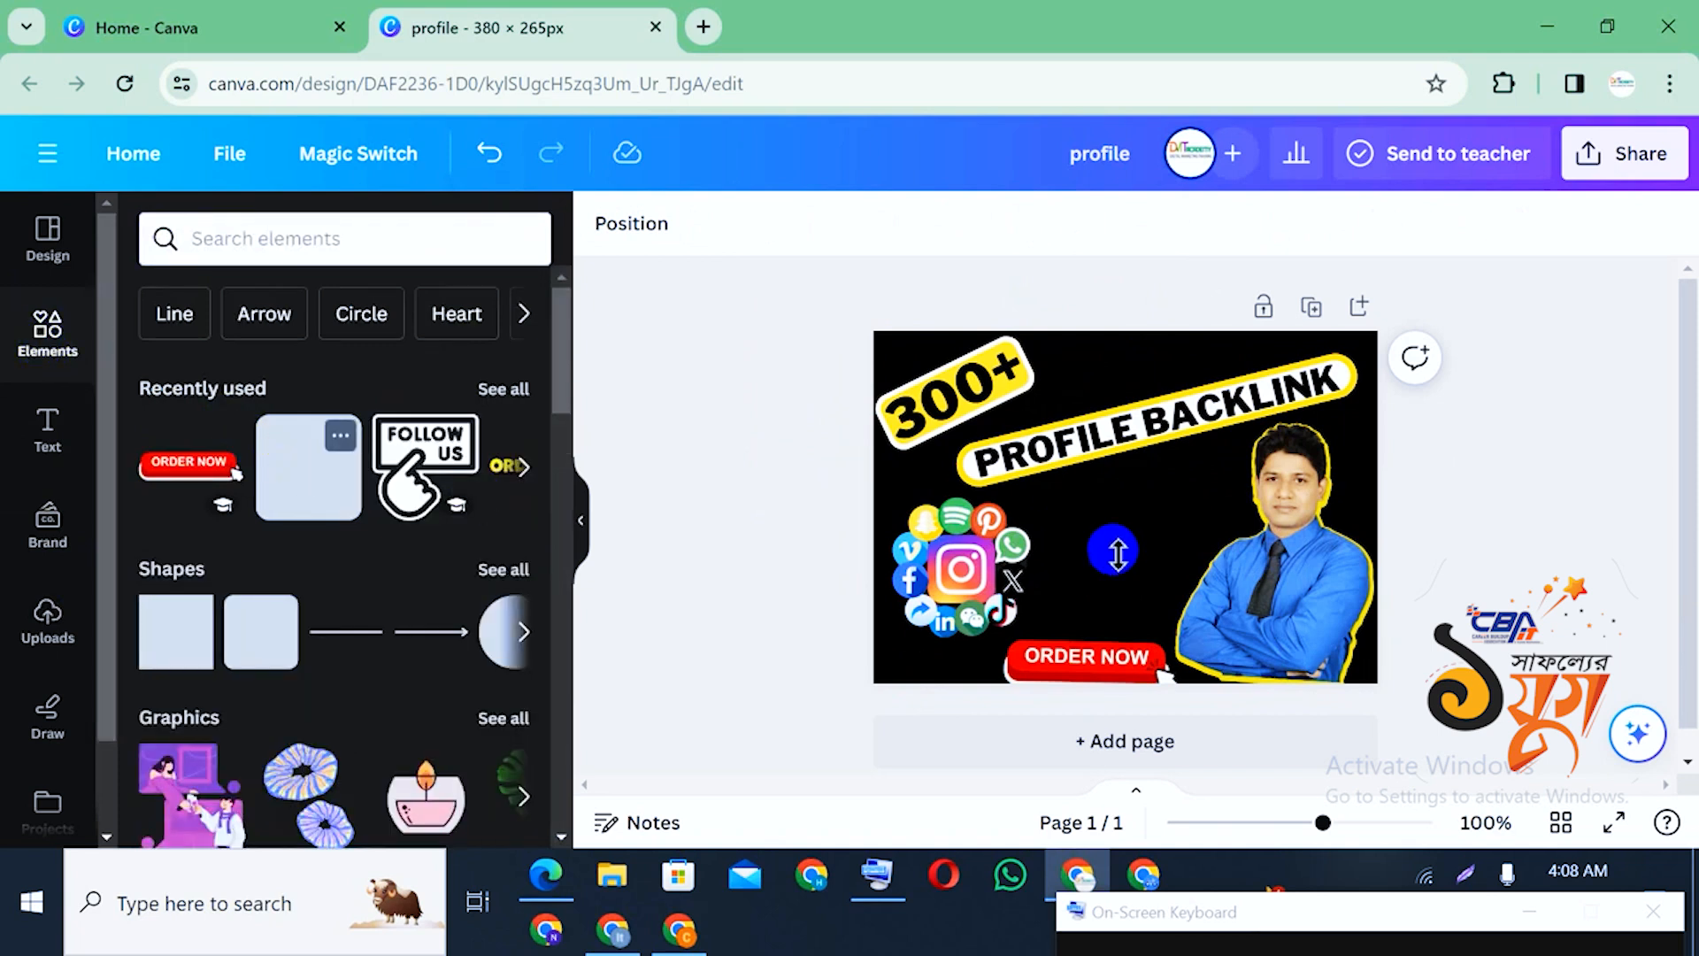
drag(1127, 460, 1232, 569)
click(1158, 553)
key(Delete)
Move the social icons image slightly to the right, keeping it below the slanted labels
drag(997, 548, 1020, 549)
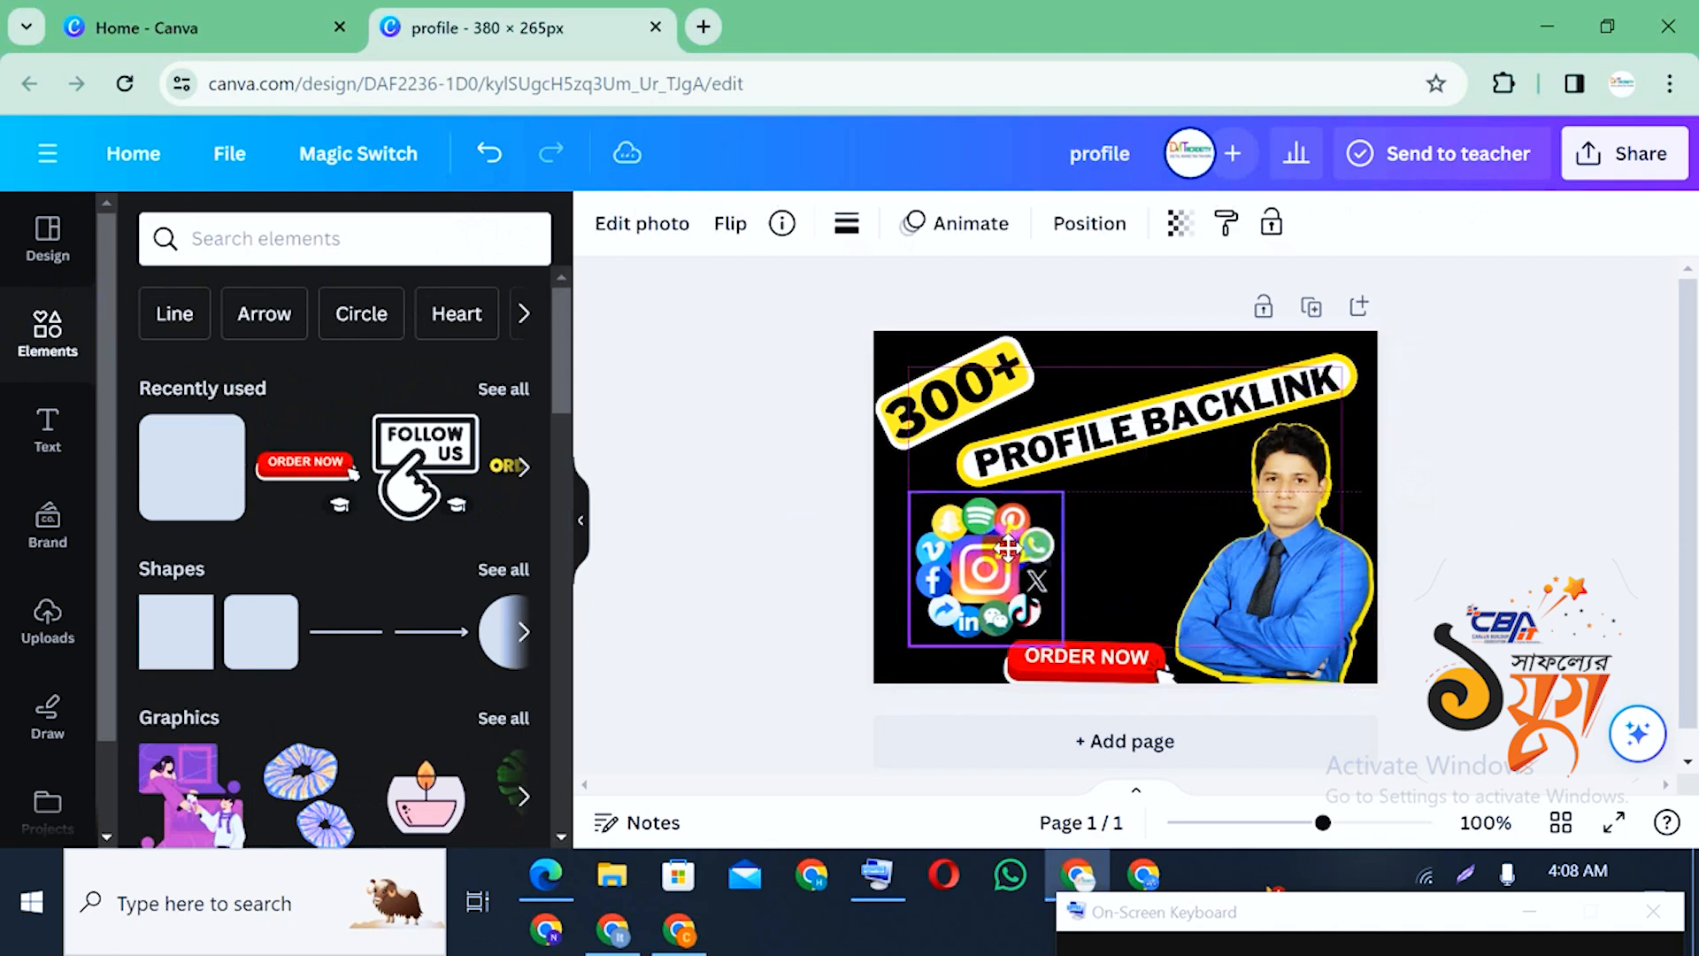
Download the profile backlink design as a PNG at 380 × 265 px
click(1540, 558)
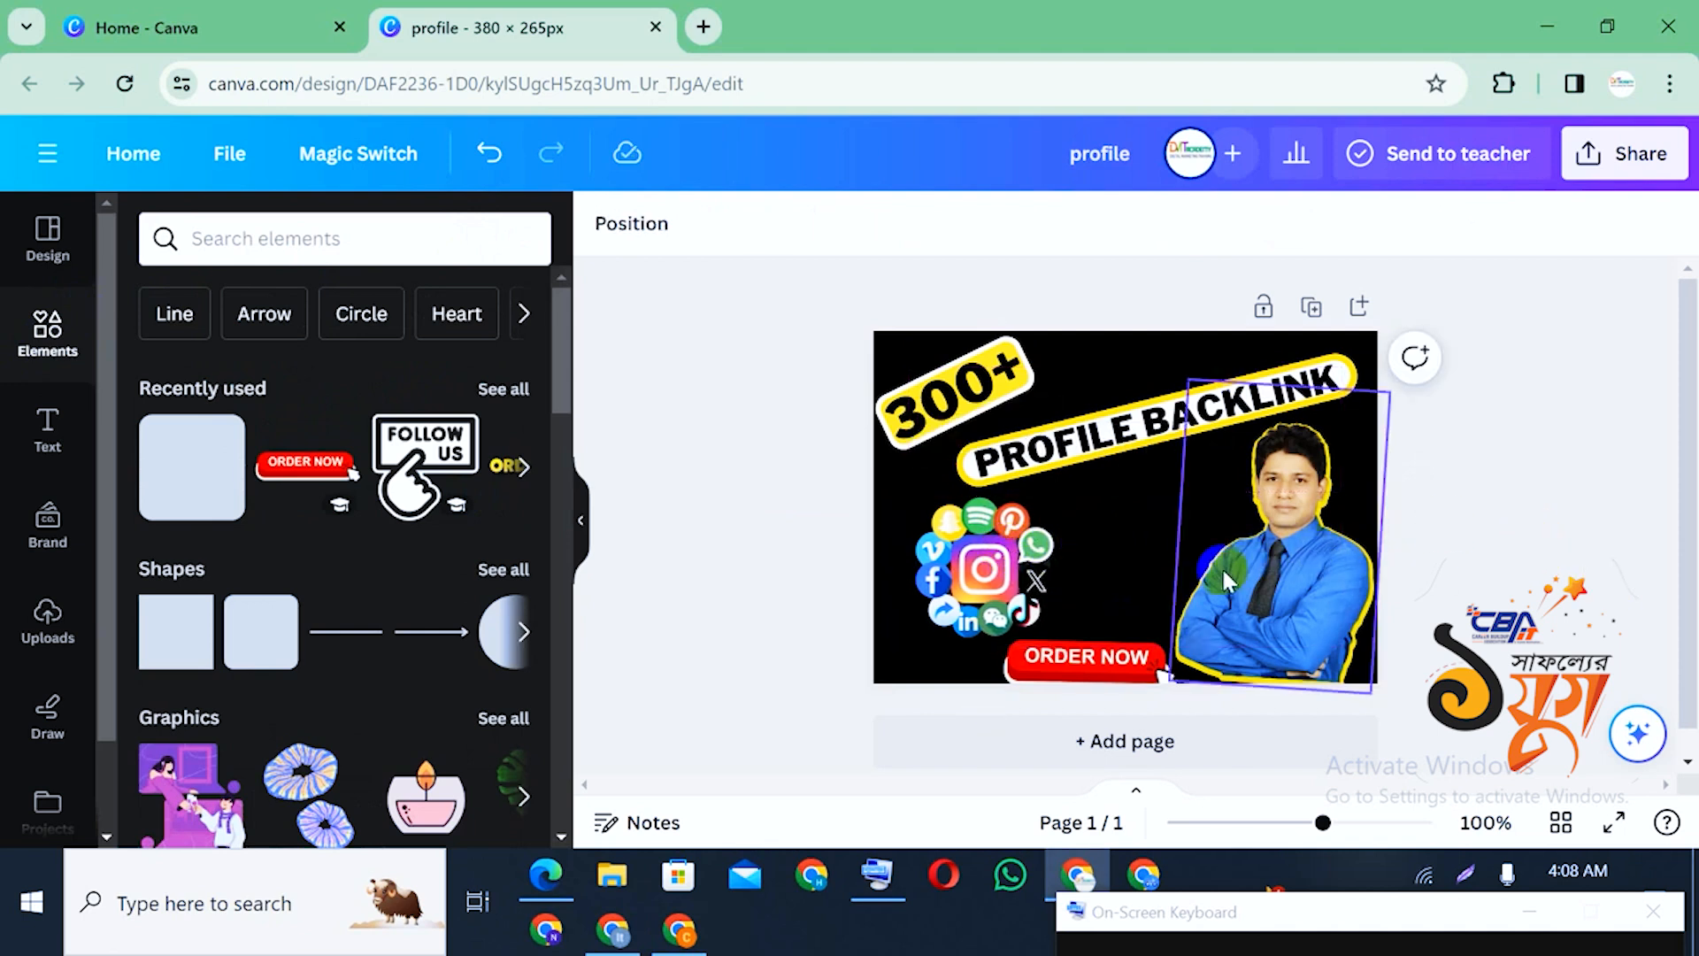
scroll(959, 484, down, 1)
scroll(1000, 575, up, 1)
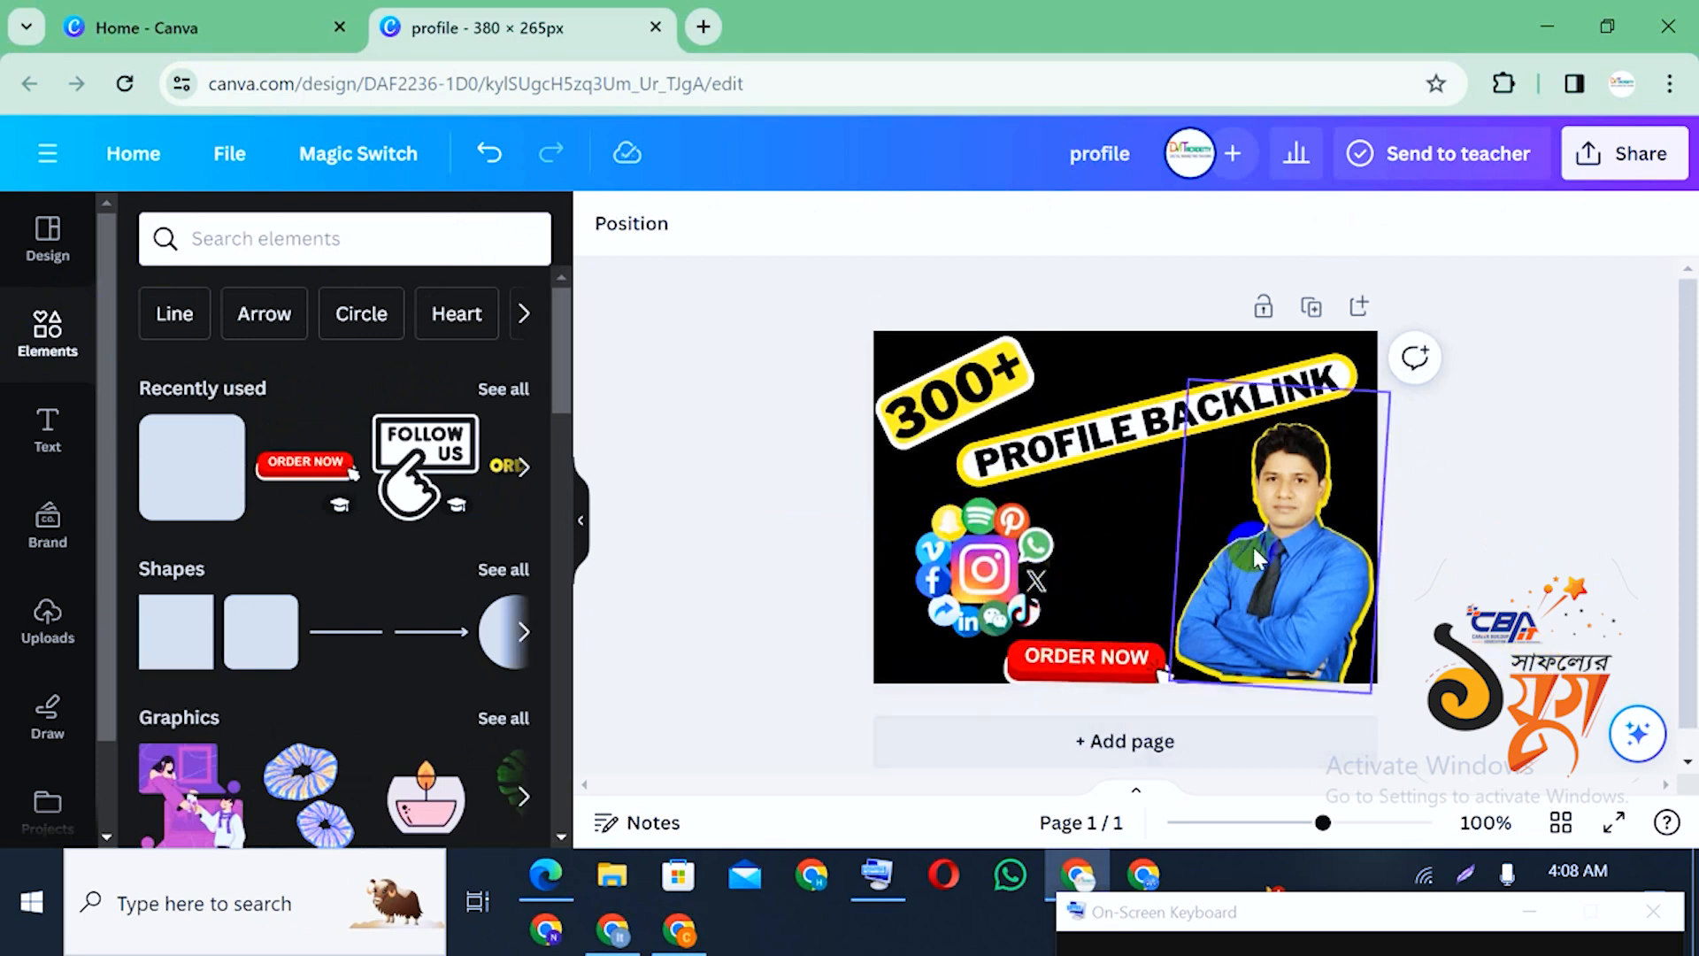
click(1636, 154)
scroll(1386, 509, down, 4)
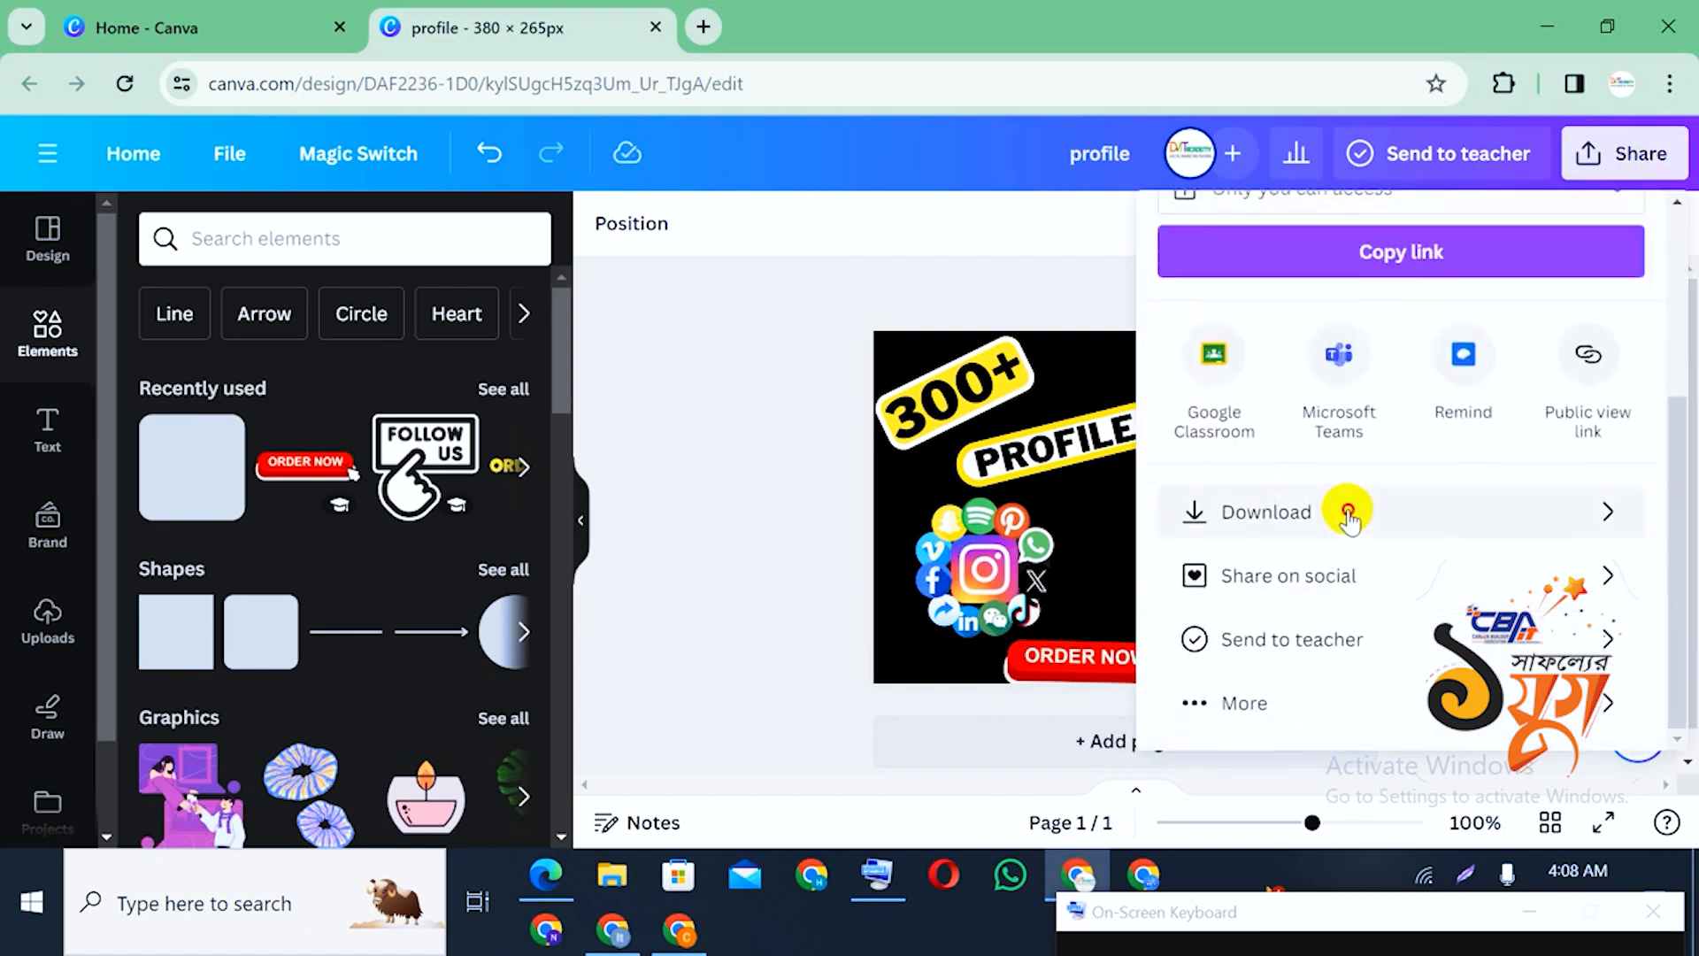
click(1346, 508)
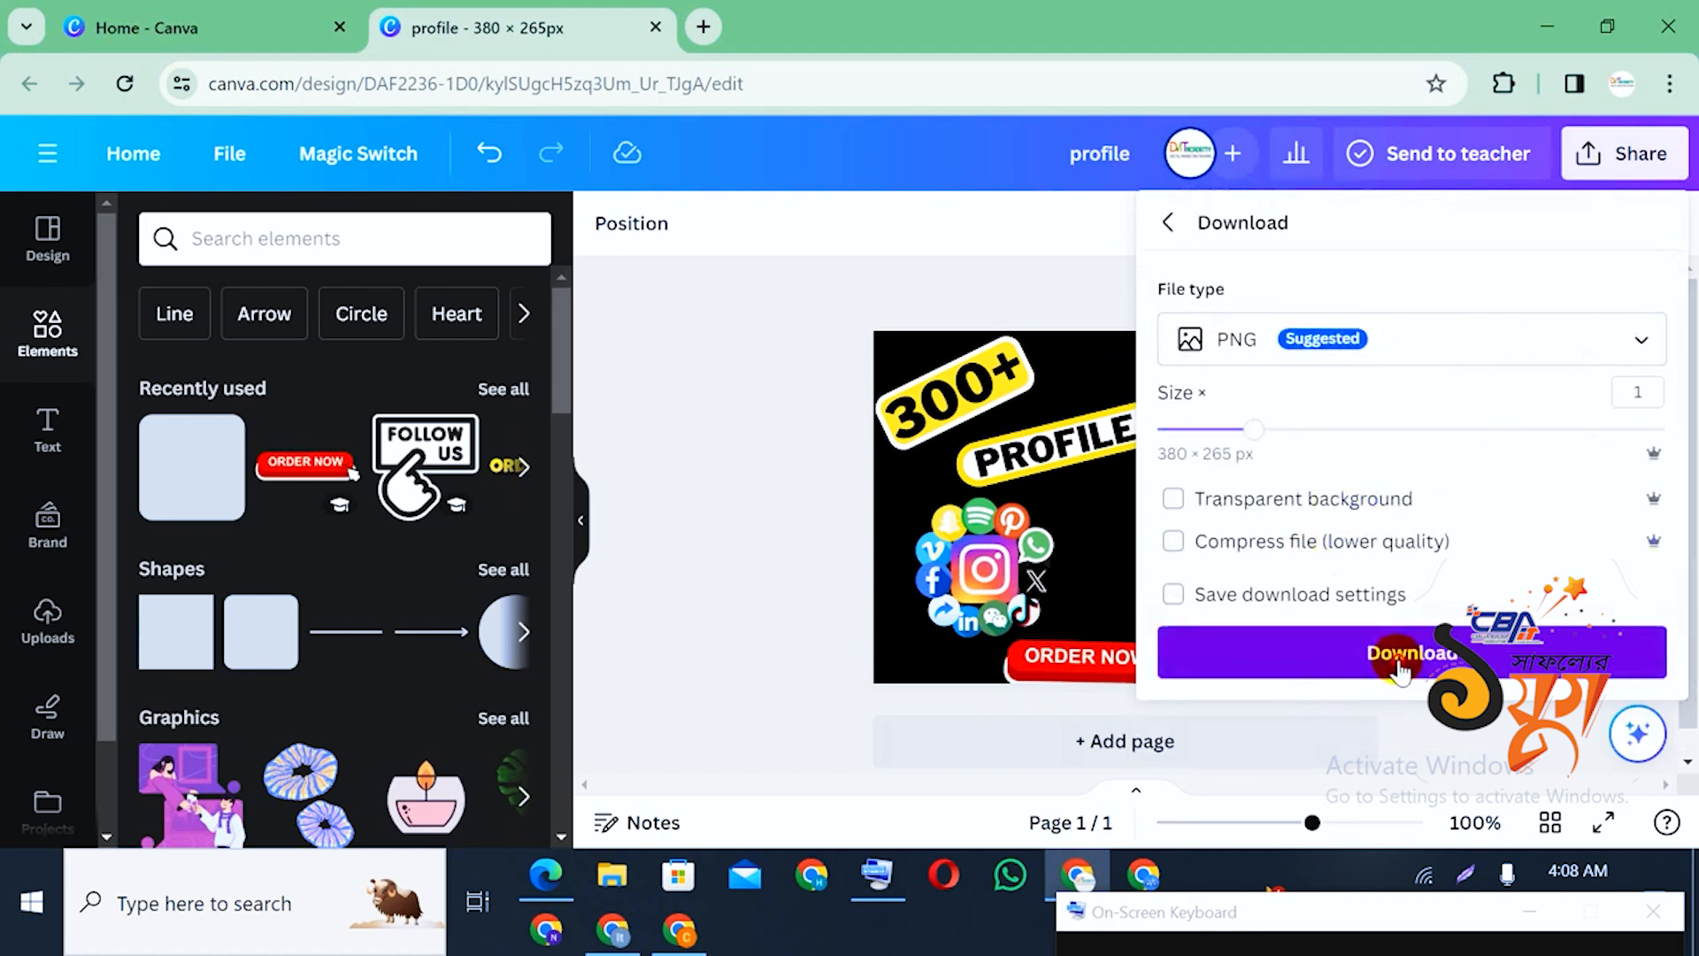
click(1460, 651)
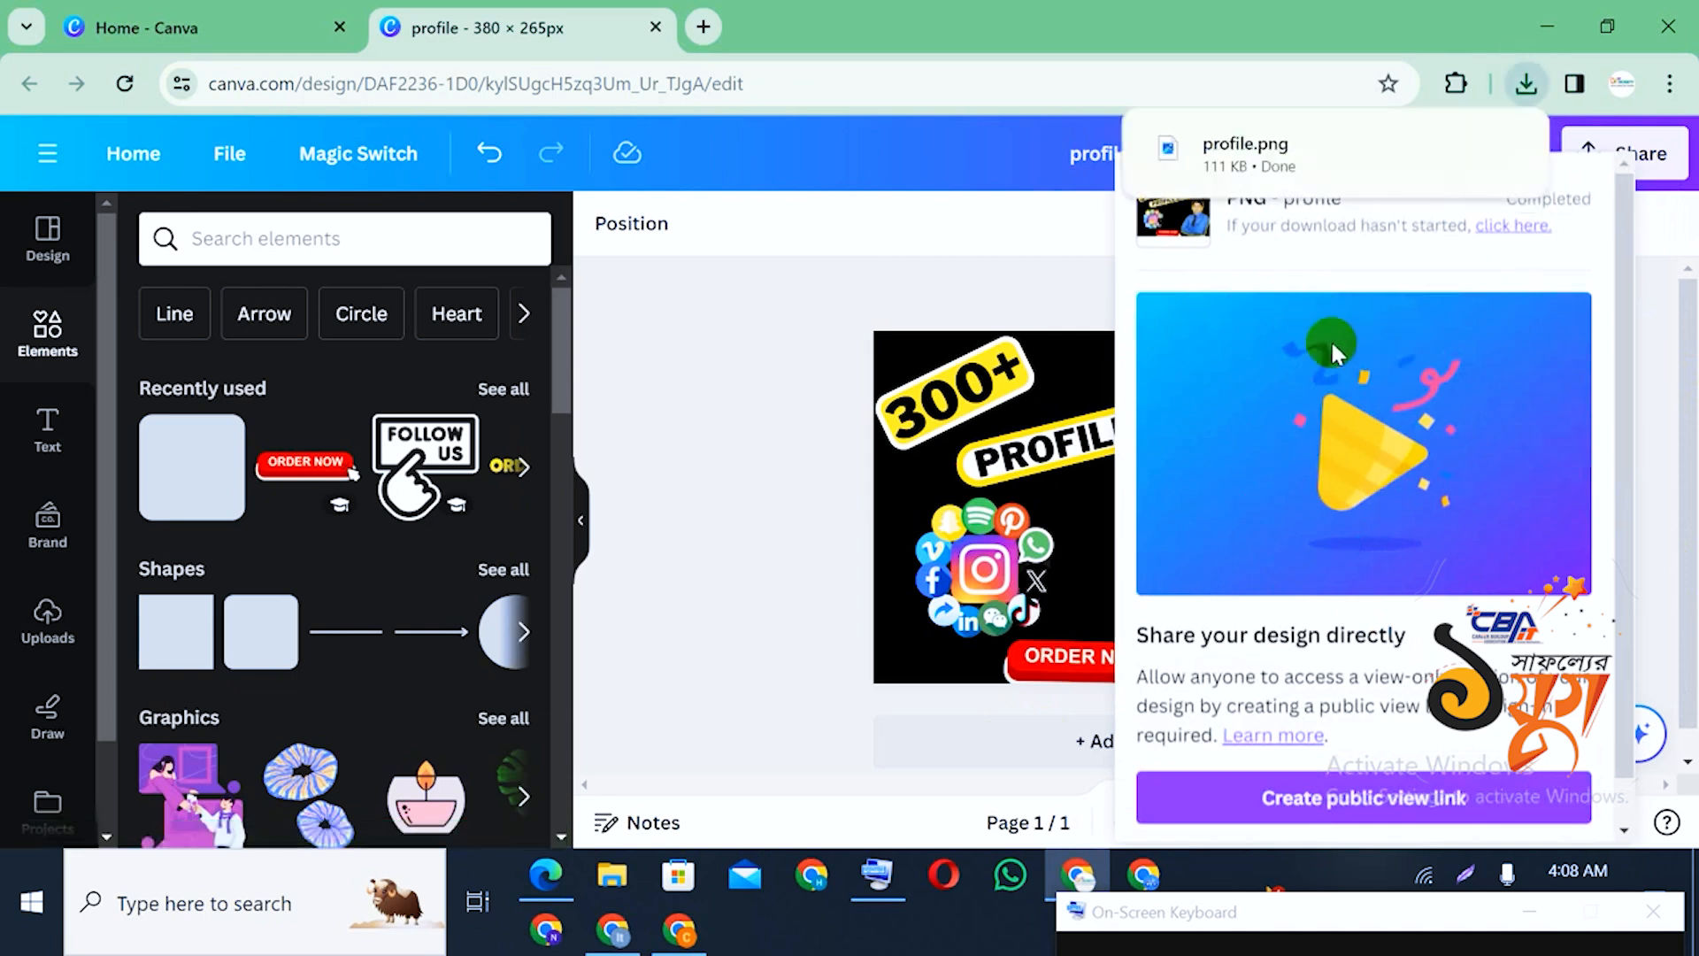
Open the downloaded profile.png, examine the text, icons and portrait at several magnifications, and close the image
click(1325, 159)
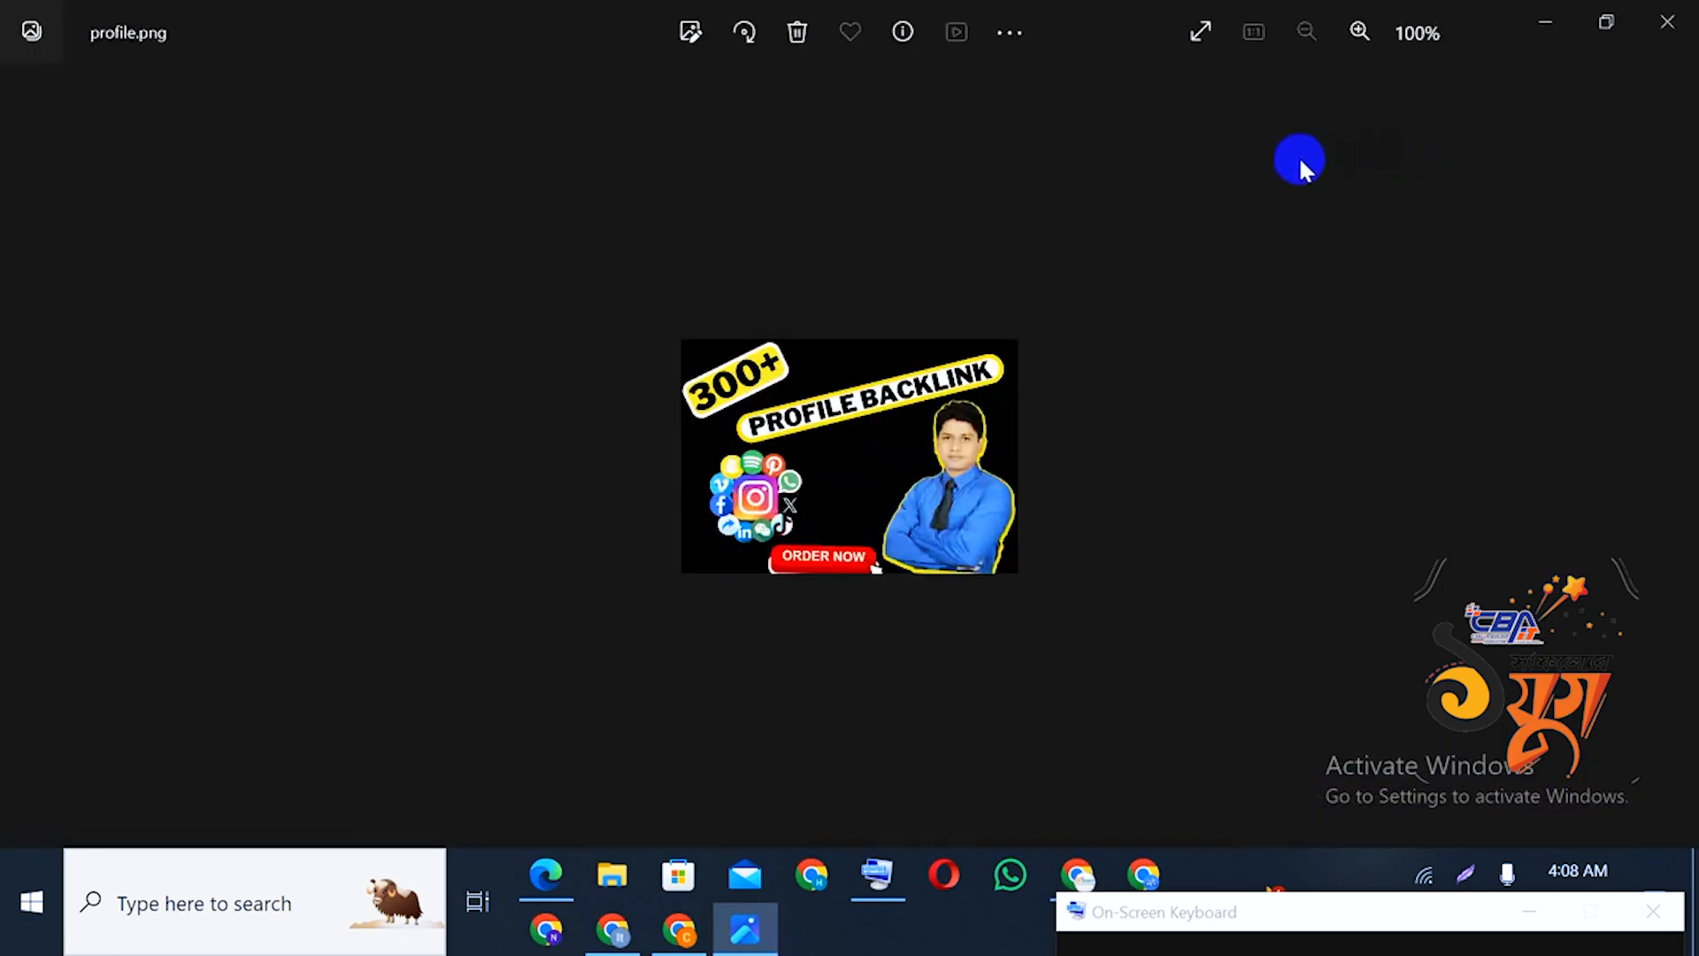
scroll(967, 538, up, 5)
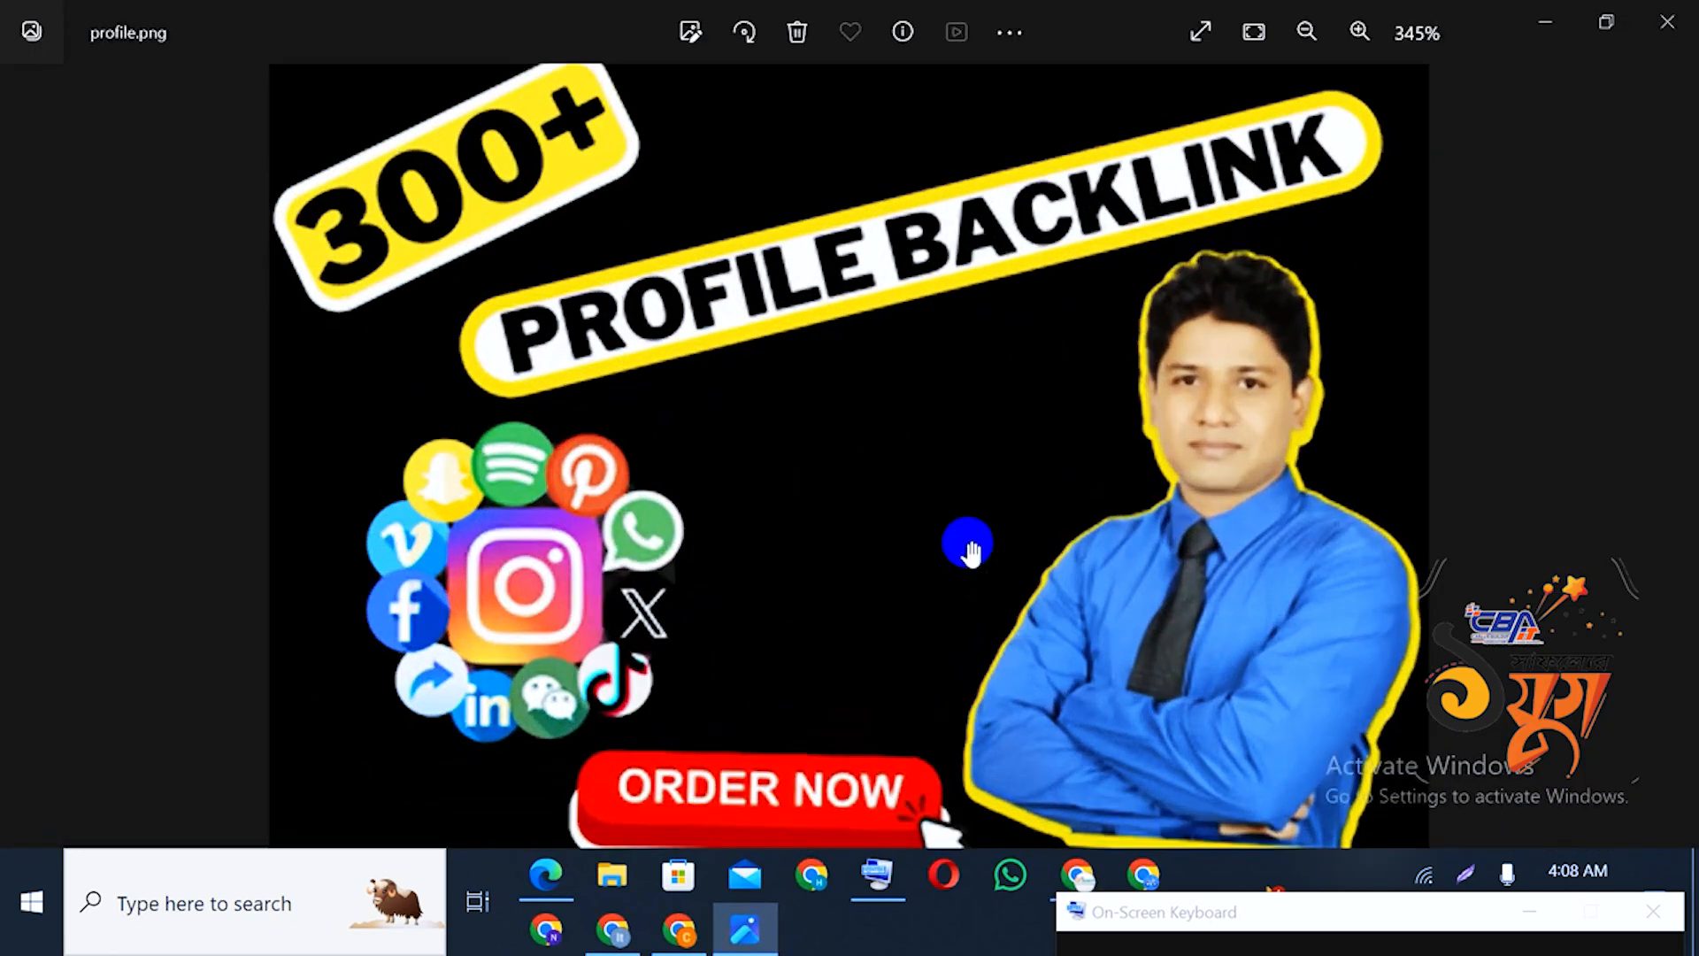
scroll(968, 549, down, 2)
scroll(968, 549, up, 3)
scroll(966, 550, down, 4)
scroll(965, 550, up, 3)
scroll(956, 552, down, 2)
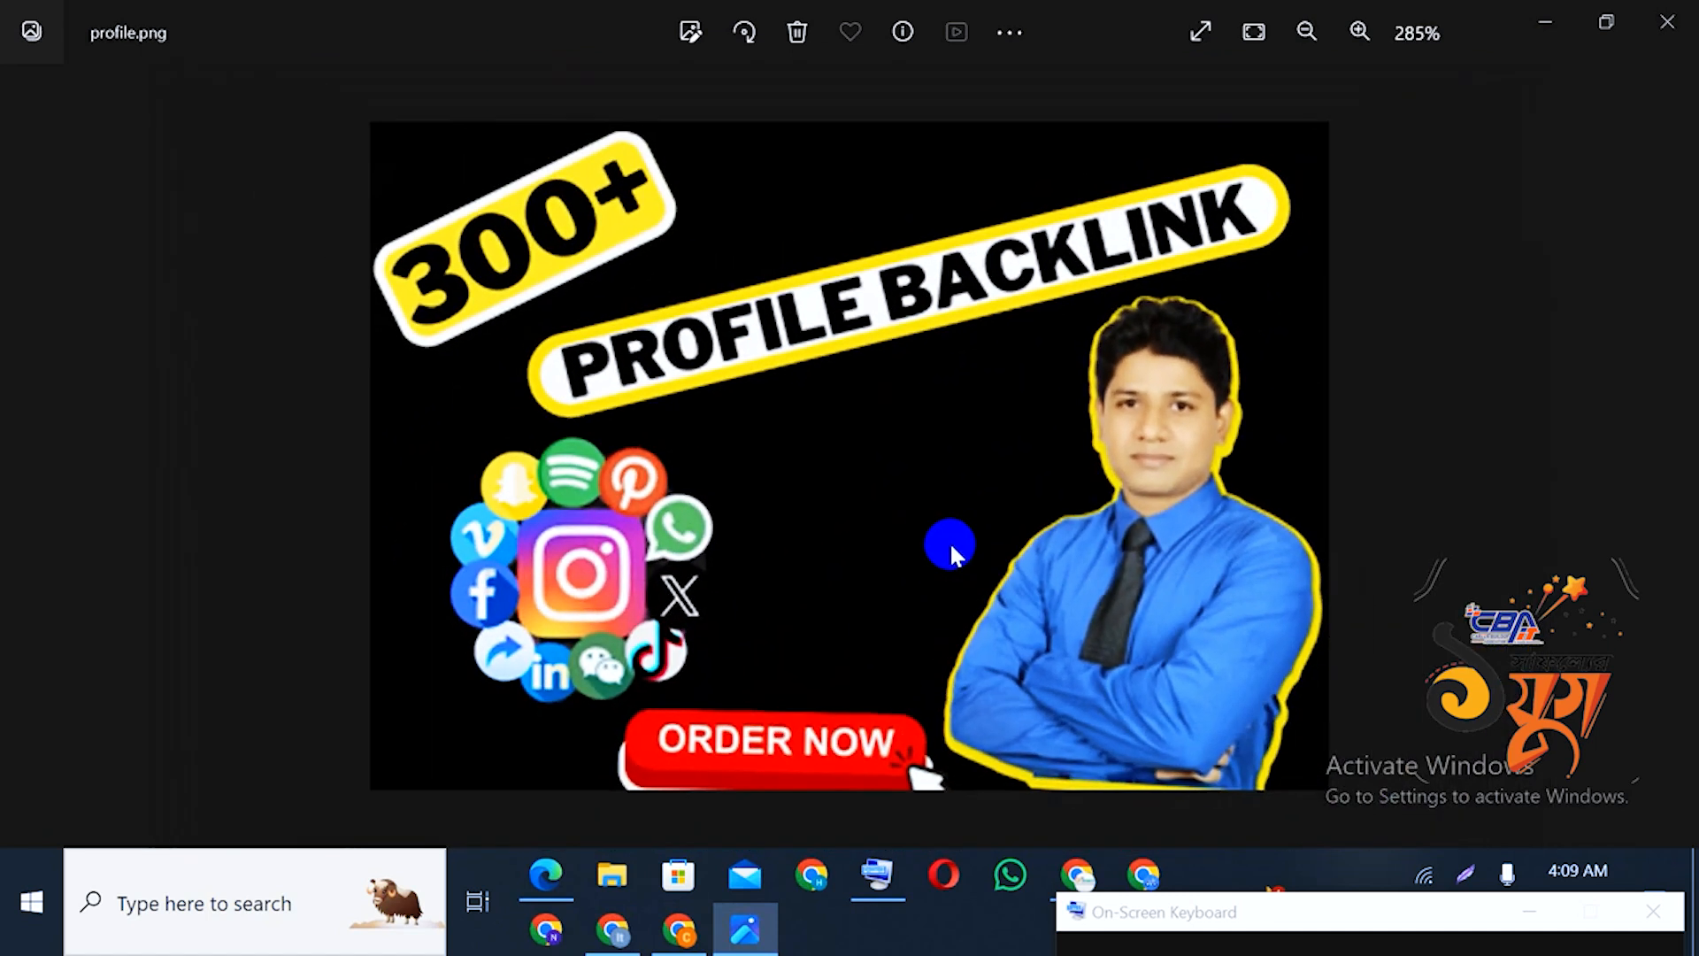
scroll(937, 539, down, 1)
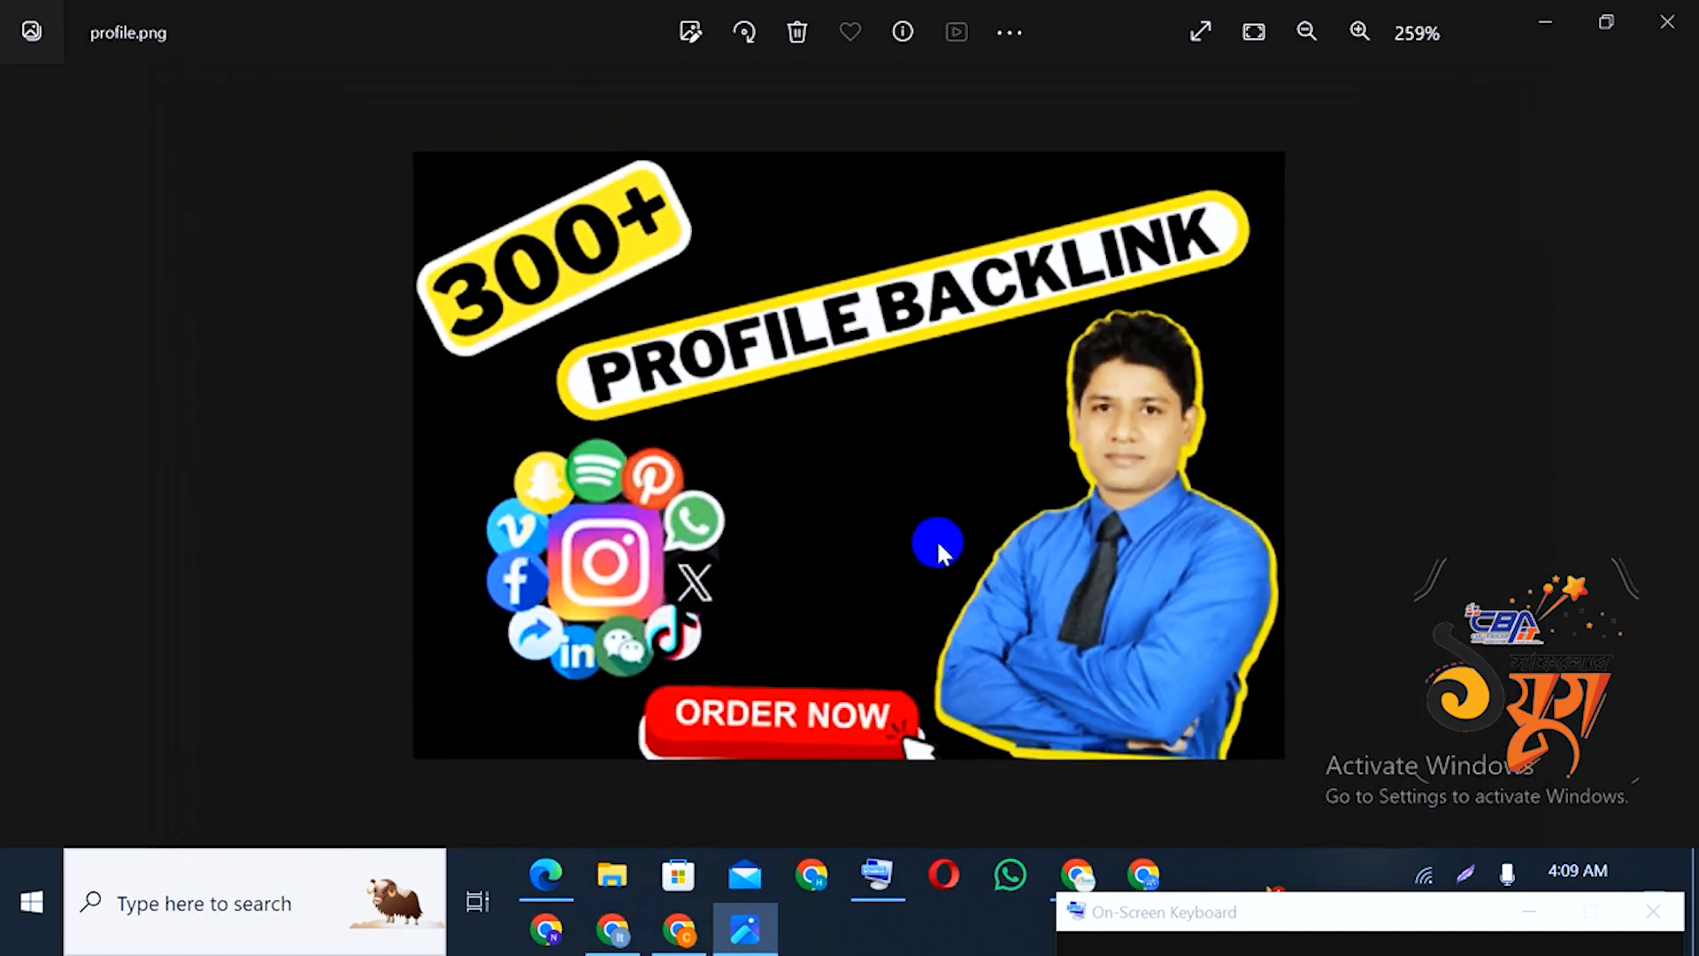
scroll(930, 544, up, 4)
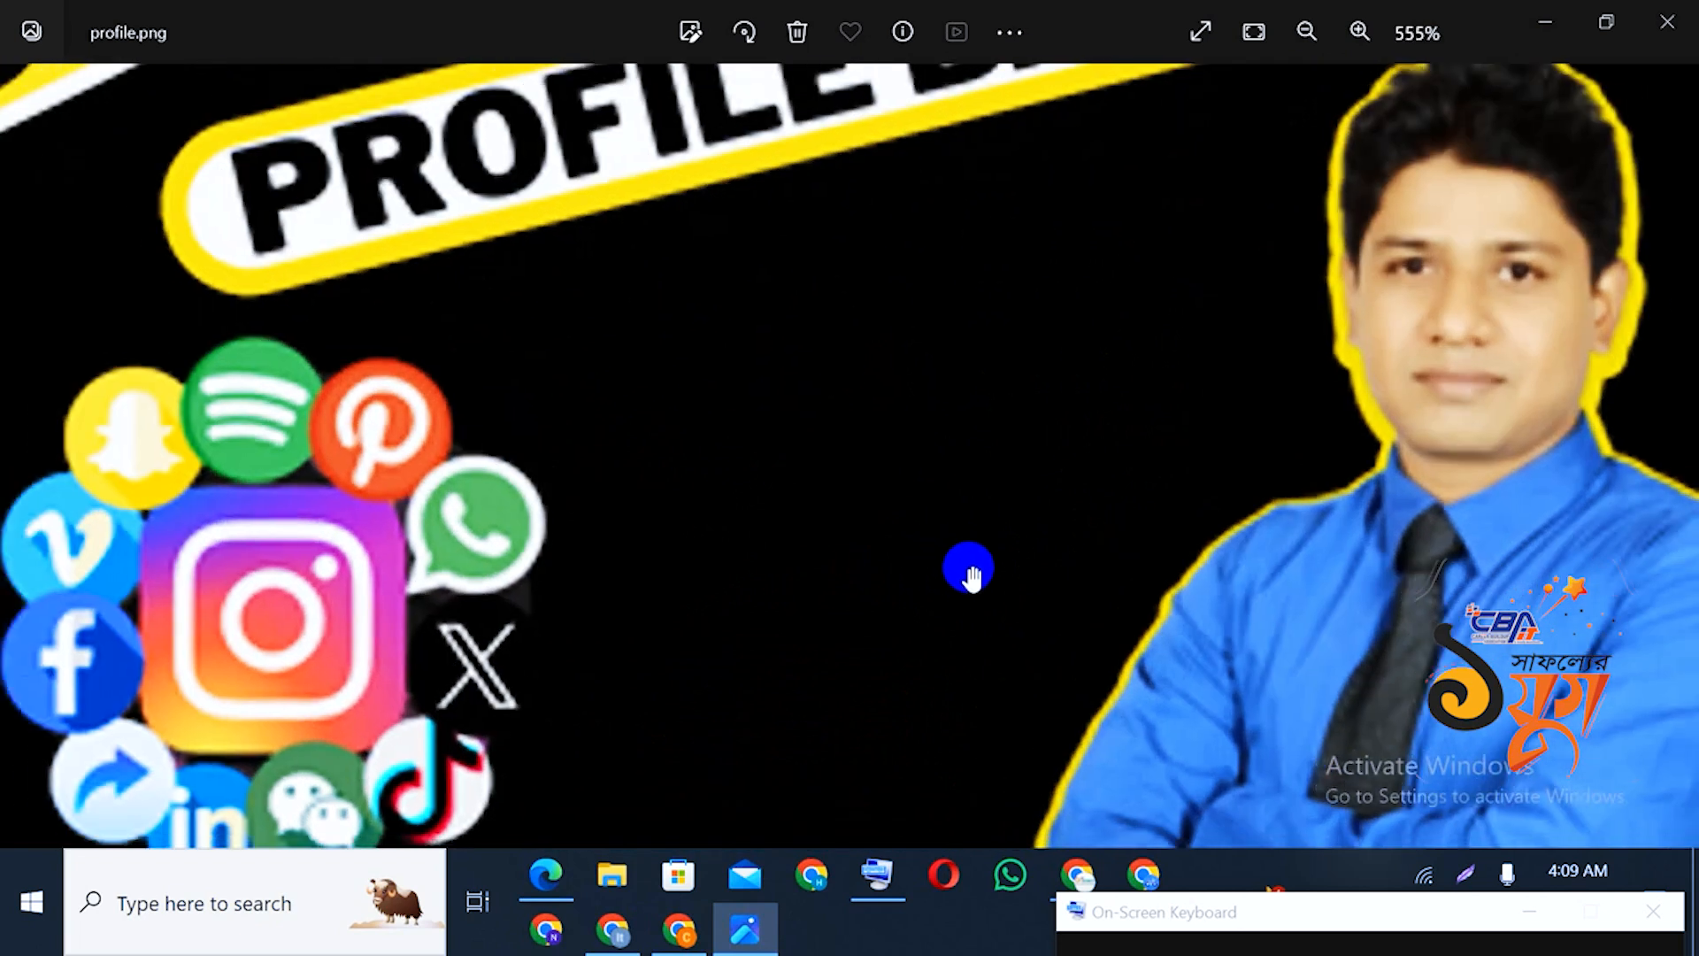
scroll(973, 575, down, 4)
scroll(978, 584, down, 7)
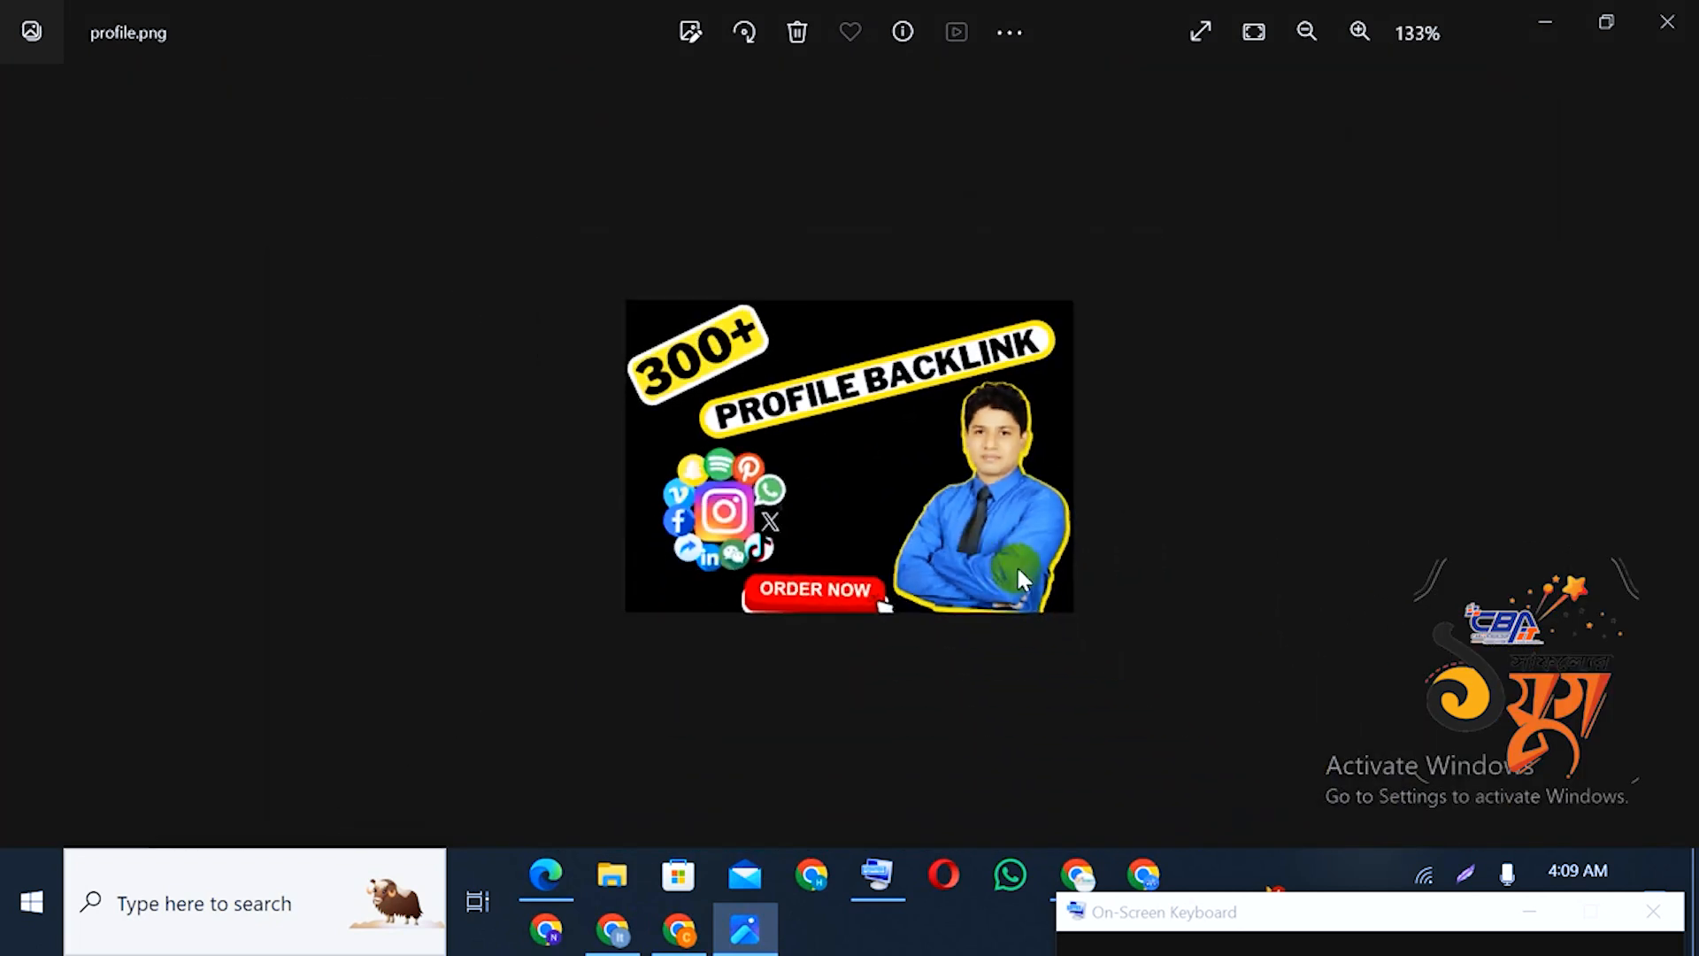
scroll(1018, 571, down, 3)
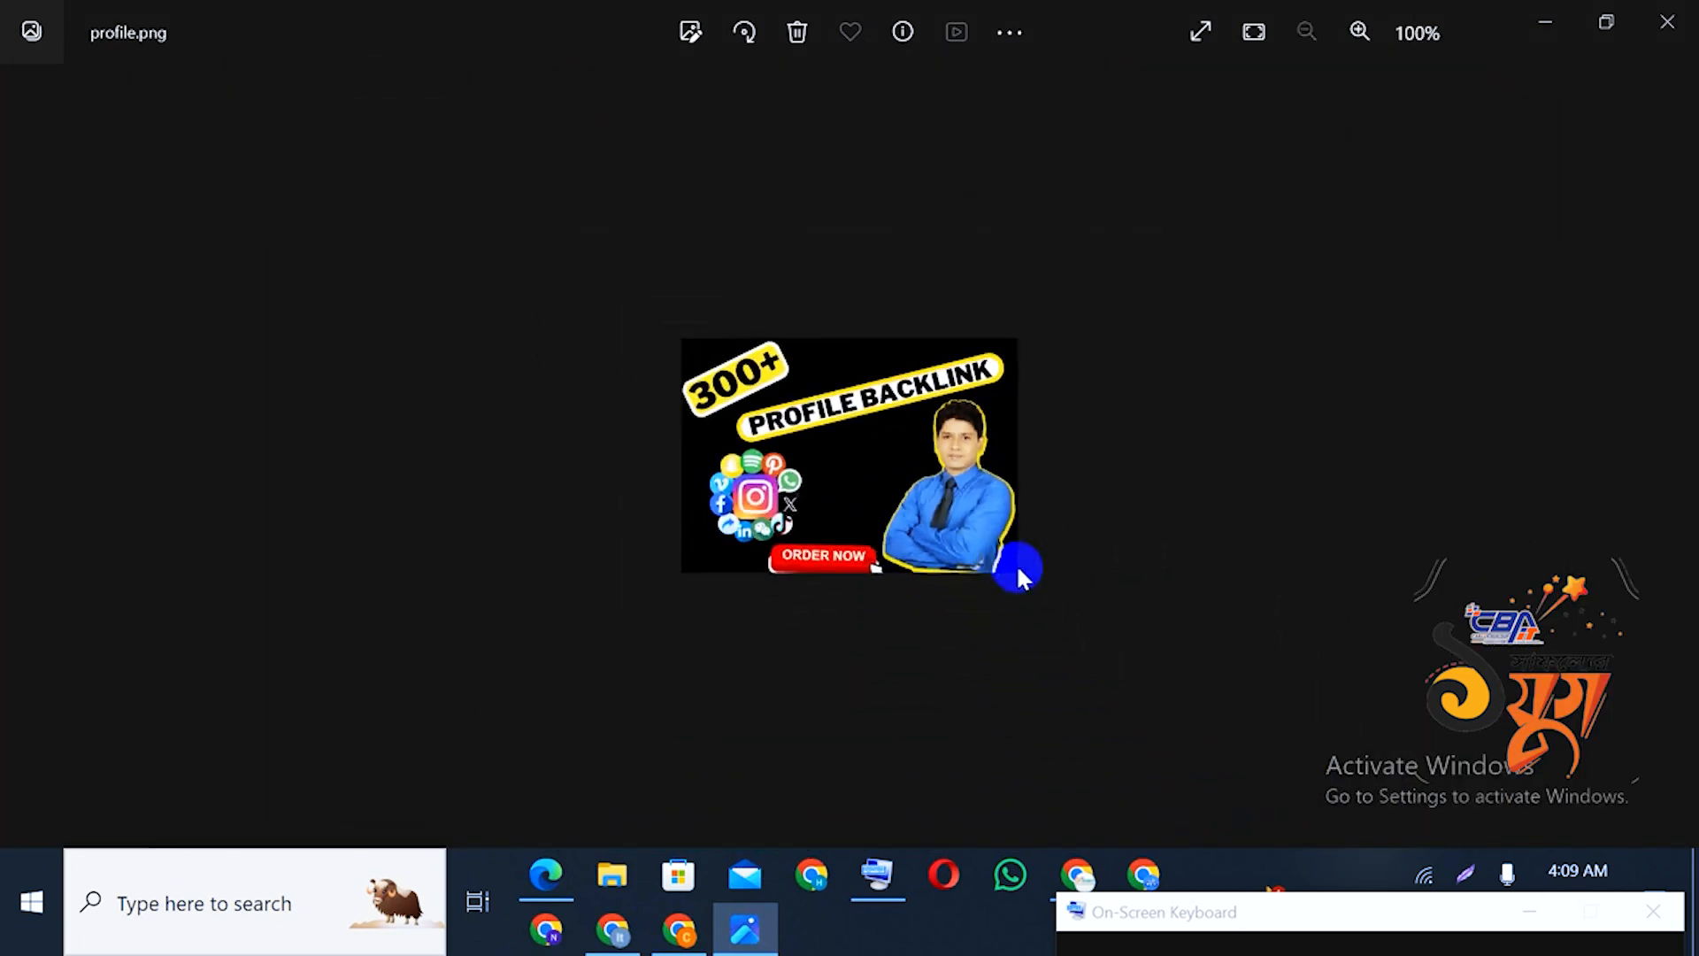
scroll(1010, 560, up, 2)
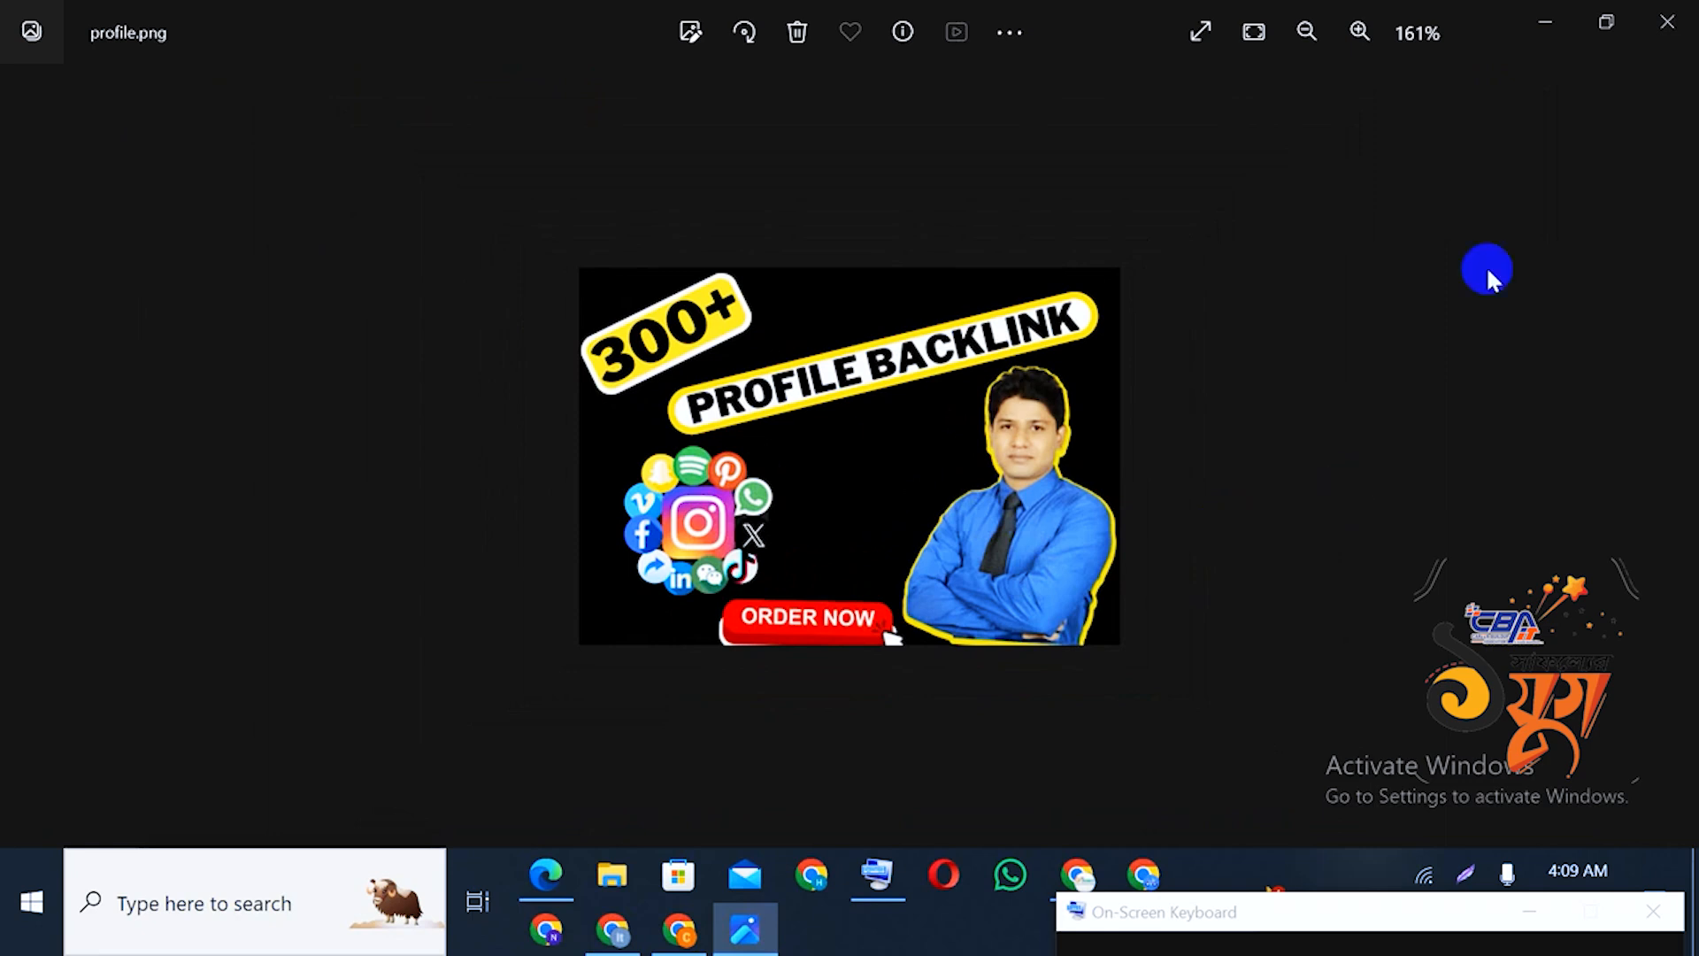
click(1667, 22)
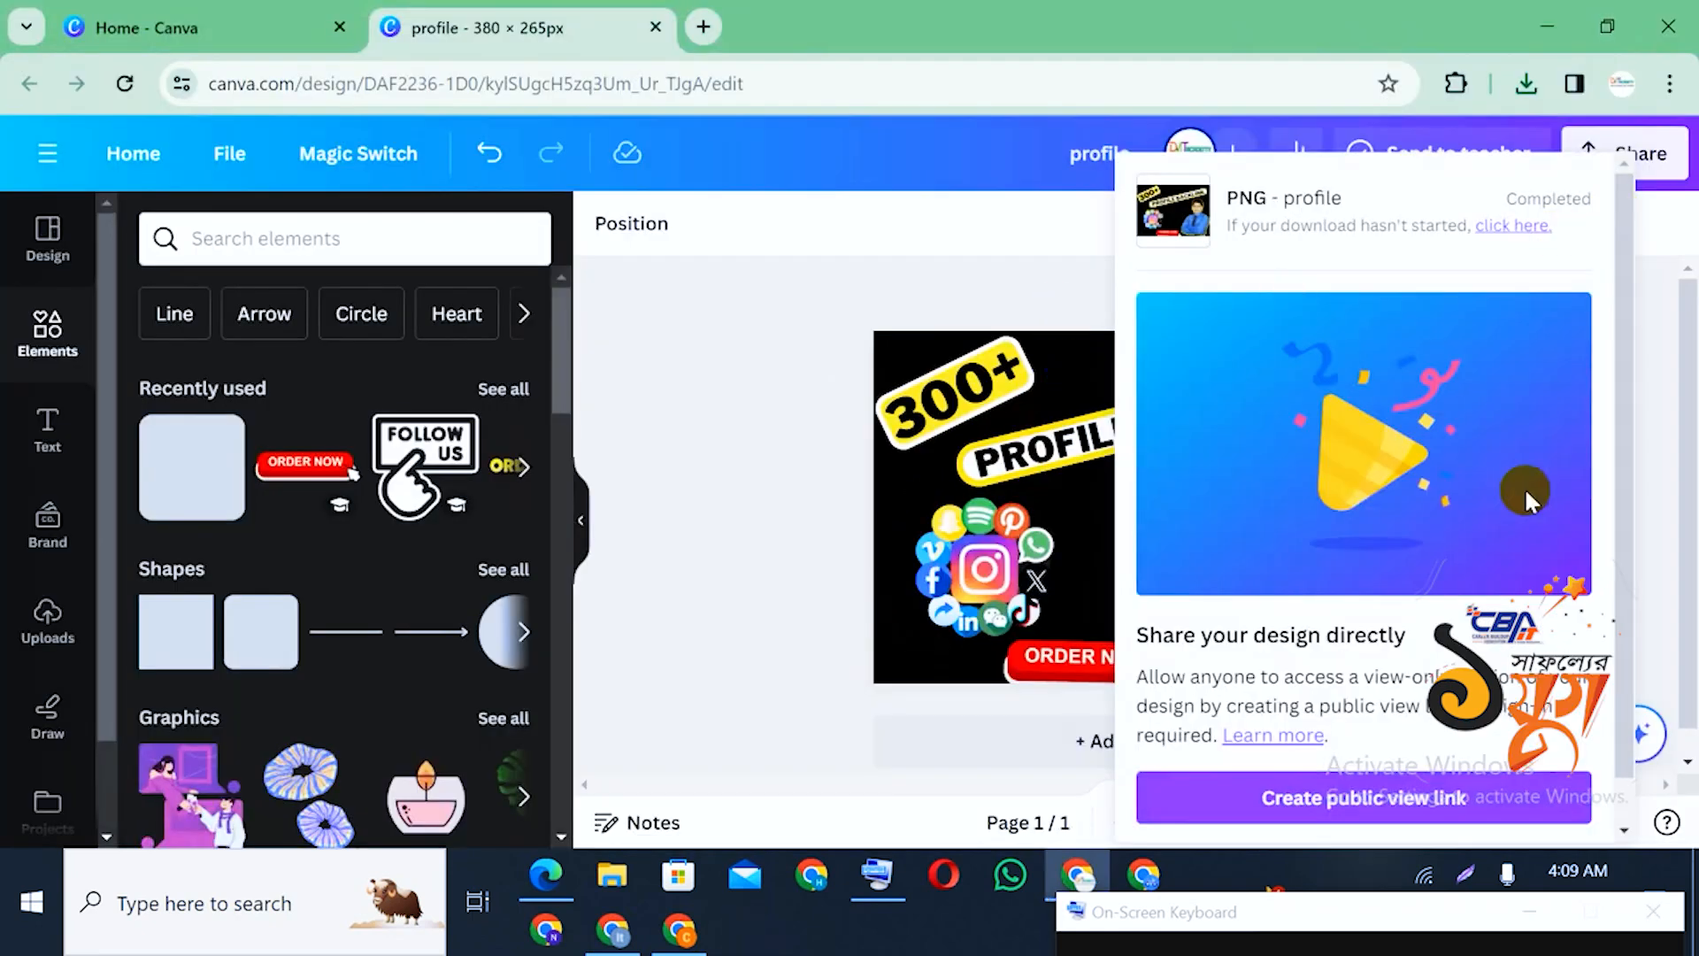
Create a new blank design with a custom size of 380 × 265 px
click(762, 475)
click(183, 33)
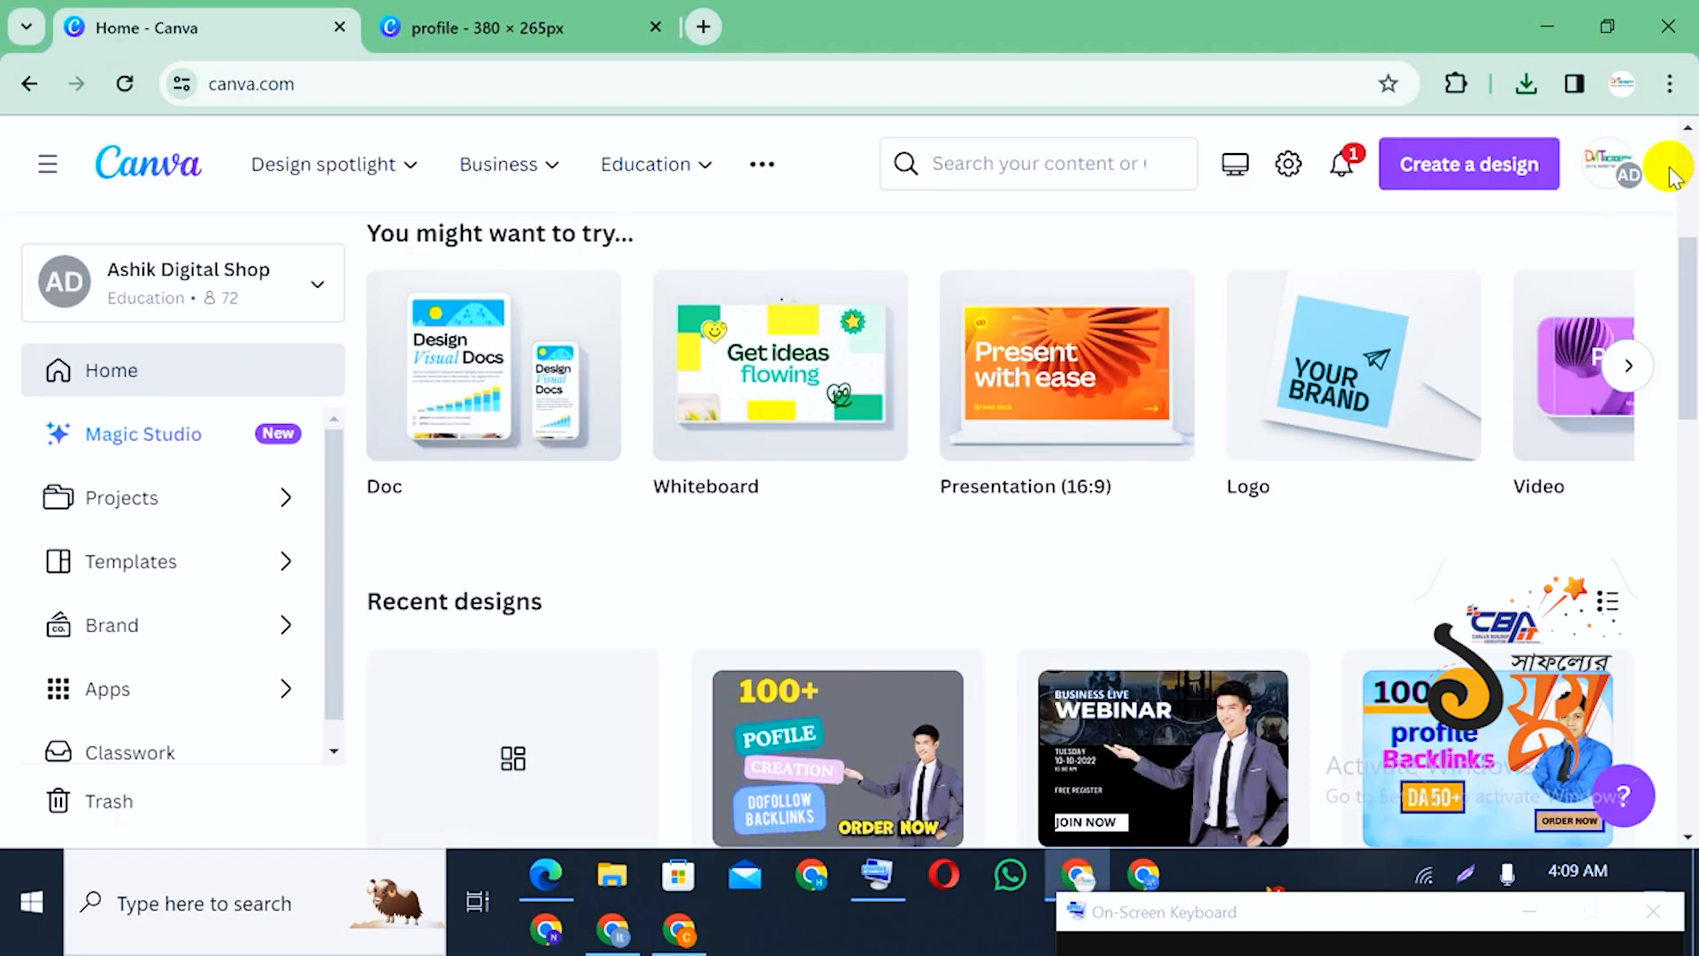
click(1465, 166)
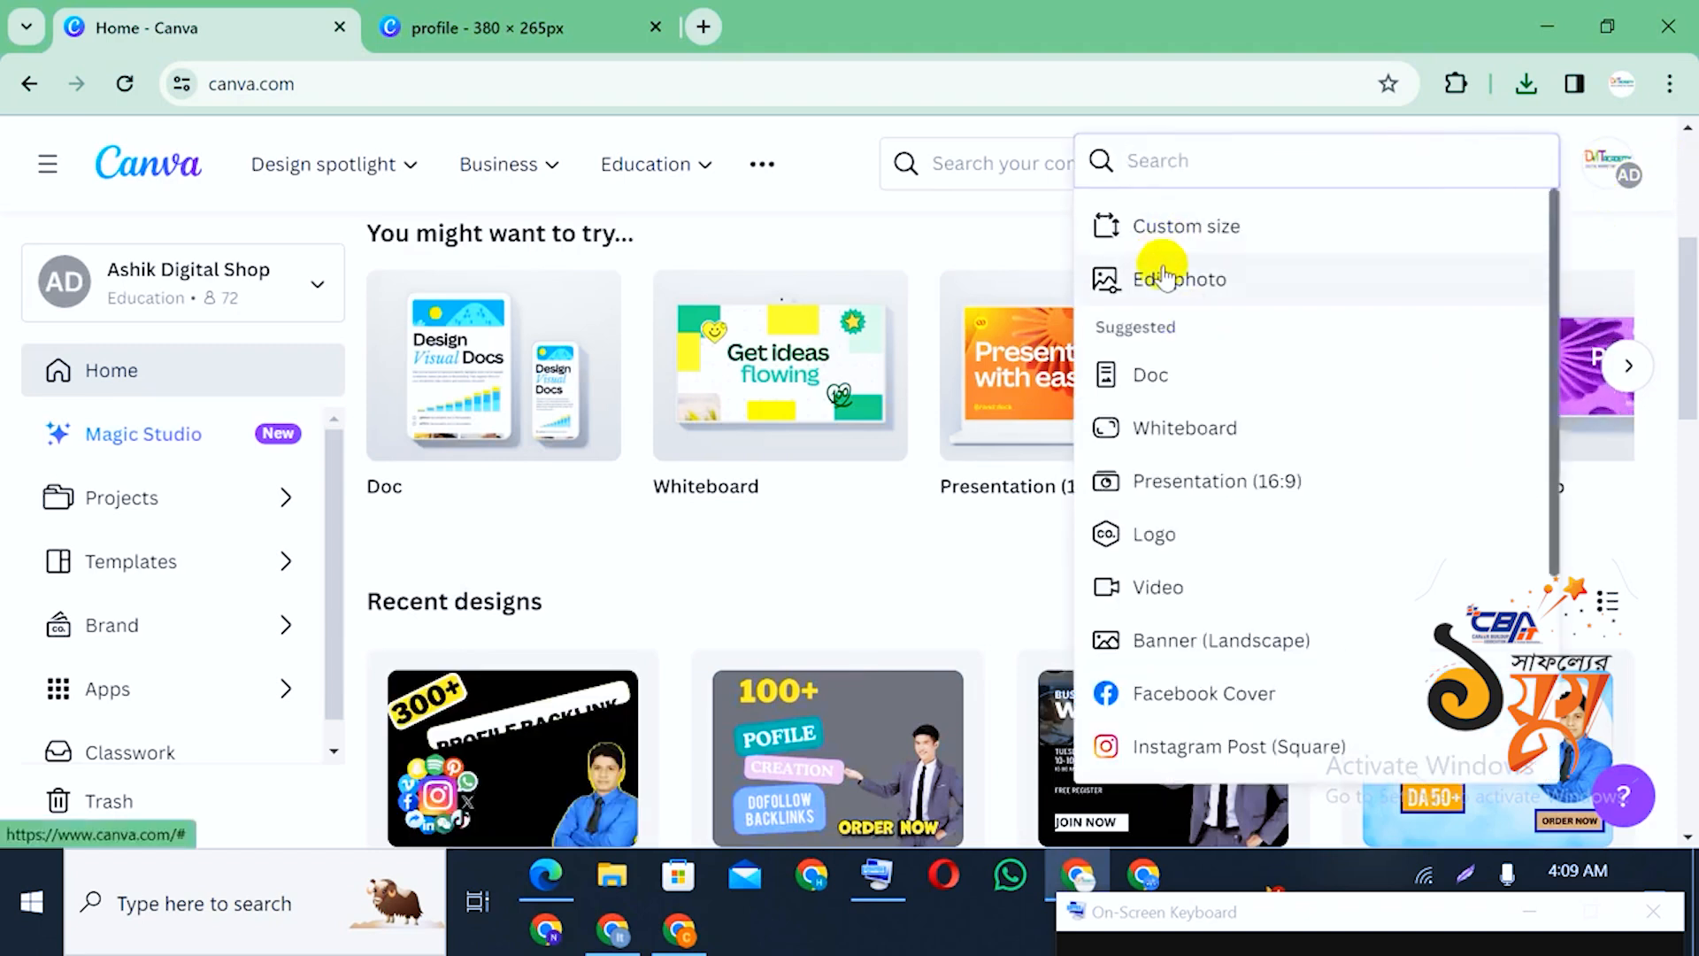
click(1177, 226)
scroll(644, 492, down, 2)
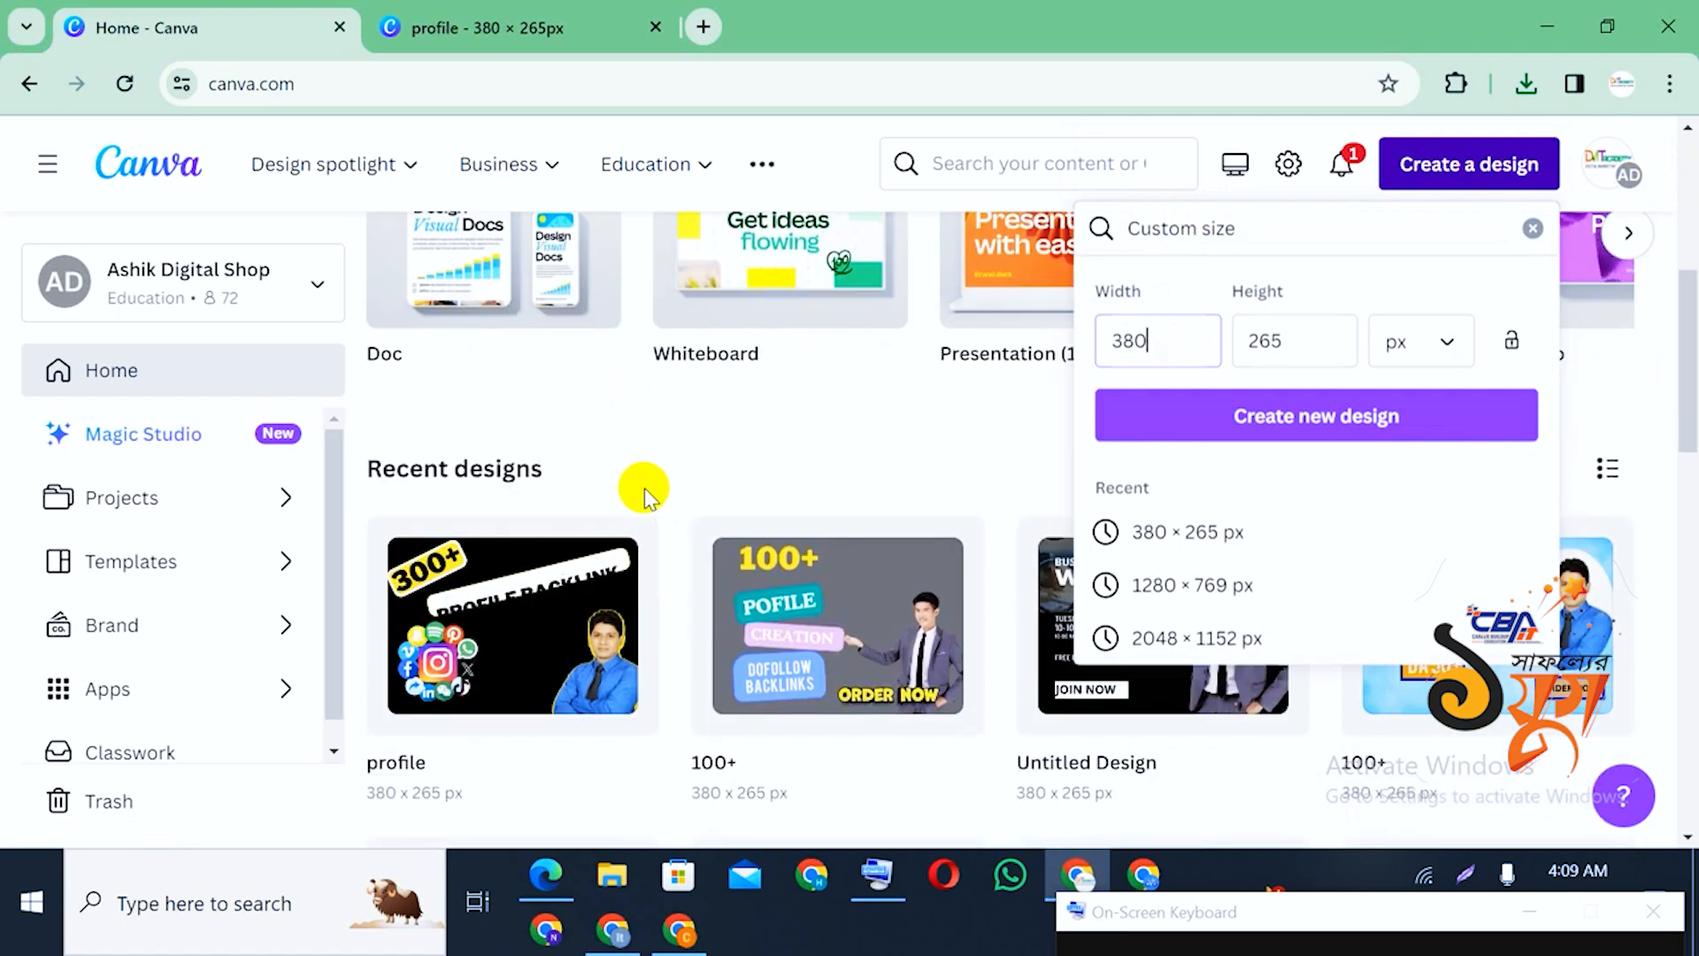
scroll(645, 493, up, 2)
click(1265, 416)
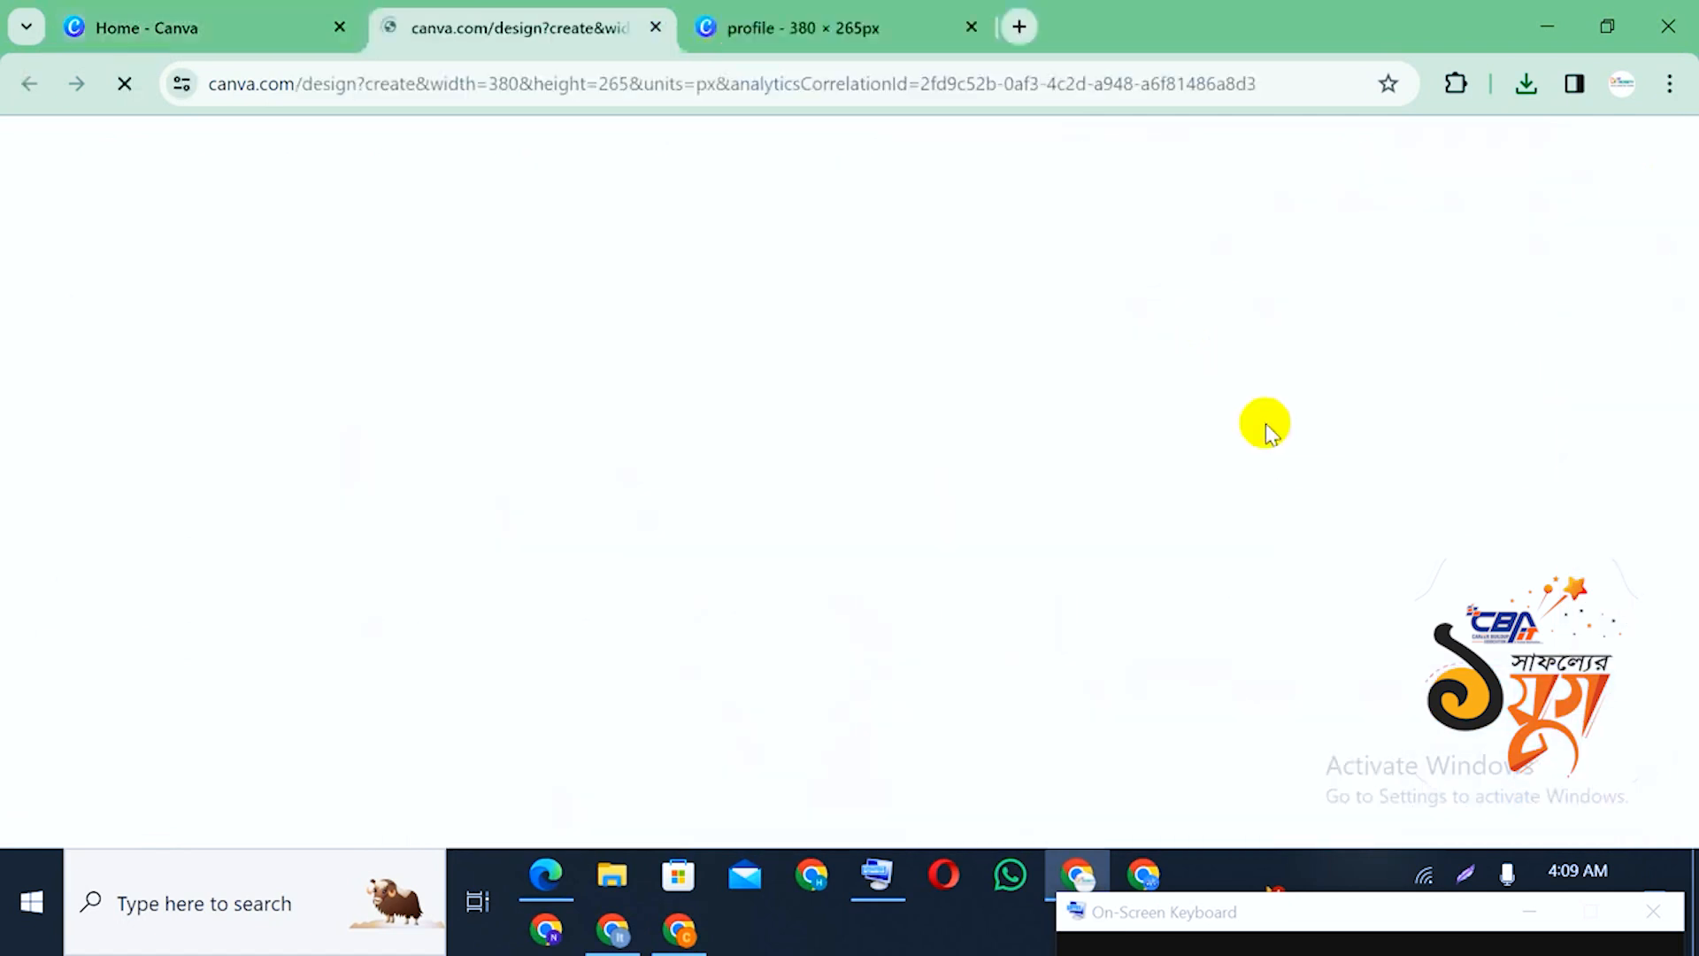
click(884, 40)
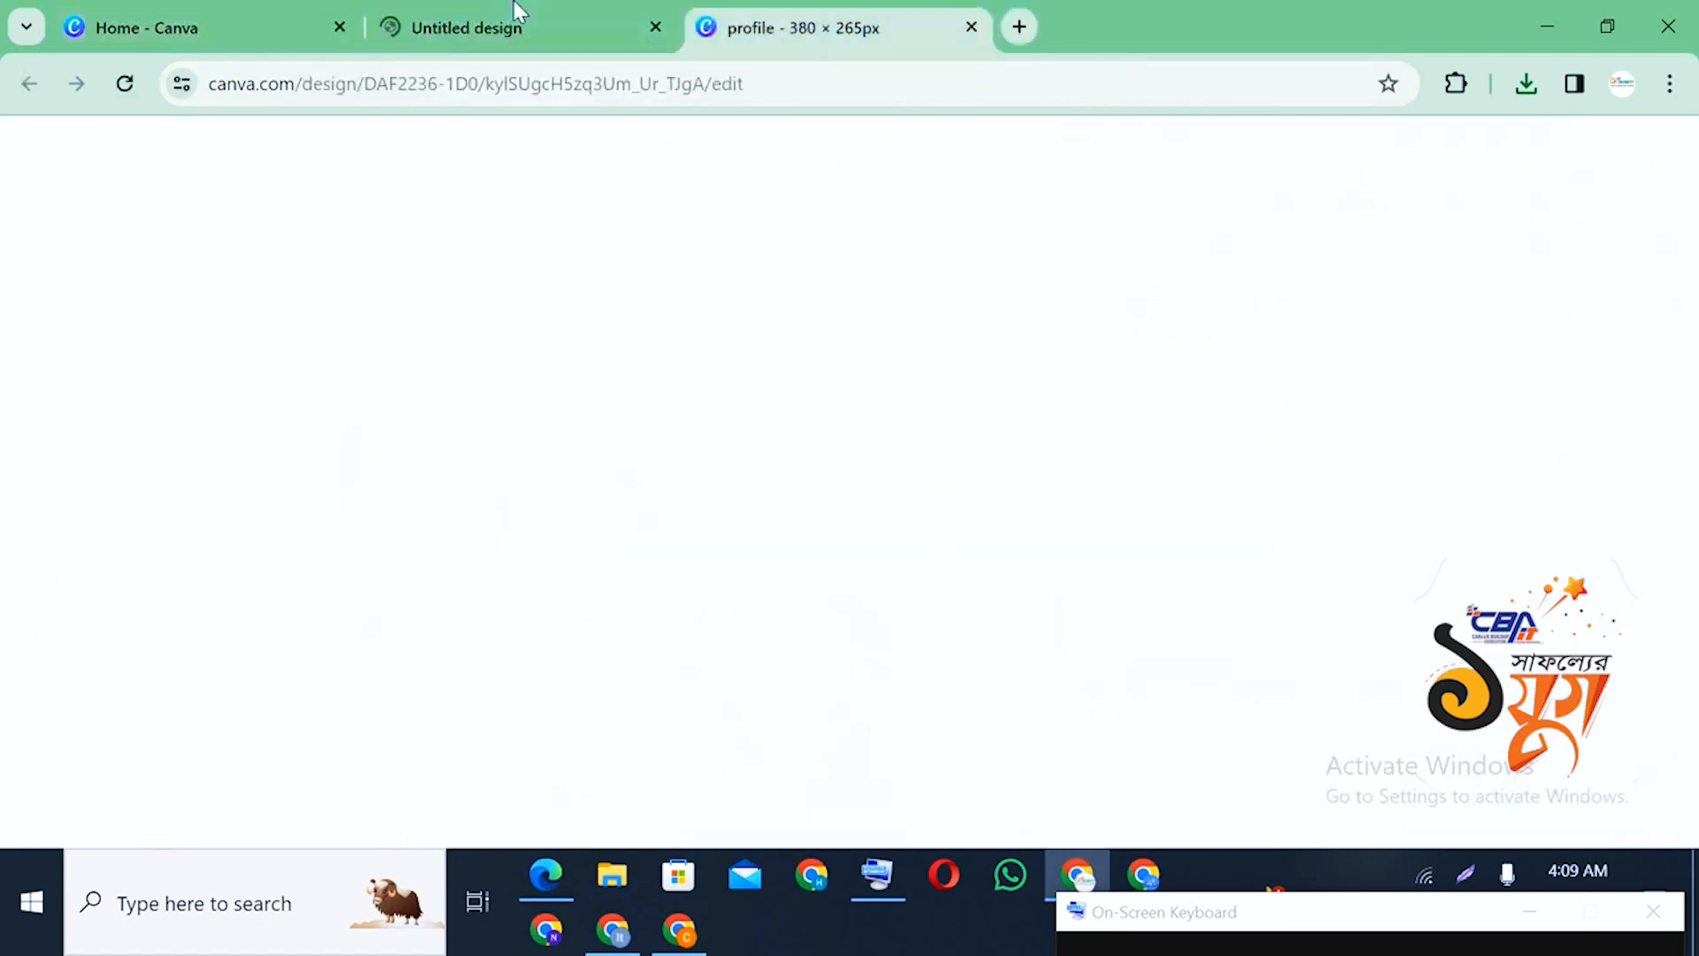
click(481, 35)
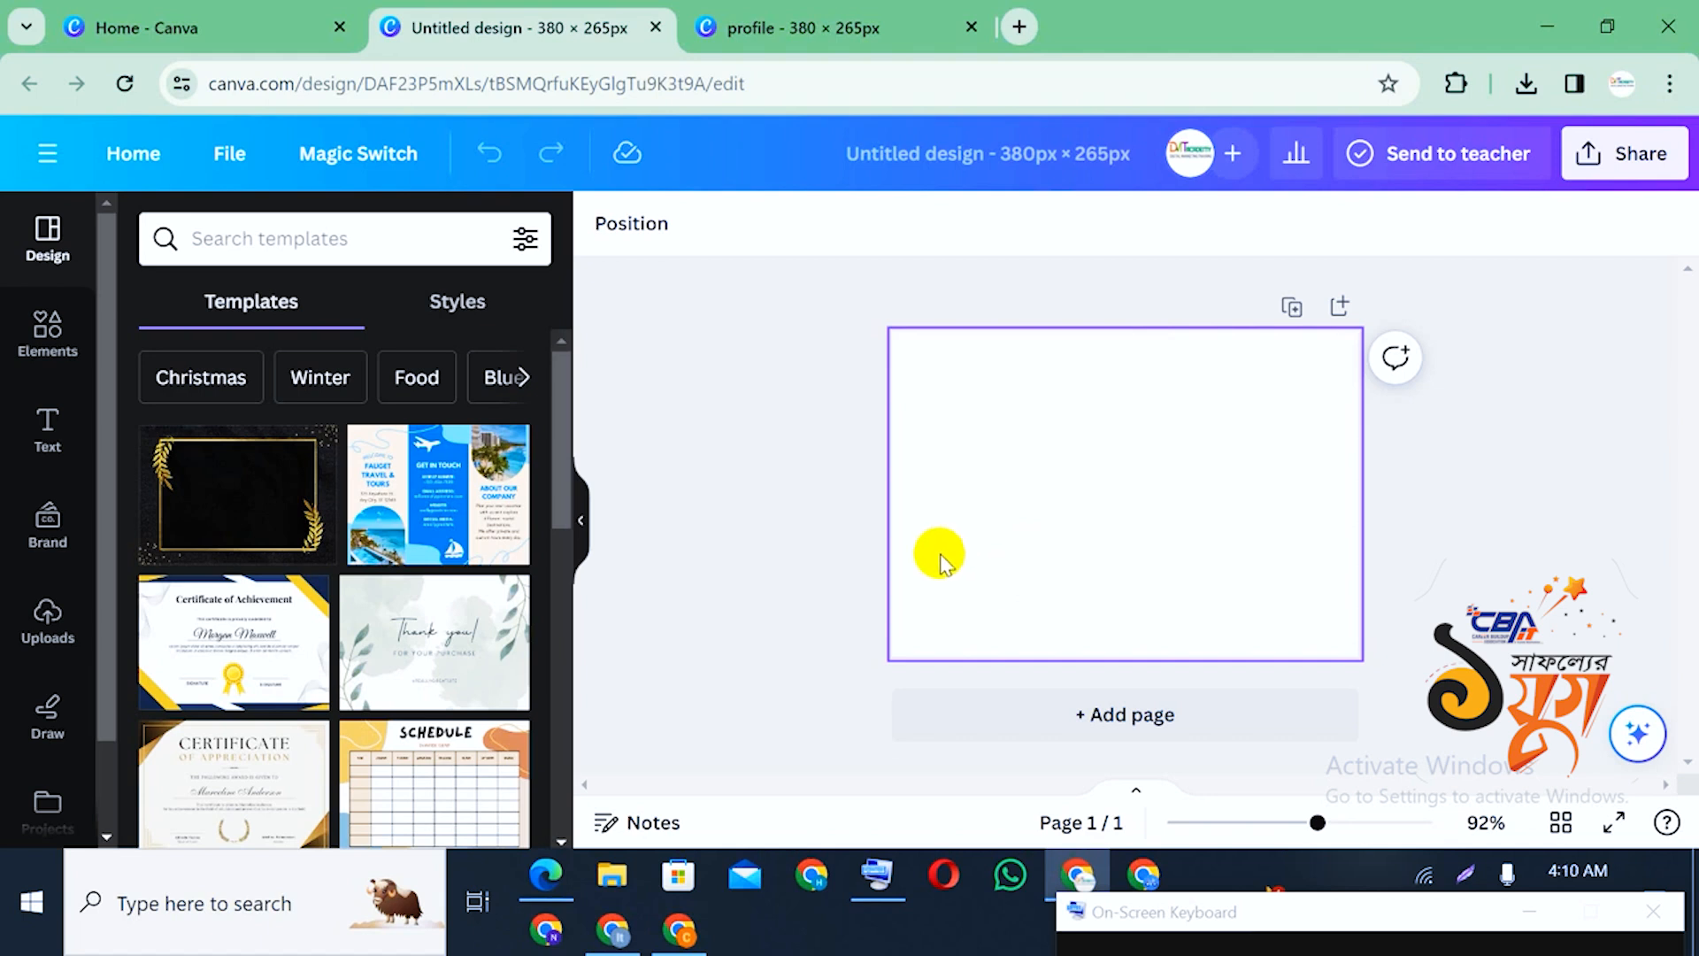
Browse the suggested templates for the blank 380 × 265 px design
click(1060, 552)
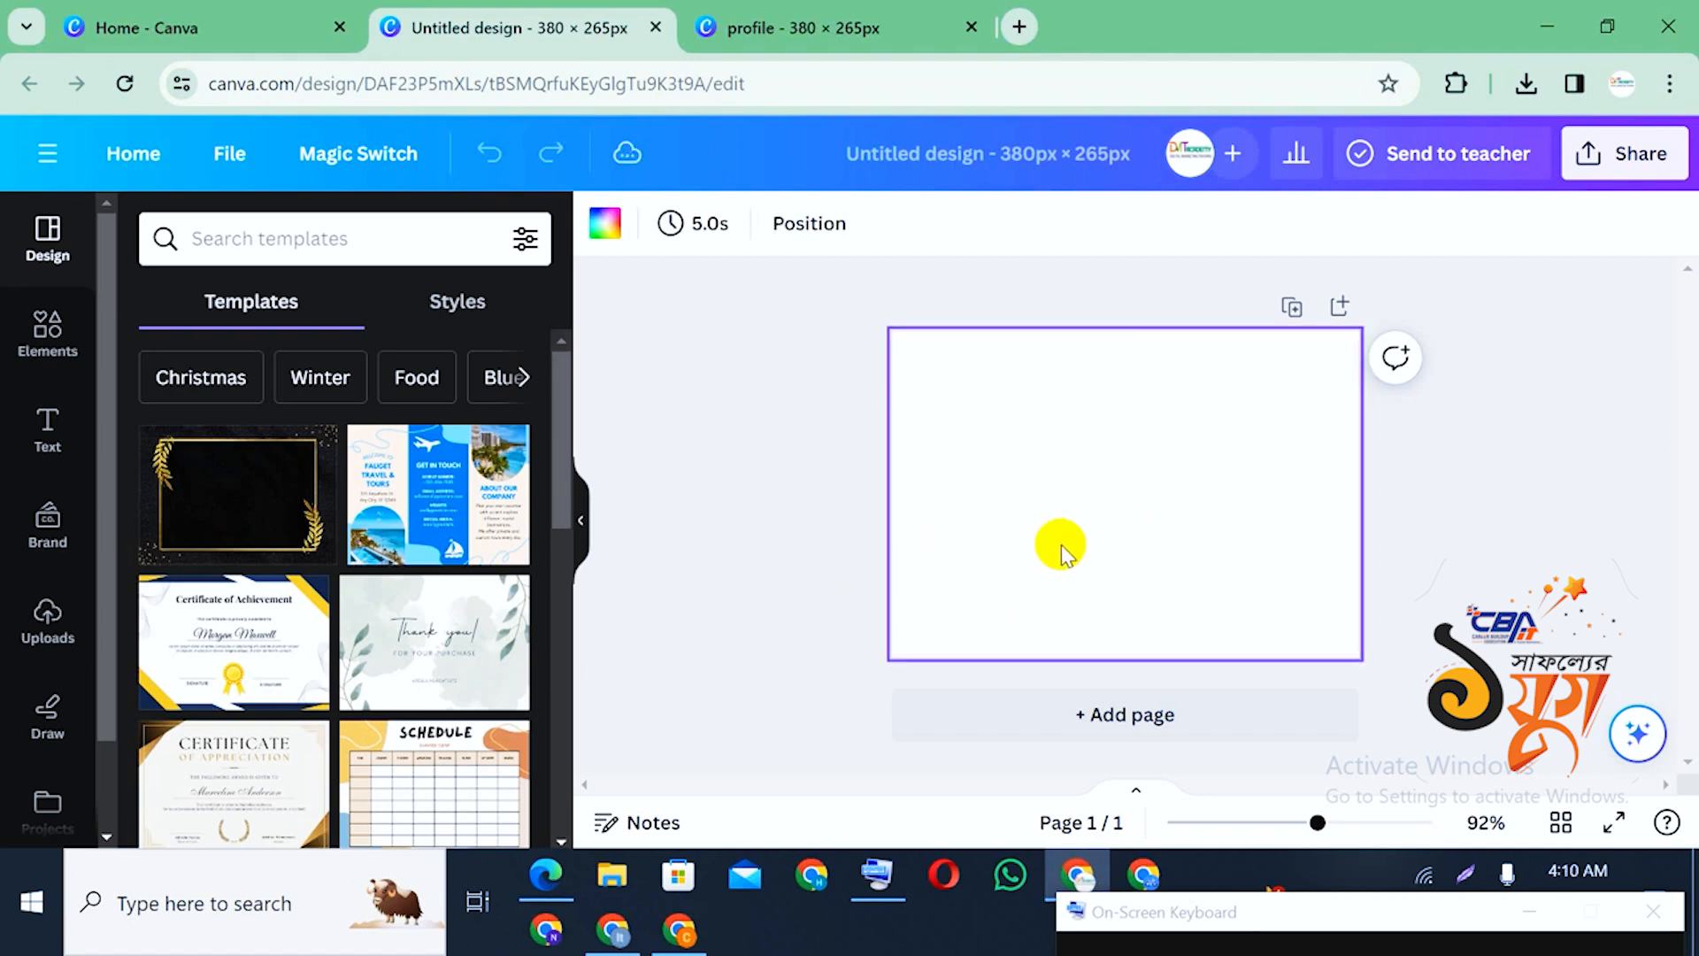
scroll(257, 568, down, 10)
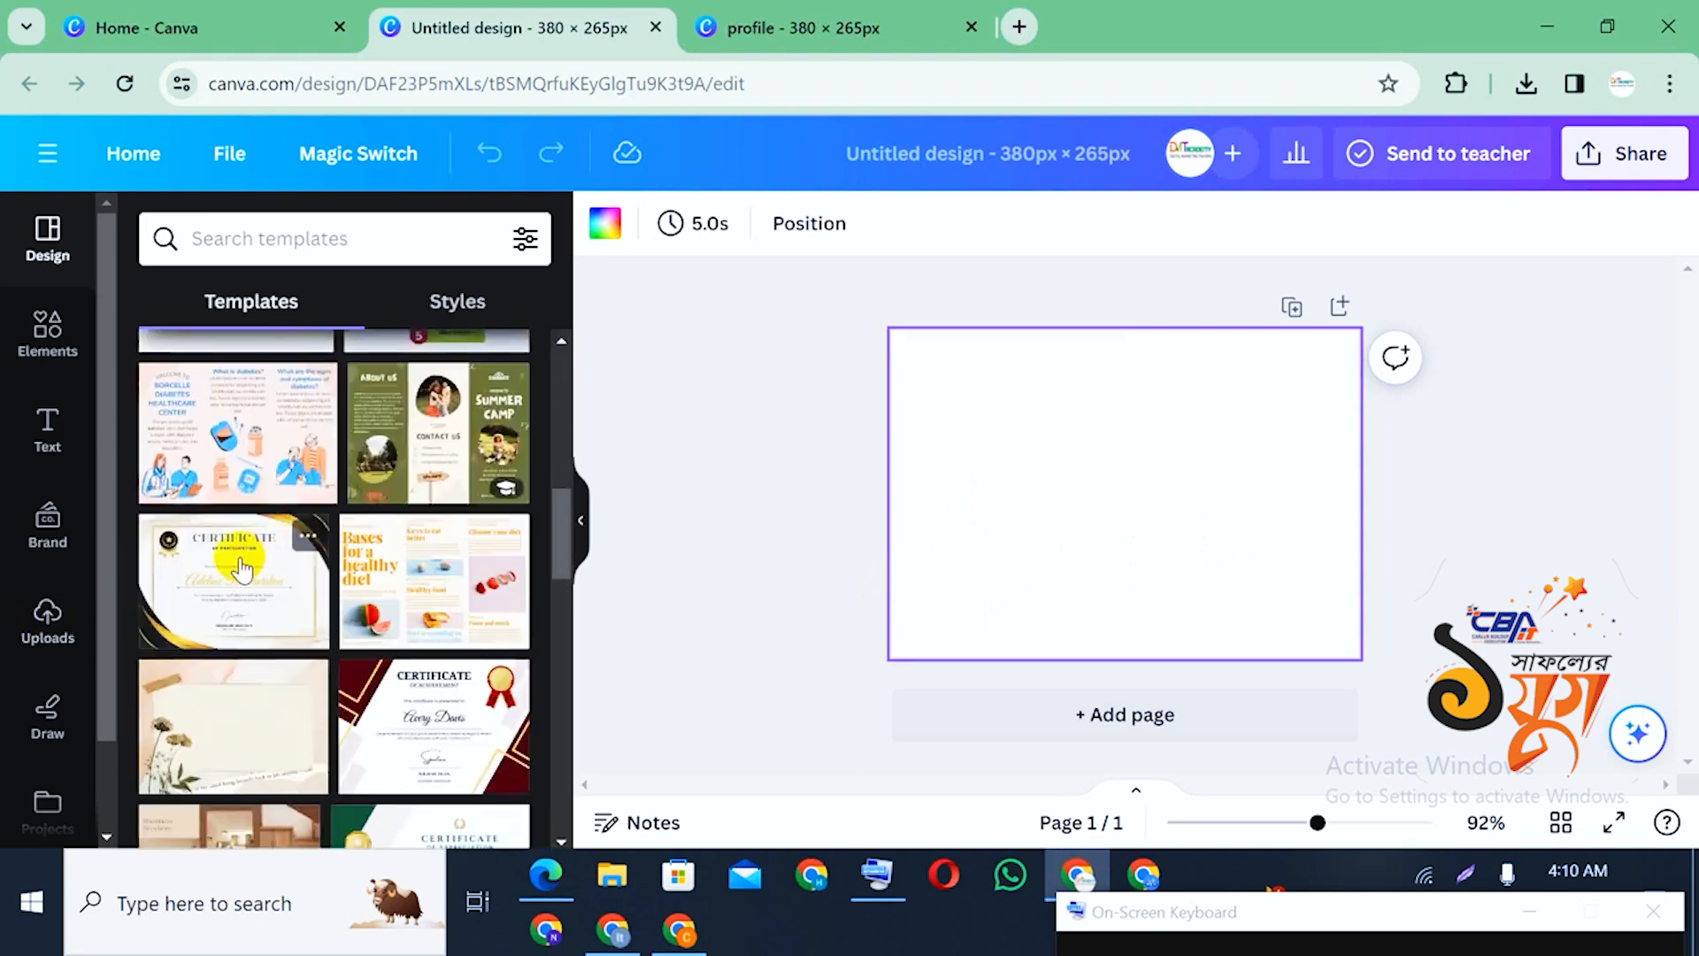
scroll(234, 566, up, 10)
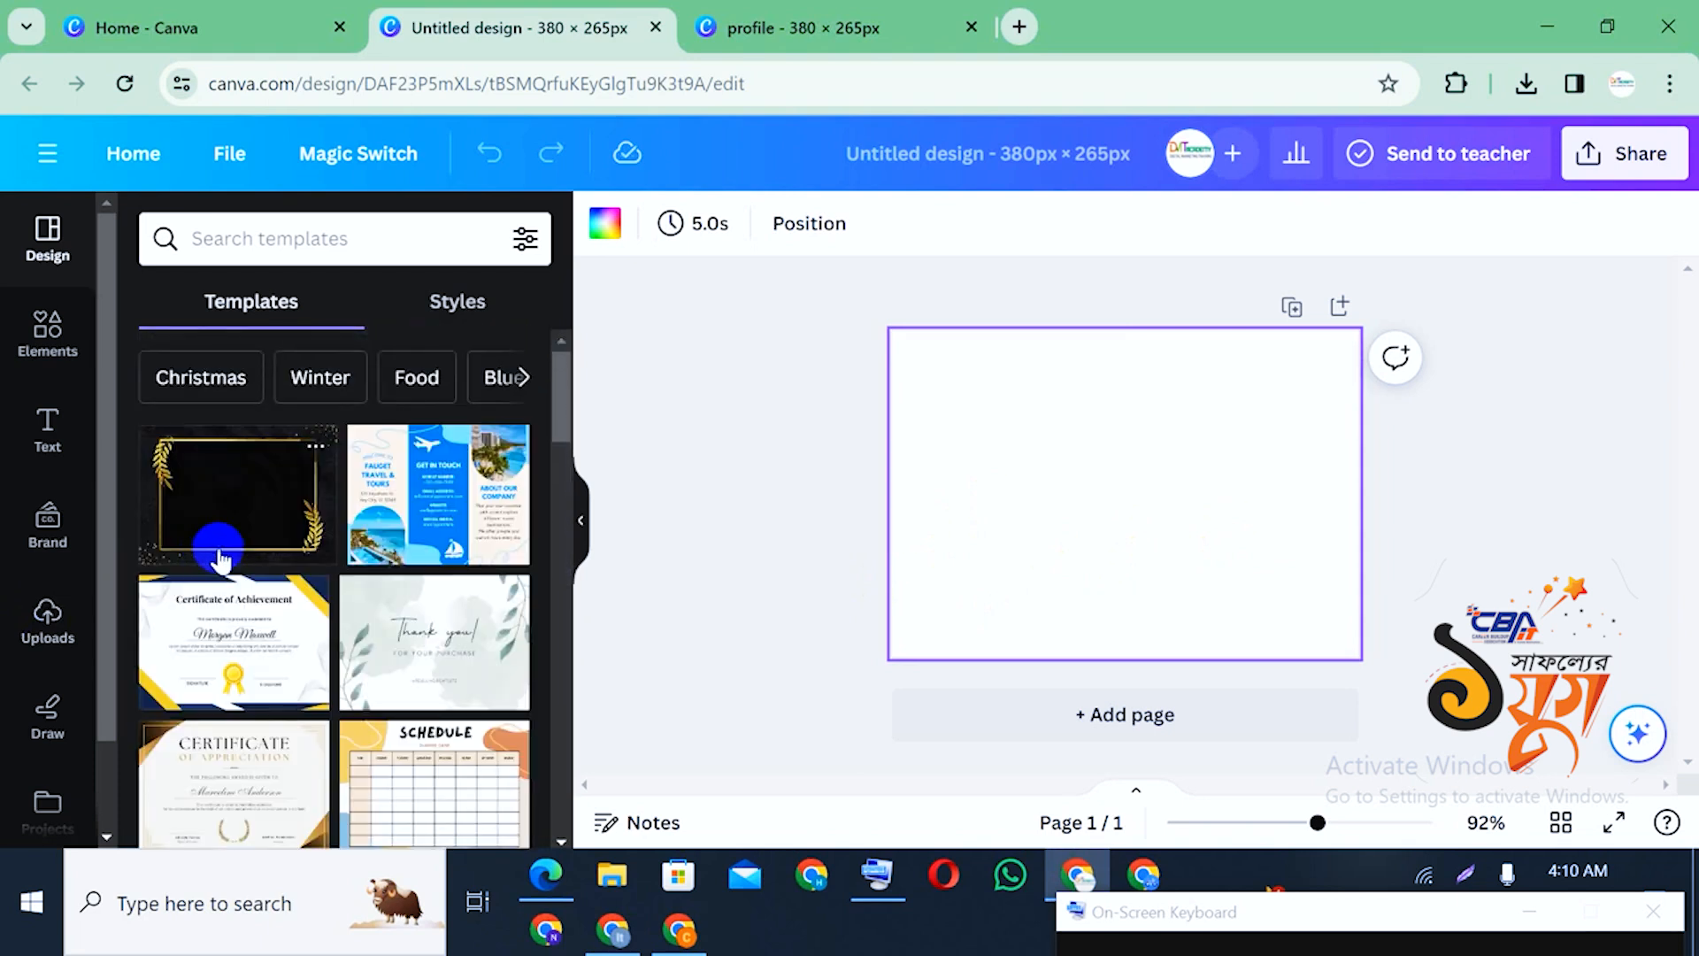
click(53, 363)
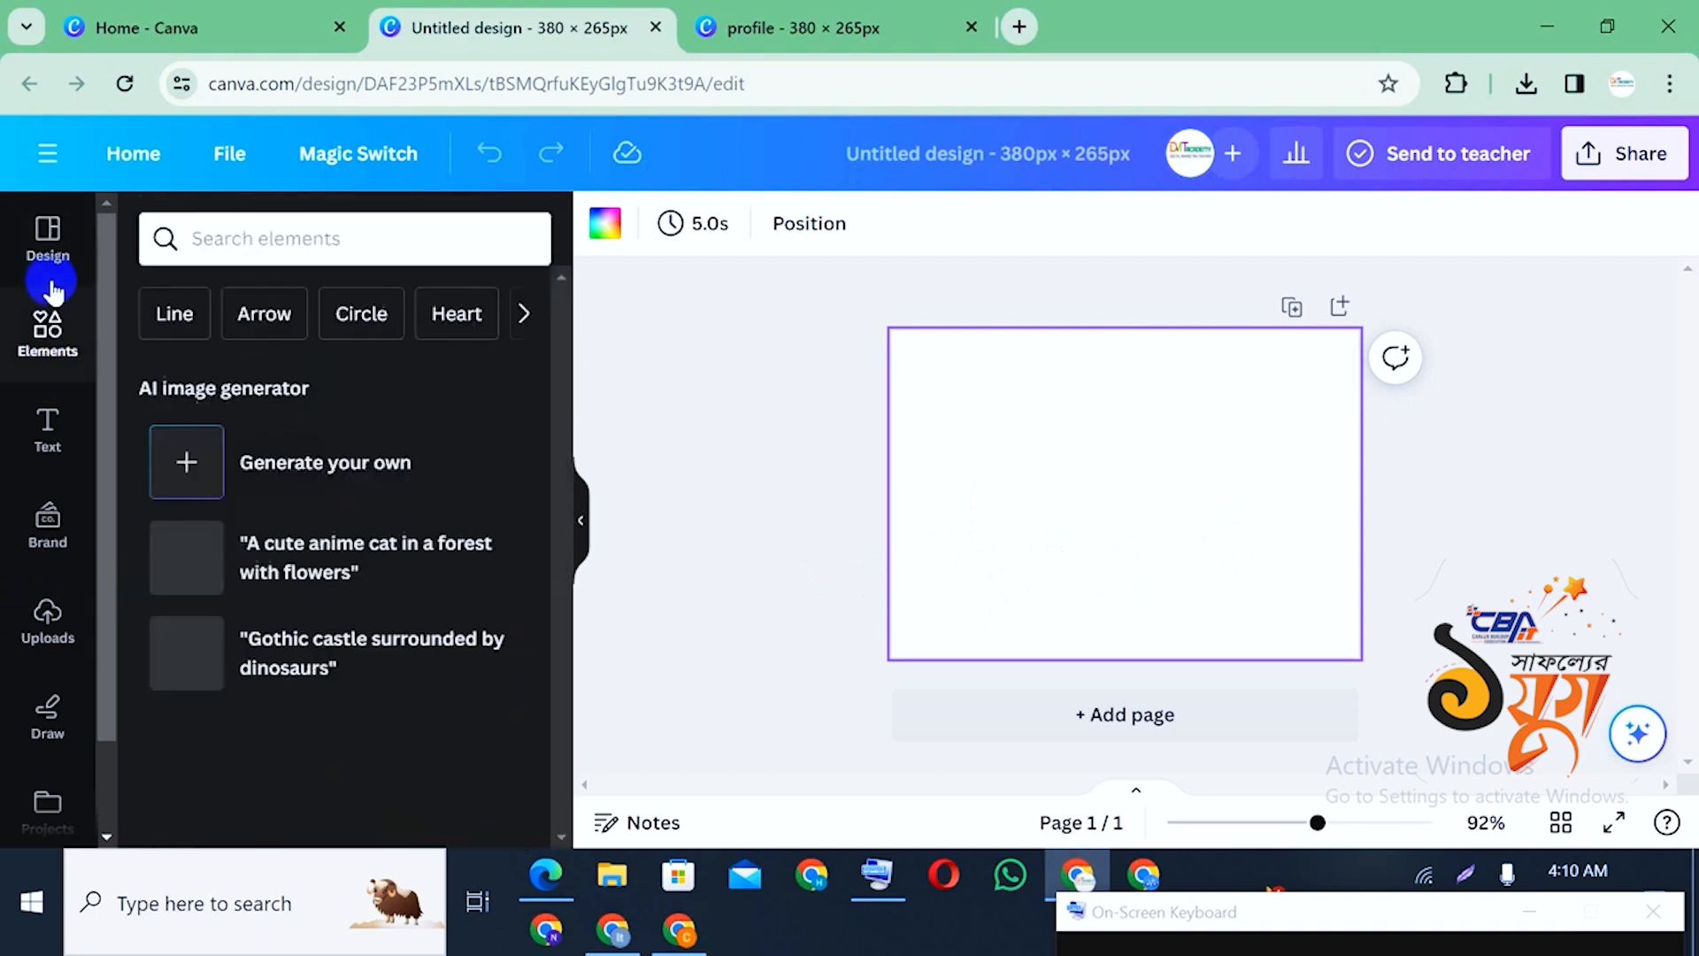
click(47, 257)
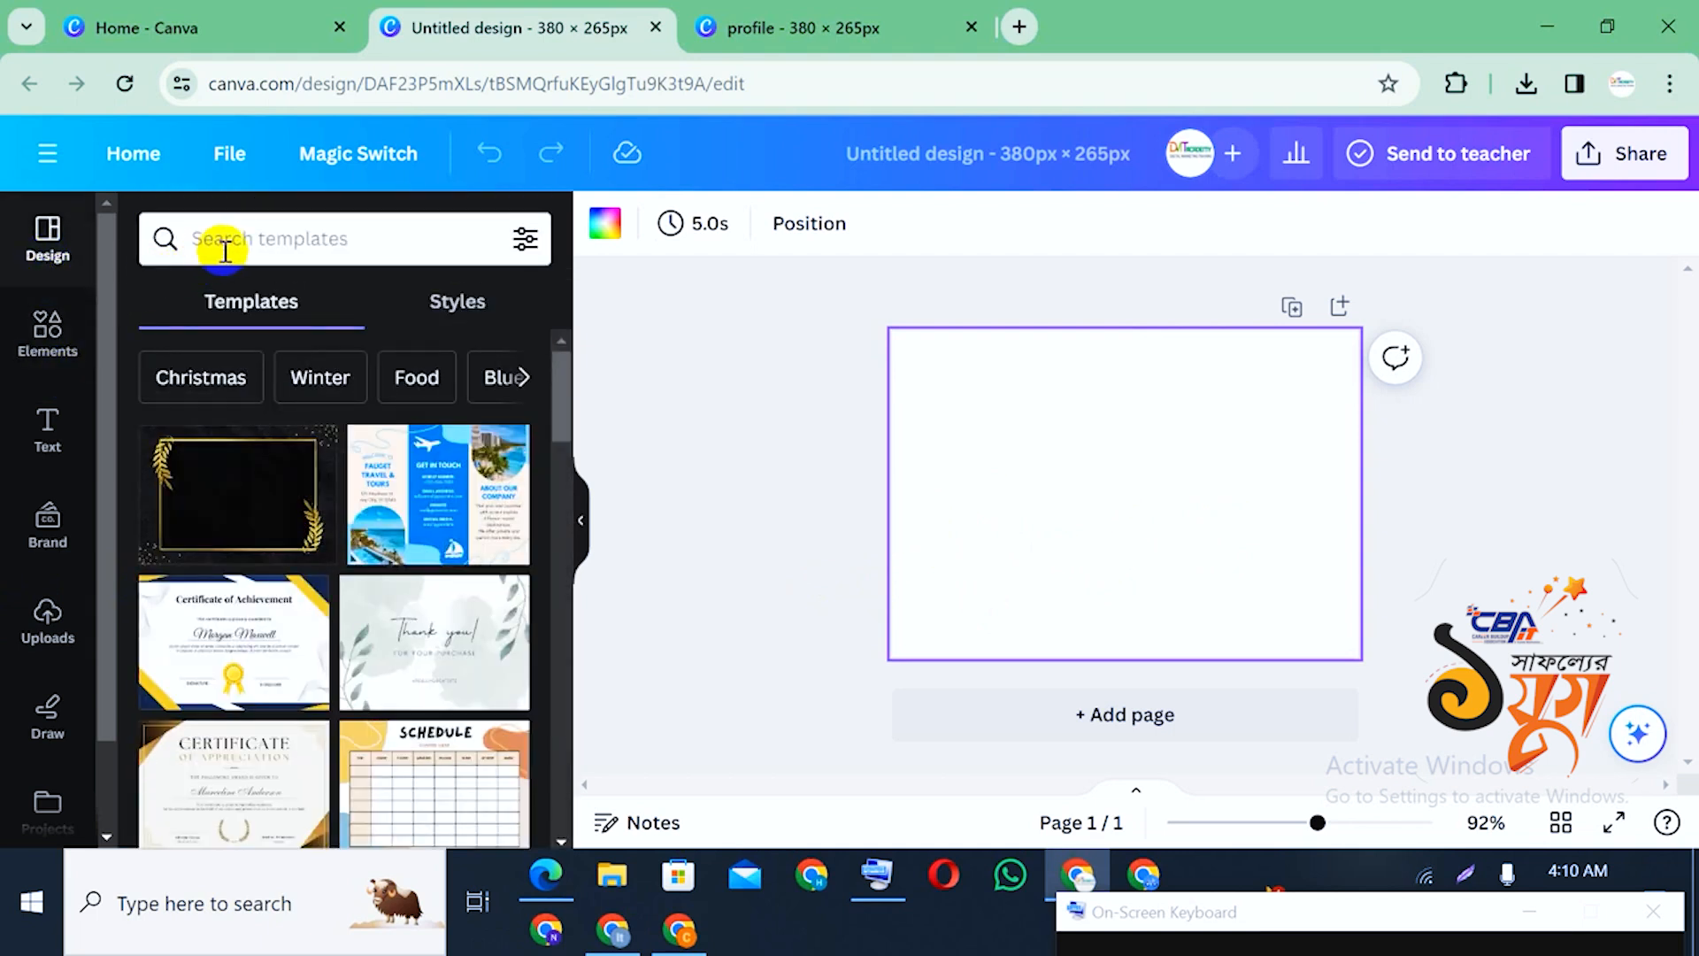
click(223, 247)
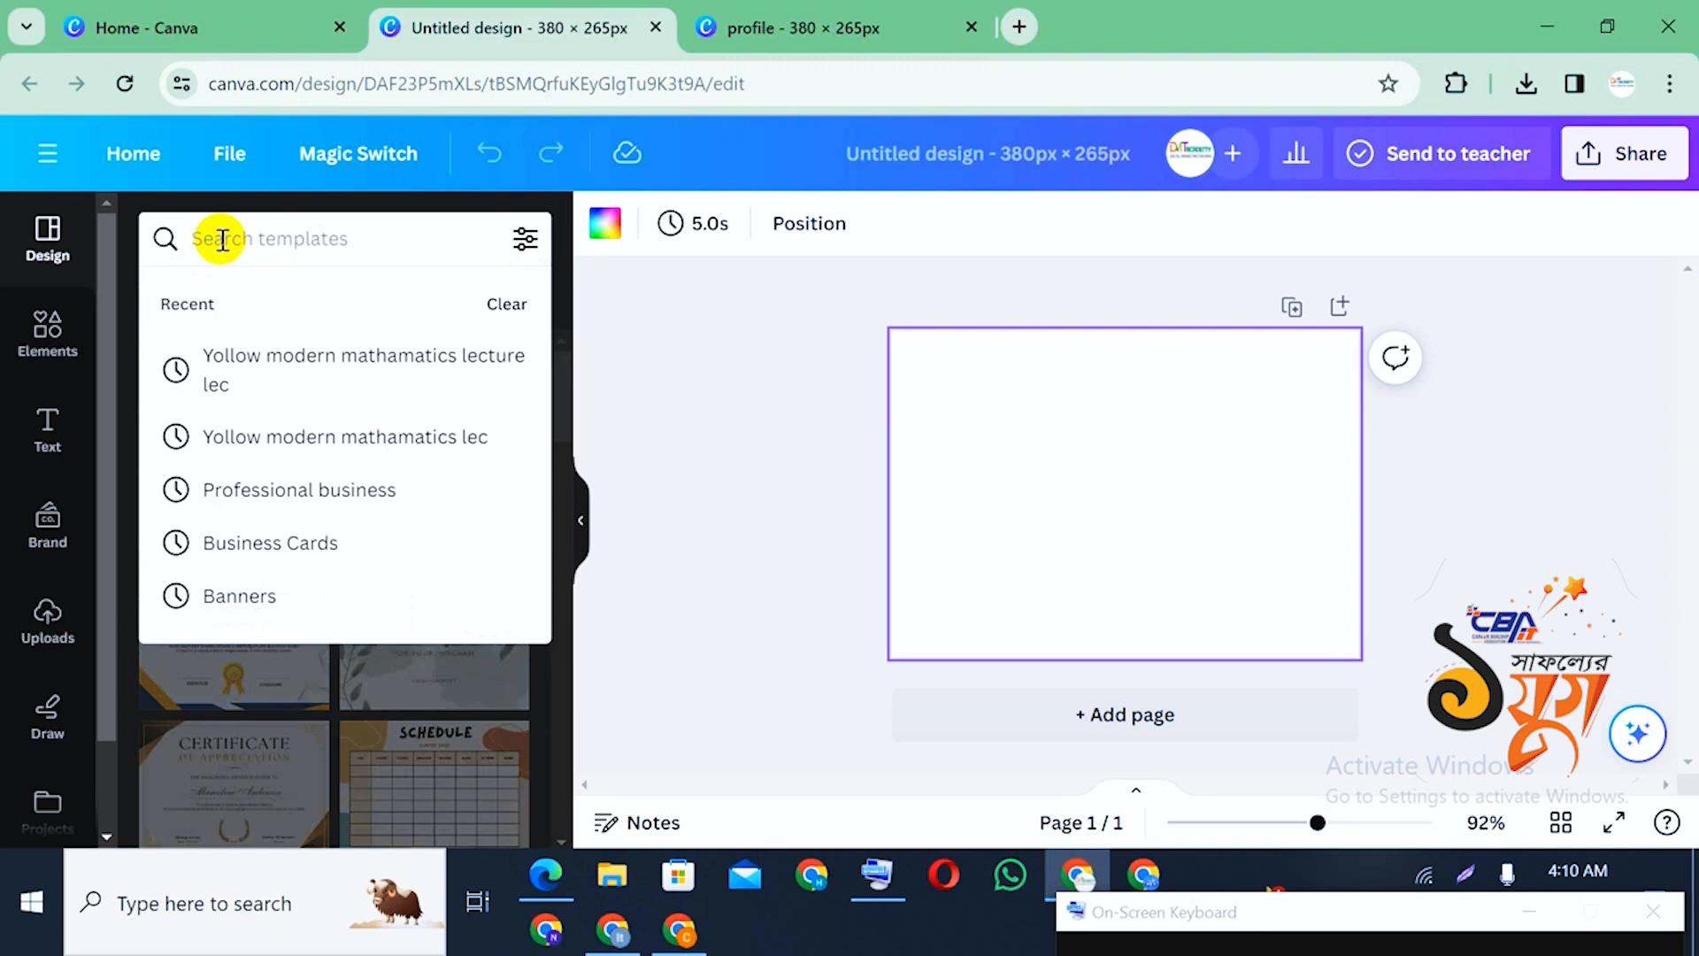
drag(1175, 911, 810, 572)
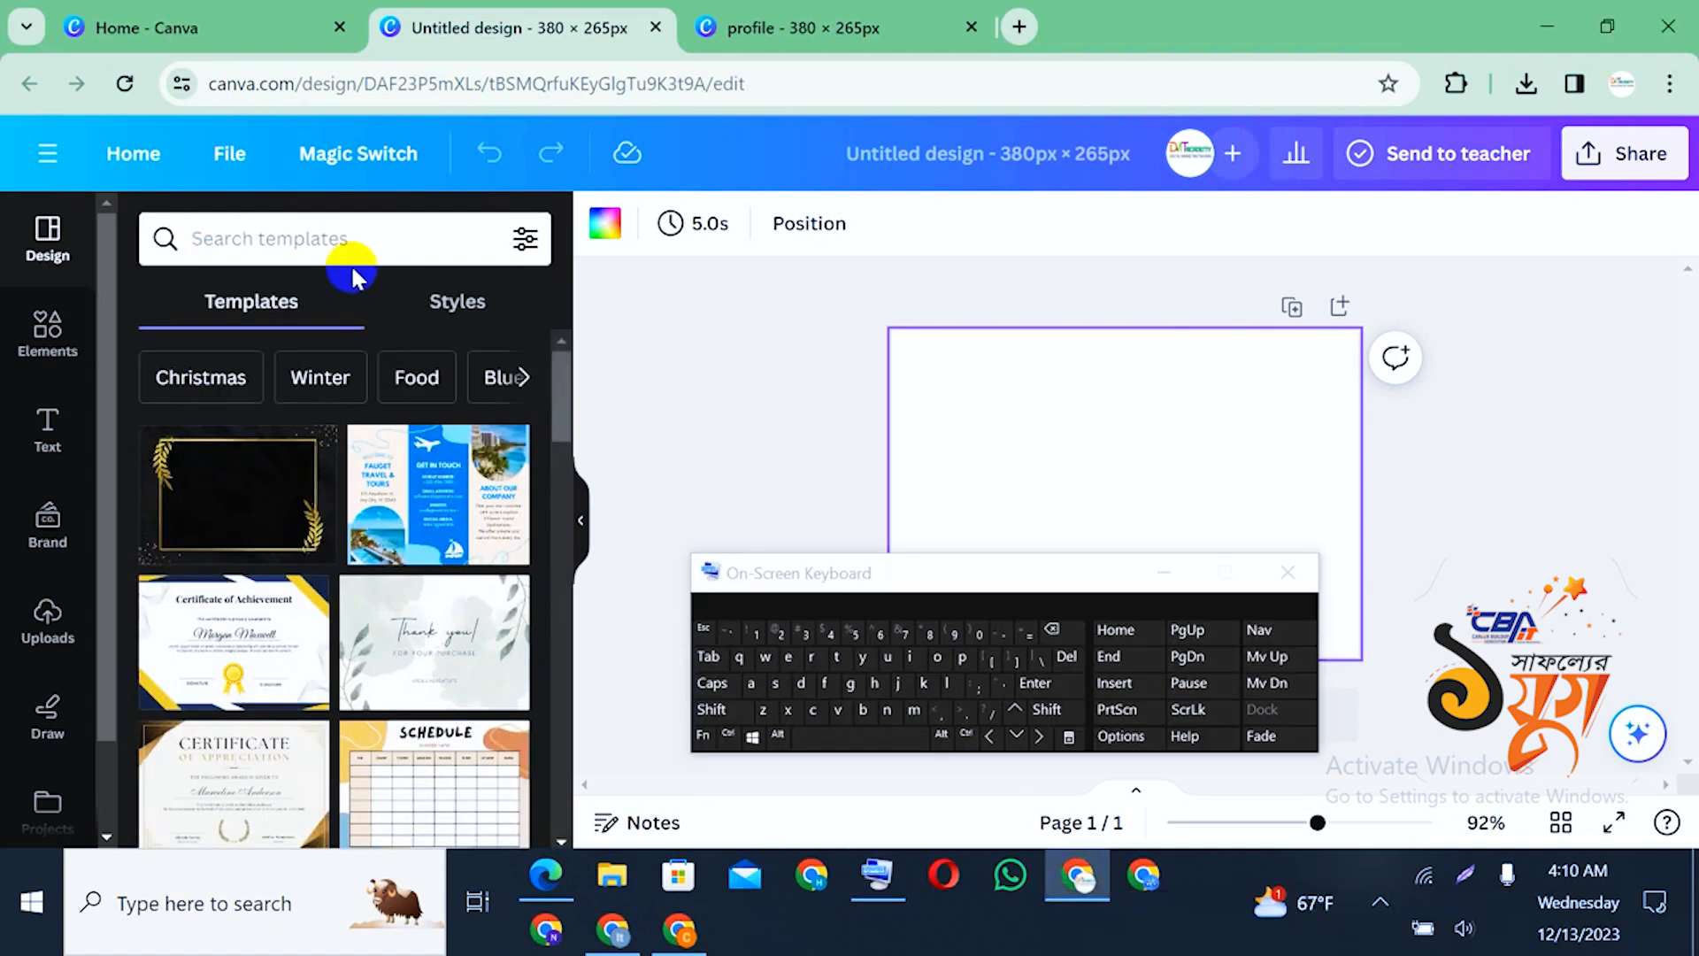
click(342, 242)
click(841, 656)
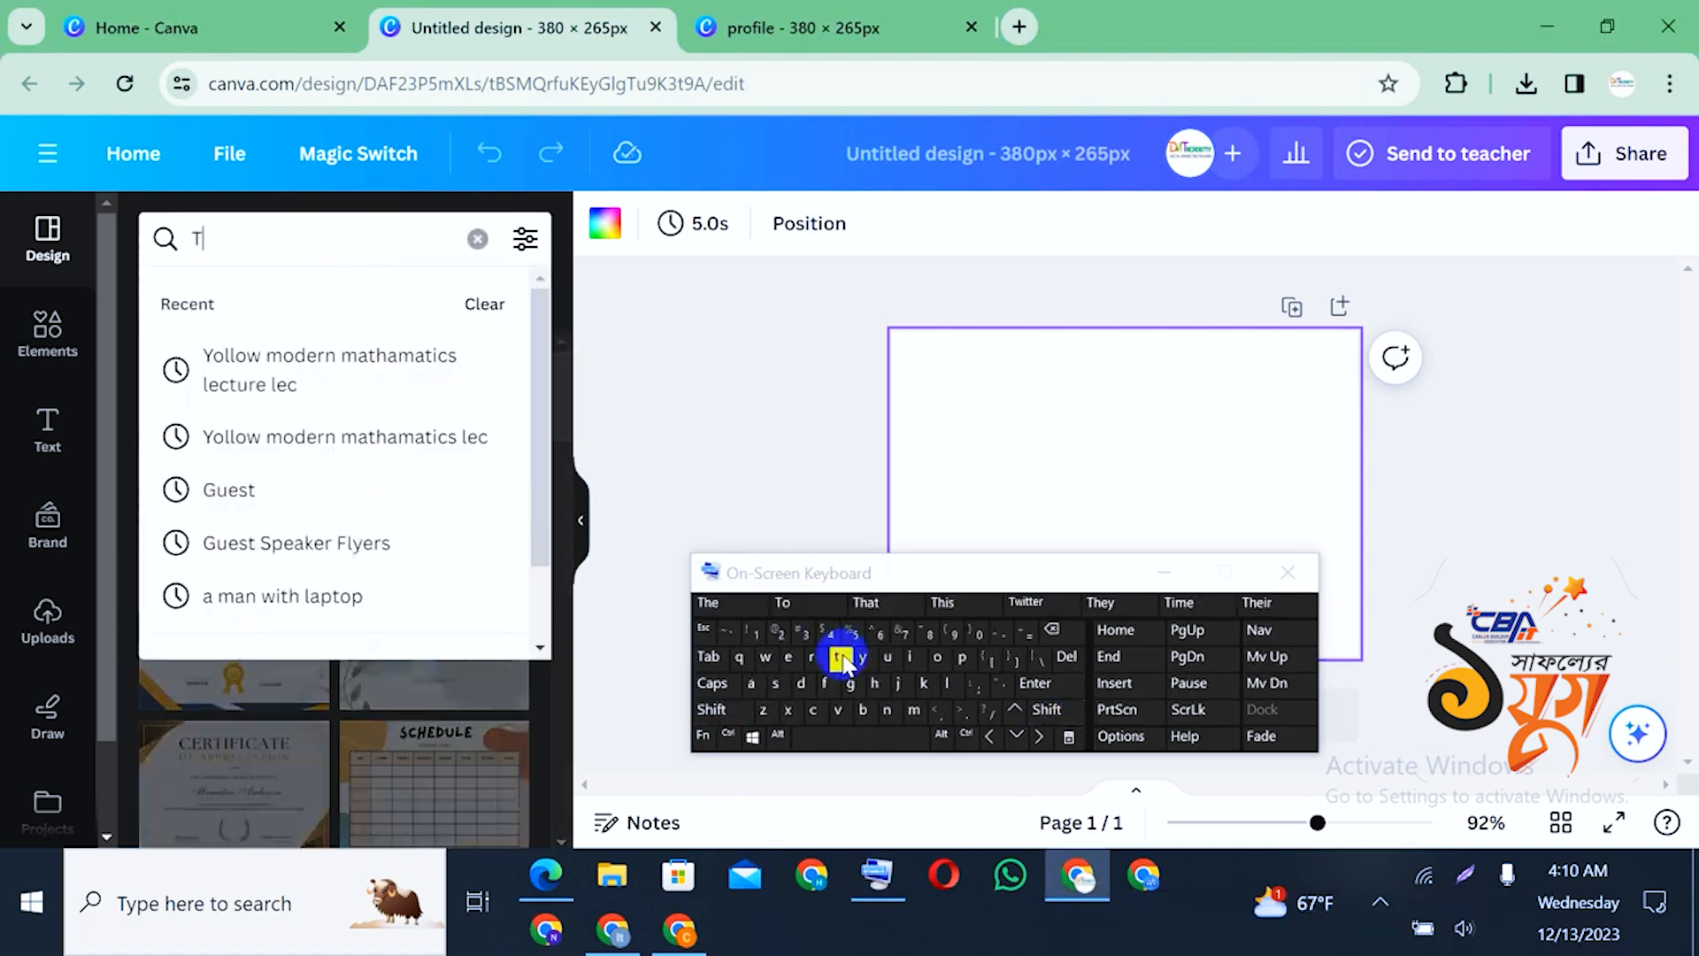
text(empl)
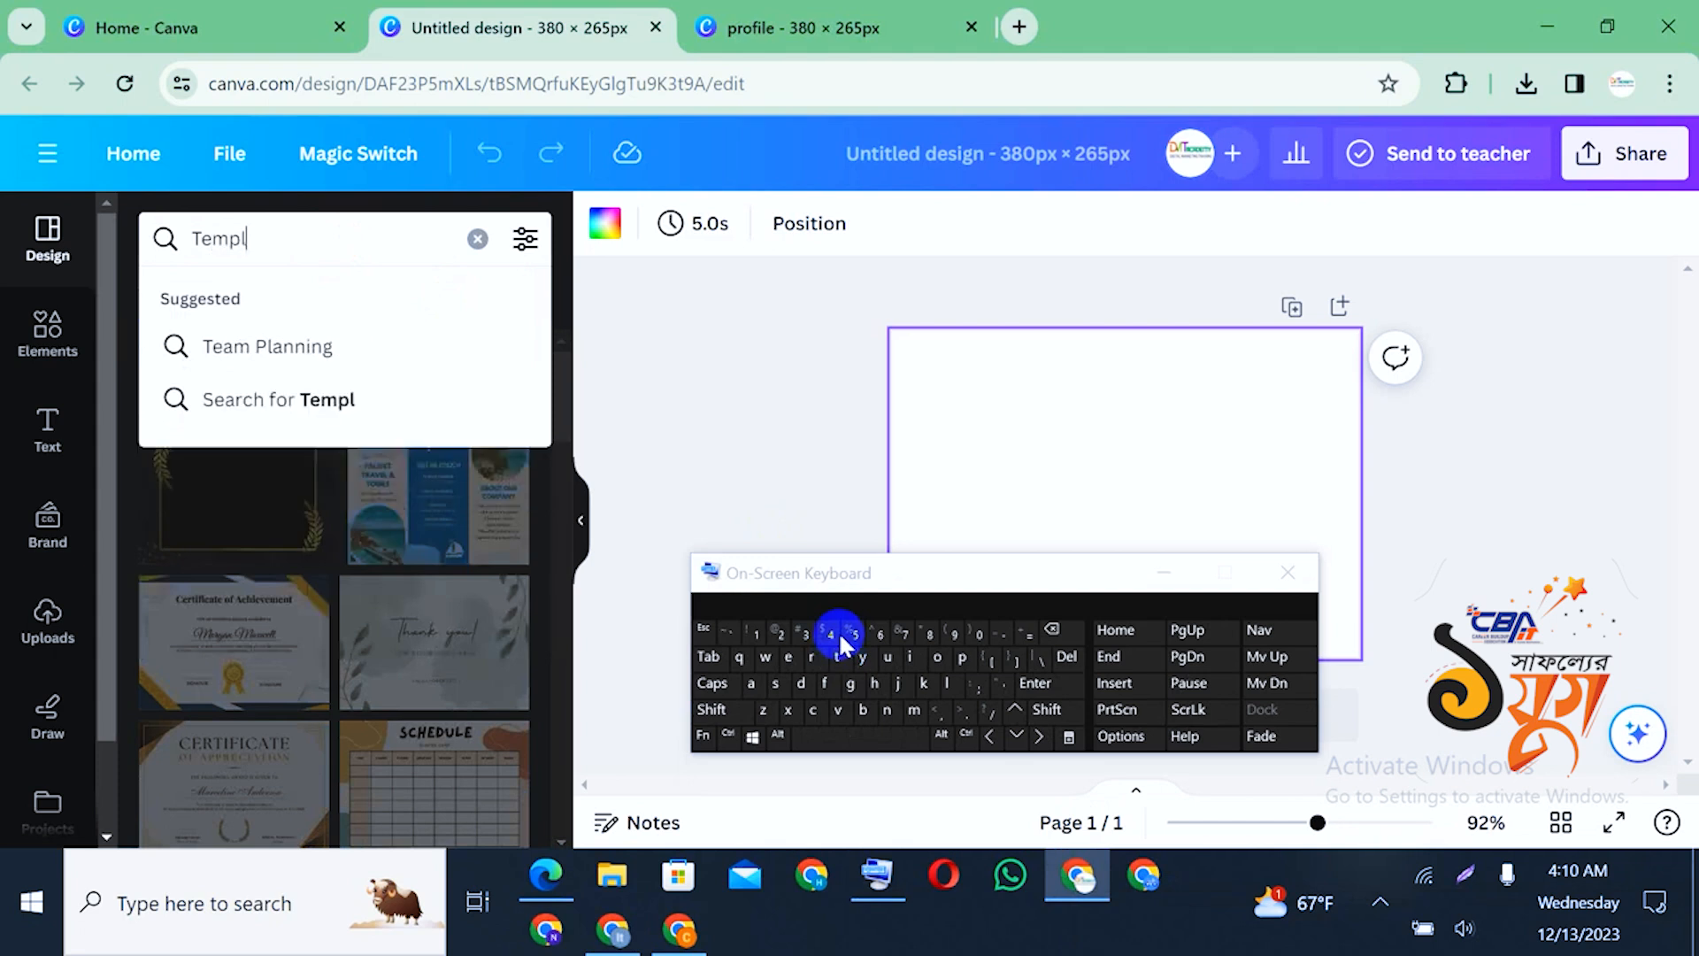
text(e)
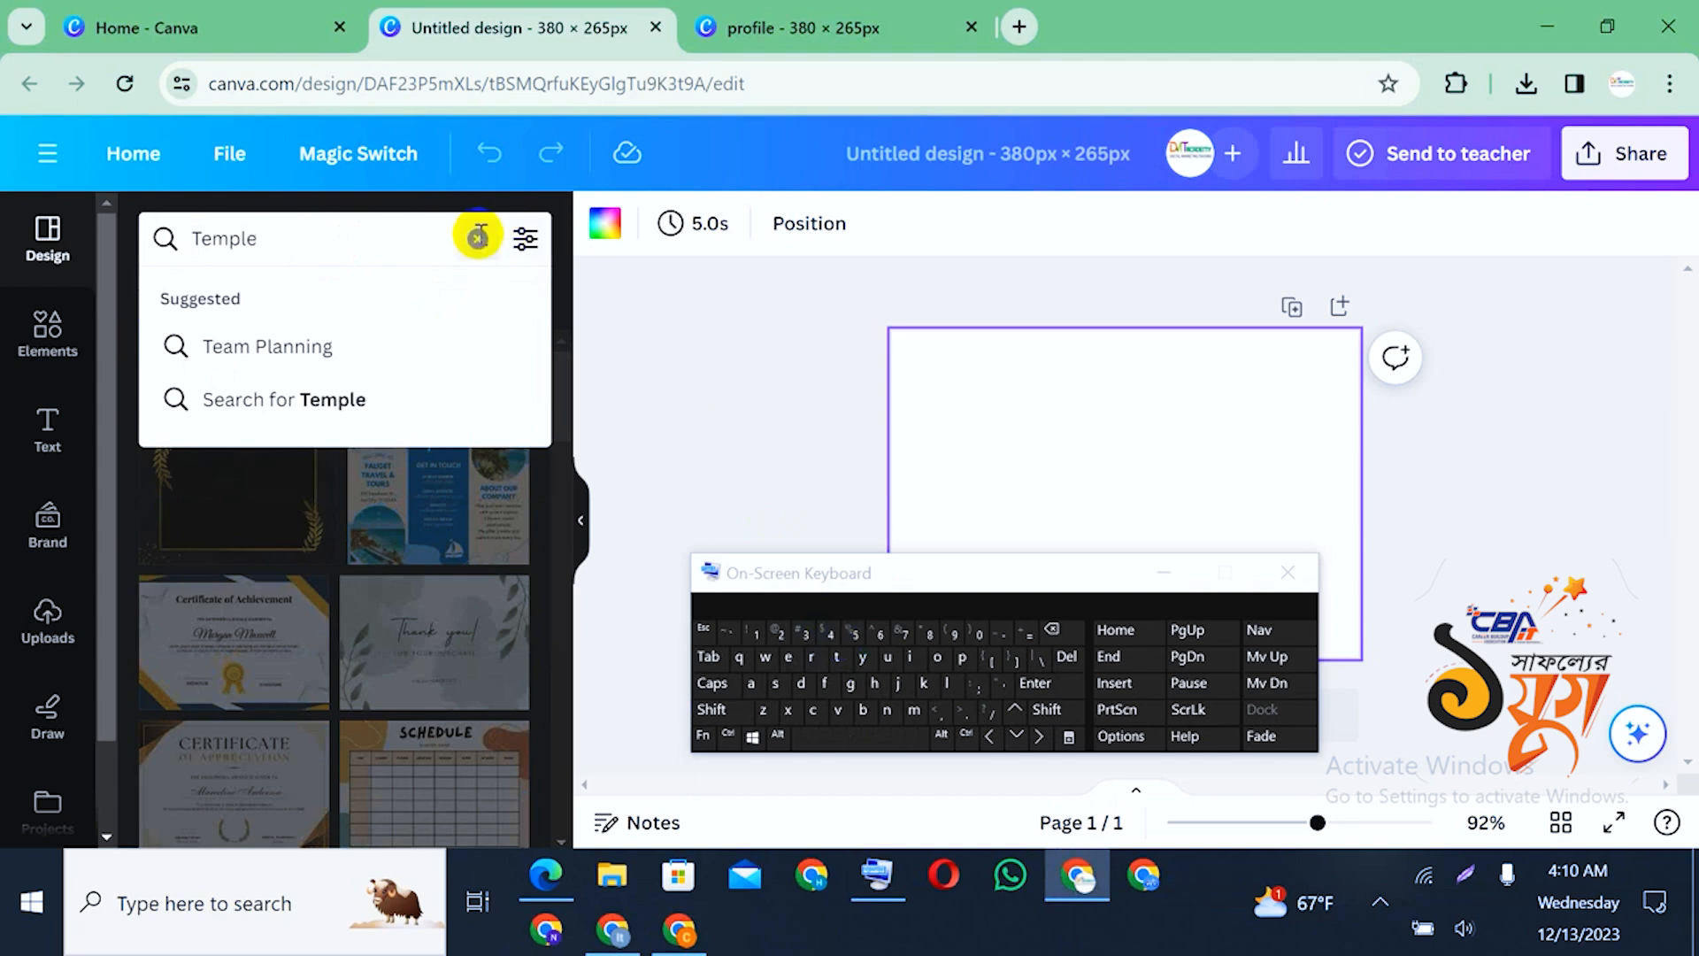
click(477, 238)
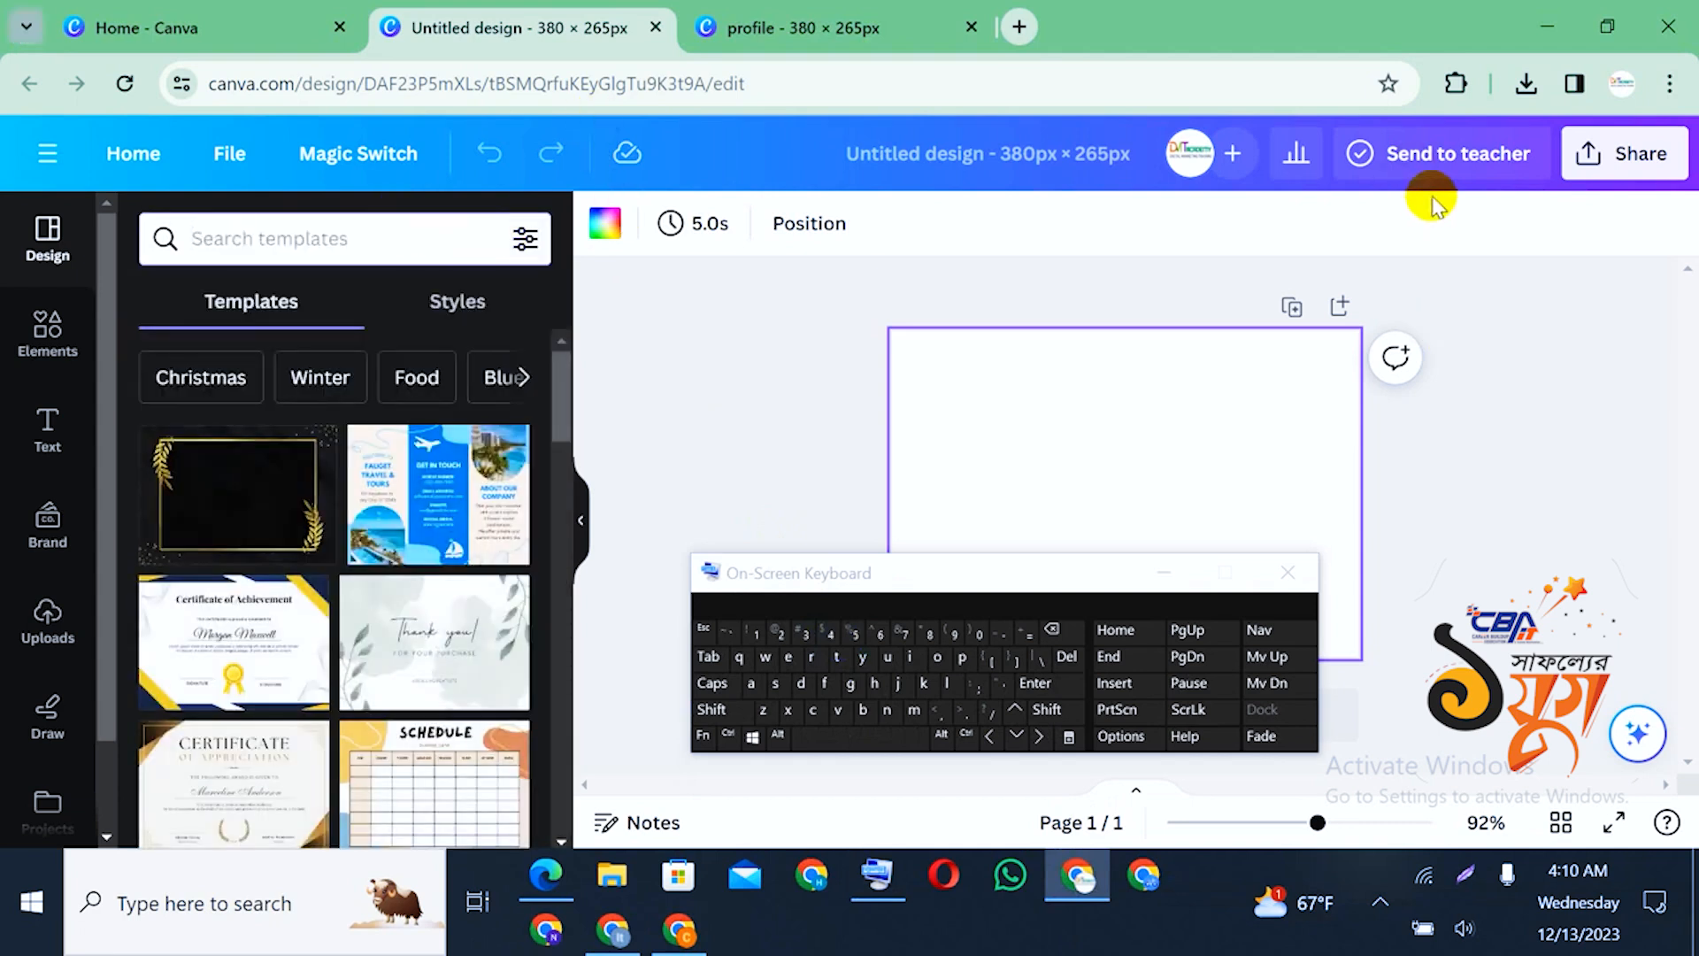
Create another blank design using the recent custom size of 1280 × 769 px
click(273, 22)
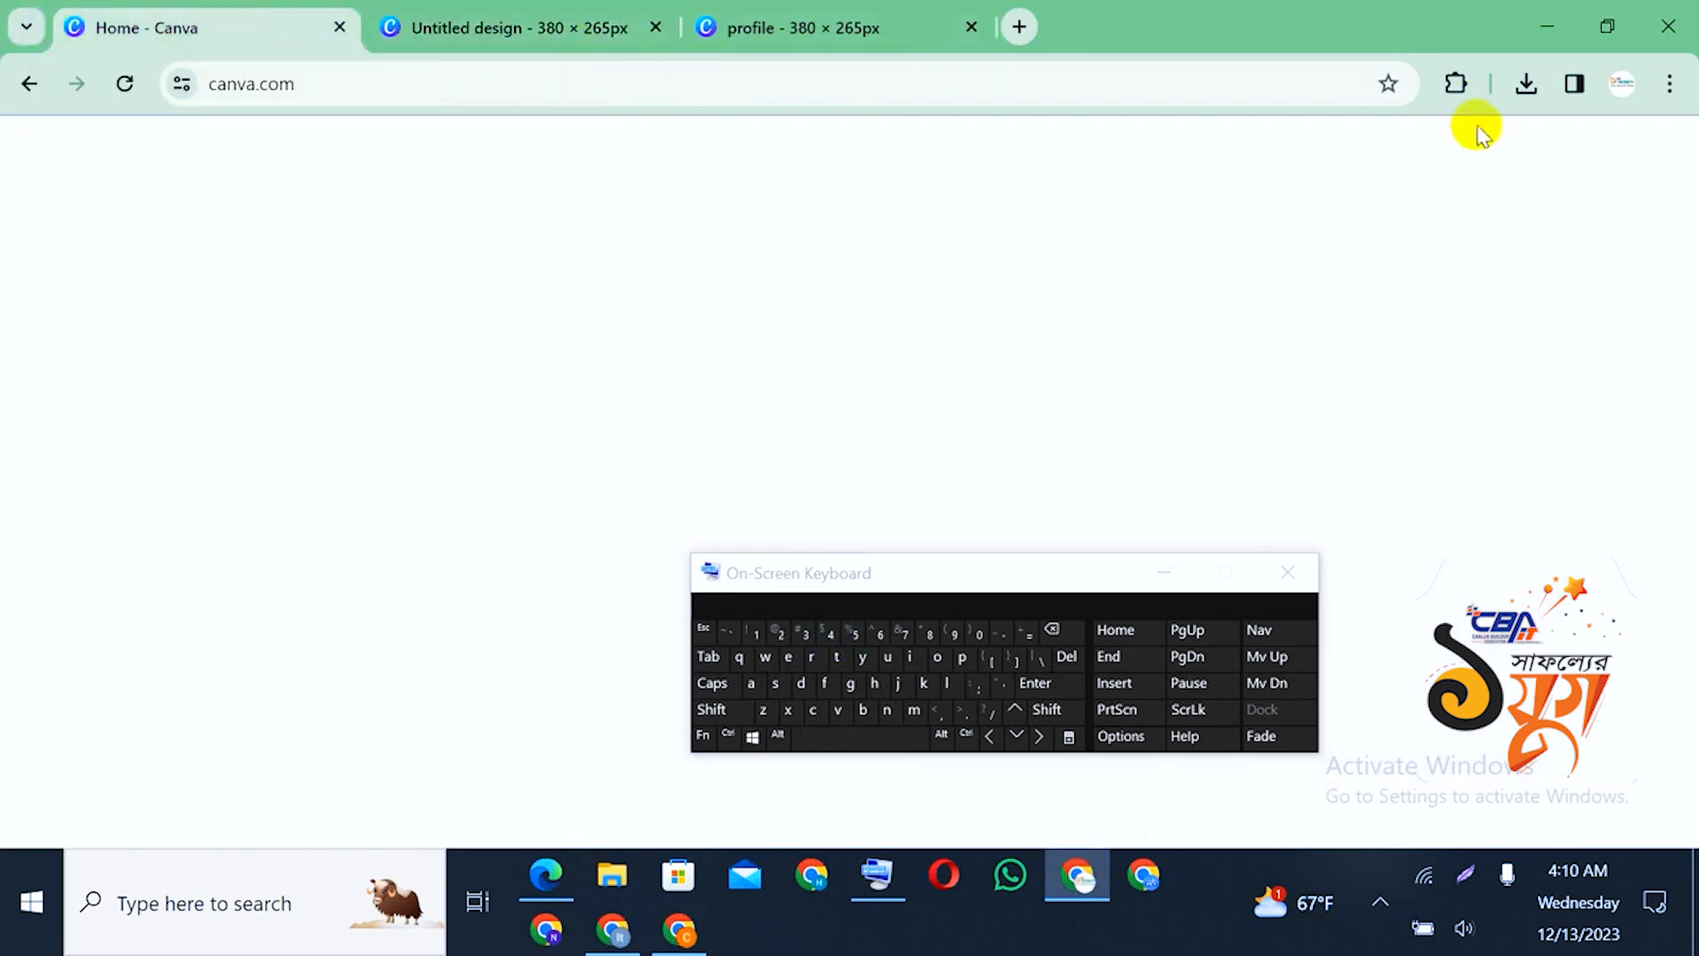
drag(1079, 572, 1210, 800)
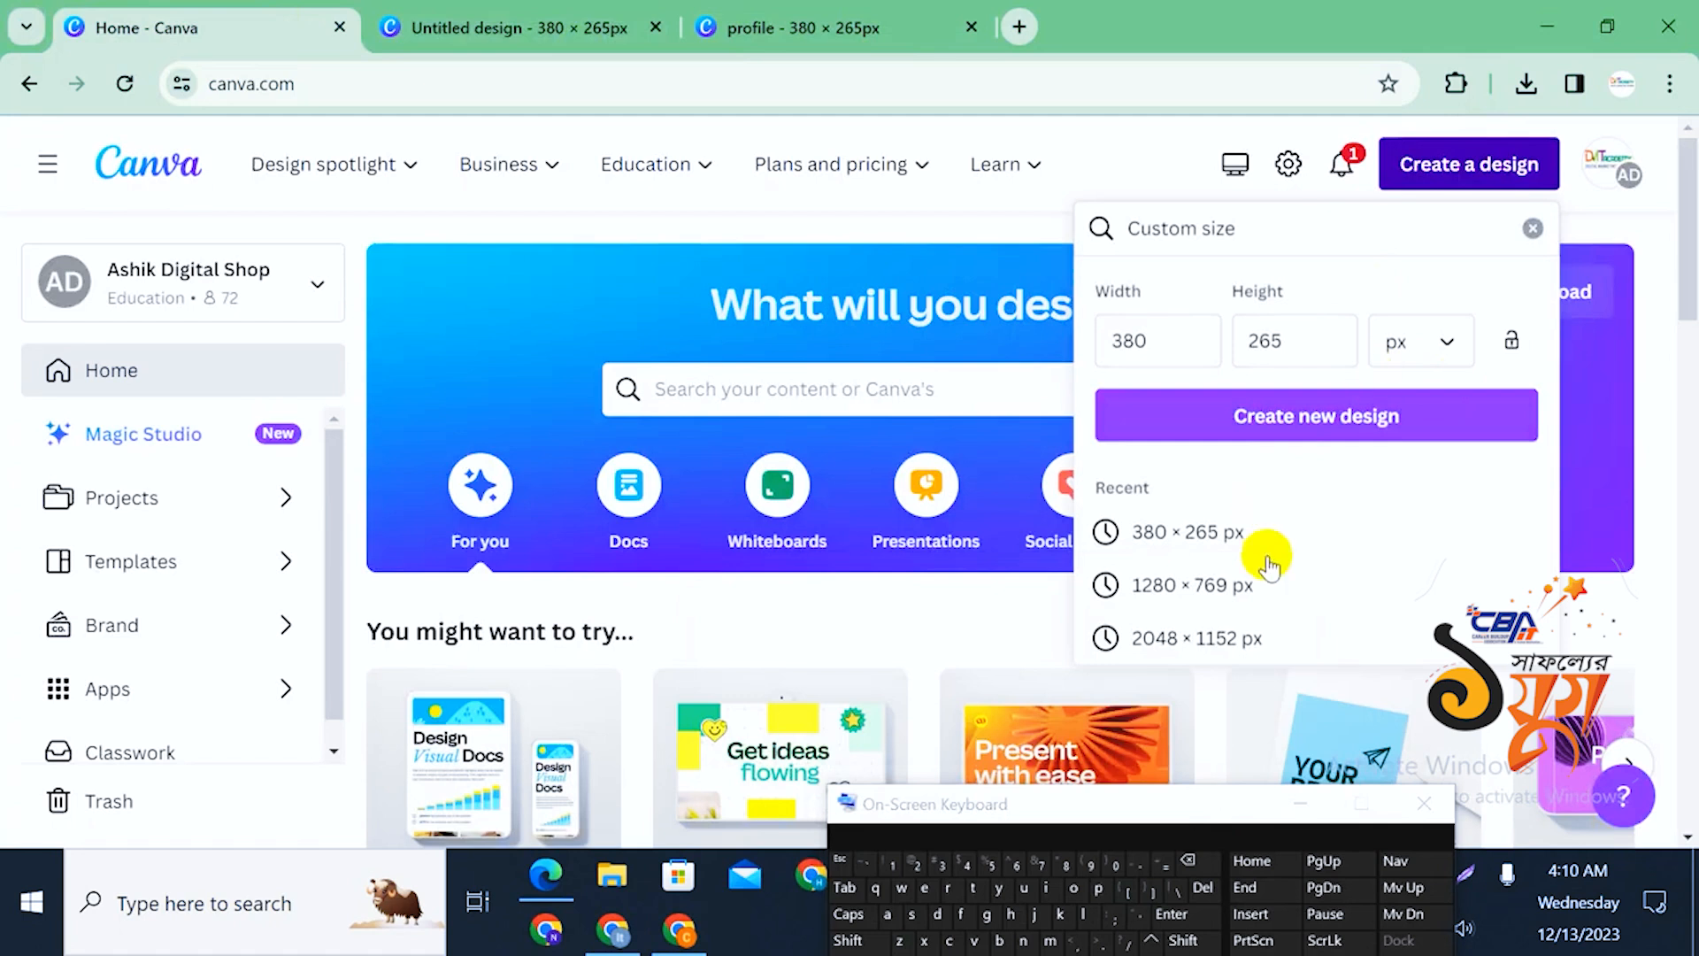
click(1257, 581)
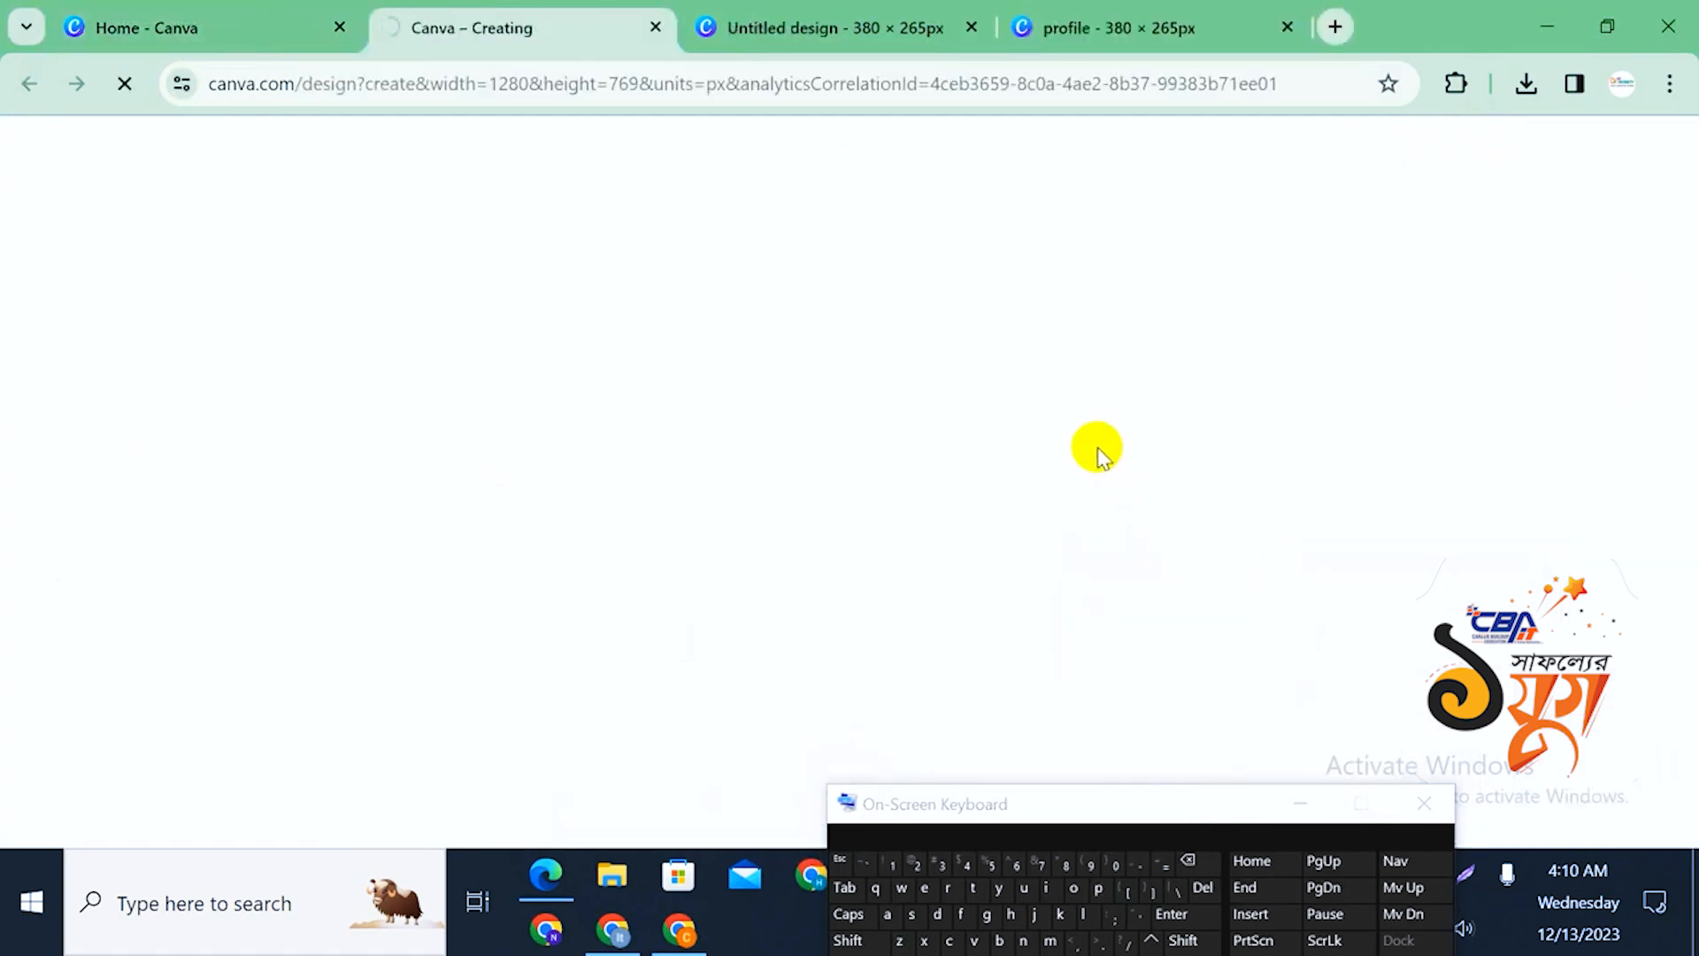
drag(1108, 811, 1233, 895)
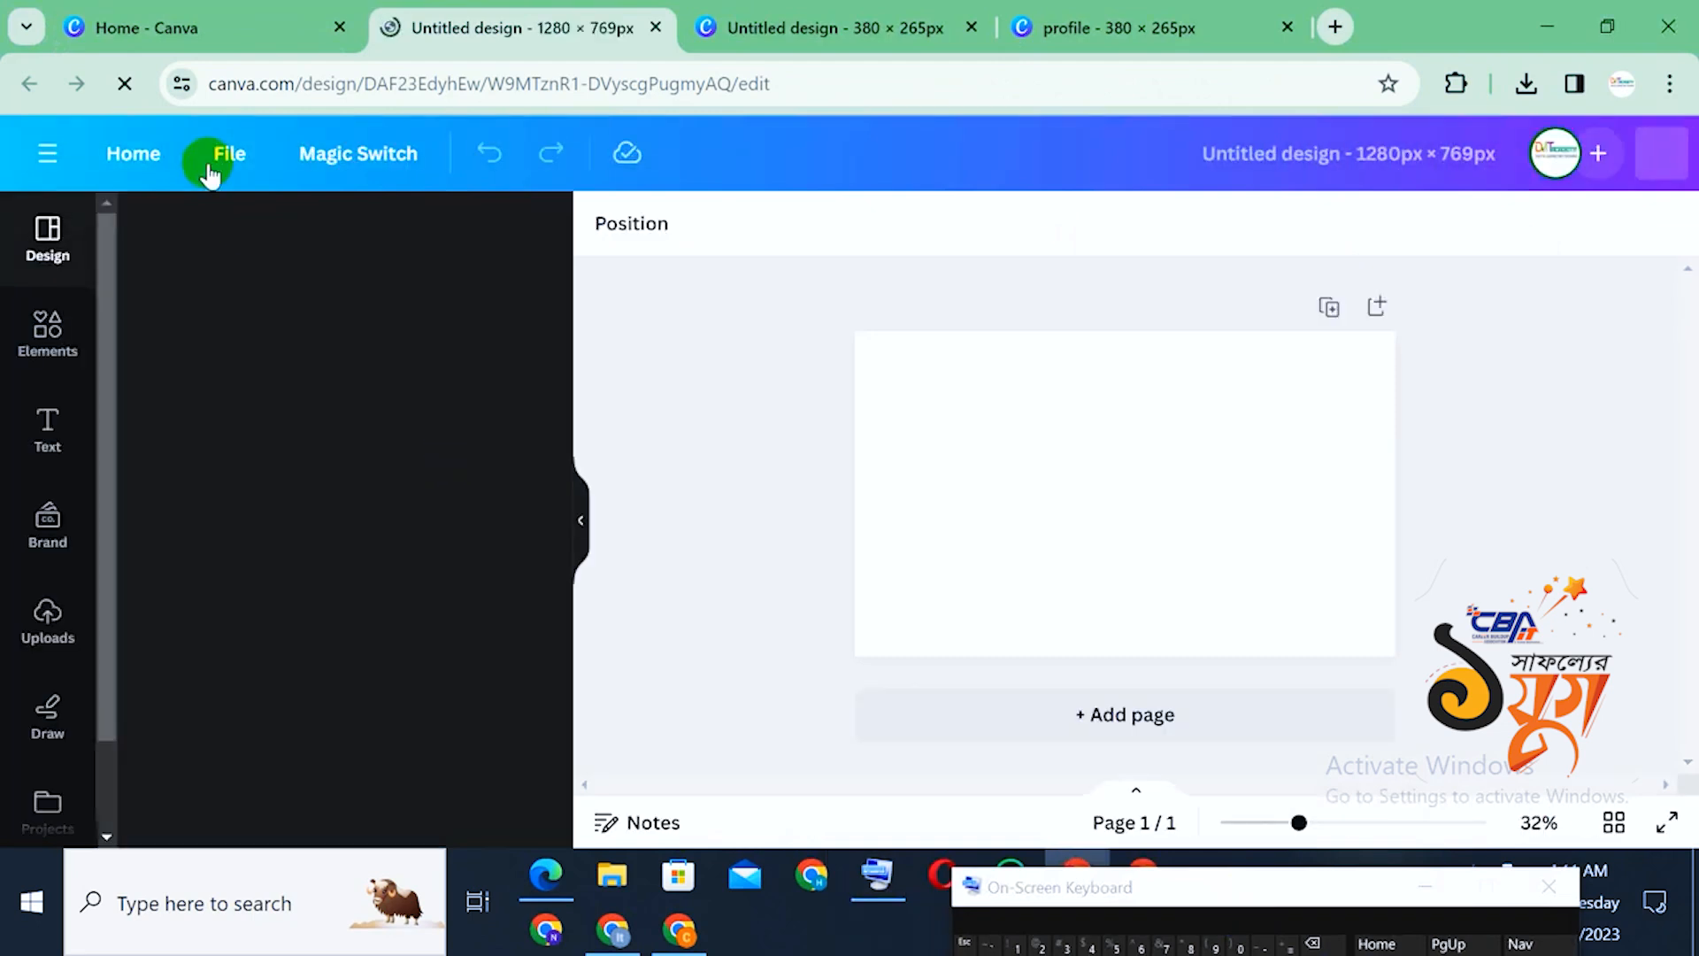
Search the templates for "fiverr gig"
click(228, 228)
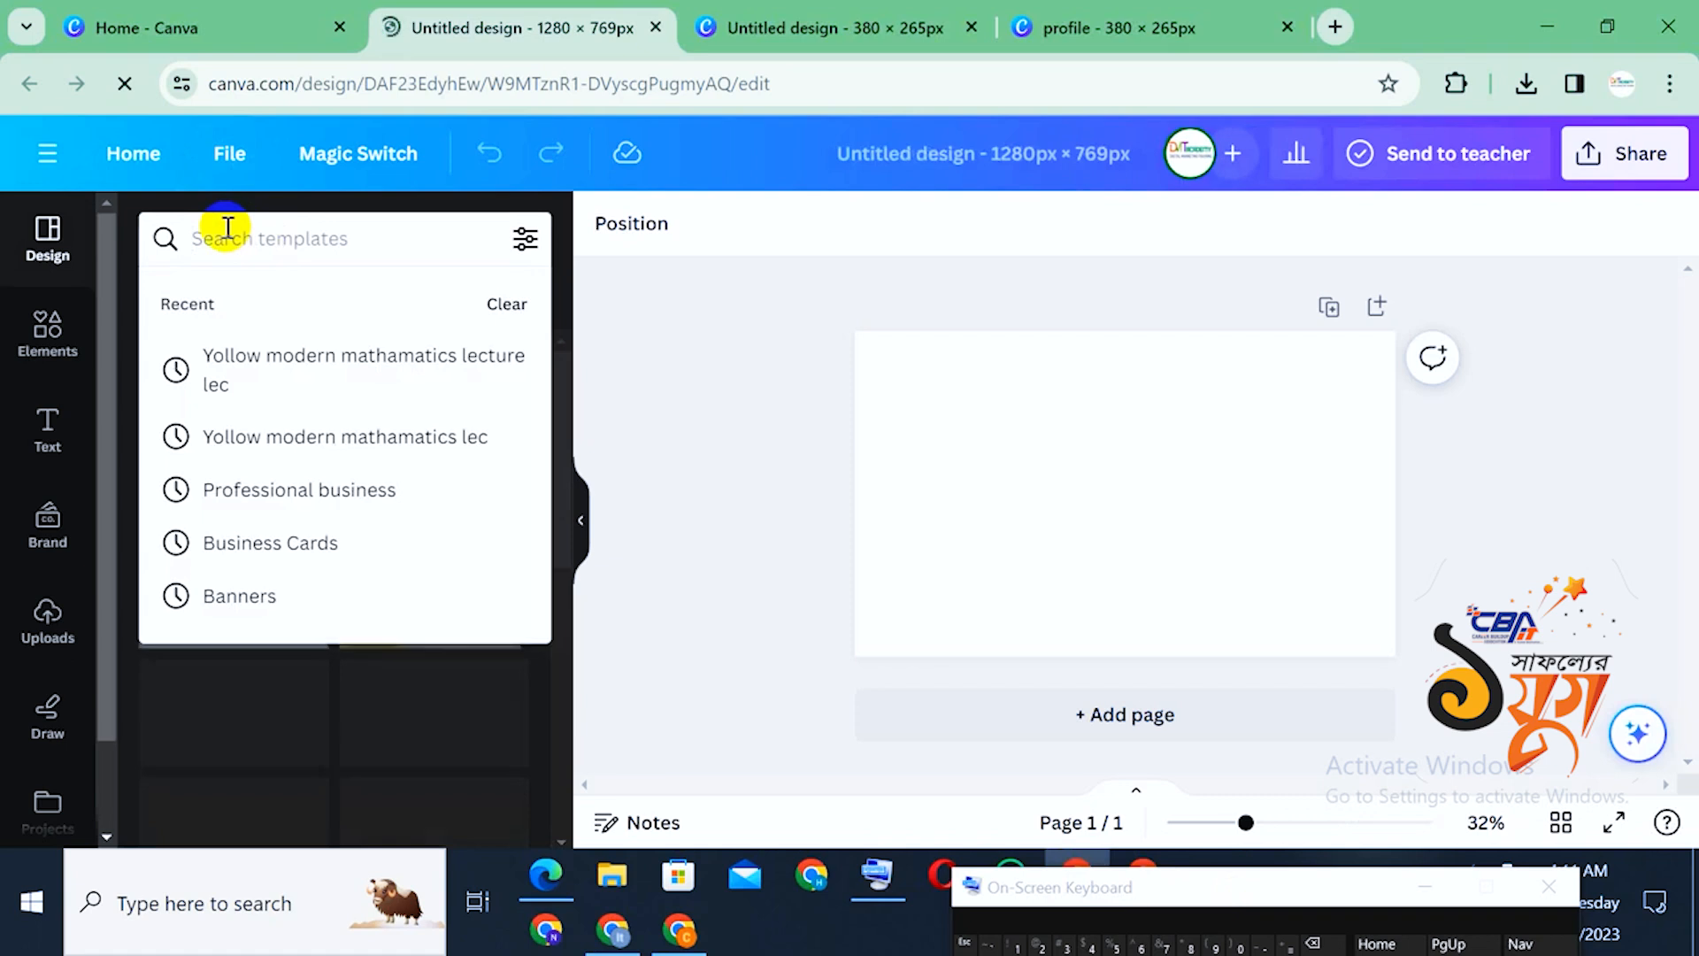
text(fiverr gig)
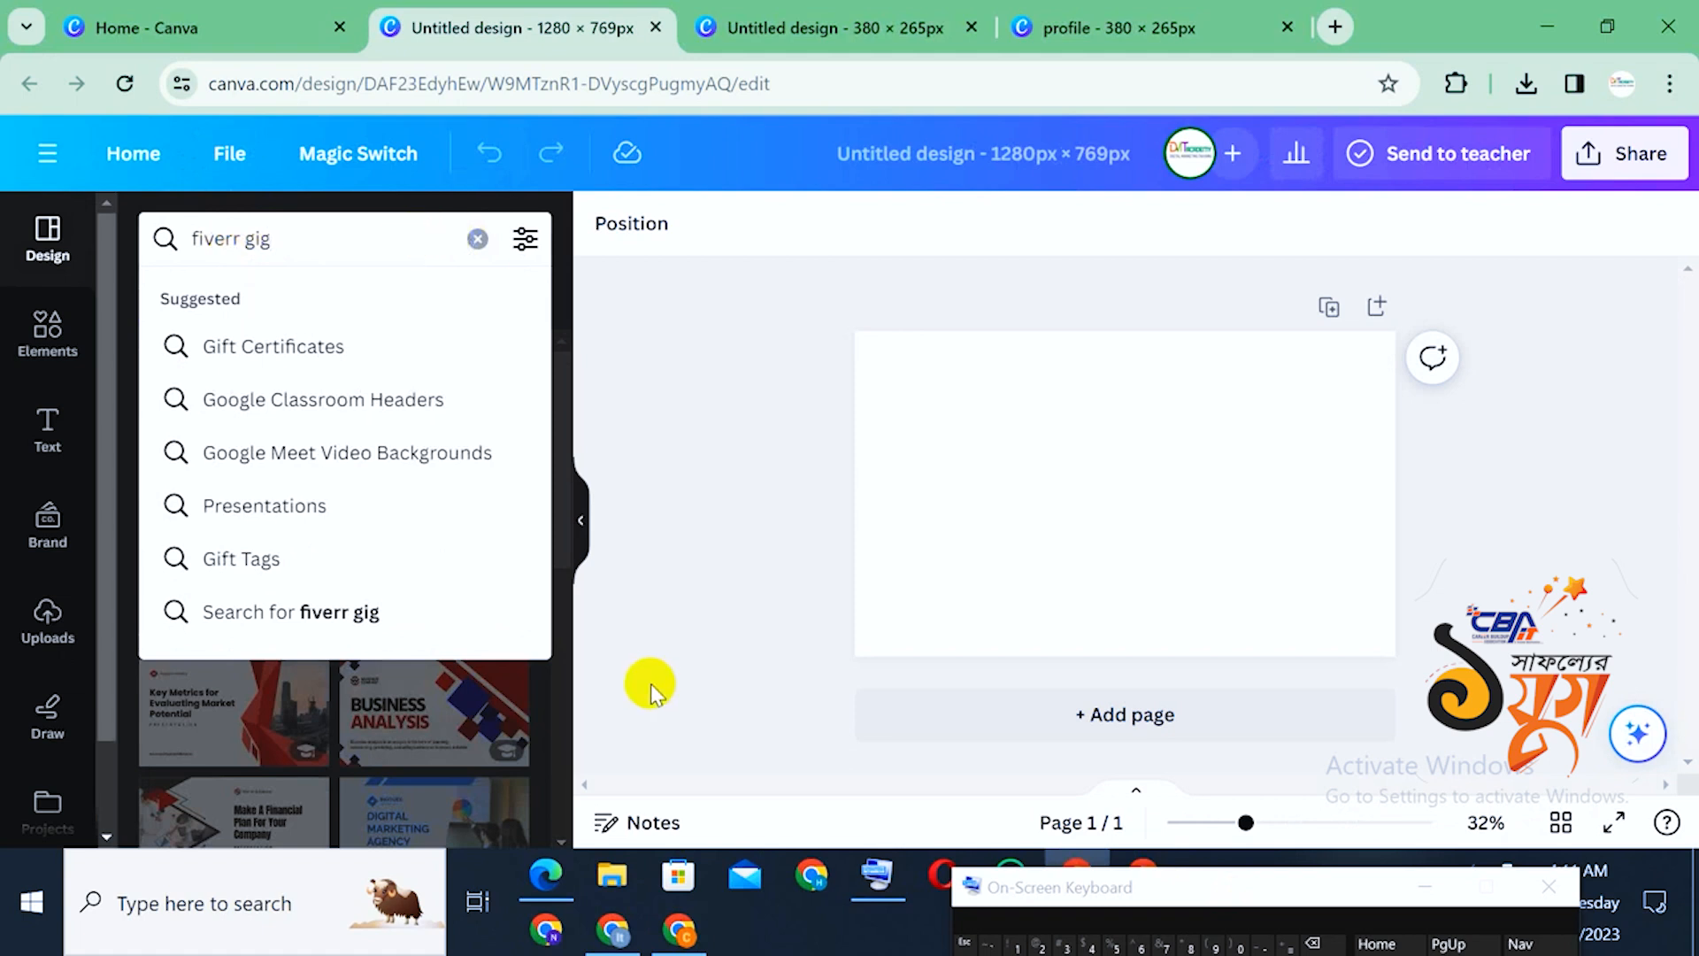
drag(1012, 886, 770, 384)
click(351, 232)
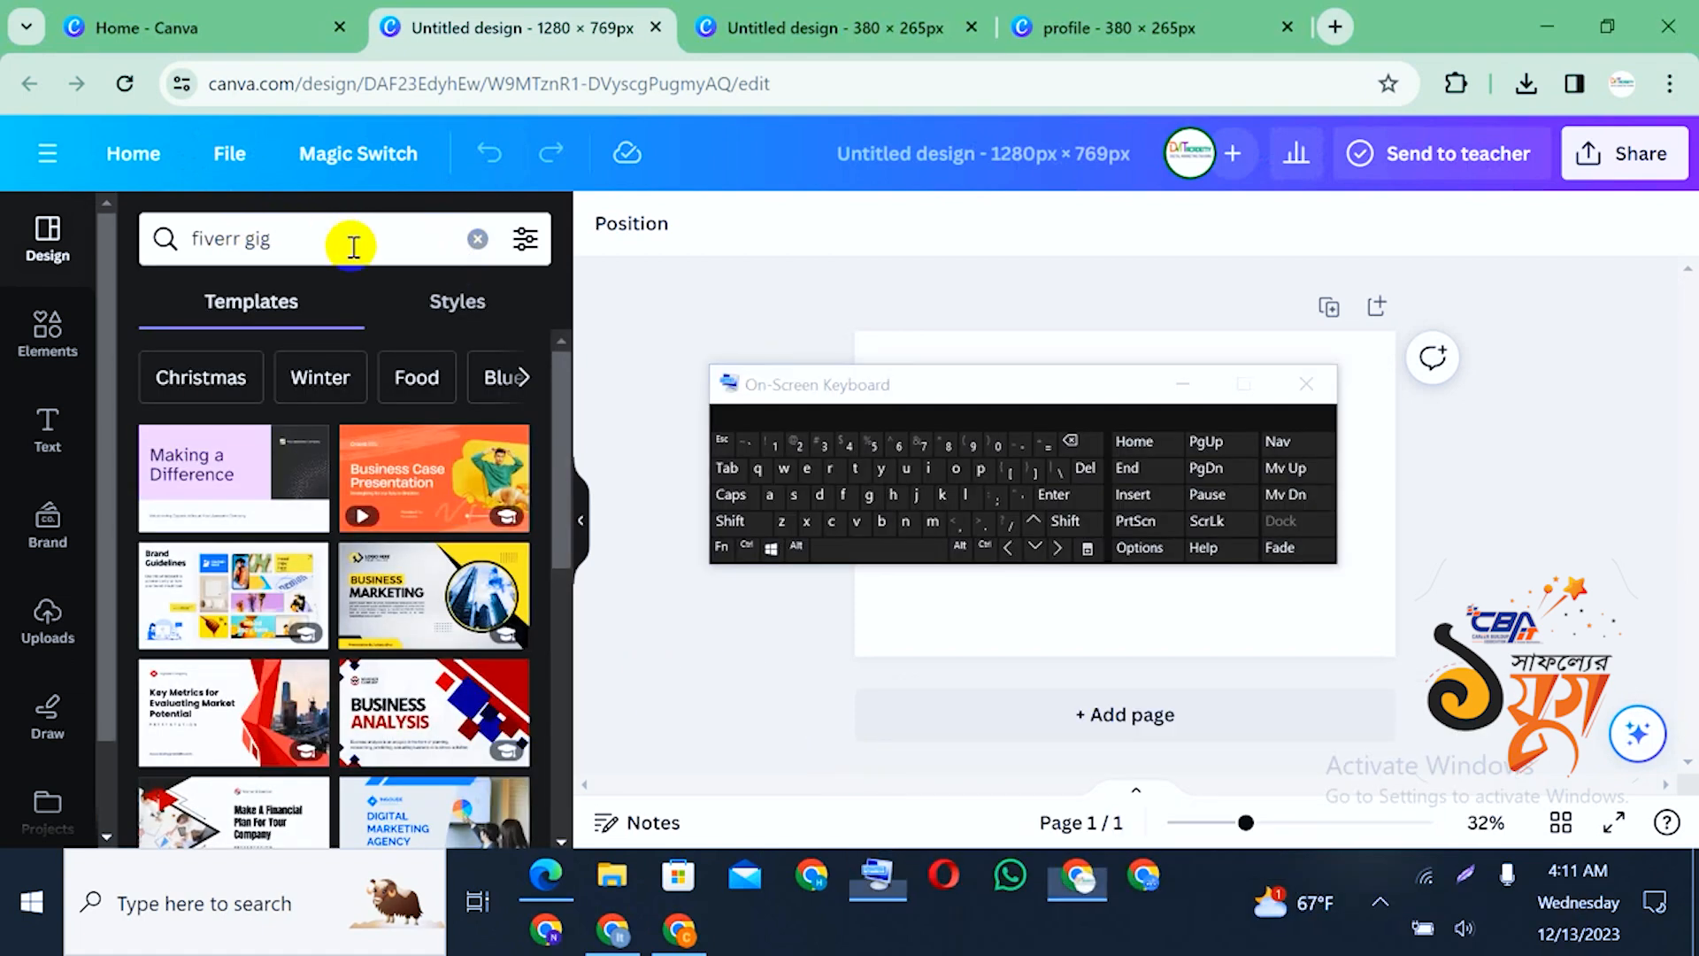
click(1070, 494)
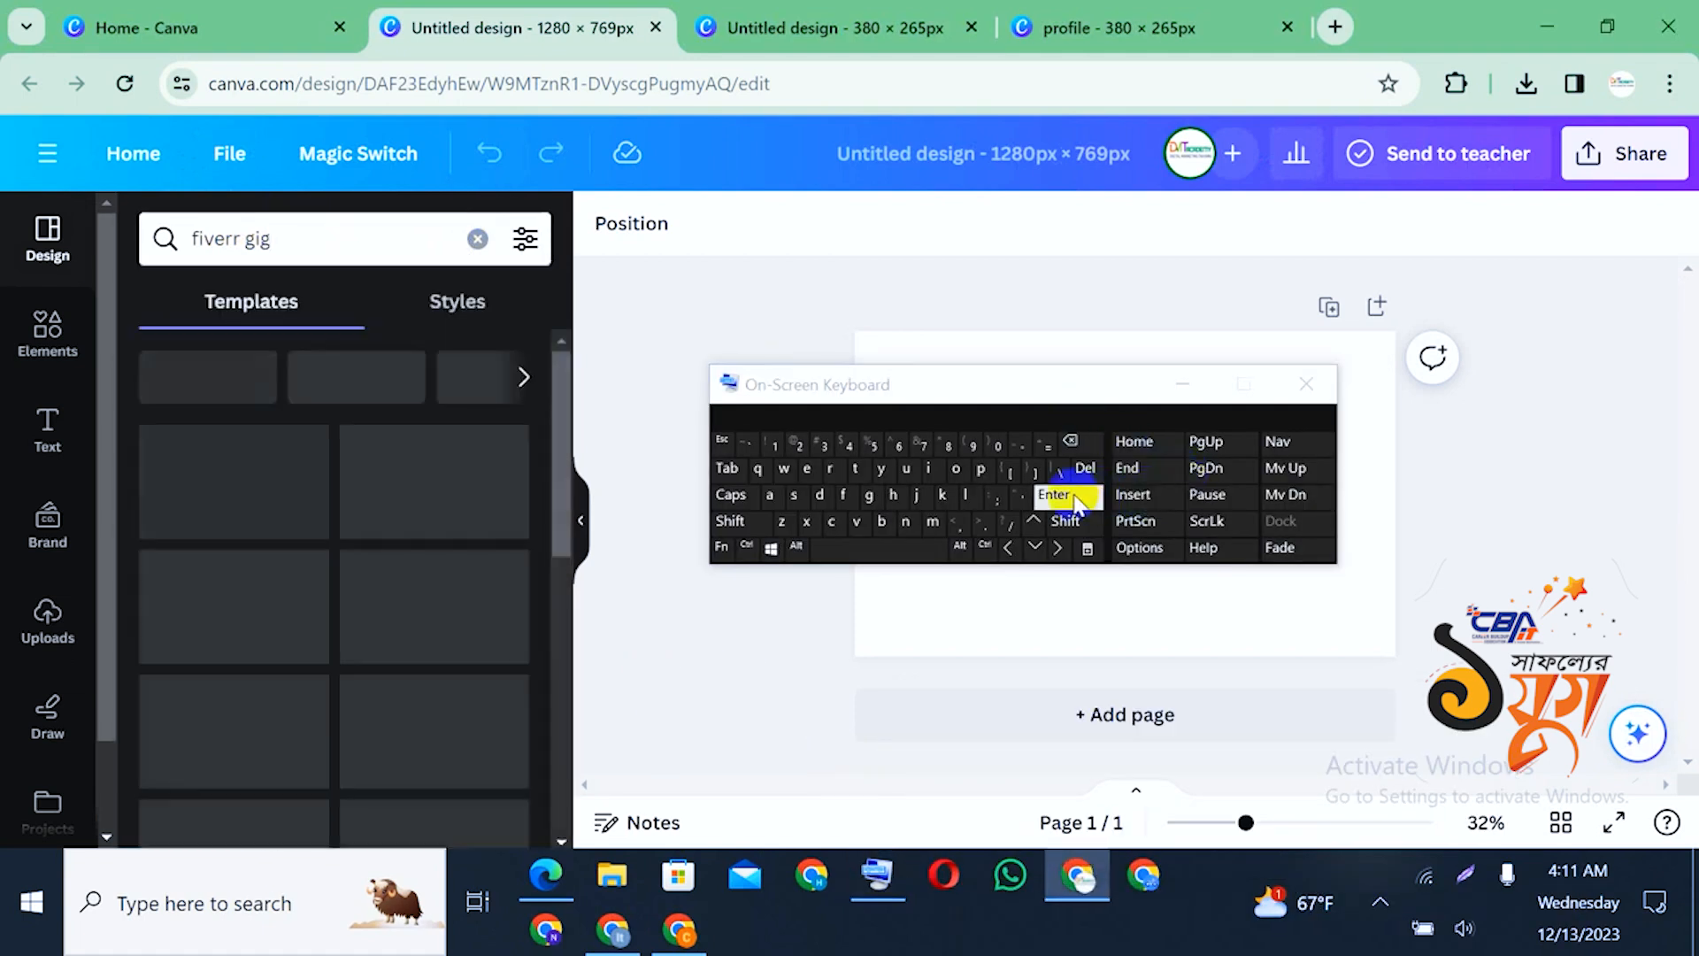
drag(978, 389, 1236, 857)
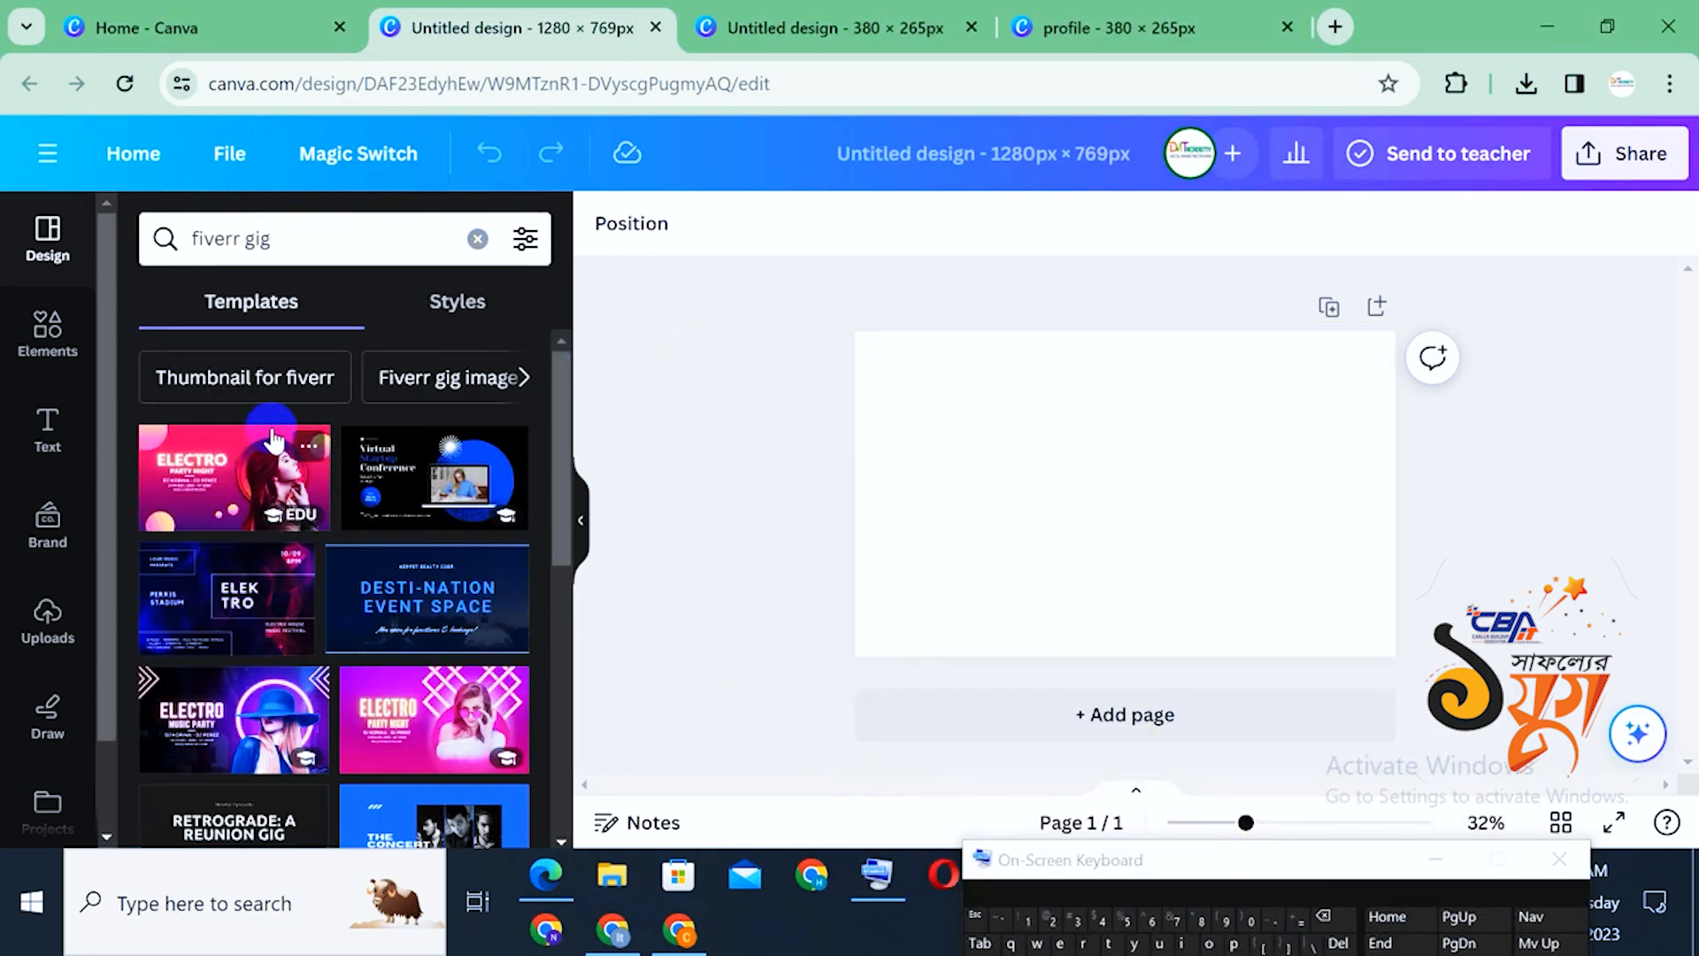
Browse the fiverr gig templates and apply the pink Electro Party Night template with the woman in sunglasses to the page
scroll(274, 447, down, 3)
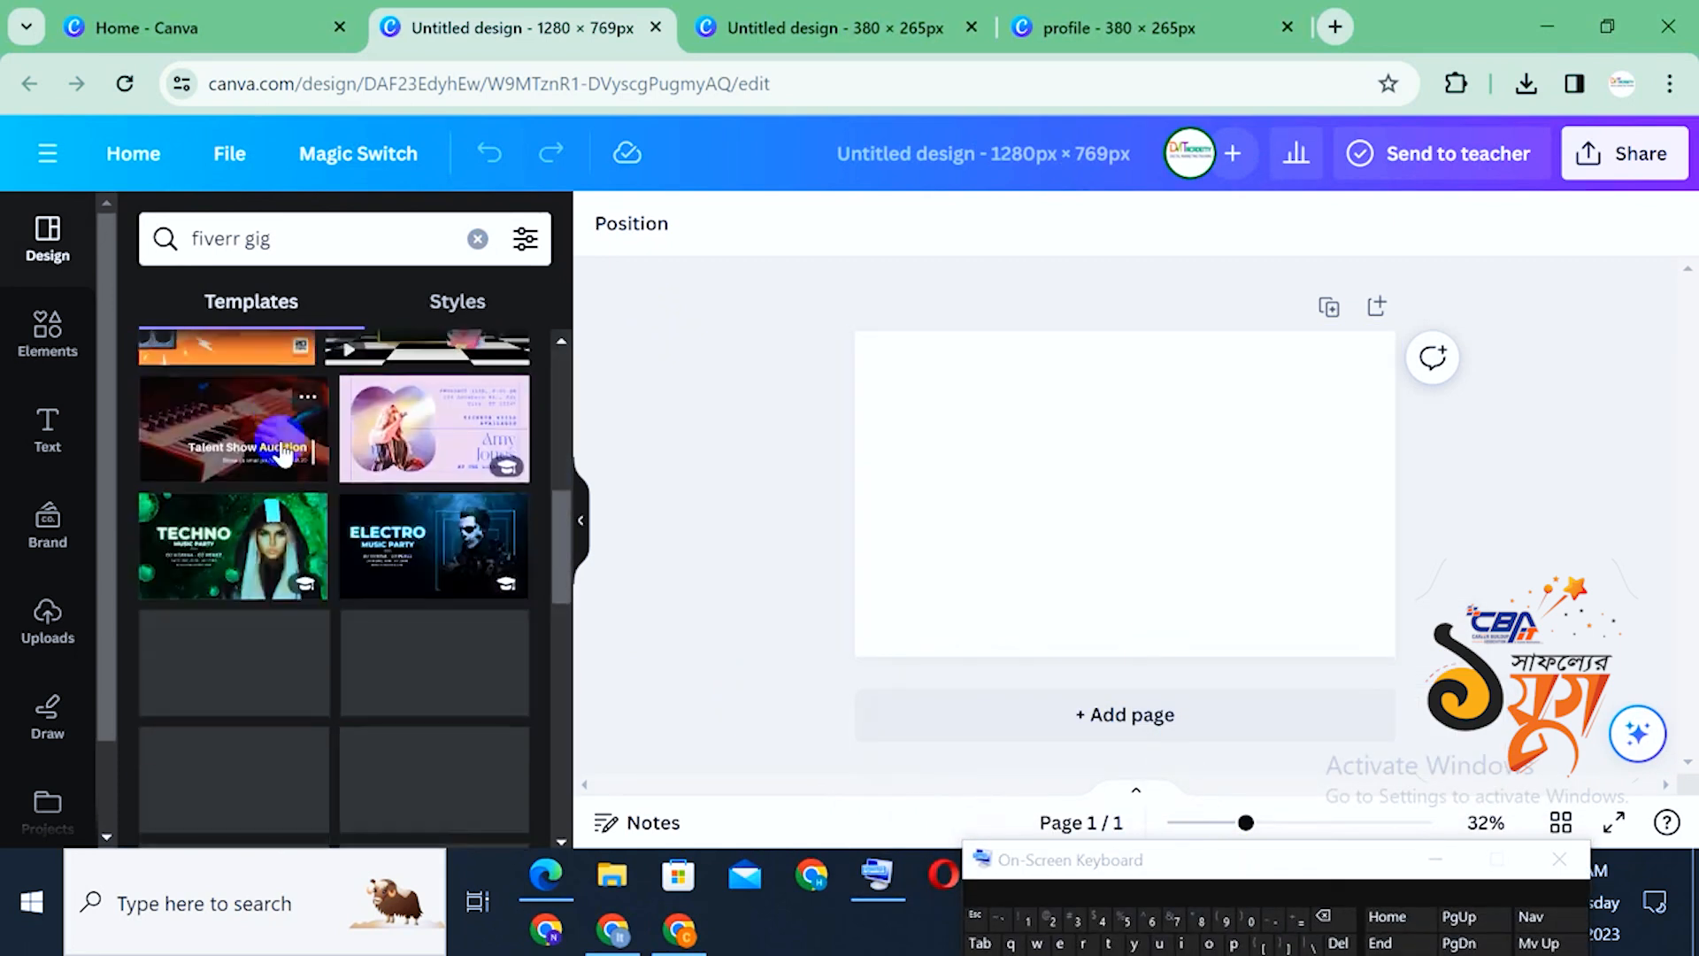
scroll(283, 449, down, 3)
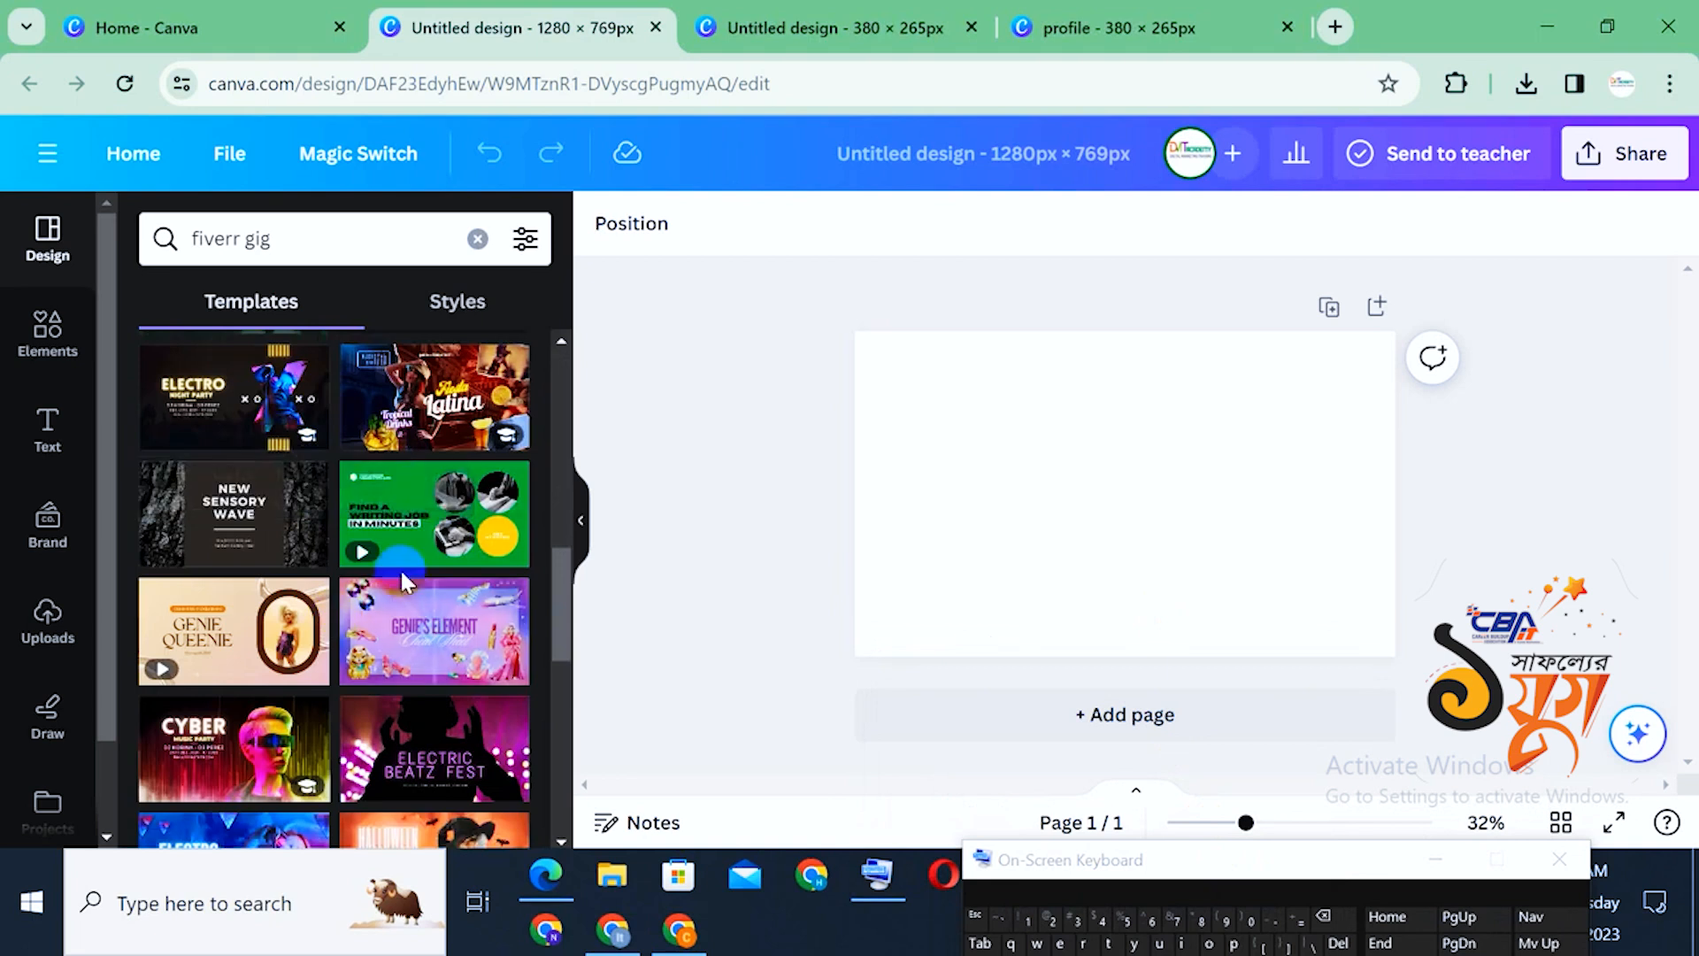
scroll(400, 568, down, 3)
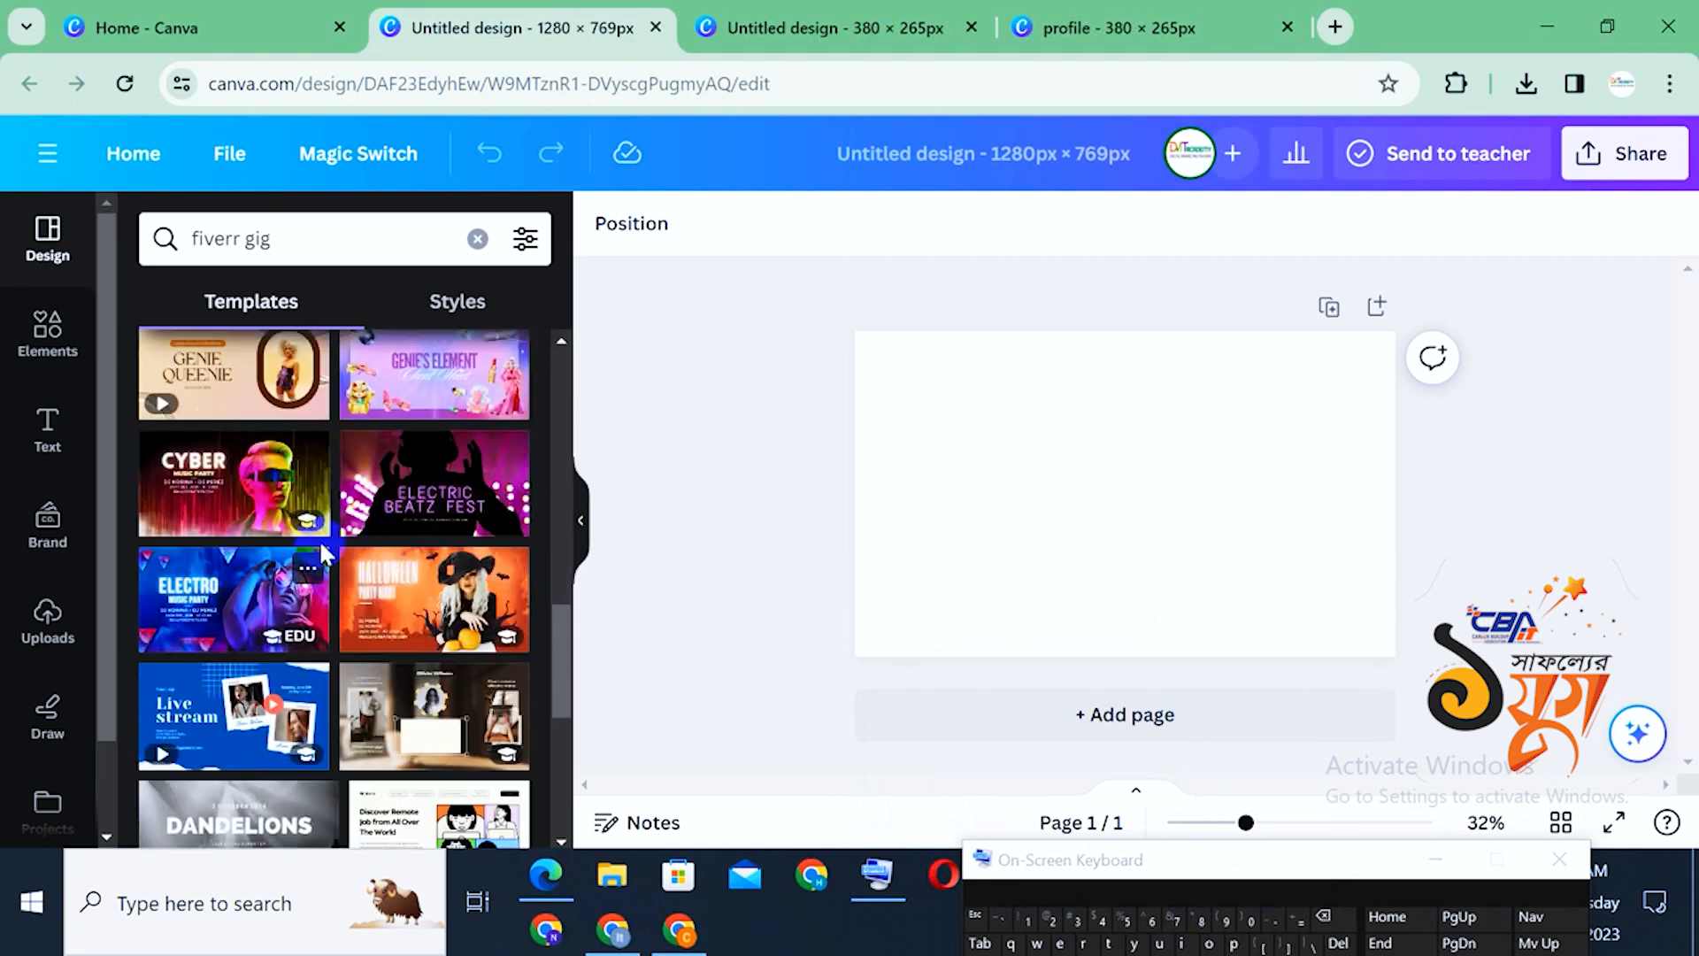
scroll(336, 549, down, 3)
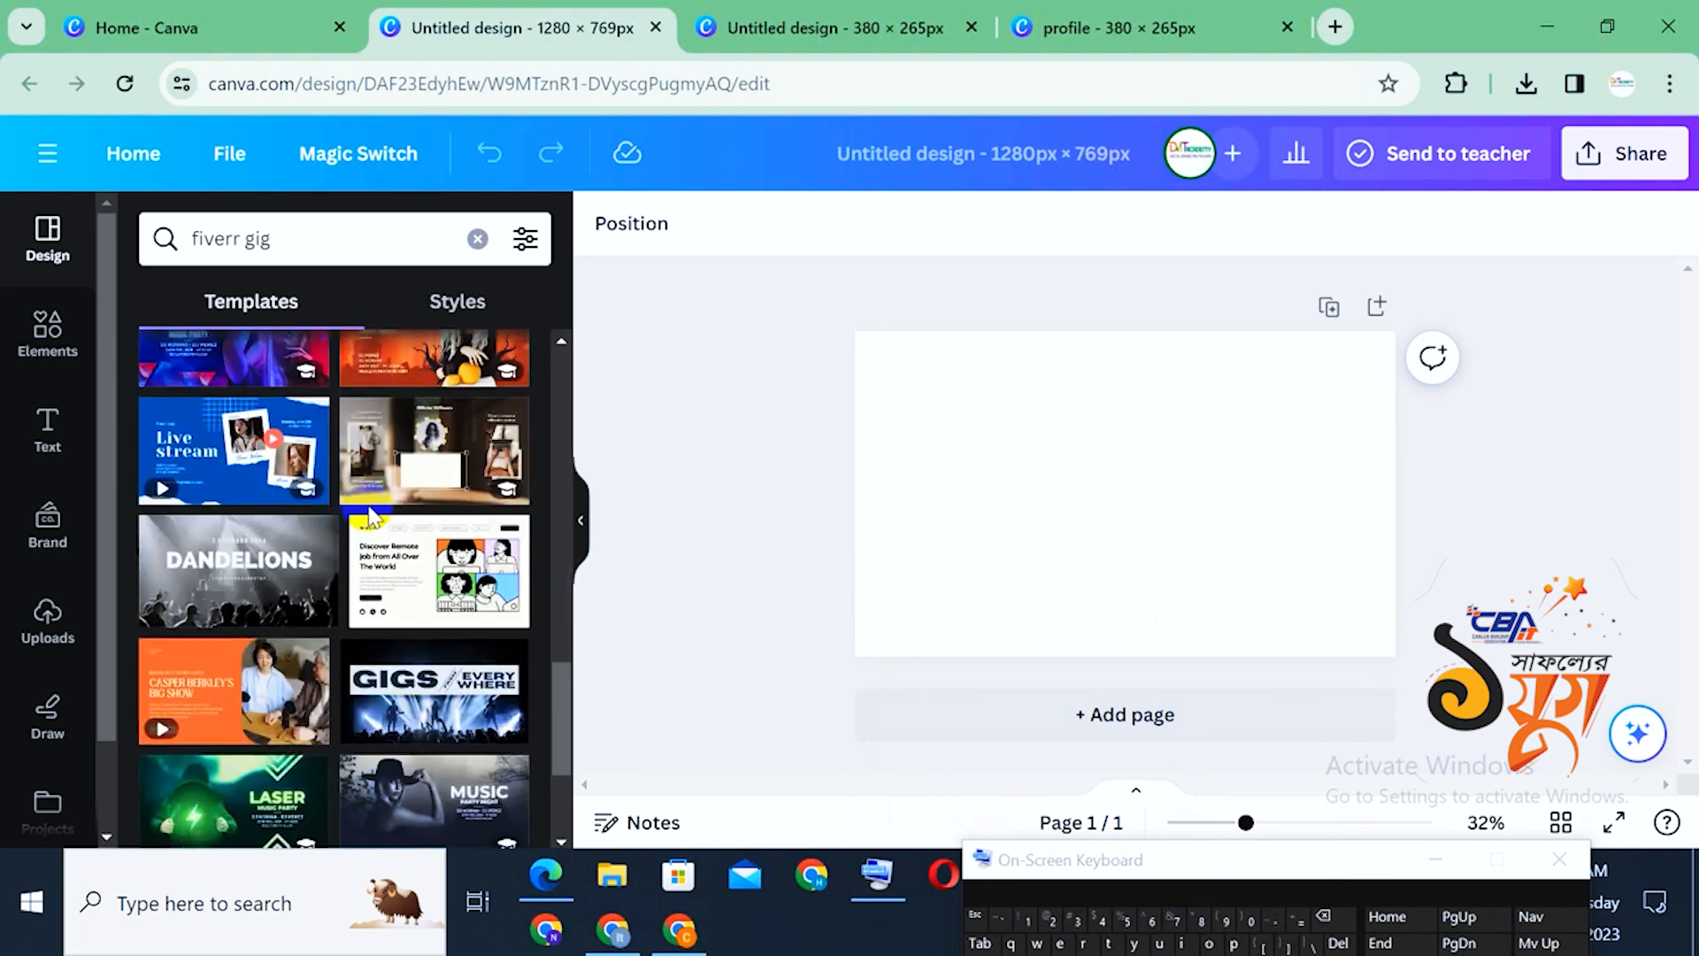
scroll(370, 515, down, 5)
scroll(370, 515, down, 3)
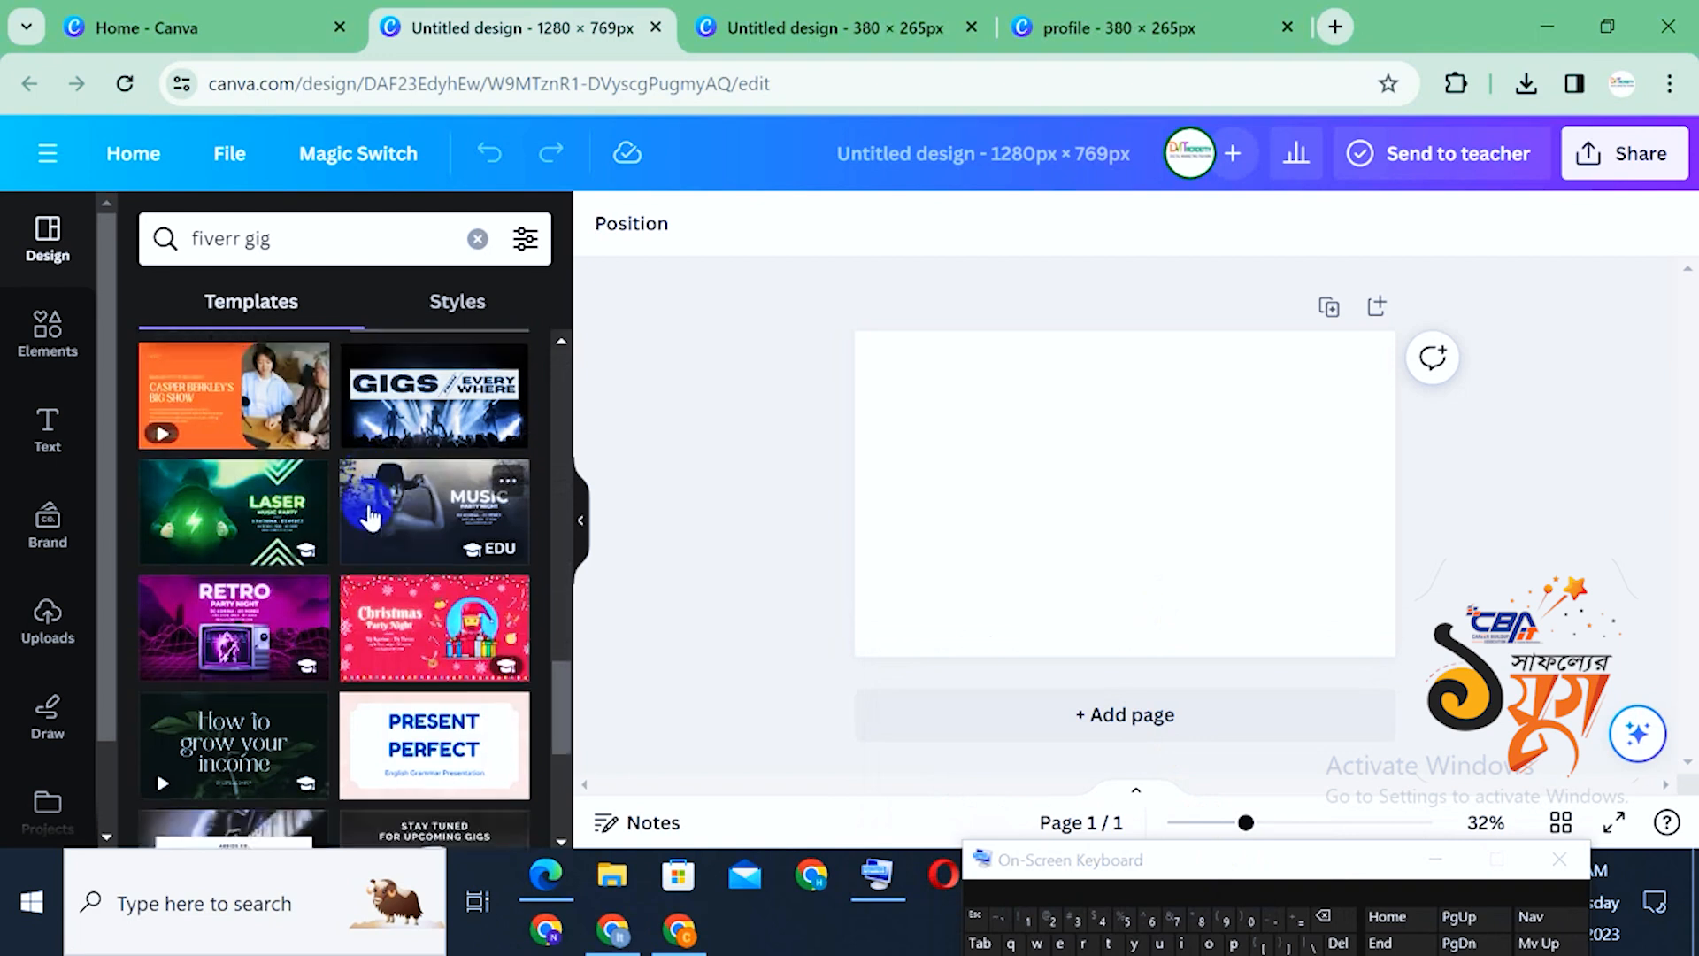
scroll(369, 516, down, 5)
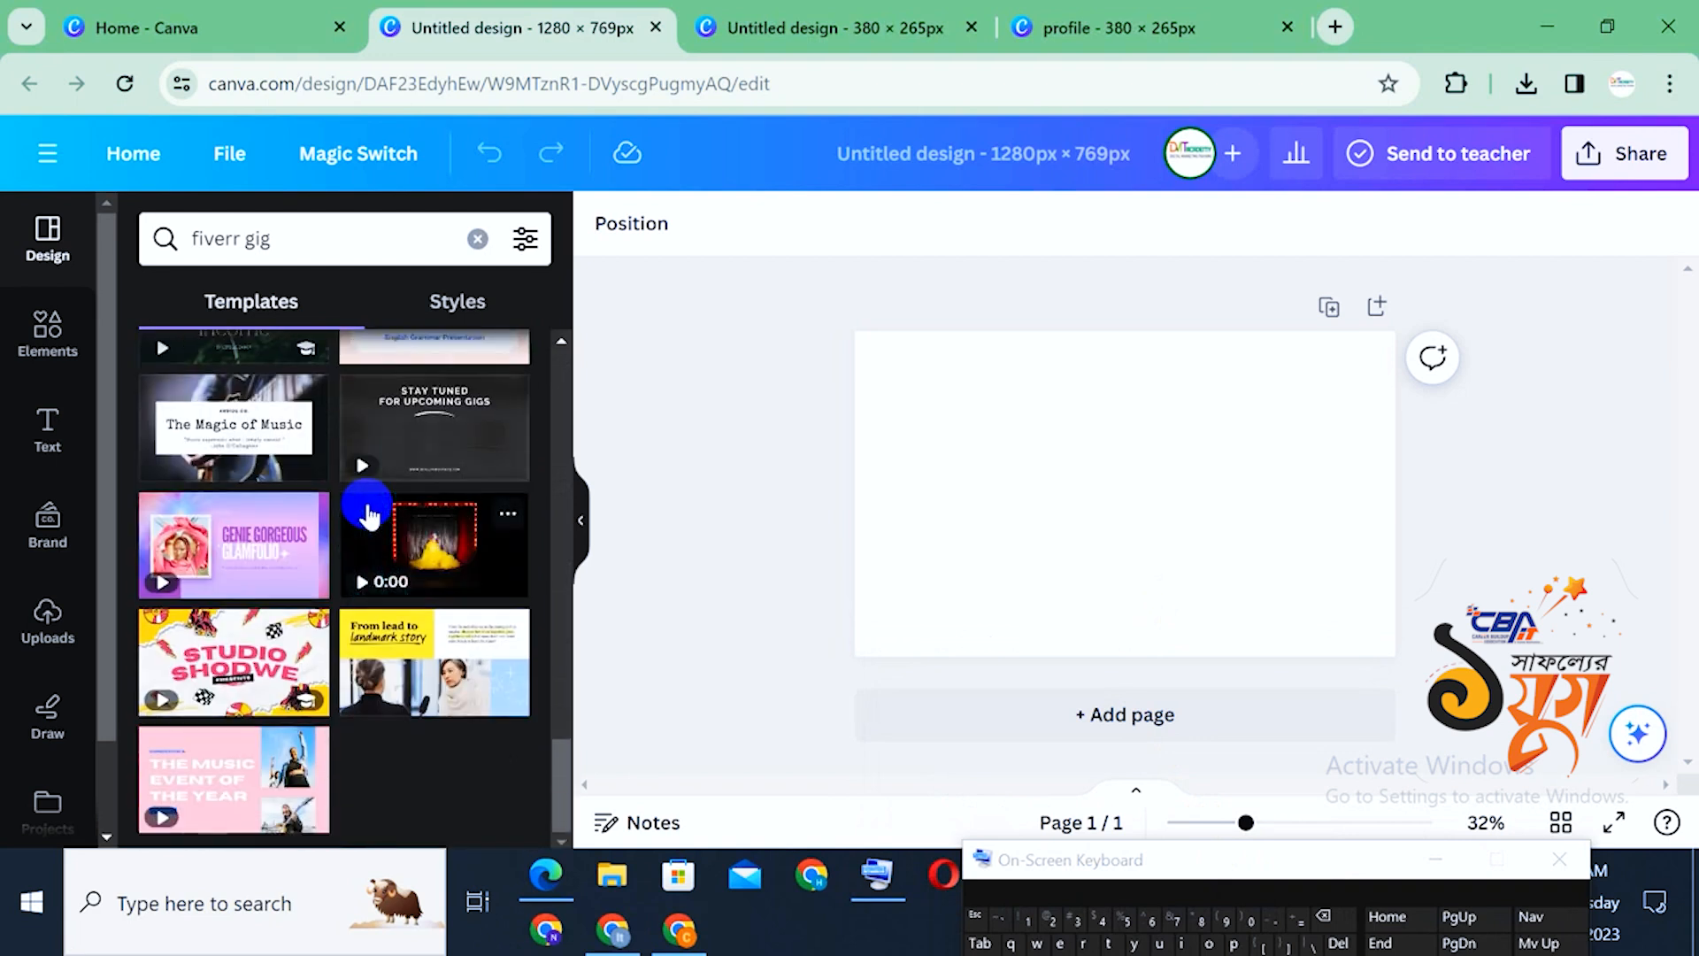
scroll(370, 516, up, 10)
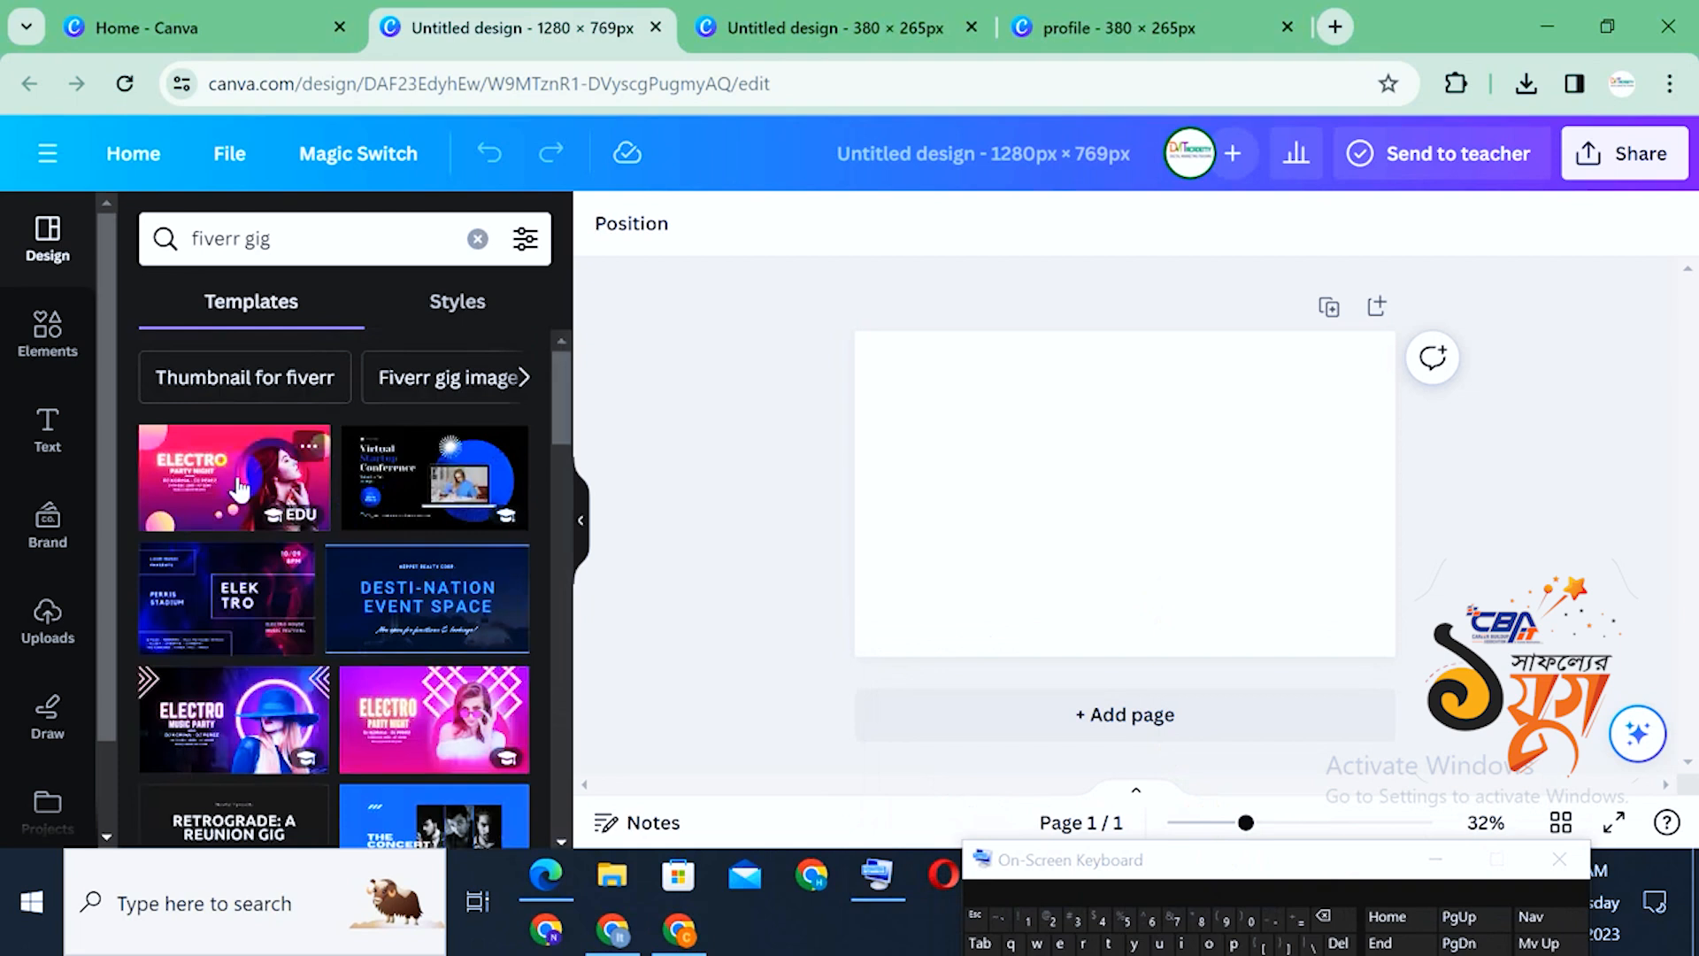
click(410, 733)
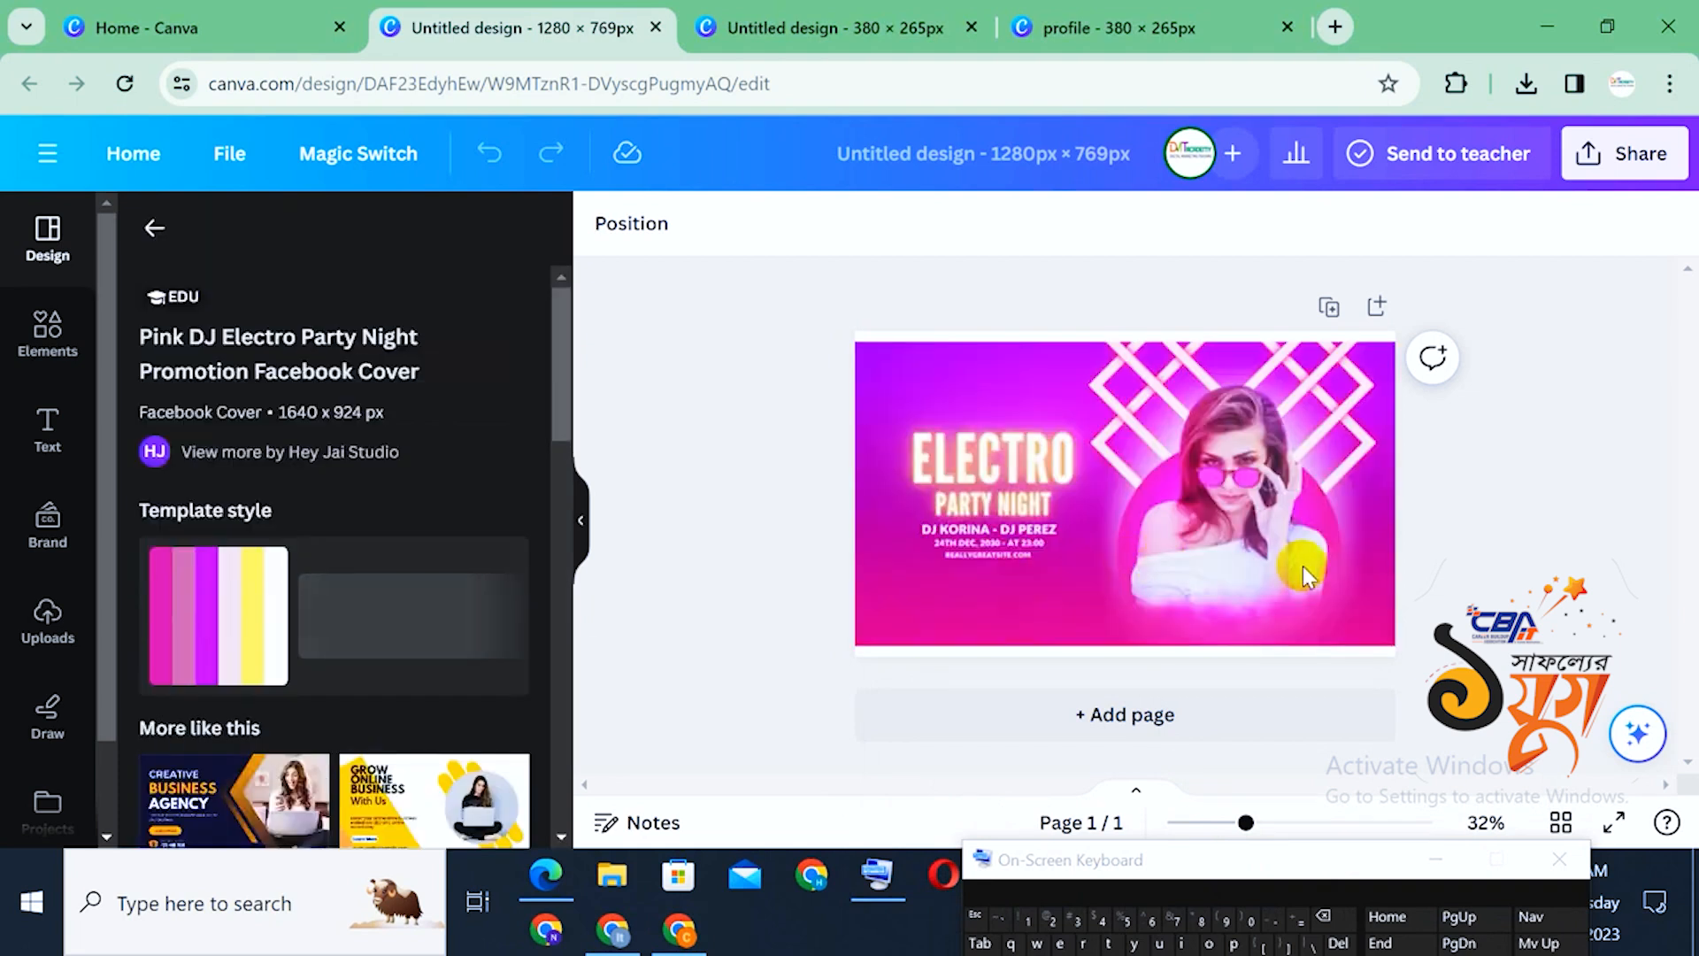
Look through the similar templates suggested for the pink Electro Party Night cover
scroll(380, 633, down, 5)
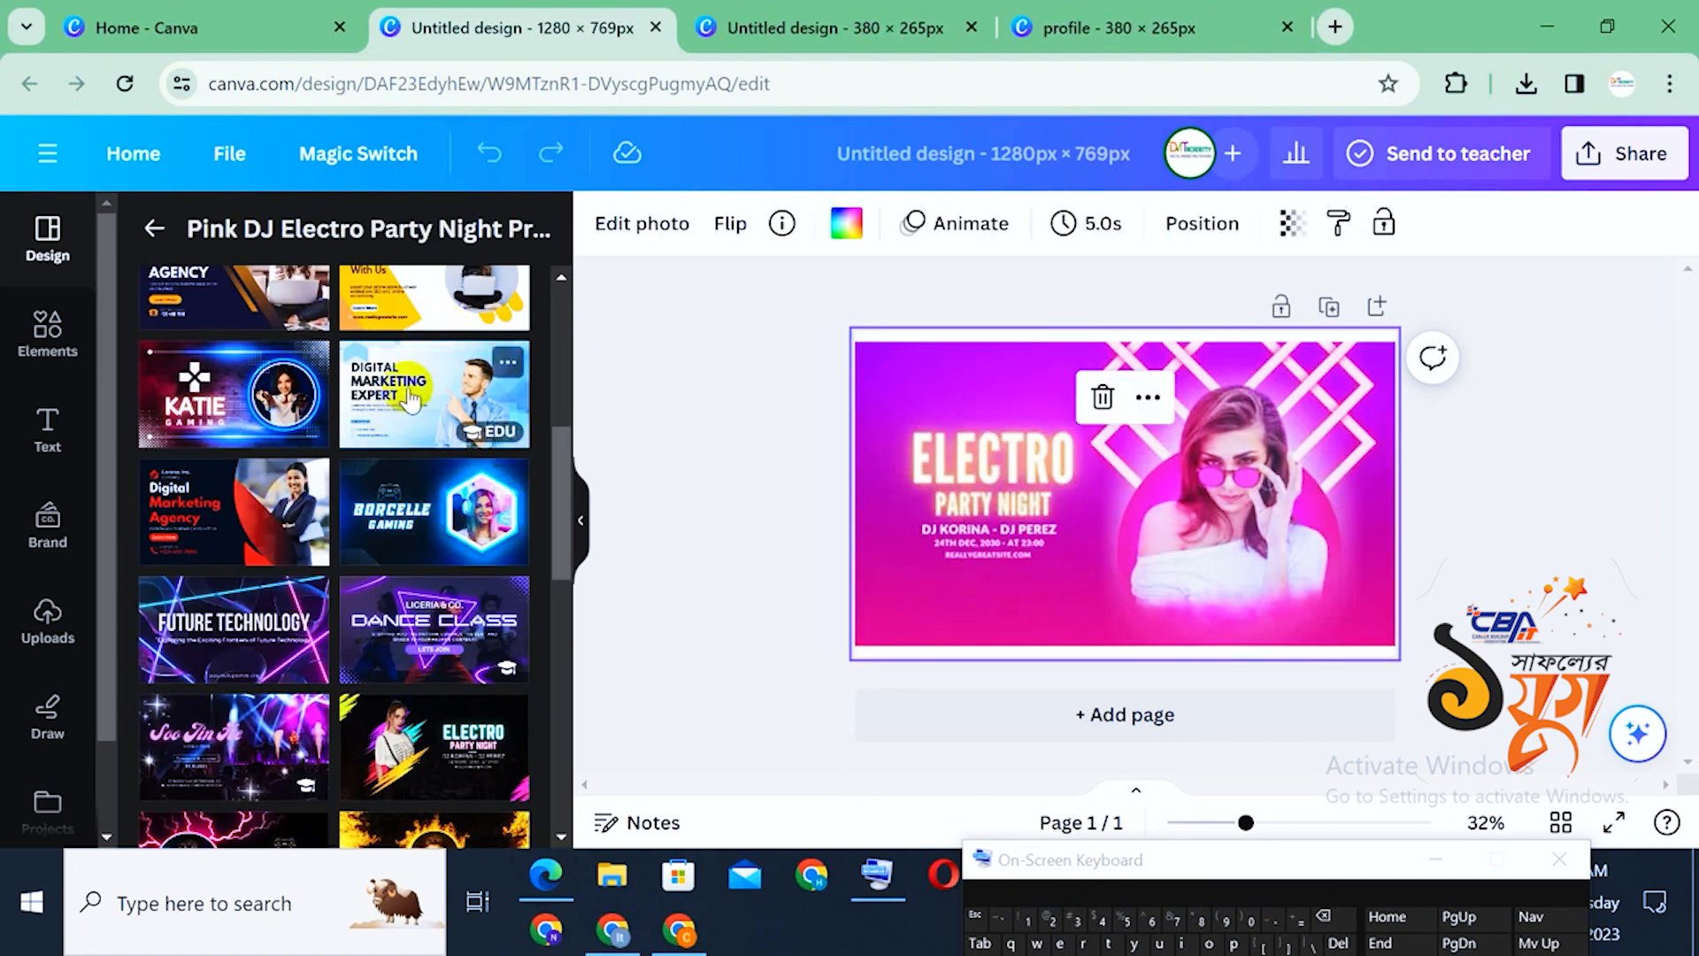
scroll(410, 400, up, 5)
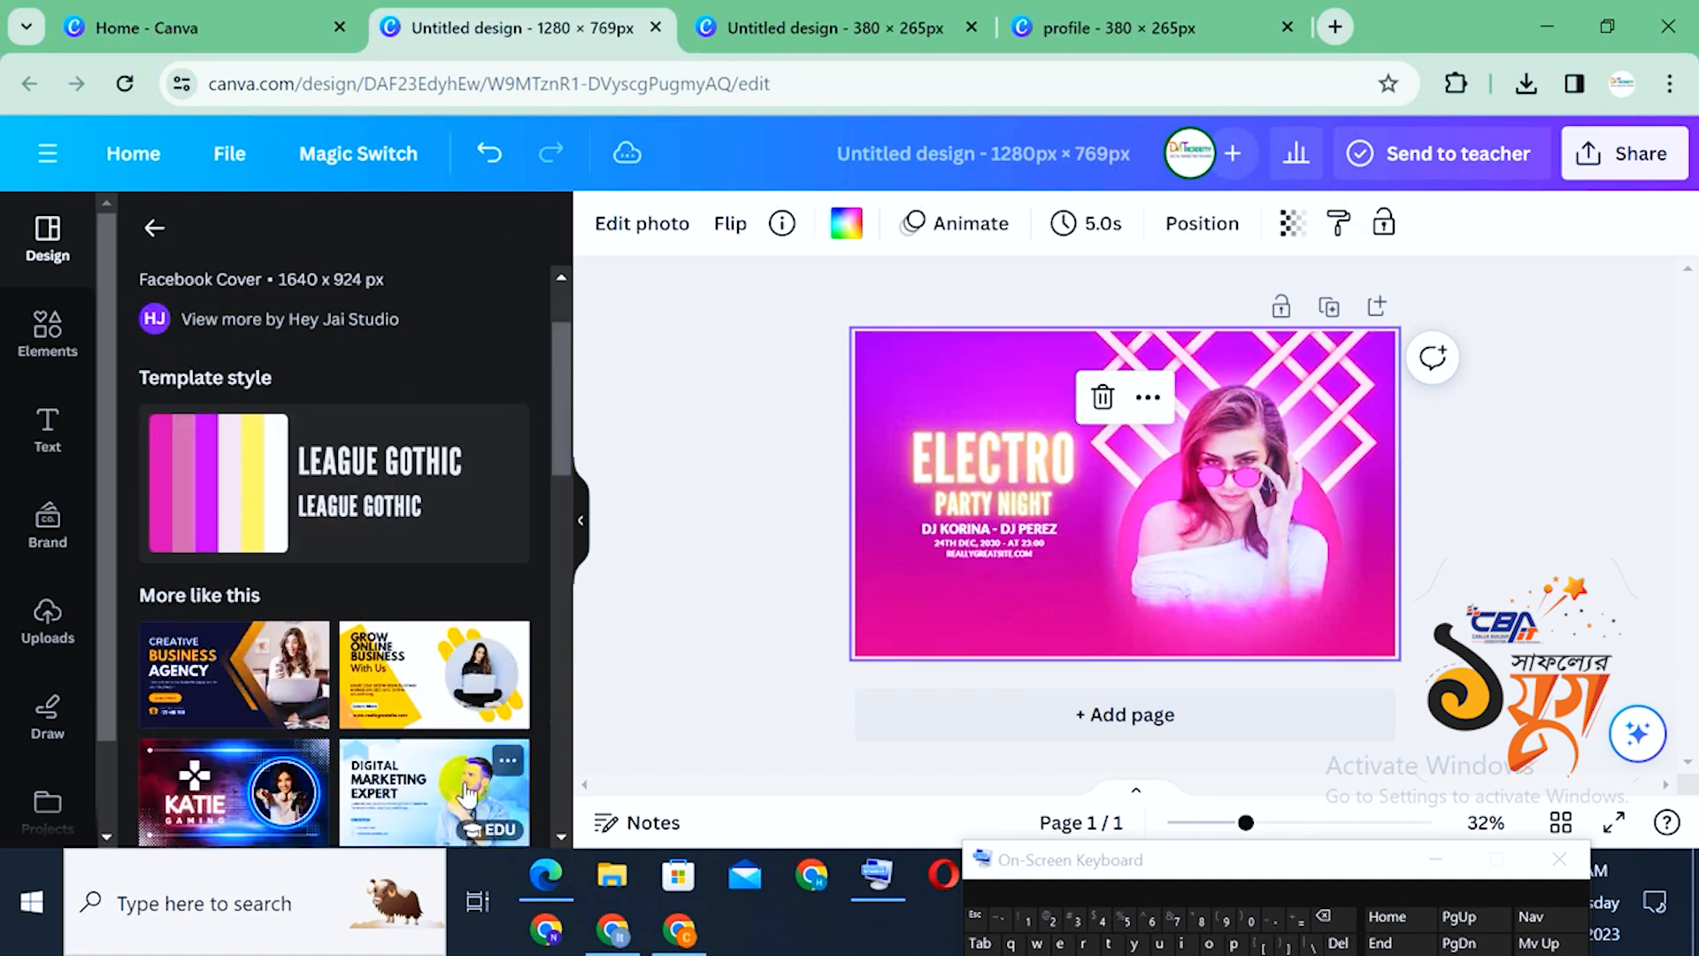
scroll(467, 801, down, 3)
scroll(467, 790, down, 10)
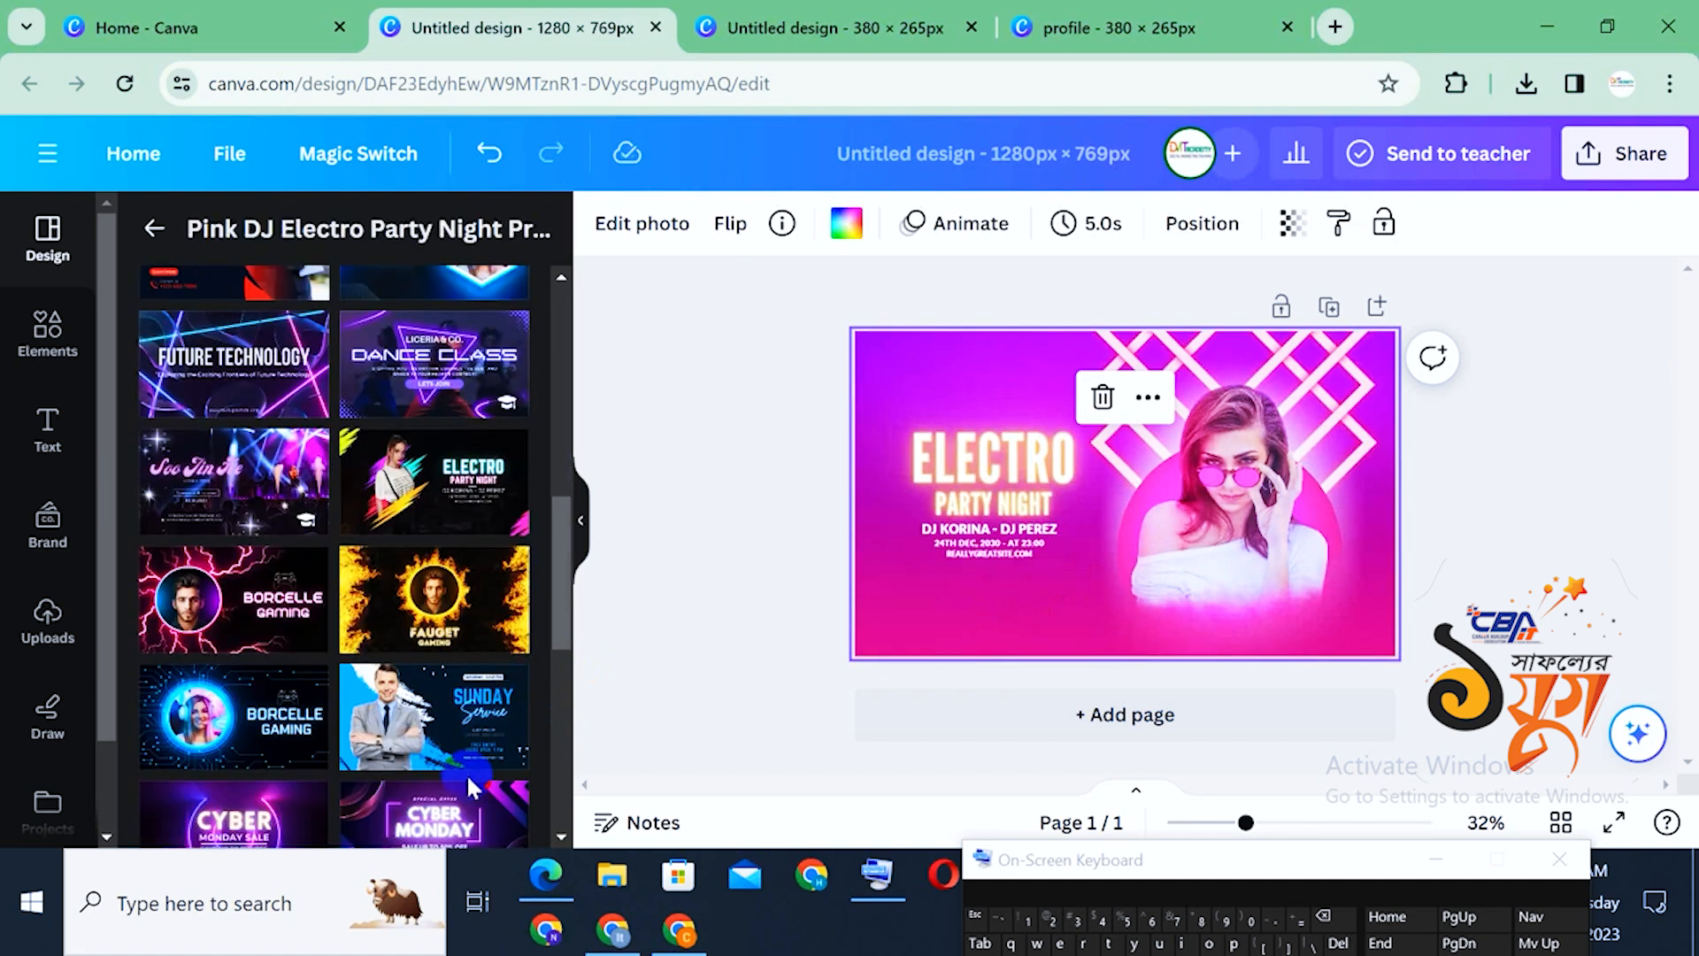
scroll(469, 788, down, 4)
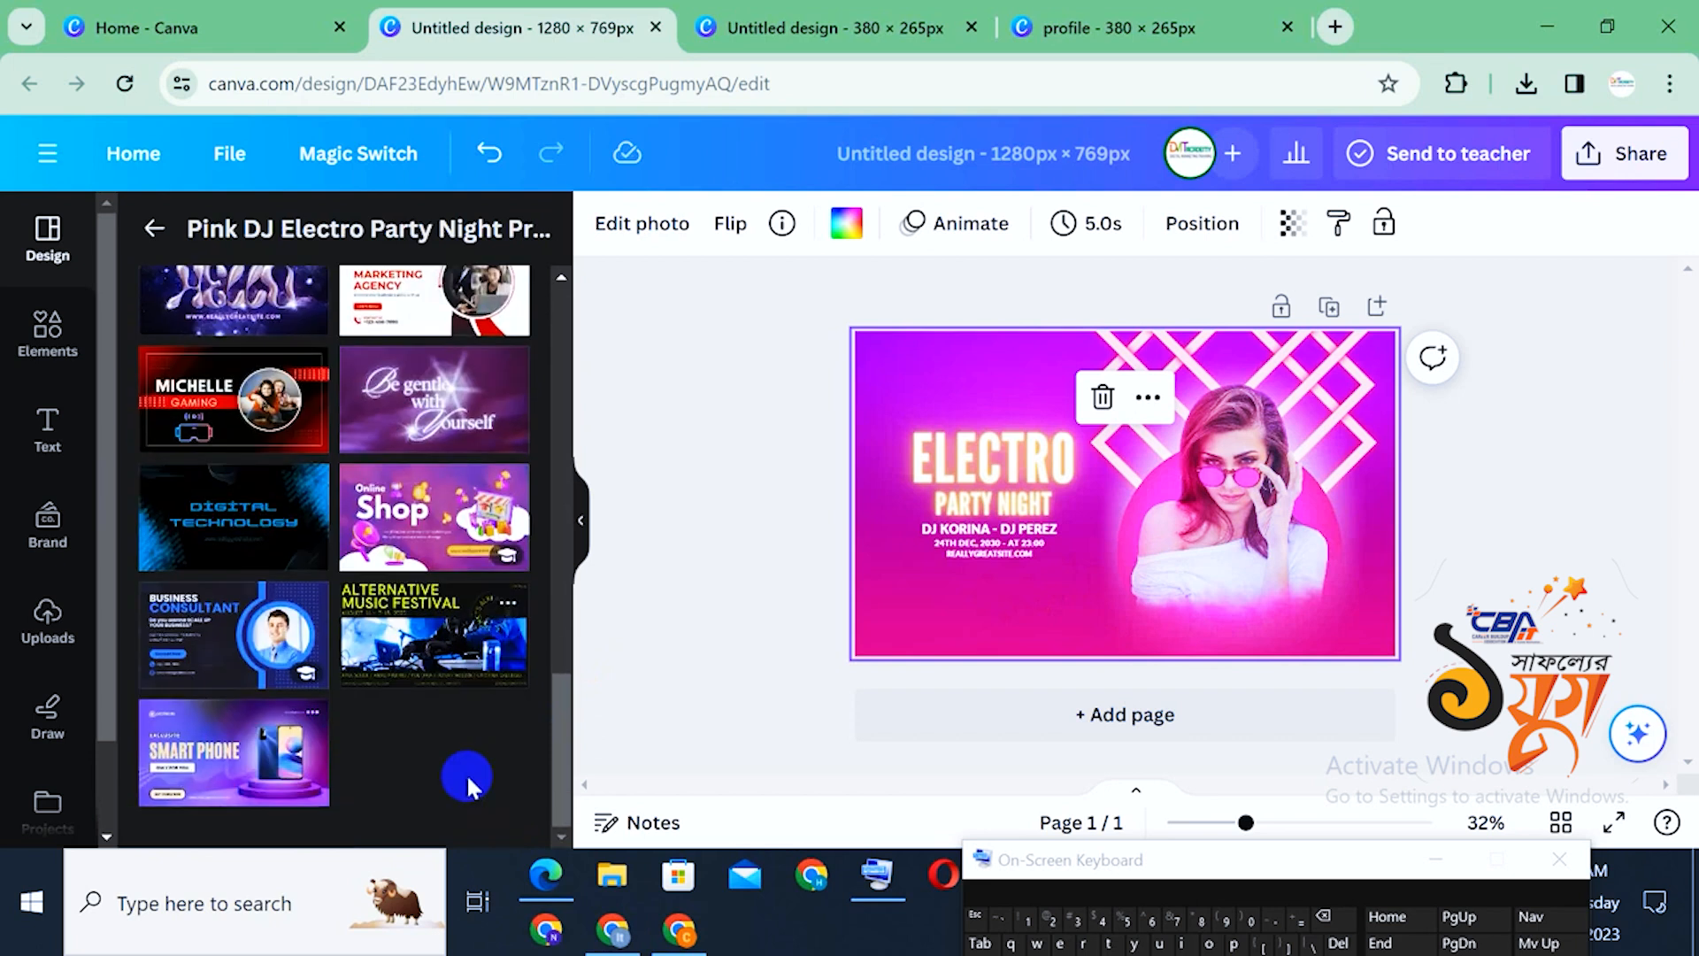
scroll(465, 773, up, 15)
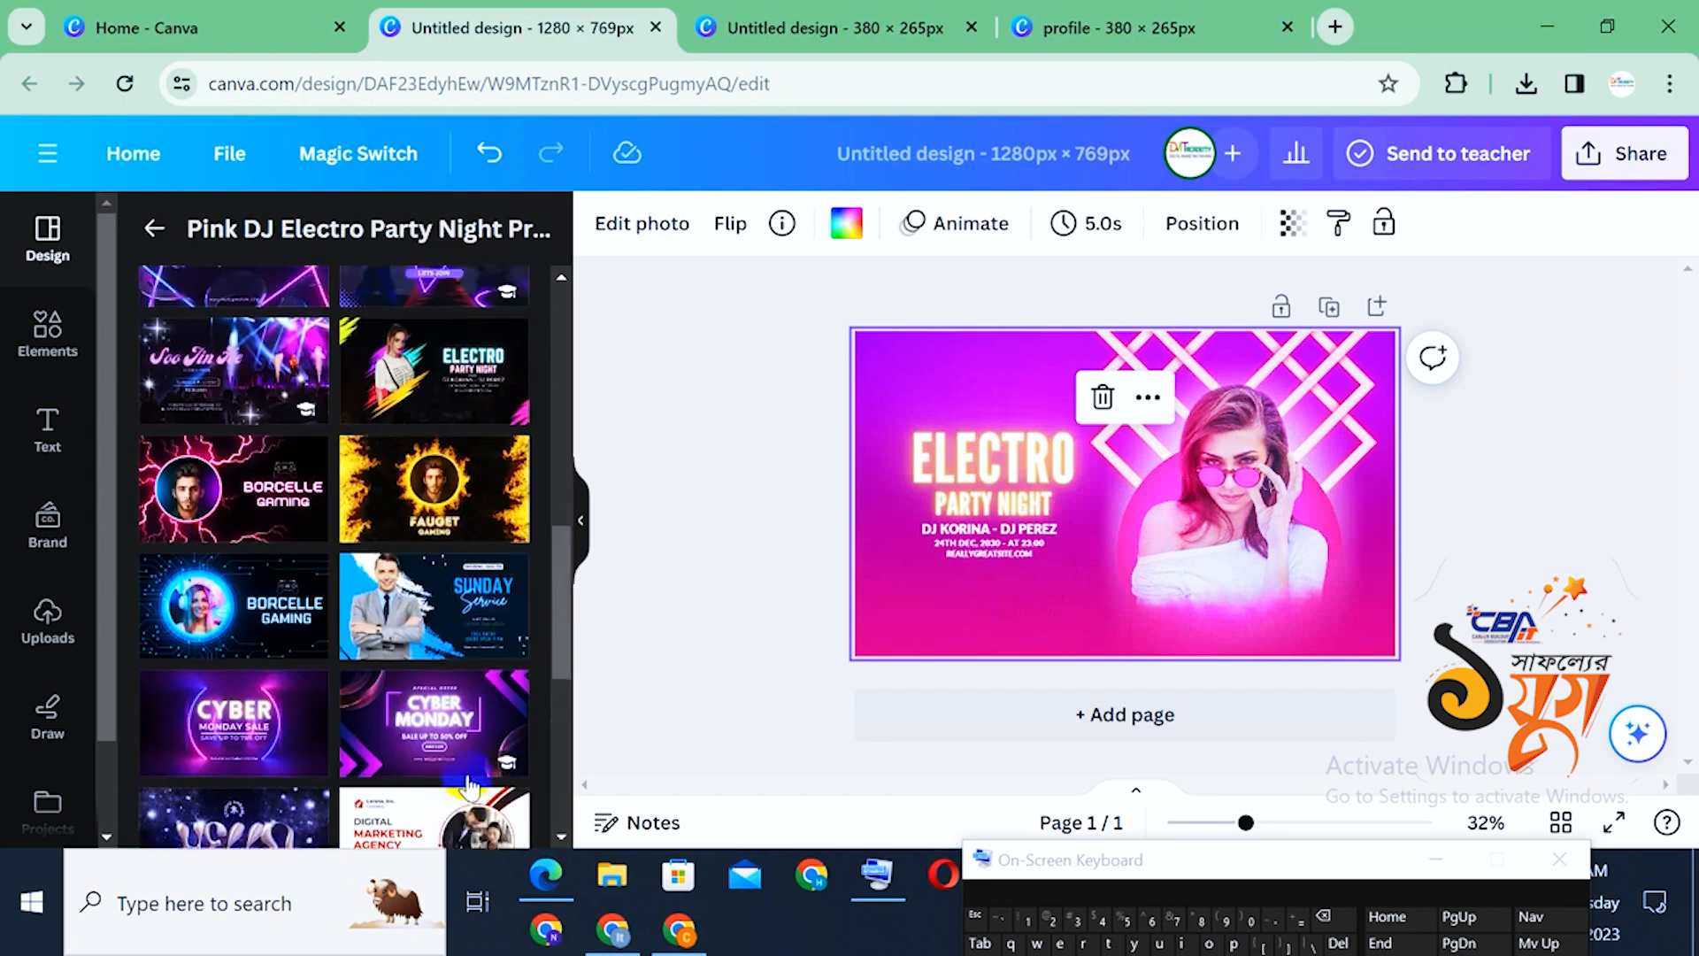
scroll(469, 786, up, 2)
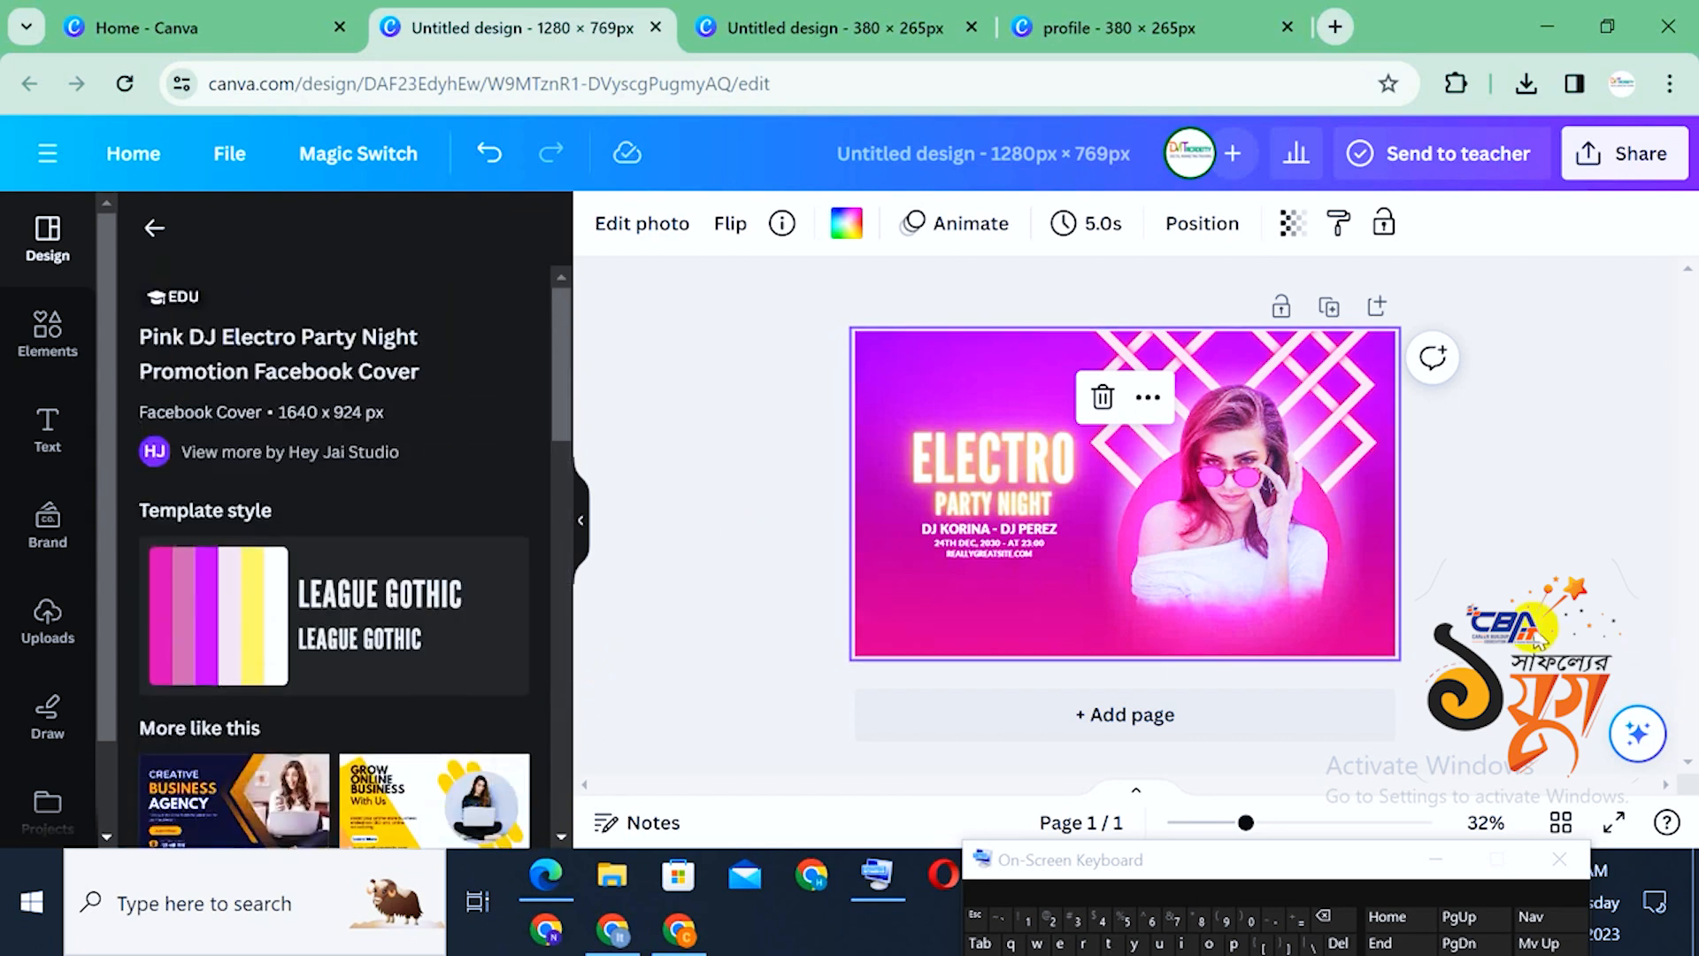
Try out the party template's date and heading texts, and remove the pasted PROFILE BACKLINK text box
click(1433, 660)
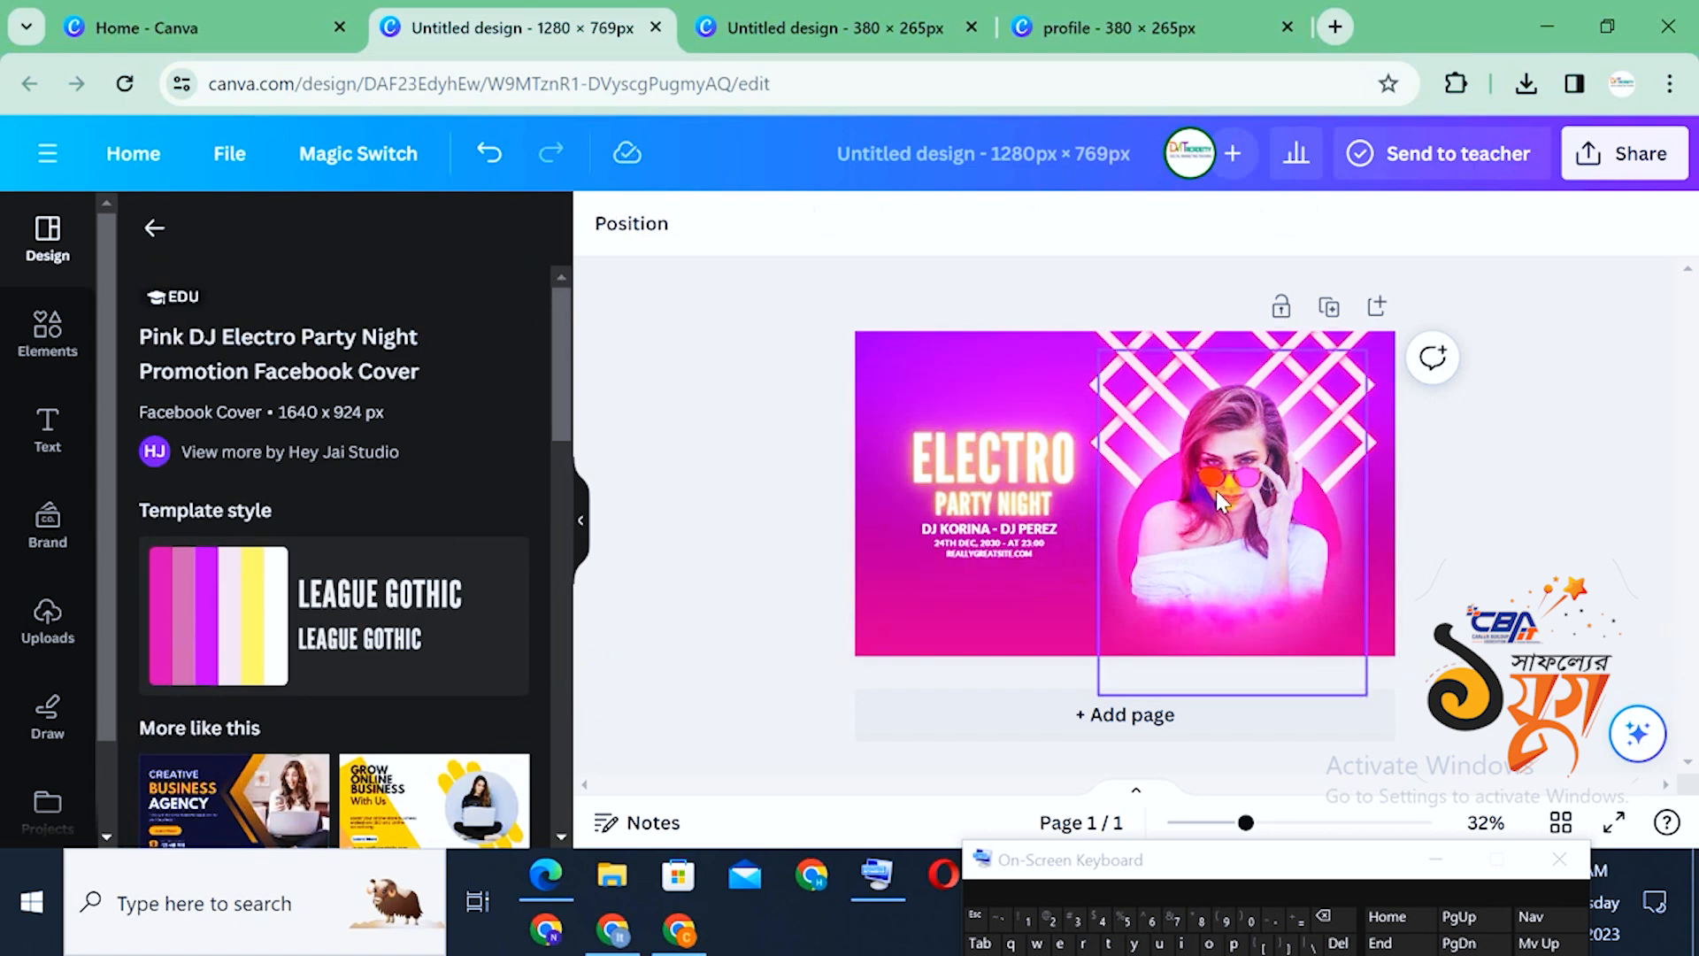
click(1029, 537)
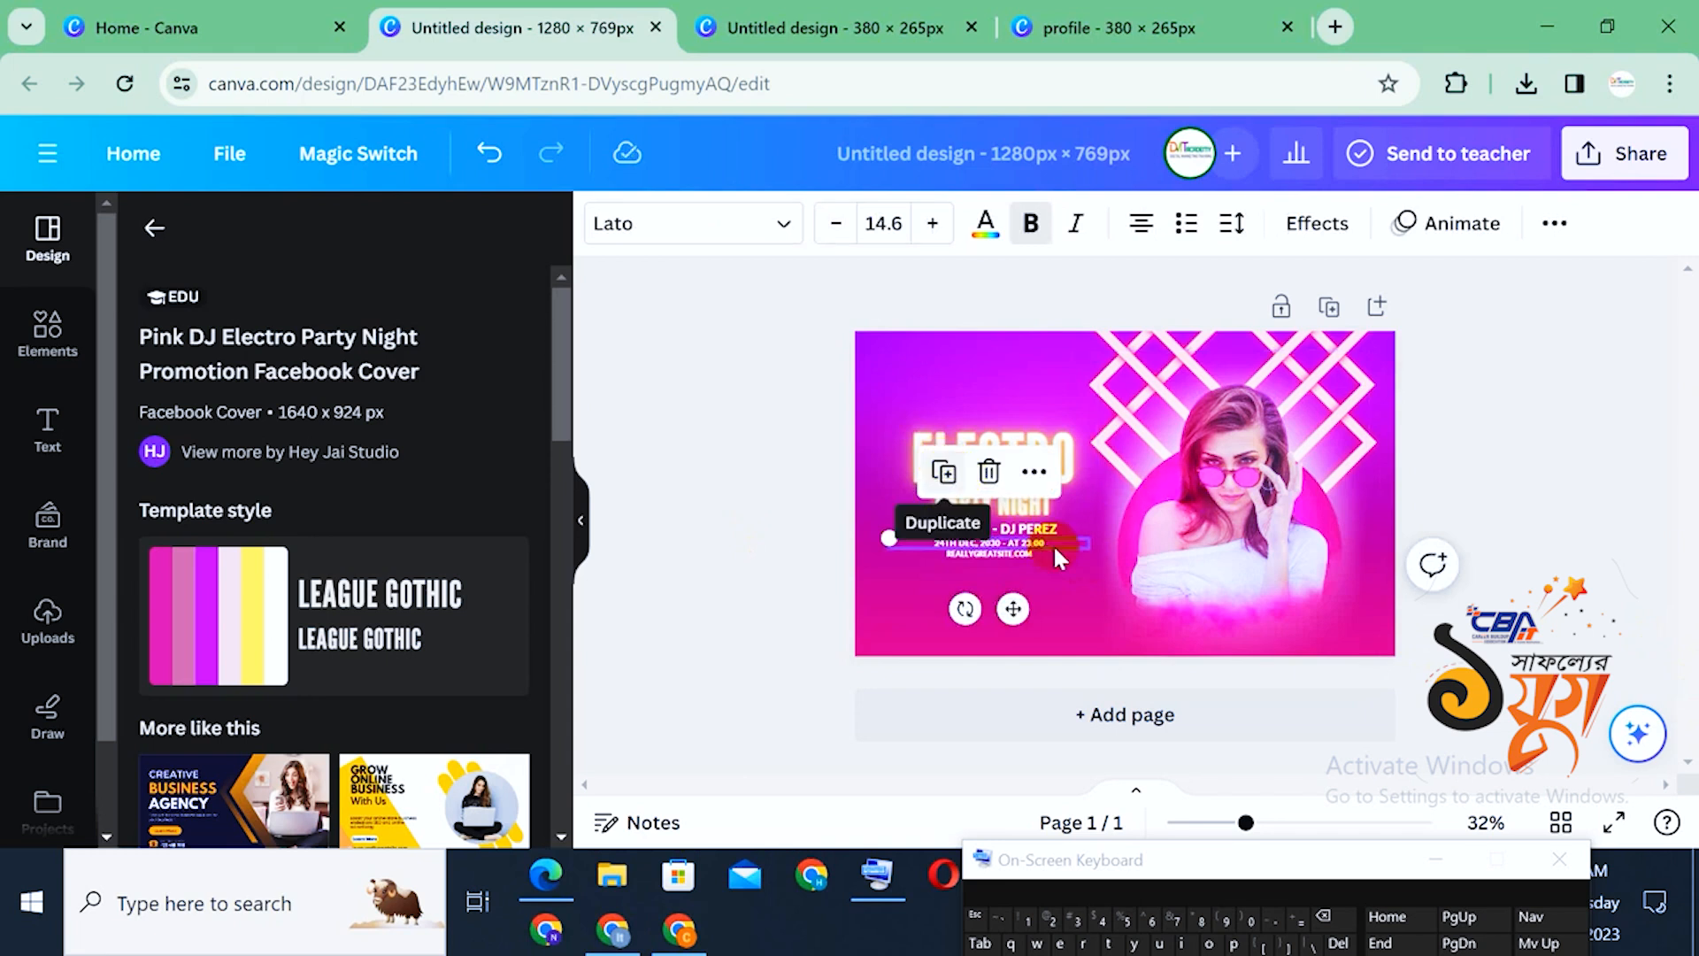
double_click(1023, 539)
click(1025, 552)
click(1033, 483)
click(1032, 428)
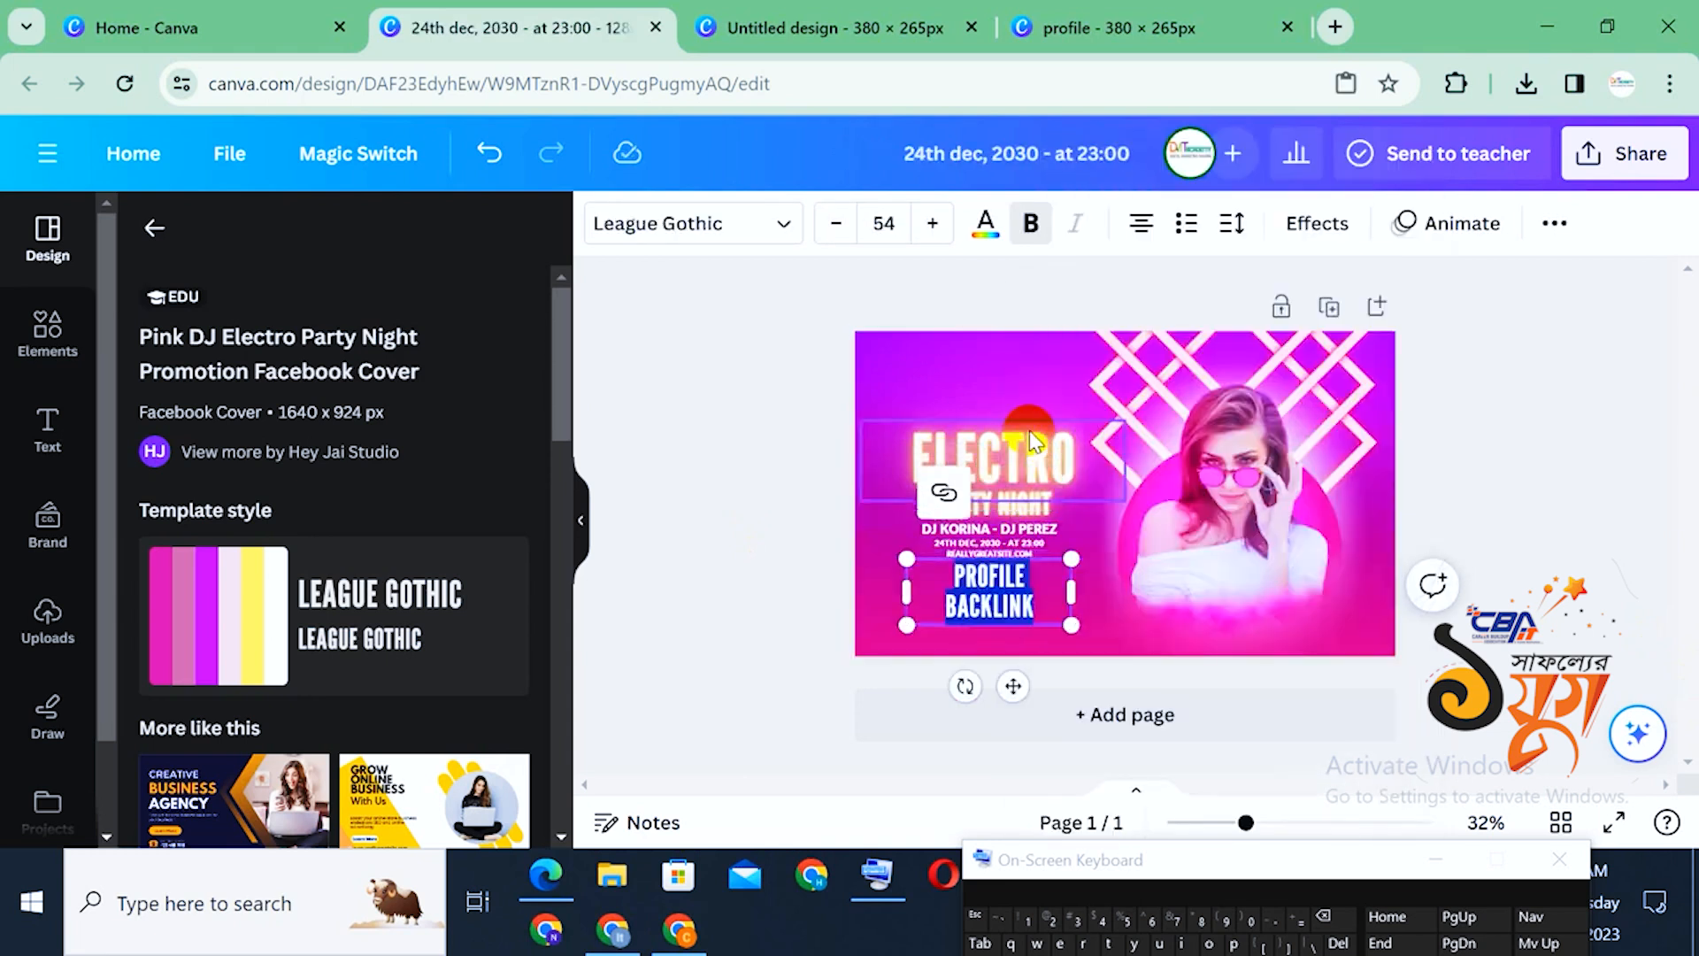
key(BackSpace)
click(1134, 607)
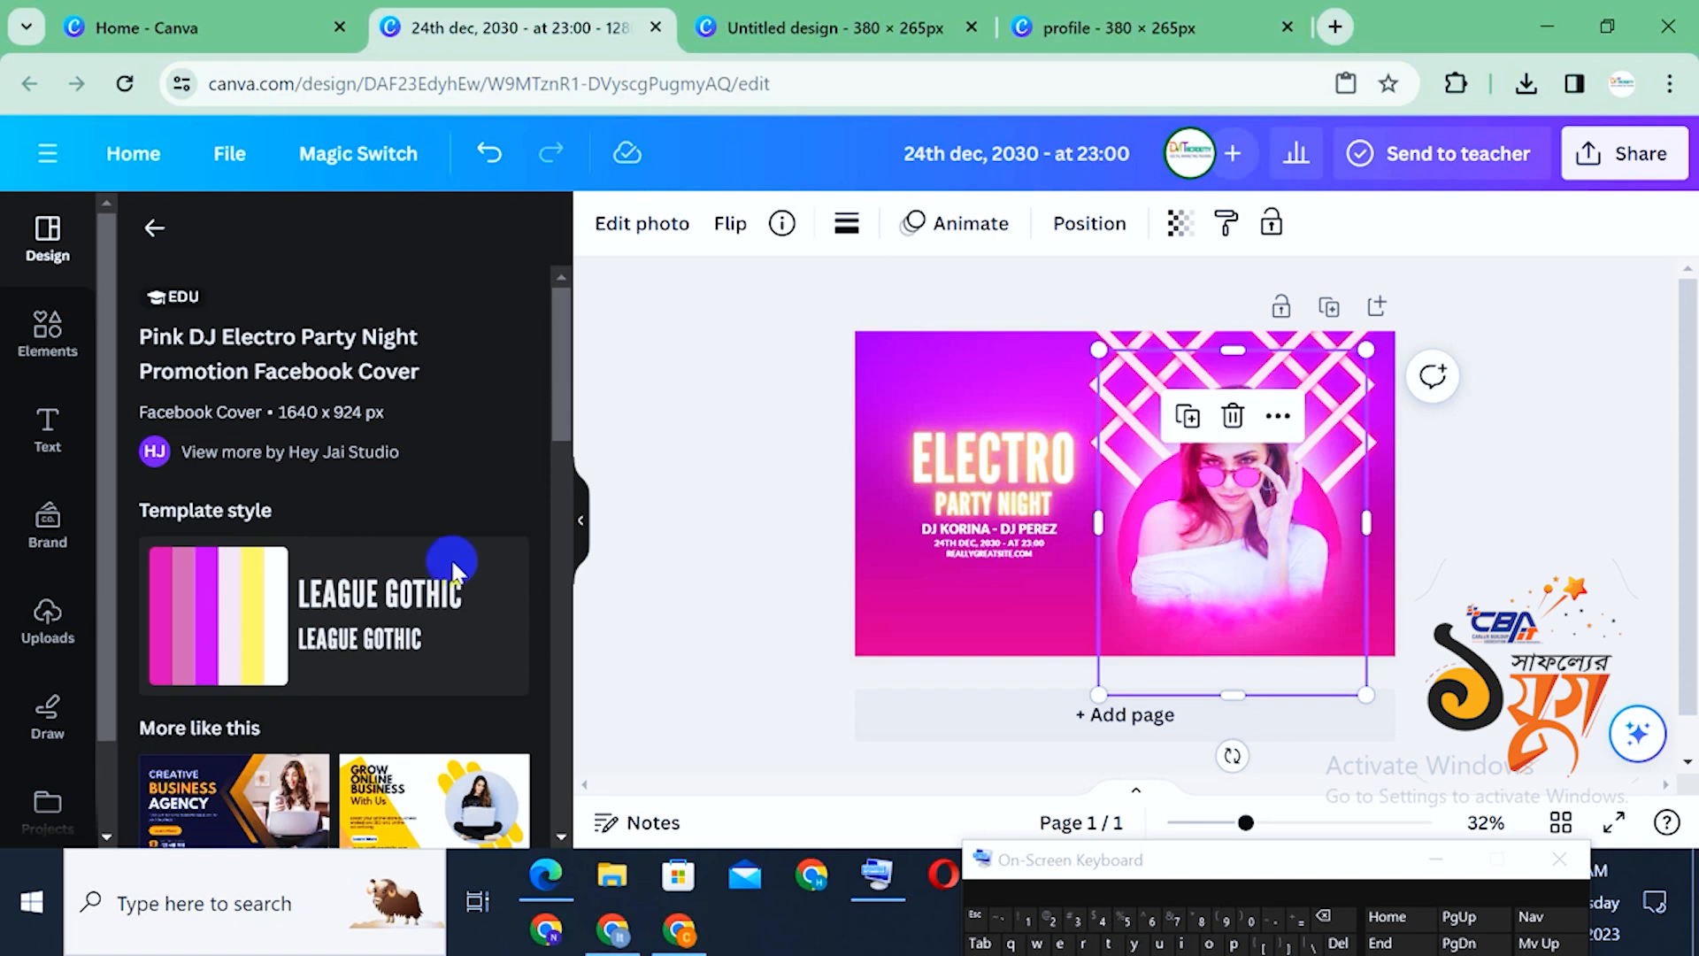
Apply the similar blue Digital Marketing Expert template, and replace it with the White and Blue Geometric Bussines Facebook Cover from its suggestions
scroll(442, 549, down, 5)
click(433, 504)
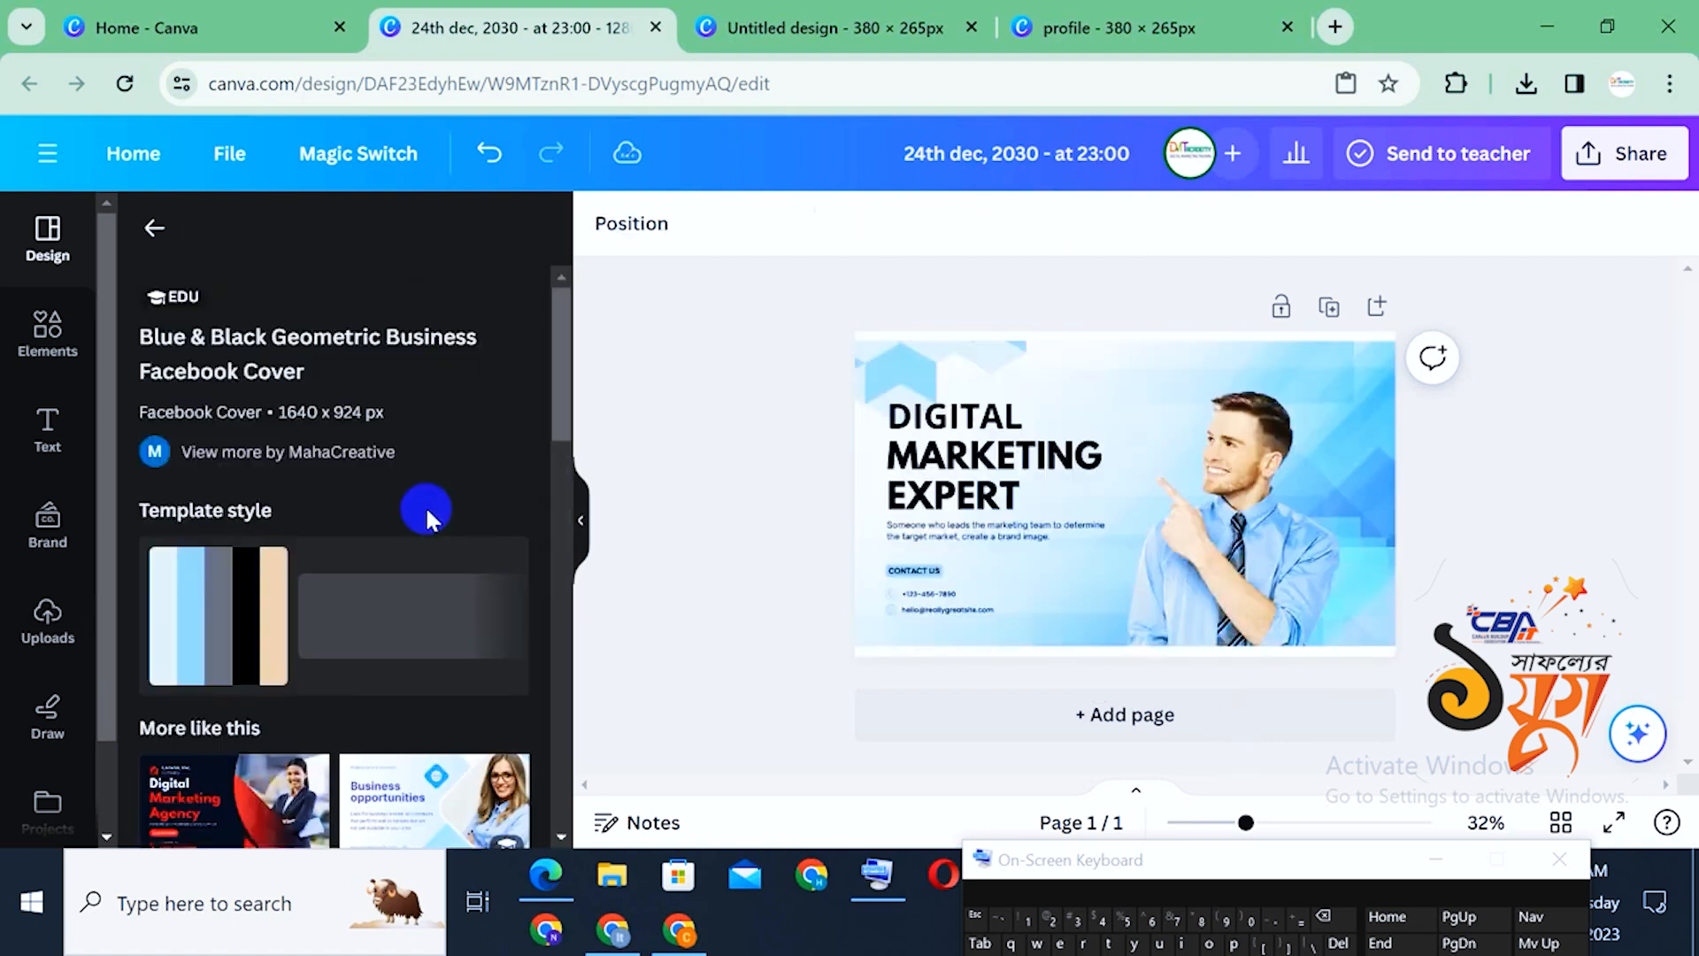
scroll(426, 511, down, 5)
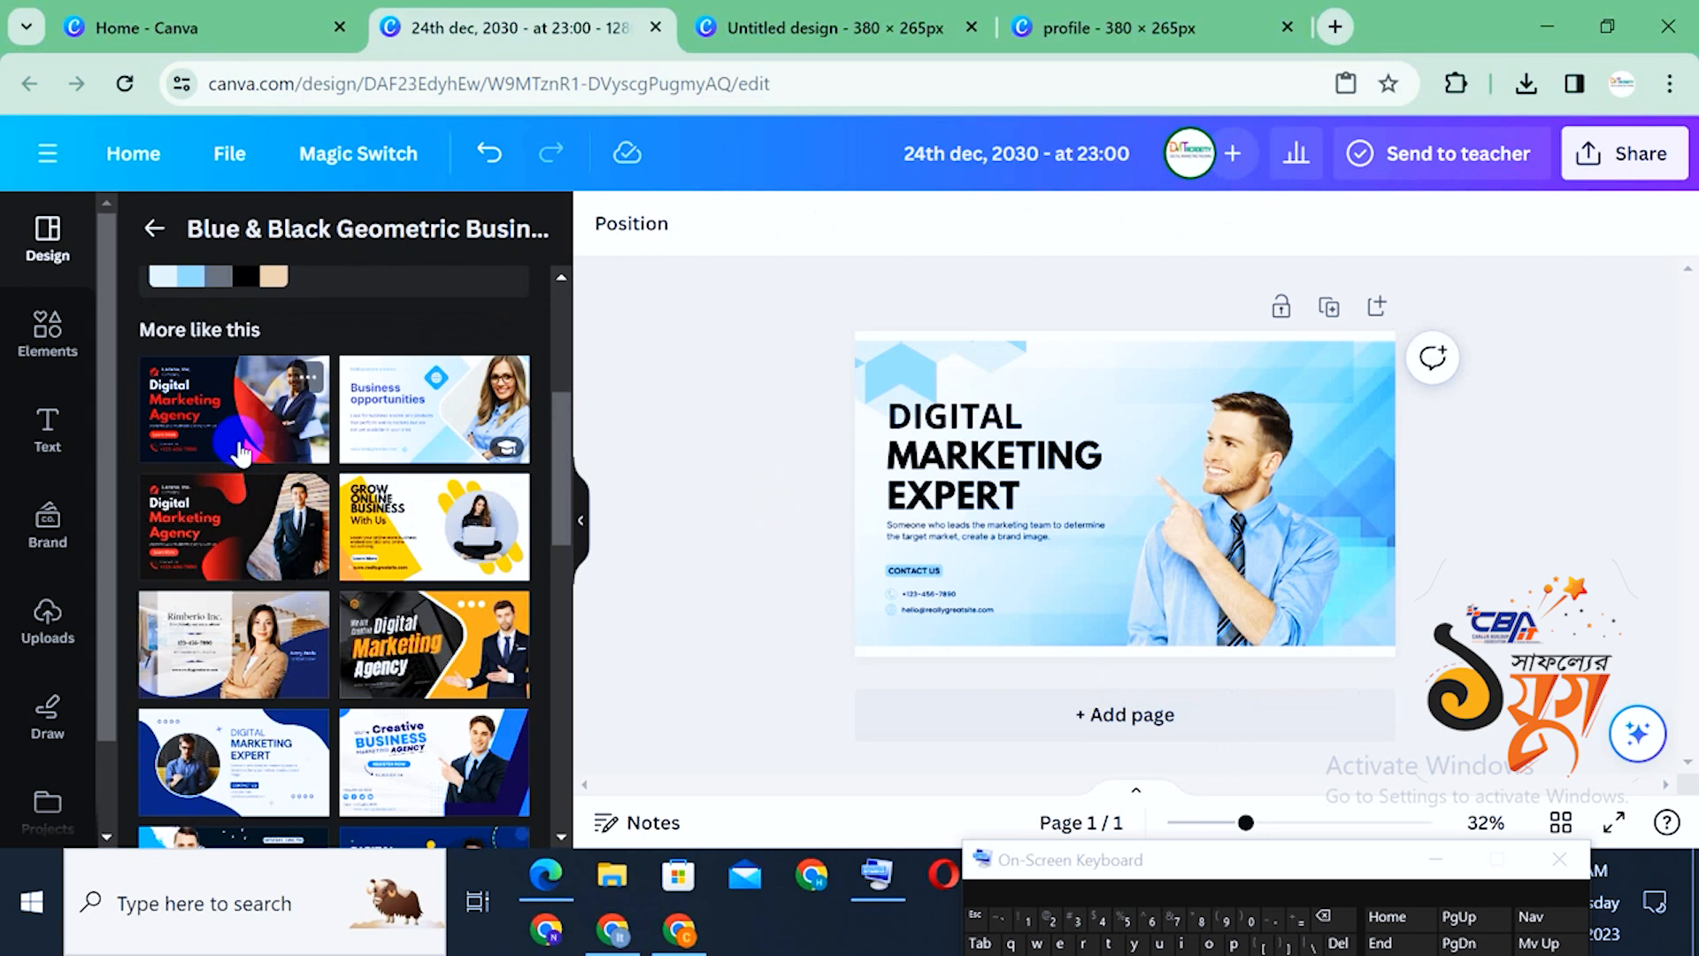
scroll(425, 513, down, 3)
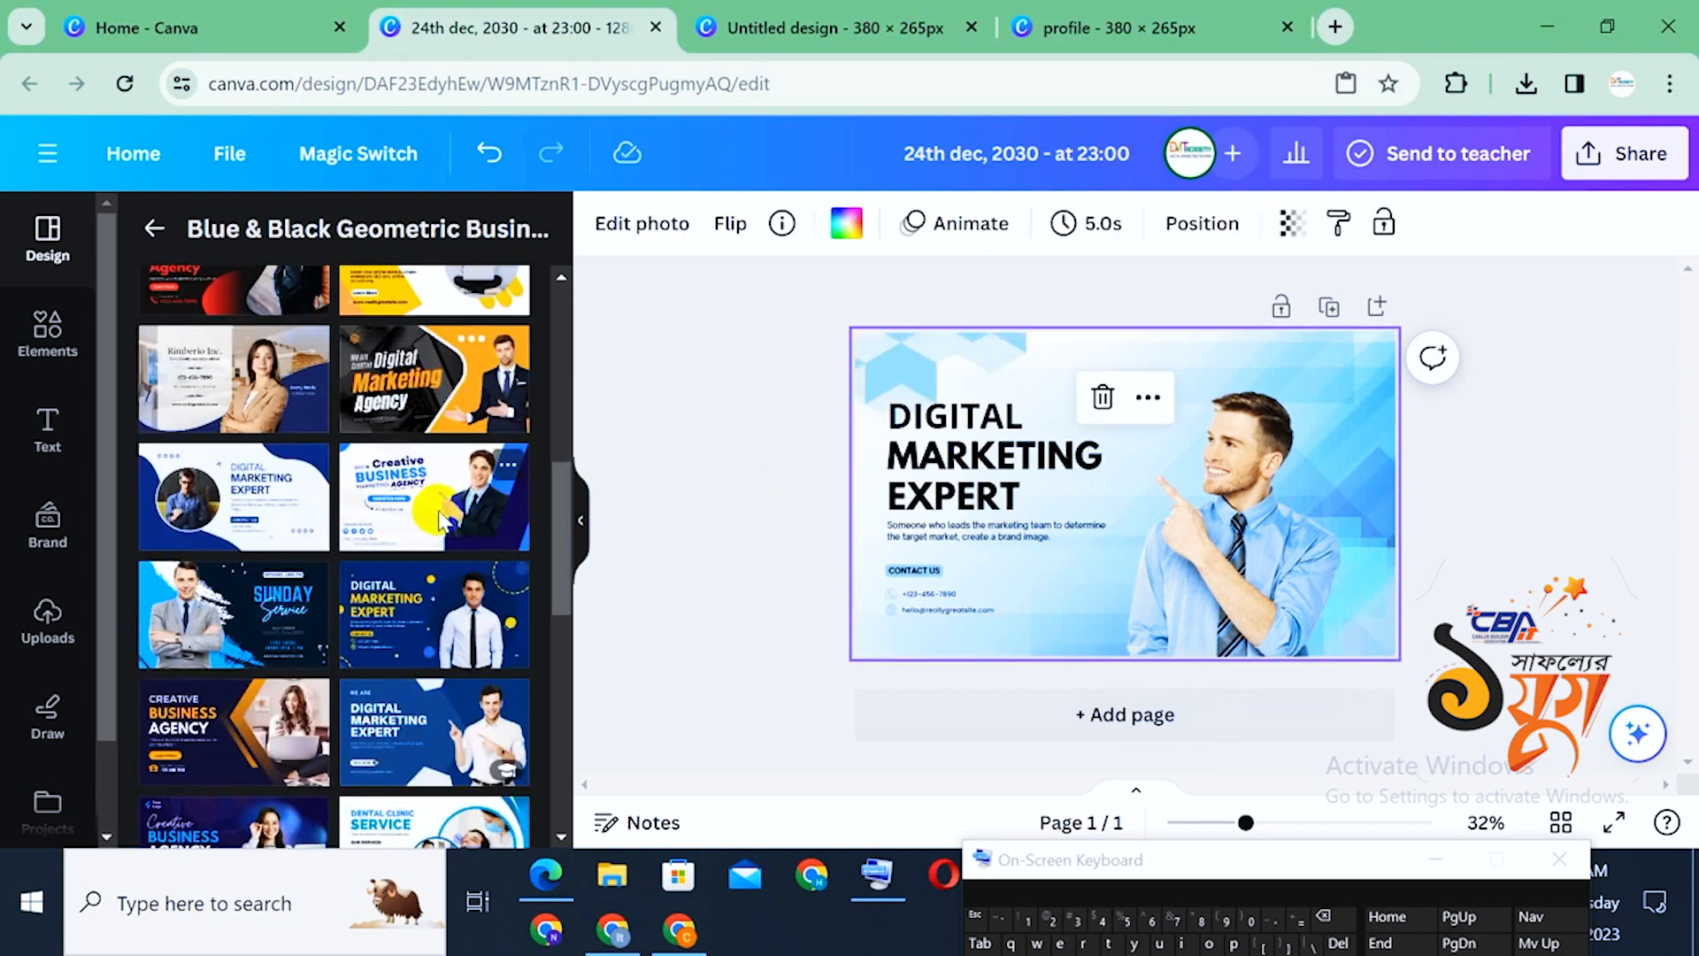
click(439, 520)
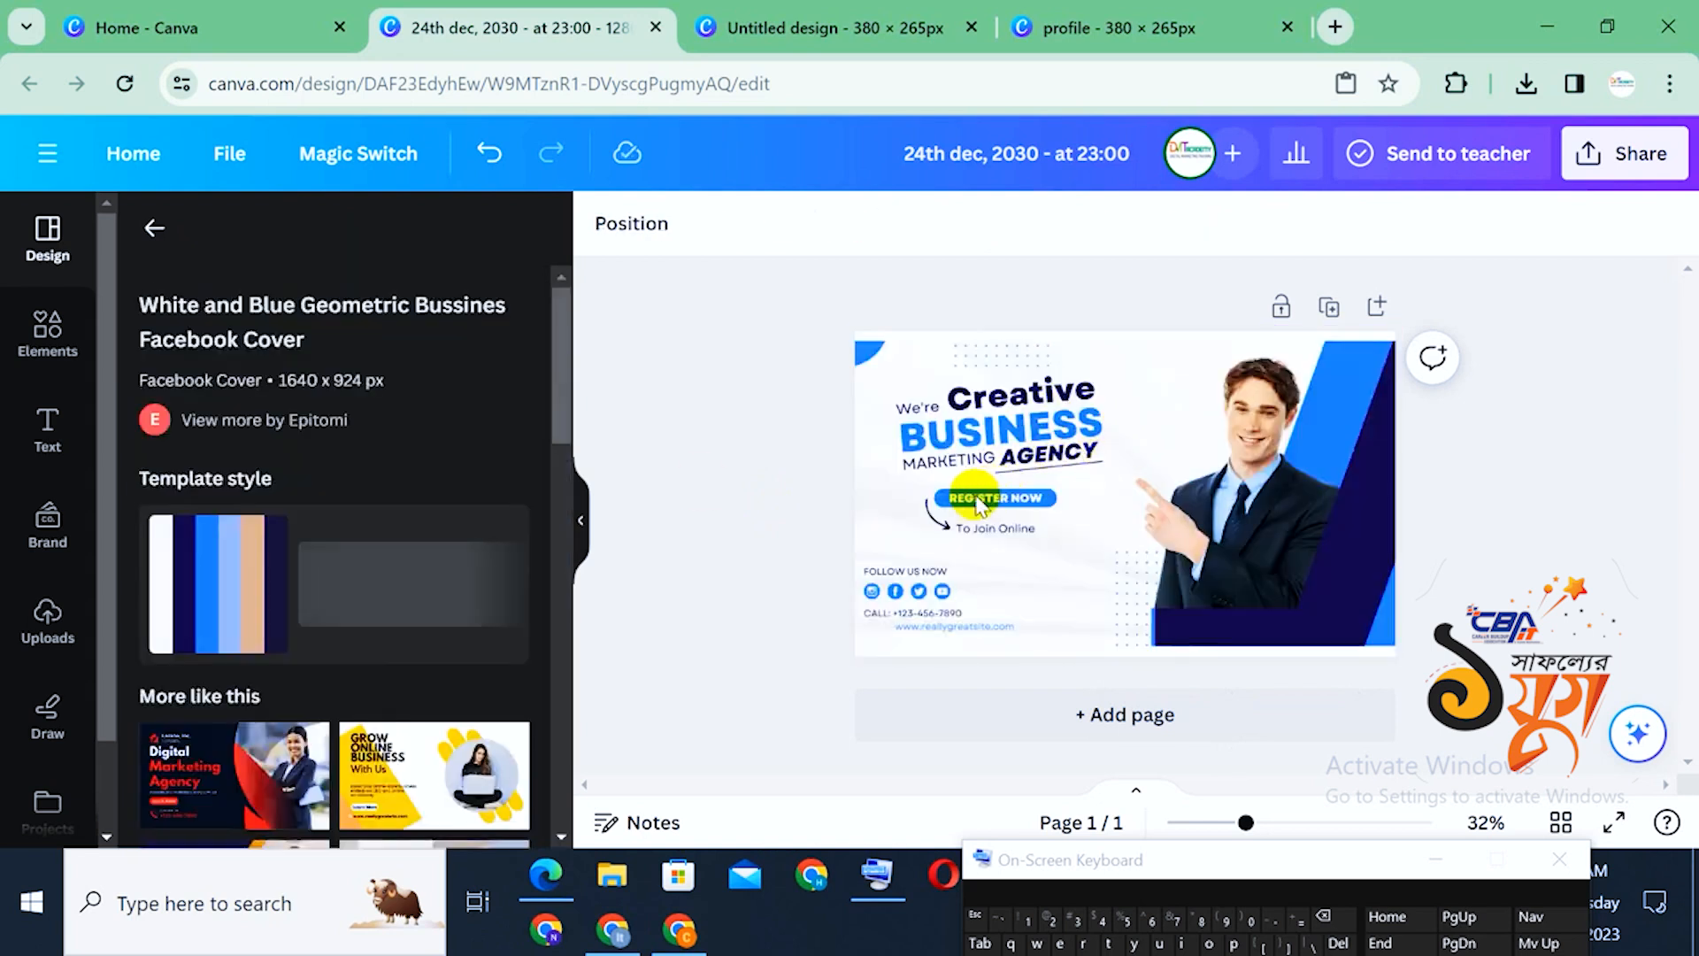
Examine the background and the separate headline texts "We're", "BUSINESS" and "AGENCY" by selecting them individually
click(1046, 471)
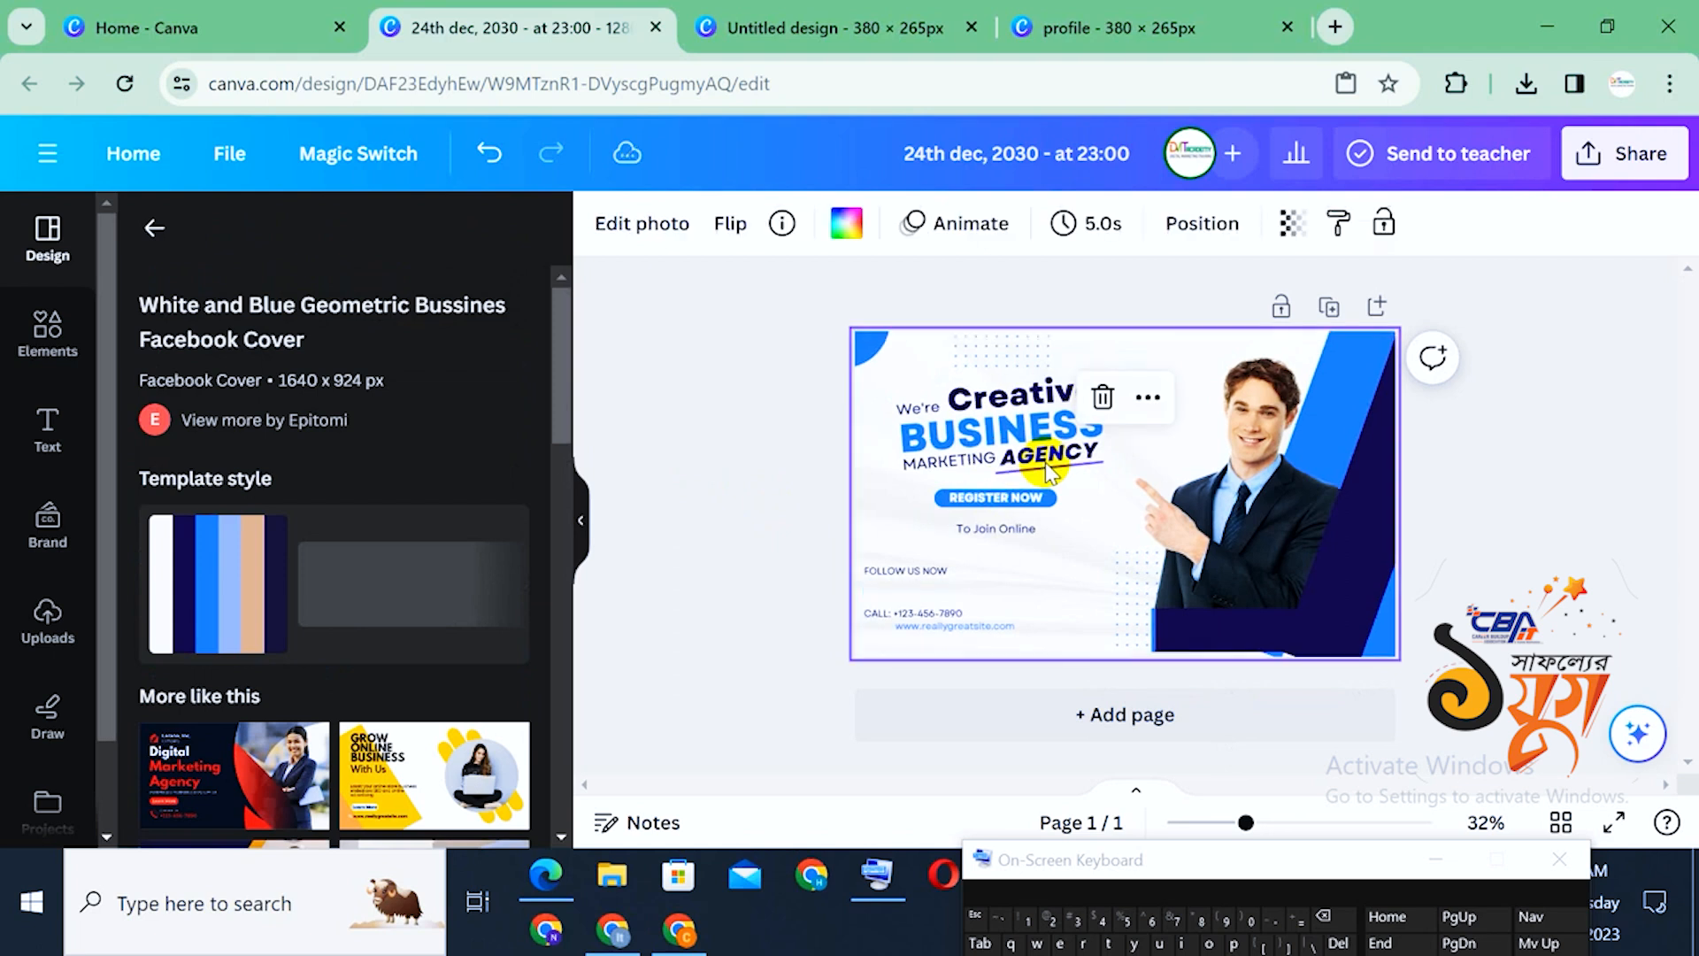
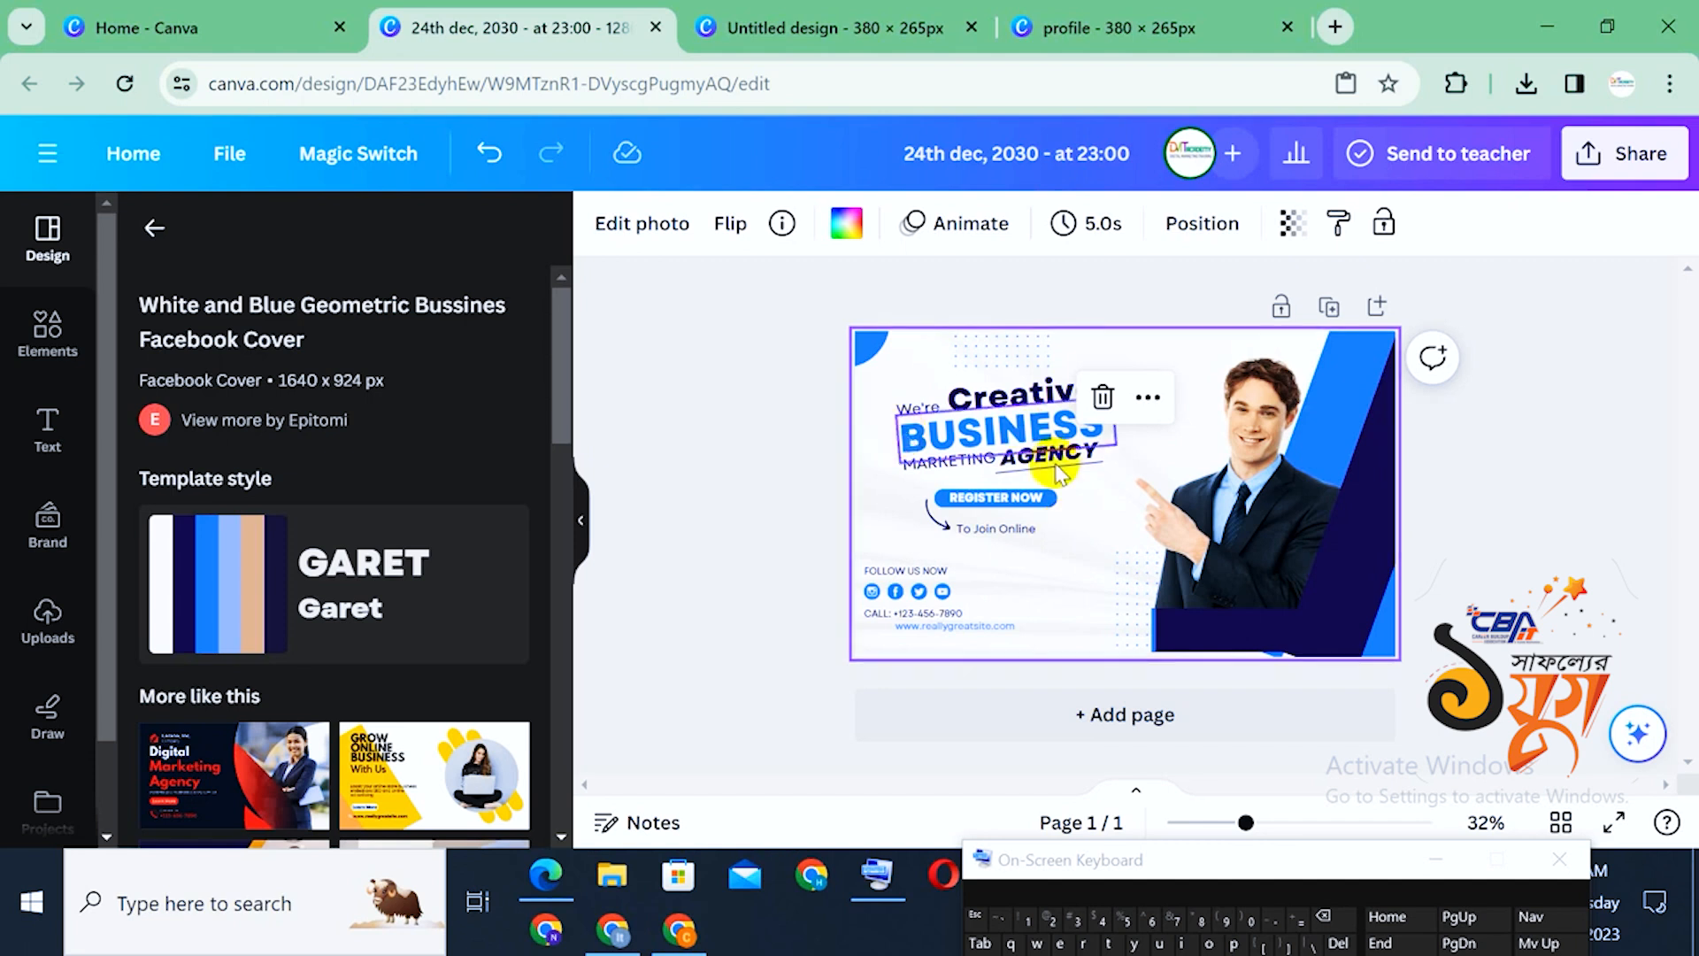
click(1008, 438)
click(944, 425)
click(927, 407)
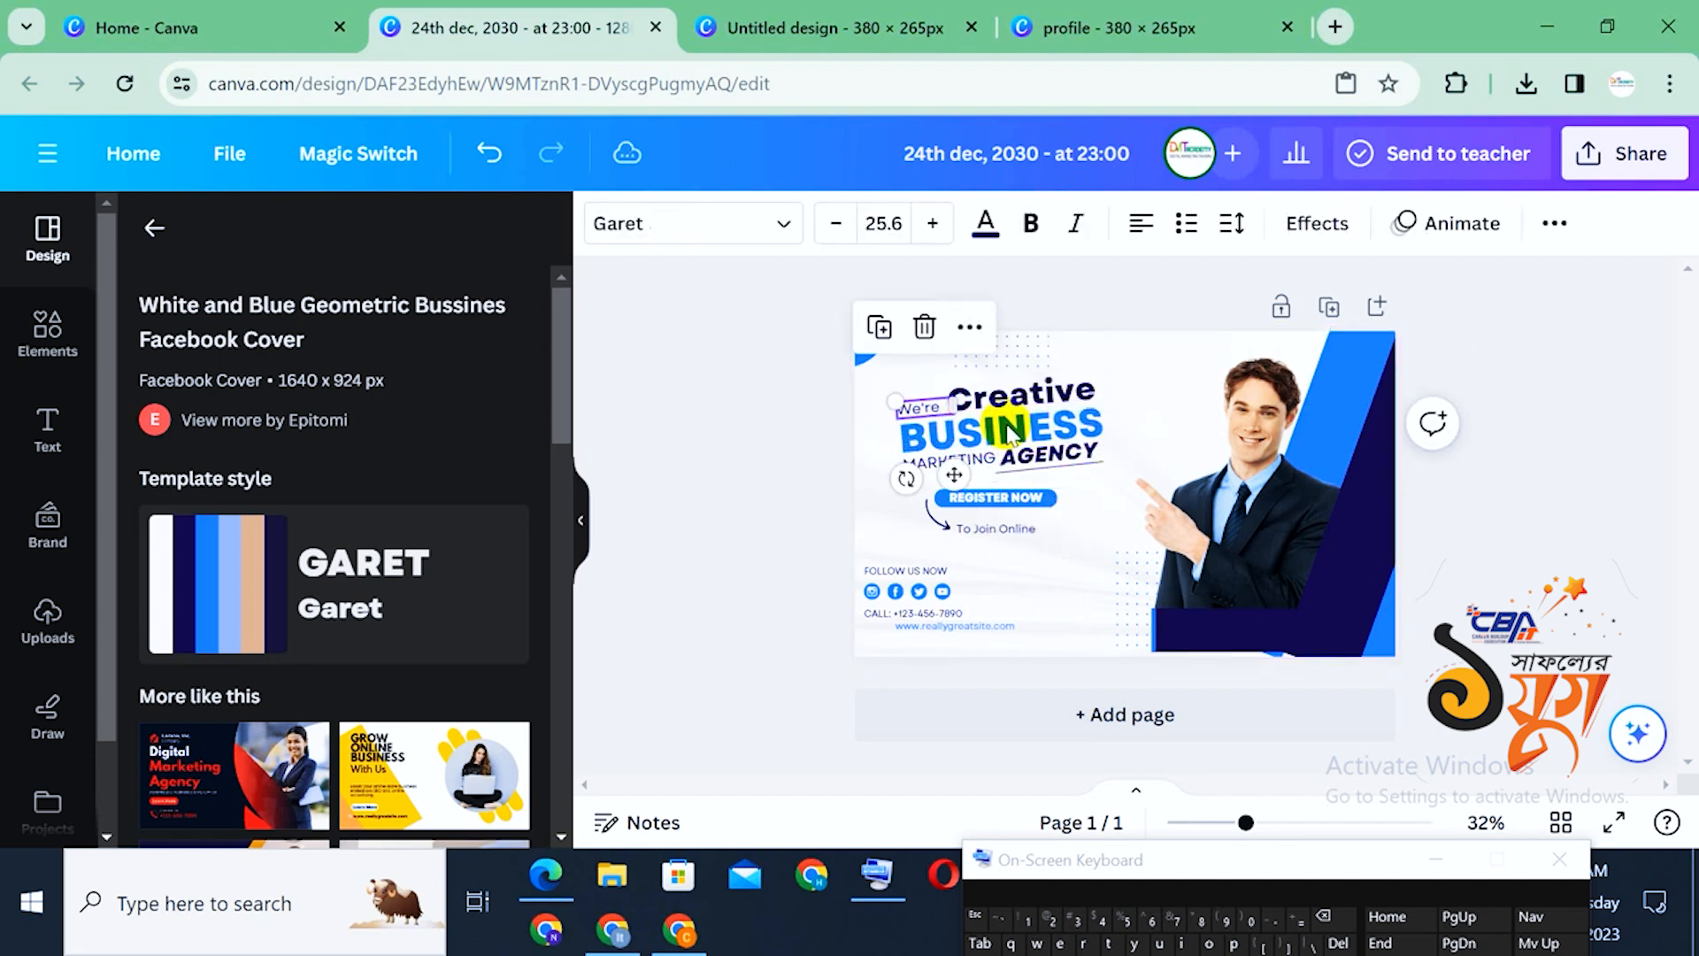
click(1011, 450)
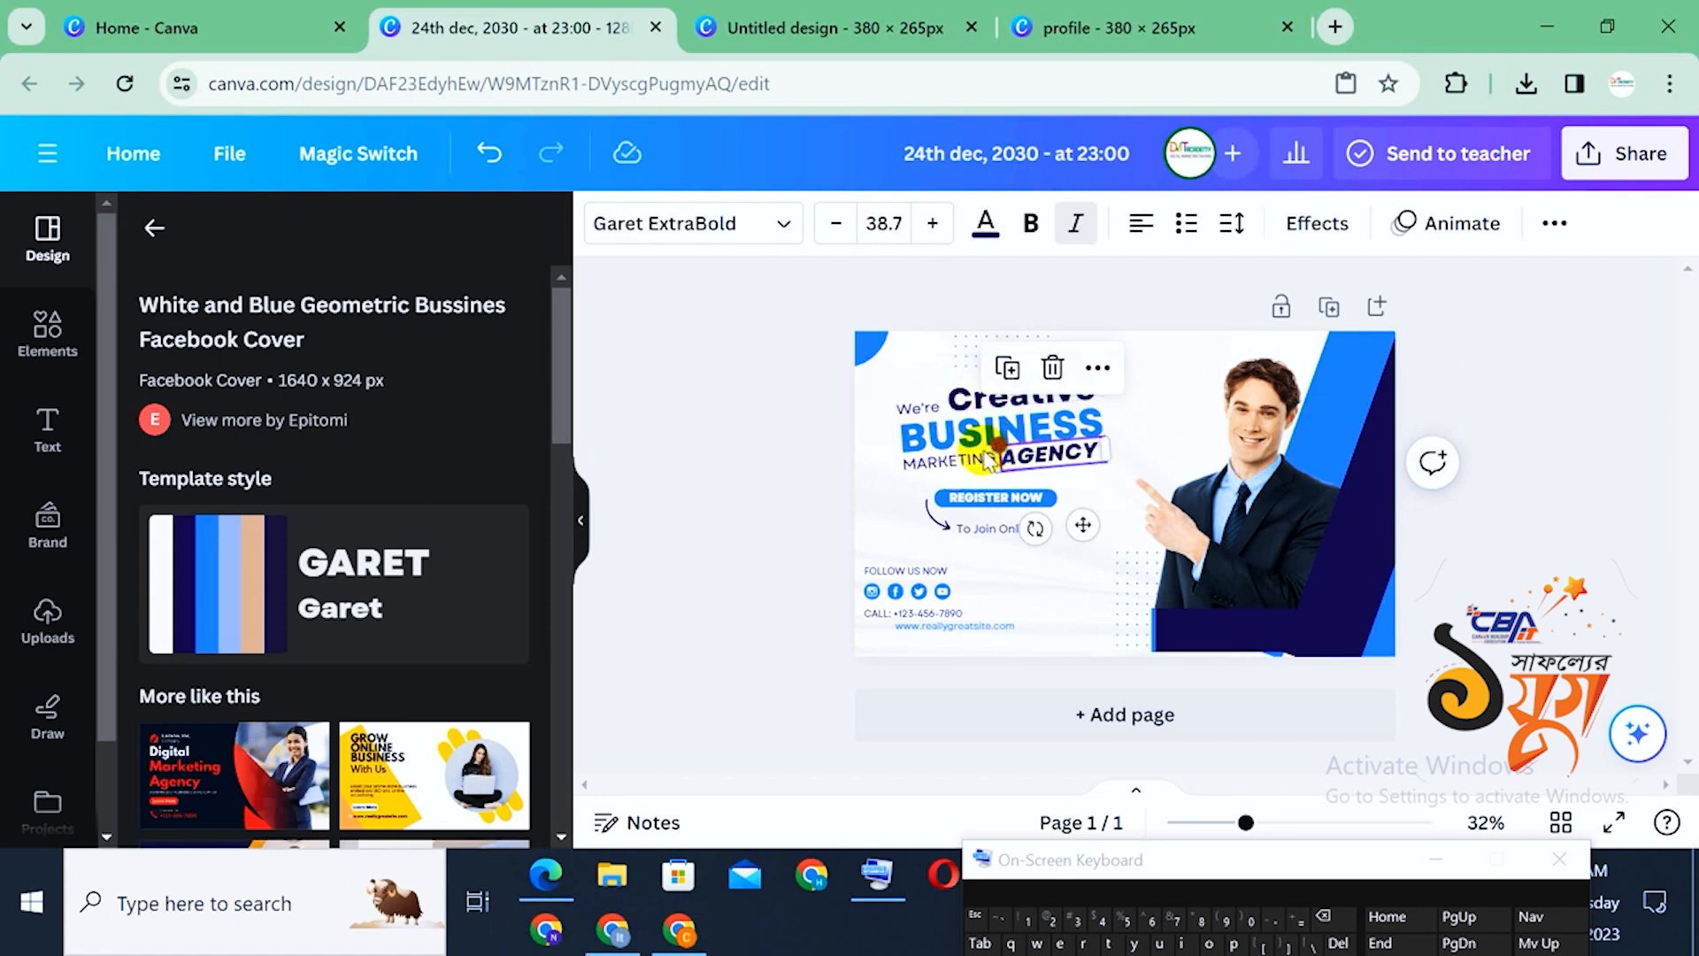
click(1141, 548)
click(1026, 418)
click(995, 435)
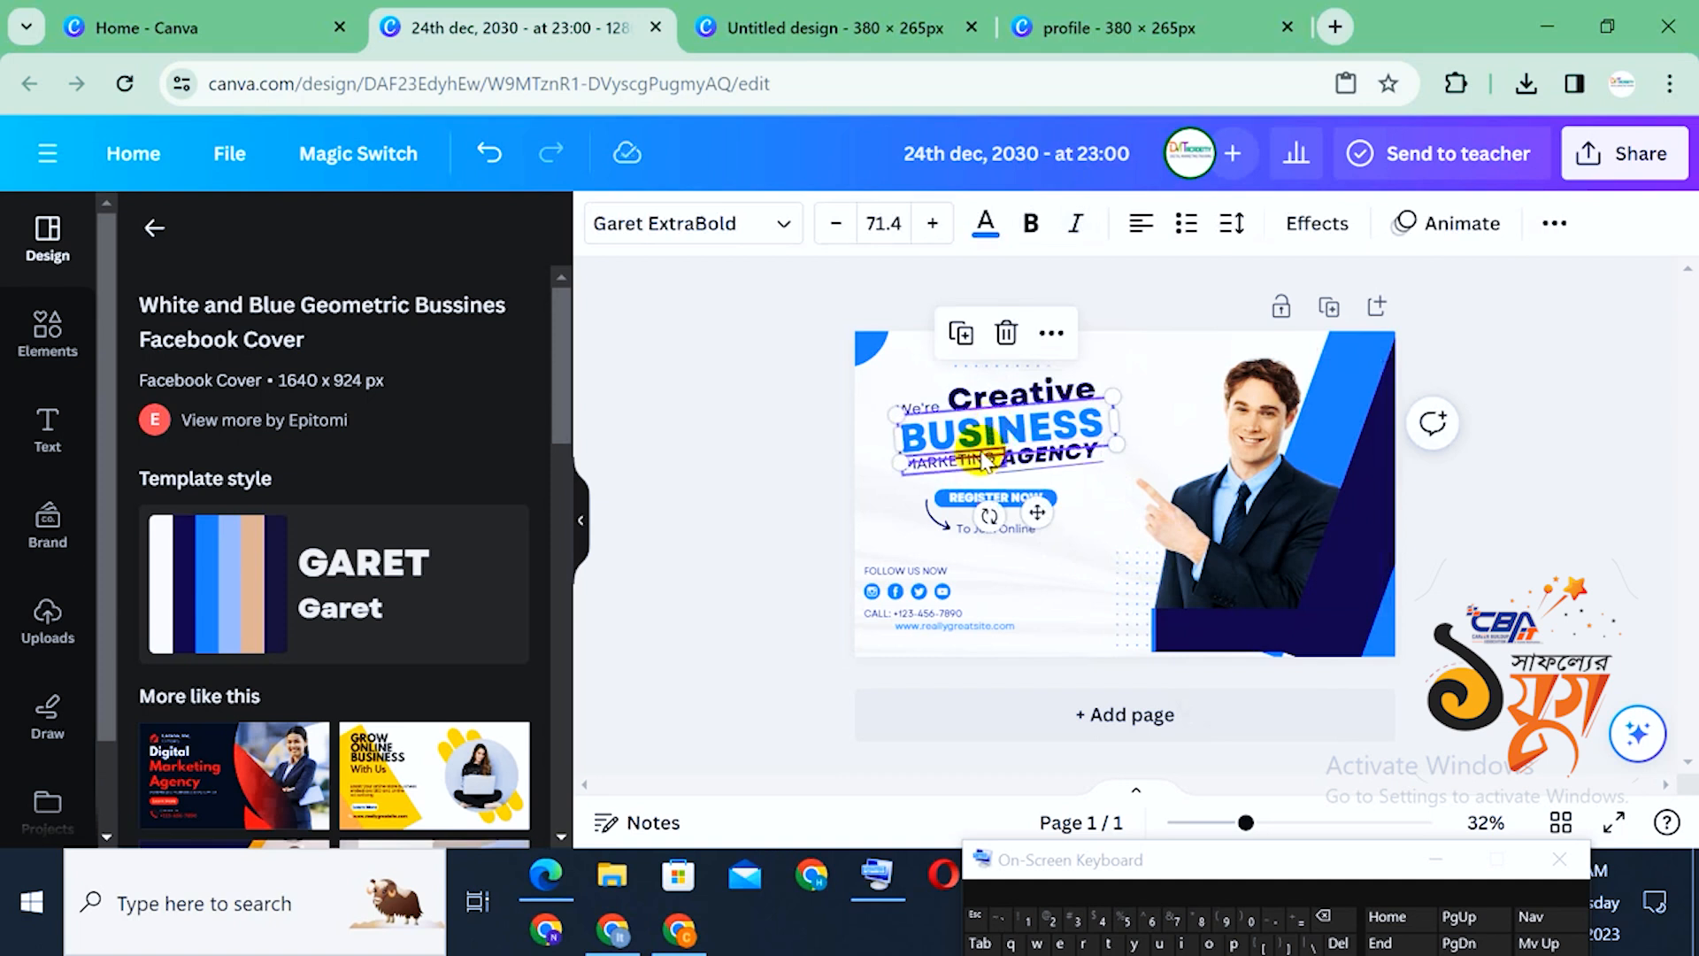
Delete the light blue diagonal stripe behind the businessman's photo
click(1389, 397)
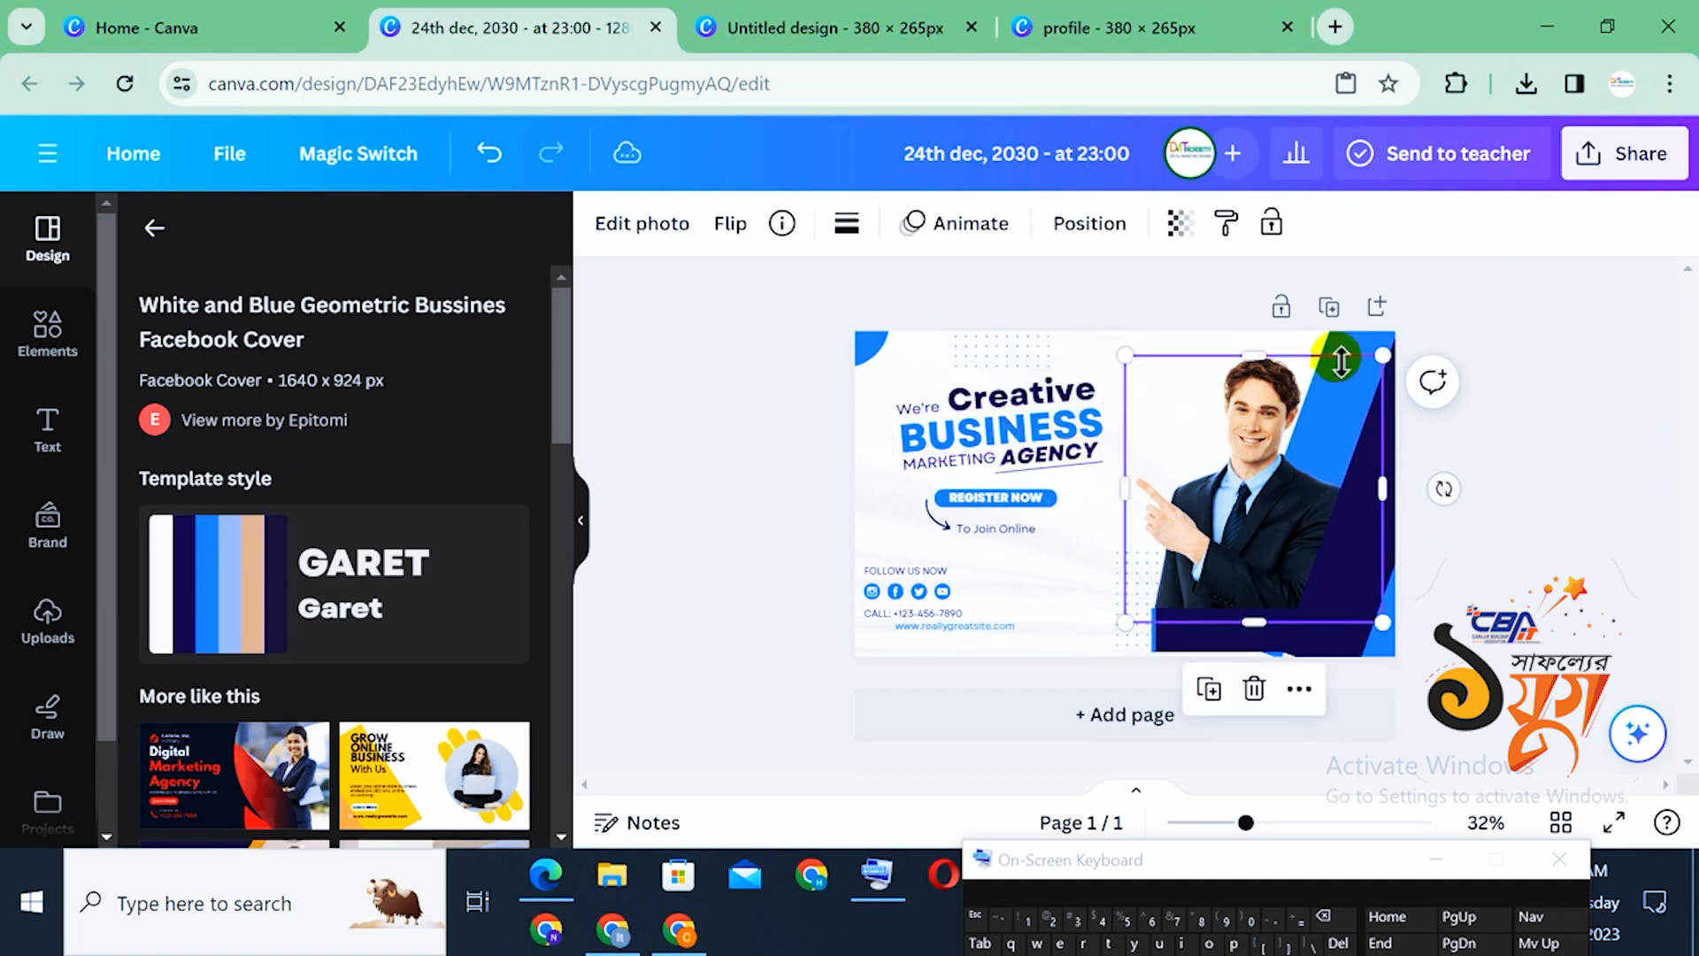
click(1370, 347)
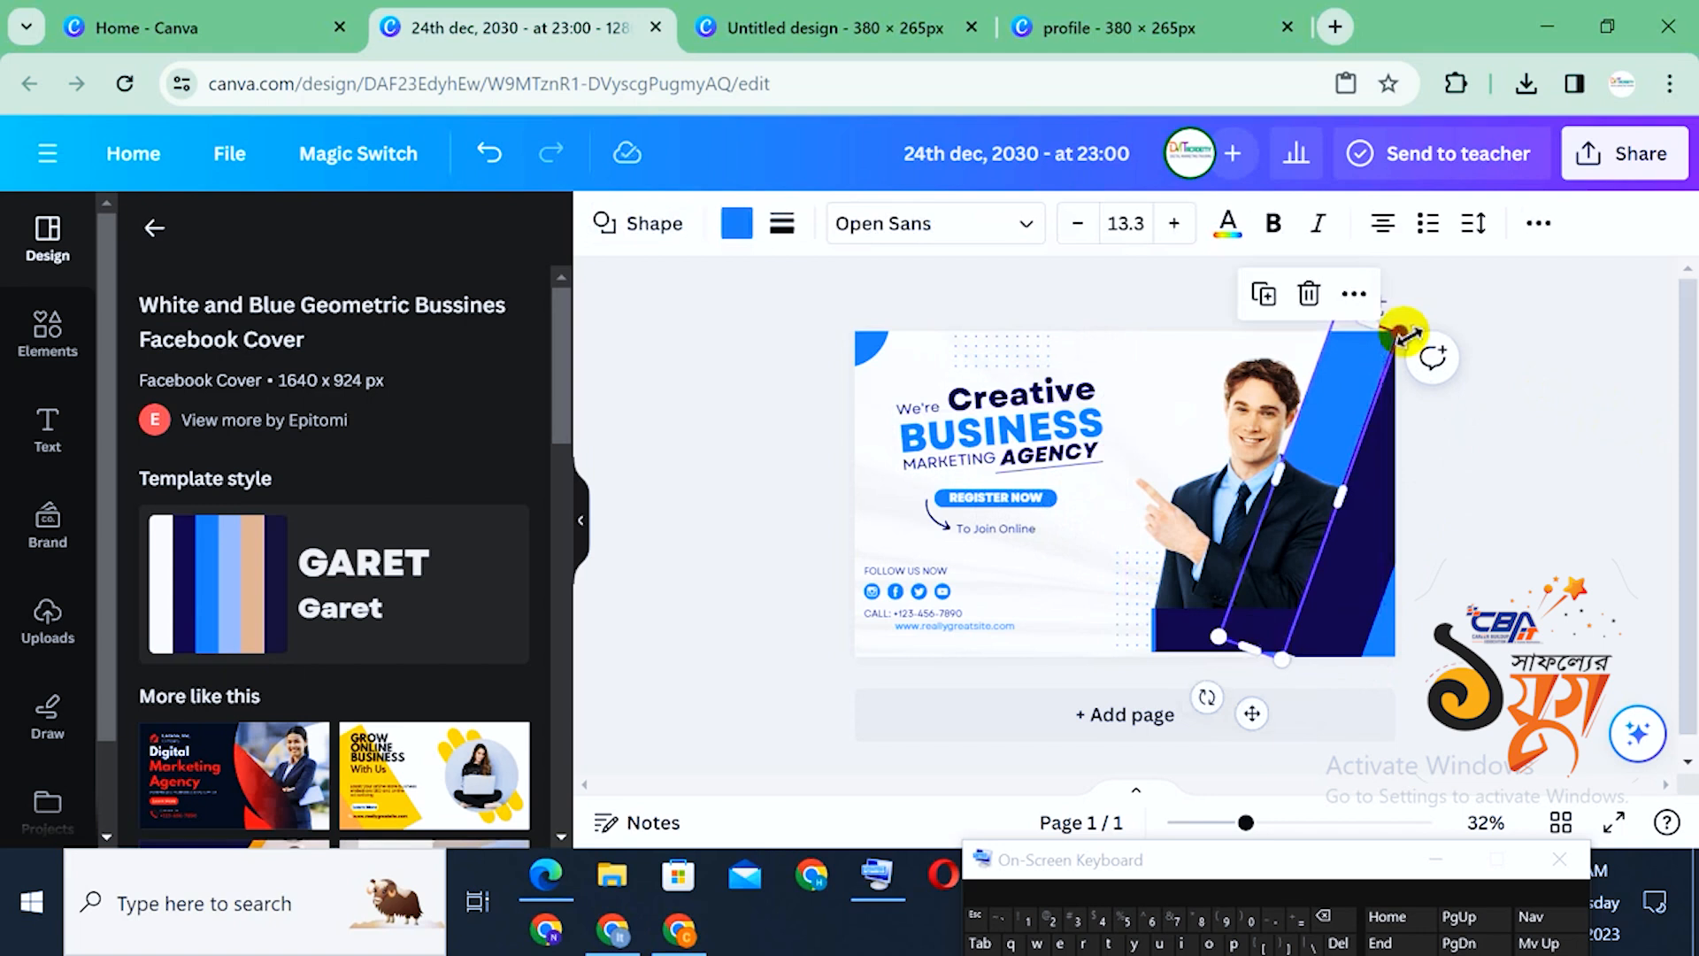
key(Delete)
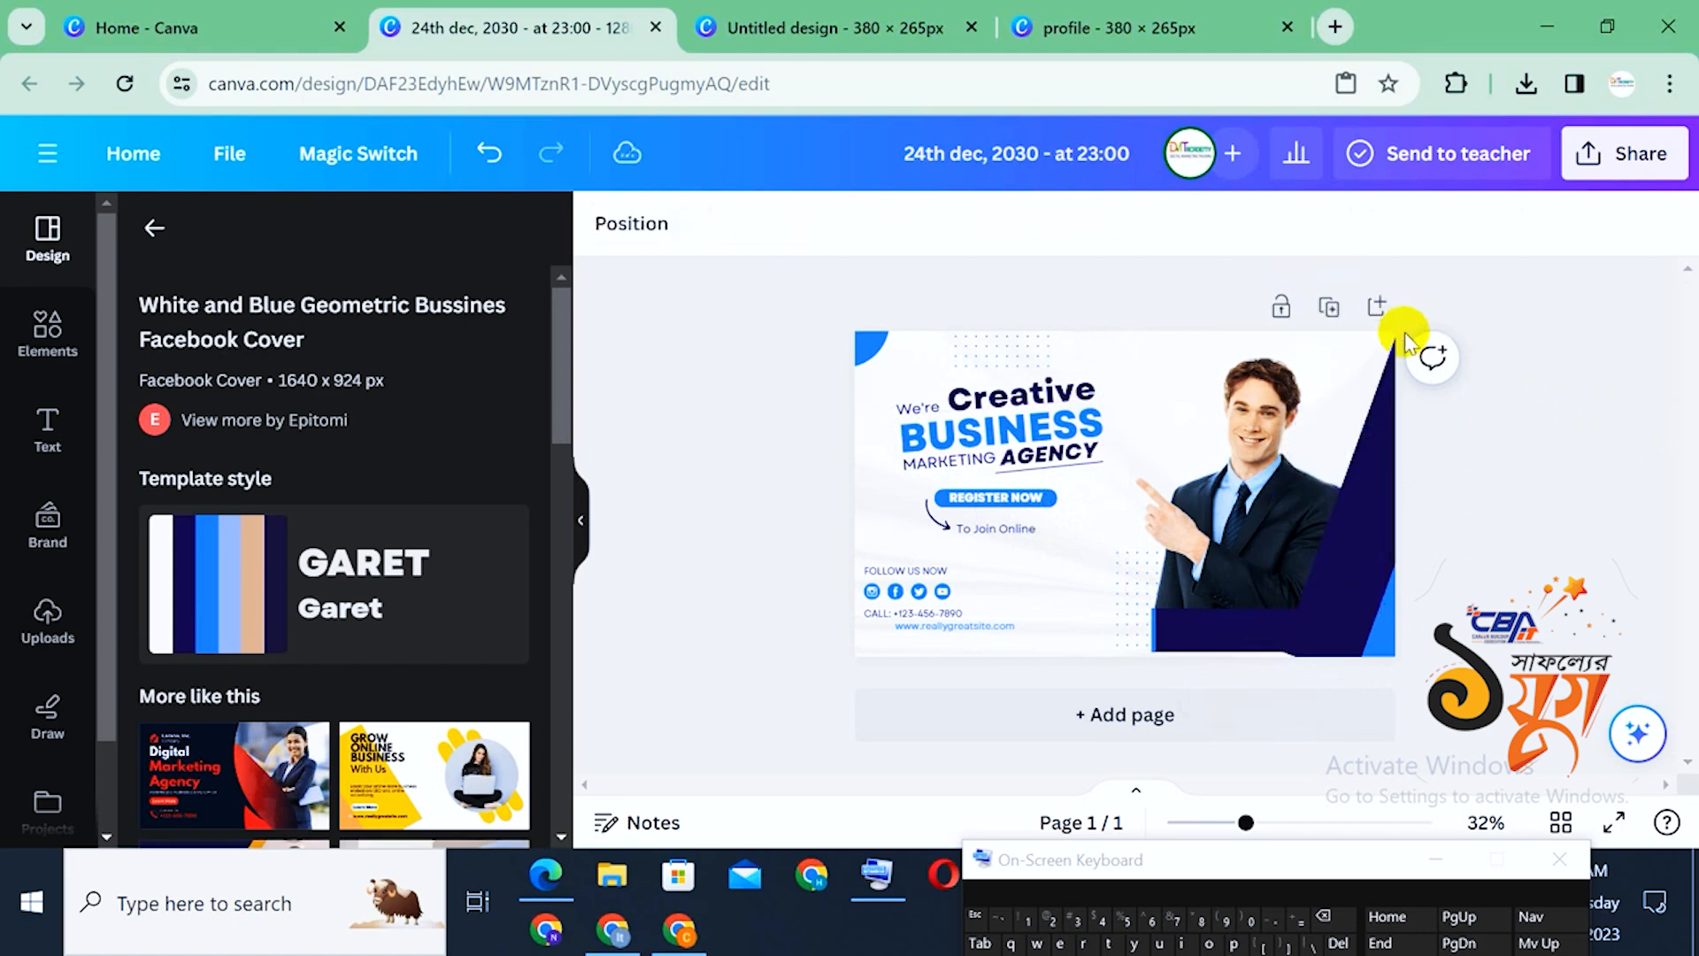
Delete the dark navy shape behind the businessman's photo and the "BUSINESS" headline text
click(1378, 464)
key(Delete)
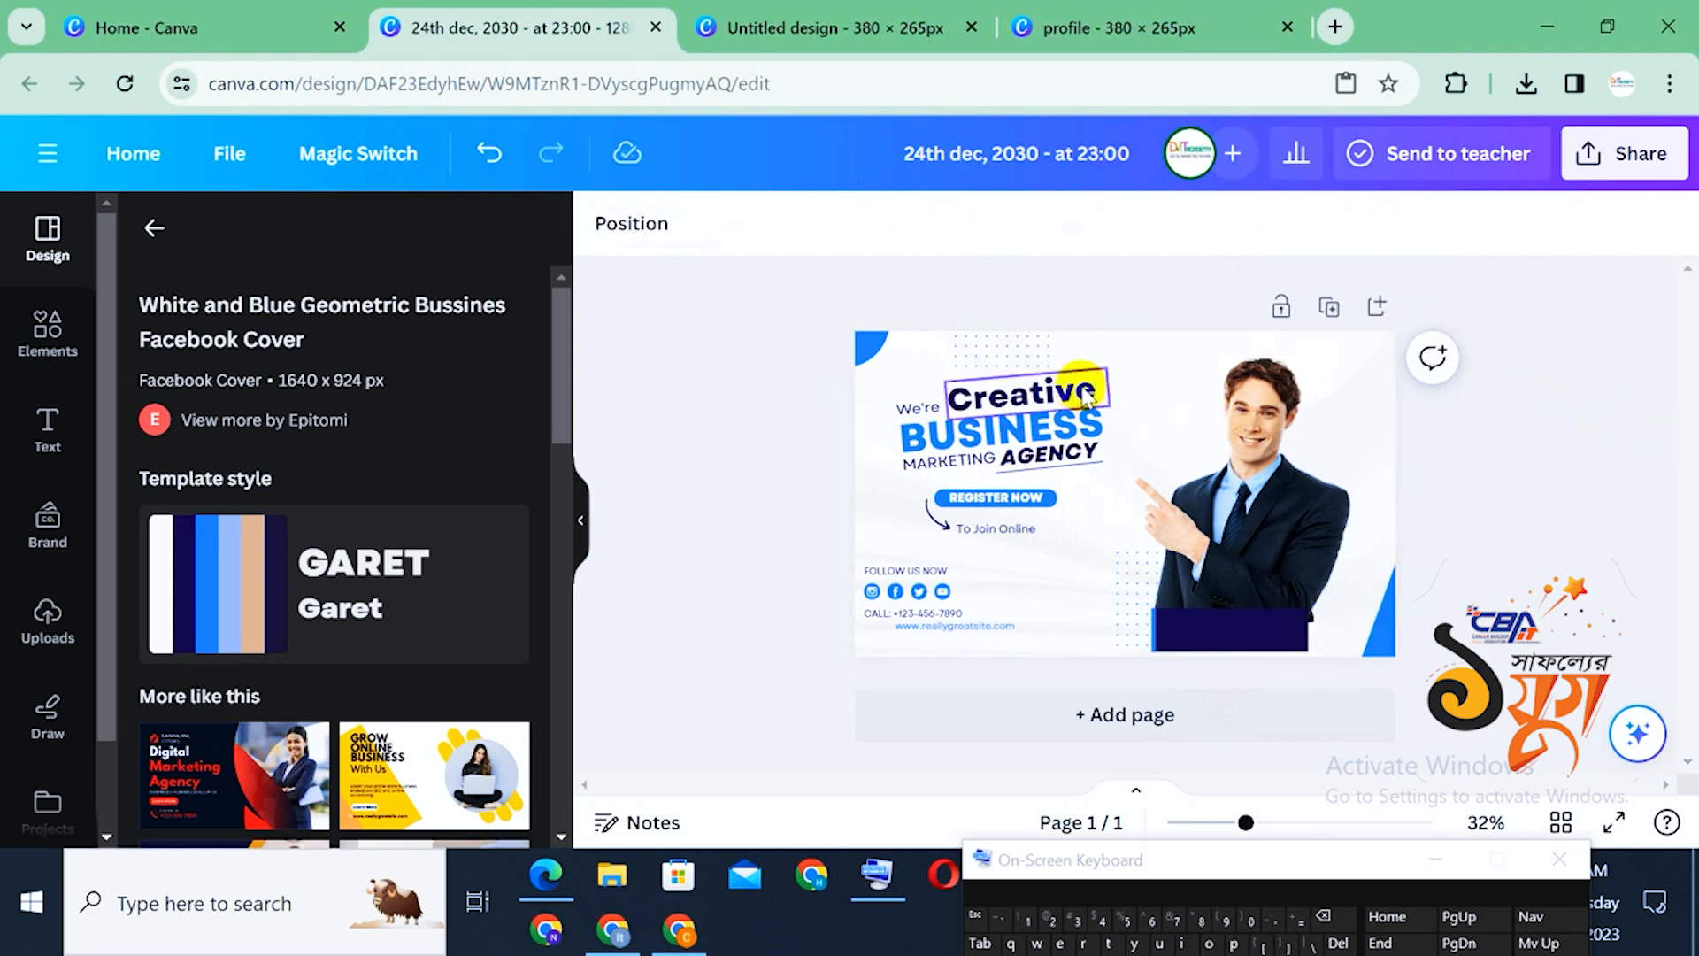
click(1090, 365)
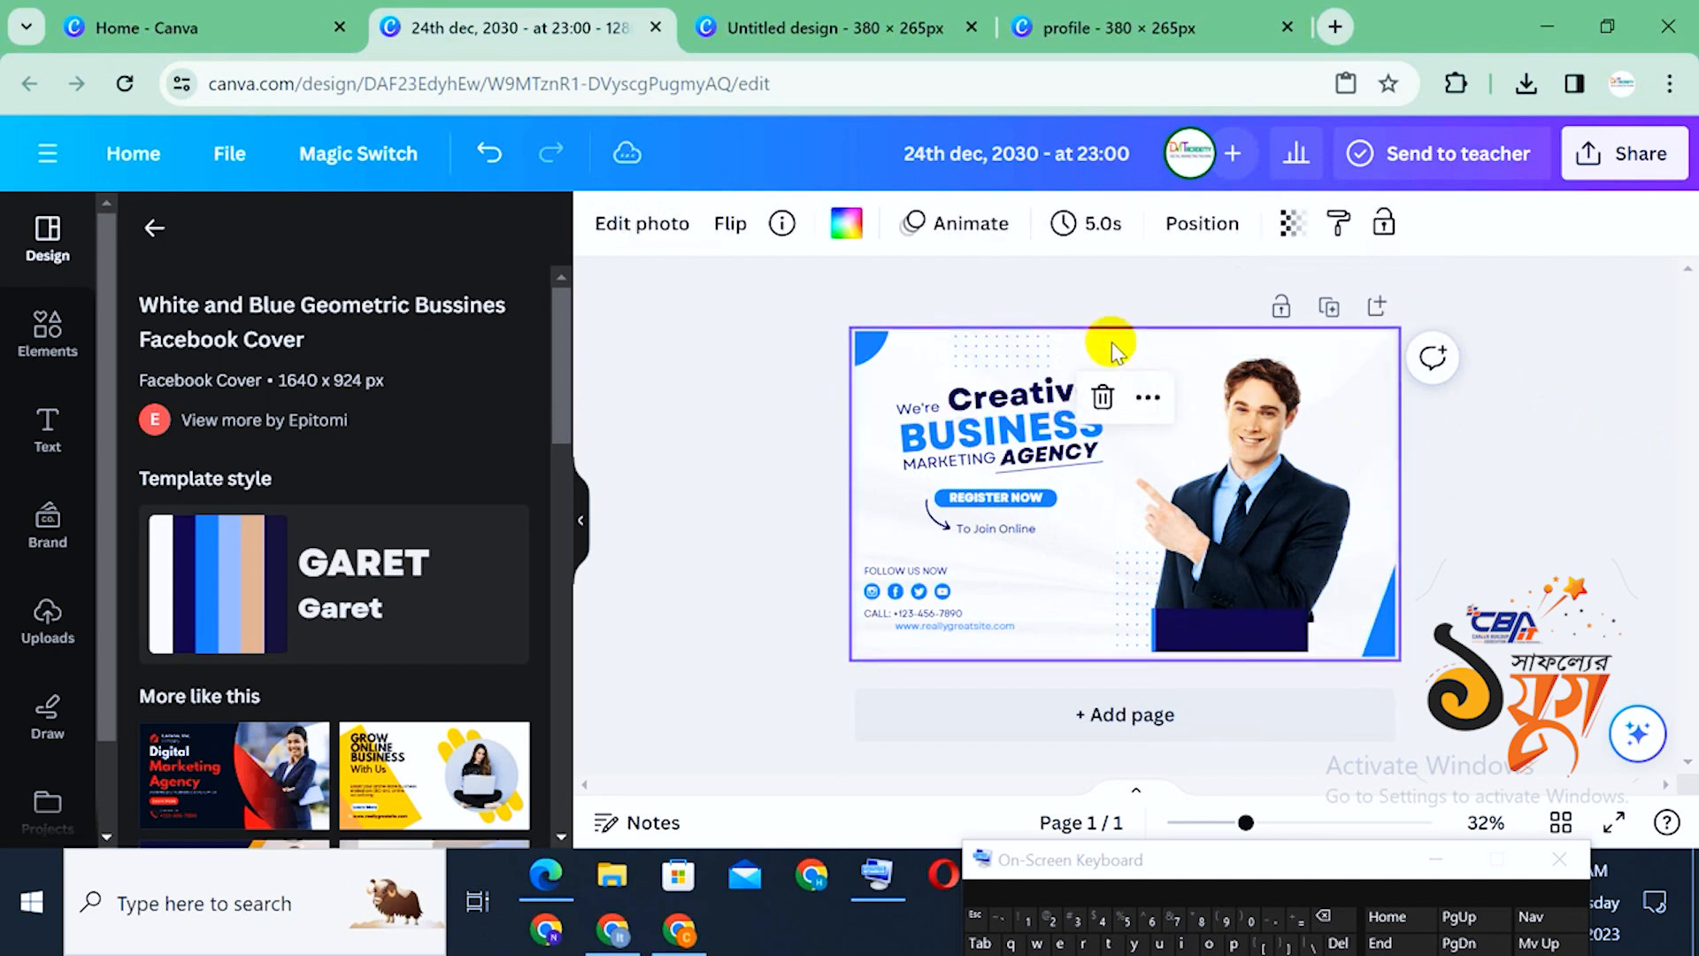
click(1107, 404)
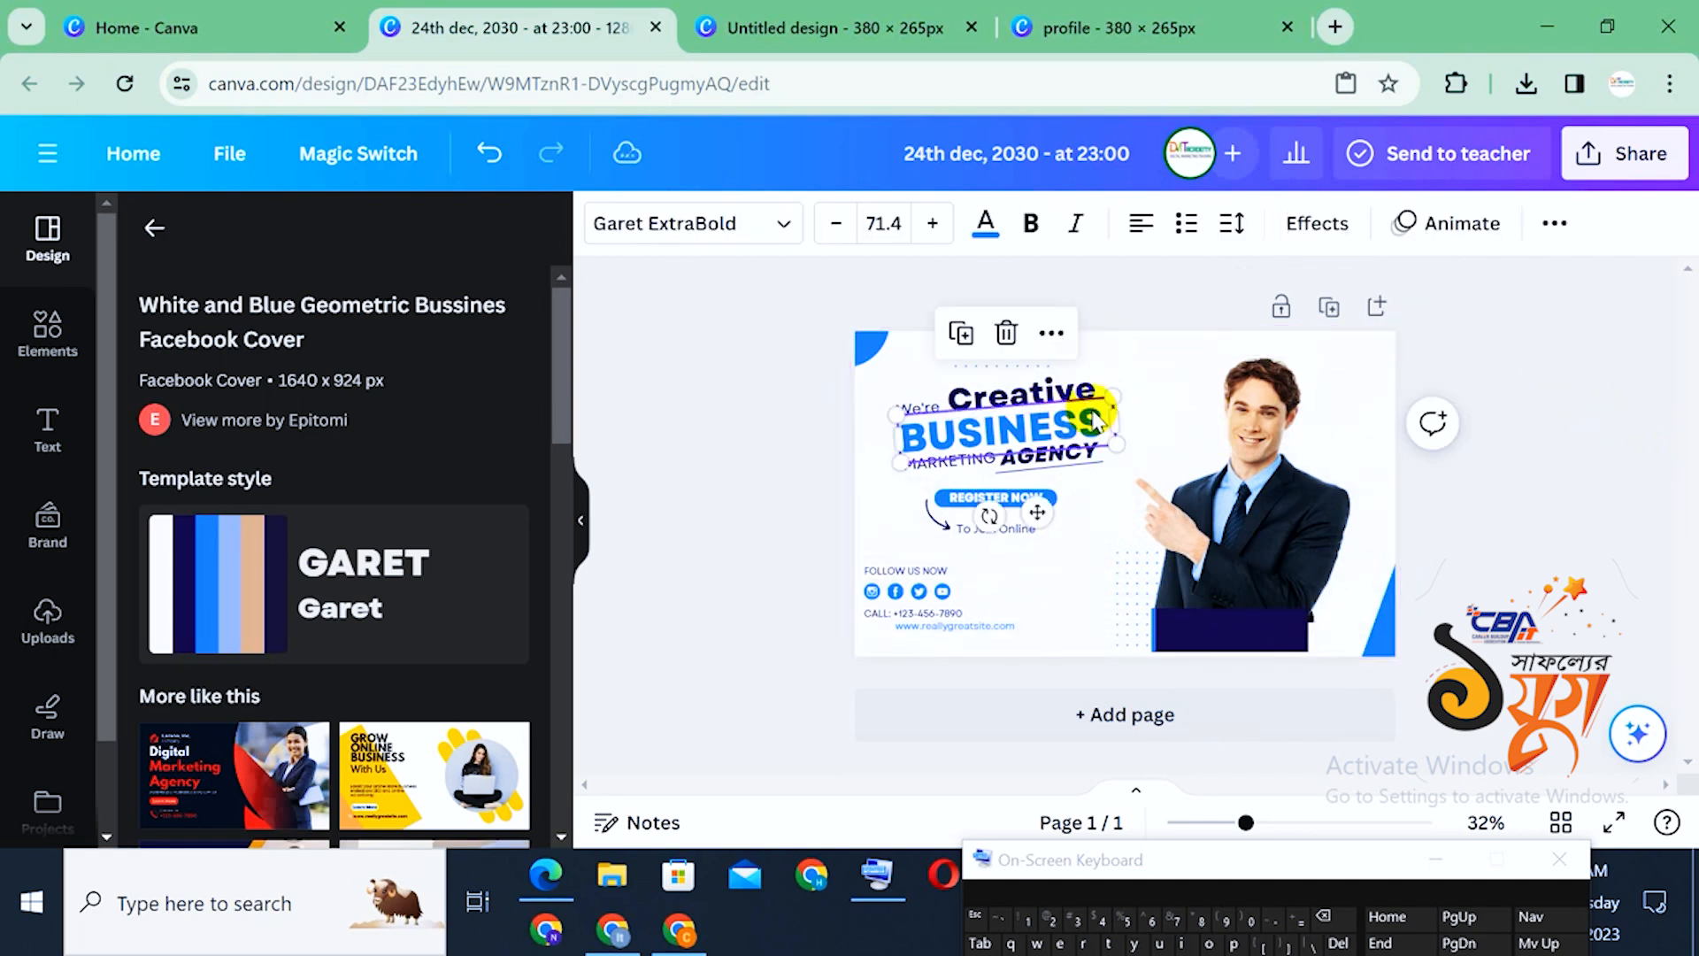
key(Delete)
Replace the headline word "Creative" with the placeholder text "vhdfuivh adfji"
double_click(1096, 417)
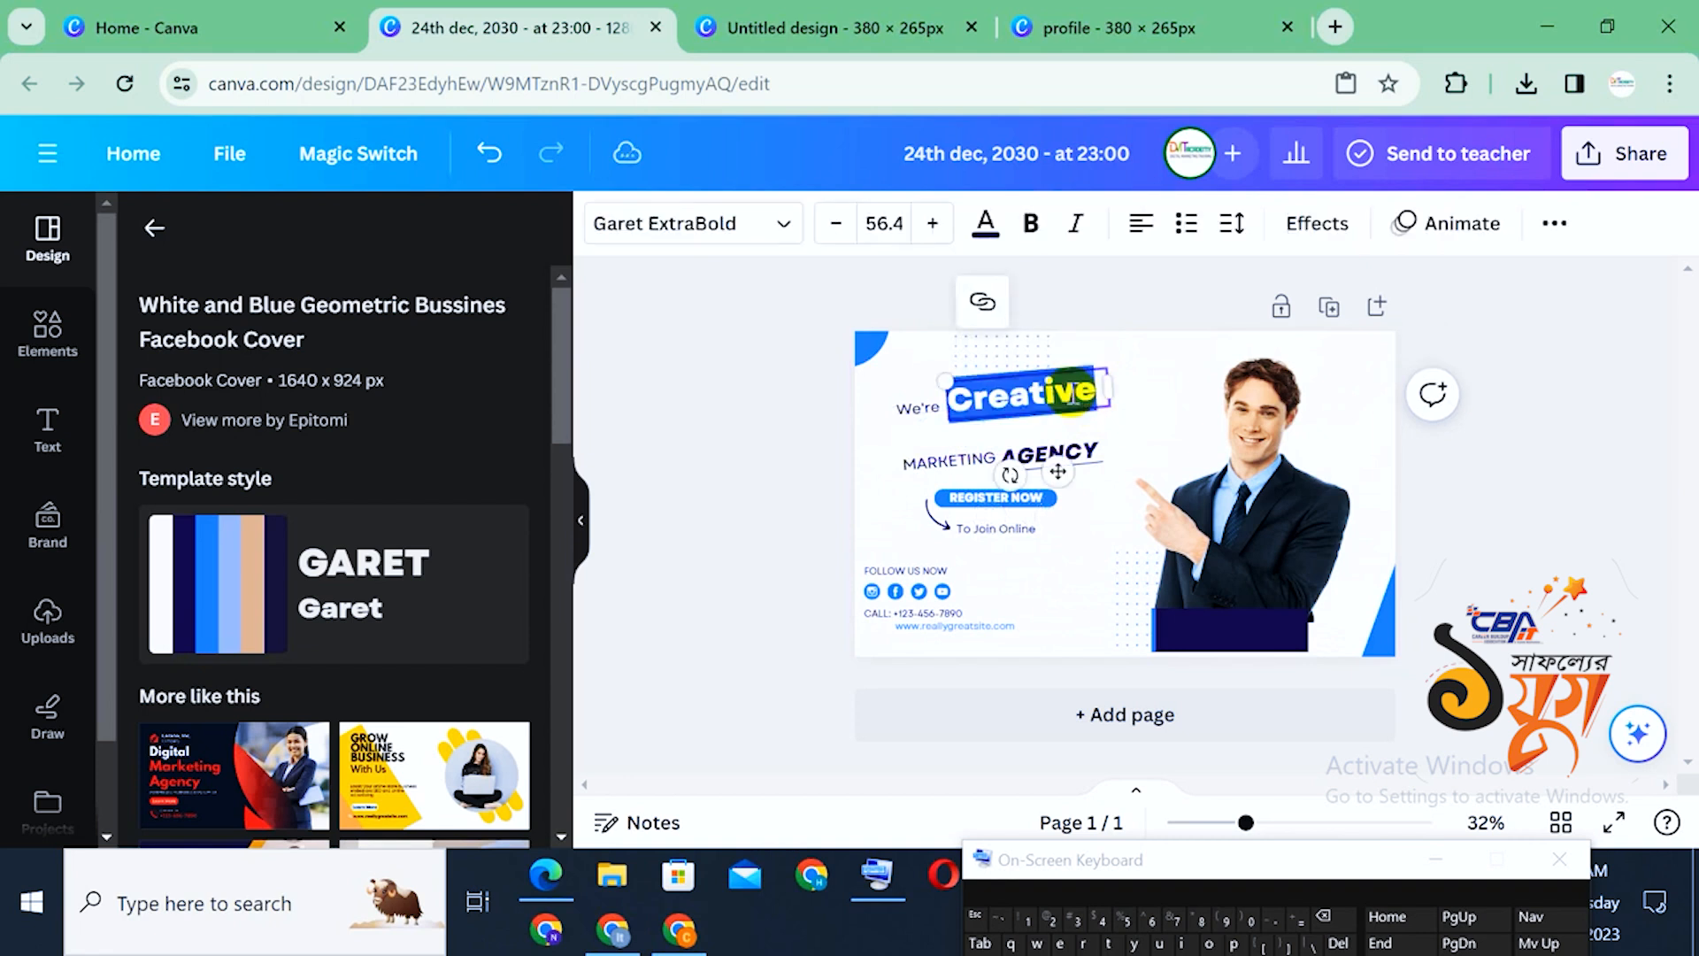
text(vhdfuivh adfji)
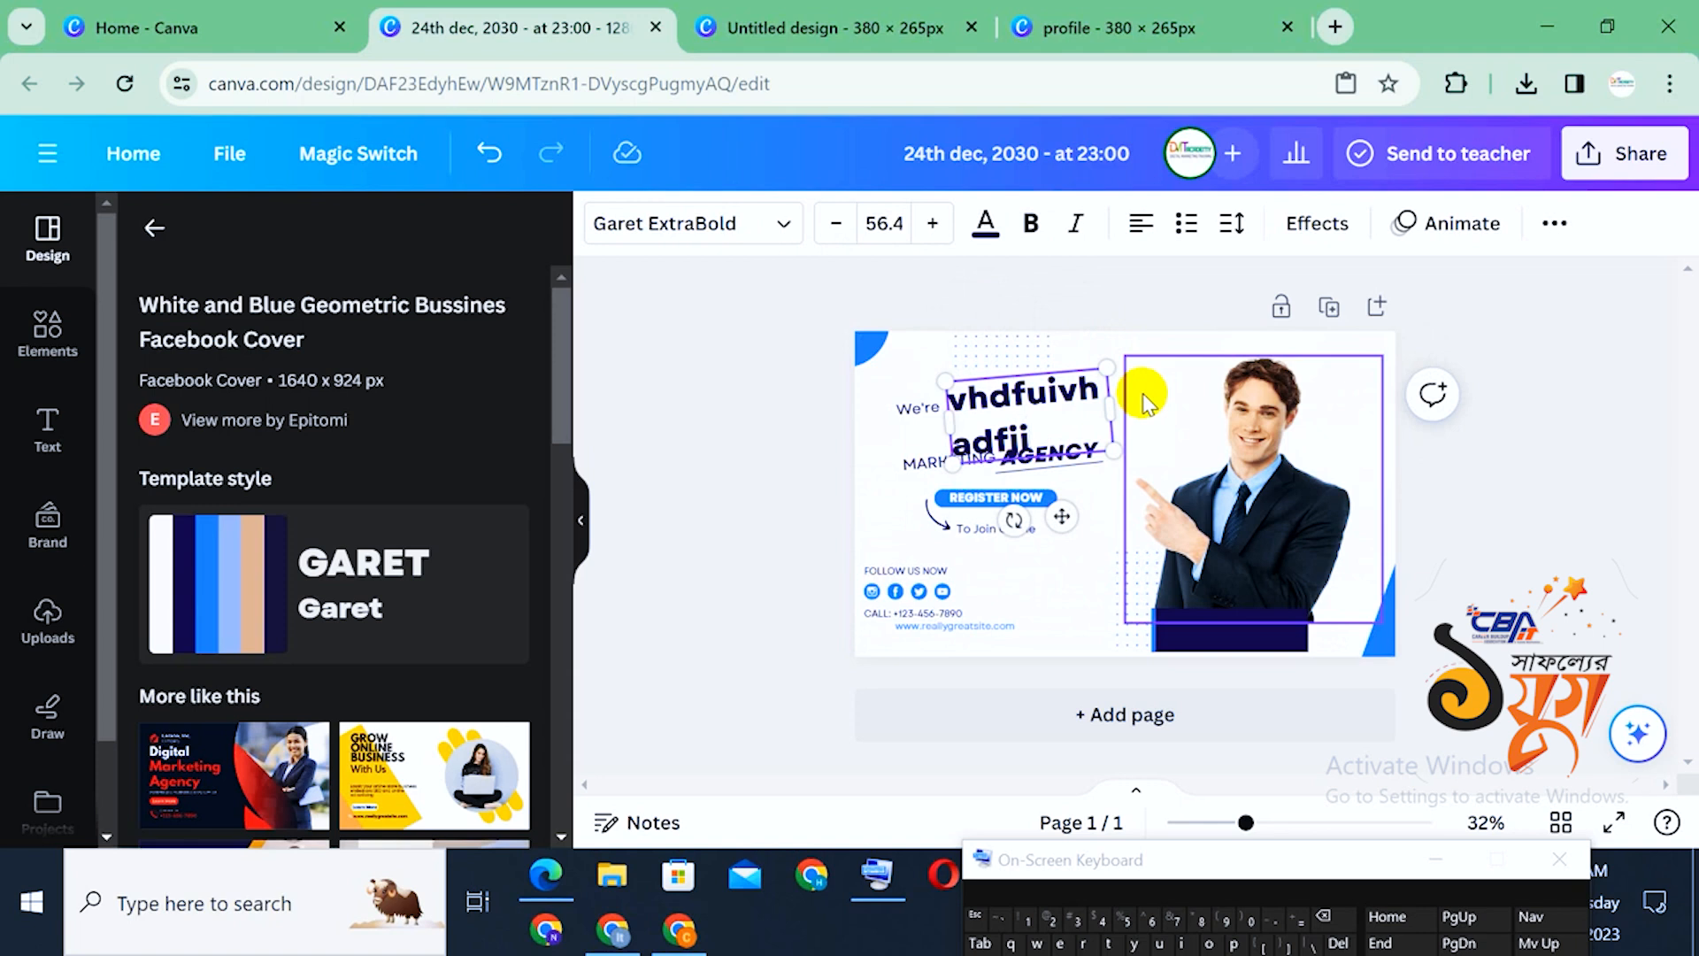
Add the Yellow and White Geometric Business Facebook Cover as page 2, and replace it with the Blue and White Modern Business Facebook Cover
scroll(398, 593, down, 10)
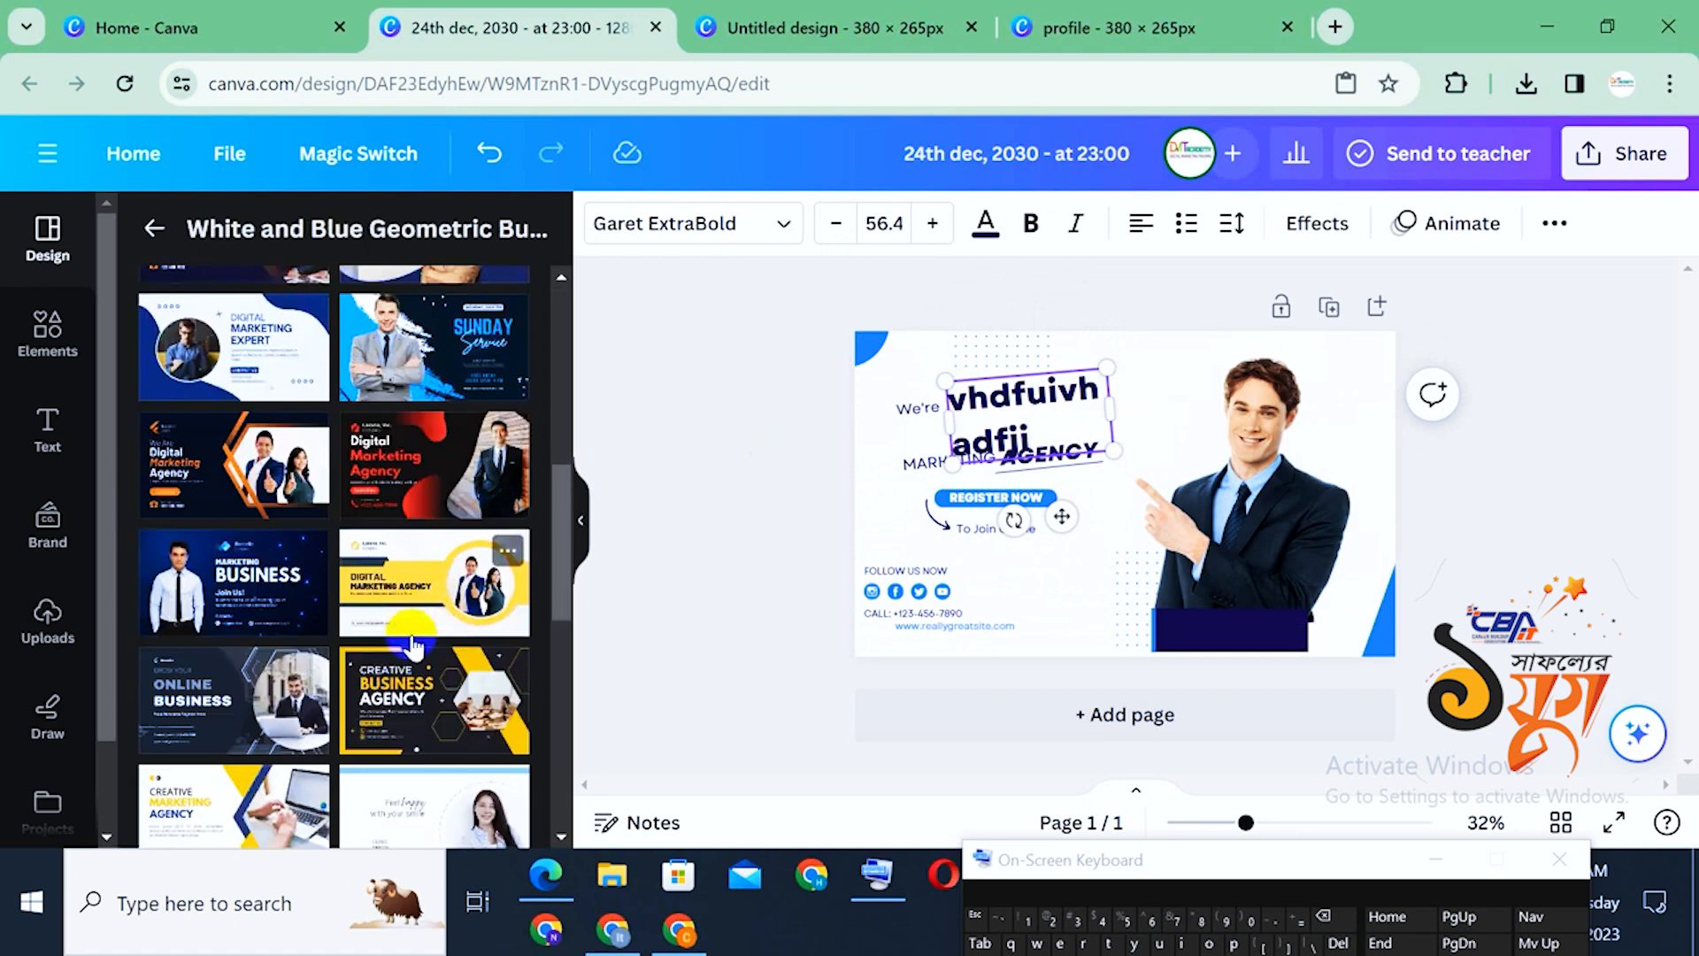
click(412, 620)
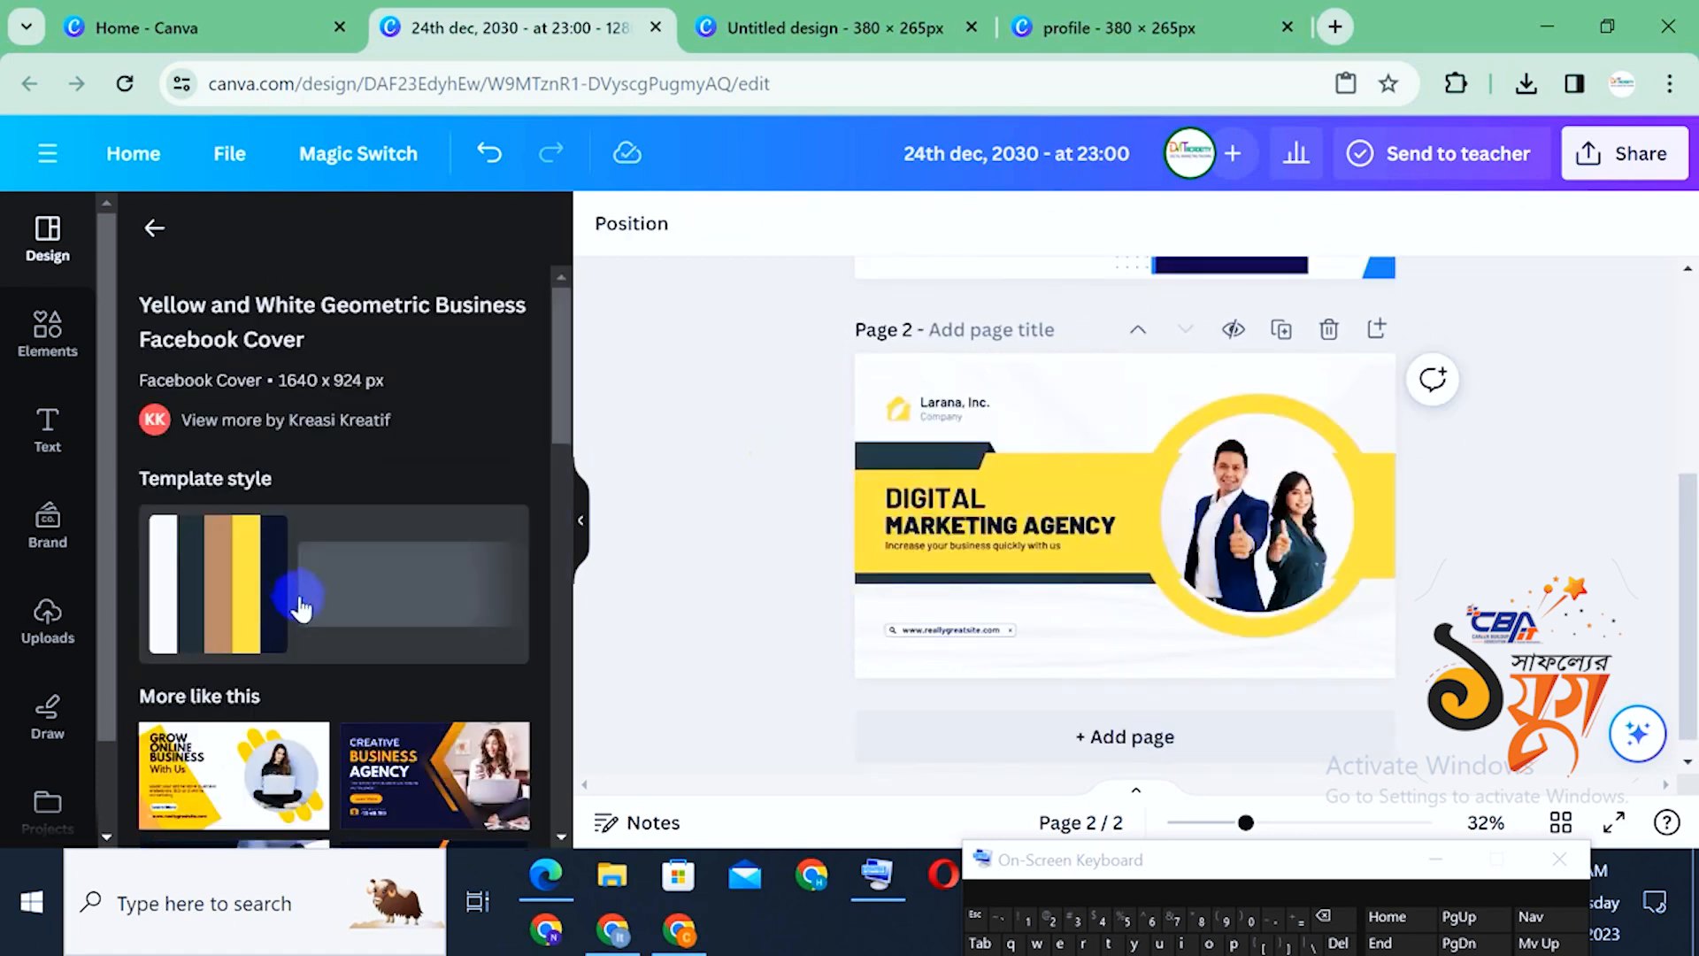
scroll(270, 595, down, 5)
scroll(491, 576, down, 6)
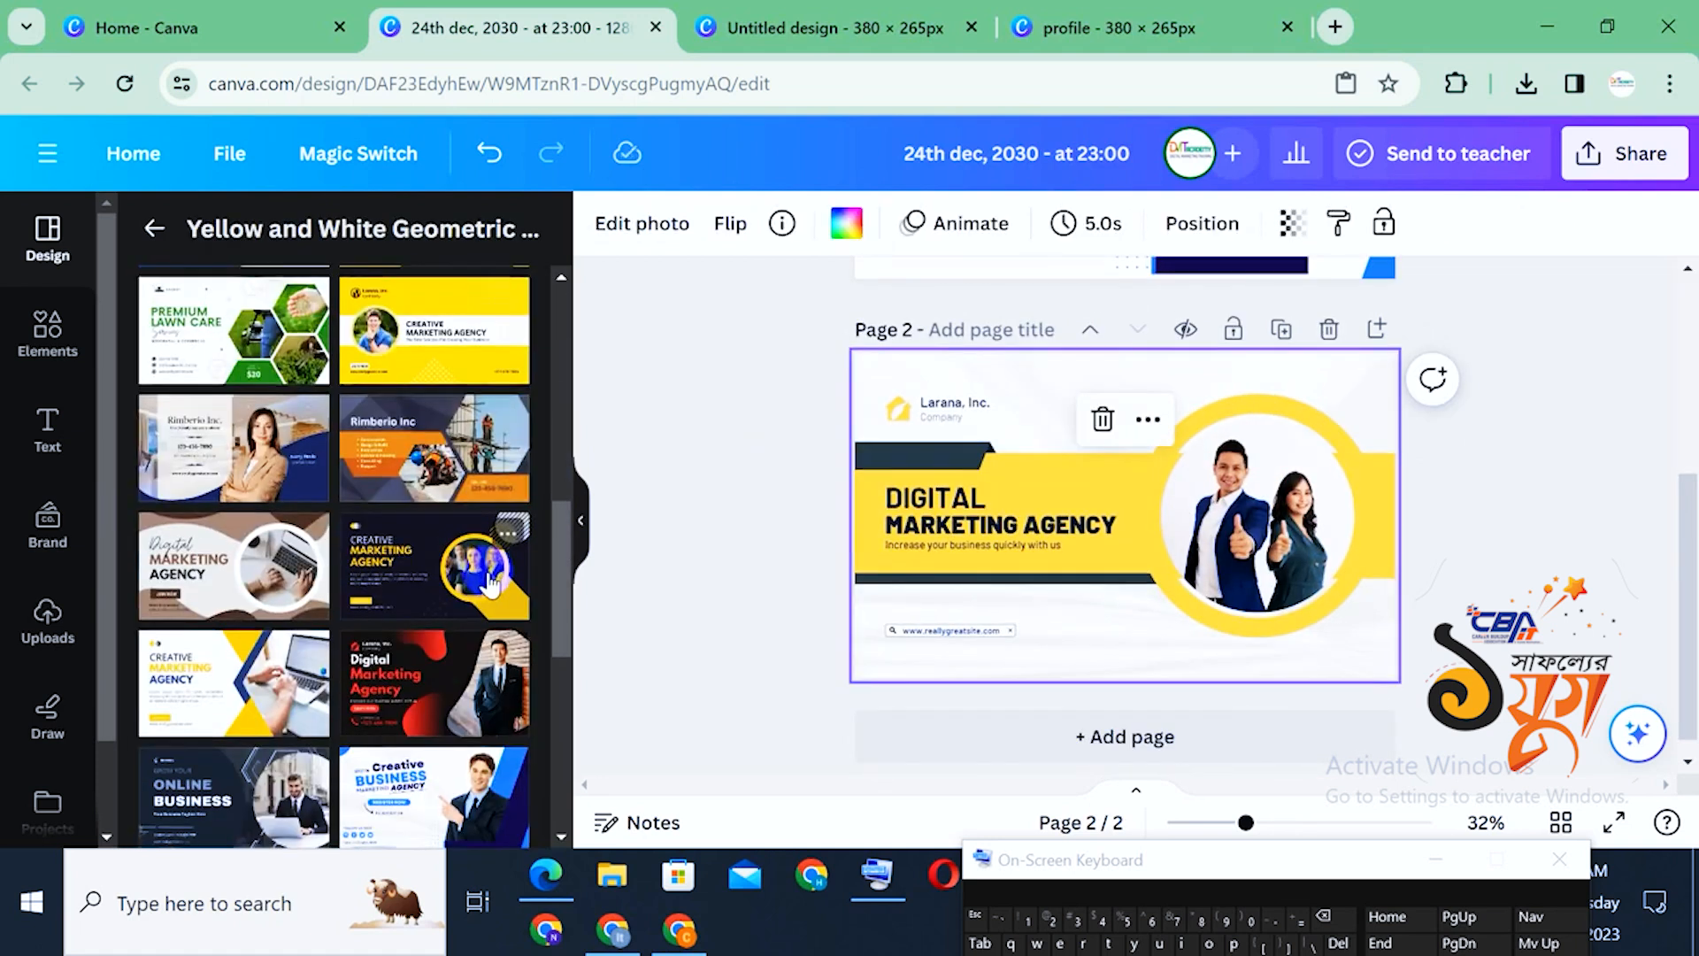
scroll(482, 548, down, 3)
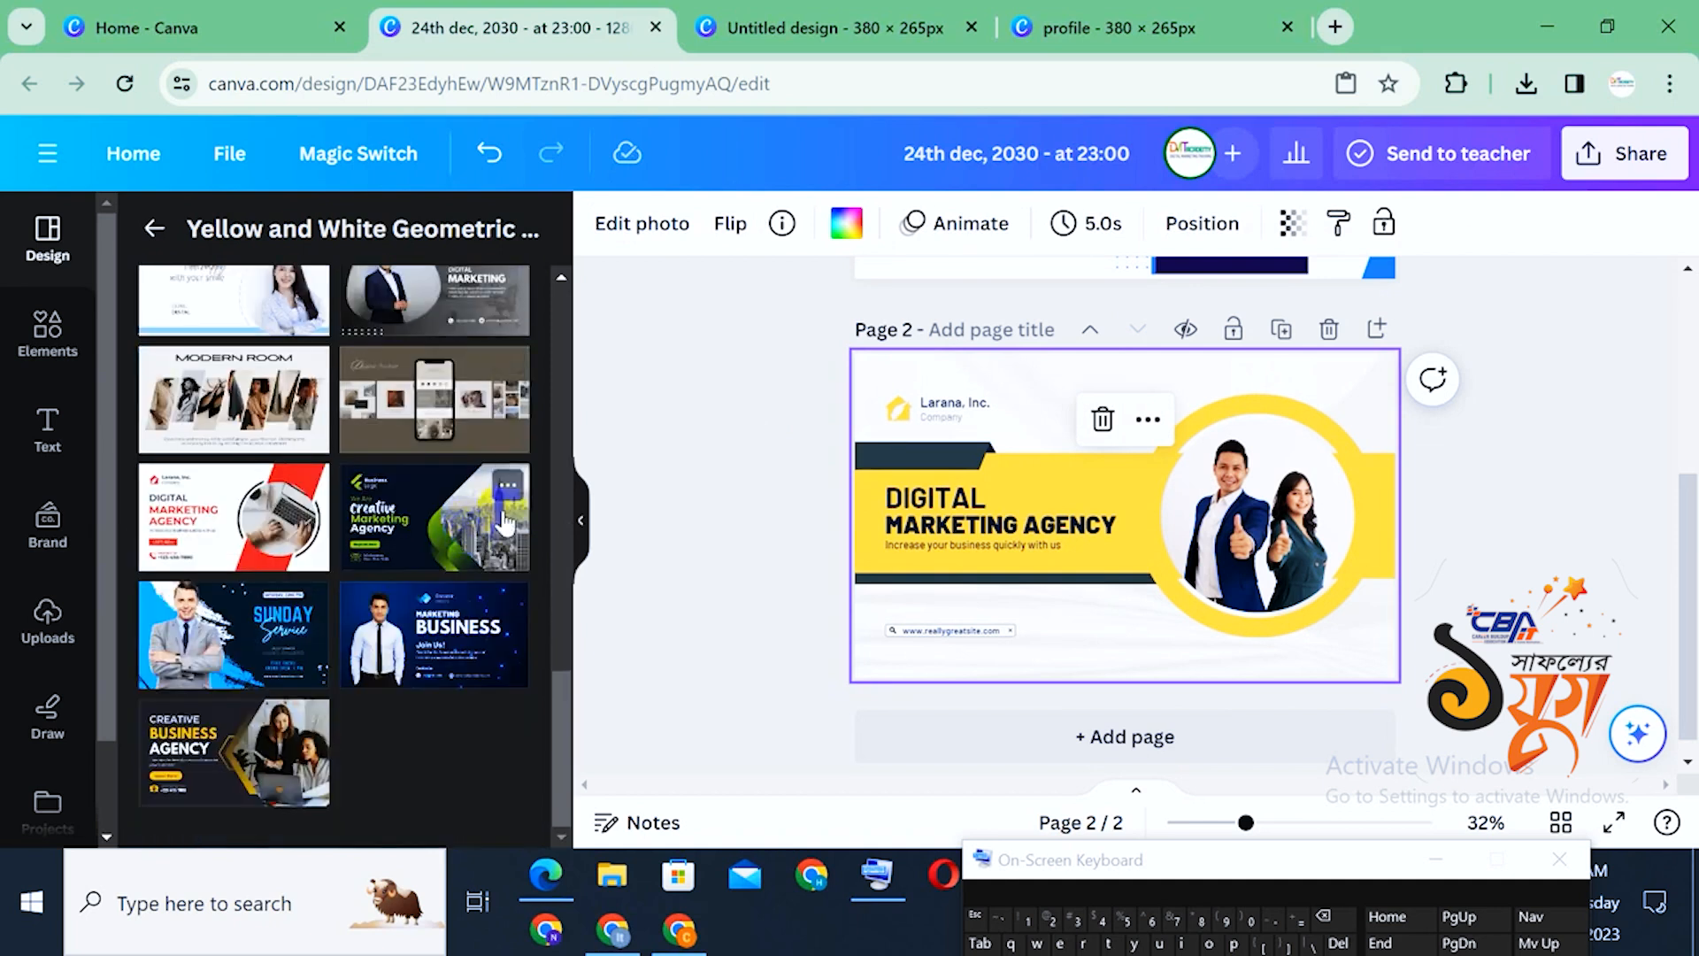
click(417, 648)
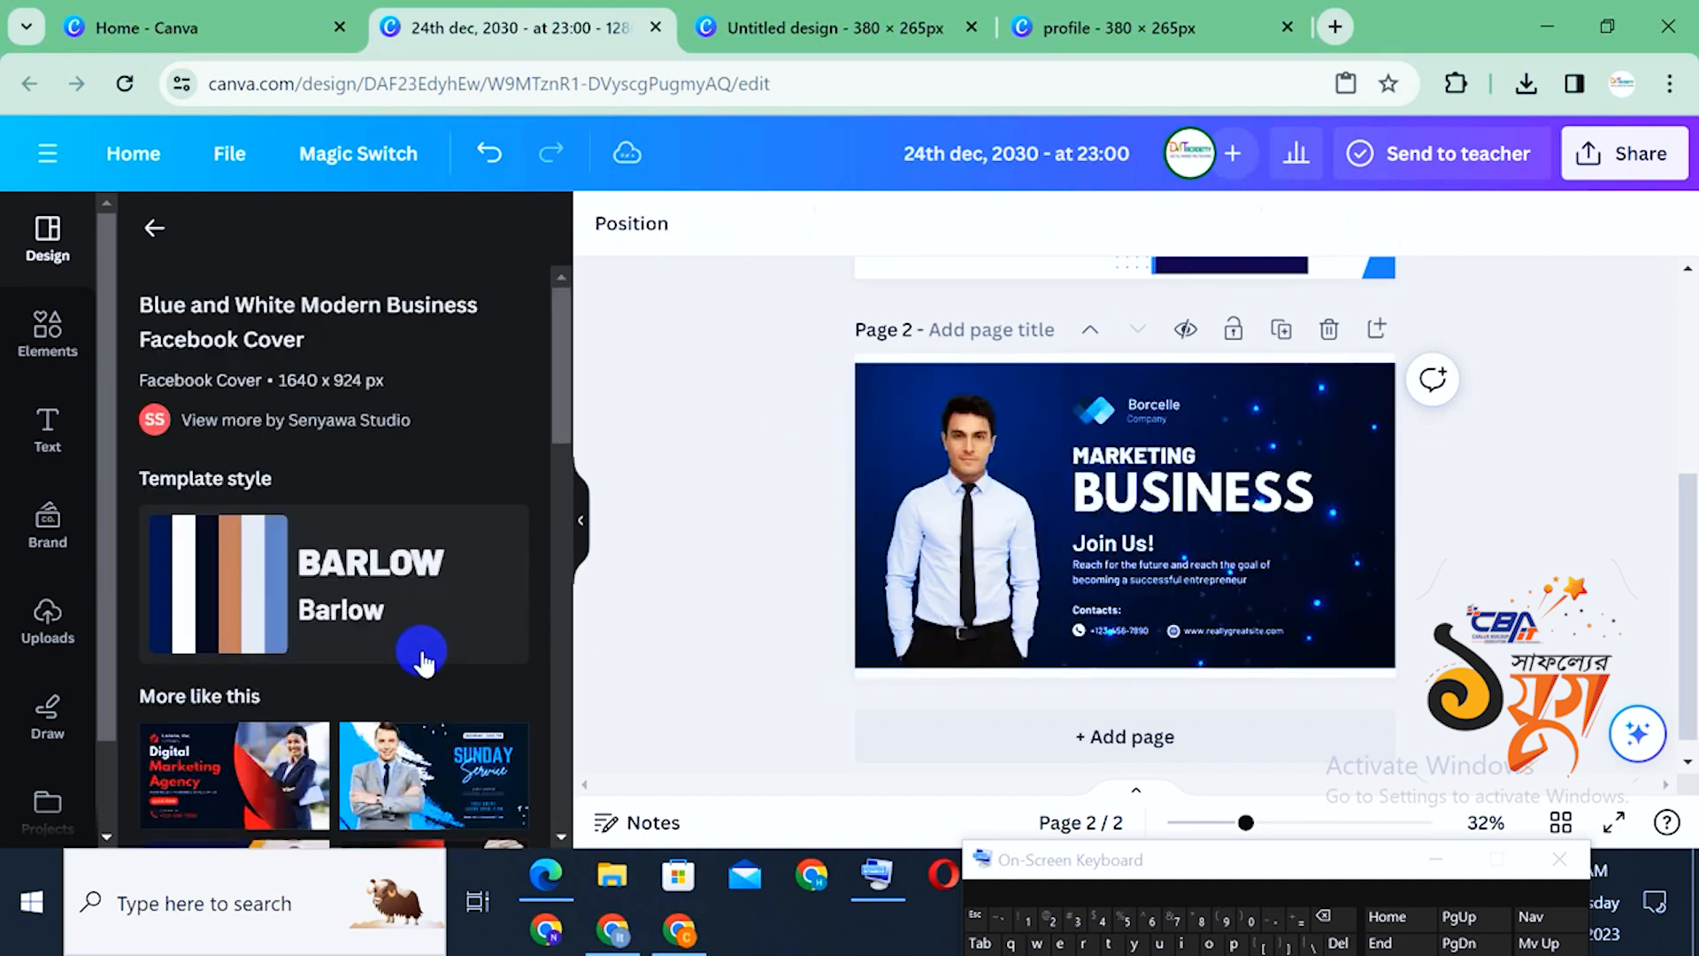
Try the yellow Digital Marketing Agency template on page 2 again, and replace it with the Modern and Creative Marketing Agency Facebook Cover
scroll(531, 536, down, 6)
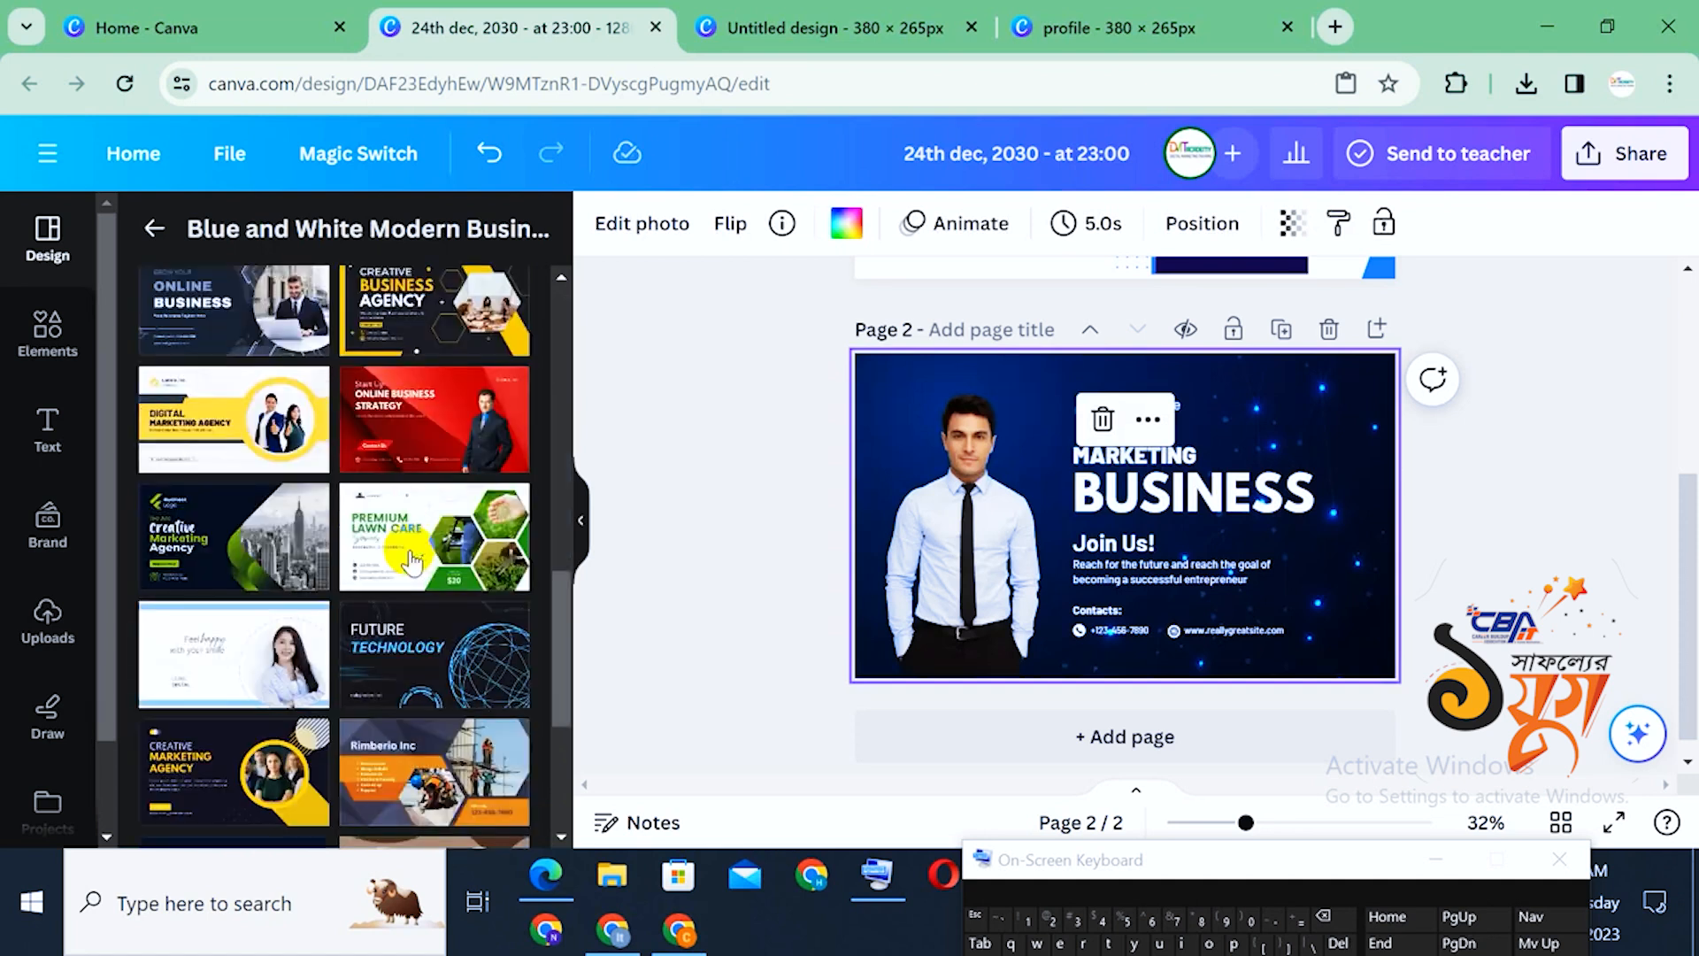
scroll(234, 599, up, 5)
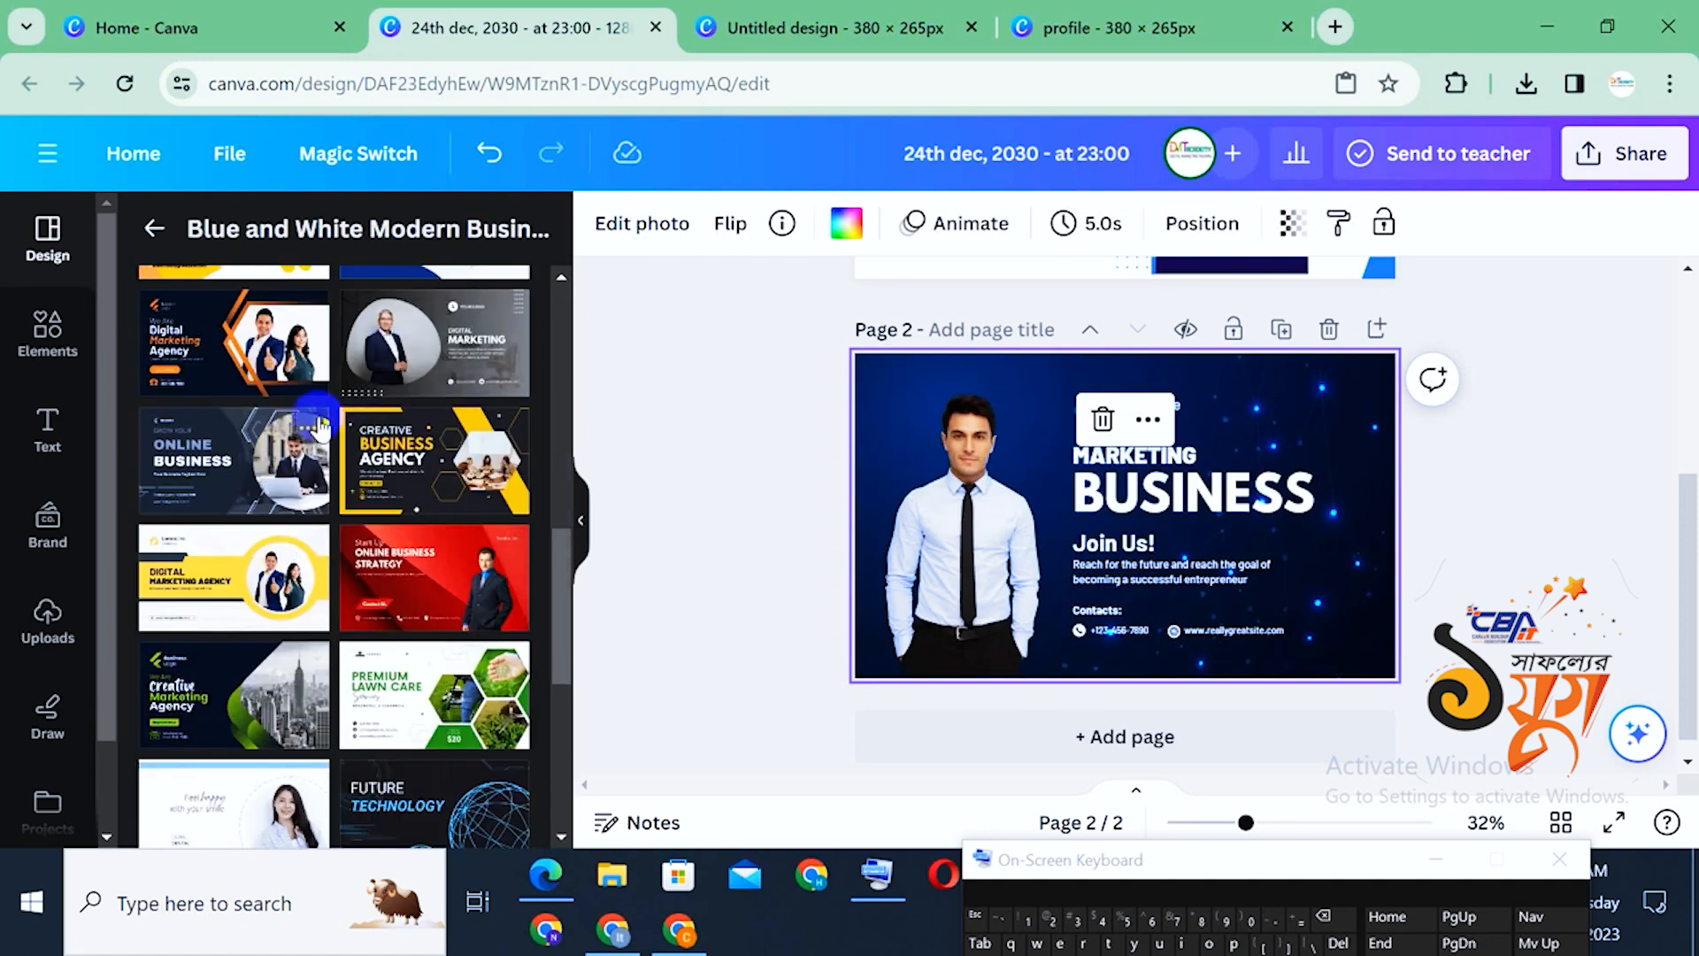
click(268, 589)
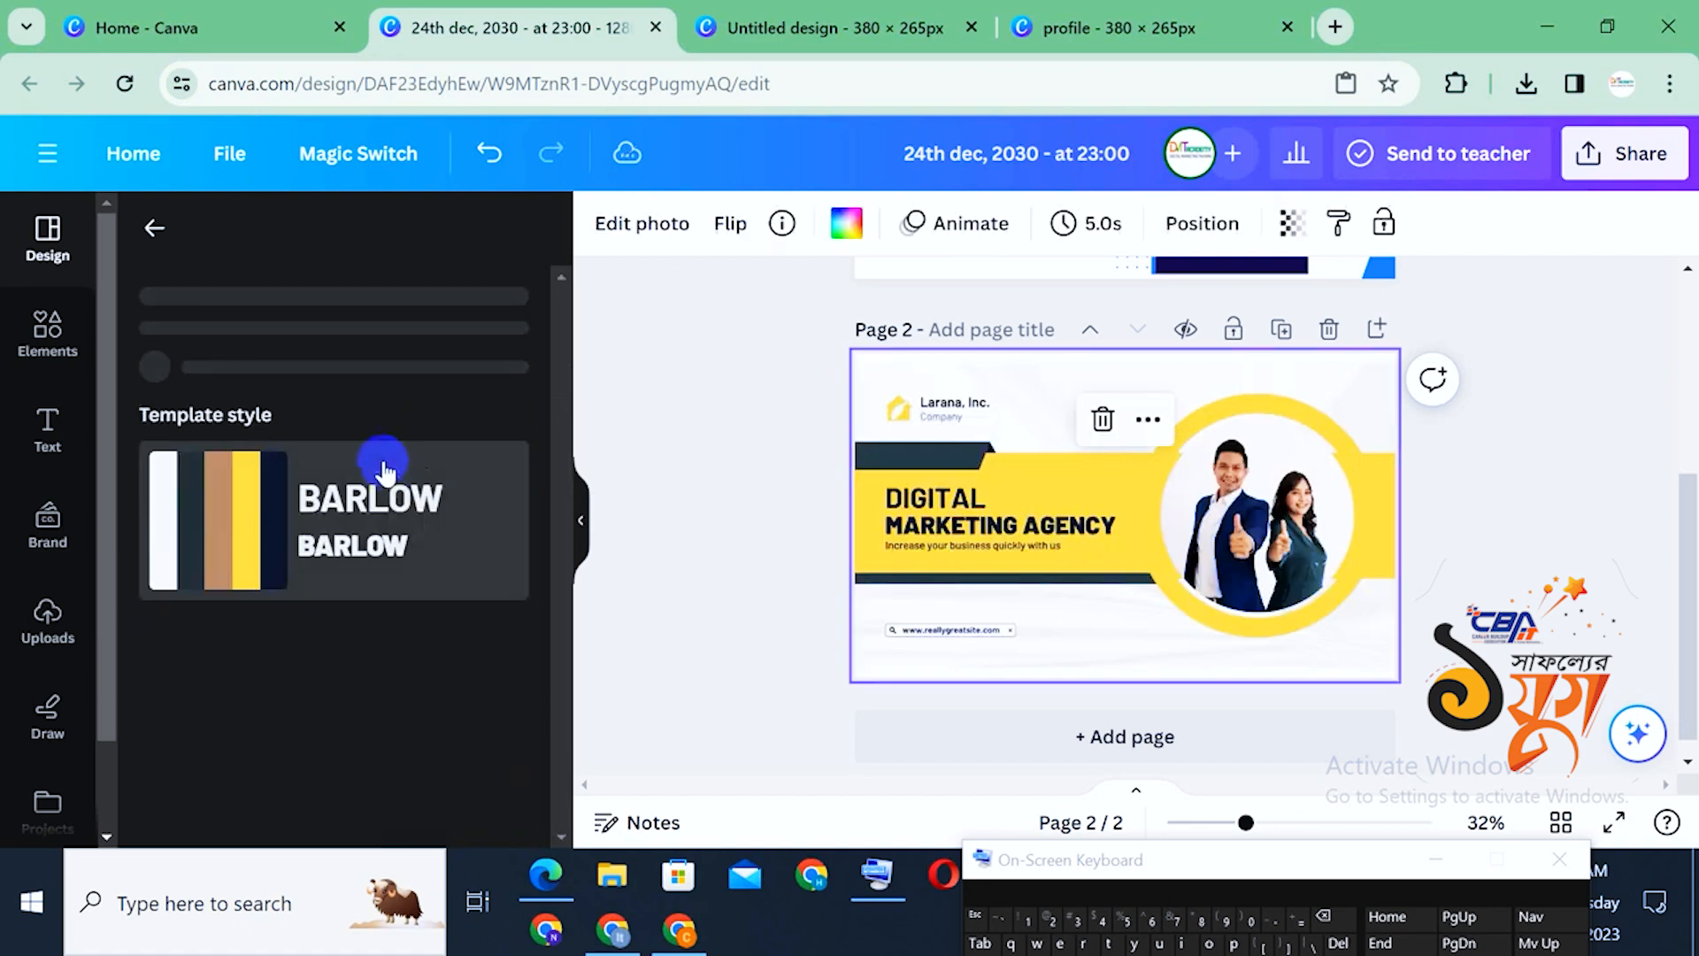
scroll(332, 388, down, 1)
scroll(321, 389, down, 5)
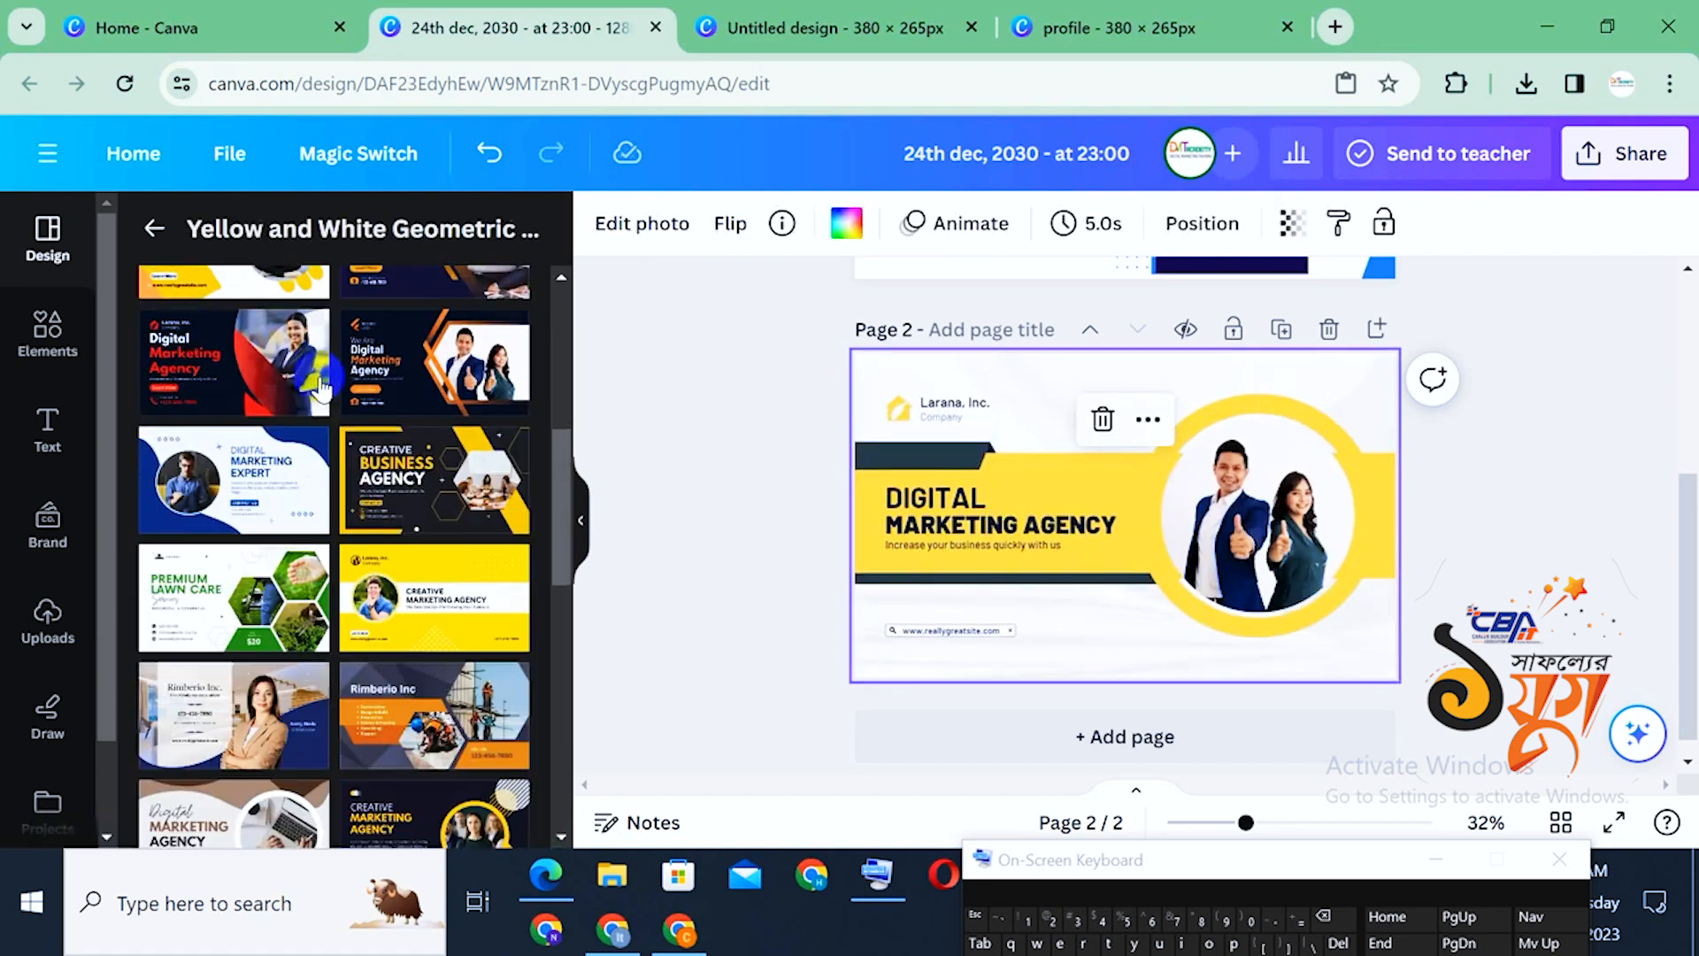
click(535, 567)
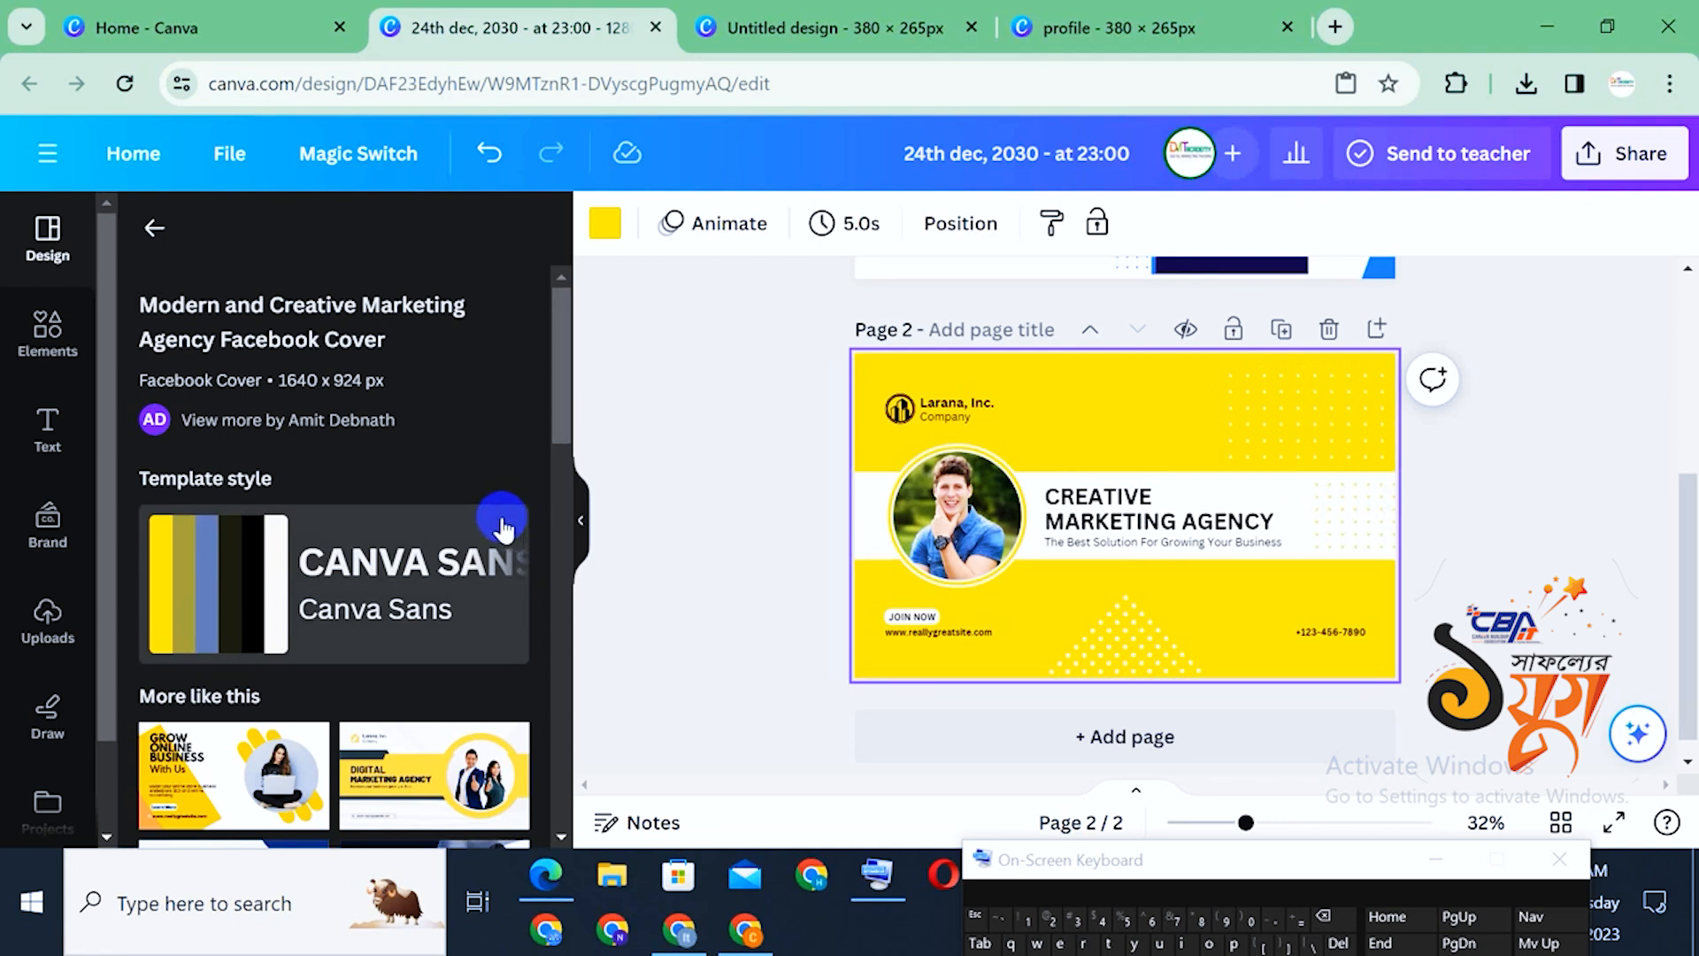
Create a new custom-size design of 380 × 265 px from the Canva home page
click(335, 40)
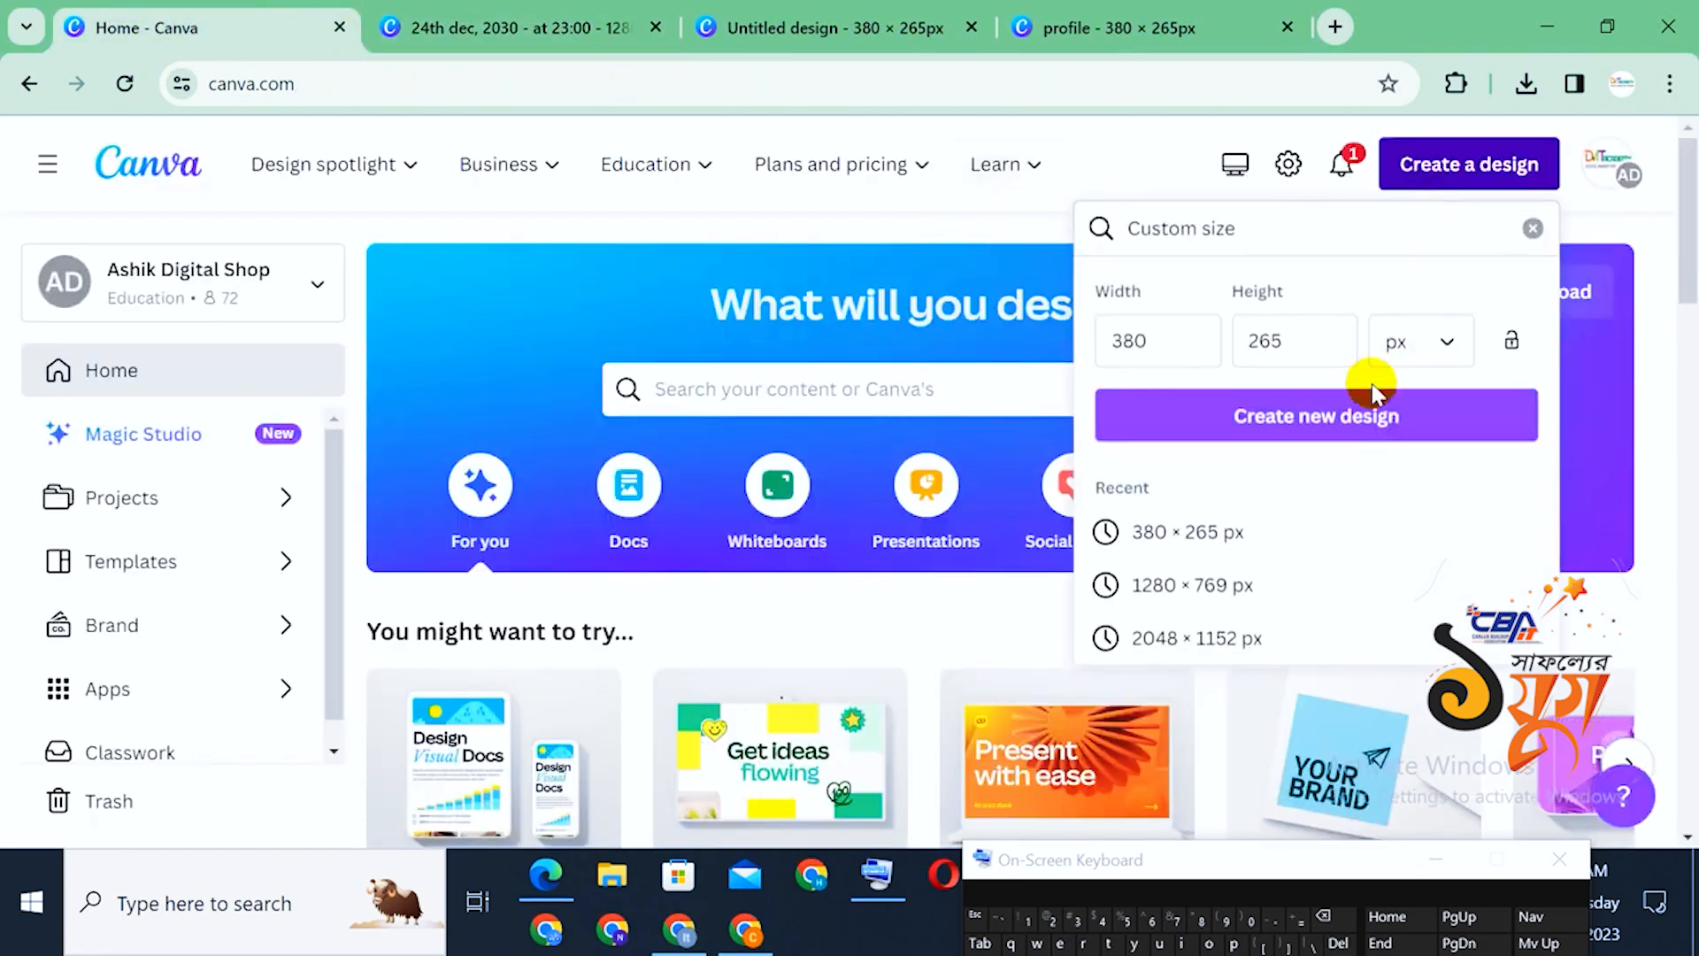
click(1370, 403)
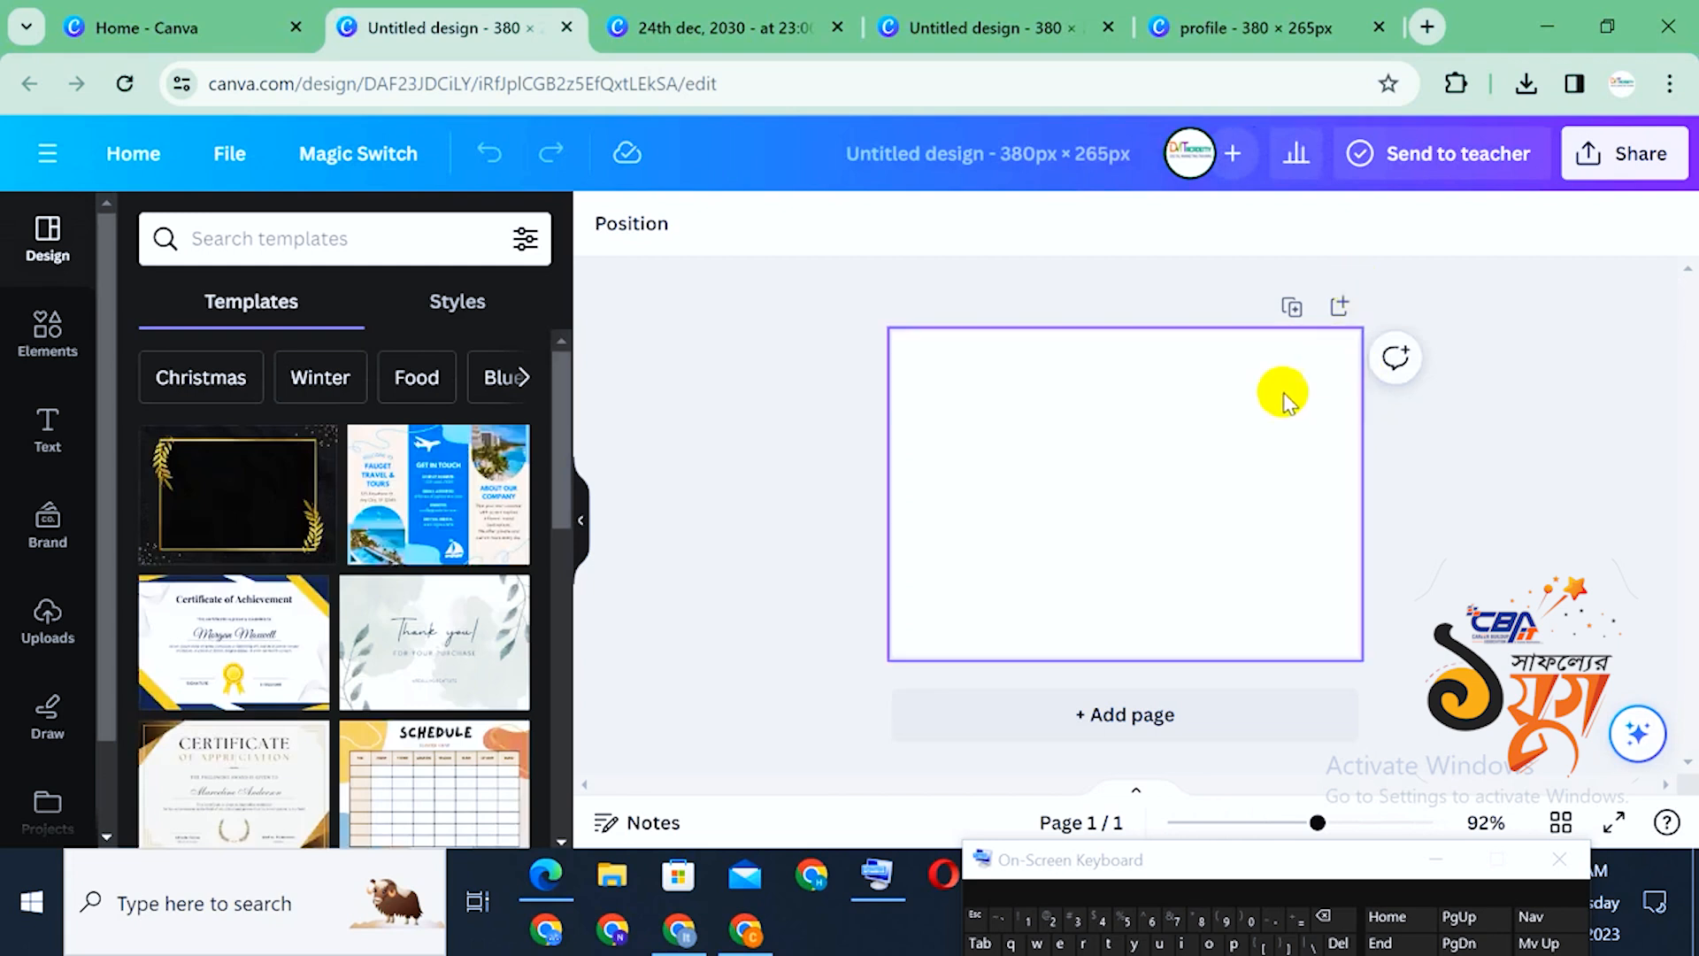
Fill the blank page's background with the solid light lime green default colour
click(1236, 442)
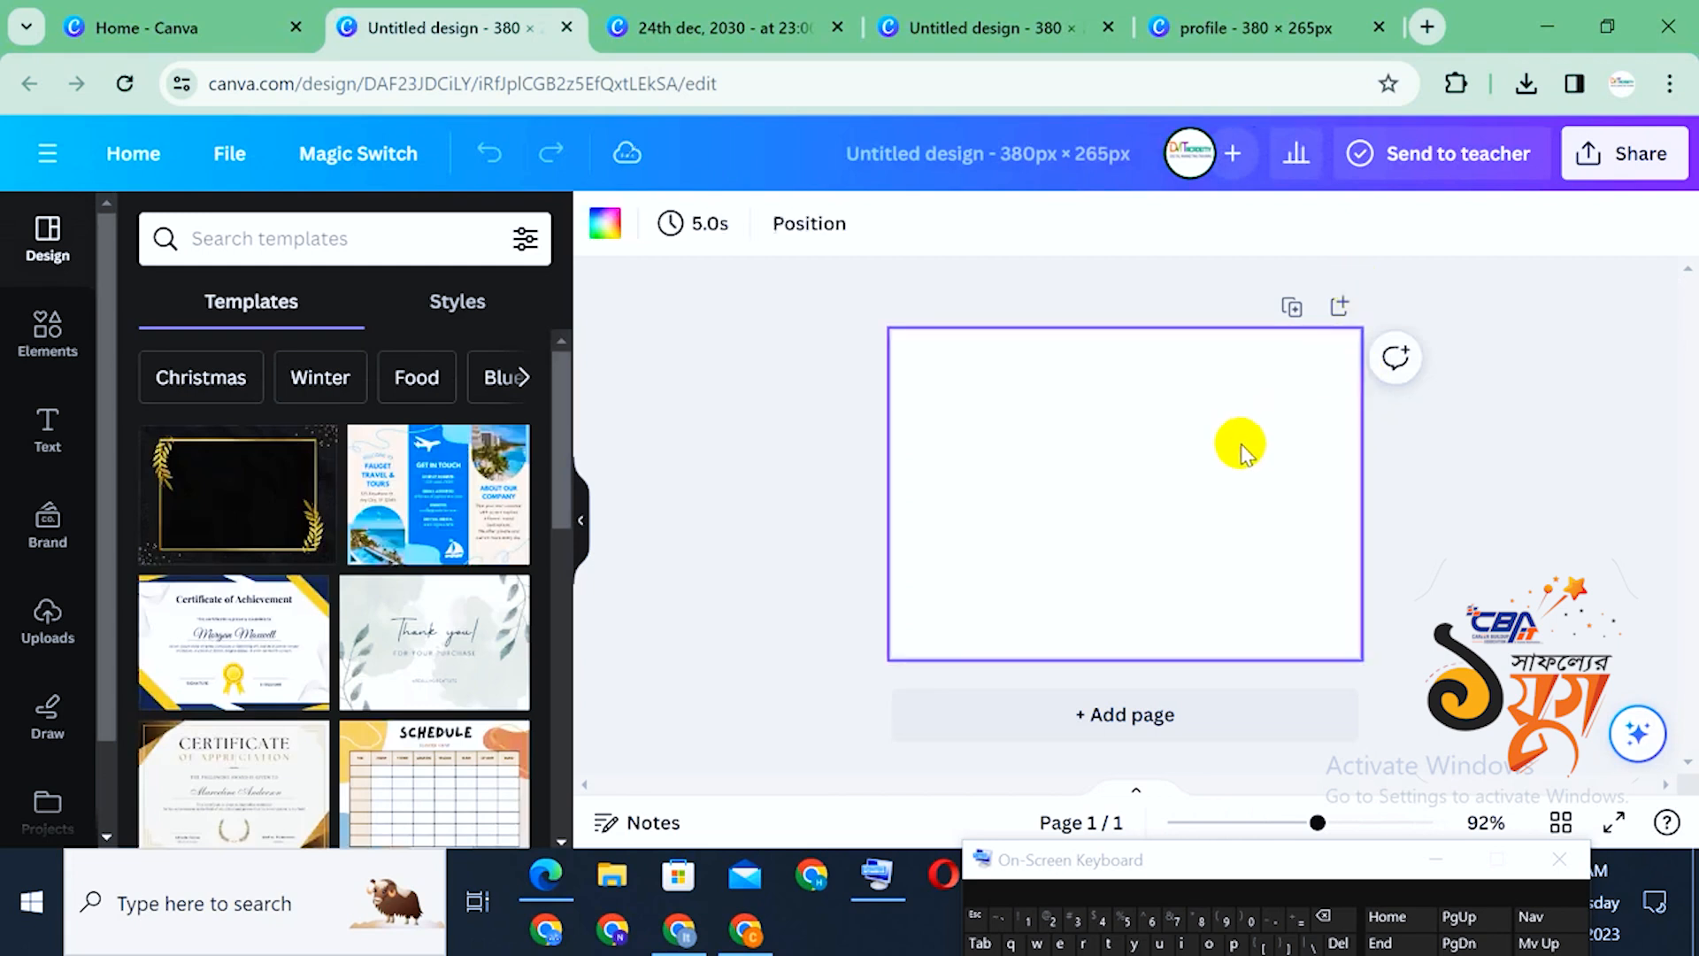
click(604, 226)
scroll(394, 557, down, 3)
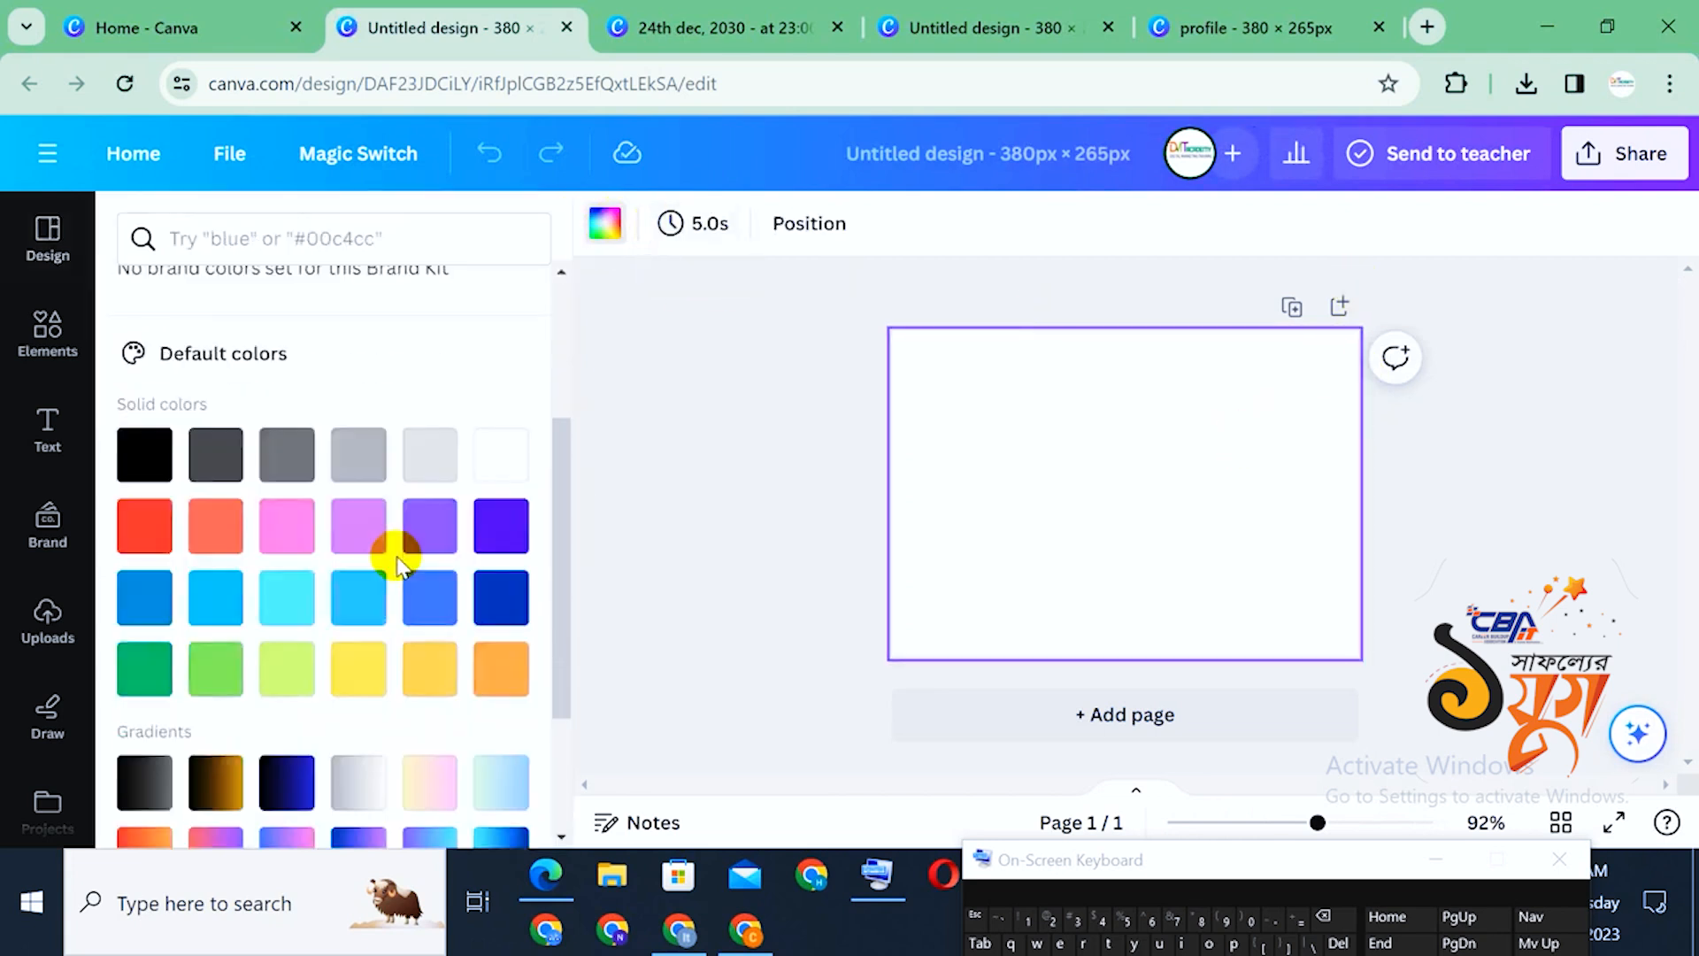
click(286, 670)
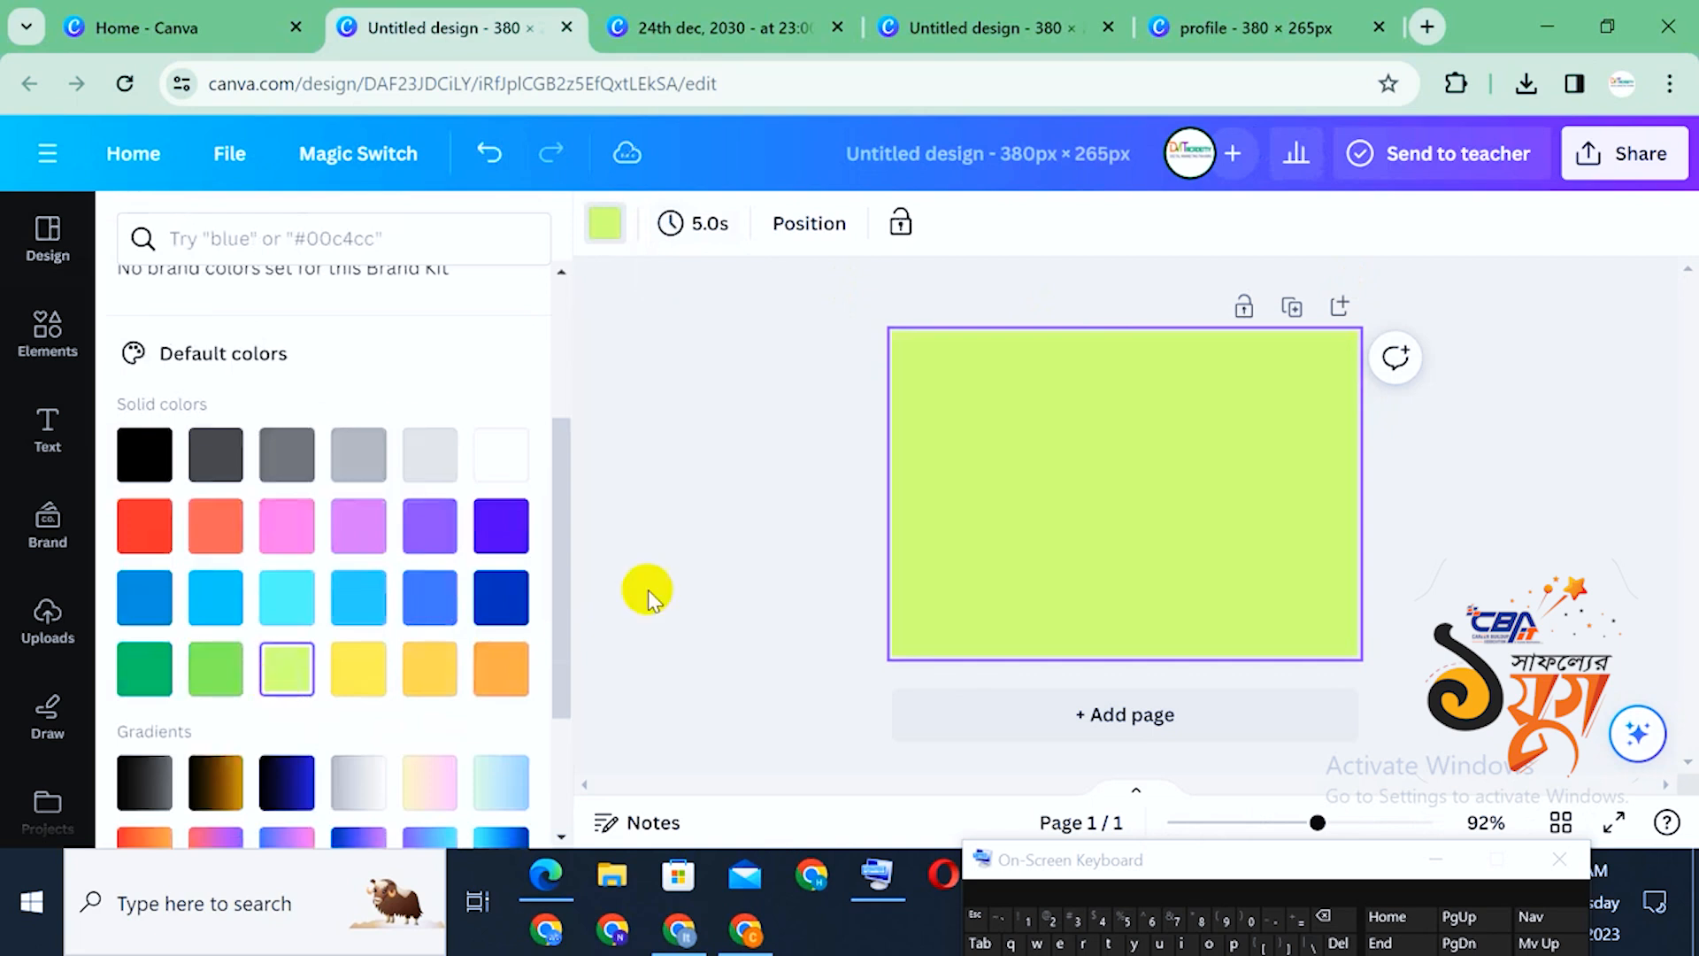
click(760, 482)
click(963, 517)
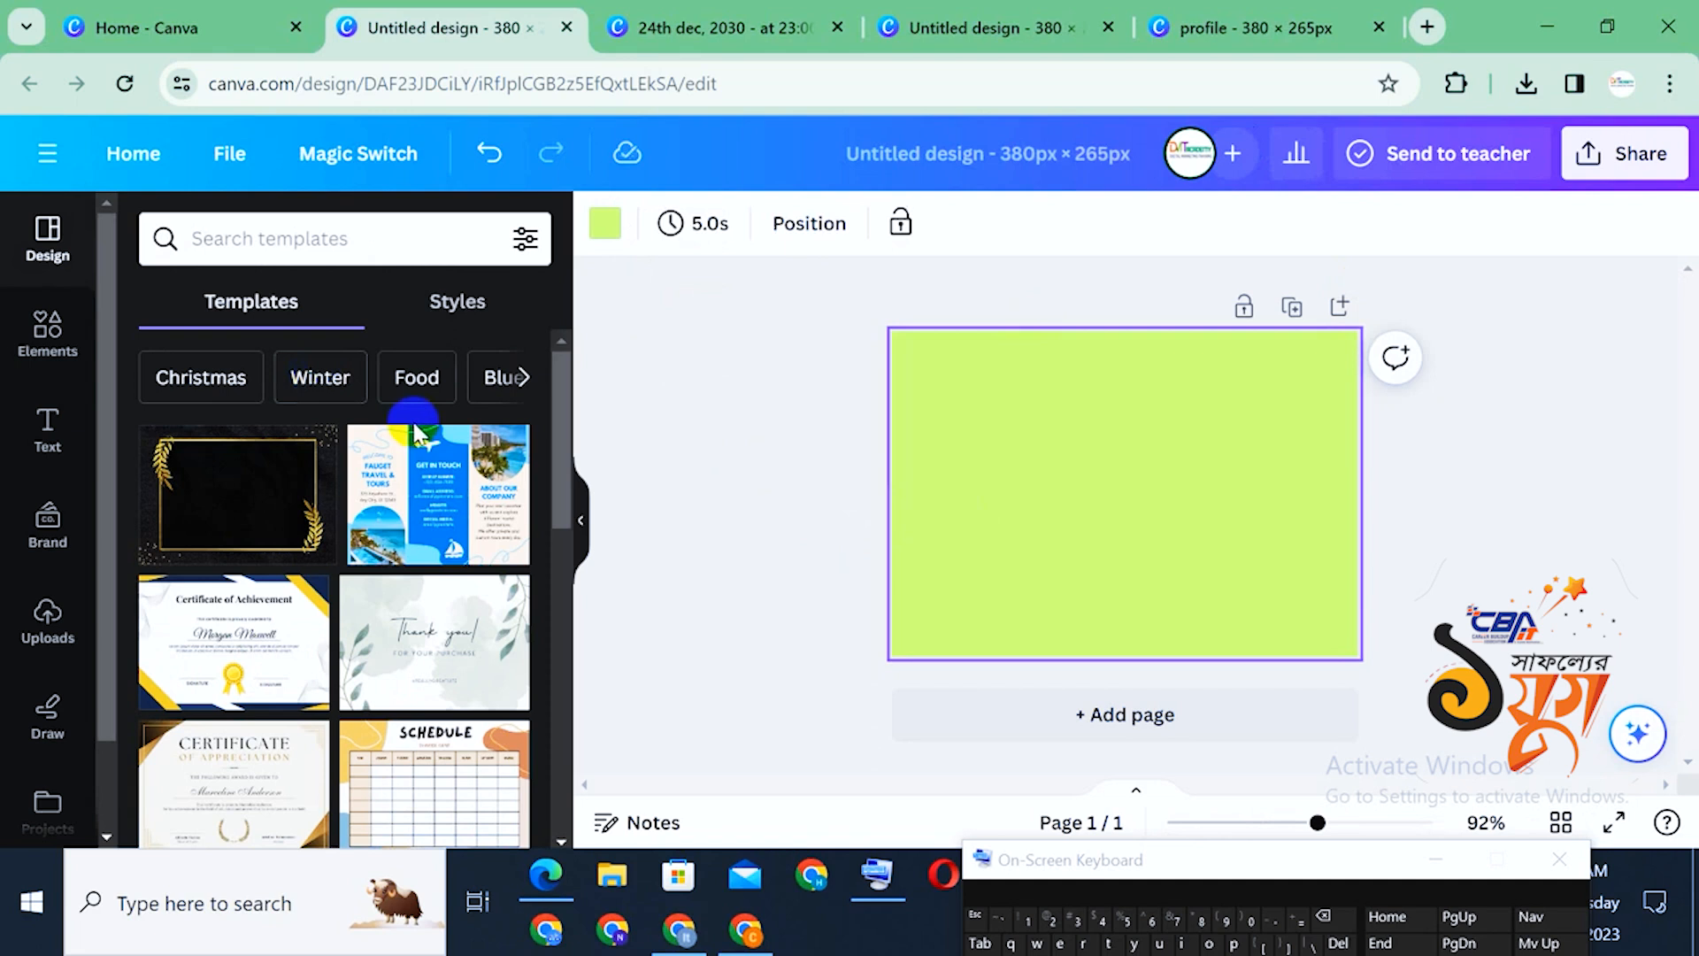
Browse the ready-made font combinations in the text library for a suitable headline style
click(27, 453)
scroll(239, 476, down, 5)
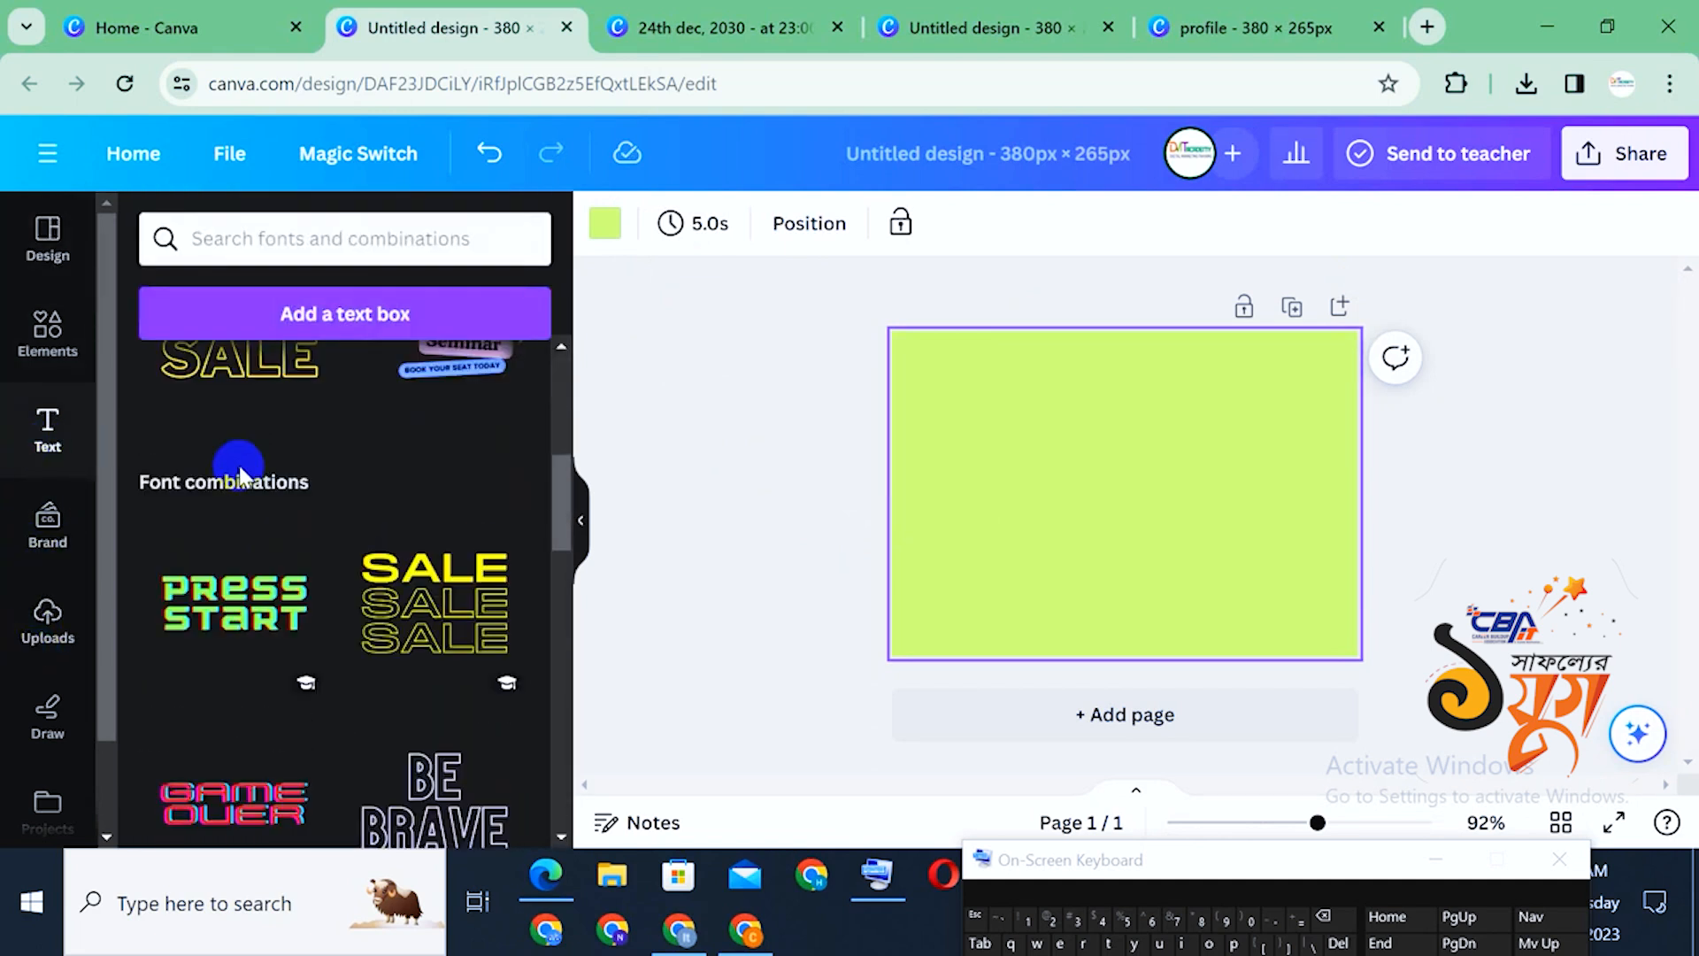
scroll(236, 464, up, 3)
scroll(221, 464, down, 7)
scroll(216, 474, down, 3)
scroll(215, 478, up, 2)
scroll(213, 485, down, 3)
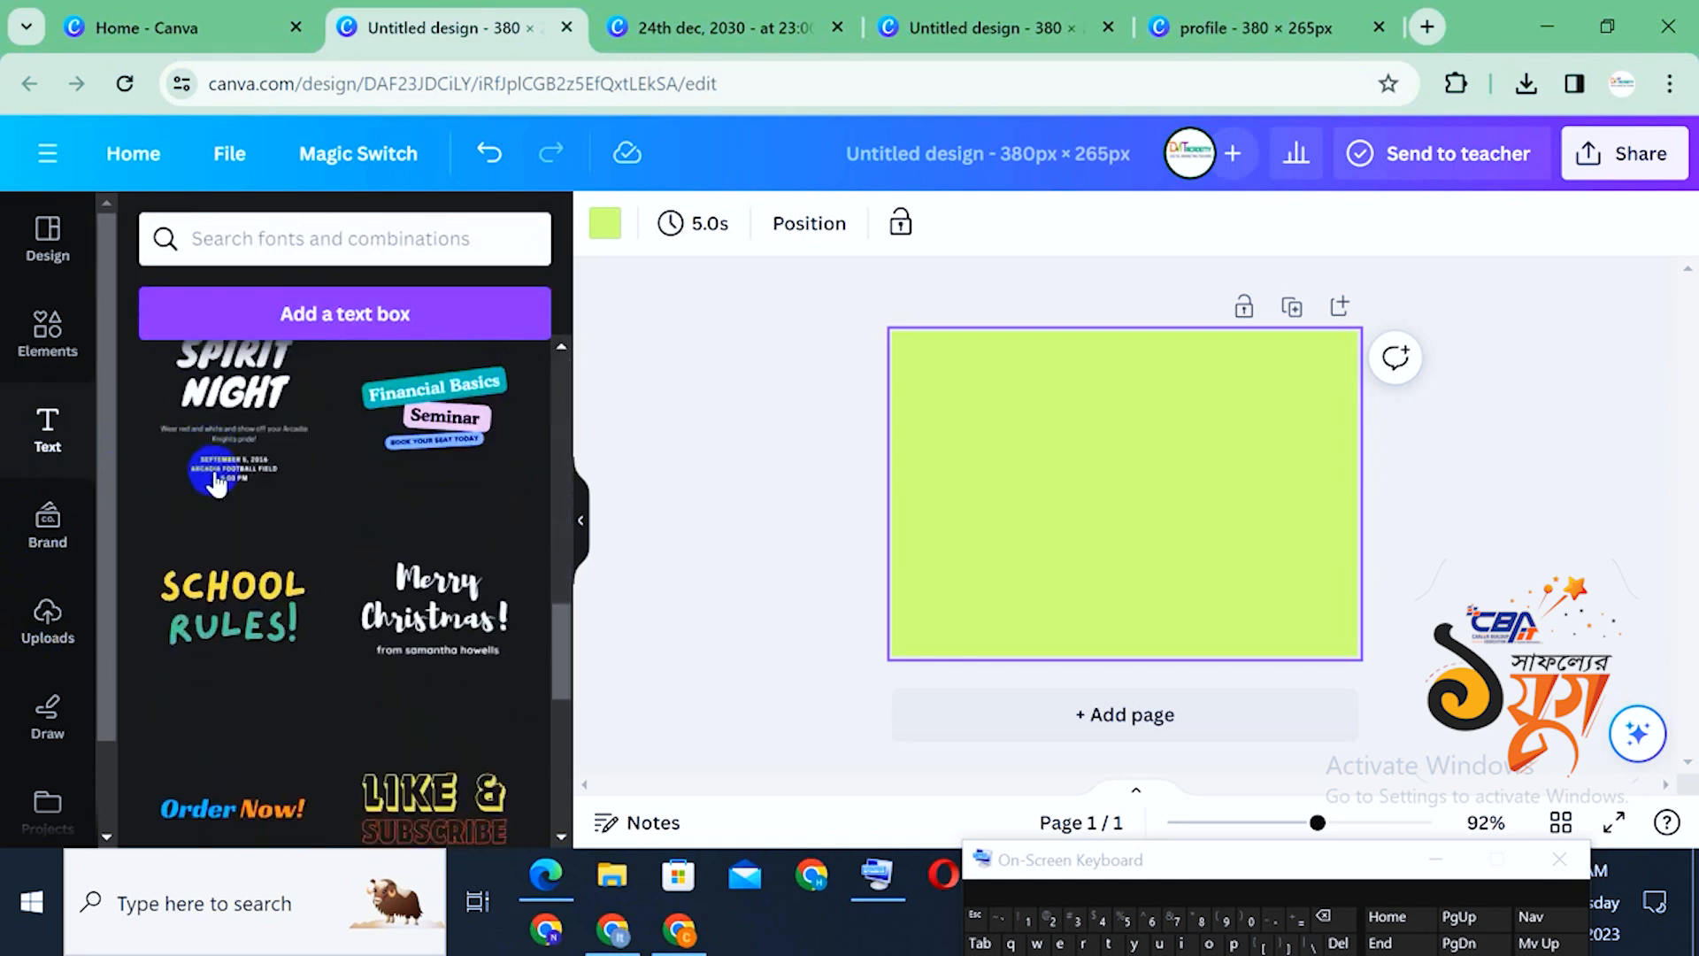
scroll(217, 482, down, 12)
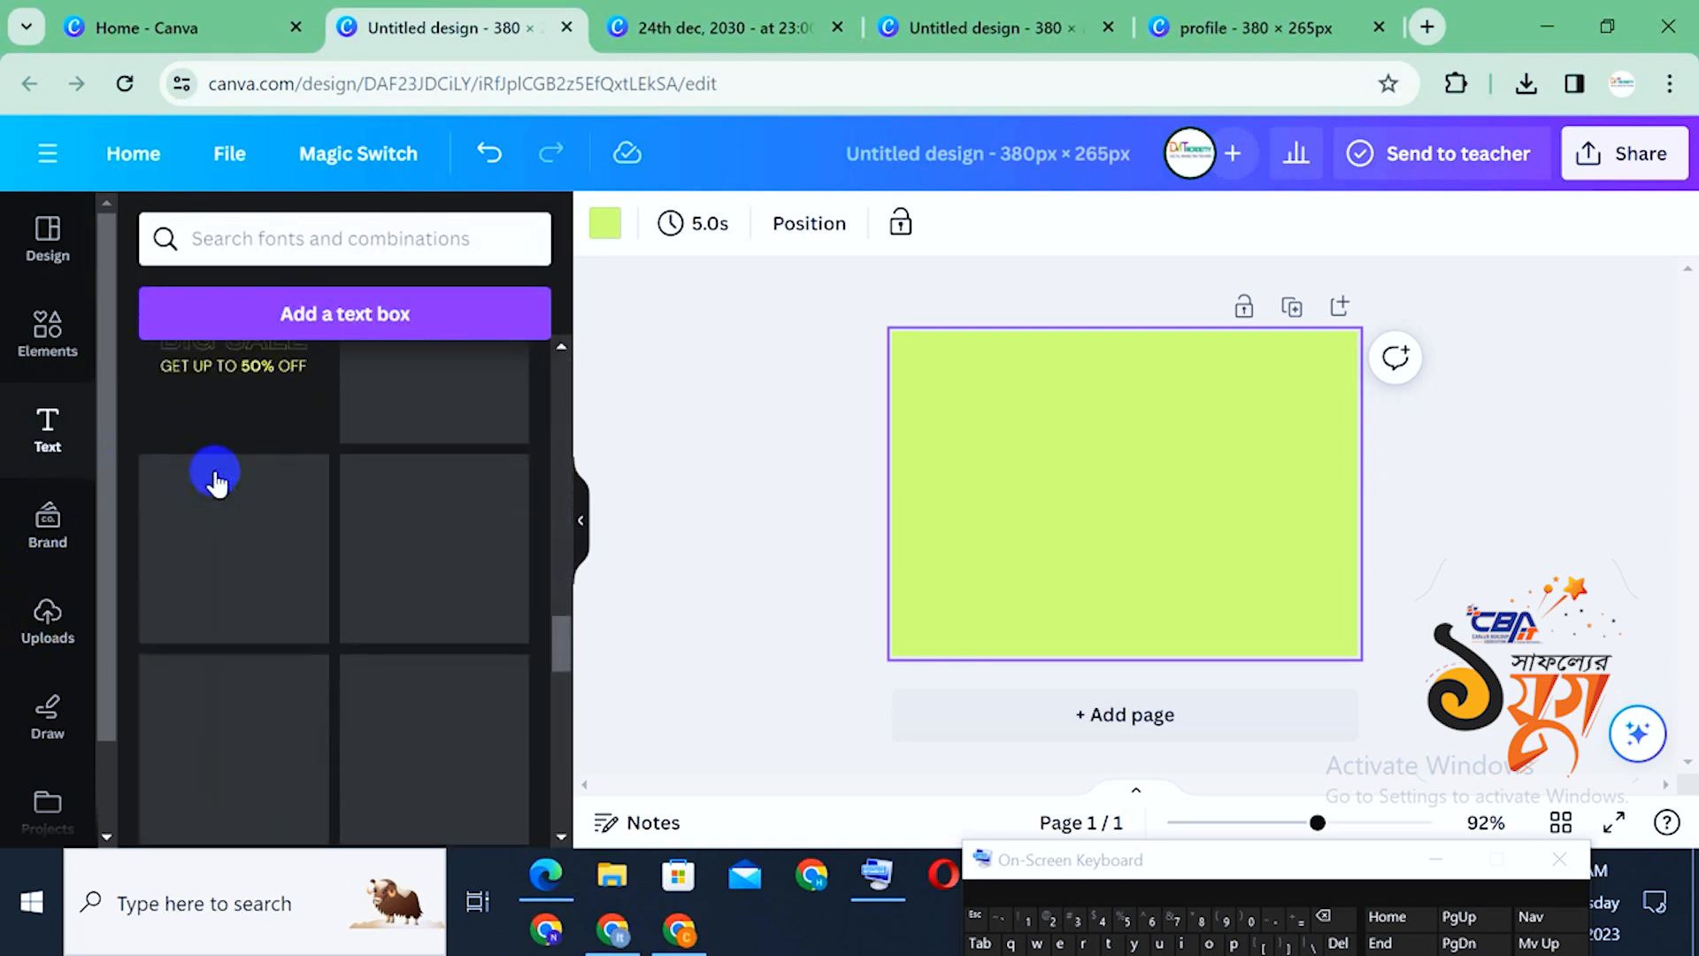
scroll(217, 475, down, 3)
scroll(204, 465, up, 10)
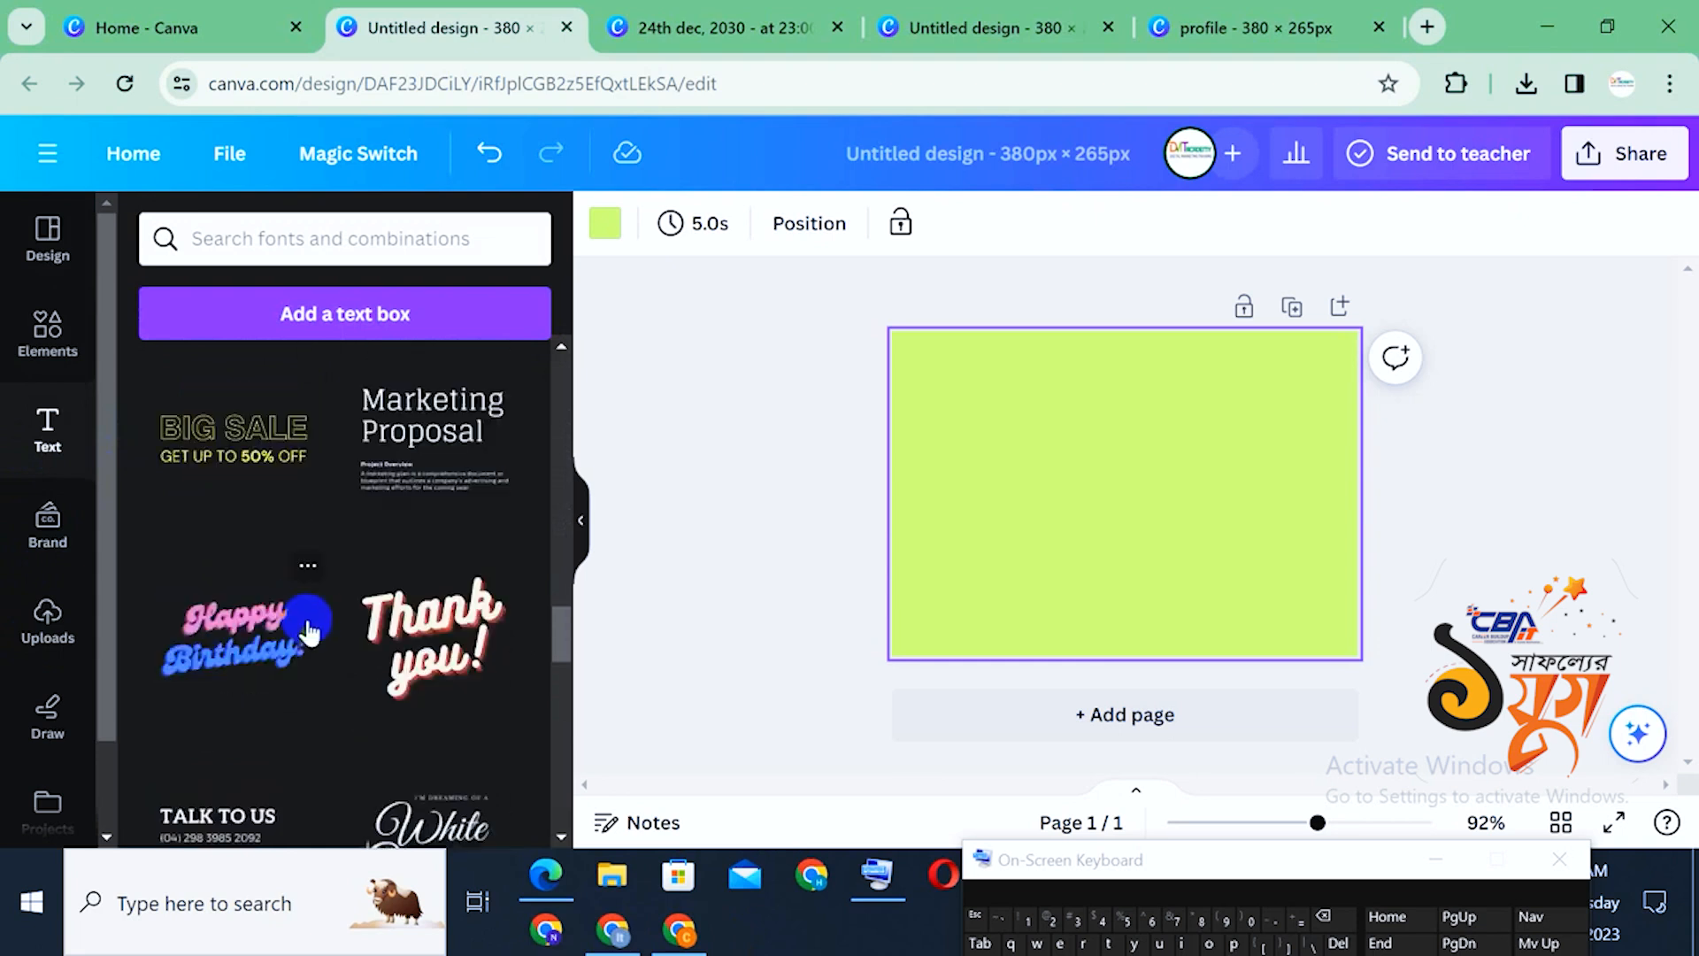
scroll(303, 625, up, 10)
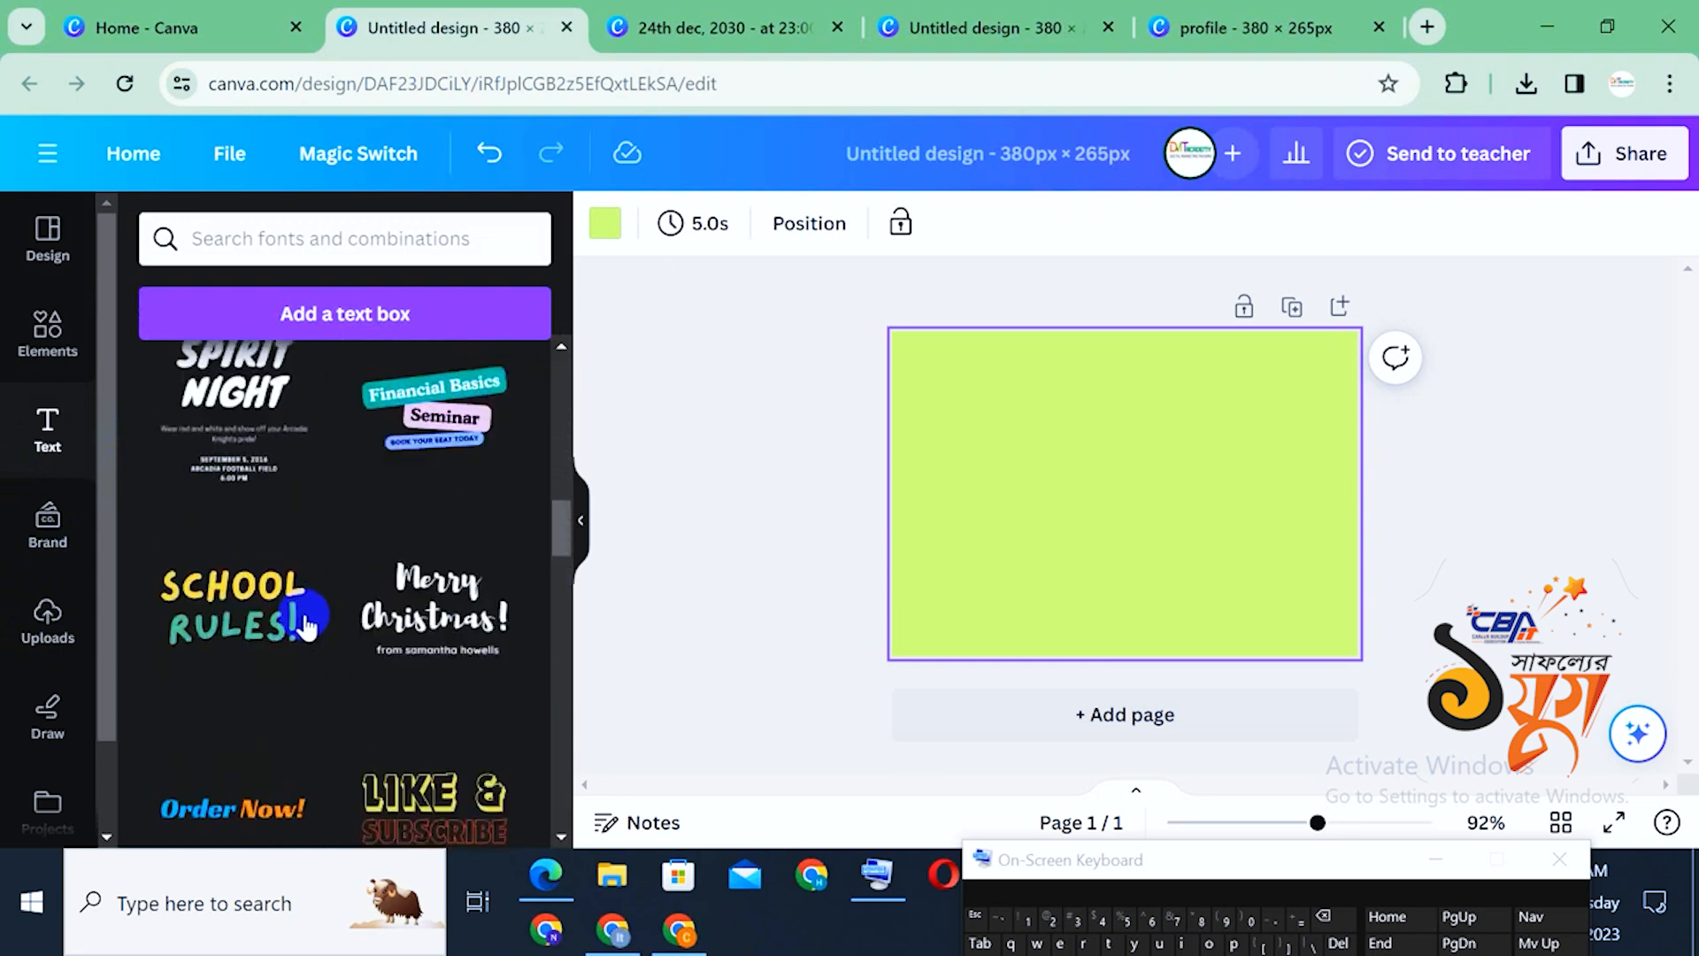
scroll(314, 610, up, 3)
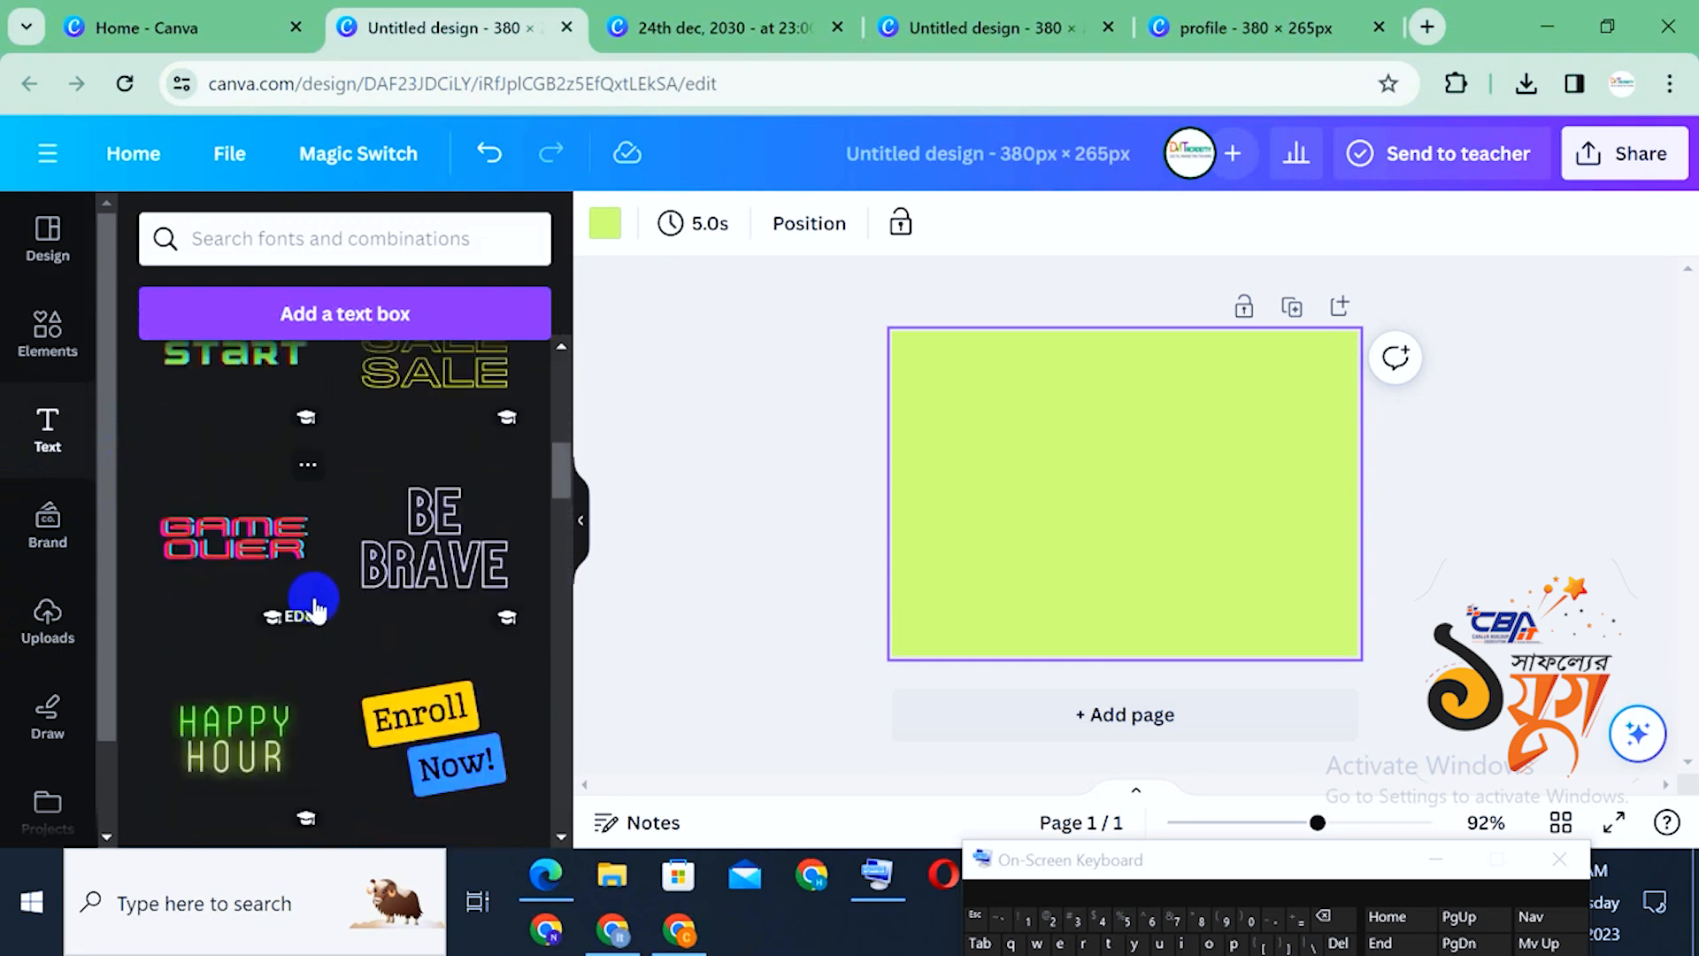
Add the recently used "Financial Basics Seminar" font combination to the page
scroll(315, 608, up, 5)
scroll(311, 593, up, 3)
scroll(314, 597, down, 2)
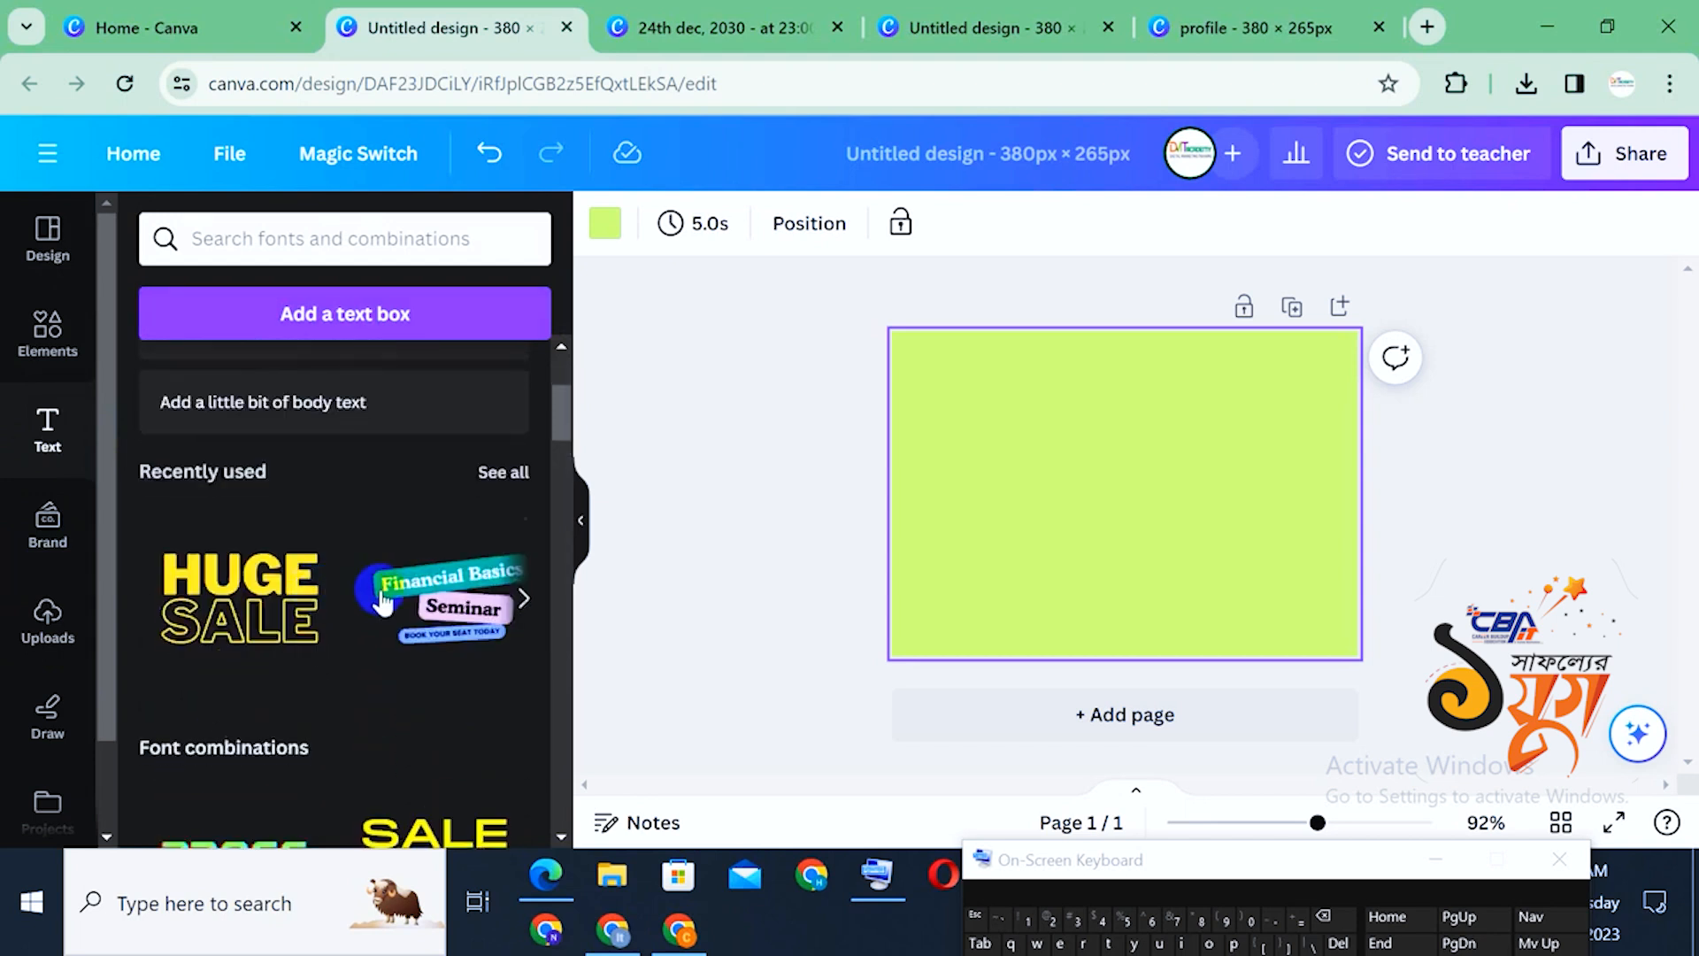
click(382, 605)
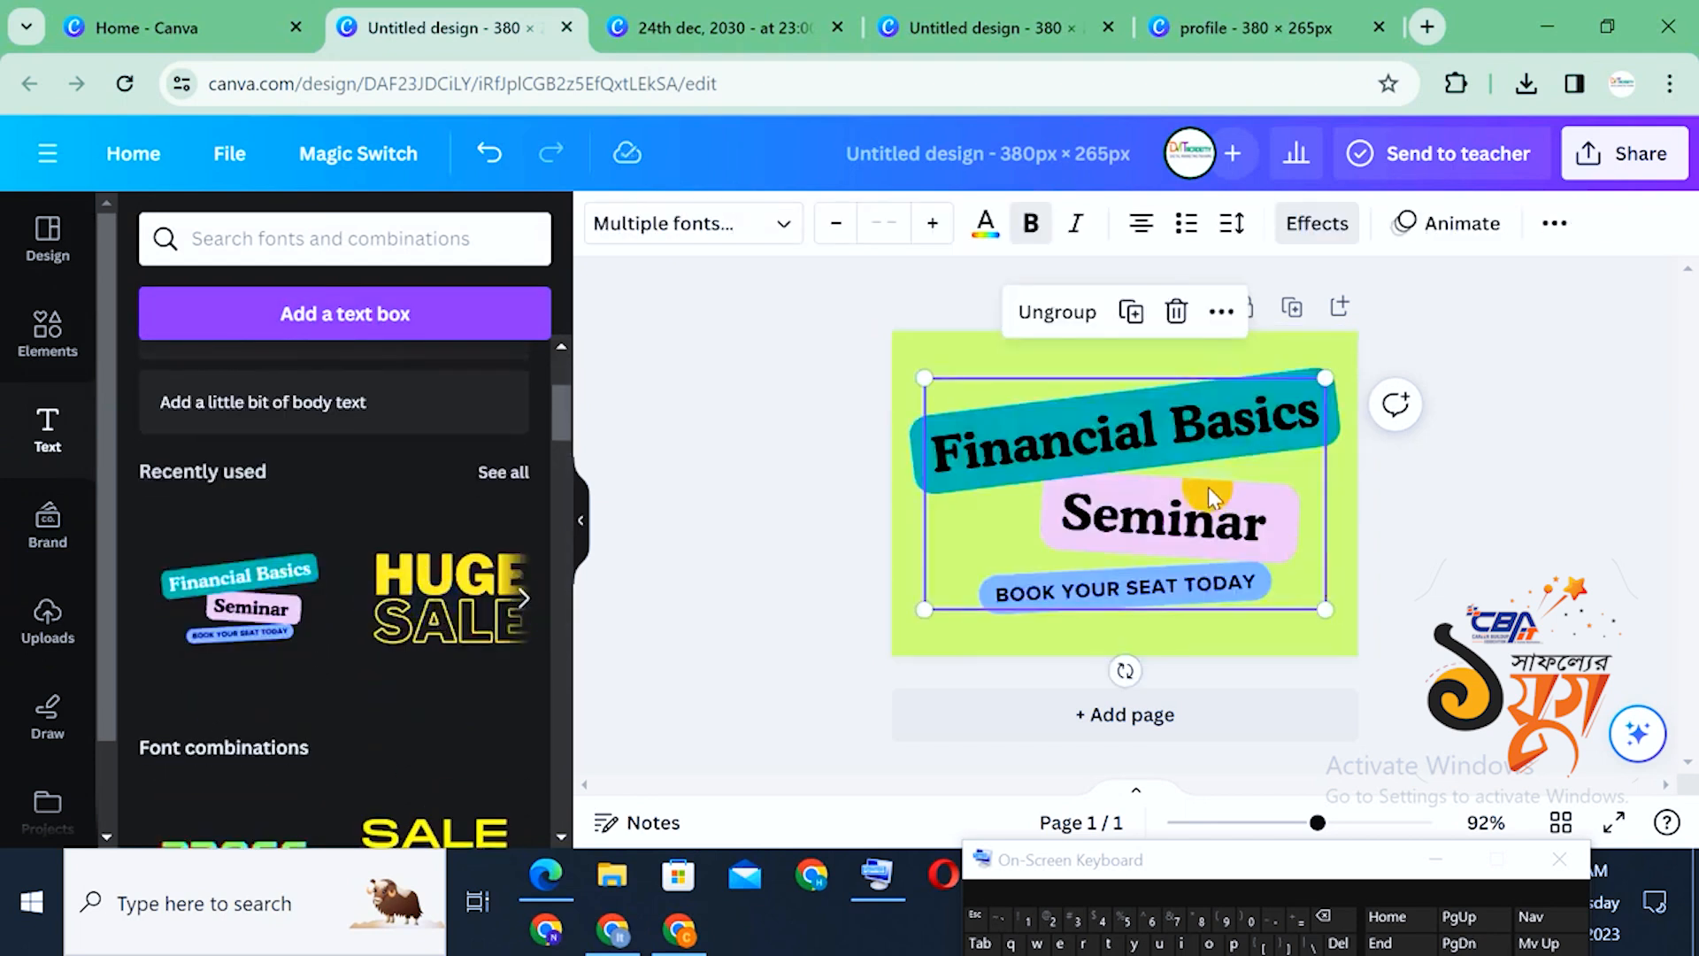
click(1555, 545)
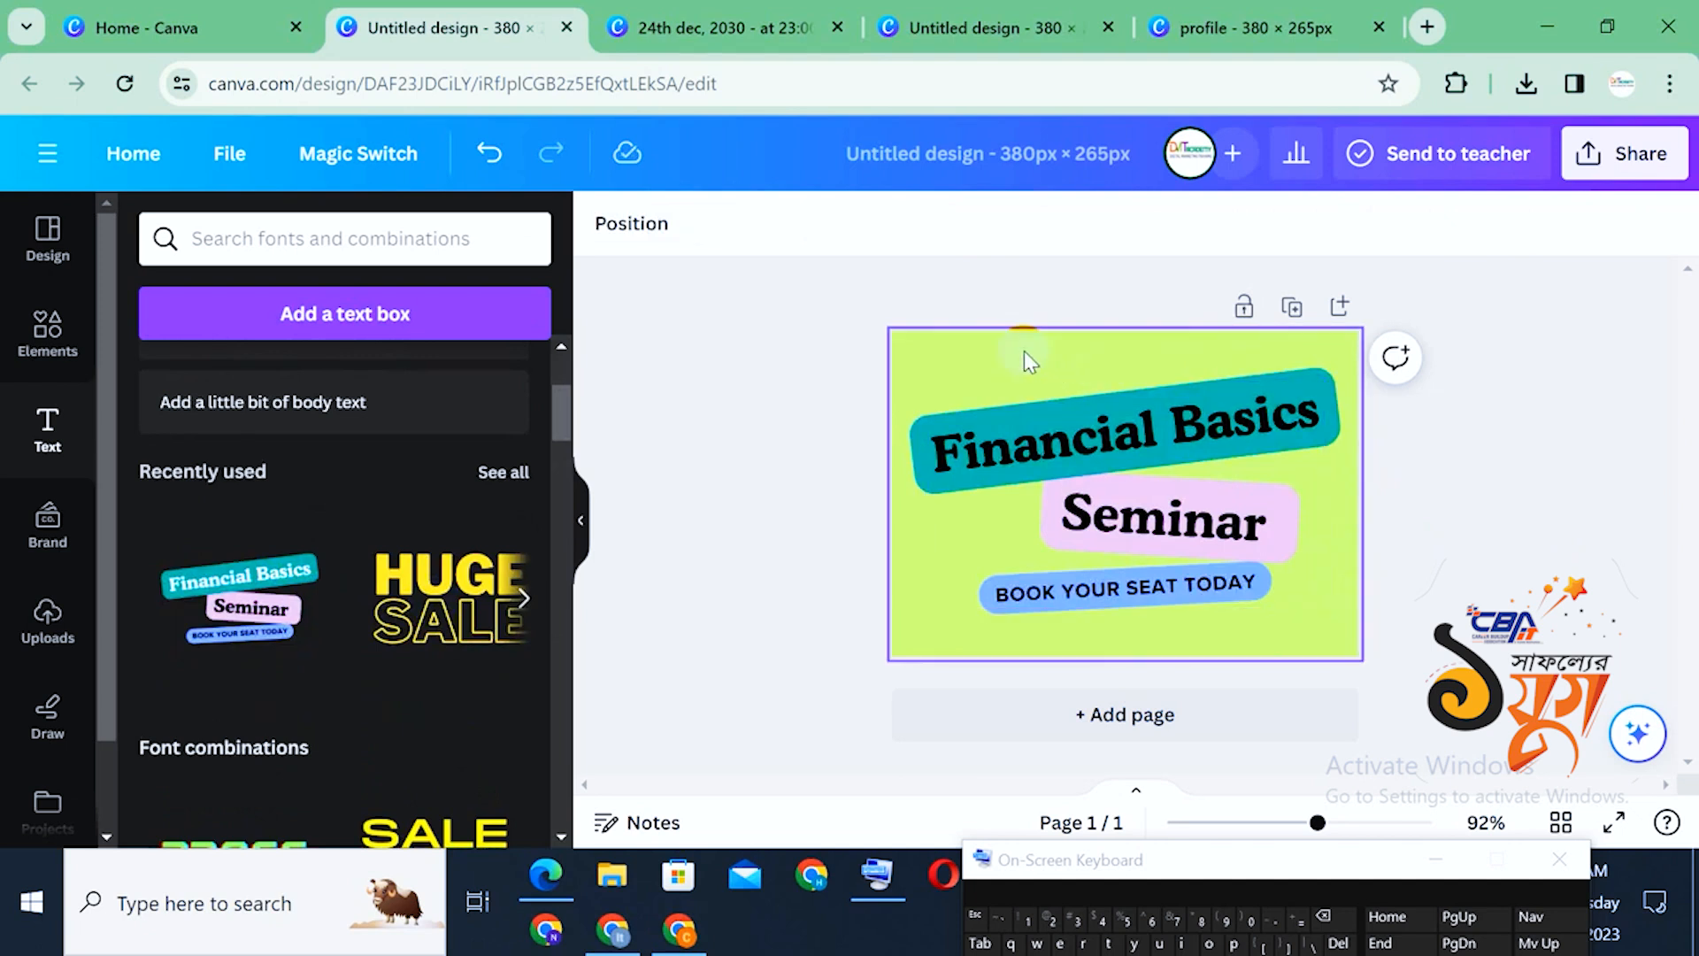
Try several solid background colours, including pink and violet, and fill the page background with the cyan-to-dark-blue linear gradient
click(1013, 353)
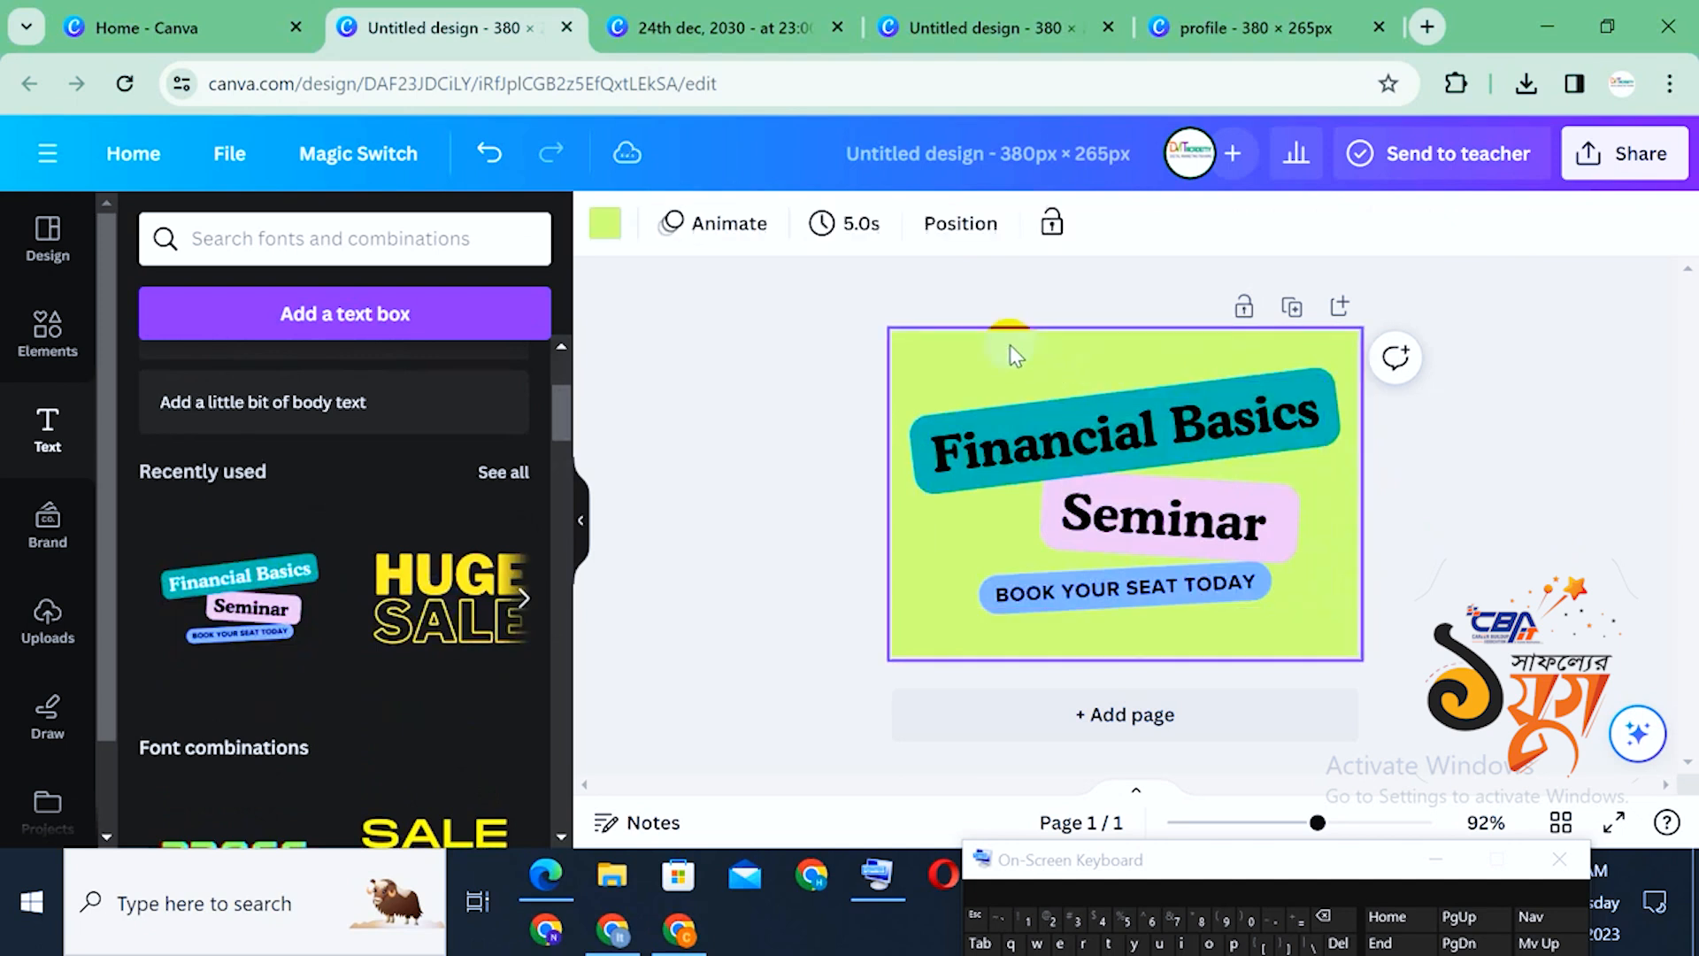
click(601, 228)
scroll(374, 684, down, 4)
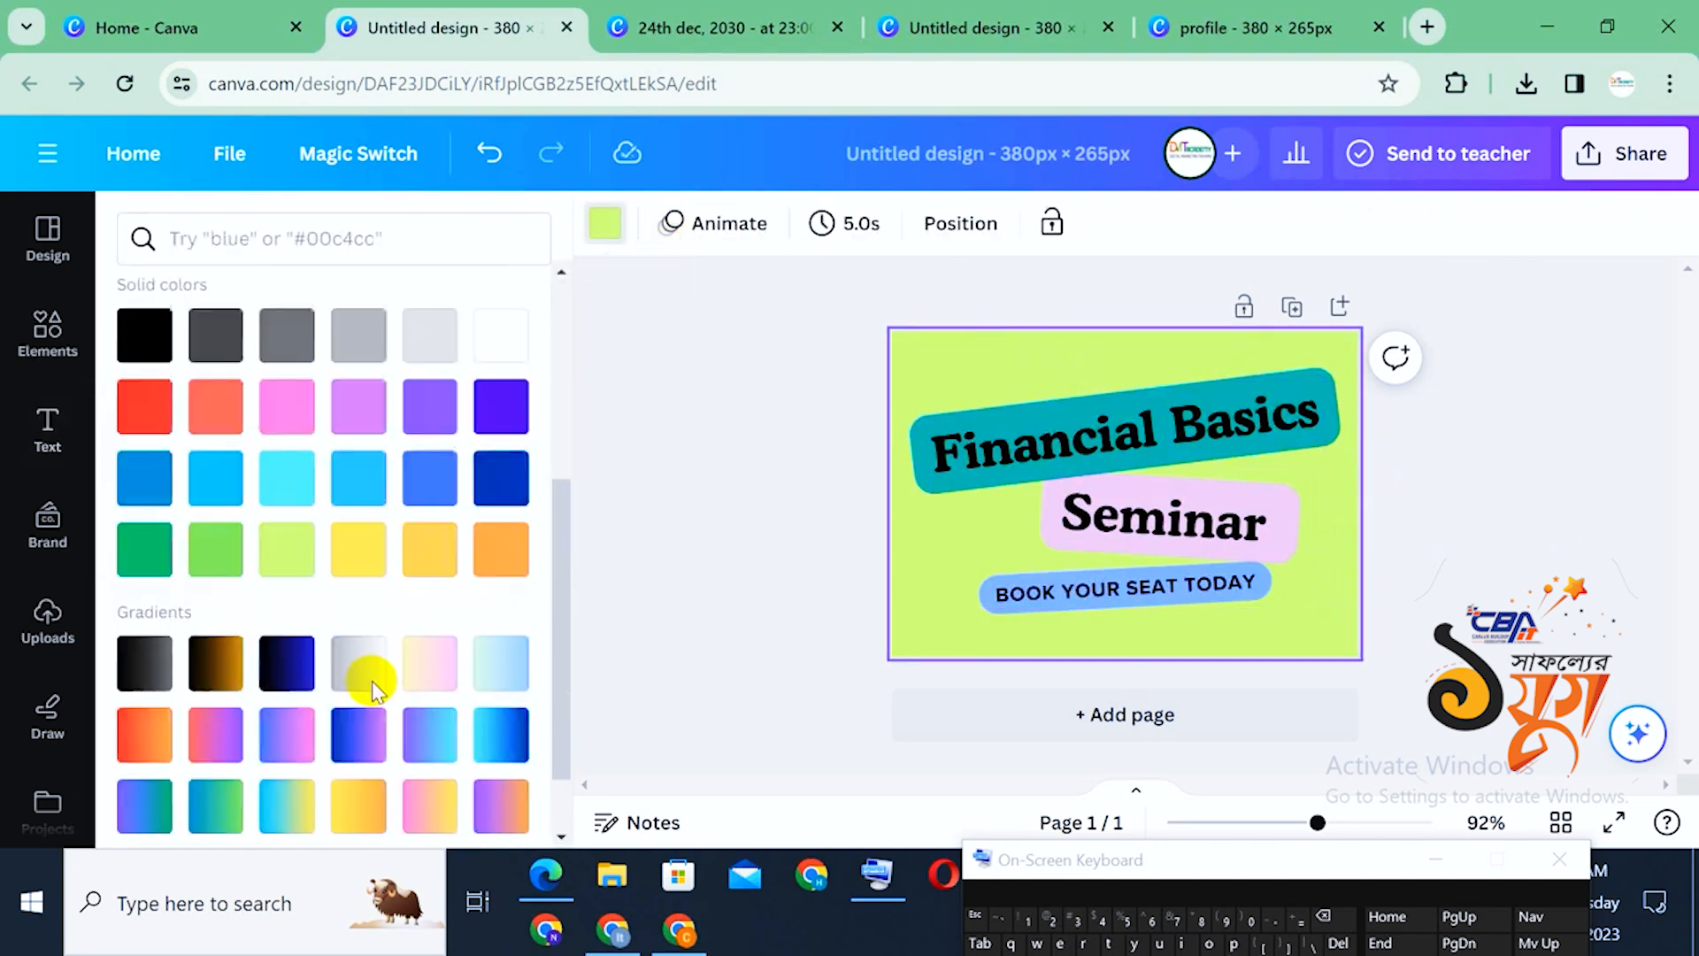
click(215, 535)
click(144, 462)
click(162, 397)
click(296, 389)
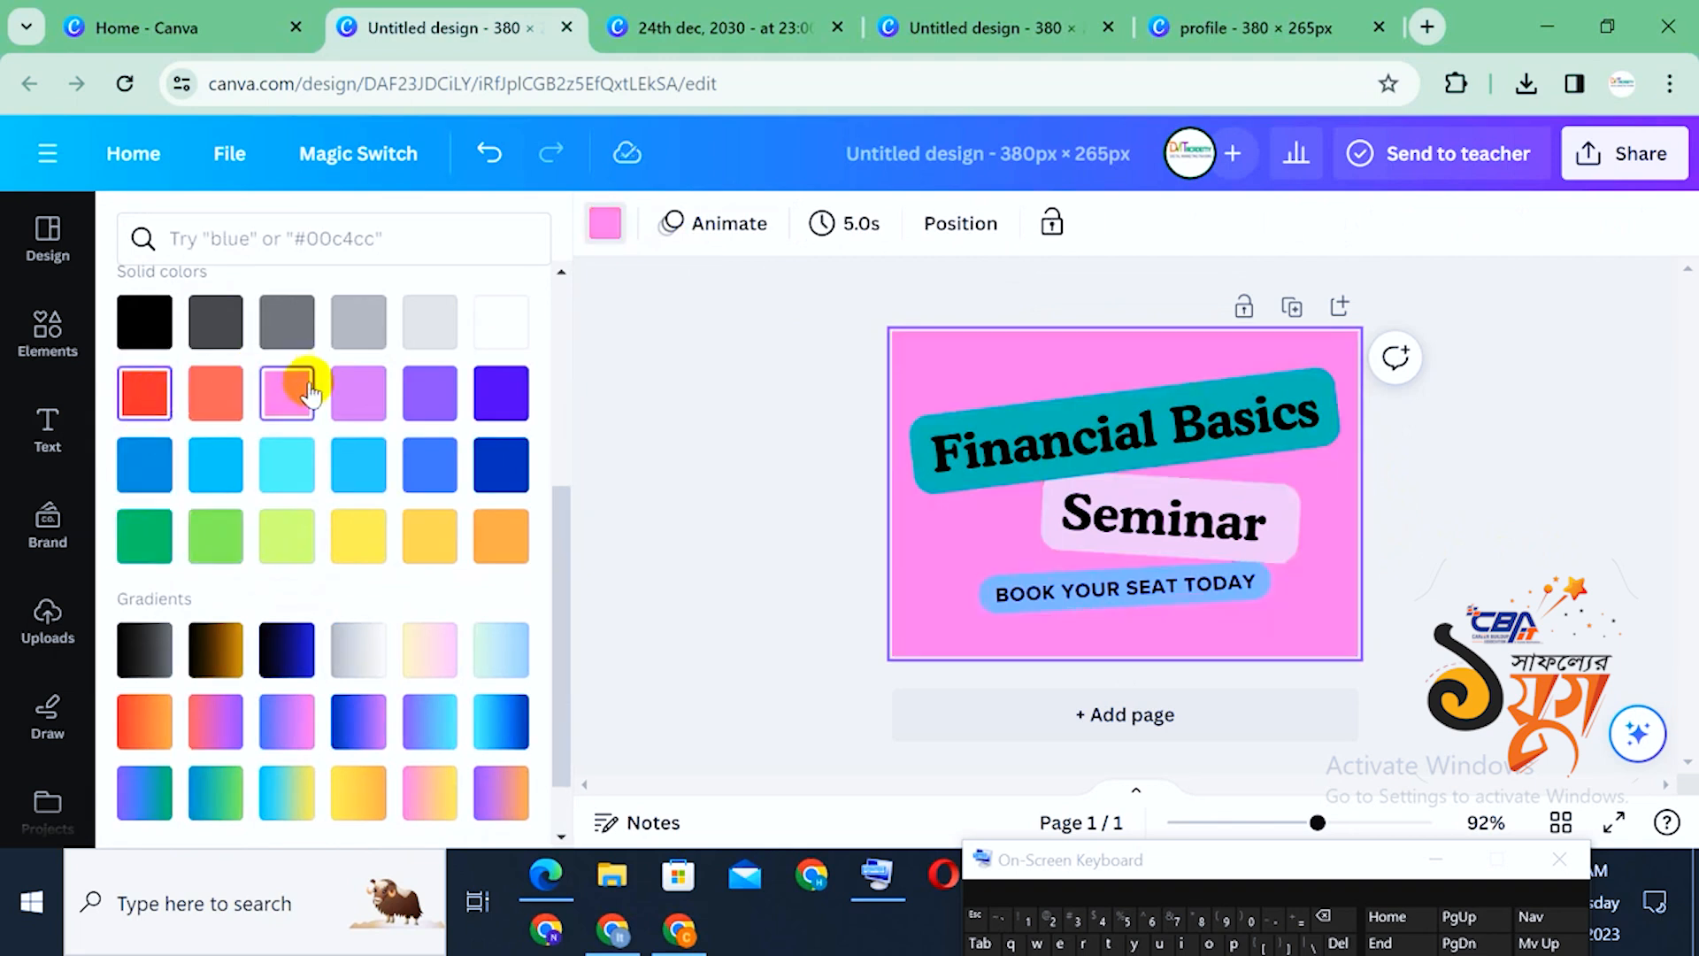
click(499, 409)
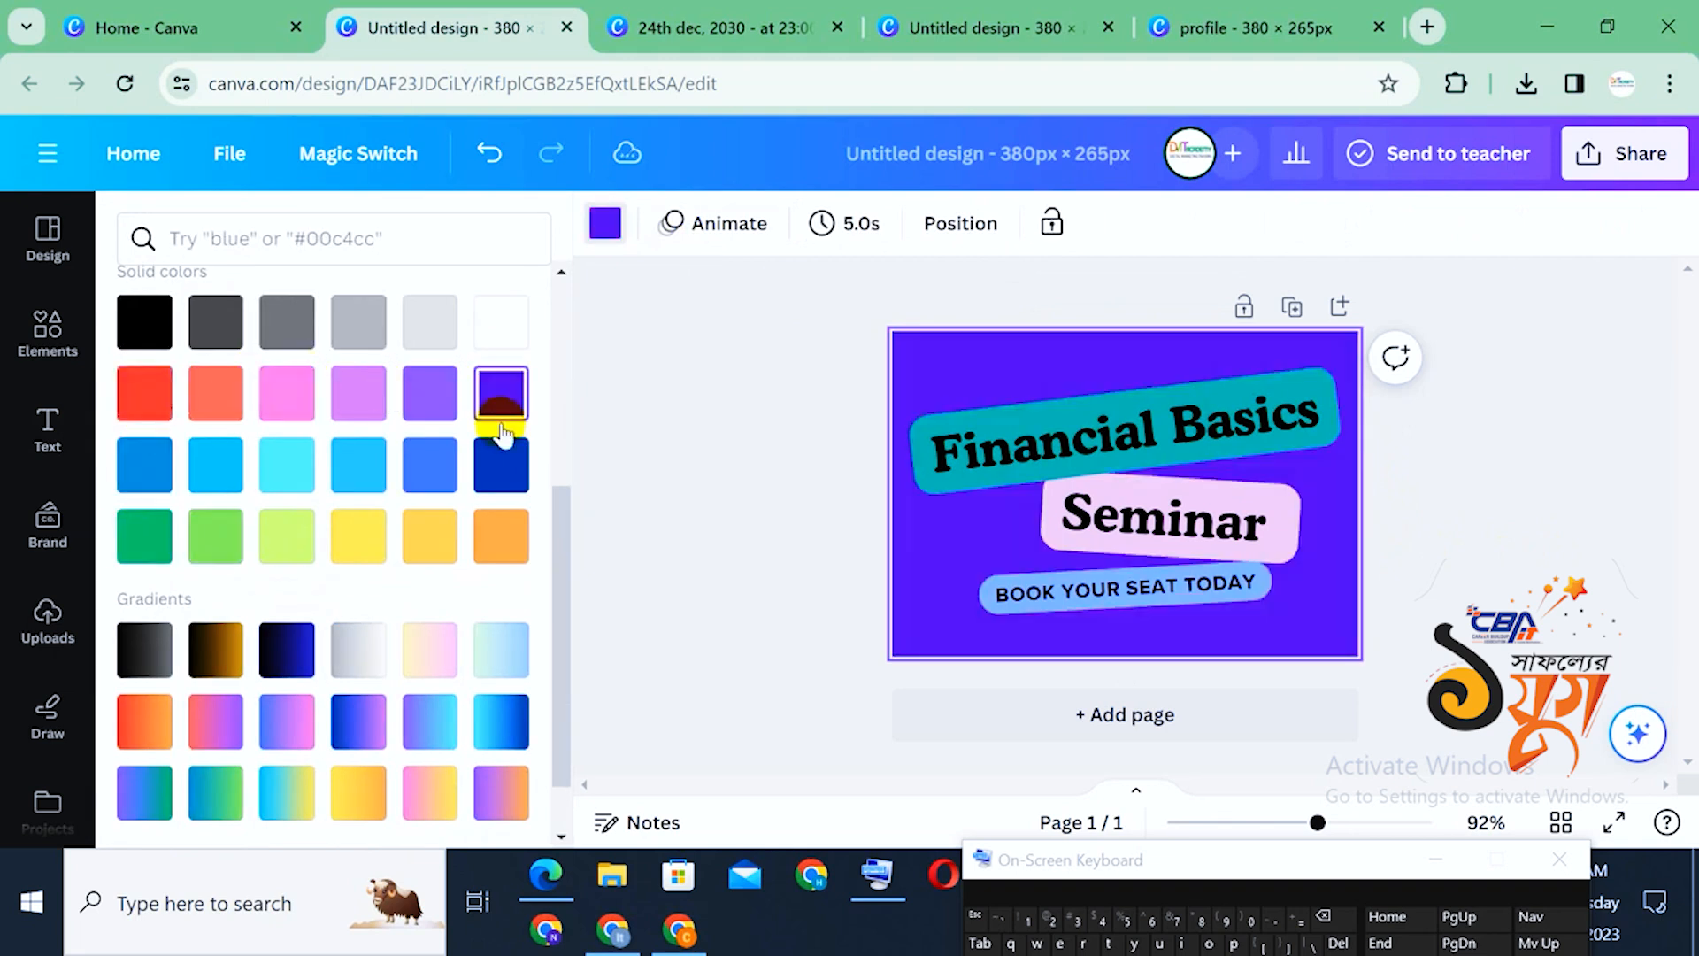
click(494, 649)
click(492, 719)
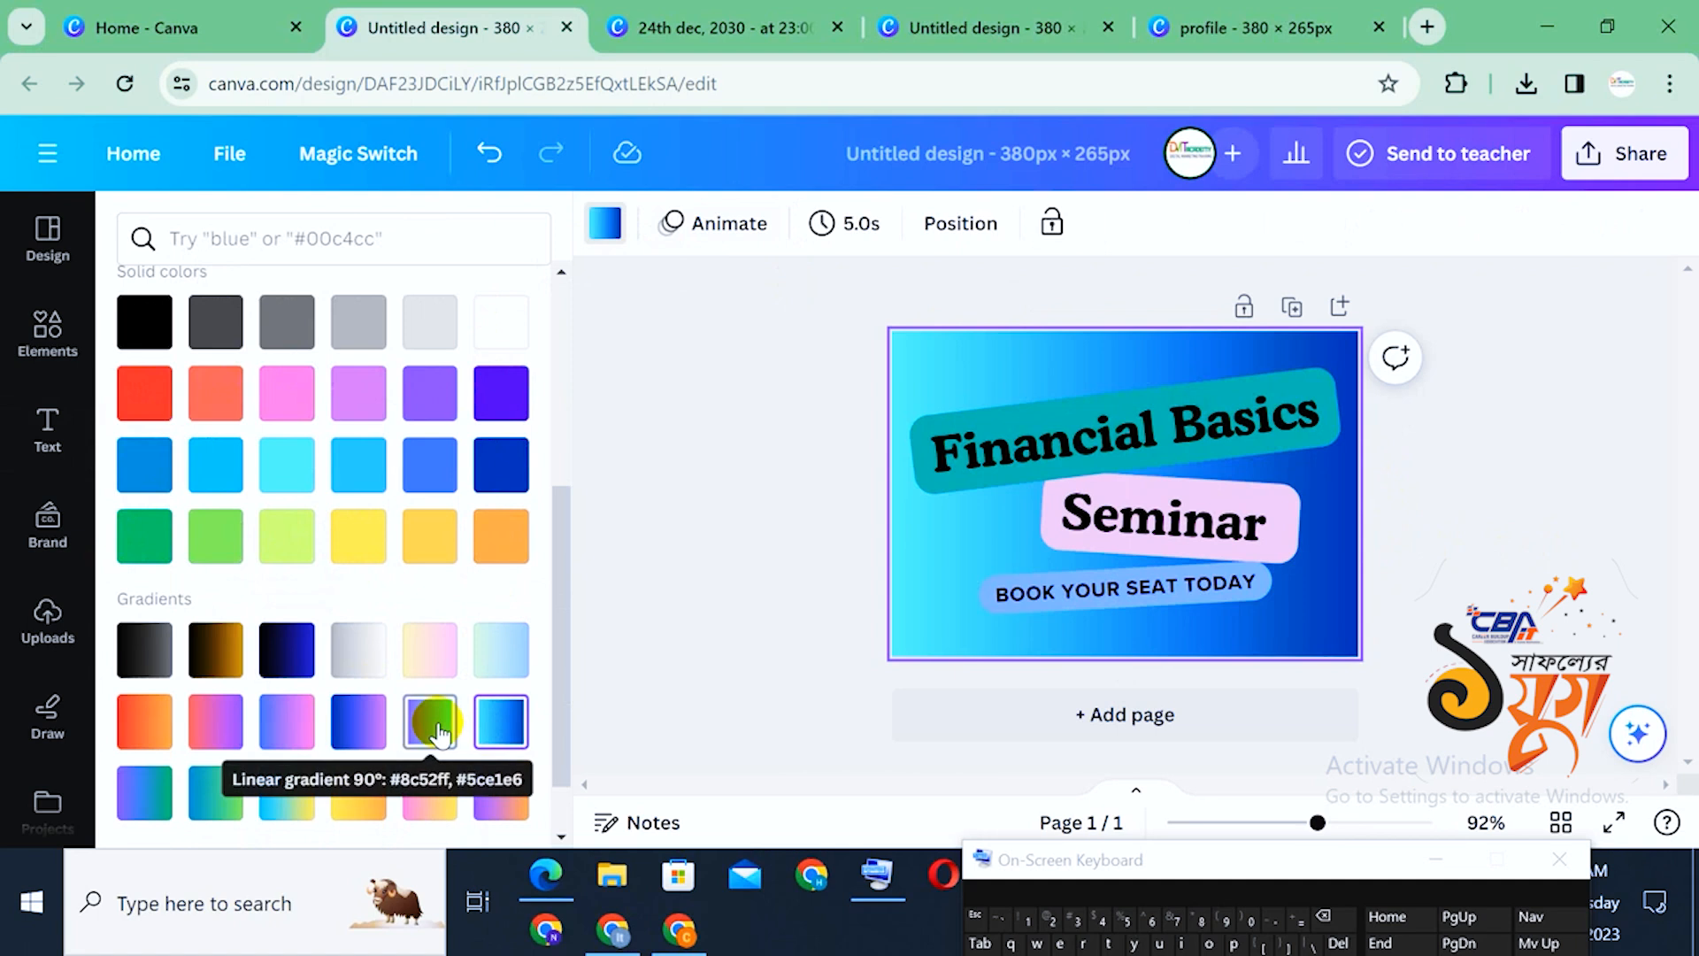
Try other gradients and solid colours, including black and coral, and fill the page background with solid dark blue
click(440, 722)
click(440, 793)
click(430, 793)
click(212, 535)
click(146, 531)
click(144, 466)
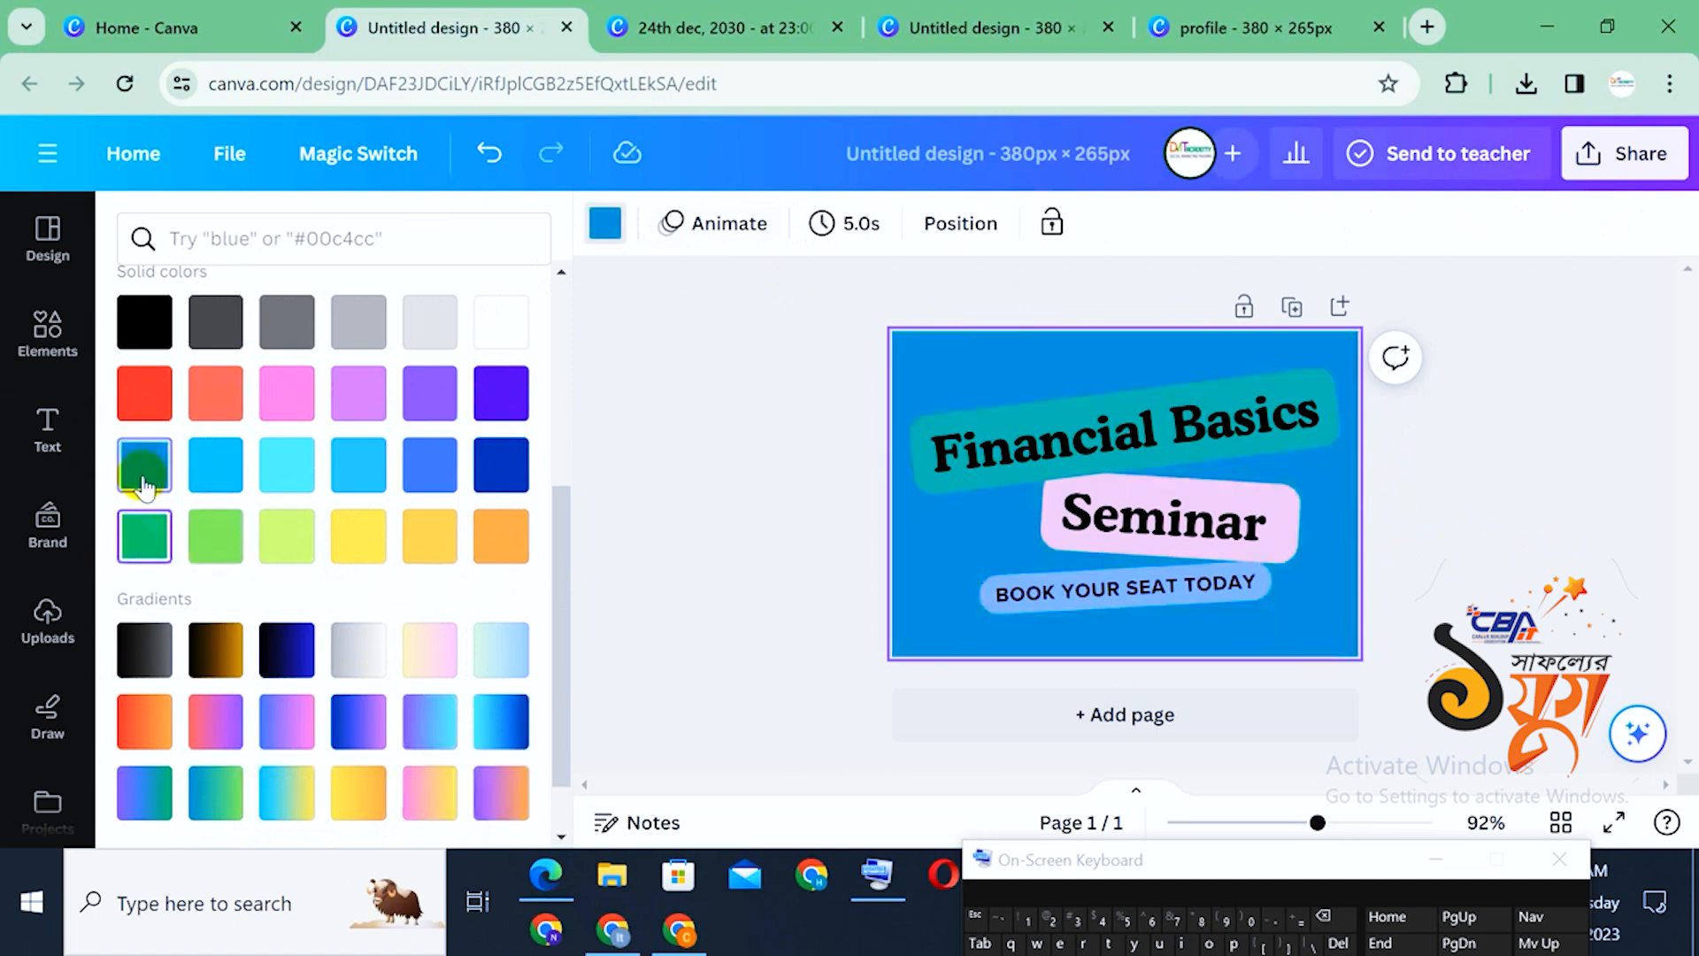
click(131, 403)
click(143, 322)
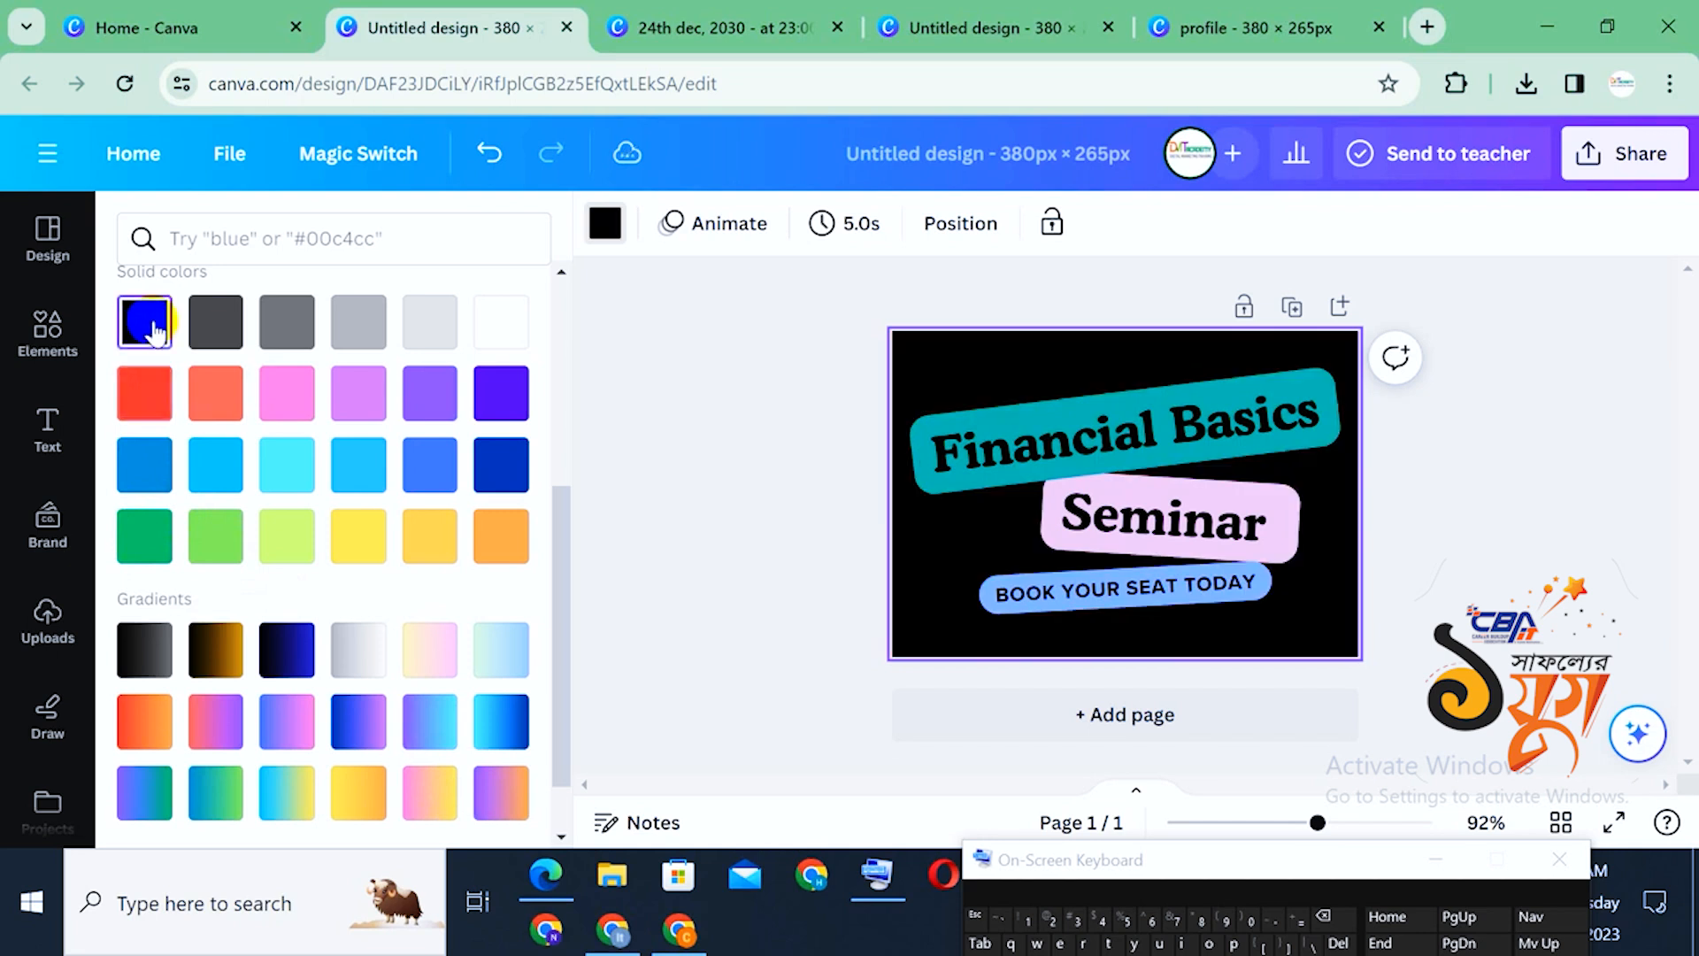
click(215, 322)
click(218, 389)
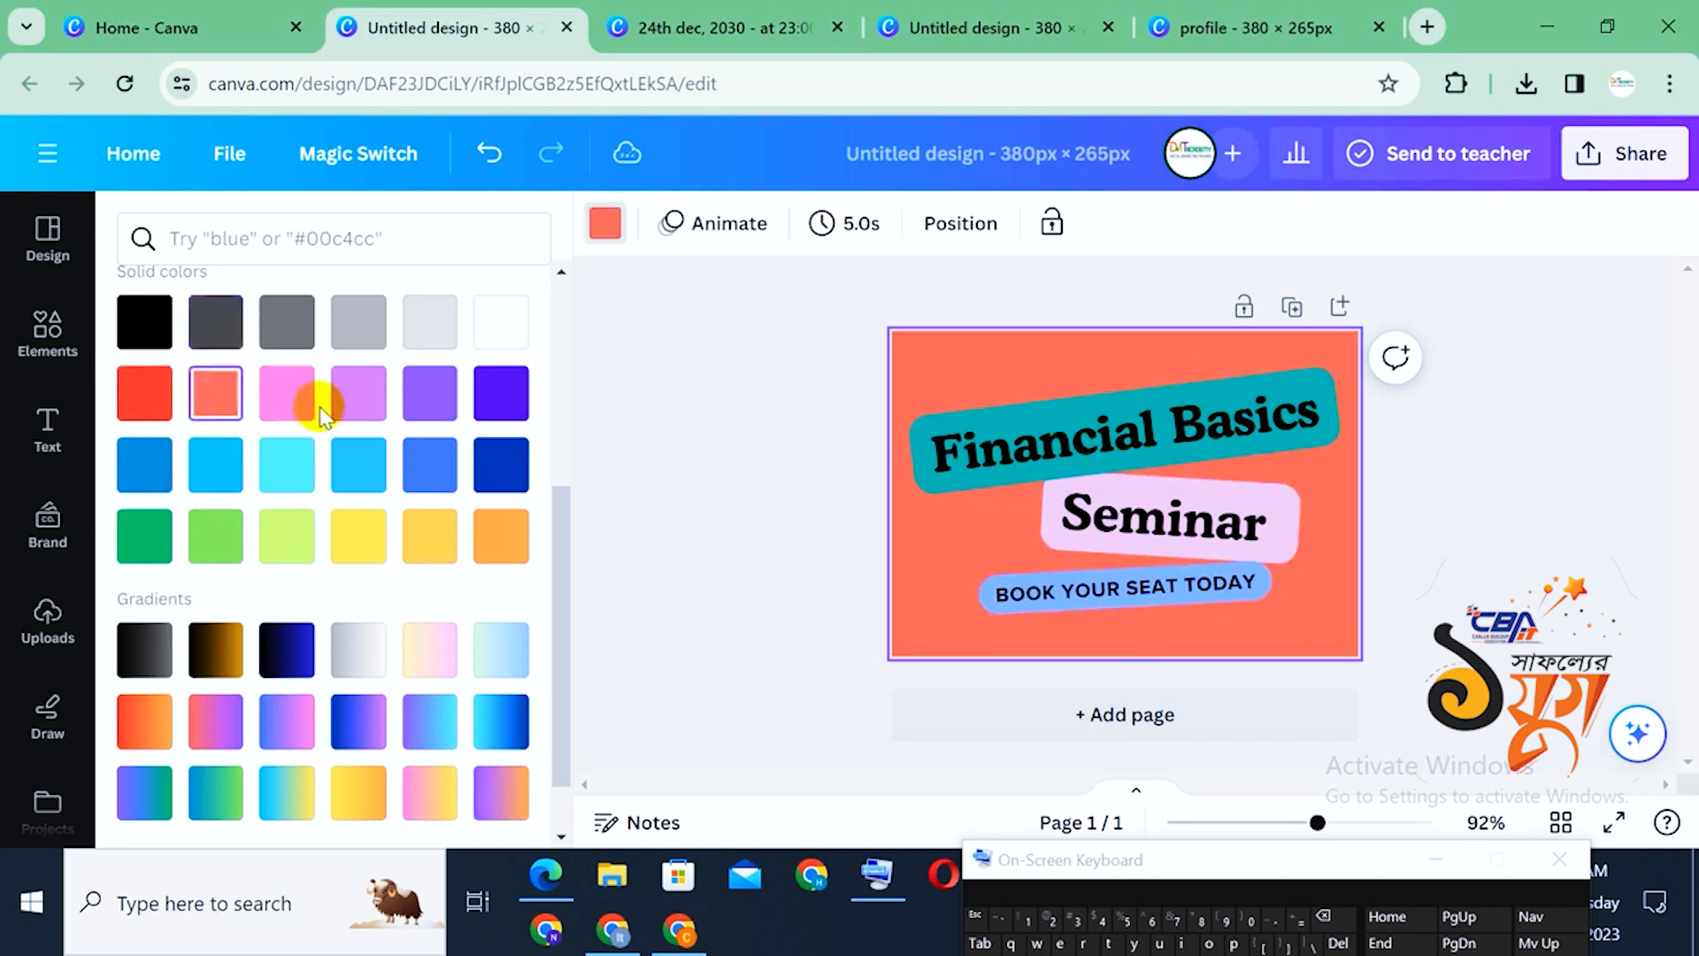
click(299, 464)
click(346, 478)
click(429, 465)
click(518, 462)
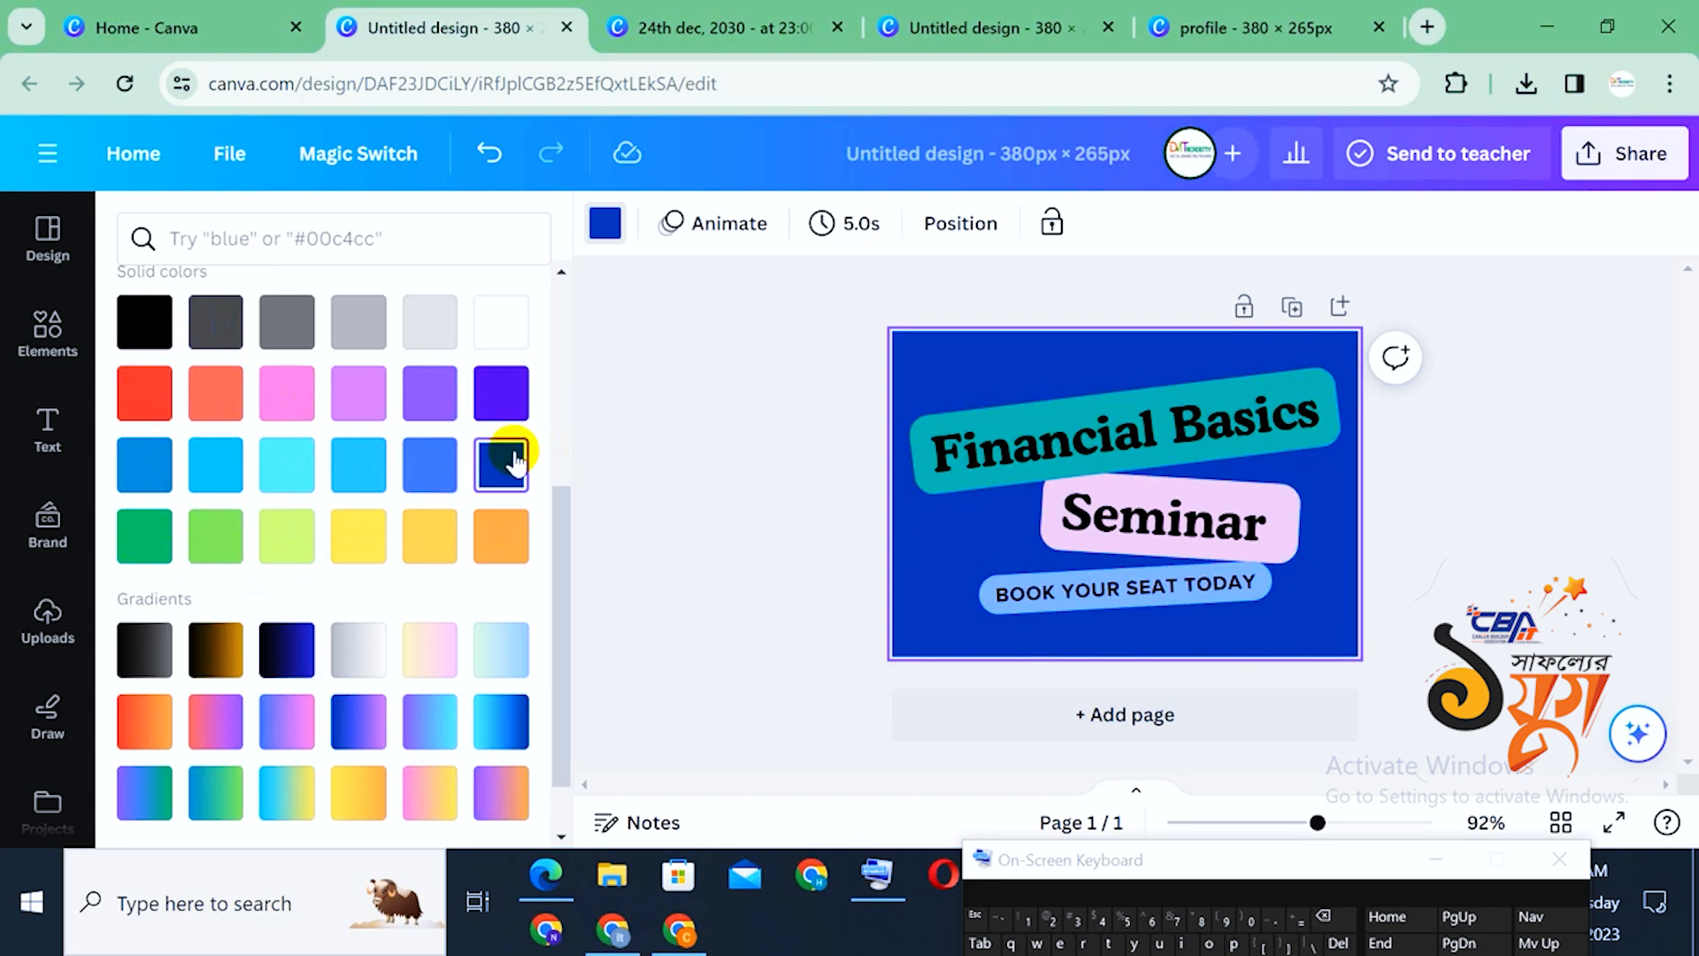
click(1514, 500)
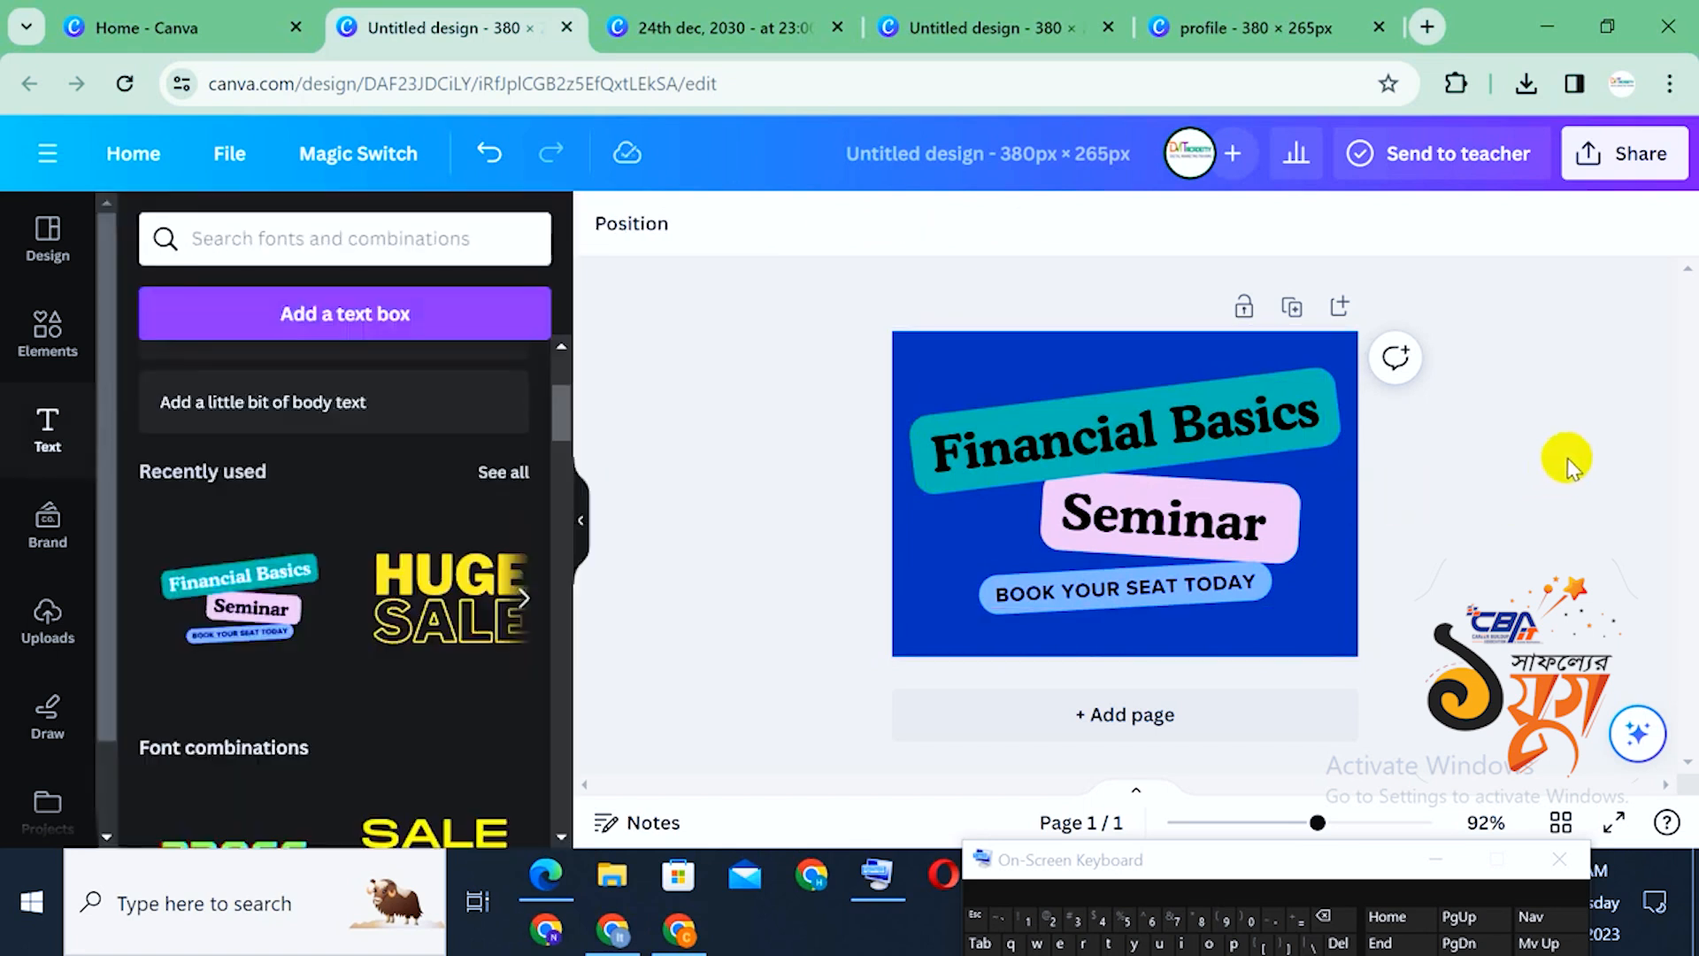
Replace the headline text "Financial Basics" with "BLOG COMMENT" in capital letters
double_click(1122, 440)
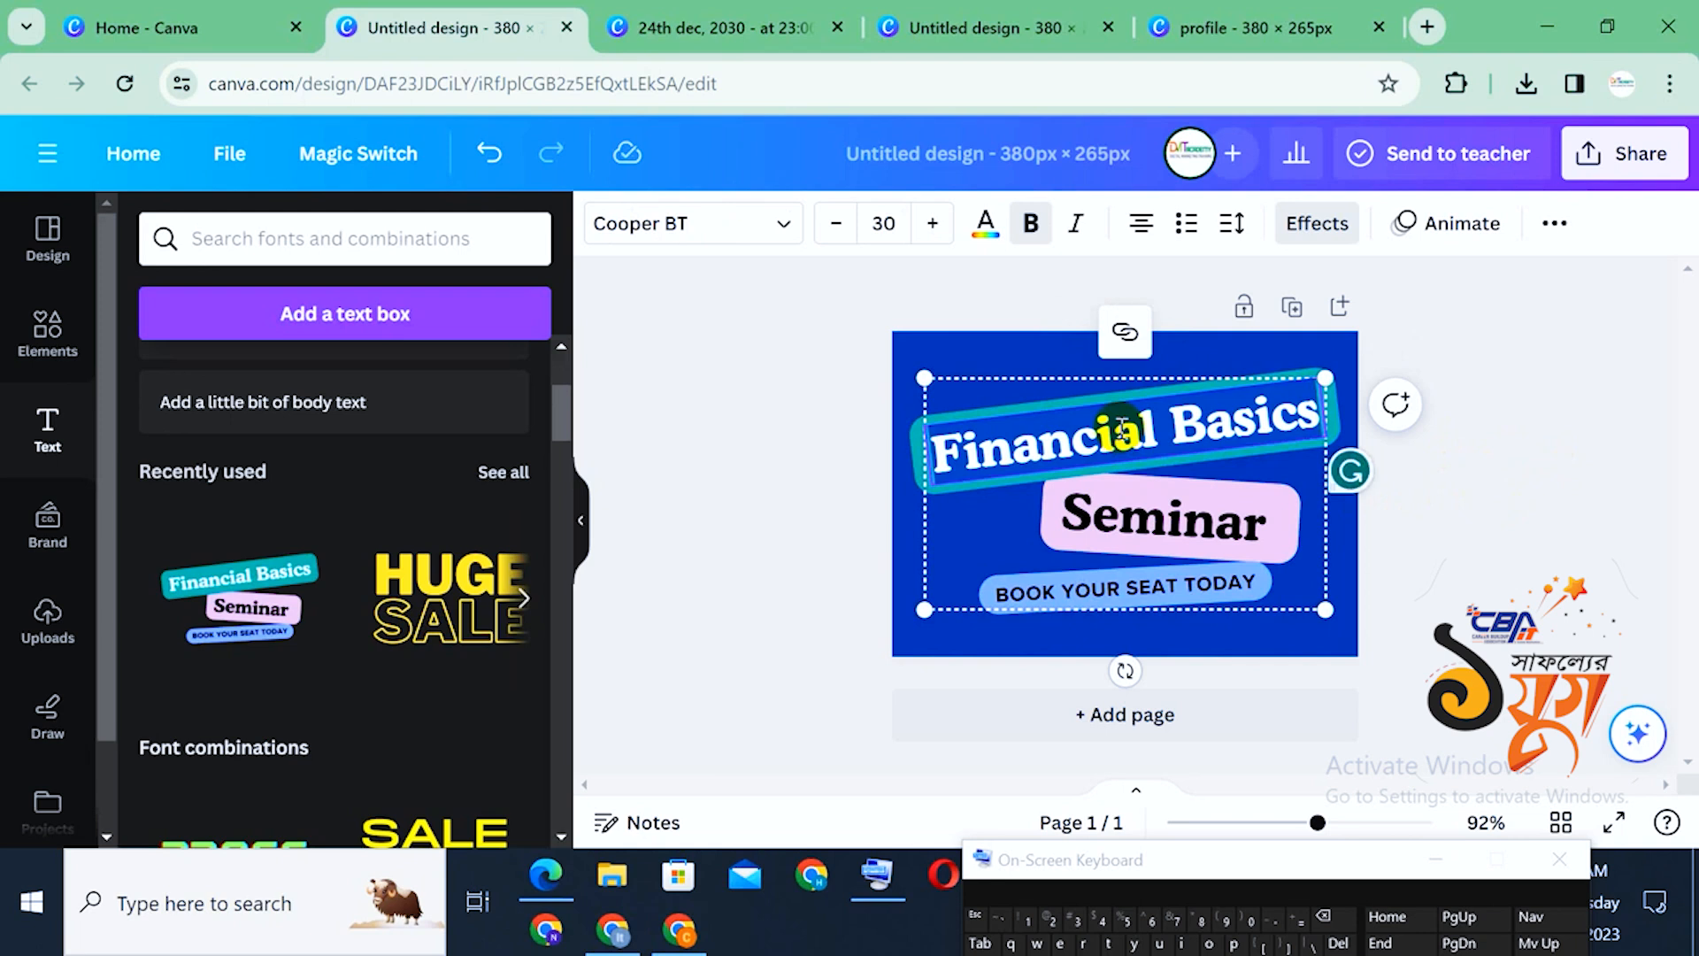
text(Blog)
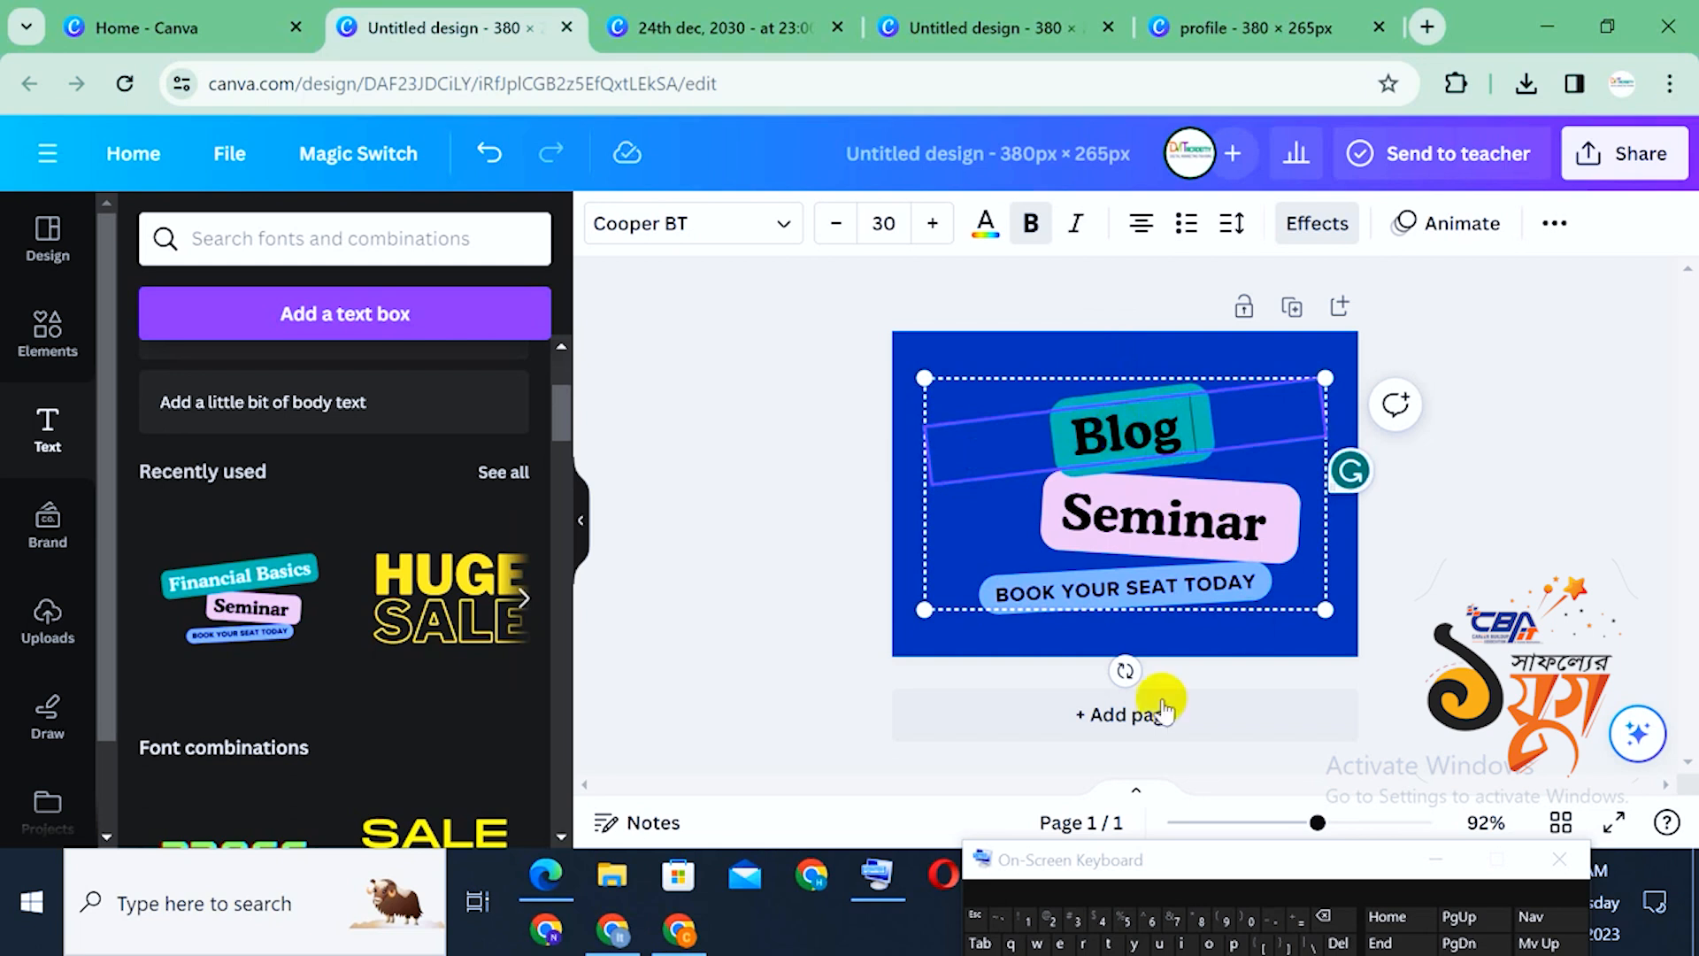
drag(1171, 860, 1181, 706)
key(shift)
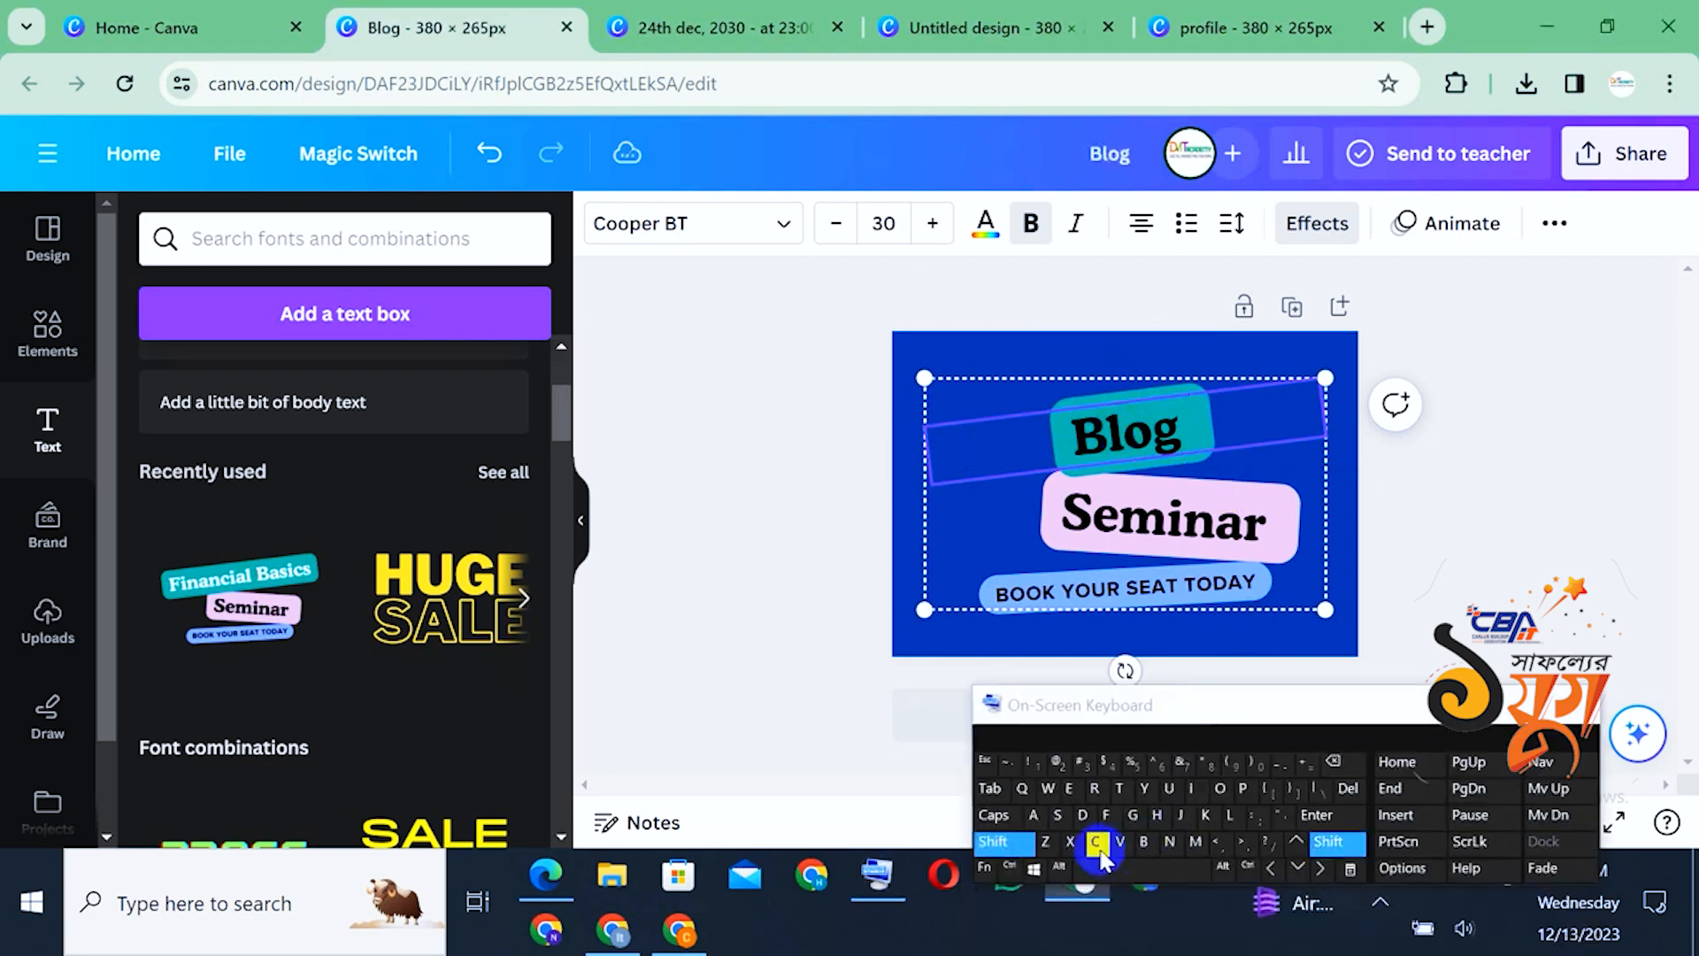
double_click(1185, 424)
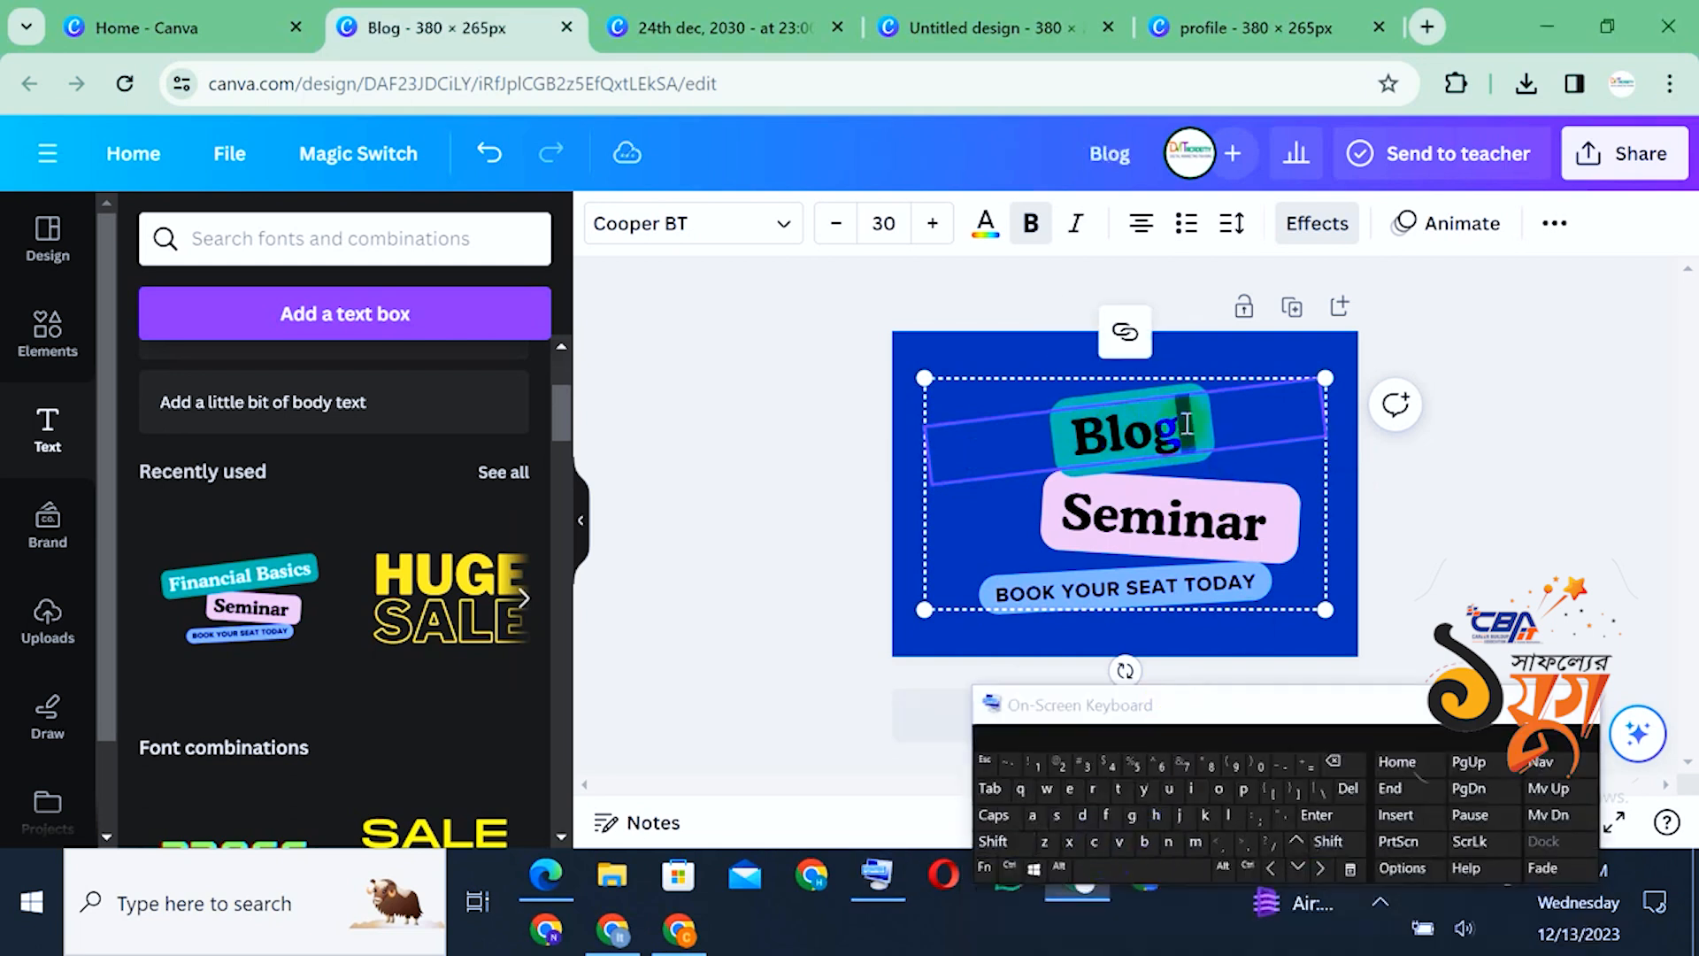
key(BackSpace)
key(BackSpace)
key(BackSpace)
key(BackSpace)
key(Caps_Lock)
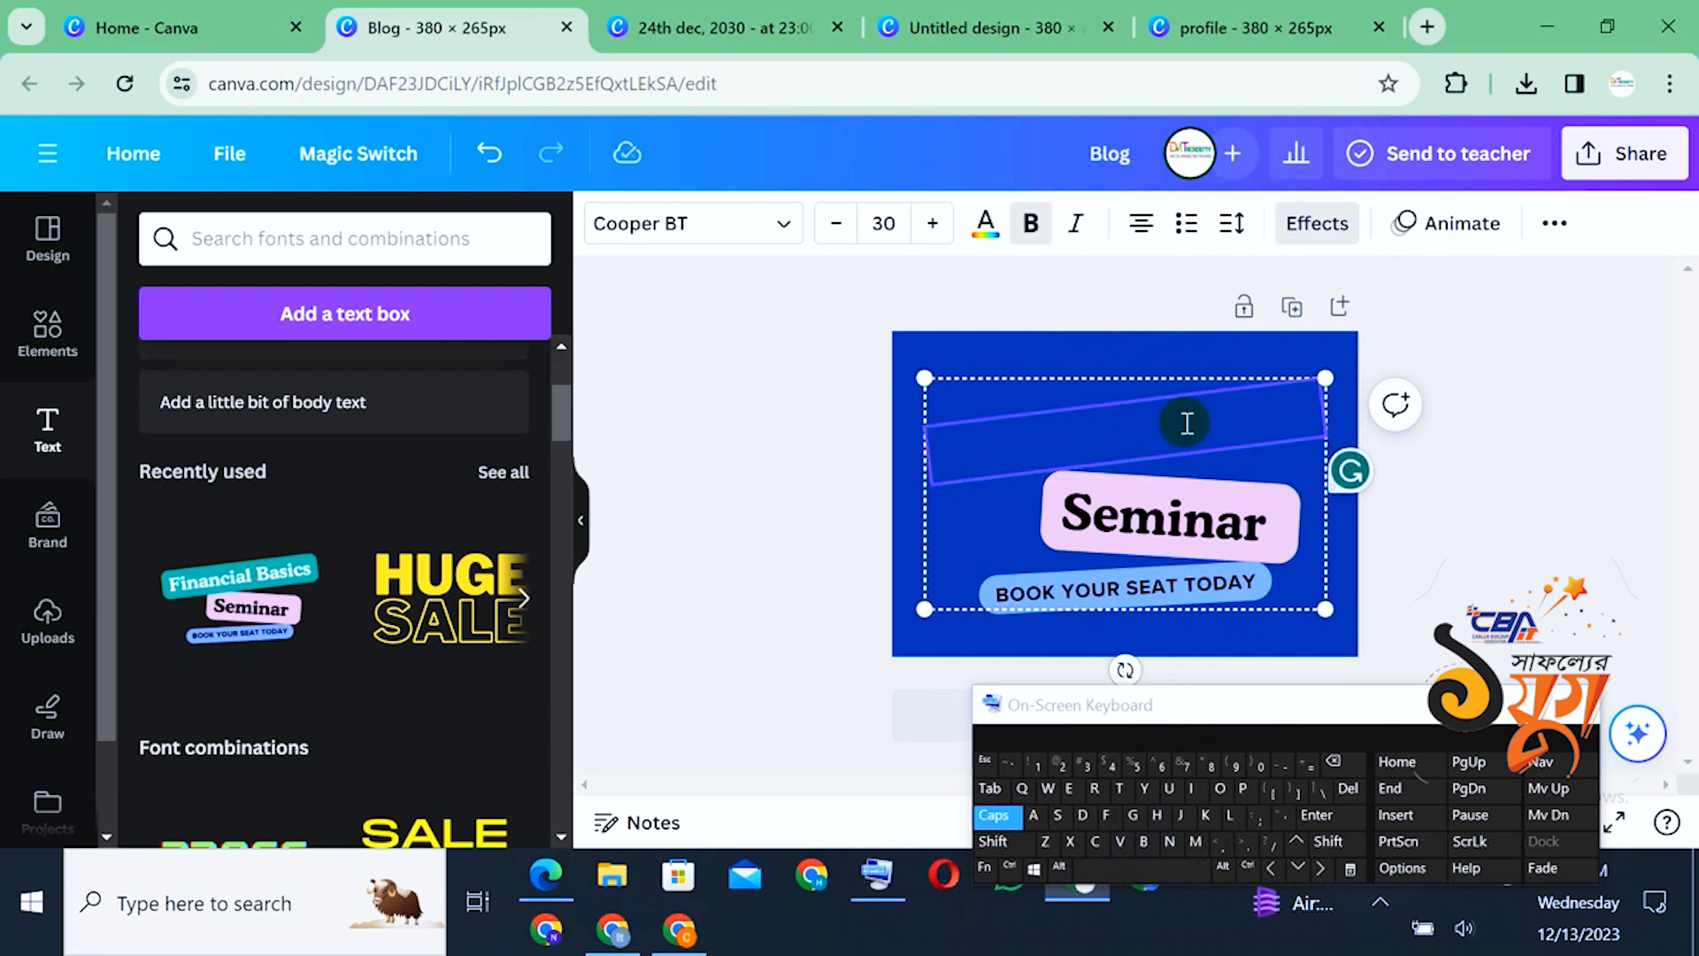
text(BLOG)
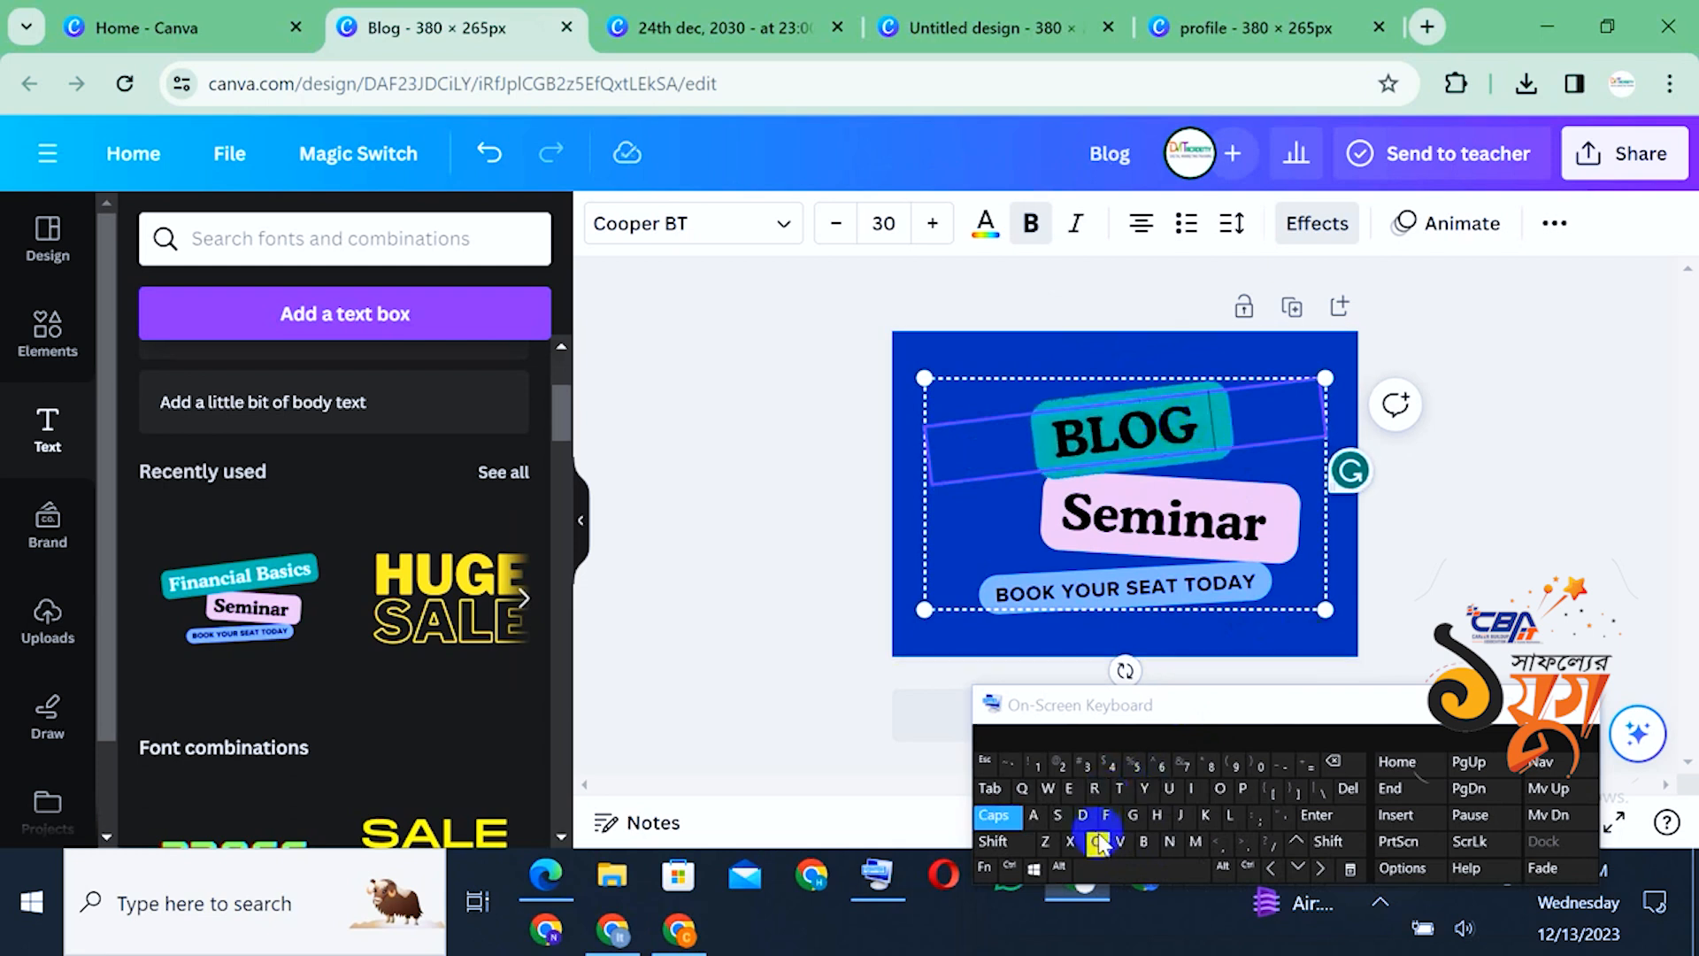
text( COMMEN)
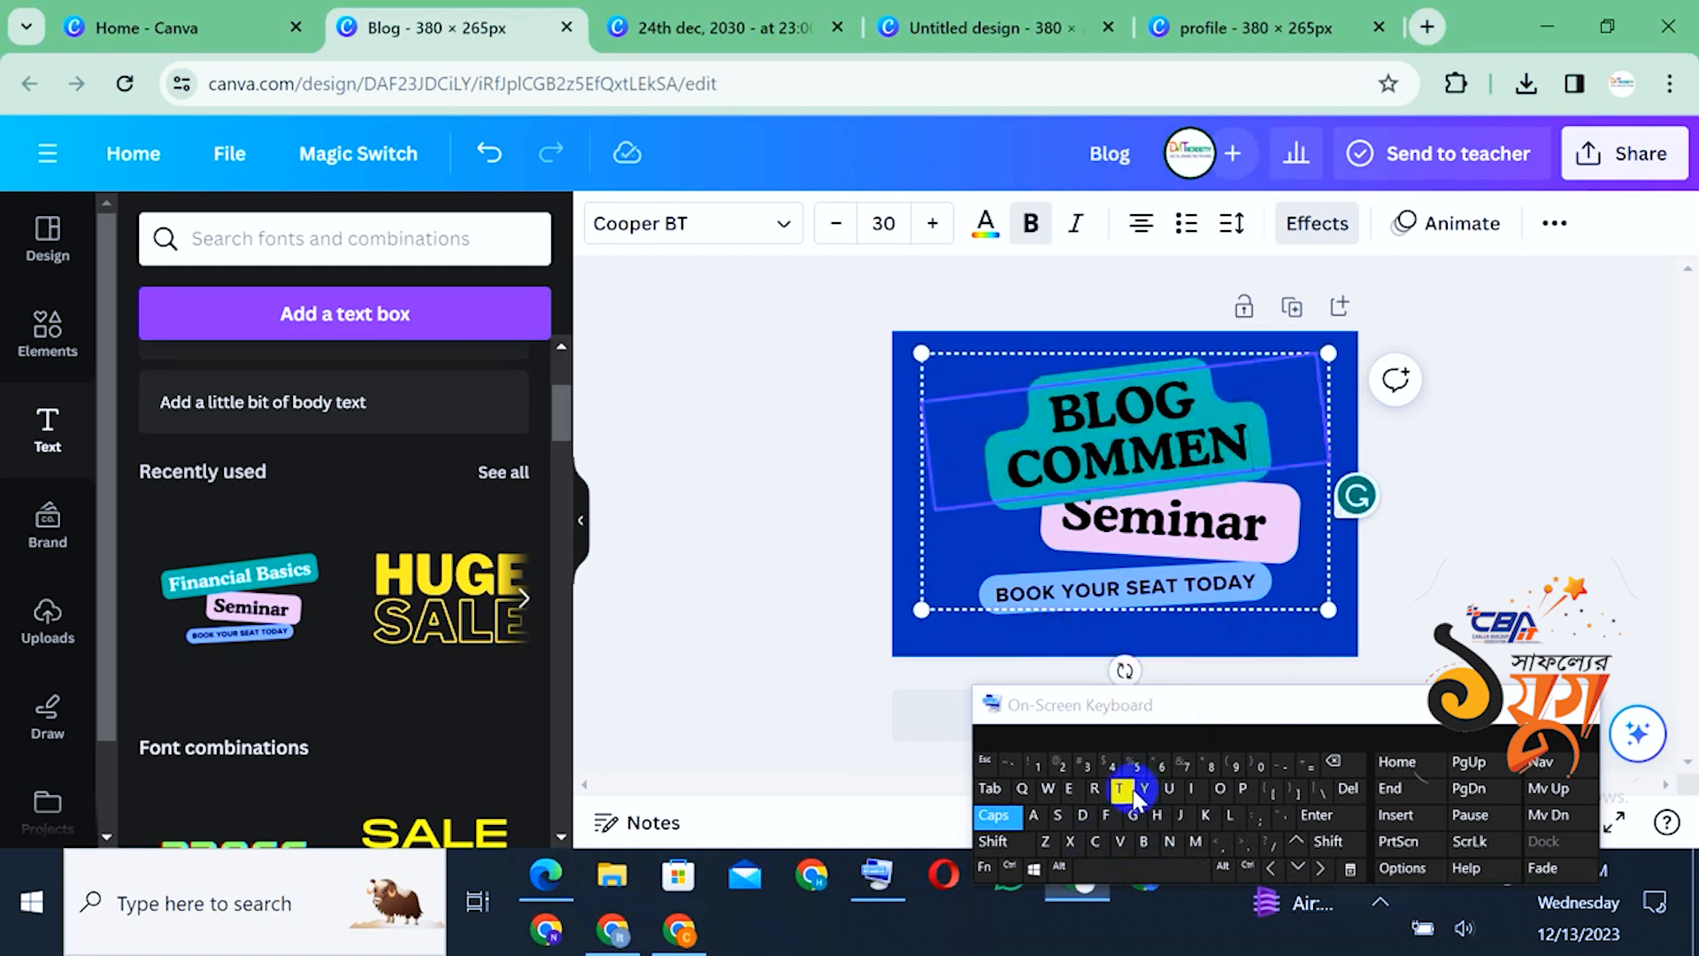
text(T)
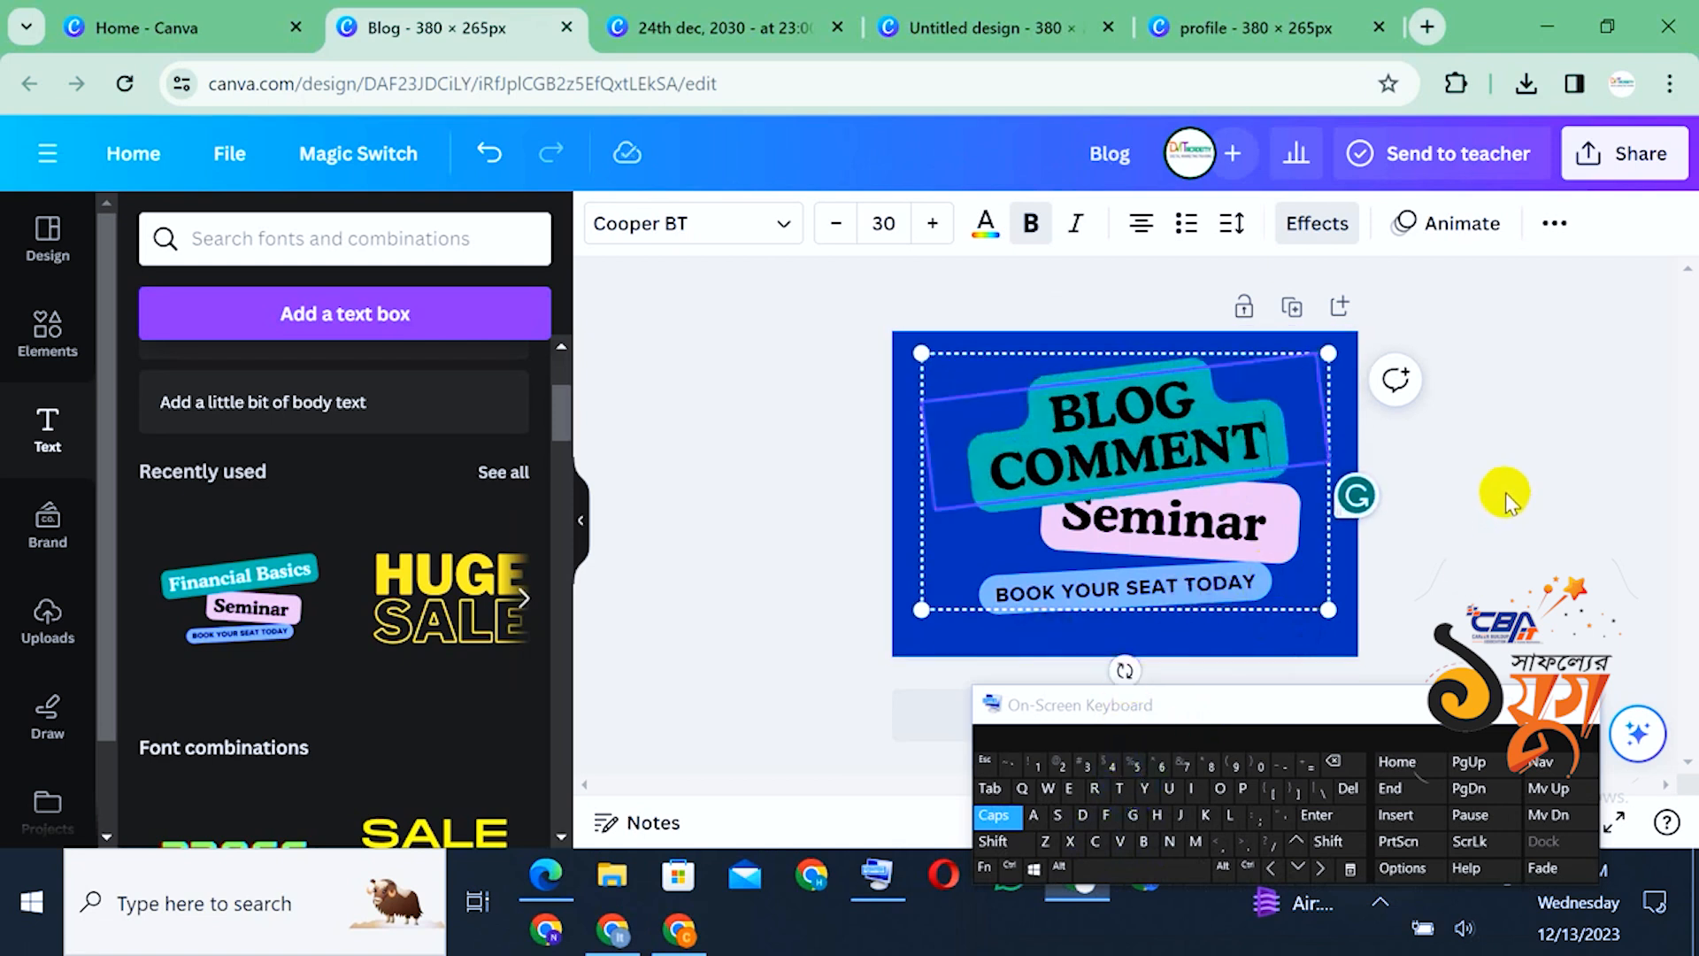
click(1505, 496)
Move the text group toward the page's upper-left corner and set the "BLOG COMMENT" headline's font size to 29
drag(1196, 452, 1113, 440)
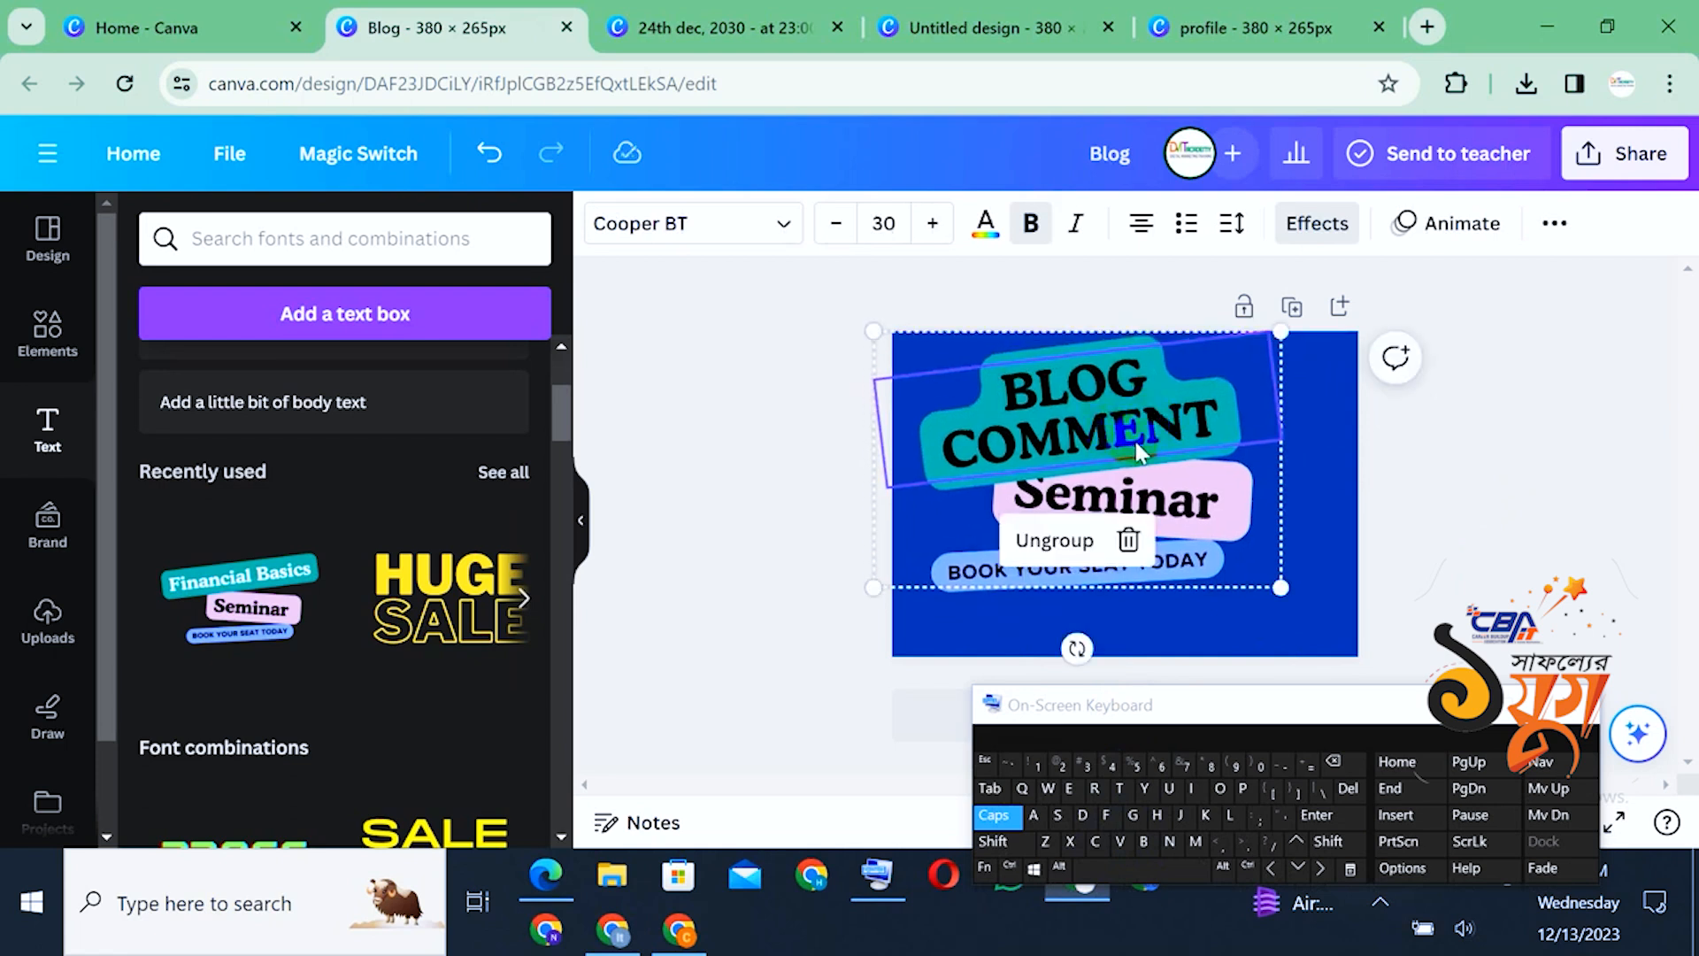
click(1442, 528)
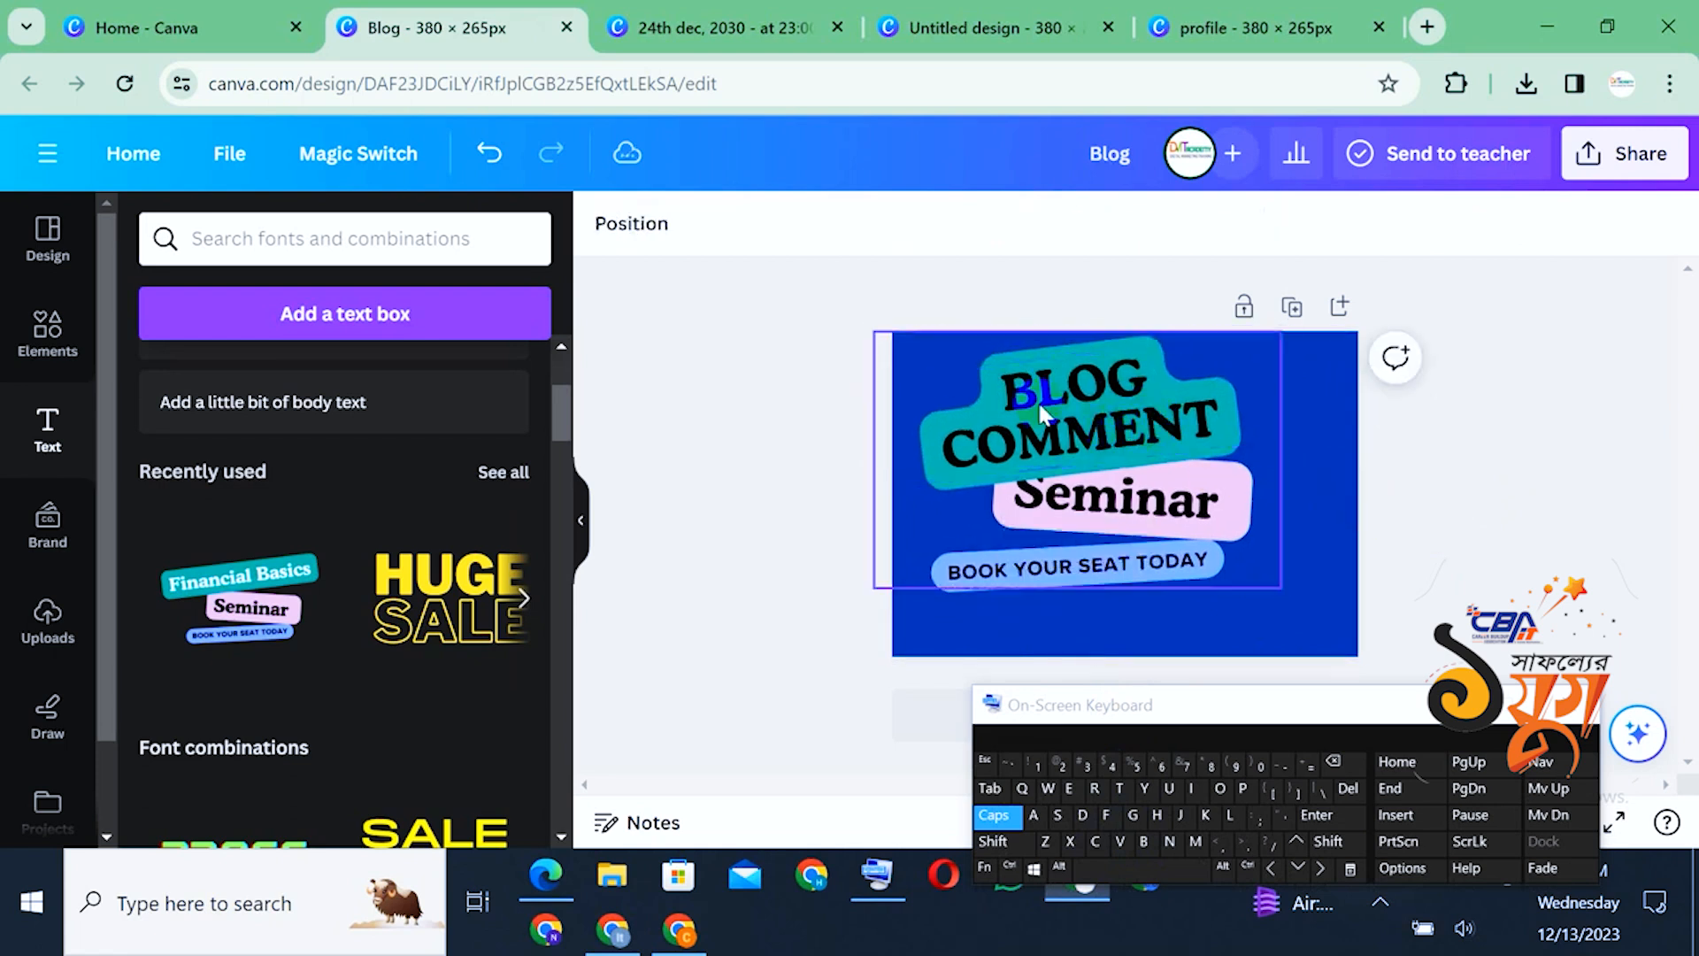
click(975, 442)
click(827, 225)
click(827, 224)
click(827, 225)
click(827, 225)
click(827, 225)
click(828, 225)
click(936, 224)
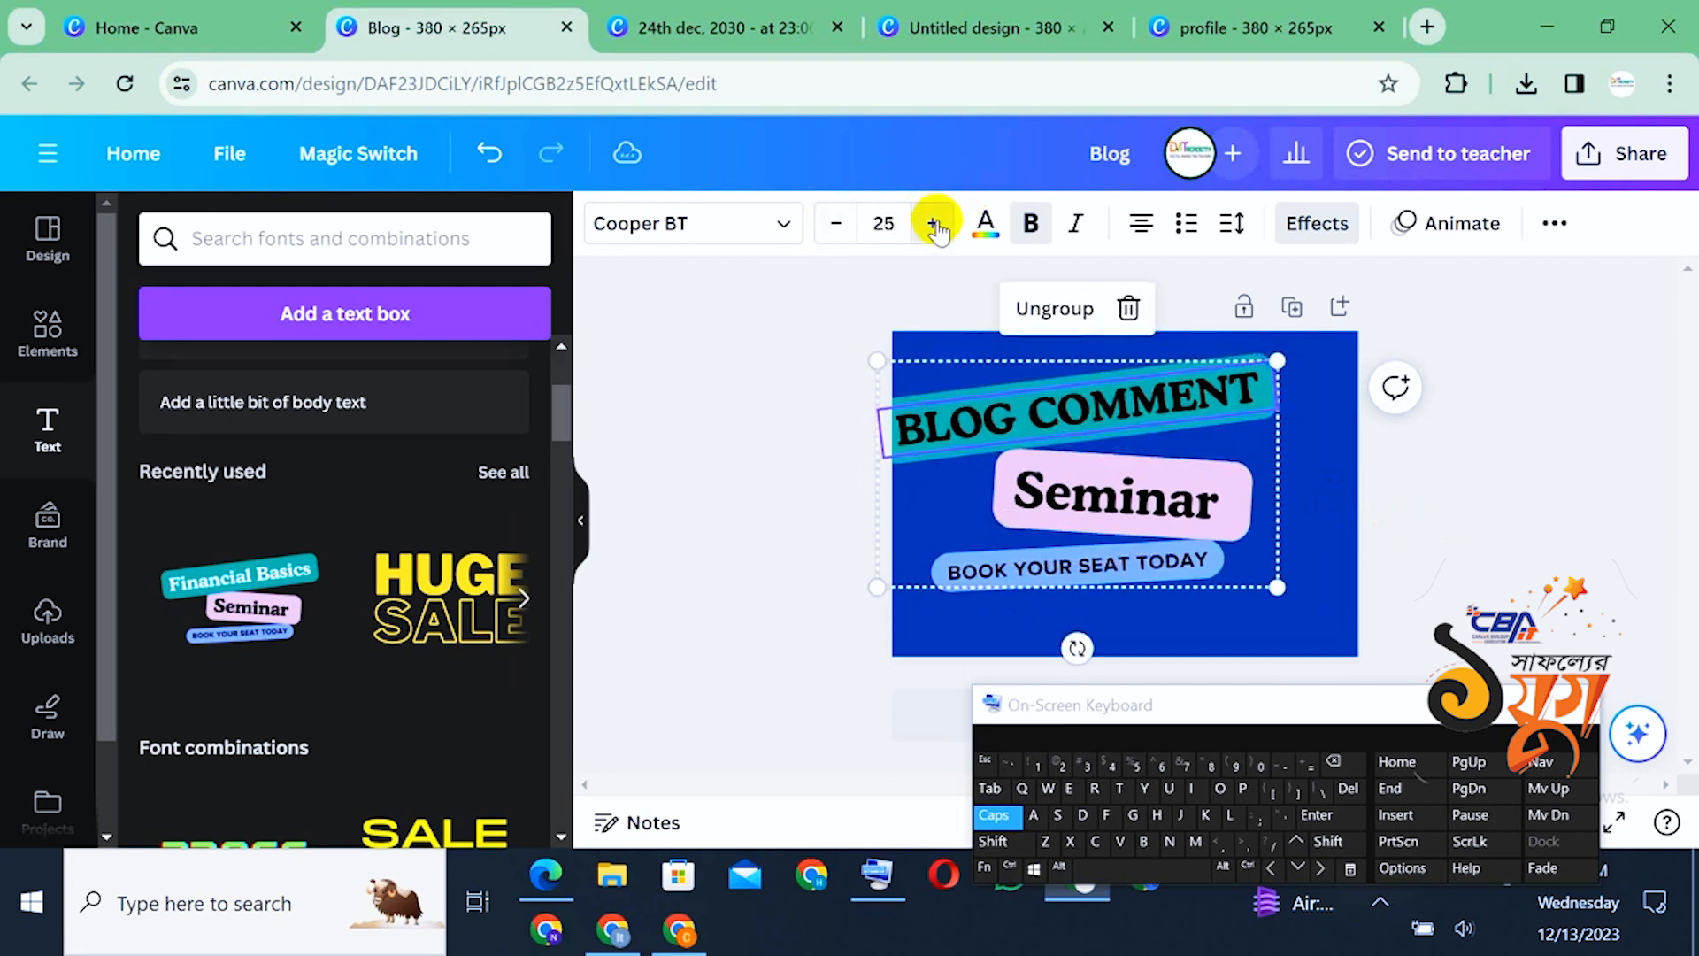
click(936, 225)
click(936, 224)
click(936, 225)
click(936, 225)
click(1460, 539)
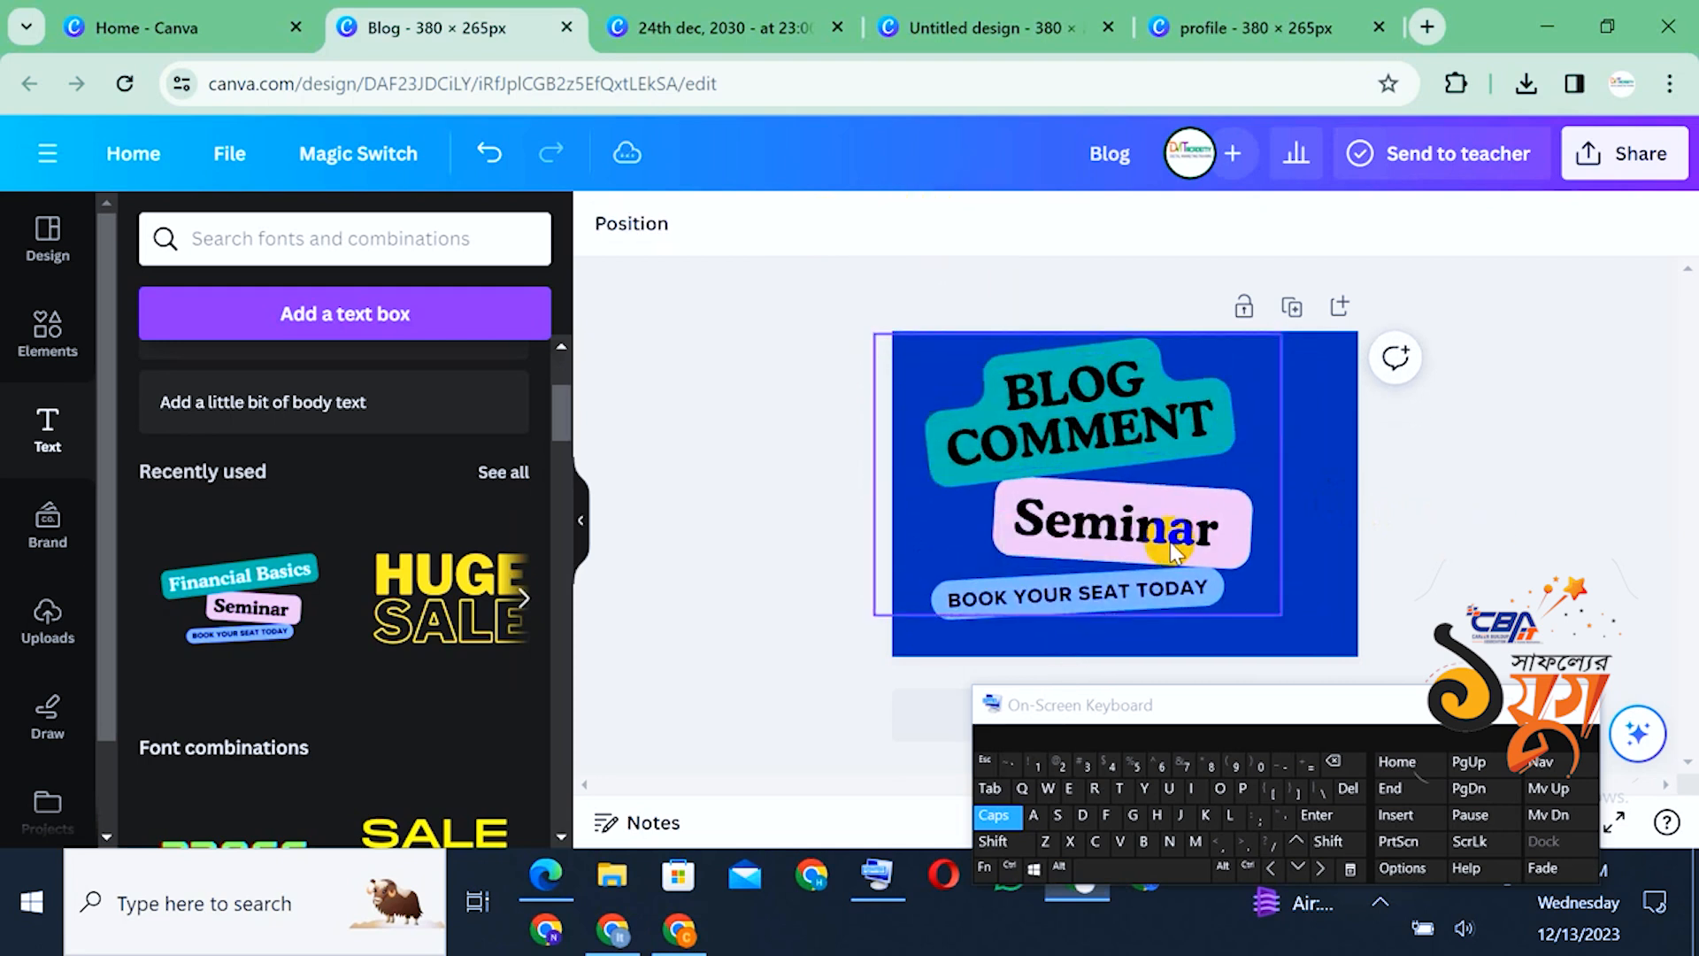
Rotate the whole text group very slightly and ungroup it into separate text boxes
click(1217, 501)
click(1318, 568)
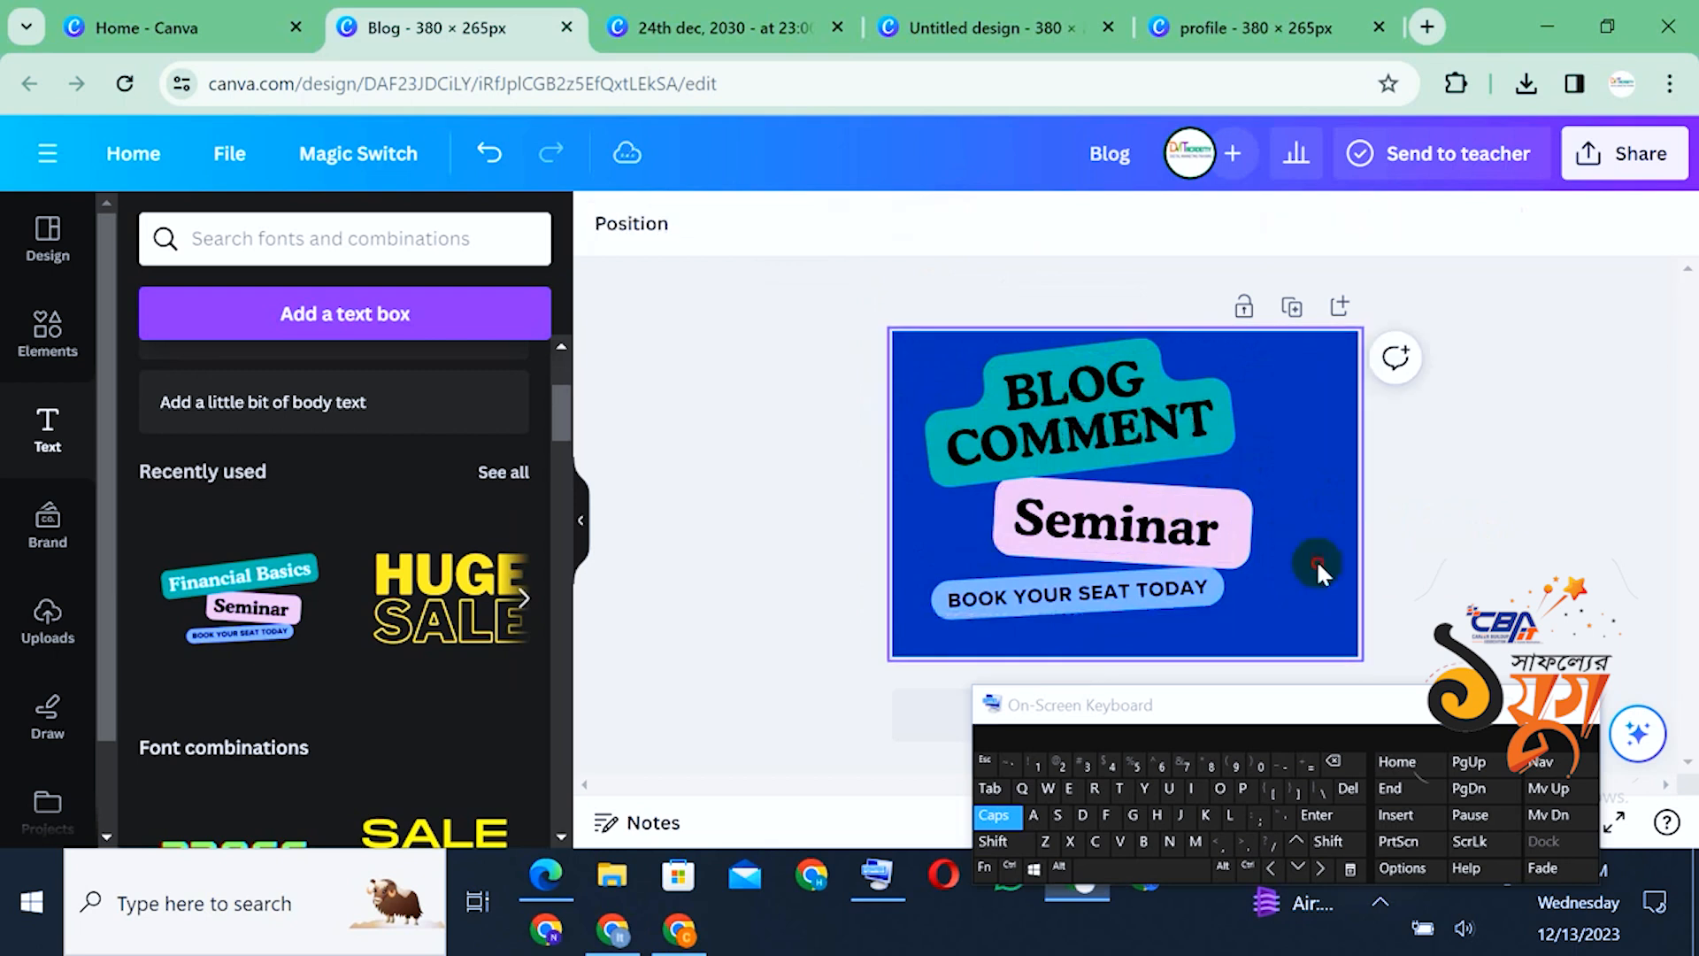
click(1250, 545)
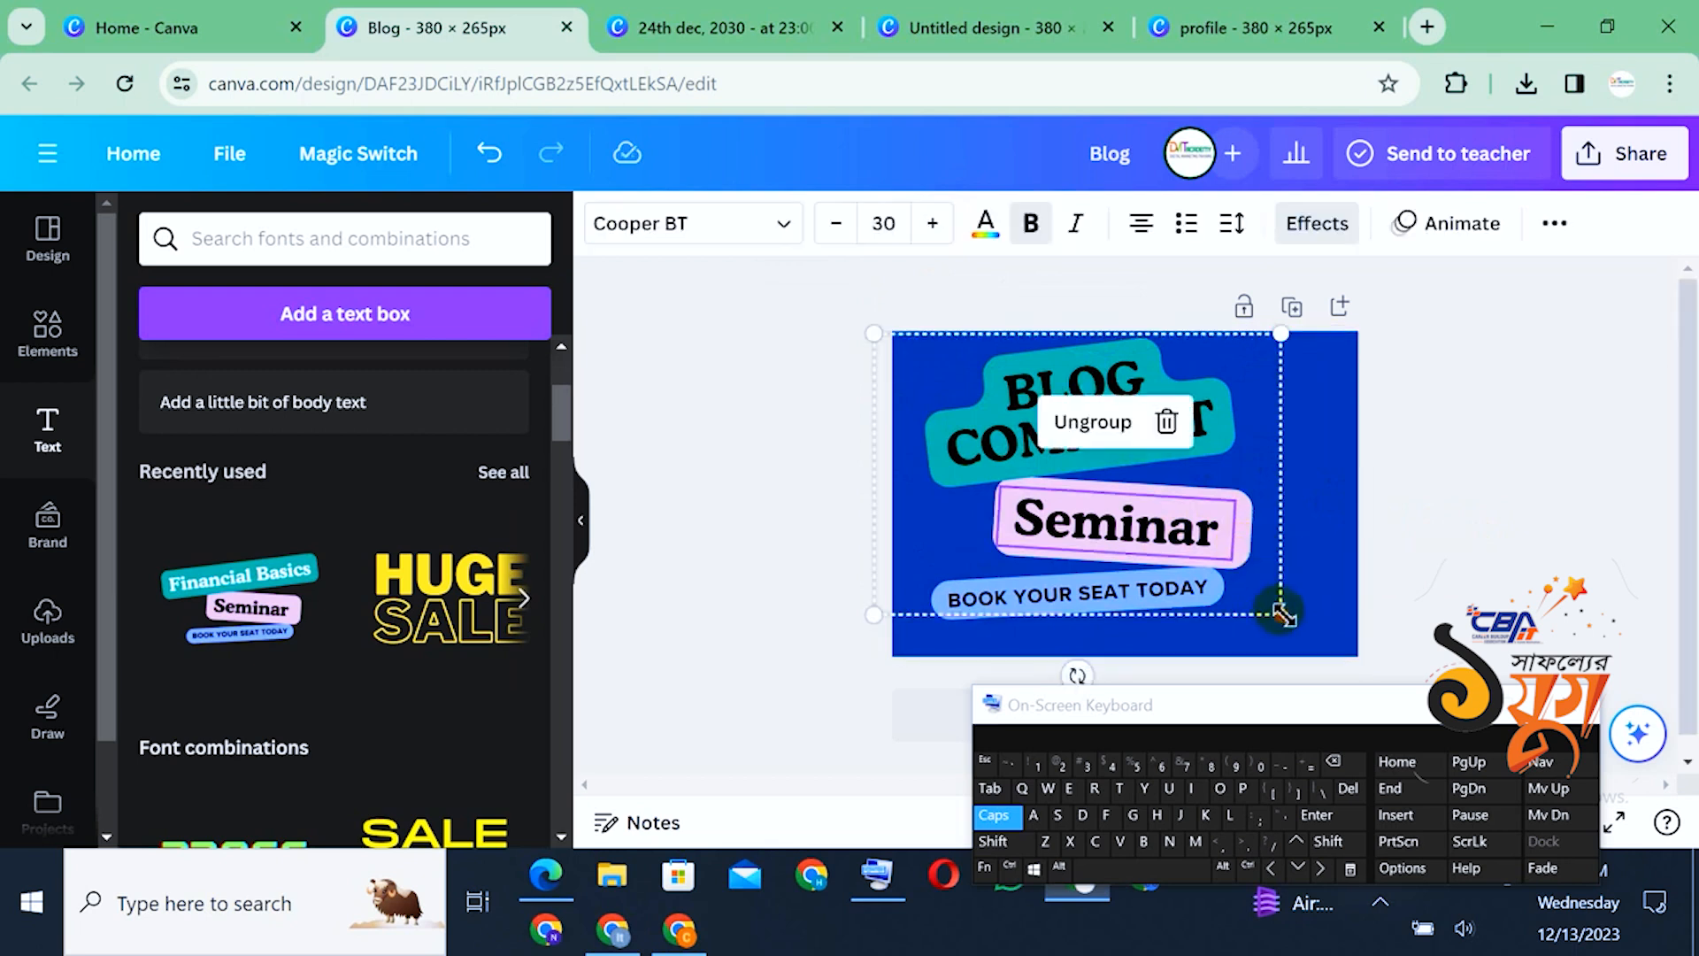
mouse_move(1078, 675)
mouse_down()
mouse_move(1097, 676)
mouse_move(1076, 671)
mouse_up()
click(1429, 579)
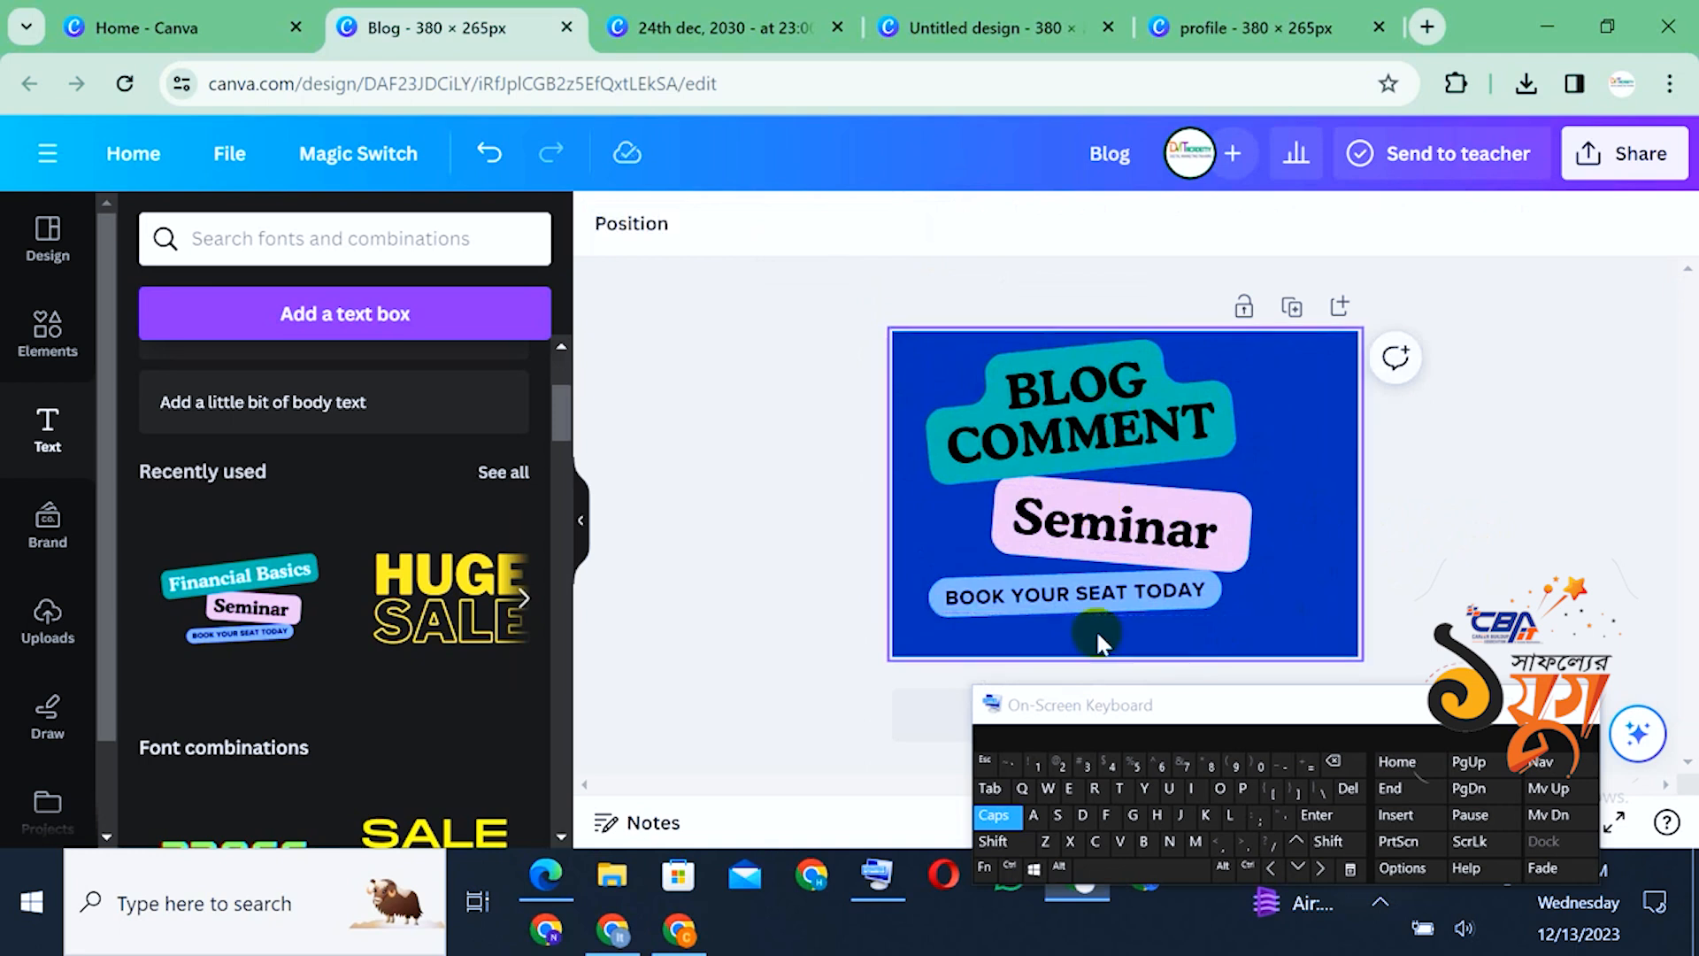
right_click(1088, 379)
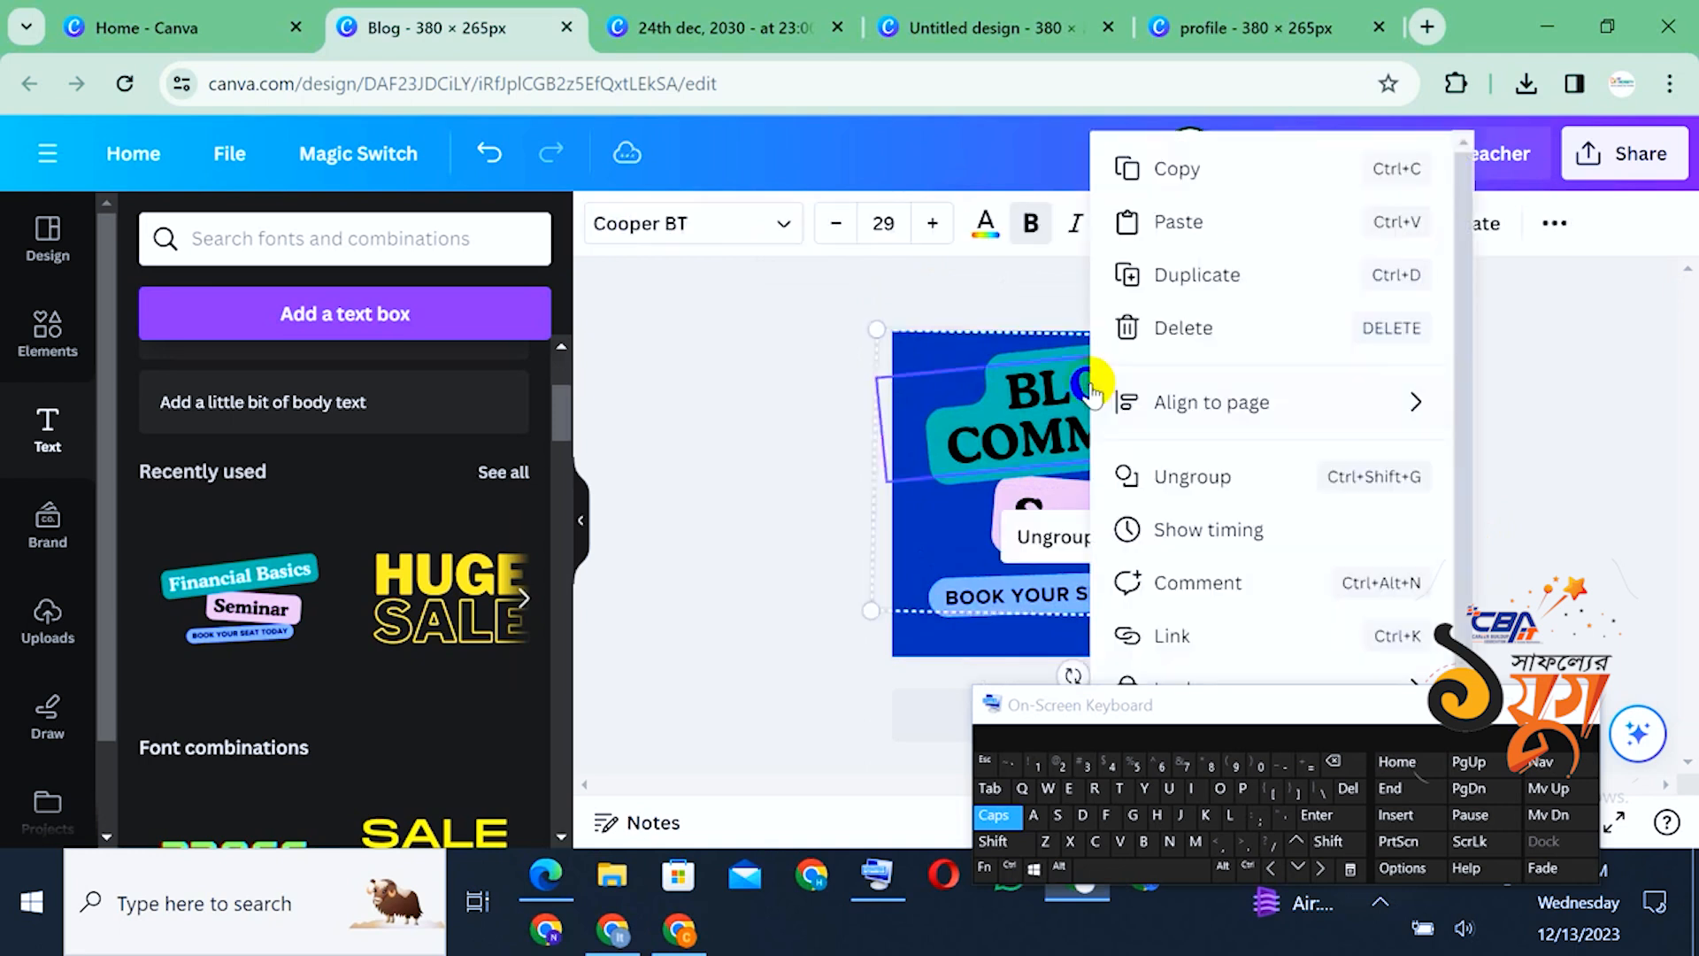
click(1229, 486)
click(1434, 542)
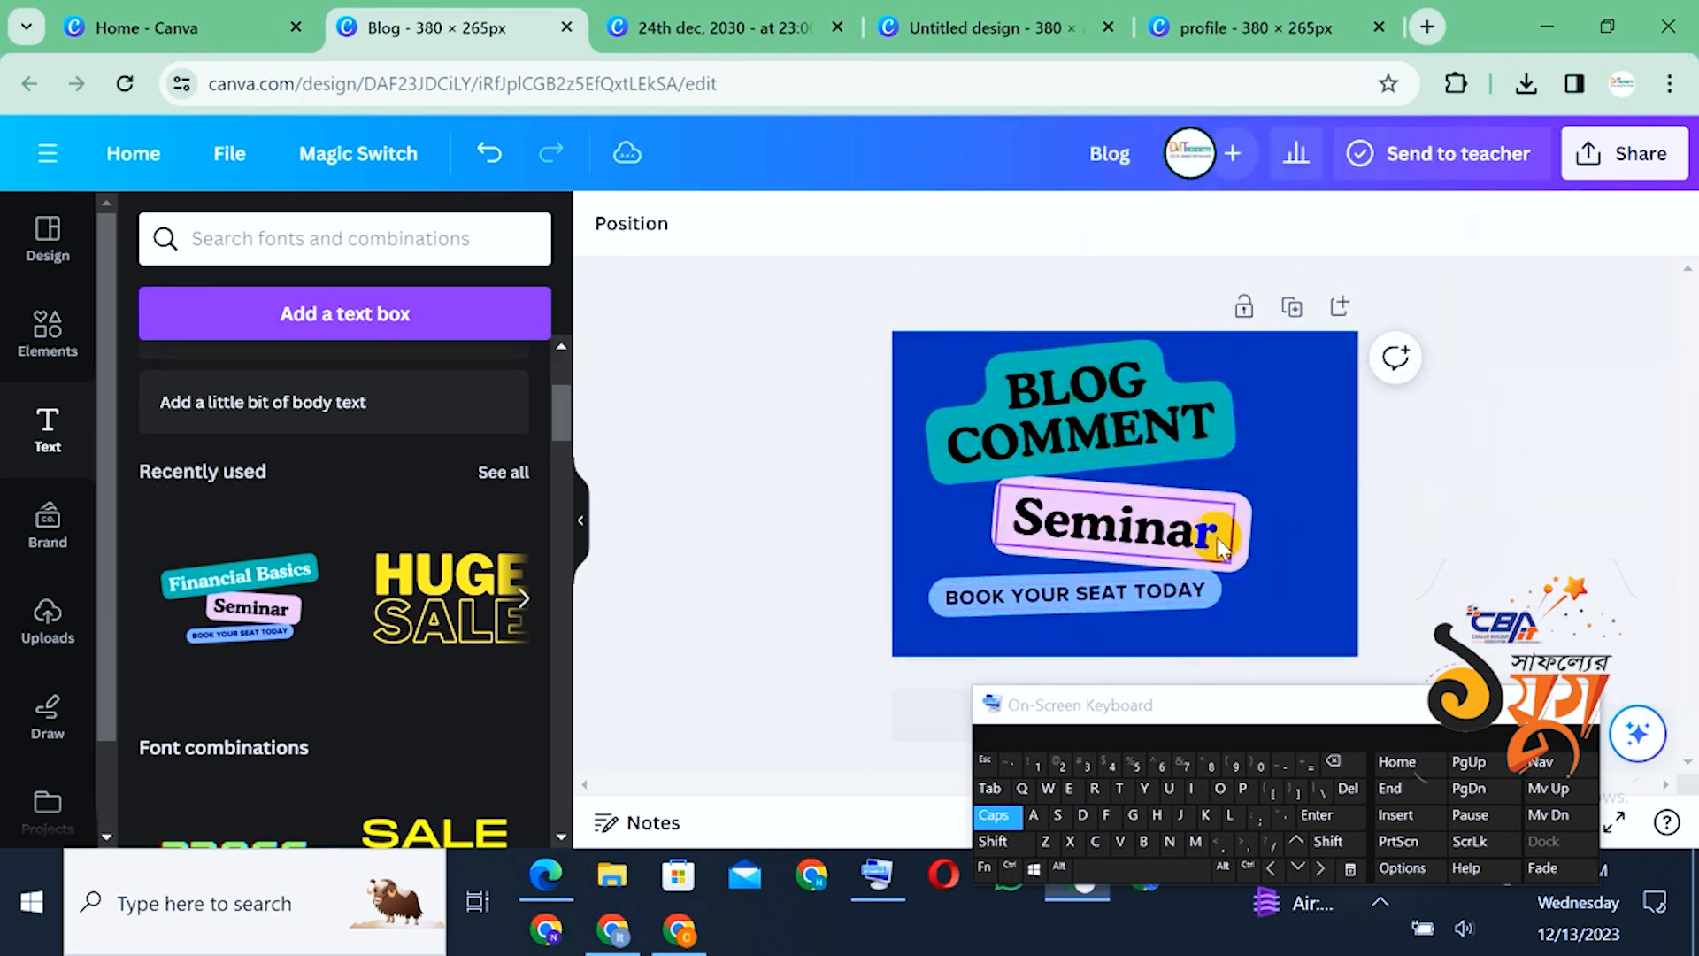
Move the "BOOK YOUR SEAT TODAY" label lower on the page, and shift the "Seminar" label right, tilting it parallel to the headline
click(1239, 549)
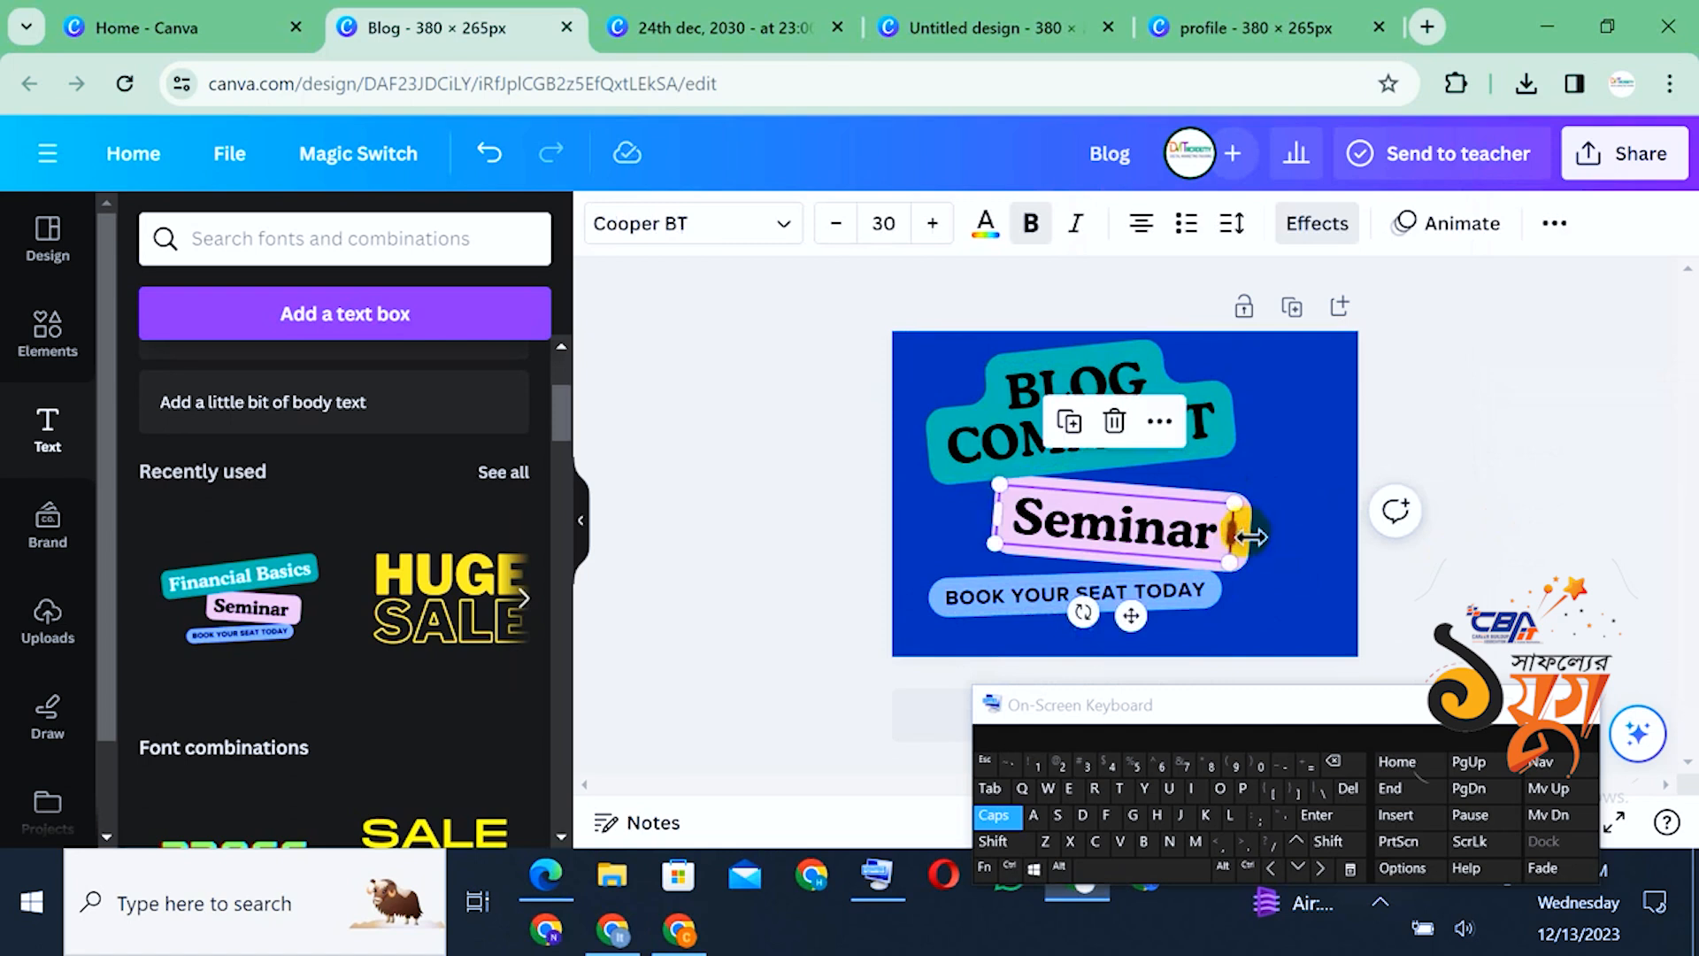
click(1433, 609)
click(1160, 591)
drag(1160, 592, 1183, 614)
right_click(1185, 522)
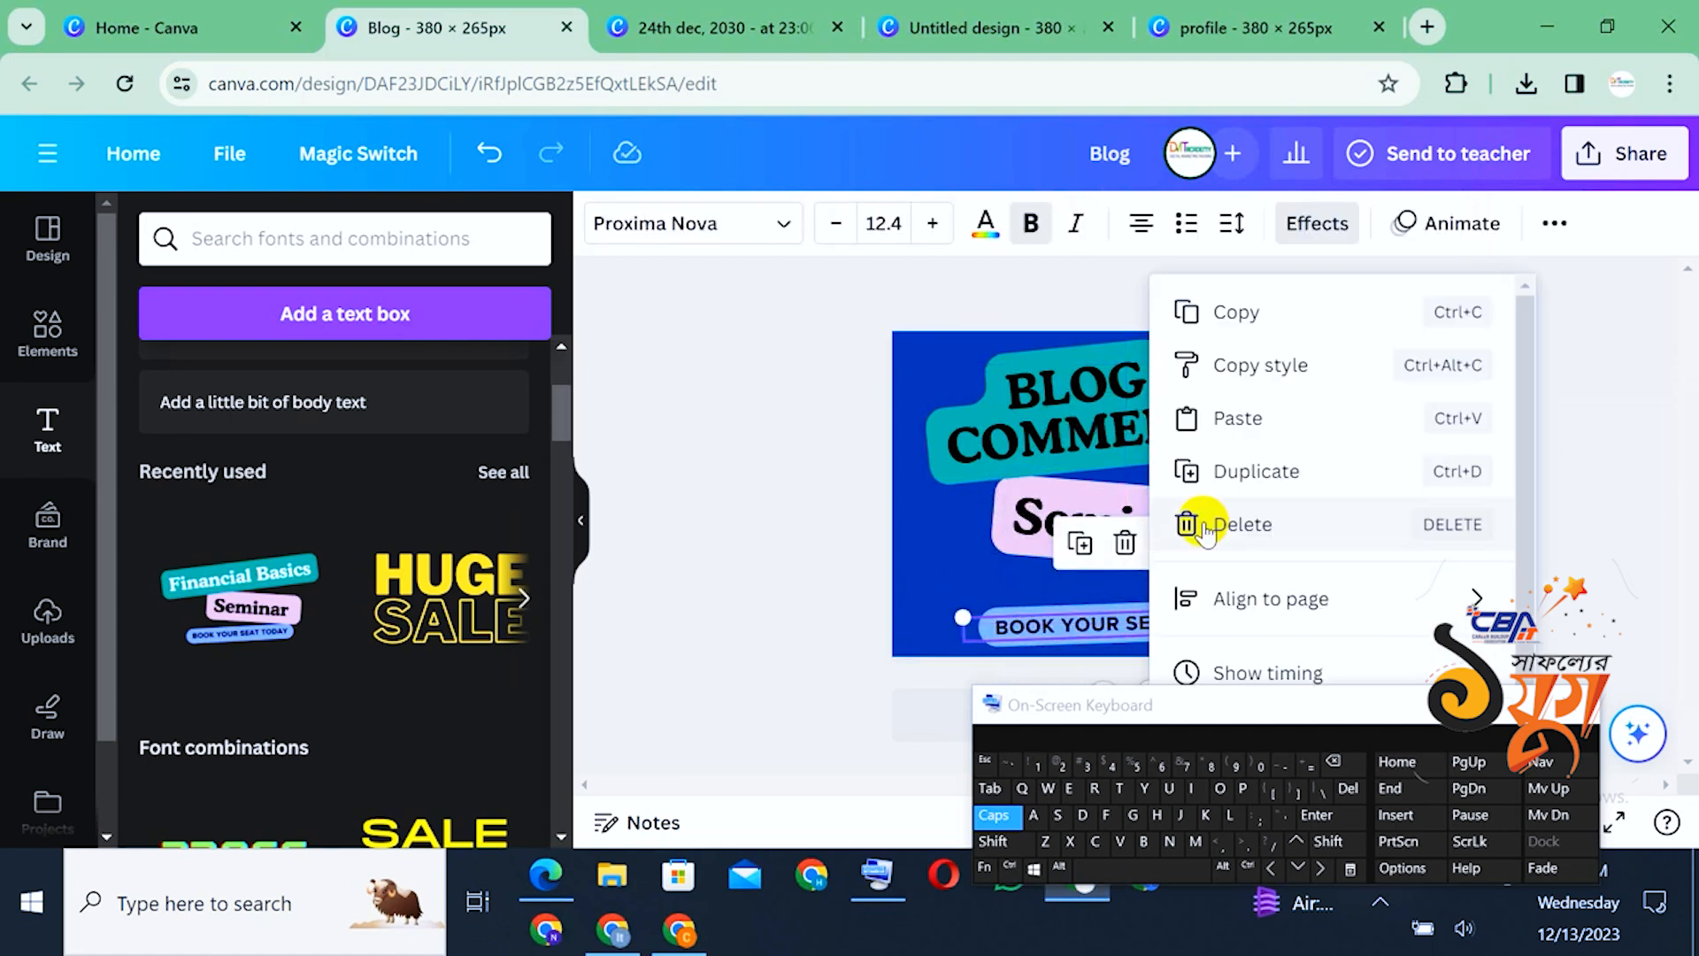
click(950, 502)
mouse_move(1074, 507)
mouse_down()
mouse_move(1106, 542)
mouse_move(1094, 518)
mouse_up()
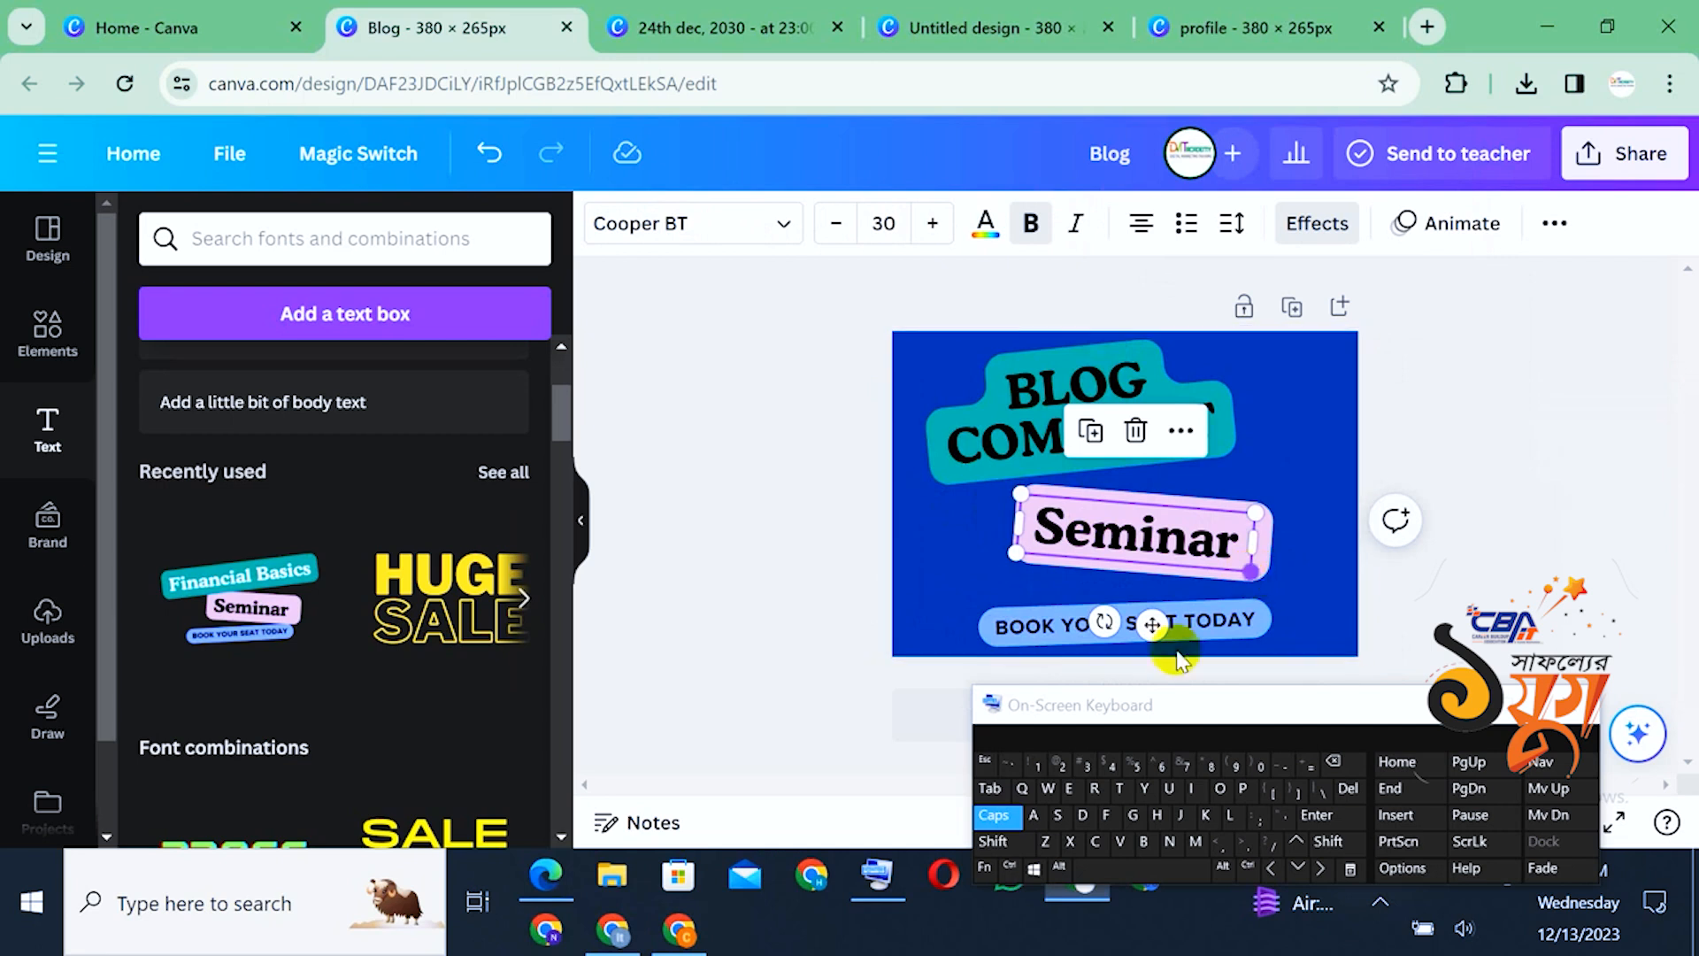
drag(1104, 622, 1226, 546)
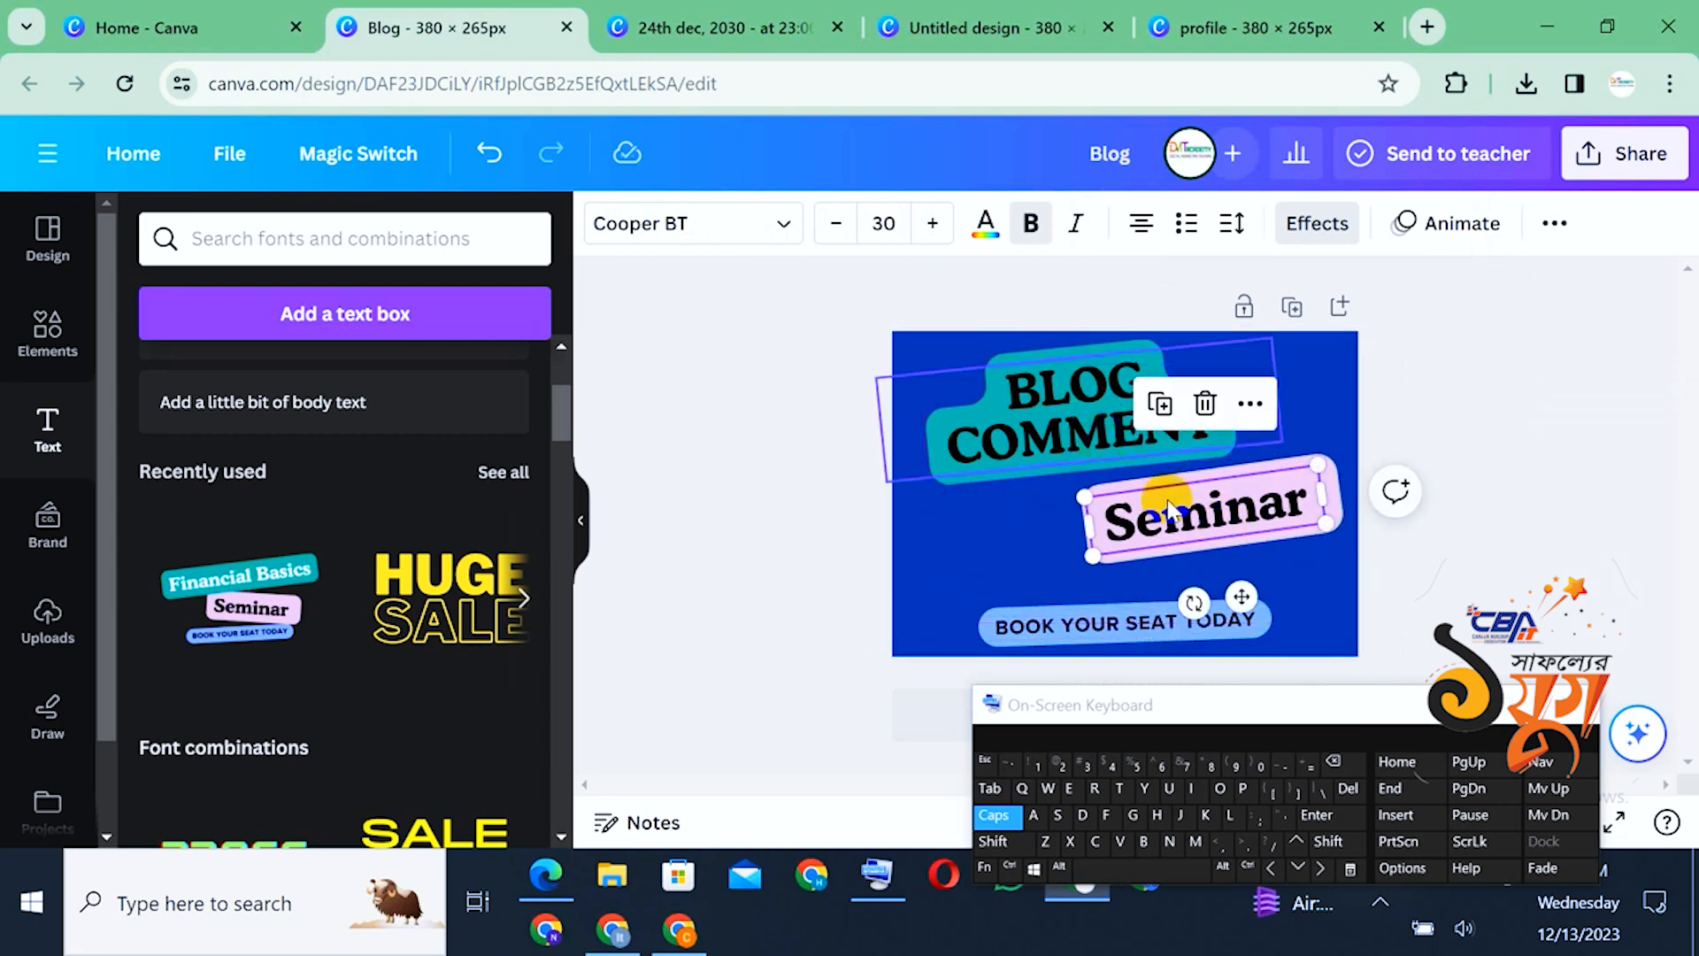
Replace the text "Seminar" in the pink label with "BACKLINK"
double_click(1228, 529)
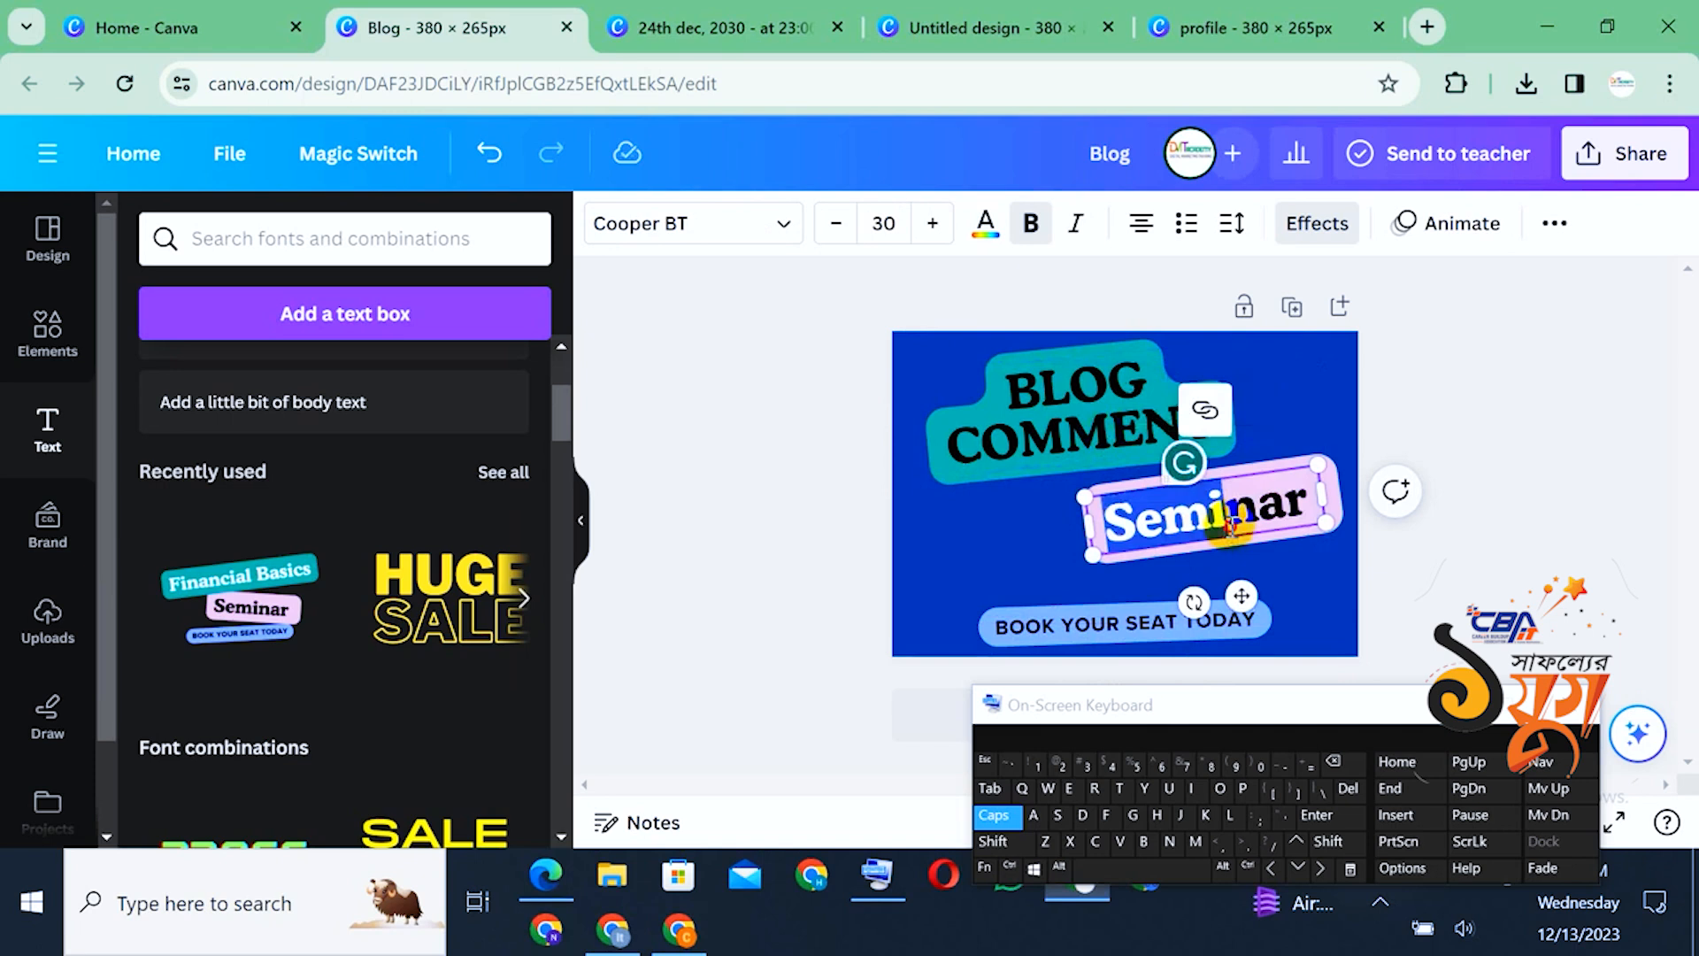
double_click(1227, 524)
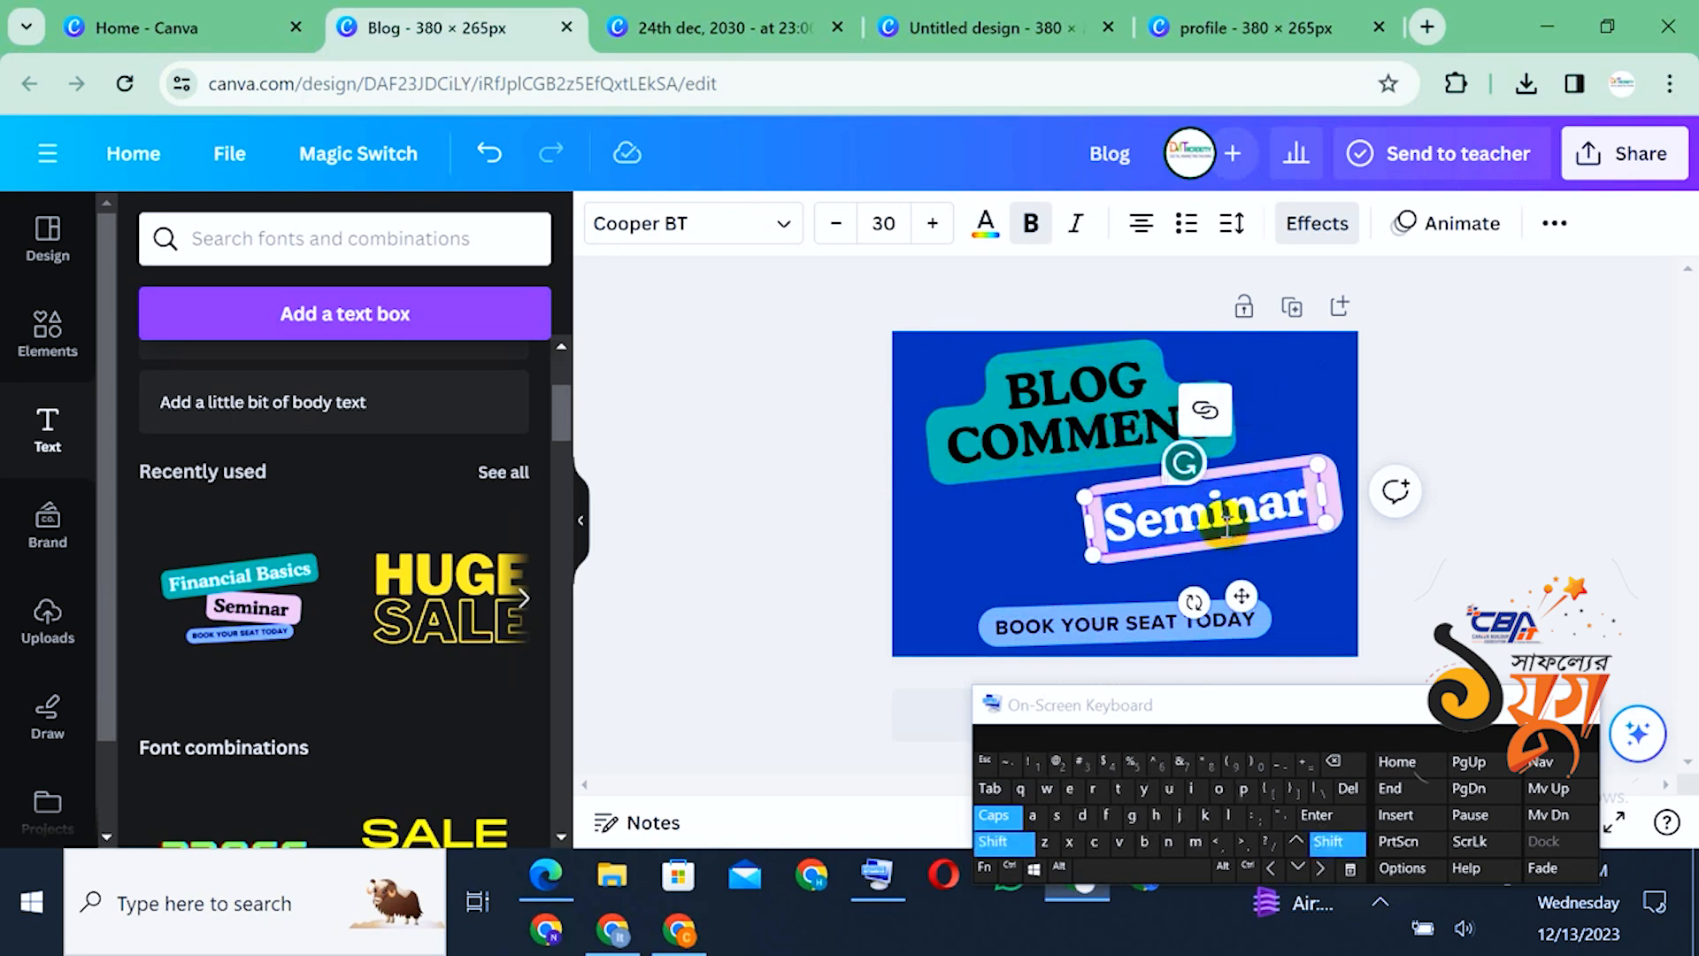
text(BA)
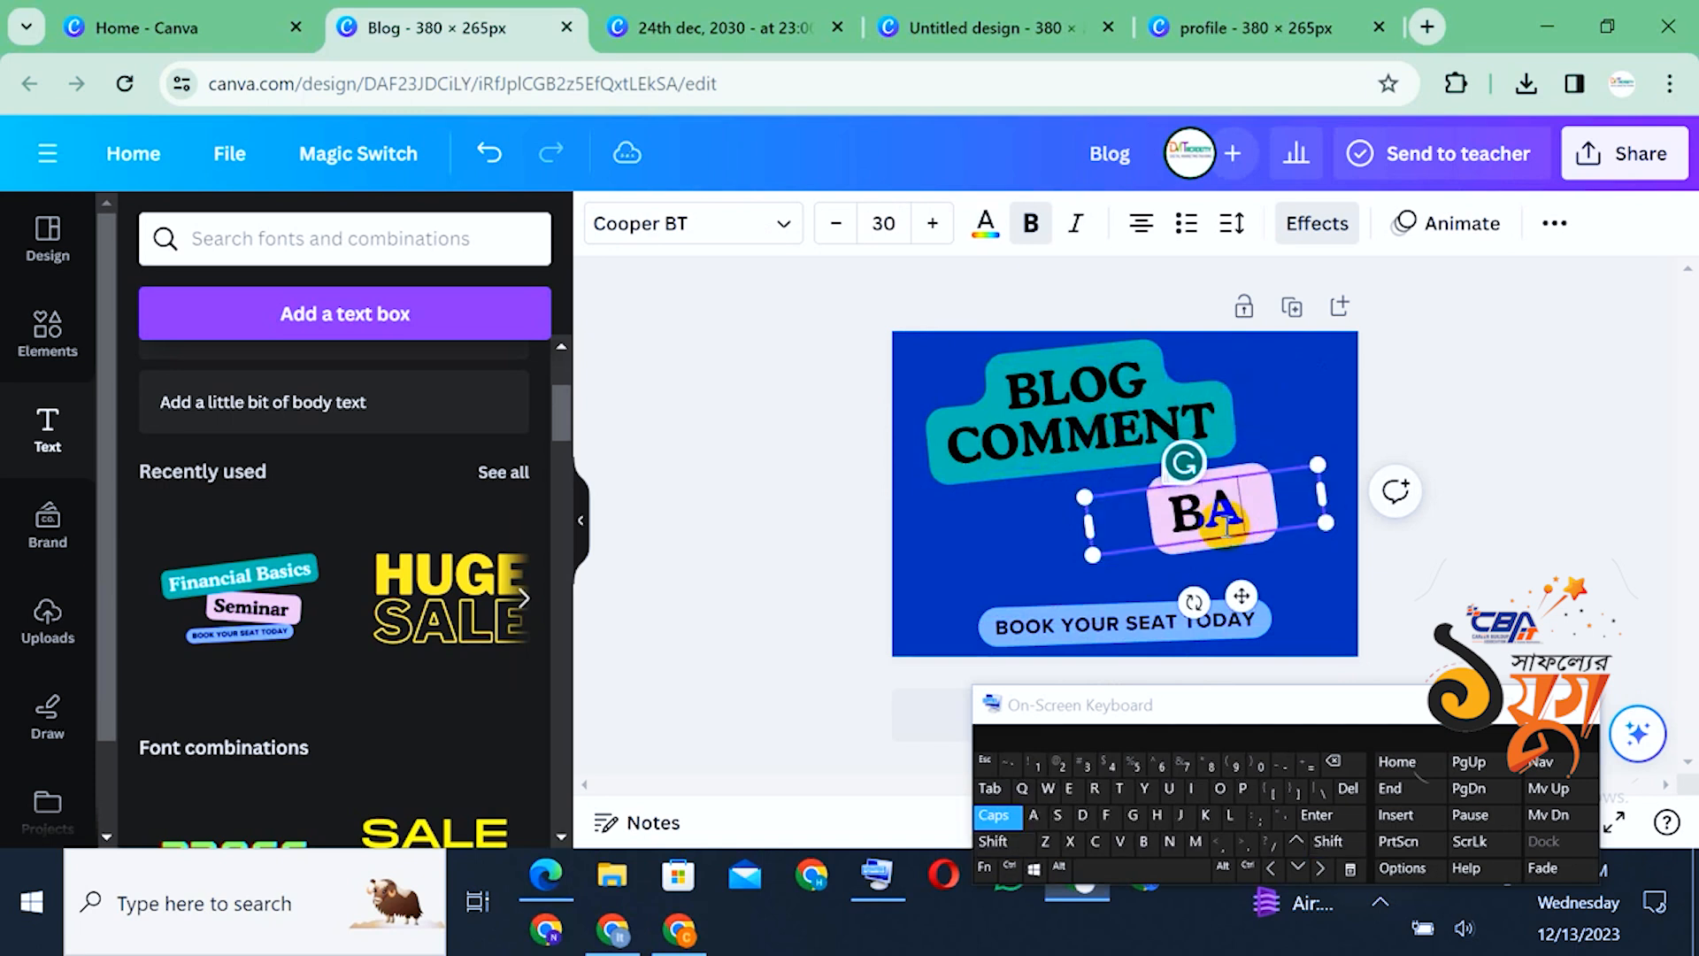
click(1096, 841)
text(KLINK)
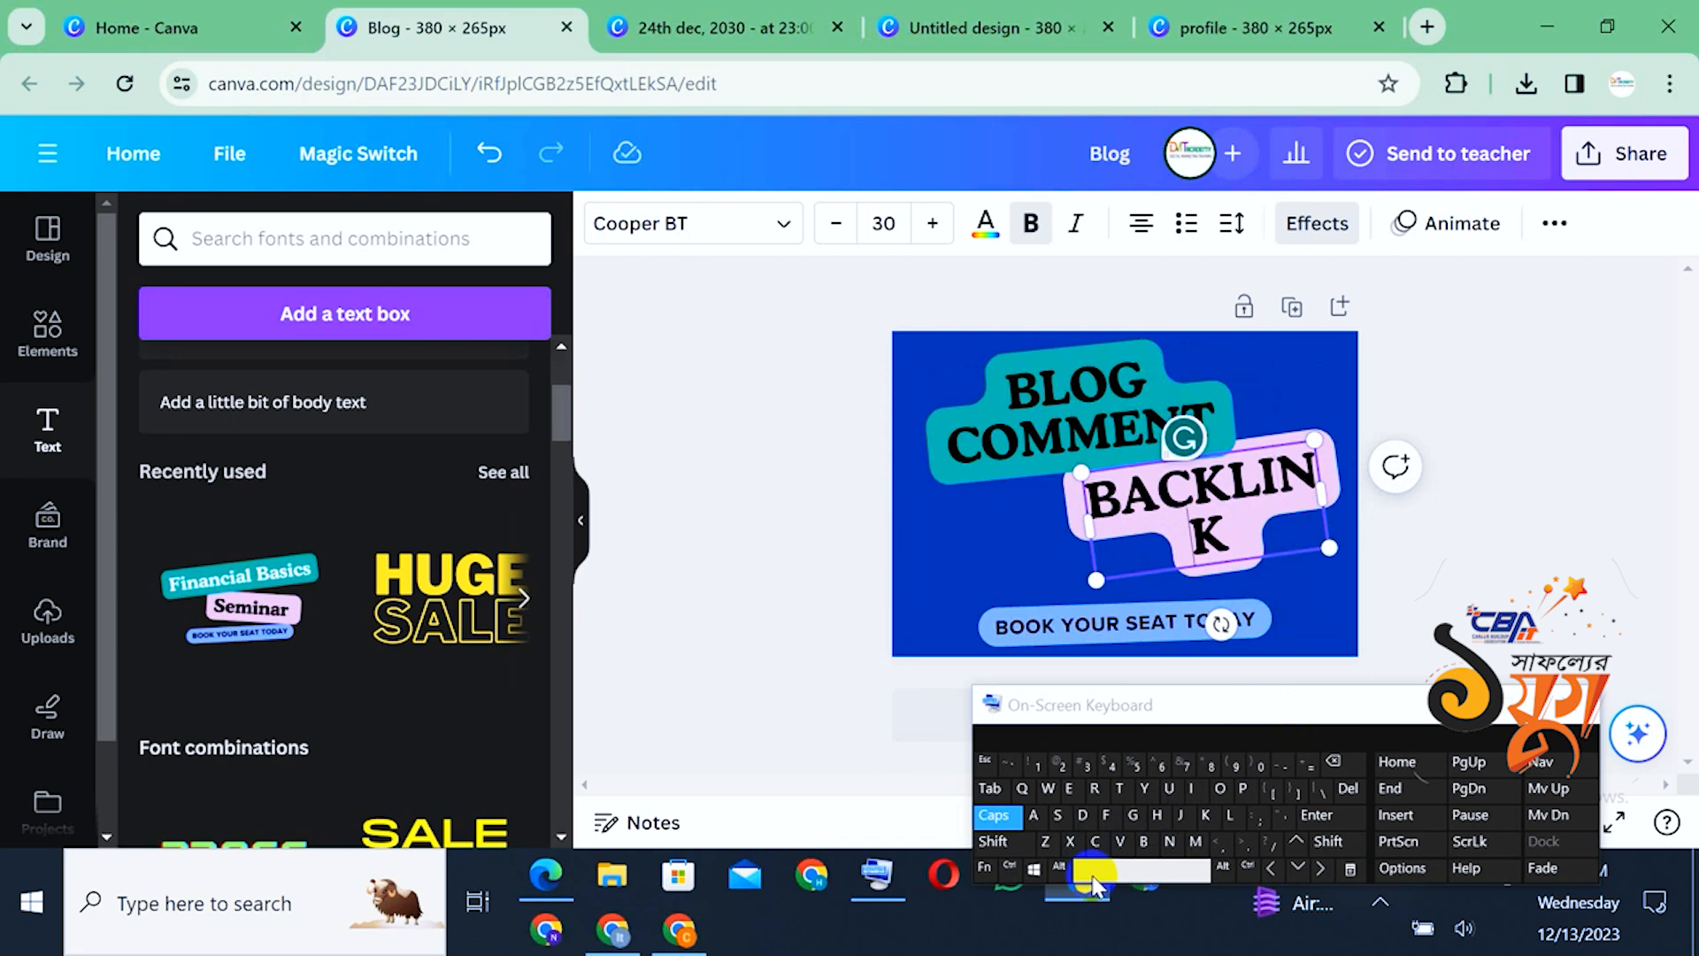
key(BackSpace)
key(BackSpace)
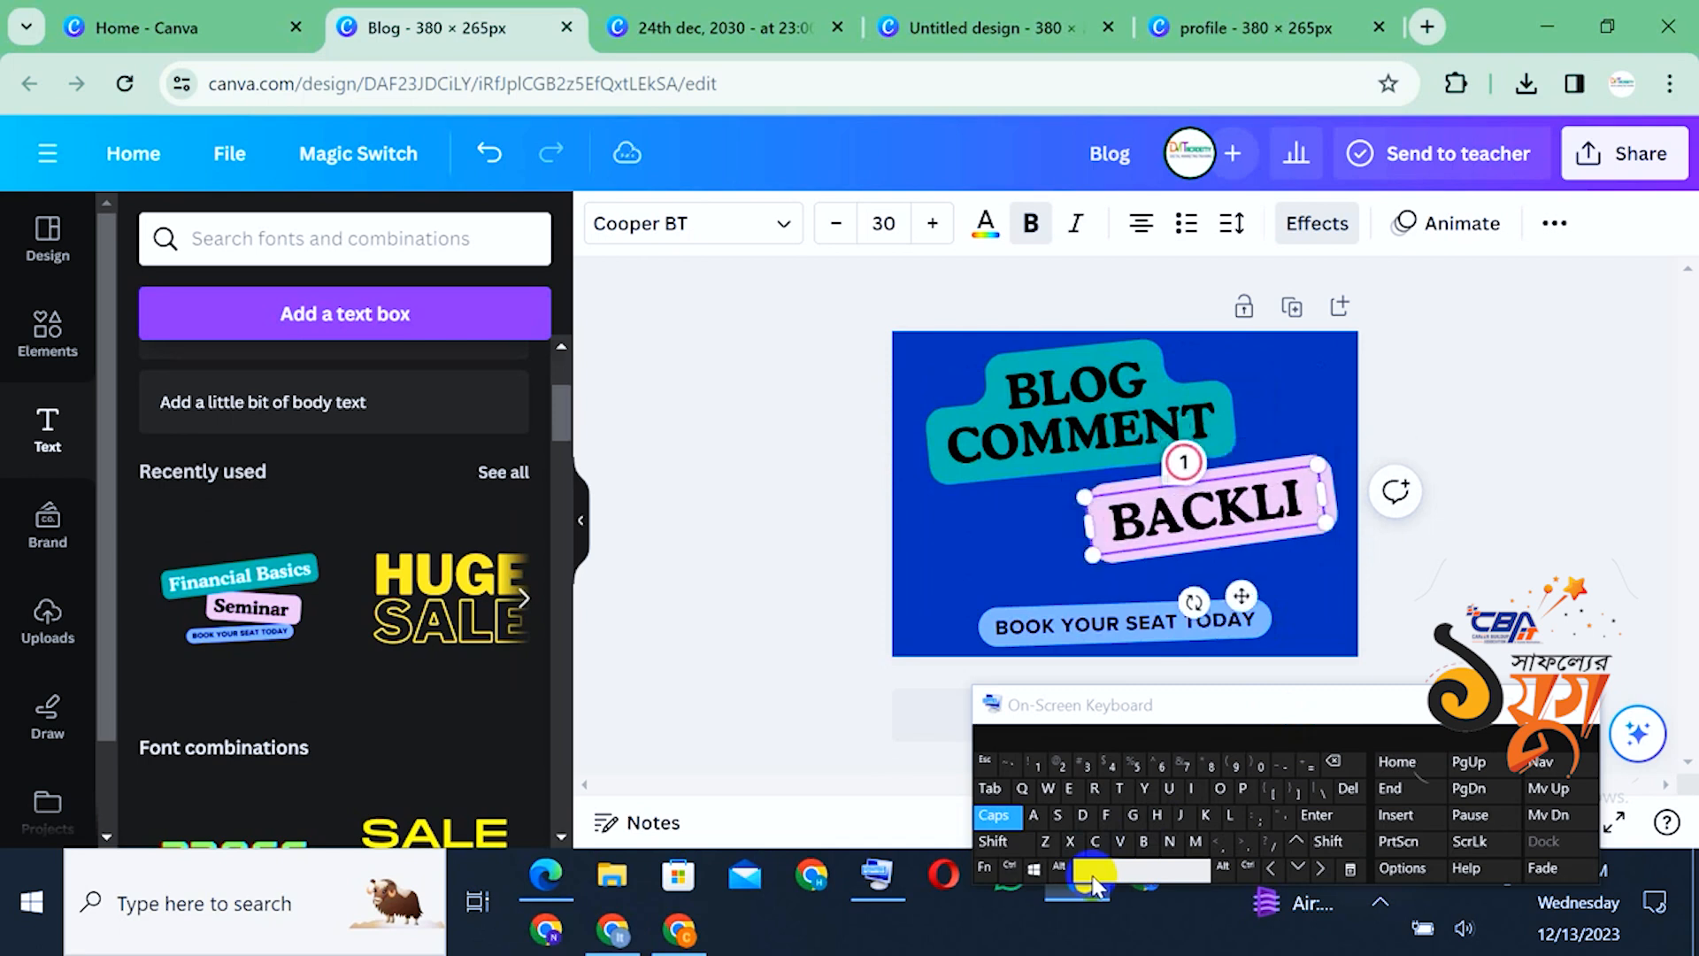
text(NK)
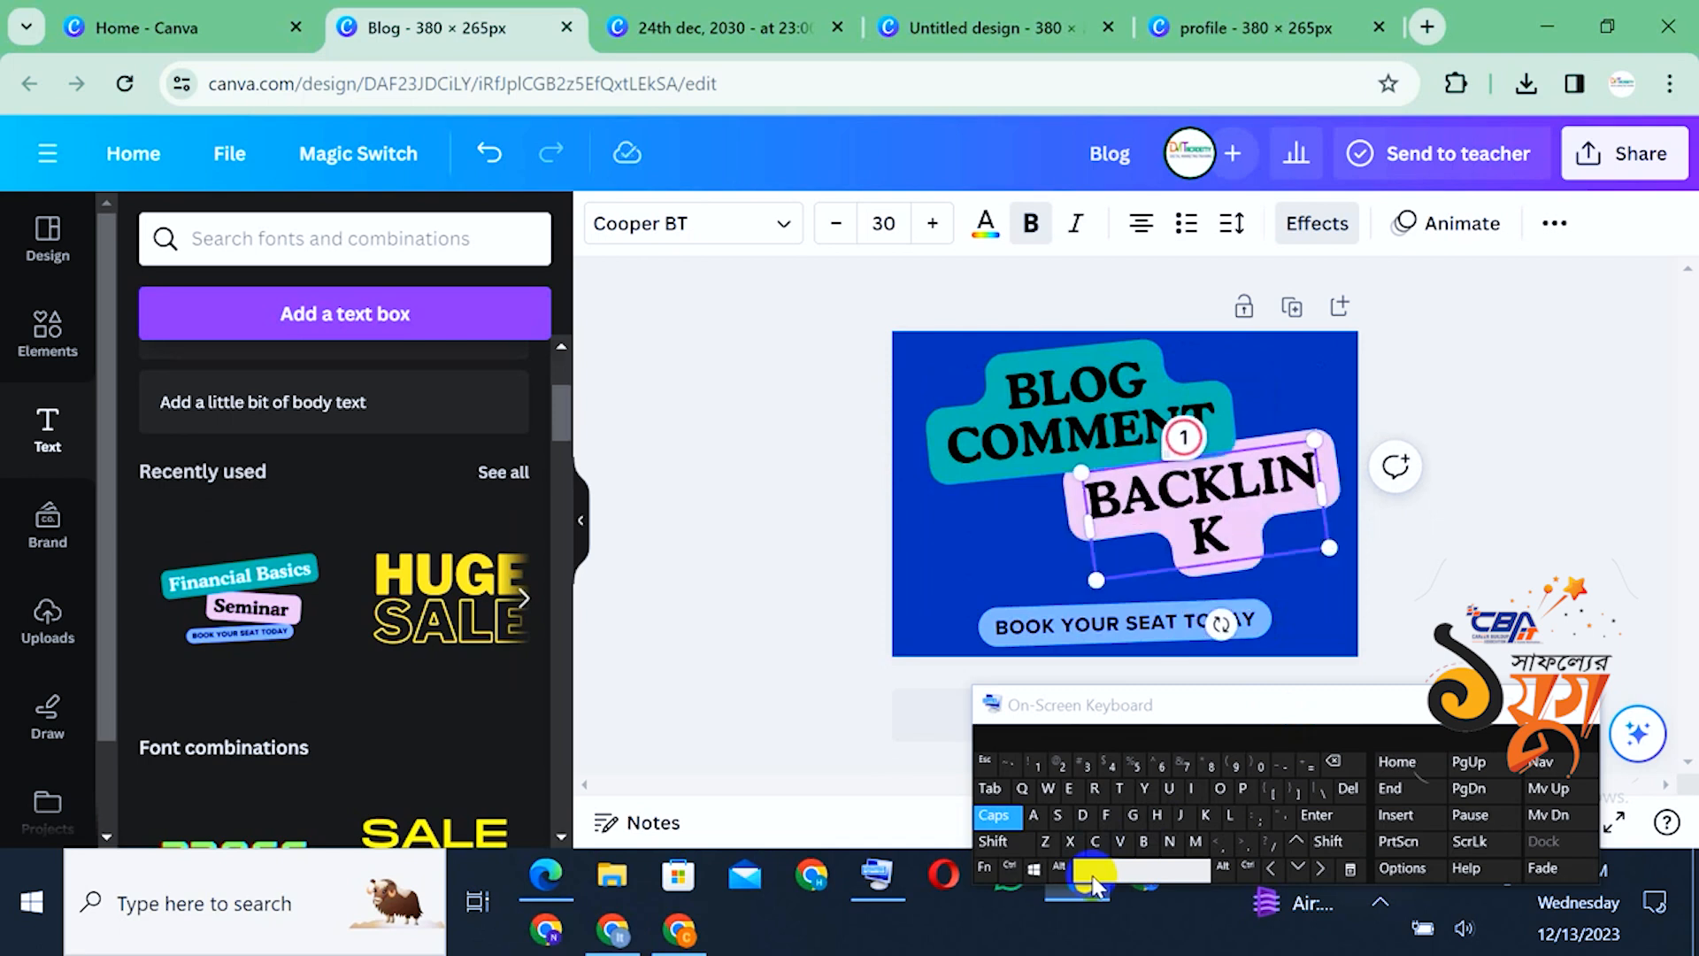
Reduce the "BACKLINK" label's font size to 25 so the word fits on one line
click(832, 223)
click(829, 223)
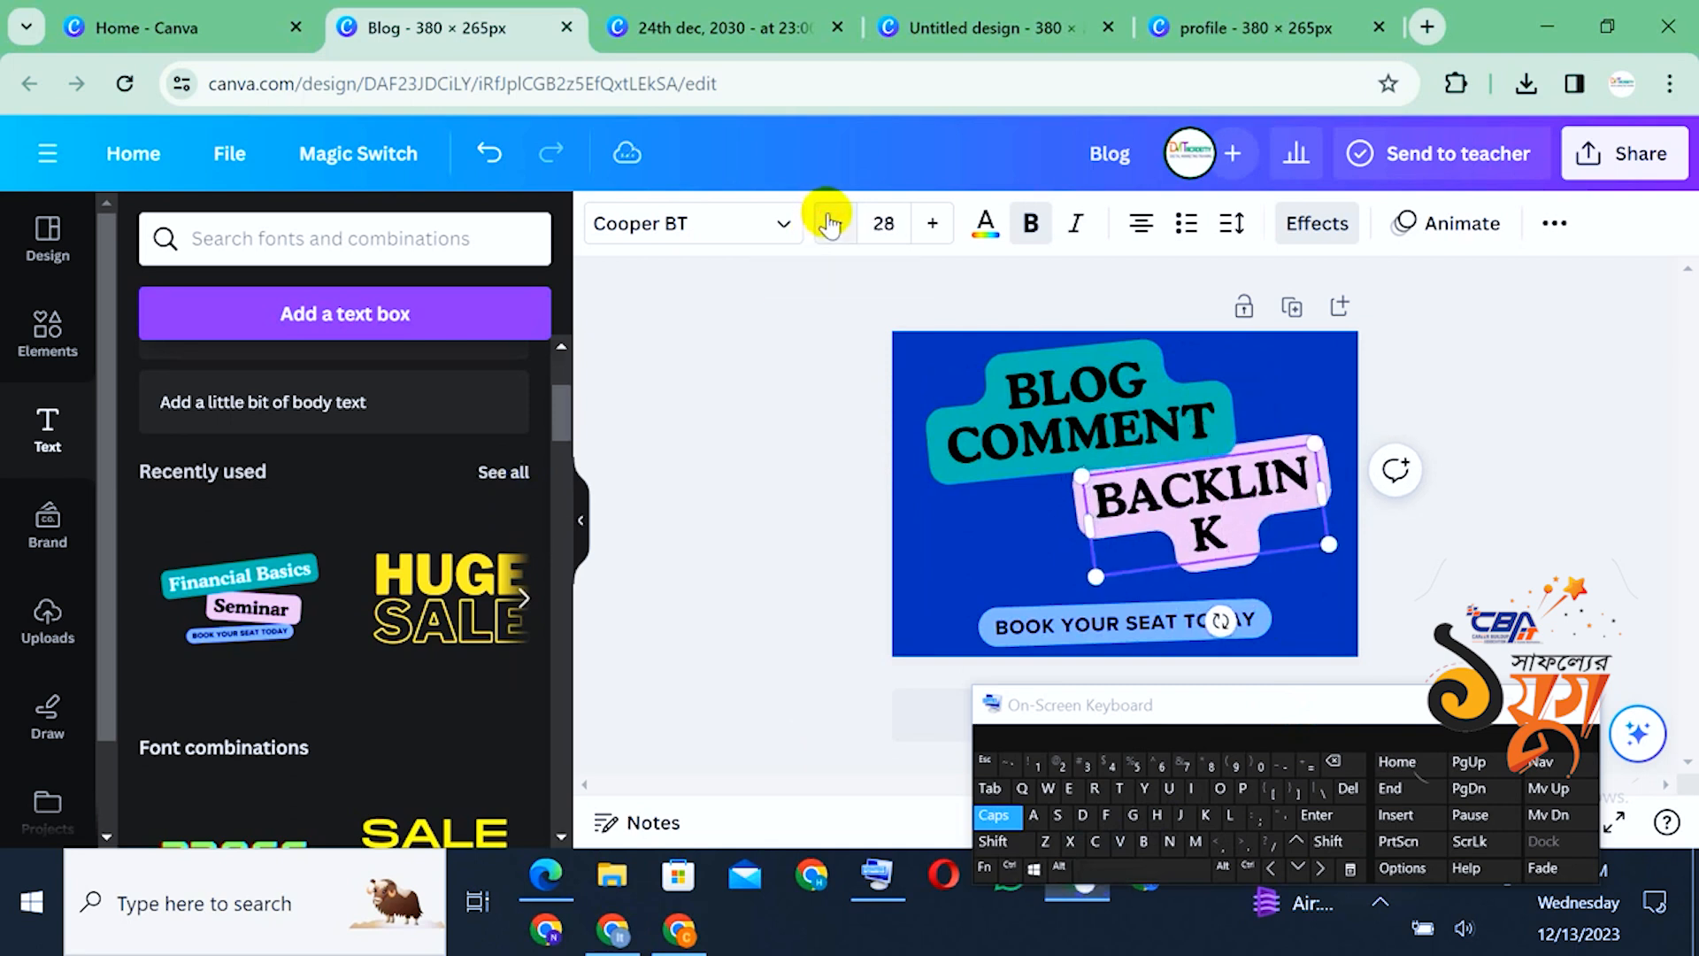
click(829, 223)
click(829, 223)
click(829, 223)
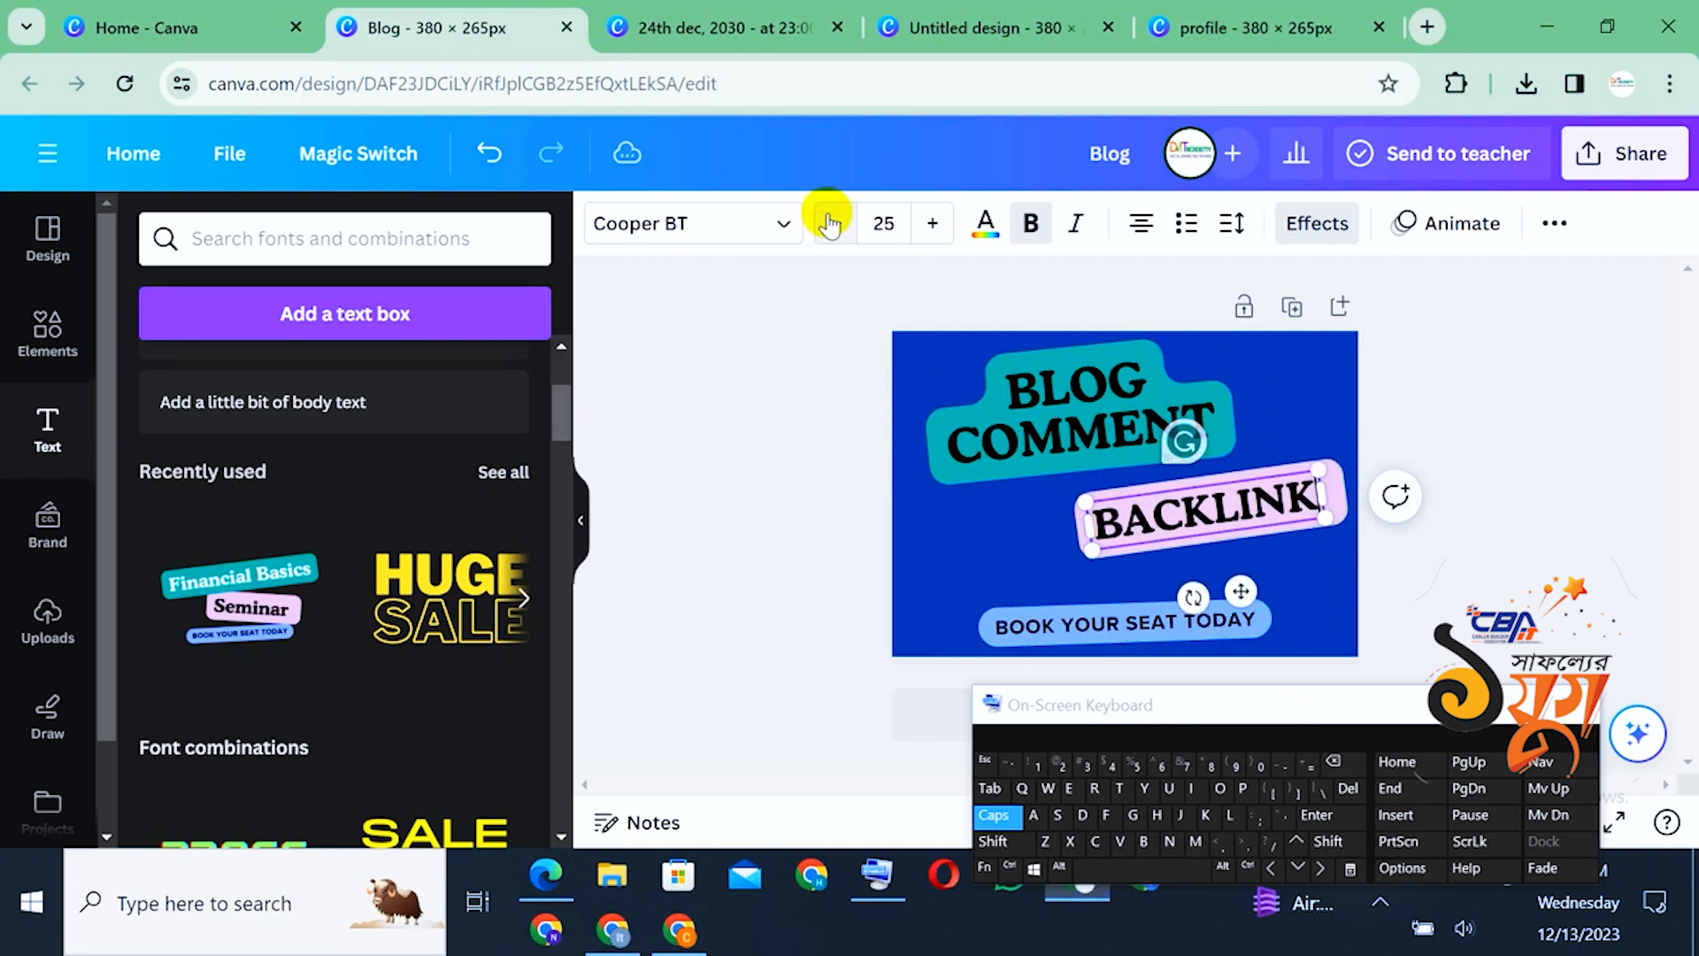
click(1442, 553)
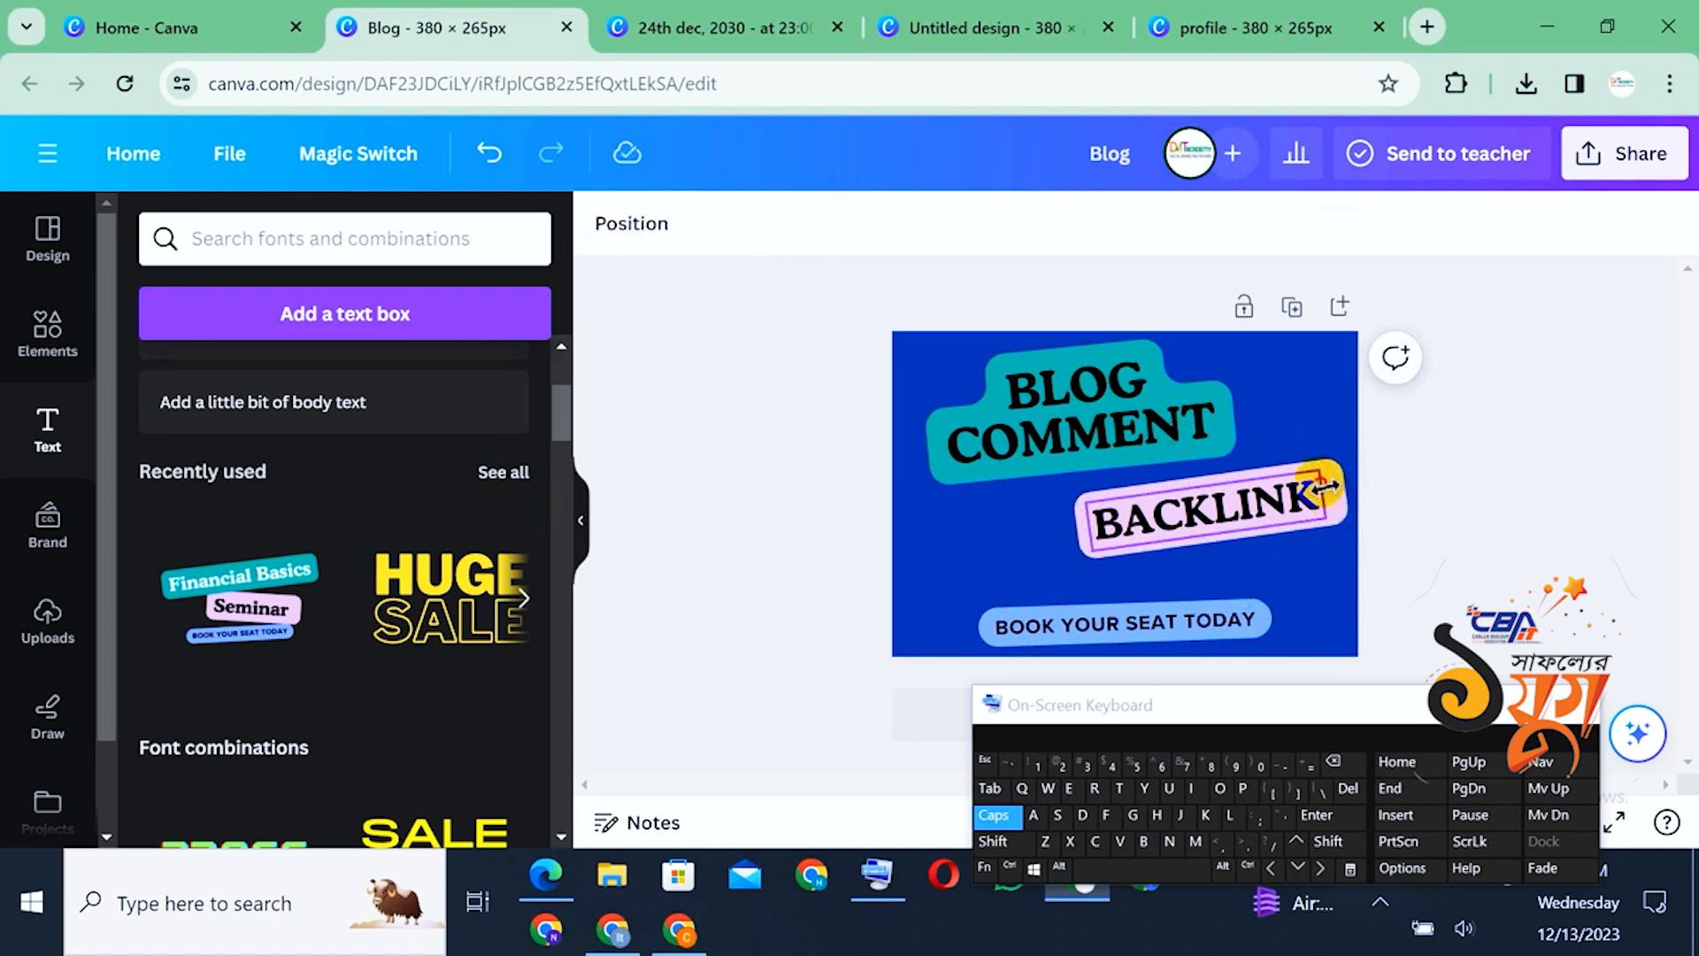
Replace the text "BOOK YOUR SEAT TODAY" in the light-blue label with "HIGH DA WEB"
click(1325, 487)
click(1451, 593)
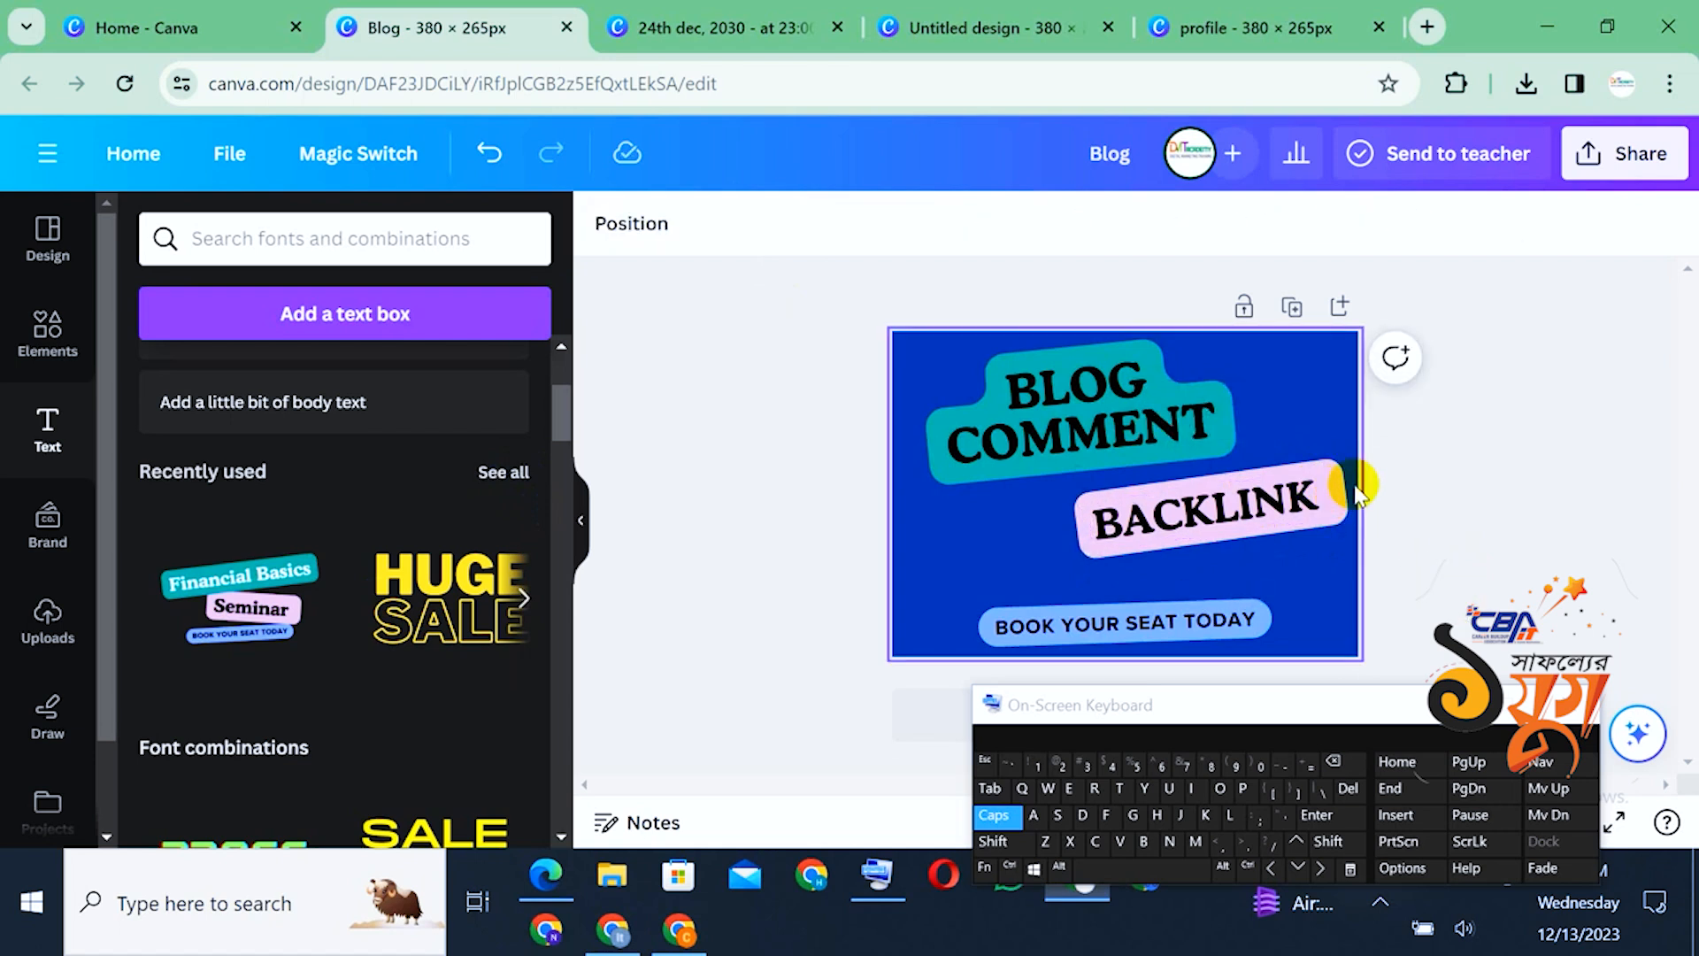
click(1138, 619)
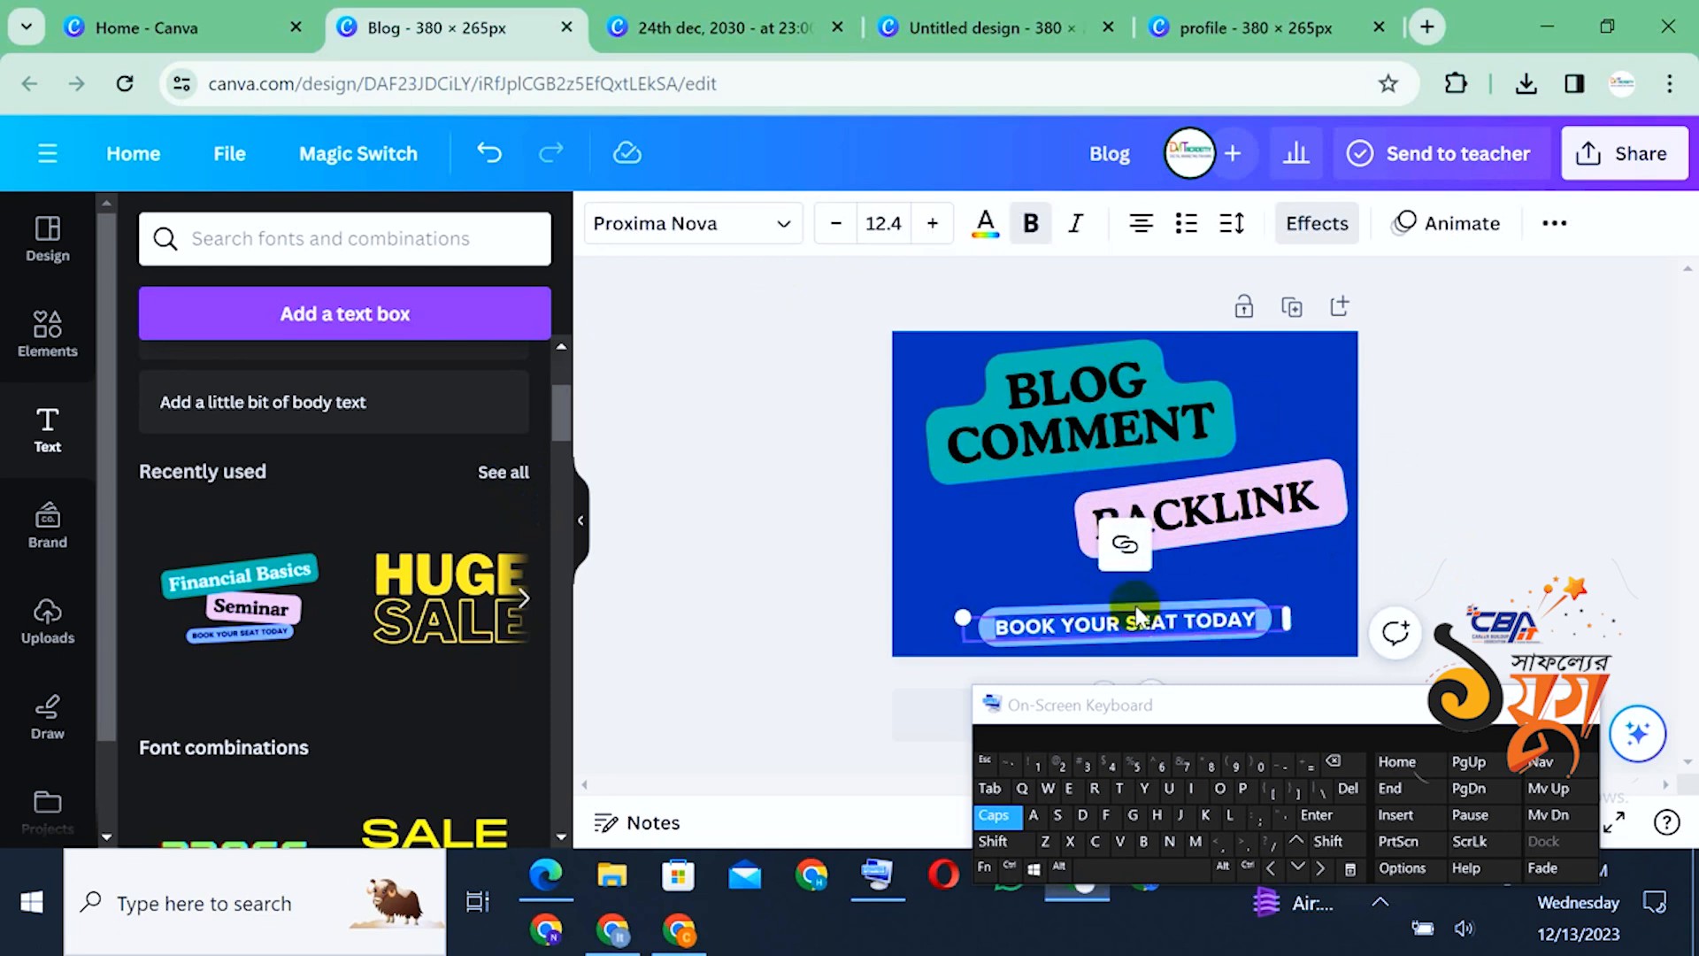
text(HIG)
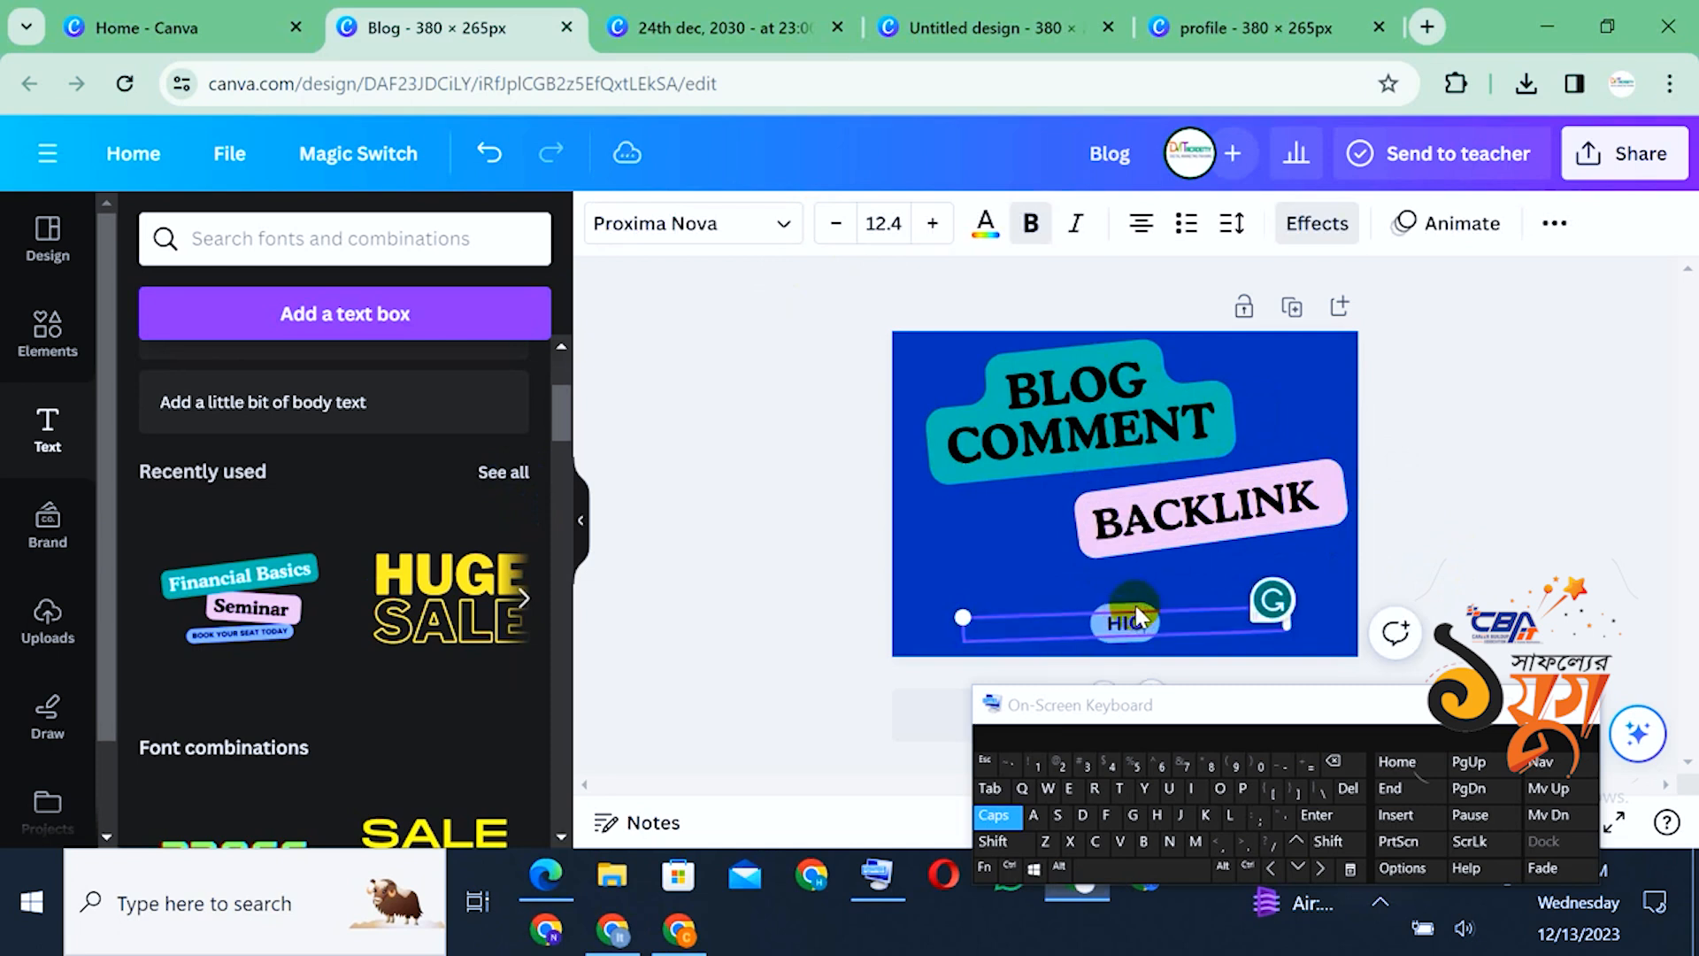
text(H DA)
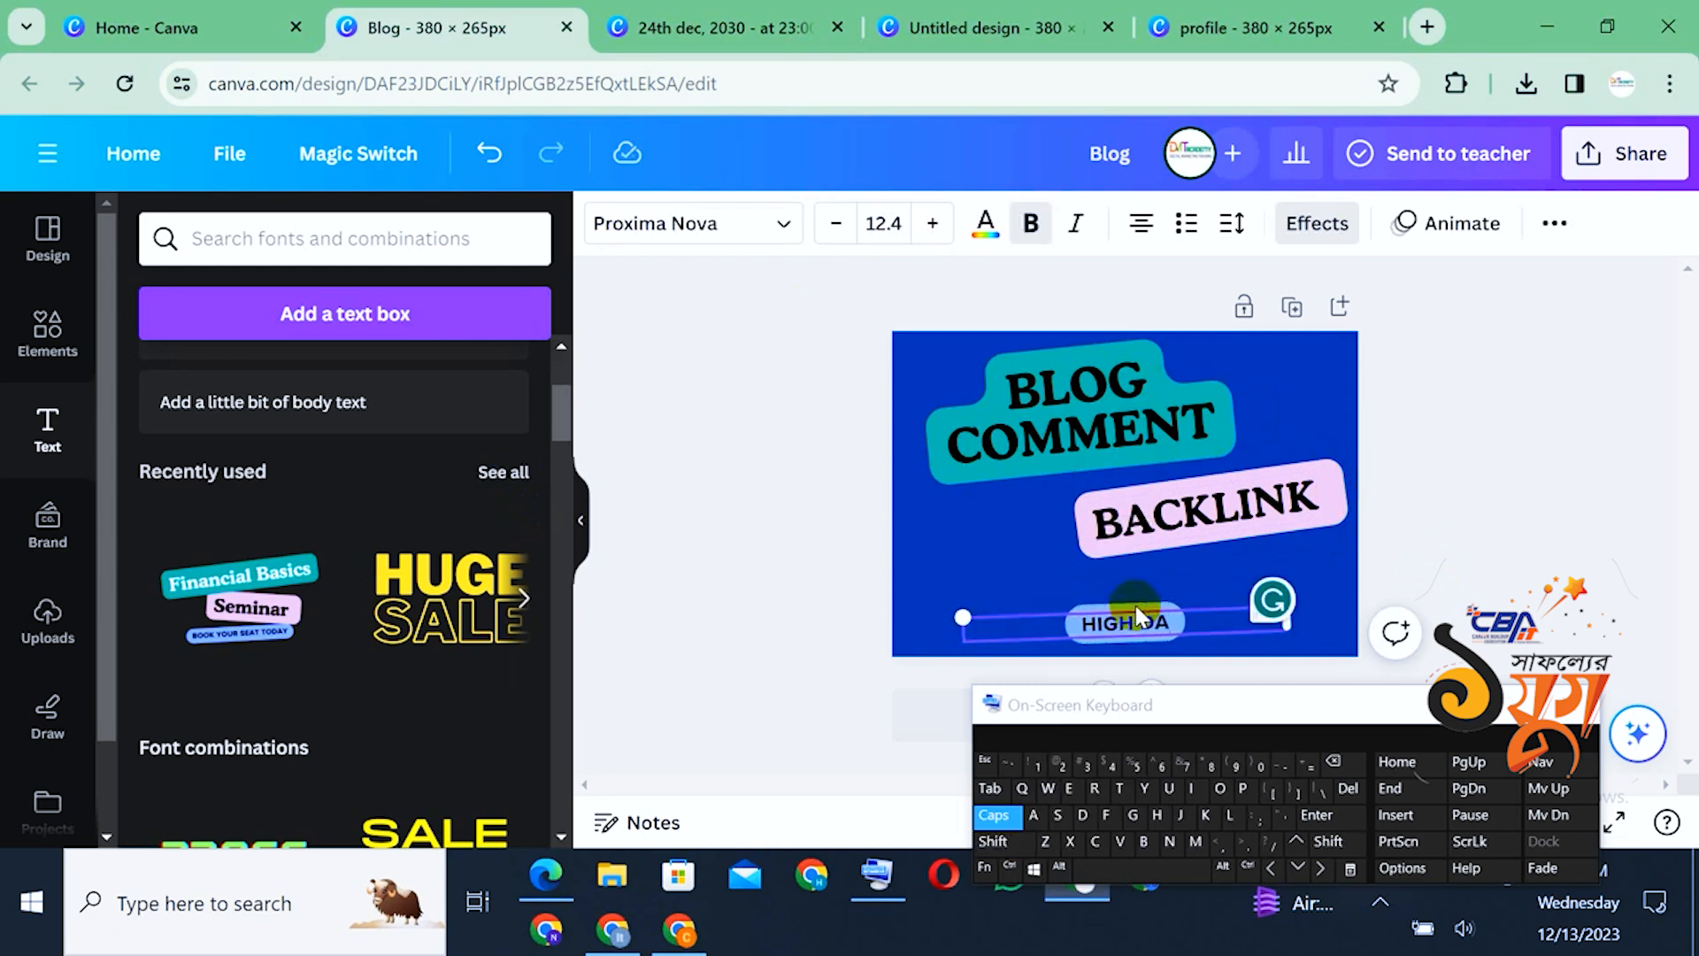
text( WEB)
click(1196, 352)
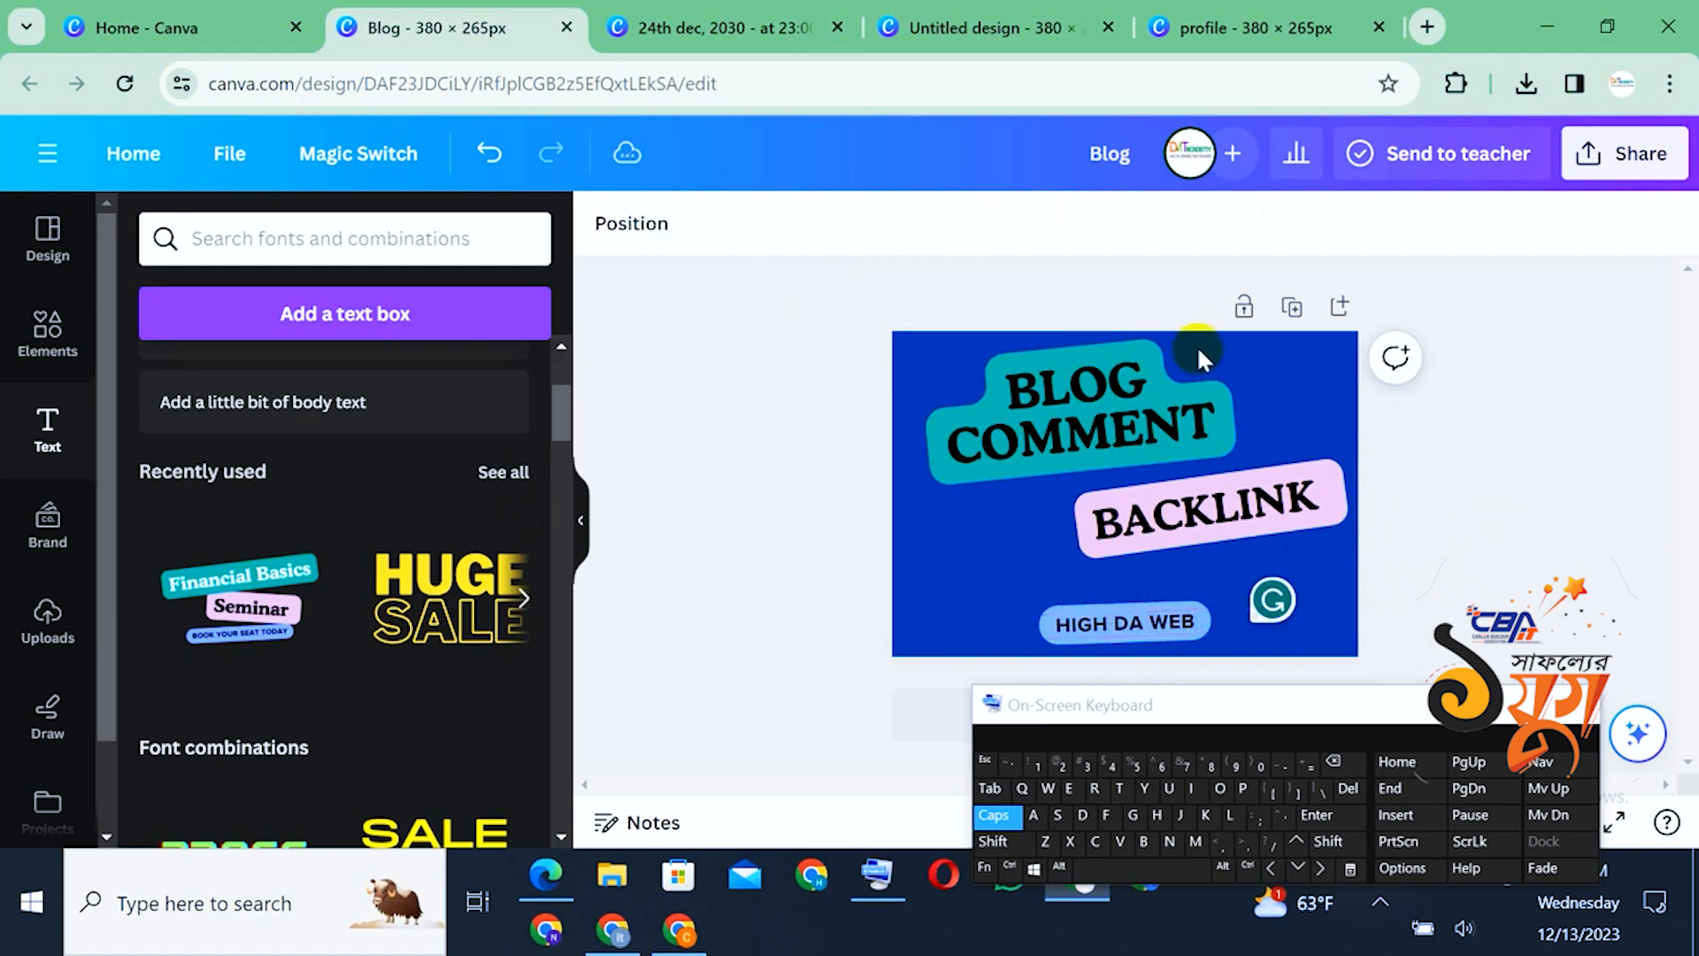
Nudge the "BLOG COMMENT" headline slightly up and to the left on the page
click(1225, 418)
click(1448, 446)
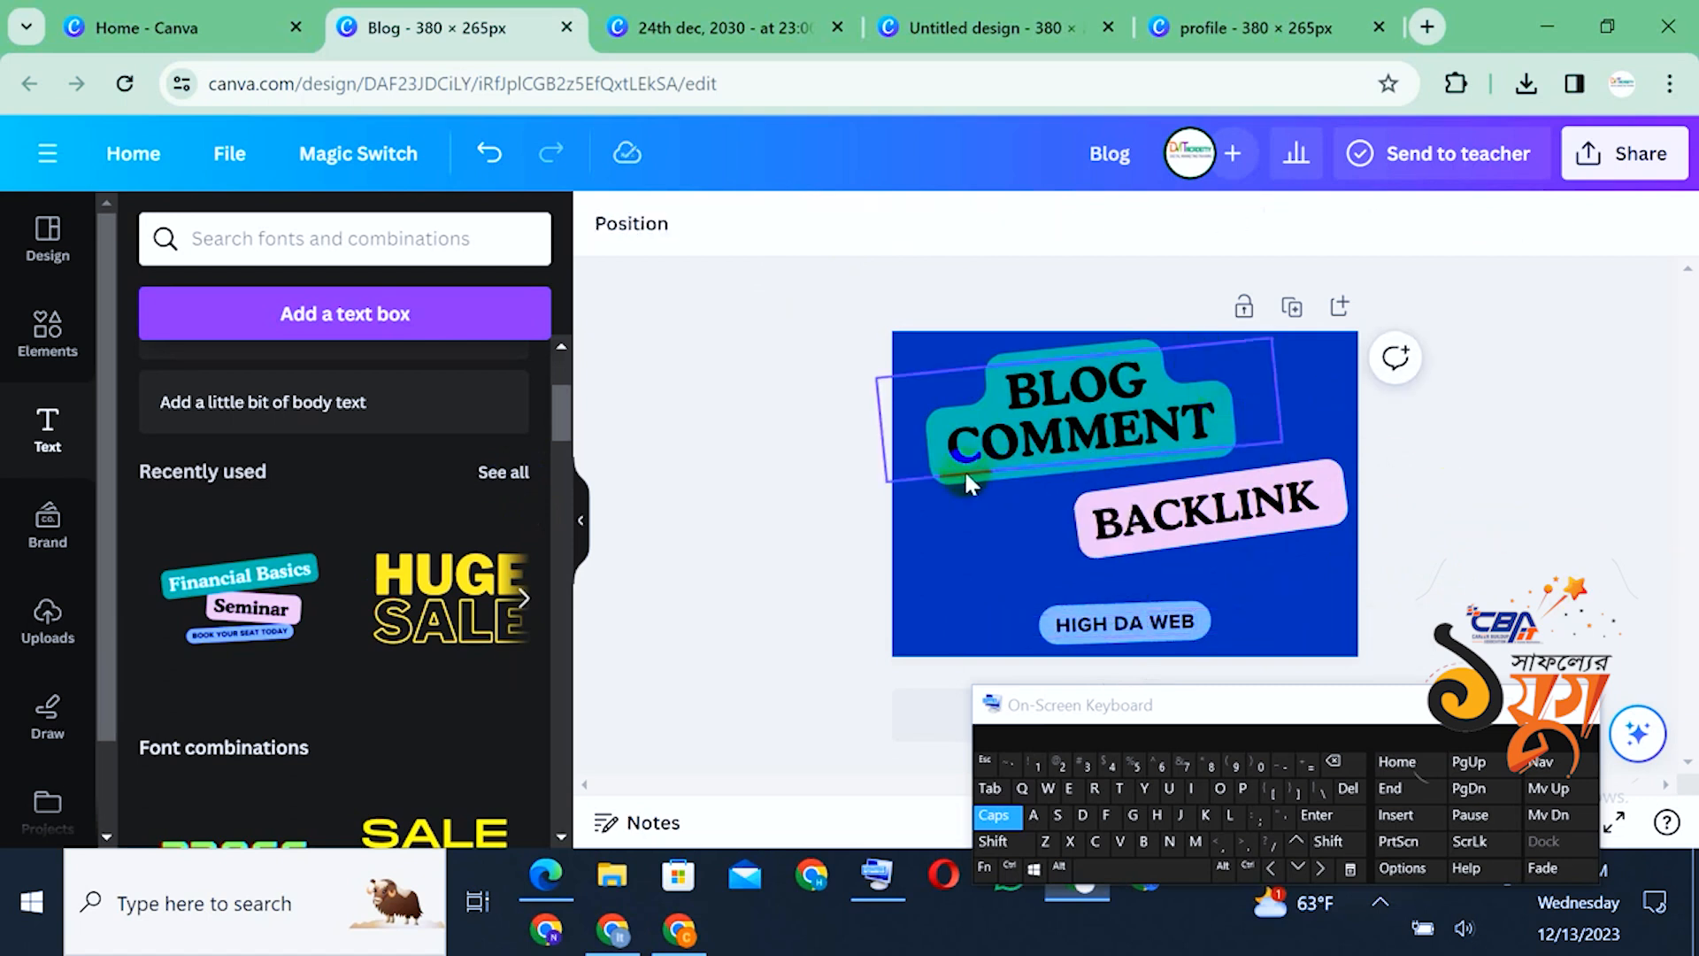
click(1007, 444)
drag(1006, 444, 1006, 437)
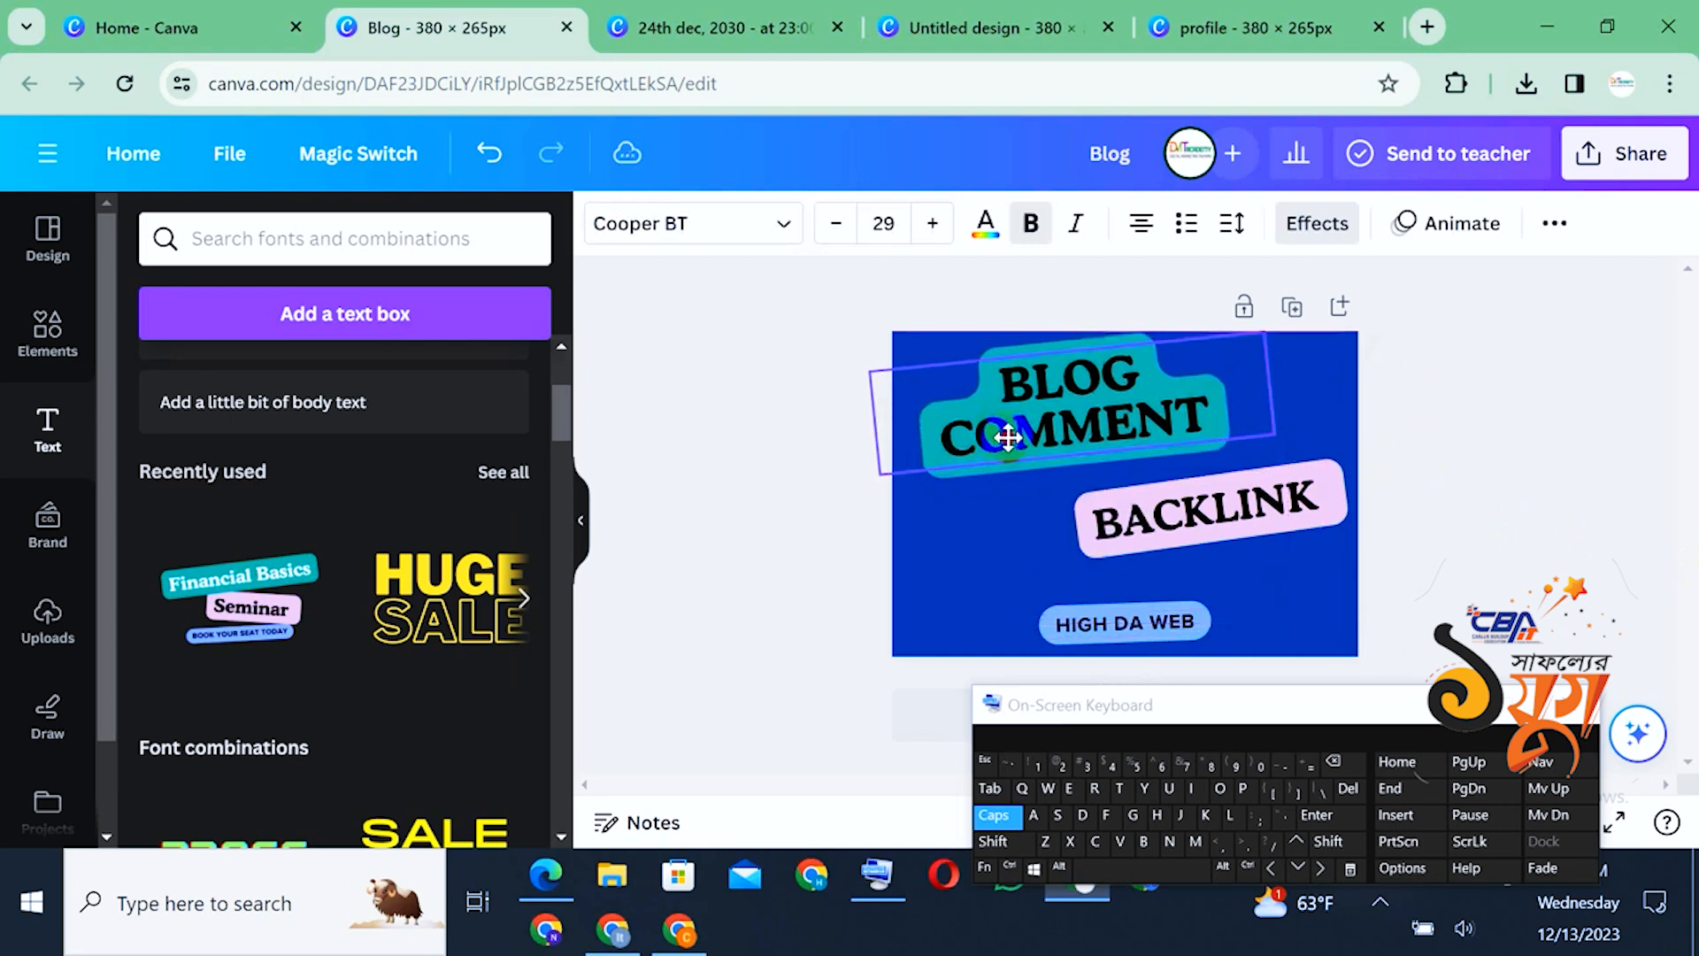
click(1439, 507)
Move the "HIGH DA WEB" label right and slightly up so it sits beneath the "BACKLINK" label
click(1329, 497)
click(1535, 547)
drag(1077, 619, 1221, 589)
click(1562, 430)
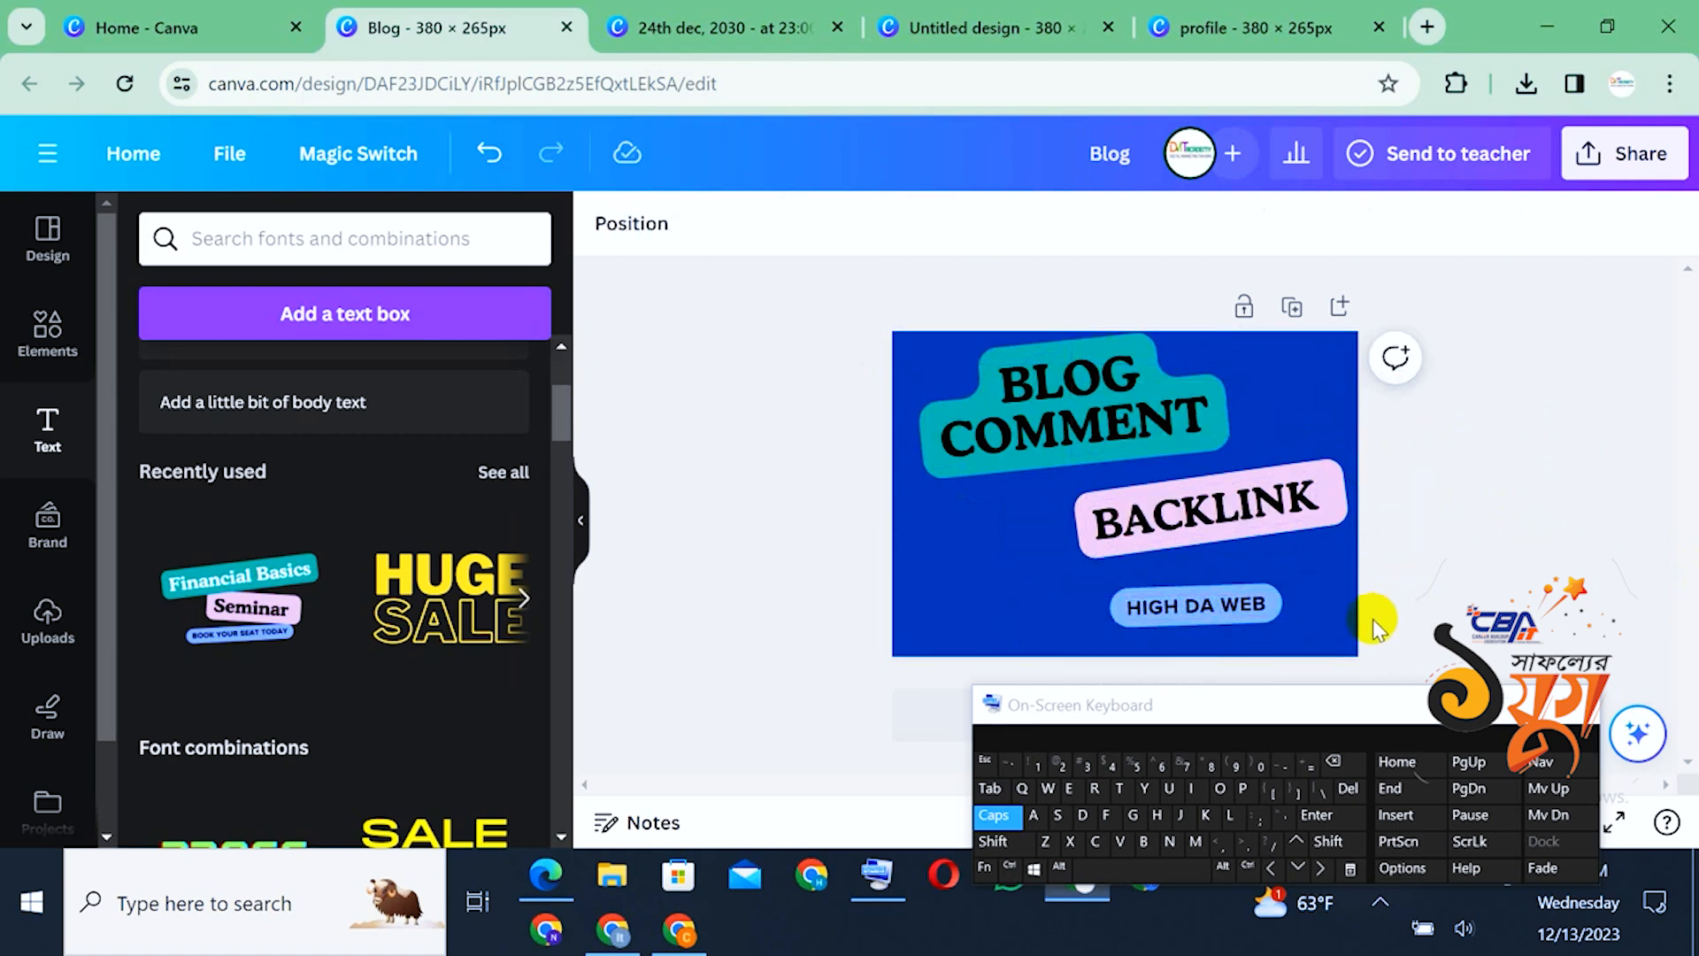
Return to the home page and open the recent "sale" design to view it as an example
click(62, 7)
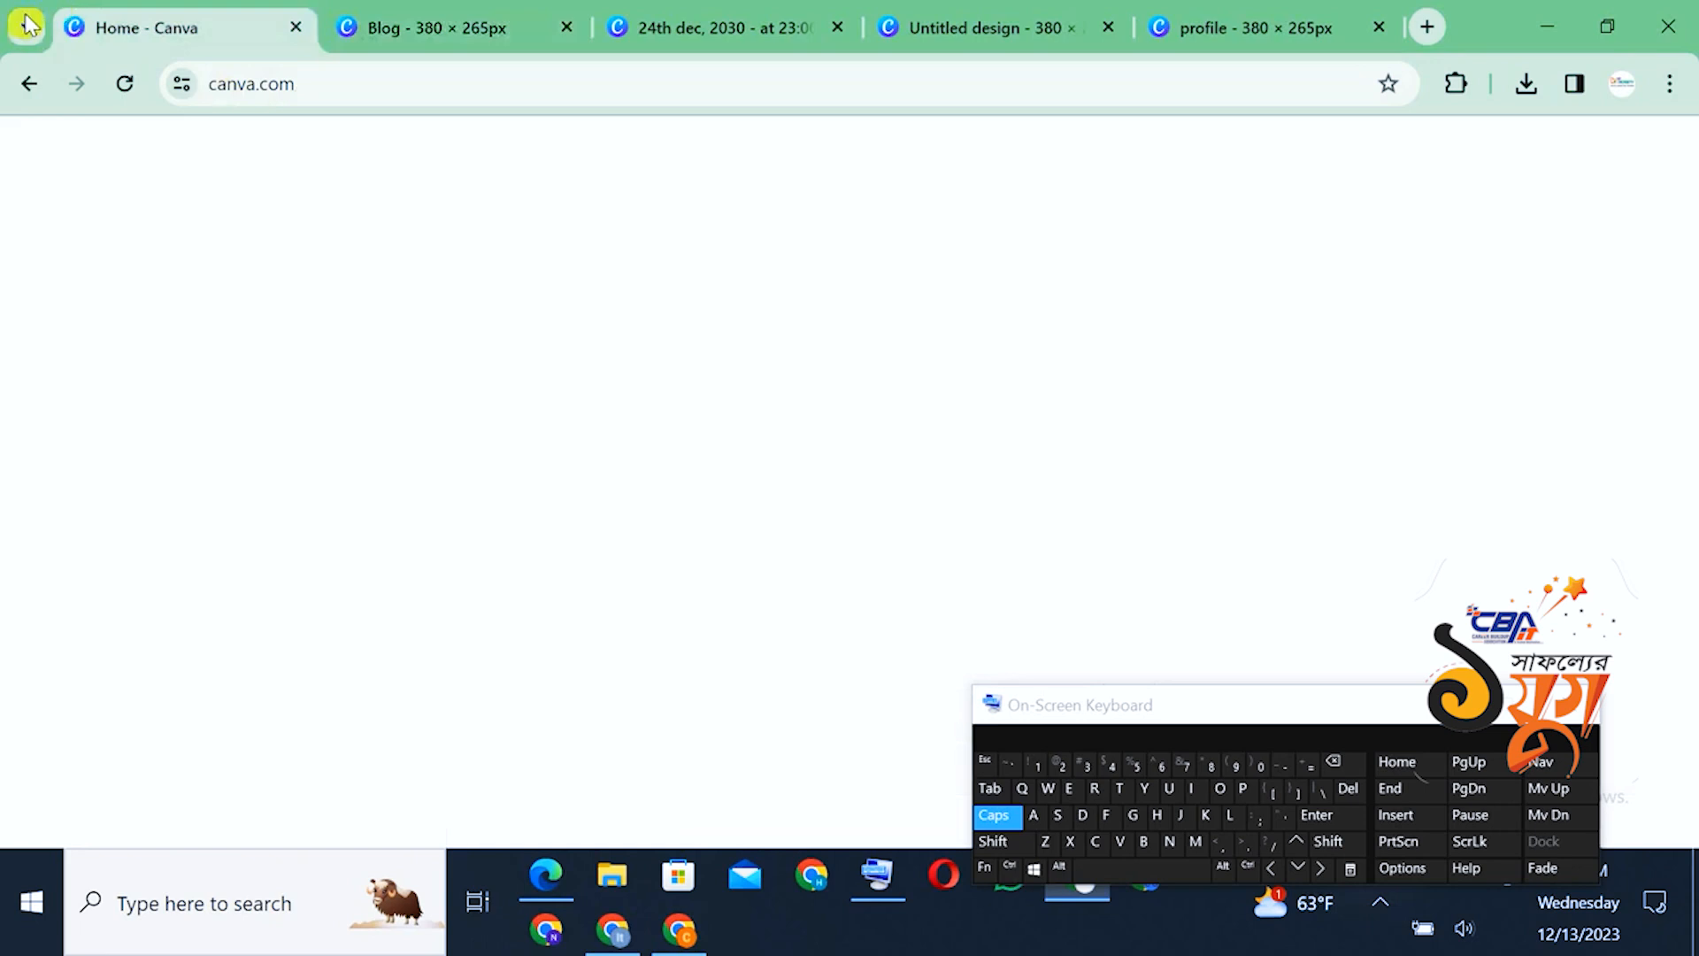
scroll(1672, 566, down, 3)
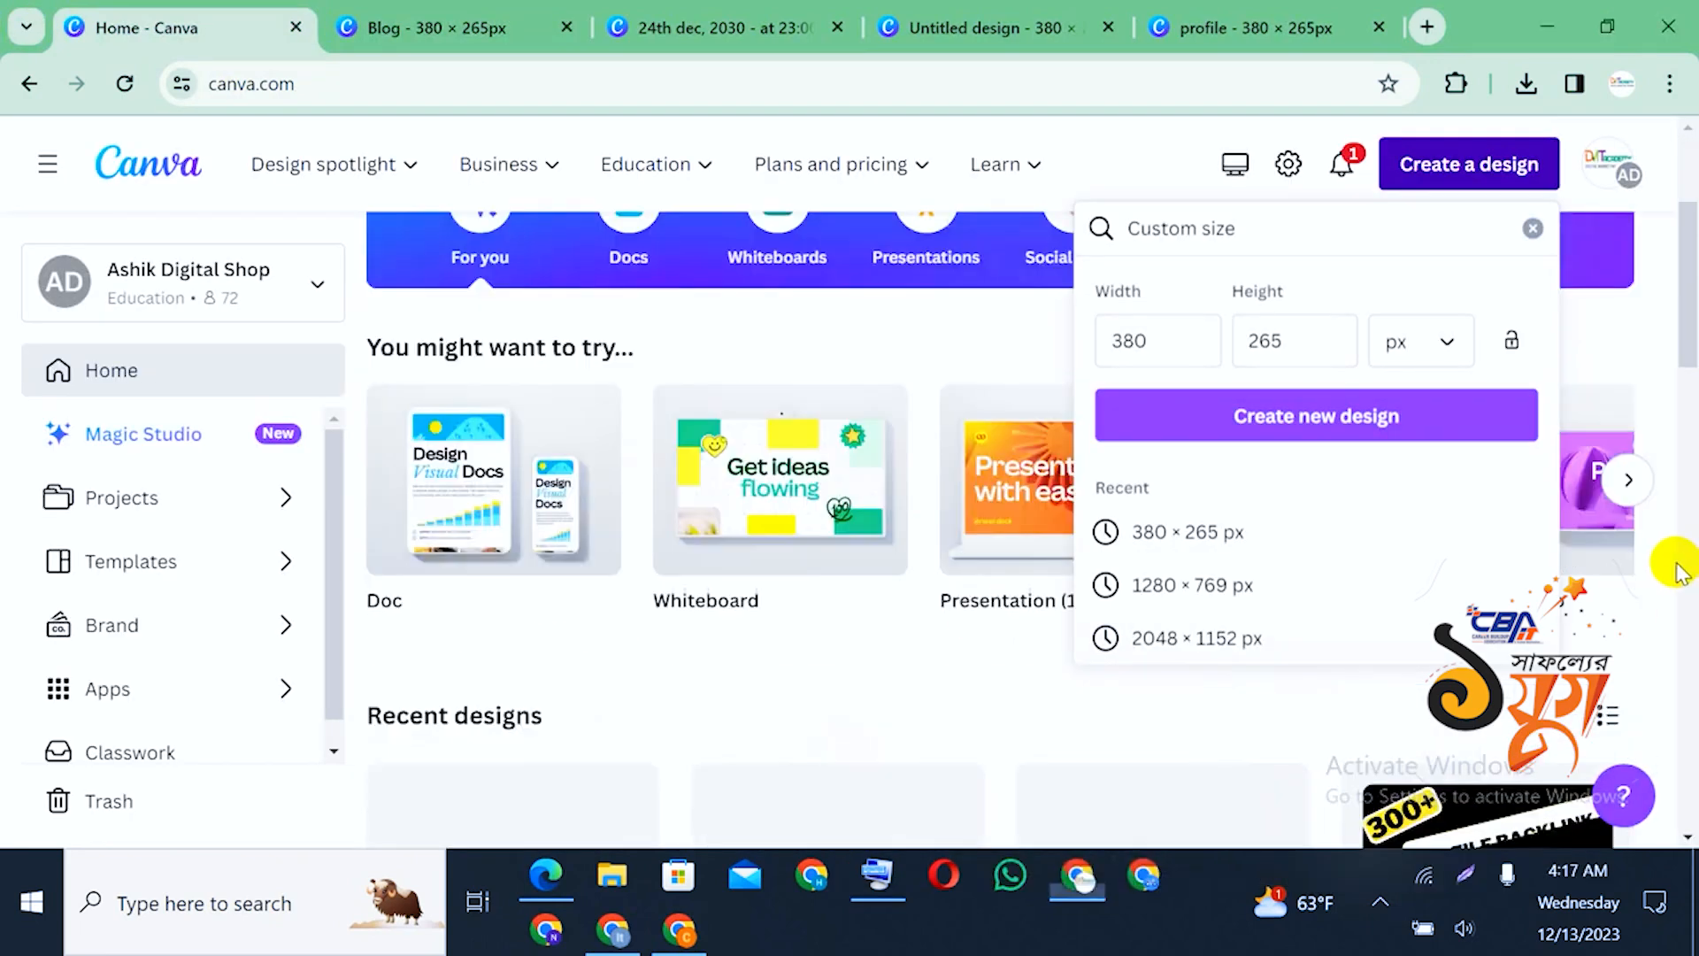
scroll(1679, 570, down, 8)
click(1499, 475)
click(1493, 474)
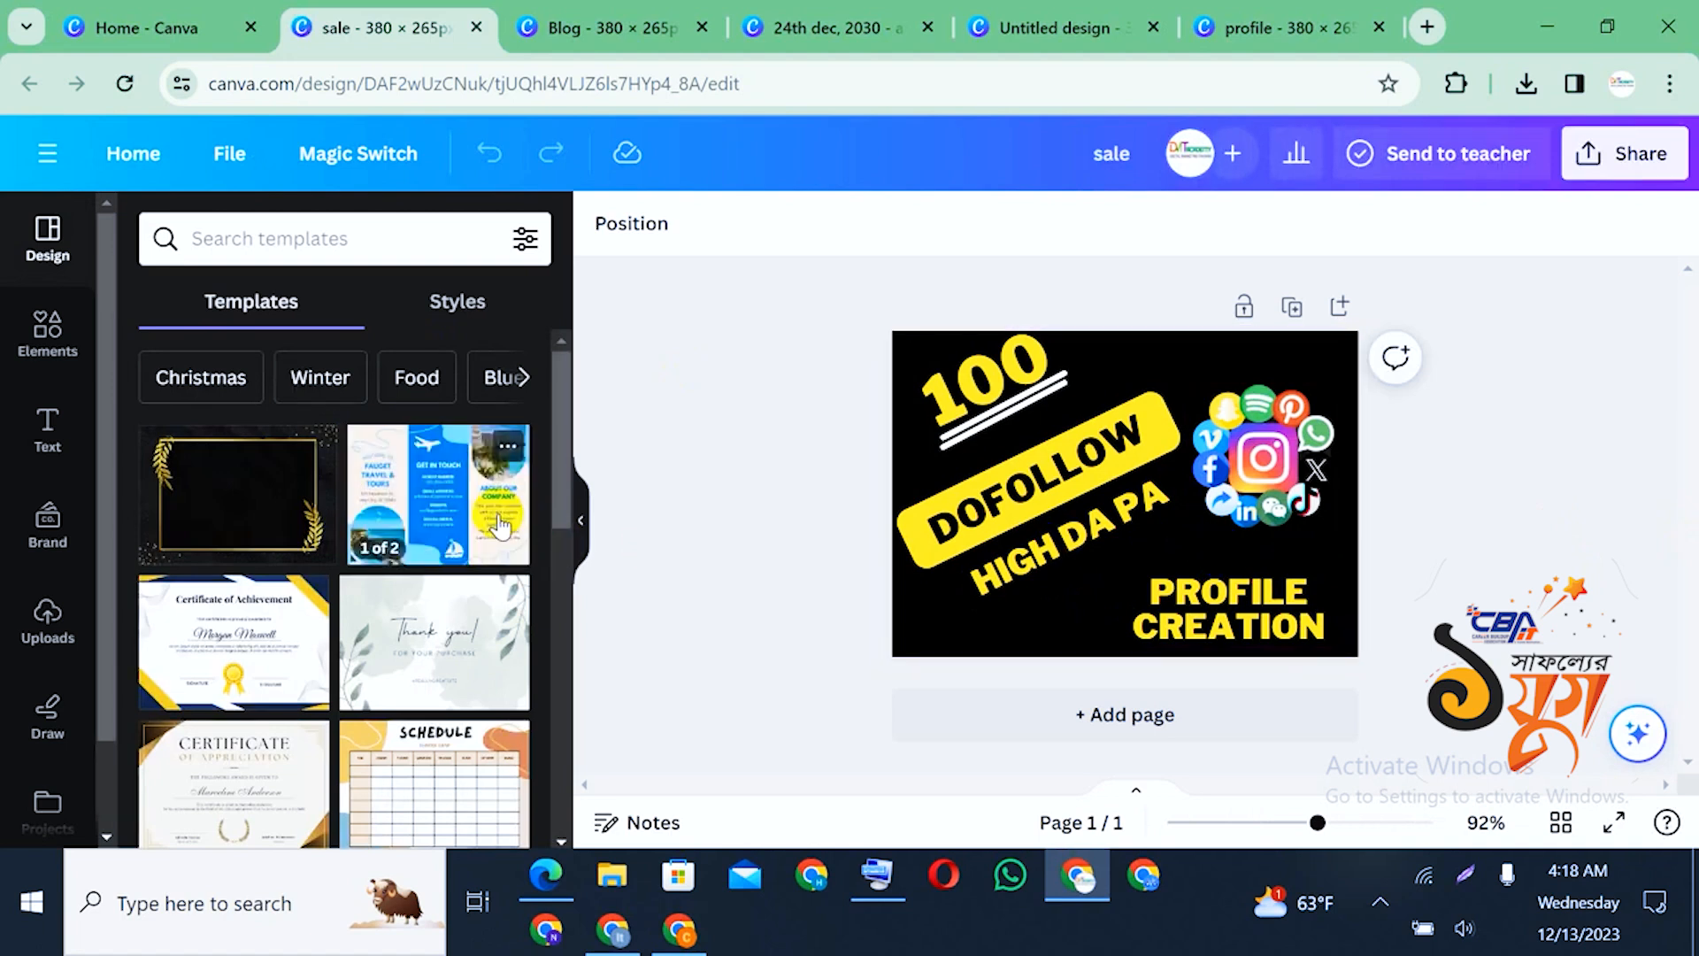
Go back to the recent designs and open the "huge" profile backlink design for viewing
click(257, 39)
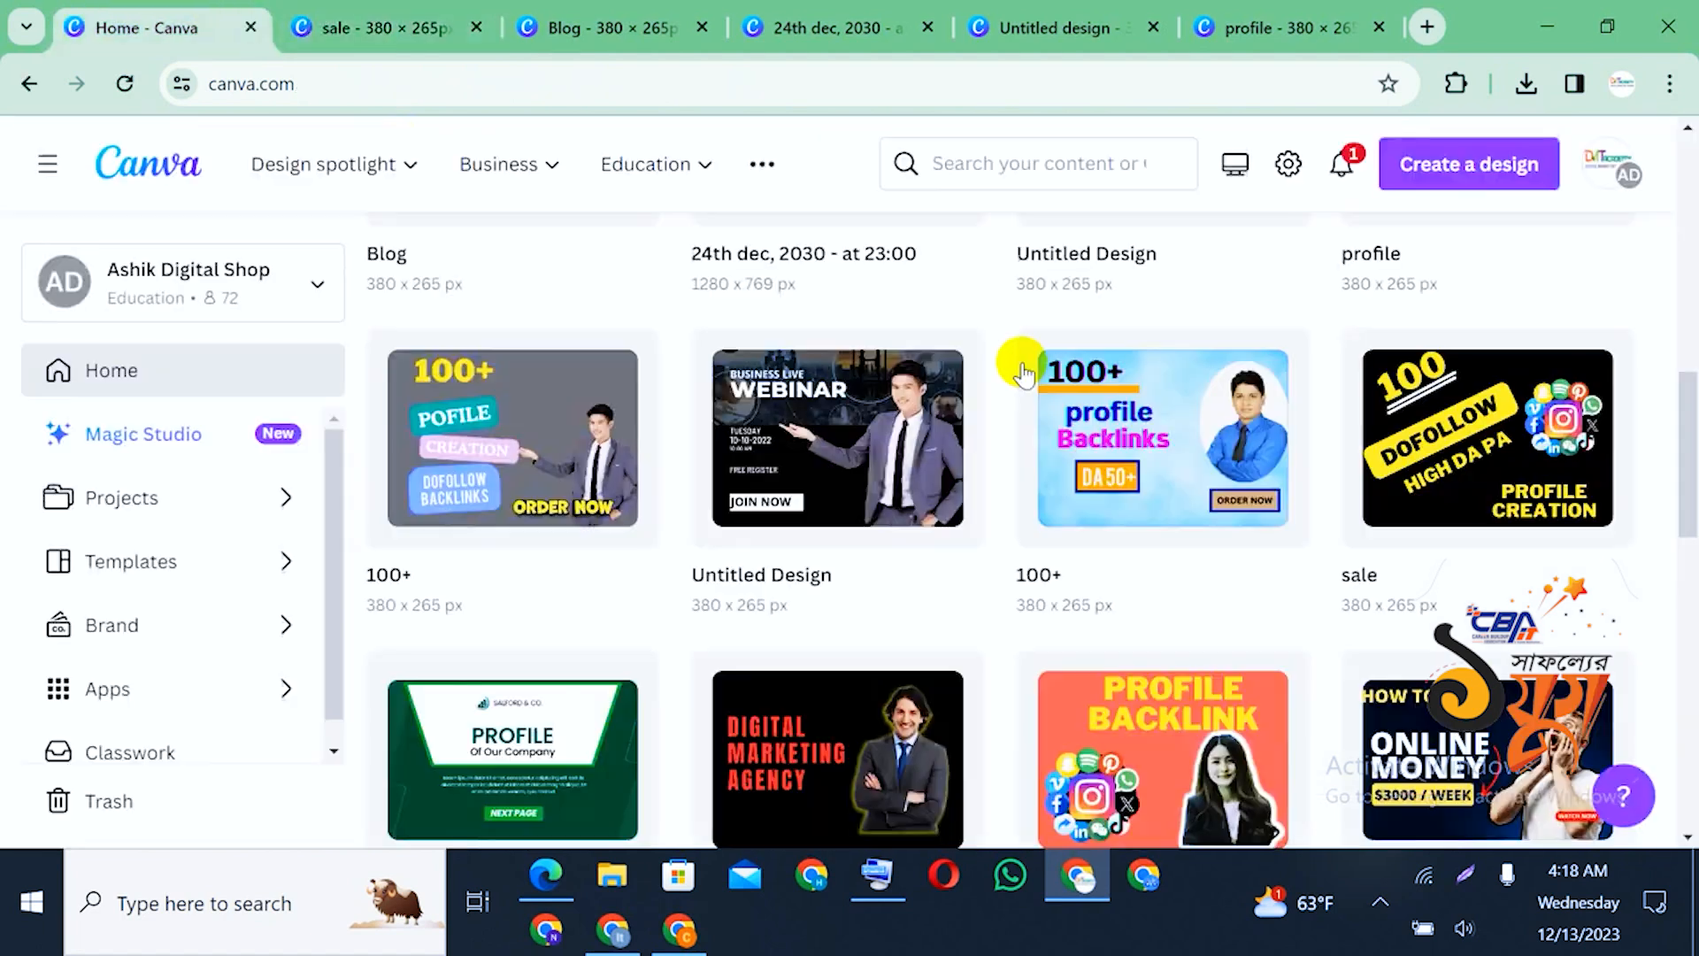
scroll(1477, 500, down, 2)
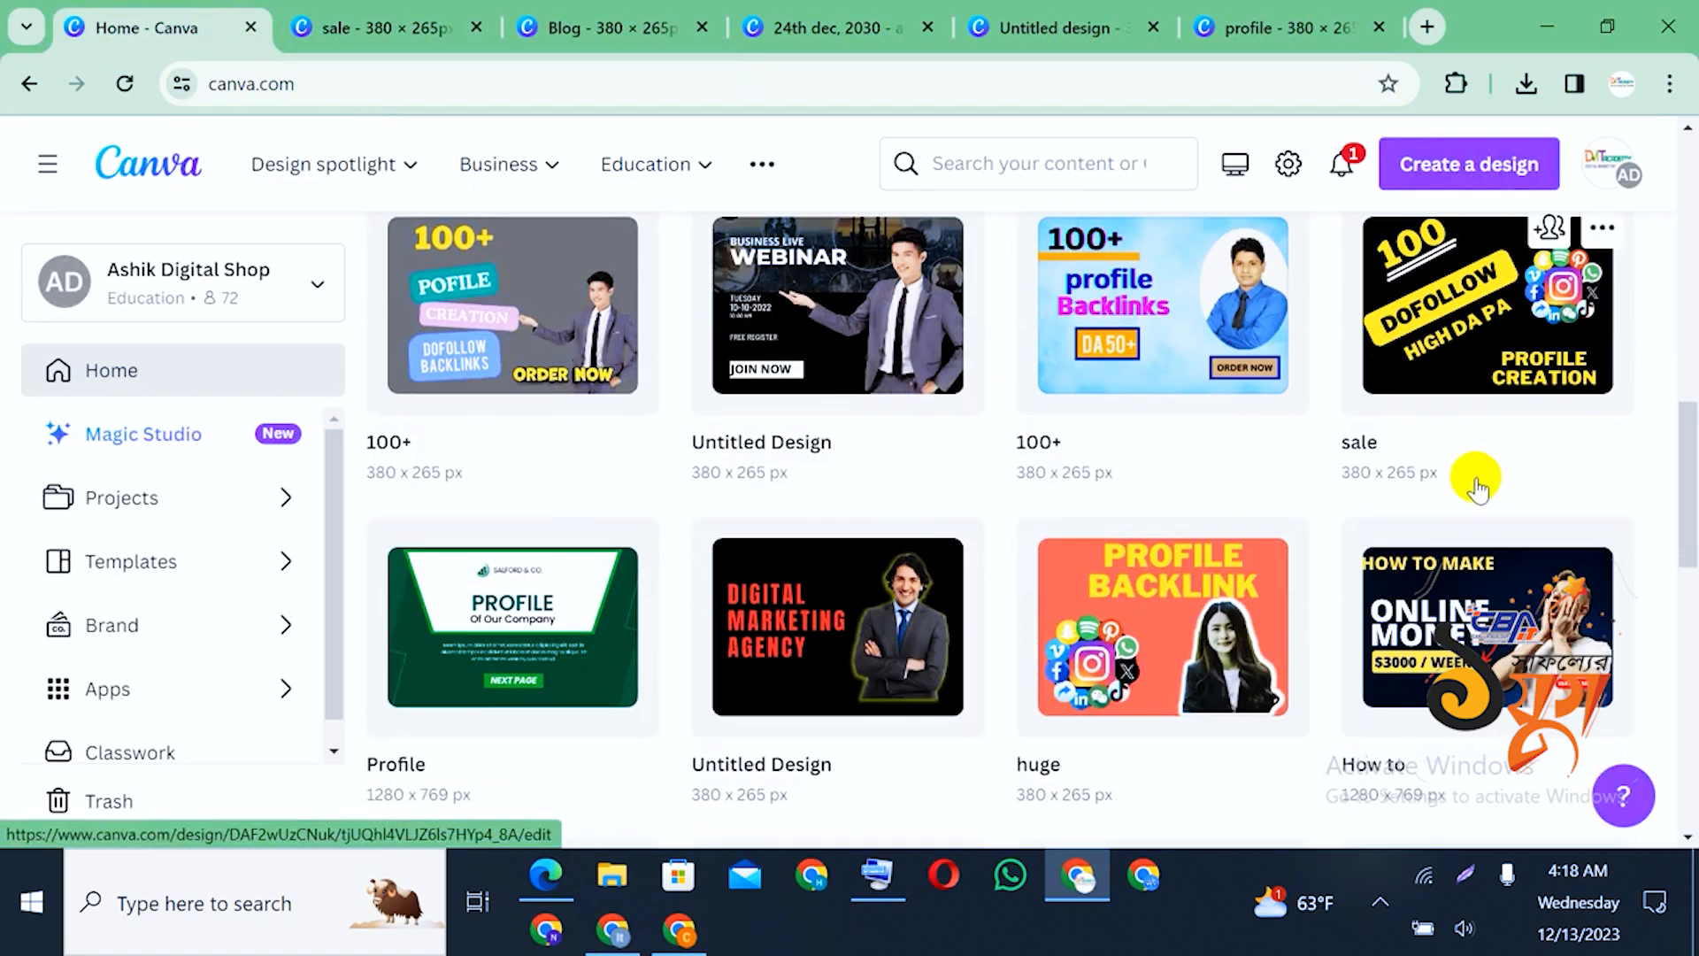
click(1170, 609)
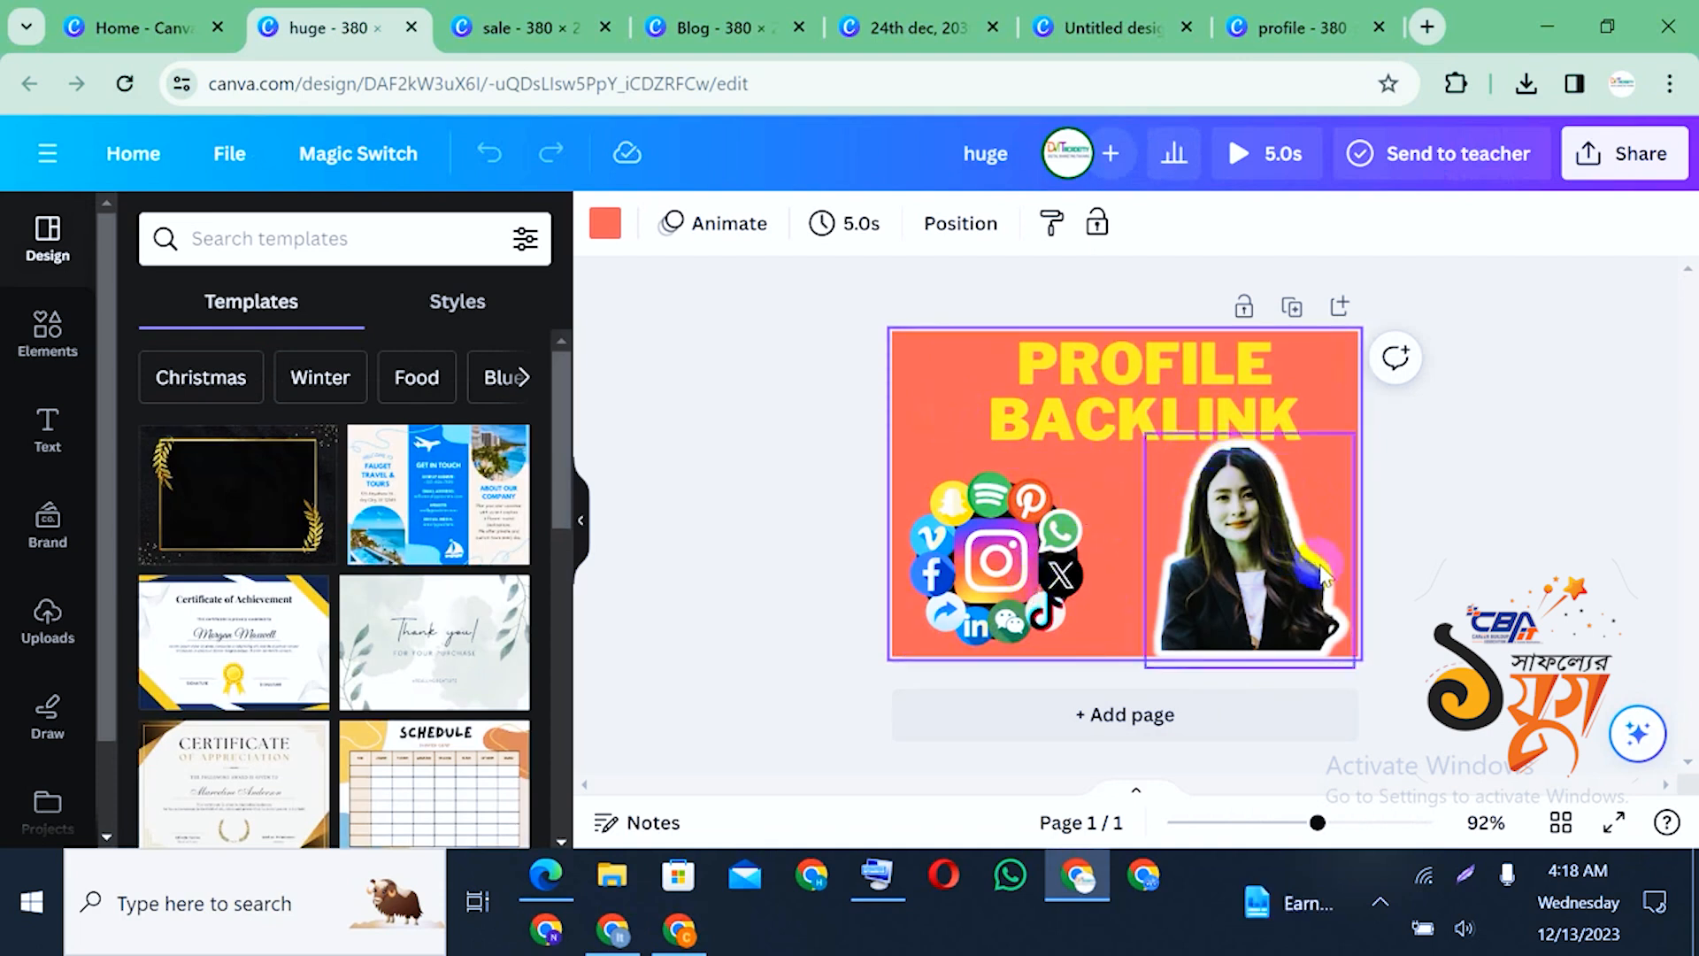
Browse more recent designs on the home page and open the "ফ্রিল্যান্সিং/আউটসোর্সিং" presentation
click(120, 26)
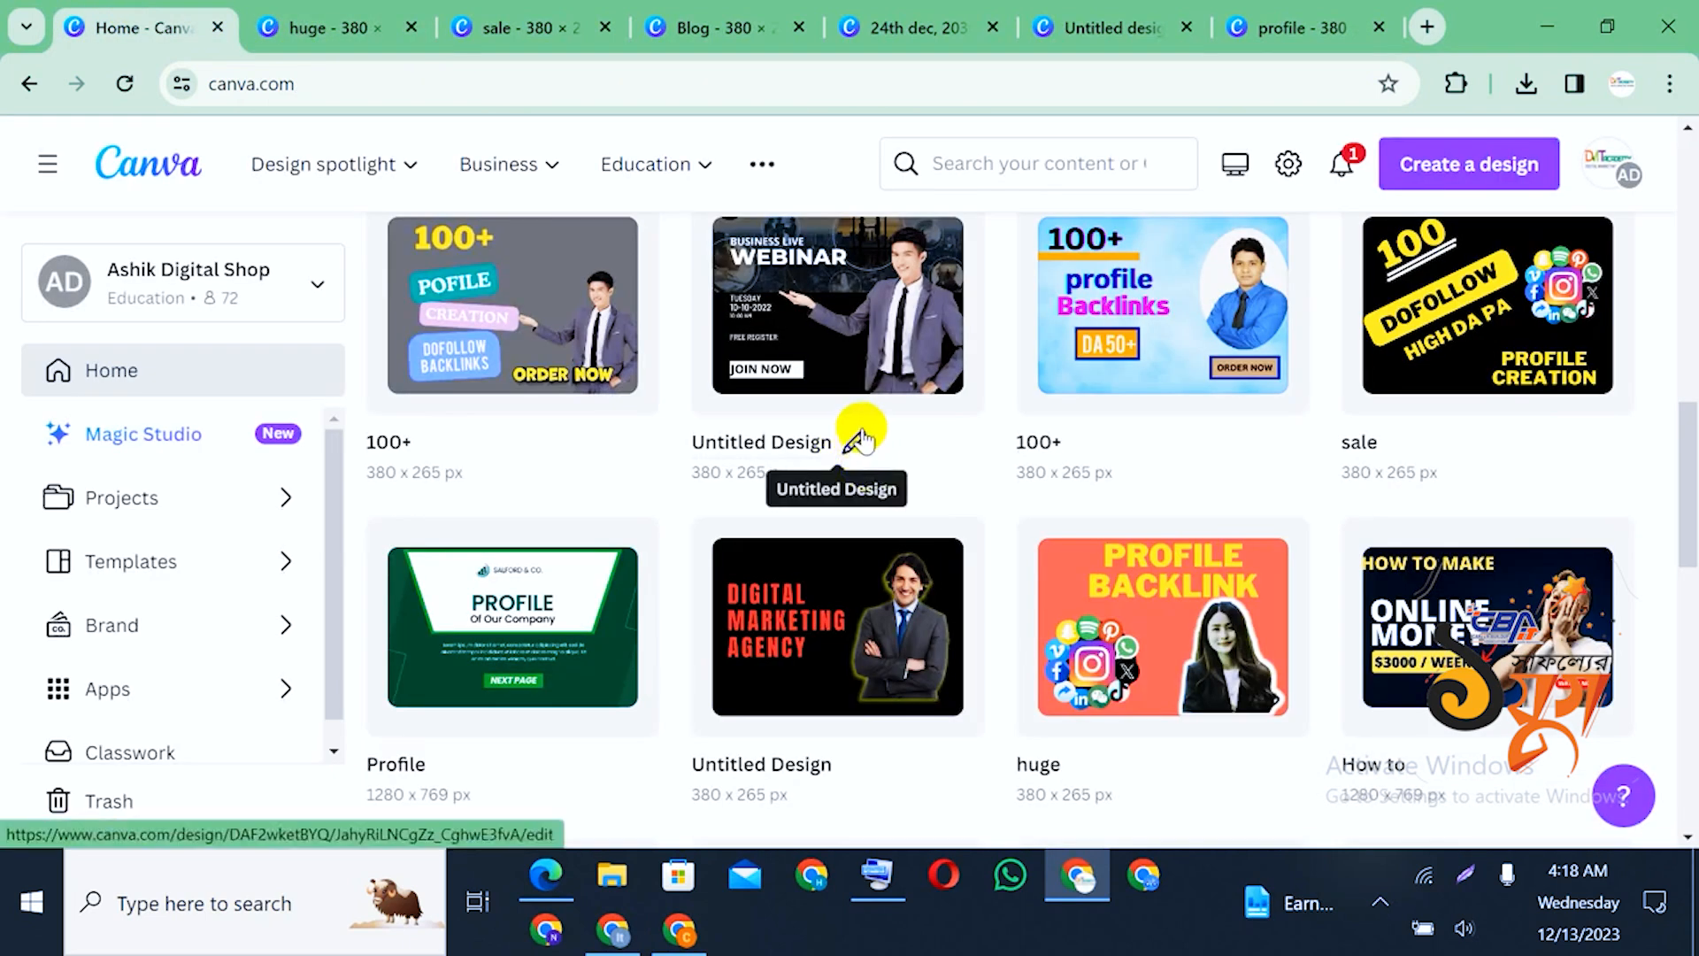
scroll(862, 434, down, 2)
scroll(865, 432, down, 3)
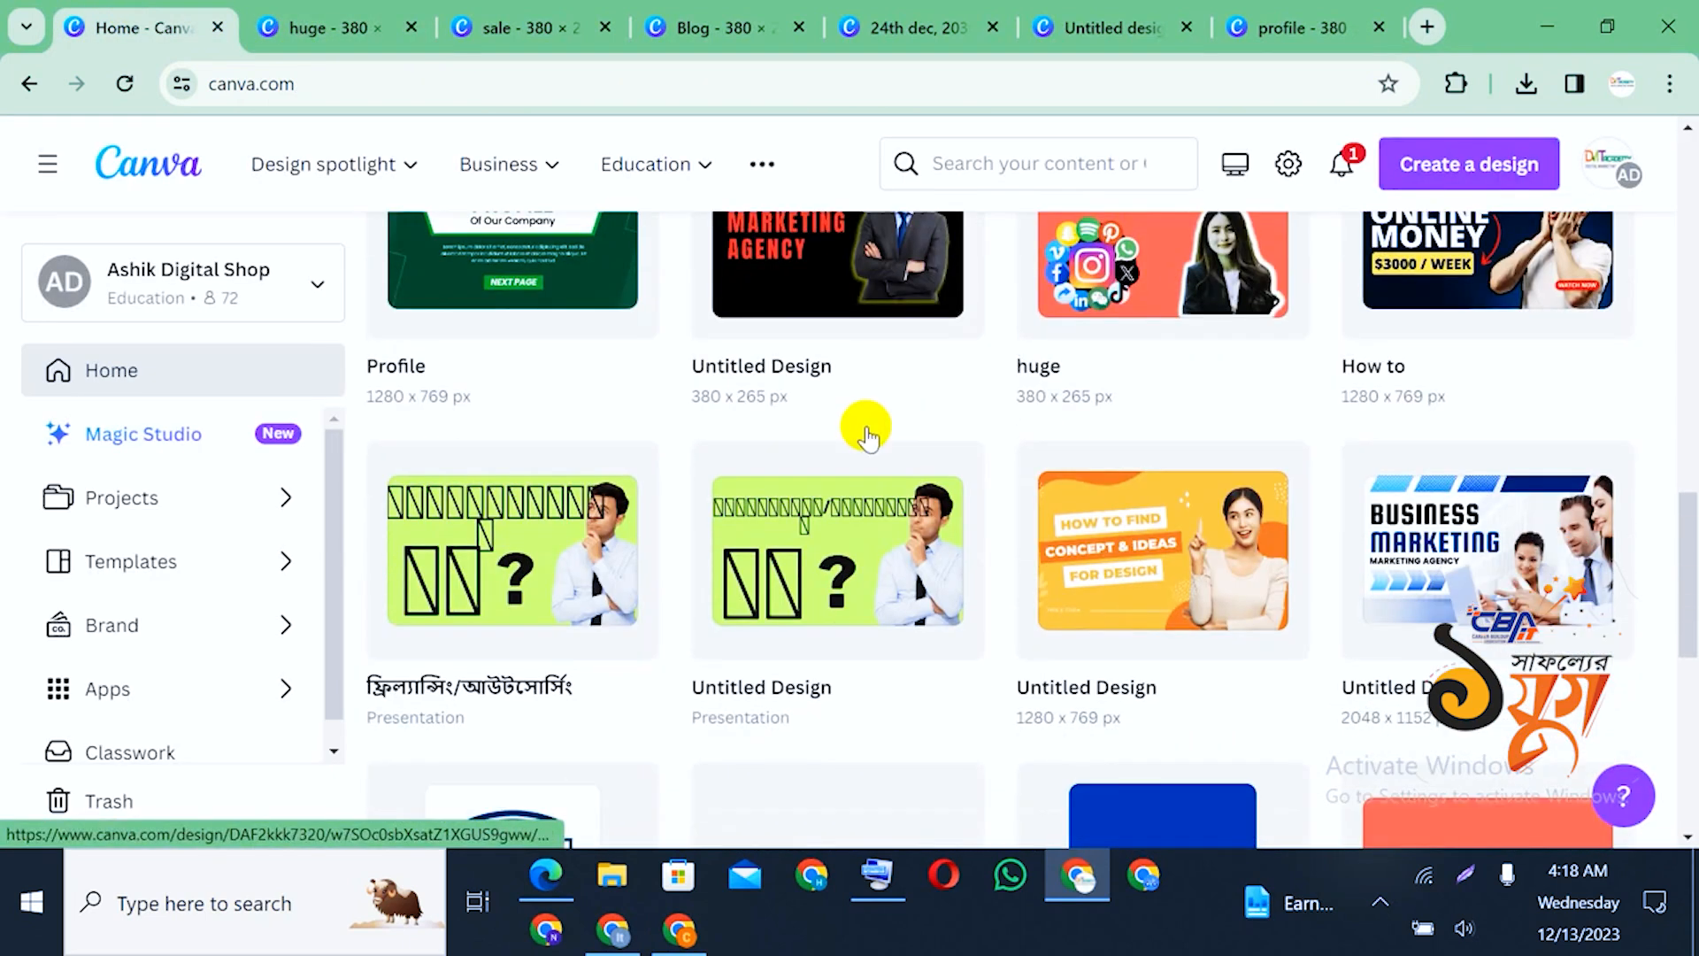
scroll(868, 434, down, 3)
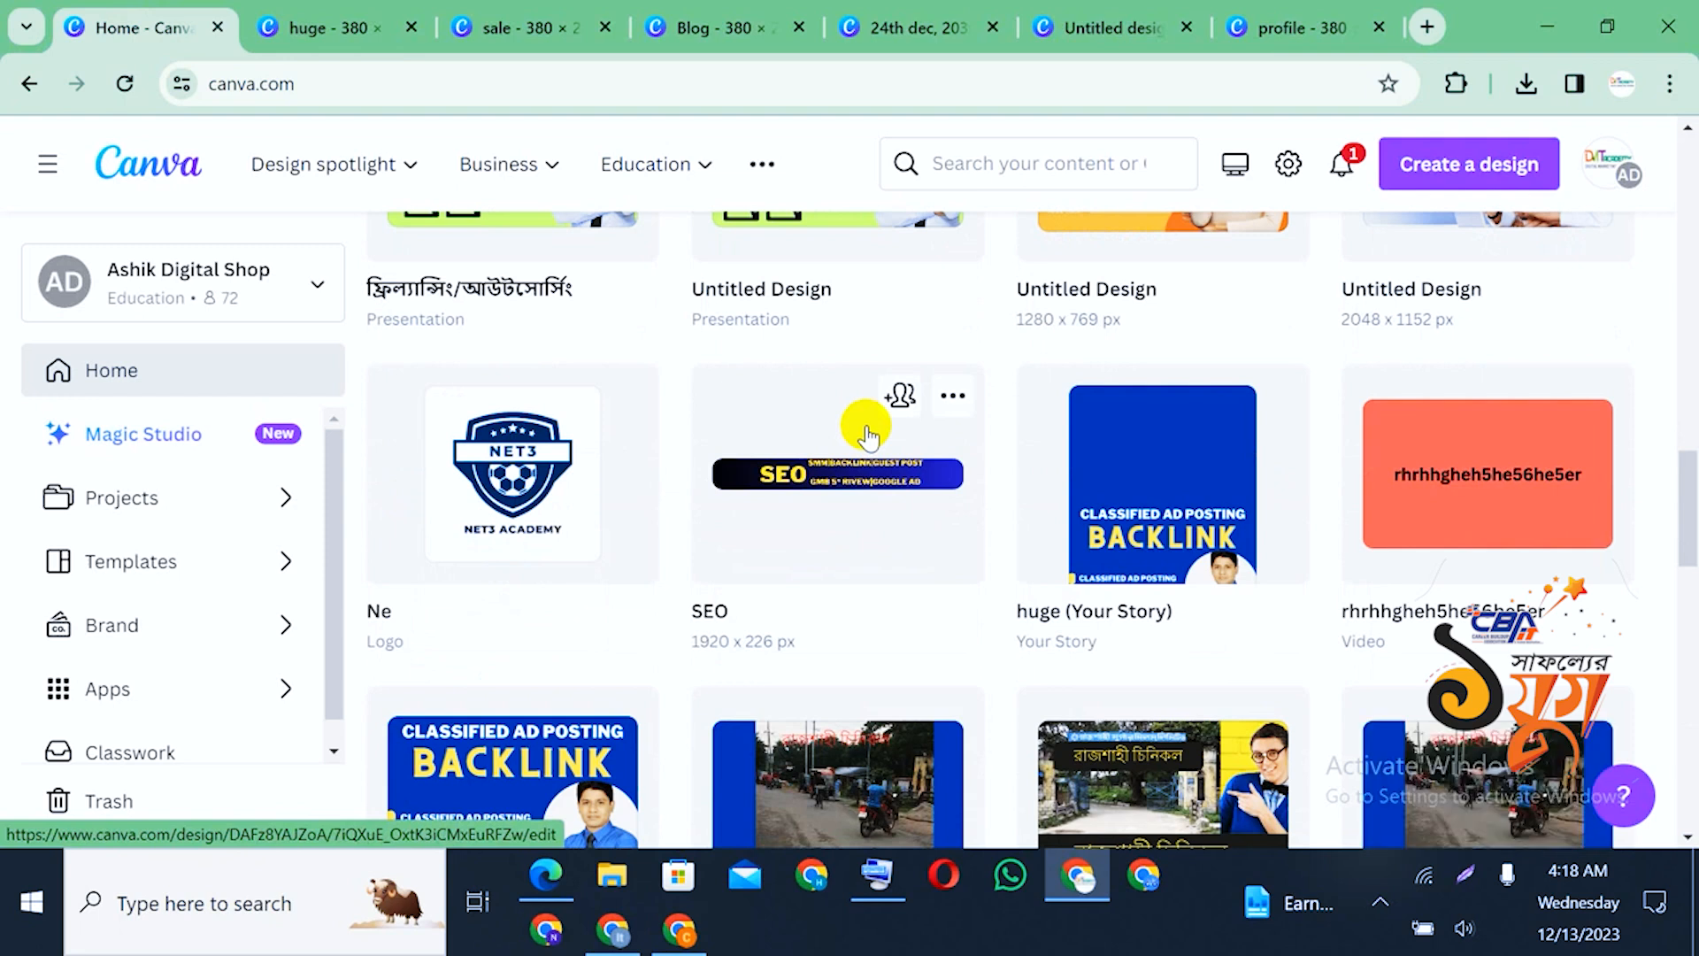
scroll(866, 429, up, 4)
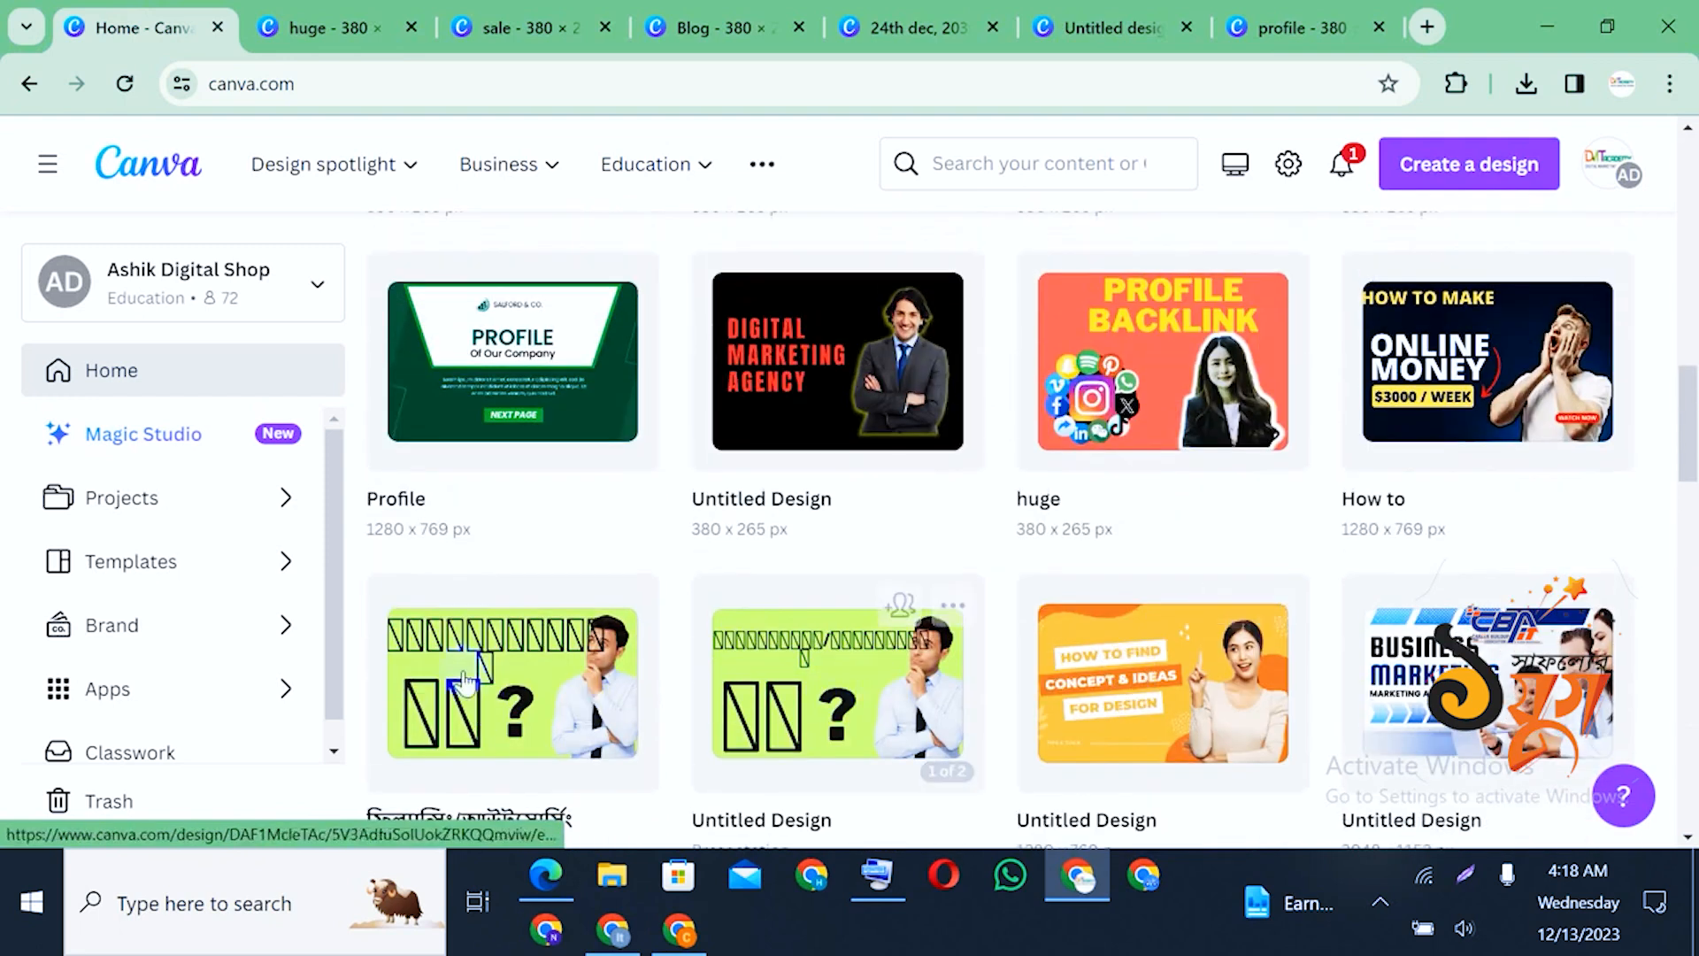
scroll(903, 629, down, 1)
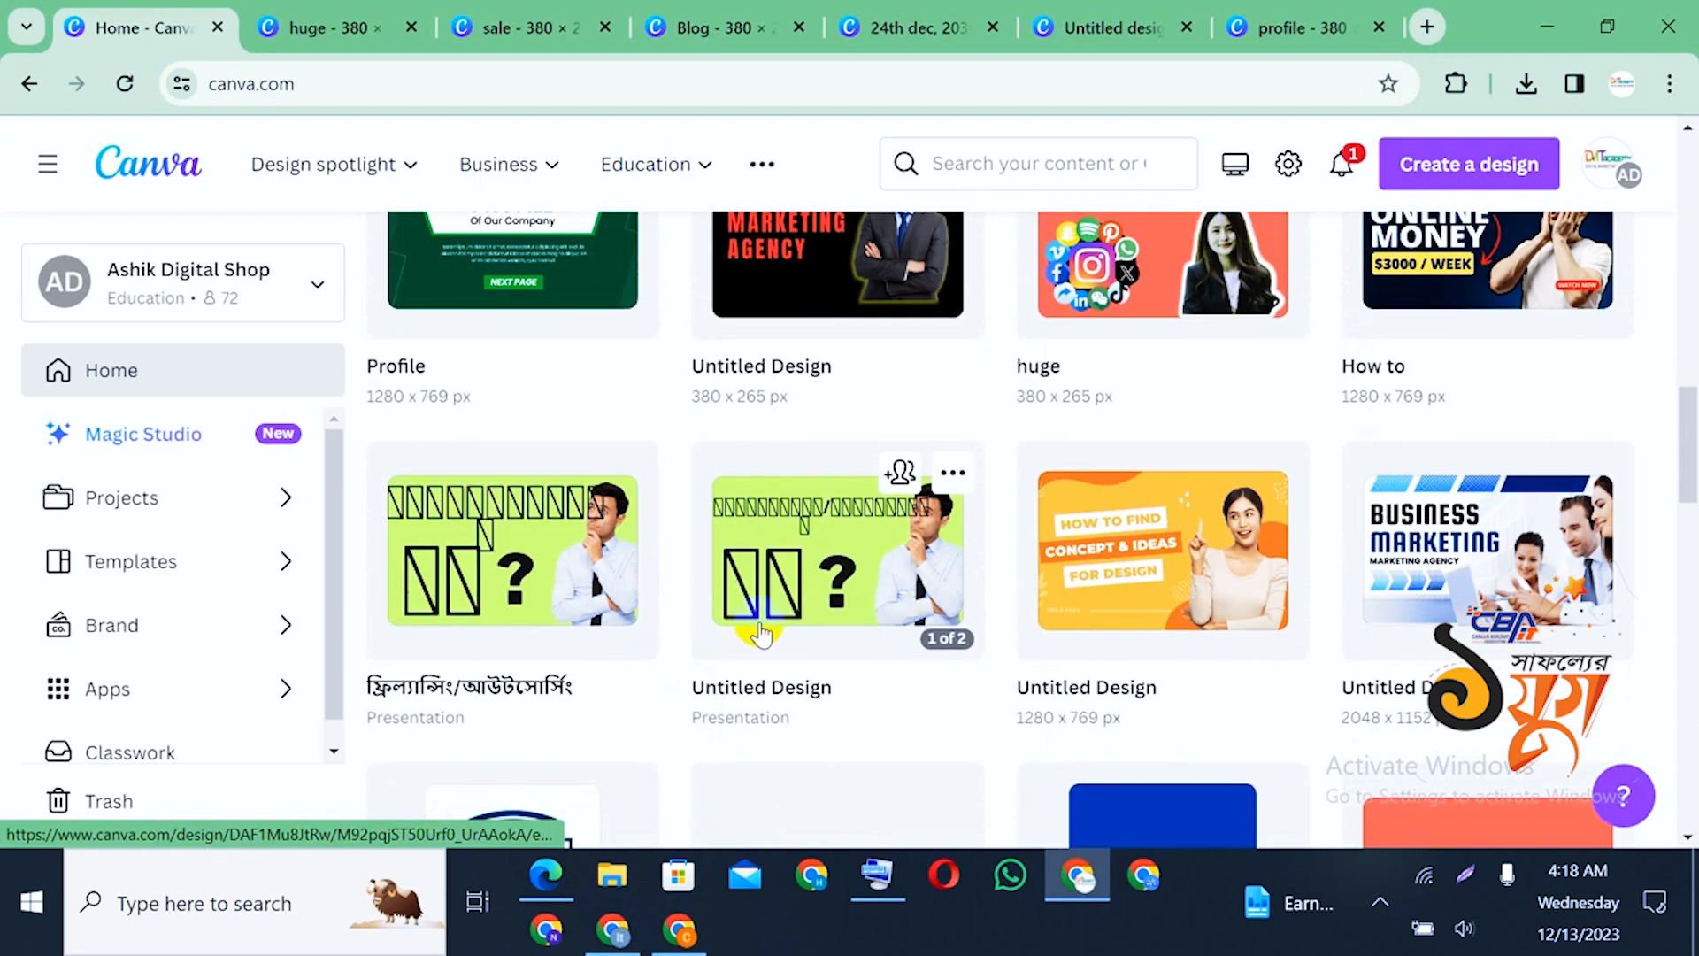
click(549, 572)
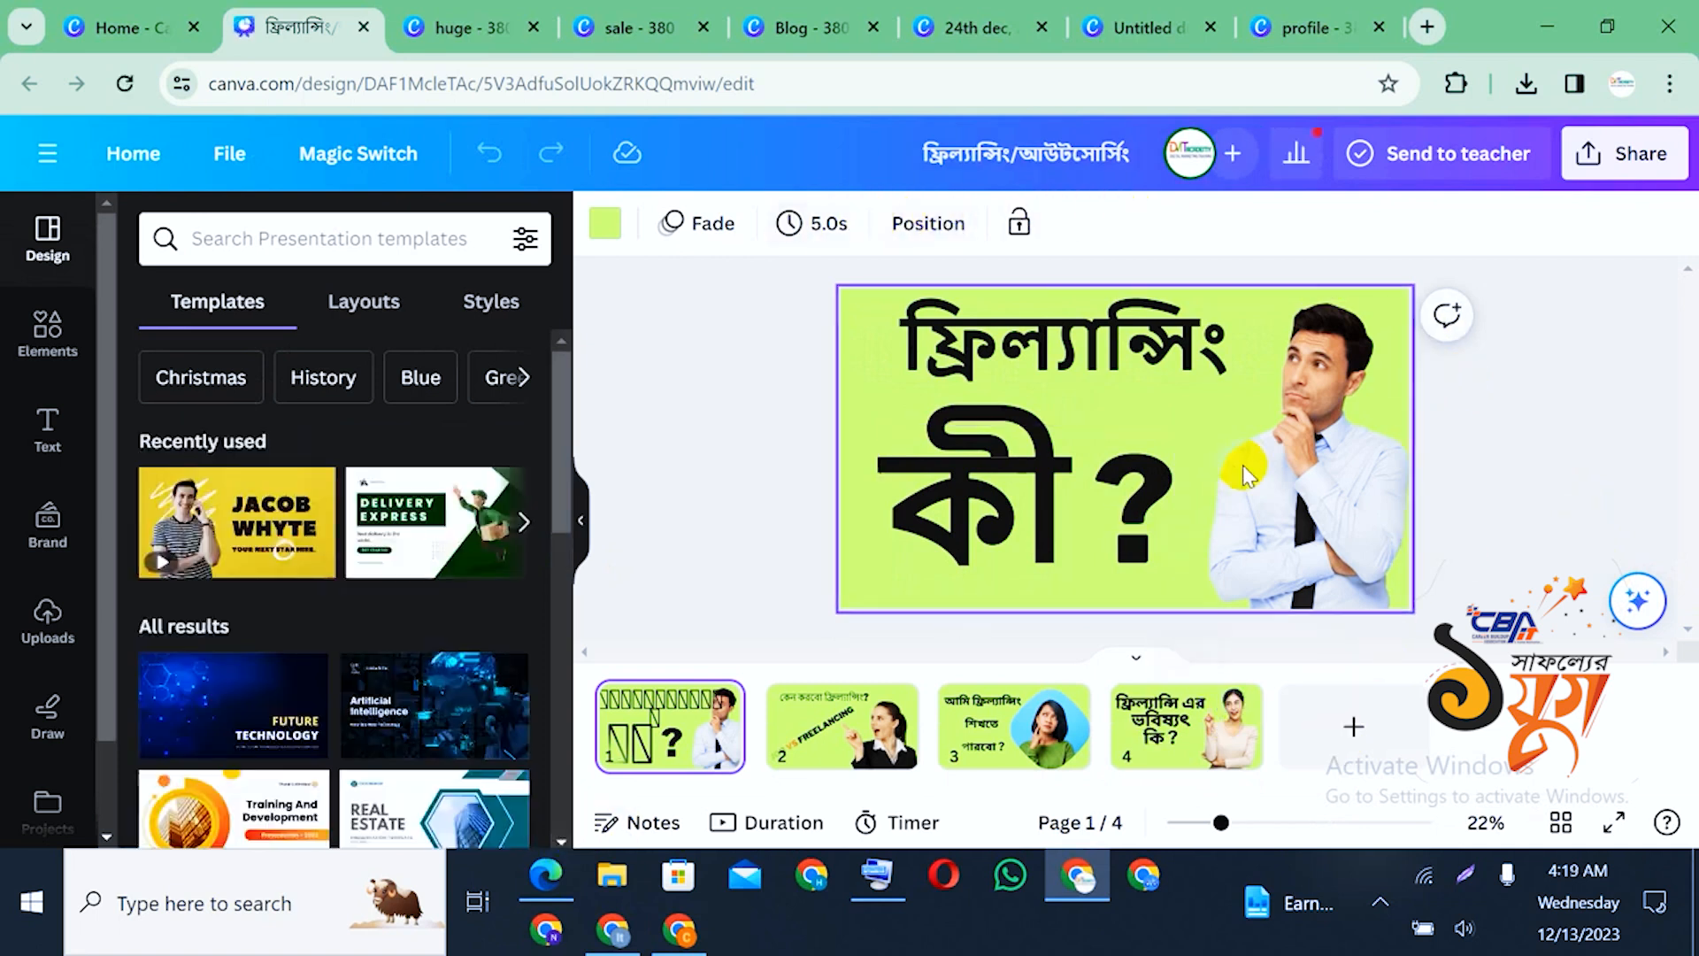
Examine the presentation's first slide, including its large heading text, page options and the photo of the man
click(1073, 482)
click(718, 686)
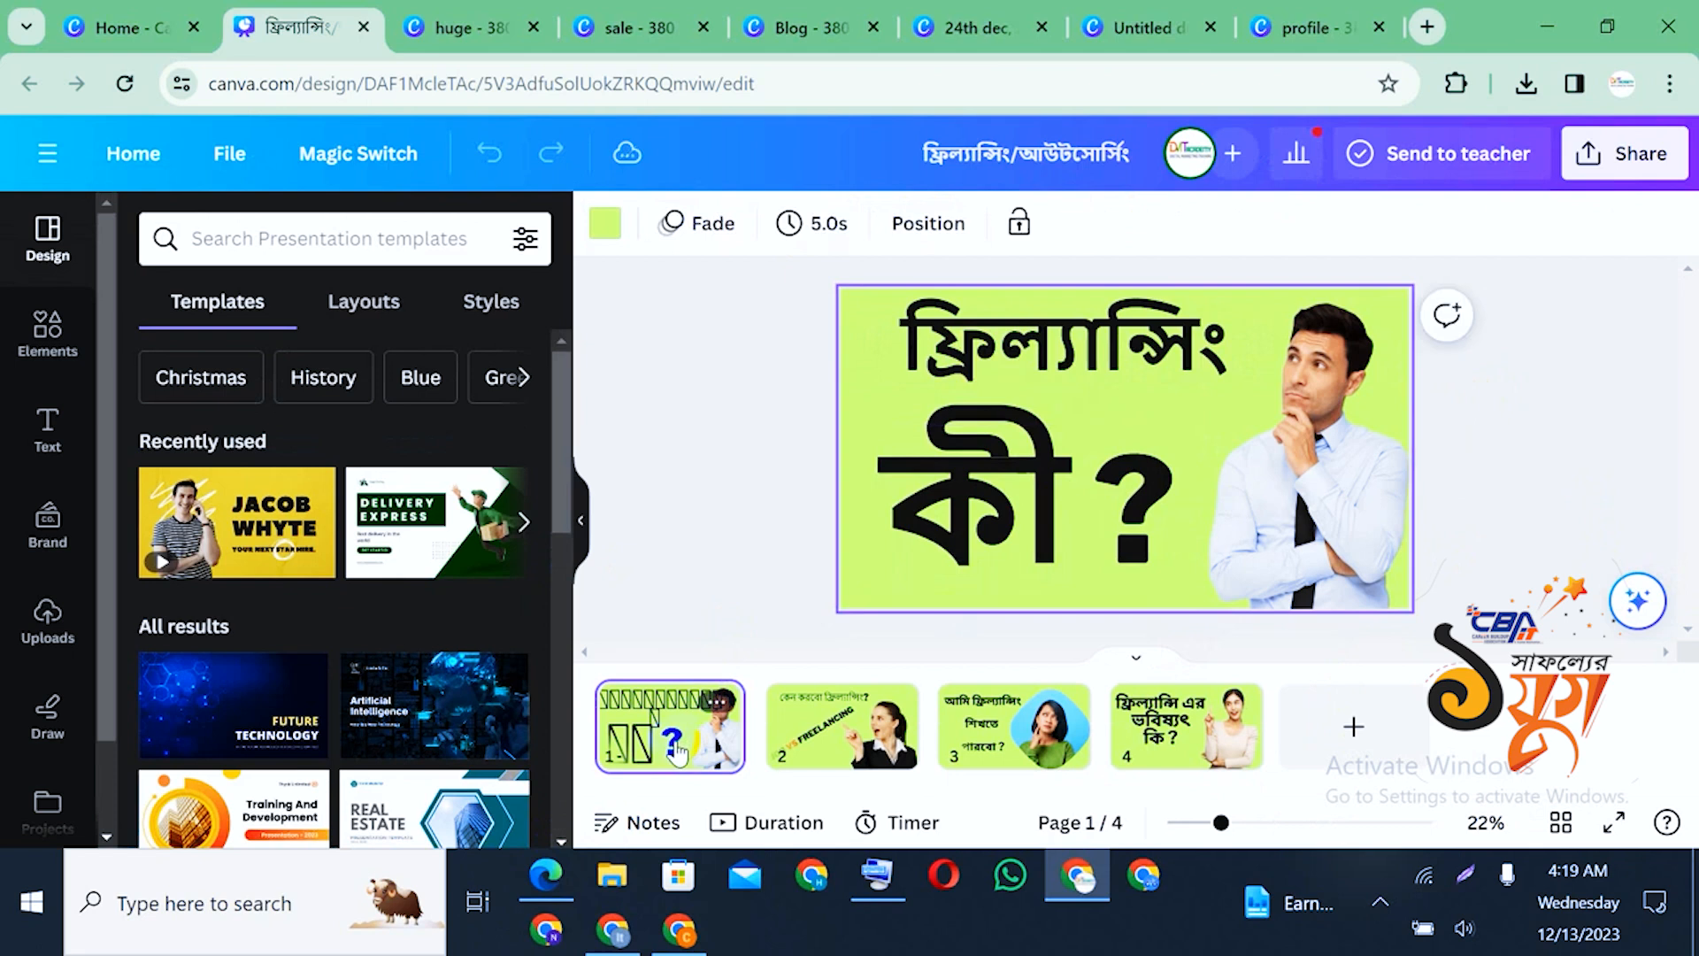
click(1034, 535)
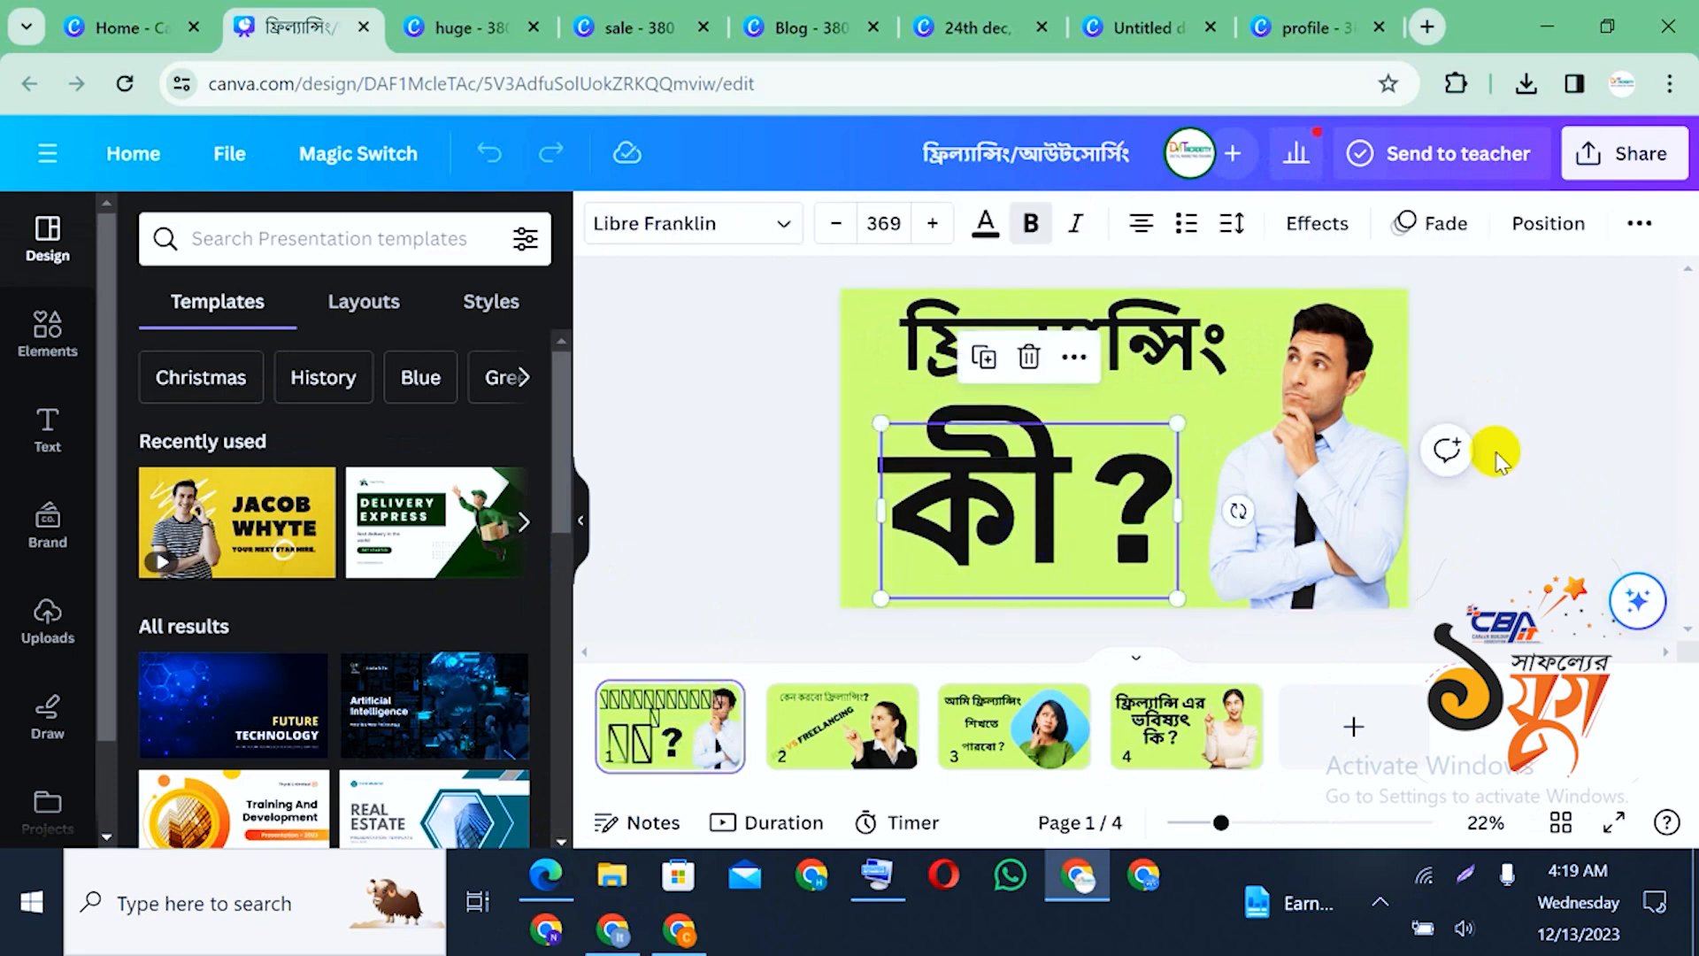
click(1540, 453)
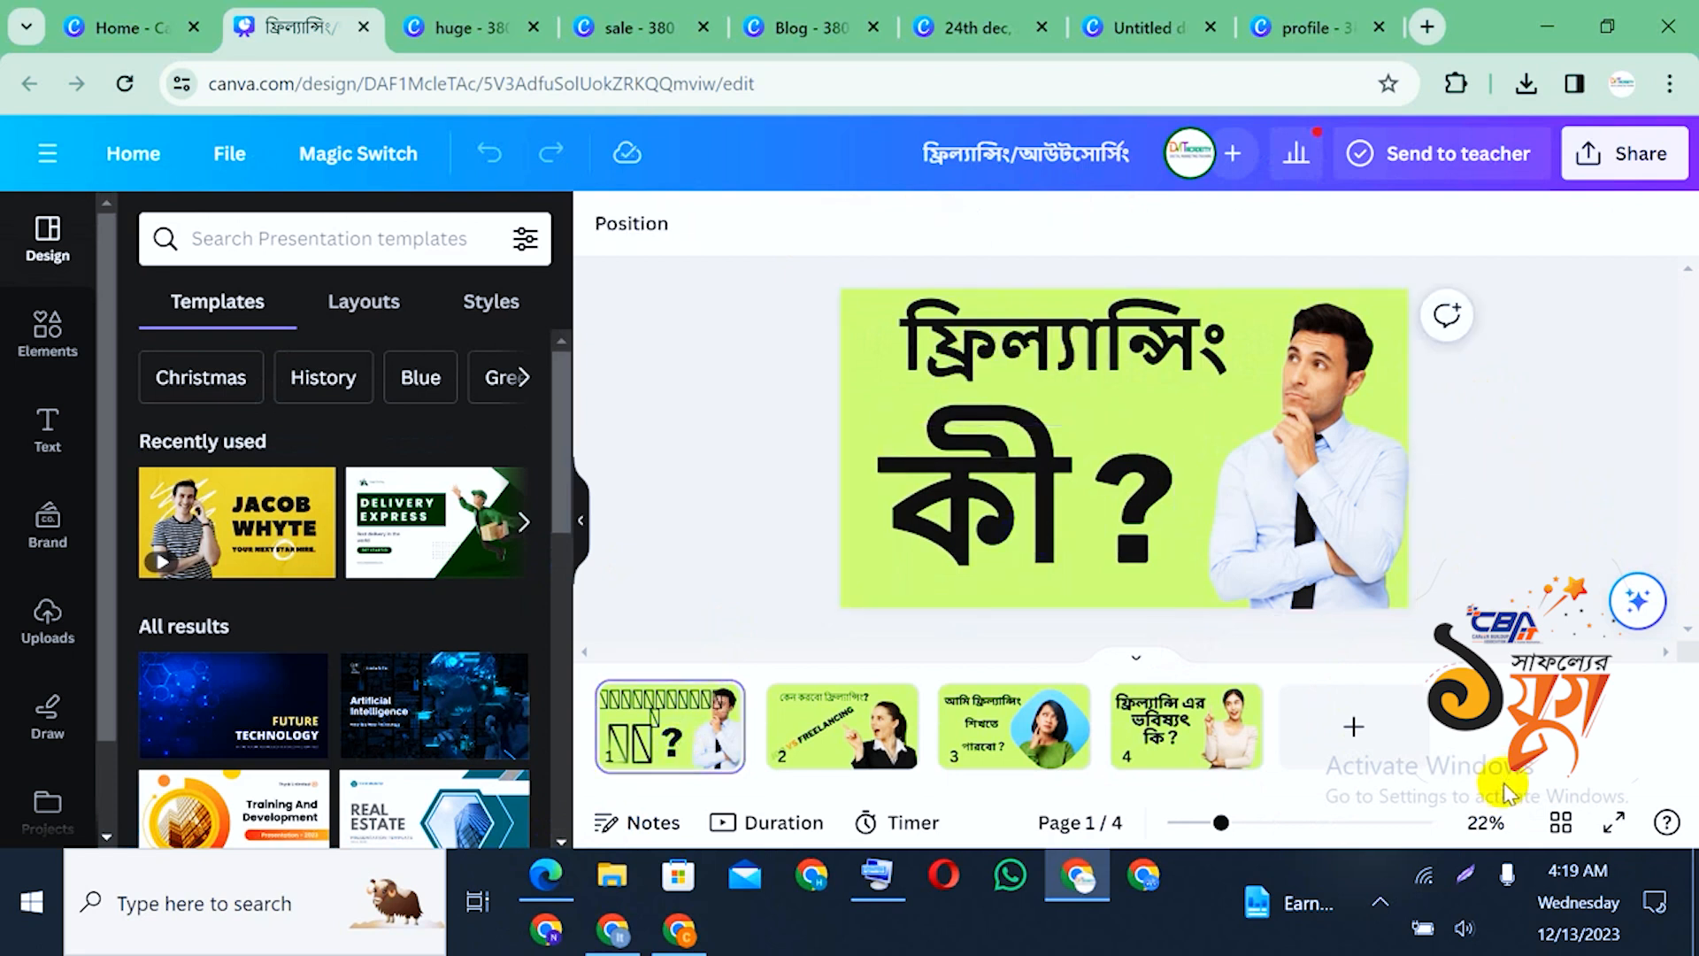
click(1199, 457)
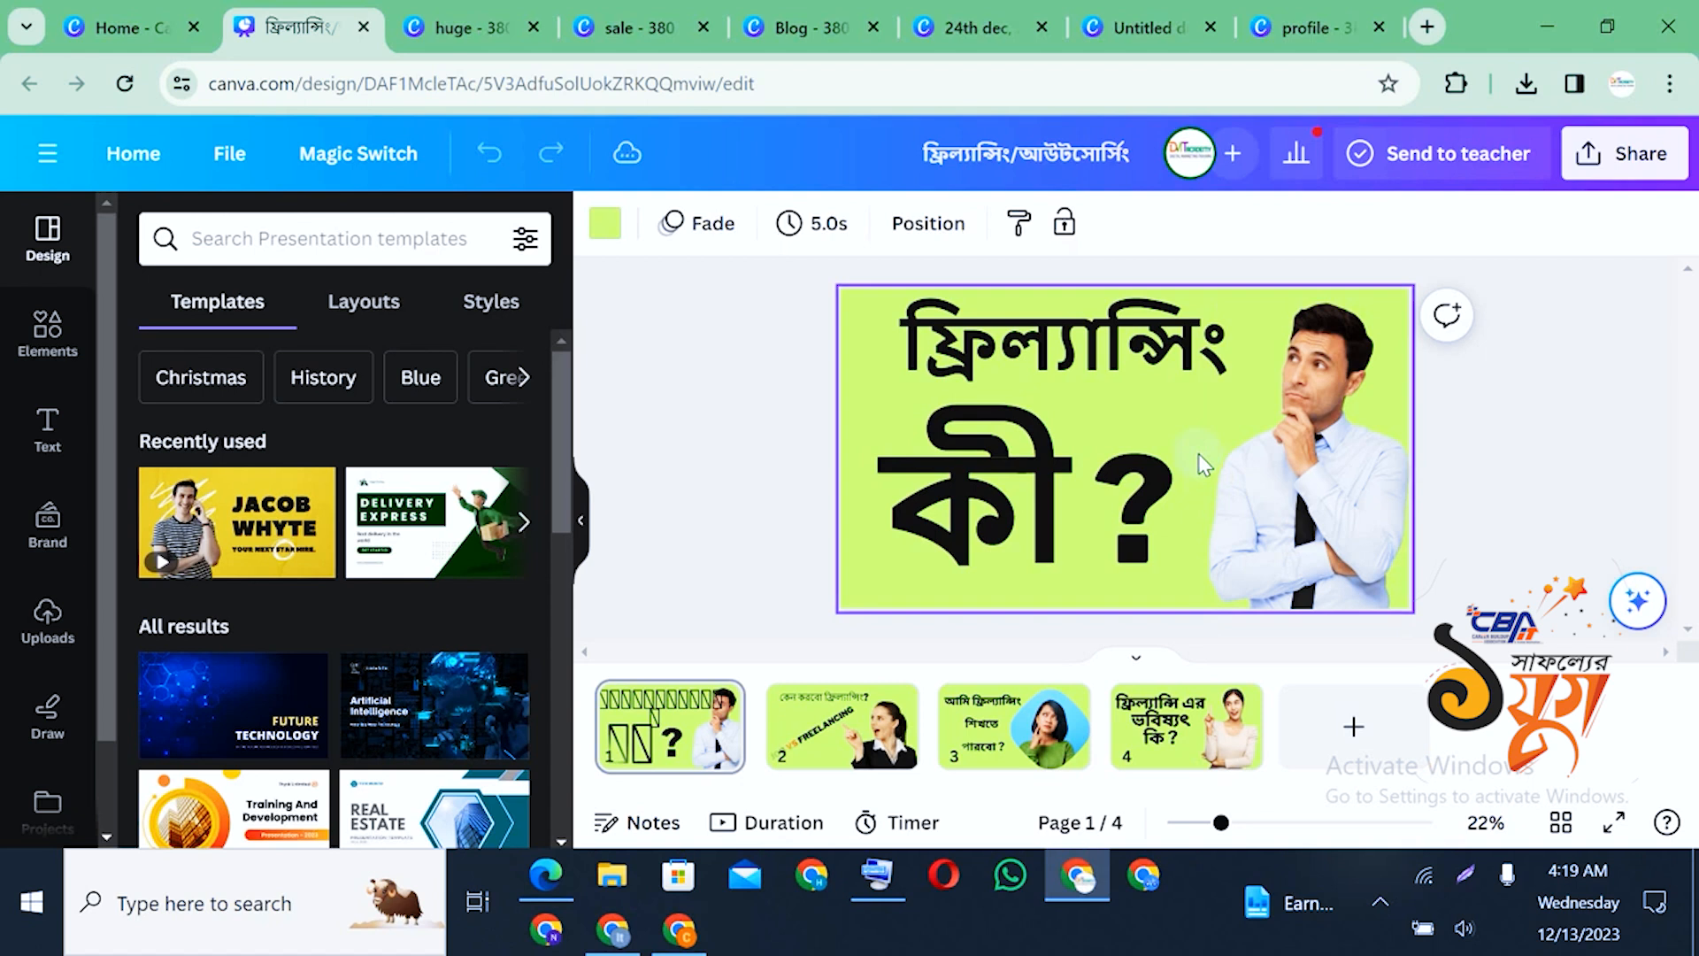
click(723, 688)
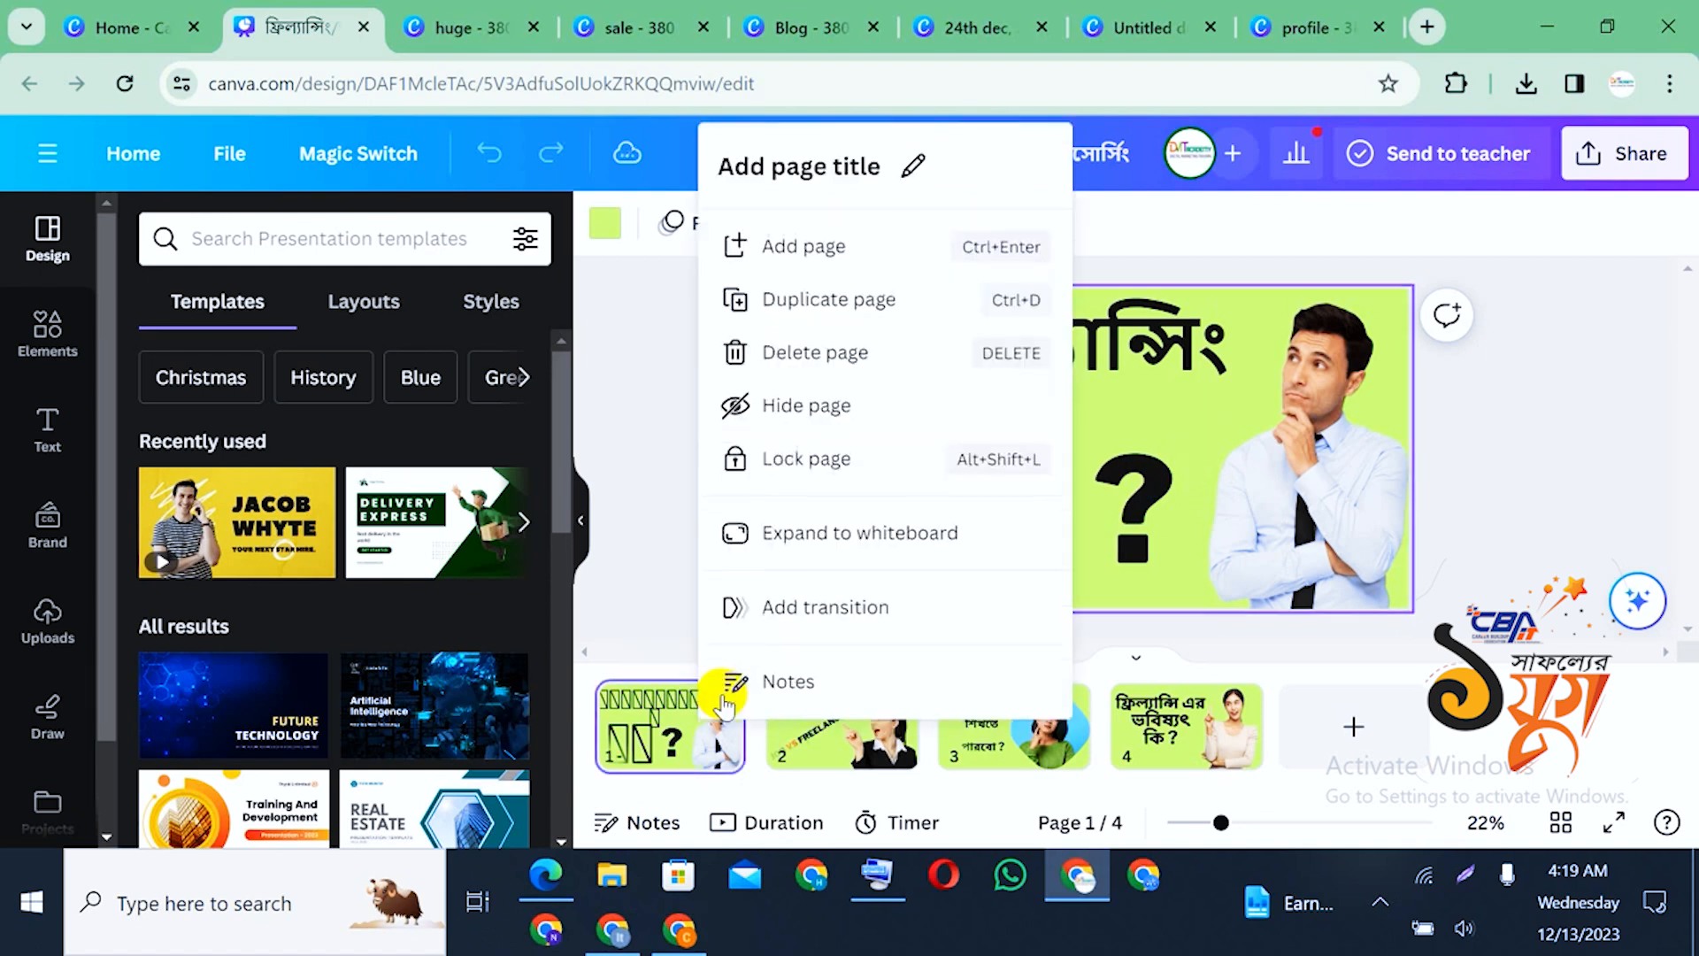
click(1467, 520)
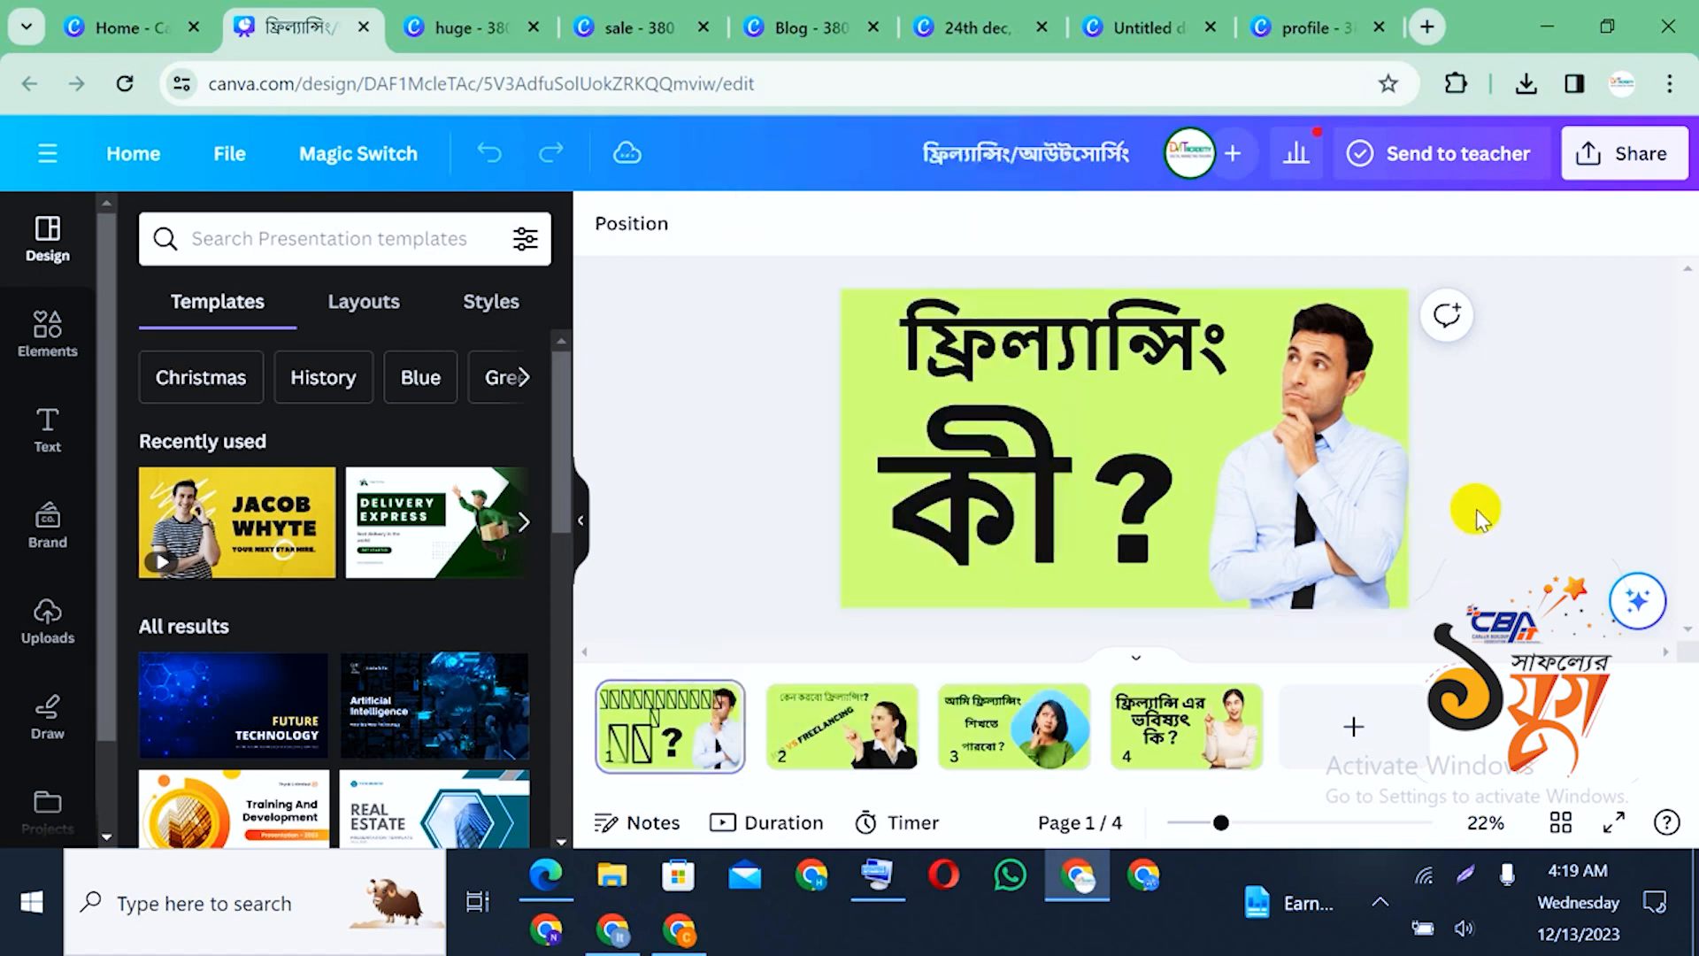
click(1258, 509)
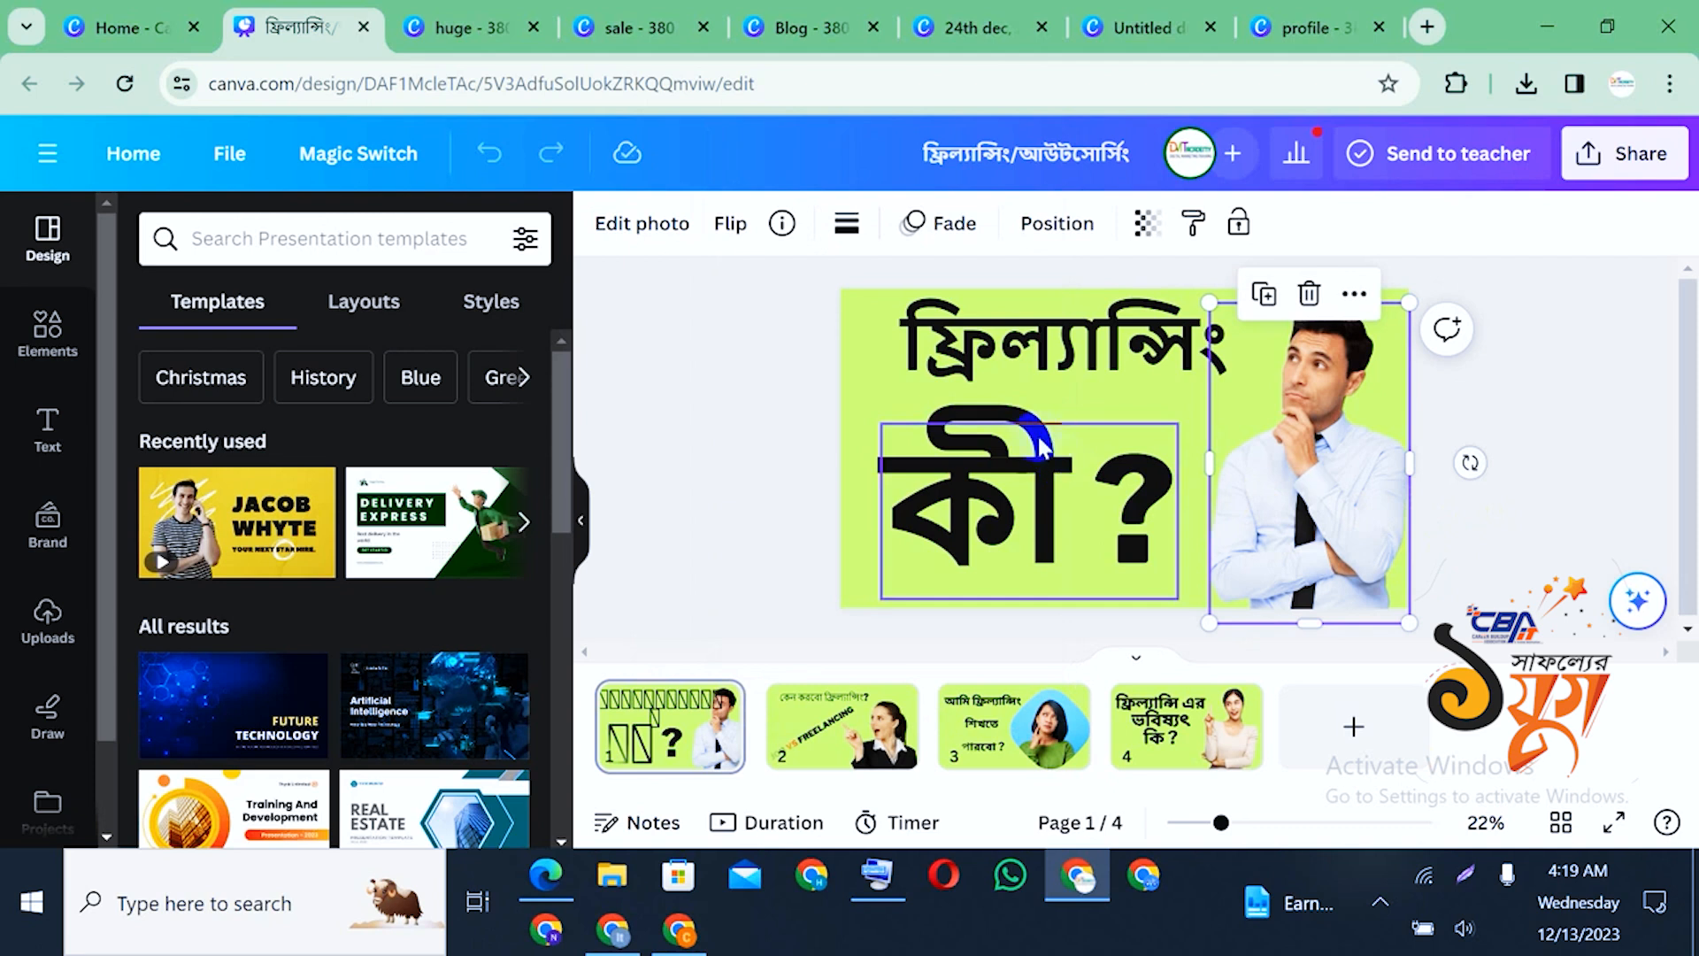
View slides 2, 3 and 4 of the presentation in the editor
click(831, 735)
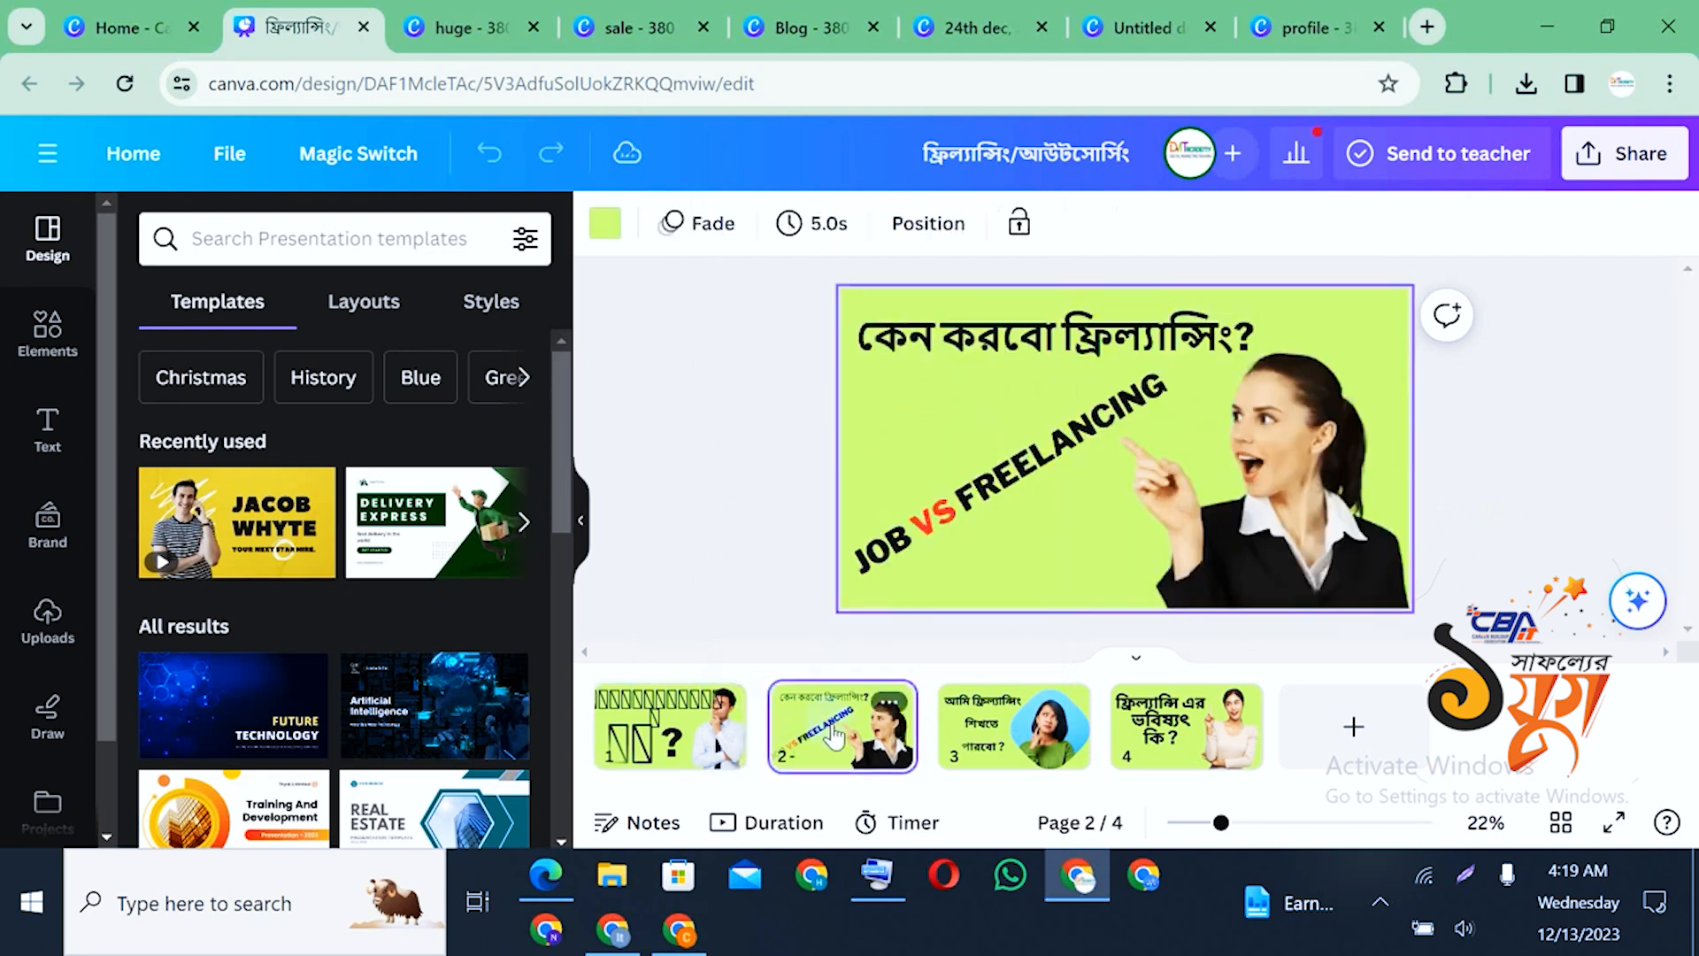
click(986, 730)
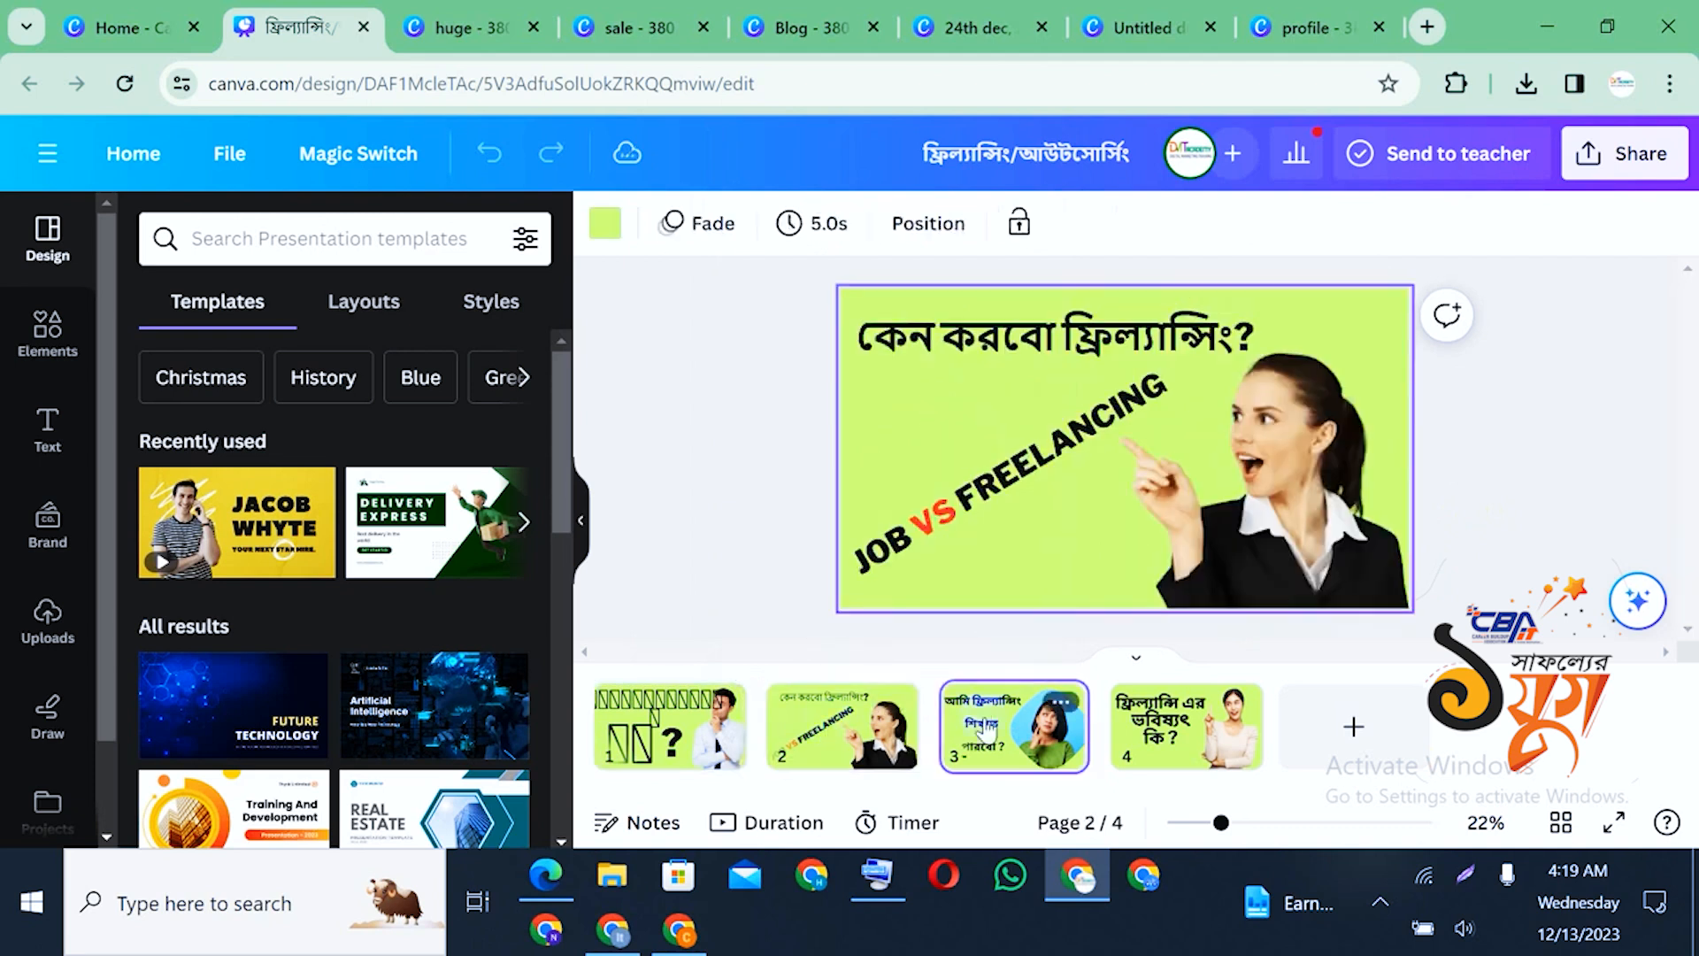
click(1139, 734)
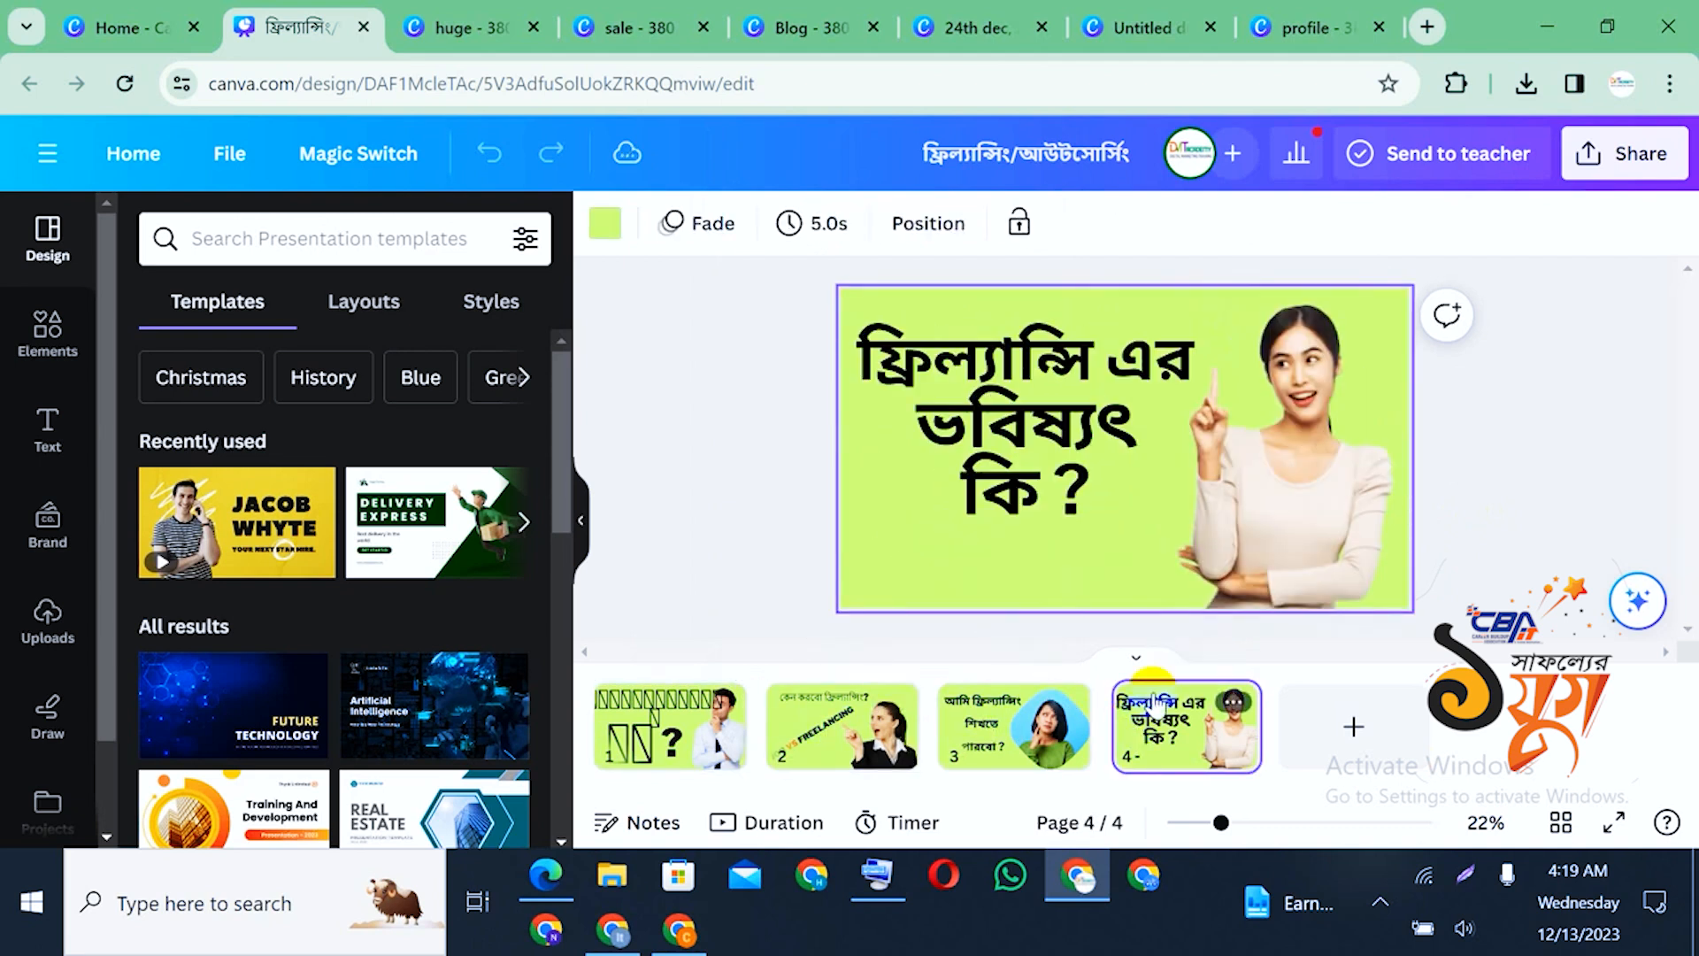
Show the presentation in full screen, step back from slide 4 to slide 1, and advance to slide 3
click(1610, 822)
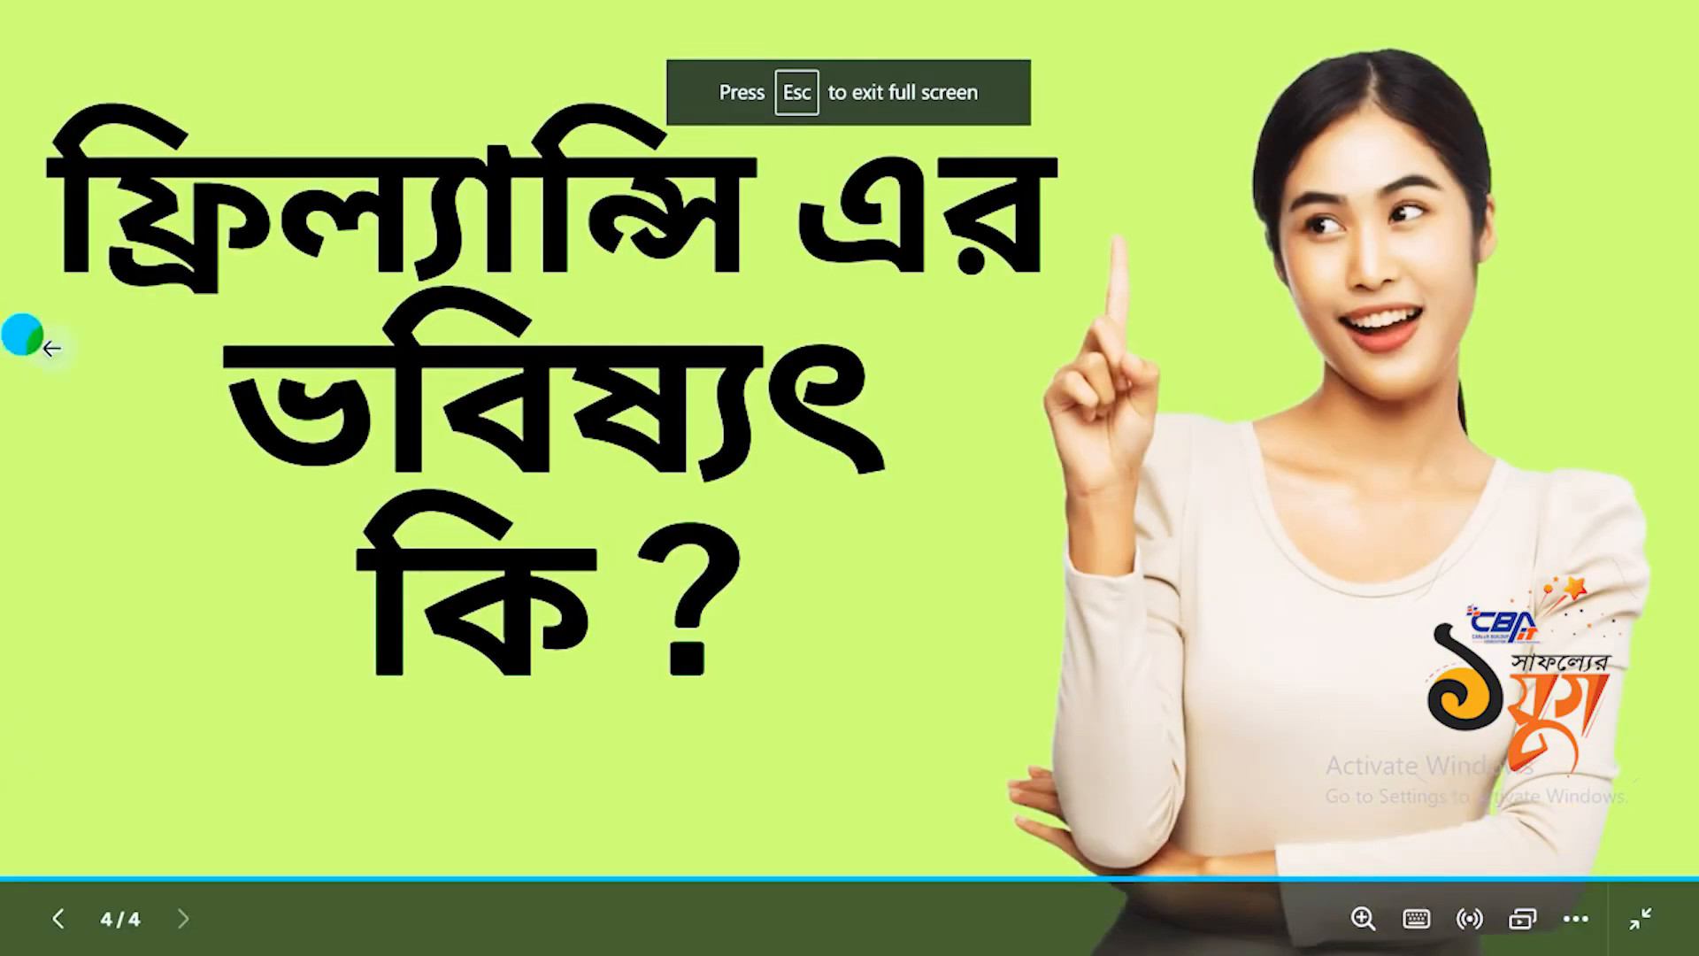
click(36, 335)
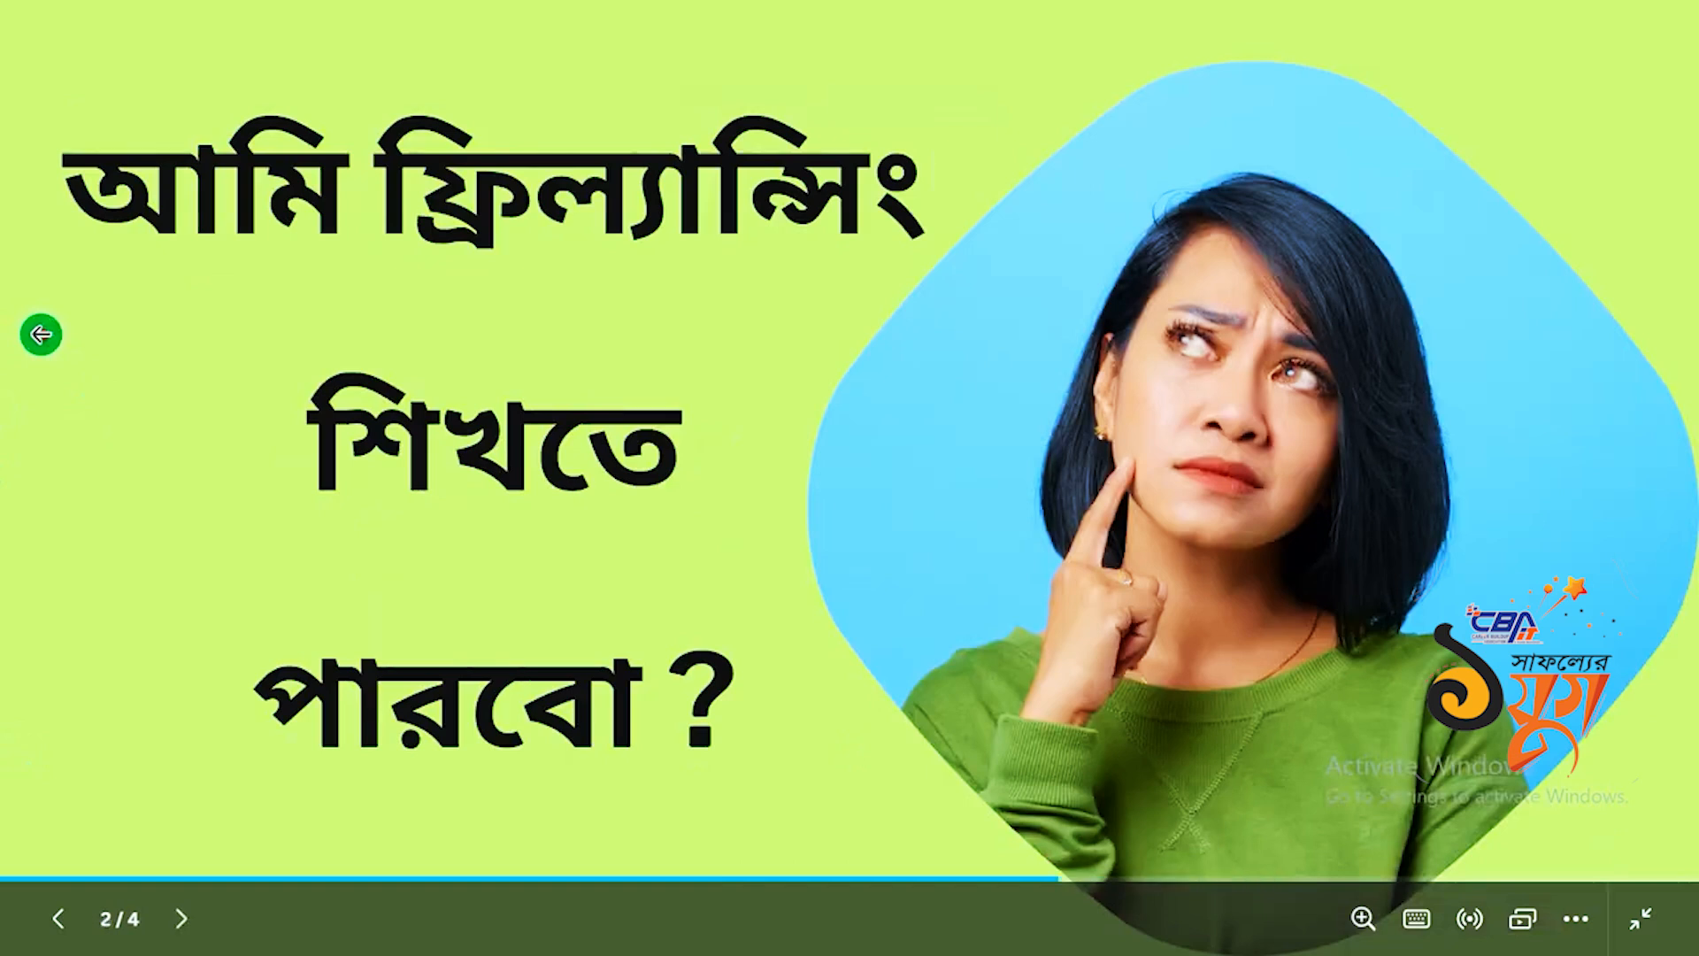
click(41, 335)
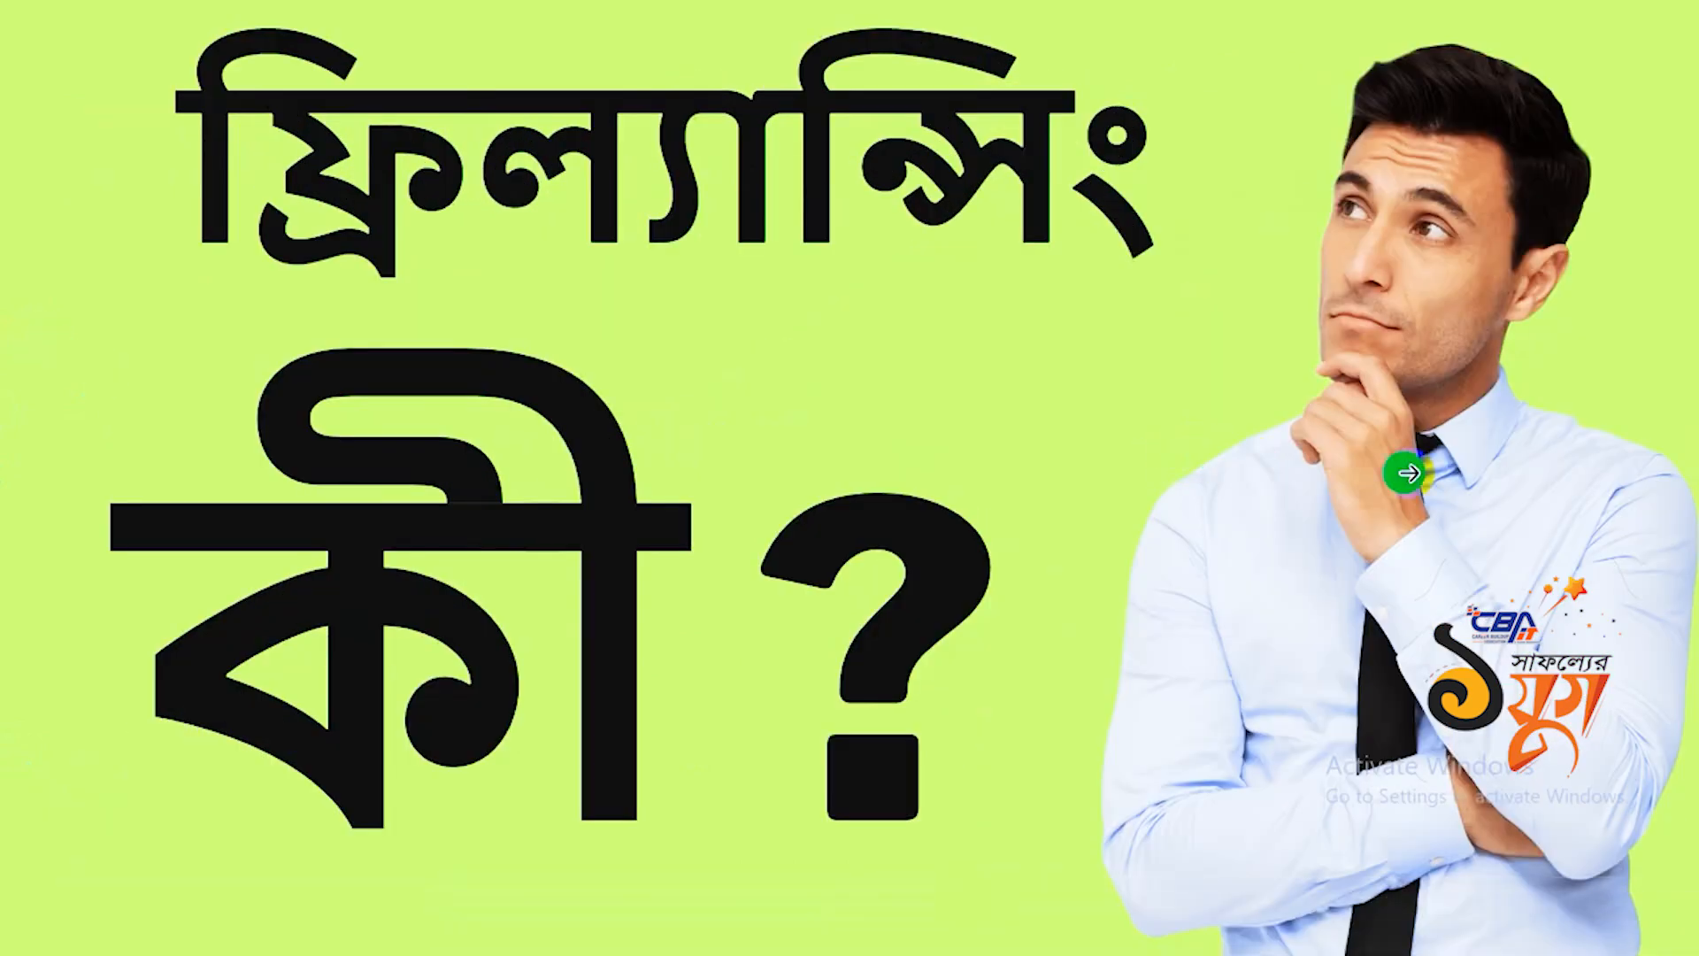
click(1408, 474)
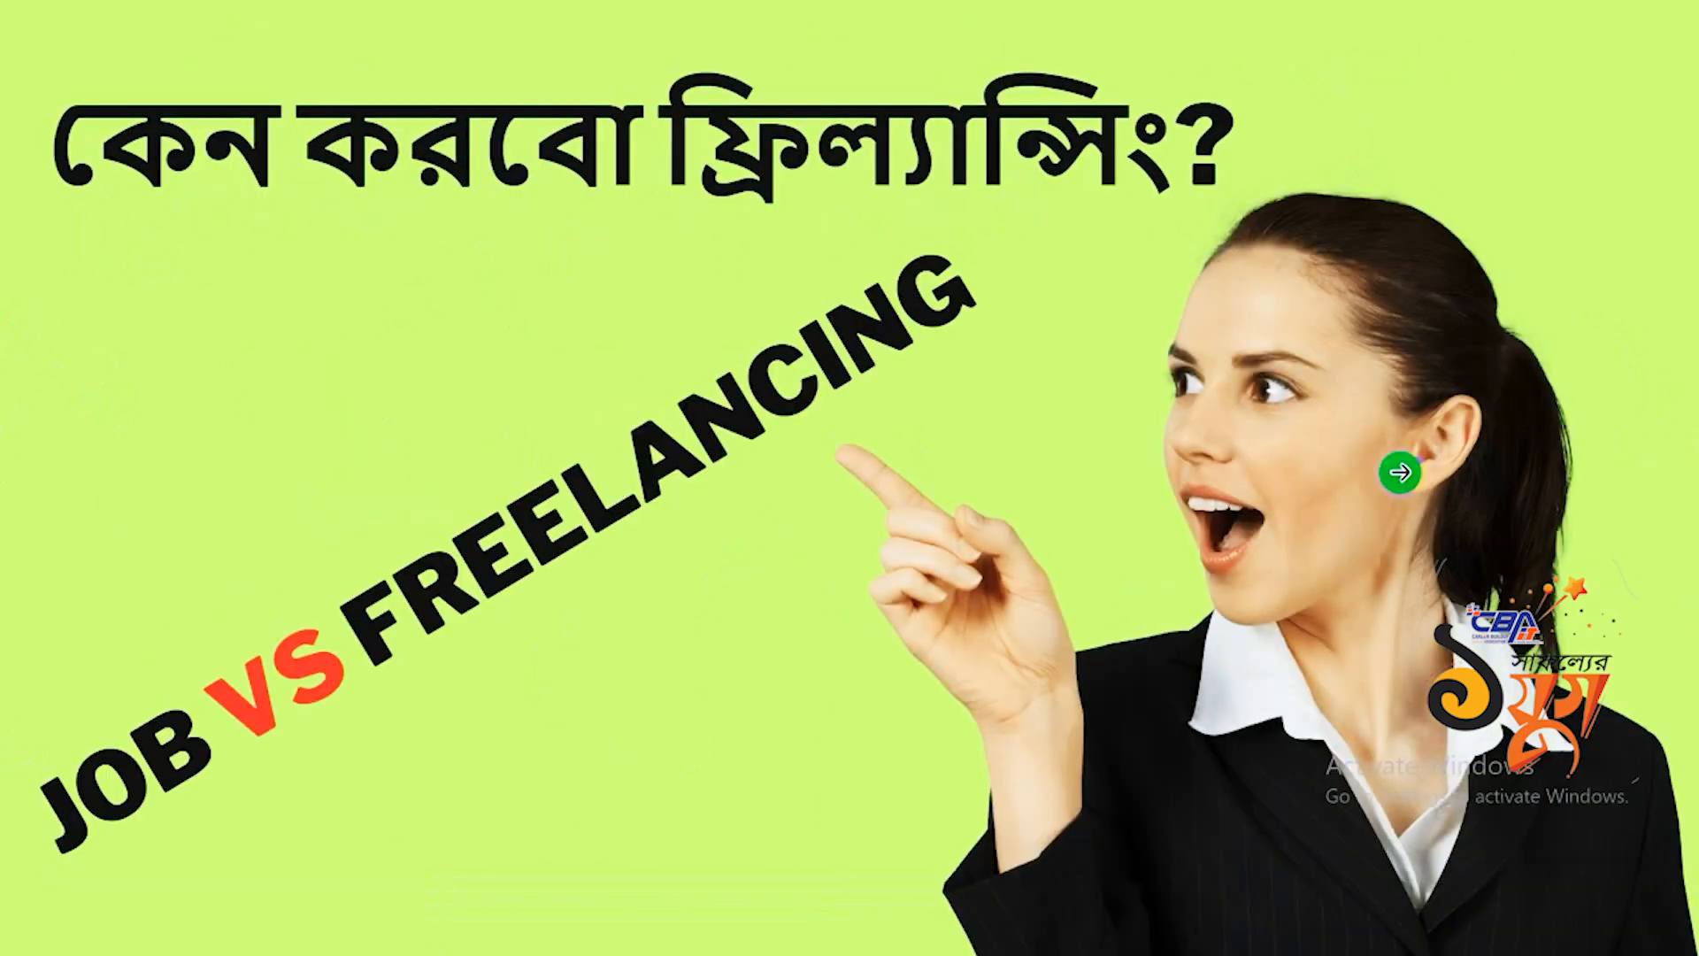
click(1399, 470)
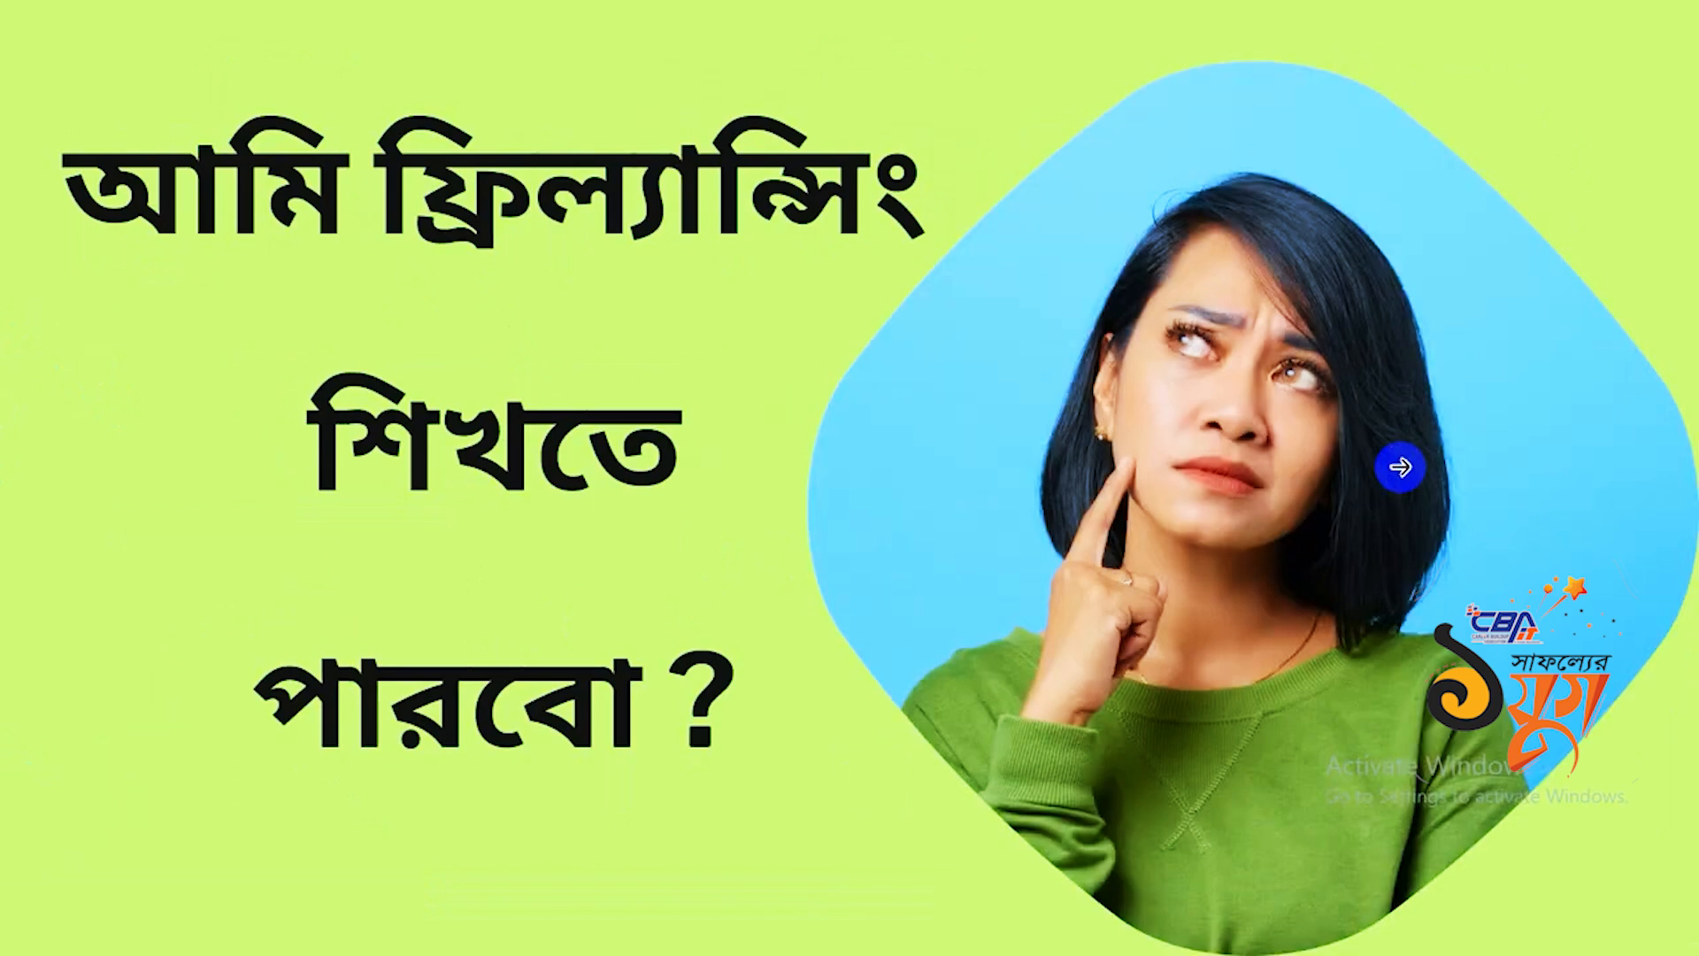
Show slide 4 of the presentation in full screen, return to the editor and go back to slide 3
click(1398, 471)
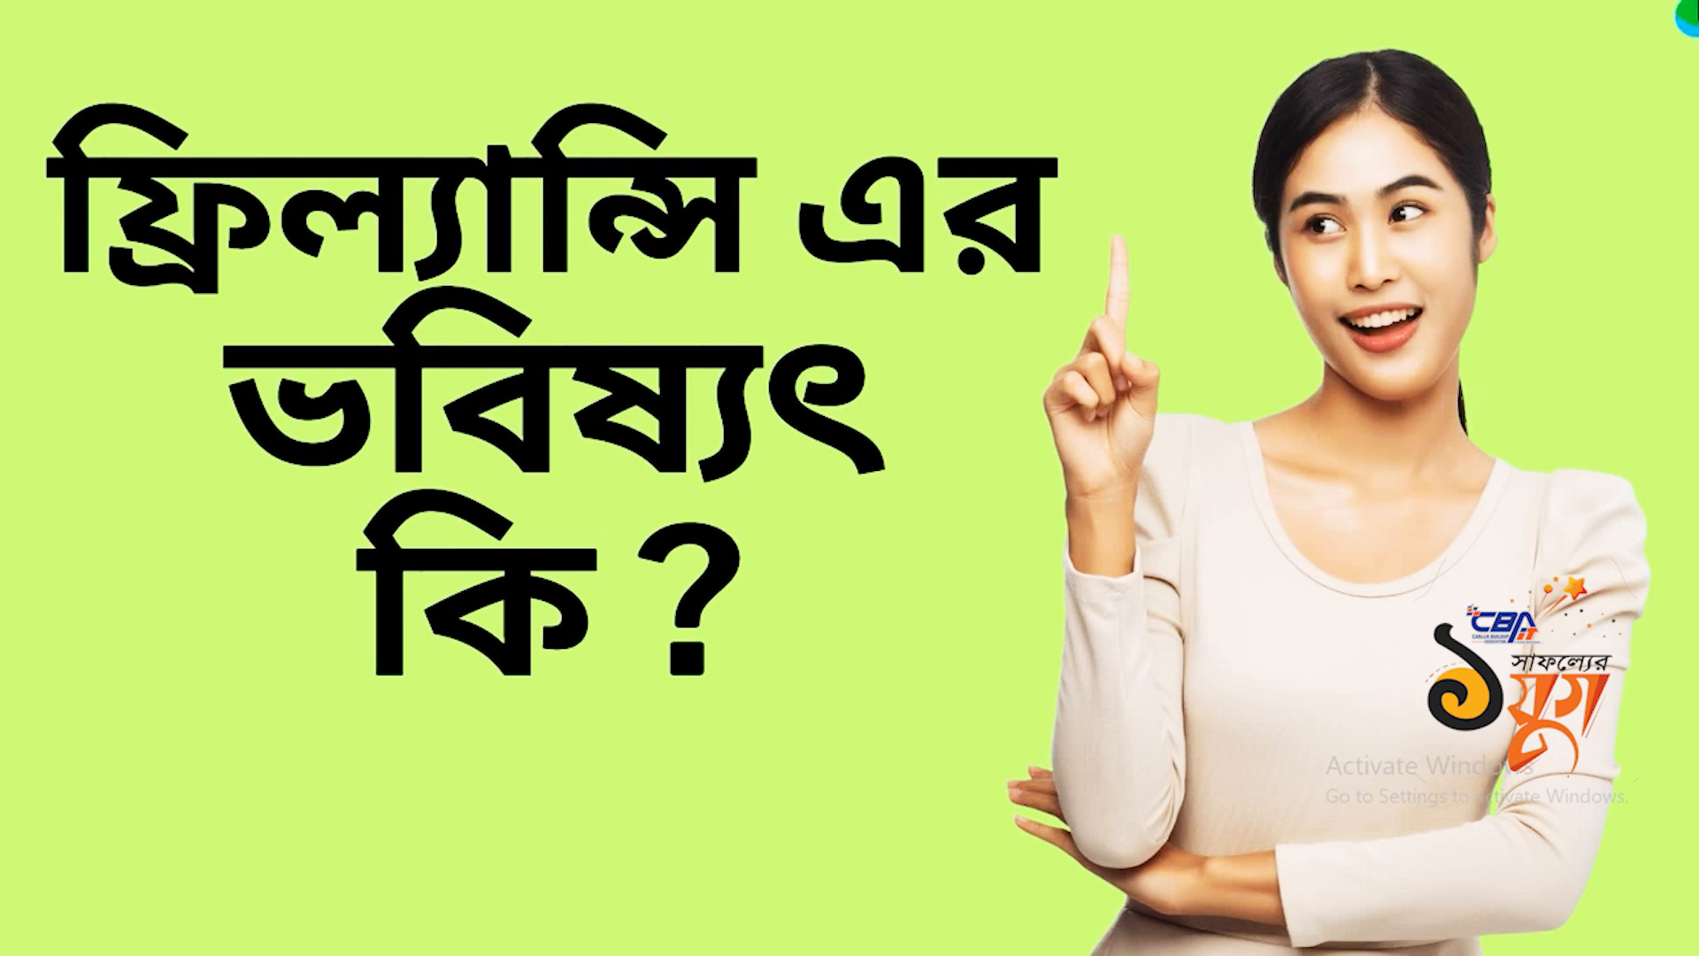
mouse_move(1696, 7)
click(870, 81)
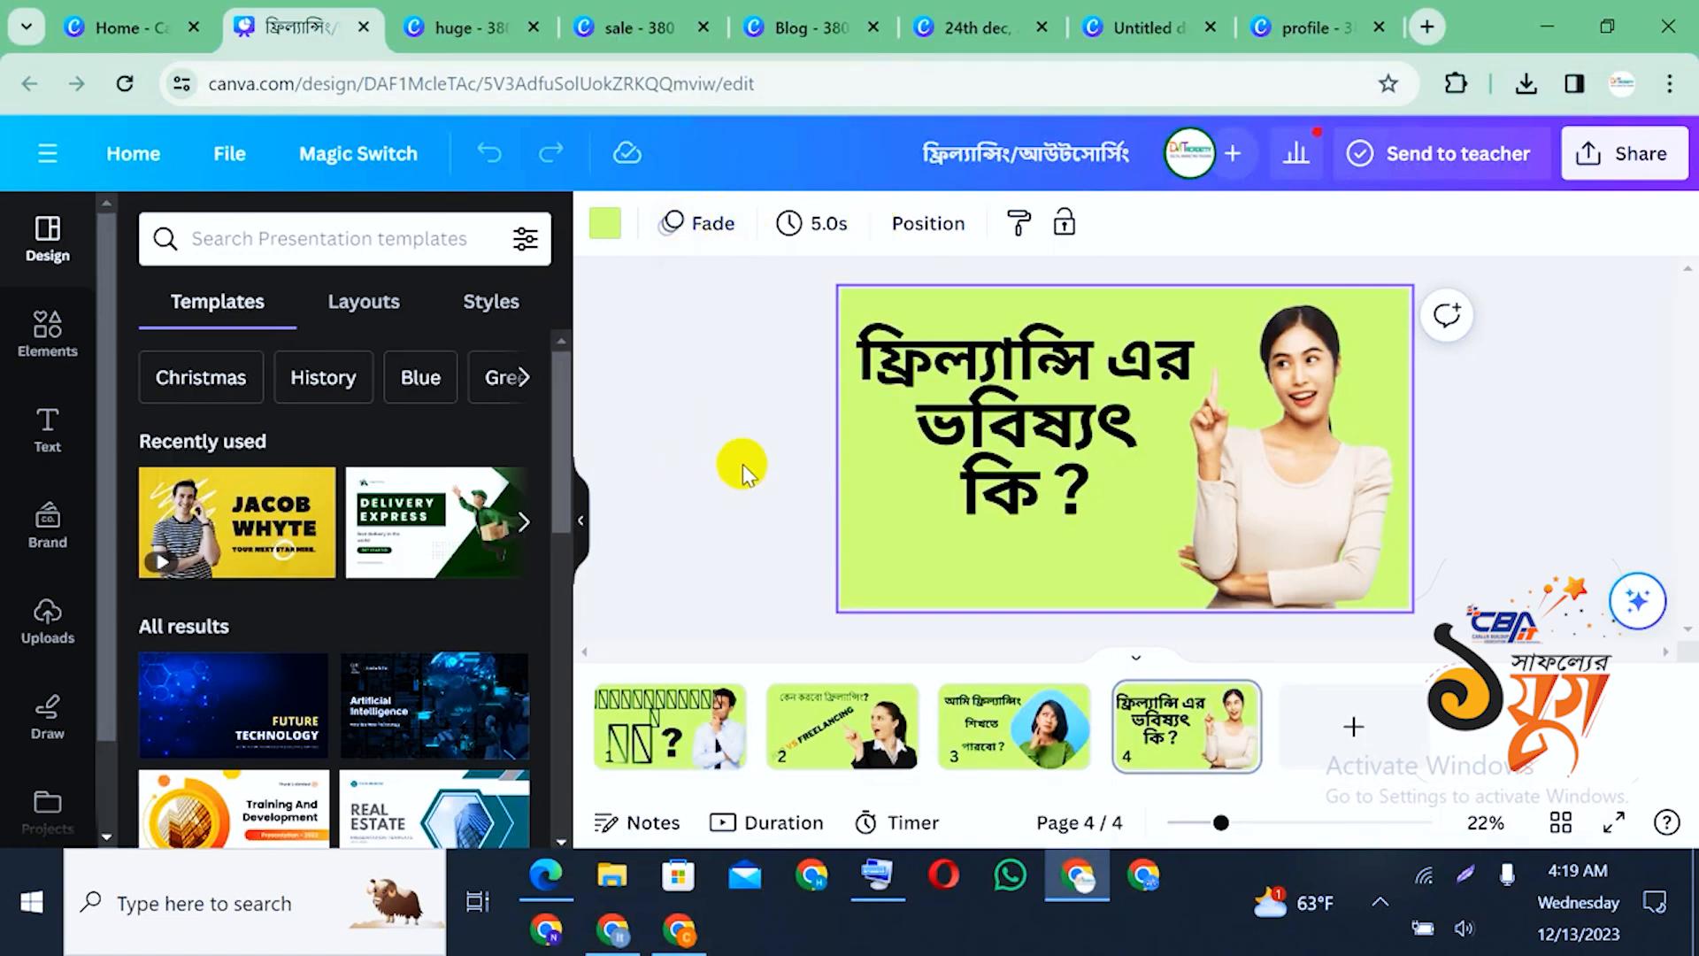
scroll(743, 467, up, 1)
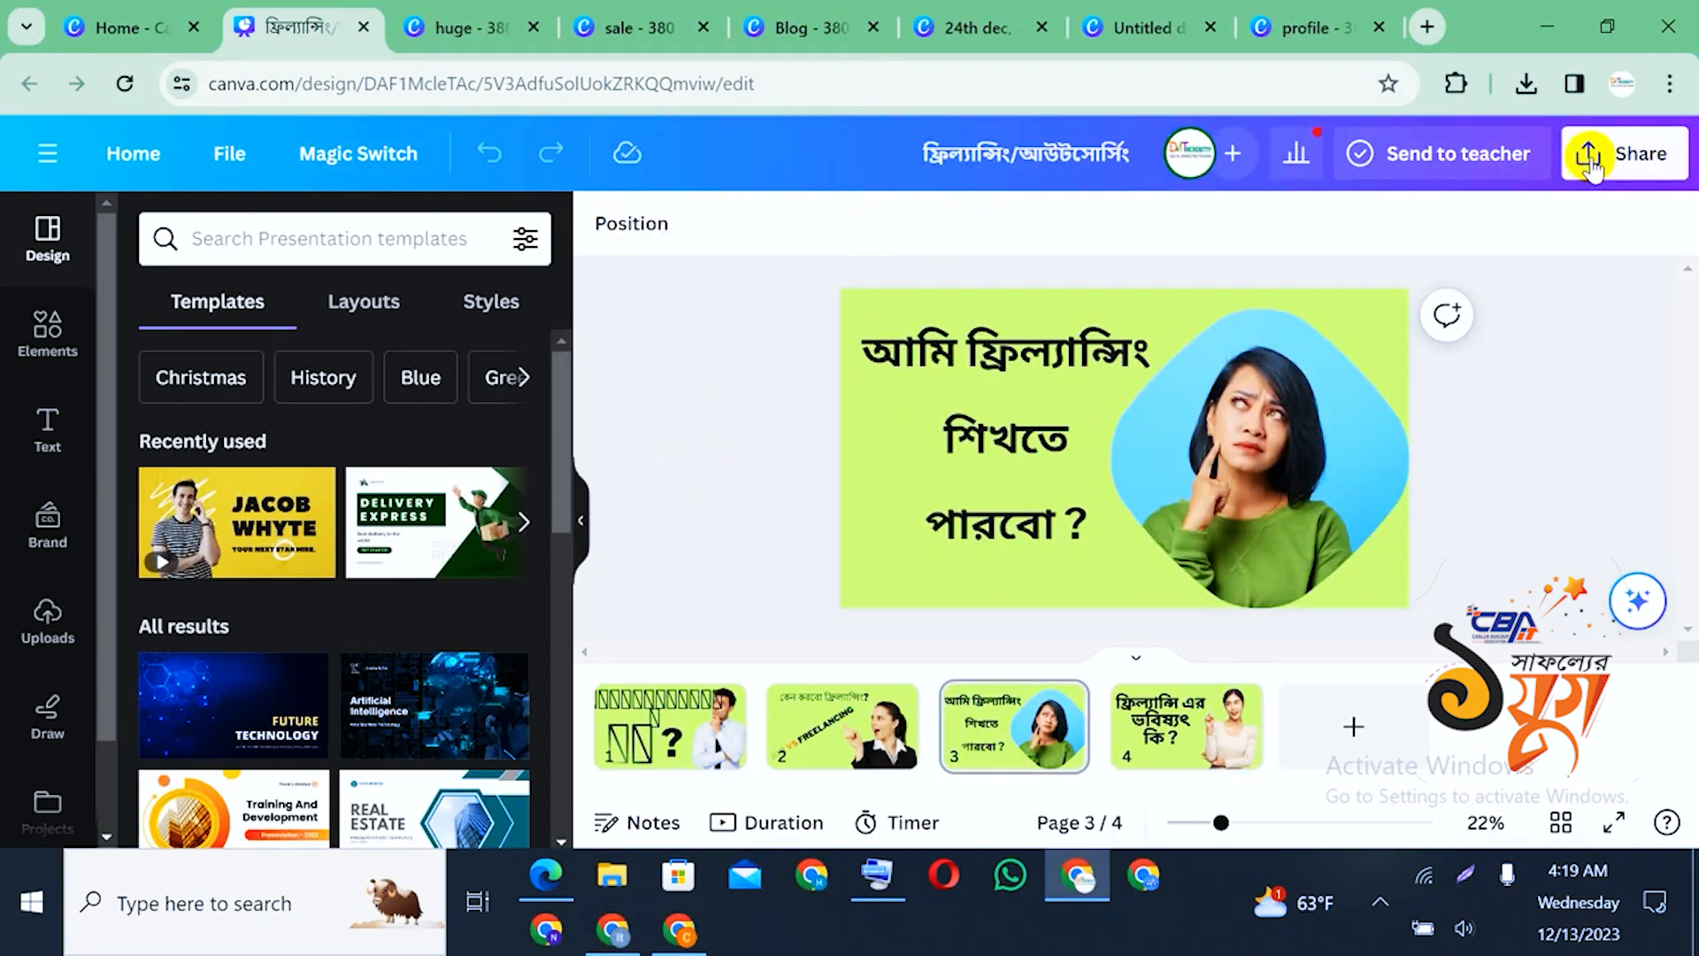
Leave the presentation and return to the design categories at the start of the home page
click(131, 160)
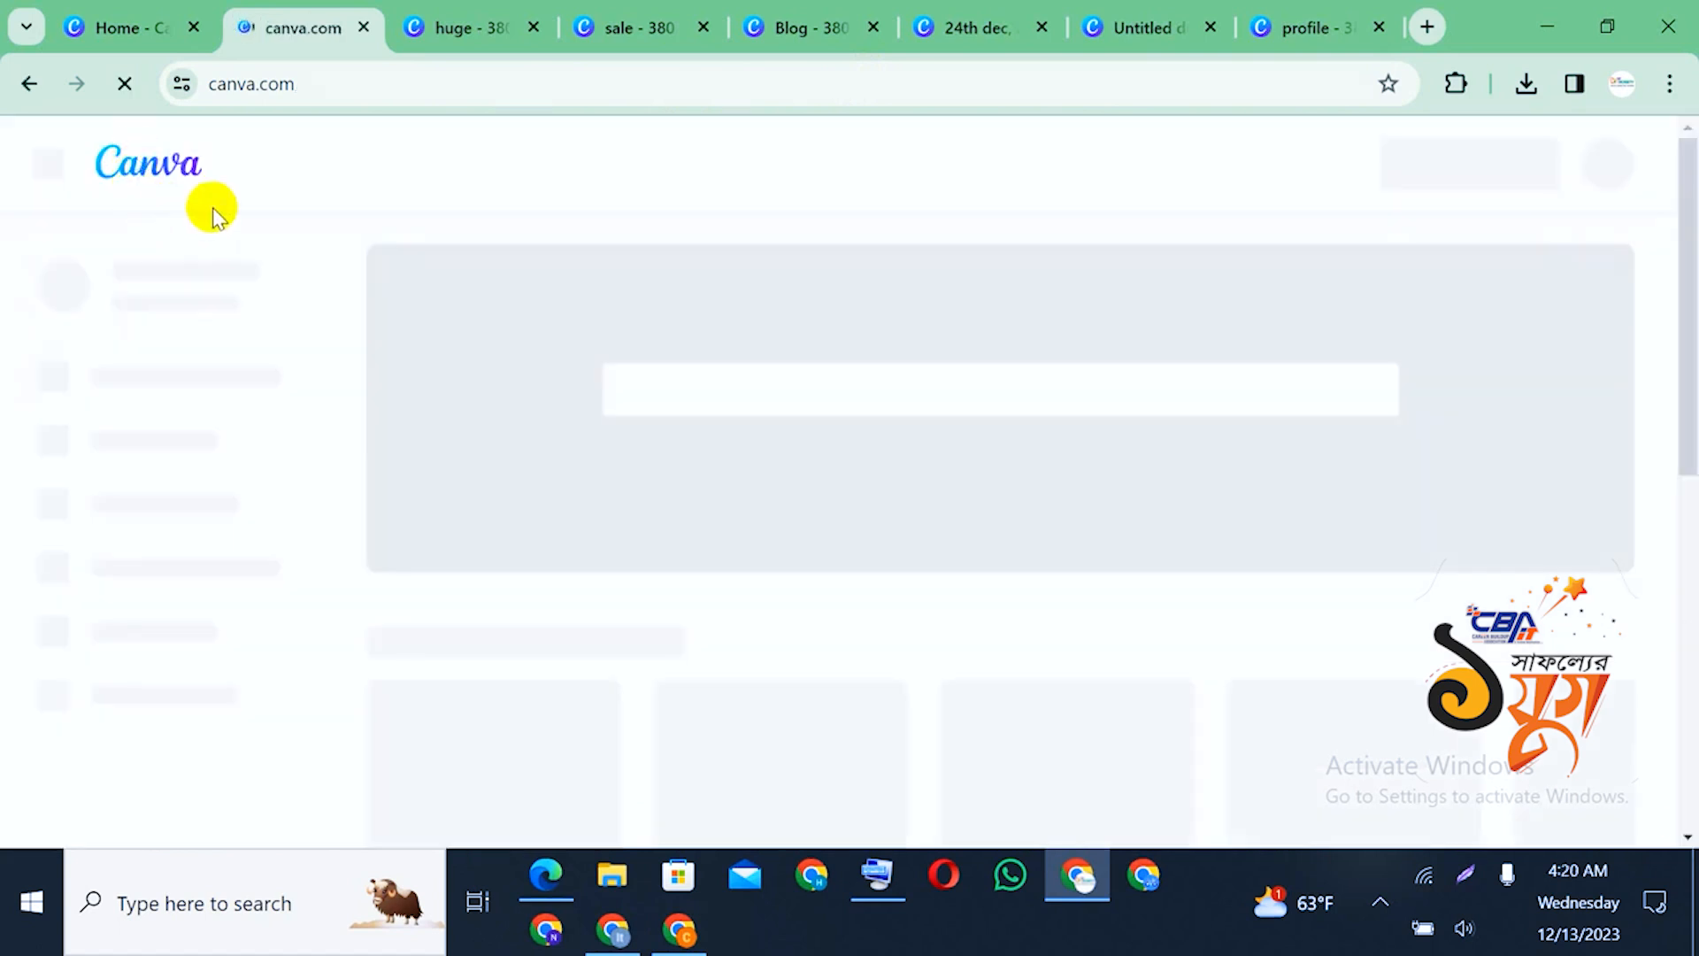
click(520, 2)
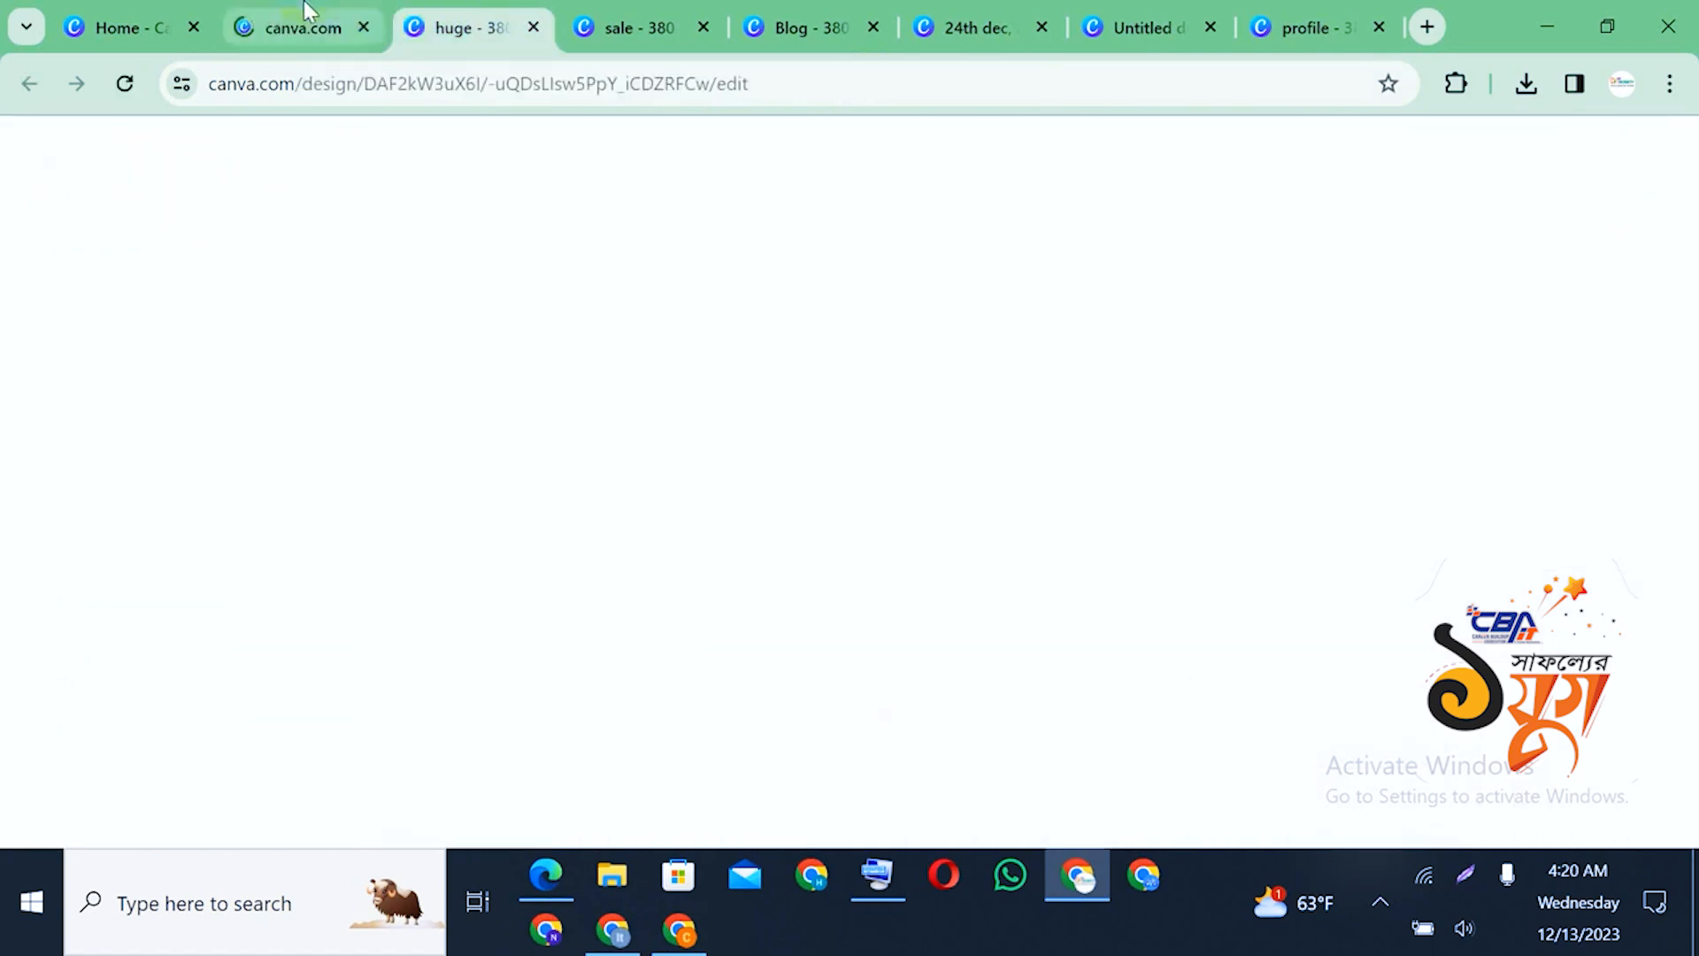
click(373, 49)
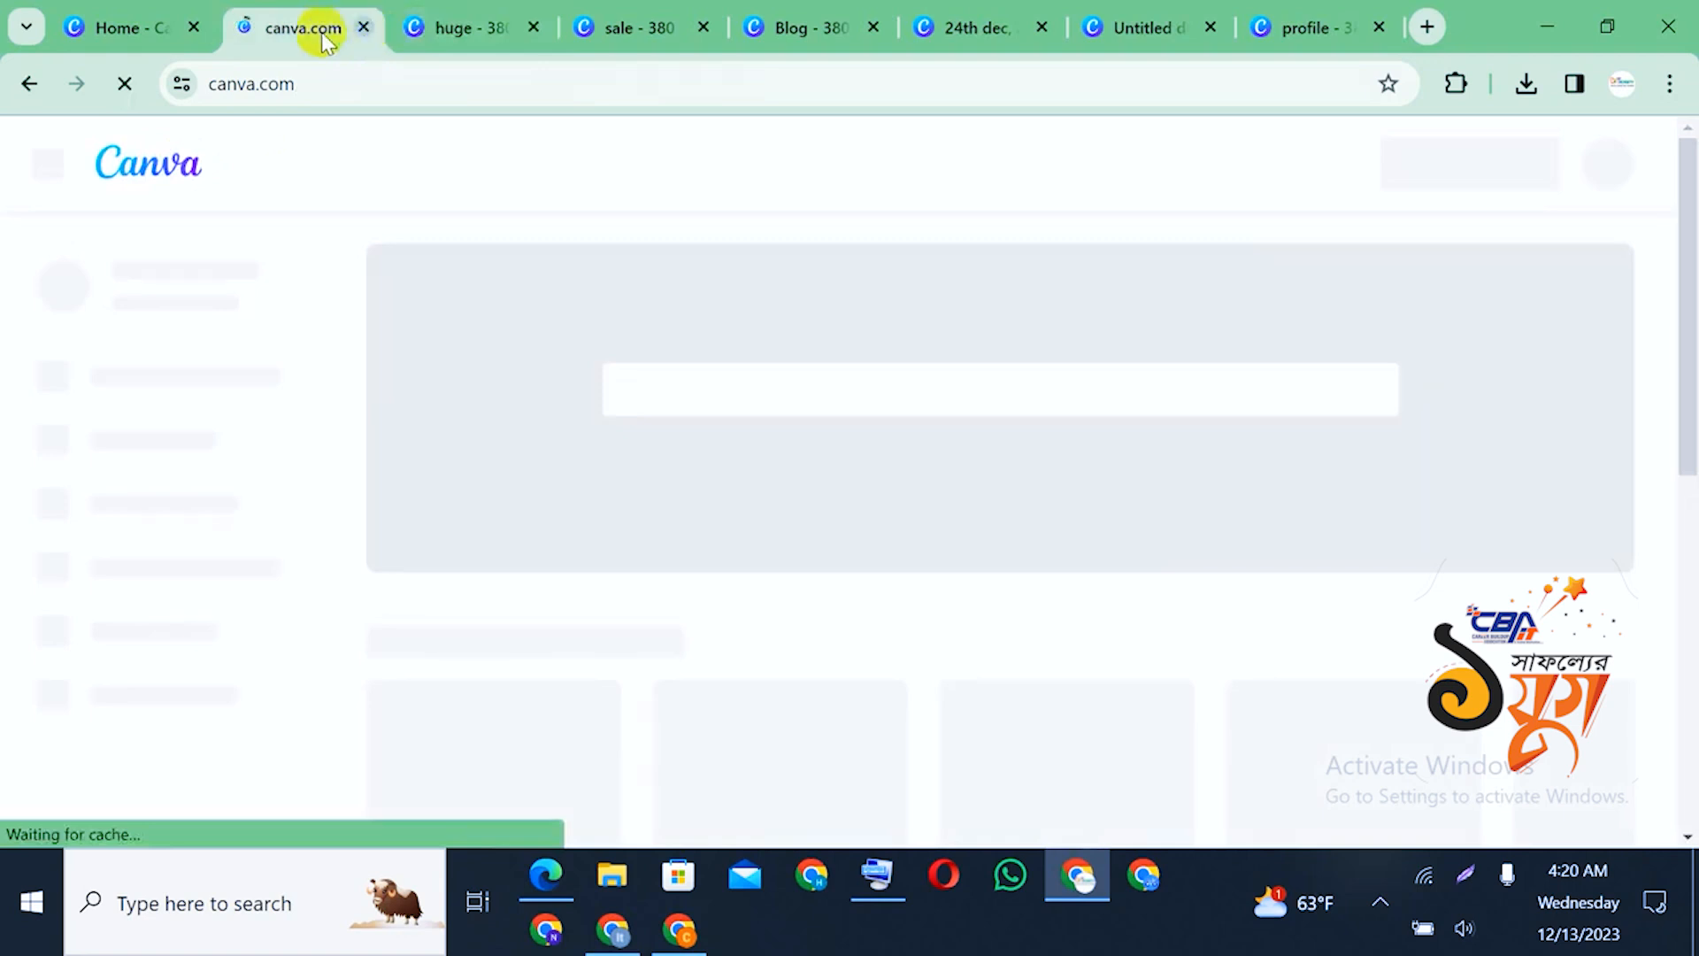
click(129, 23)
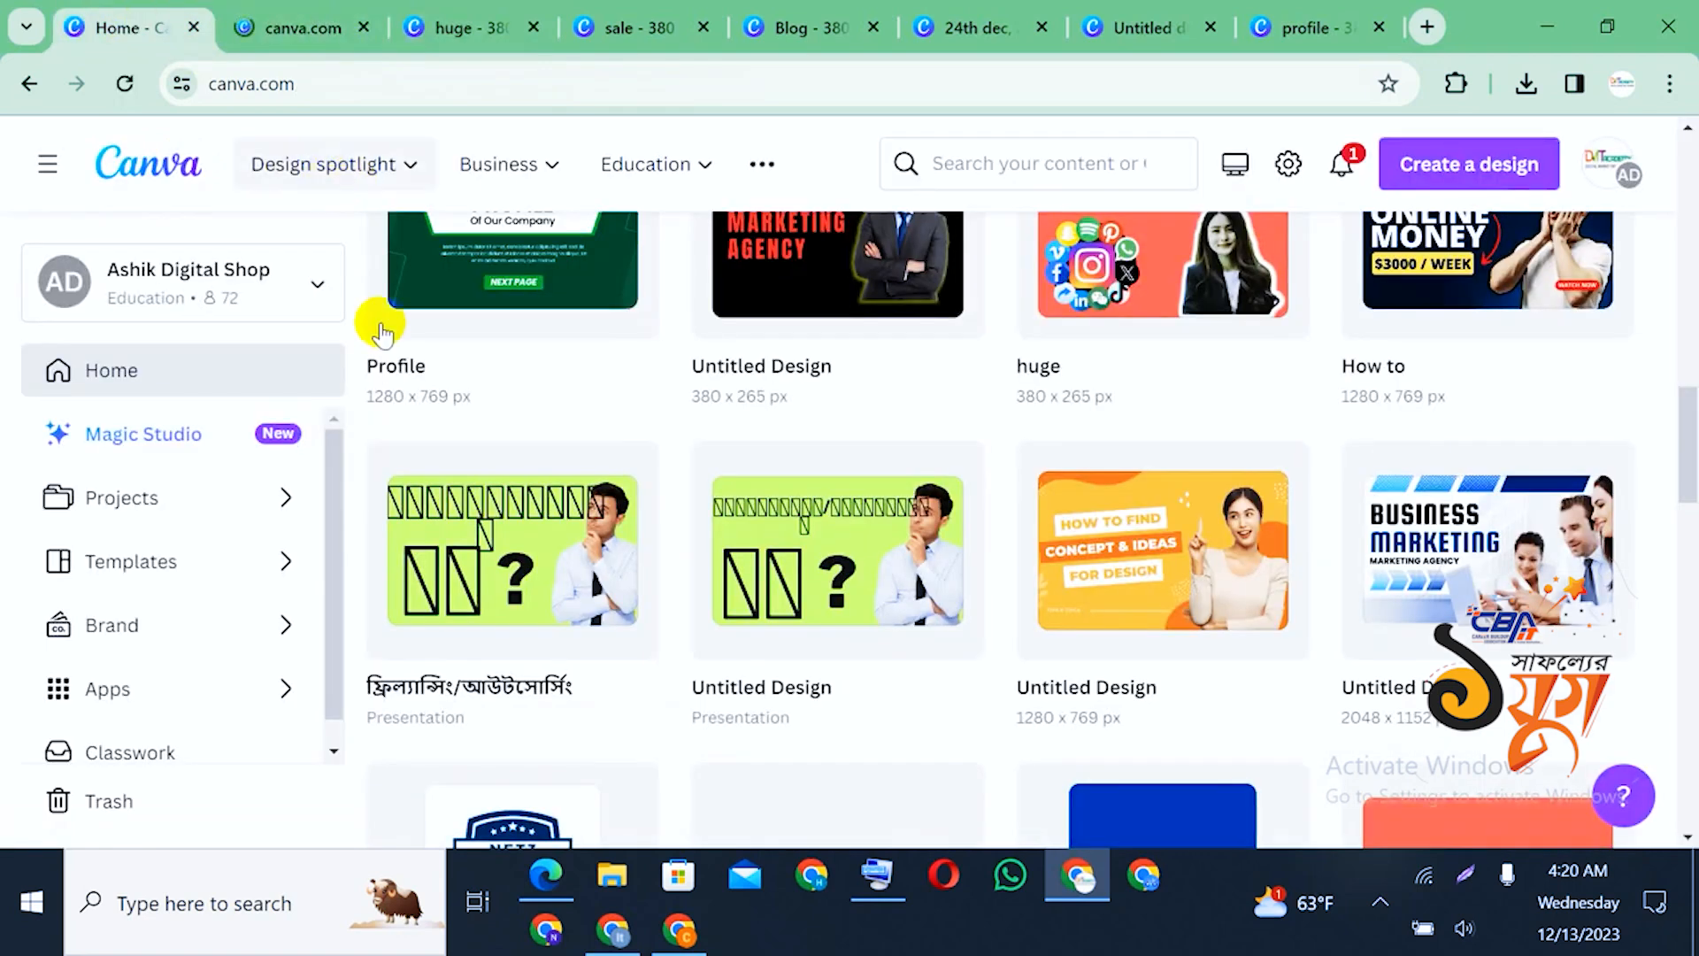
scroll(495, 447, up, 7)
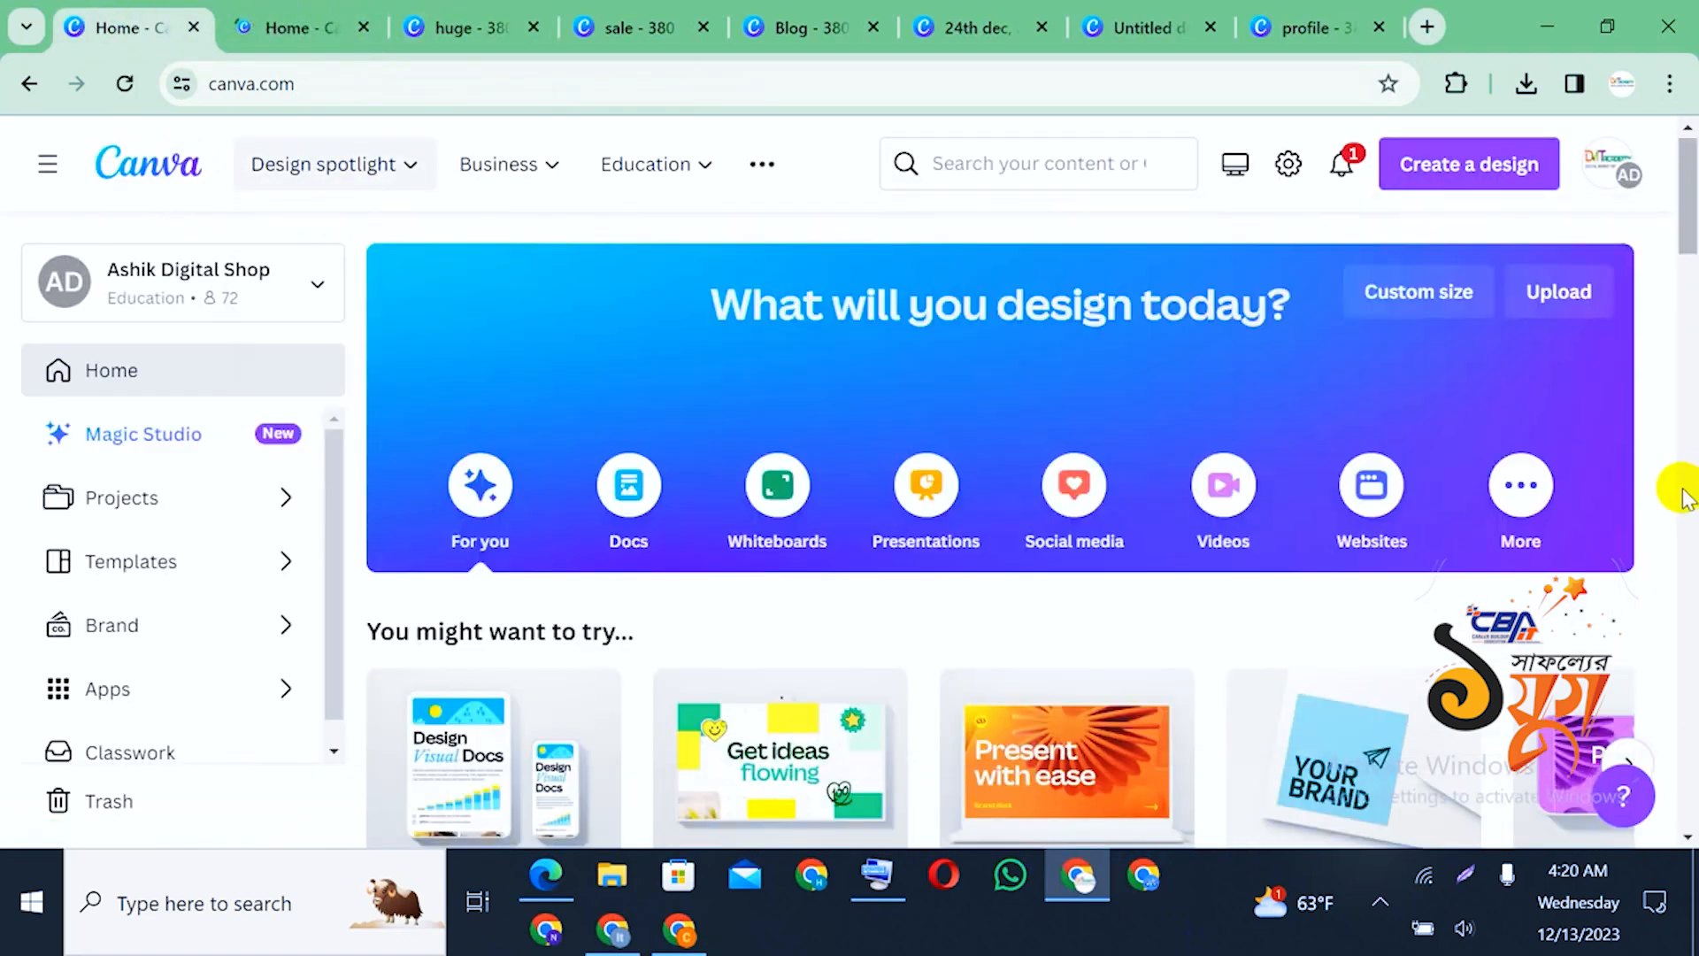
scroll(712, 553, down, 3)
scroll(675, 543, up, 3)
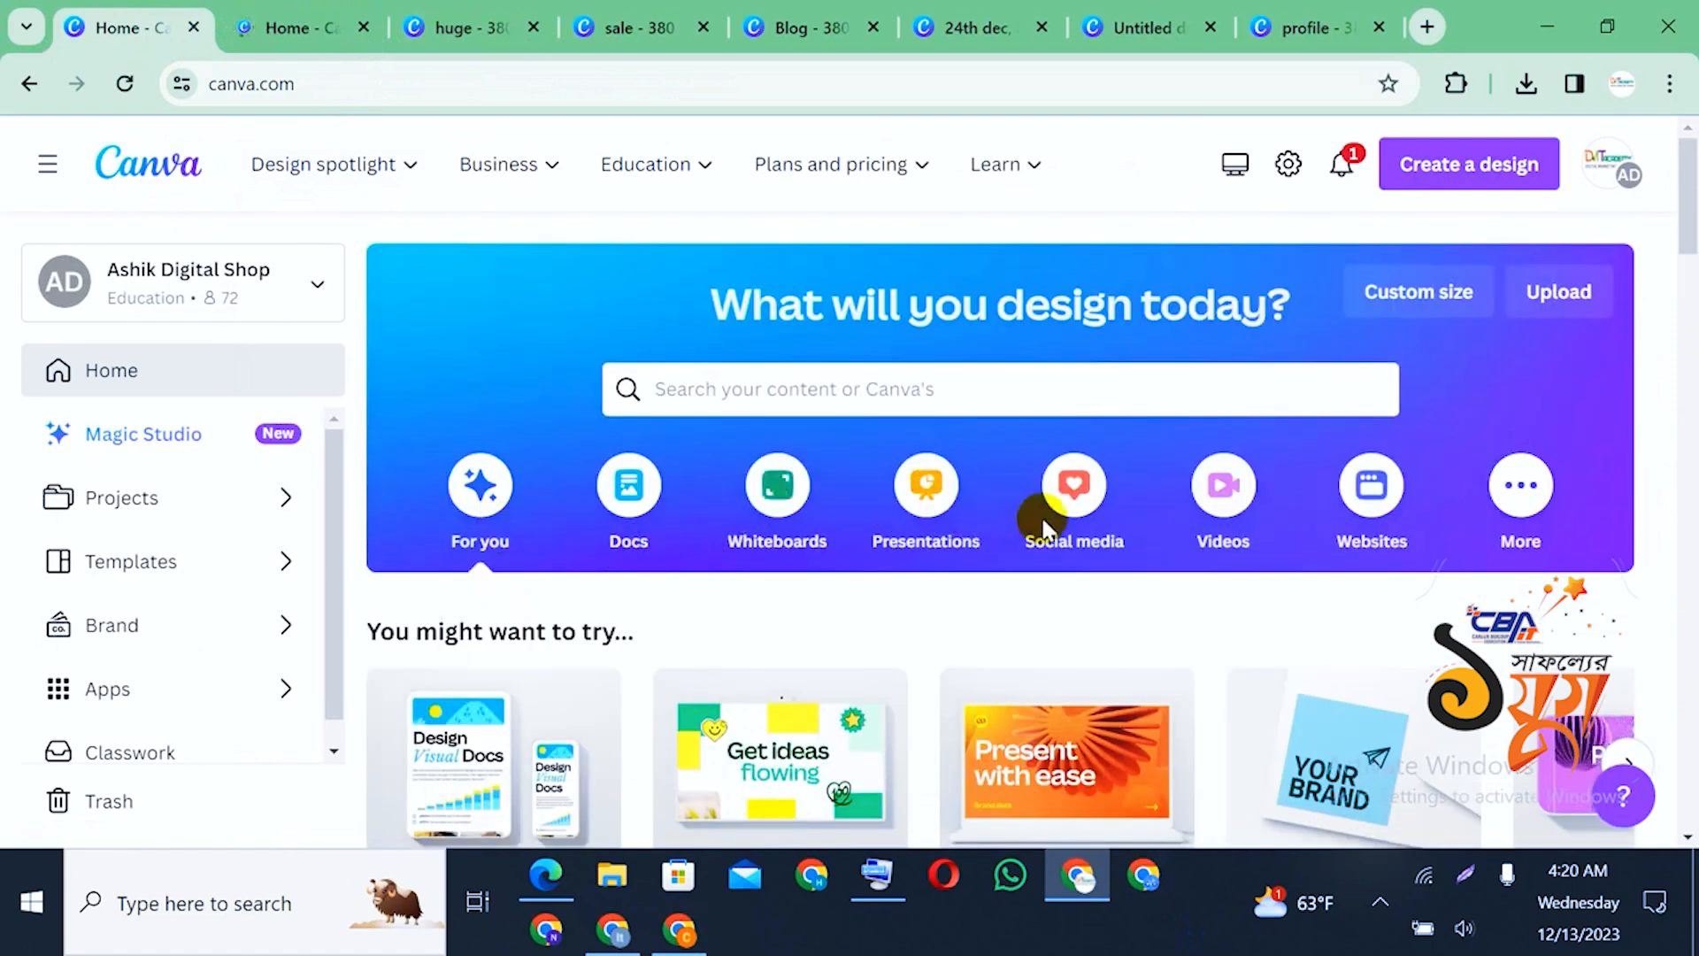
Browse the Videos category on the home page and create a blank 1920 × 1080 px video
click(1218, 506)
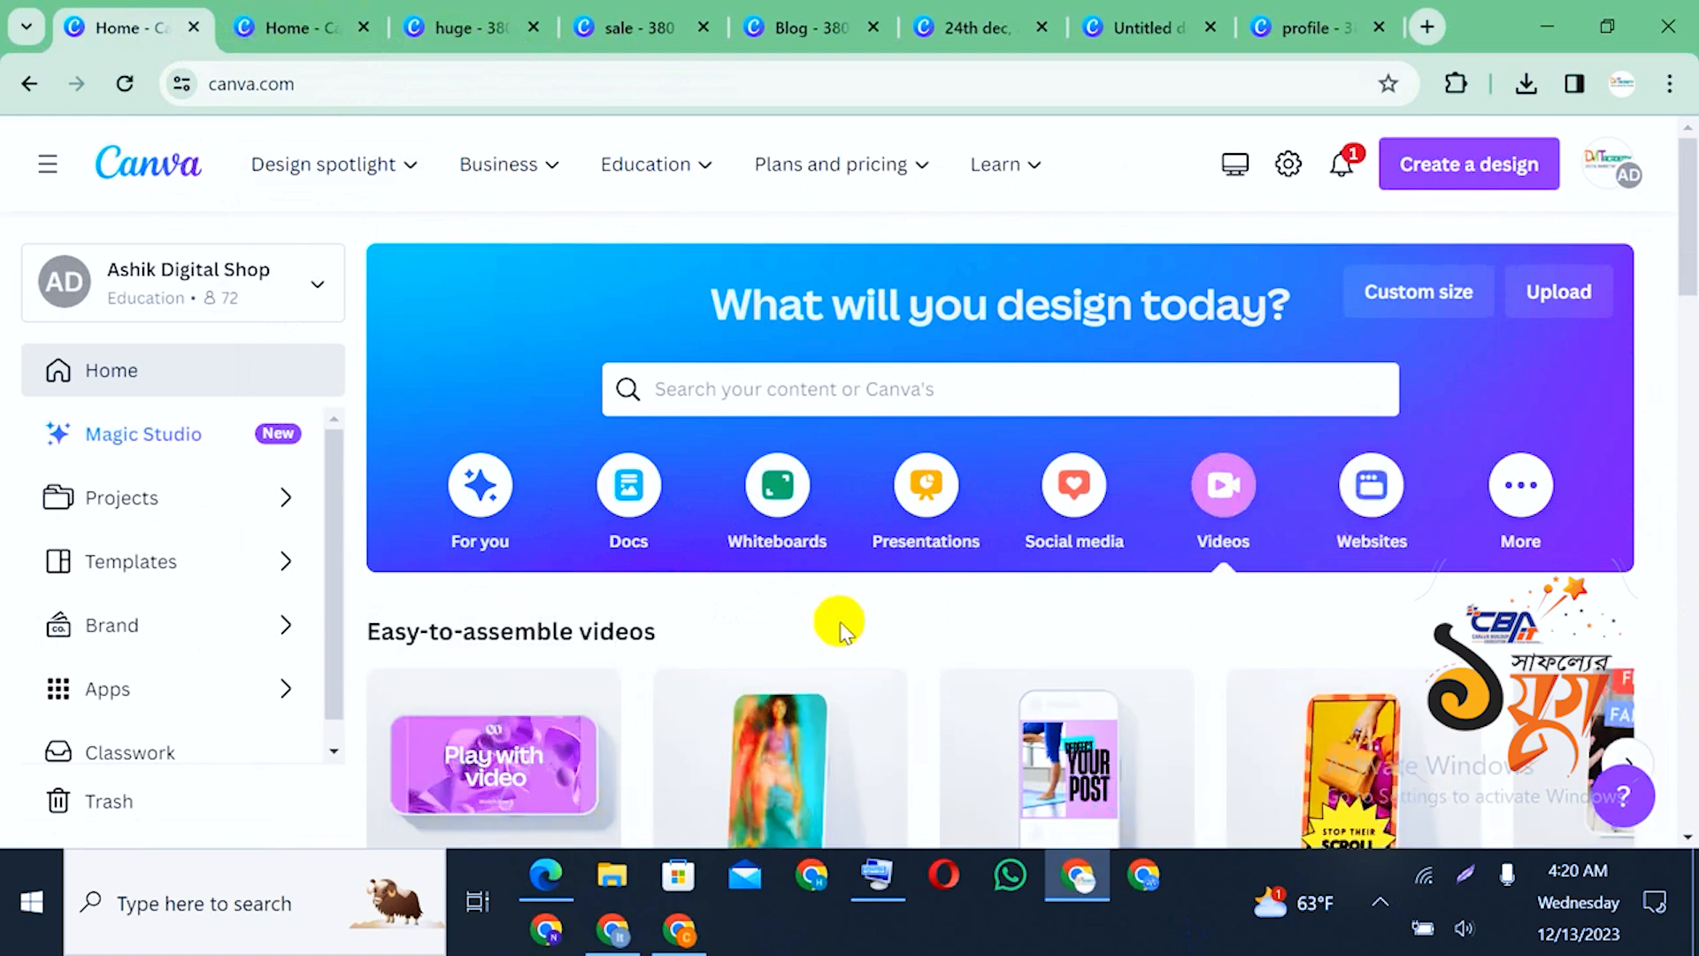
scroll(835, 619, down, 3)
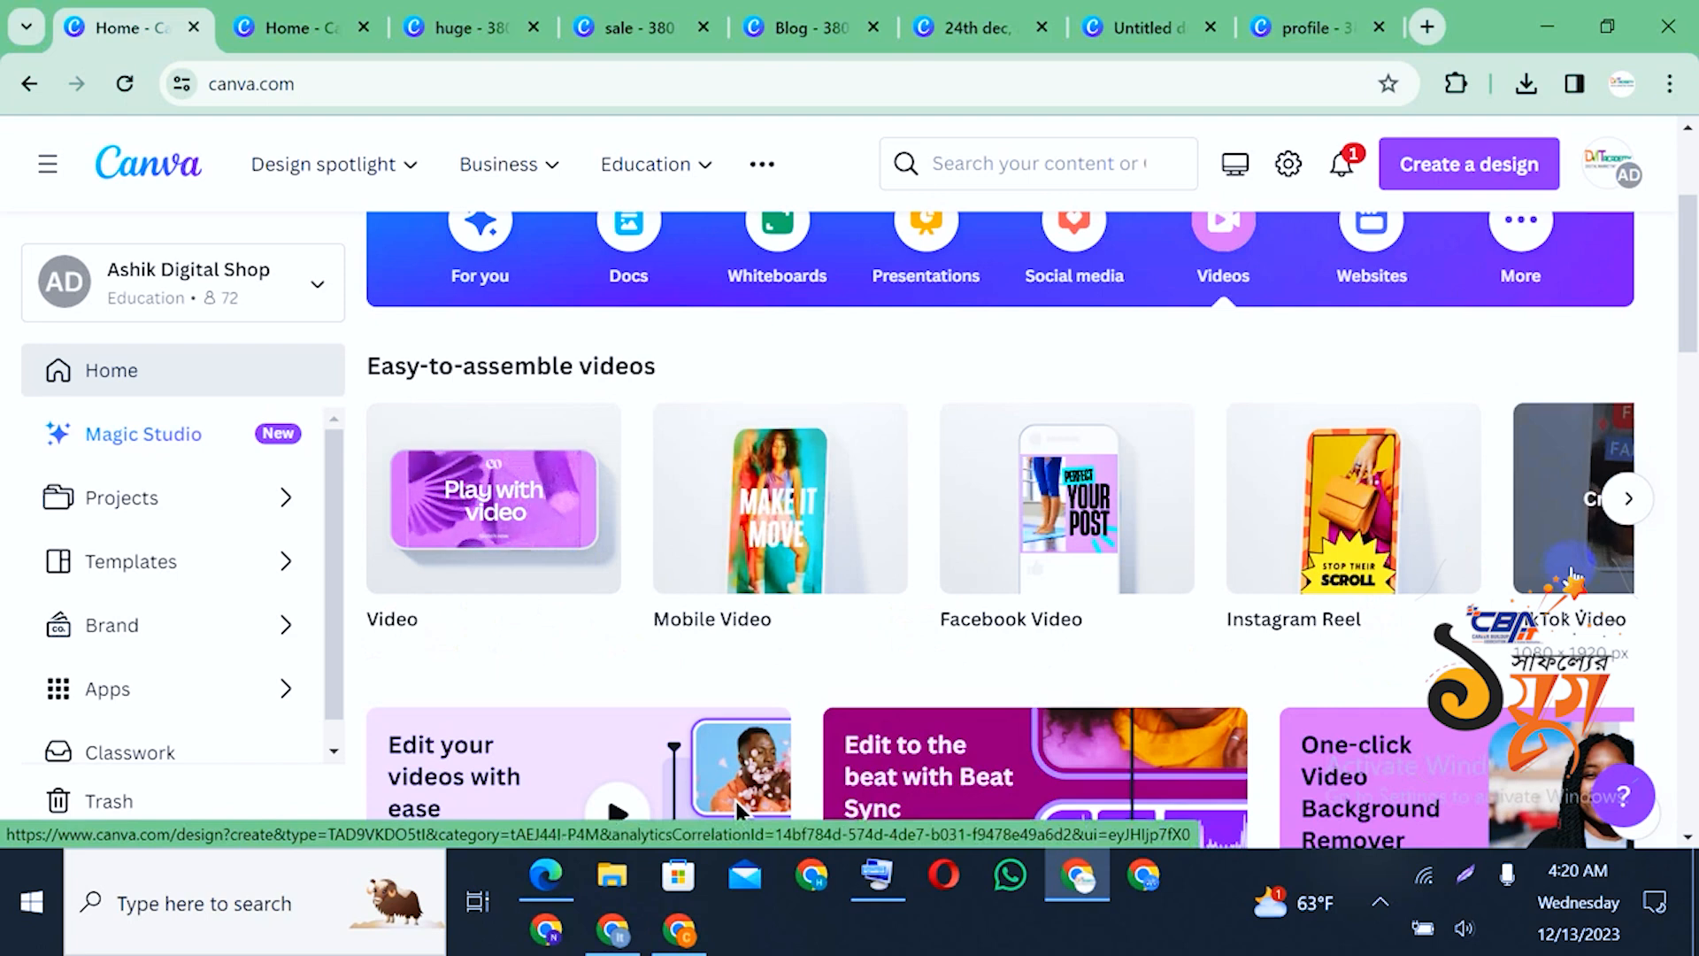
scroll(735, 800, down, 2)
scroll(1410, 690, down, 3)
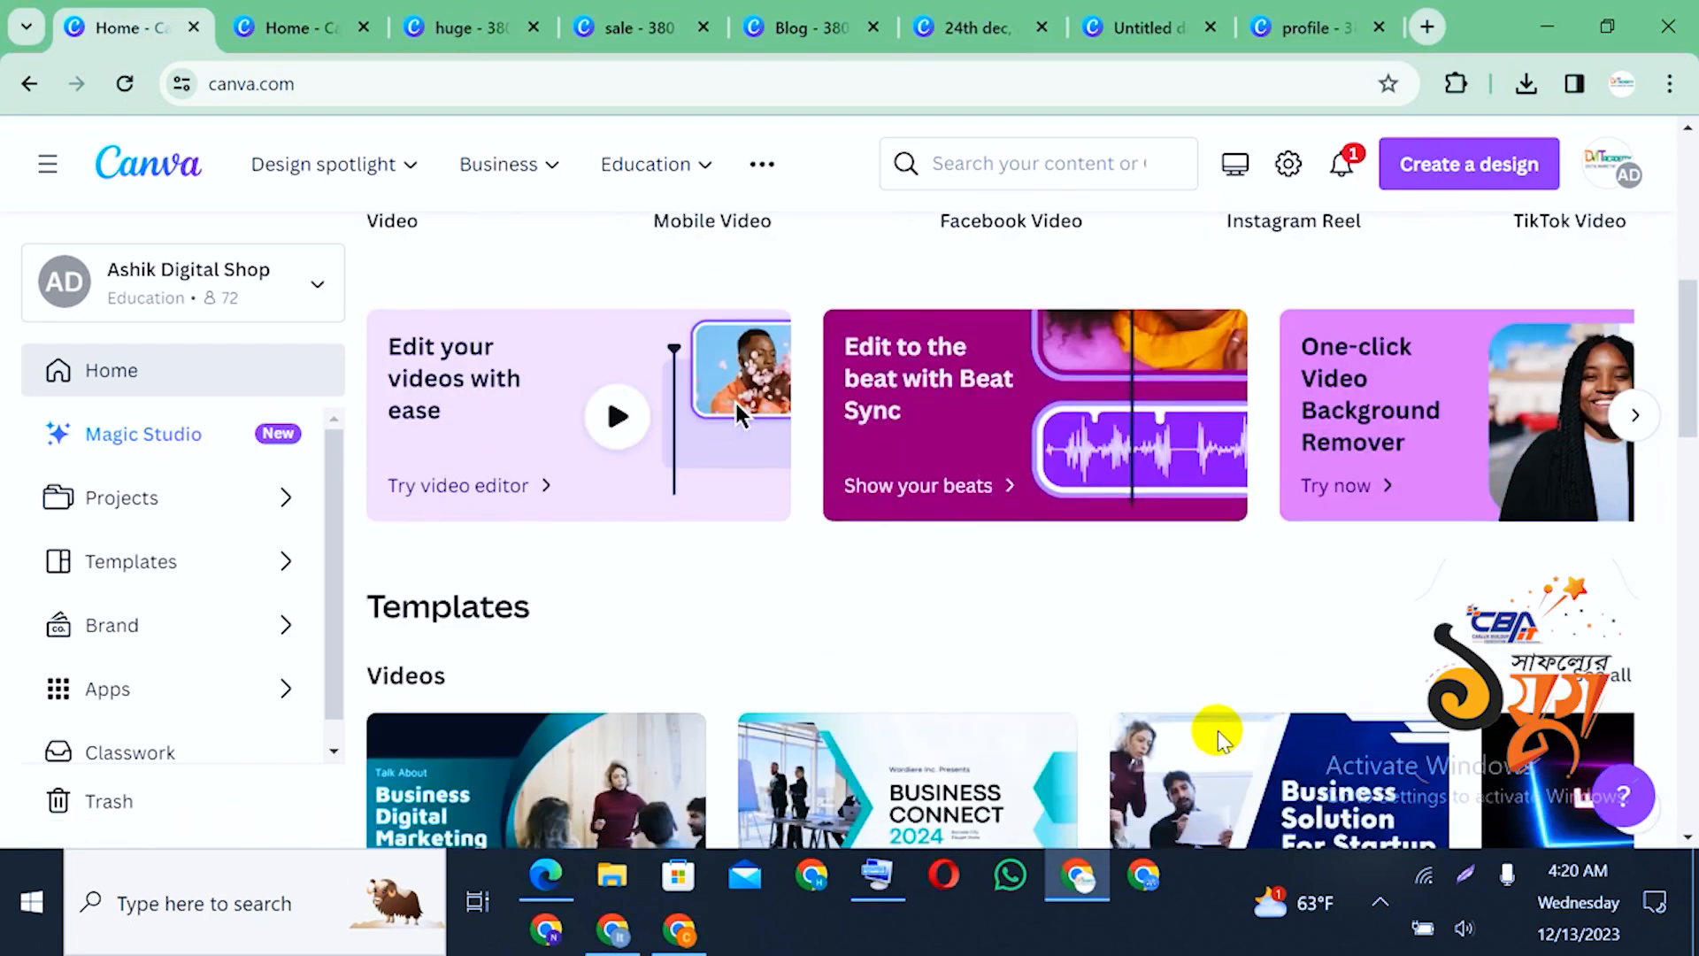
scroll(1213, 728, up, 7)
scroll(588, 481, down, 3)
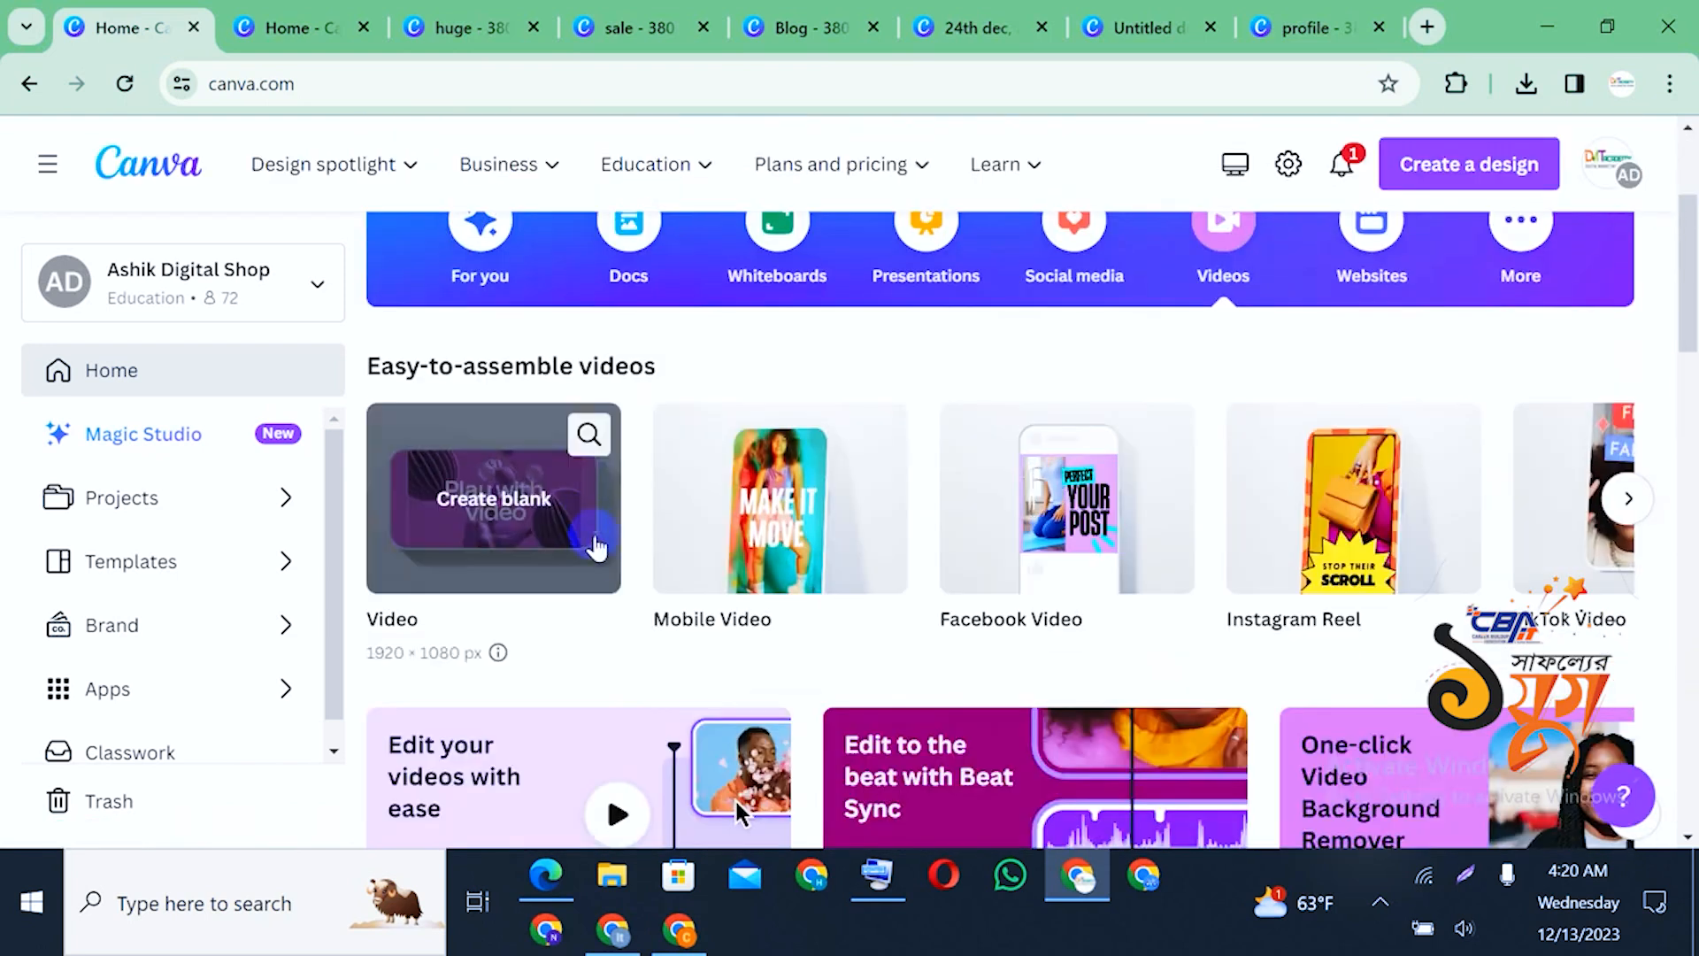
click(513, 492)
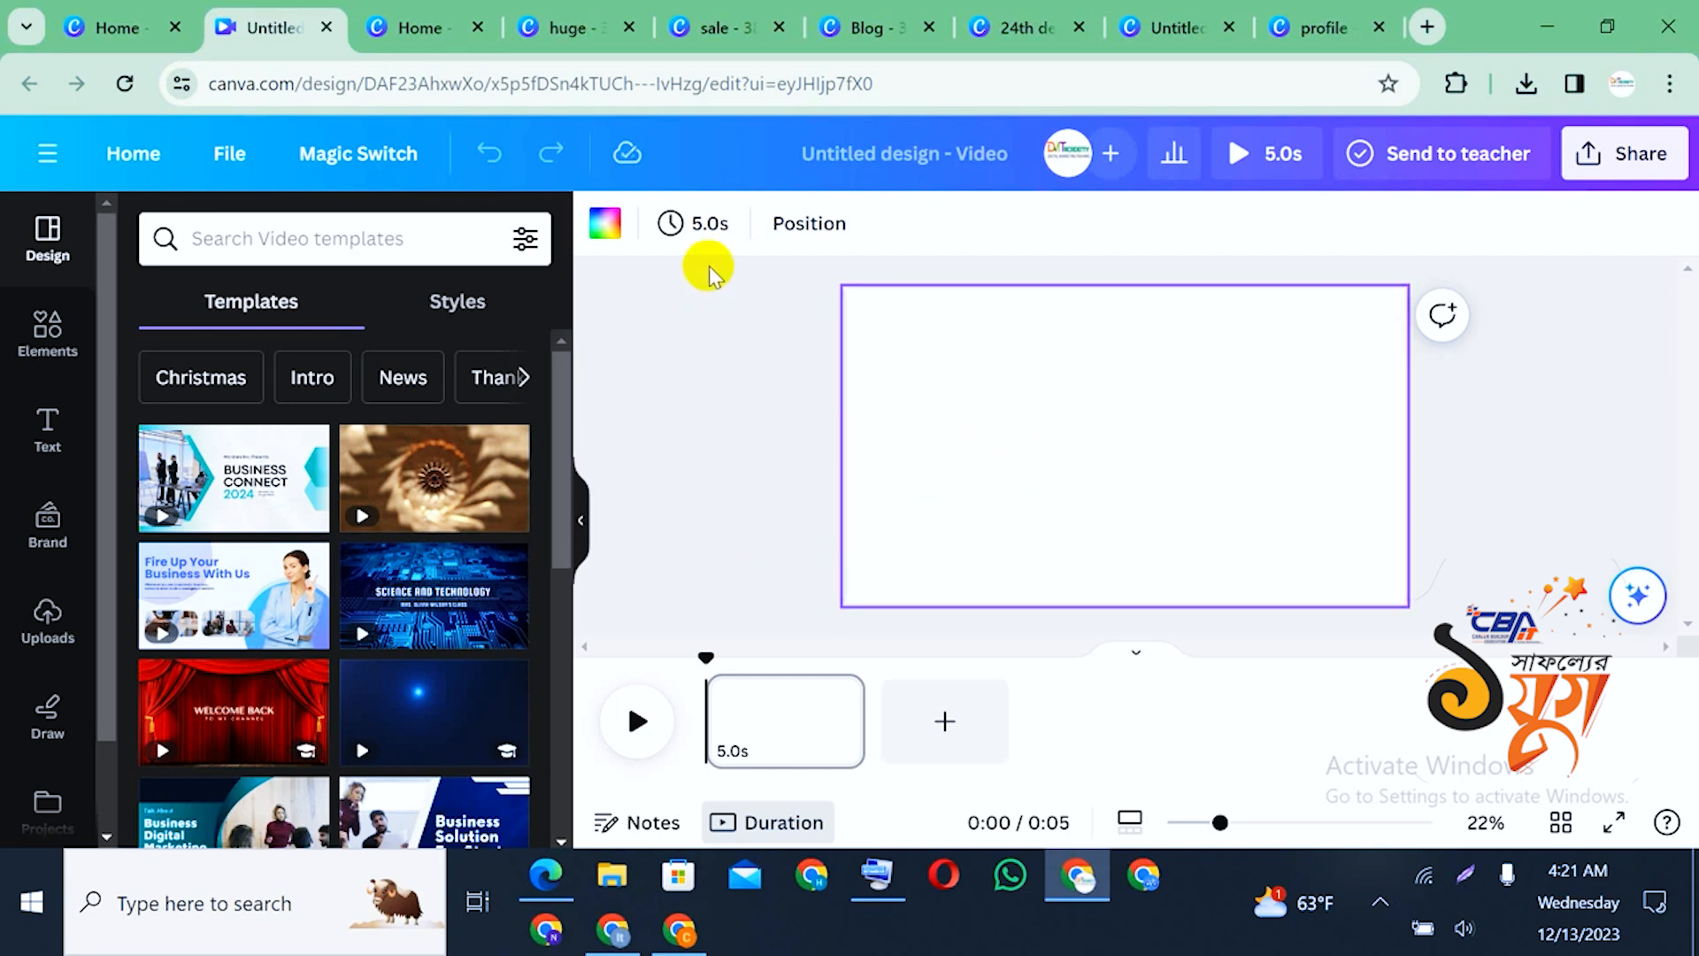
Set the background of the blank video page to solid red
click(600, 222)
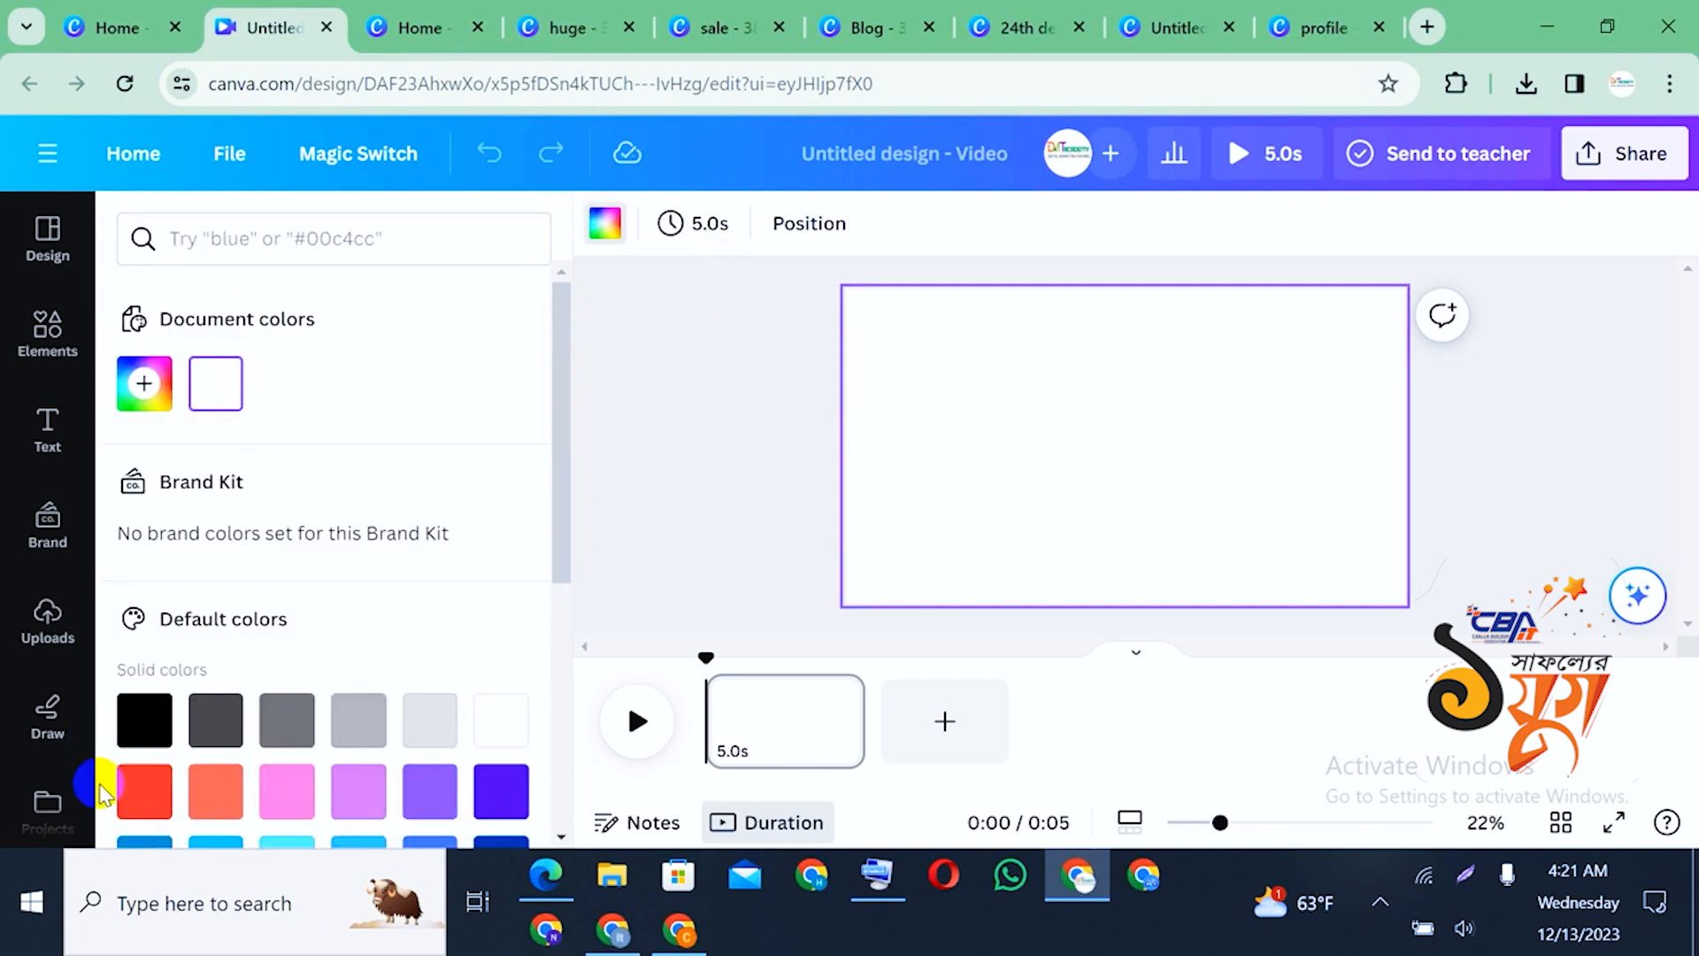
scroll(102, 791, down, 2)
click(144, 658)
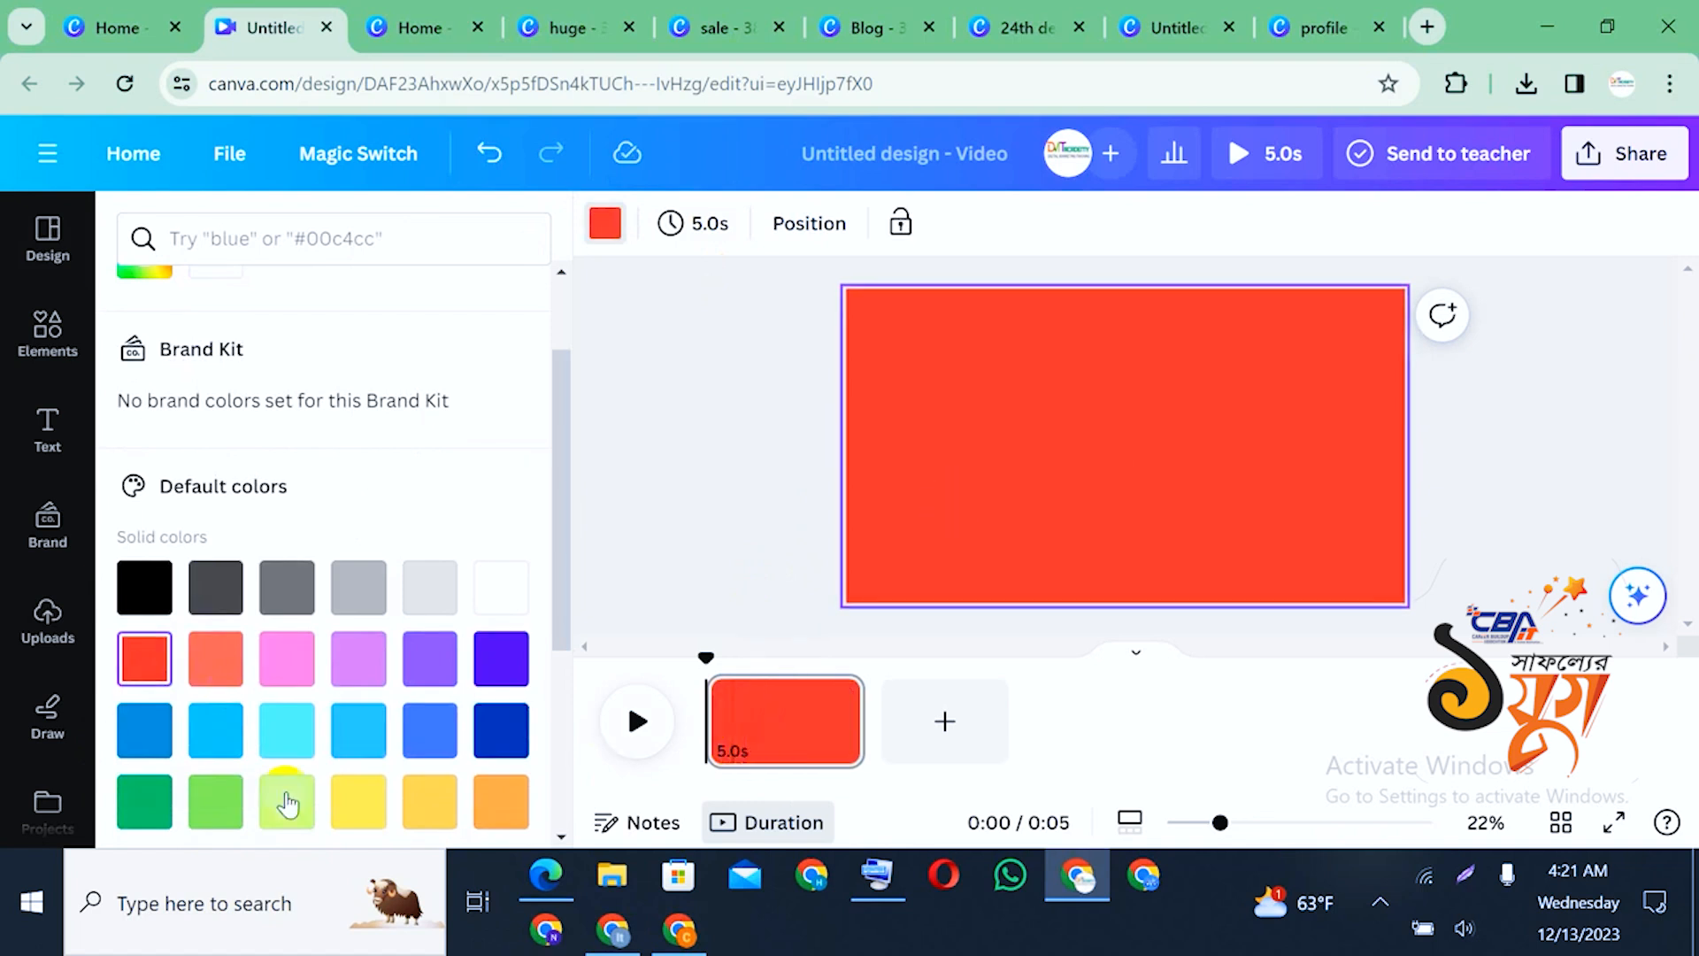
Add the recently used "HUGE SALE" font combination to the red page and delete its outlined "SALE" line
click(43, 467)
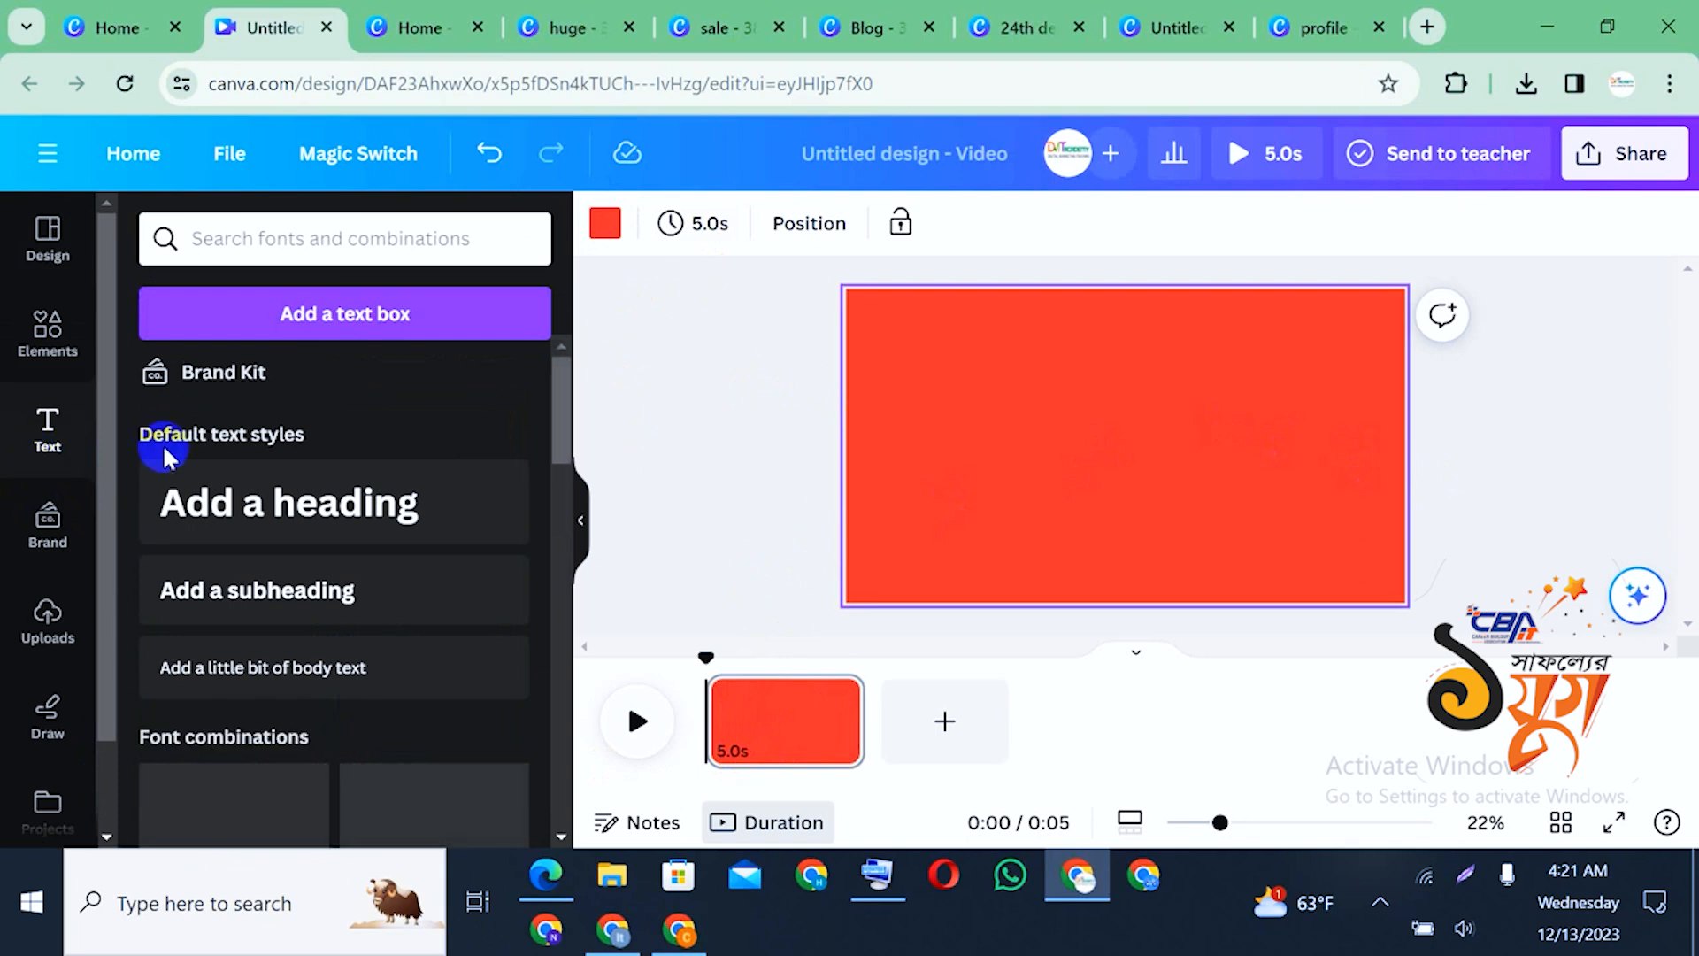
scroll(292, 495, down, 3)
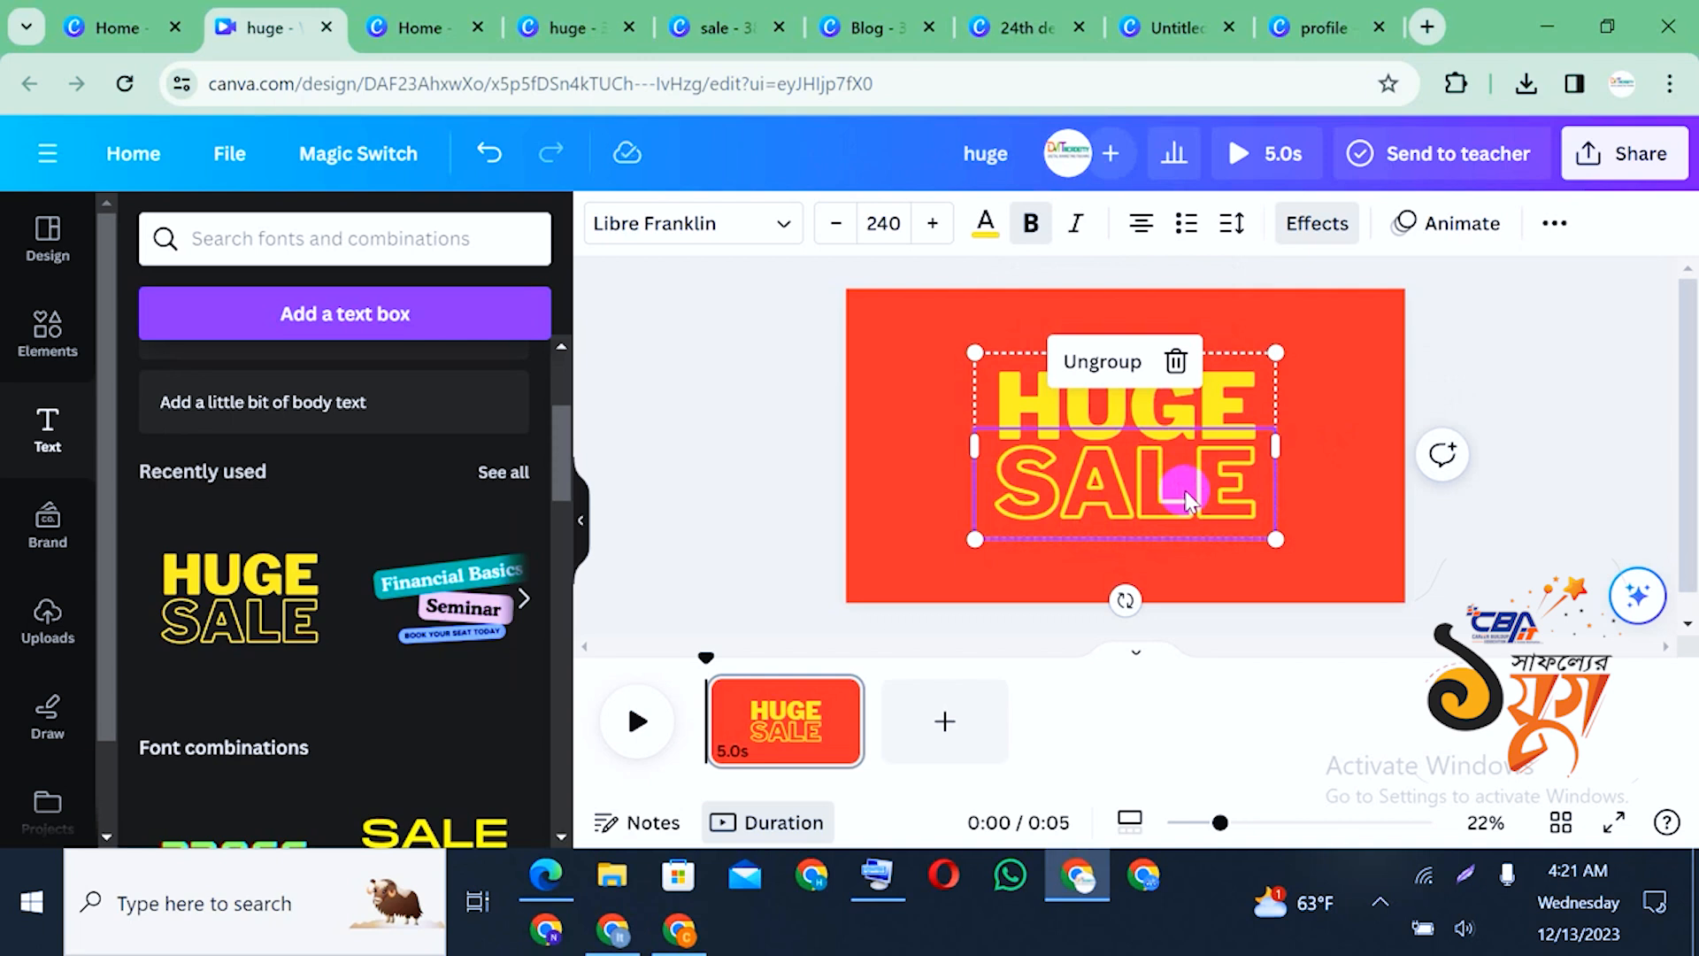
click(1606, 441)
click(1224, 474)
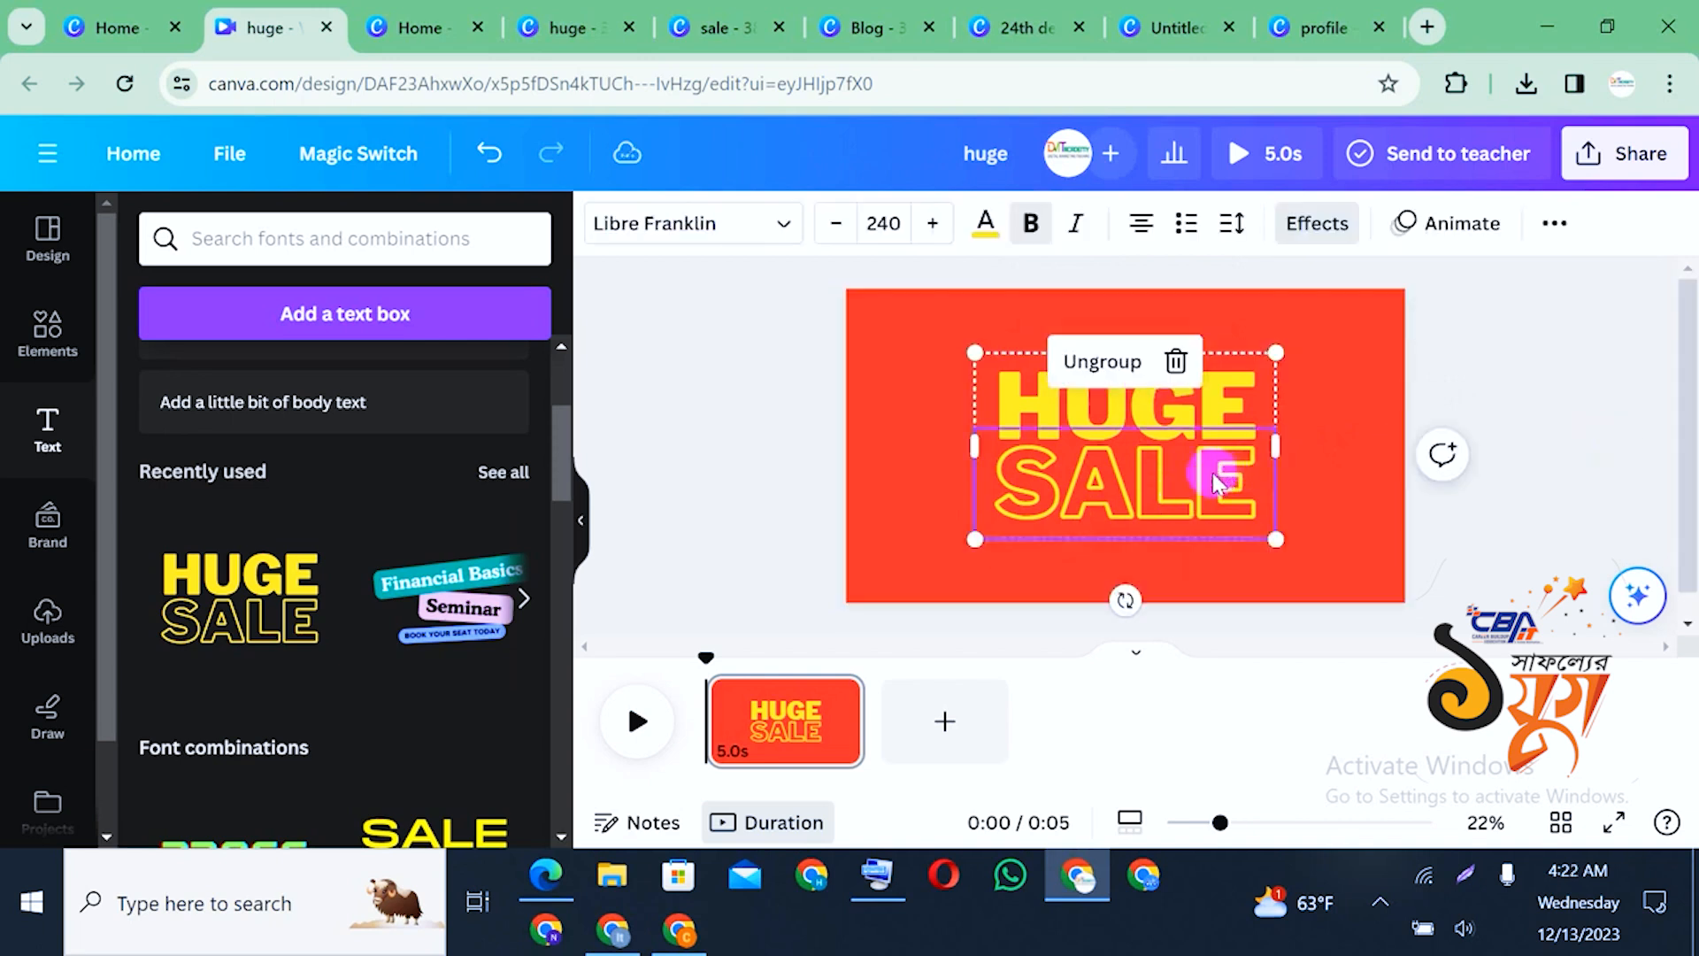
key(Delete)
Replace the word "HUGE" with the person's name in capitals and move the on-screen keyboard away from the canvas
double_click(1172, 407)
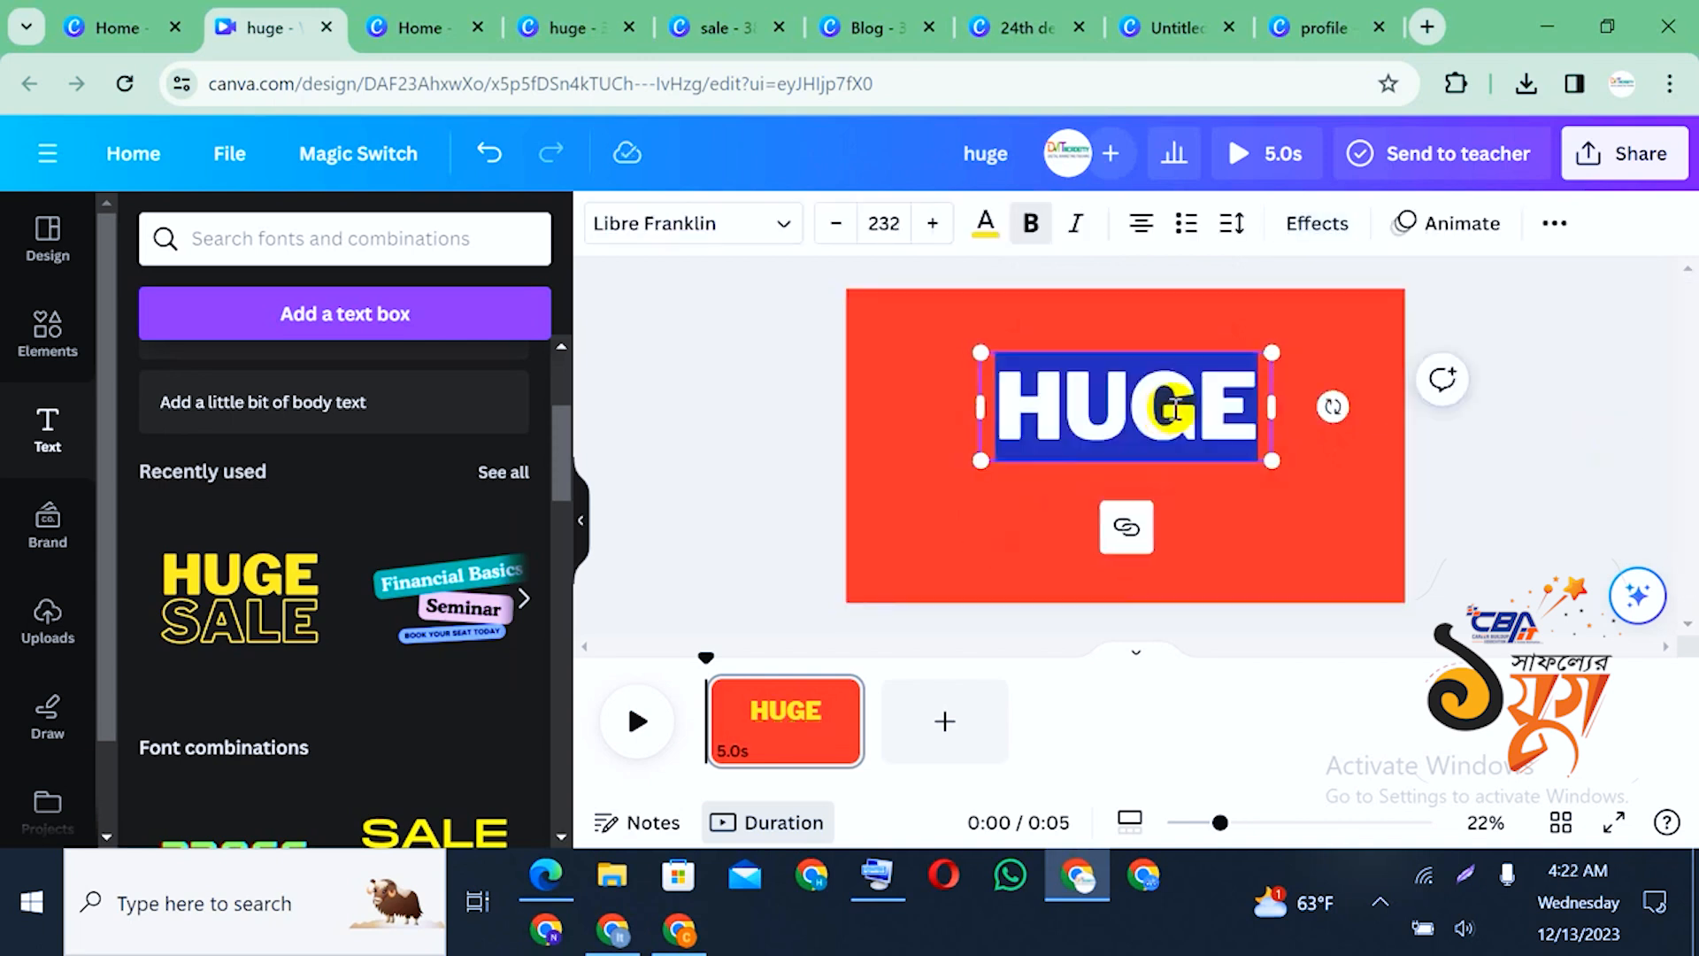
text(SI)
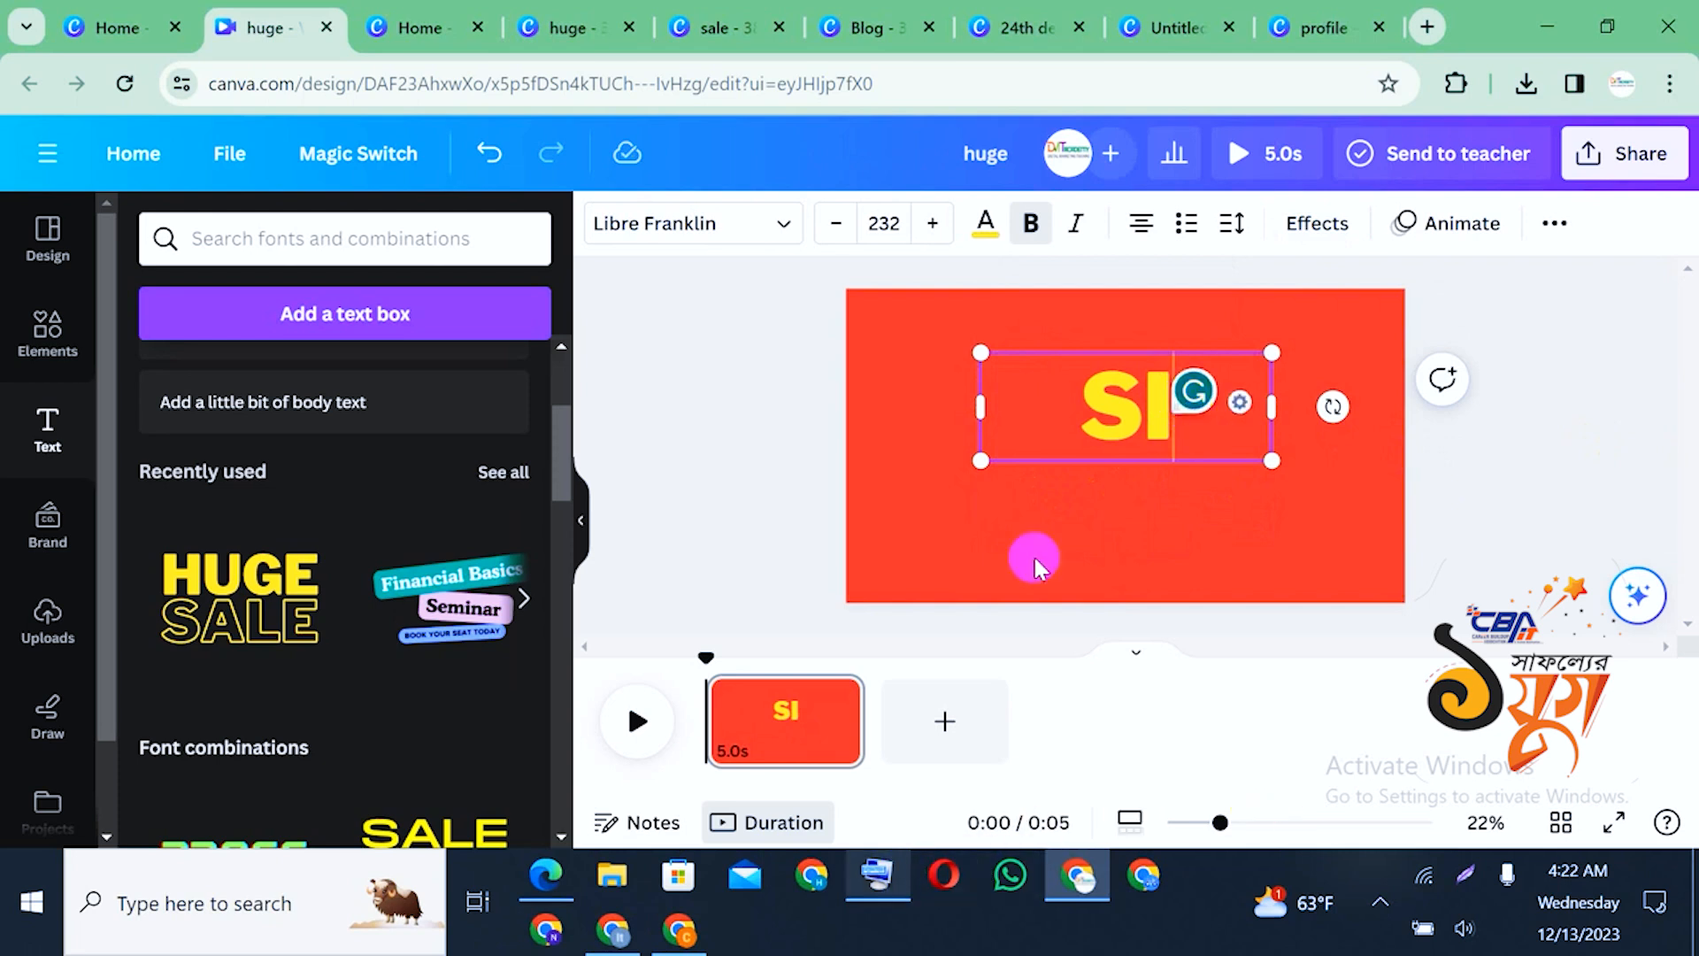
click(1048, 842)
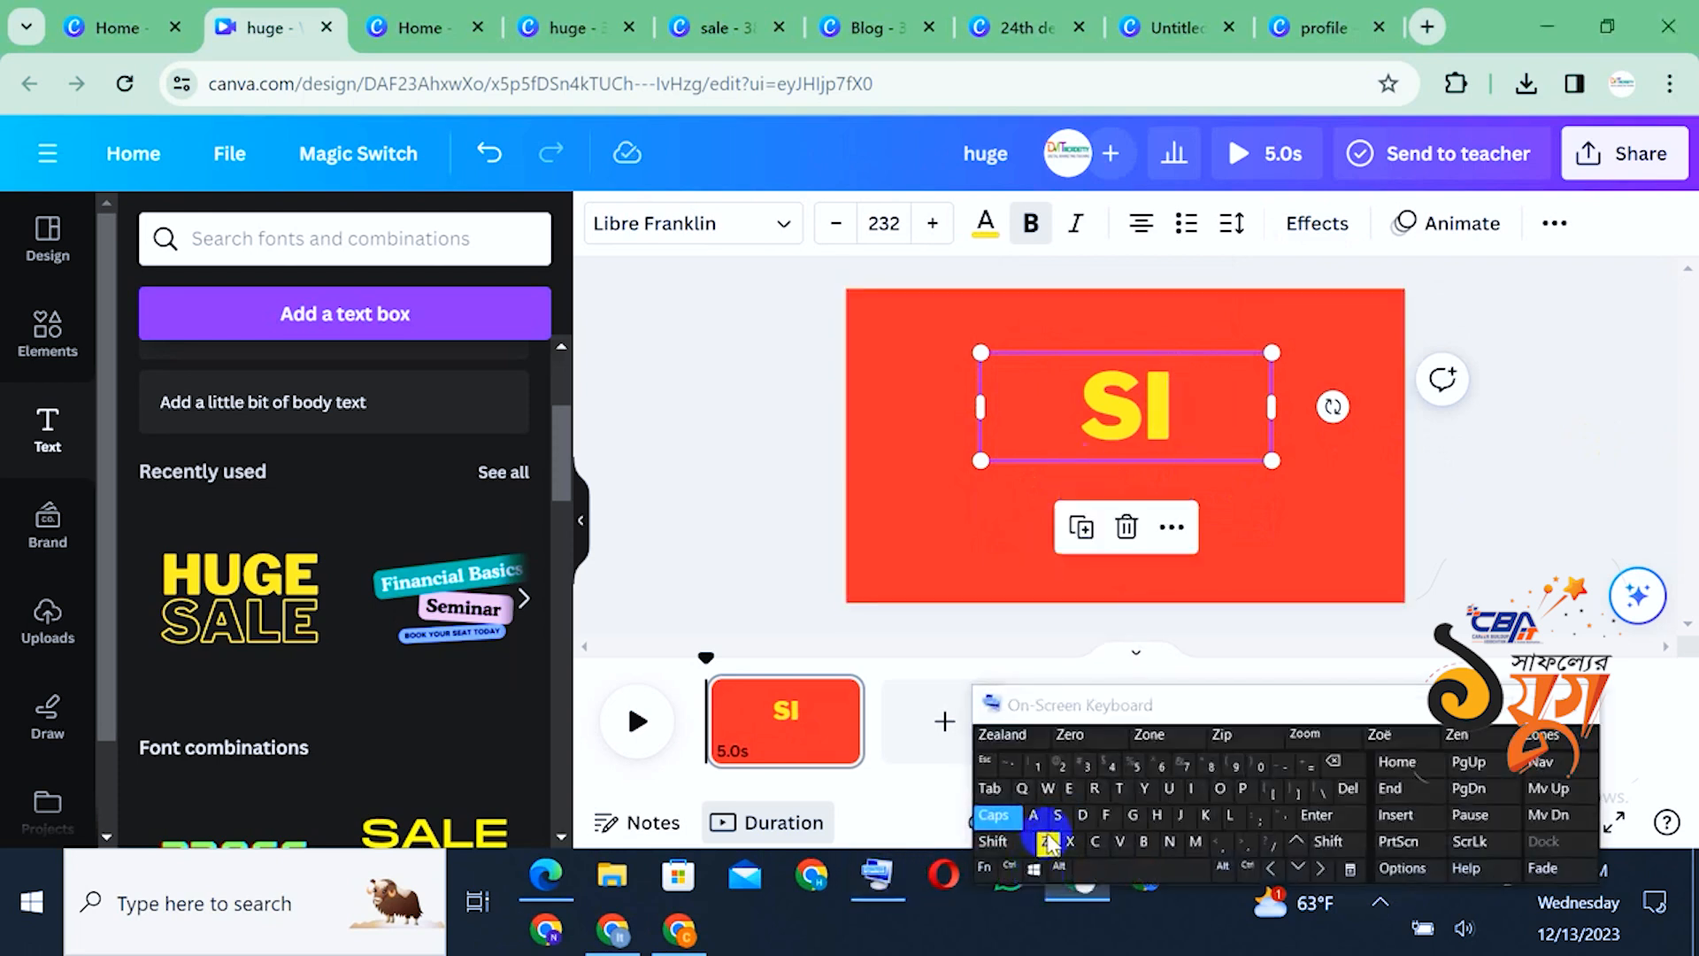
click(1198, 407)
click(1198, 407)
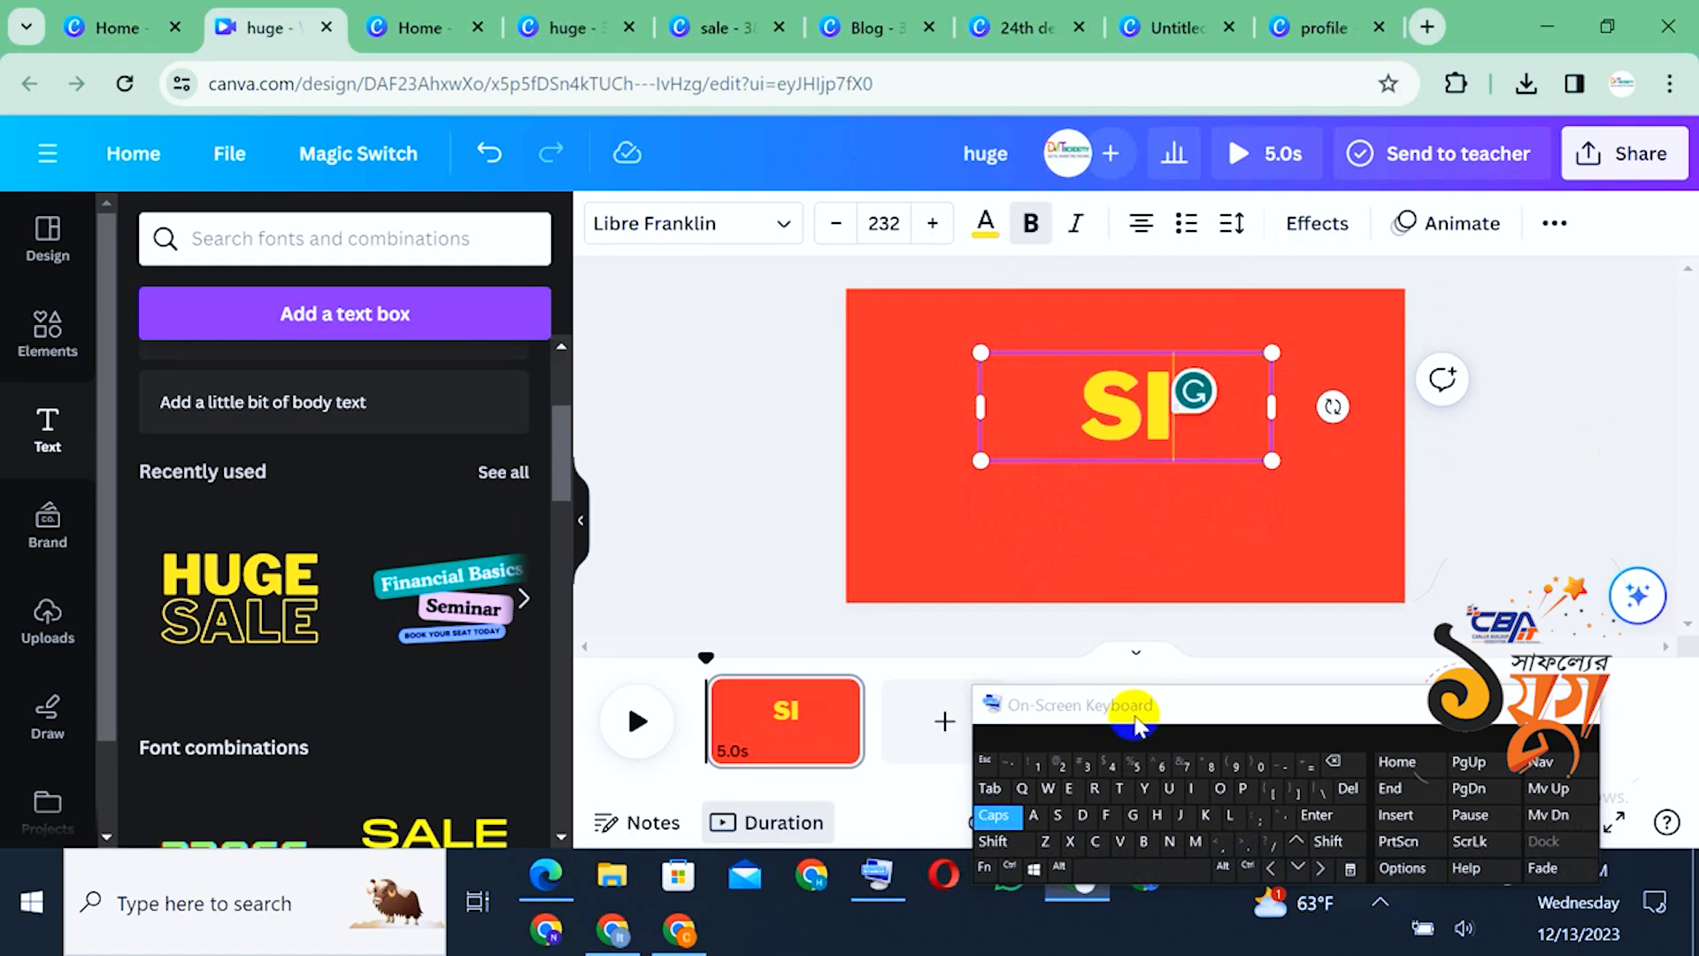
click(1045, 841)
click(1033, 815)
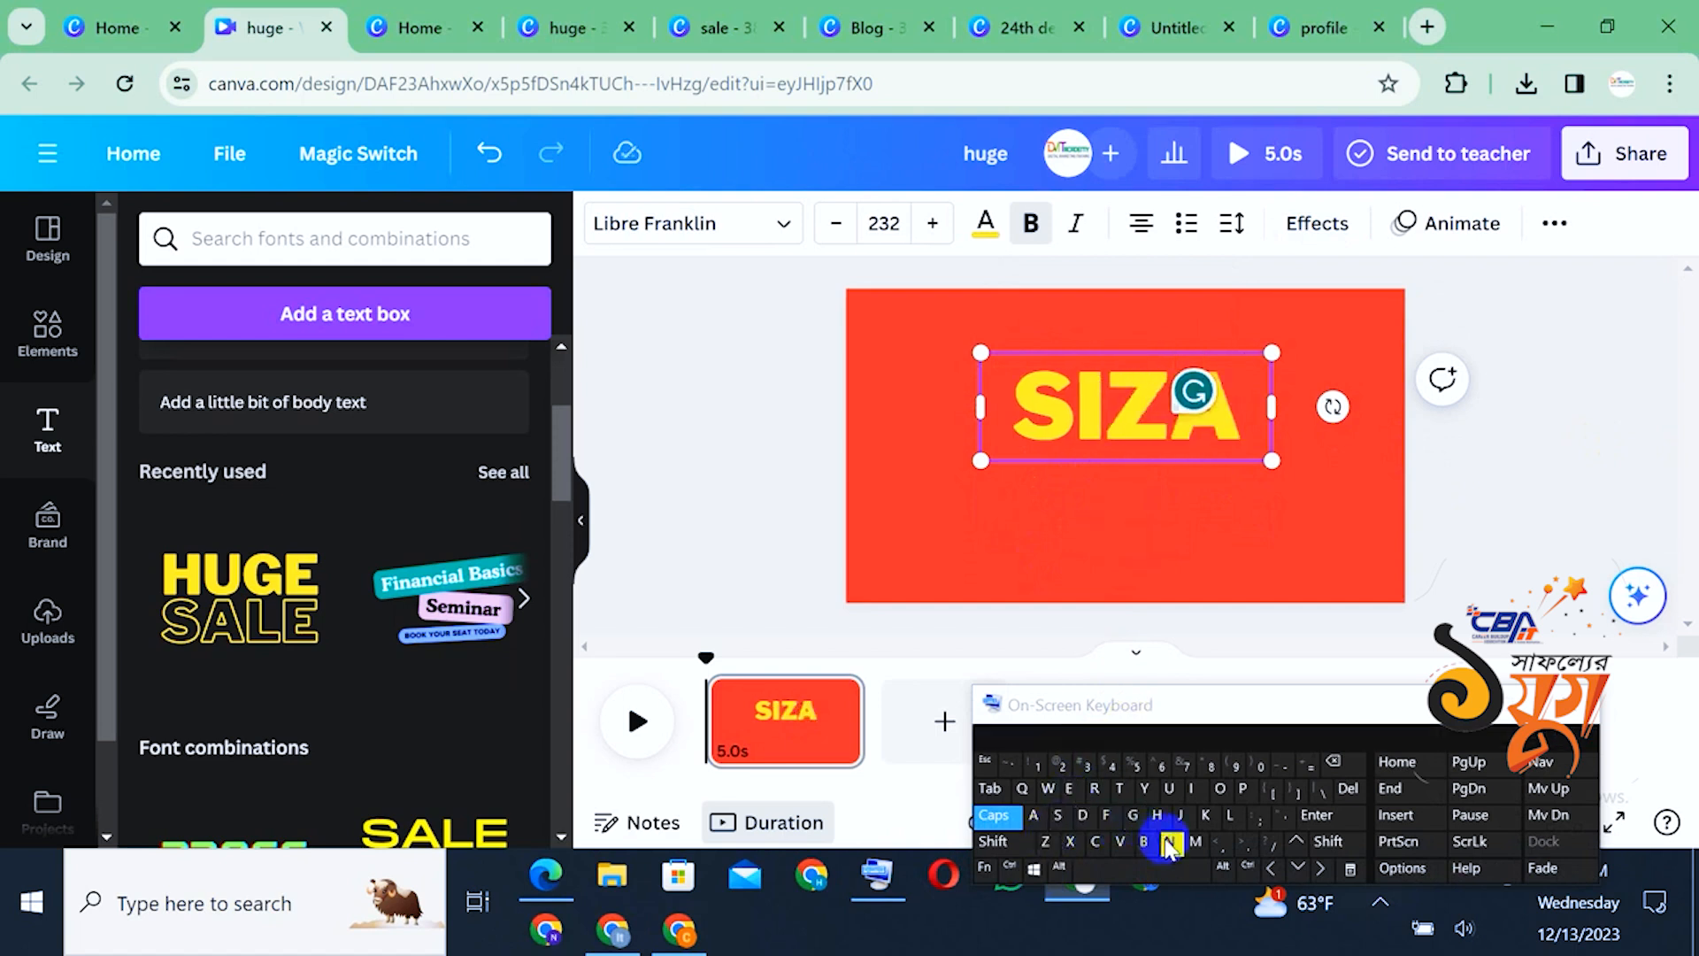
click(1169, 842)
click(1536, 413)
drag(1260, 726, 1299, 890)
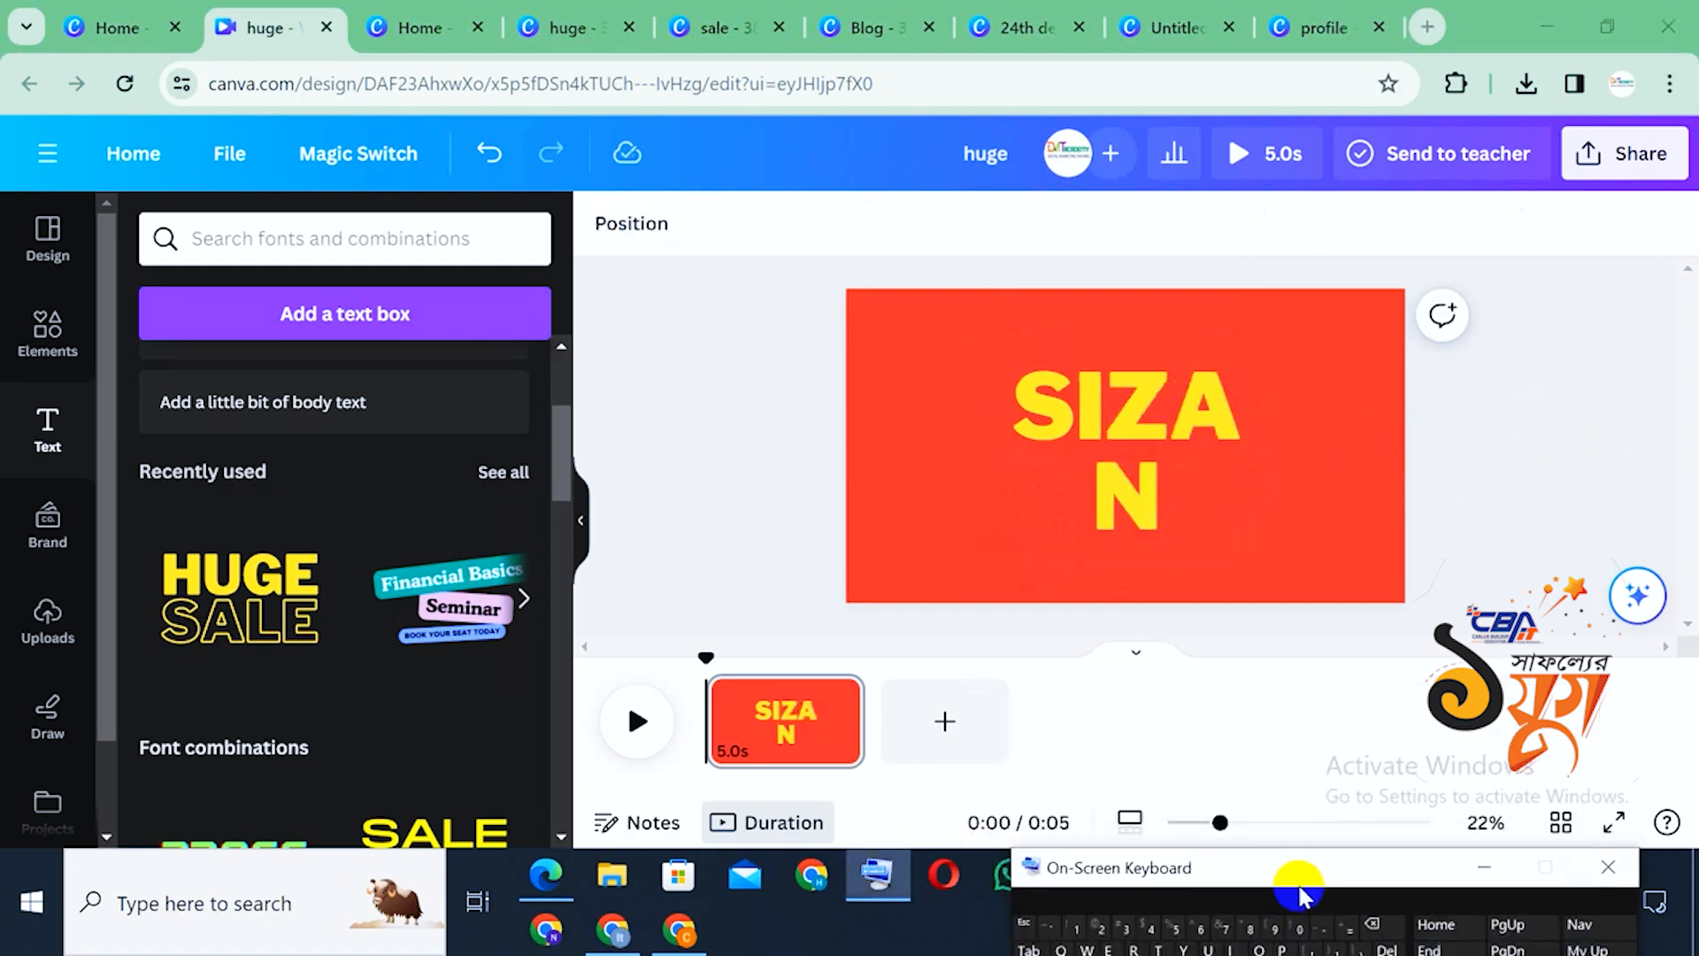
Add a second page to the video and set its background to solid purple
click(959, 724)
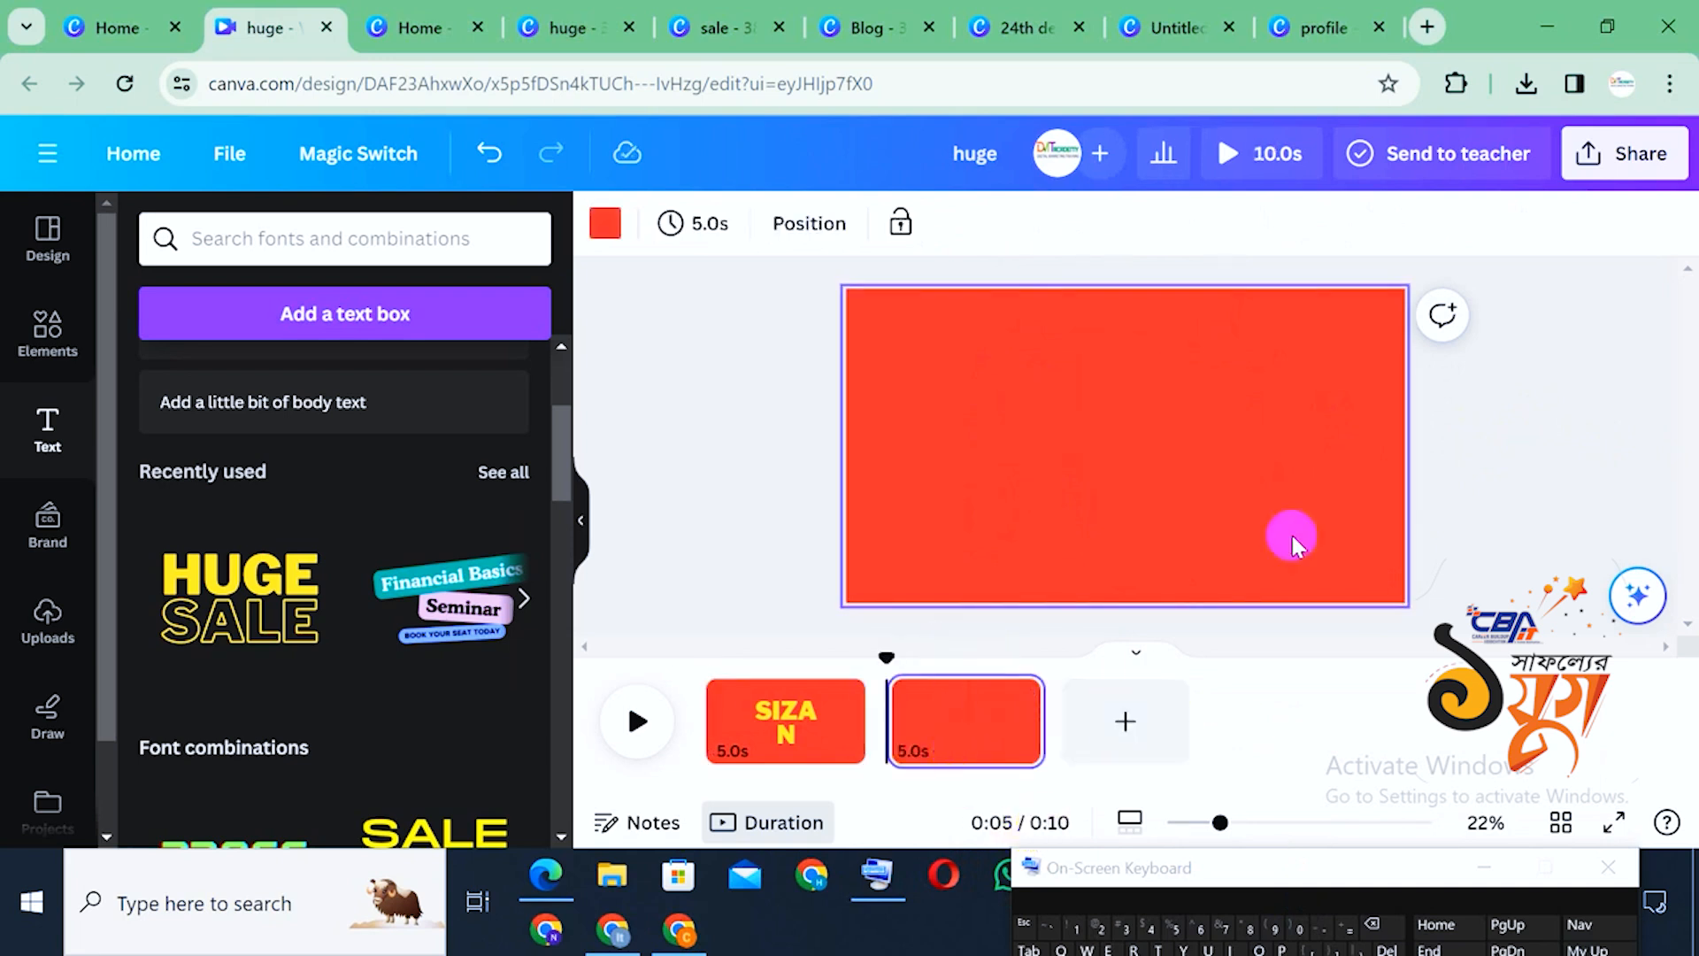
click(1107, 462)
click(611, 224)
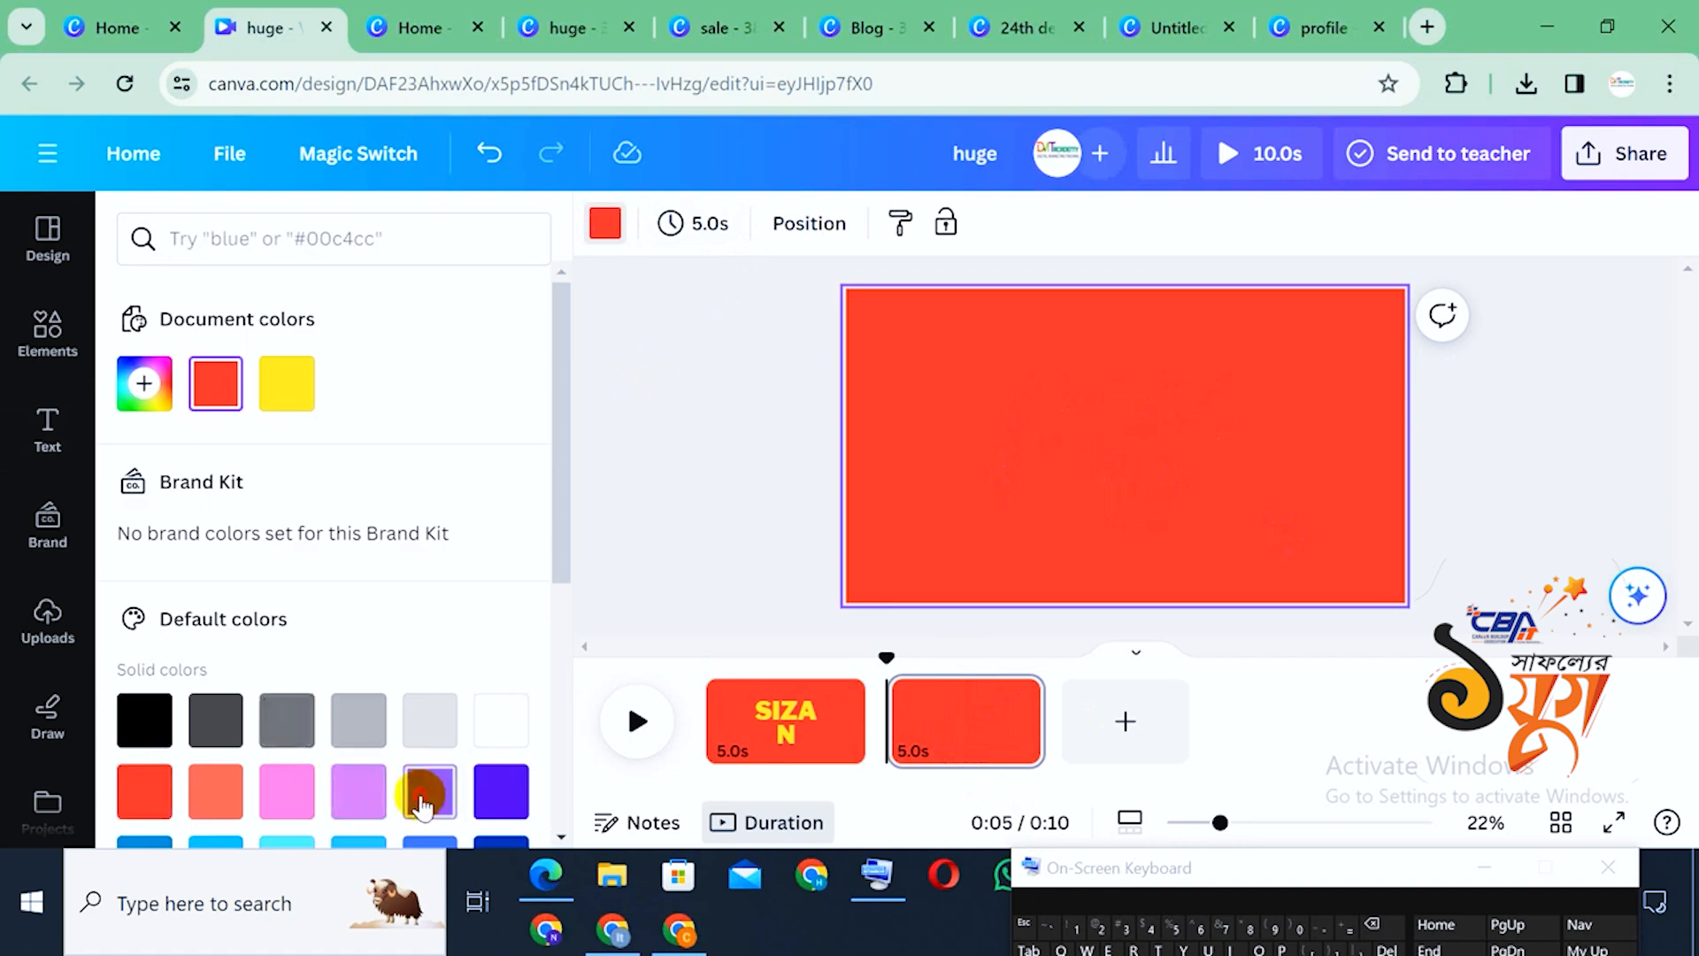
click(428, 790)
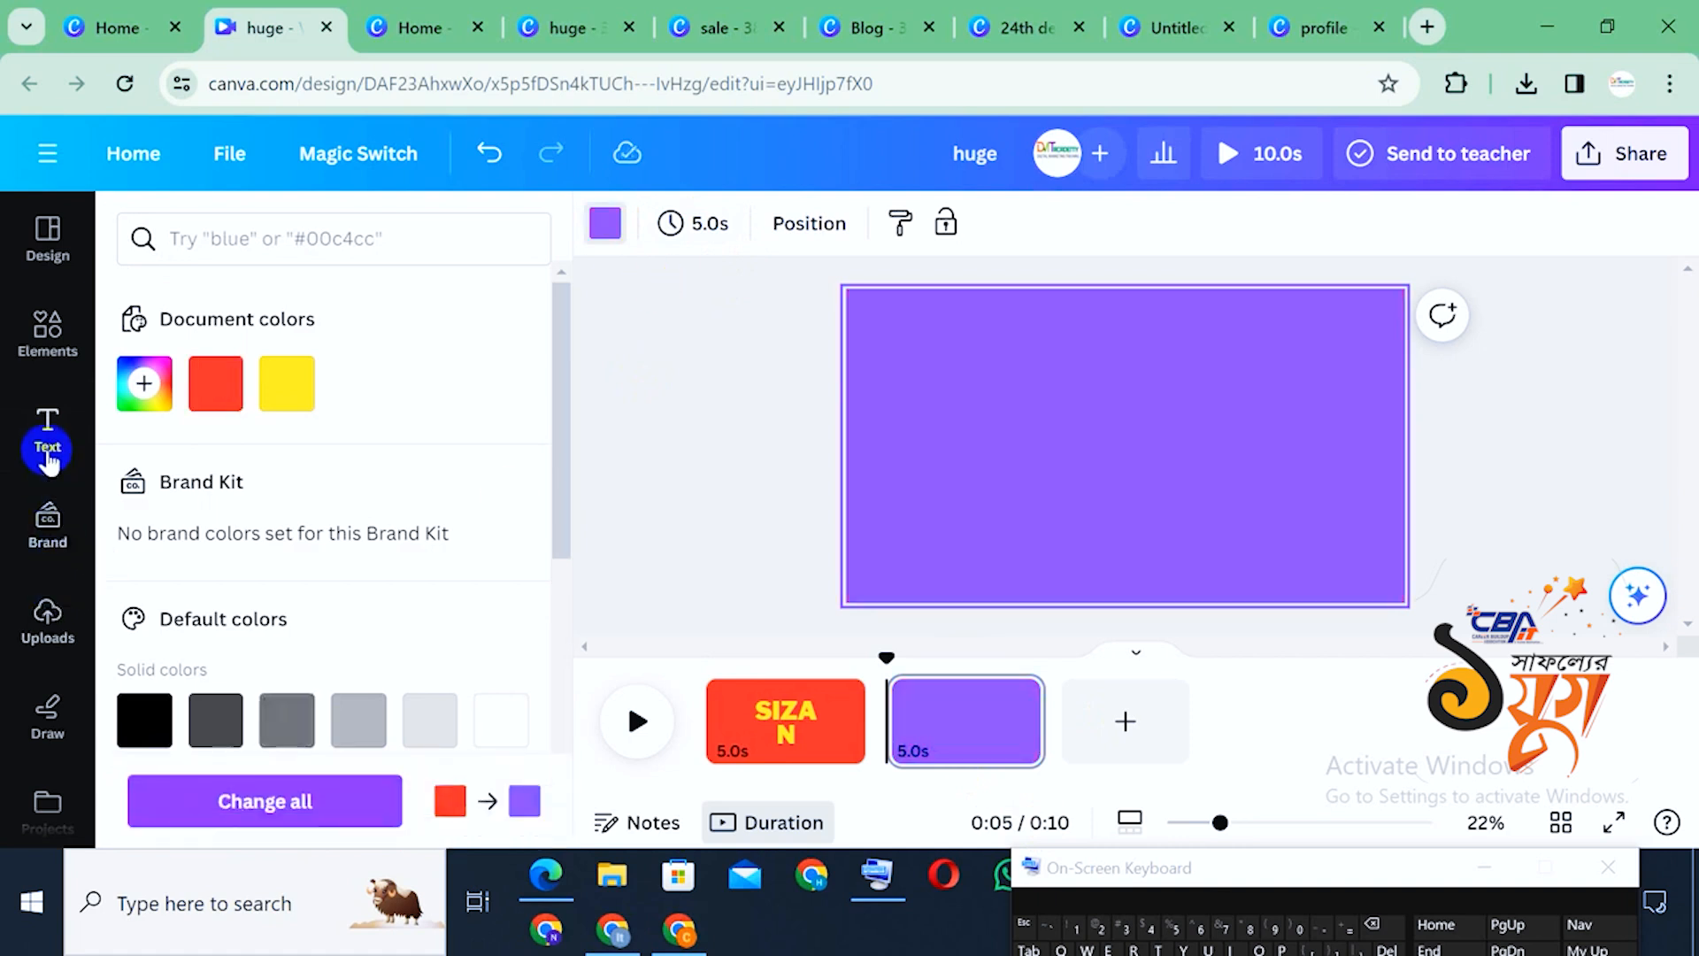
Add the "Financial Basics Seminar" font combination to the second video page
click(48, 456)
scroll(448, 505, down, 3)
scroll(445, 536, up, 2)
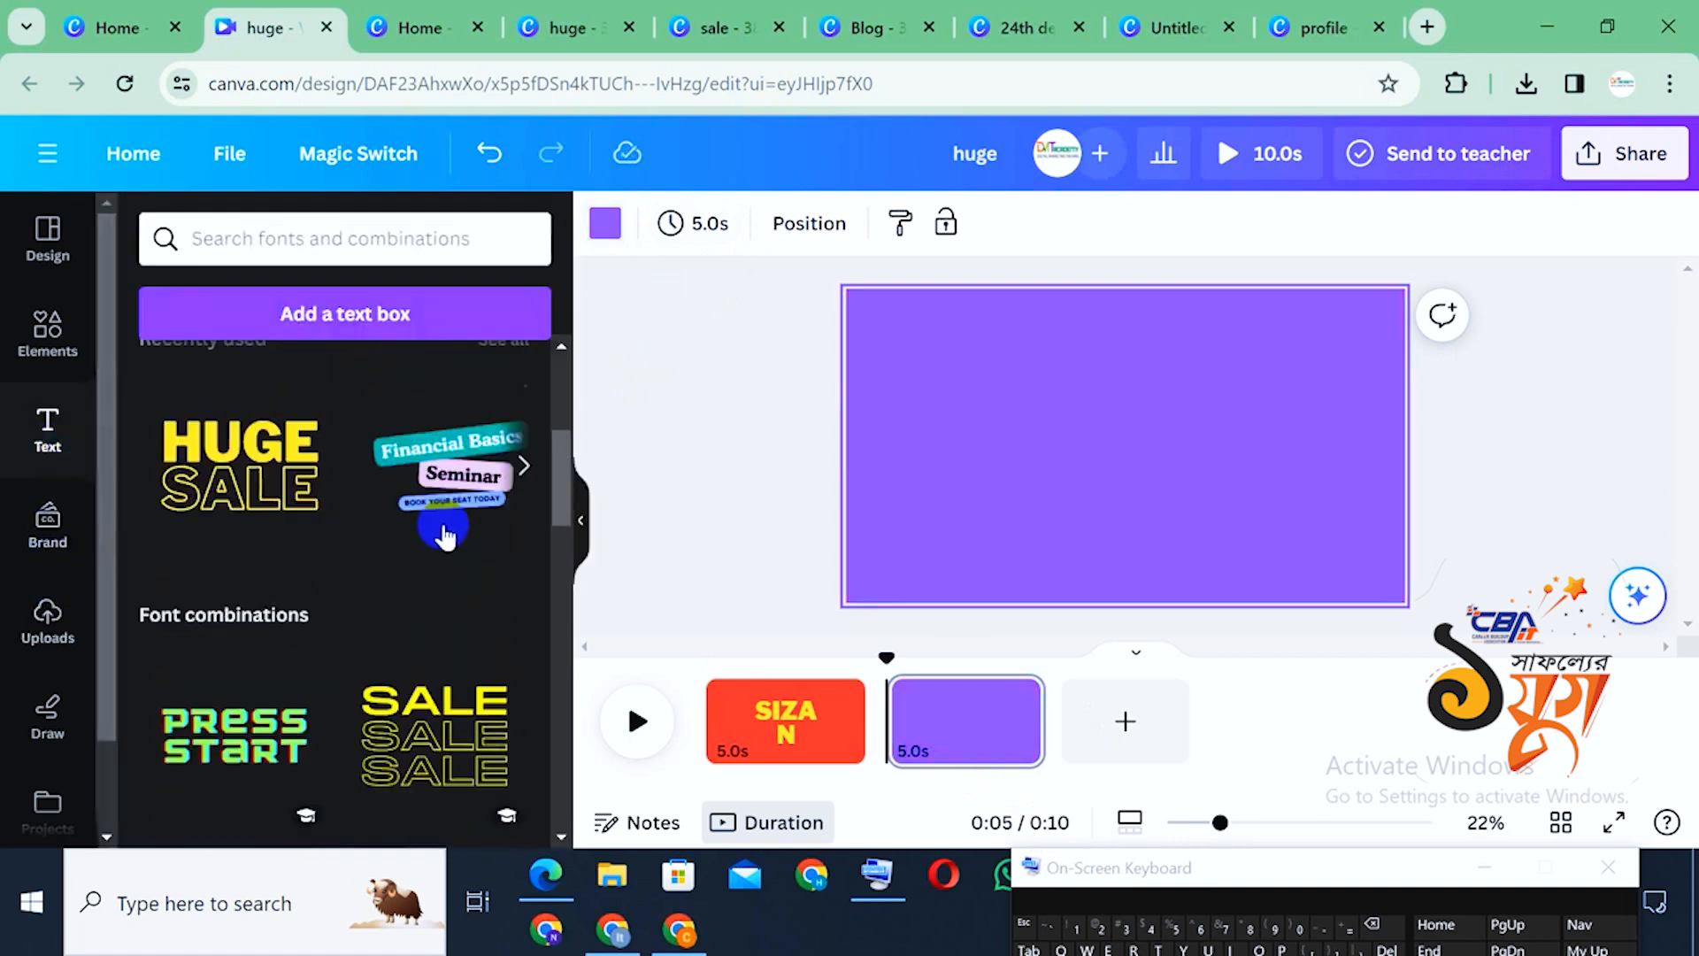
click(432, 461)
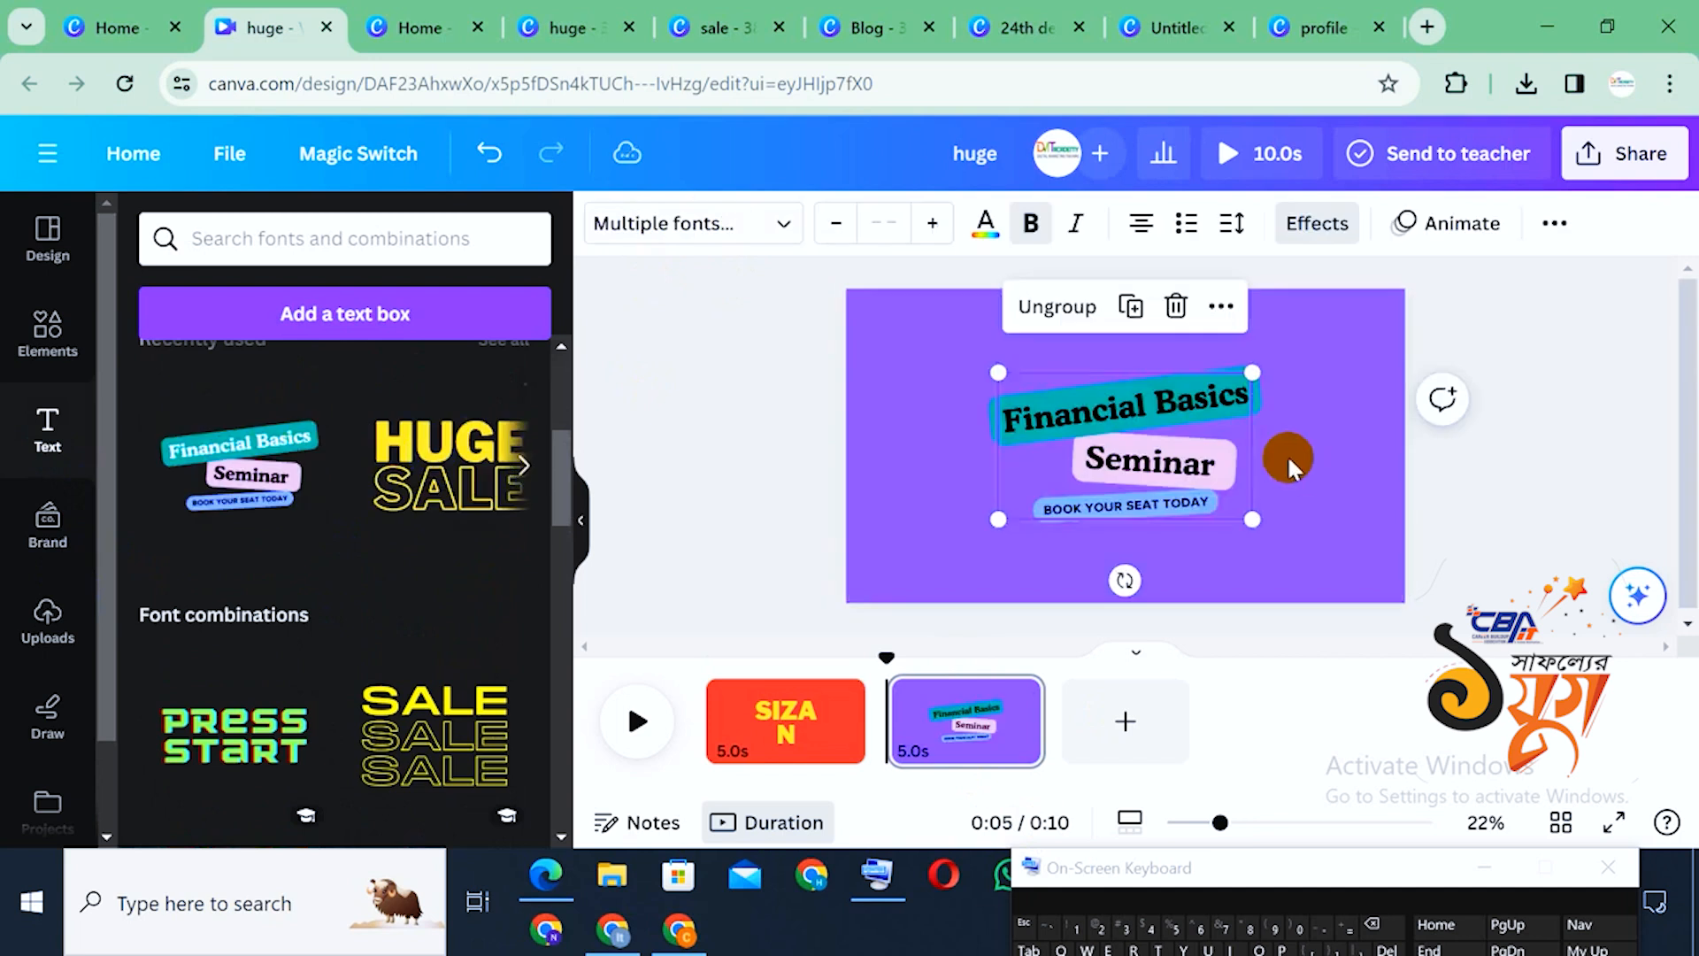
Add a third page to the video and place the "BE BRAVE" font combination on it
click(1081, 741)
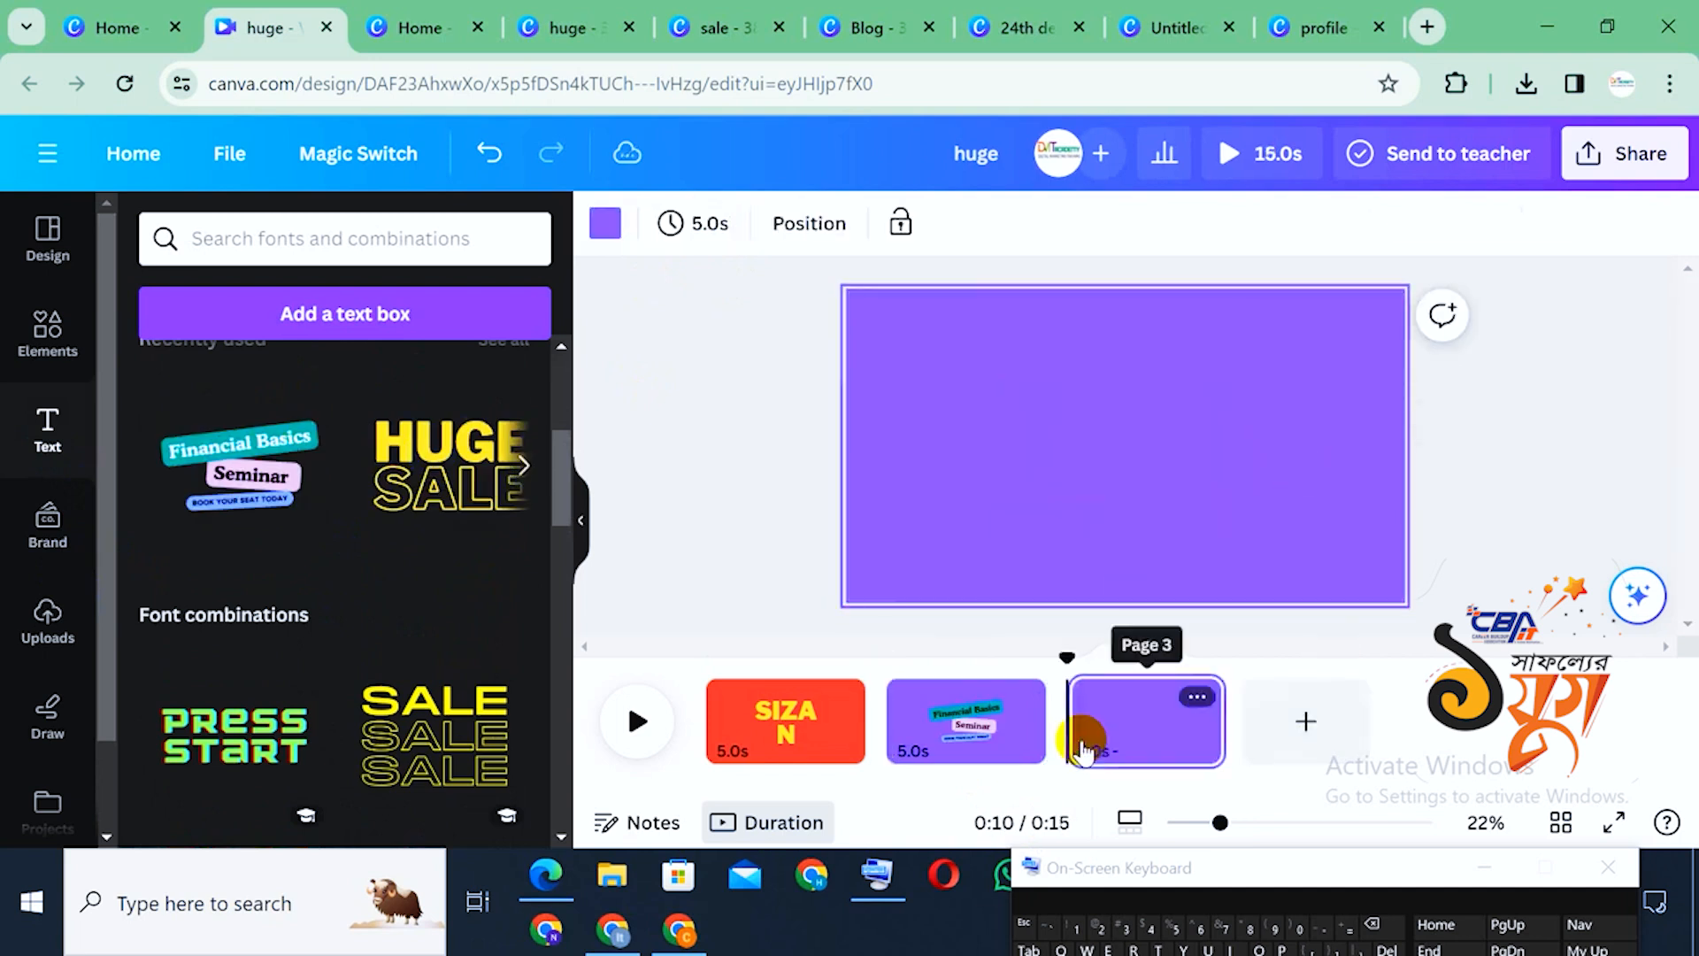
scroll(354, 655, down, 3)
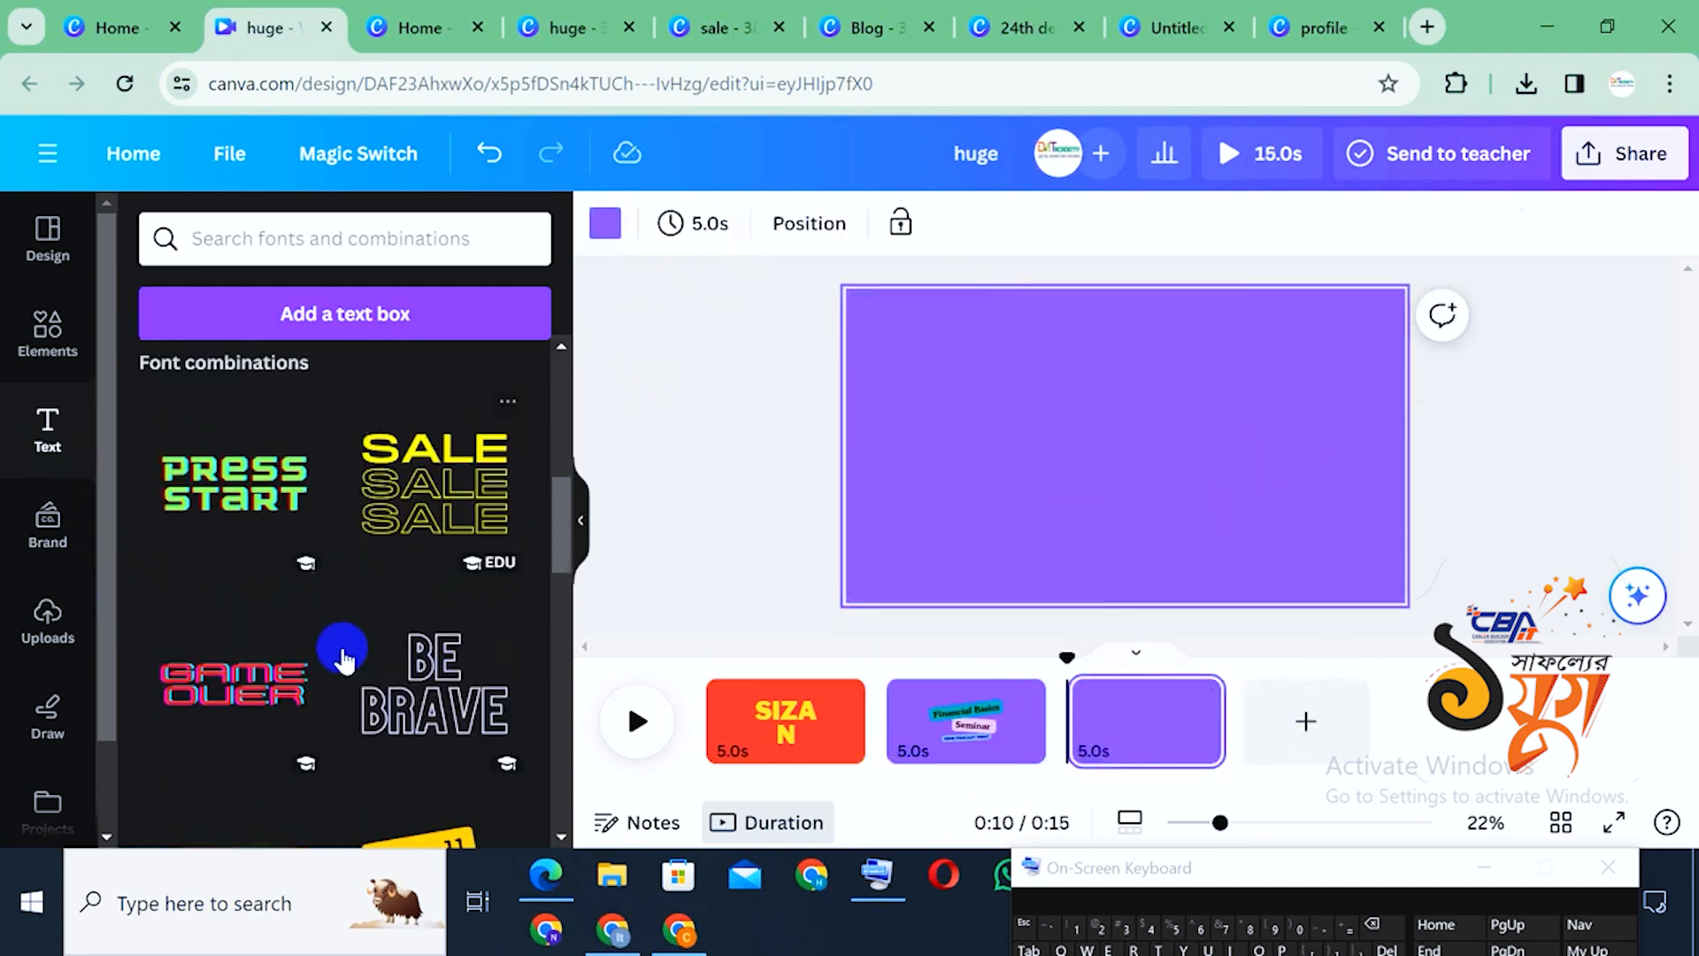
click(421, 682)
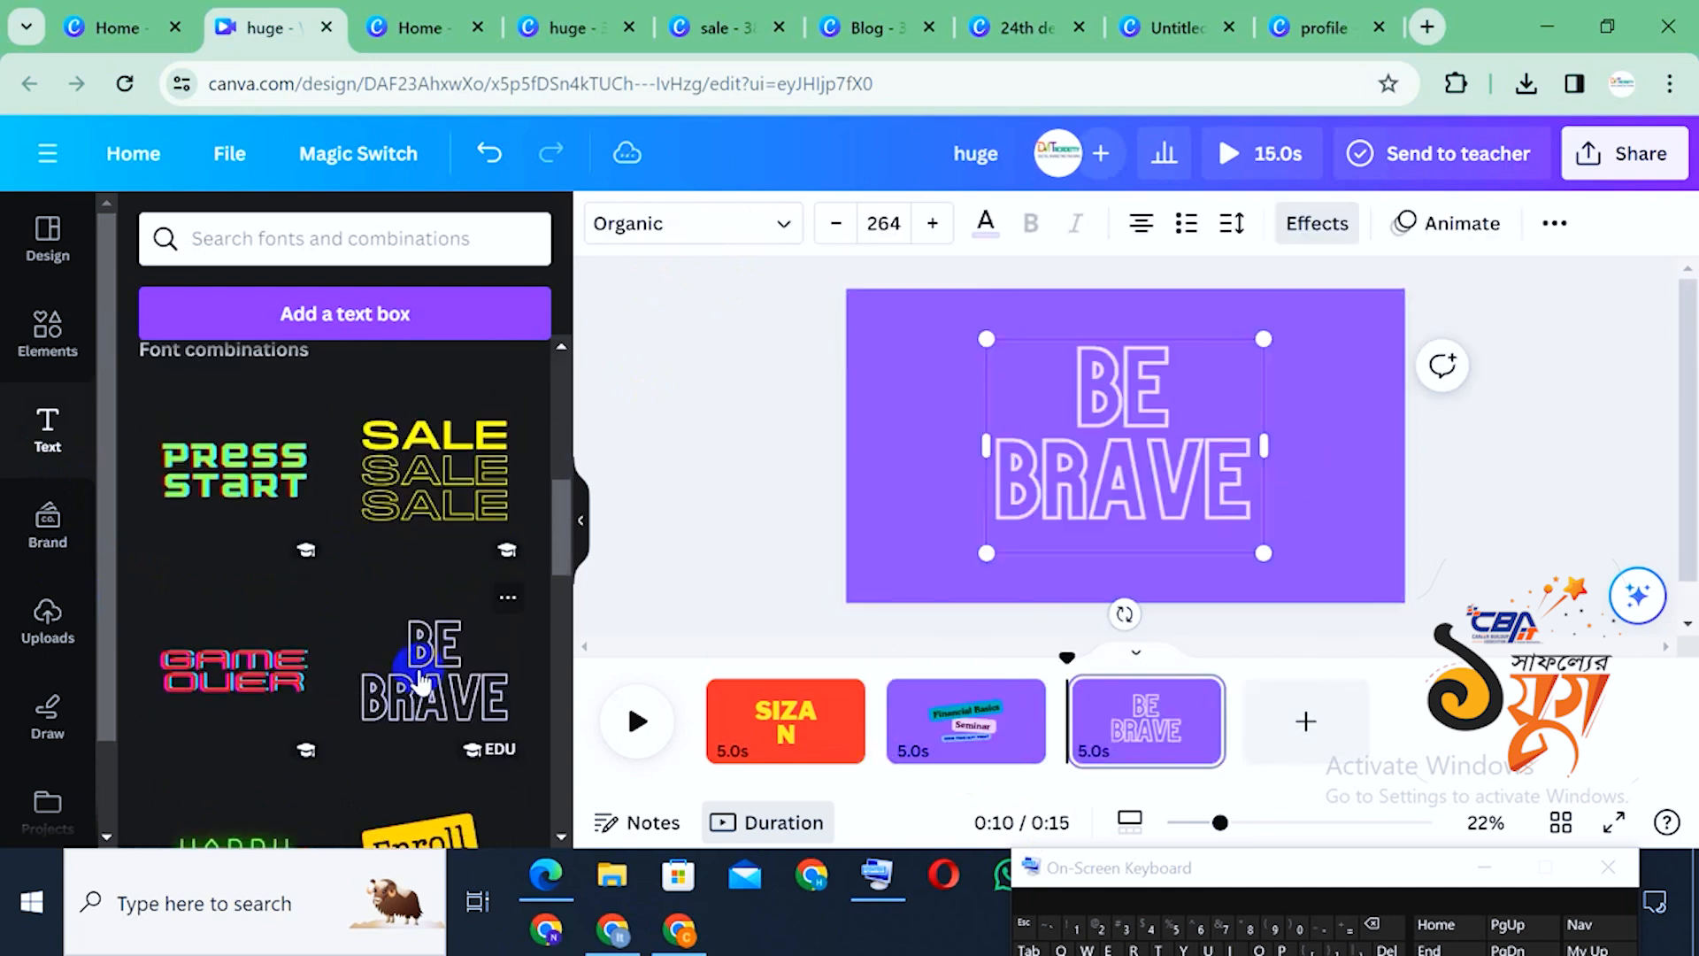
Add a fourth page to the video and set its background to solid light gray
click(1305, 722)
scroll(365, 600, down, 3)
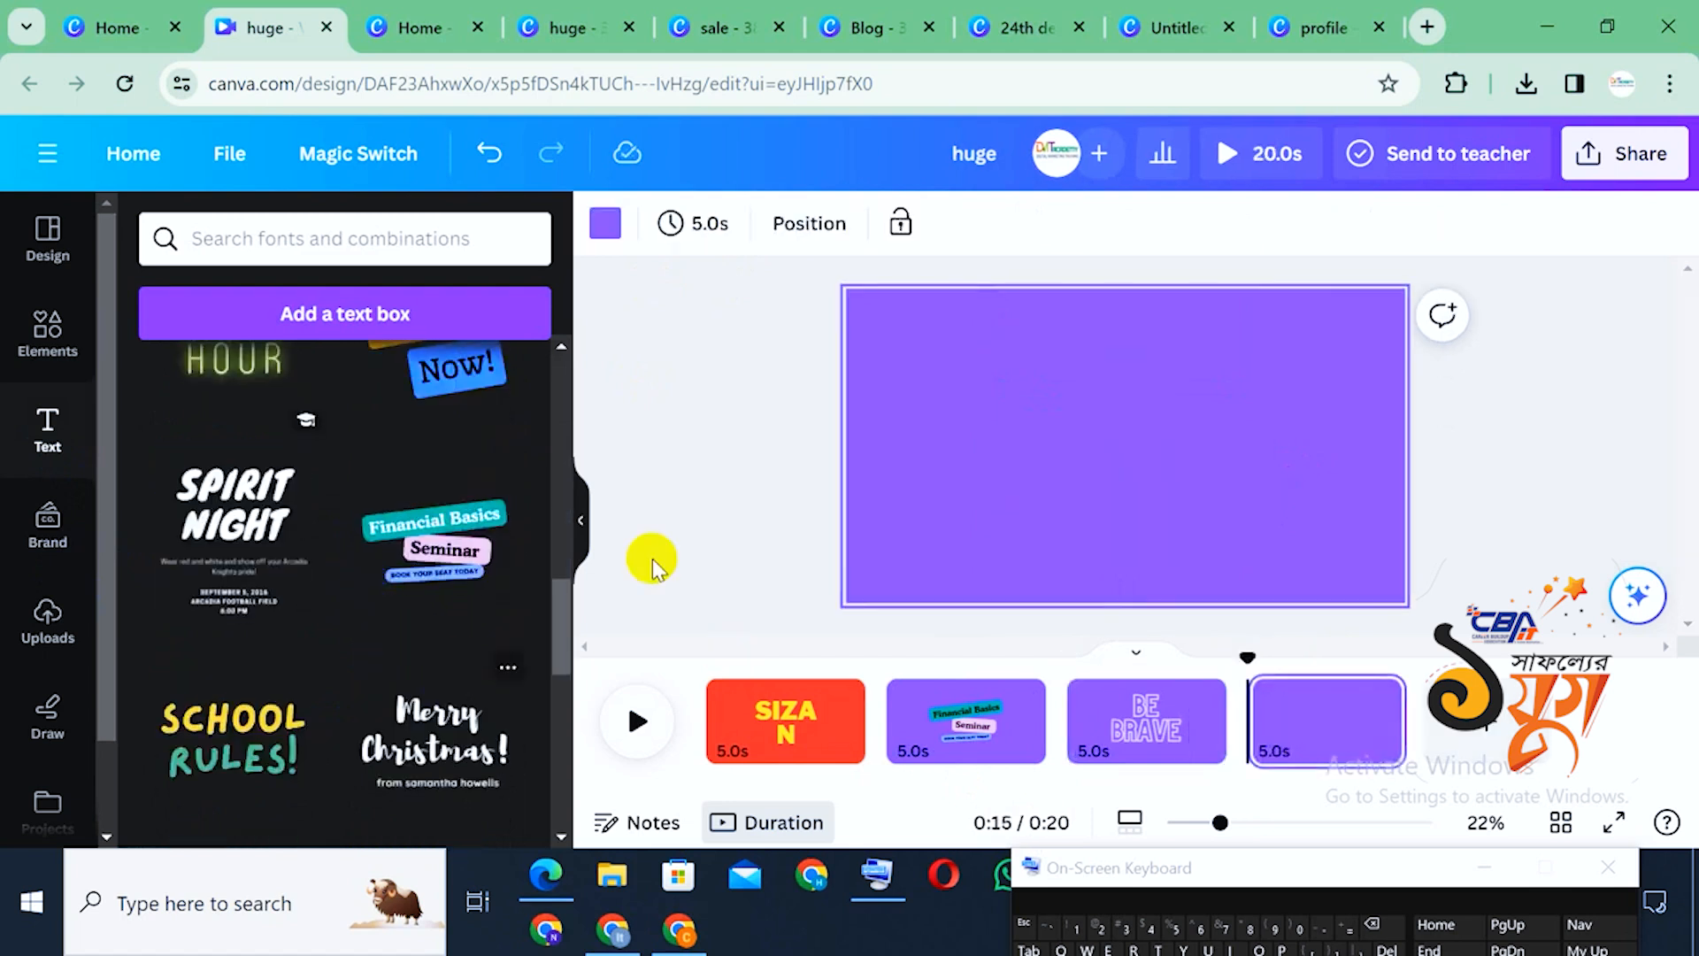
click(609, 226)
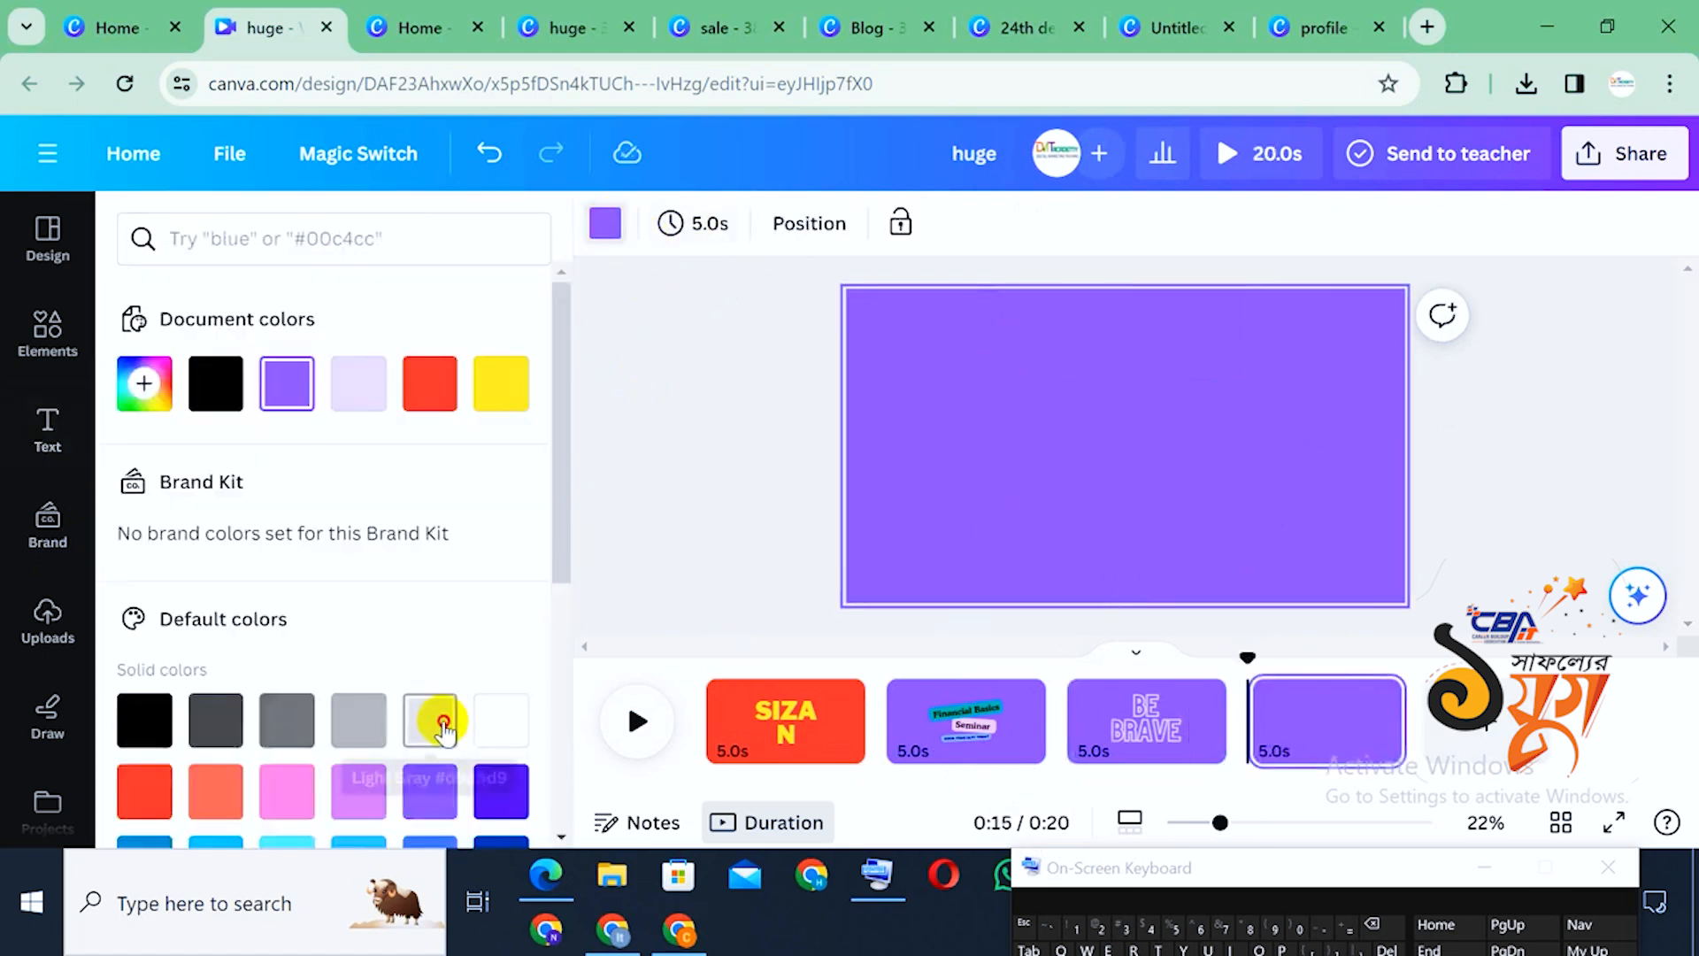
click(433, 717)
scroll(329, 575, down, 5)
scroll(266, 452, up, 5)
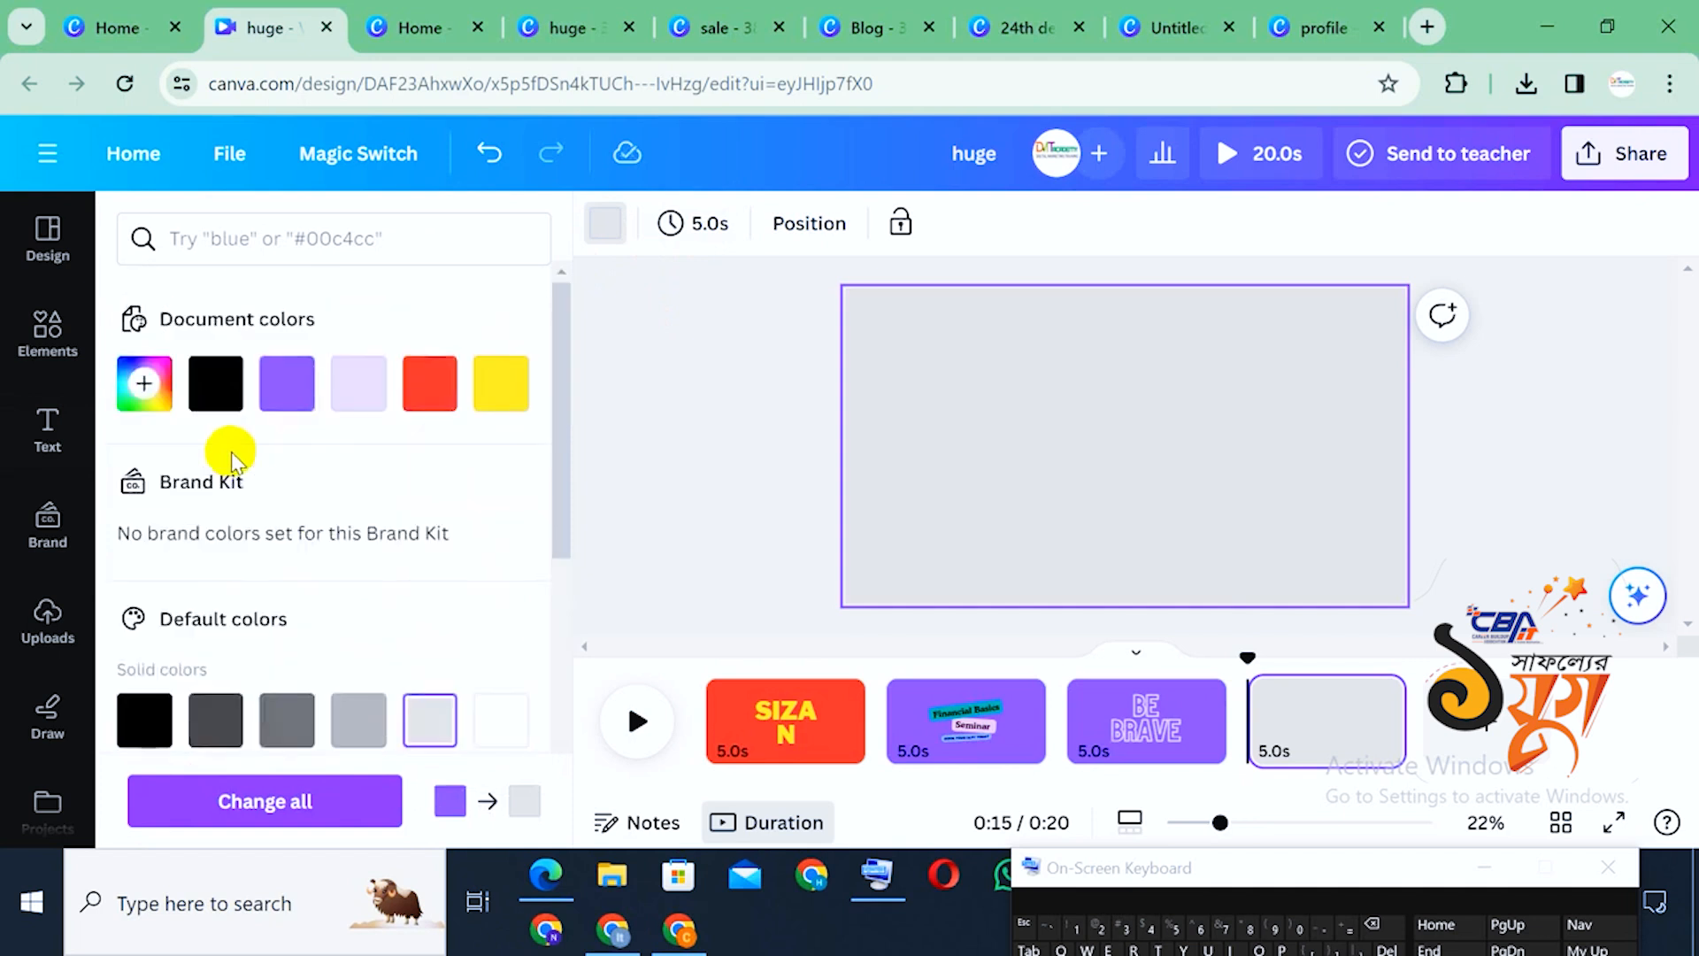
Place the "LIKE & SUBSCRIBE" font combination on the fourth video page
click(48, 425)
scroll(341, 620, down, 2)
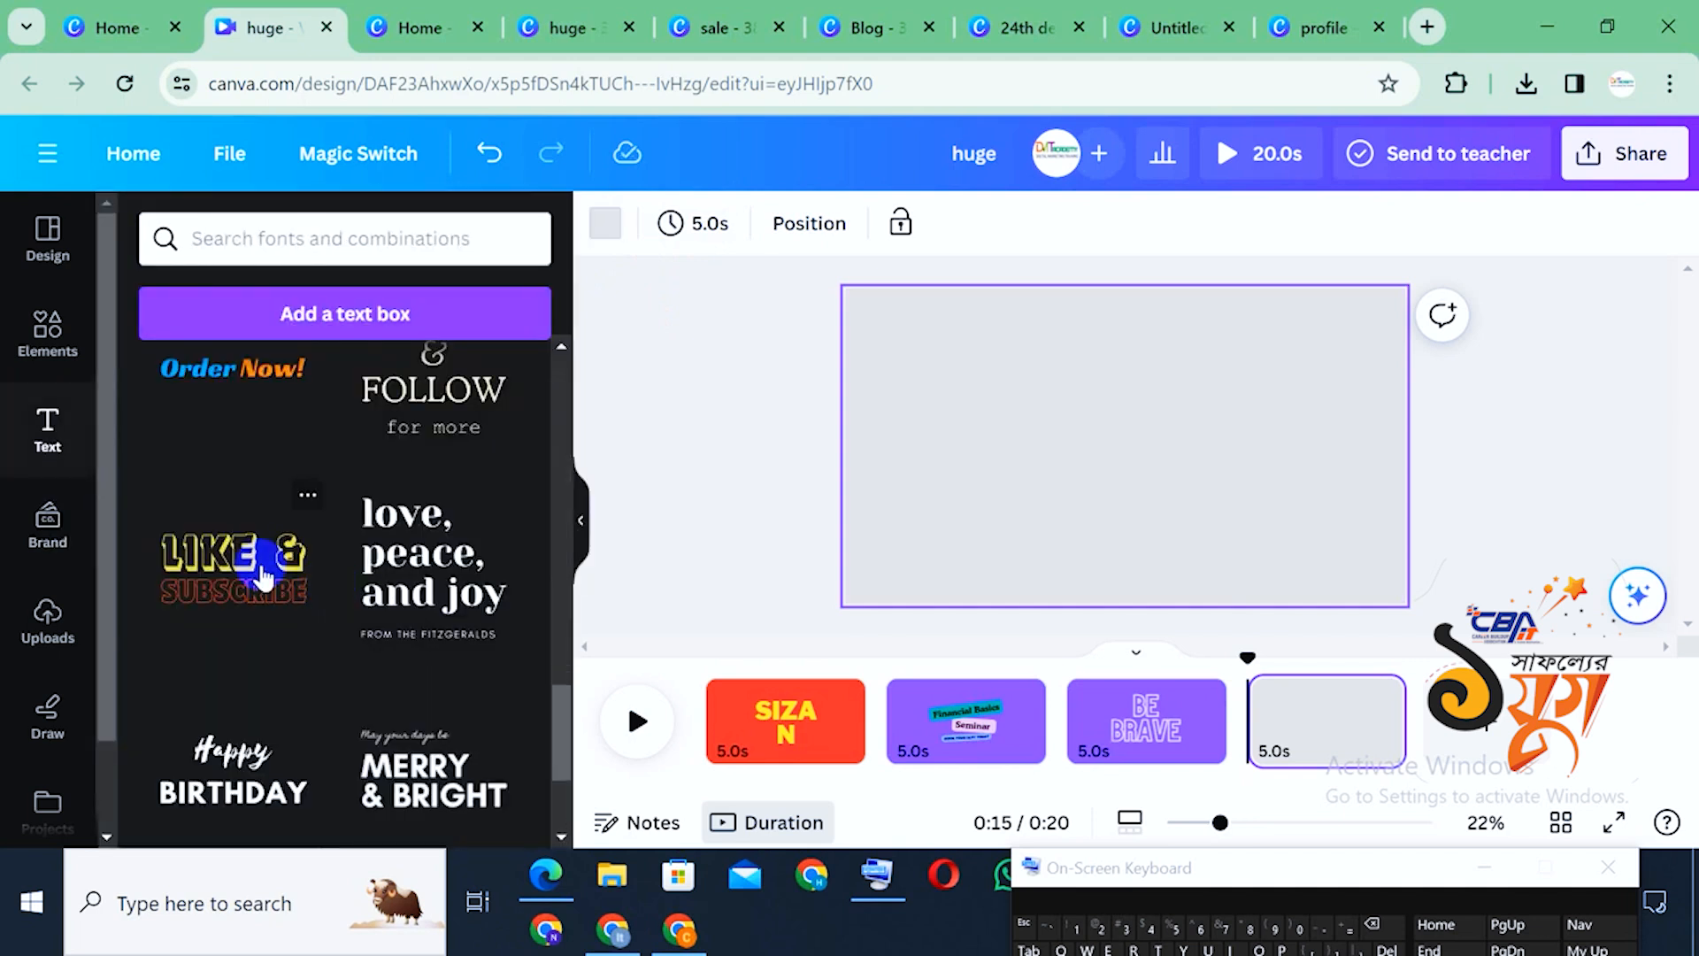
click(261, 575)
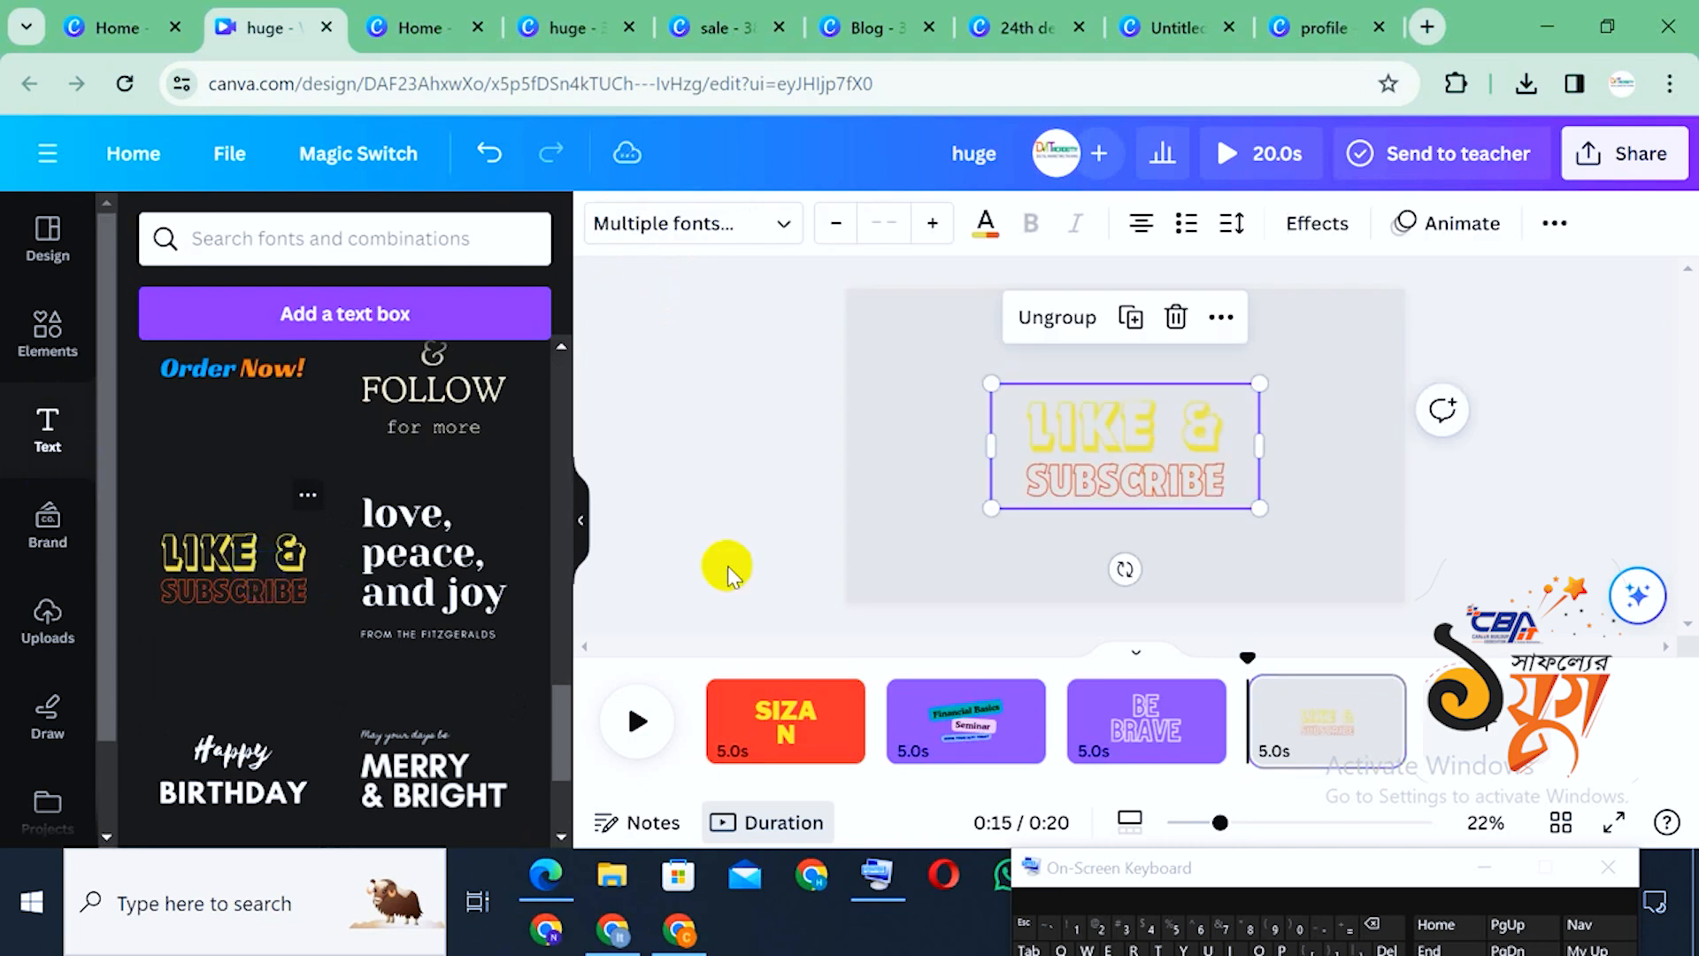
Play the whole video from the first page in full screen with the on-screen keyboard moved aside, and return to the editor
click(627, 722)
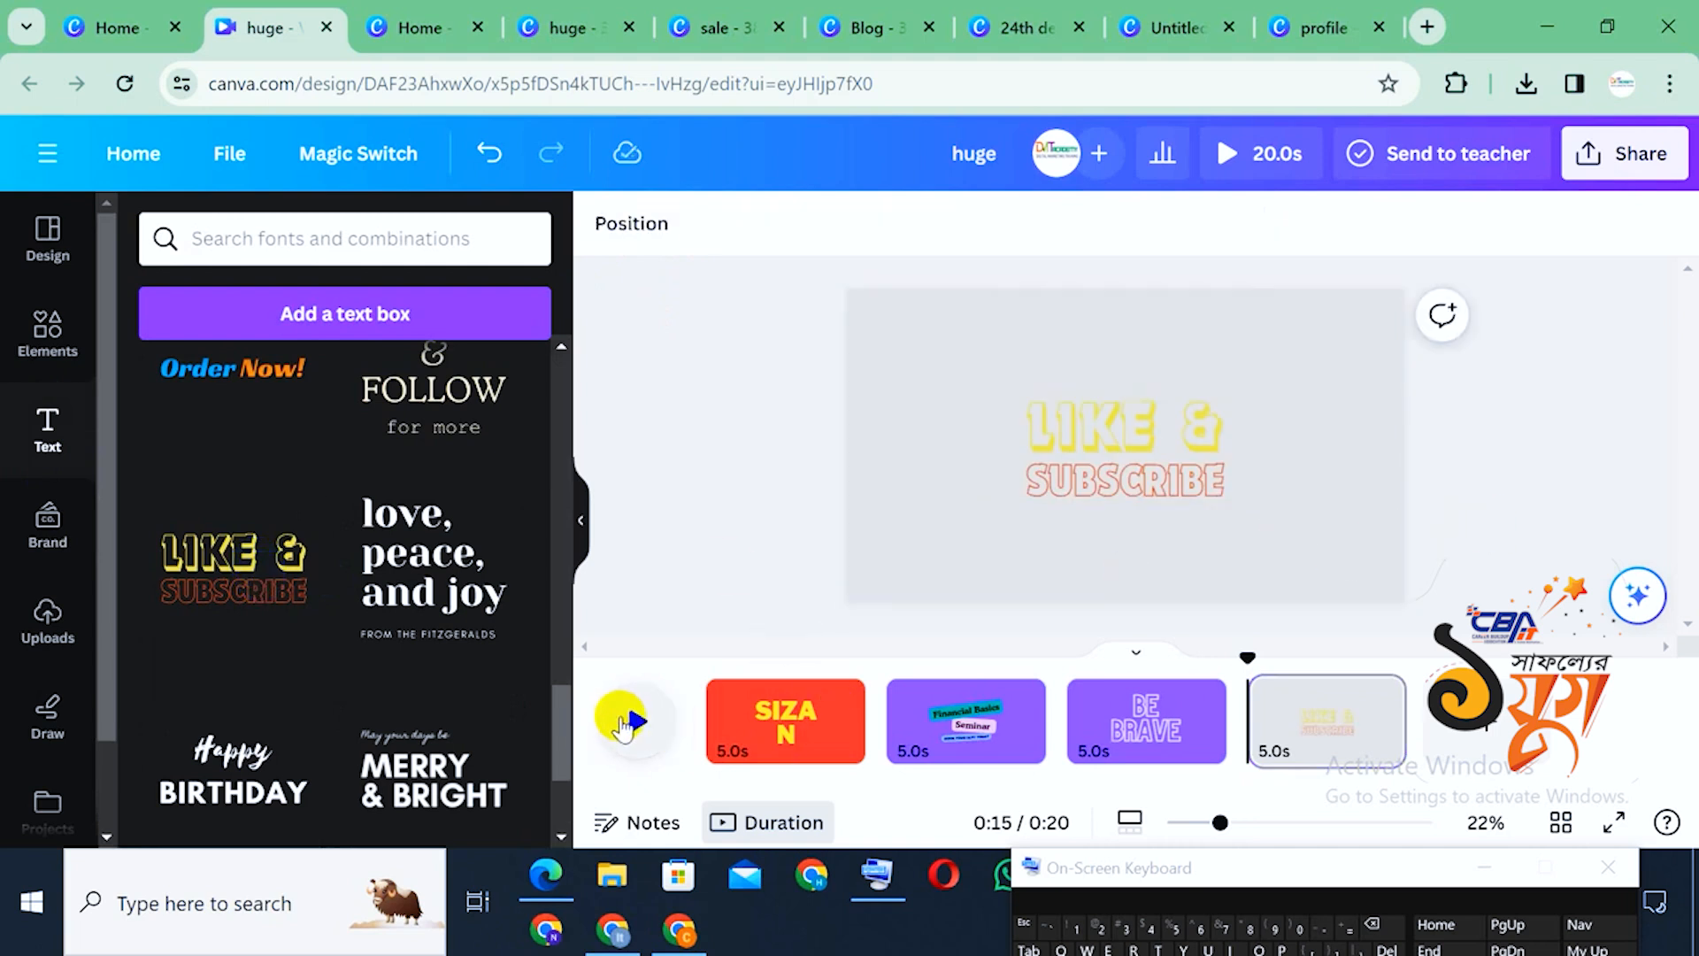
click(719, 712)
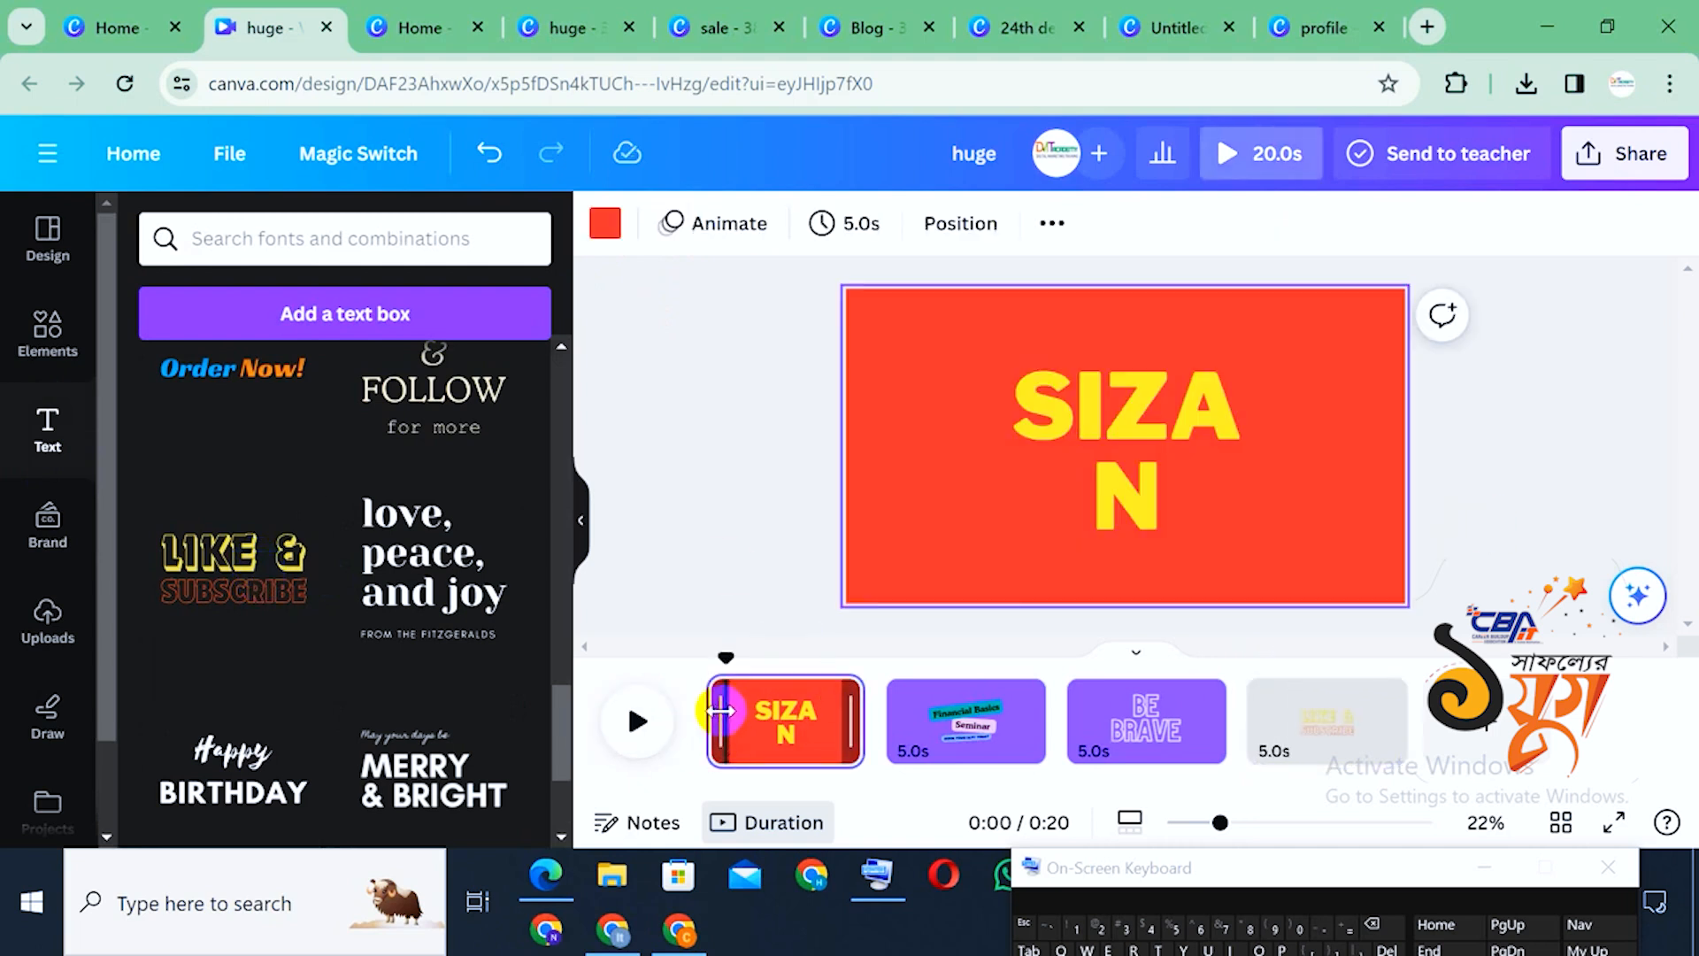
click(630, 721)
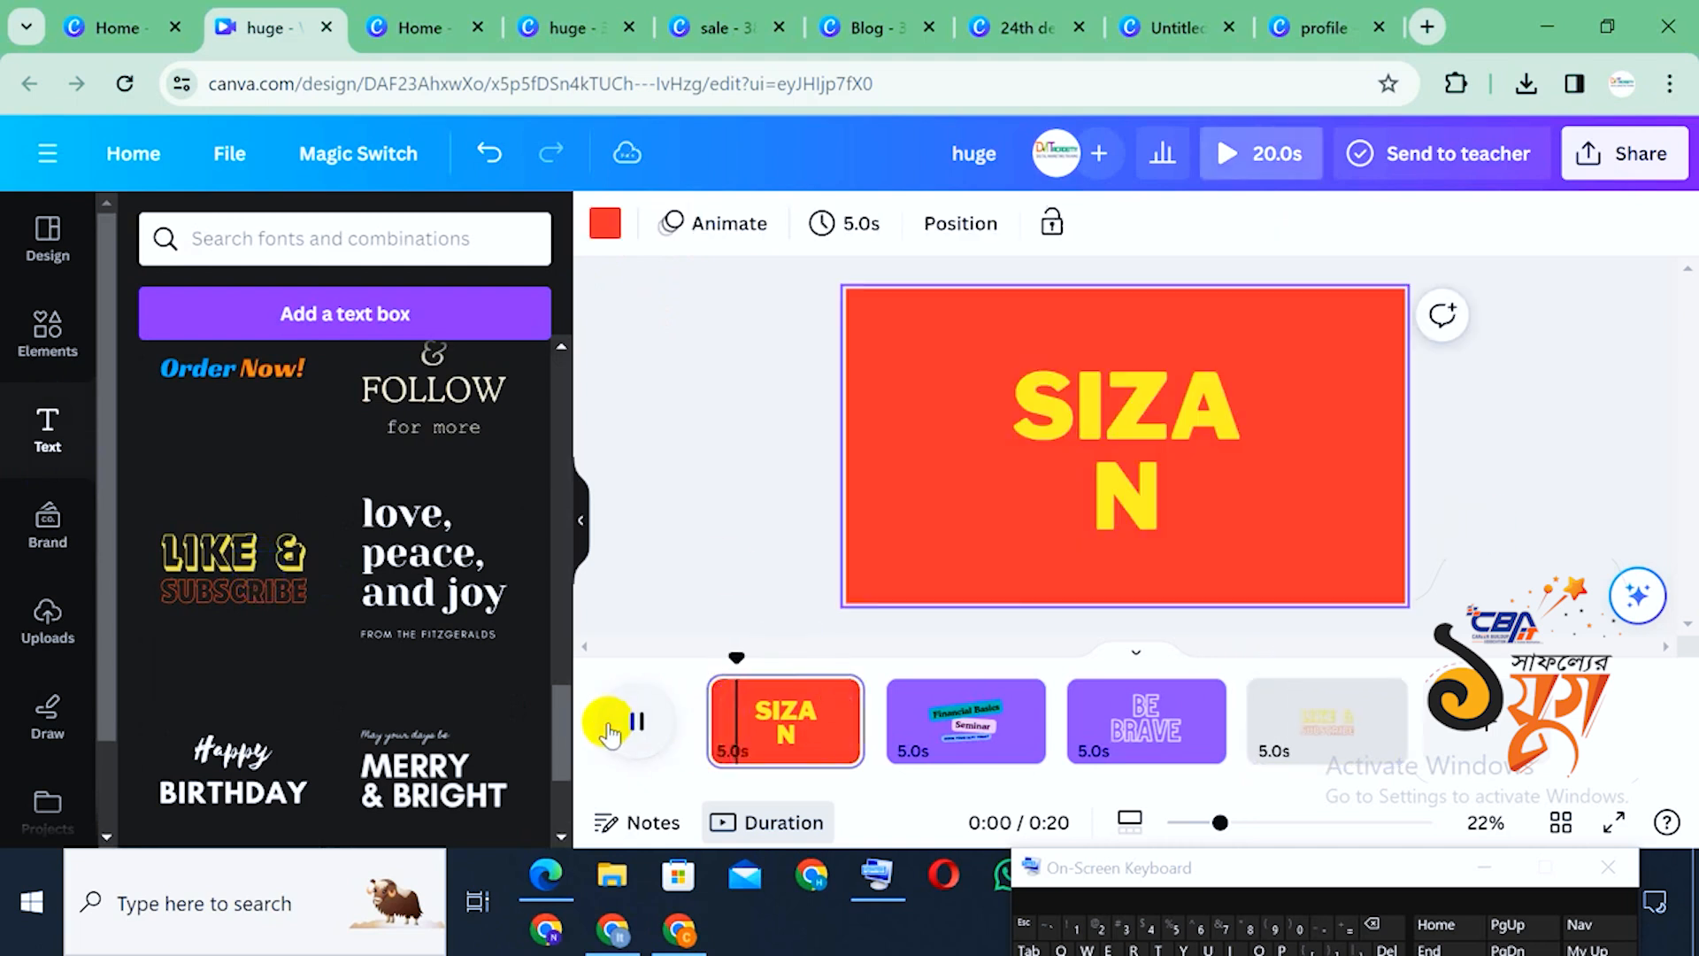
click(1612, 825)
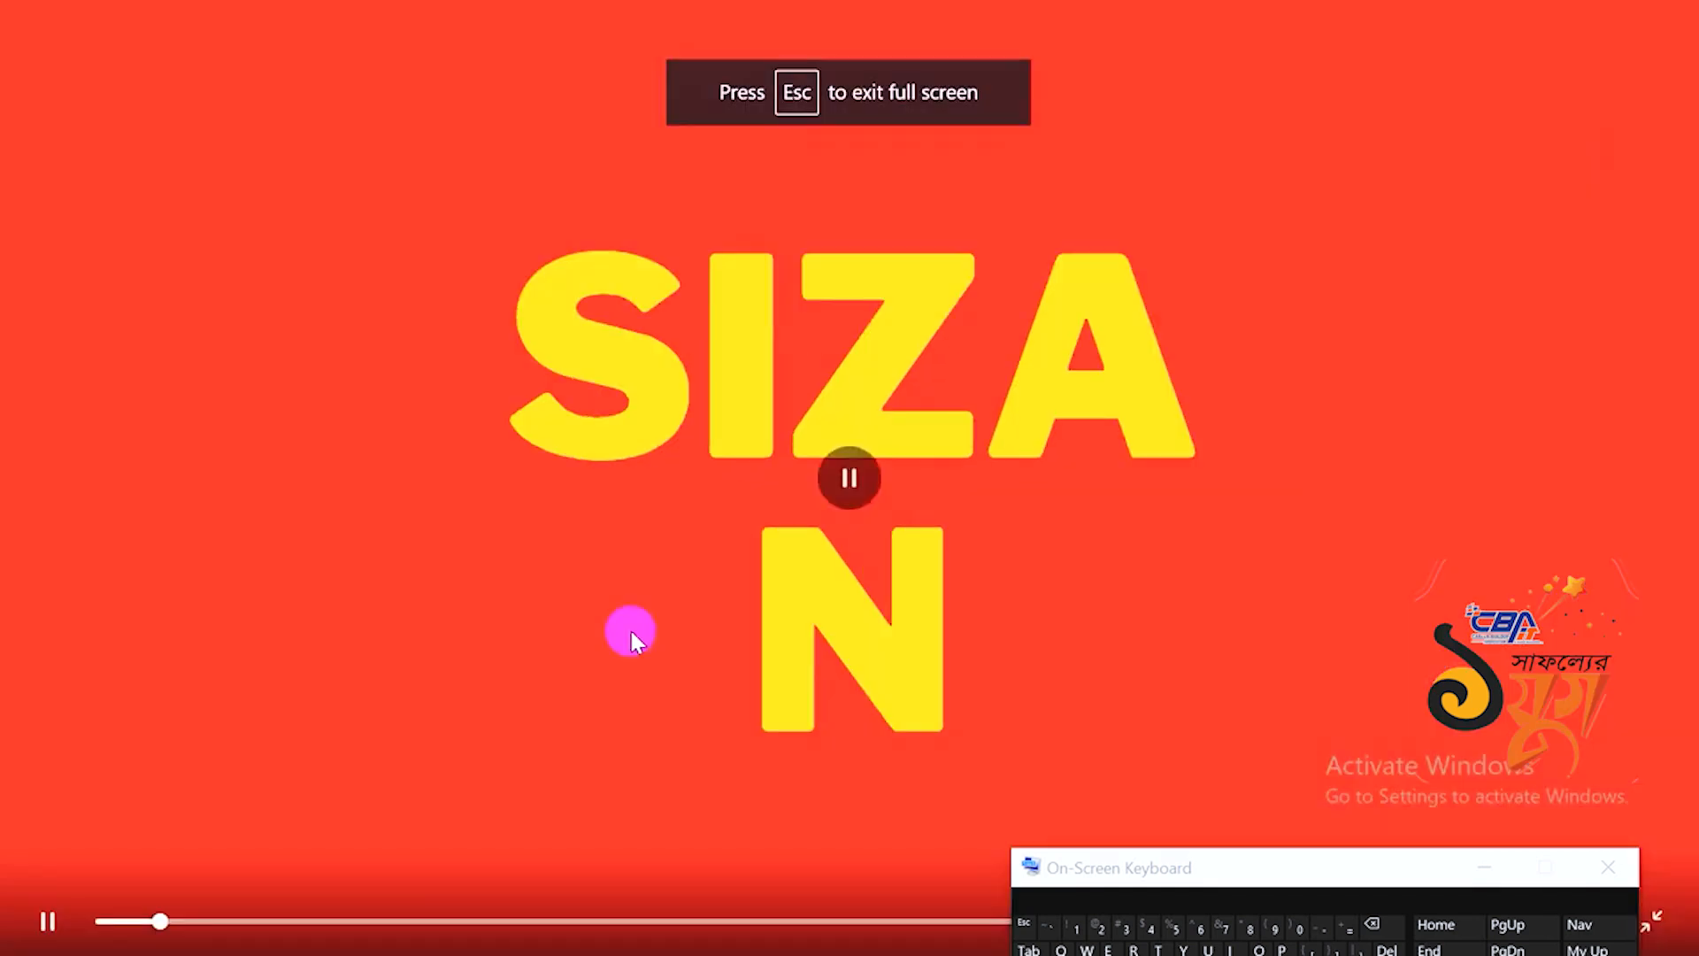
drag(1368, 875, 1356, 954)
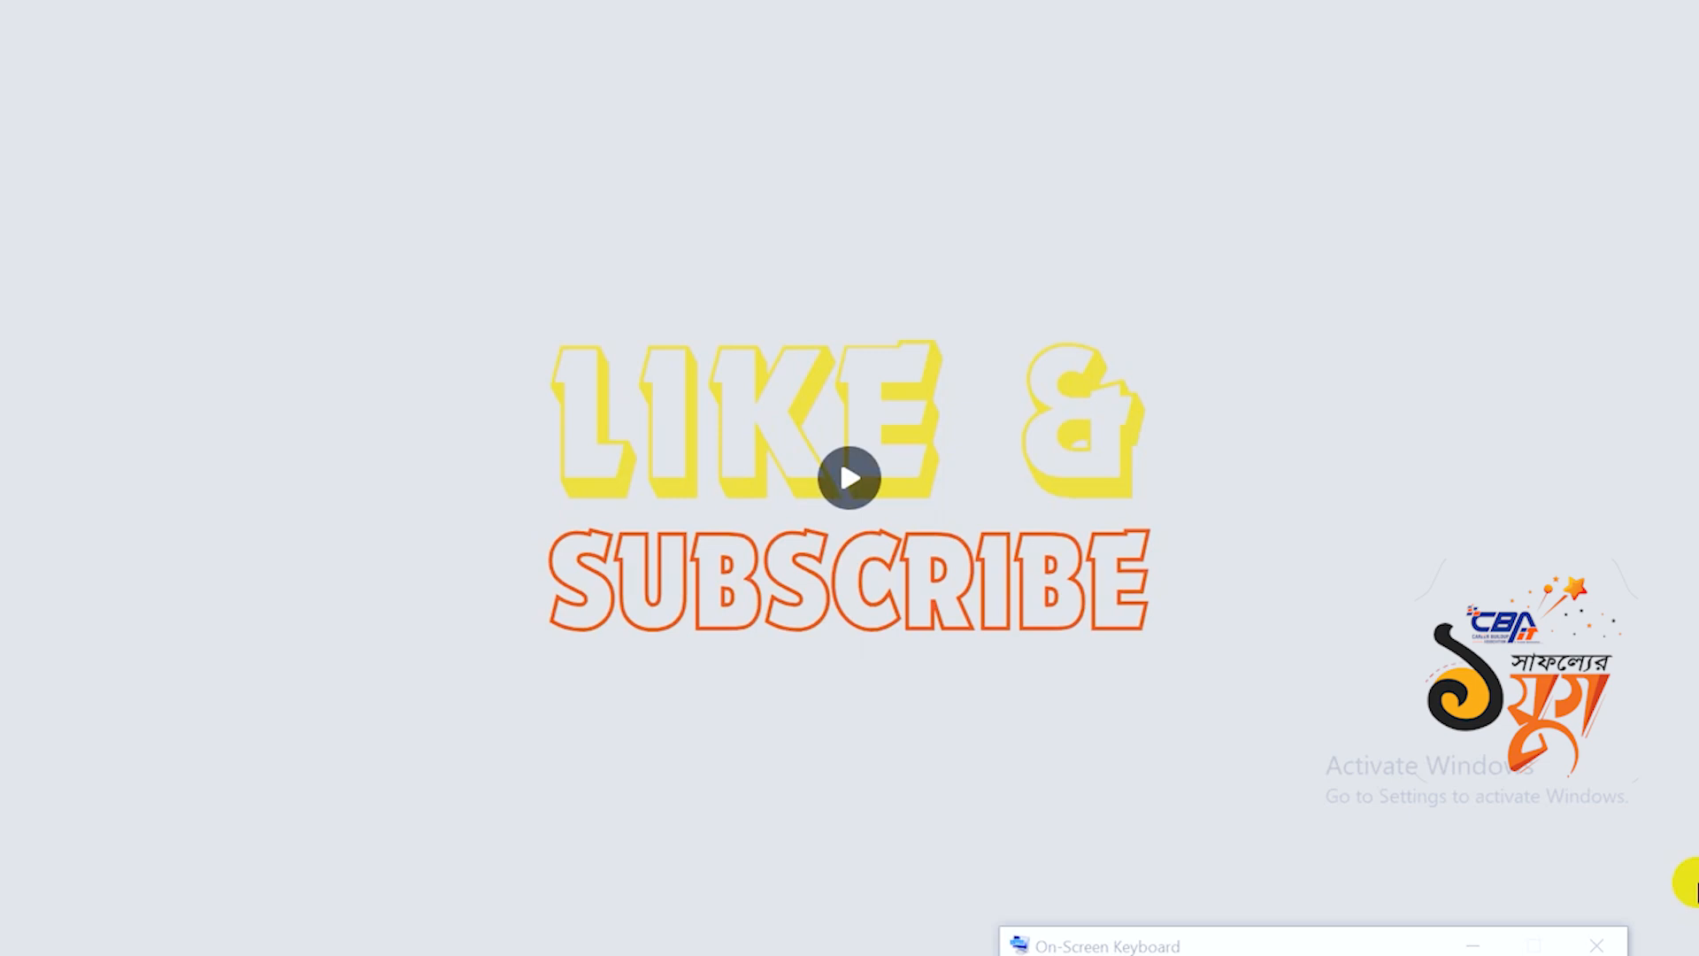
mouse_move(1684, 747)
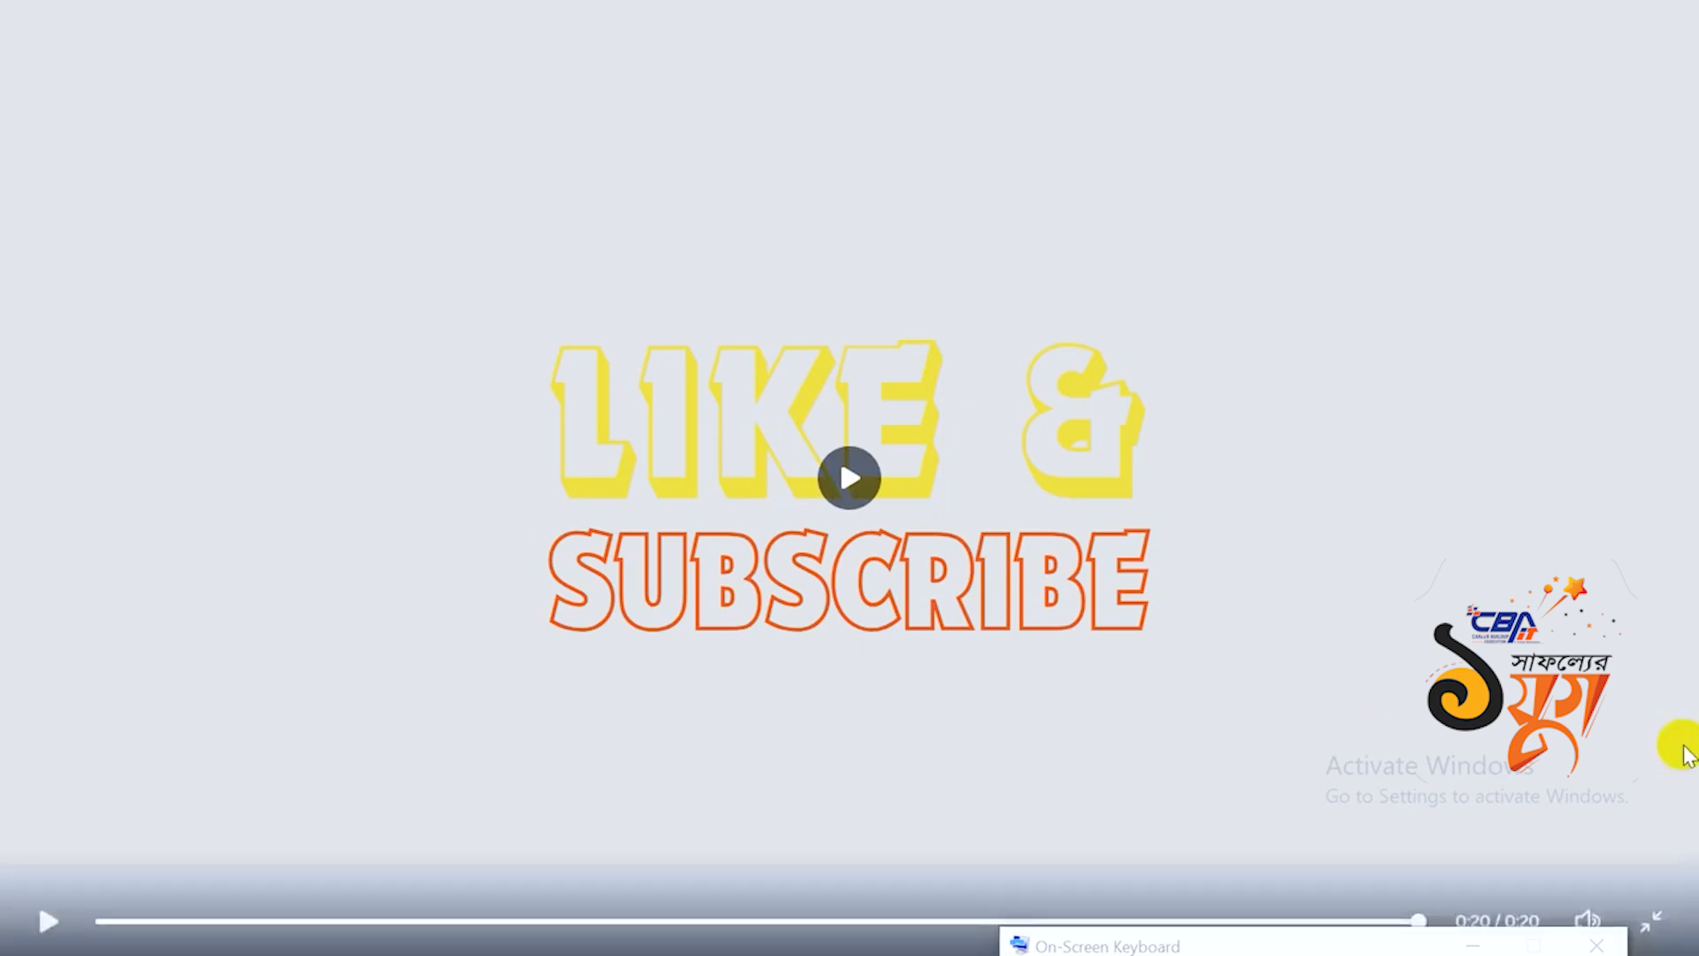
click(1651, 922)
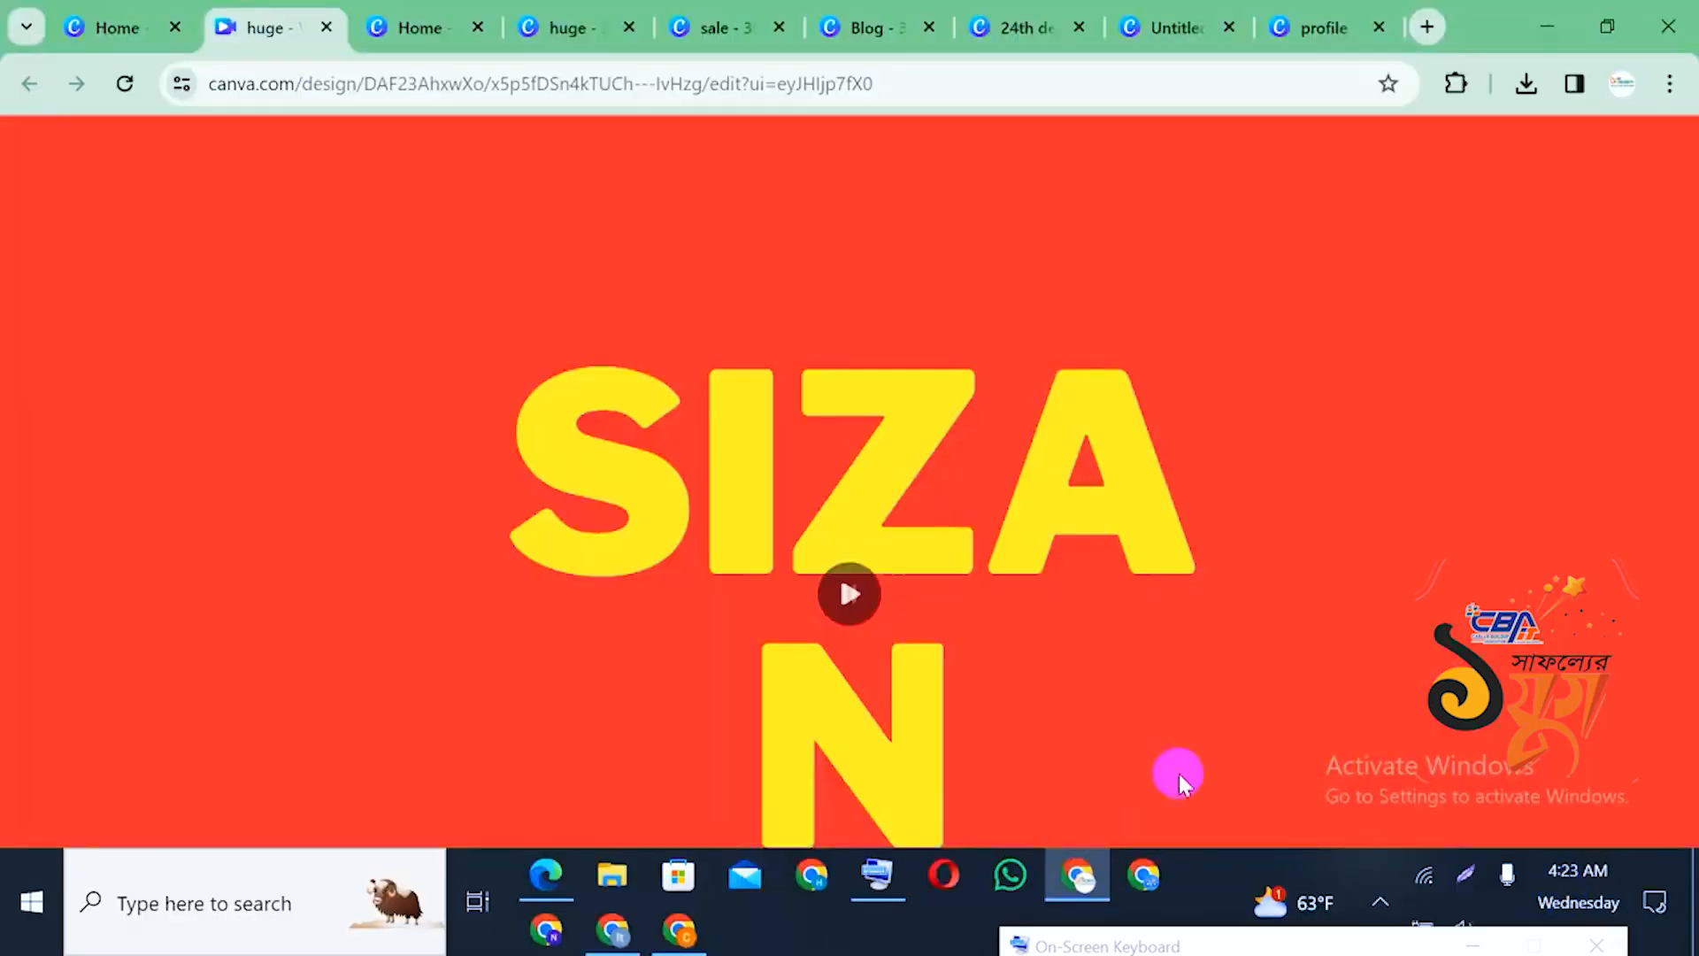
click(85, 153)
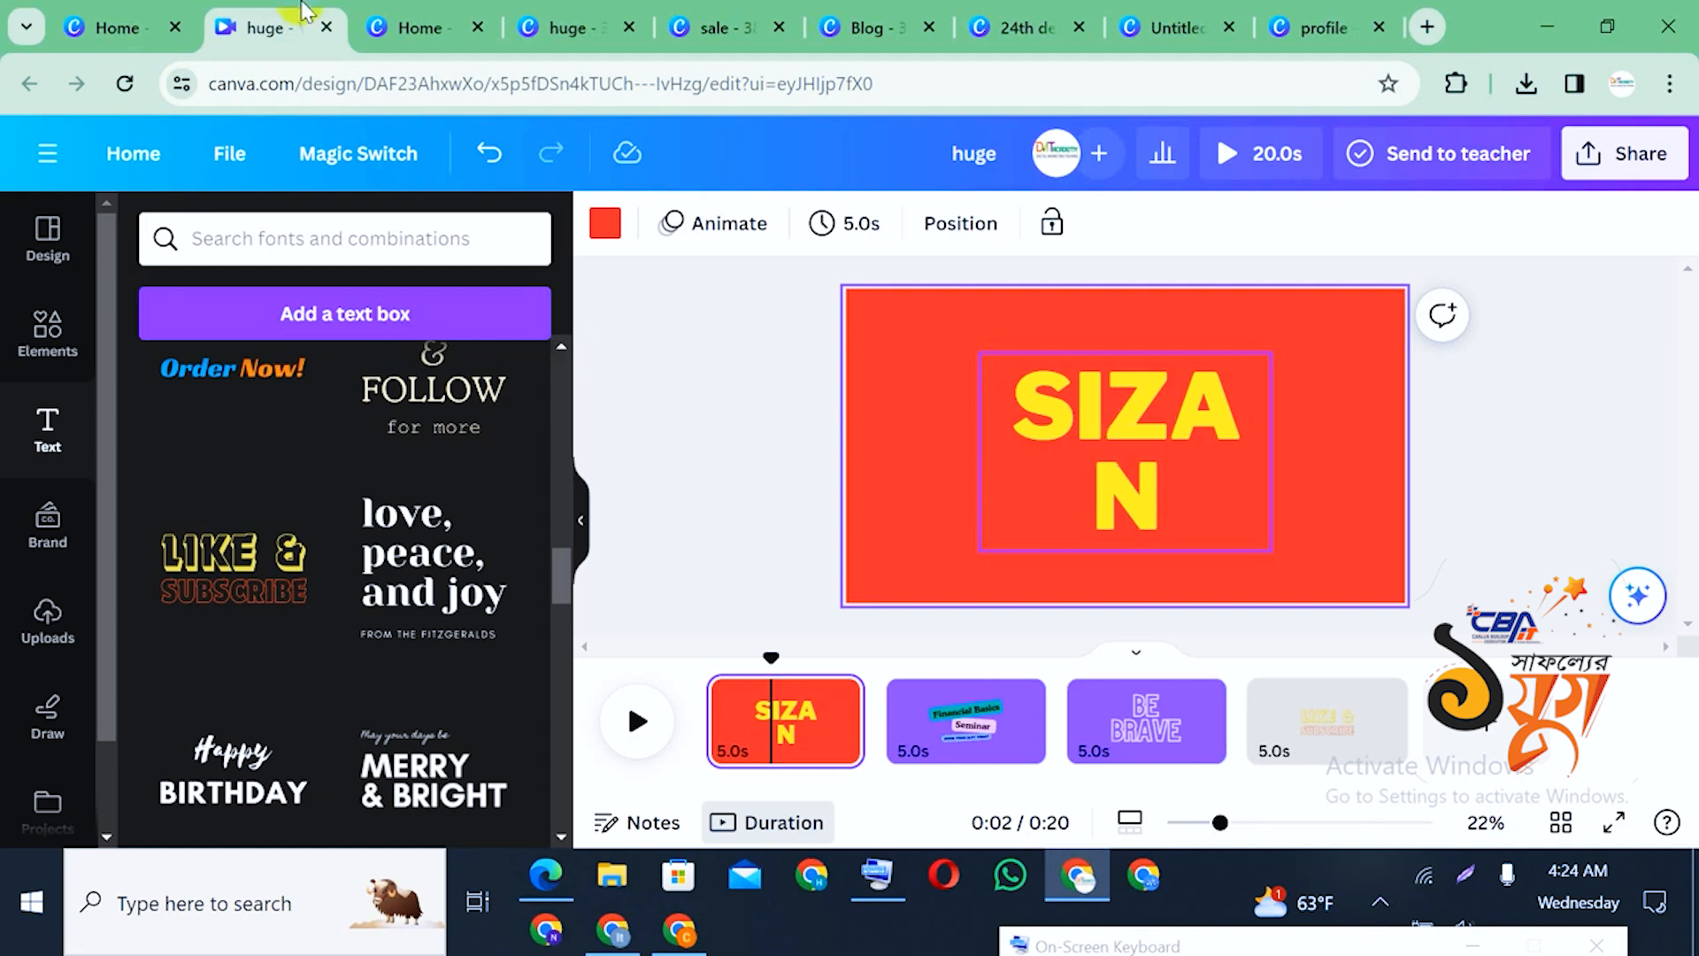
Look through the other open Canva pages and designs, ending on the Blog design
click(400, 25)
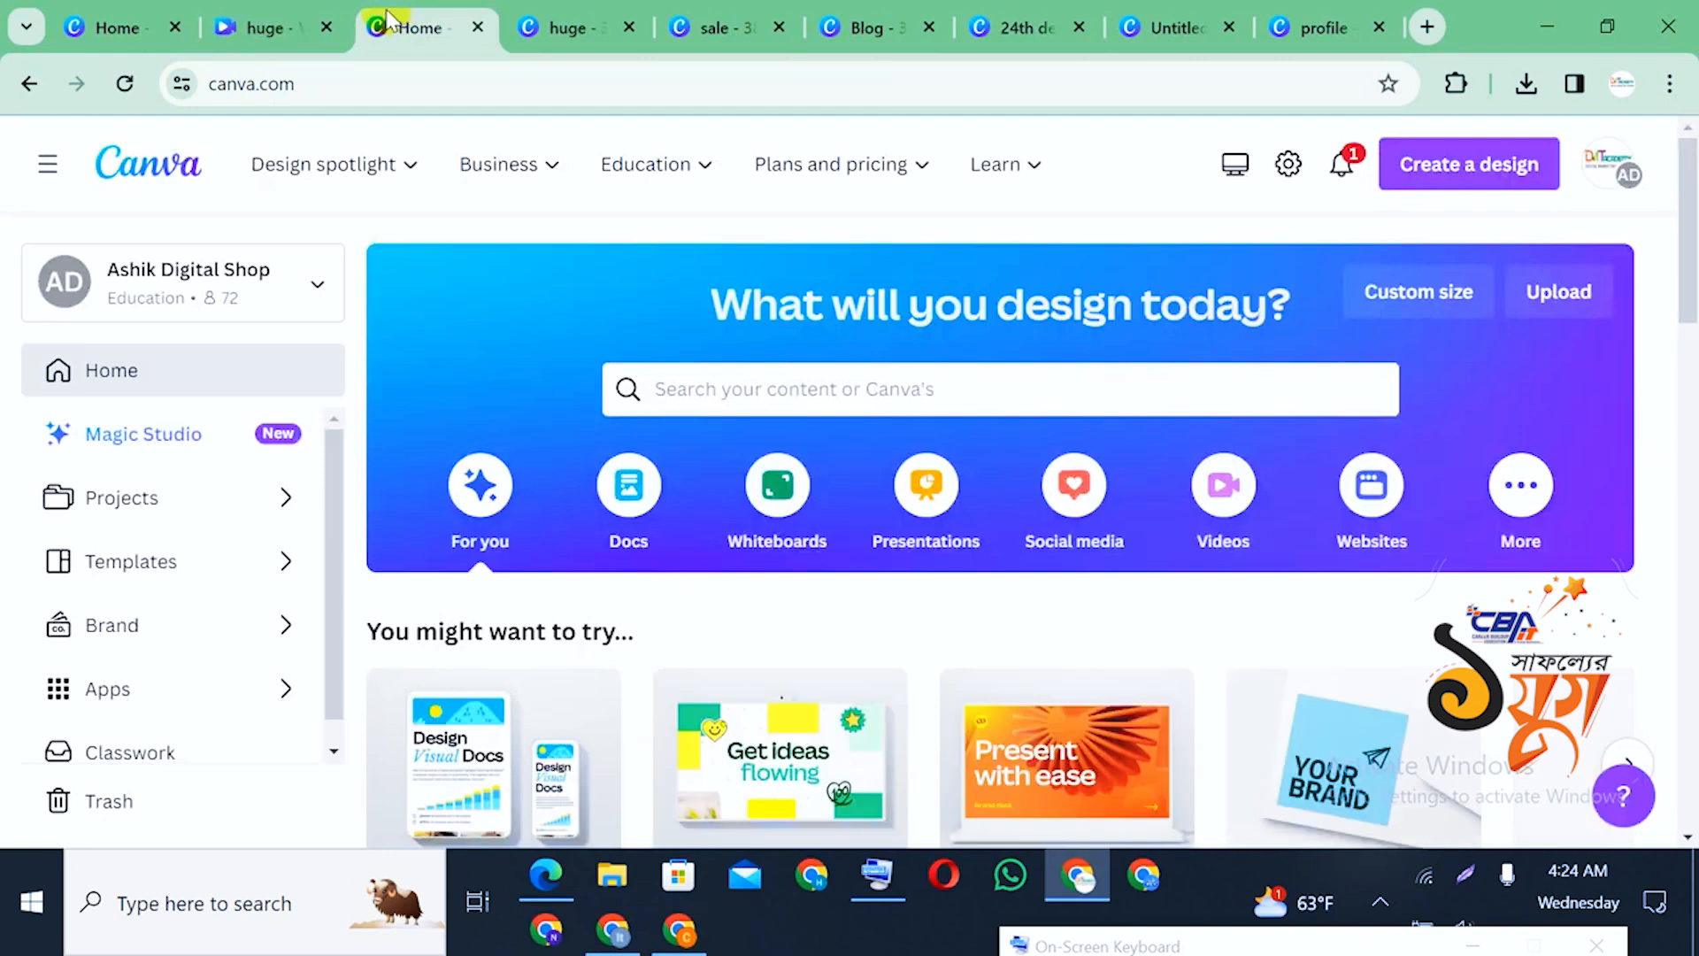
click(571, 24)
click(699, 12)
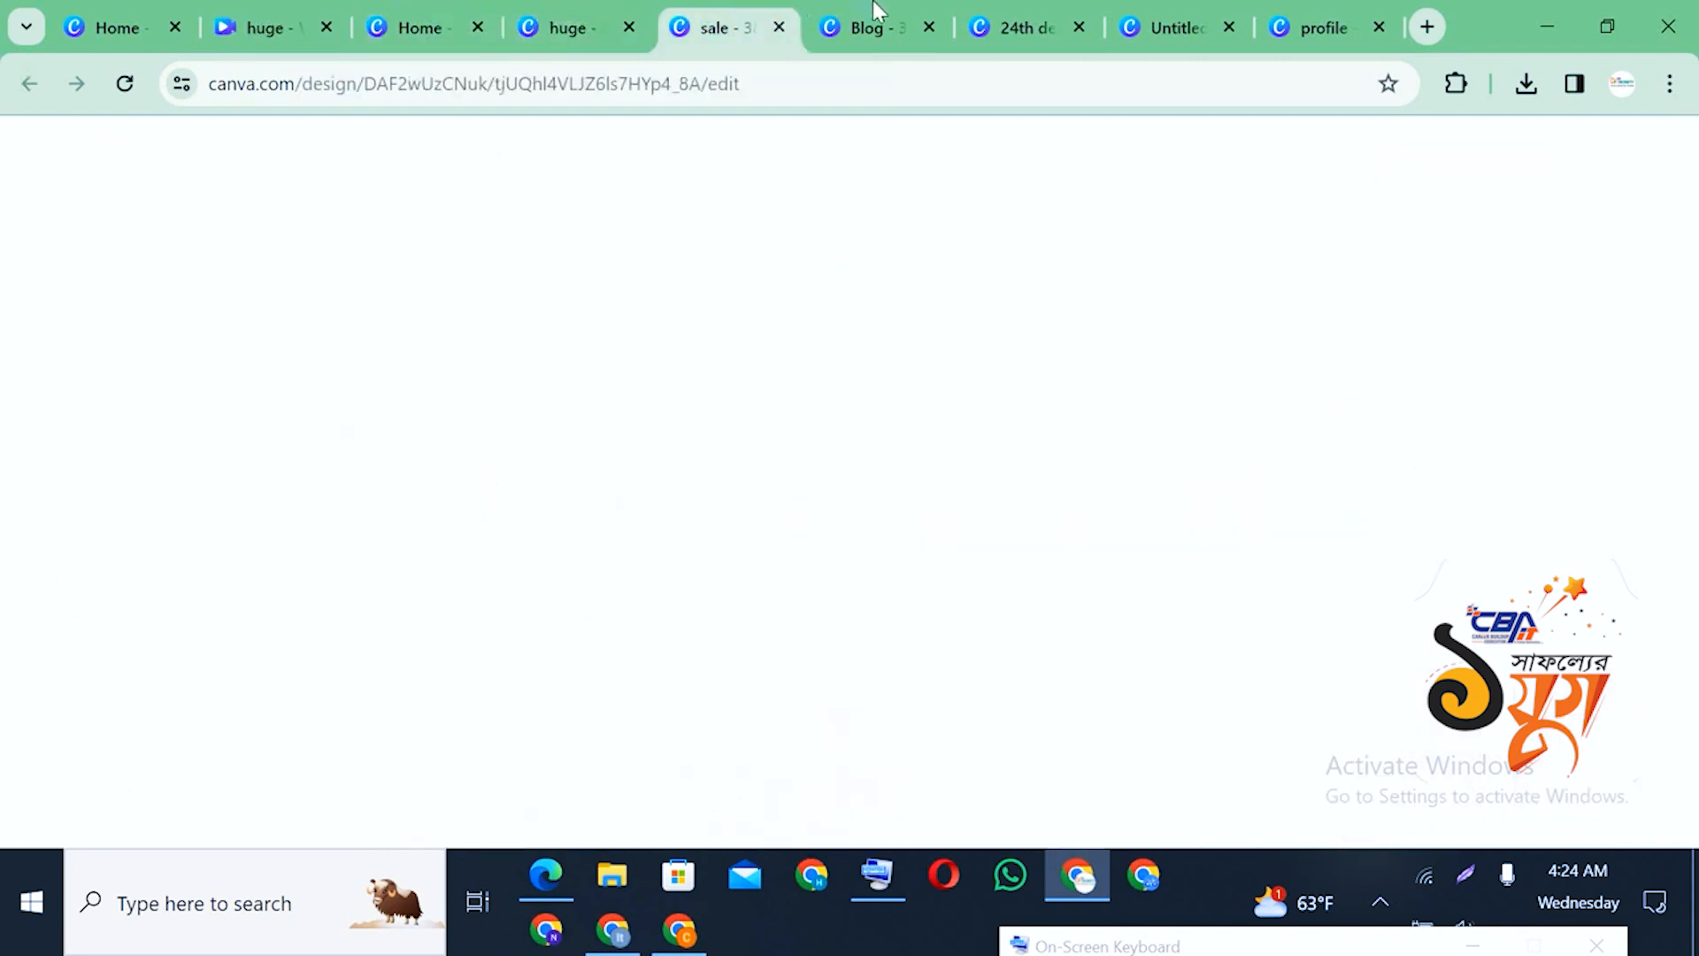
click(874, 9)
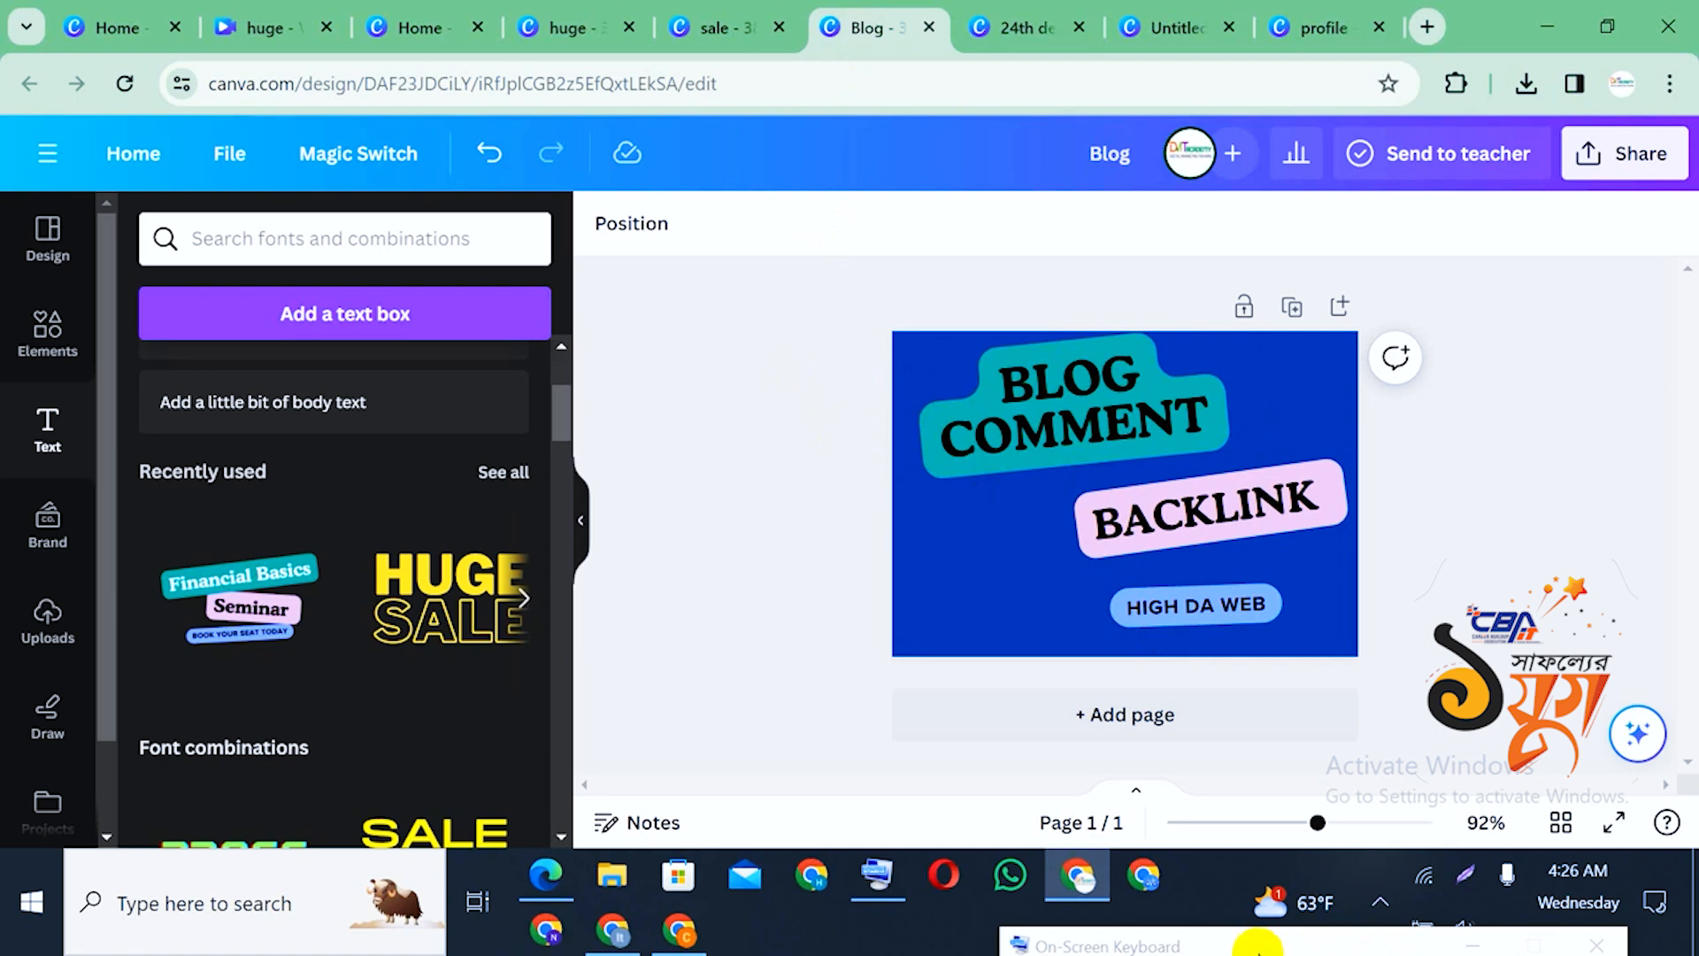
Move the on-screen keyboard clear of the system tray and show the hidden tray icons
click(1190, 943)
drag(1190, 943, 927, 943)
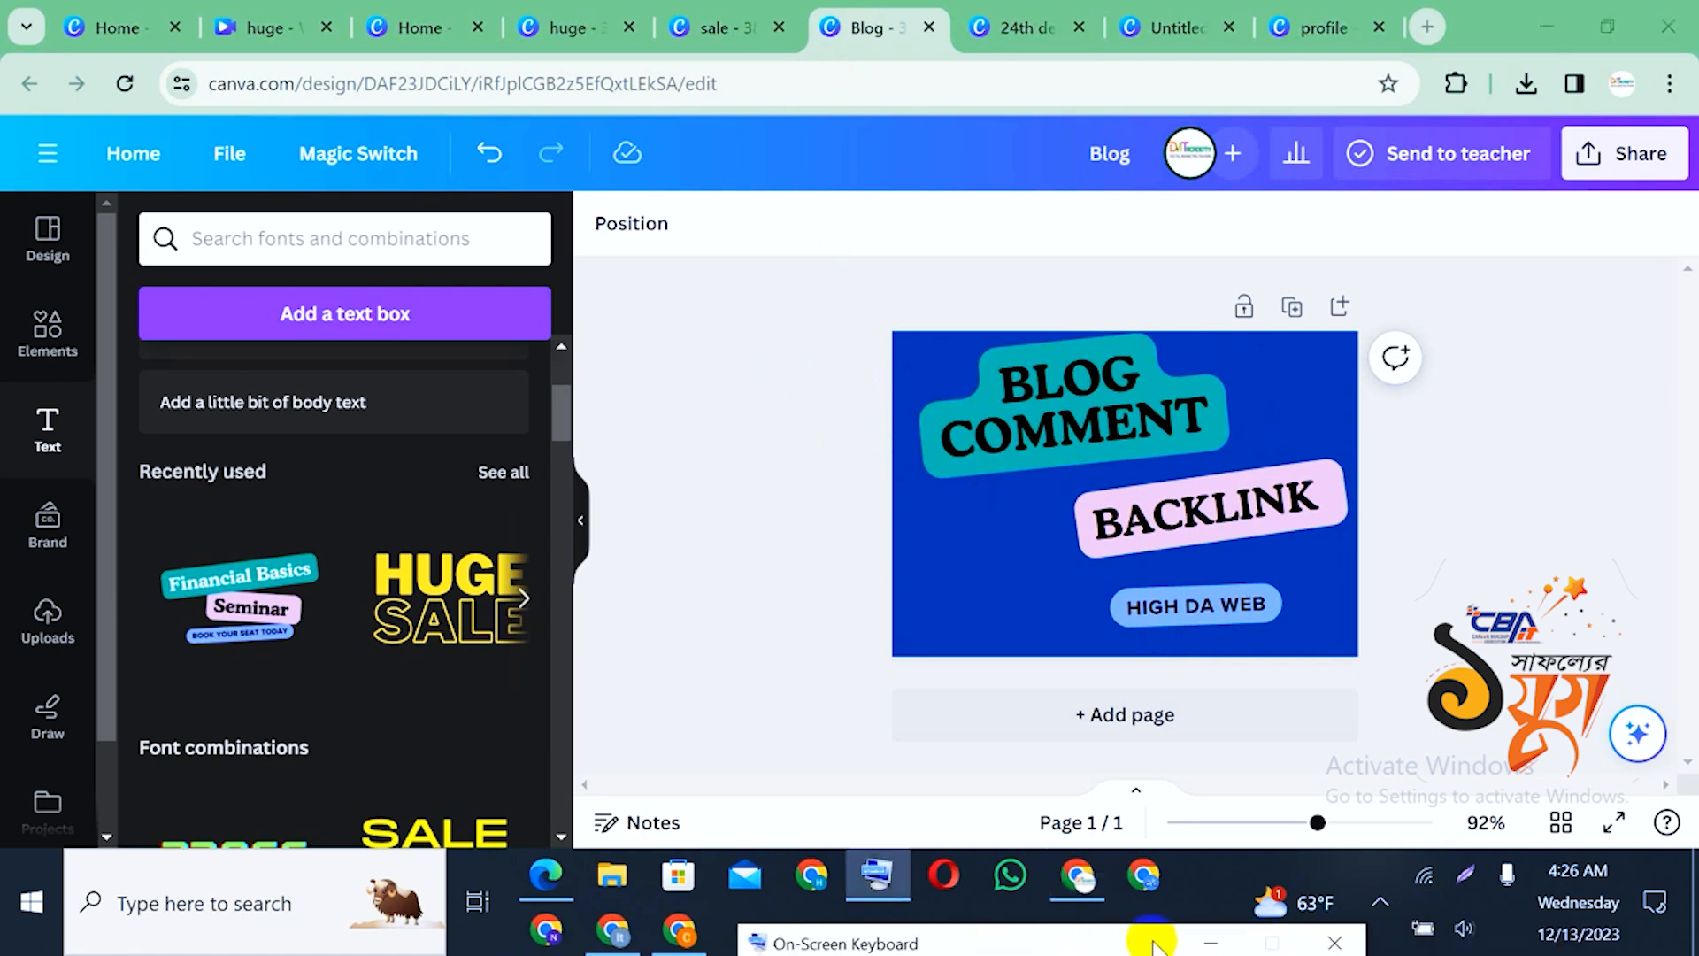
click(1377, 892)
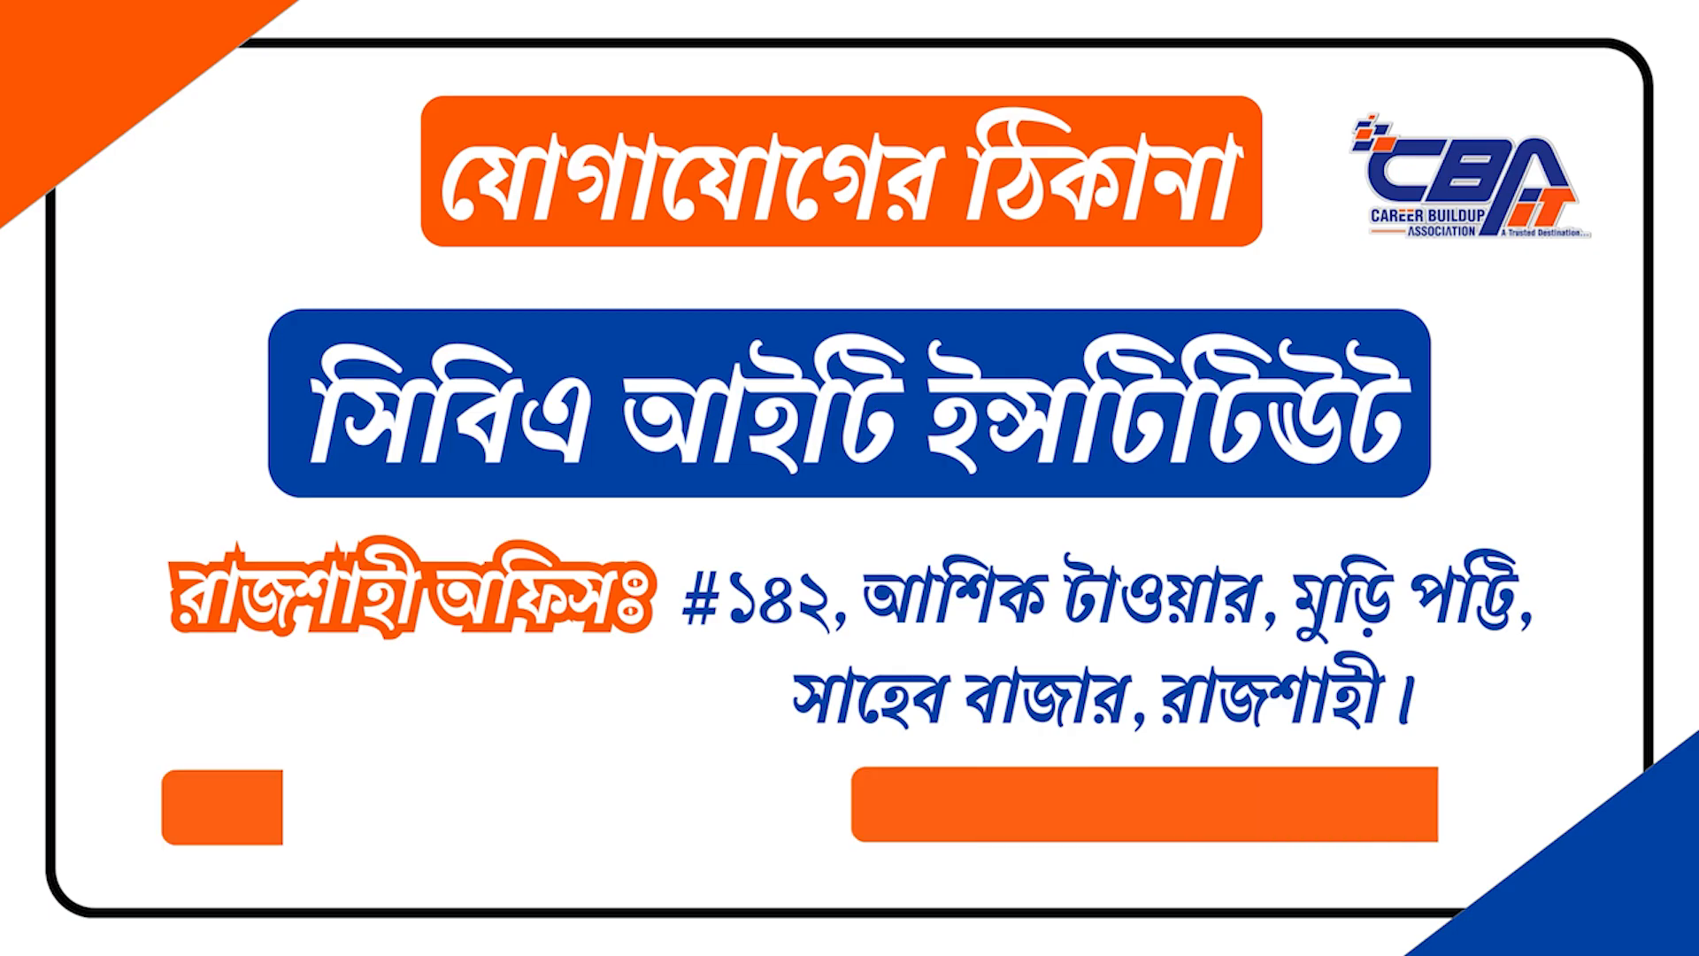